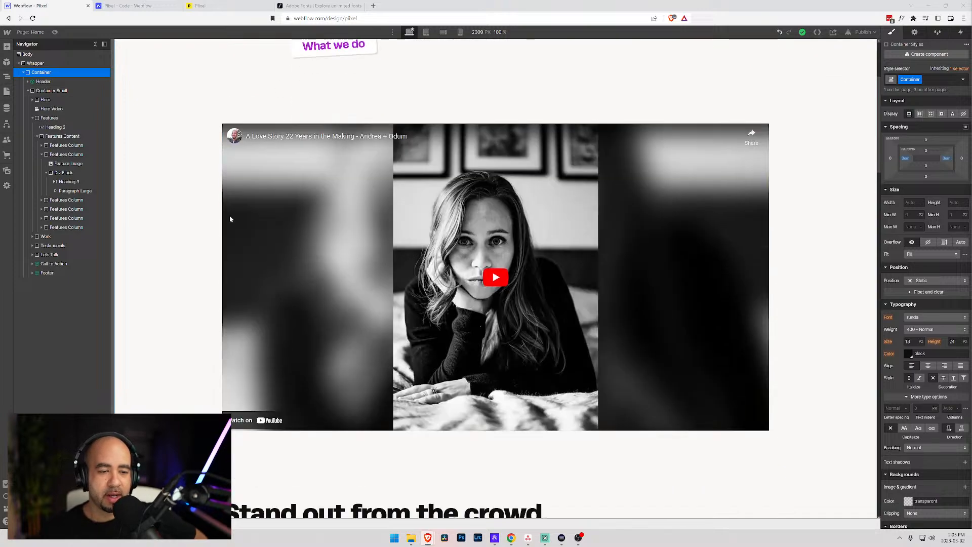
- Leave the custom code settings for the Webflow home page and dismiss the Expert help promotion
scroll(304, 132, "up", 4)
scroll(327, 136, "down", 2)
scroll(328, 135, "down", 1)
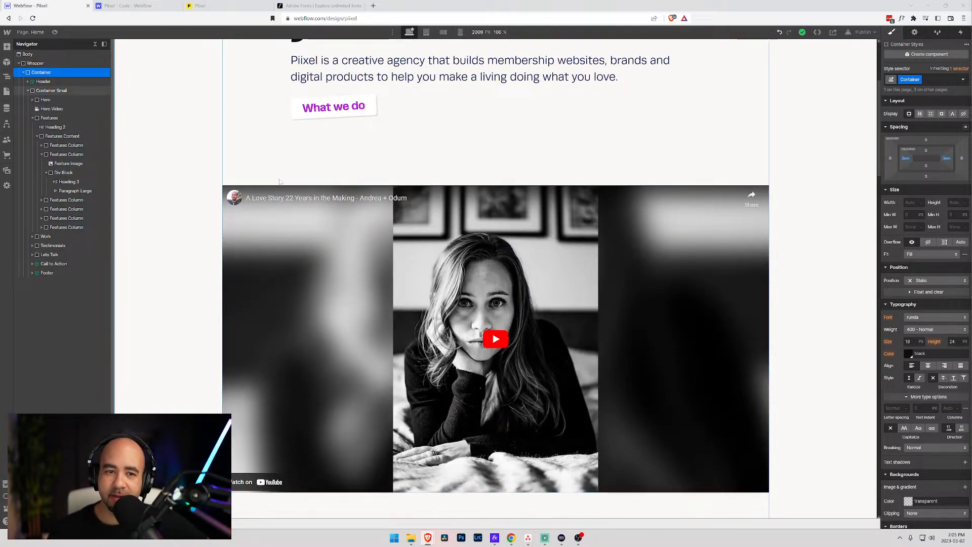
scroll(279, 184, "up", 4)
scroll(280, 183, "down", 6)
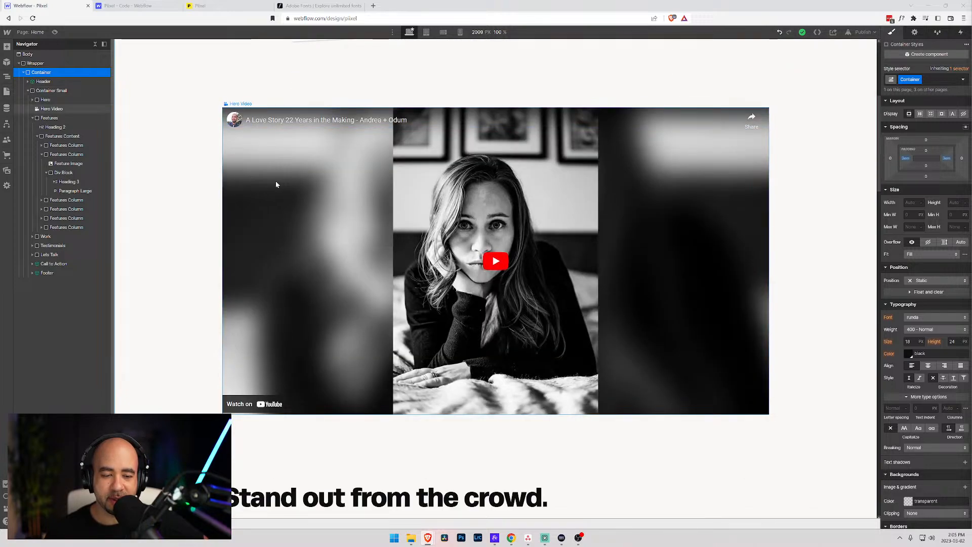
scroll(276, 183, "down", 2)
scroll(274, 182, "up", 8)
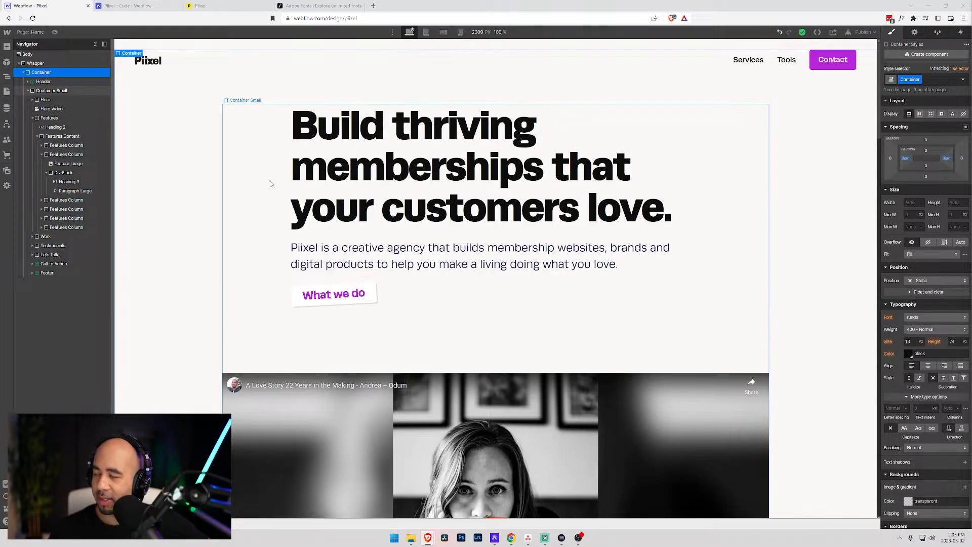
scroll(268, 181, "down", 7)
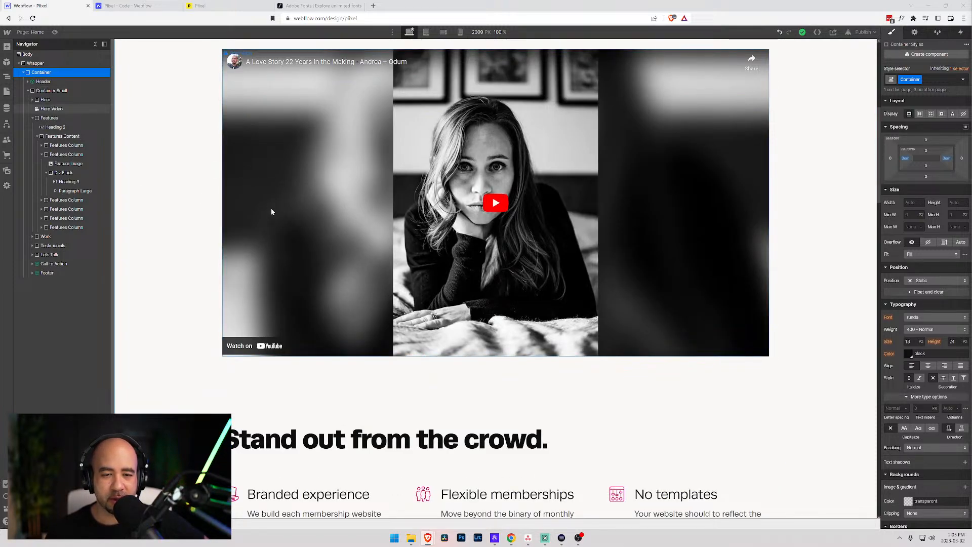
scroll(272, 212, "up", 4)
scroll(272, 212, "down", 2)
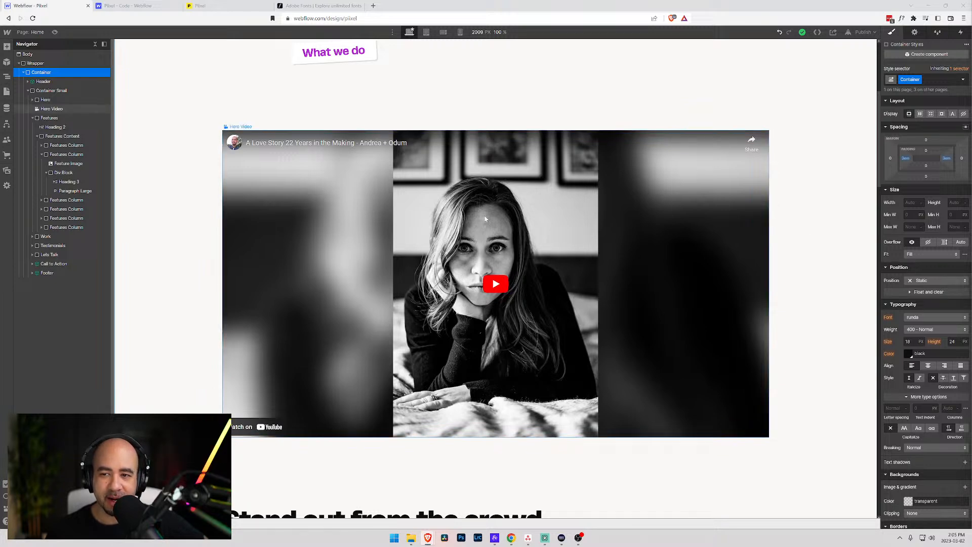
scroll(276, 150, "up", 5)
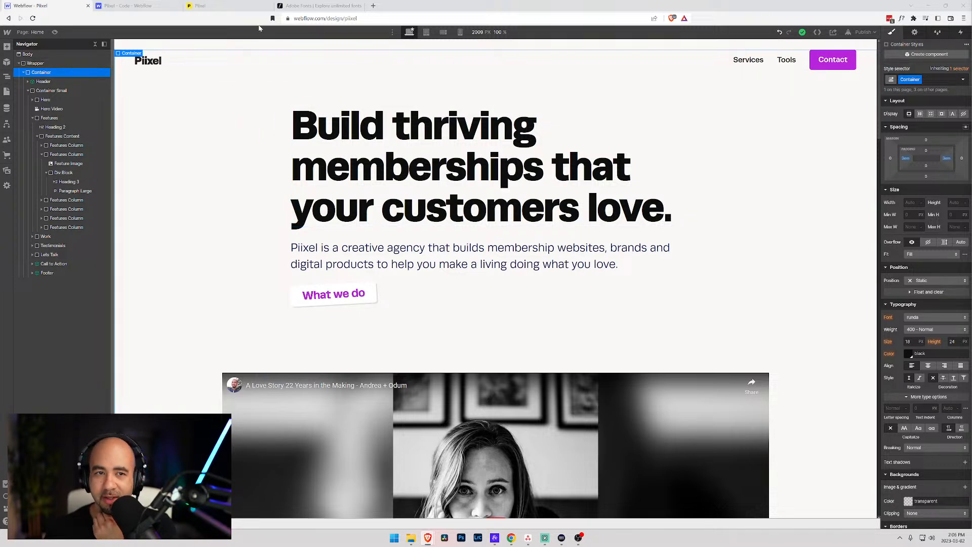
left_click(123, 5)
left_click(284, 38)
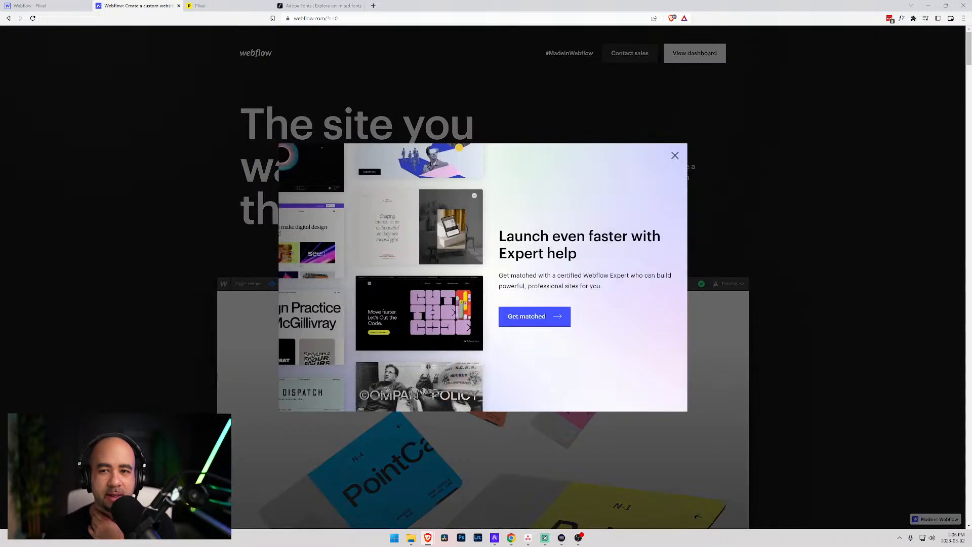
left_click(675, 155)
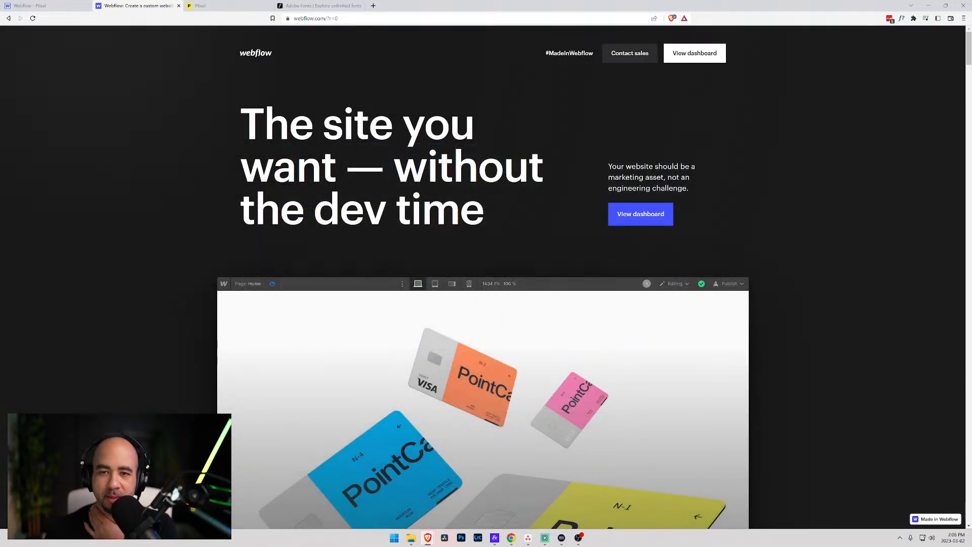
- Open the Piixel sites dashboard, close What's new, then select the live site's hero heading
left_click(677, 53)
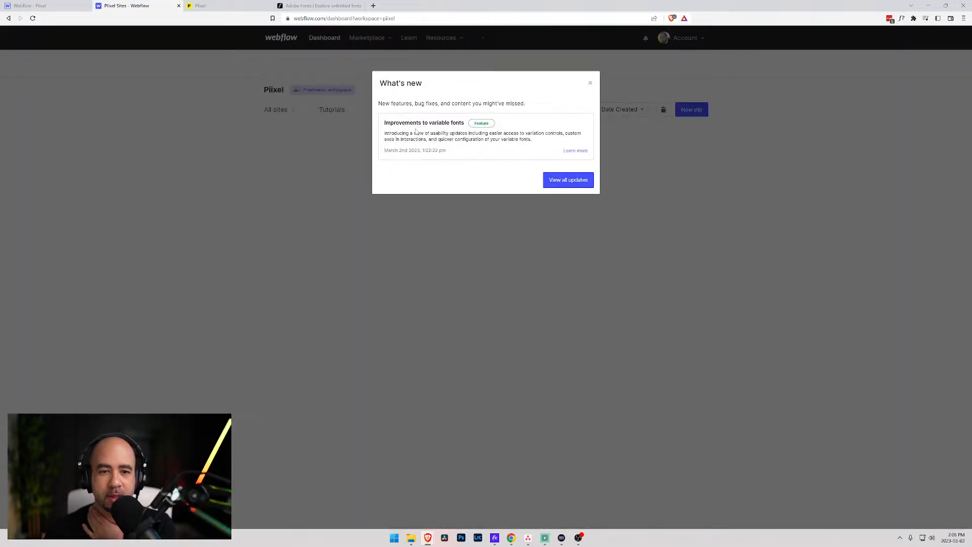
left_click(590, 83)
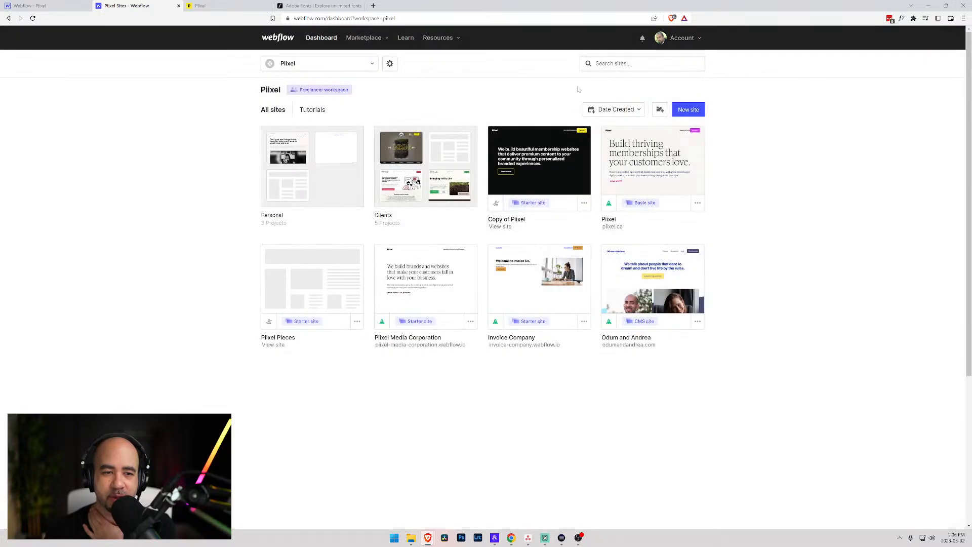
mouse_move(678, 181)
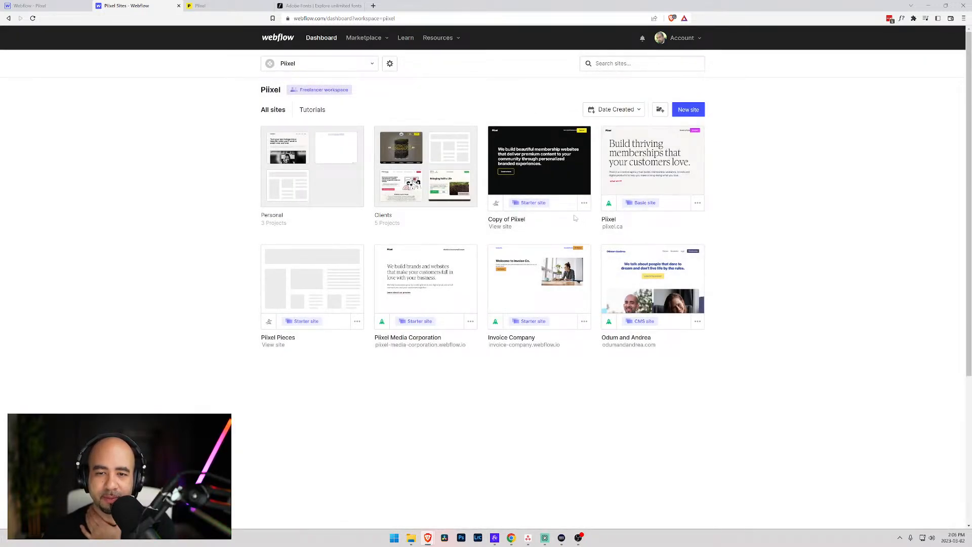
mouse_move(610, 180)
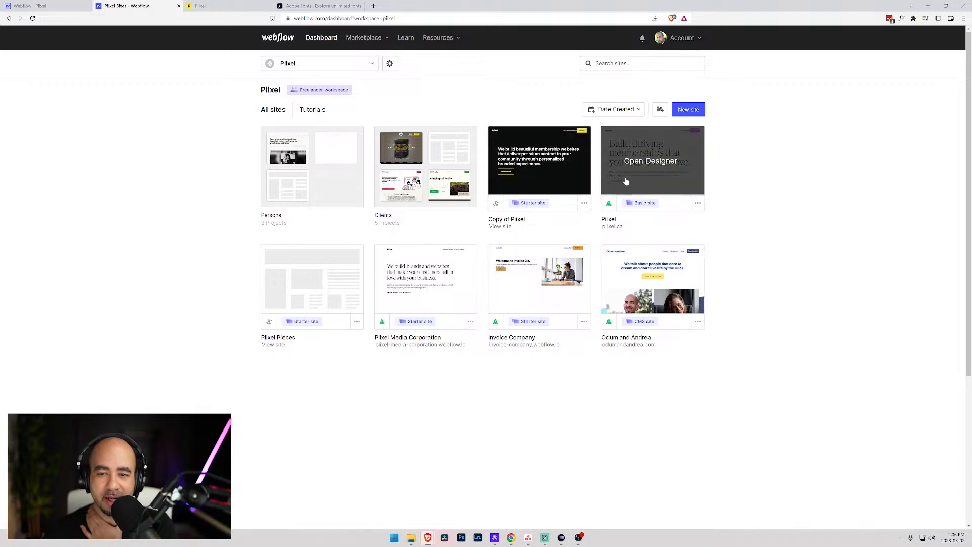
left_click(617, 112)
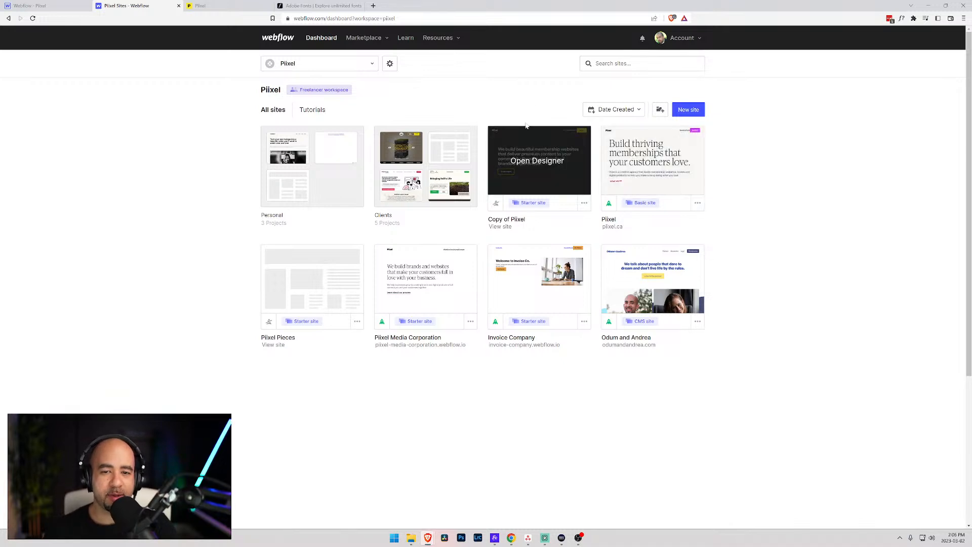
left_click(229, 5)
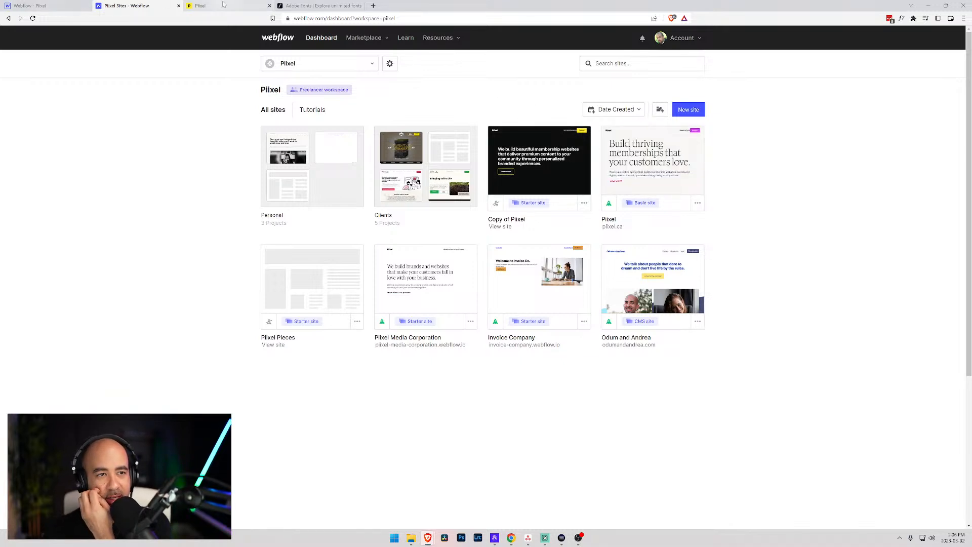
left_click_drag(276, 110, 668, 210)
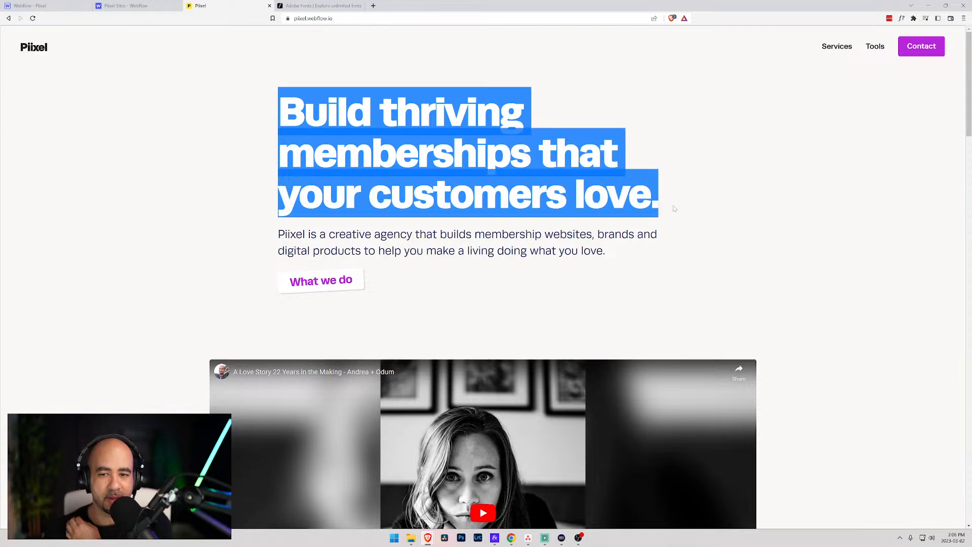
- Clear the heading selection, scroll the live site, and return to the Piixel sites dashboard
left_click(273, 123)
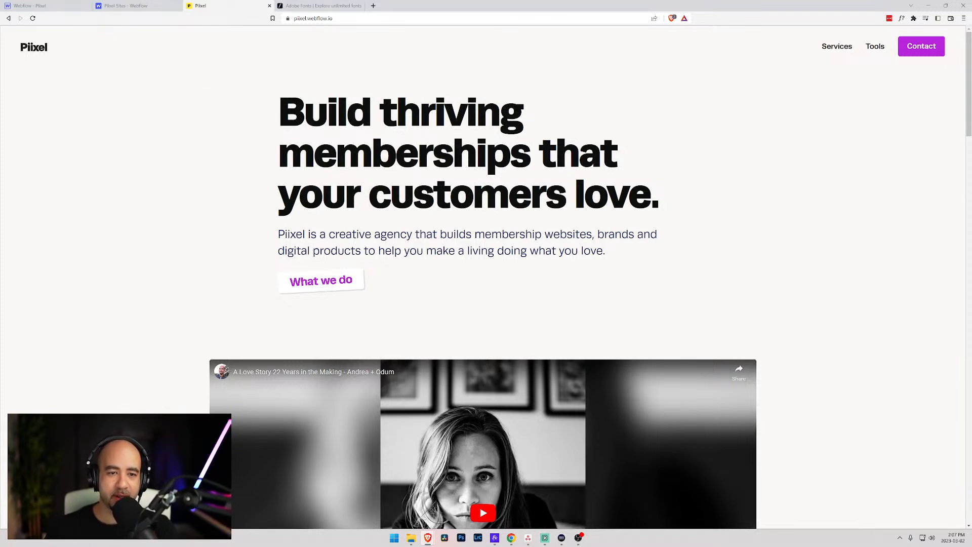
scroll(293, 45, "down", 1)
scroll(293, 46, "up", 1)
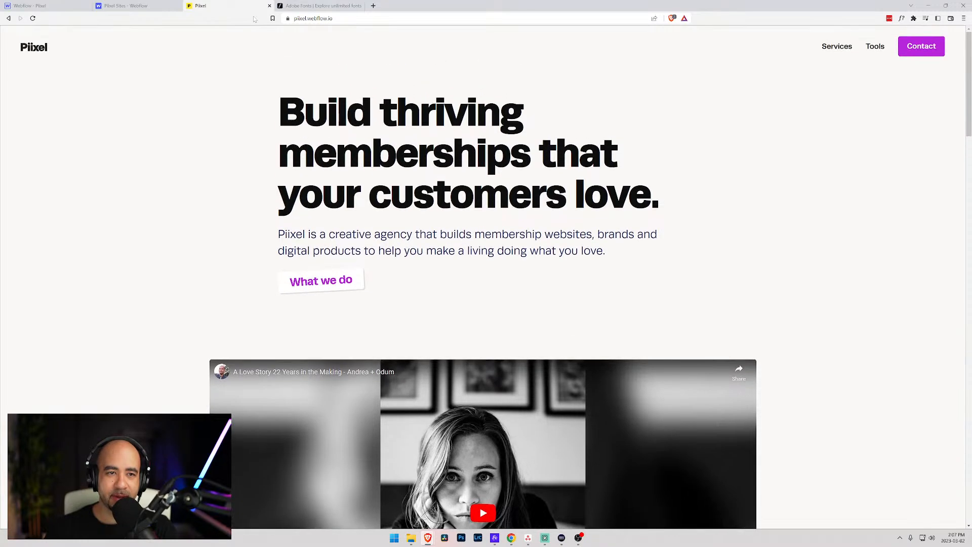
left_click(130, 5)
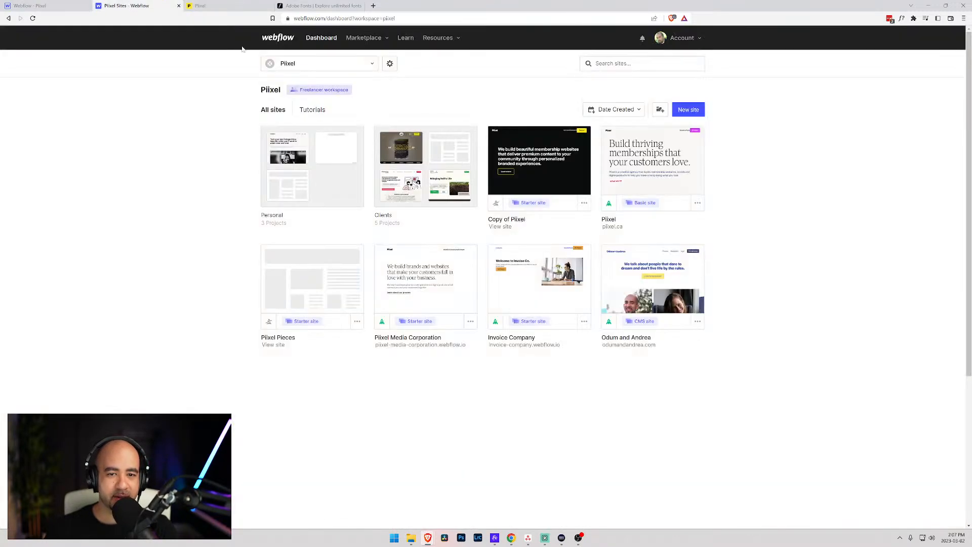
- Open Copy of Piixel in the Designer and scroll through its home page canvas
left_click(542, 167)
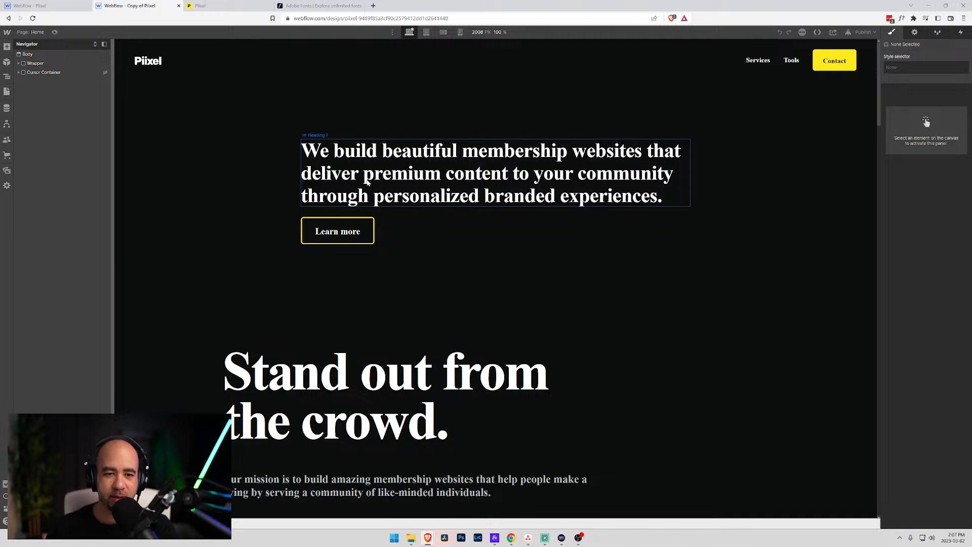
scroll(336, 256, "down", 5)
scroll(417, 245, "up", 5)
scroll(380, 224, "down", 7)
scroll(456, 256, "up", 4)
scroll(456, 256, "up", 1)
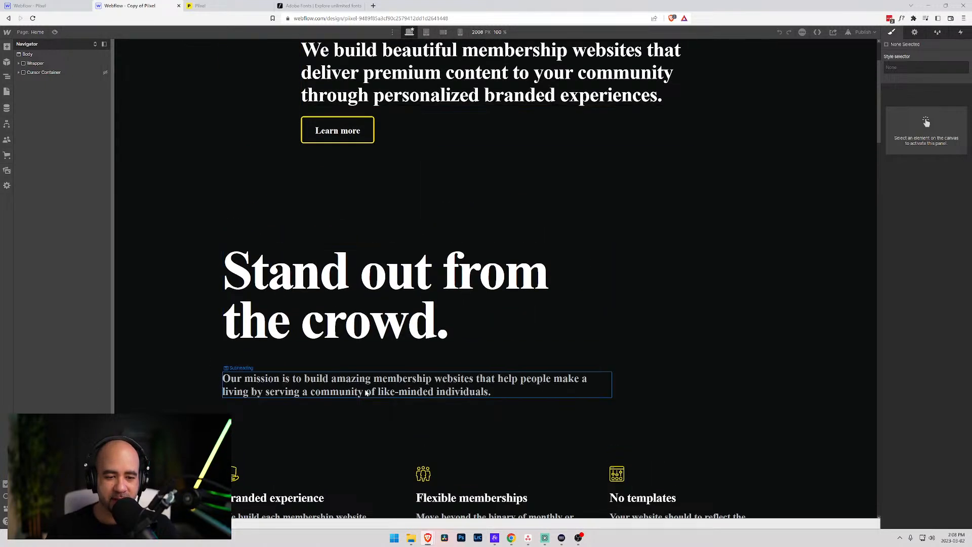
left_click(232, 6)
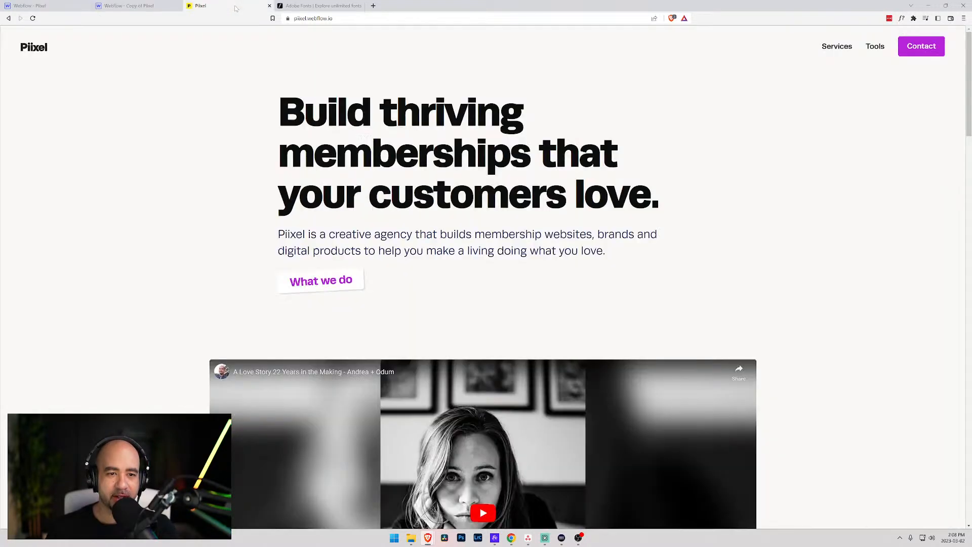
left_click_drag(278, 112, 661, 199)
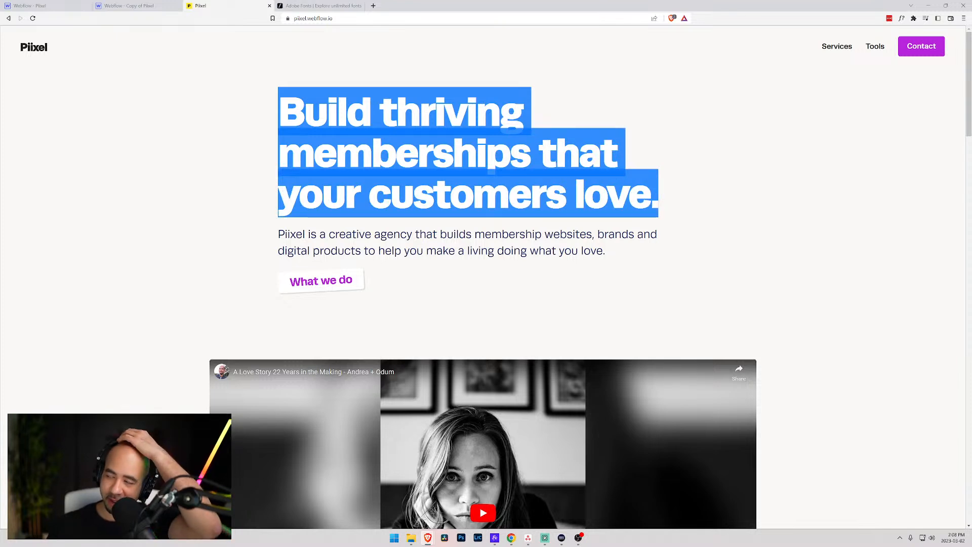
left_click(661, 199)
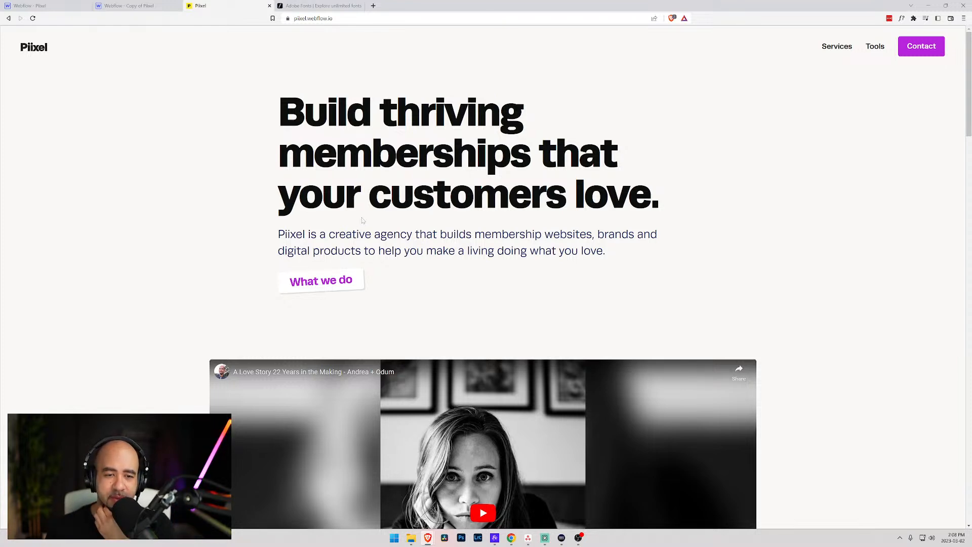
left_click_drag(278, 234, 412, 234)
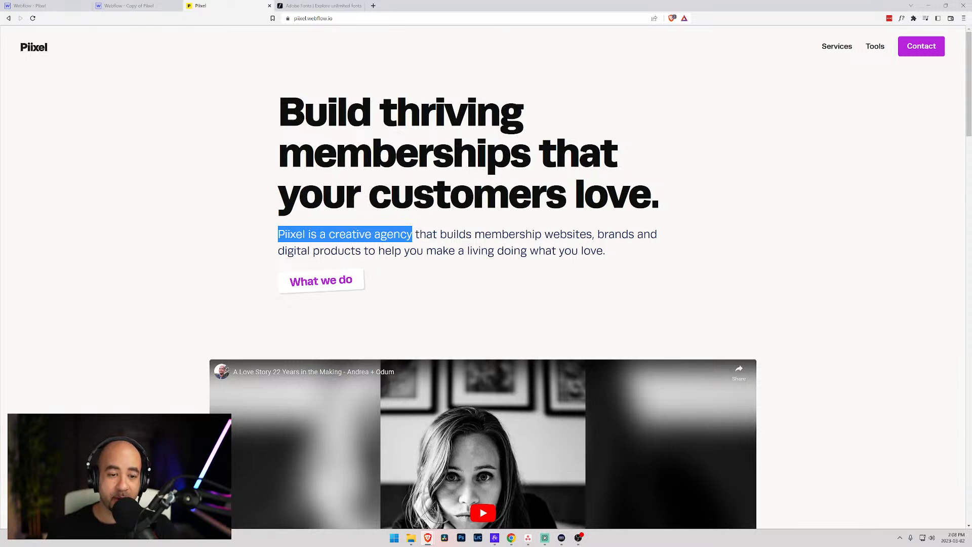
left_click(413, 234)
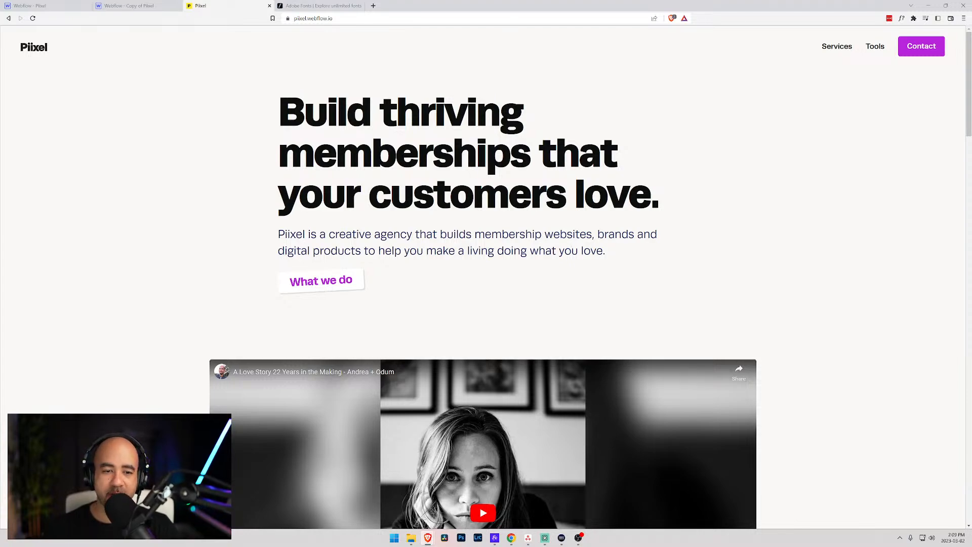
scroll(319, 241, "down", 9)
scroll(319, 241, "down", 4)
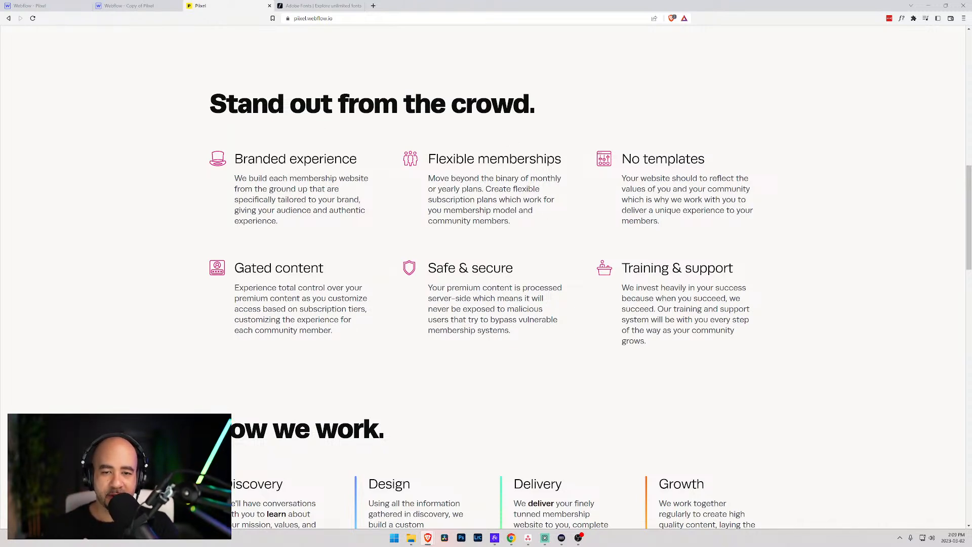
left_click_drag(233, 158, 696, 330)
left_click(652, 342)
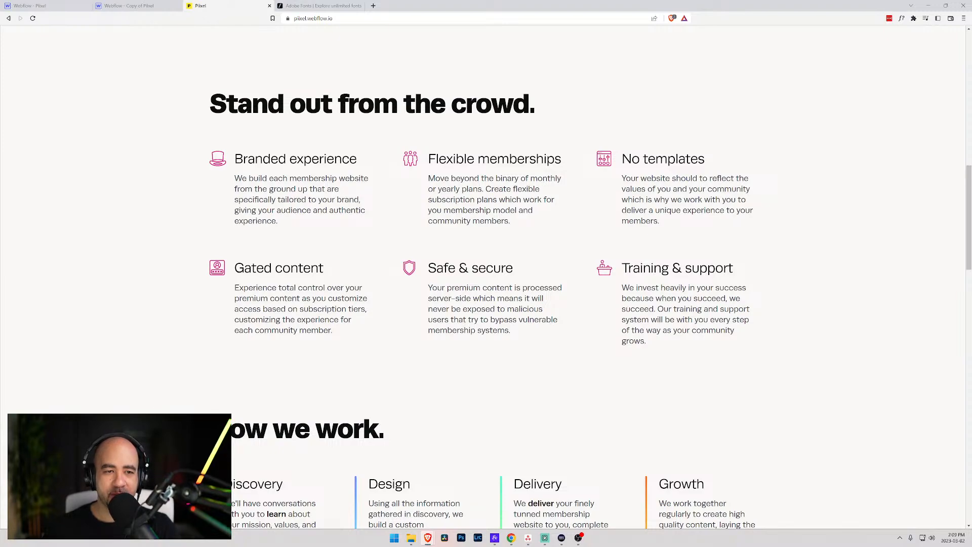
scroll(321, 182, "up", 2)
scroll(321, 183, "down", 2)
scroll(306, 192, "up", 6)
scroll(307, 193, "up", 5)
scroll(358, 202, "down", 10)
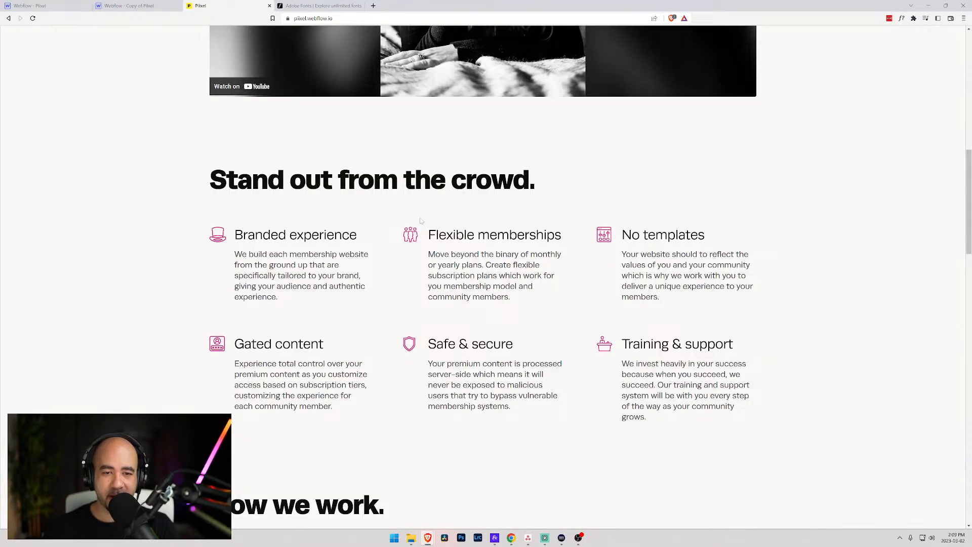
scroll(486, 274, "down", 2)
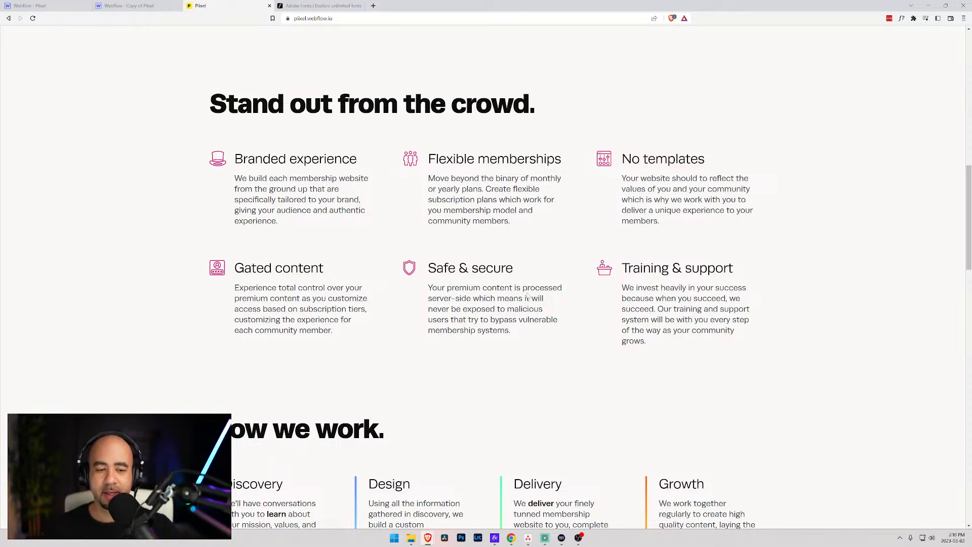
scroll(483, 273, "down", 7)
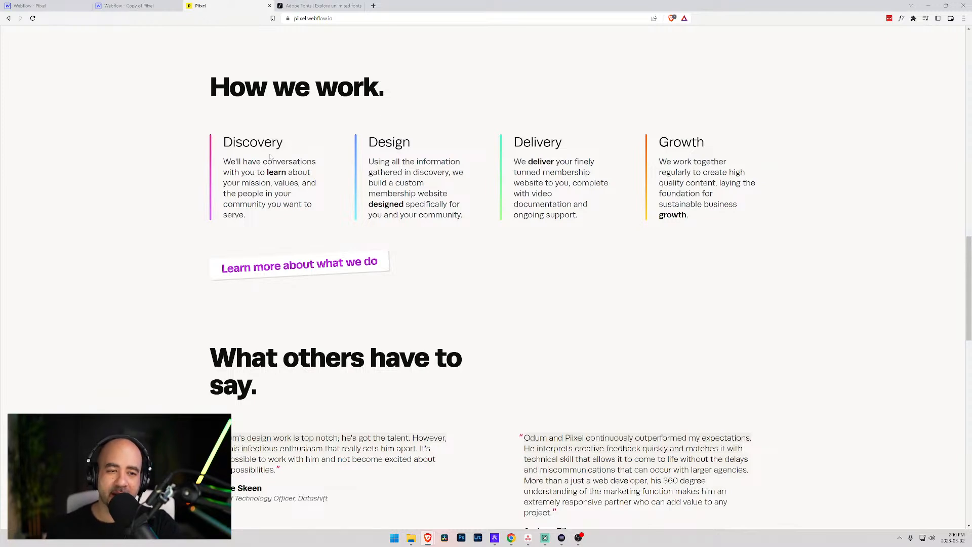
scroll(247, 171, "up", 1)
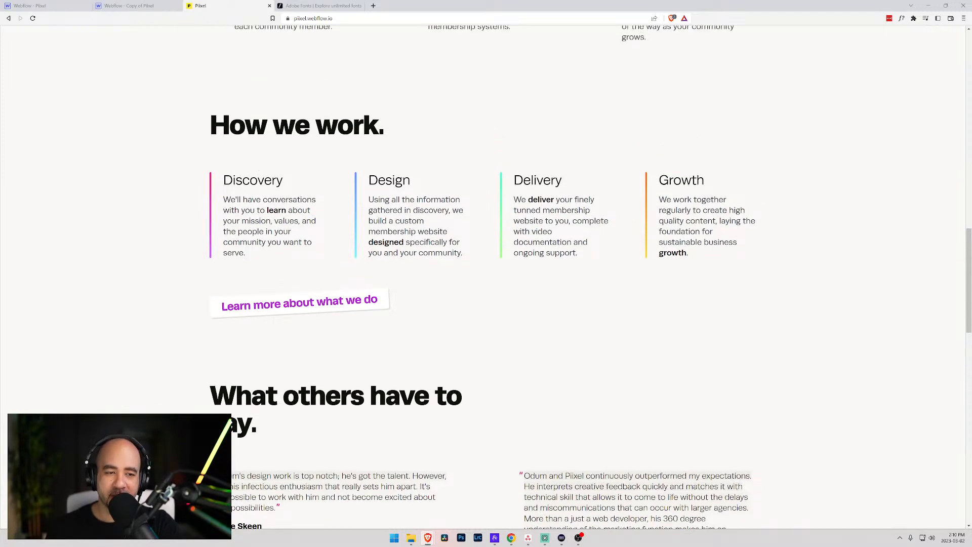
left_click(945, 5)
left_click_drag(630, 243, 316, 243)
left_click_drag(232, 83, 603, 24)
scroll(673, 243, "down", 1)
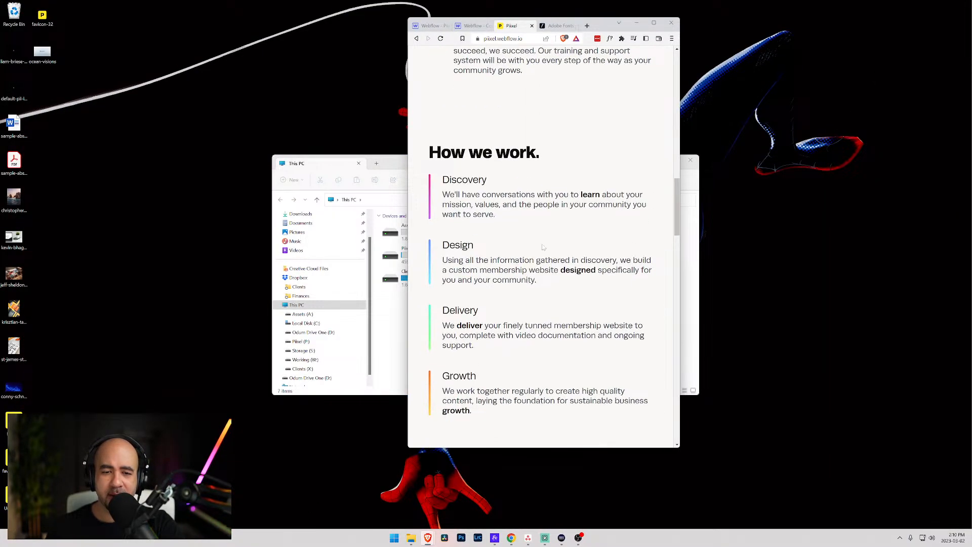
left_click_drag(681, 243, 753, 243)
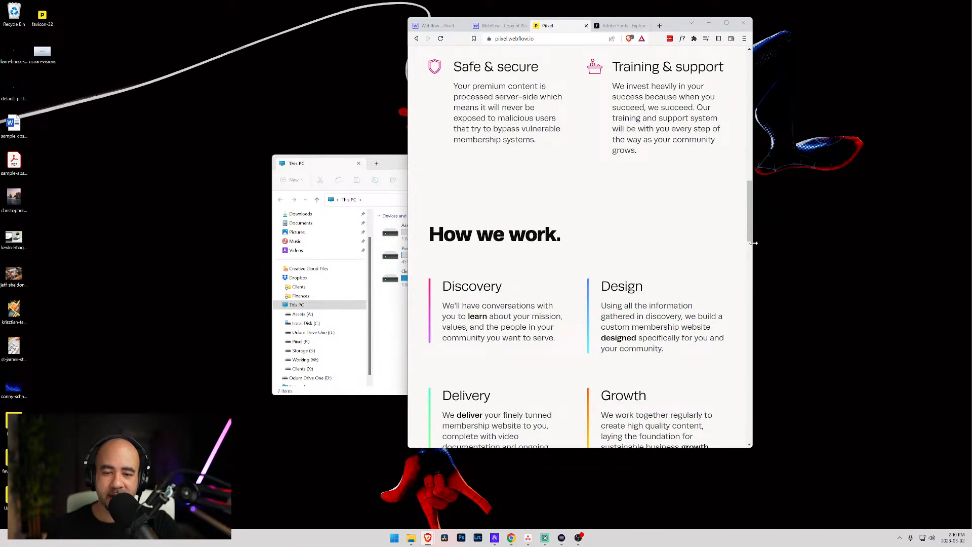
left_click_drag(754, 243, 945, 241)
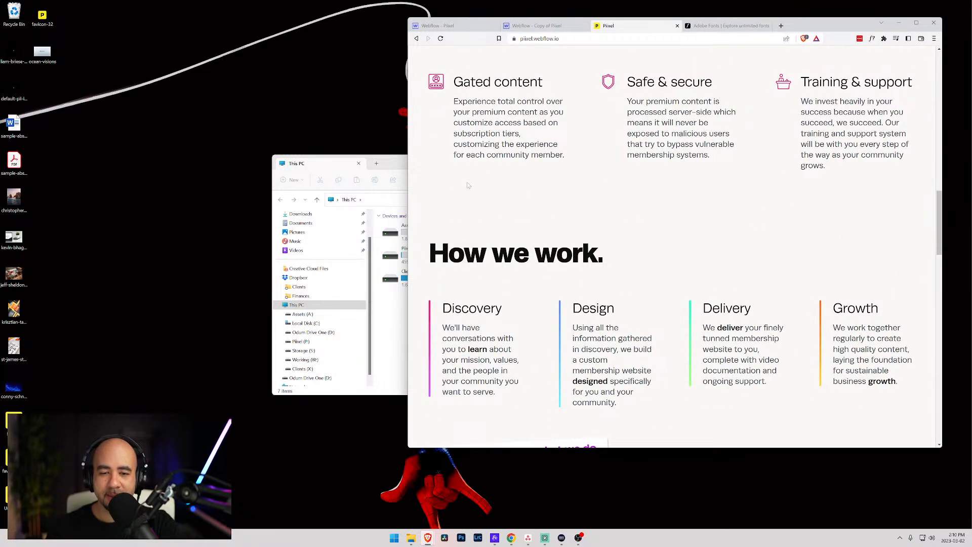
left_click_drag(407, 178, 204, 179)
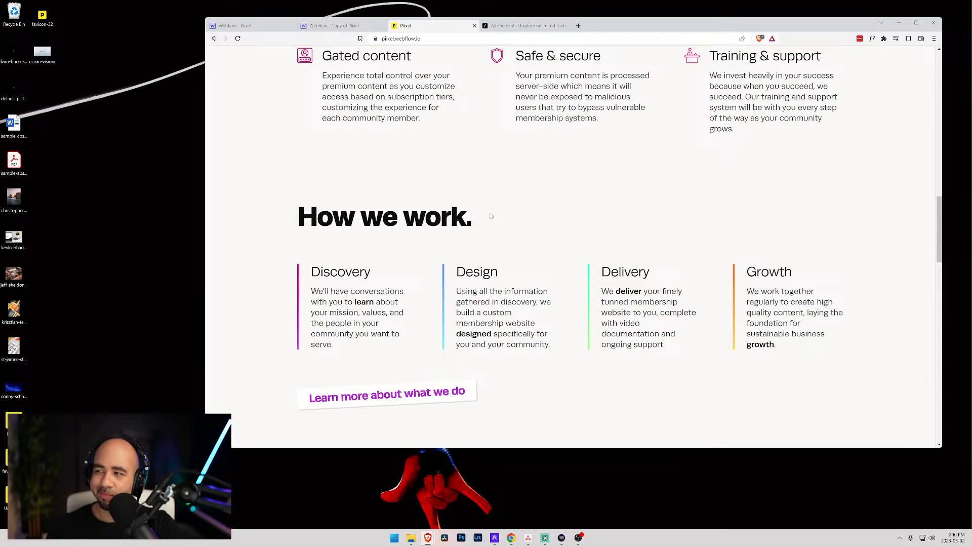
scroll(573, 246, "down", 2)
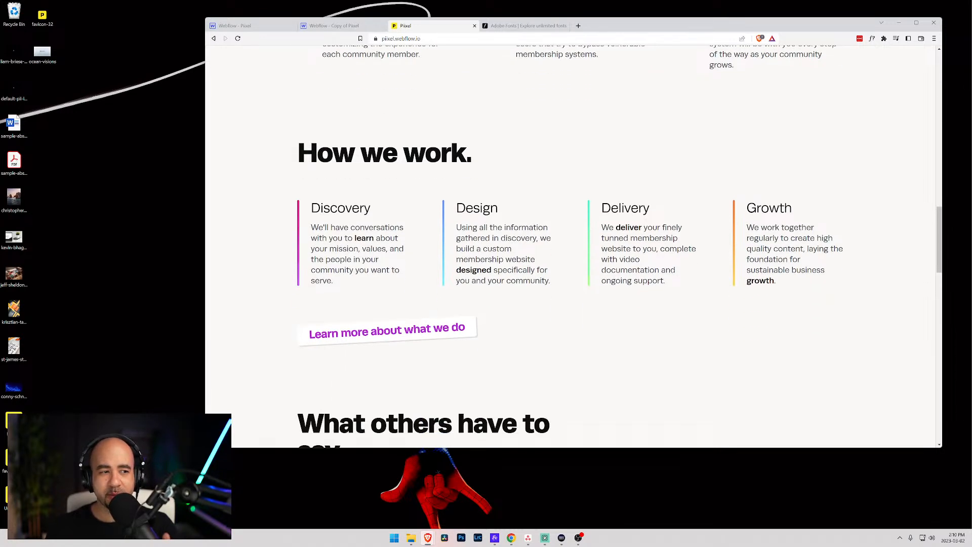
left_click_drag(621, 22, 532, 1)
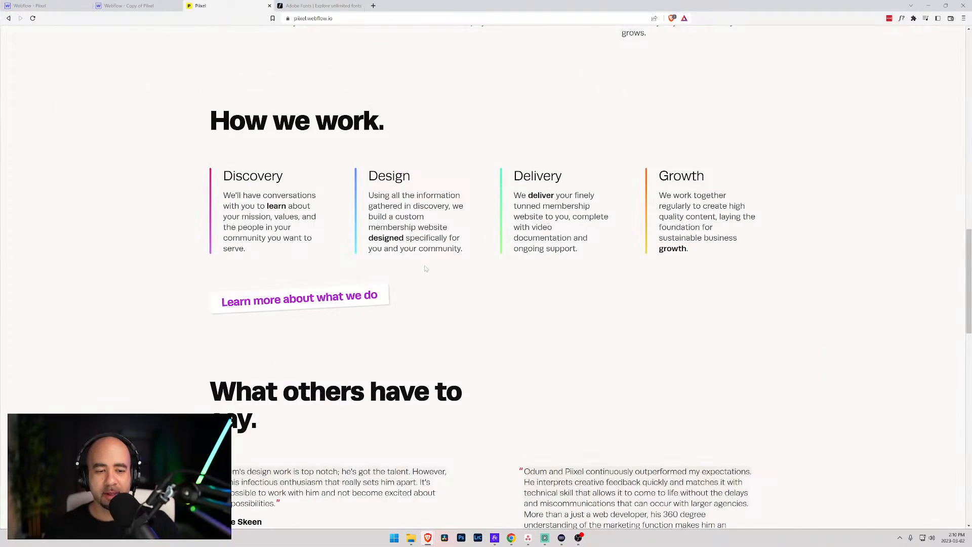
- Scroll the live page to the 'Ready to turn what ifs into reality?' section and select its text
scroll(587, 274, "down", 3)
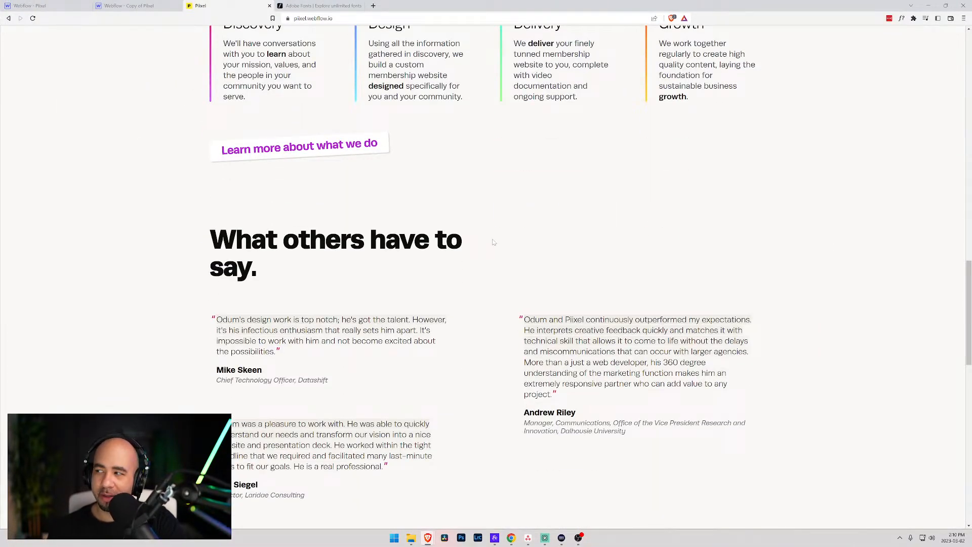
scroll(486, 243, "down", 2)
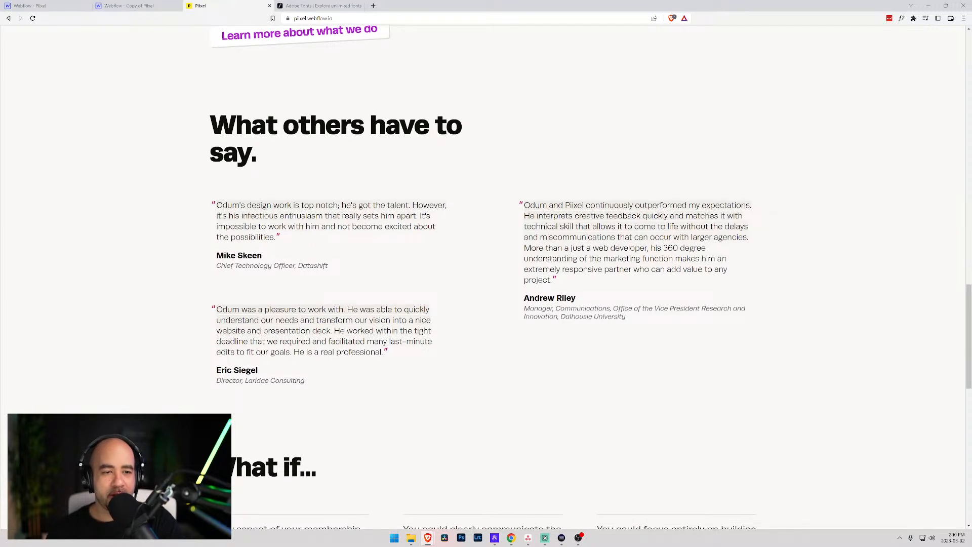
scroll(346, 203, "down", 2)
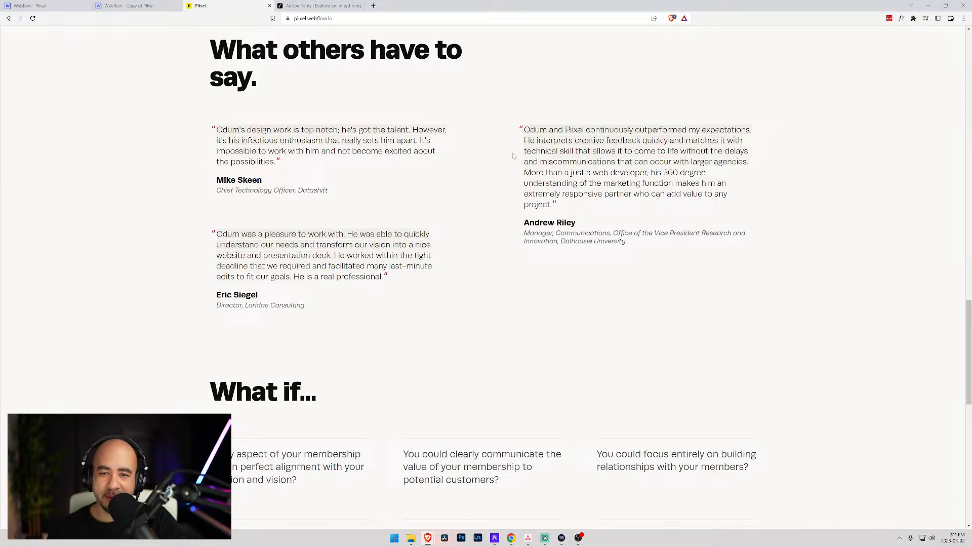
scroll(589, 121, "down", 2)
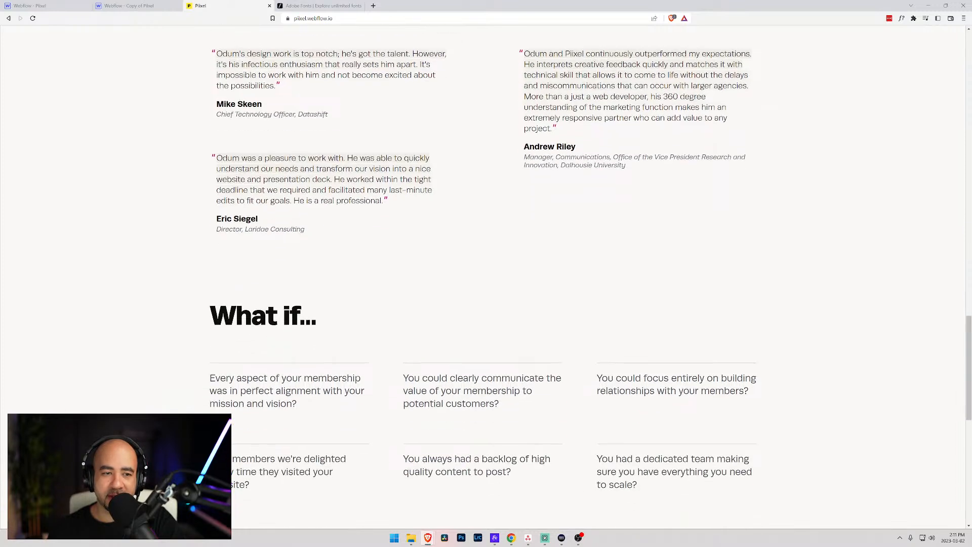
scroll(589, 121, "up", 2)
scroll(486, 188, "down", 5)
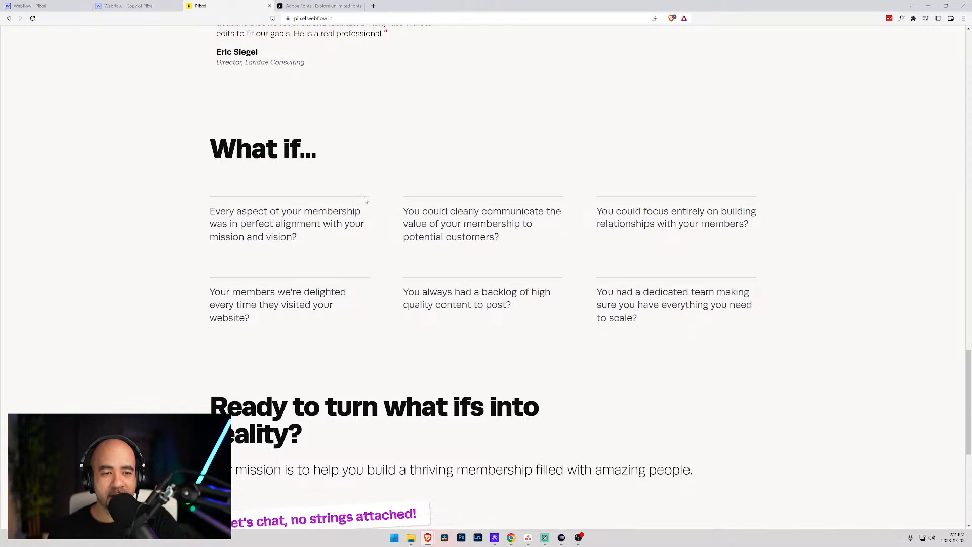
scroll(372, 201, "down", 2)
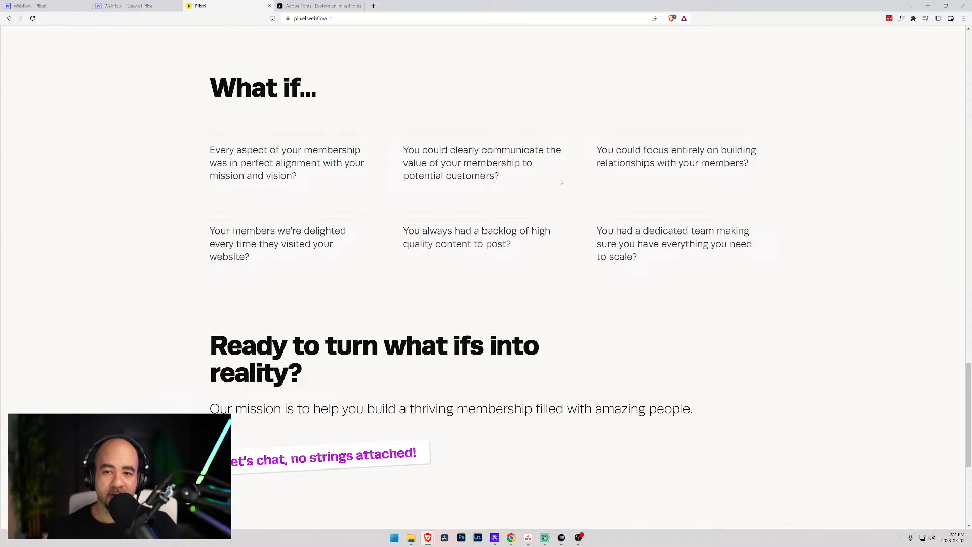
scroll(673, 261, "down", 3)
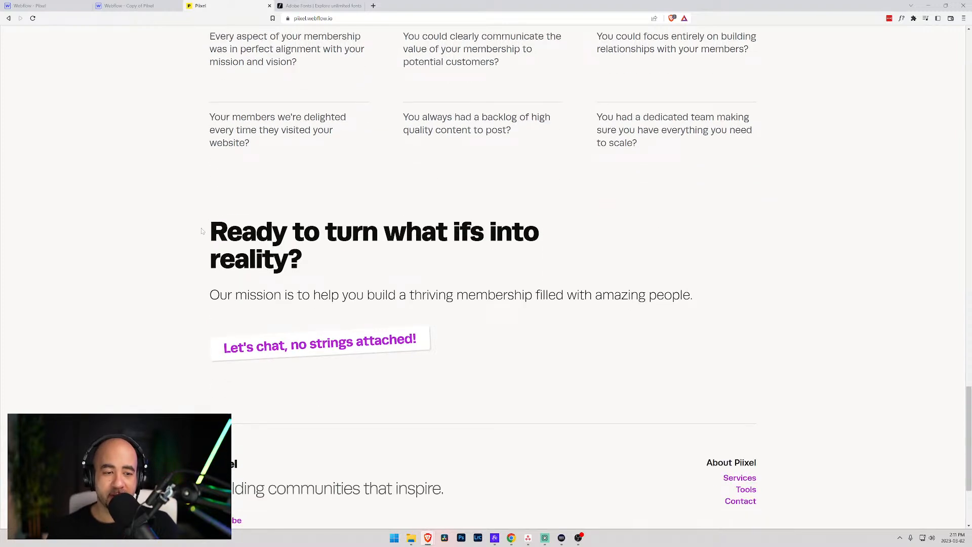
left_click_drag(208, 231, 303, 233)
left_click_drag(256, 295, 614, 295)
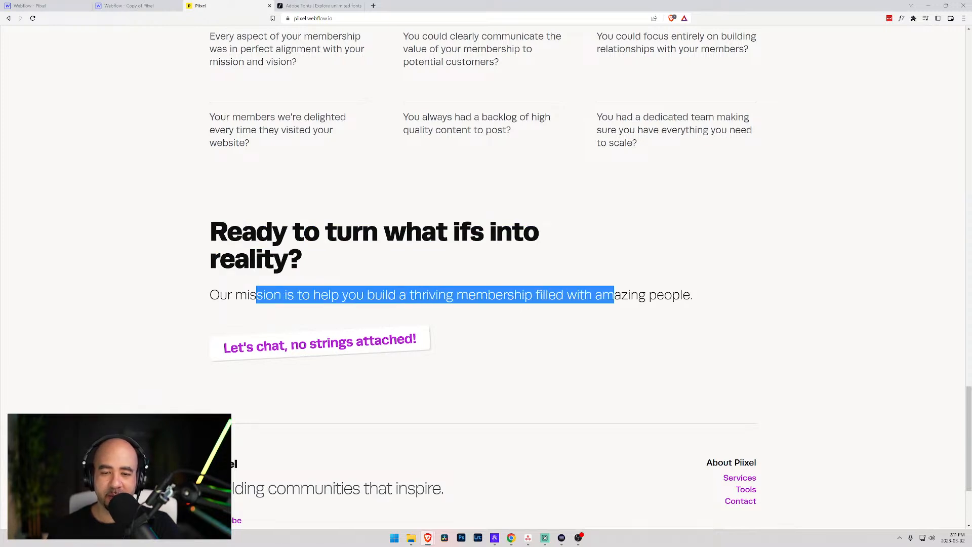
left_click(614, 296)
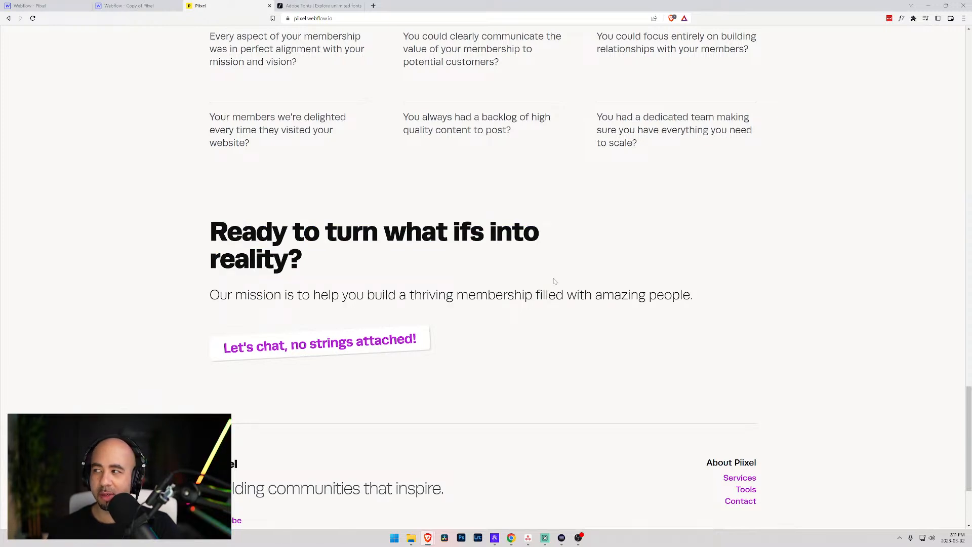
- Follow the Let's chat call-to-action to the live Contact page and scroll it
left_click(350, 340)
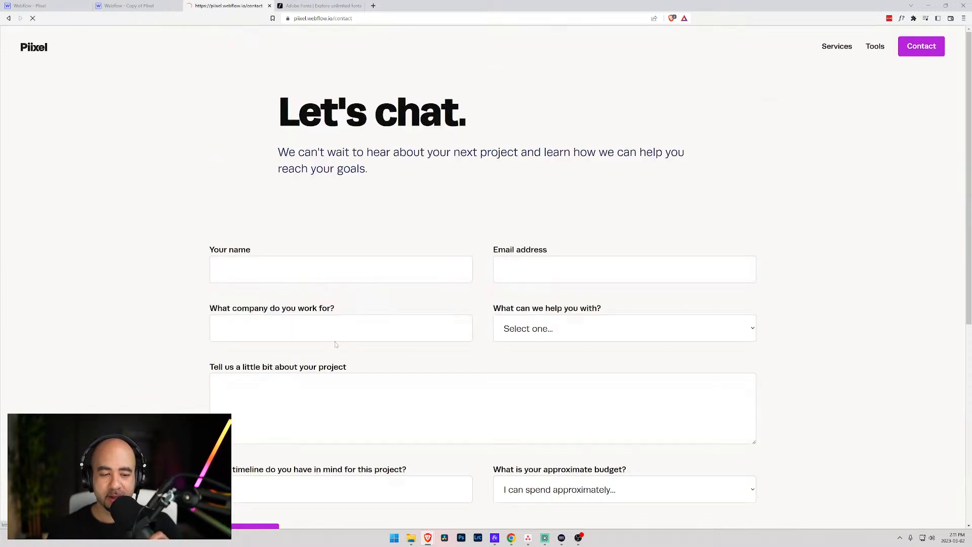
scroll(400, 235, "down", 1)
scroll(400, 234, "up", 1)
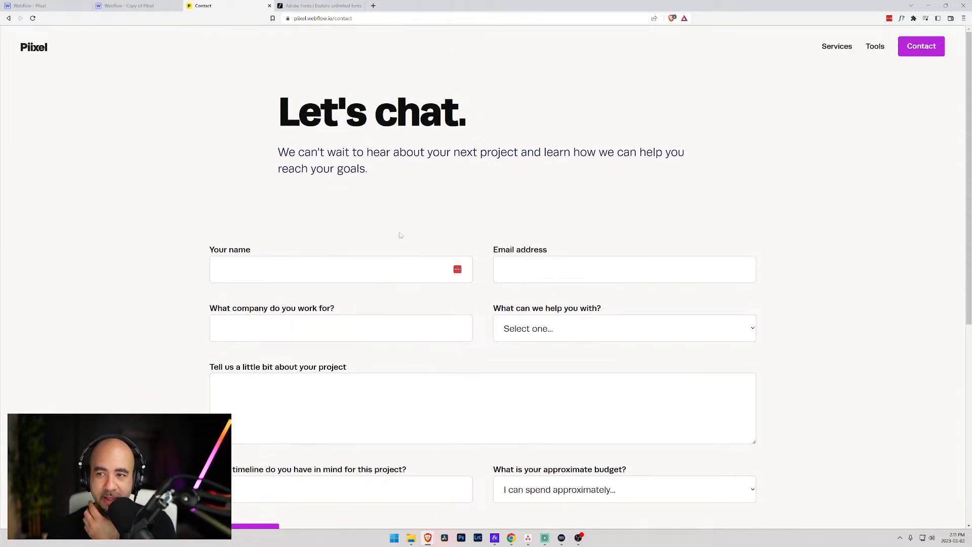
scroll(400, 234, "down", 7)
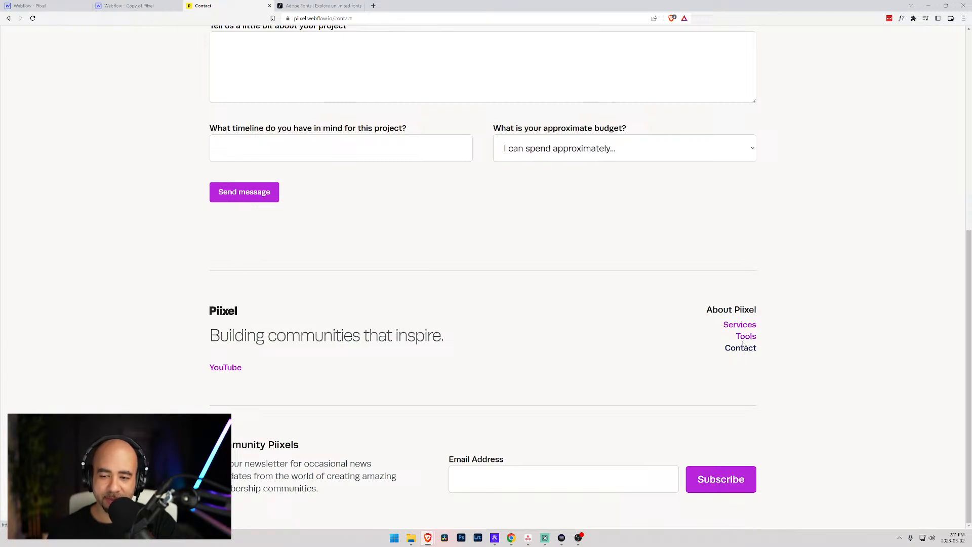
- Return to the Piixel site in the Webflow Designer and scroll its canvas
left_click(50, 8)
scroll(364, 201, "down", 7)
scroll(363, 201, "down", 20)
scroll(376, 248, "up", 20)
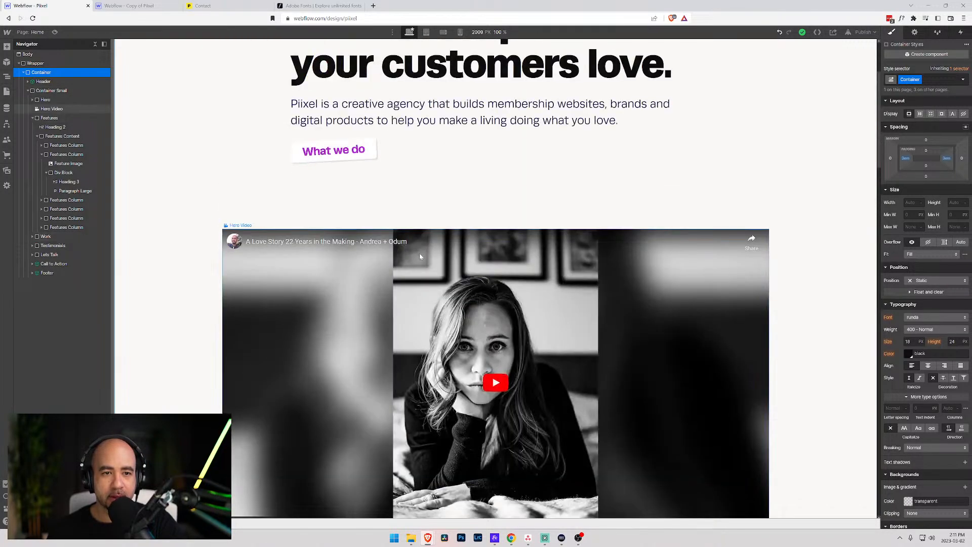
- Link the word 'bypass' in the Safe & secure paragraph to a site page
scroll(482, 124, "down", 10)
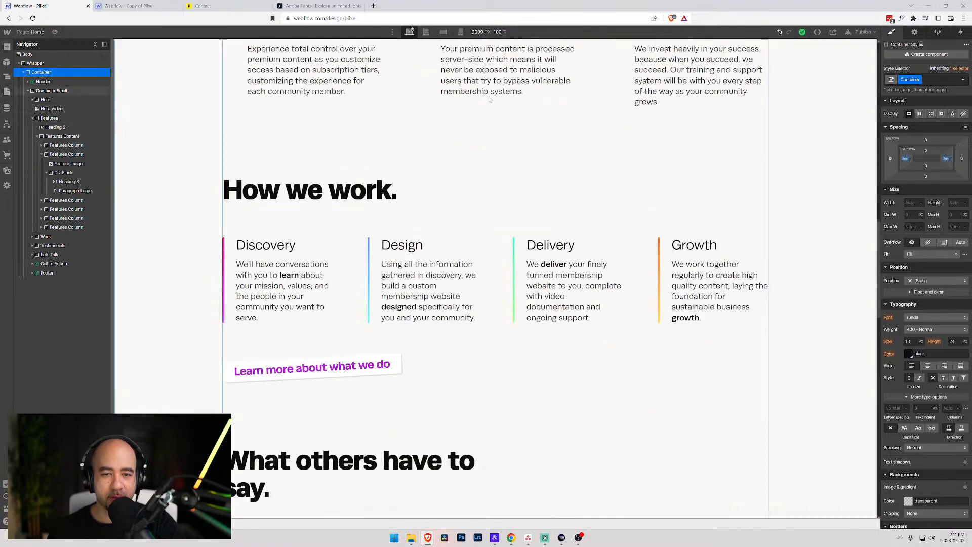
left_click(503, 81)
double_click(514, 81)
left_click(527, 66)
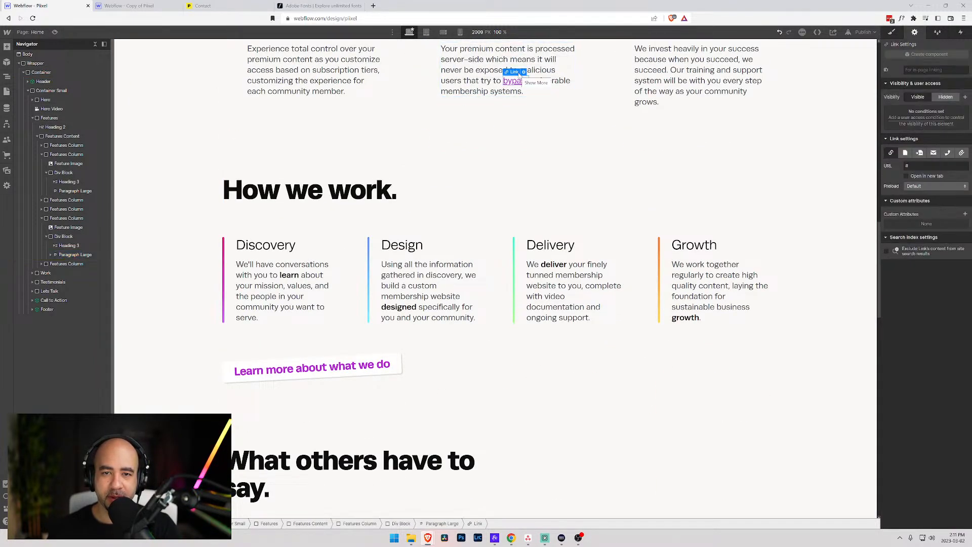
left_click(524, 72)
left_click(528, 108)
left_click(537, 122)
left_click(539, 136)
left_click(490, 90)
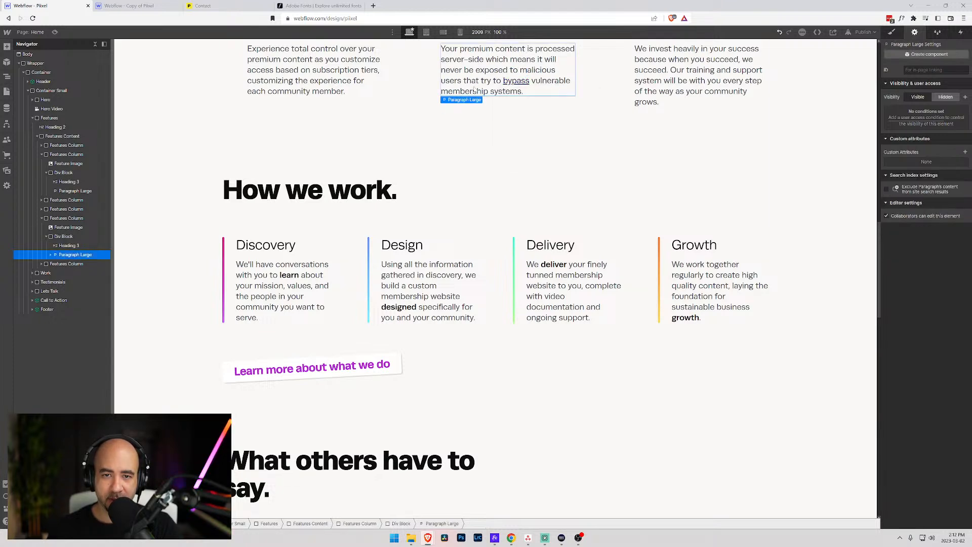
- Keep the All Links style on the bypass link and reset its colour to inherit magenta
left_click(516, 81)
left_click(890, 80)
left_click(907, 129)
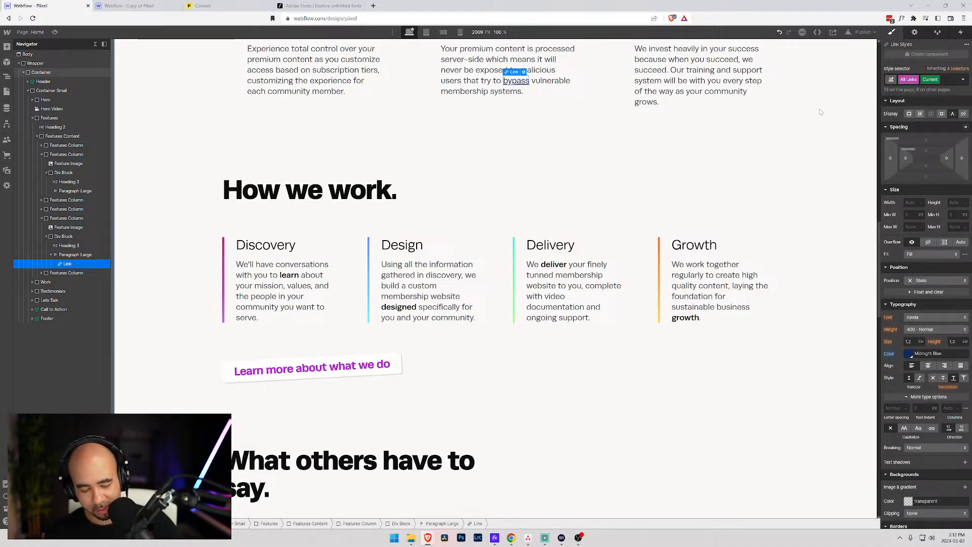
key("ctrl+plus")
key("ctrl+plus")
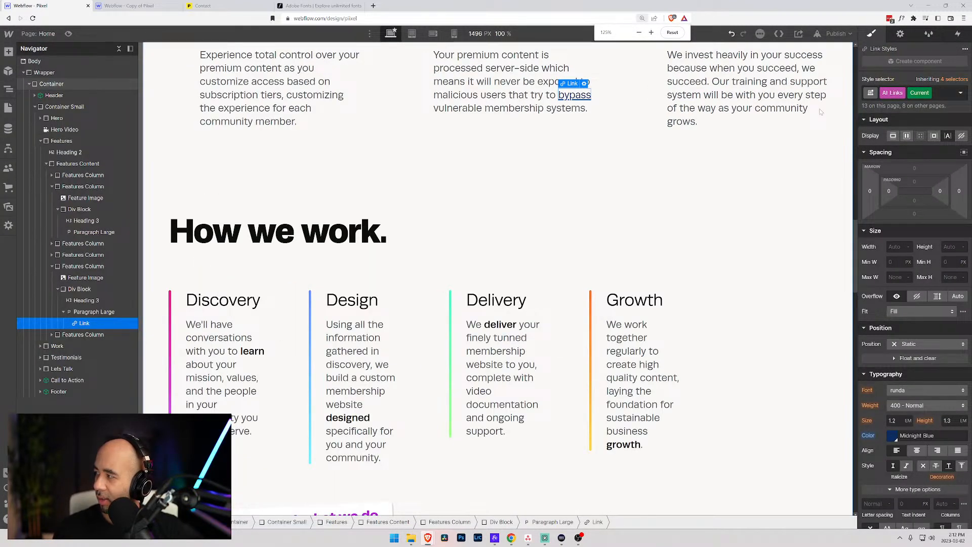
key("ctrl+minus")
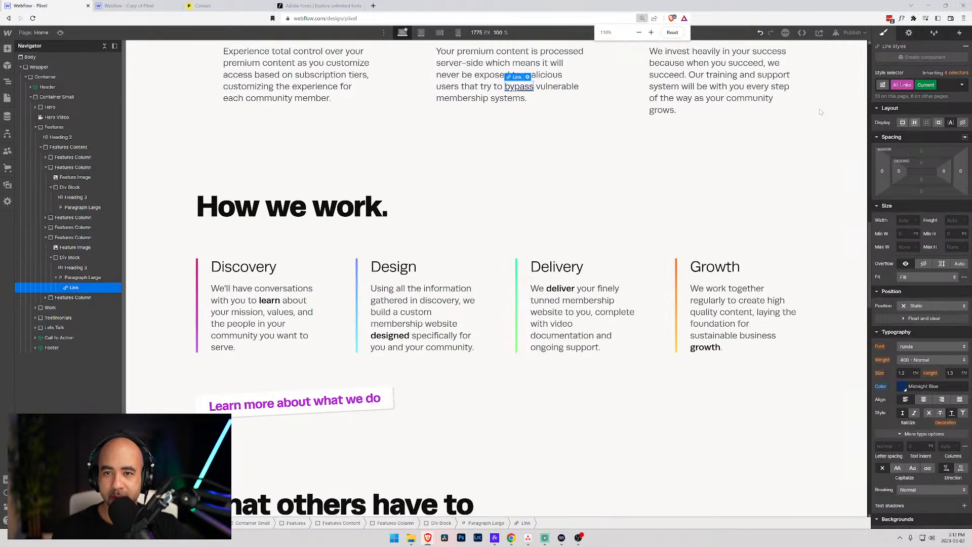
key("ctrl+plus")
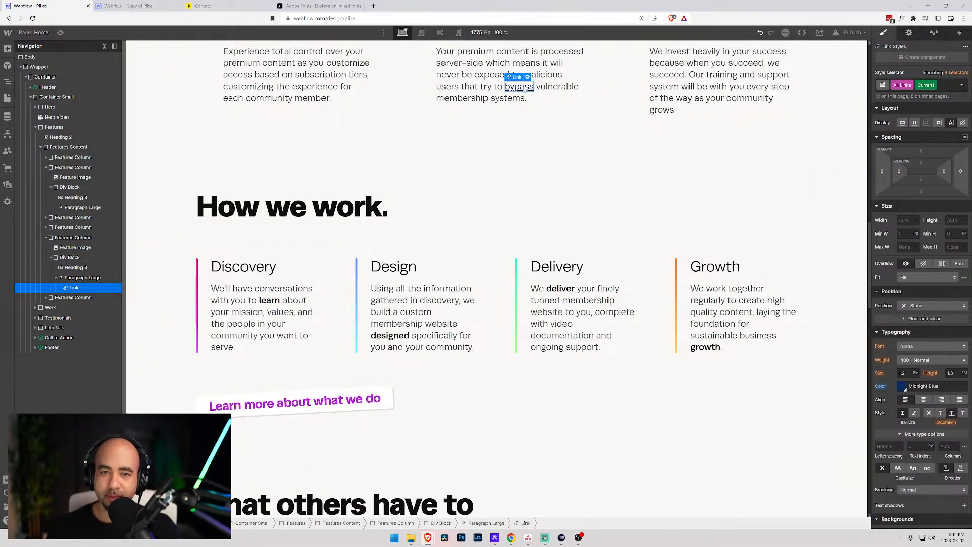
left_click(880, 388, "alt")
- Edit the Safe & secure paragraph so the 'bypass' link is removed
scroll(754, 276, "down", 4)
scroll(569, 208, "up", 7)
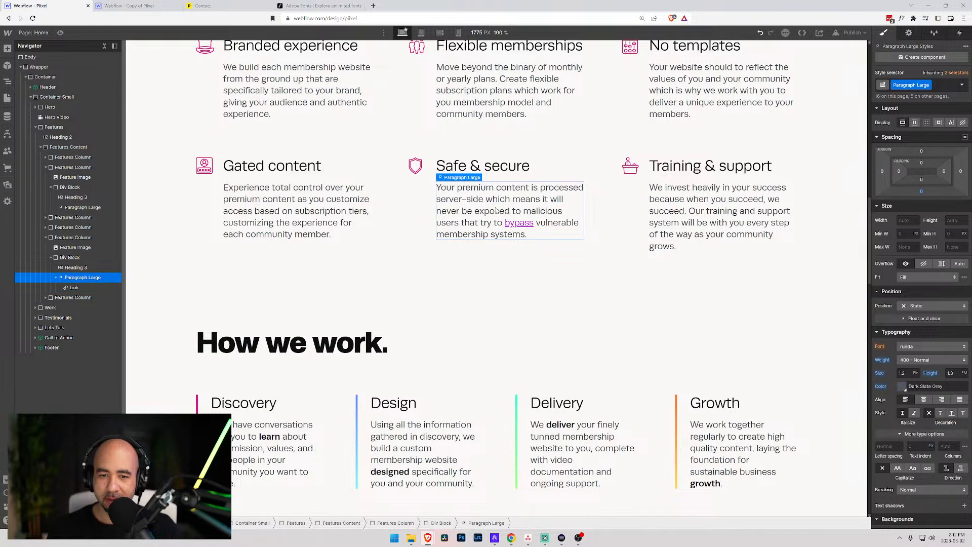
double_click(520, 223)
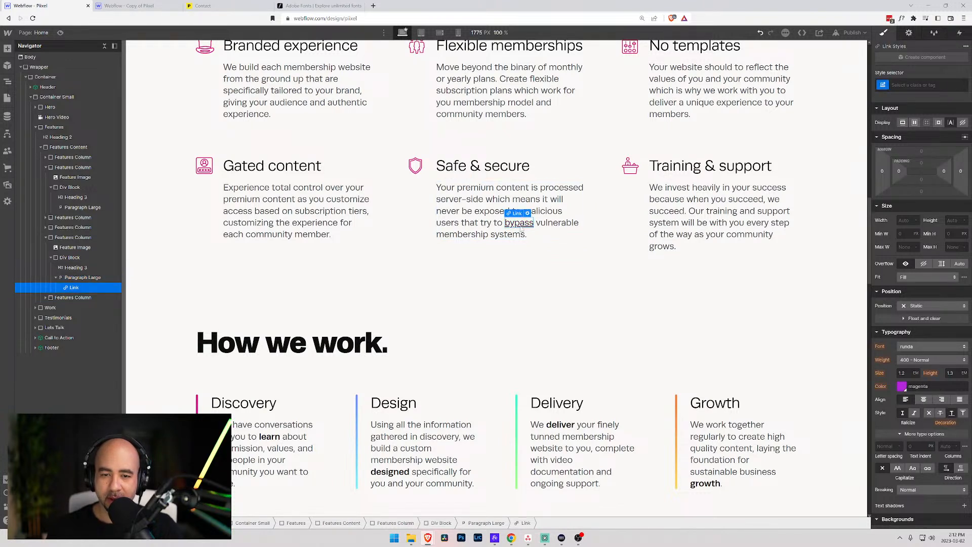
double_click(494, 212)
left_click_drag(494, 211, 529, 235)
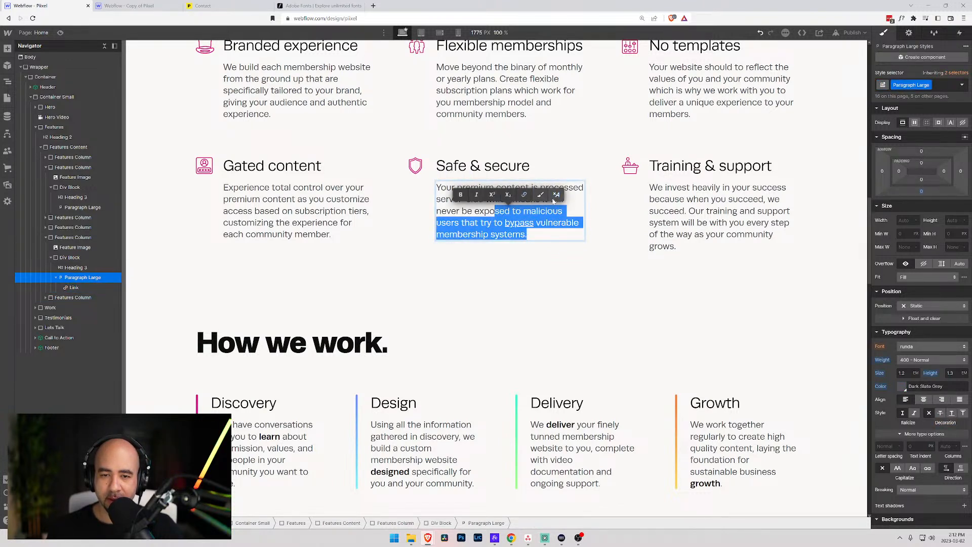
left_click(569, 188)
left_click(607, 132)
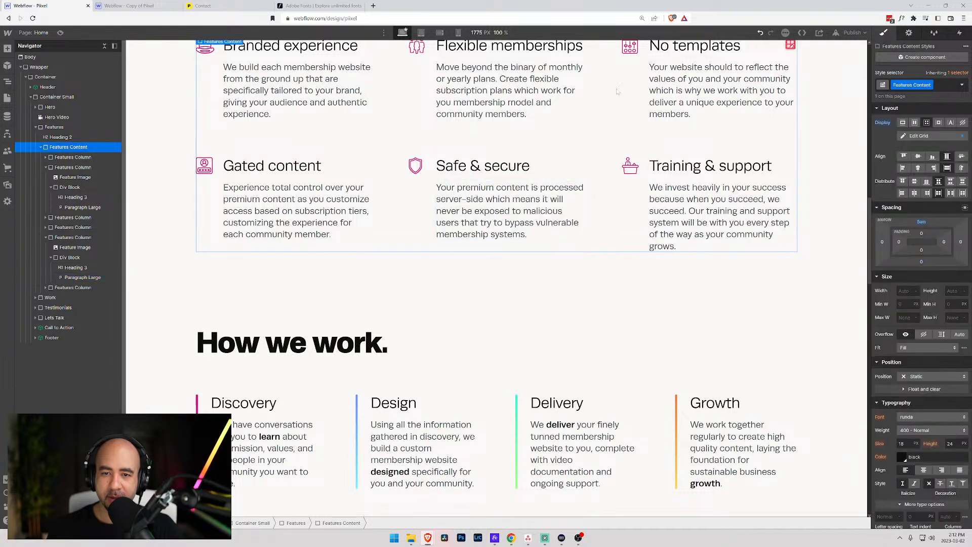
- Publish the site to the selected domains and view the live Contact page
left_click(853, 33)
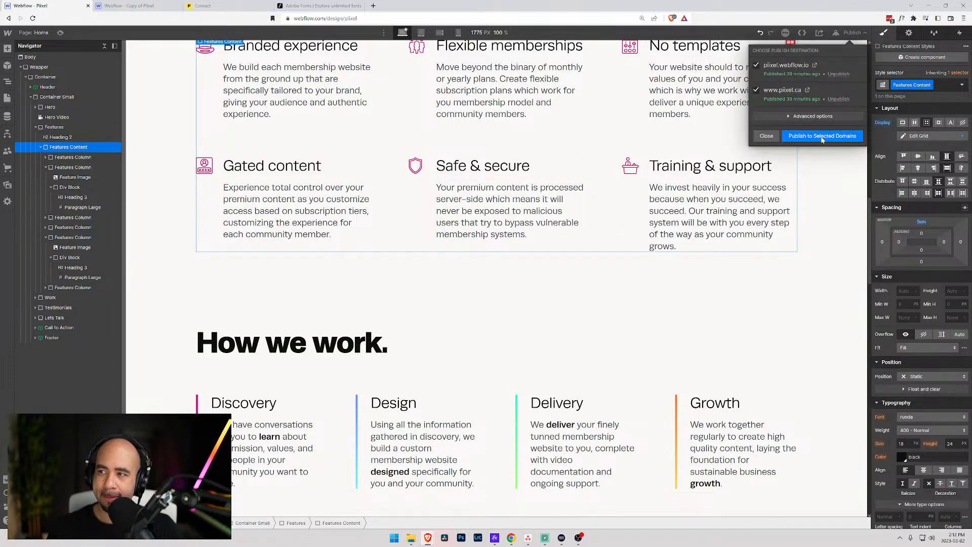
left_click(824, 137)
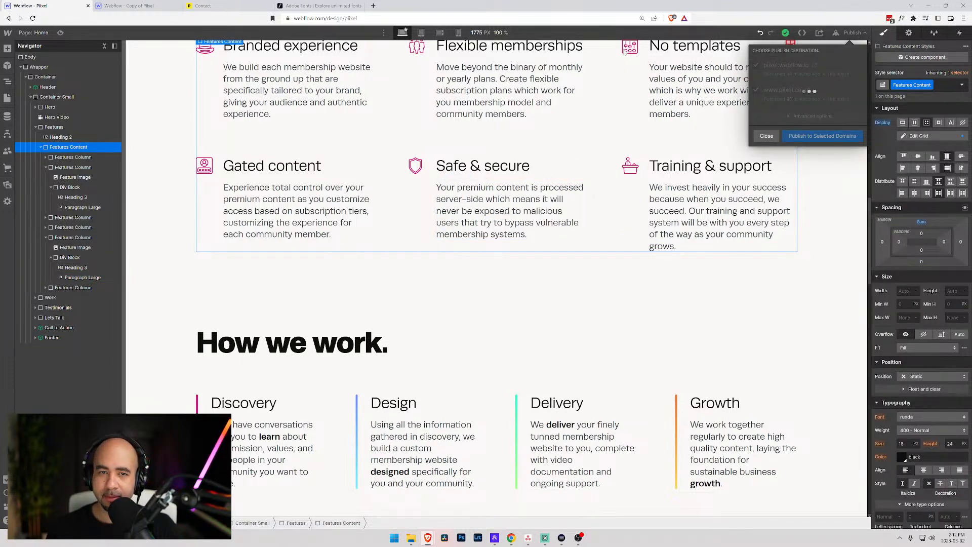
left_click(224, 5)
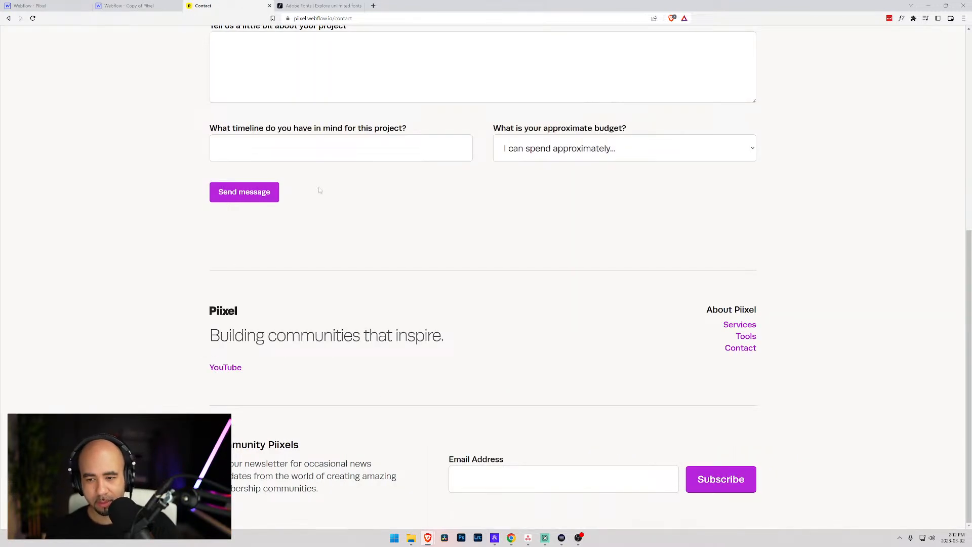
- Open the live Services page and select its intro paragraph text
scroll(596, 286, "up", 5)
scroll(486, 263, "down", 3)
scroll(625, 196, "up", 5)
left_click(841, 48)
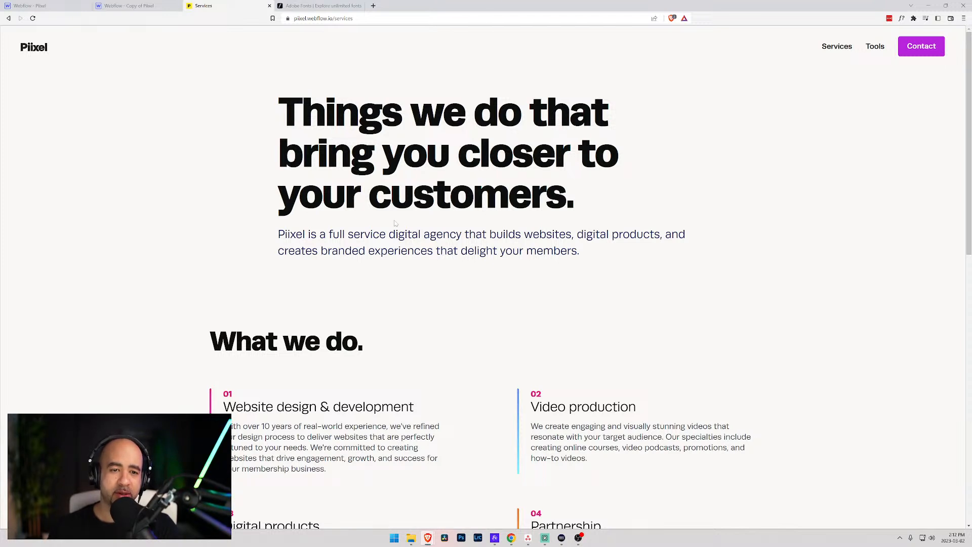
left_click_drag(277, 234, 577, 251)
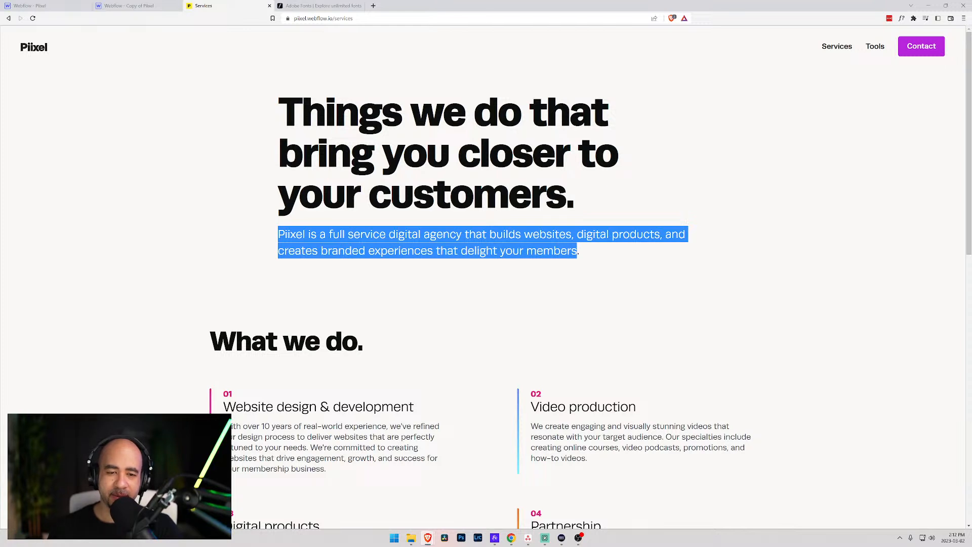
left_click(577, 252)
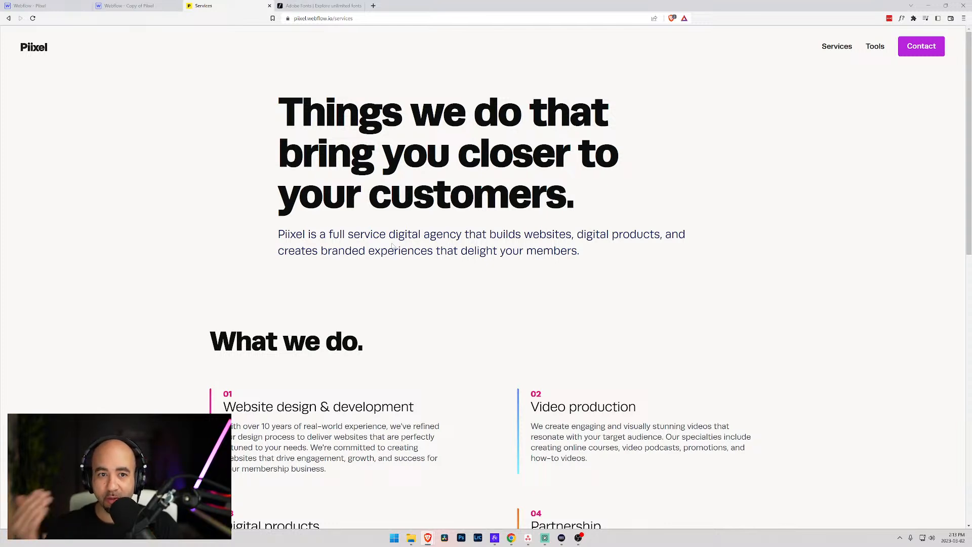
- Scroll the live Services page and select part of the Digital products paragraph
scroll(262, 282, "down", 2)
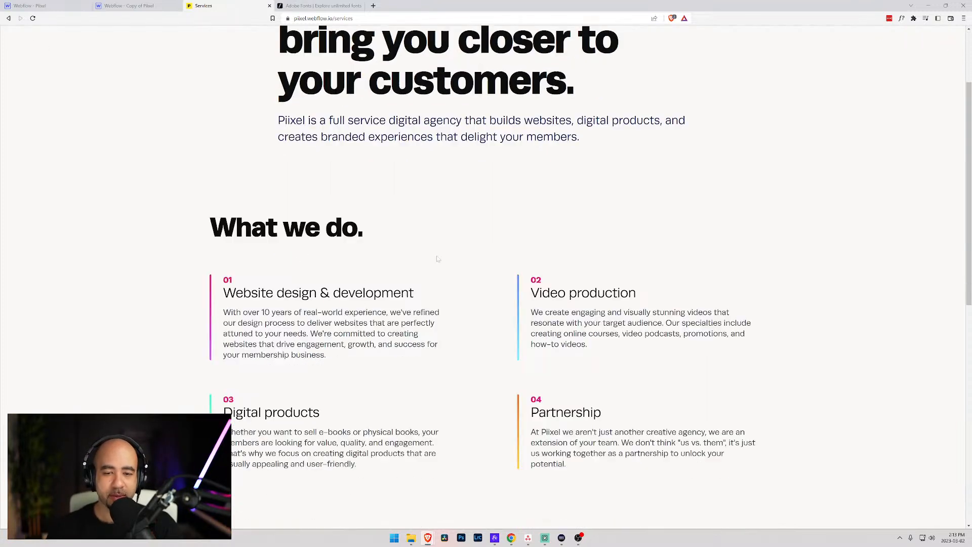
scroll(262, 282, "down", 1)
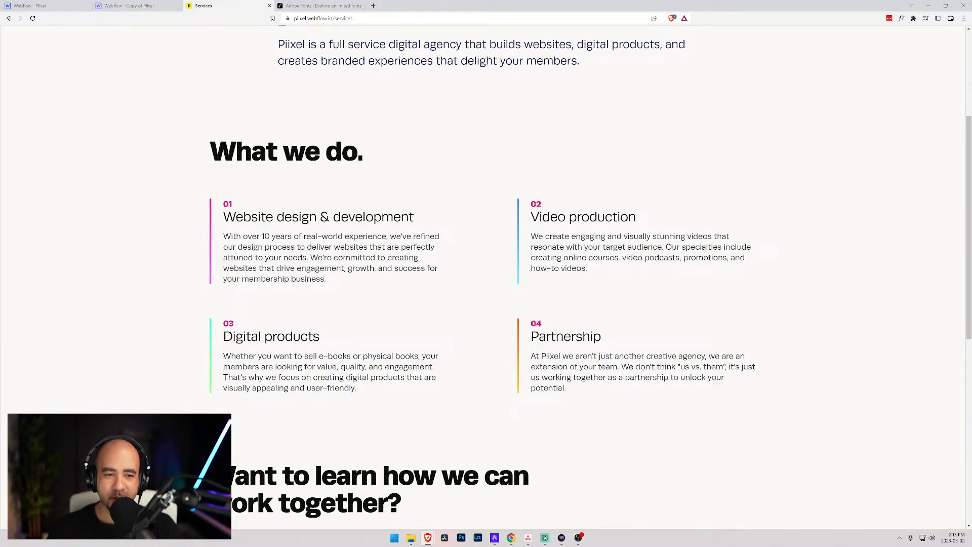
scroll(227, 417, "down", 1)
scroll(227, 416, "up", 4)
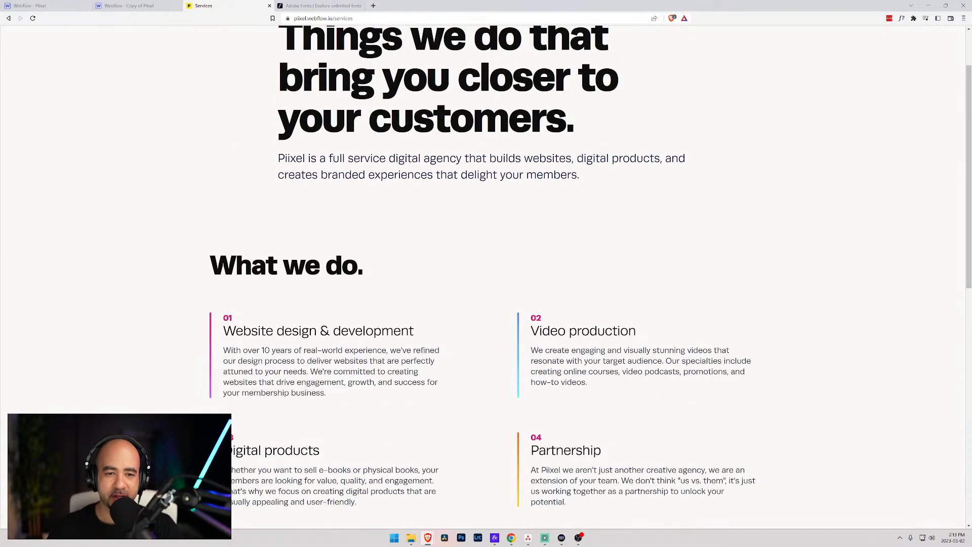
scroll(228, 417, "down", 3)
scroll(227, 416, "down", 1)
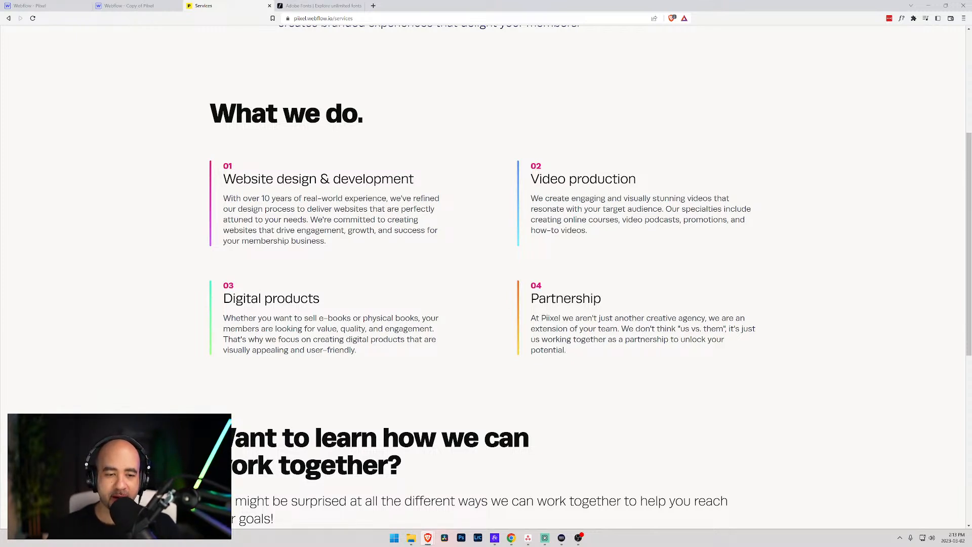
left_click_drag(308, 318, 415, 318)
left_click(416, 318)
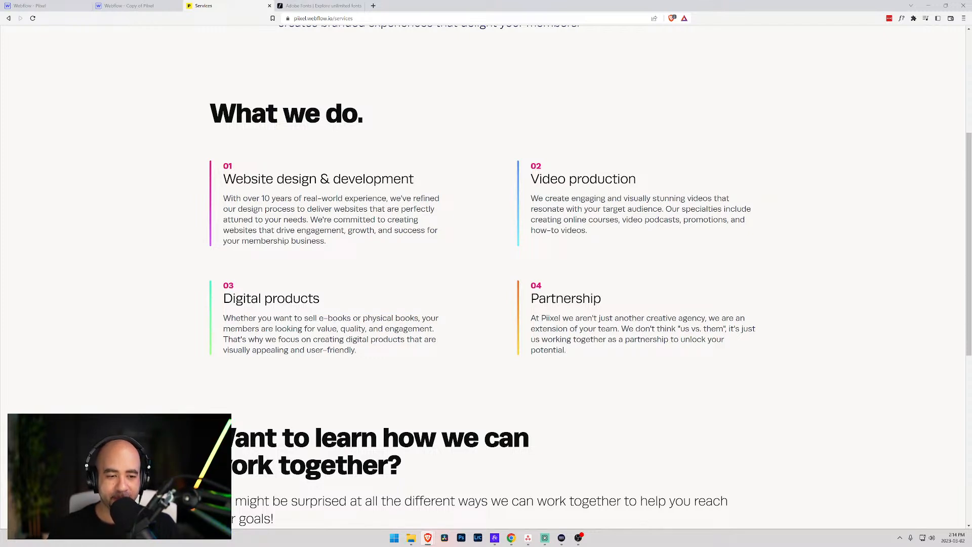
- Select the Video production heading text and scroll down to the footer
mouse_move(293, 328)
left_mouse_down()
mouse_move(339, 329)
mouse_move(305, 339)
mouse_move(282, 331)
left_mouse_up()
left_click(282, 331)
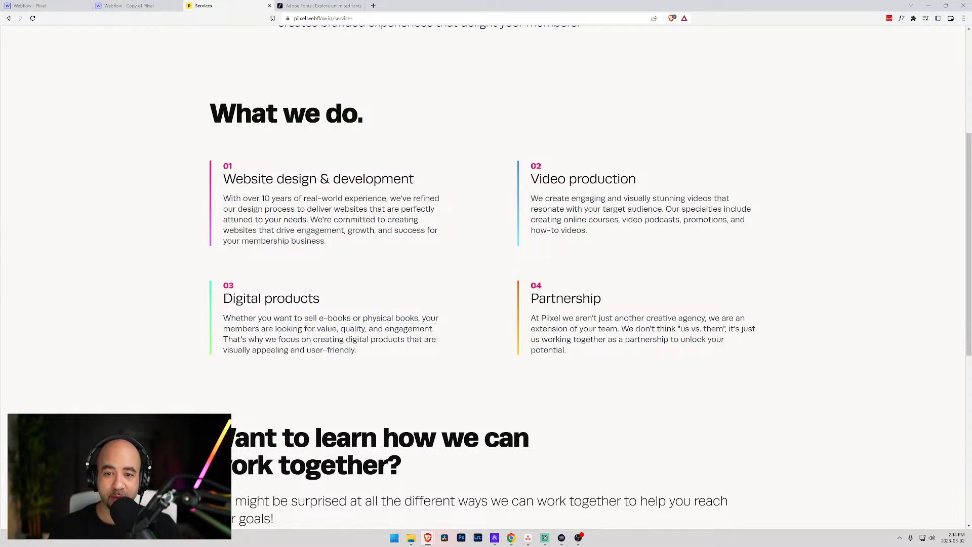
left_click_drag(539, 179, 628, 179)
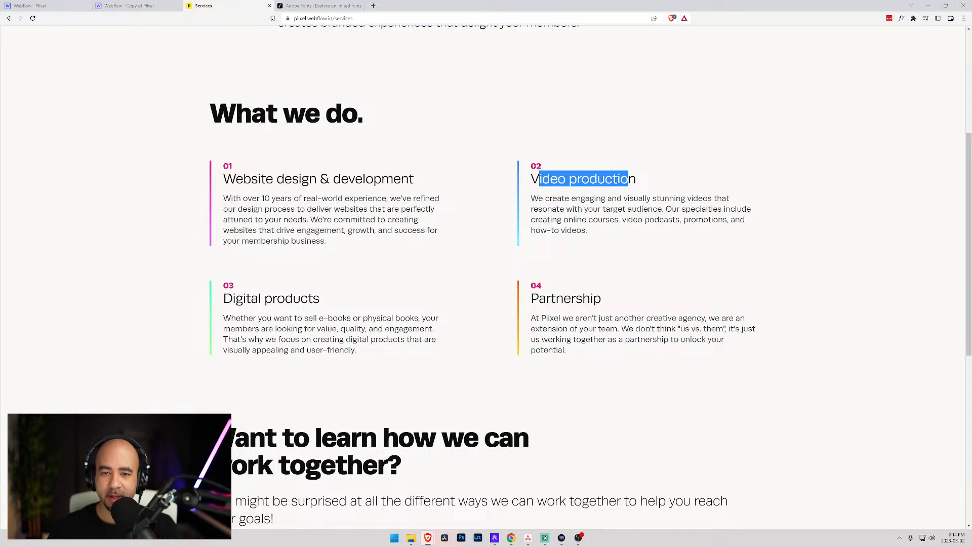
left_click(628, 179)
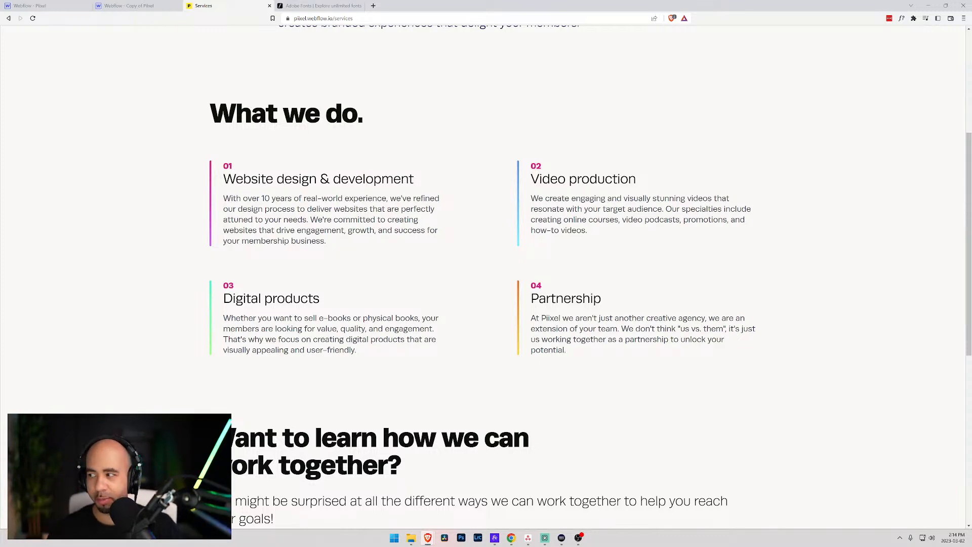
scroll(575, 228, "down", 5)
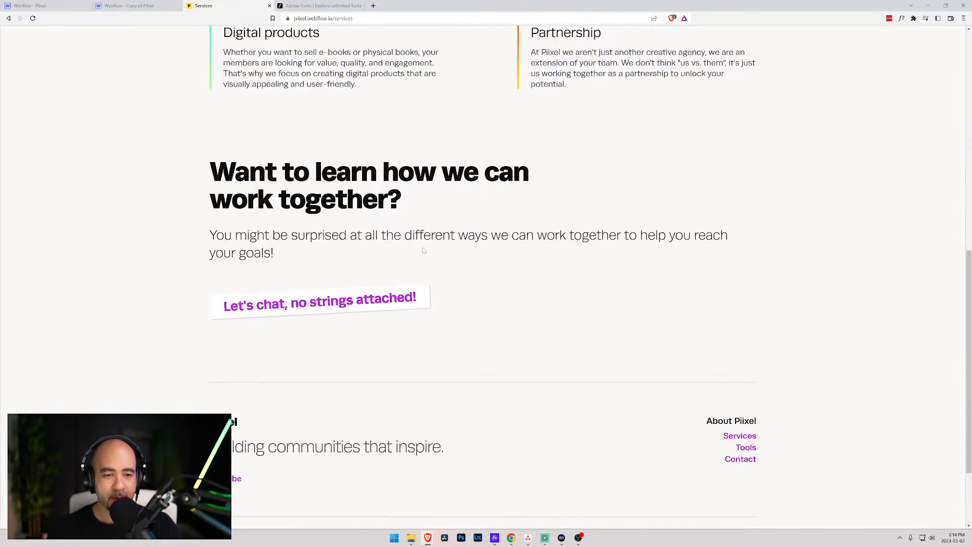
scroll(681, 302, "down", 2)
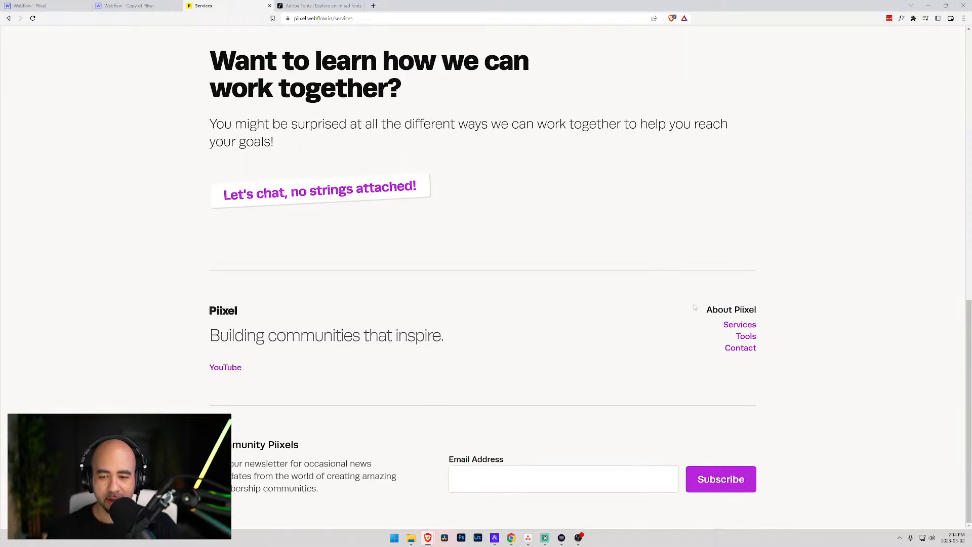
scroll(753, 349, "up", 2)
- Open the live Tools page and select its intro paragraph text
left_click(746, 413)
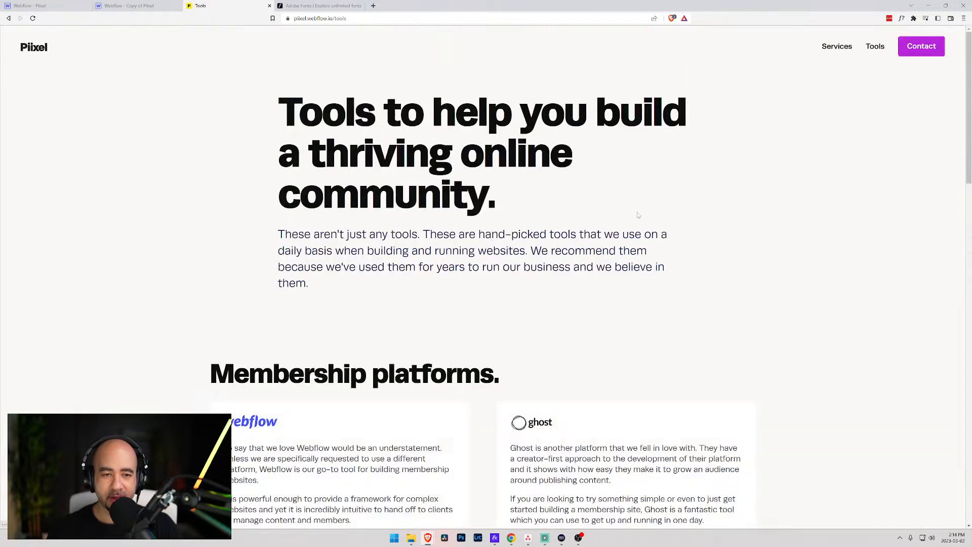
scroll(486, 276, "down", 2)
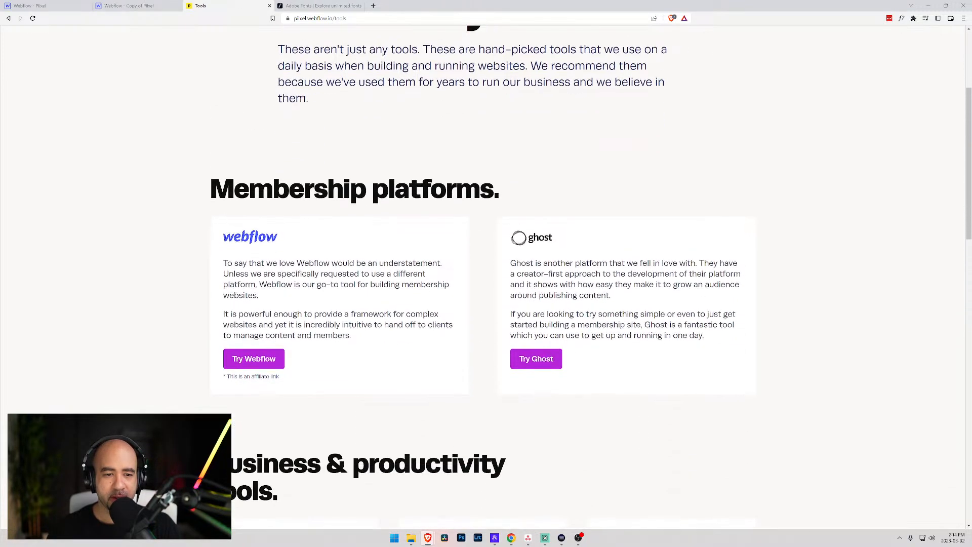
left_click_drag(306, 131, 580, 153)
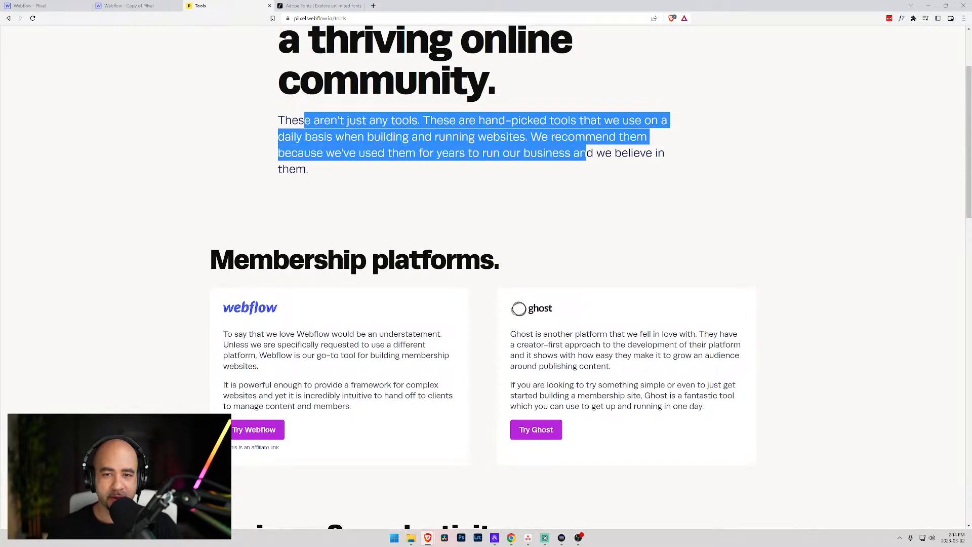
left_click(423, 167)
left_click_drag(423, 167, 277, 119)
left_click(388, 193)
- Scroll to the tool cards and select text in the Webflow and Ghost cards
scroll(388, 193, "down", 3)
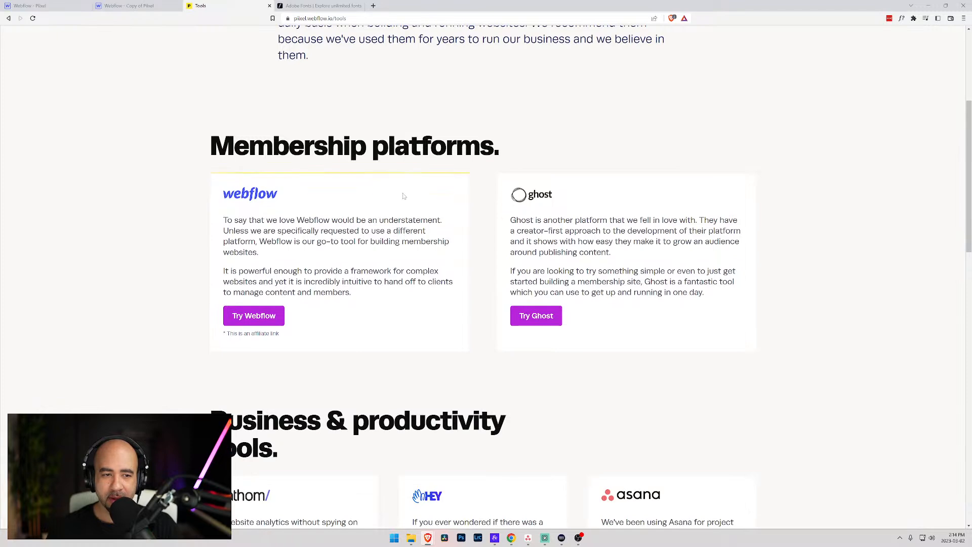
left_click_drag(359, 155, 369, 195)
left_click_drag(537, 154, 584, 206)
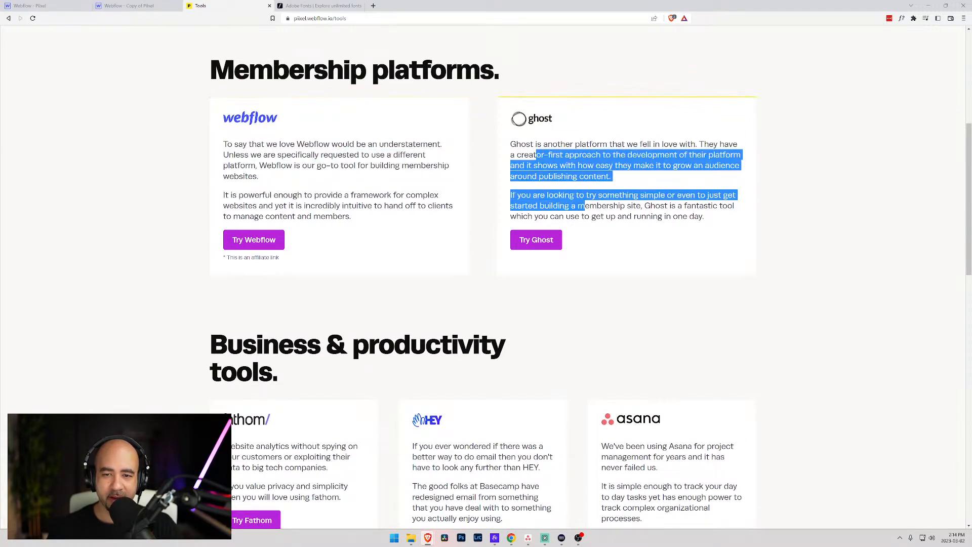
scroll(569, 195, "down", 3)
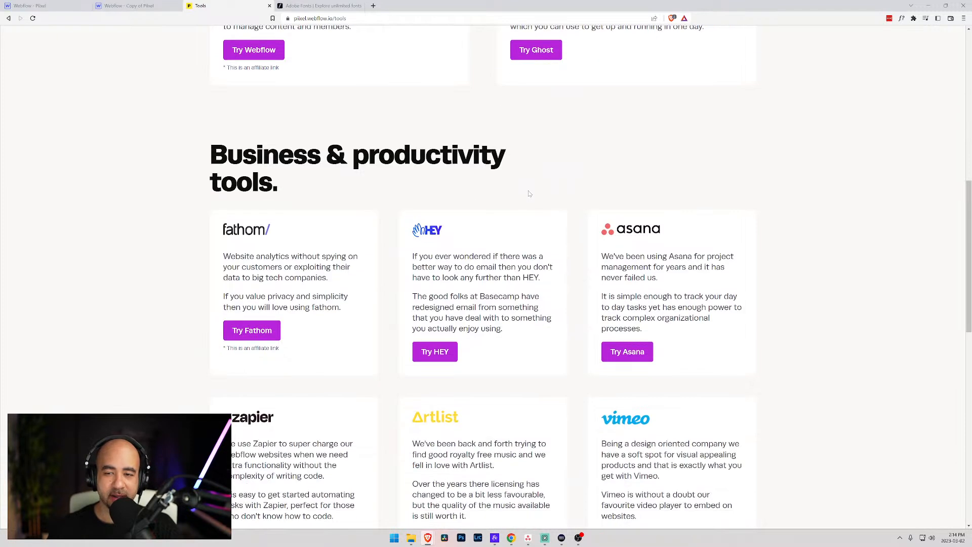
scroll(514, 194, "down", 3)
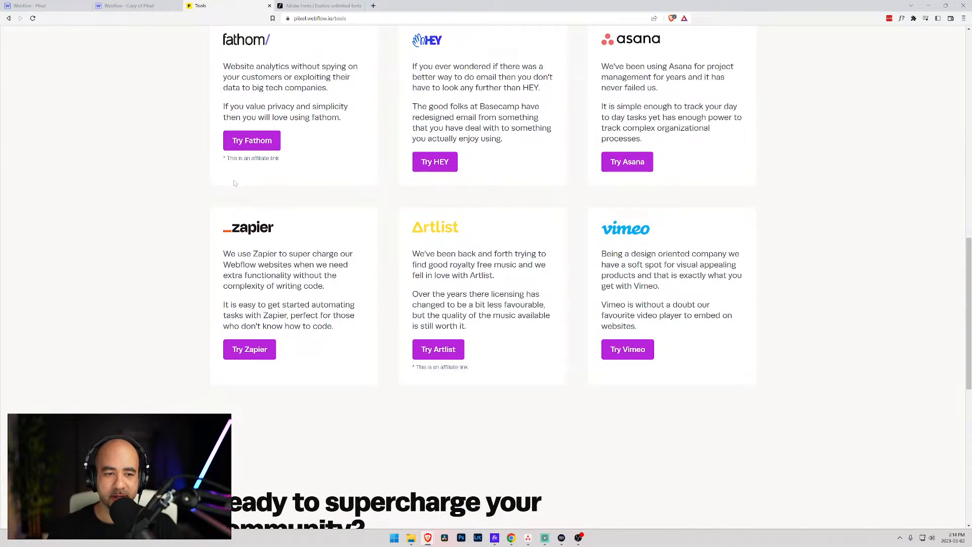
scroll(279, 196, "up", 3)
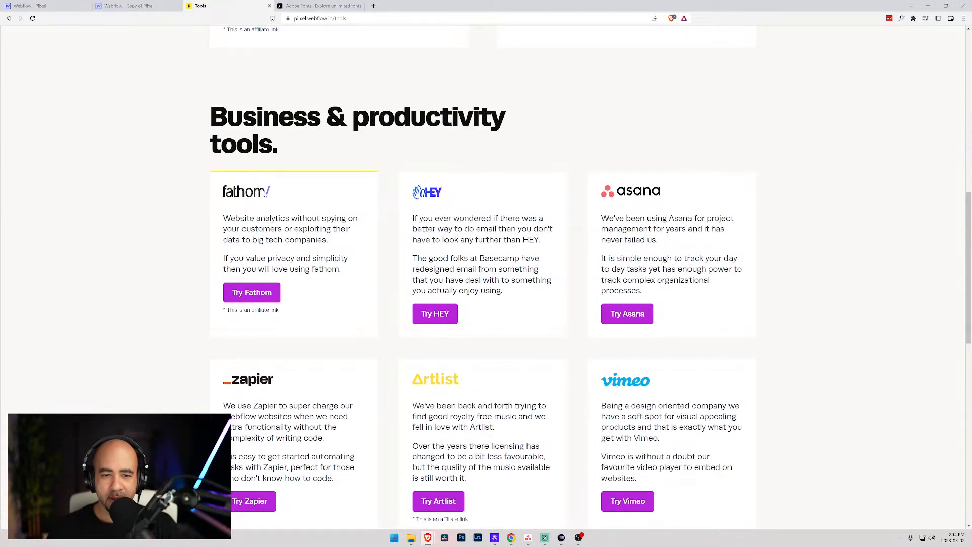
- Scroll down the Tools page and highlight part of the closing paragraph
scroll(263, 193, "down", 1)
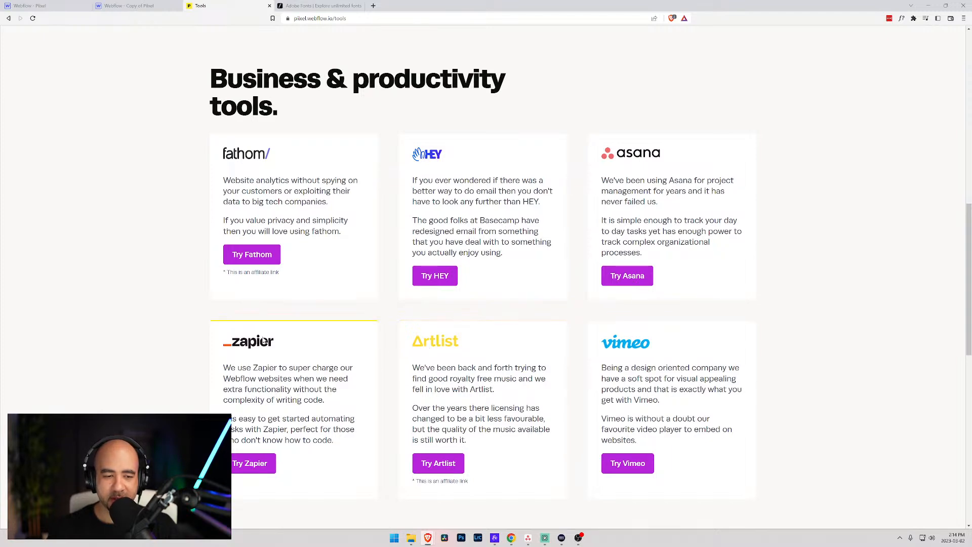
scroll(240, 160, "up", 5)
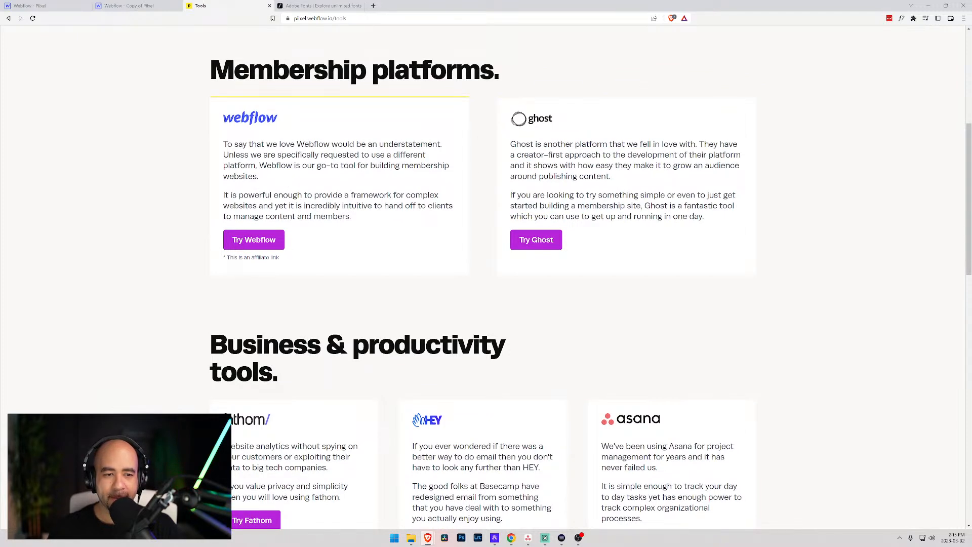
scroll(326, 199, "down", 1)
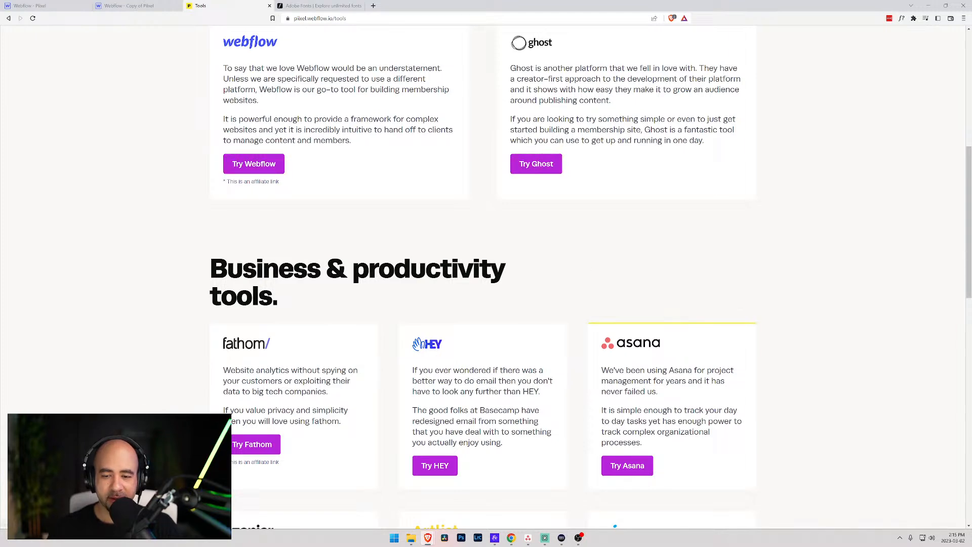
scroll(626, 455, "down", 3)
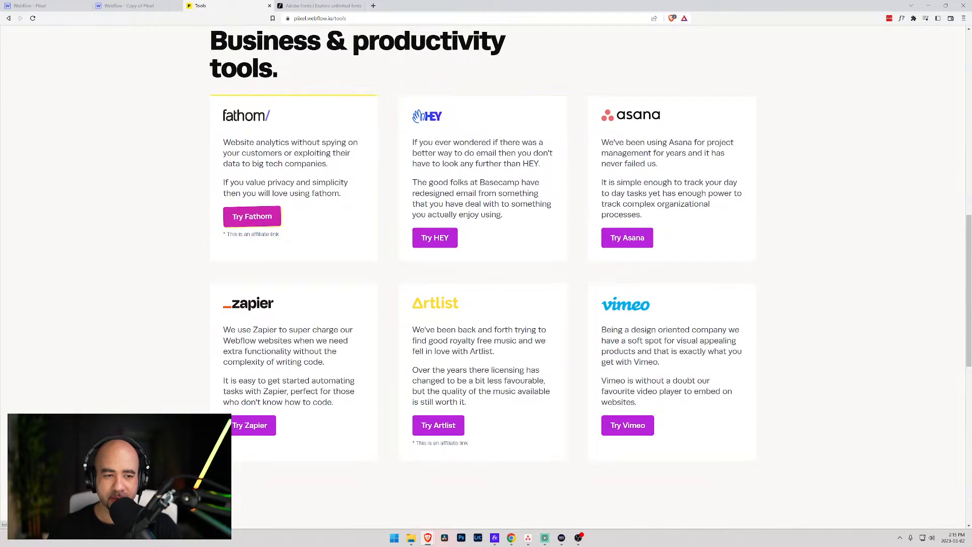
scroll(494, 401, "down", 1)
scroll(494, 401, "down", 5)
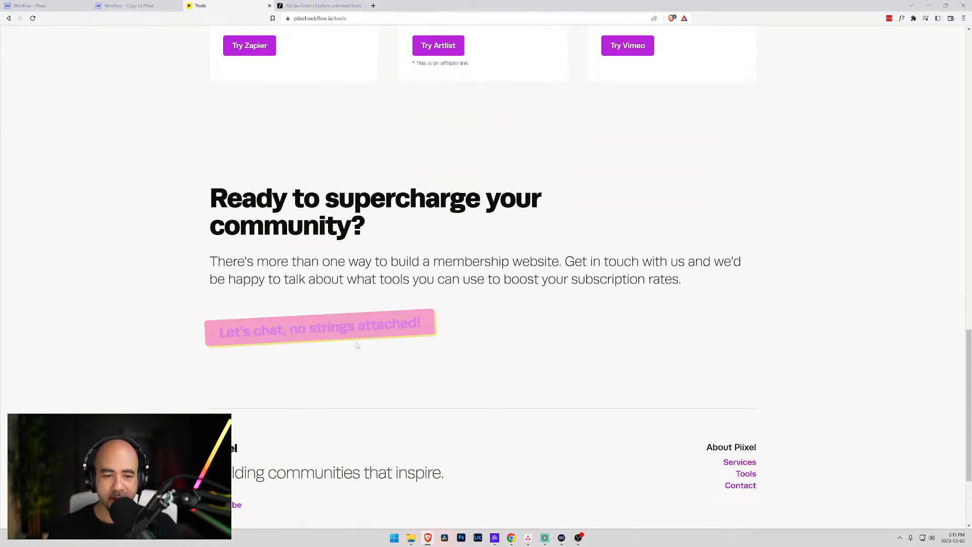
left_click_drag(322, 262, 560, 264)
left_click(560, 264)
- Scroll through the Tools page again, then go to the live site's home page
scroll(382, 229, "up", 7)
scroll(382, 230, "up", 12)
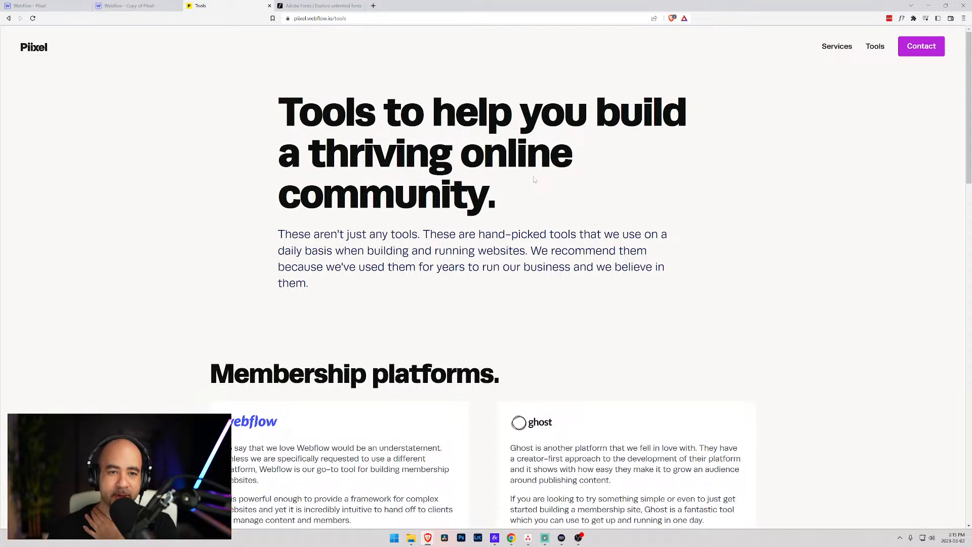
scroll(534, 180, "down", 3)
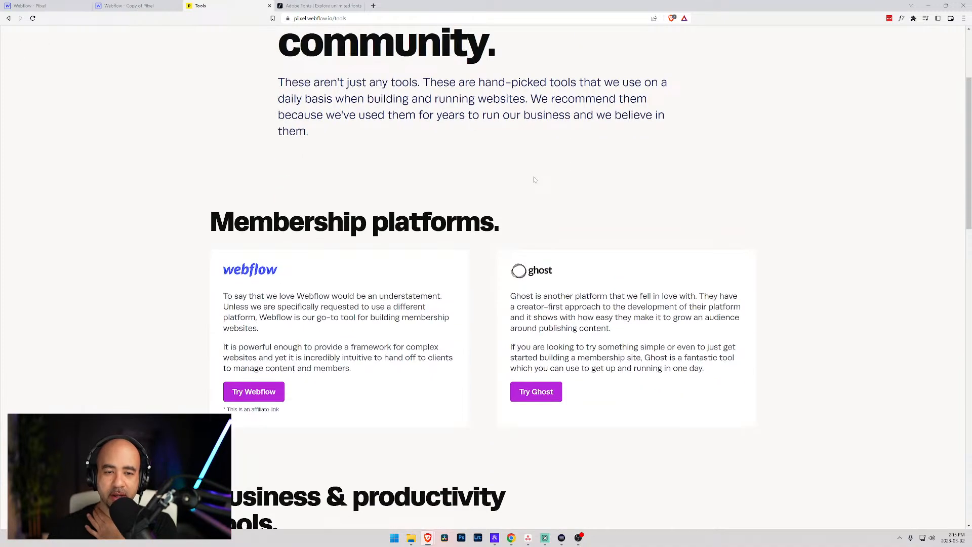
scroll(534, 180, "down", 10)
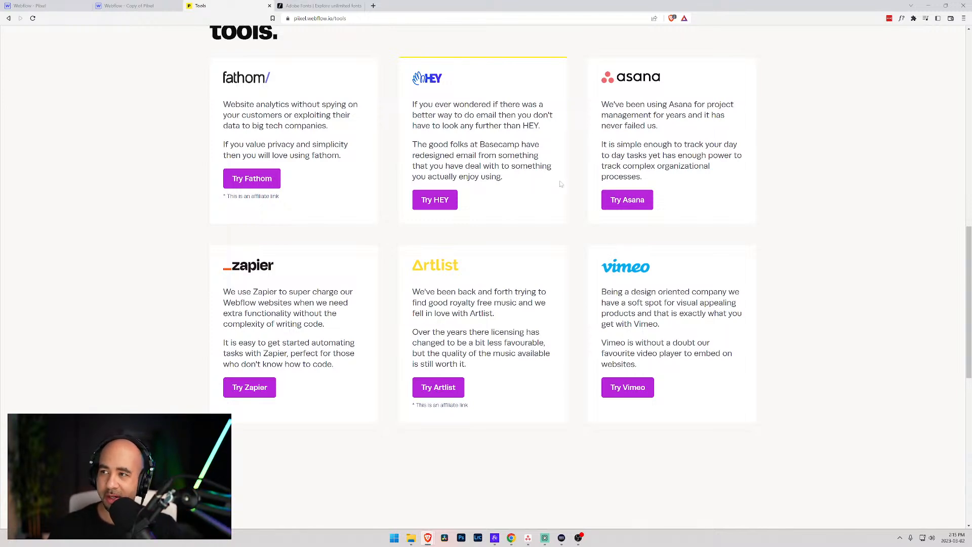
scroll(544, 181, "down", 8)
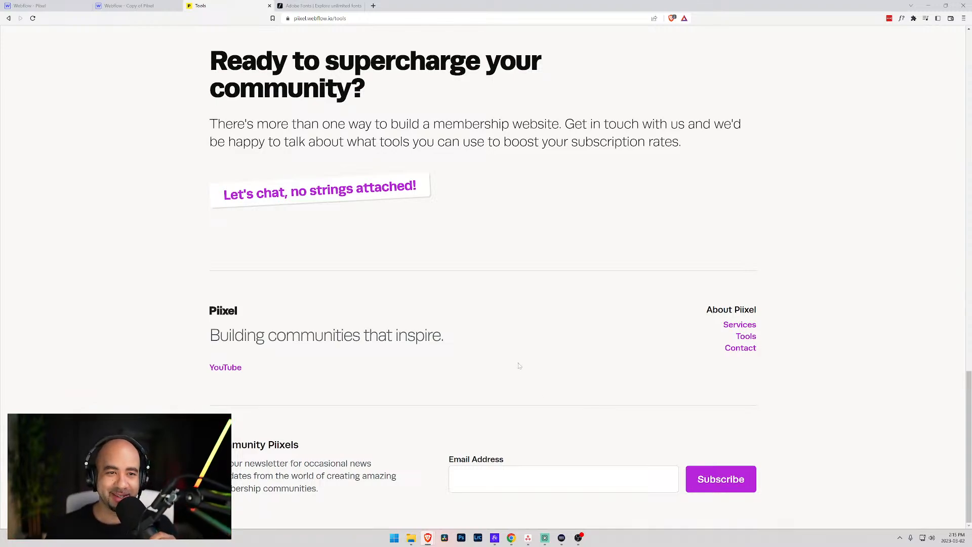
scroll(525, 380, "up", 15)
scroll(490, 303, "up", 3)
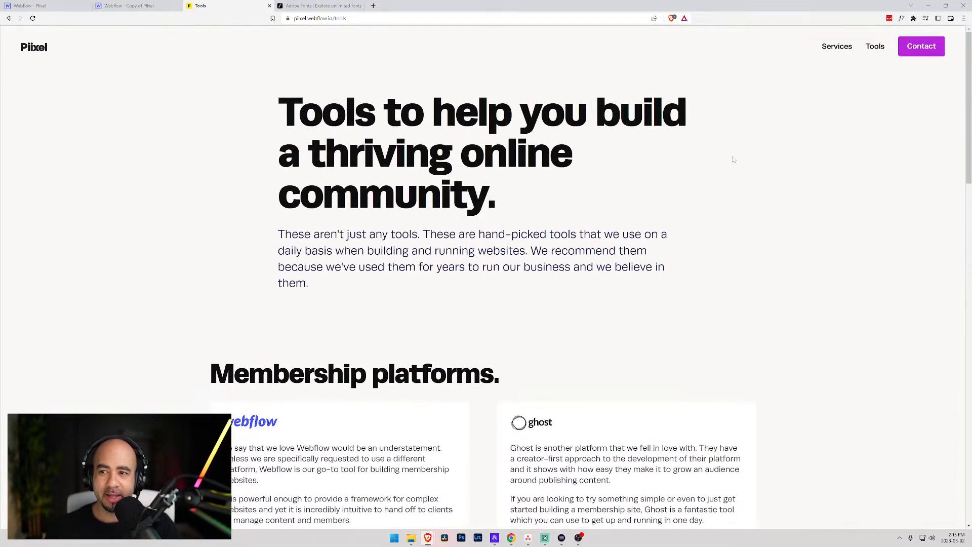
left_click(24, 49)
- Check the Pages list in the Piixel Designer, then return to the live site
left_click(46, 6)
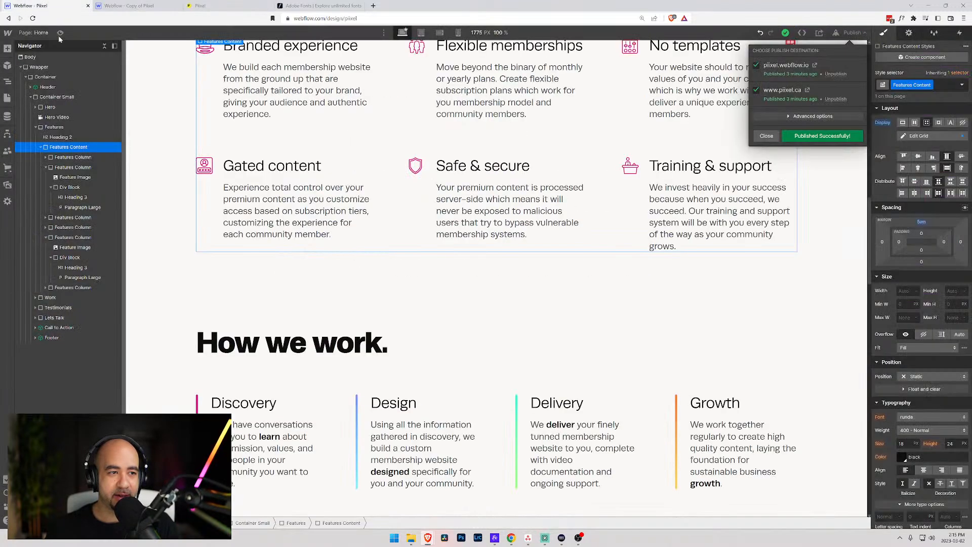
left_click(32, 35)
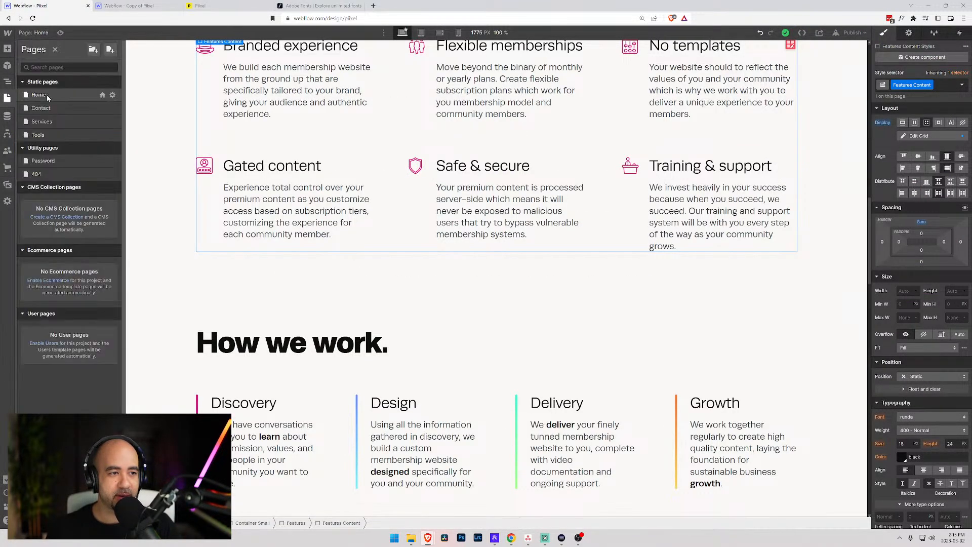
left_click(230, 10)
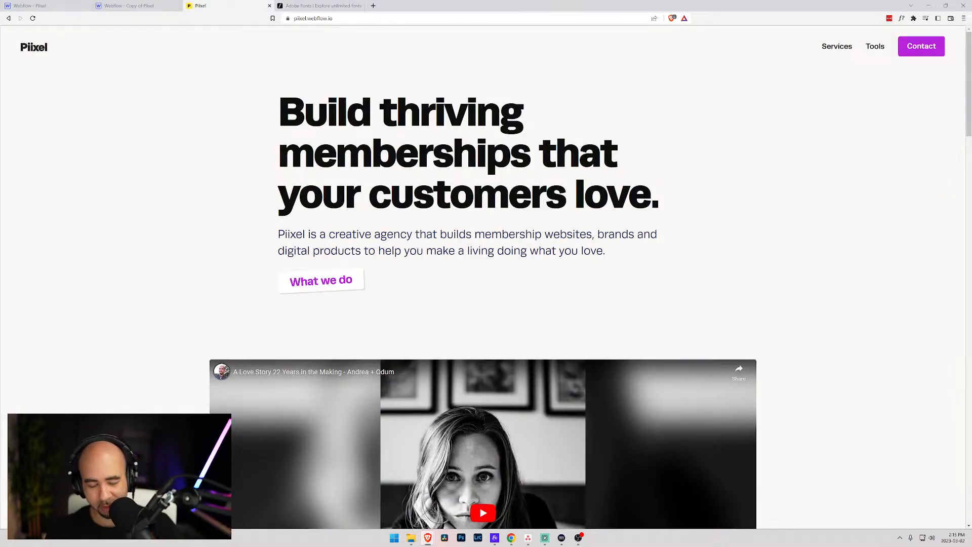
- Launch Spotify from system search, then bring Brave back and start Photoshop
key("super")
type("spot")
key("Return")
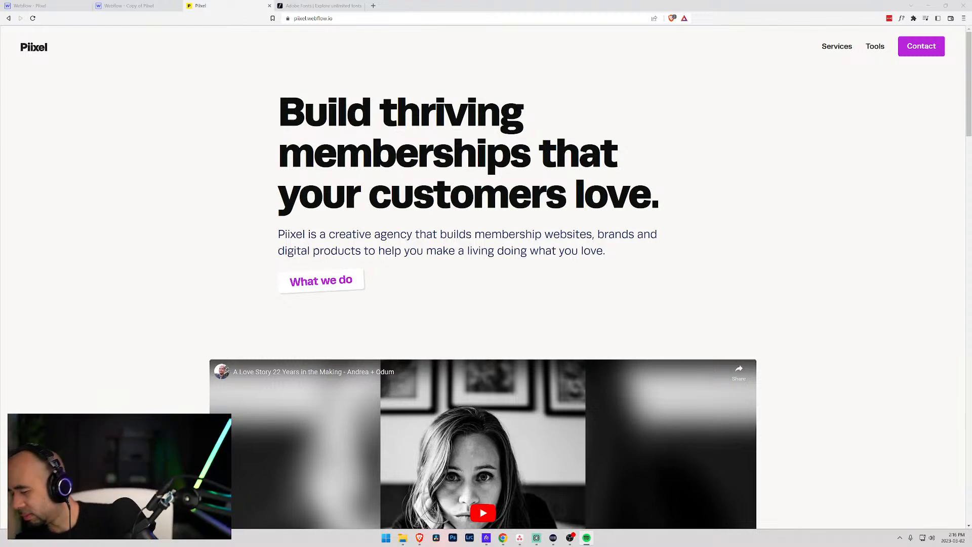
key("alt+Tab")
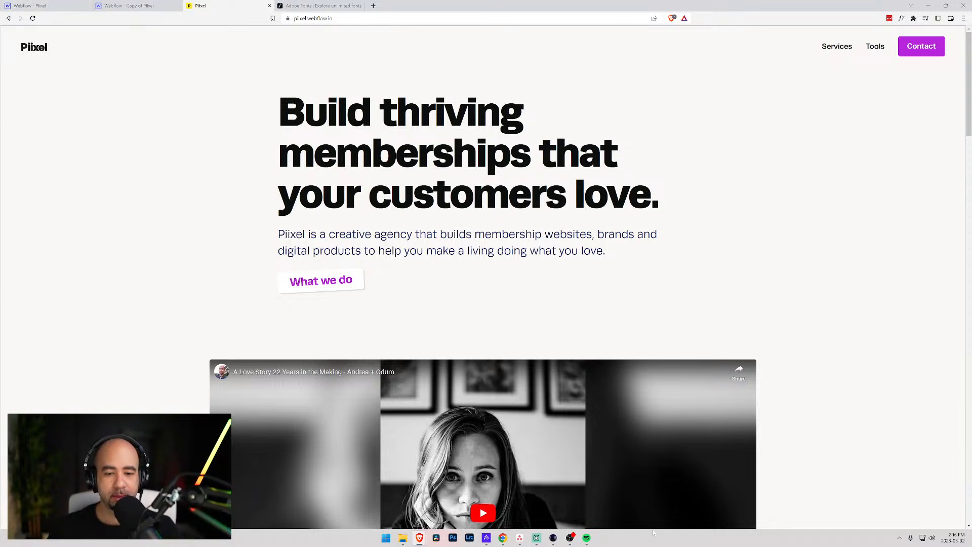
left_click(452, 539)
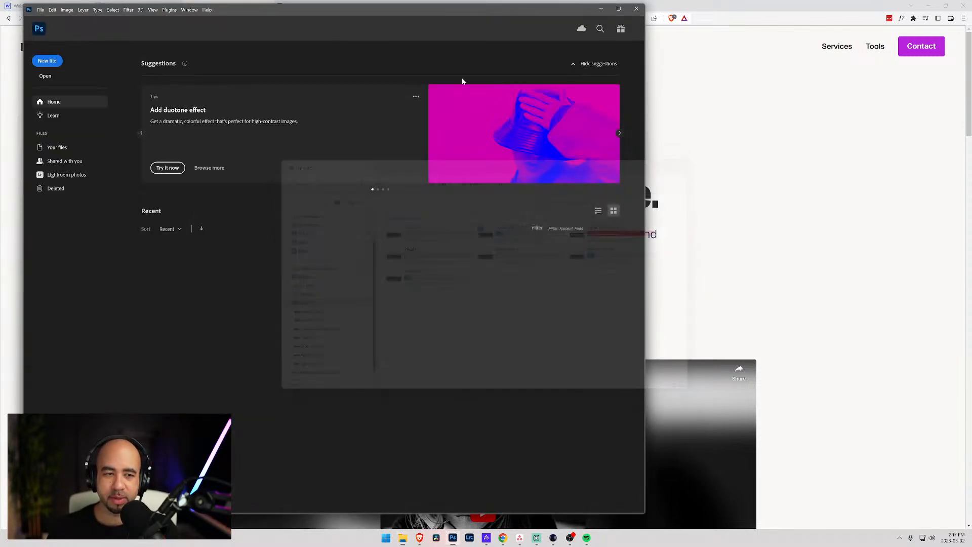
- Create a new 600 × 600 px Photoshop document
left_click(46, 61)
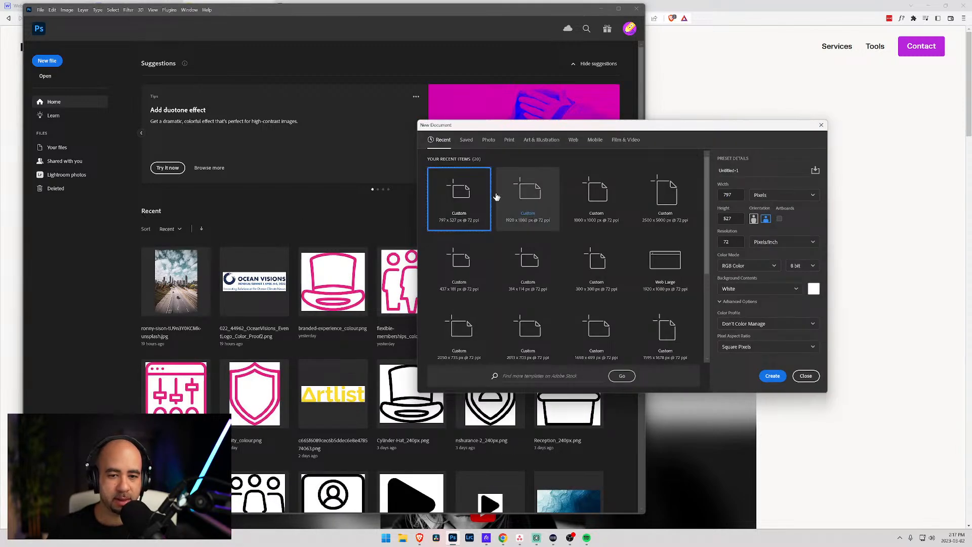
left_click(738, 197)
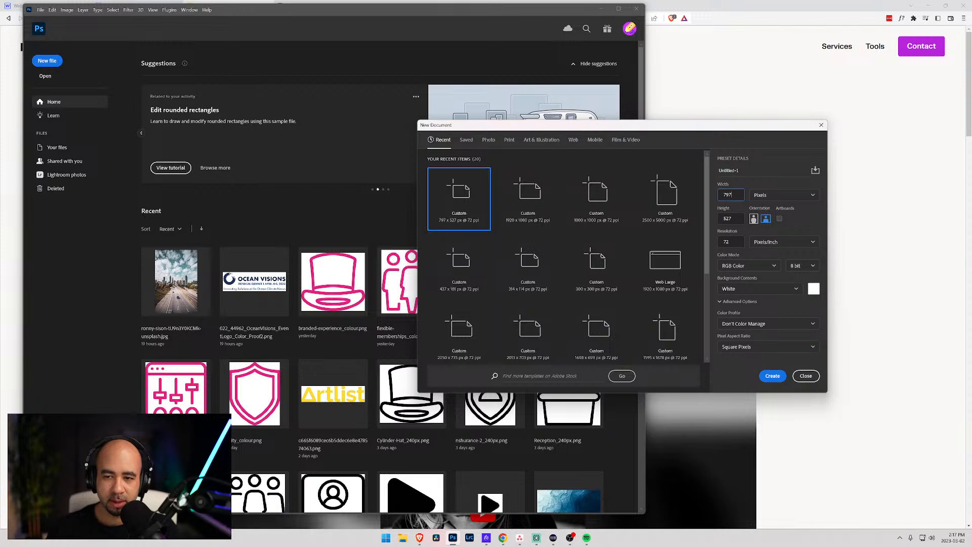
type("600")
key("Tab")
type("600")
key("Return")
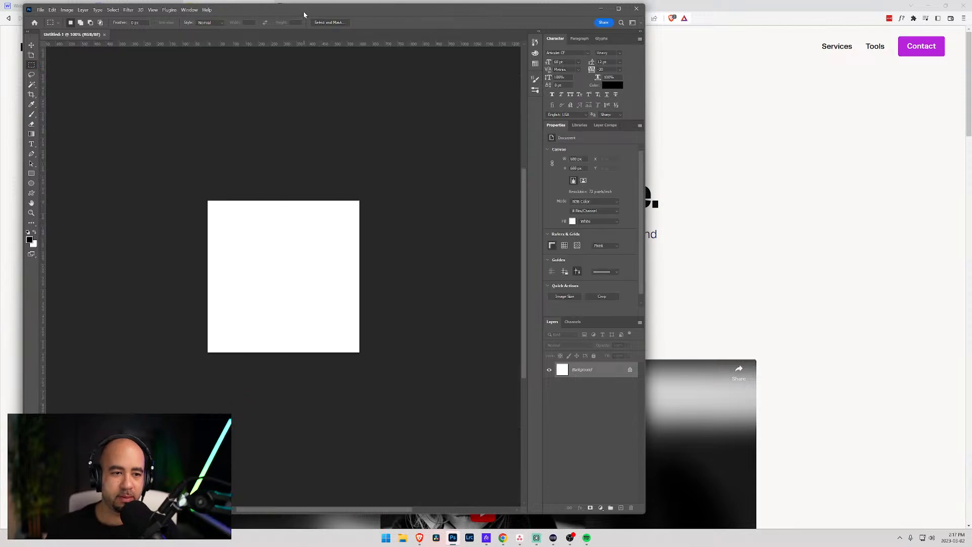
left_click_drag(293, 12, 468, 40)
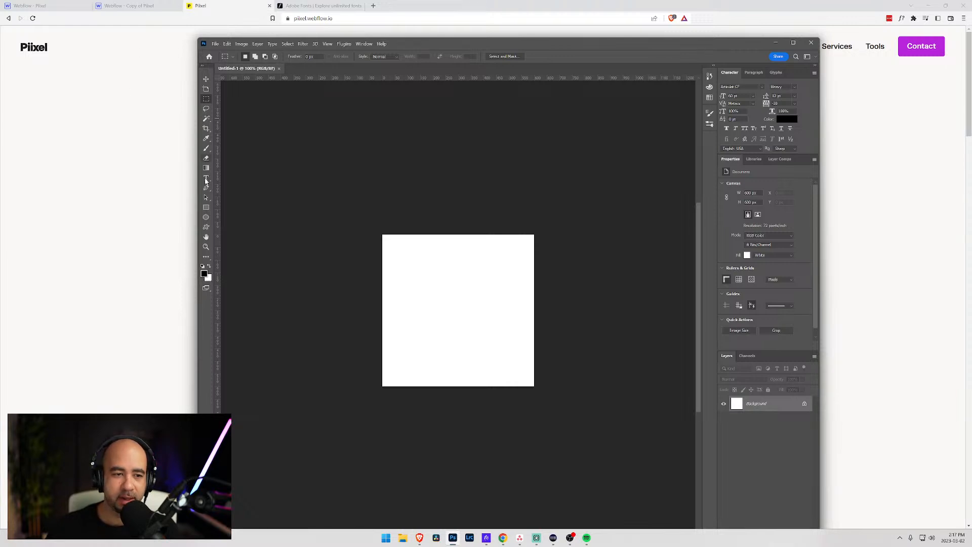
- Type a letter P on the canvas, then enlarge it and centre it
left_click(206, 179)
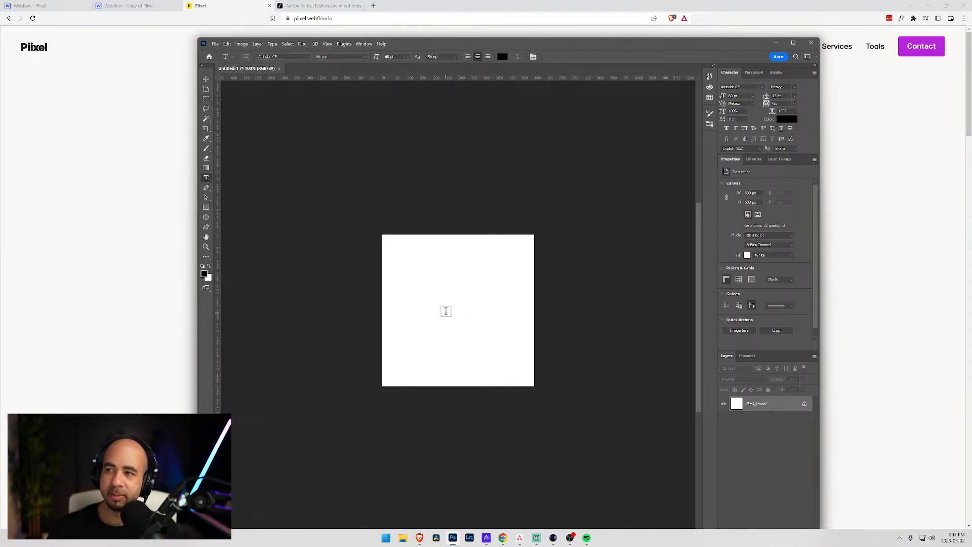
left_click(436, 310)
type("P")
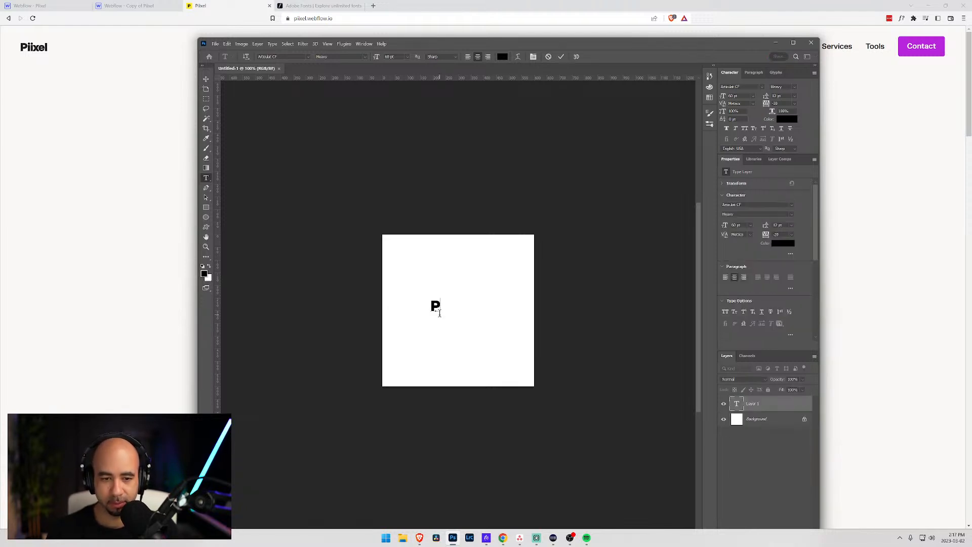
left_click(206, 79)
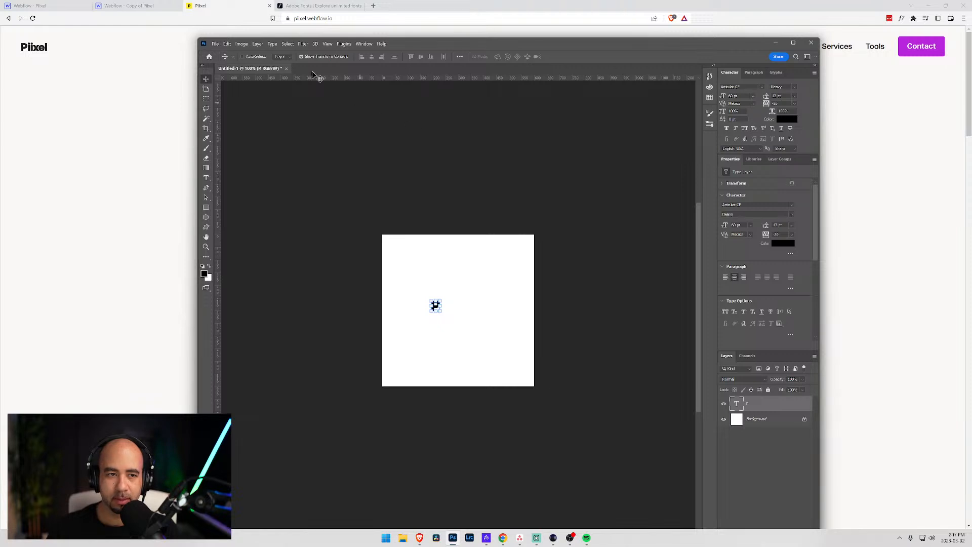
left_click(243, 56)
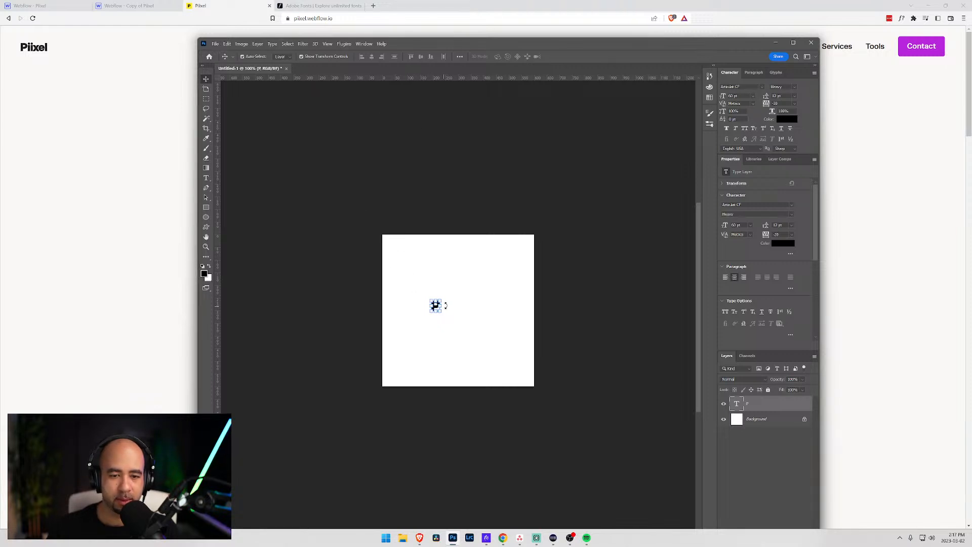
left_click_drag(505, 267, 514, 256)
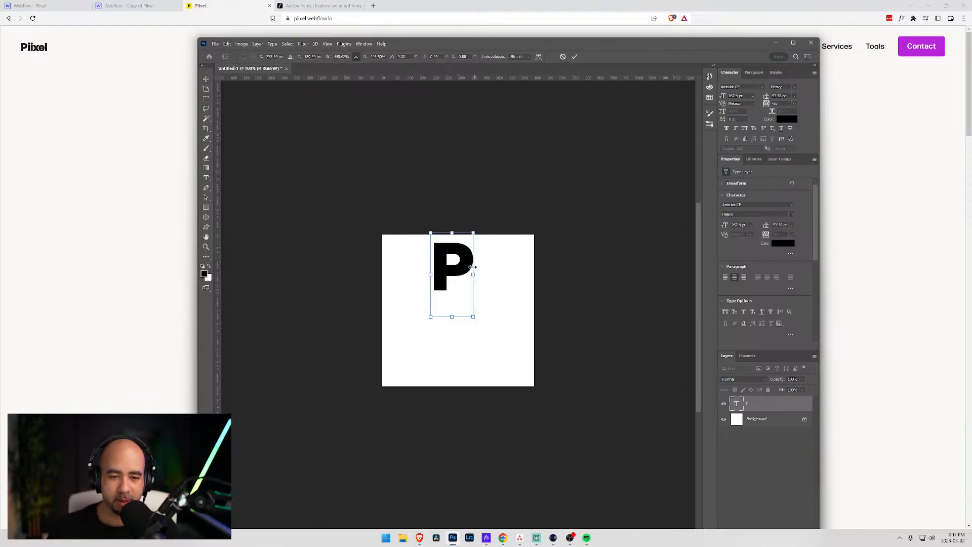
left_click_drag(432, 316, 361, 389)
left_click_drag(424, 298, 451, 312)
key("Return")
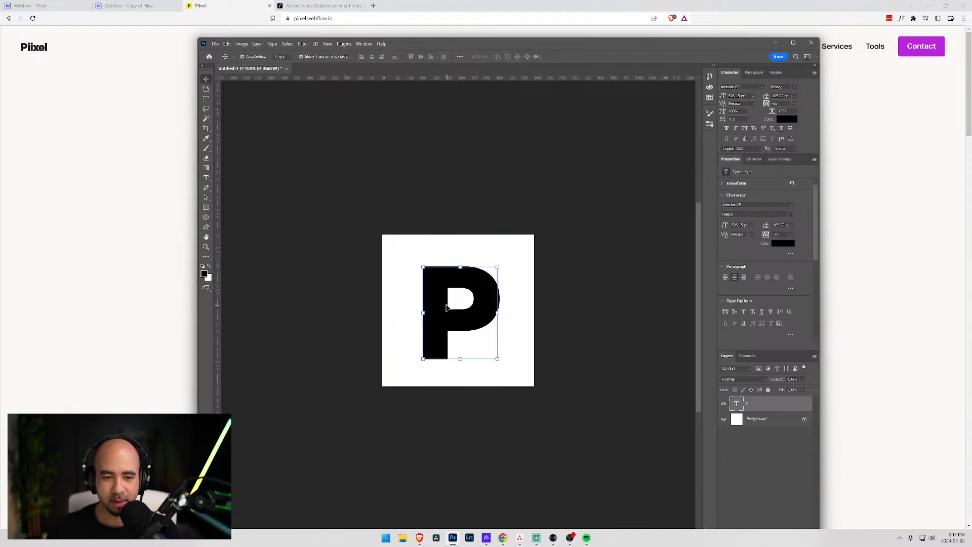
- Inspect the live site's Contact button in DevTools to select its #b626da background colour, then return to the Piixel designer
left_click(35, 5)
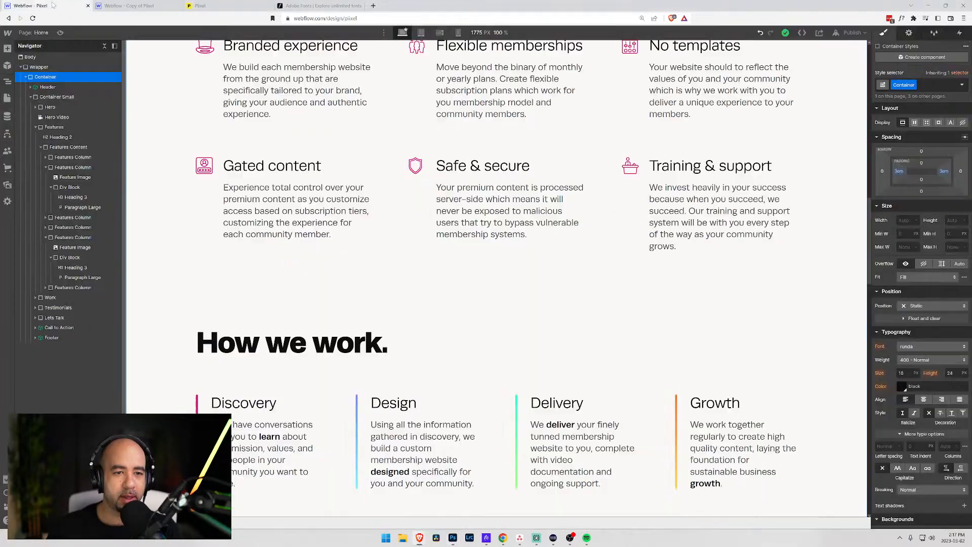
scroll(615, 306, "up", 10)
left_click(234, 6)
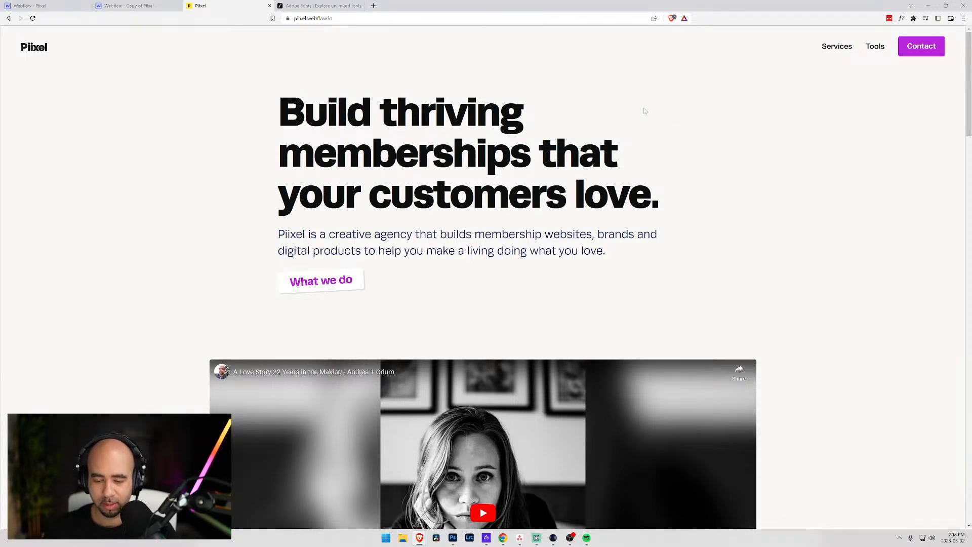
key("F12")
left_click(5, 415)
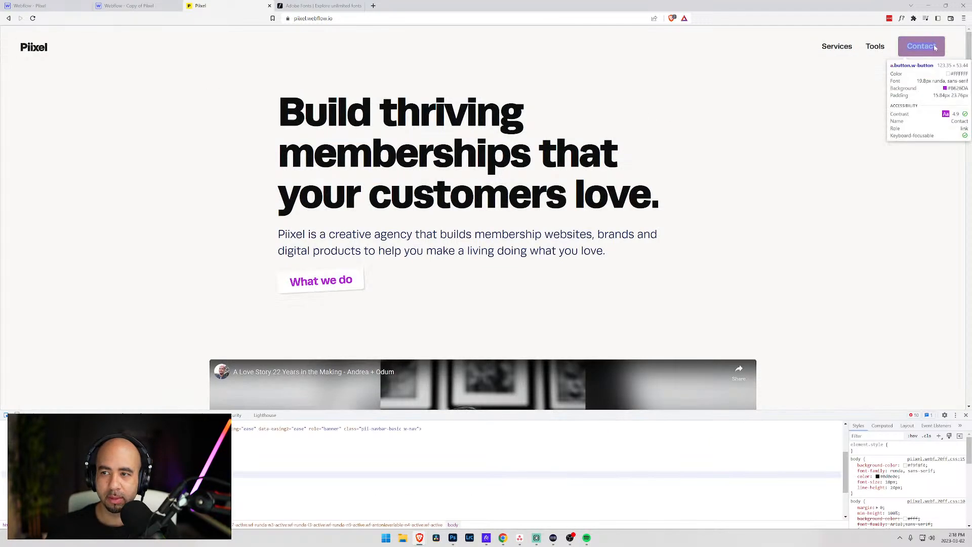
left_click(922, 46)
left_click(911, 474)
key("ctrl+c")
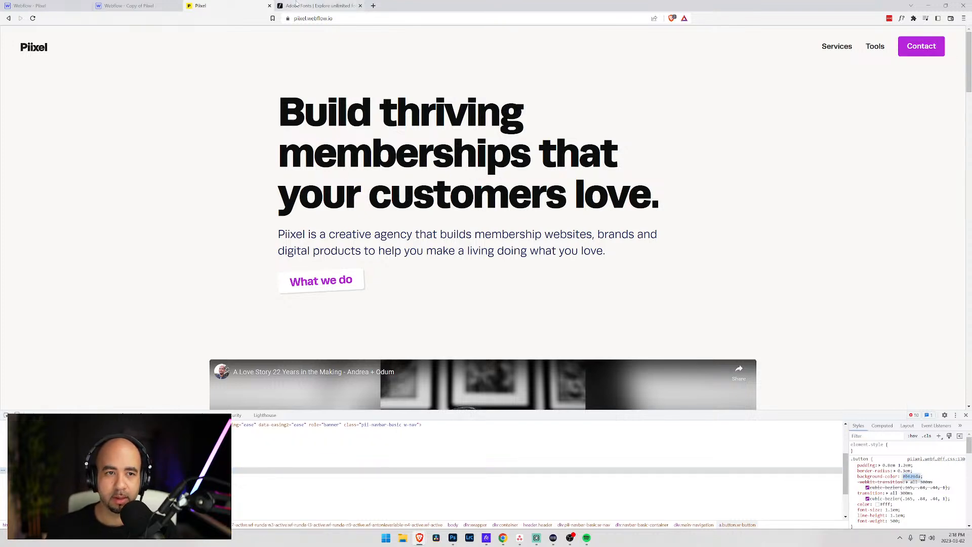
left_click(134, 11)
left_click(63, 6)
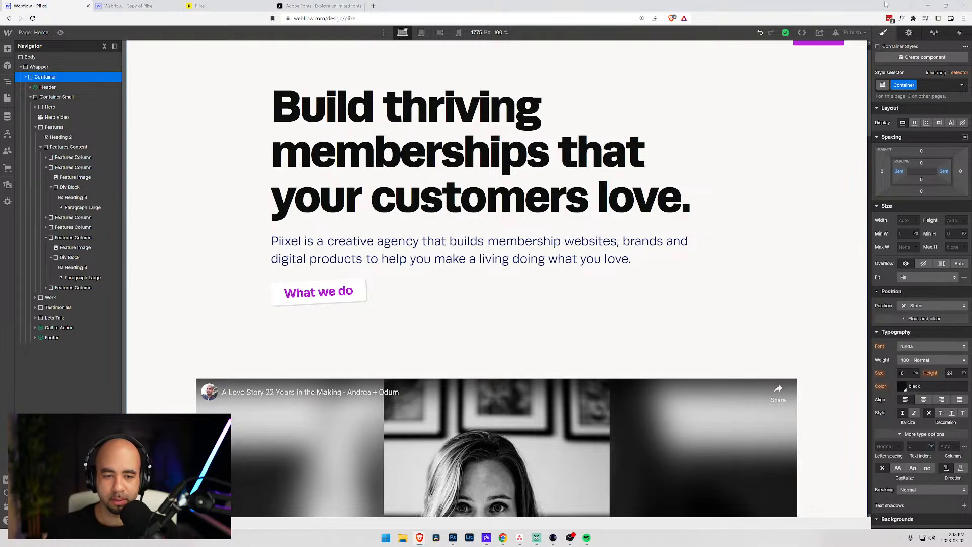
- Colour the P purple #b626da and hide the white Background layer
key("alt+Tab")
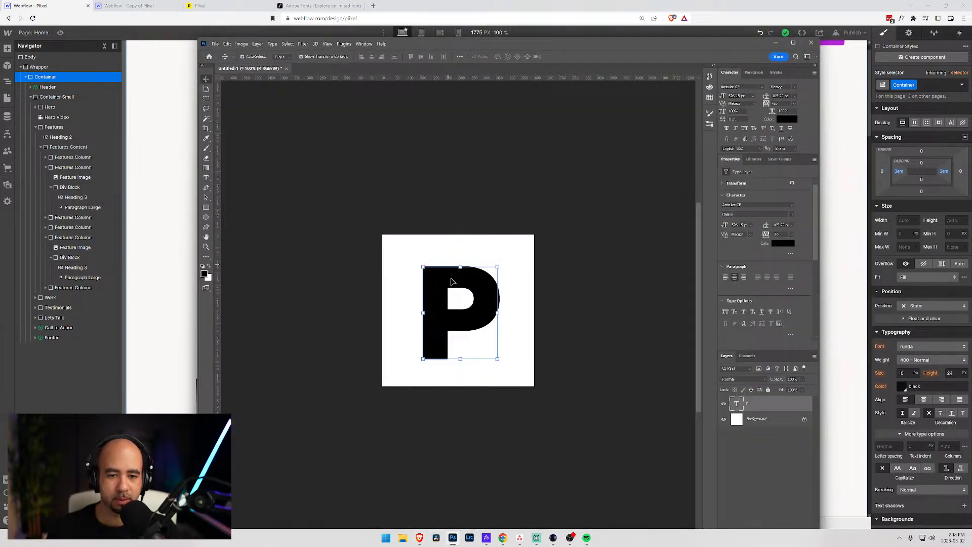
left_click(786, 119)
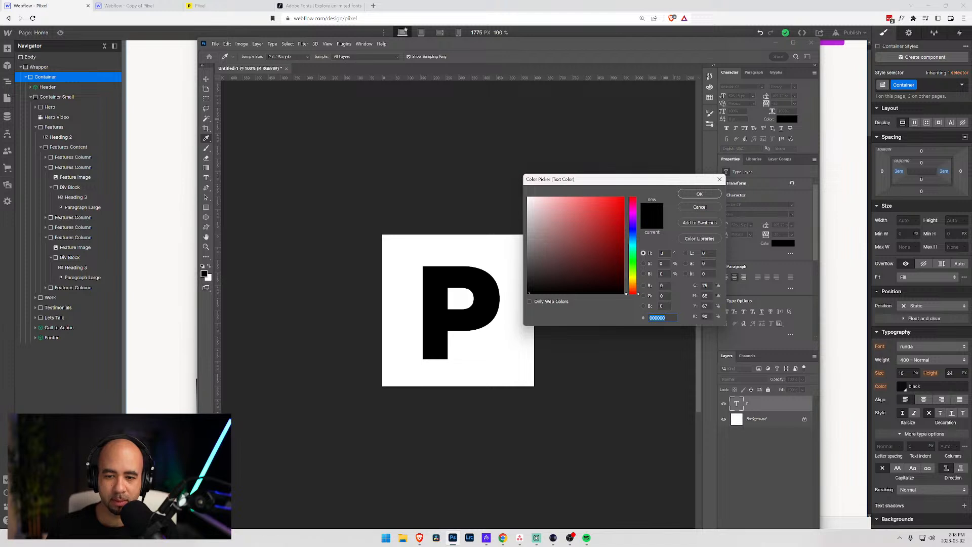
key("ctrl+v")
left_click(690, 196)
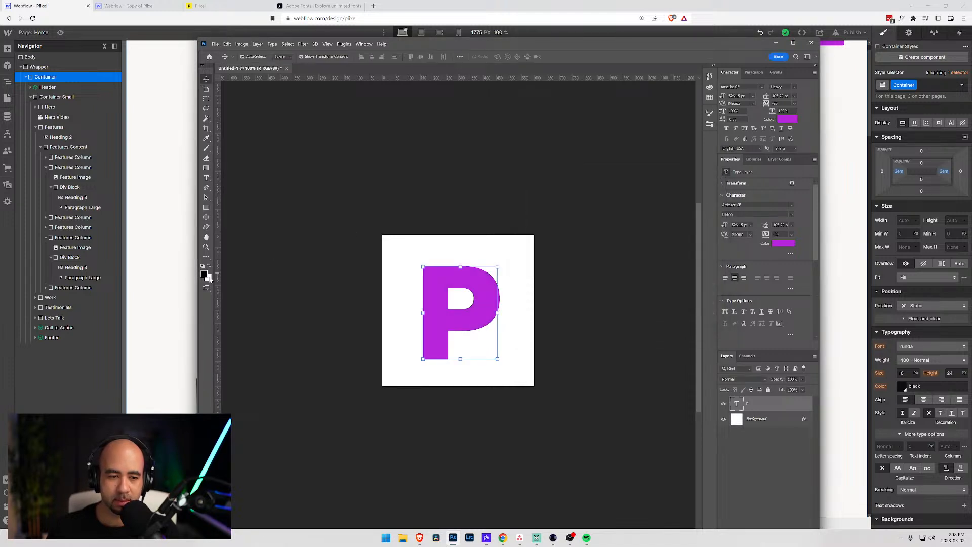
left_click(724, 420)
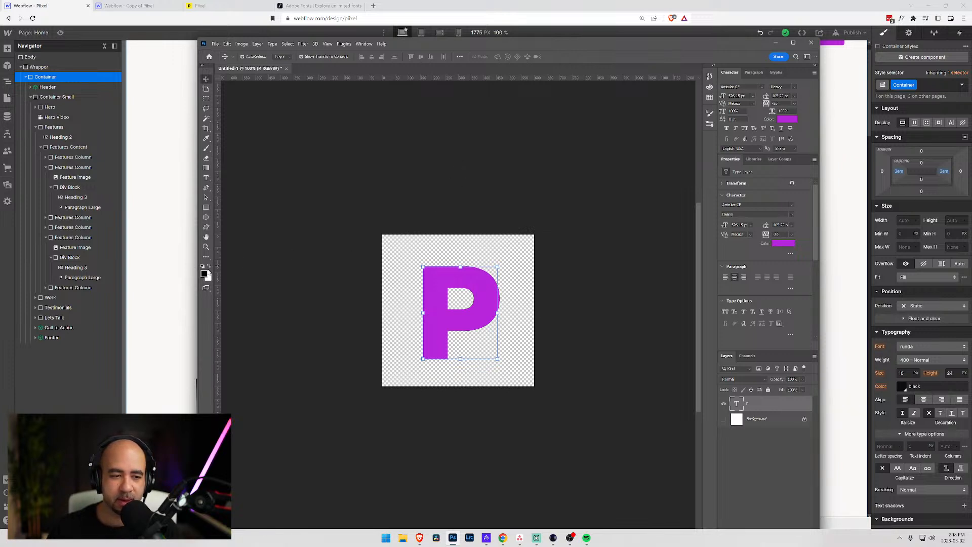
- Draw a rounded rectangle filling the 600 px canvas and move the P layer above it
left_click(206, 208)
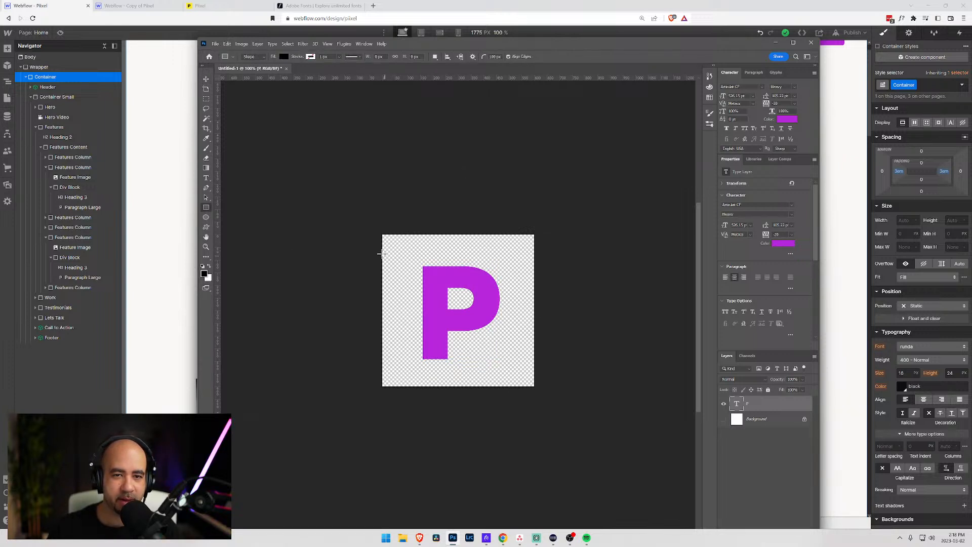
left_click_drag(391, 251, 534, 400)
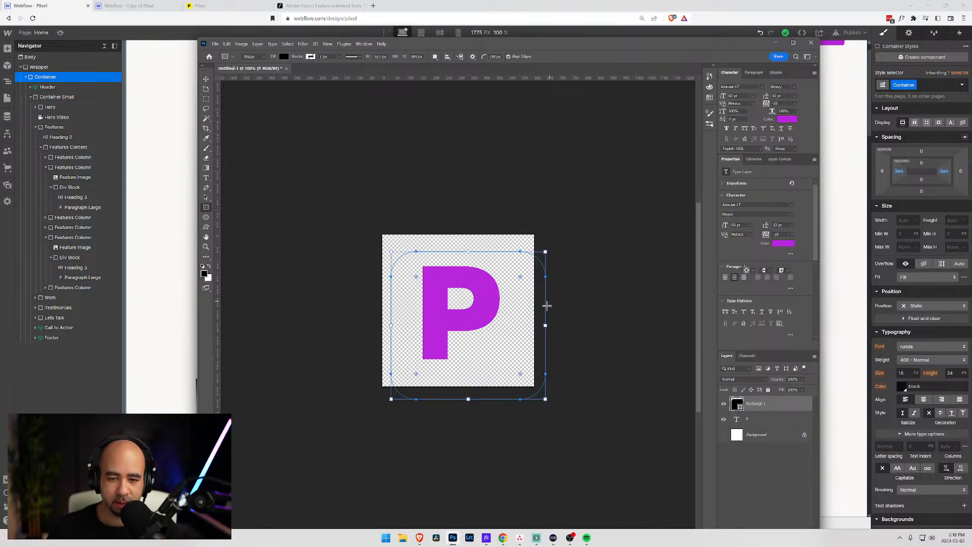
left_click_drag(462, 251, 463, 234)
left_click_drag(393, 313, 383, 314)
left_click_drag(457, 400, 457, 386)
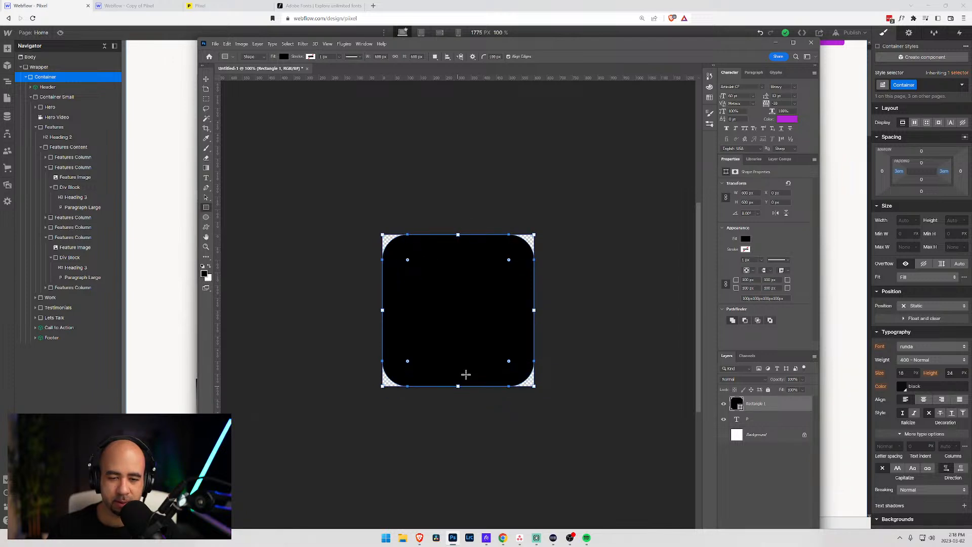
left_click_drag(739, 416, 740, 400)
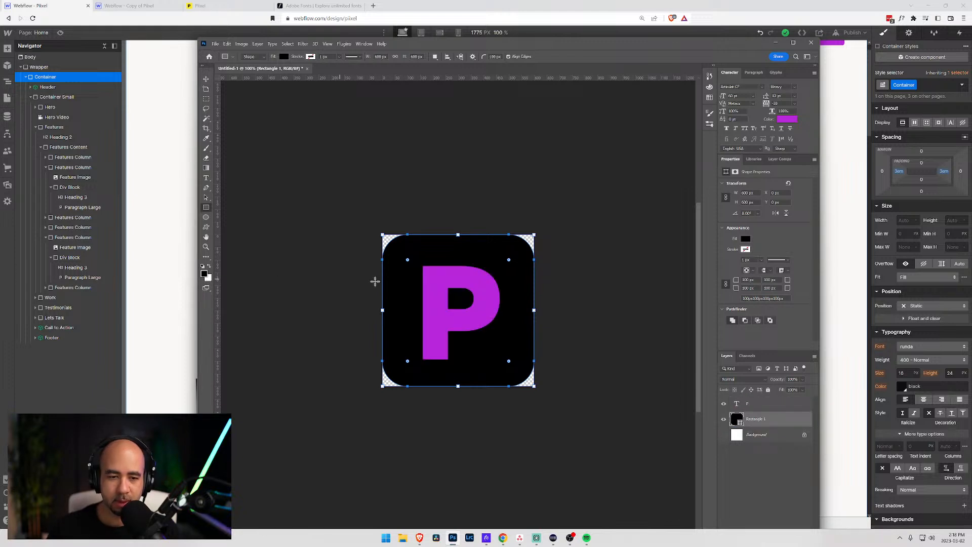
- Change the rounded square's fill from black to white
left_click(746, 239)
left_click(746, 239)
left_click(746, 239)
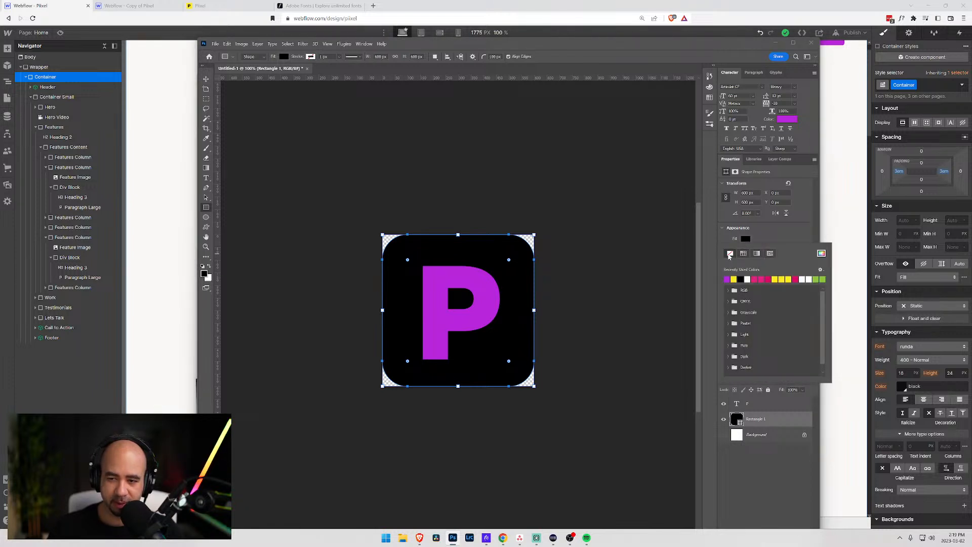
left_click(730, 253)
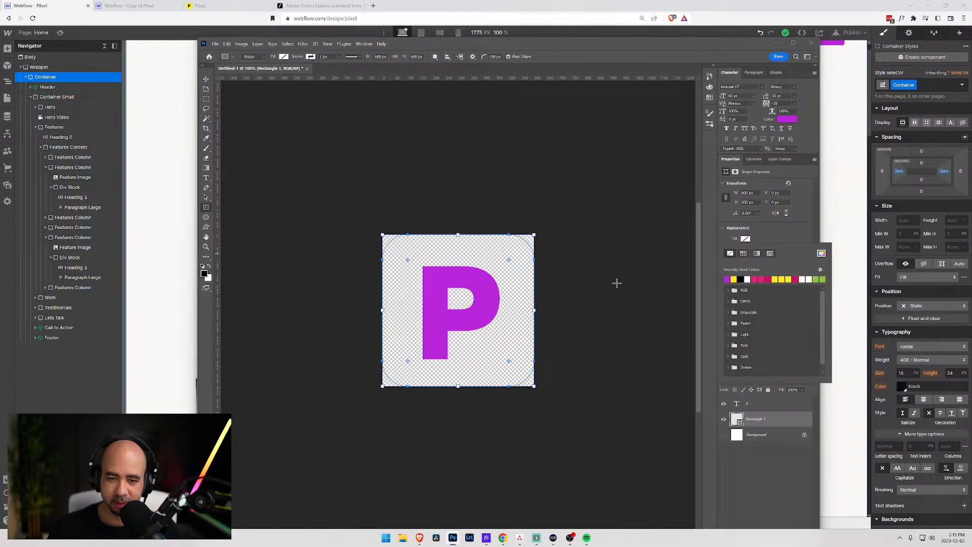
left_click(821, 253)
left_click(684, 195)
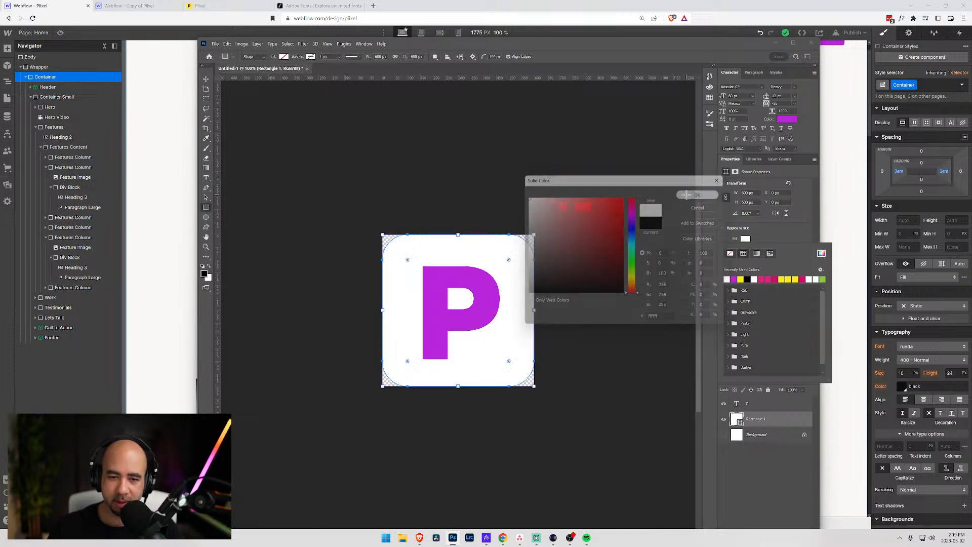
left_click(754, 467)
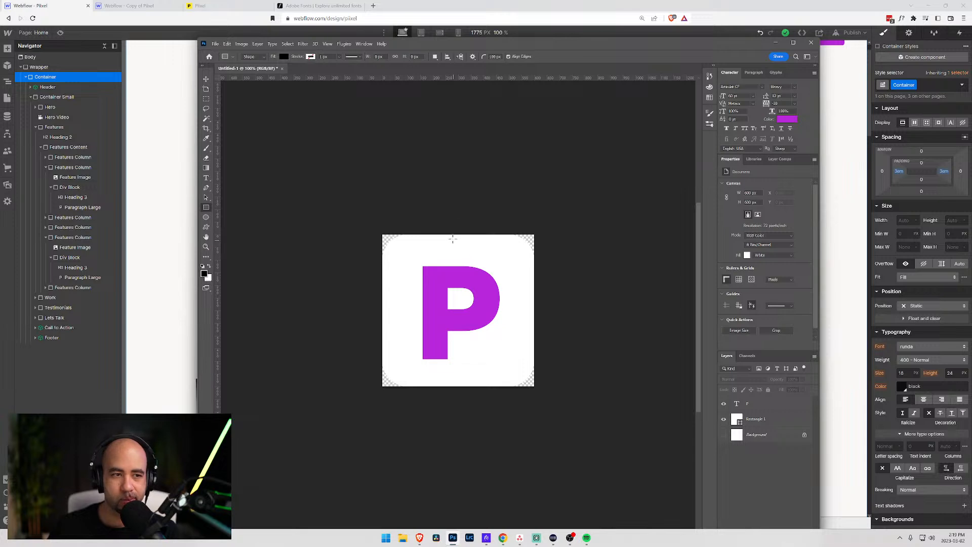
- Fill the rounded square with the recently used purple
left_click_drag(410, 45, 510, 211)
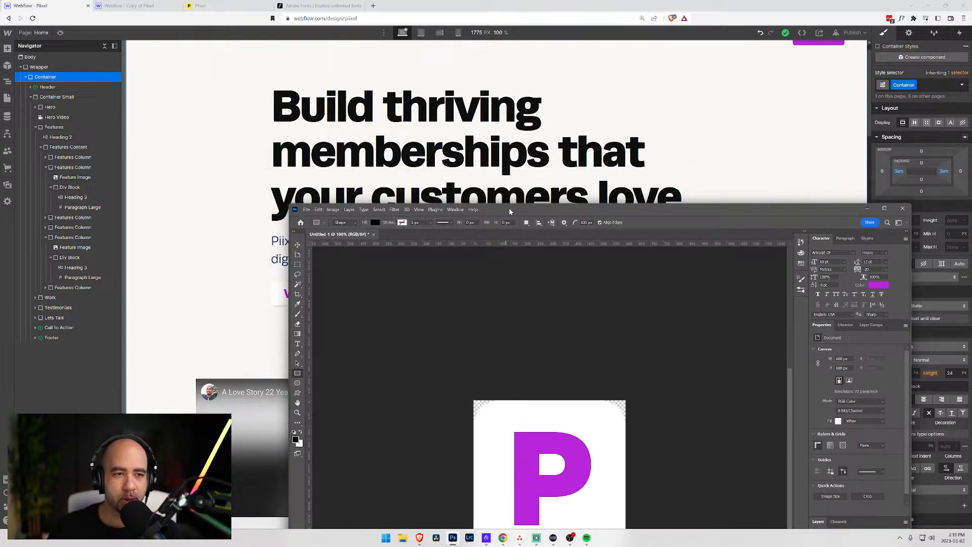
left_click_drag(510, 211, 424, 14)
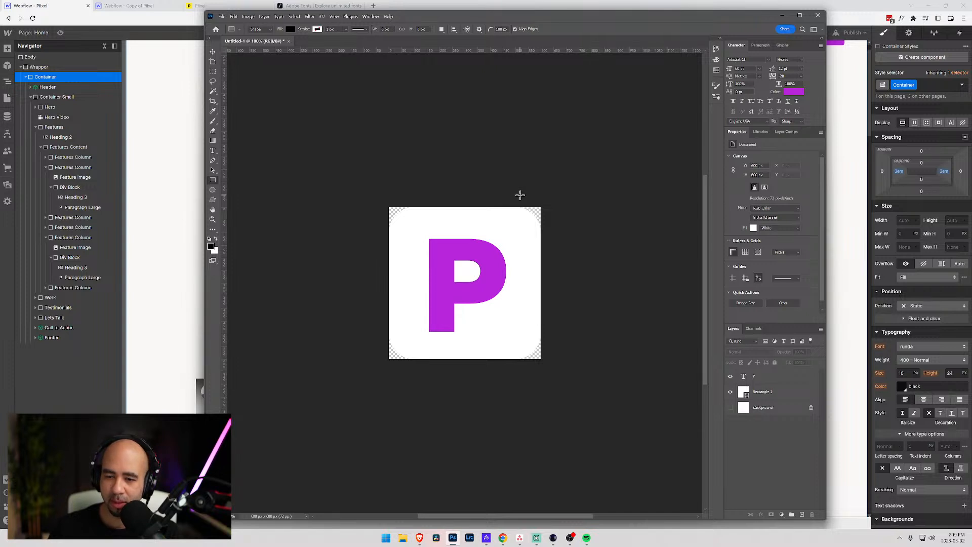
left_click(744, 377)
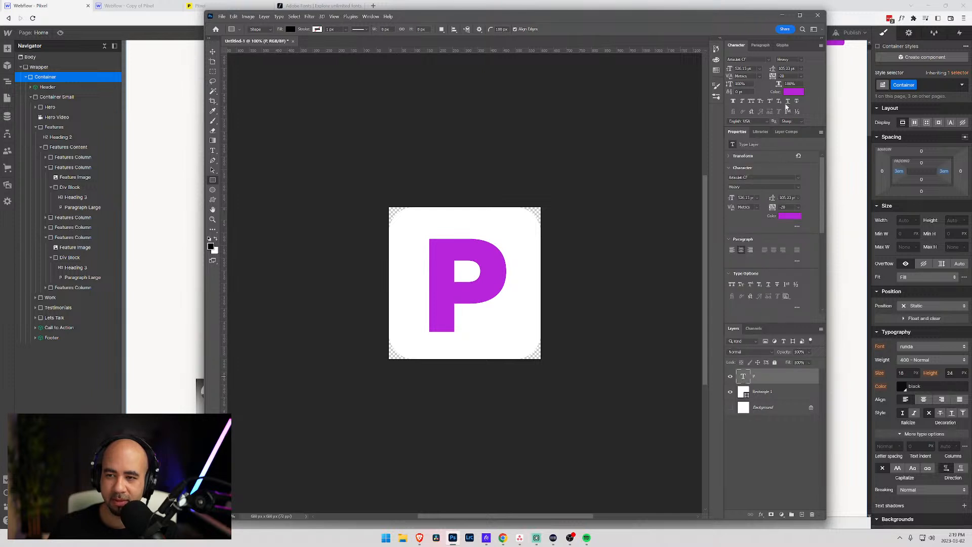
left_click(745, 394)
left_click(752, 212)
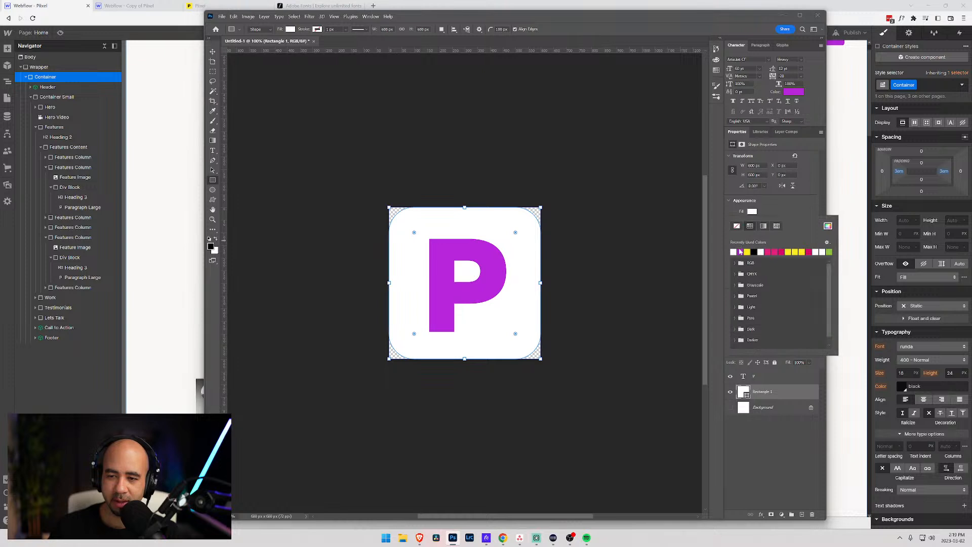
left_click(735, 251)
left_click(745, 435)
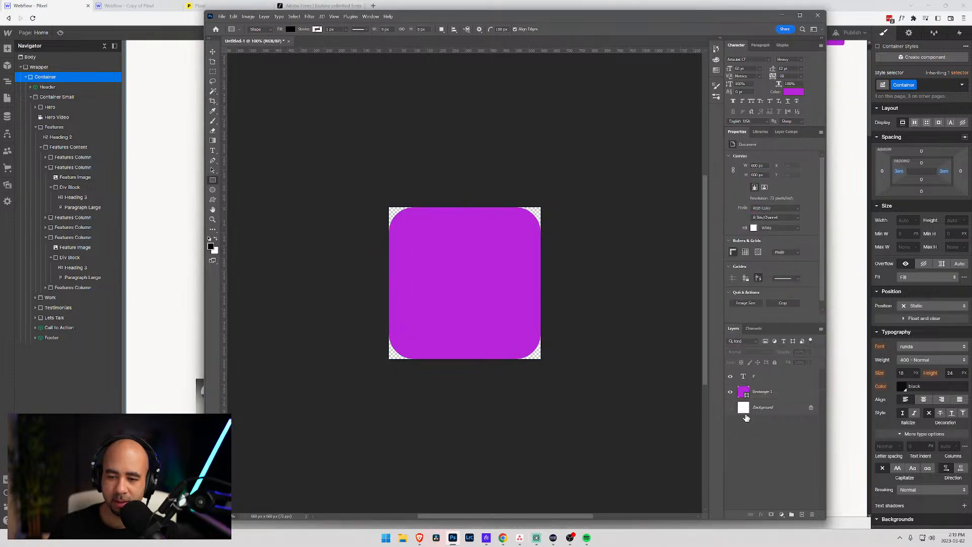
- Try a black text colour for the P, then cancel the change
left_click(744, 376)
left_click(745, 377)
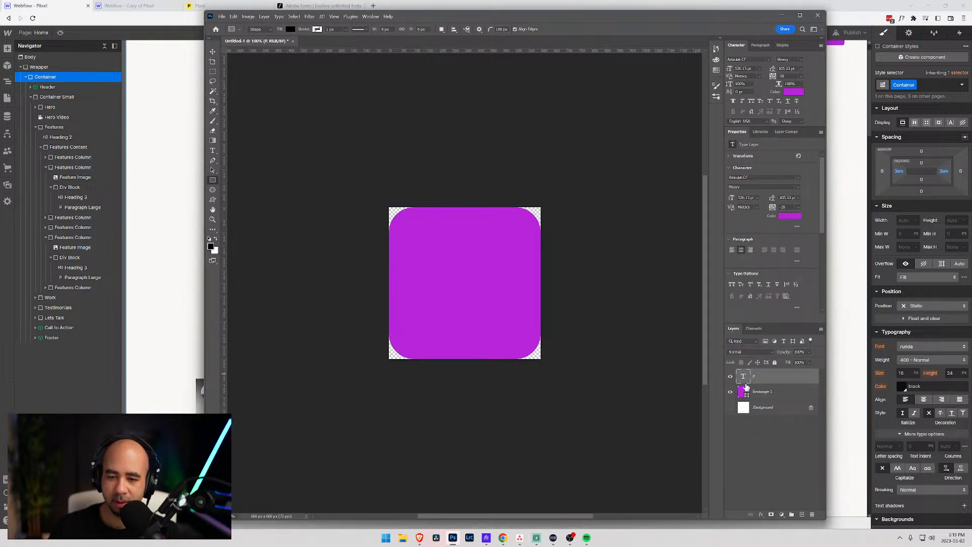
left_click(742, 393)
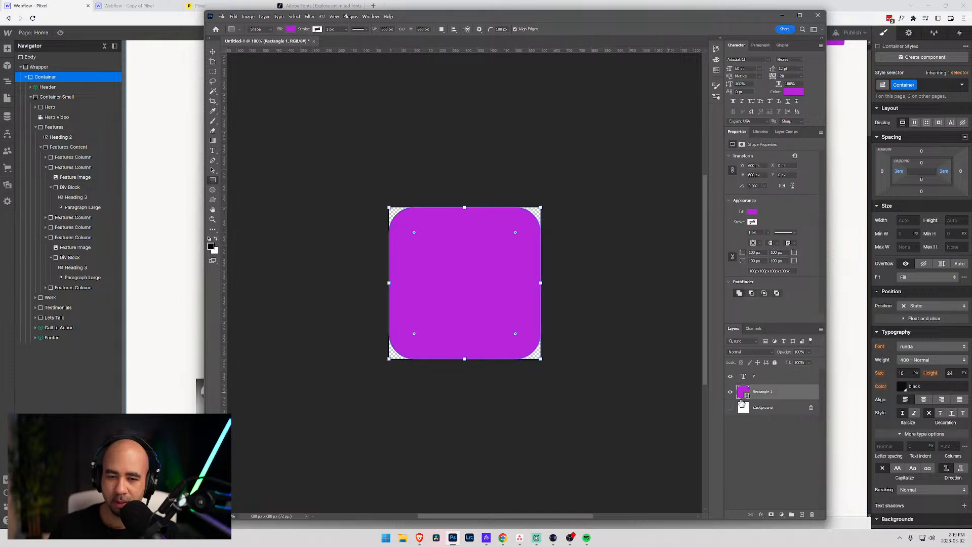
left_click(745, 376)
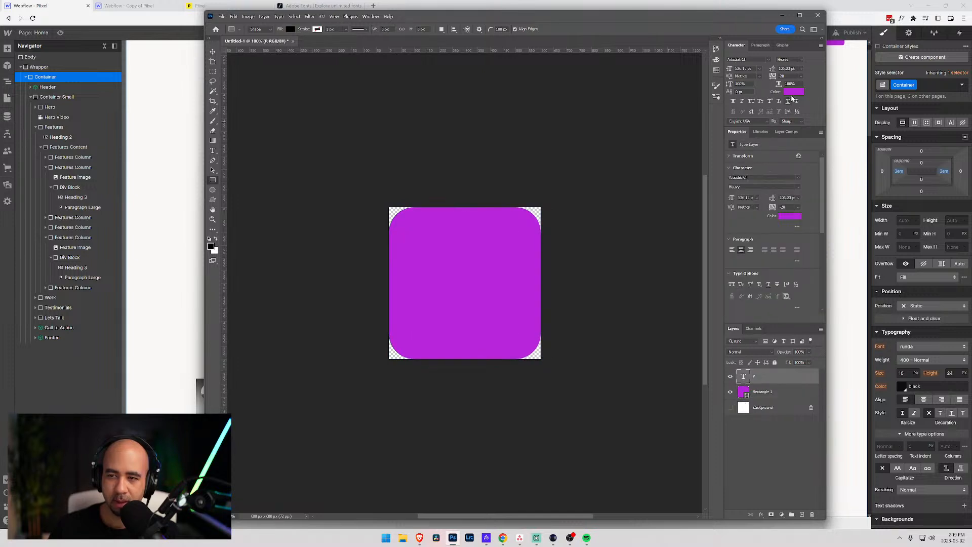
left_click(793, 92)
left_click(616, 292)
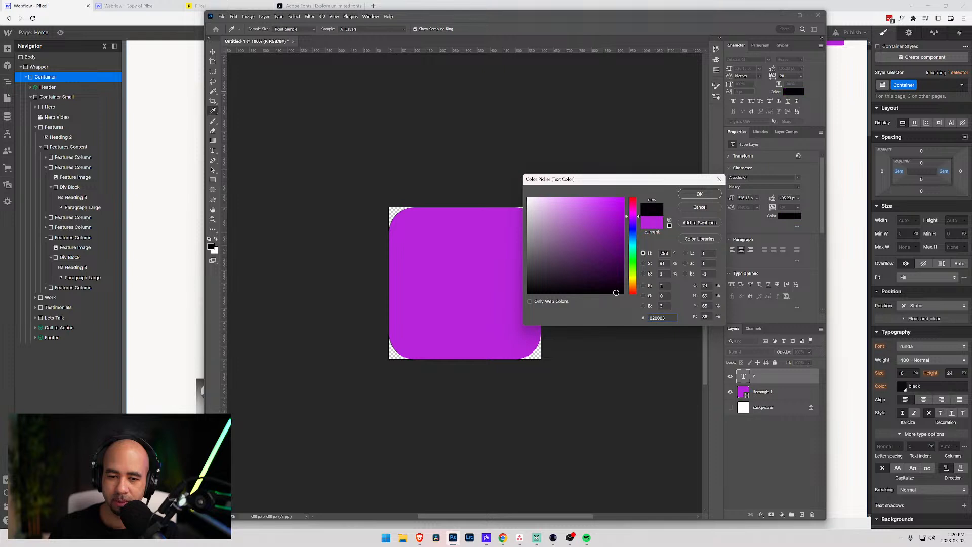
left_click_drag(616, 292, 620, 296)
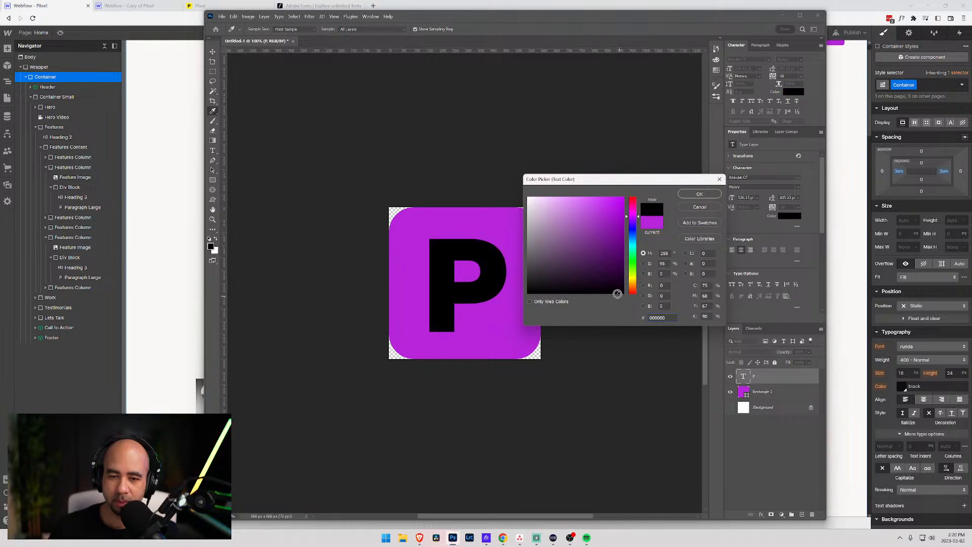
left_click(699, 207)
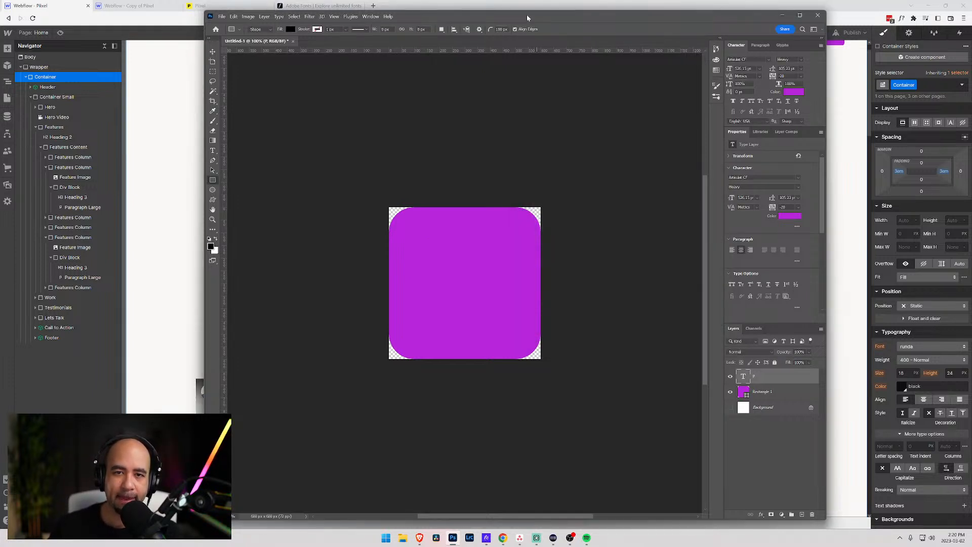
- Bring the Webflow page in front of Photoshop and scroll down the home page
left_click_drag(520, 20, 542, 48)
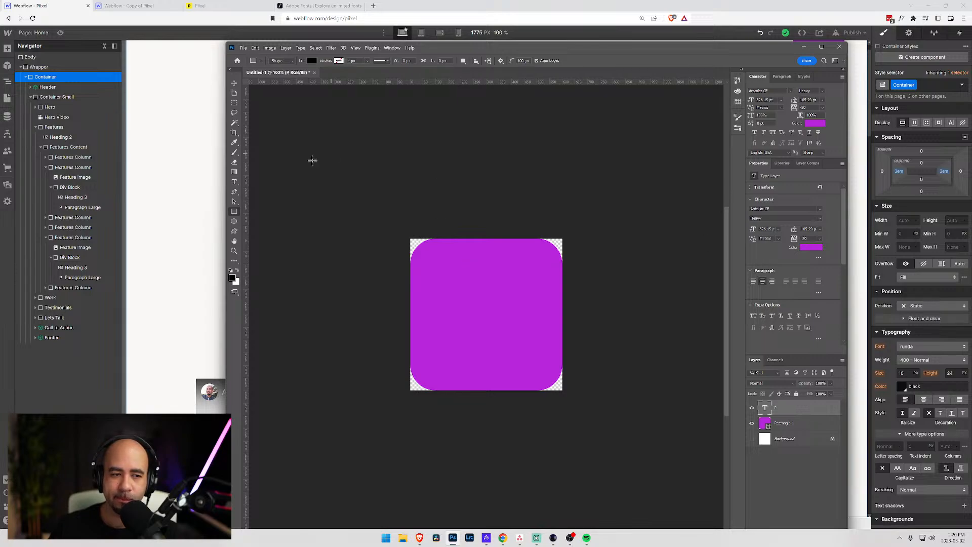
left_click(209, 49)
scroll(321, 230, "down", 10)
scroll(320, 230, "down", 15)
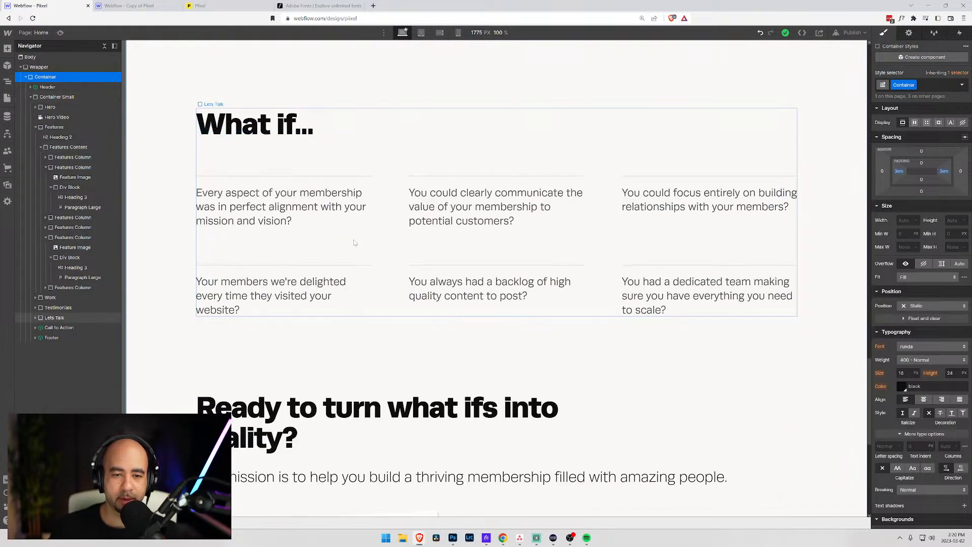
- Trial pink #e4217d on the Training & support heading, copy the hex, then undo it
scroll(354, 243, "down", 8)
scroll(354, 243, "up", 20)
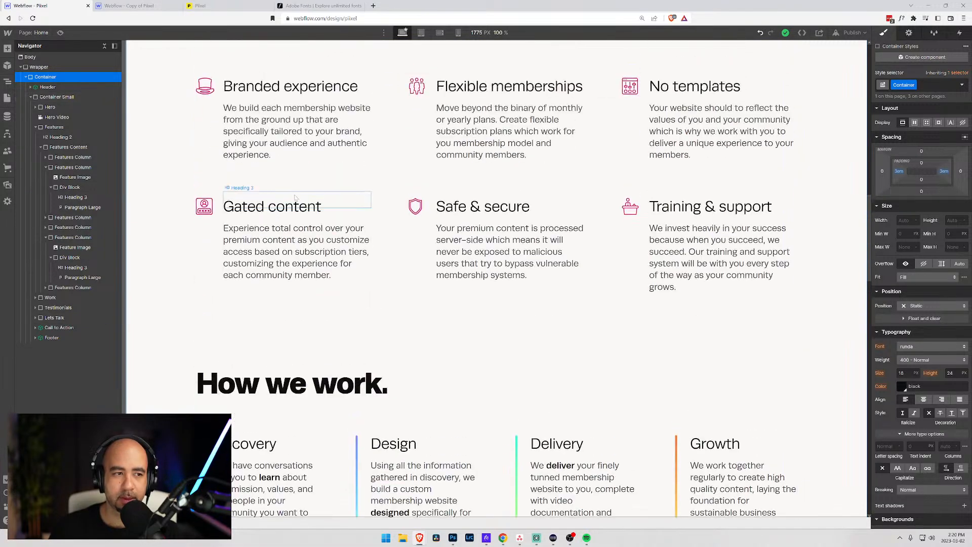
left_click(679, 216)
left_click(902, 386)
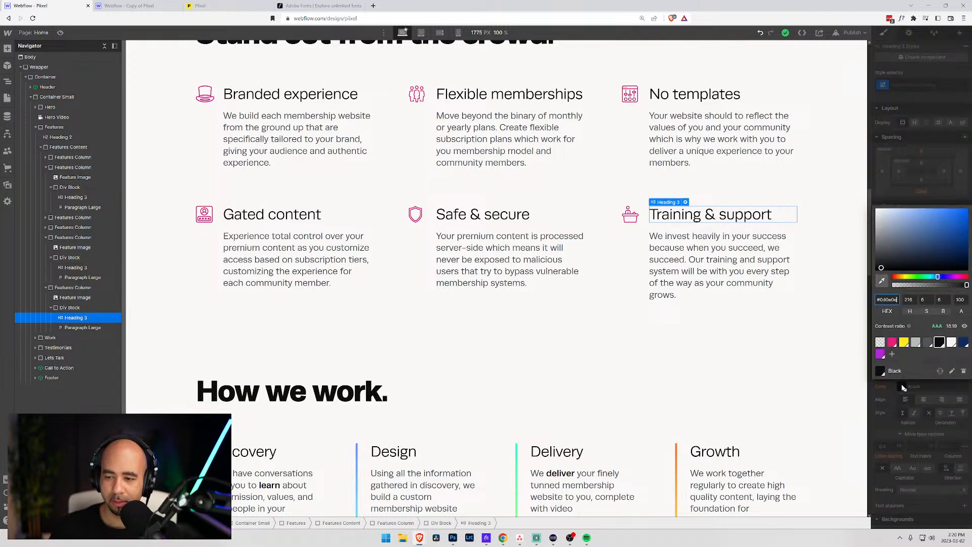
left_click(891, 344)
double_click(890, 299)
key("Escape")
key("Escape")
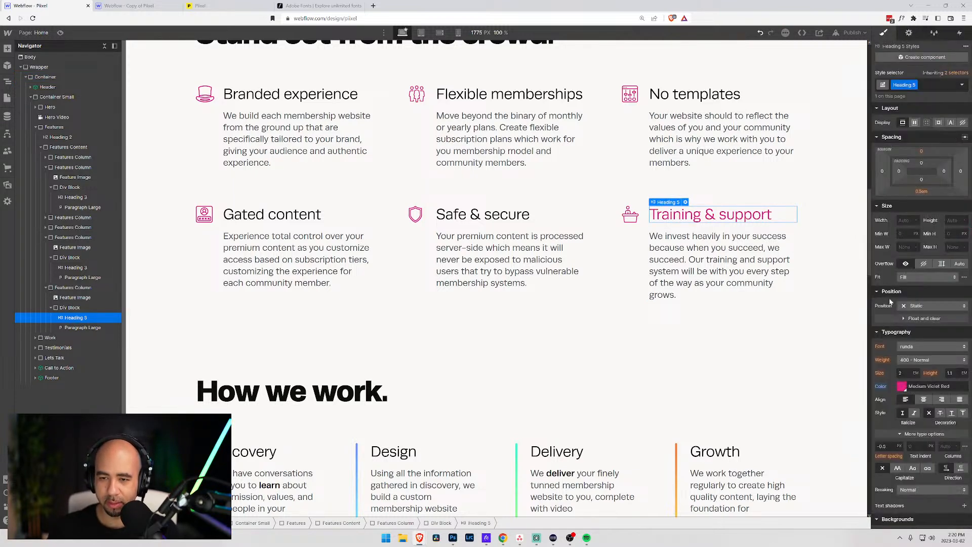
key("ctrl+z")
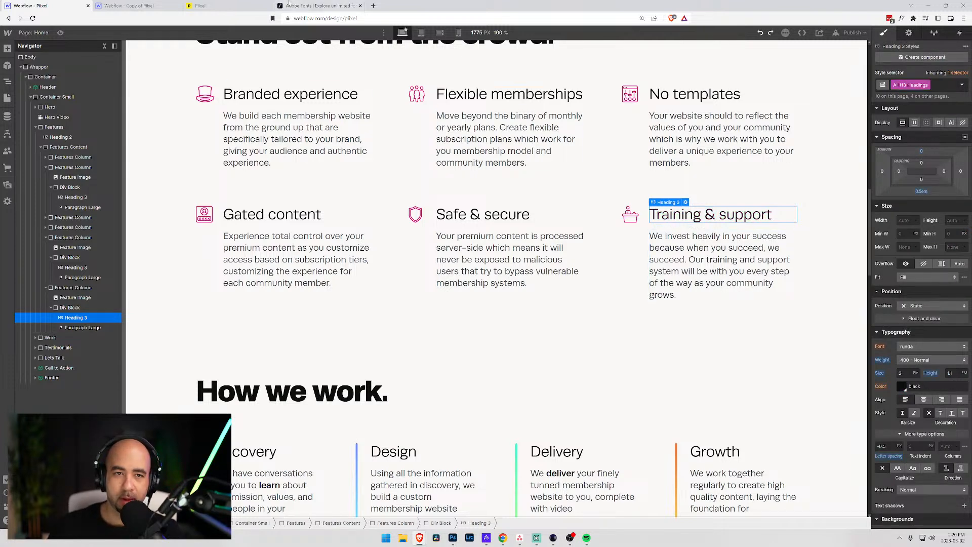
key("alt+Tab")
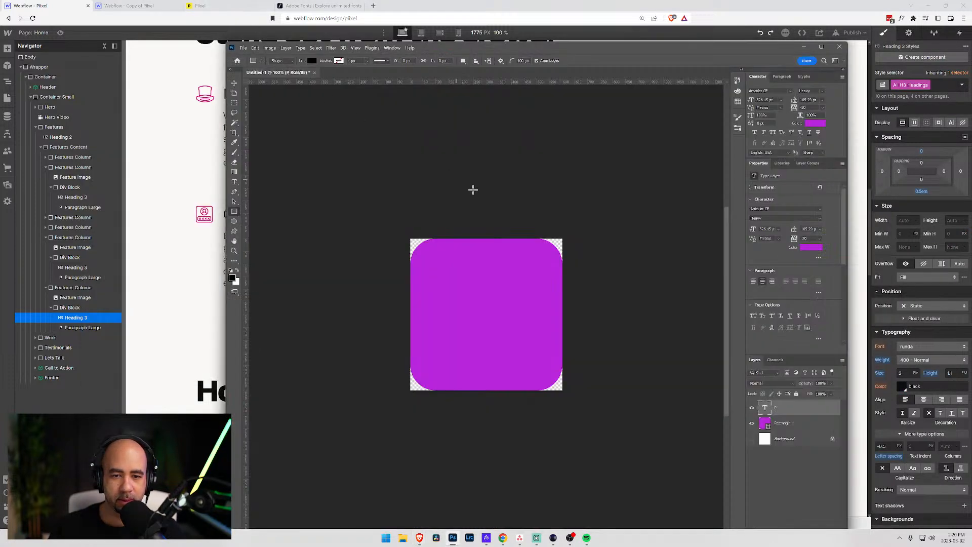
- Set the foreground colour to the copied pink and fill the rounded square with it
left_click(233, 278)
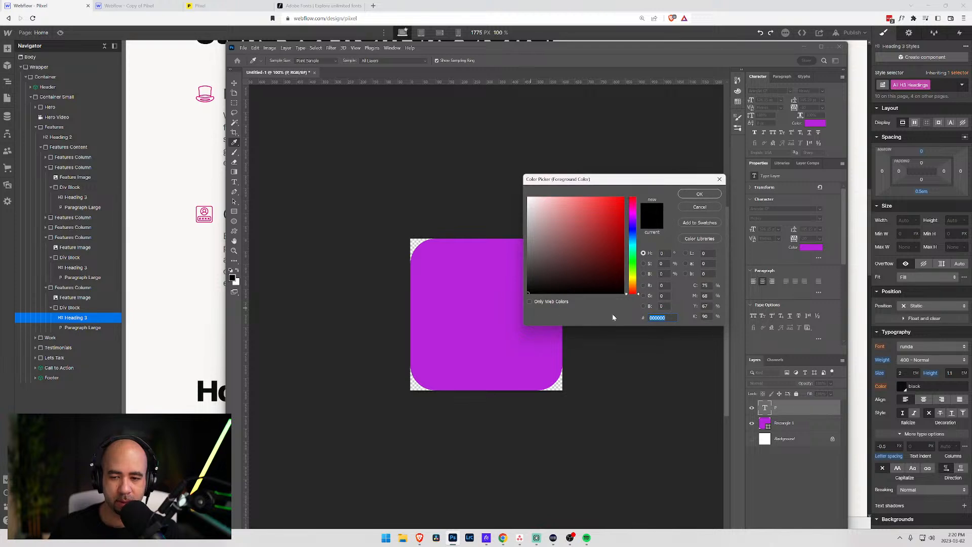
key("ctrl+v")
left_click(699, 195)
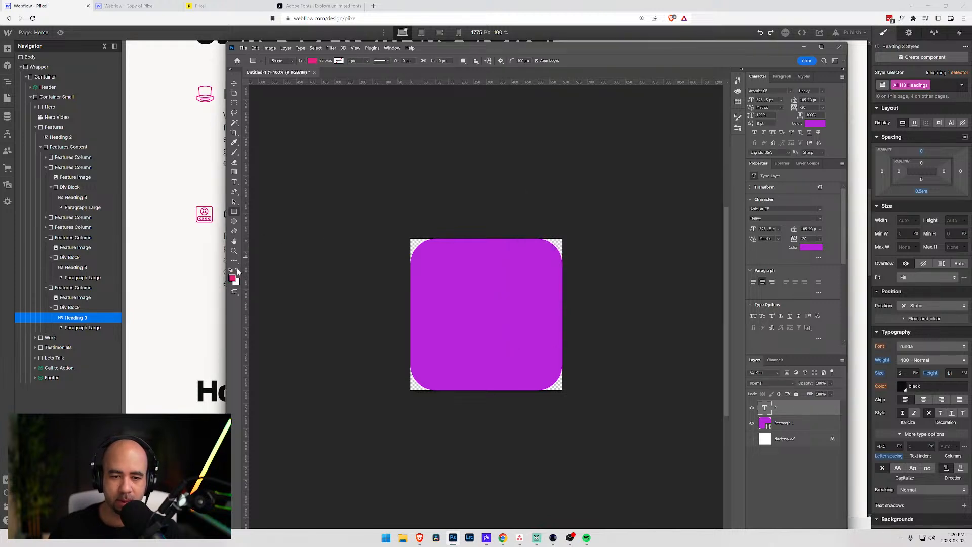
left_click(766, 423)
left_click(774, 244)
left_click(774, 244)
left_click(773, 244)
left_click(756, 282)
left_click(388, 139)
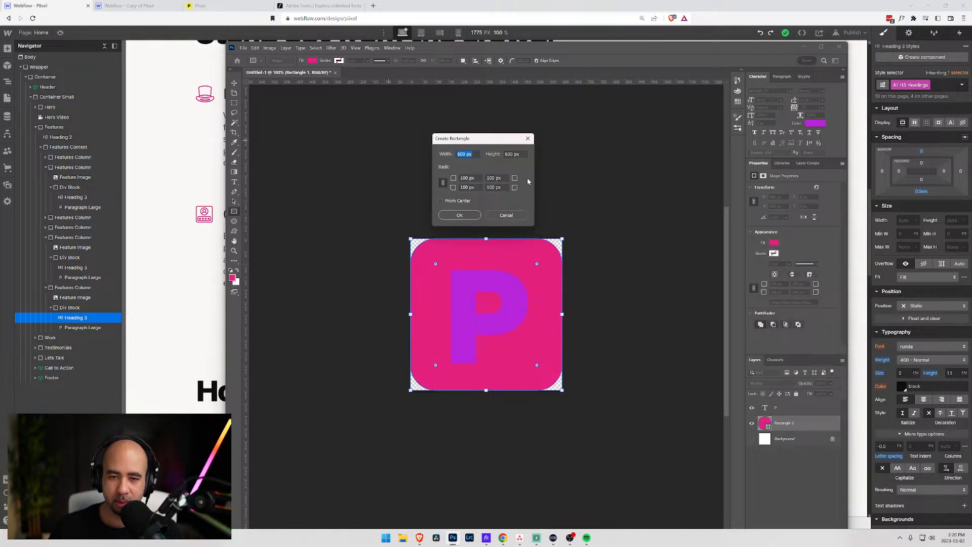
left_click(506, 215)
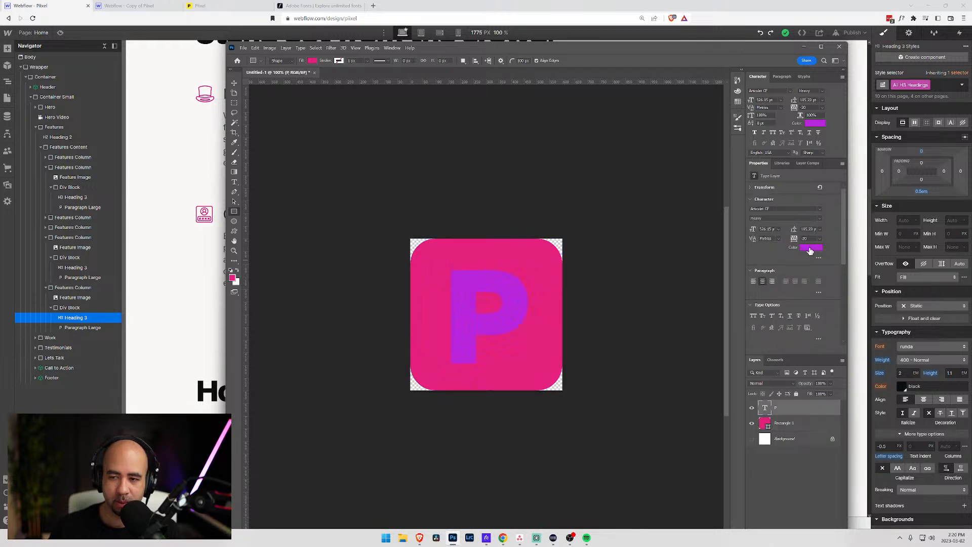
- After trying white and purple, set the P's text colour to black
left_click(812, 124)
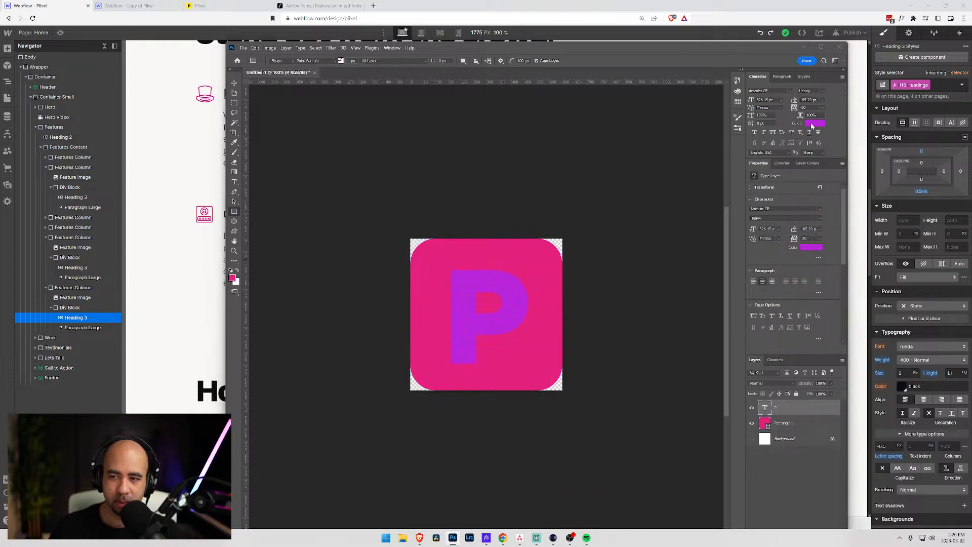
left_click_drag(572, 228, 502, 187)
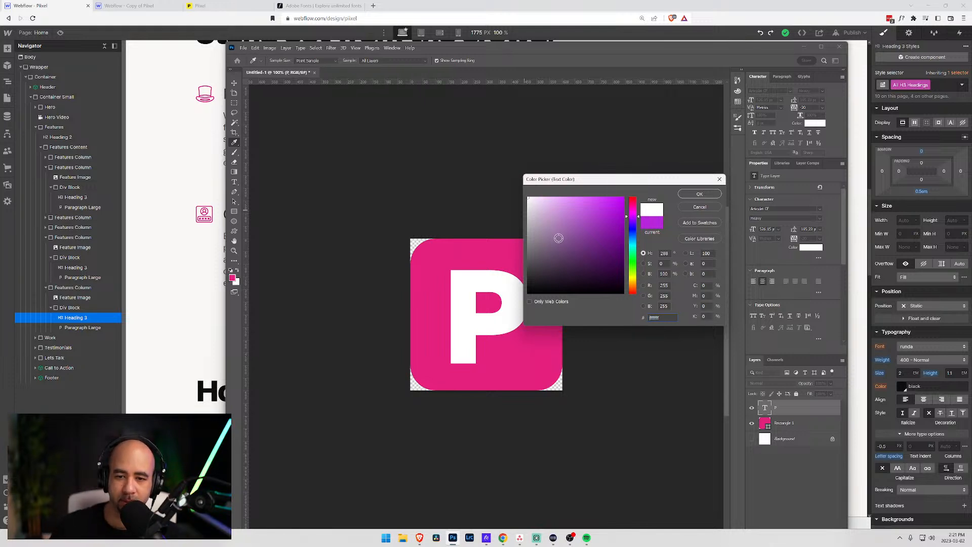
left_click(528, 293)
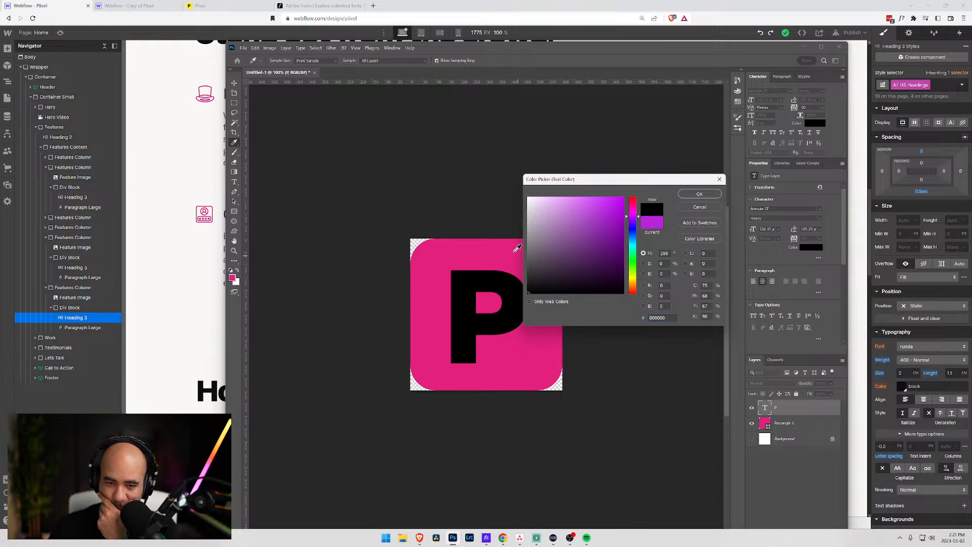
left_click(649, 225)
left_click_drag(612, 209, 605, 334)
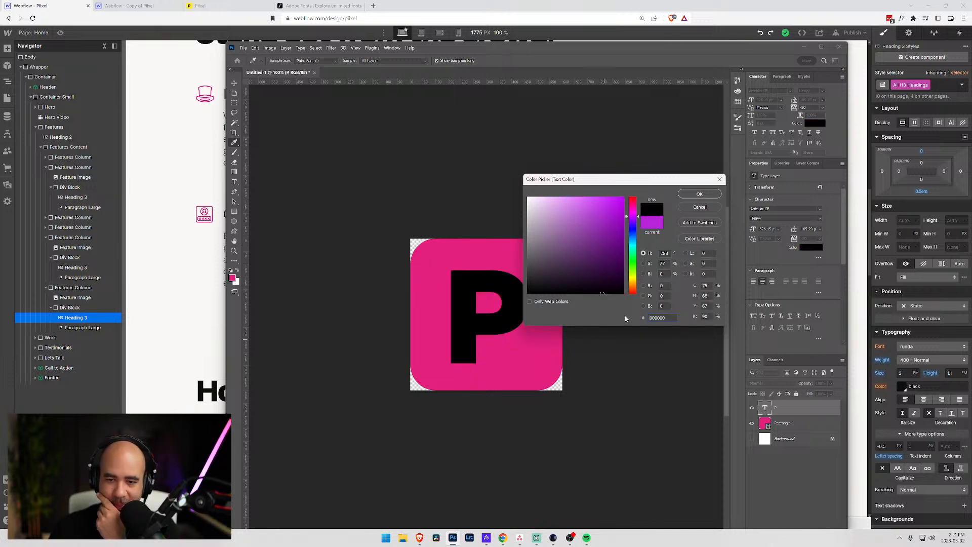
key("Return")
- Fill the rounded square with purple from the recently used colours
left_click(788, 423)
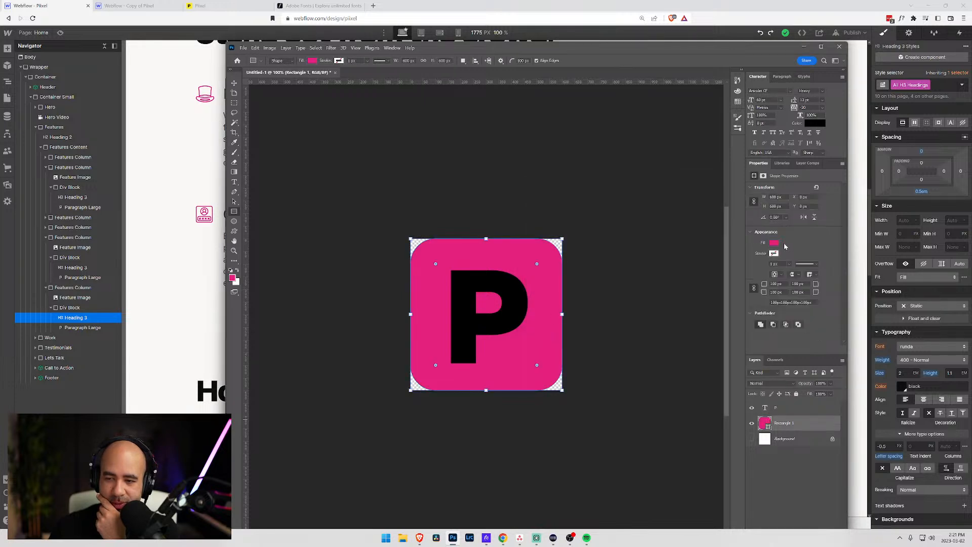
left_click(774, 243)
left_click(769, 283)
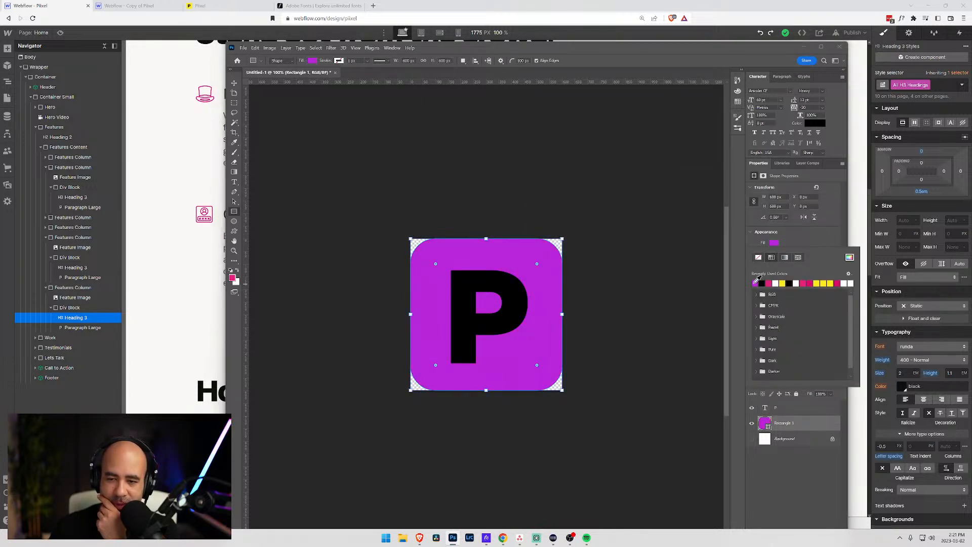
left_click(768, 283)
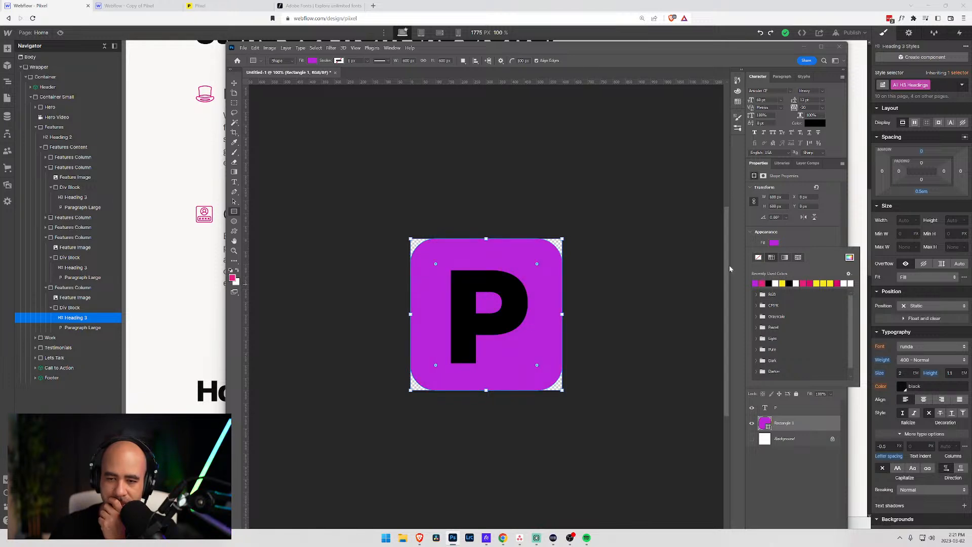
left_click(270, 72)
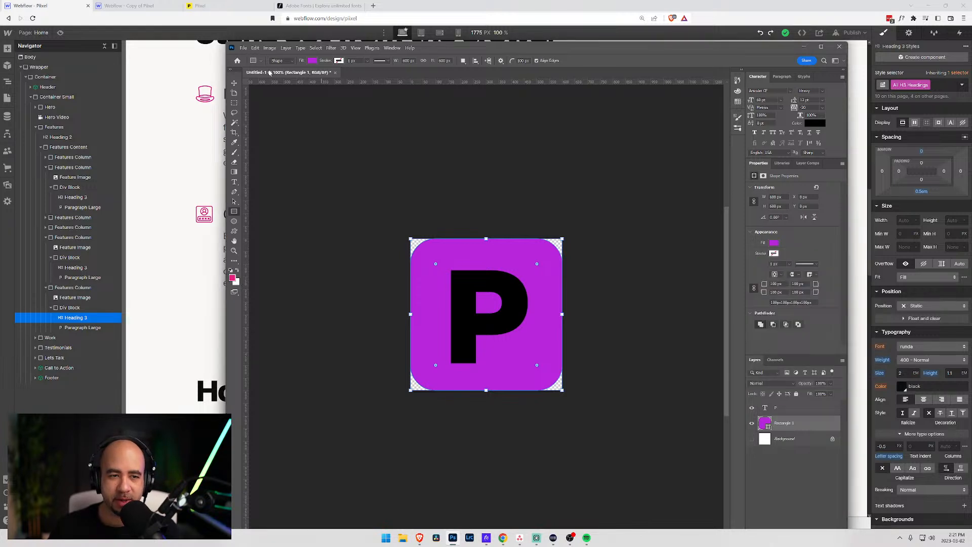
- Float the tools panel, toggle its column layout, and redock it as a single column
left_click_drag(234, 78, 233, 82)
left_click(232, 73)
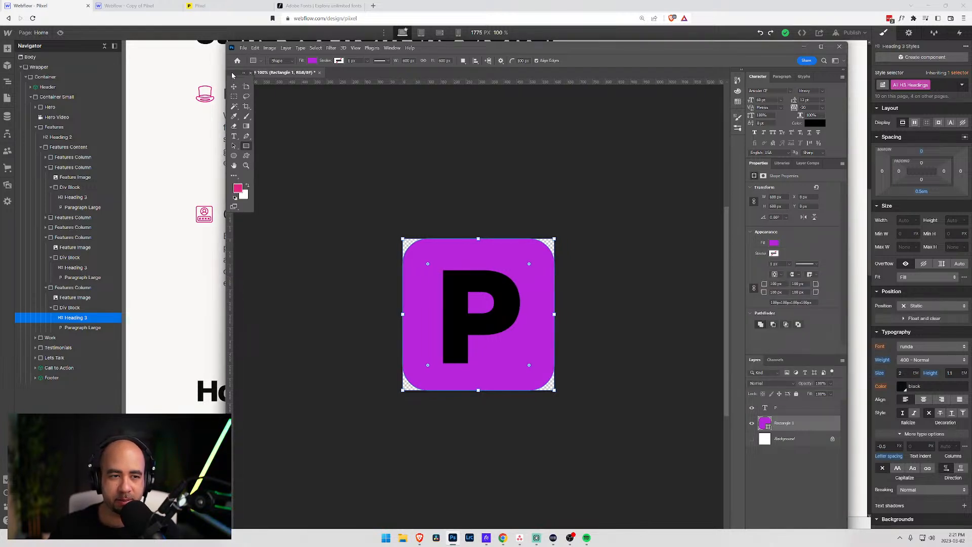
left_click(245, 73)
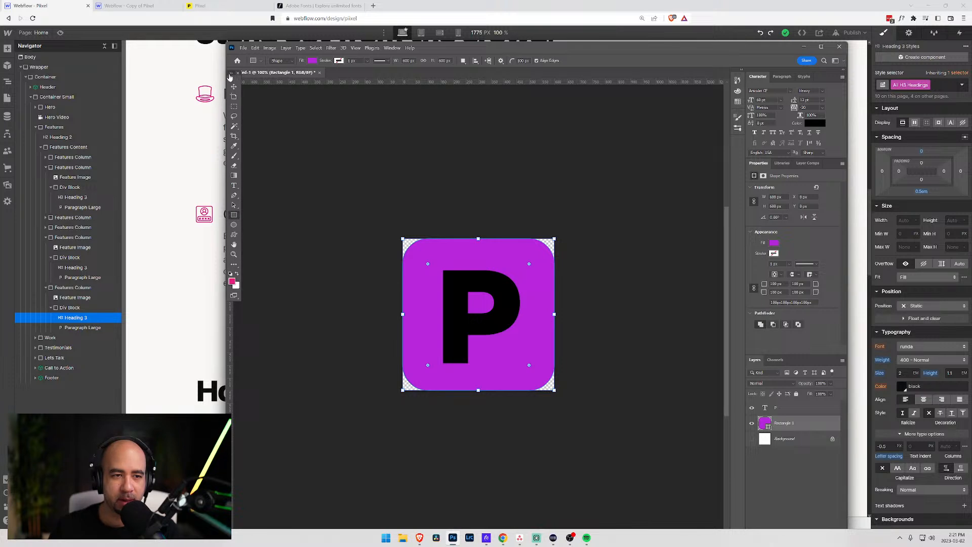
left_click(231, 74)
left_click_drag(228, 80, 230, 76)
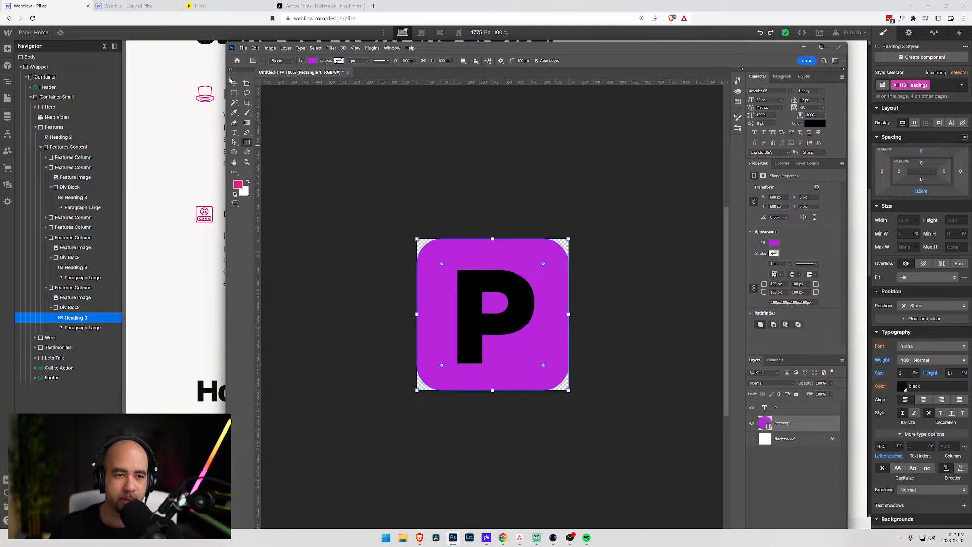
left_click(232, 70)
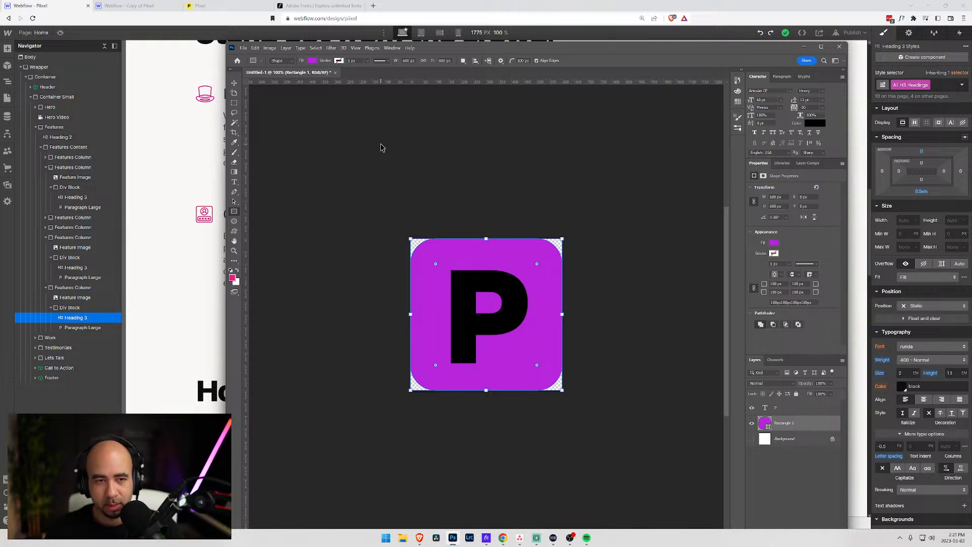
- Export the icon as a 32×32 PNG, replacing favicon-32 on the Desktop
key("ctrl+alt+shift+w")
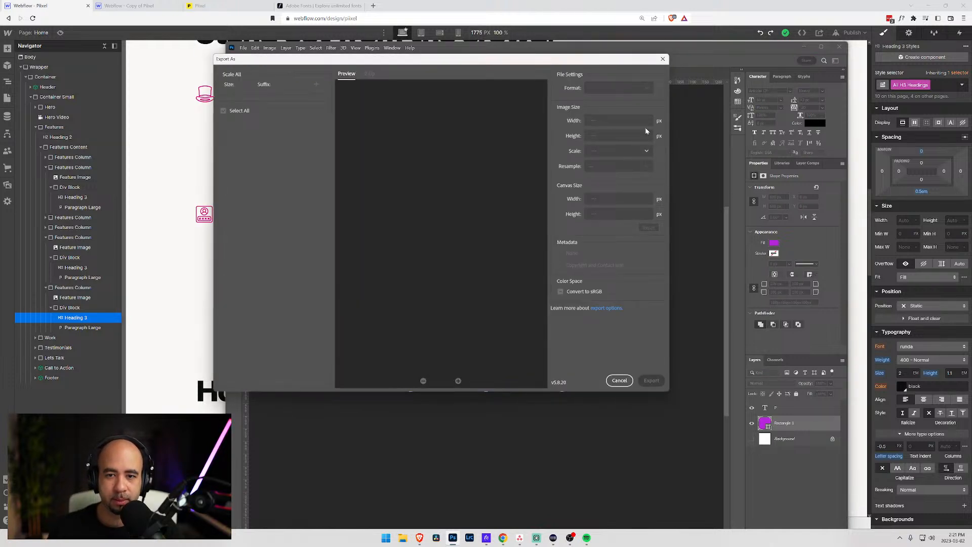
left_click(641, 89)
left_click(595, 102)
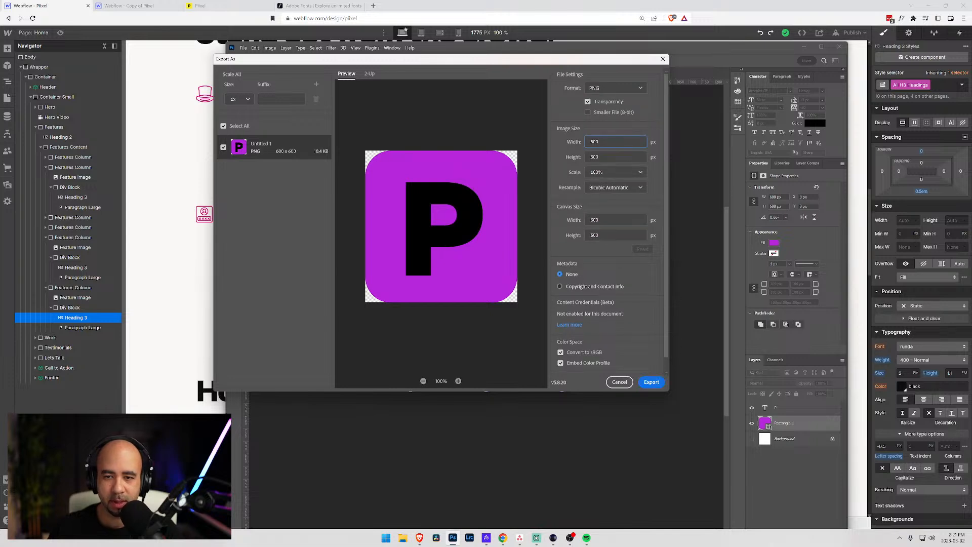
key("ctrl+a")
key("Tab")
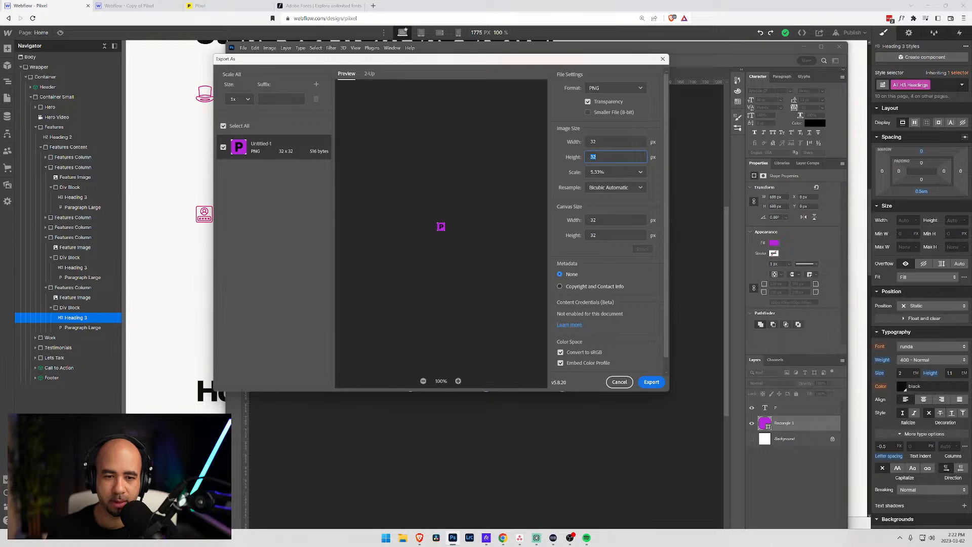
left_click(651, 382)
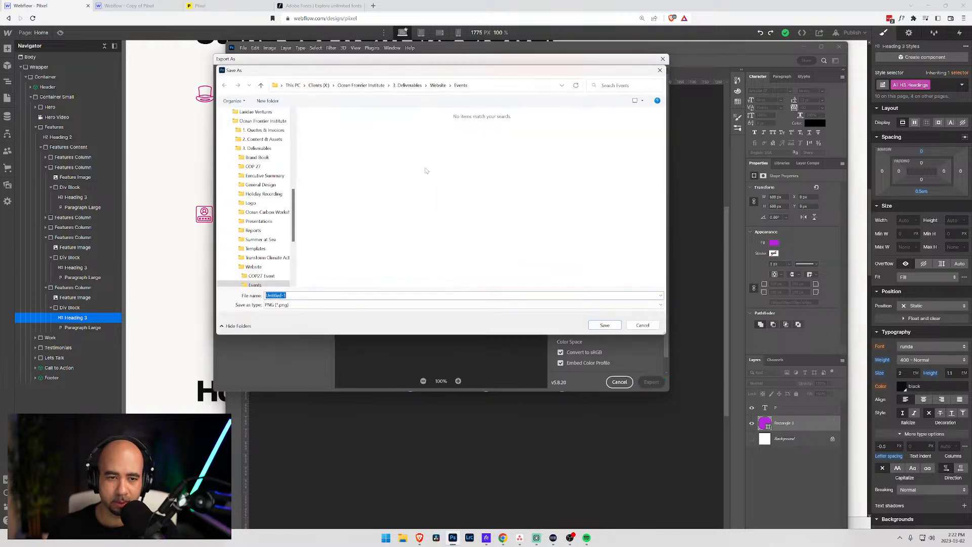
scroll(241, 140, "up", 10)
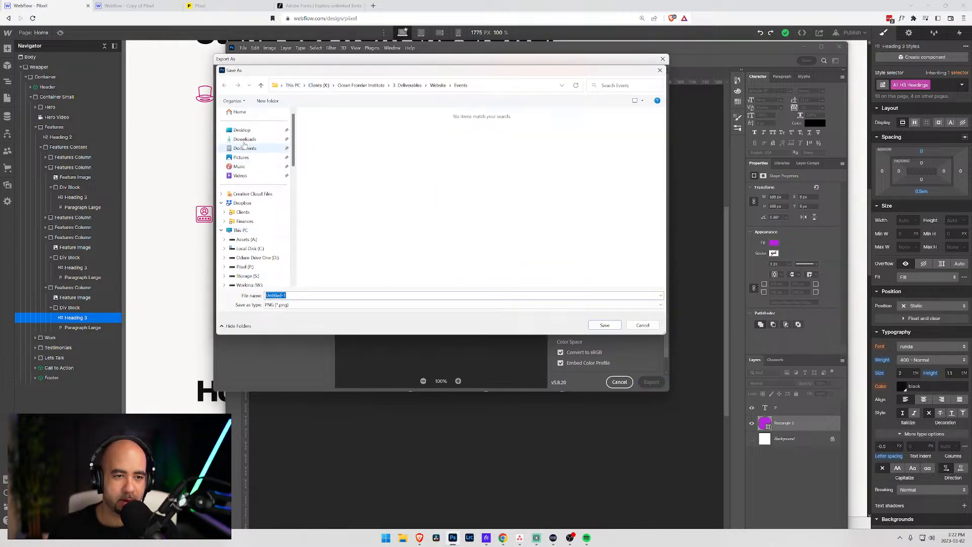
left_click(241, 129)
left_click(333, 138)
left_click(604, 325)
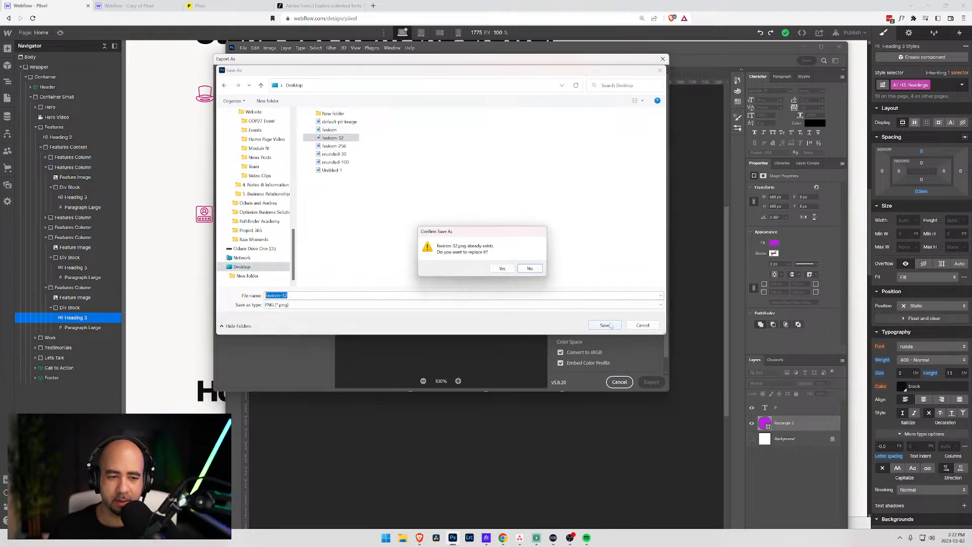
left_click(504, 269)
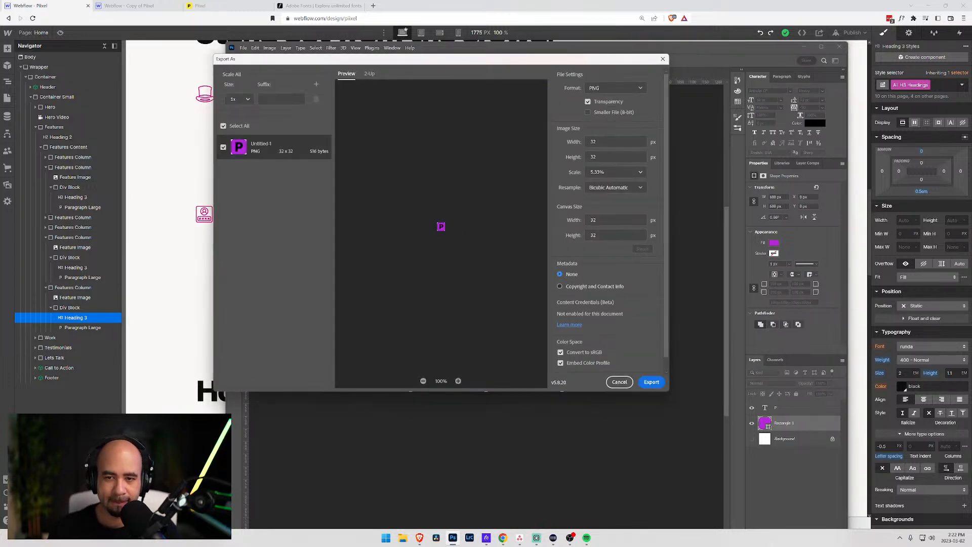
- Export a 256×256 PNG over favicon-256, then return to the live Piixel site in Brave
key("Tab")
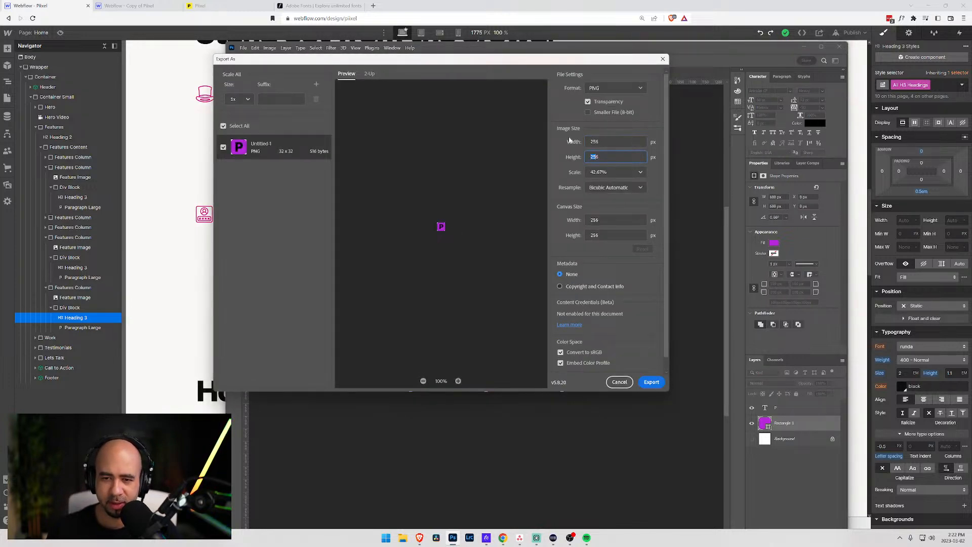
left_click(651, 381)
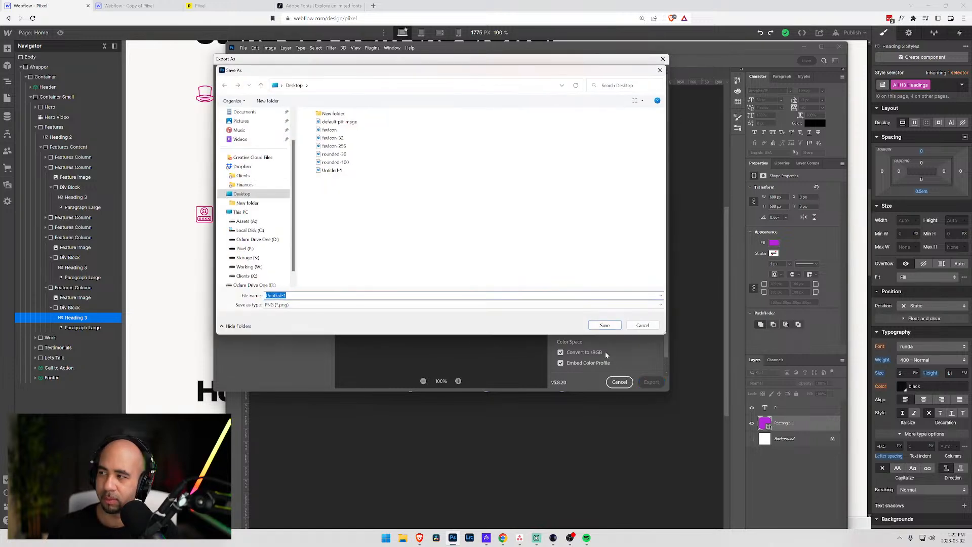
left_click(332, 146)
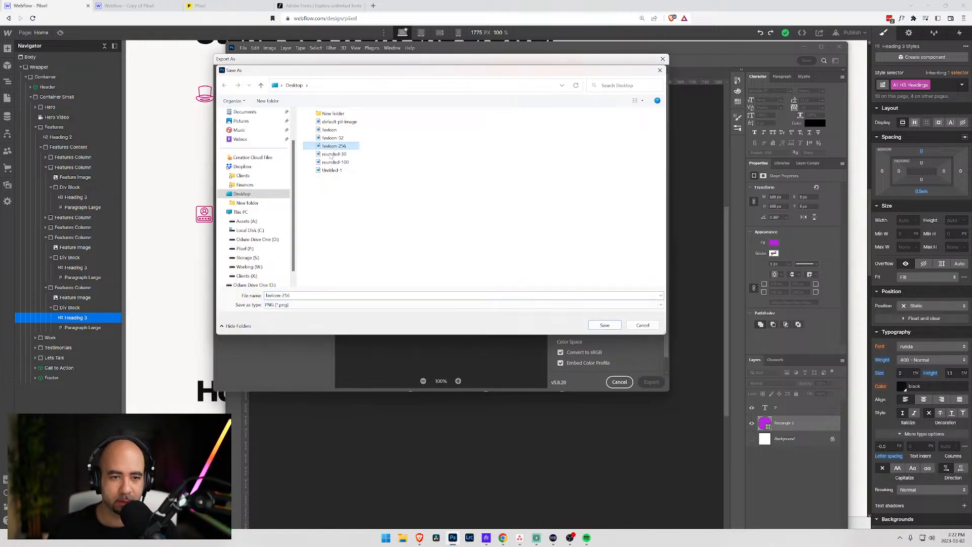
left_click(605, 325)
left_click(504, 270)
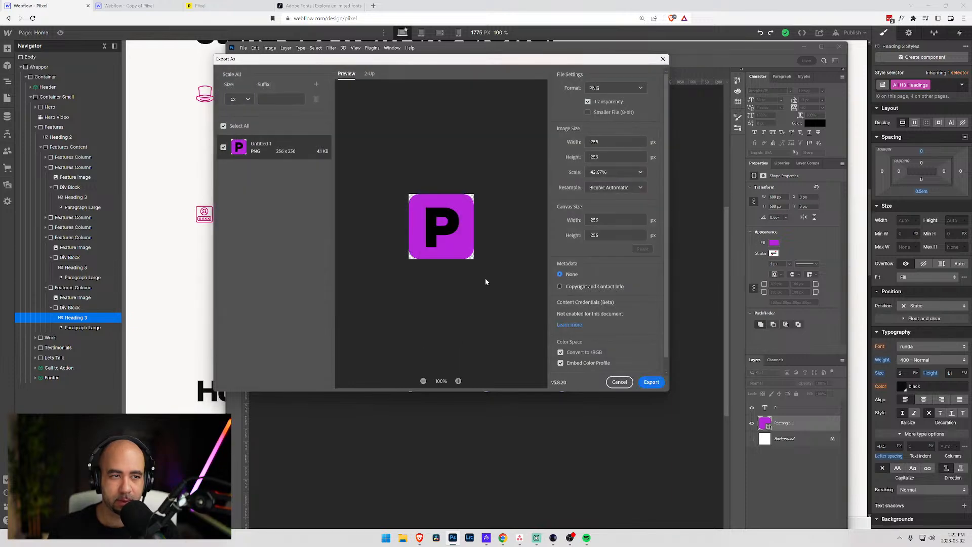
left_click(143, 5)
left_click(195, 5)
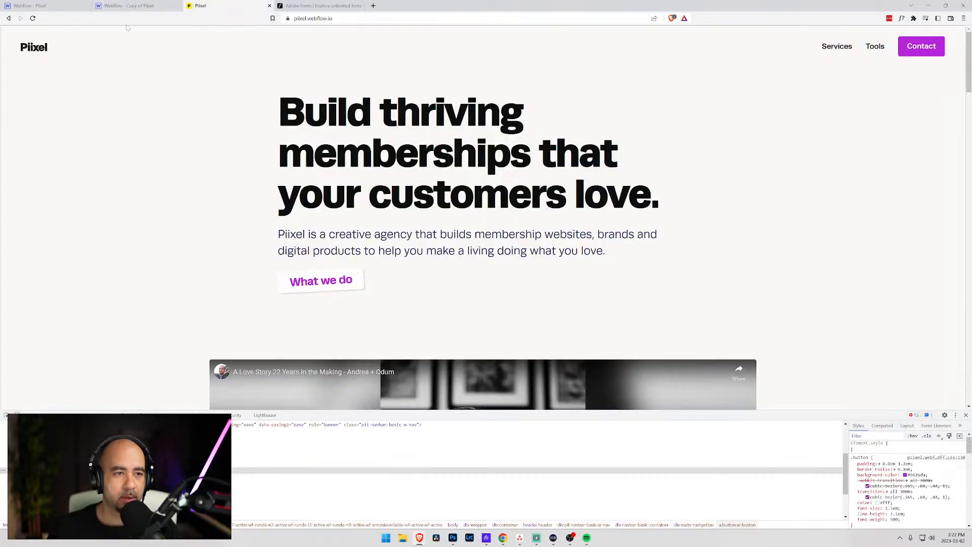
- Open the Pixel site's Project Settings in a new tab
left_click(31, 6)
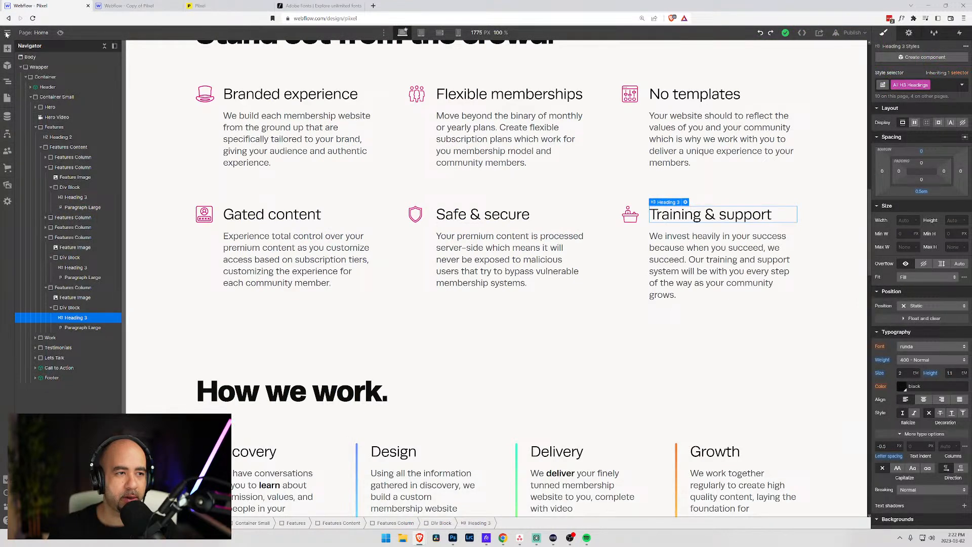
mouse_move(7, 32)
middle_click(38, 54)
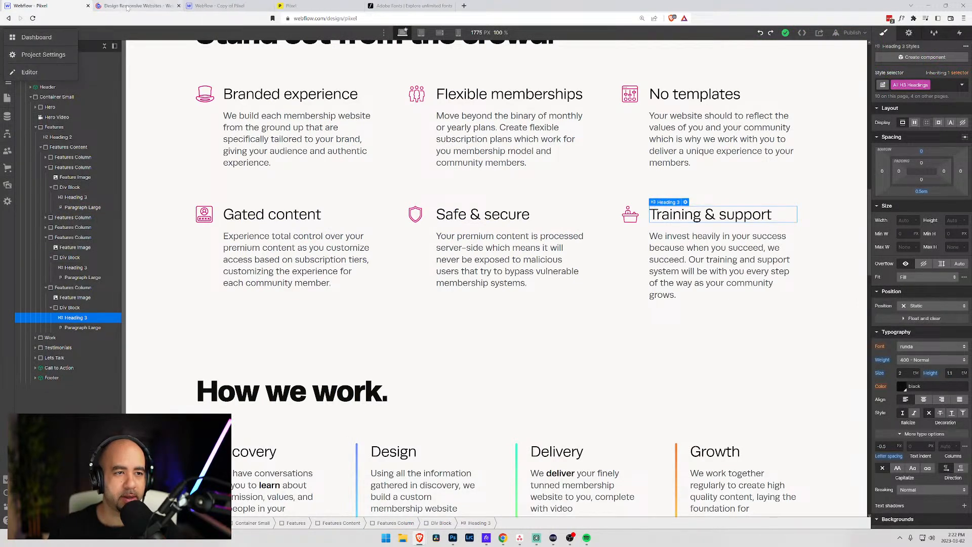
left_click(120, 5)
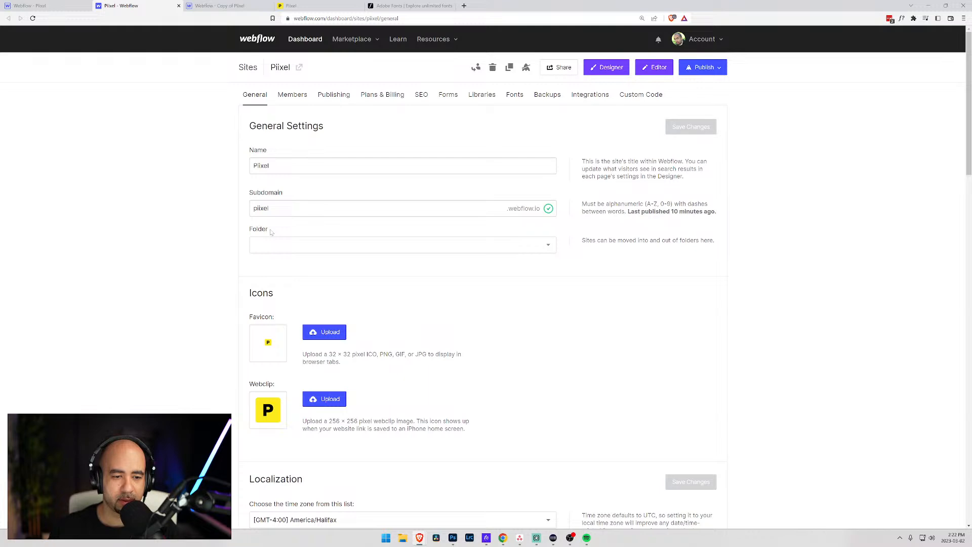
- Upload Desktop/favicon-32.png as the site favicon and minimise the browser
left_click(336, 334)
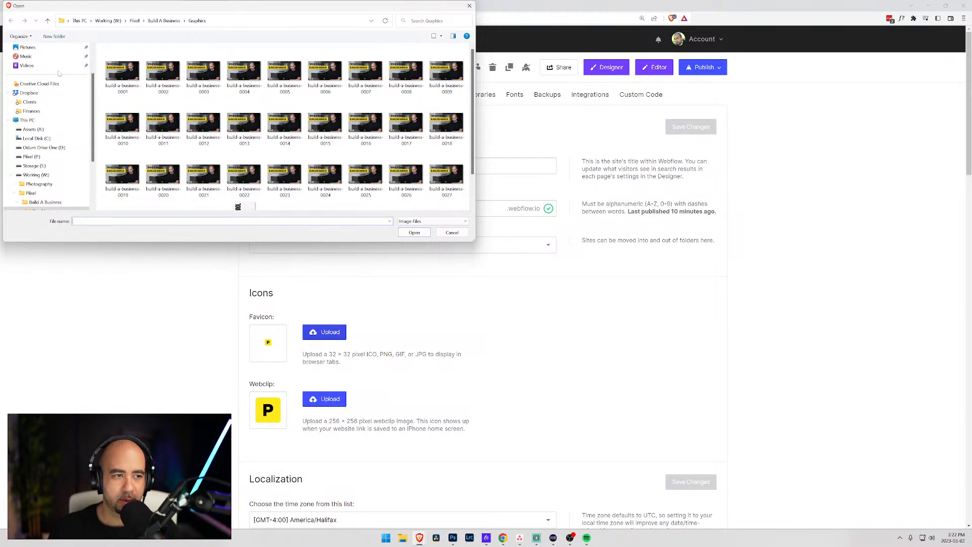
scroll(40, 77, "up", 2)
left_click(39, 77)
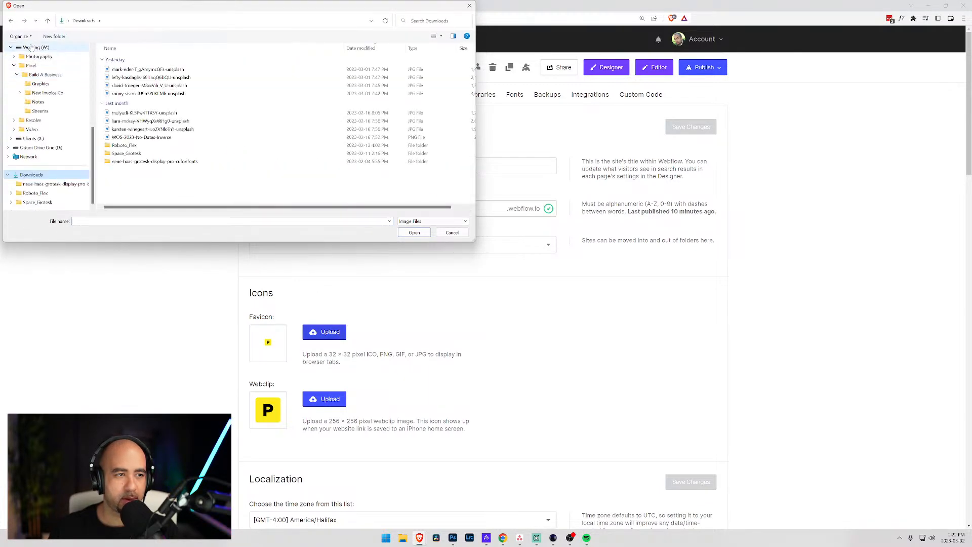
left_click(28, 66)
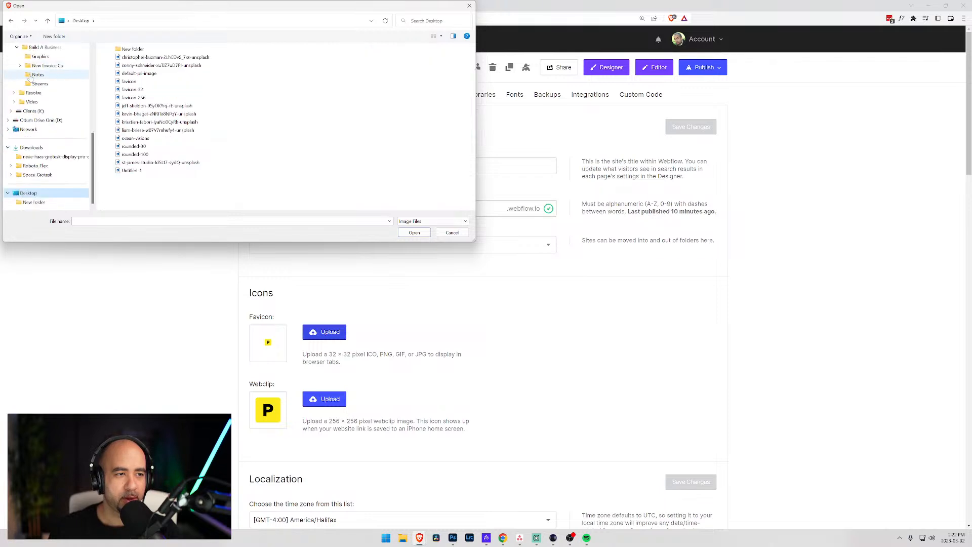
left_click(133, 90)
left_click(414, 234)
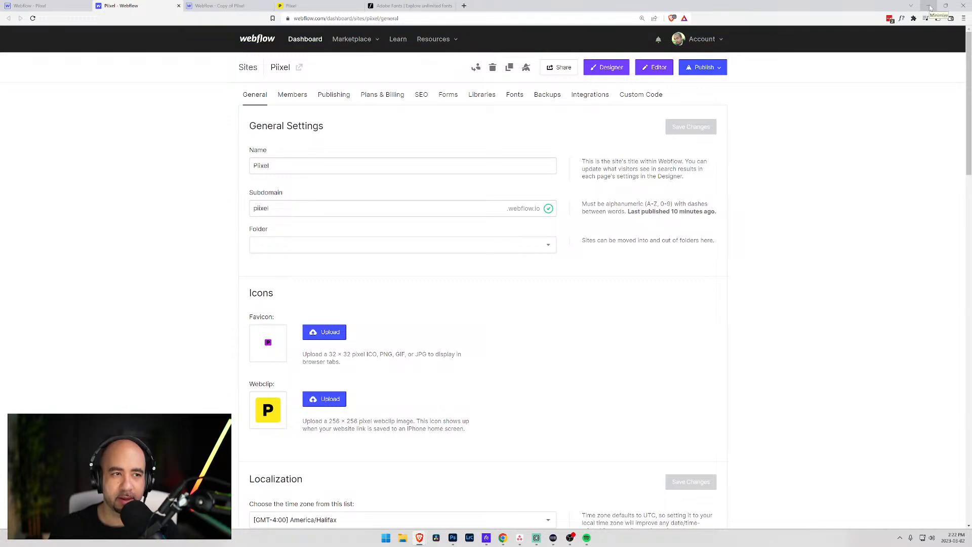
left_click(929, 7)
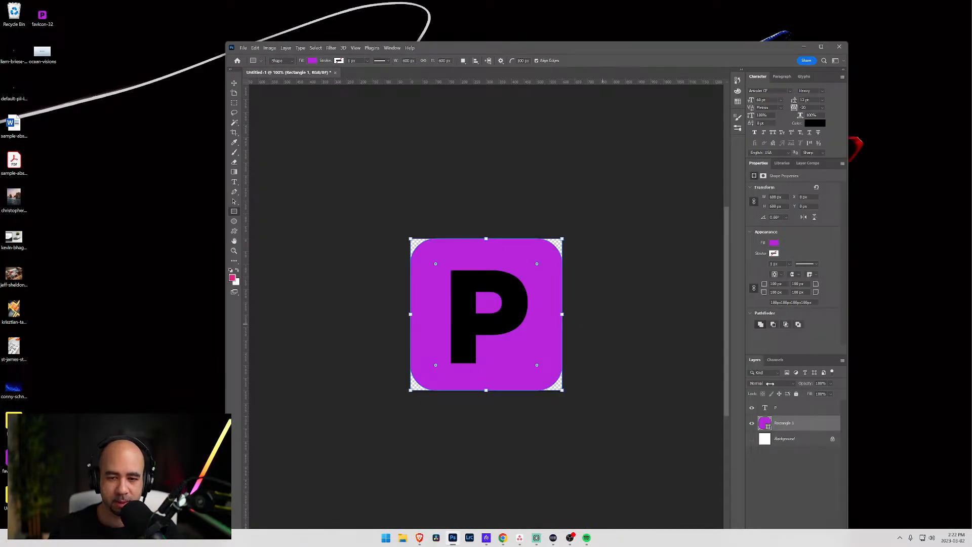
- Change the letter P's text colour to white
left_click(766, 408)
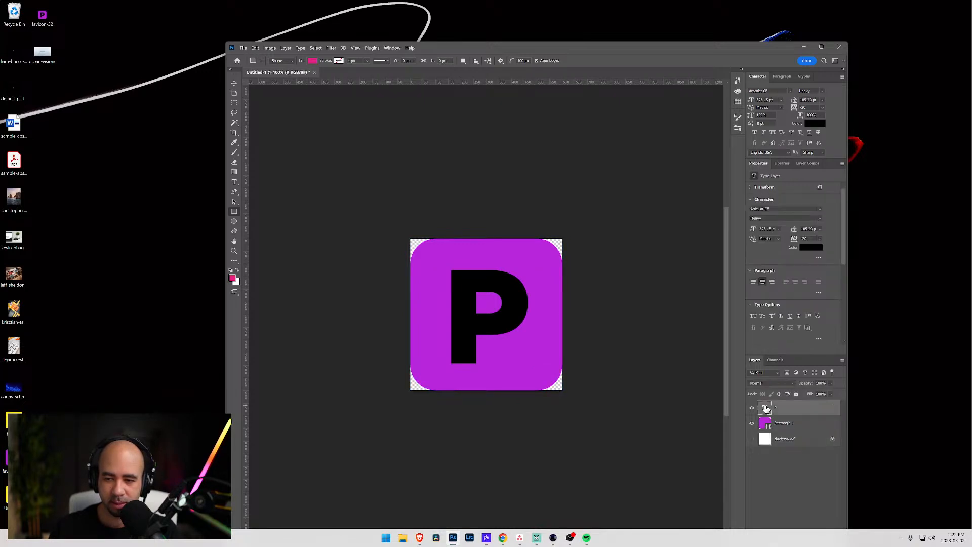
left_click(814, 123)
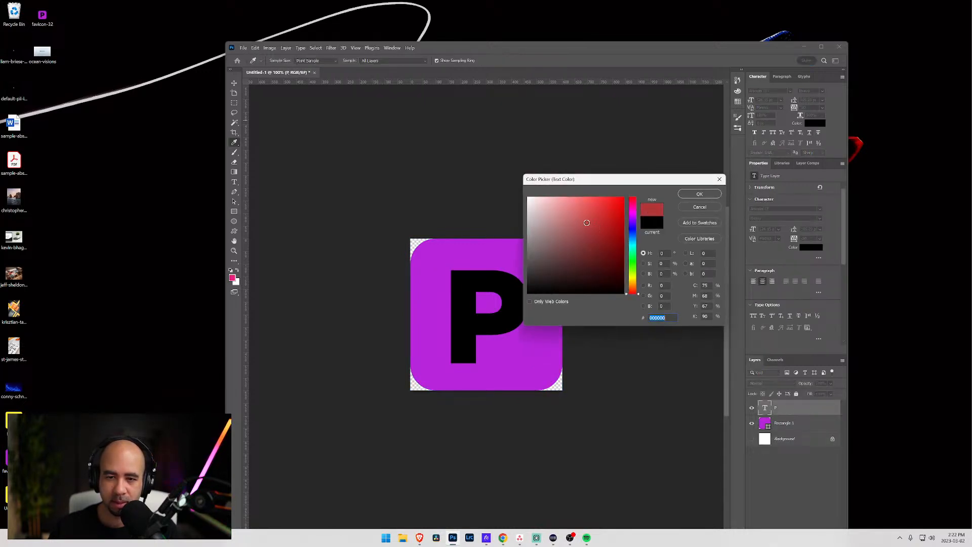
left_click(529, 198)
left_click(698, 194)
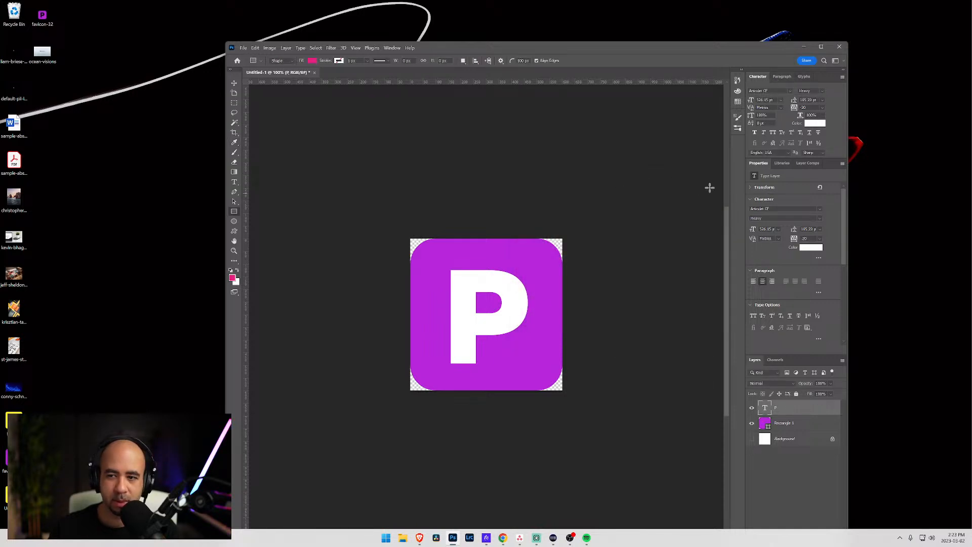
- Nudge the P, centre it vertically on the purple square, and resize it
left_click(235, 84)
left_click_drag(494, 327, 491, 327)
left_click(765, 423, "ctrl")
left_click(448, 62)
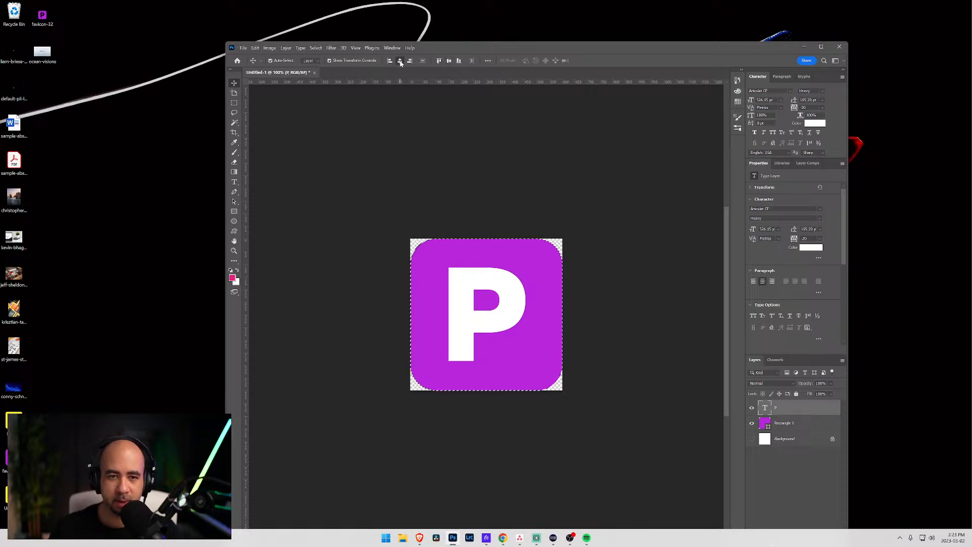
key("ctrl+d")
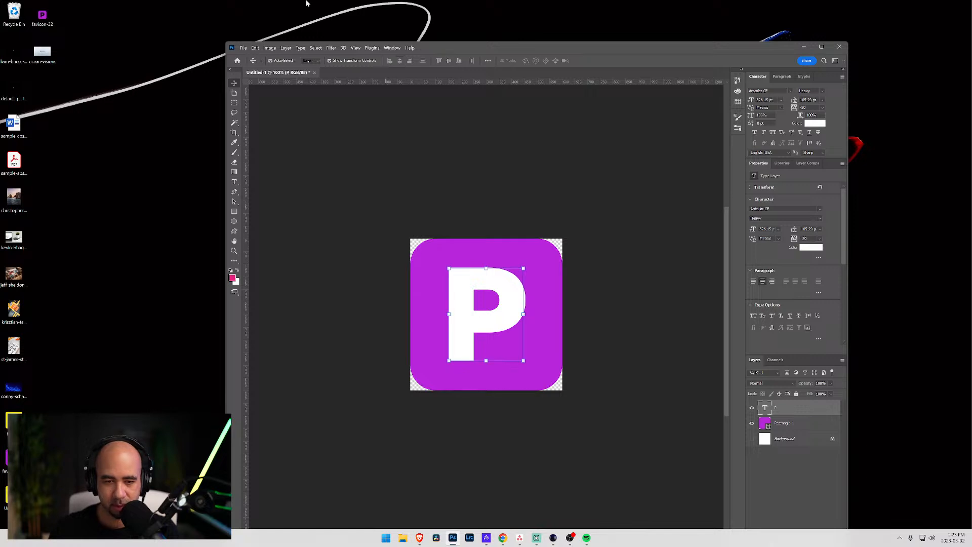
mouse_move(524, 269)
left_mouse_down()
mouse_move(523, 250)
mouse_move(514, 266)
left_mouse_up()
key("Return")
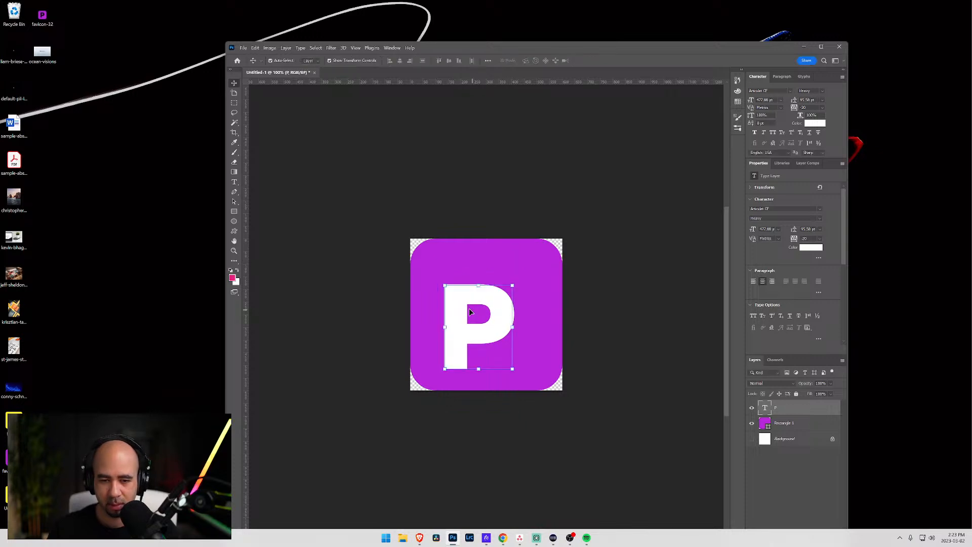
- Centre the P on the purple square, nudge it right, and open PNG export at 256 × 256
left_click(769, 427, "ctrl")
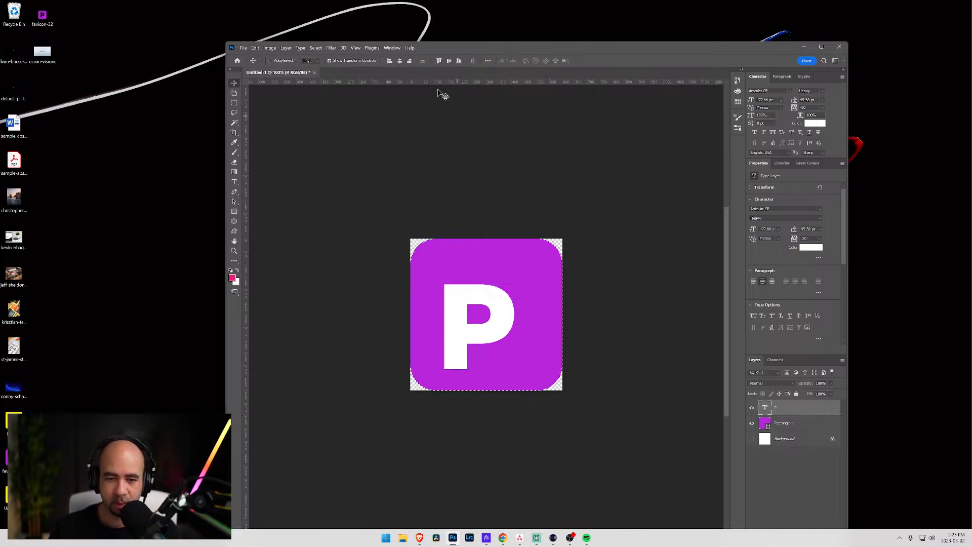
left_click(400, 60)
left_click(449, 61)
key("ctrl+d")
key("Right")
key("Right")
key("Right")
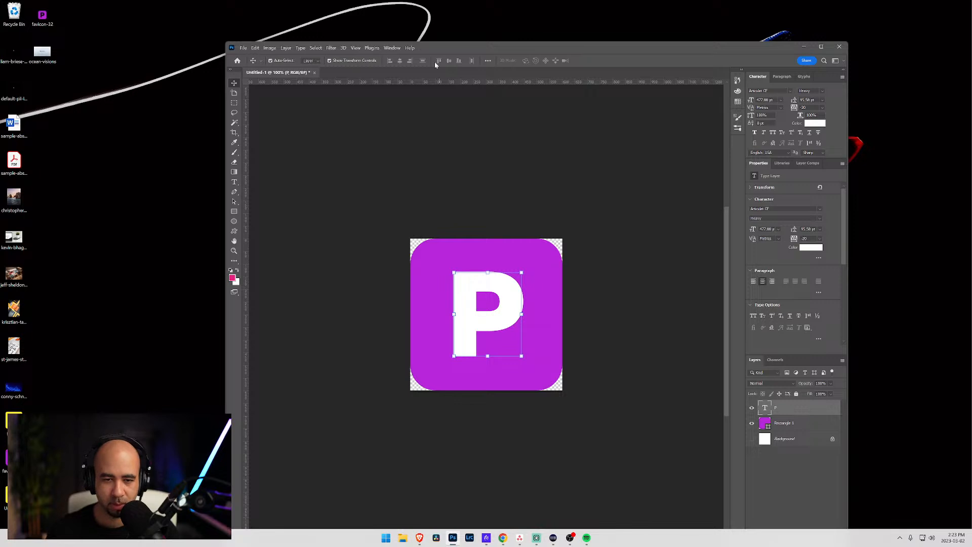
key("ctrl+alt+shift+w")
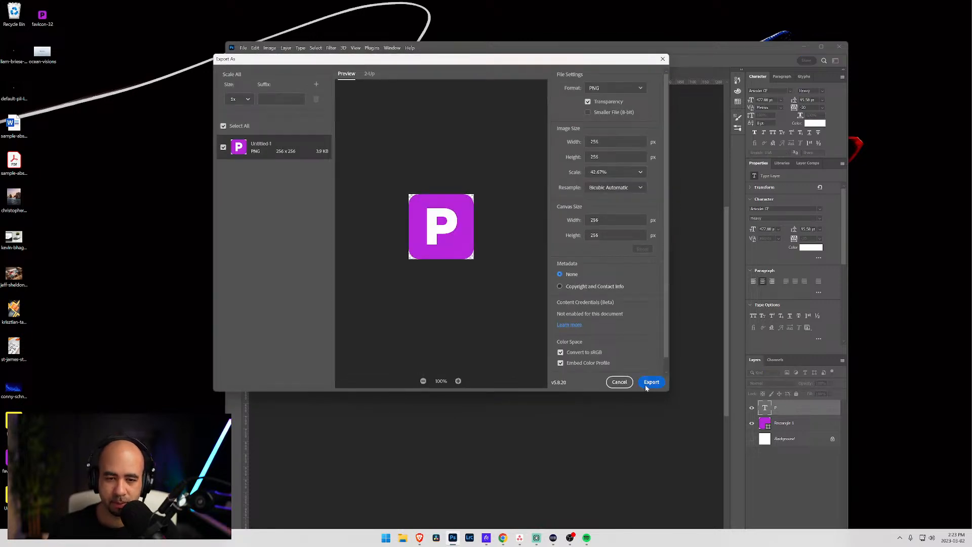
- Export the icon as a PNG, replacing favicon-256.png
left_click(652, 382)
left_click(334, 146)
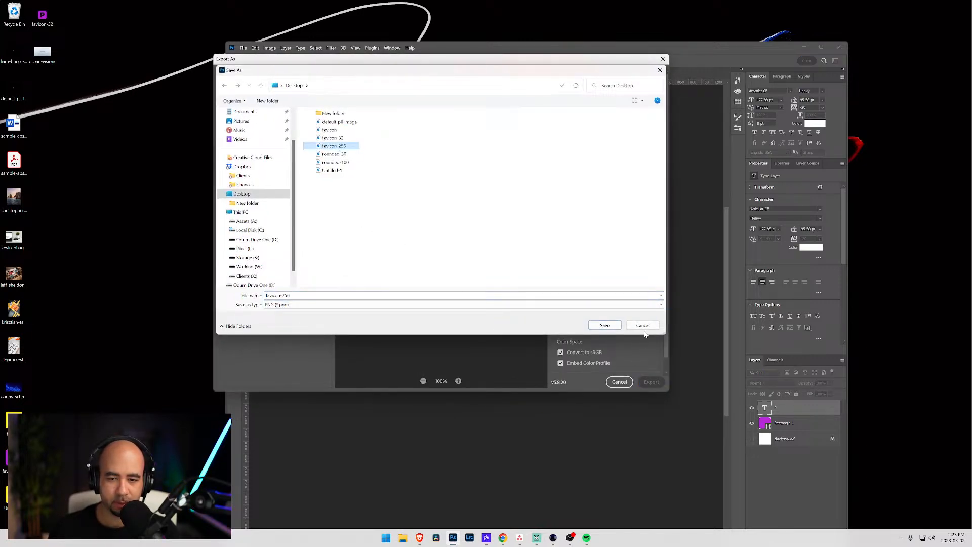
left_click(605, 325)
left_click(510, 270)
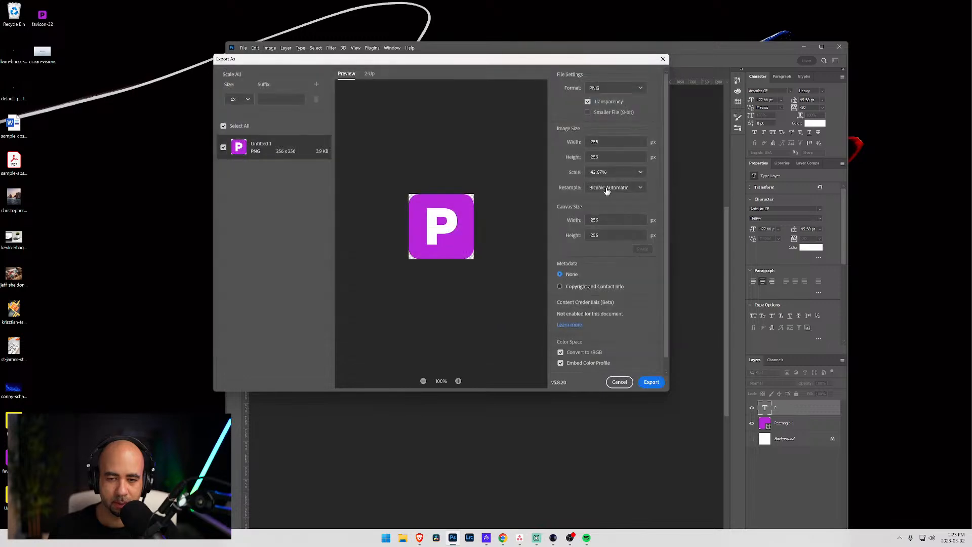
- Export a 32-pixel-wide version over favicon-32.png and return to Webflow
key("ctrl+alt+shift+w")
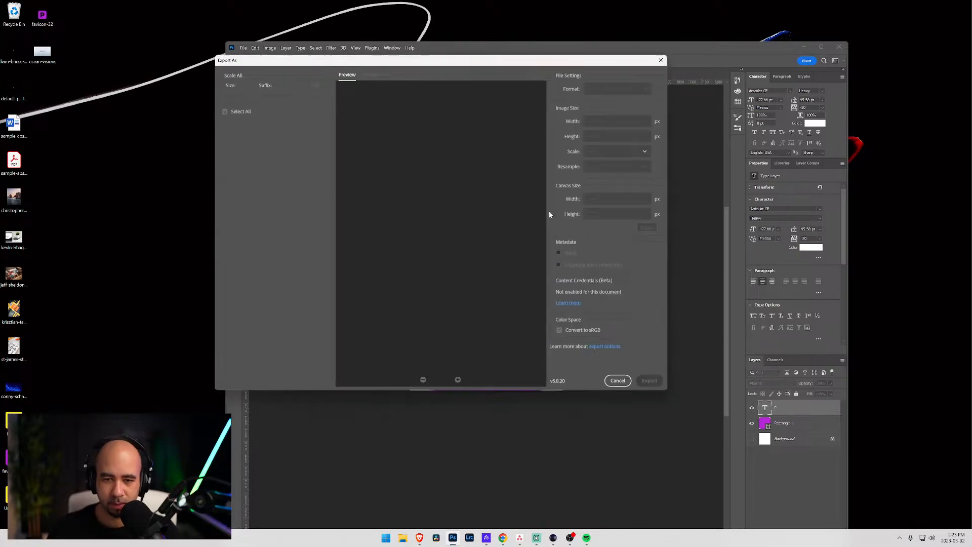
left_click_drag(604, 141, 556, 142)
type("30")
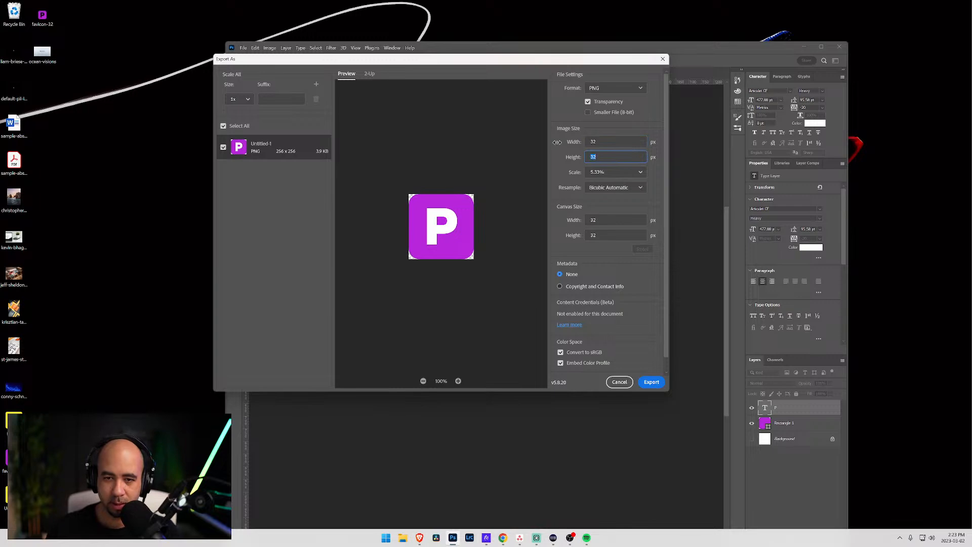
left_click(652, 382)
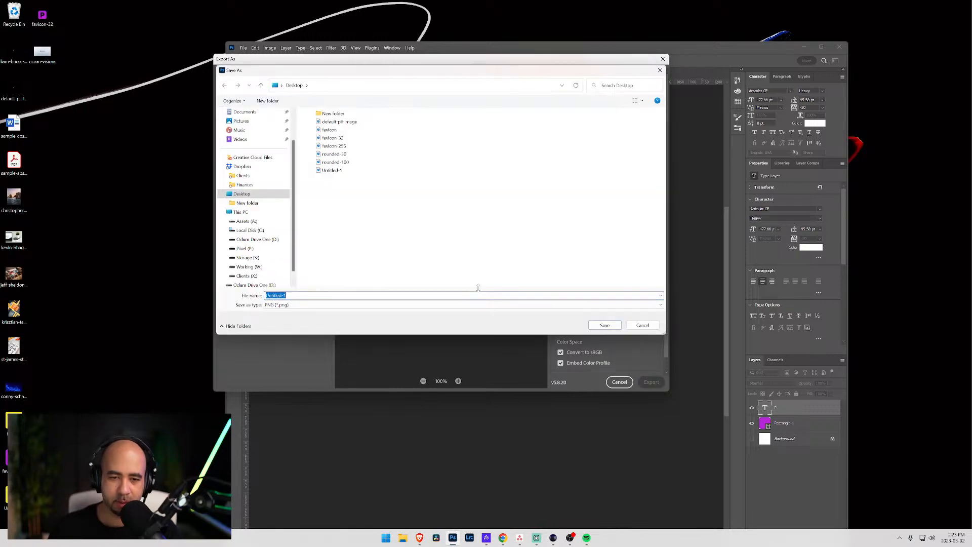
left_click(333, 138)
left_click(613, 328)
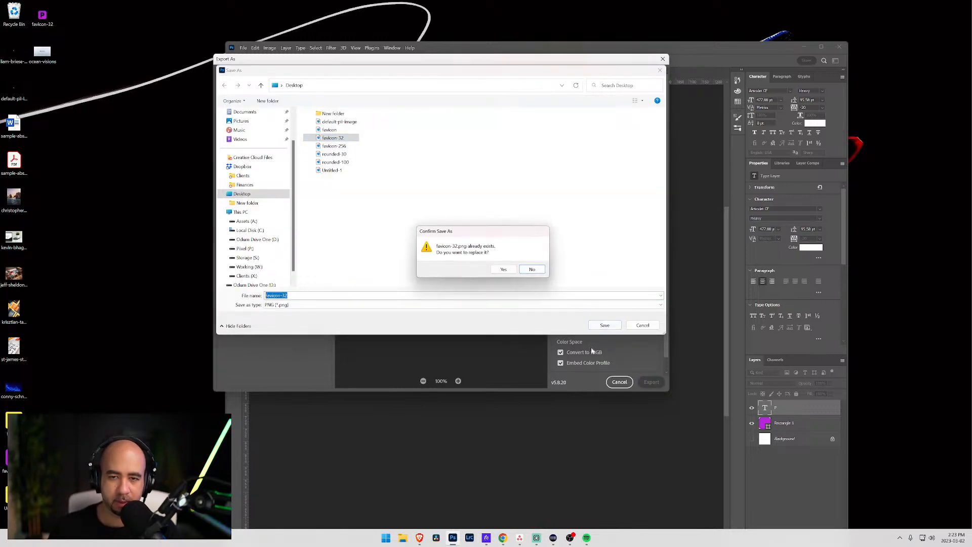
left_click(508, 268)
key("alt+Tab")
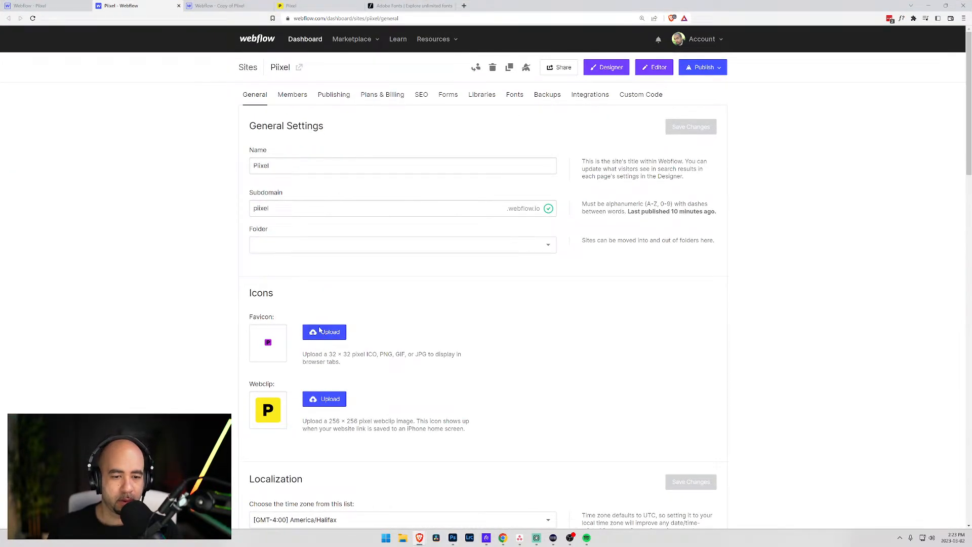
- Upload favicon-32 as the Piixel site's favicon
left_click(320, 332)
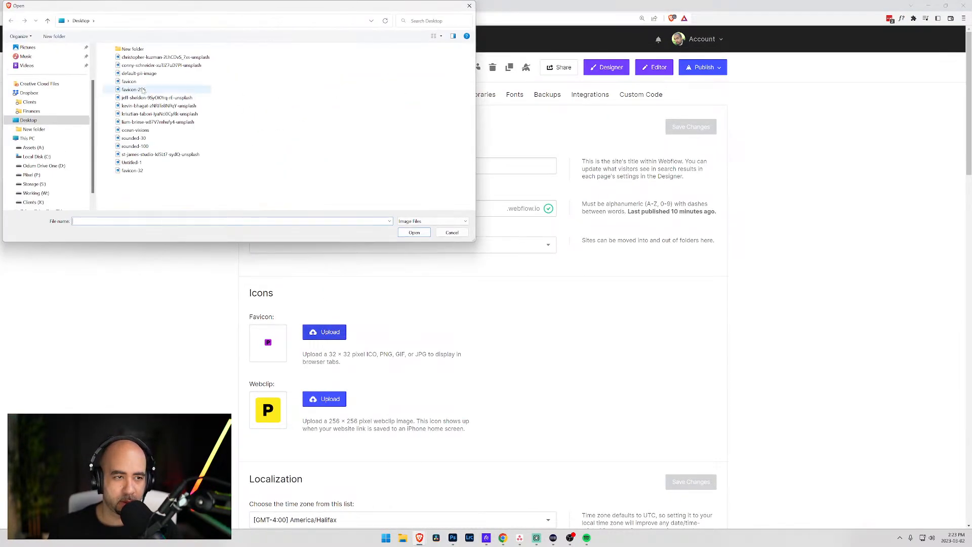
left_click(130, 81)
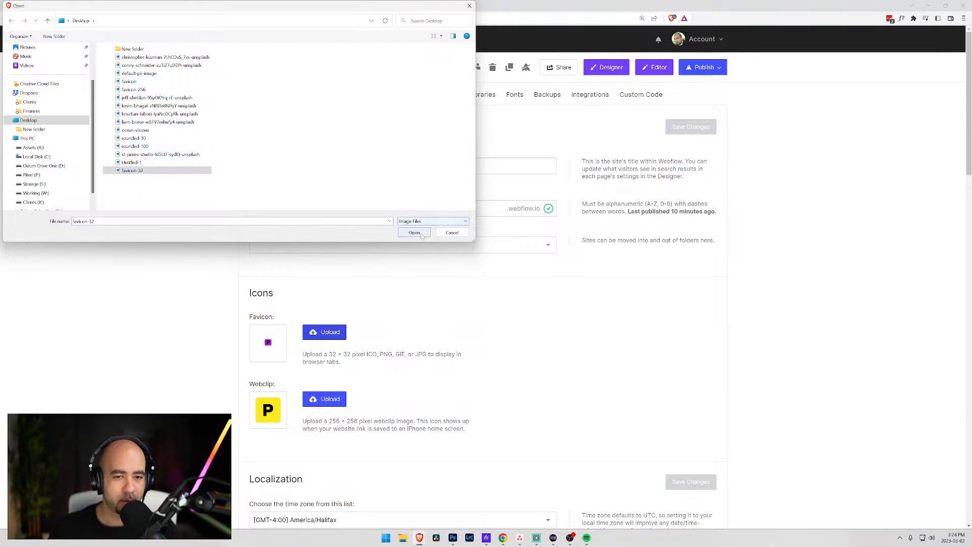
left_click(404, 232)
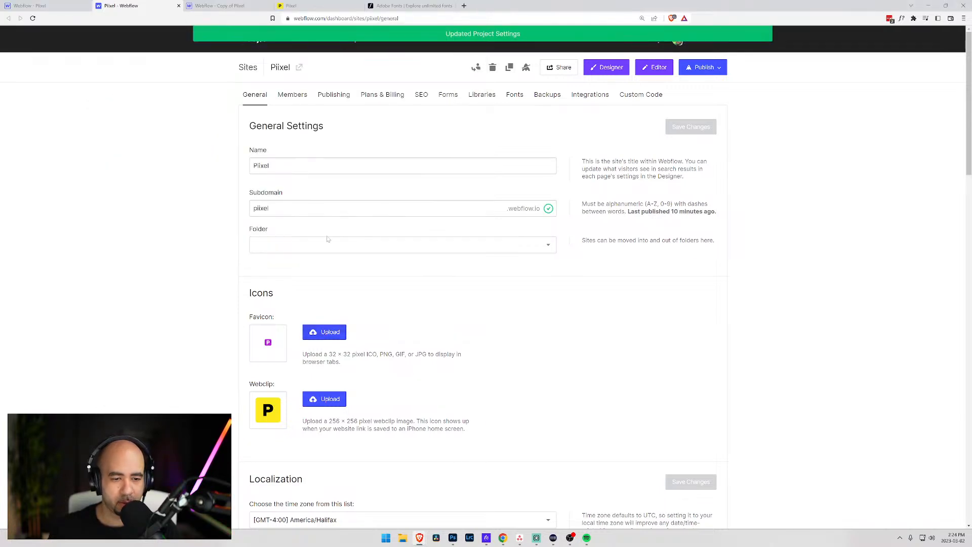
- Upload favicon-256 as the webclip and show the publish destinations
left_click(328, 399)
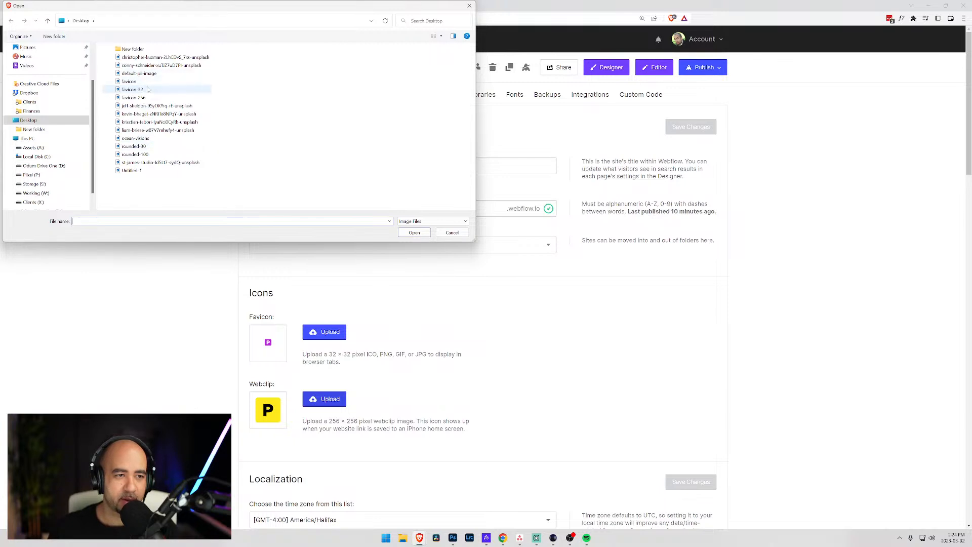
left_click(147, 98)
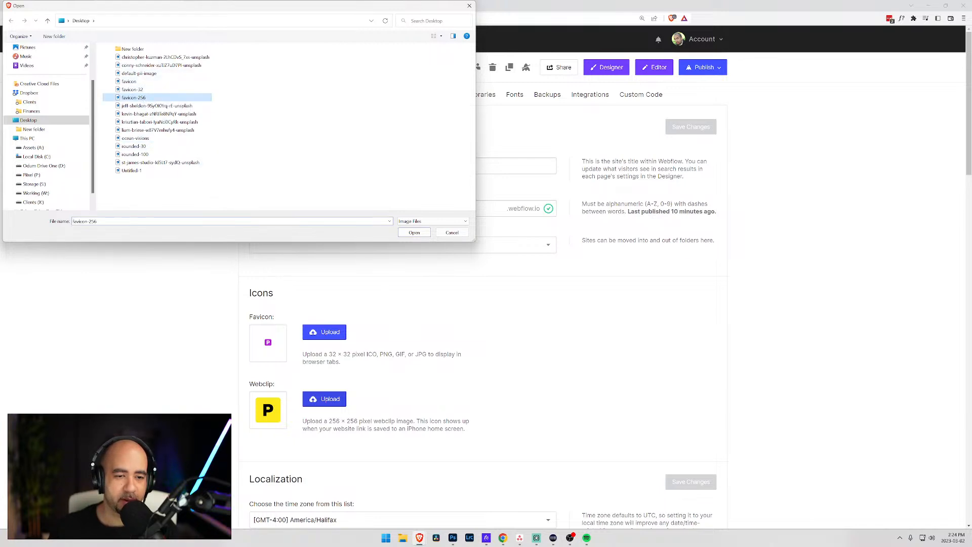
left_click(415, 233)
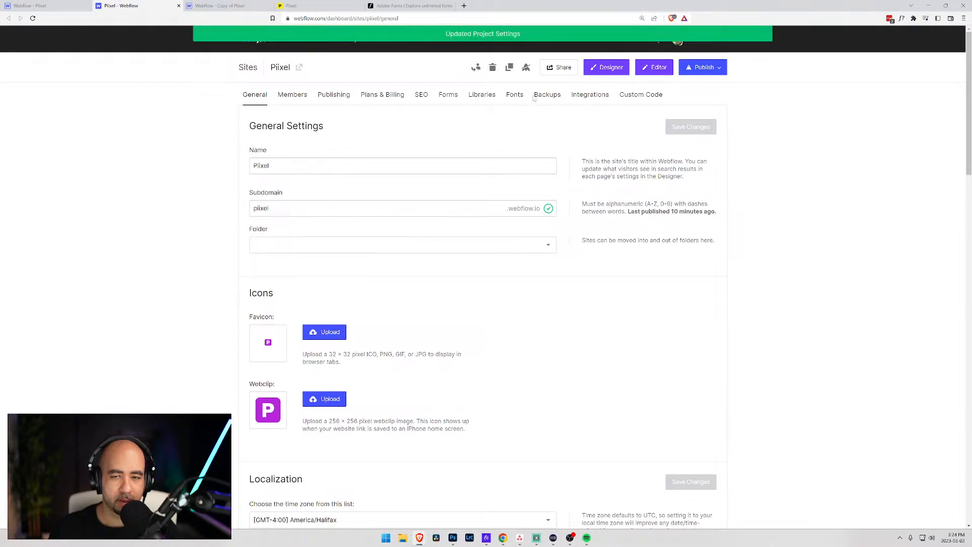
left_click(708, 69)
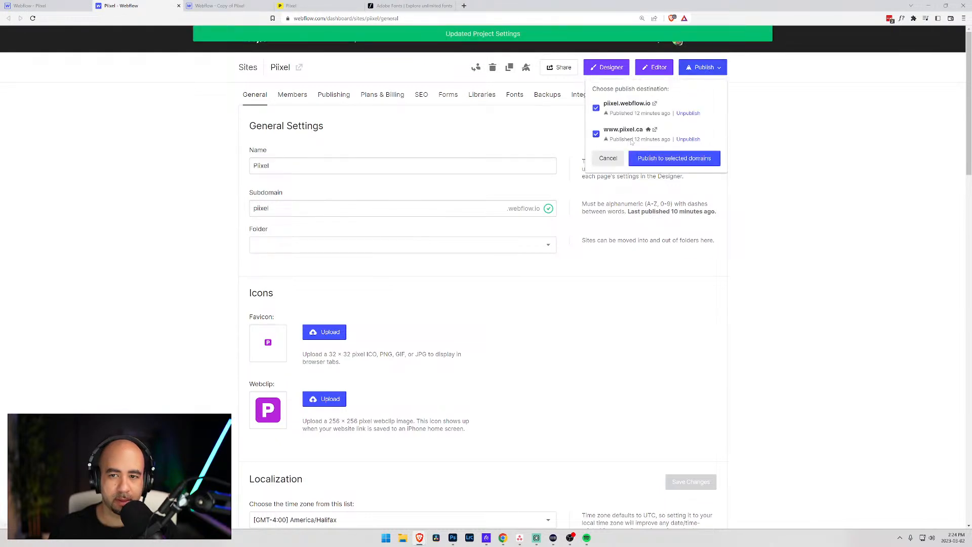
- Publish Piixel to both domains, reload the live site, close DevTools, and bring Asana forward
left_click(641, 163)
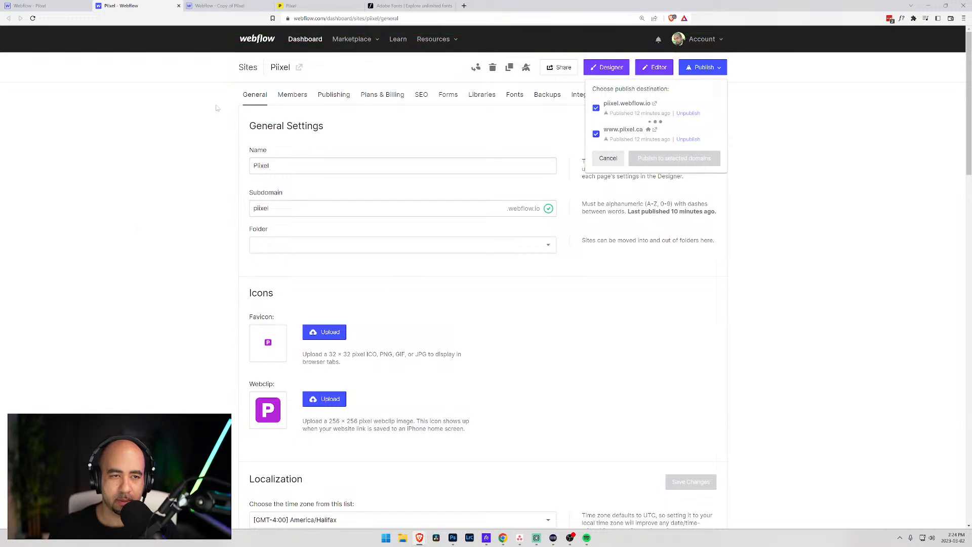
left_click(299, 5)
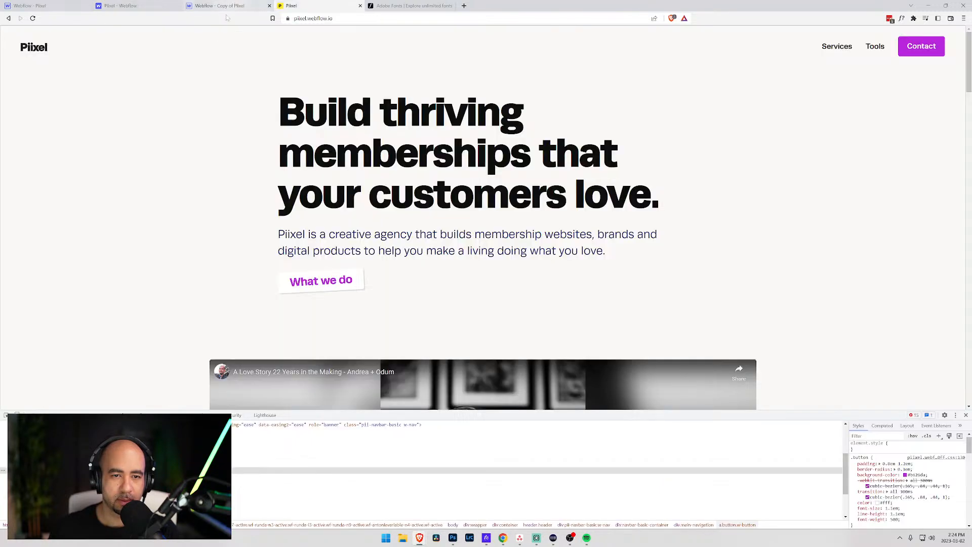
left_click(134, 5)
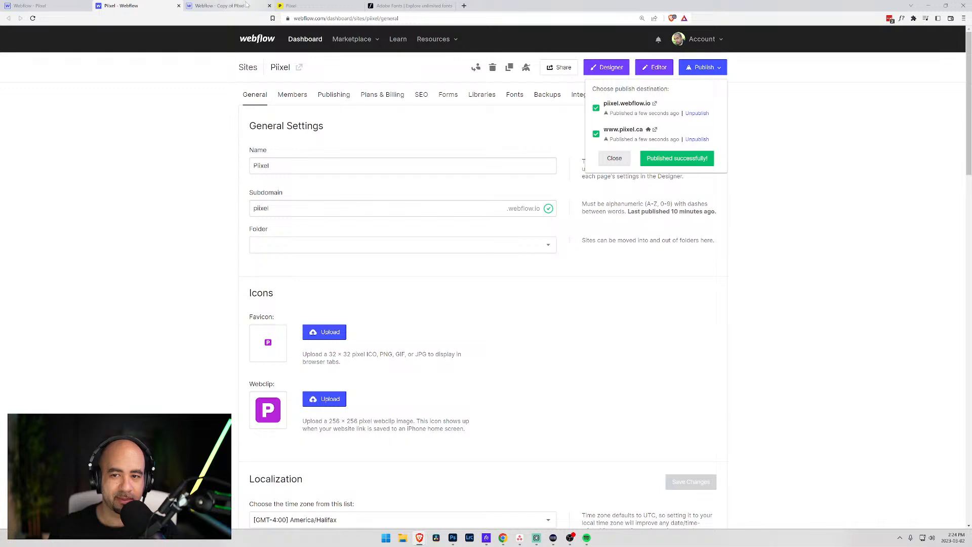
left_click(286, 6)
key("ctrl+r")
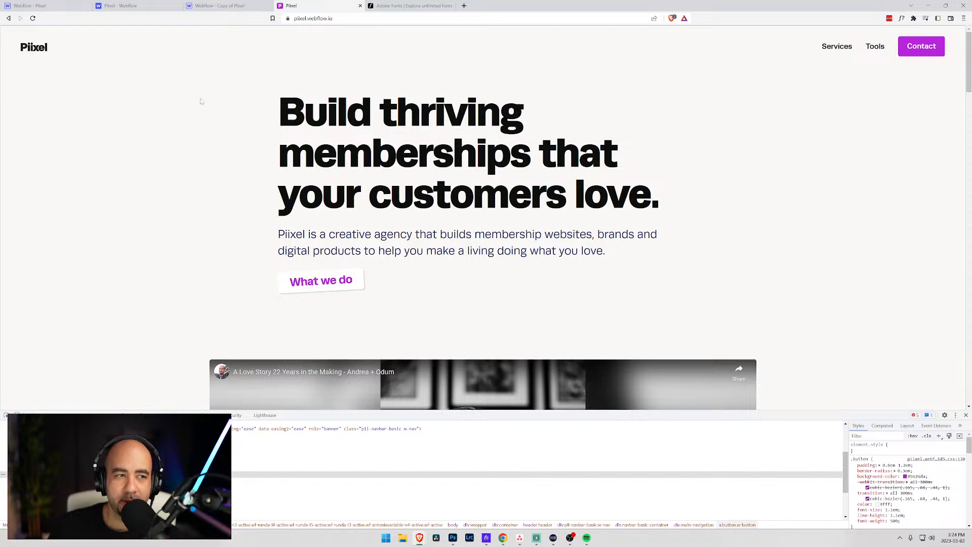
left_click(121, 7)
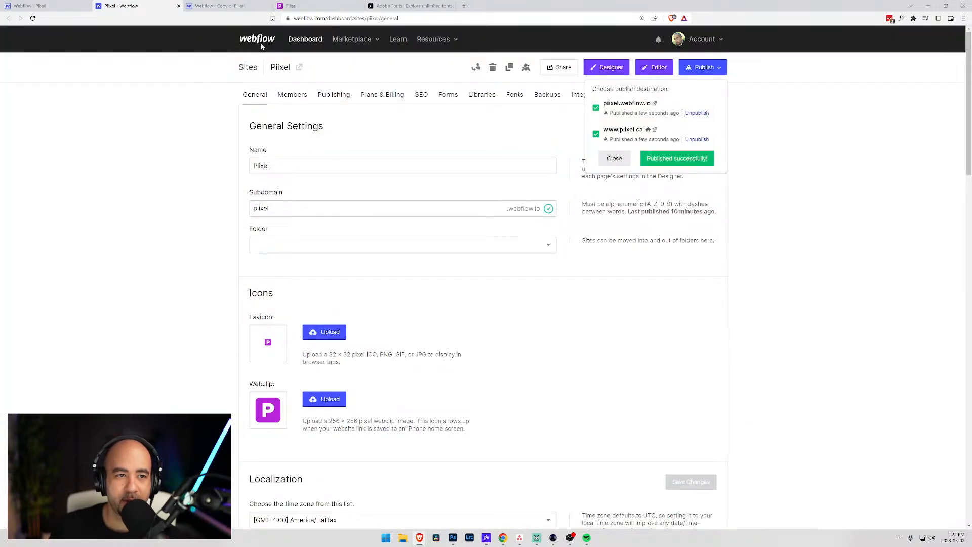
left_click(302, 6)
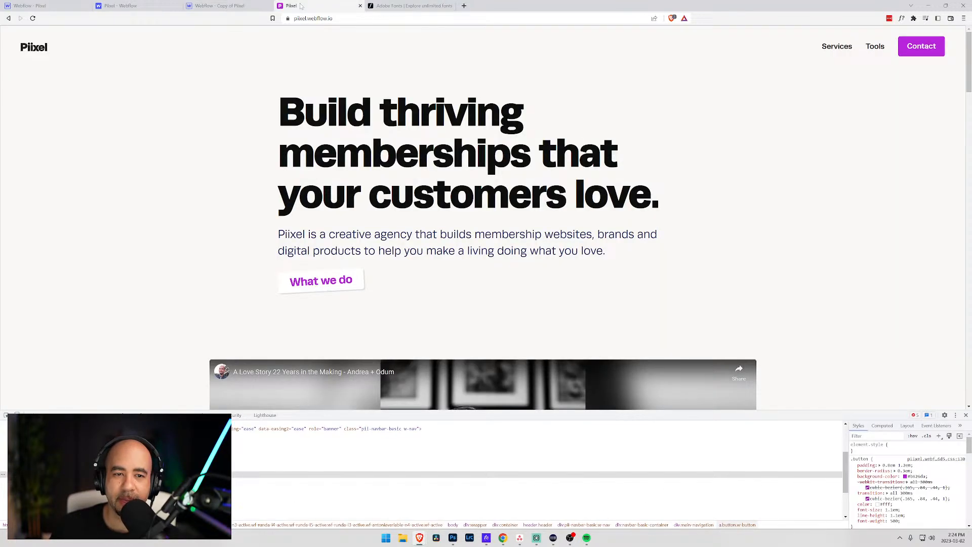
left_click(965, 416)
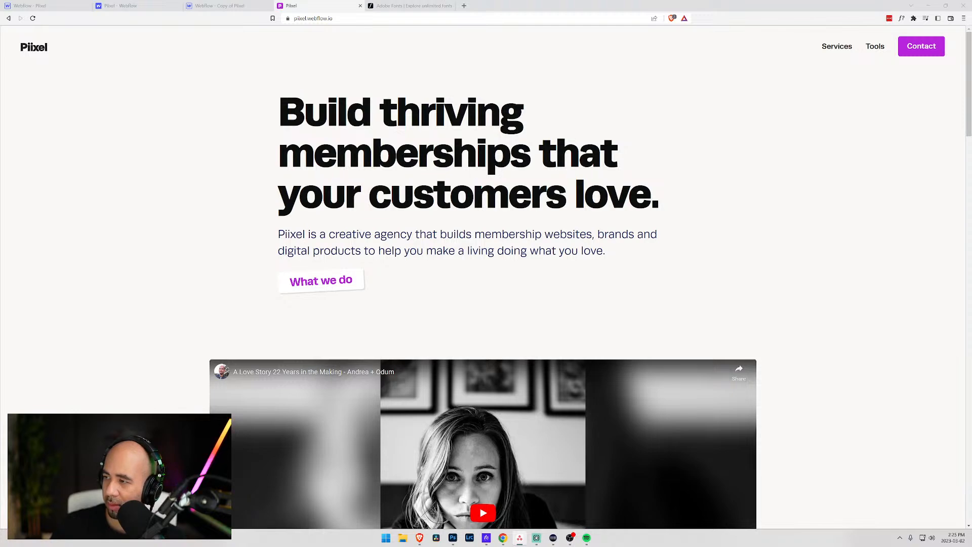
left_click_drag(971, 126, 619, 72)
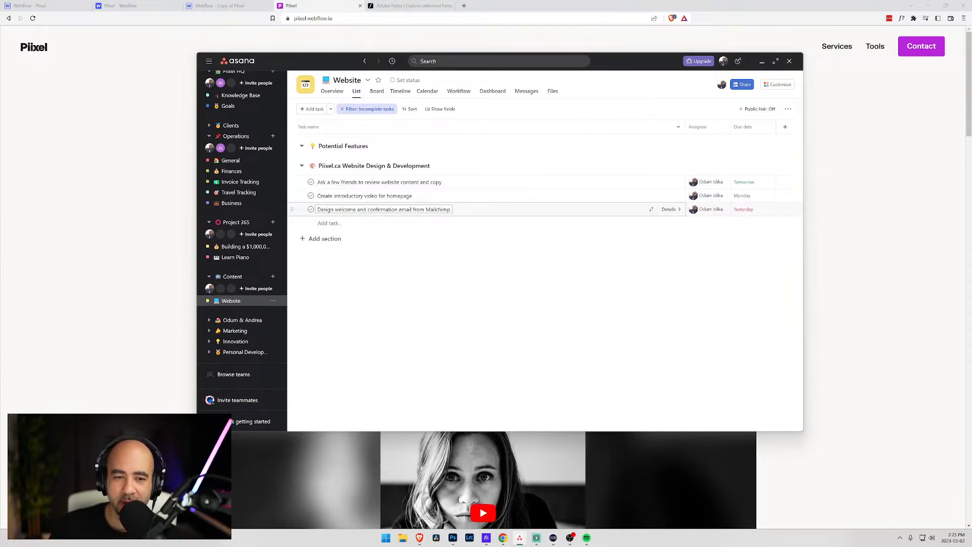
- Rename the third task to 'Design introductory user journey for when a new user joins the newsletter'
left_click(448, 209)
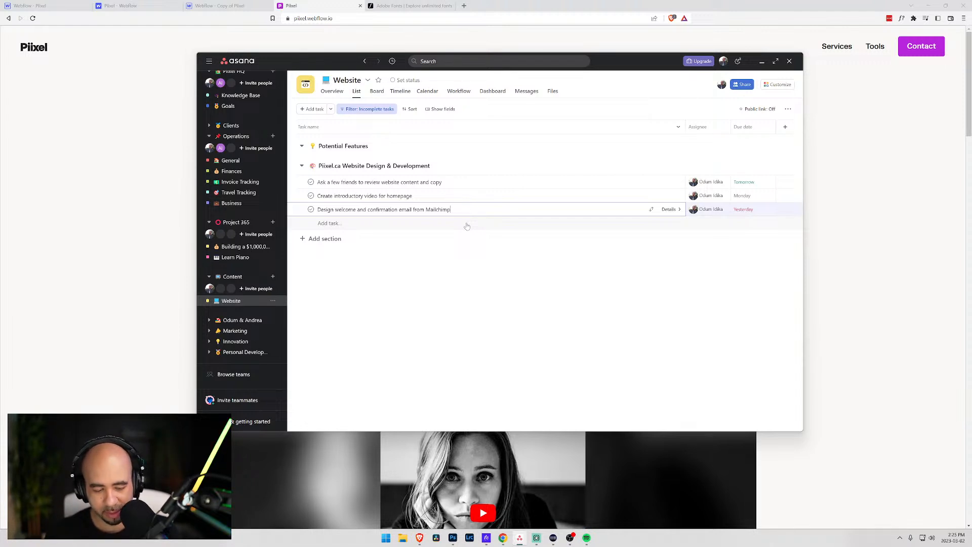
key("ctrl+a")
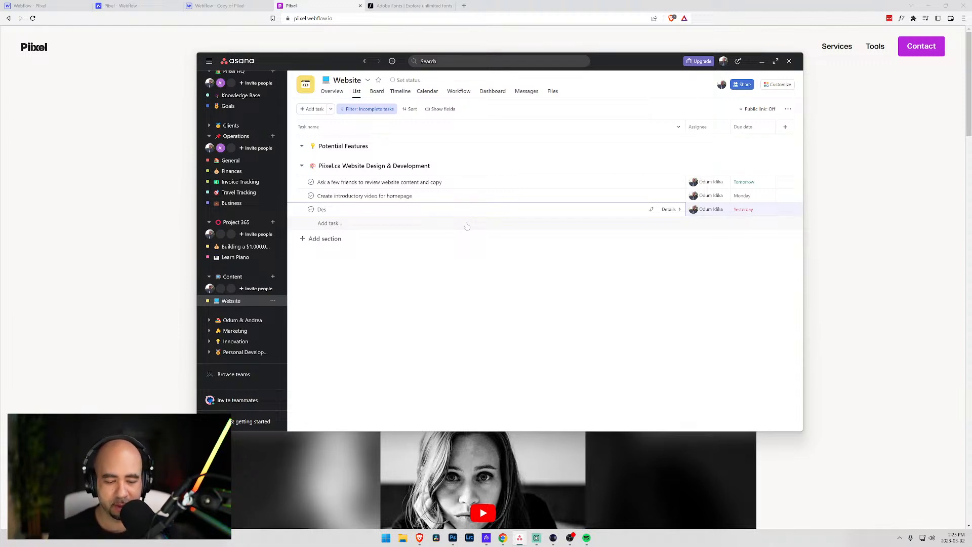
type("ign")
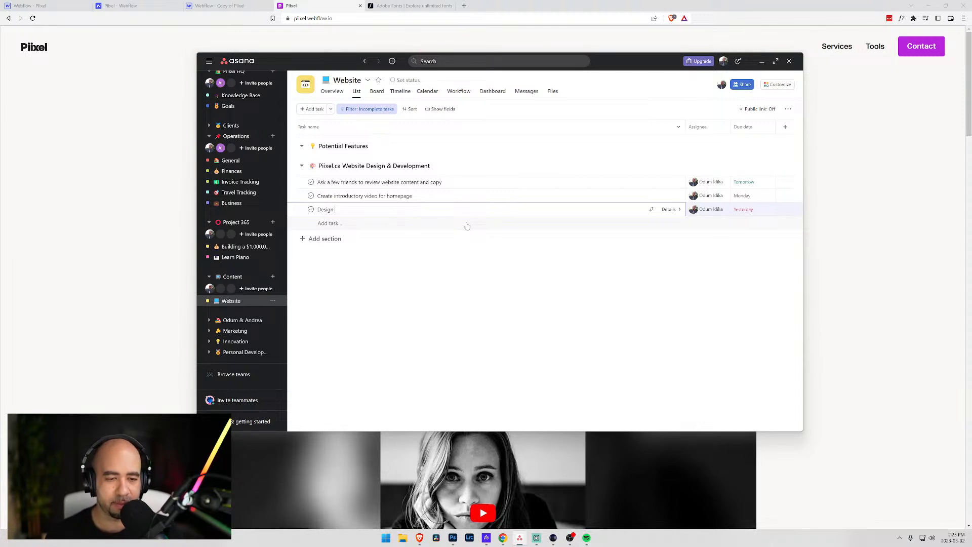
type(" user")
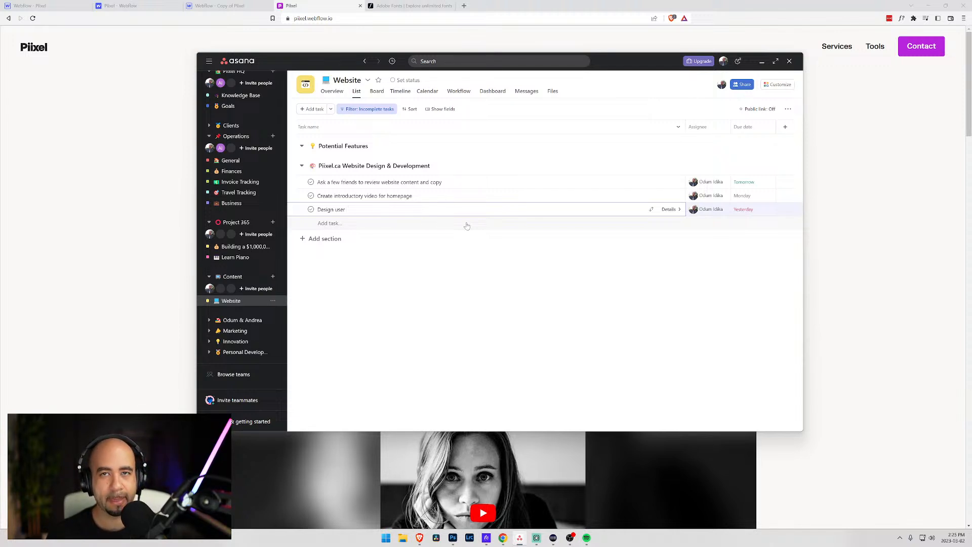
key("ctrl+shift+Left")
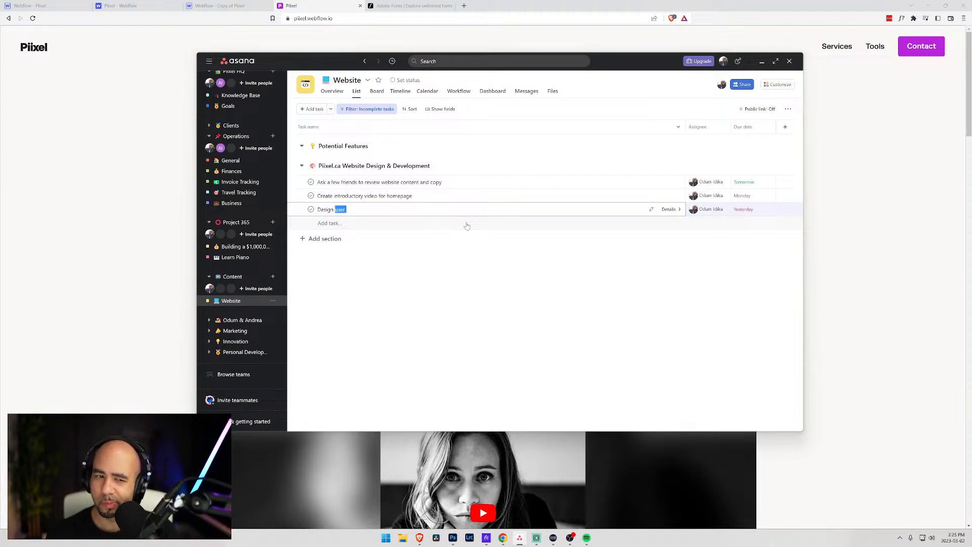
type("introductory user")
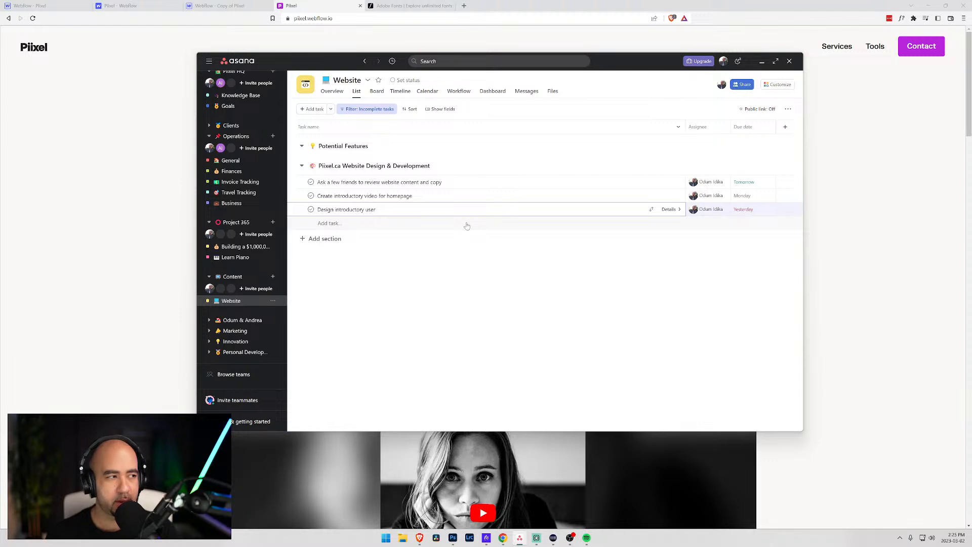
type("journey")
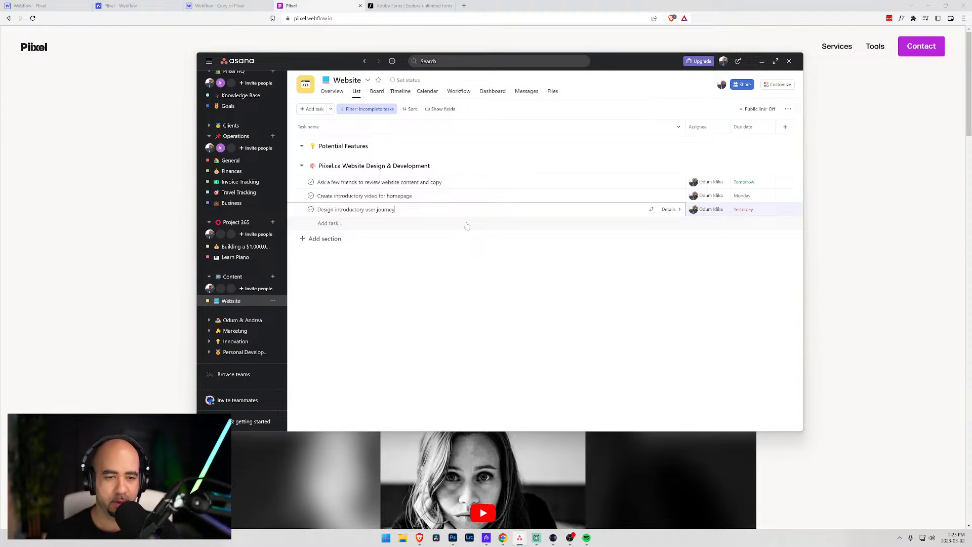
type(" for ")
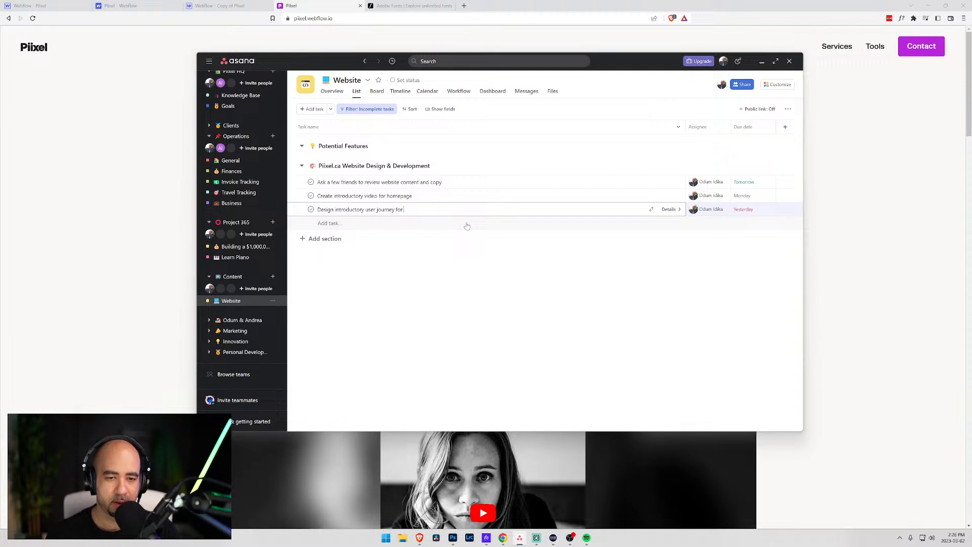
type("when a new user ")
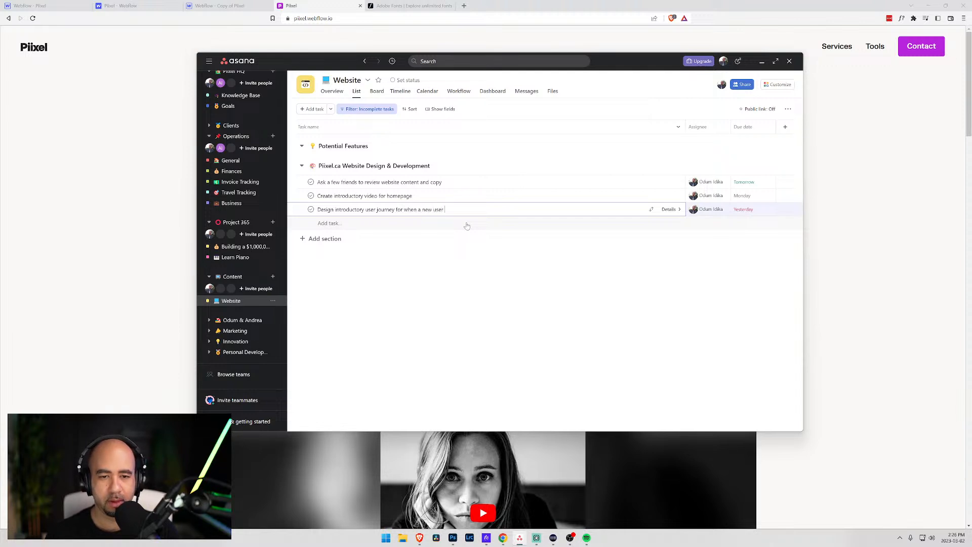
type("joins the ")
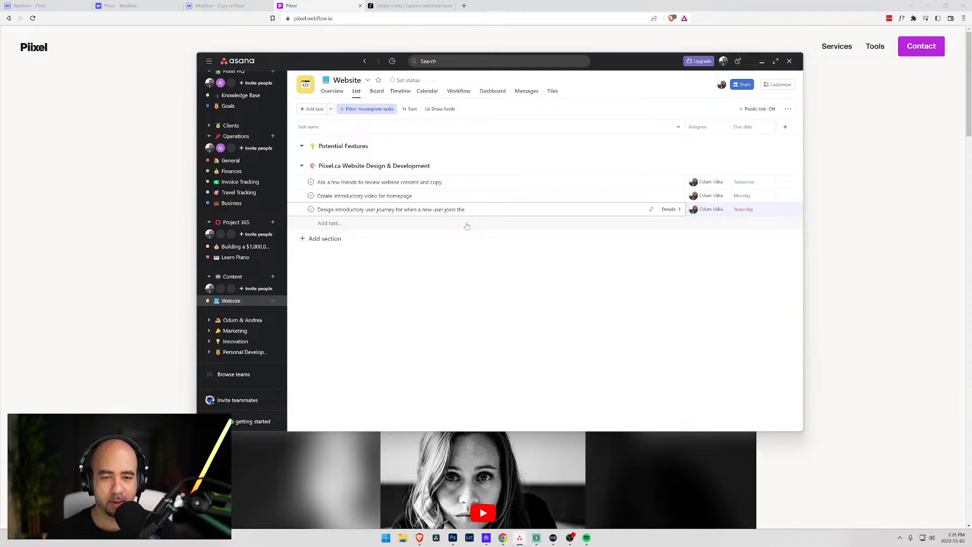
type("newws")
key("BackSpace")
type("sletter")
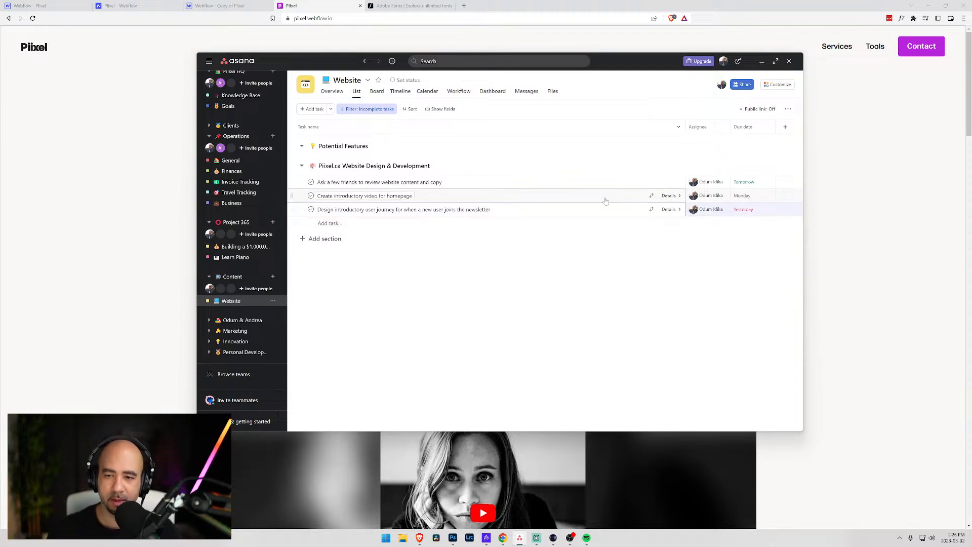
- Set the task's due date to March 10 and open its details
left_click(744, 209)
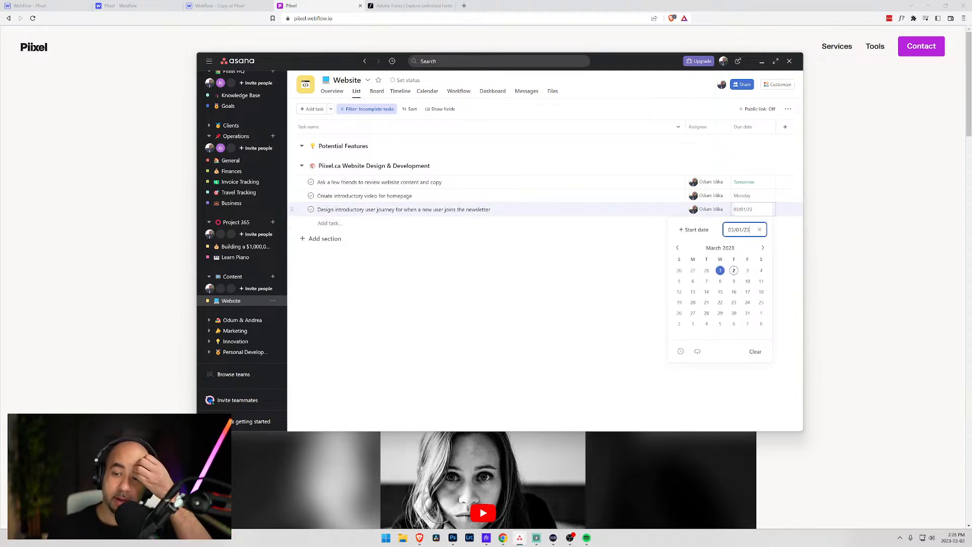
left_click(748, 282)
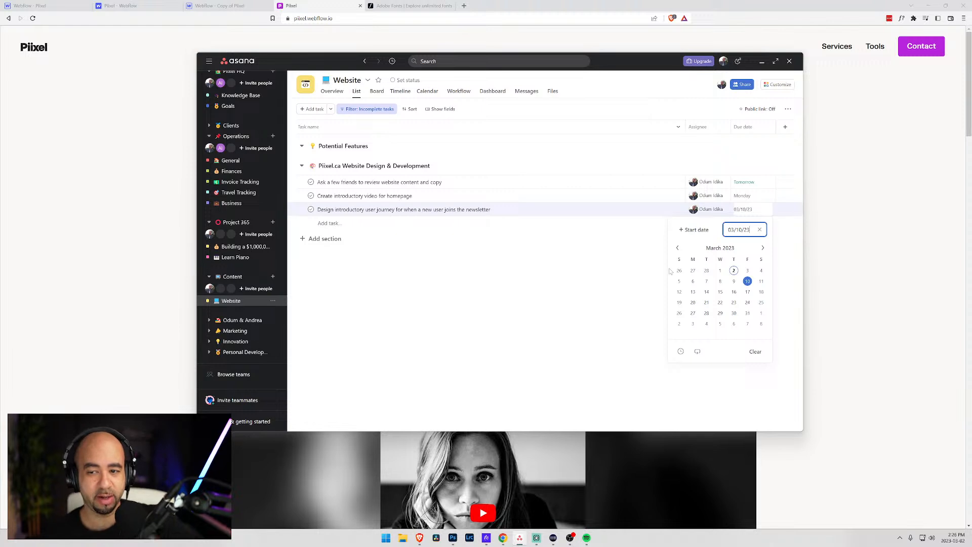
left_click(466, 210)
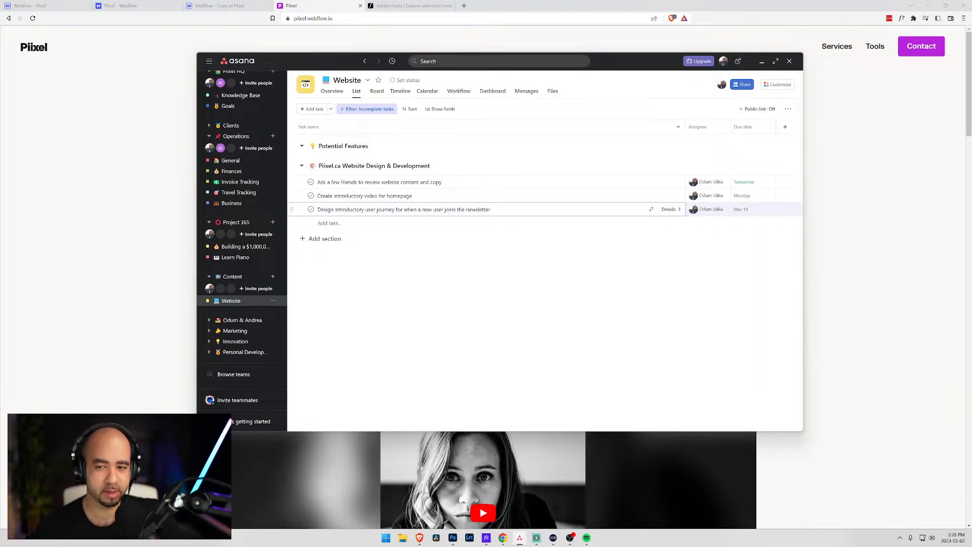
left_click(669, 209)
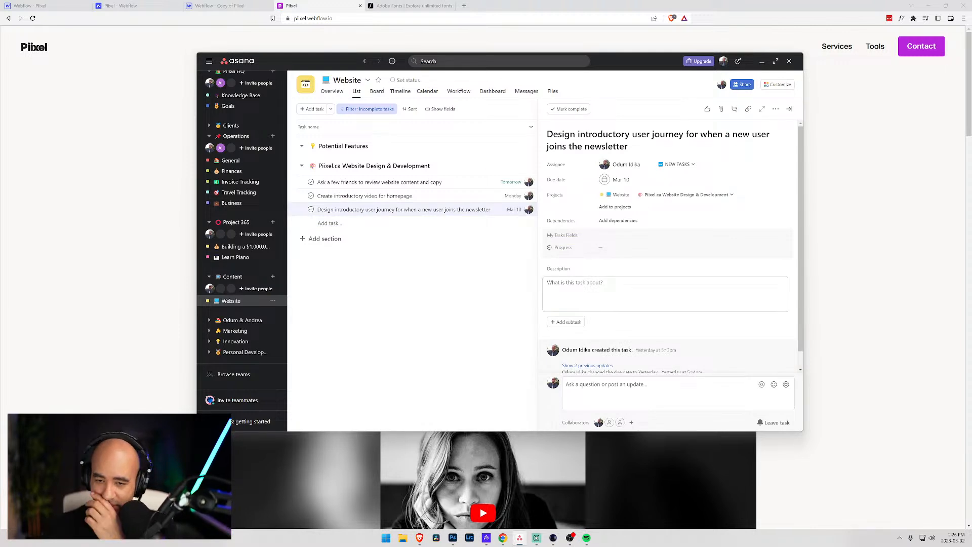
- Start the description with 'Journey:' and '1. Initial welcome email'
left_click(633, 291)
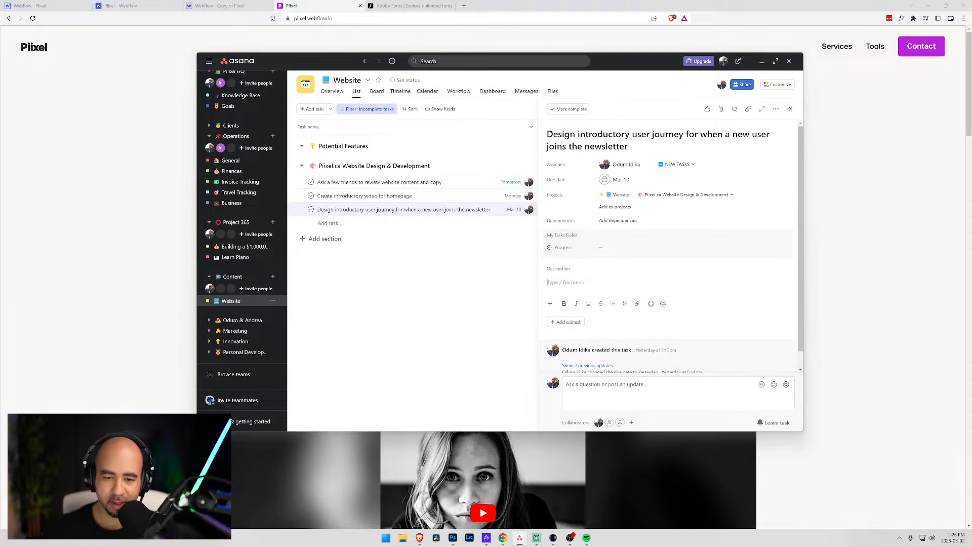
type("Jo")
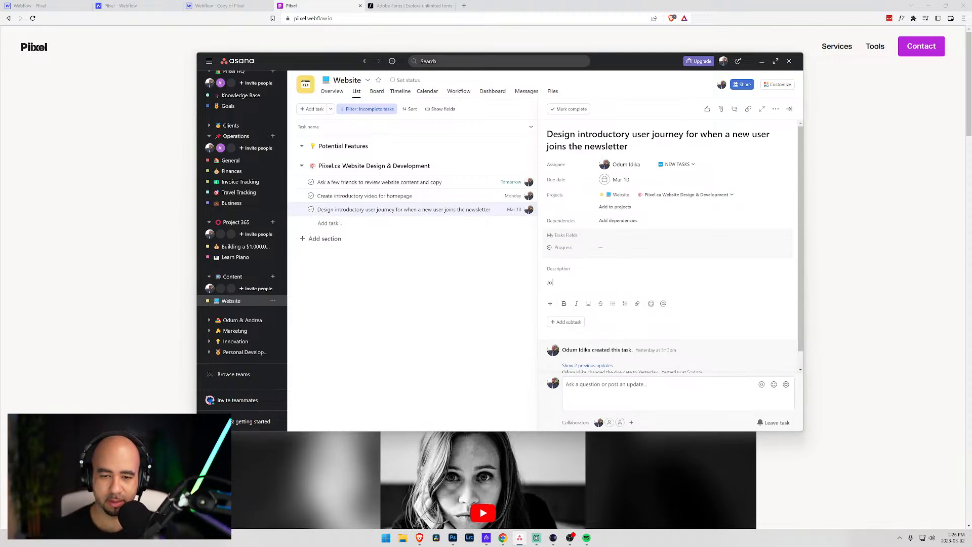
type("urney:")
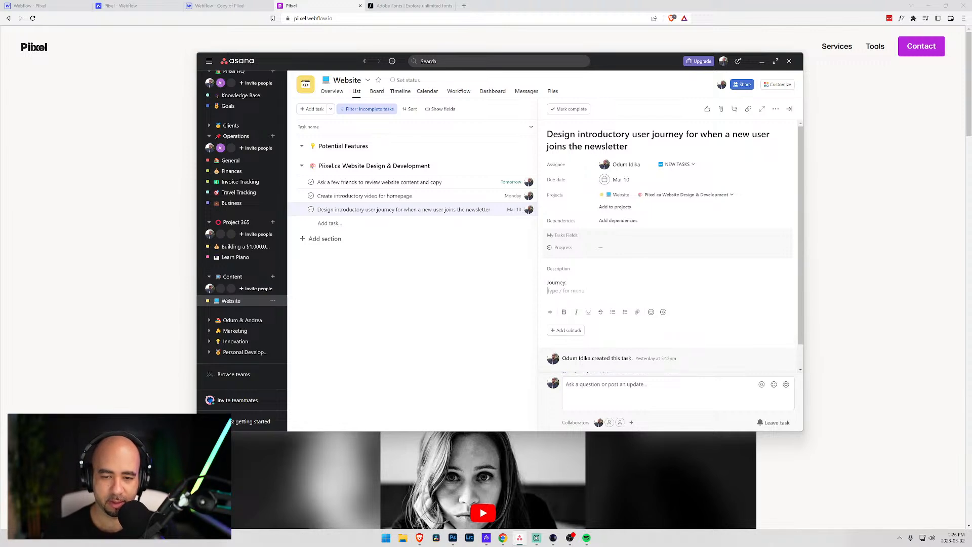
key("Return")
type("1. ")
type("In")
type("itial wel")
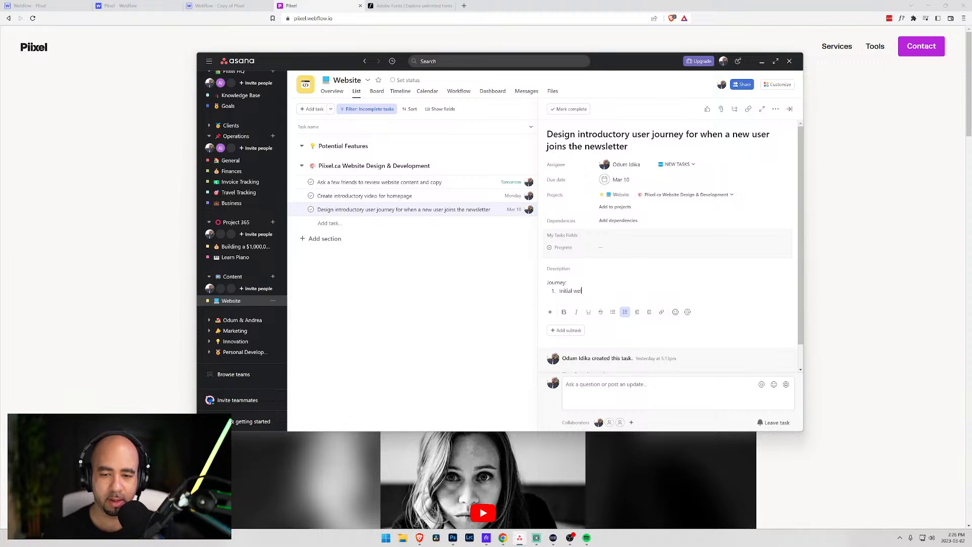
type("come email")
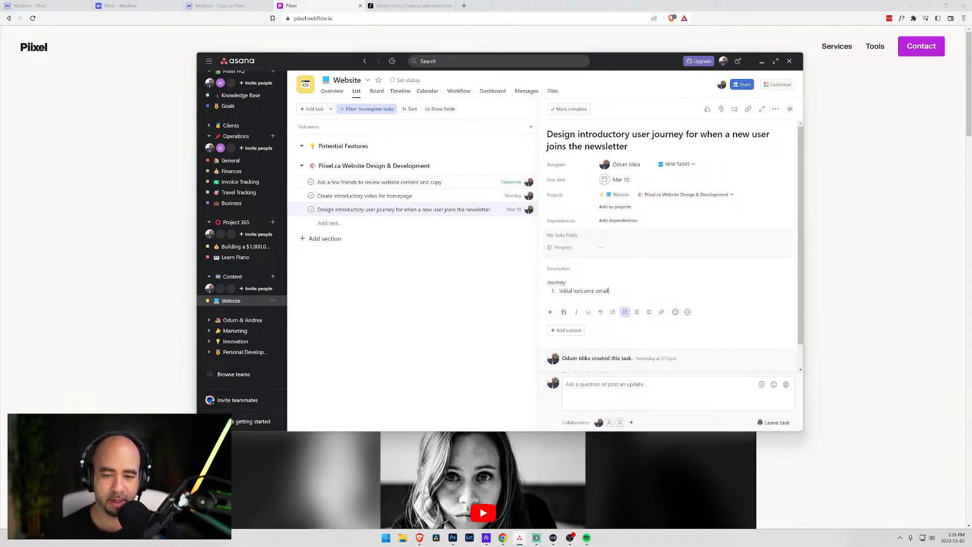
- Add nested sub-items 'Thank you for joining' and a why-did-you-join feedback request
key("Return")
key("Tab")
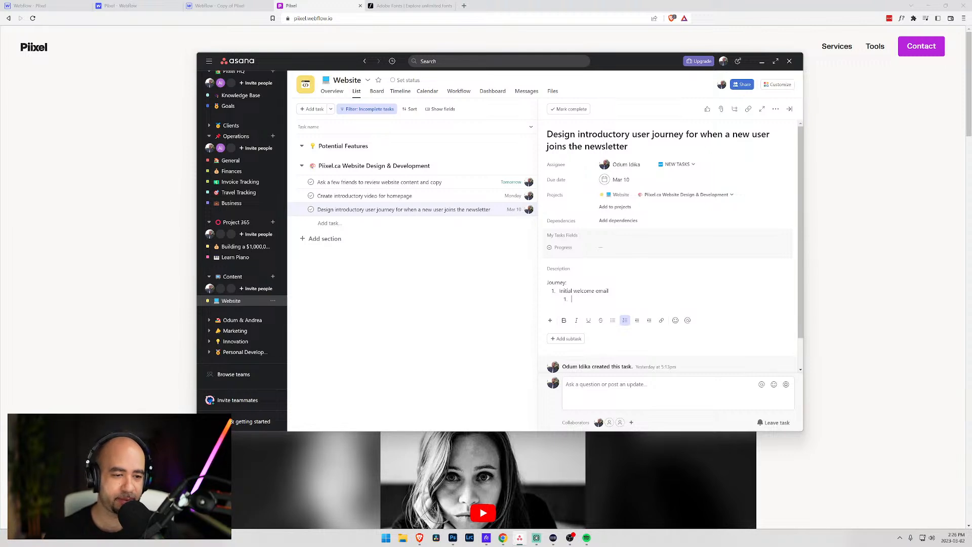
type("Thank you for joining")
key("Return")
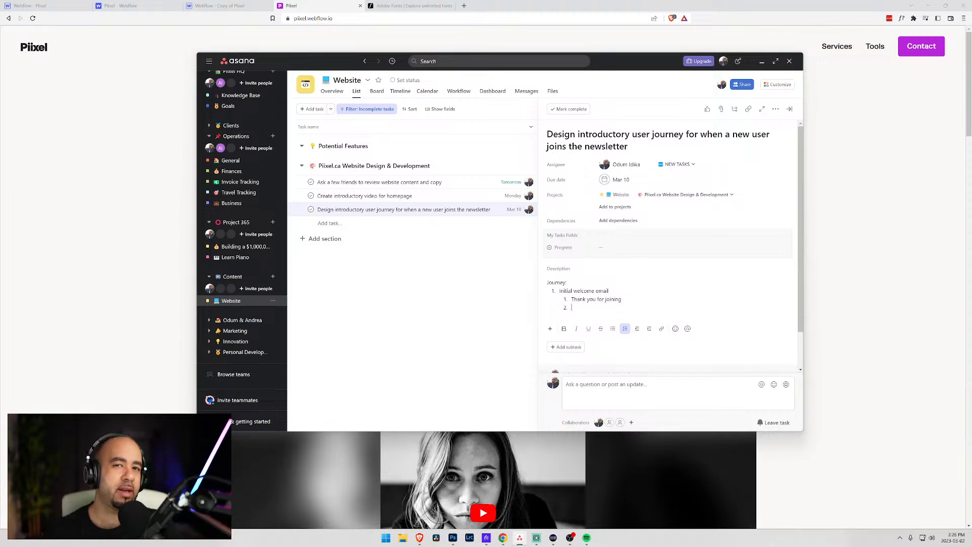
type("WHy")
key("BackSpace")
key("BackSpace")
type("hy")
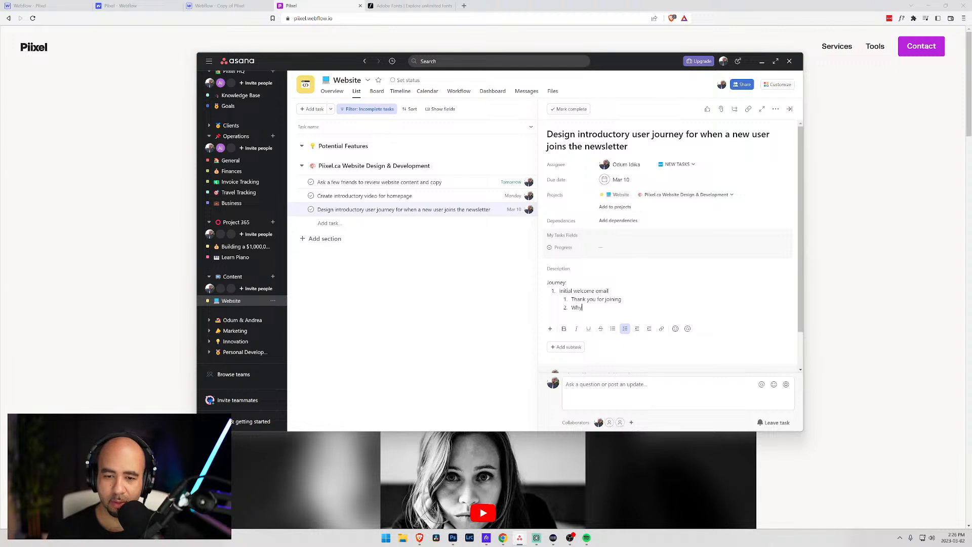
type(" did you jo")
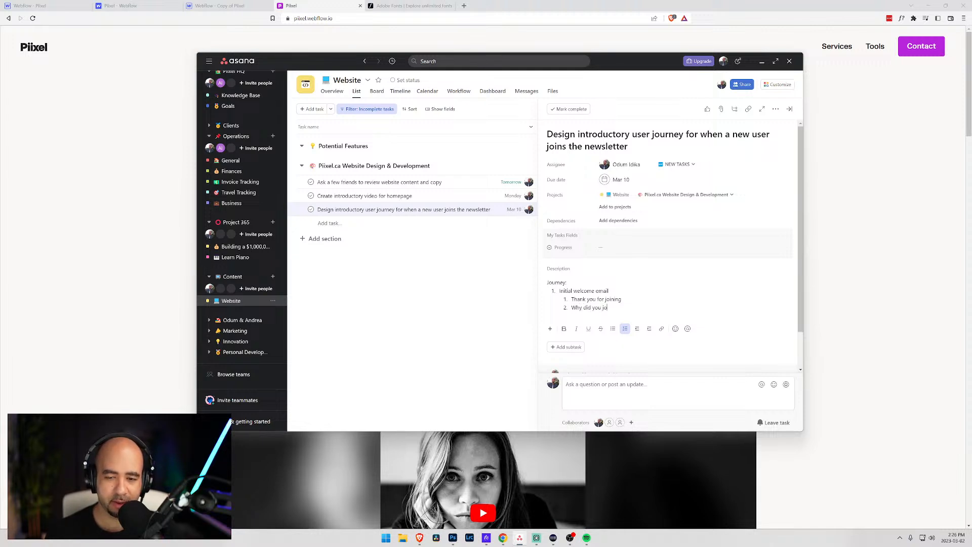
type("in, ask them t")
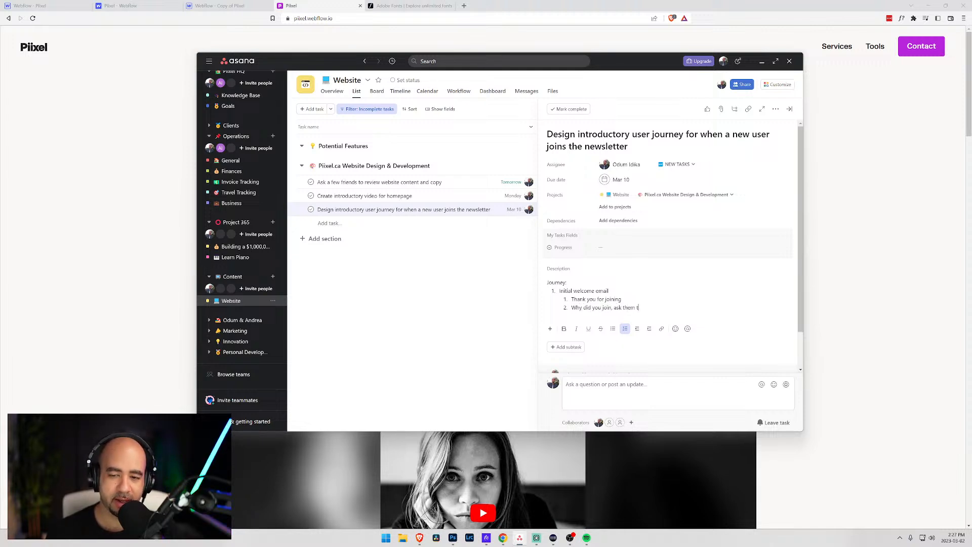
type("o give feedback on what they are looking to learn")
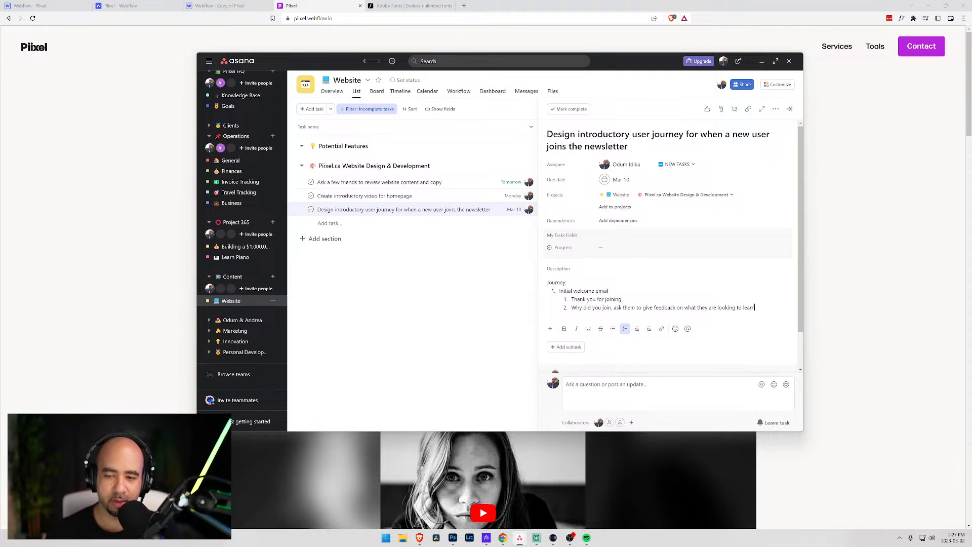
type(" from")
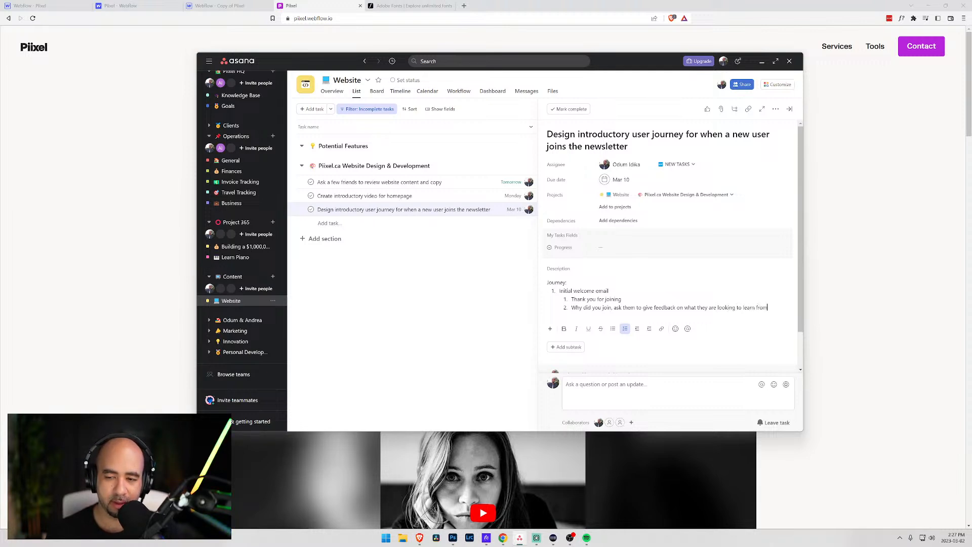
type(" this newsle")
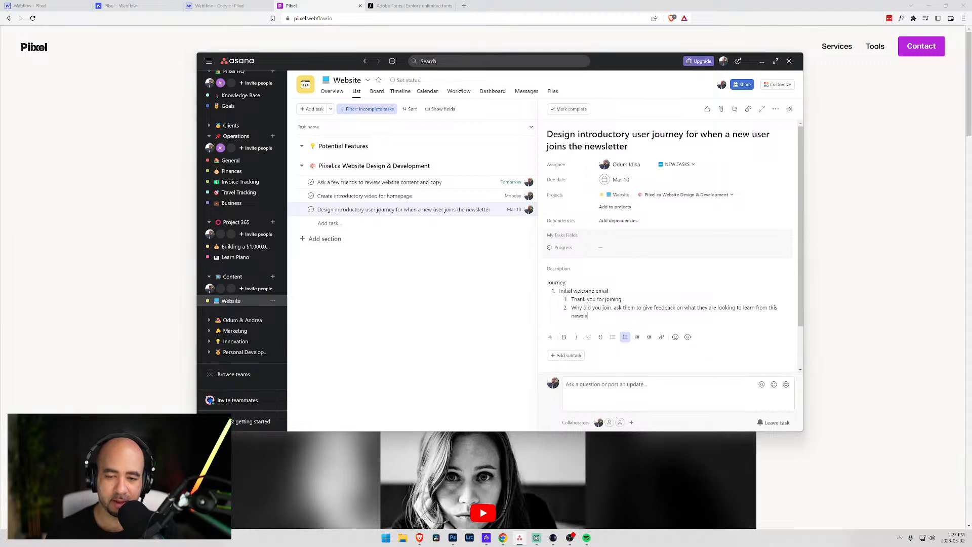
type("terr")
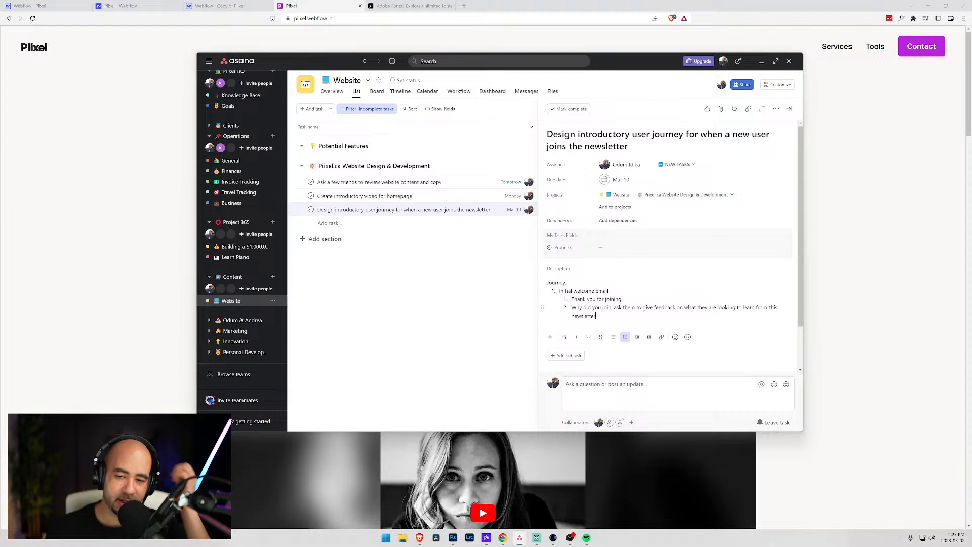
key("Return")
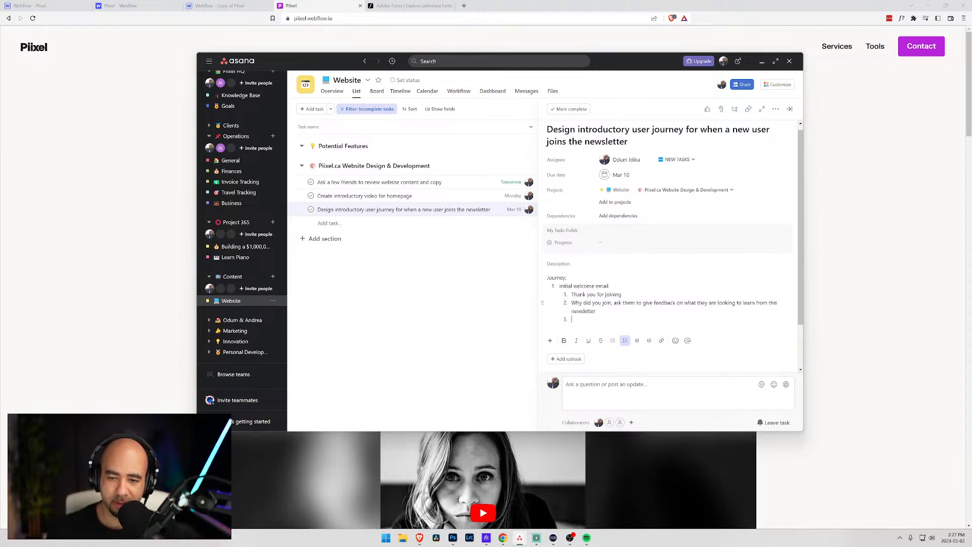
- Extend the feedback sub-item with '- basically I want to know how I can best serve my audience'
left_click(596, 310)
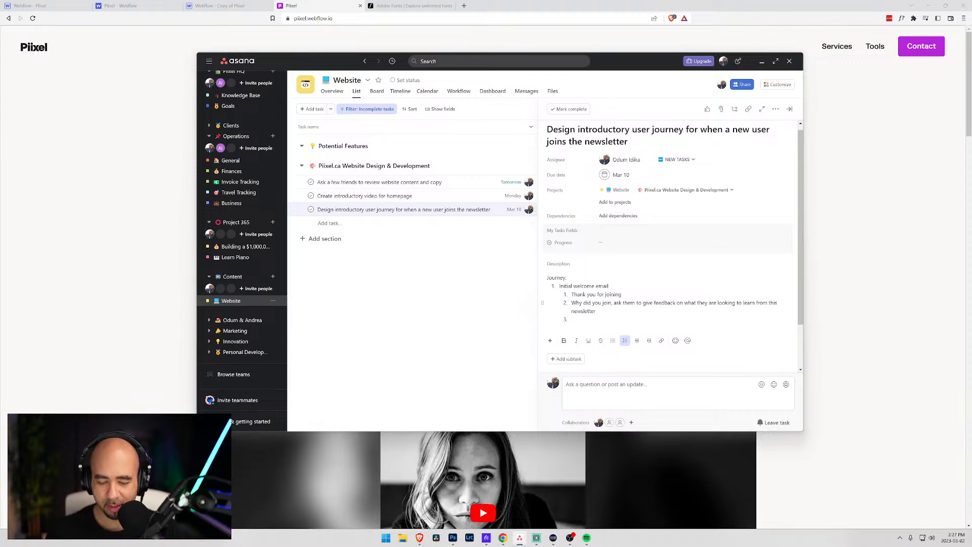
type("- basically")
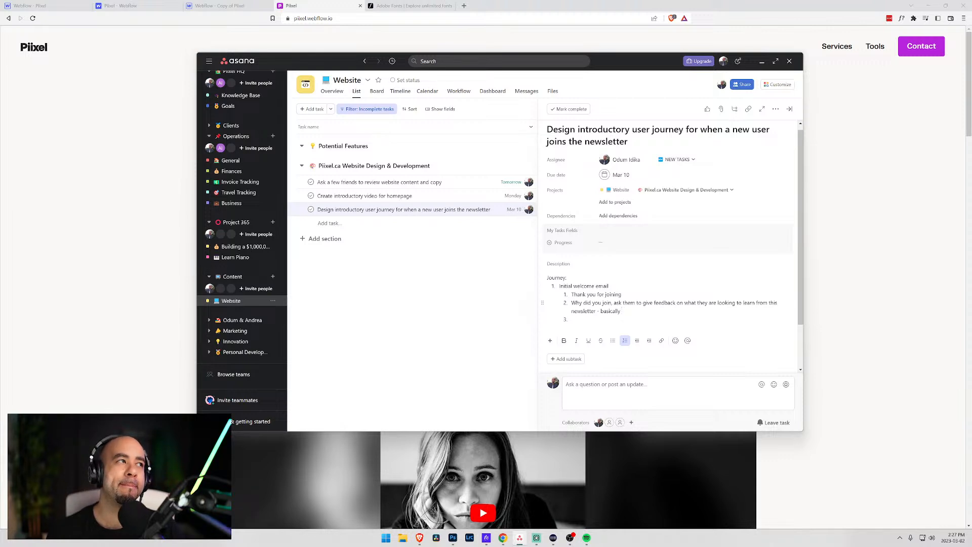
type(" I want to know ho")
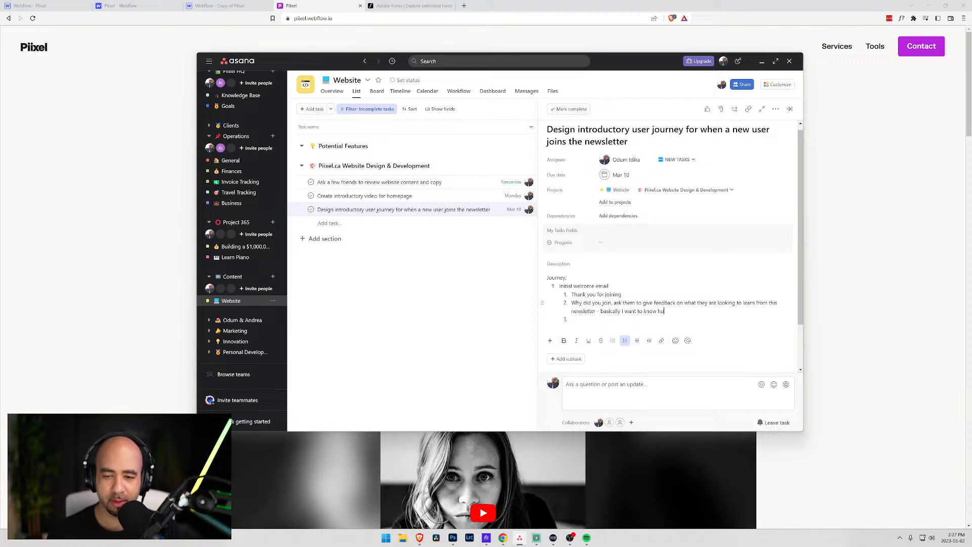
type("w a I can b")
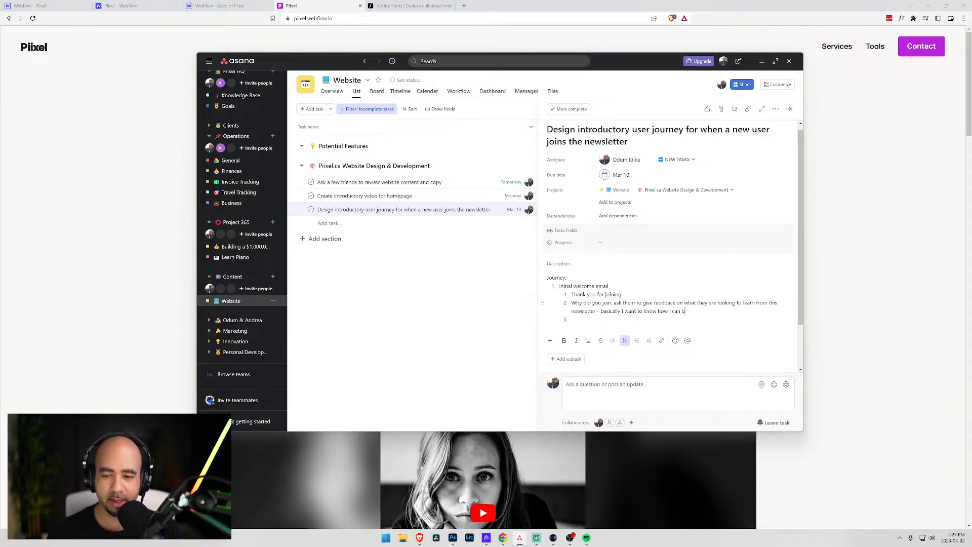
type("est serve")
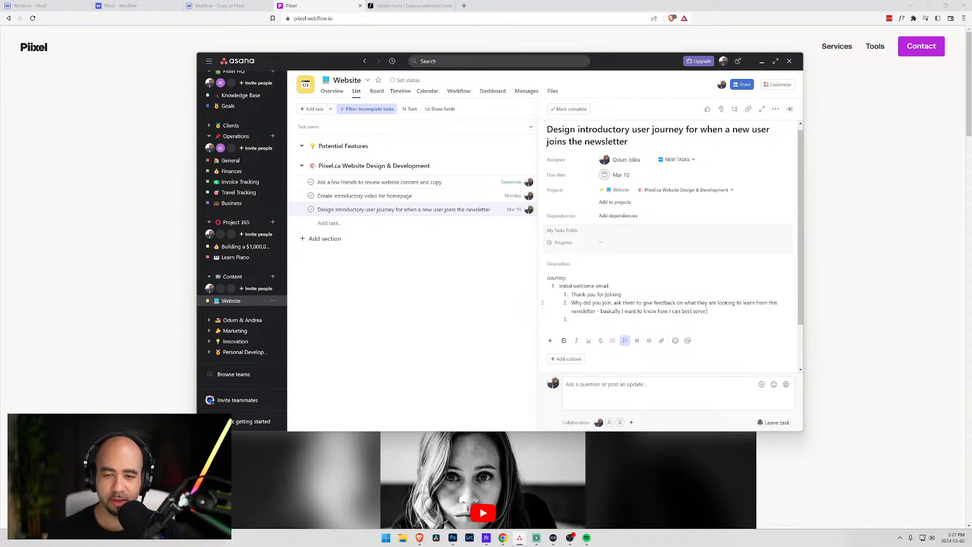
type(" my audience")
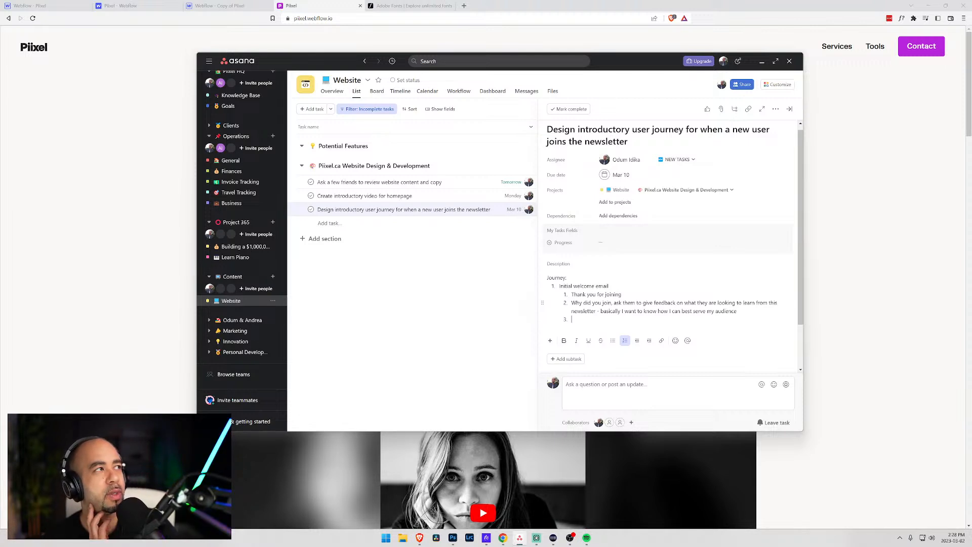
- Write sub-item 3 'Offer / PDF with high level overview of what it takes to setup a membership website/community' with an avenues-and-tools note
type("ffer ")
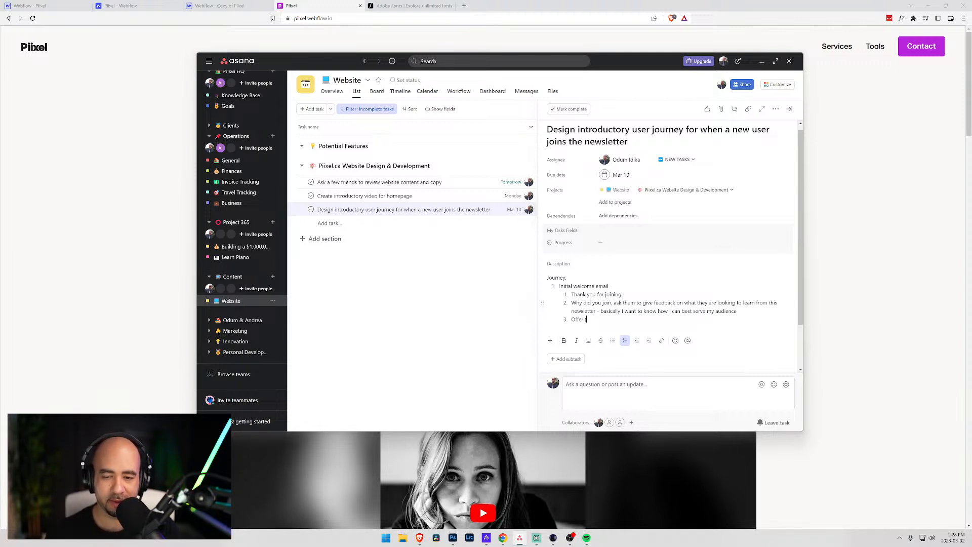
type("/")
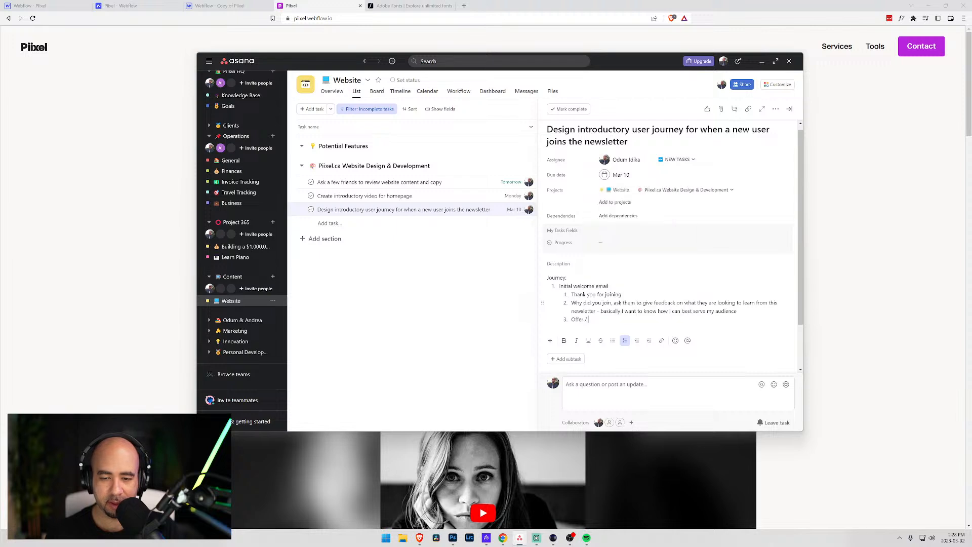
type(" PDF")
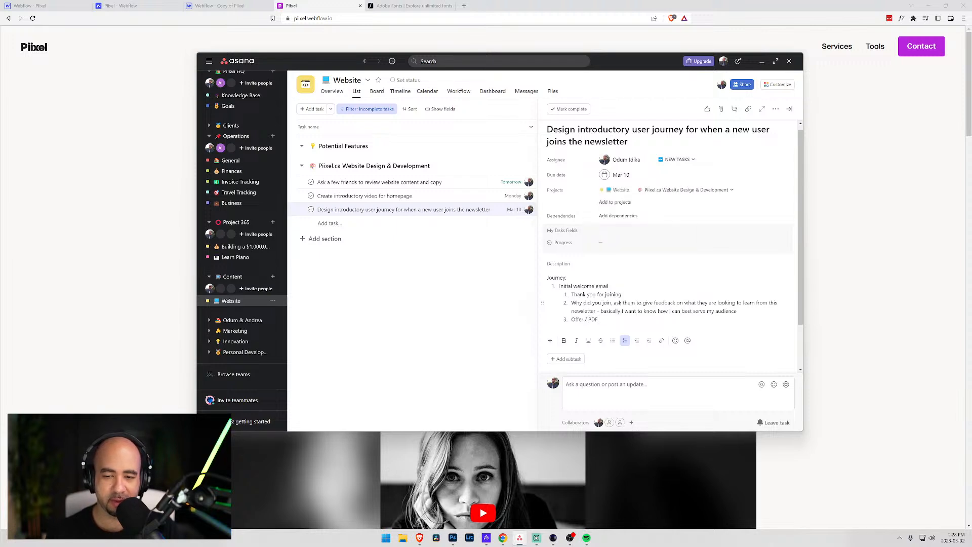
type(" with in")
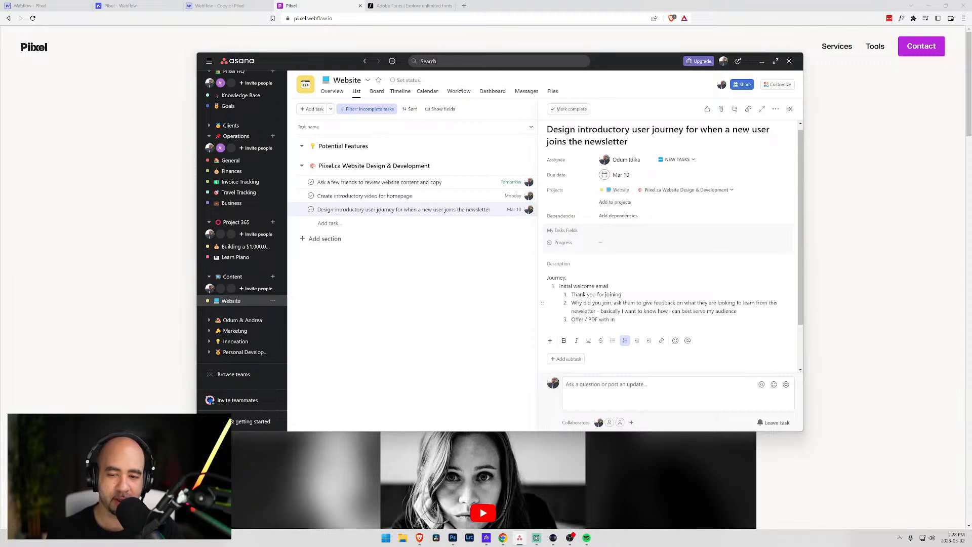
type("itial")
key("BackSpace")
key("BackSpace")
key("BackSpace")
key("BackSpace")
key("BackSpace")
key("BackSpace")
key("BackSpace")
type("high leve")
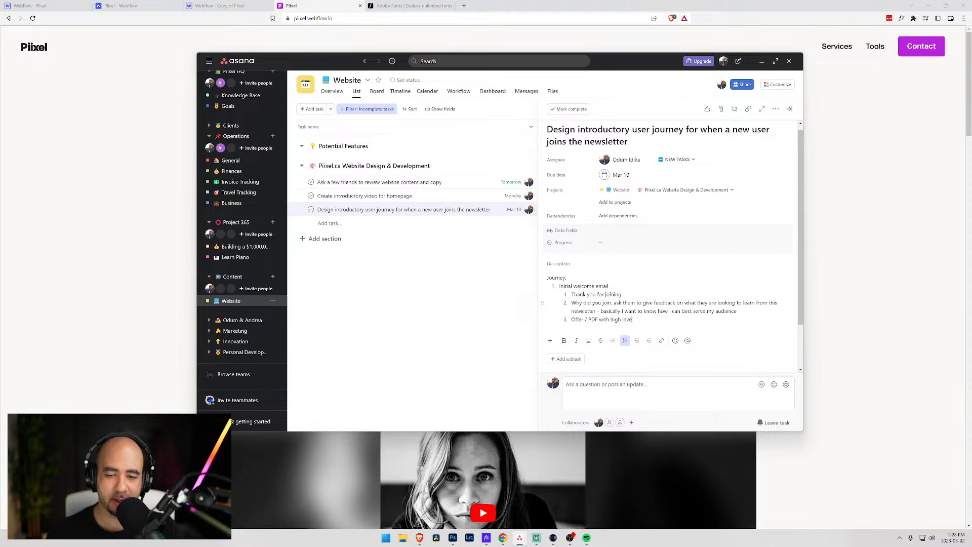
type("l overview of w")
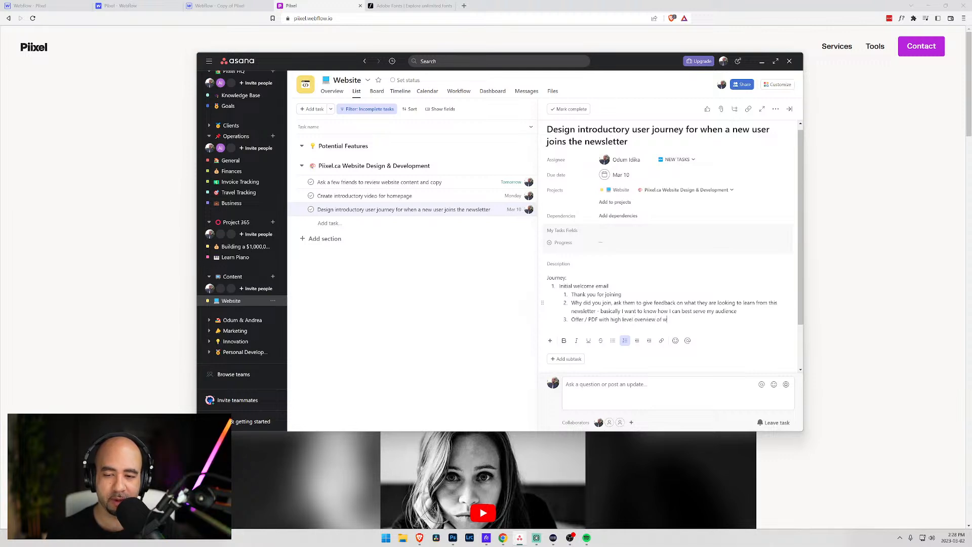
type("hat it takes to setup a membership")
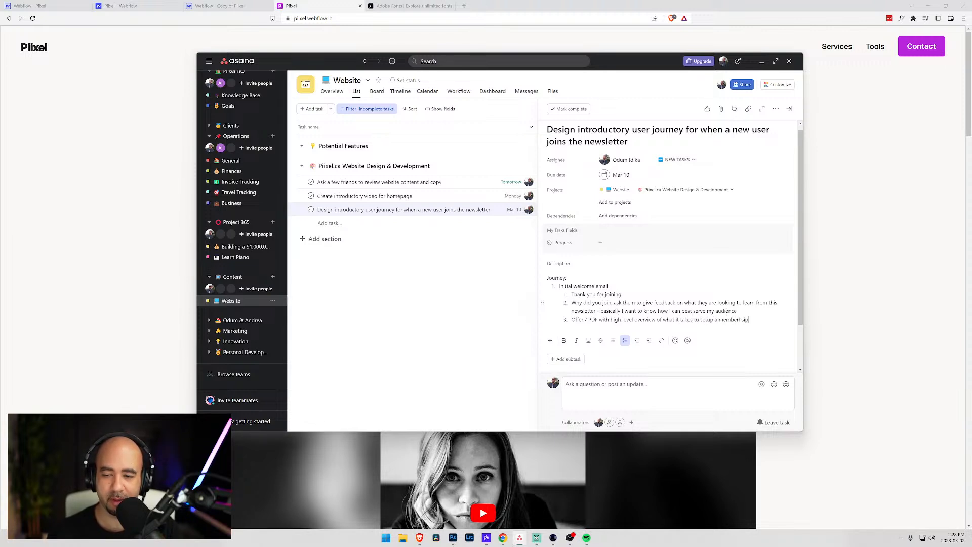
key("BackSpace")
key("BackSpace")
key("BackSpace")
key("BackSpace")
key("BackSpace")
type("ship")
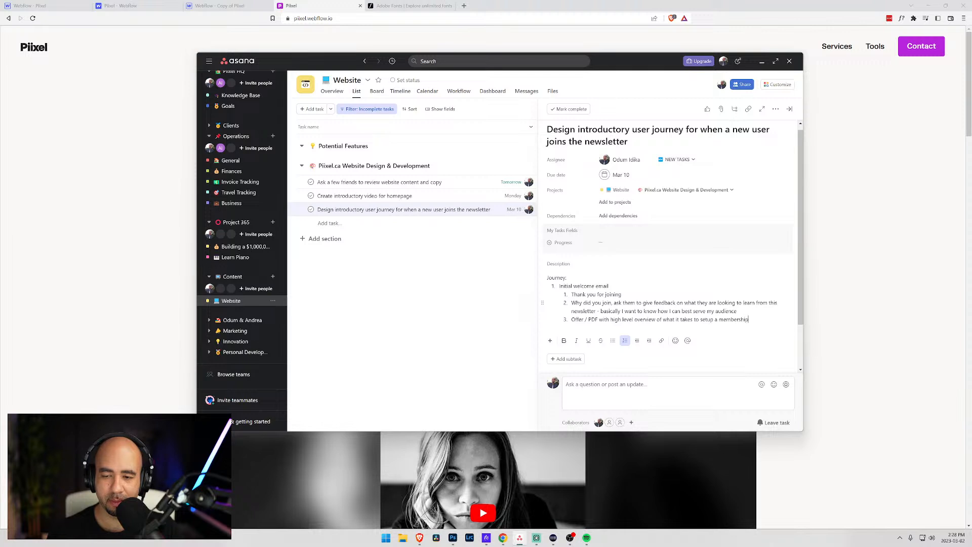
type(" website/")
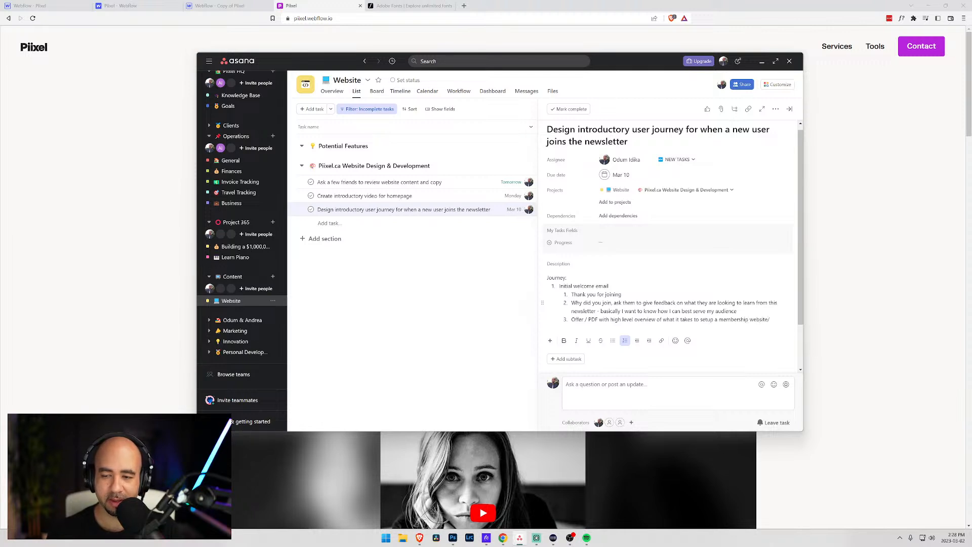
type("community")
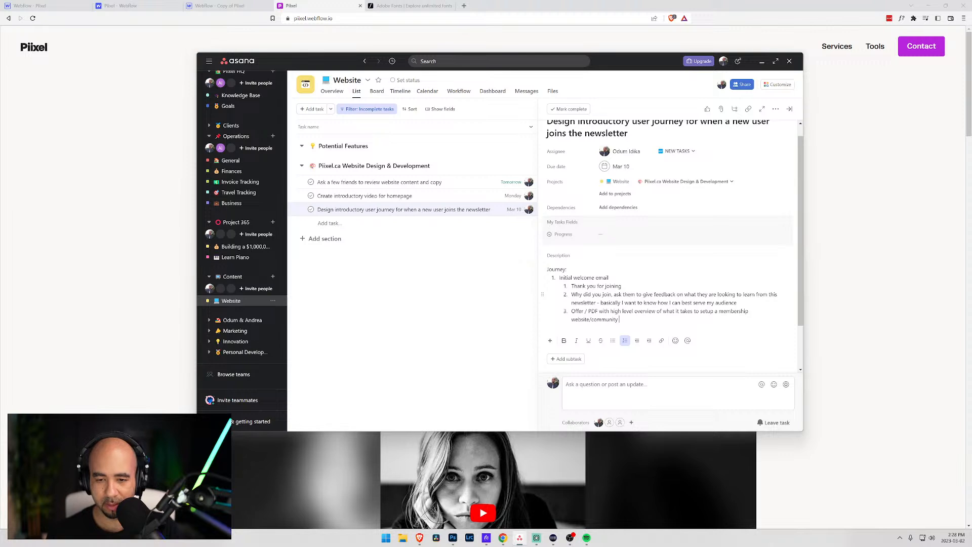
type("(c")
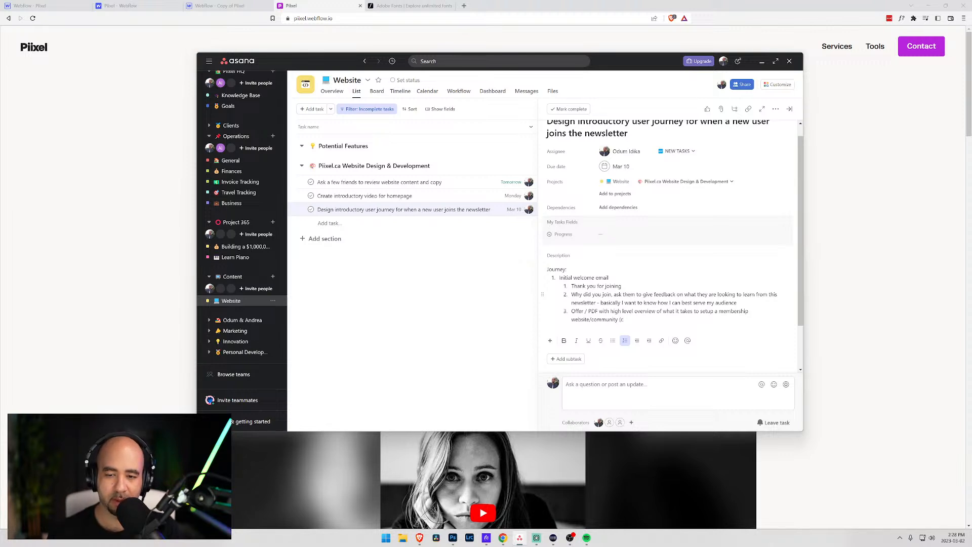
type("iolook at")
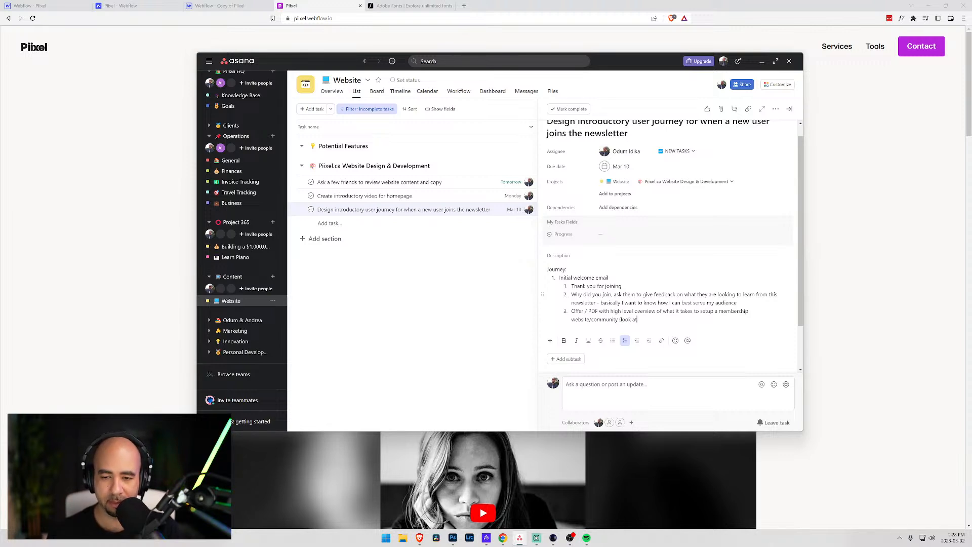
type(" the potent")
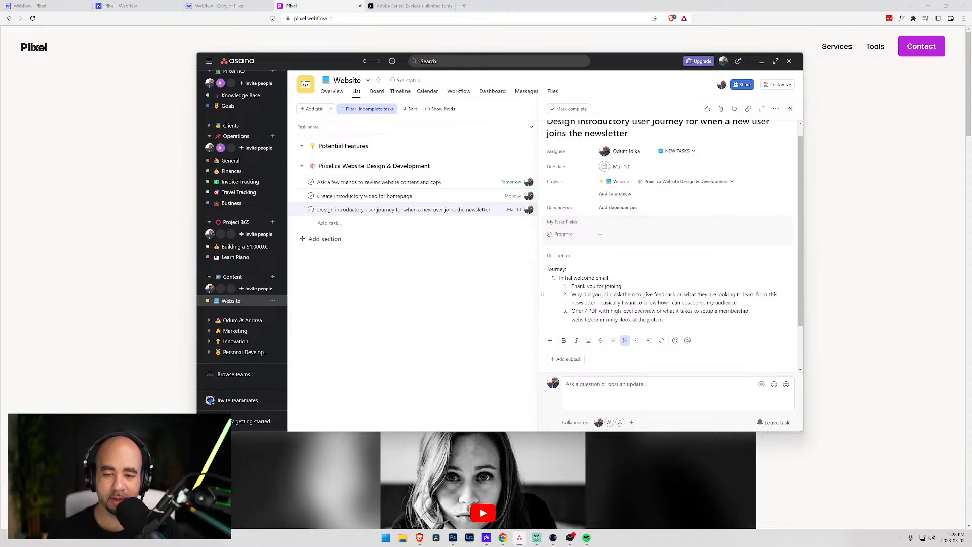
type("ial avenues)")
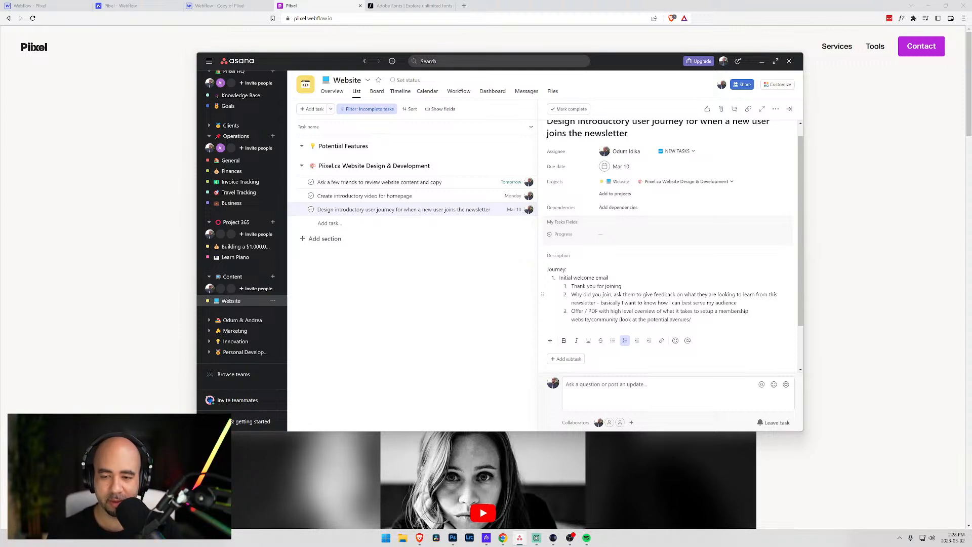
key("BackSpace")
type("and tools")
type("n g")
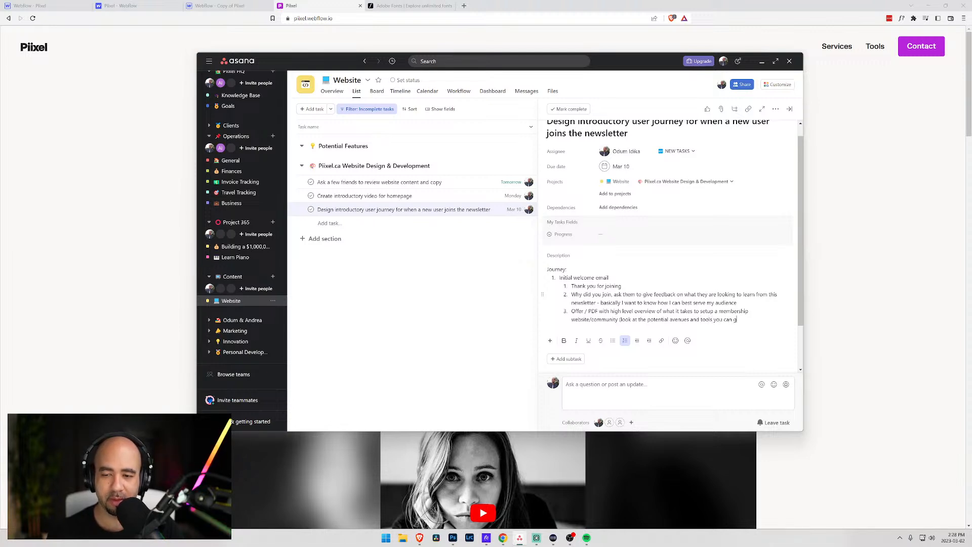
type("o with")
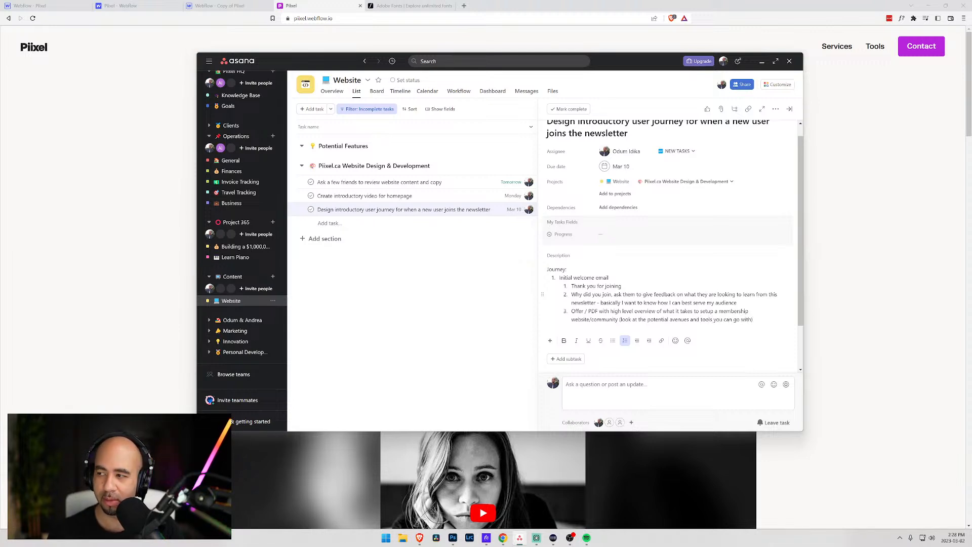
key("Return")
key("Return")
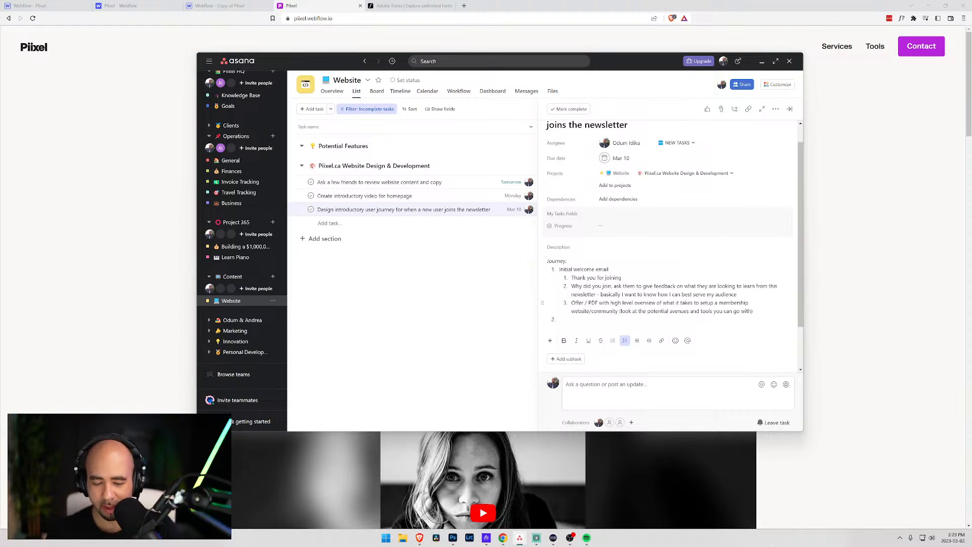
- Append '(could be a choice of 3 different categories - website / content / marketing)' to the feedback sub-item
type("(could be a c")
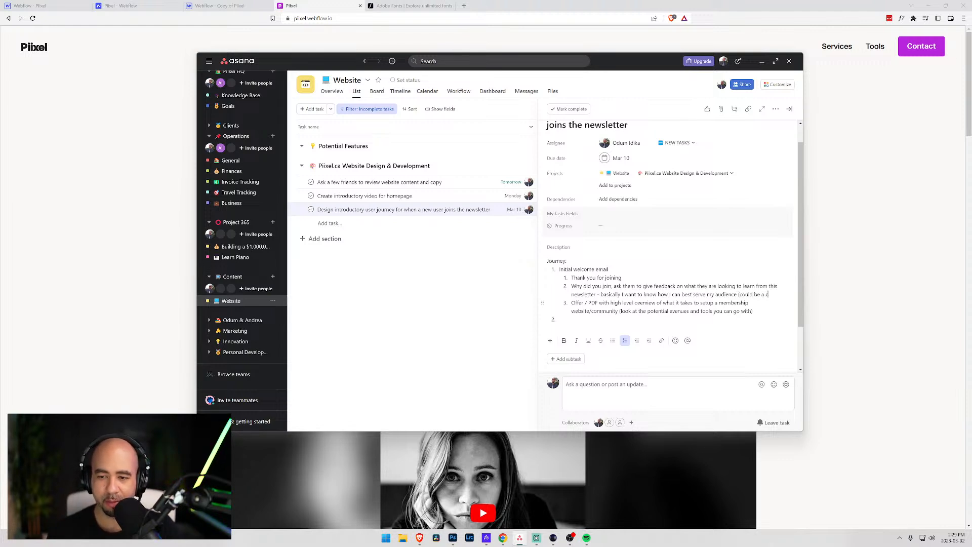
type("hoice of")
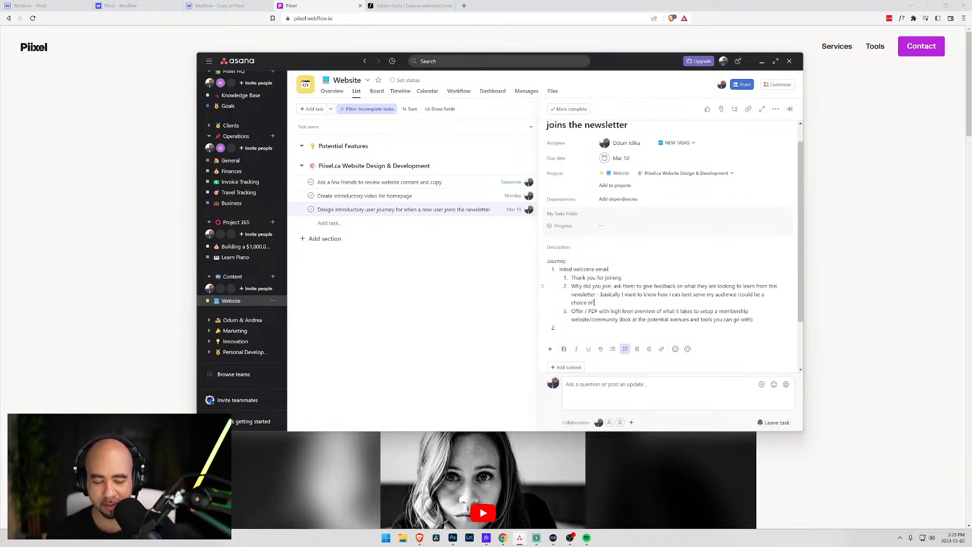
type(" 4 different")
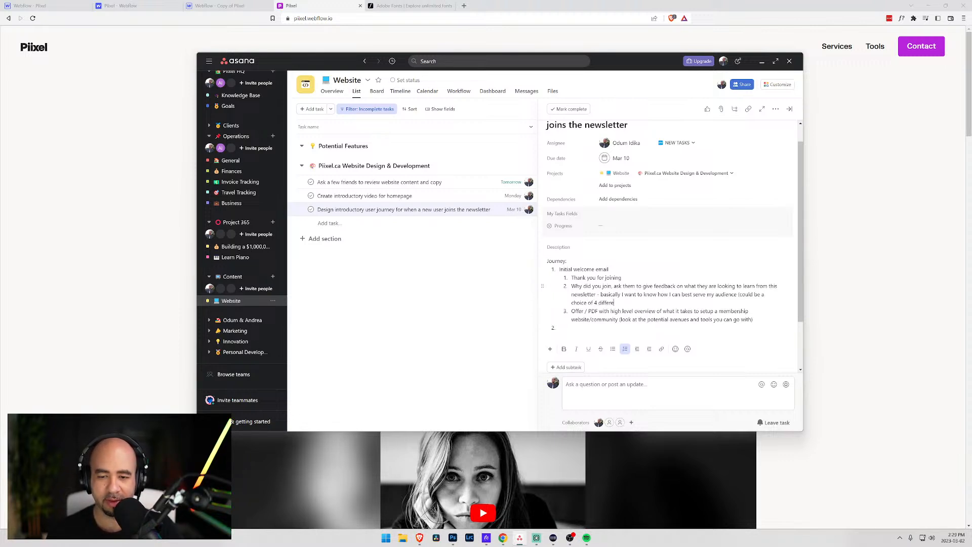
key("BackSpace")
key("BackSpace")
key("BackSpace")
key("BackSpace")
key("BackSpace")
key("BackSpace")
key("BackSpace")
key("BackSpace")
key("BackSpace")
key("BackSpace")
key("BackSpace")
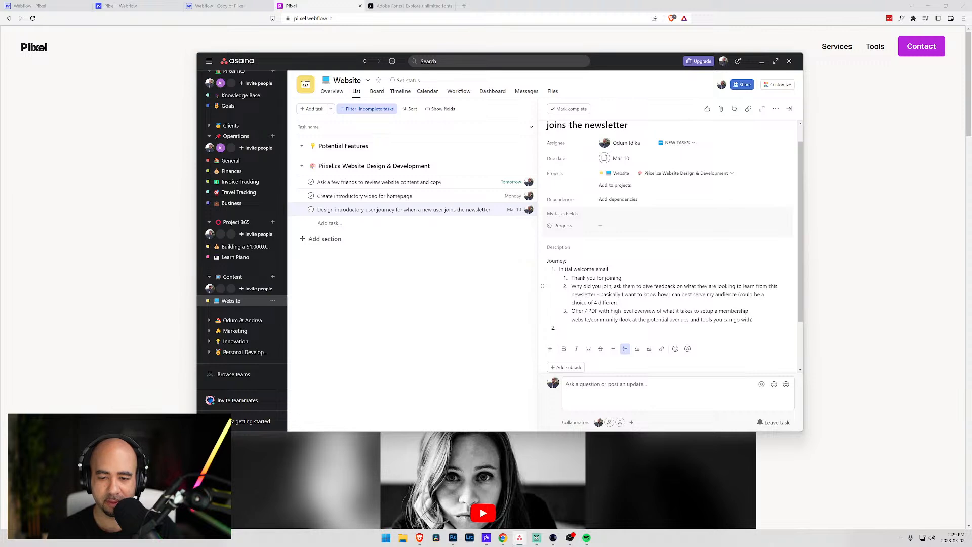
type("3 different")
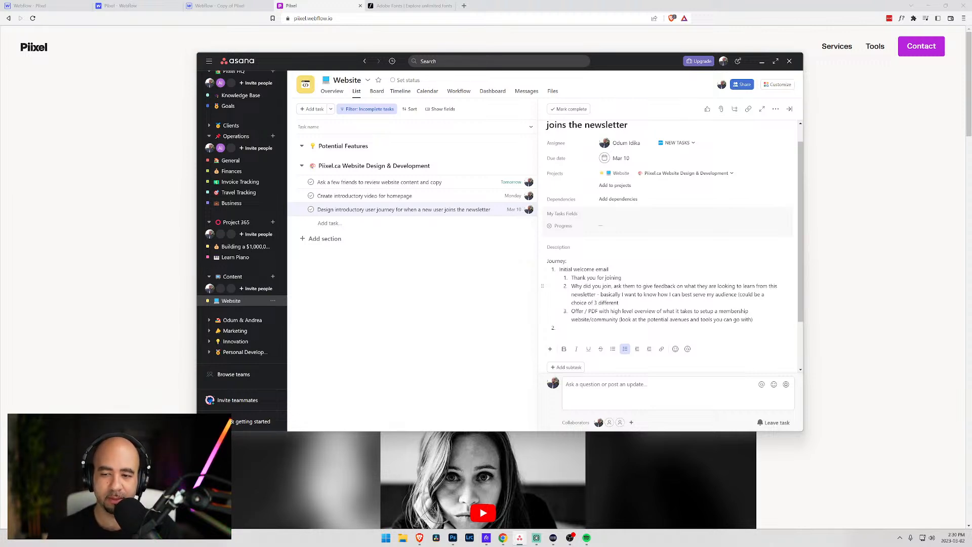
type(" categories")
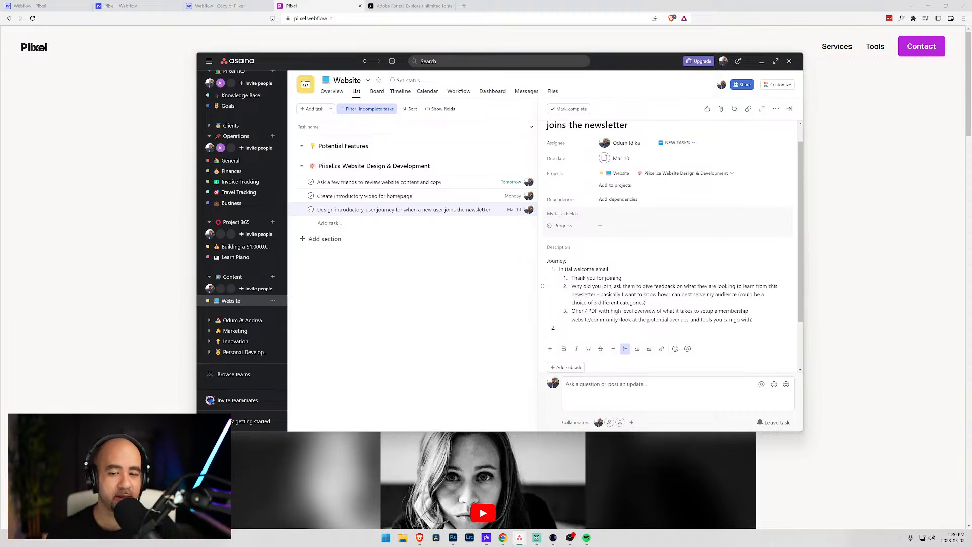
type("- website")
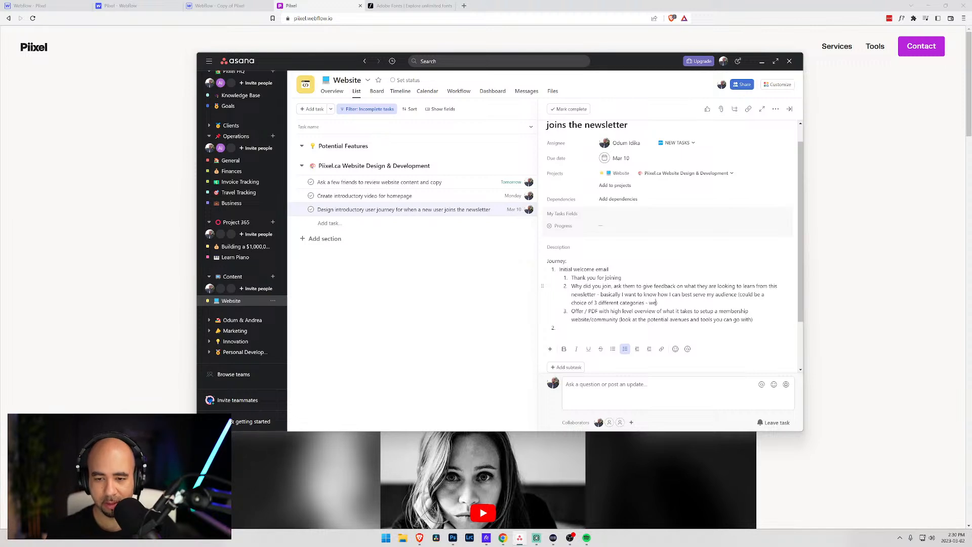
type(" / ")
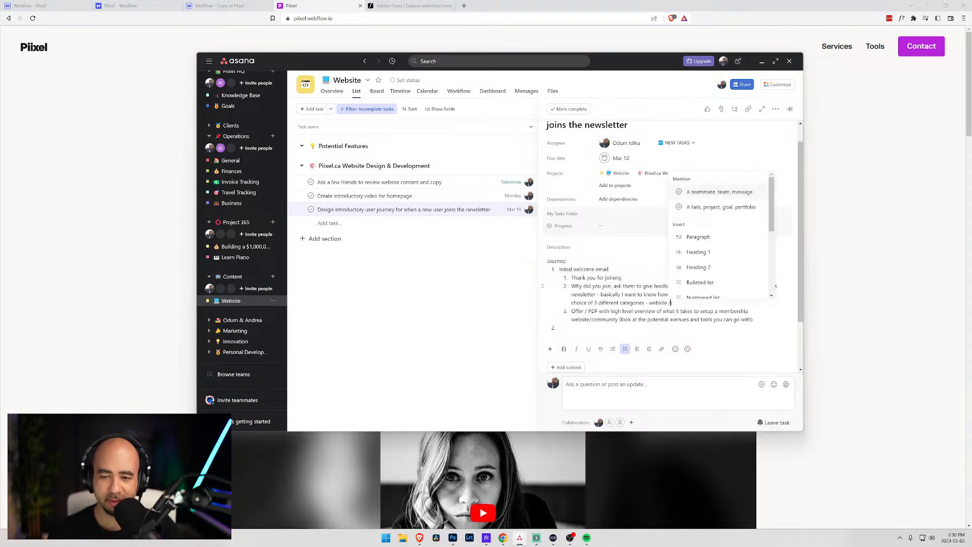
type("content /")
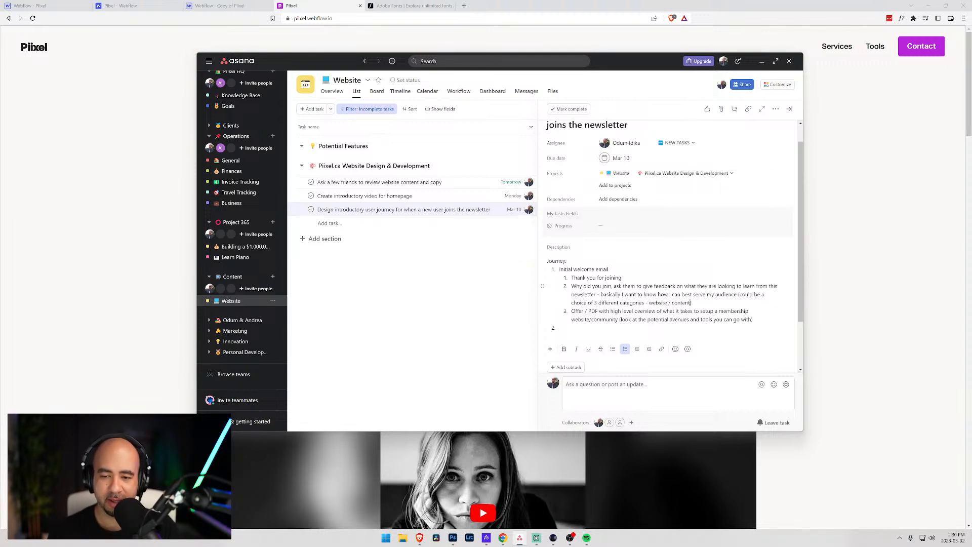
type(" )")
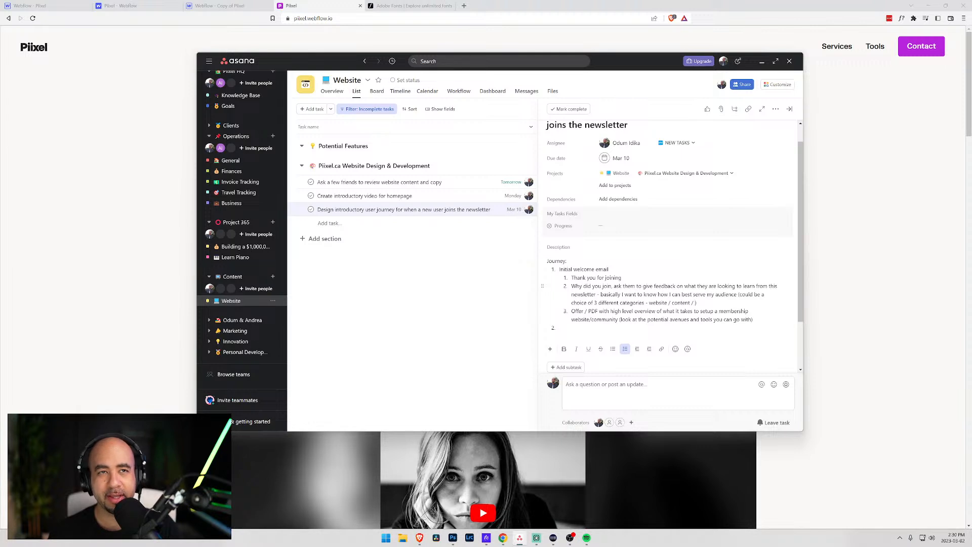
type("marketing")
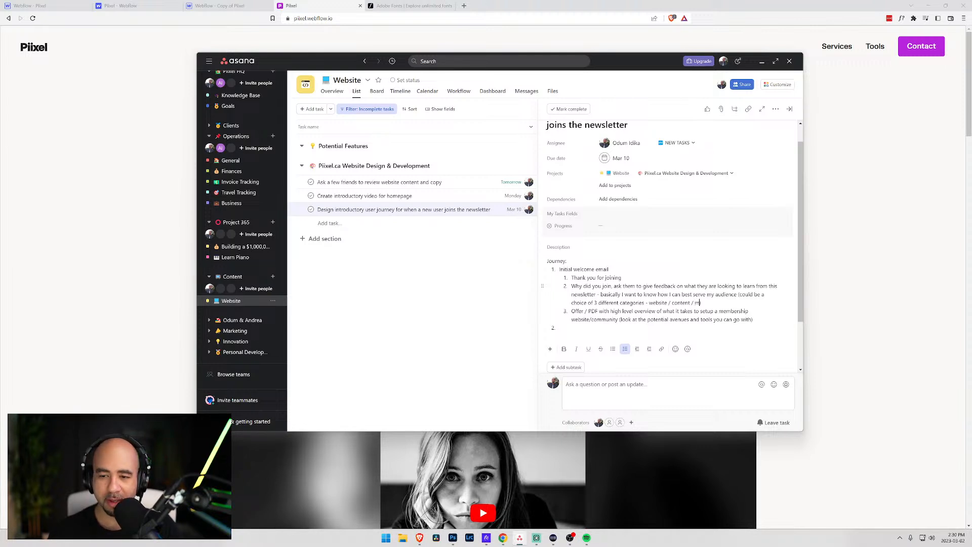
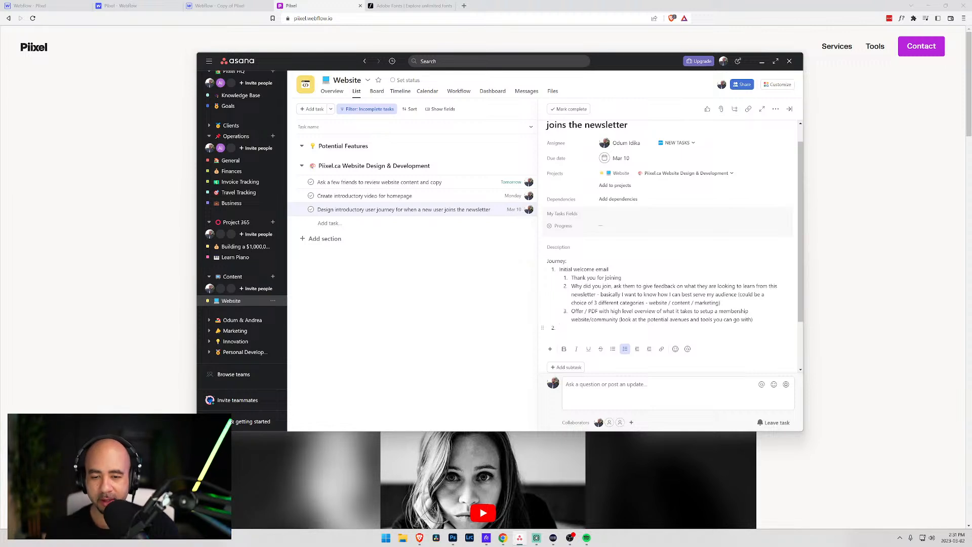
- Add journey item 2 'Rededicated email depending on the choice that the person responded with', spell-corrected, plus an indented sub-item
type("Dec")
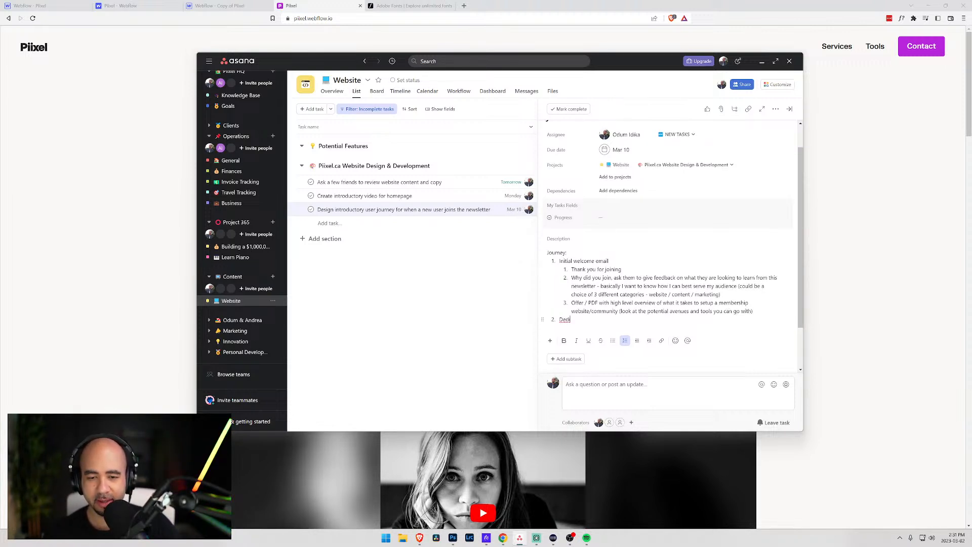
type("dicated email")
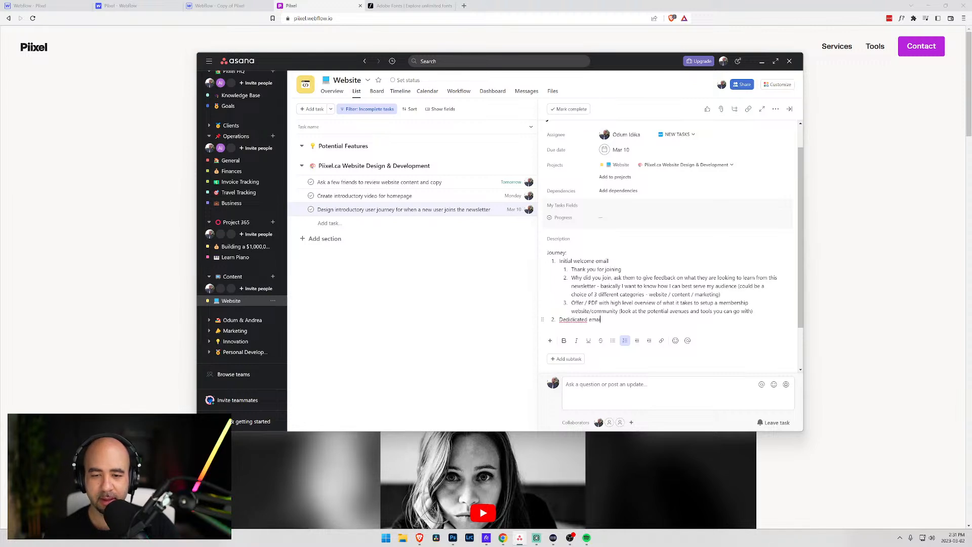
type(" depe")
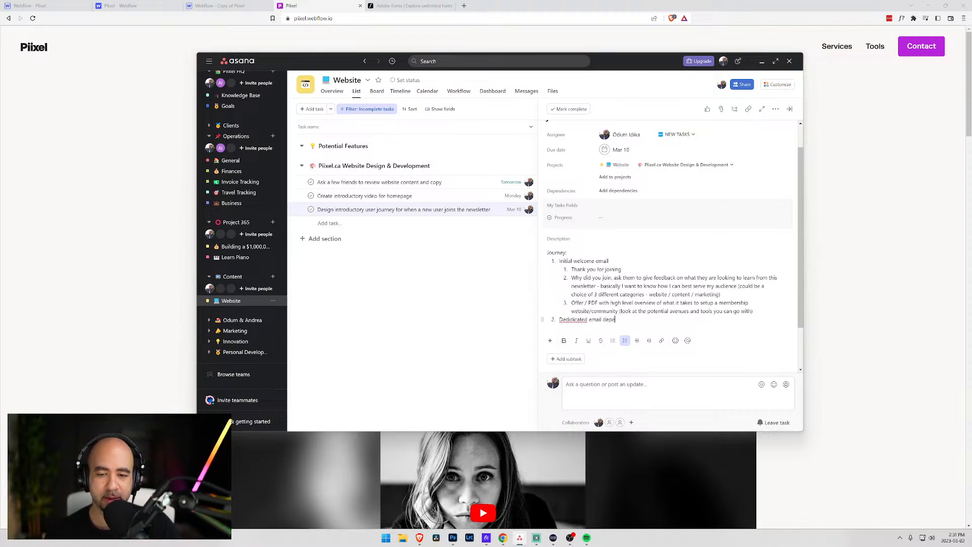
type("nding on the choice th")
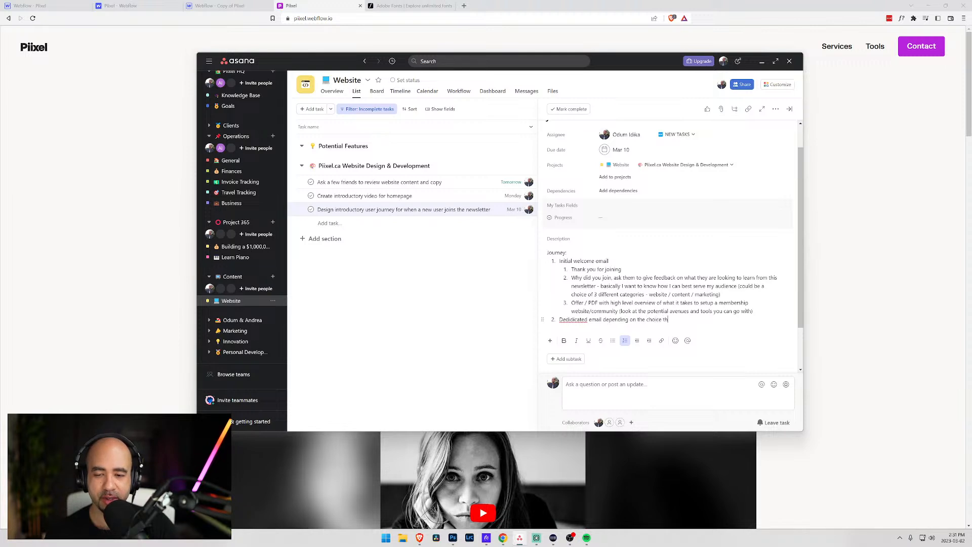
type("at the ")
type("pers")
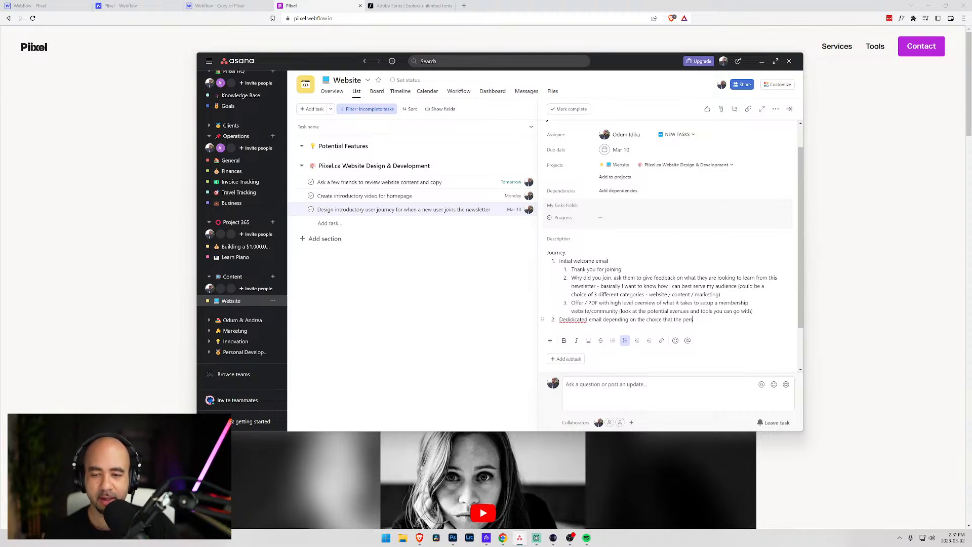
type("on resonponded with")
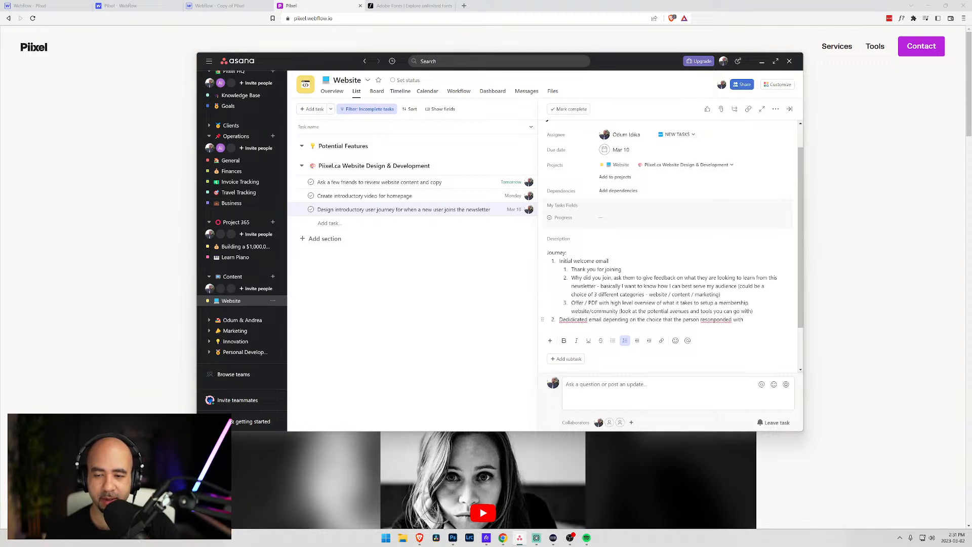
right_click(704, 320)
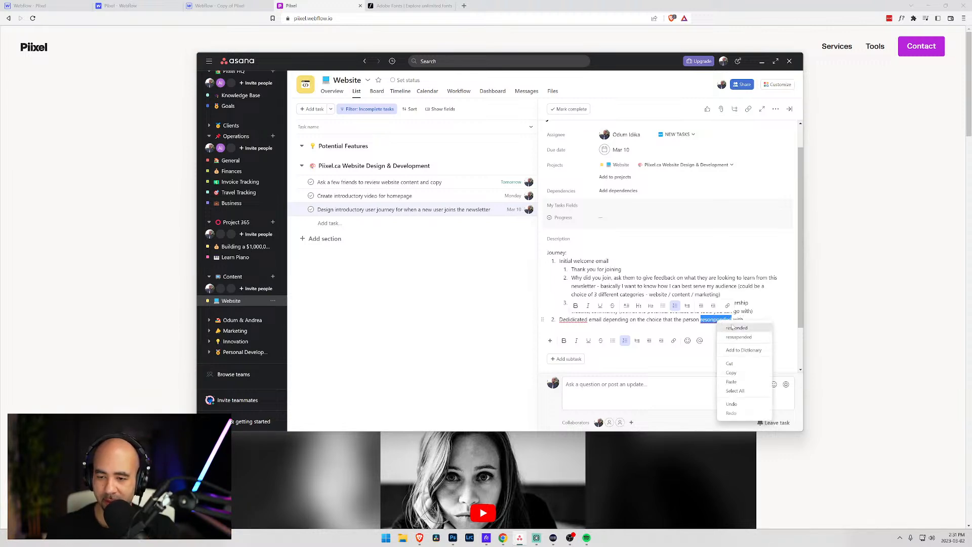
left_click(739, 325)
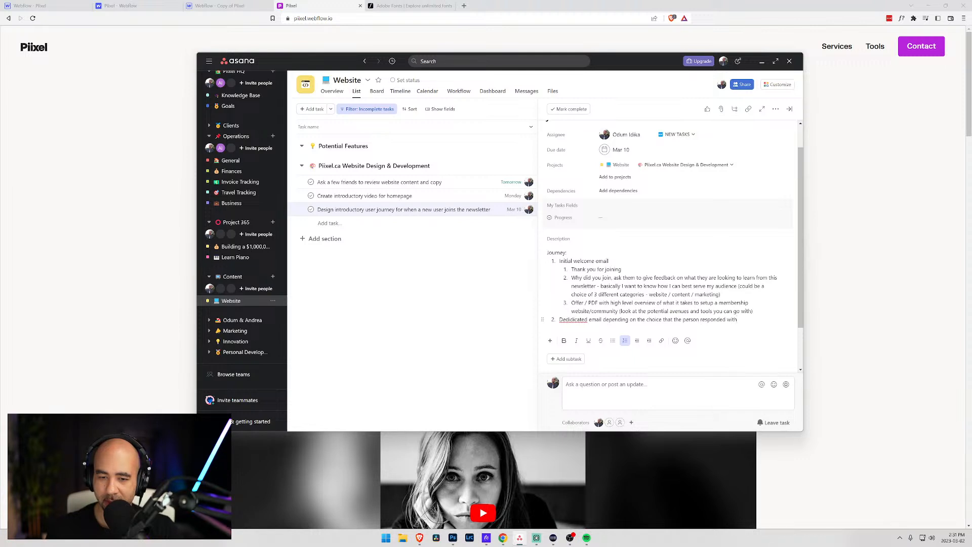
right_click(567, 320)
left_click(597, 327)
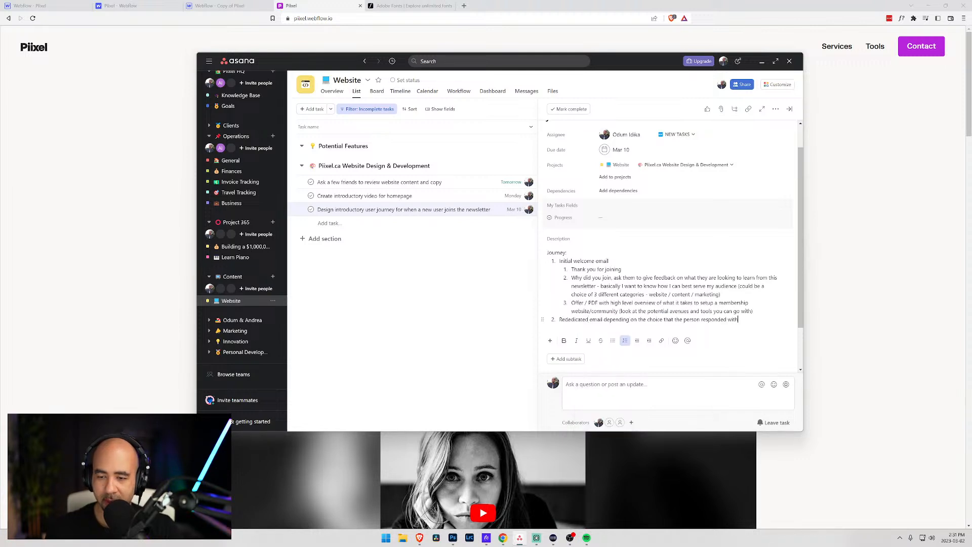
key("Return")
key("Tab")
- Write the sub-item 'Create an email in the journey for each branch they could choose' with a multiple clicks/selection question
type("Create ")
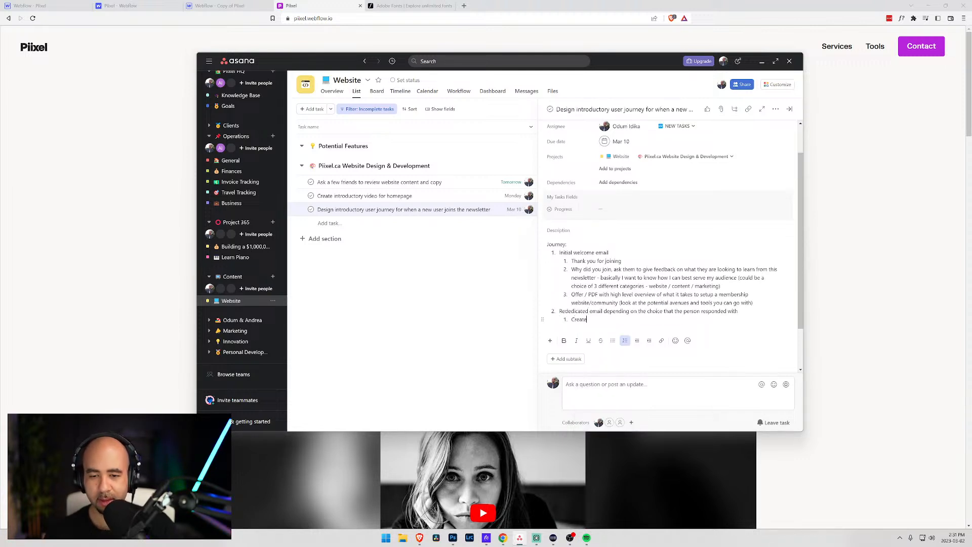
type("an email i")
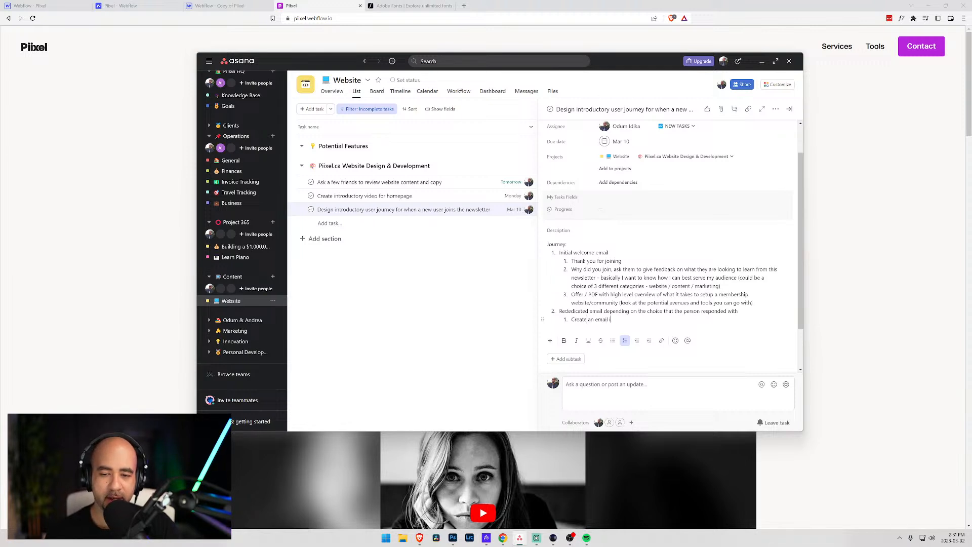
type("n the journey ")
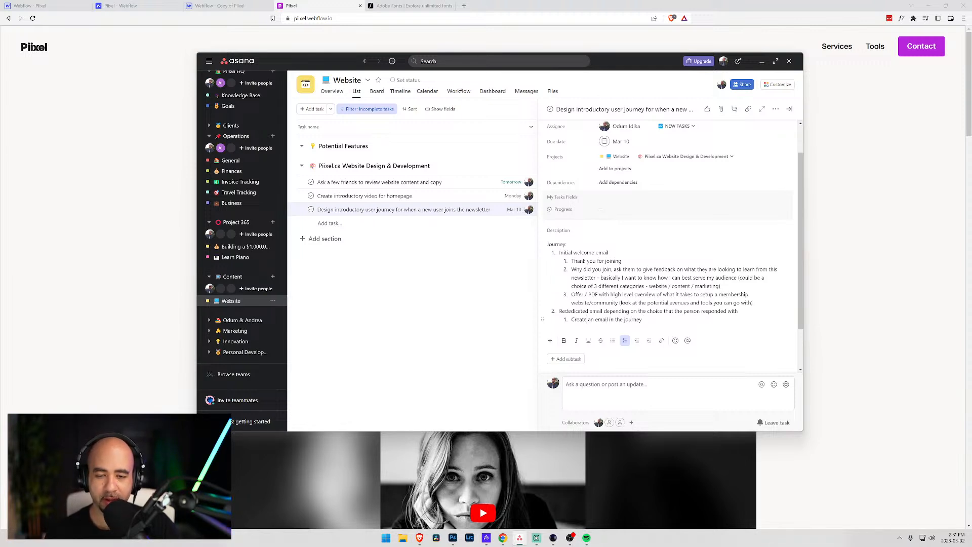
type("for each brandch")
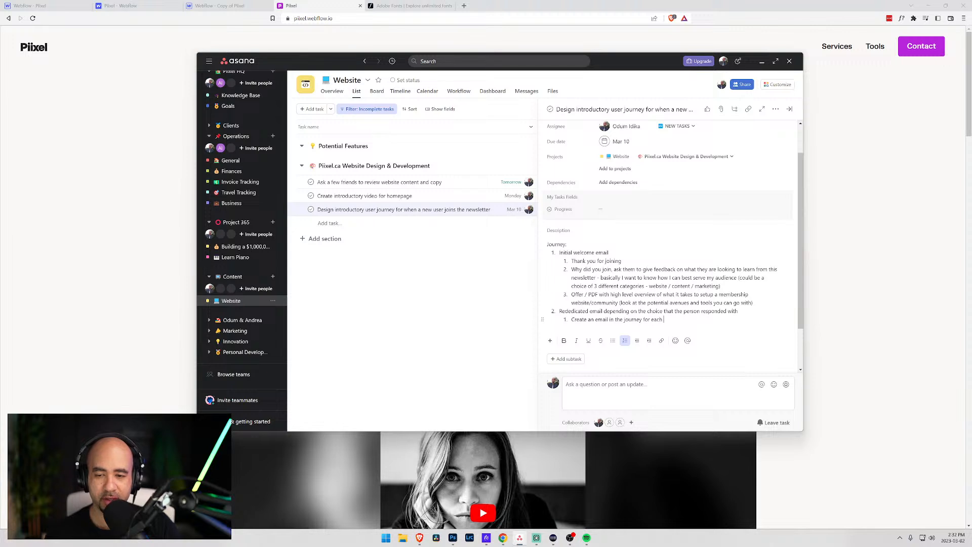
key("BackSpace")
key("BackSpace")
key("BackSpace")
key("BackSpace")
type("ch they ")
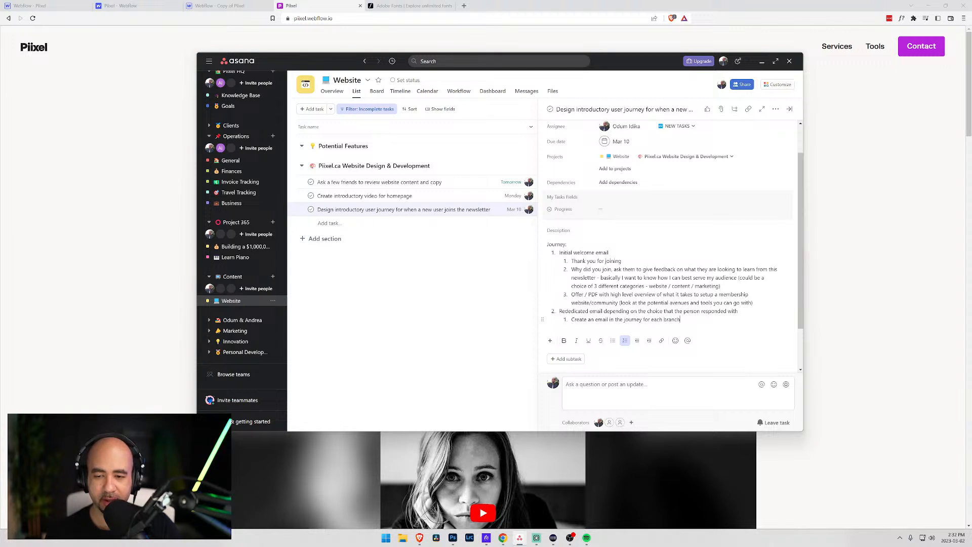
type("could choose")
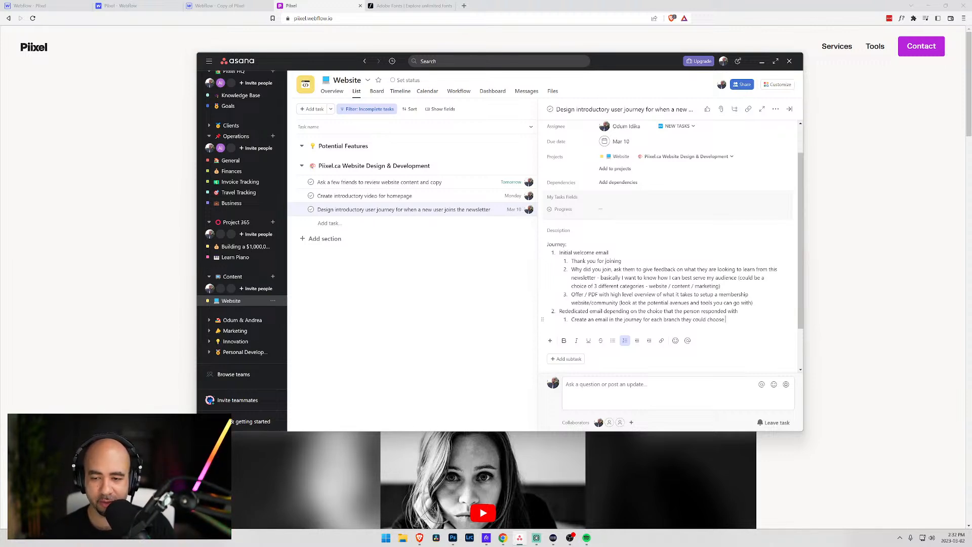
type("(how to c")
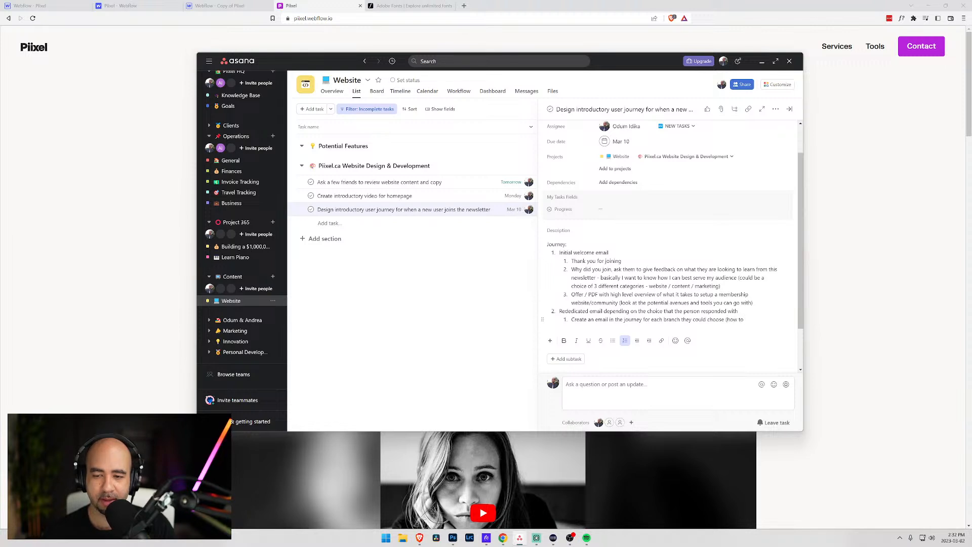
key("BackSpace")
key("BackSpace")
key("BackSpace")
key("BackSpace")
key("BackSpace")
key("BackSpace")
key("BackSpace")
key("BackSpace")
type("C")
type(": how to deal with ")
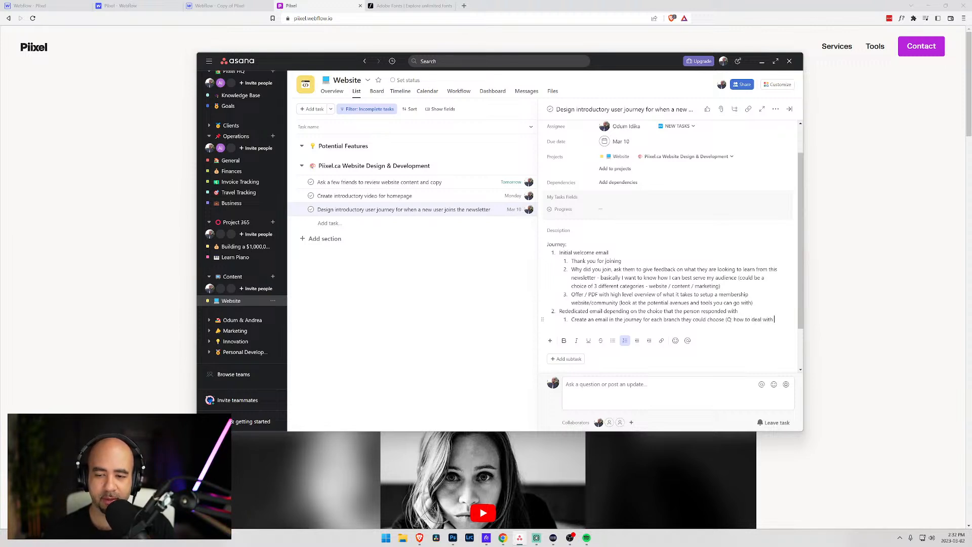
type("multipl")
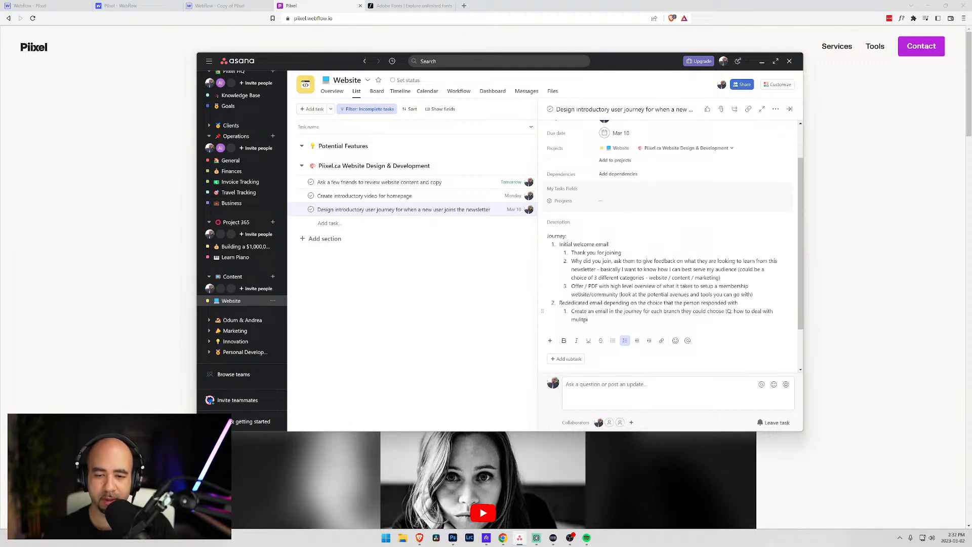
type("e cliks")
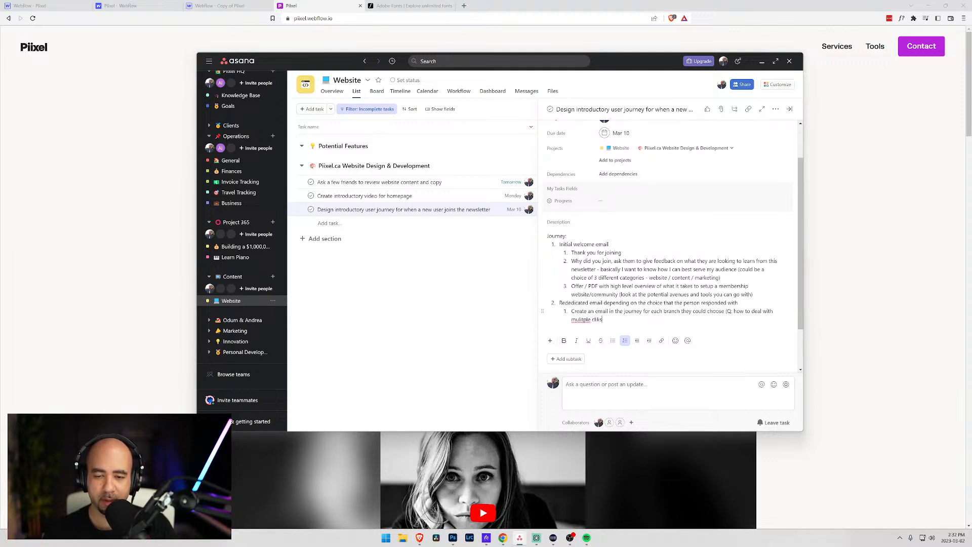
key("BackSpace")
key("BackSpace")
type("cks/selection")
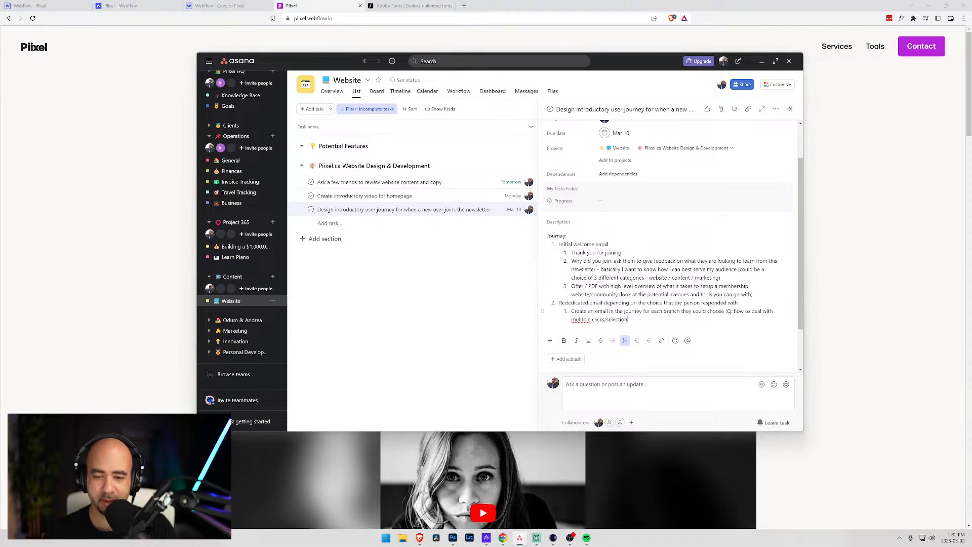
type(")?")
type("?)")
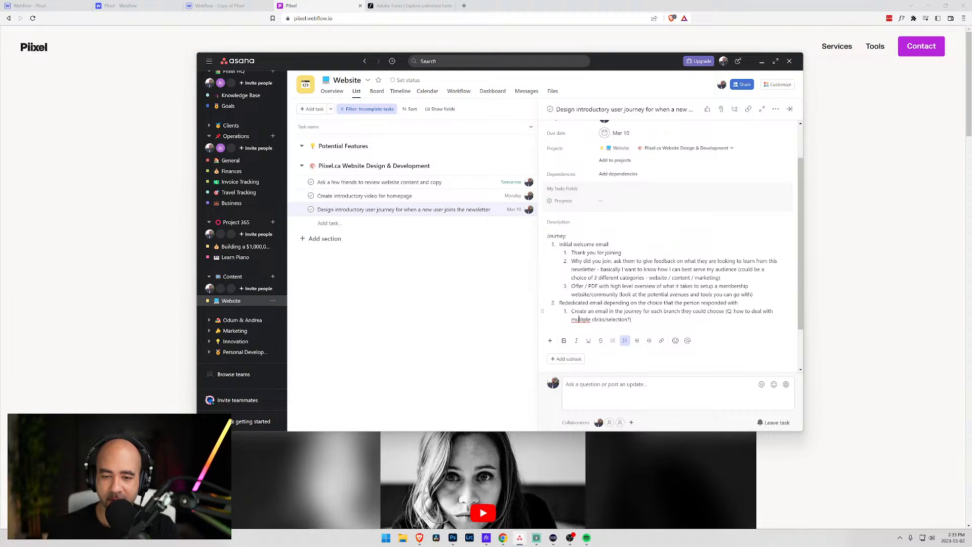
- Correct 'mulitple' to 'multiple' and change 'Rededicated' to 'Dedicated'
right_click(581, 320)
left_click(596, 328)
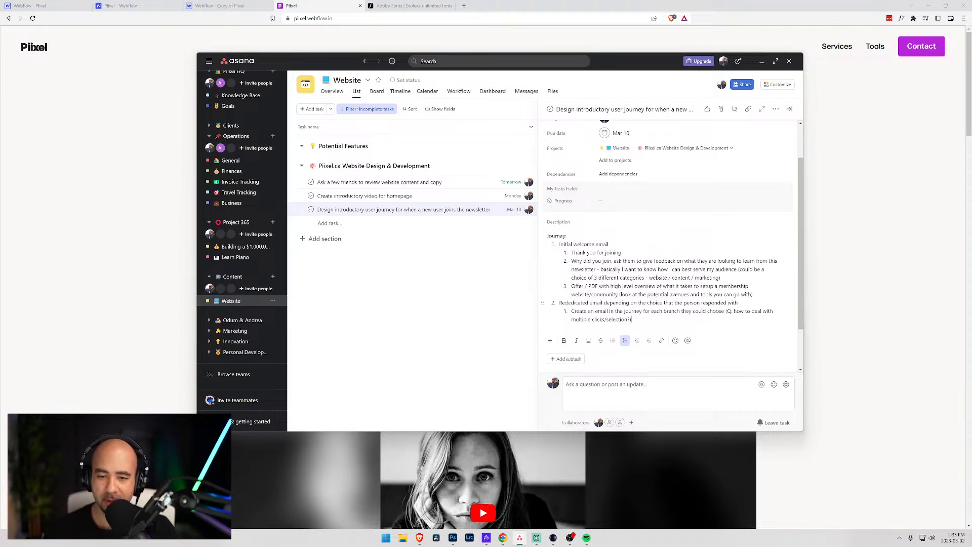
left_click_drag(565, 303, 560, 302)
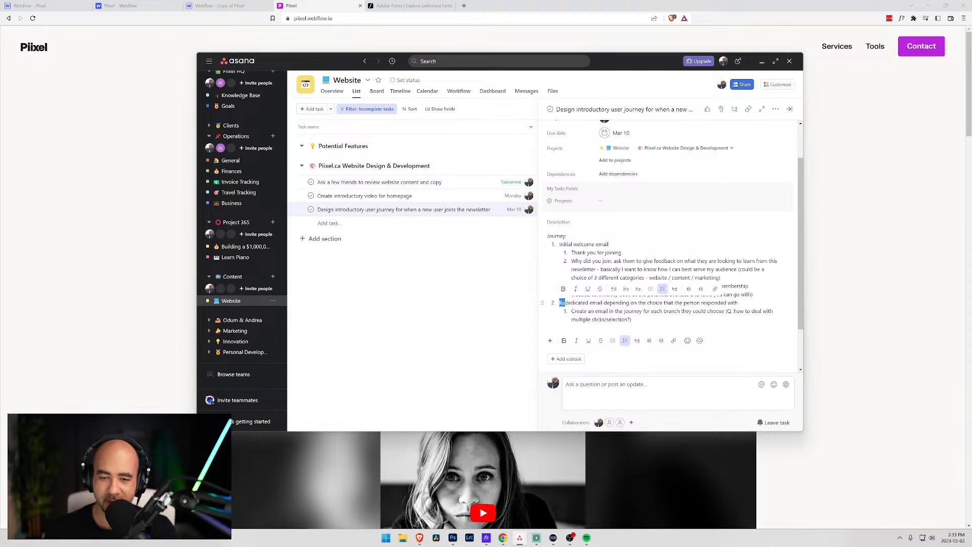
type("D")
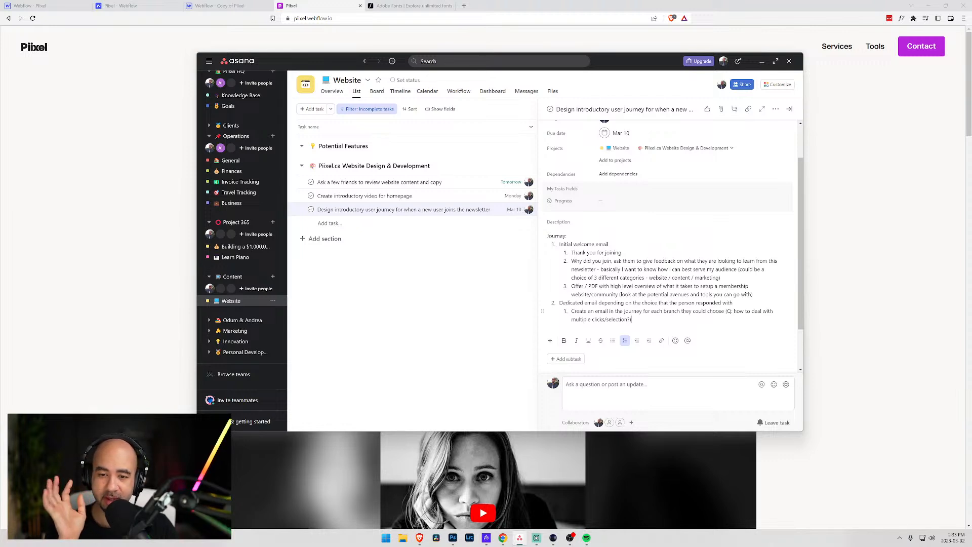
- Make the 'Journey:' heading bold and start a third list item
left_click_drag(567, 236, 540, 234)
key("ctrl+b")
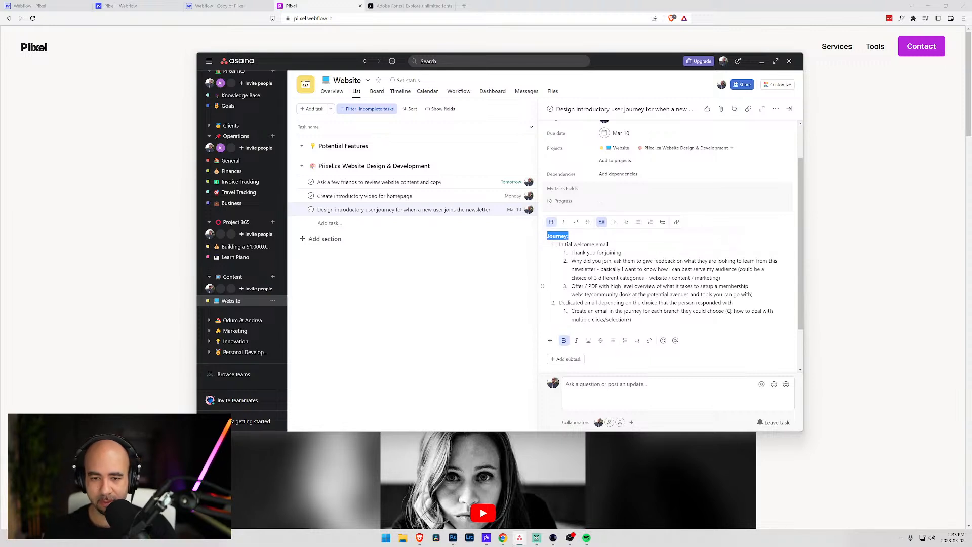
left_click(632, 319)
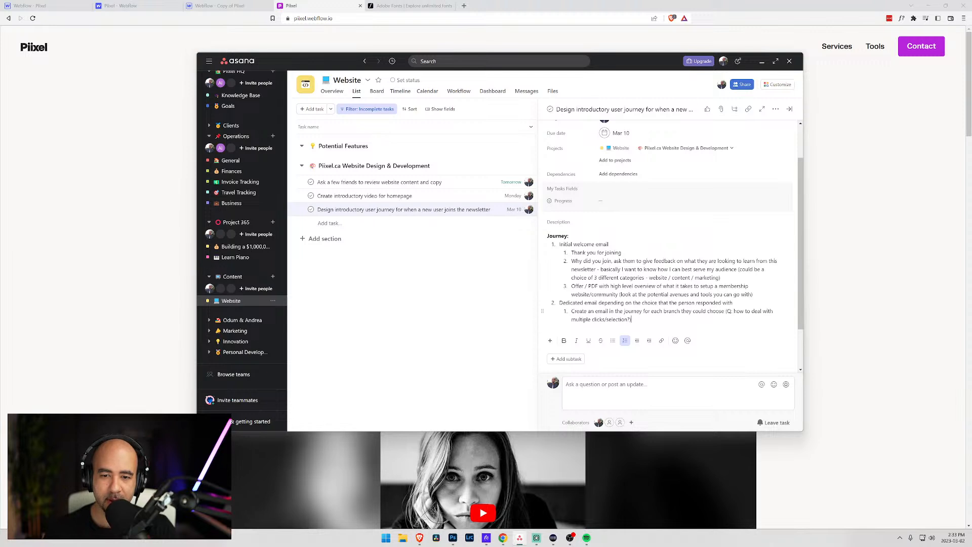
key("Return")
key("Return")
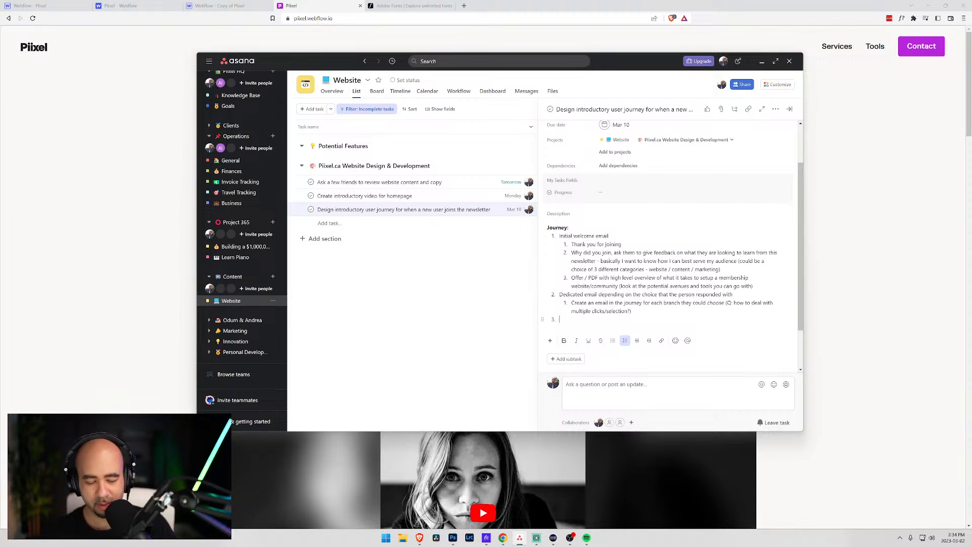
- Write item 3: 'A request to join relevant social media (YouTube) to learn more about chosen topic??'
type("Hin")
key("BackSpace")
key("BackSpace")
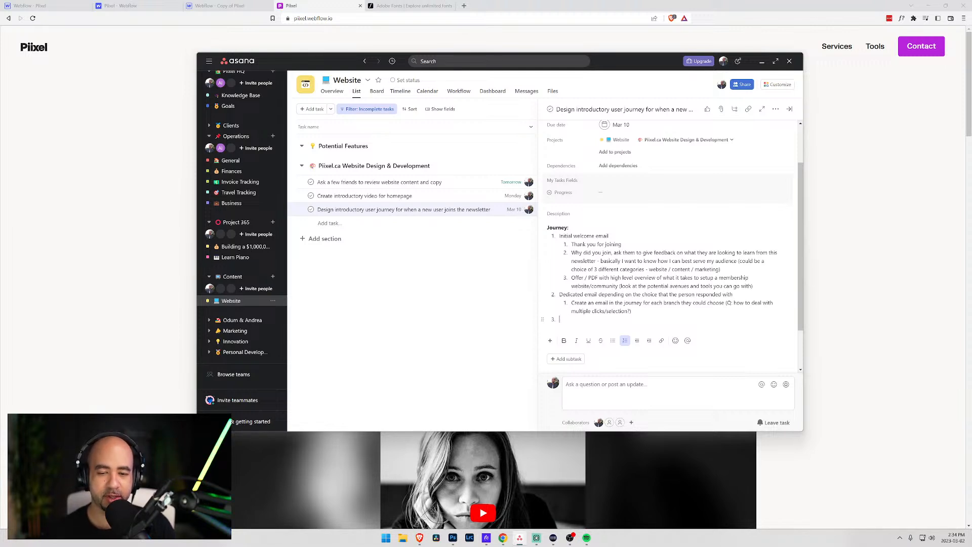
type("A request to ")
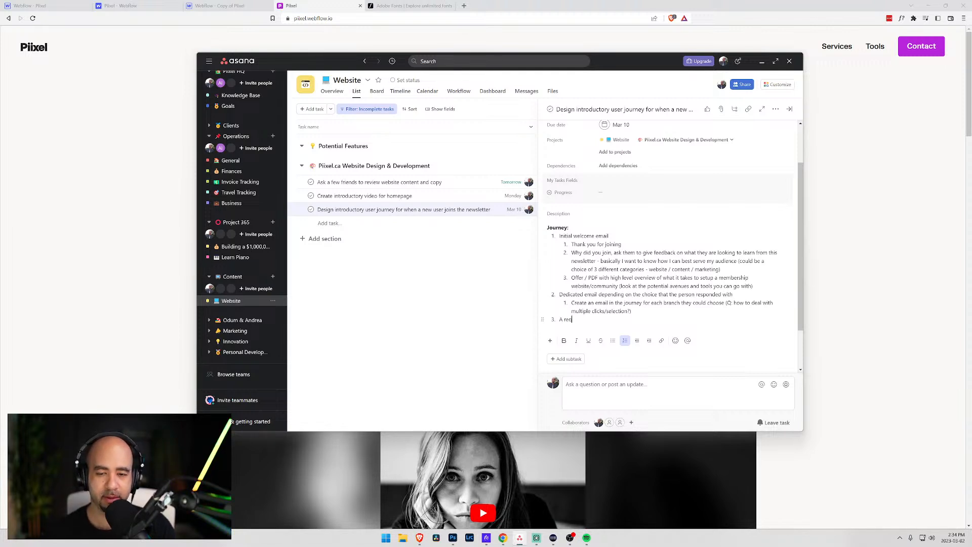
type("join ")
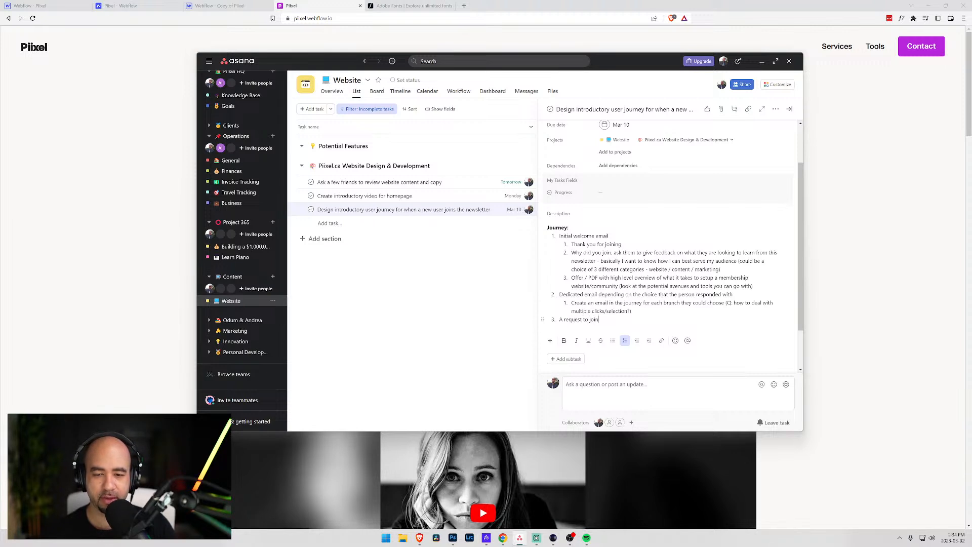
type("relevant social mediat")
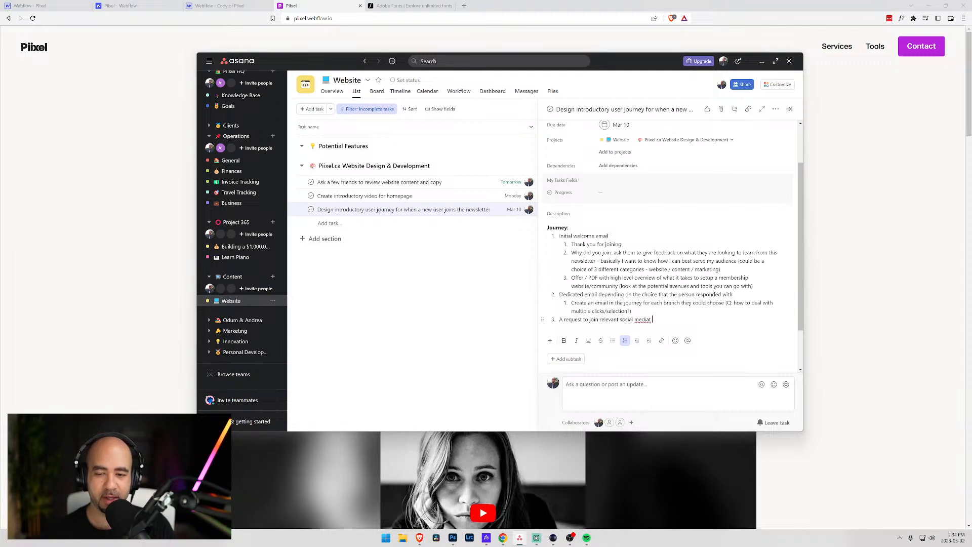
key("BackSpace")
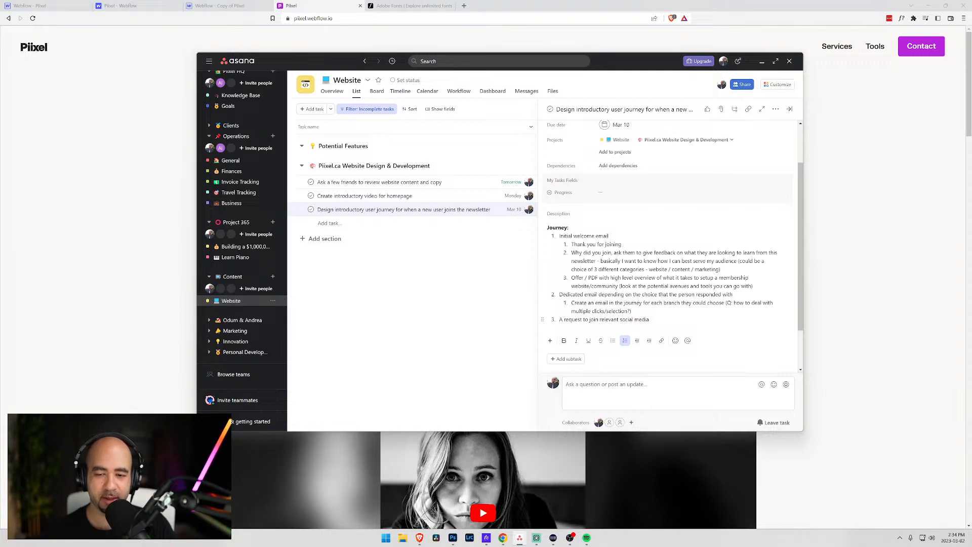
type("(youT")
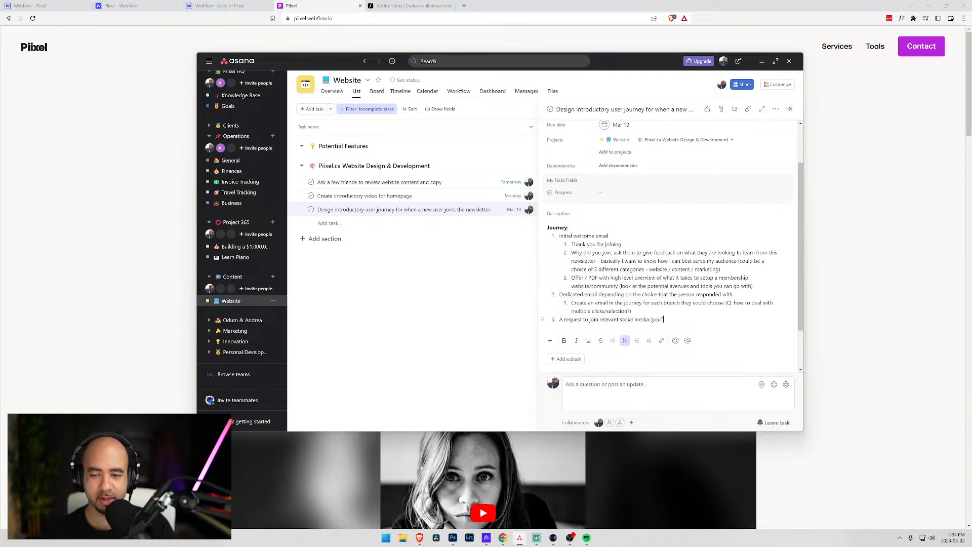
key("BackSpace")
key("BackSpace")
type("YouTube")
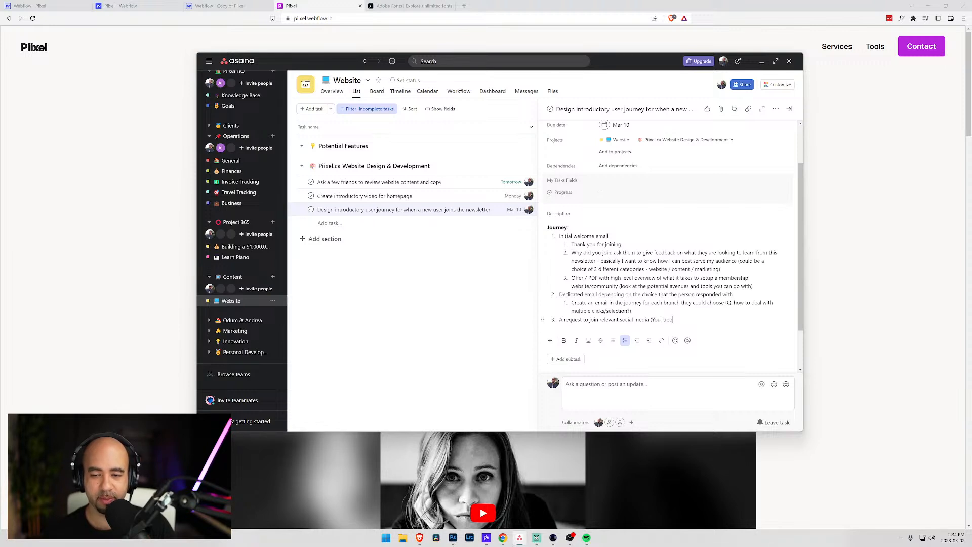
type(",) to learn")
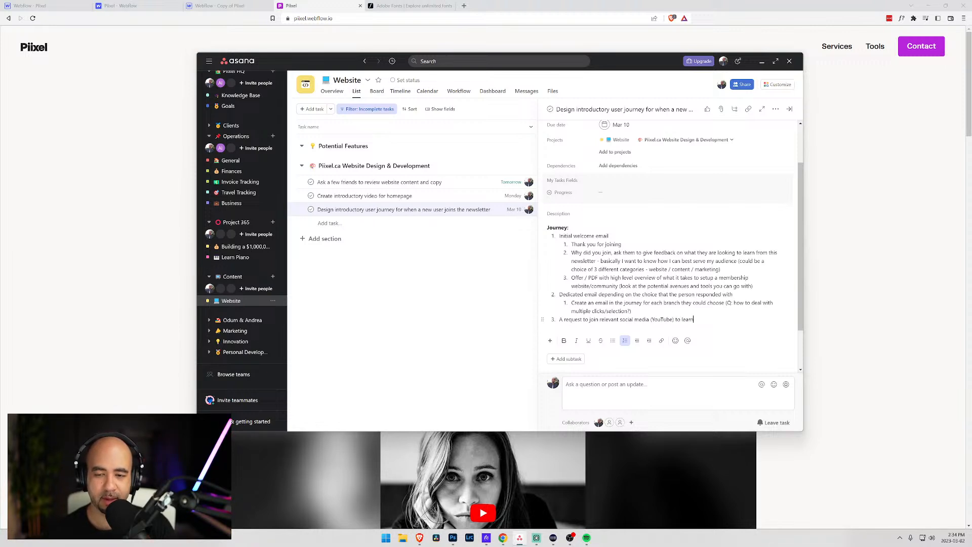
type(" more about chos")
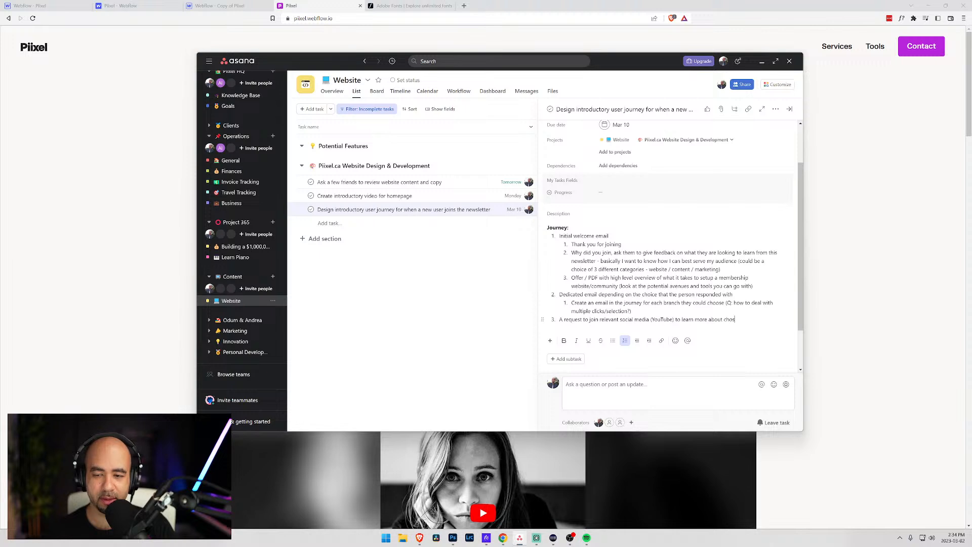
type("en topic")
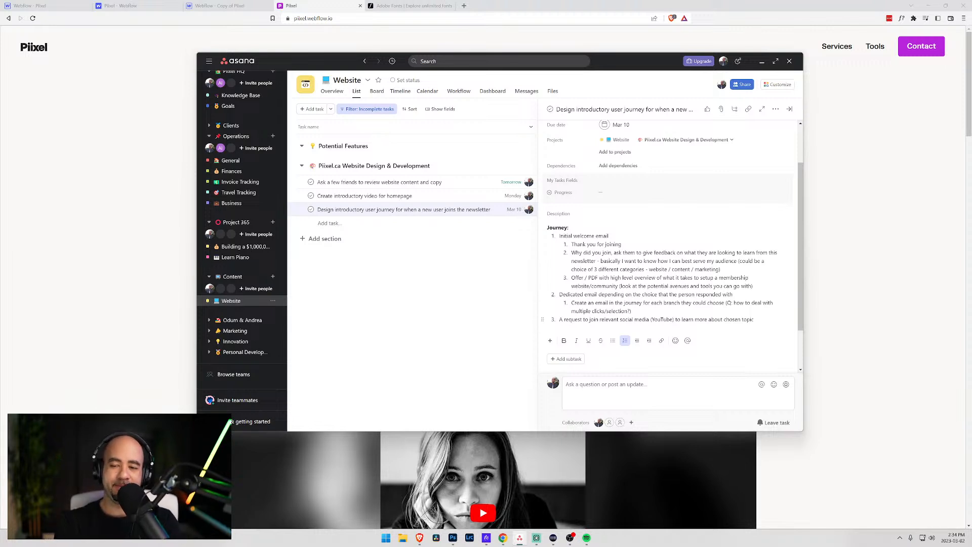
type("??")
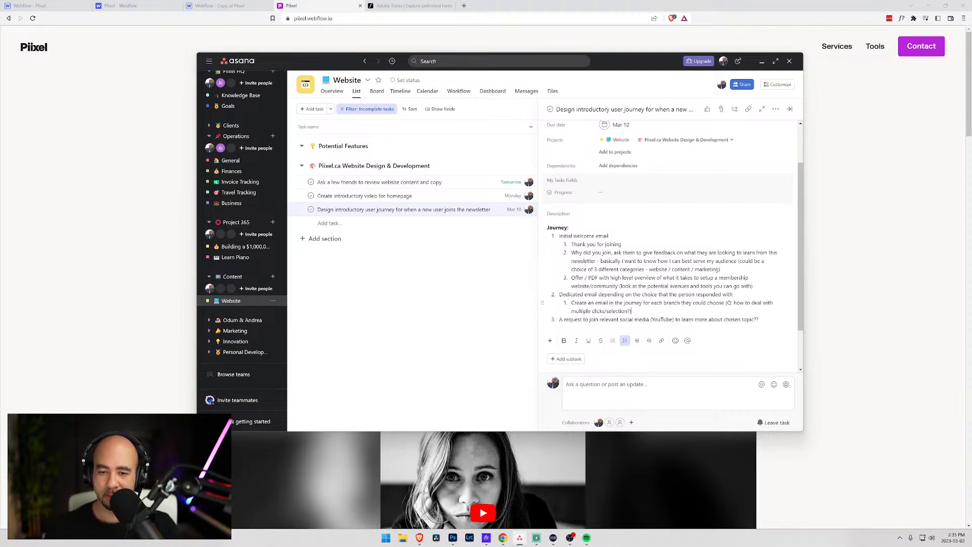
- Add sub-step 'Point them to various resources (either mine or other people's)' and insert 'my' before 'relevant social media'
key("Return")
type("P")
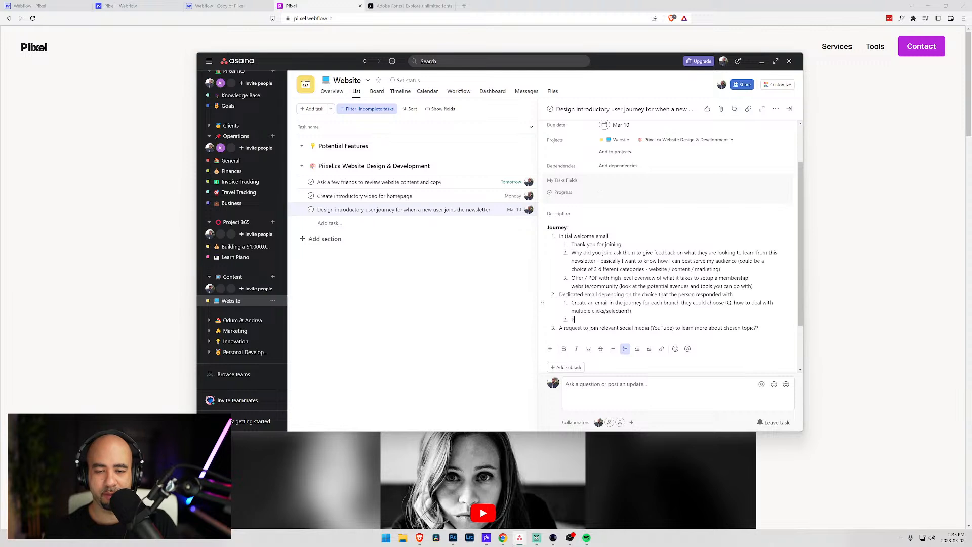
type("oint them to various")
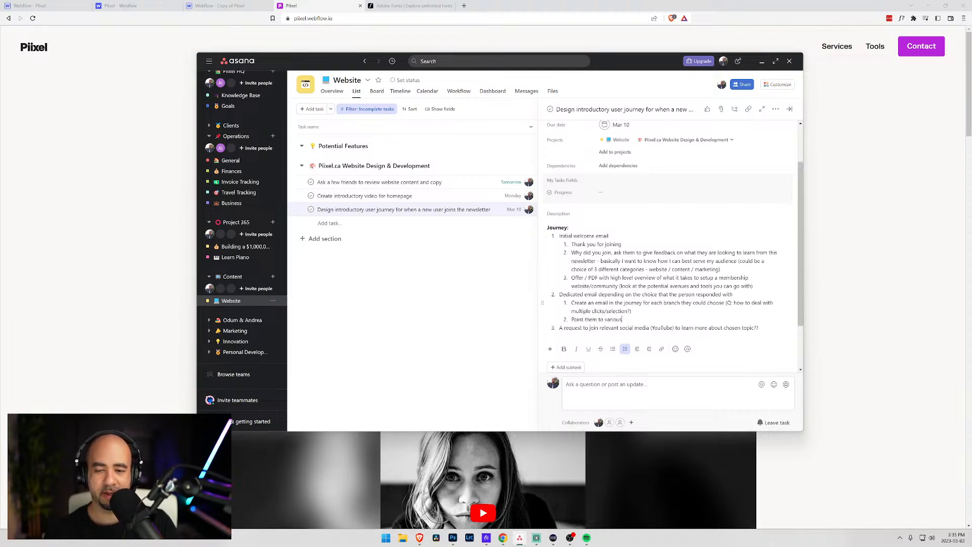
type(" resources (either mine or")
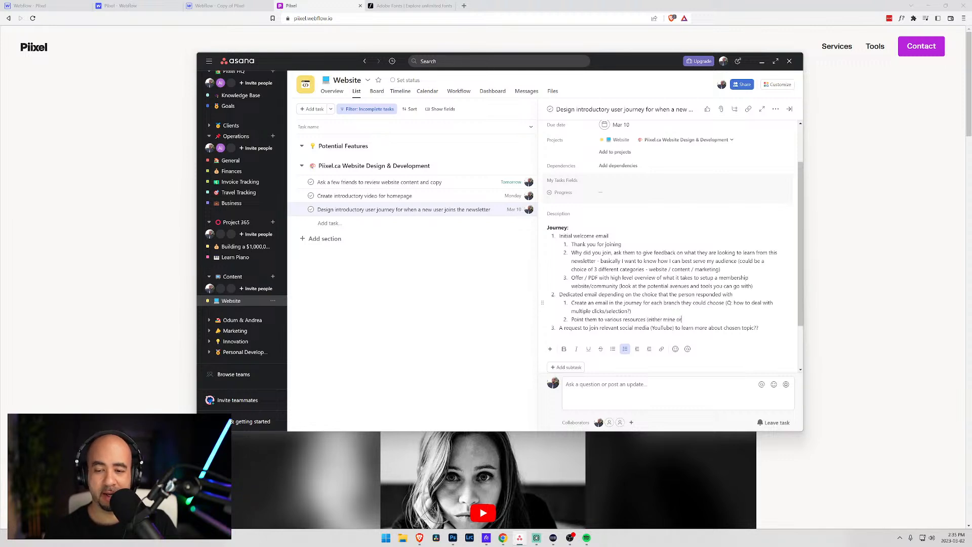
type(" other people's a")
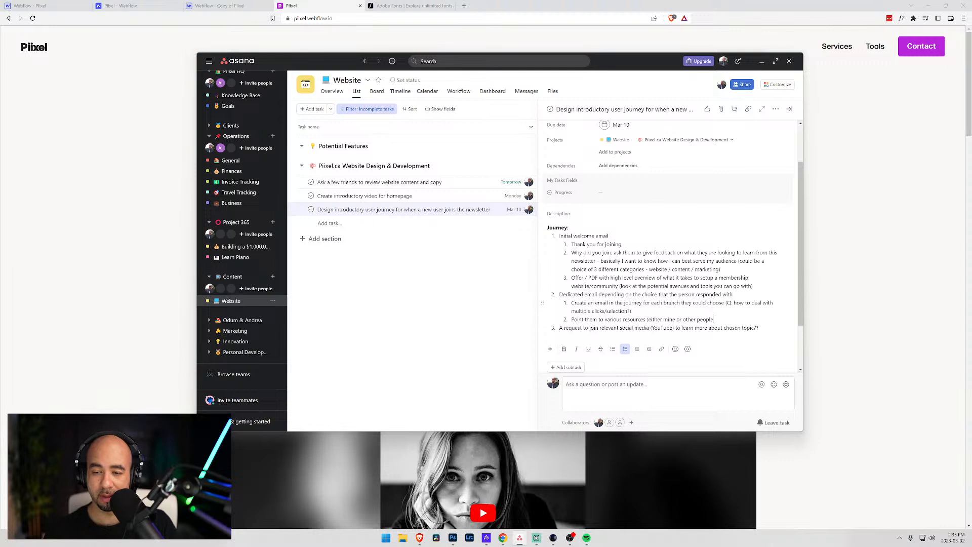
key("BackSpace")
key("BackSpace")
key("BackSpace")
key("BackSpace")
type("s")
key("BackSpace")
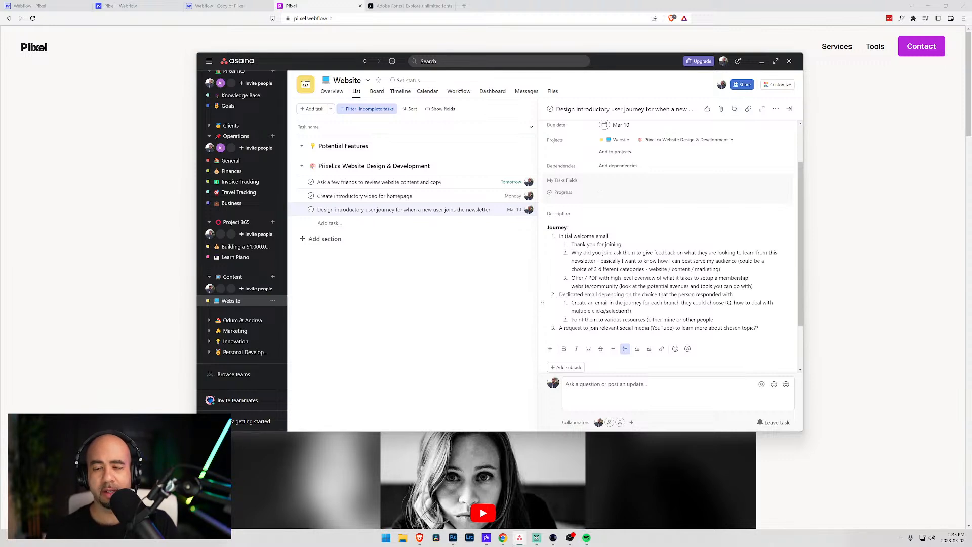
type("s")
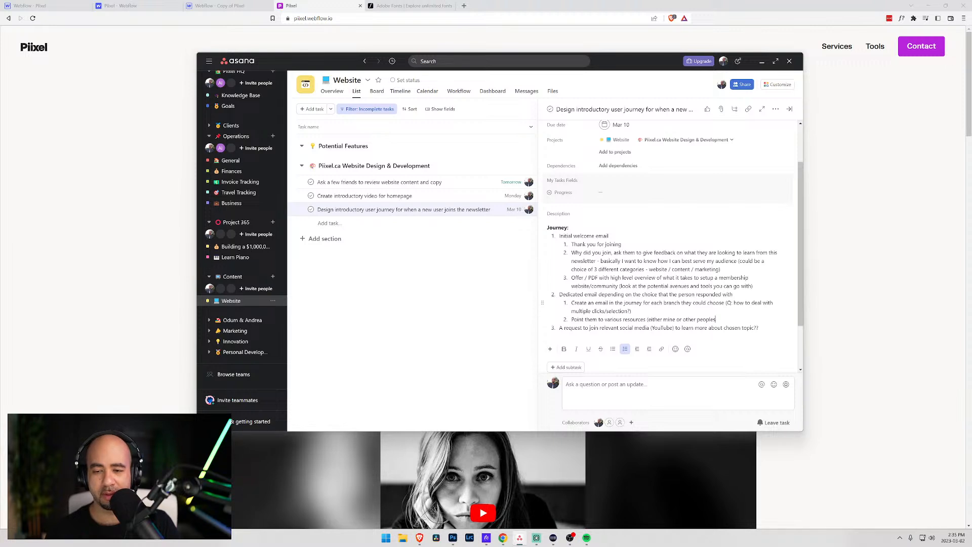
key("BackSpace")
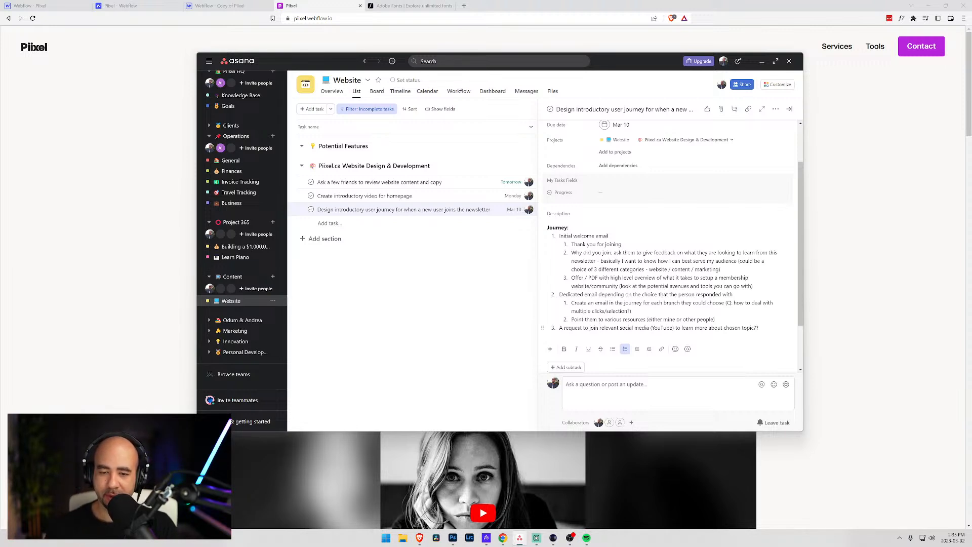
type("my")
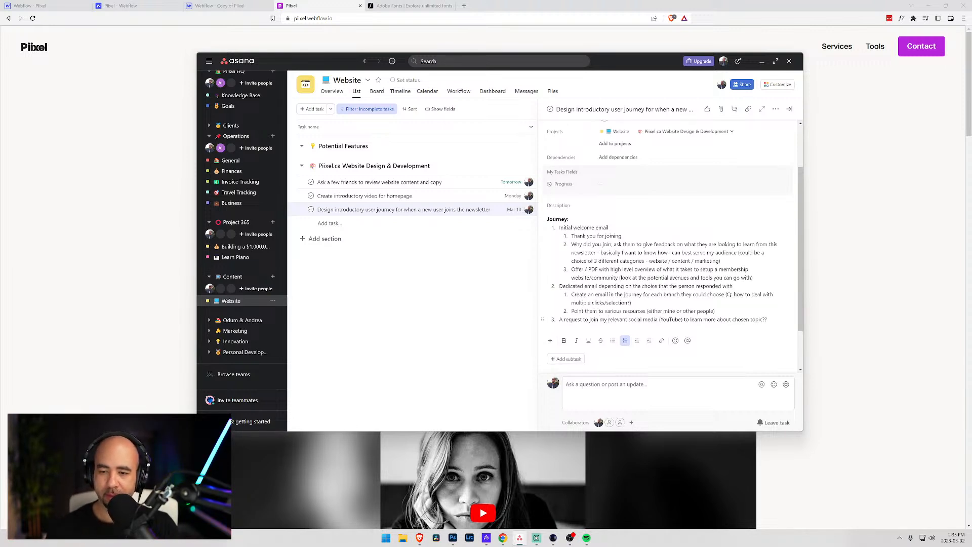
scroll(674, 238, "up", 2)
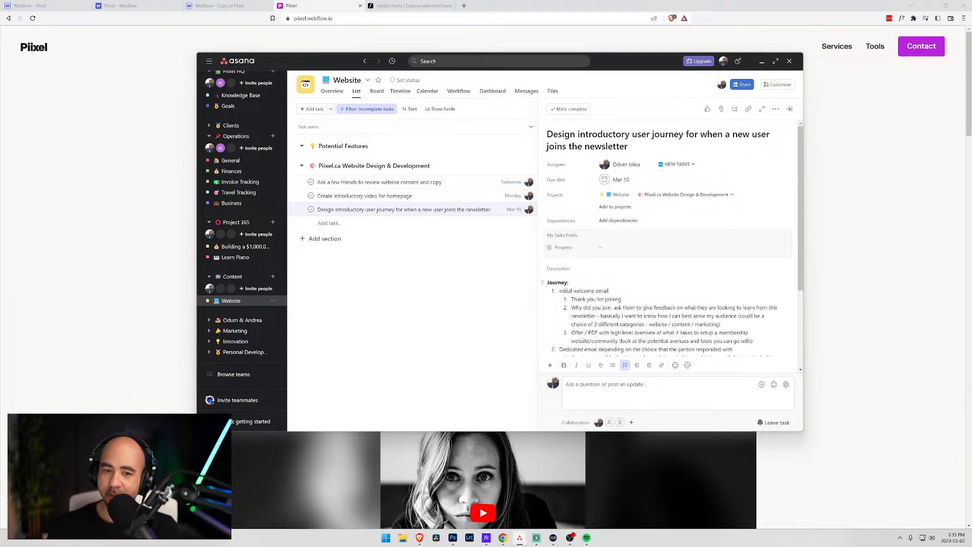
left_click(393, 195)
left_click(393, 209)
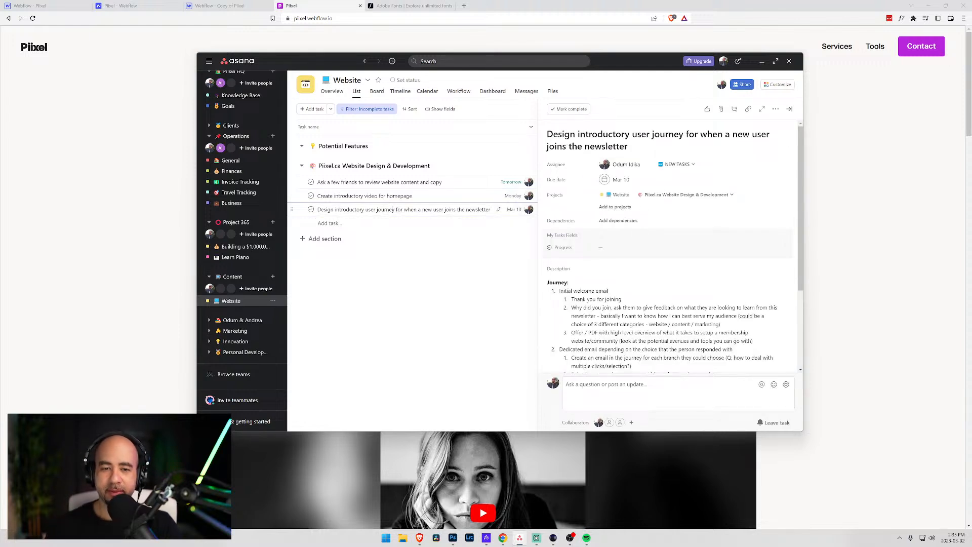
- Add Website task 'Receive text message whenever a form is submitted', due today, March 2
key("Return")
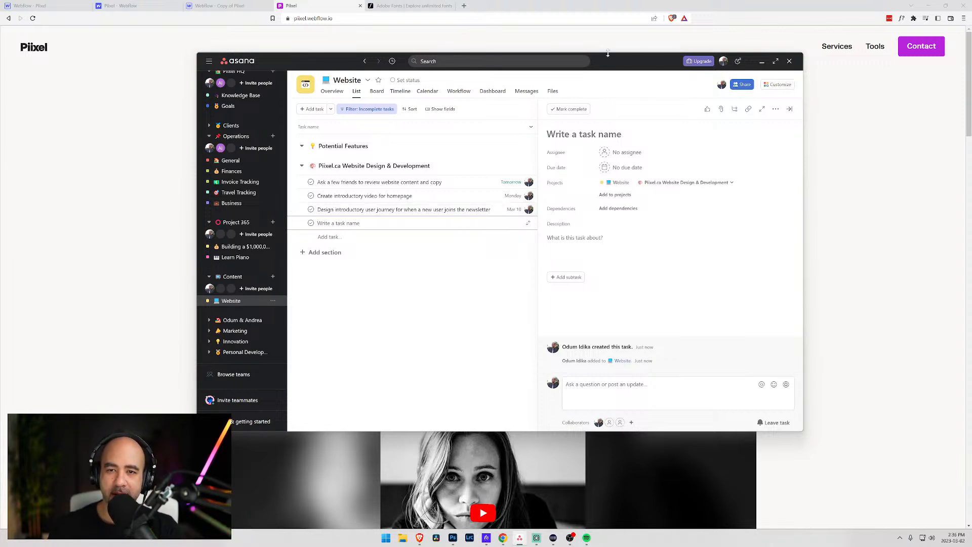
left_click_drag(606, 63, 971, 117)
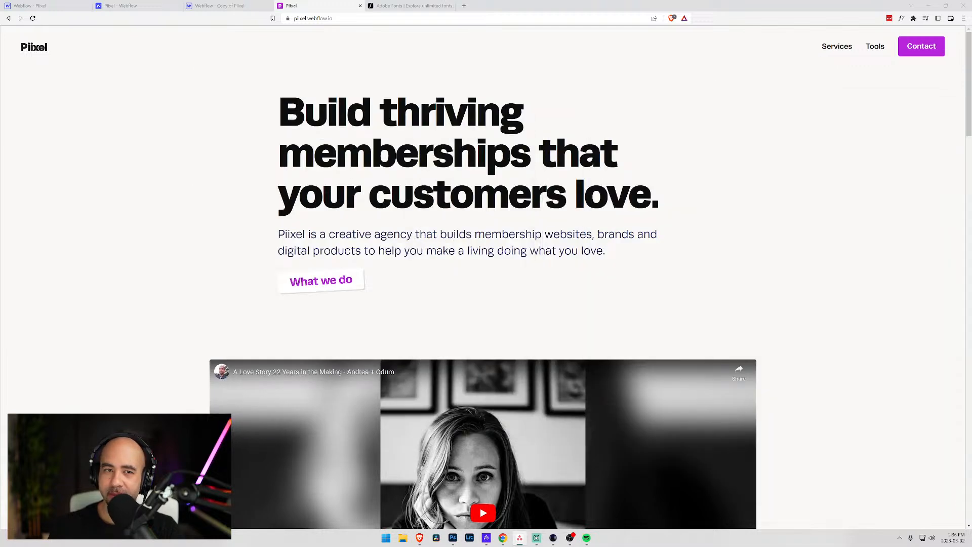
left_click_drag(971, 117, 579, 63)
left_click(351, 226)
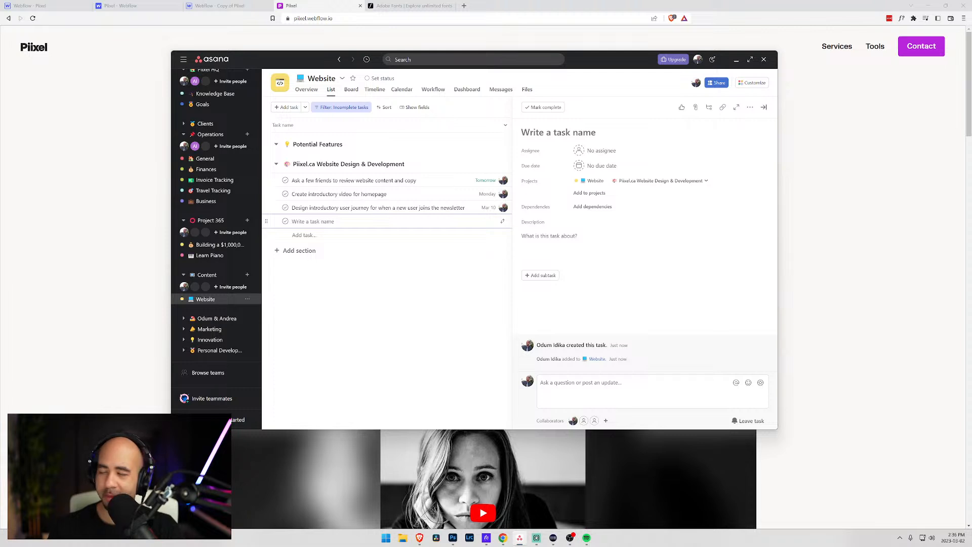
type("Receive tex")
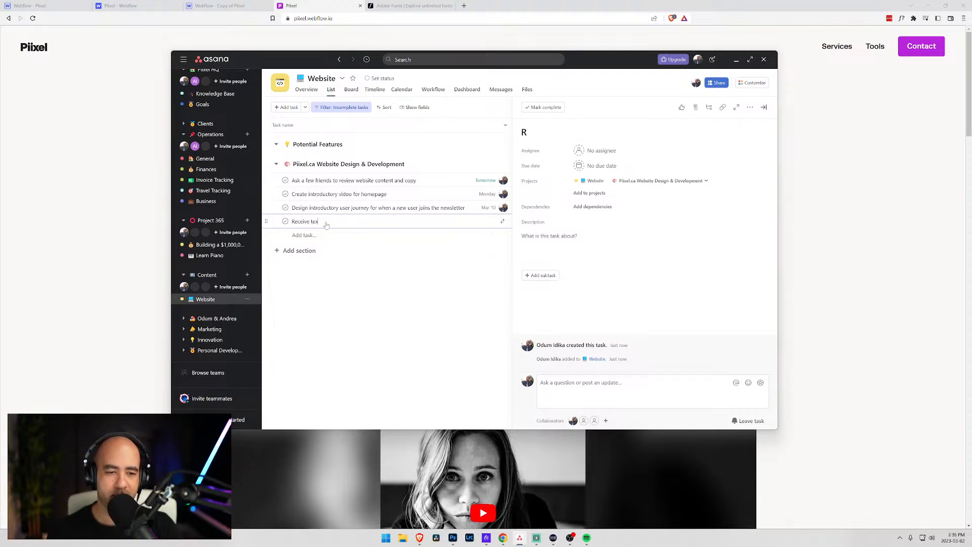
type("t message")
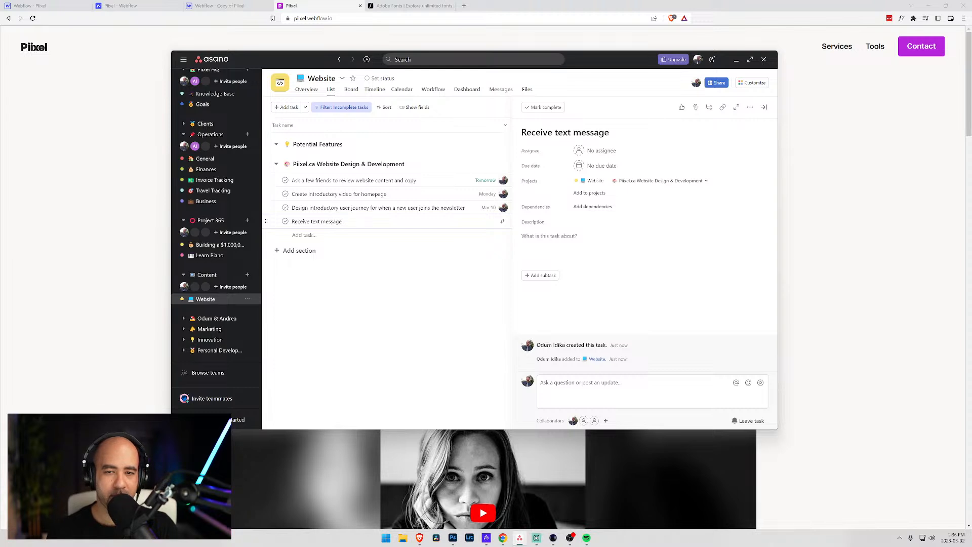
type(" whenever a form is s")
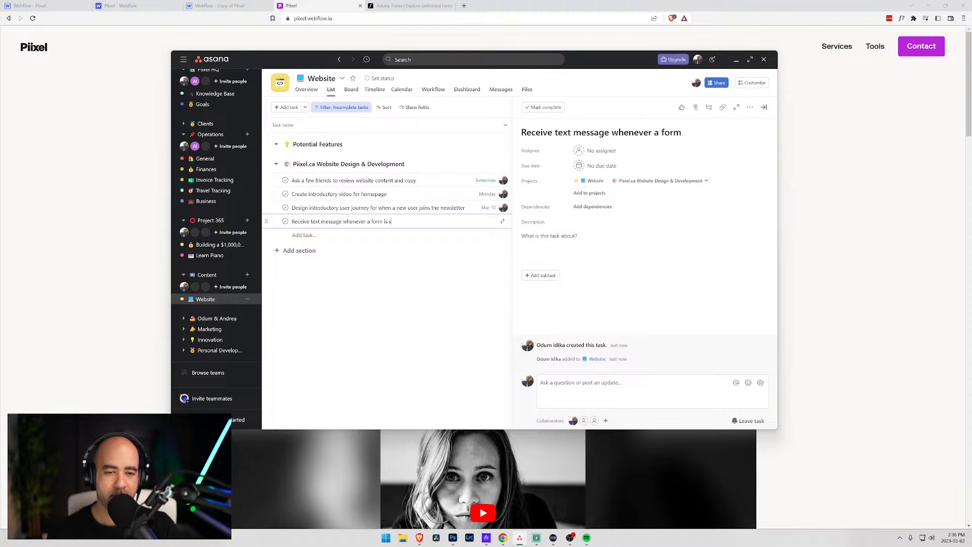
type("ubmitted")
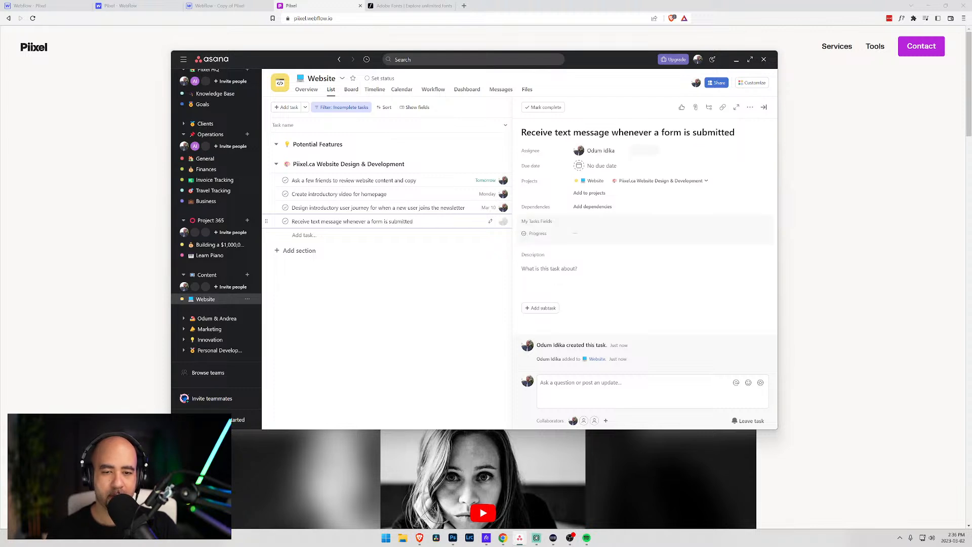
left_click(601, 166)
left_click(635, 226)
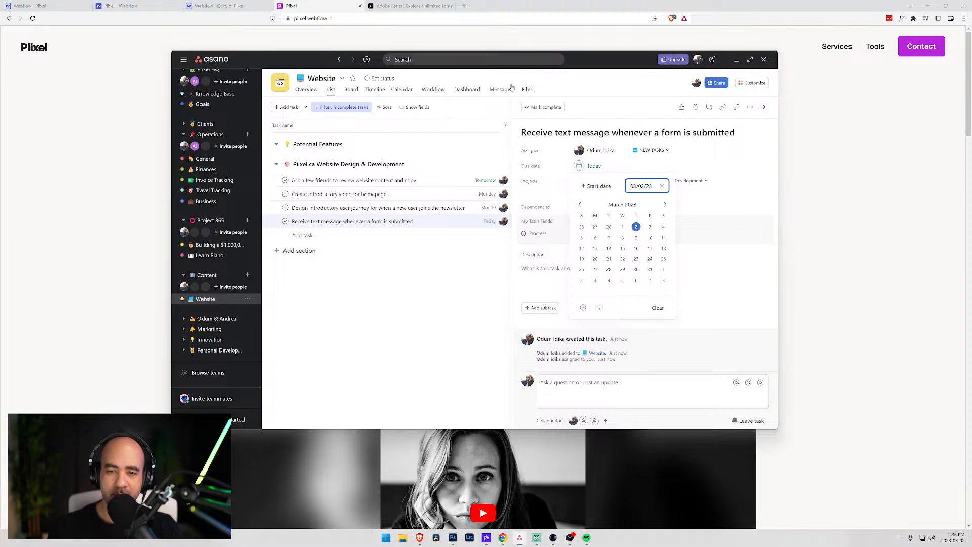
left_click(608, 72)
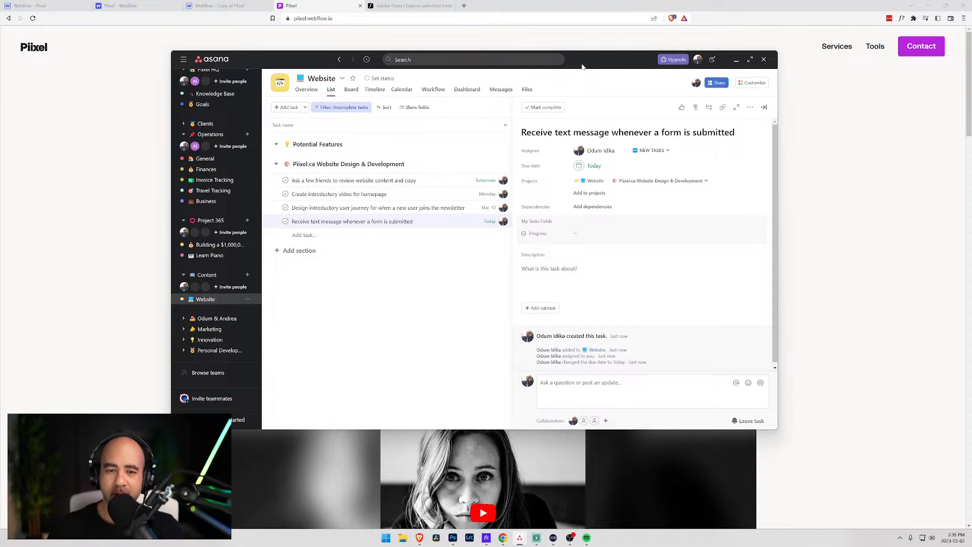
left_click(416, 223)
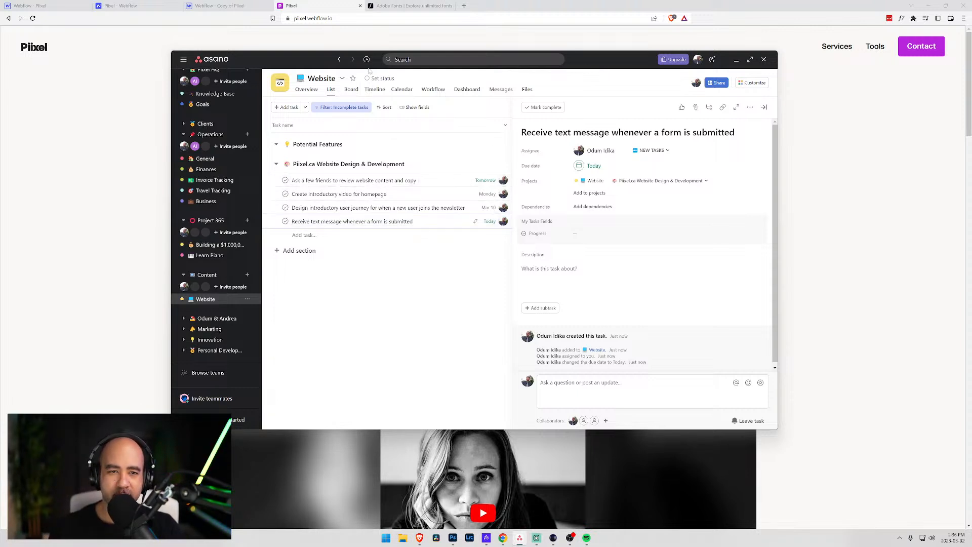
- Browse the published Piixel homepage and open its Contact page with the 'Let's chat.' form
left_click_drag(313, 63, 971, 107)
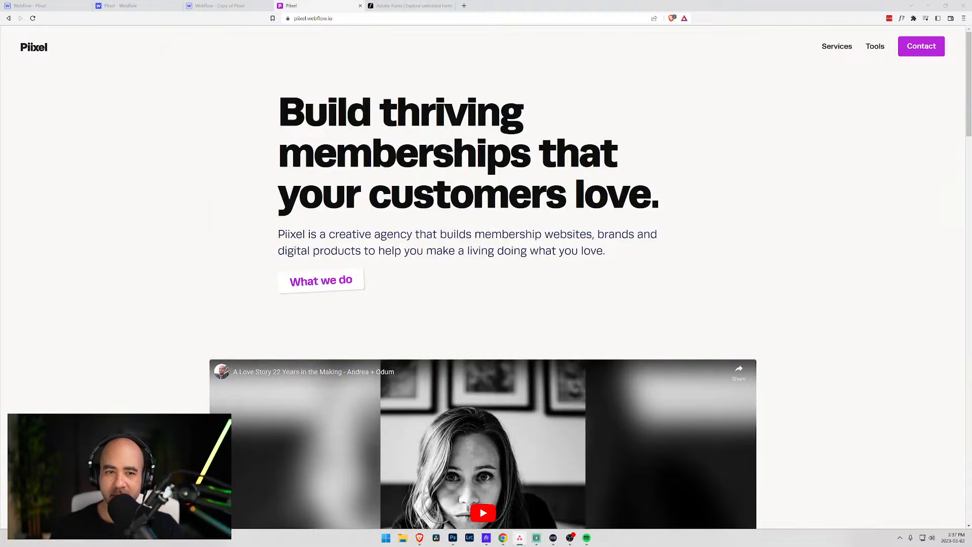
scroll(486, 273, "down", 3)
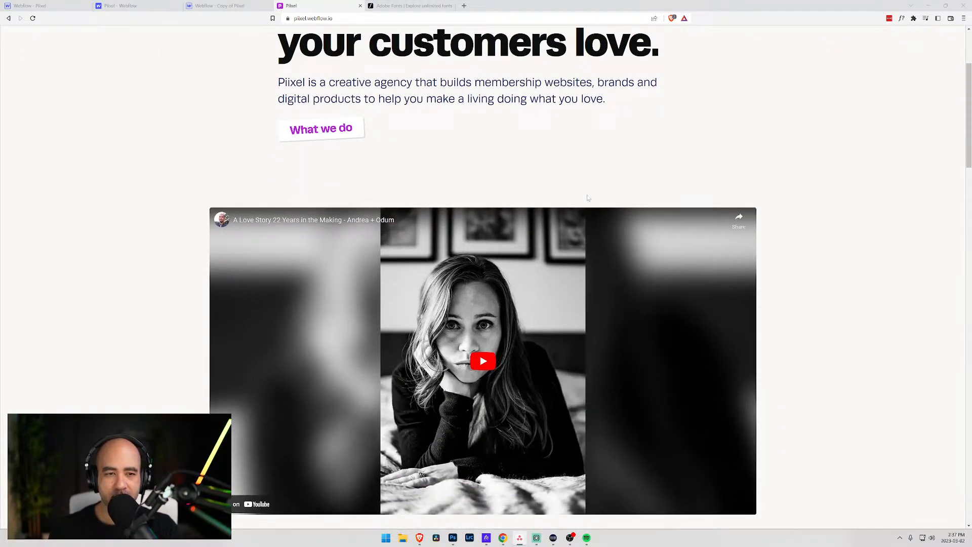
scroll(581, 199, "up", 3)
scroll(578, 198, "down", 10)
scroll(586, 196, "down", 20)
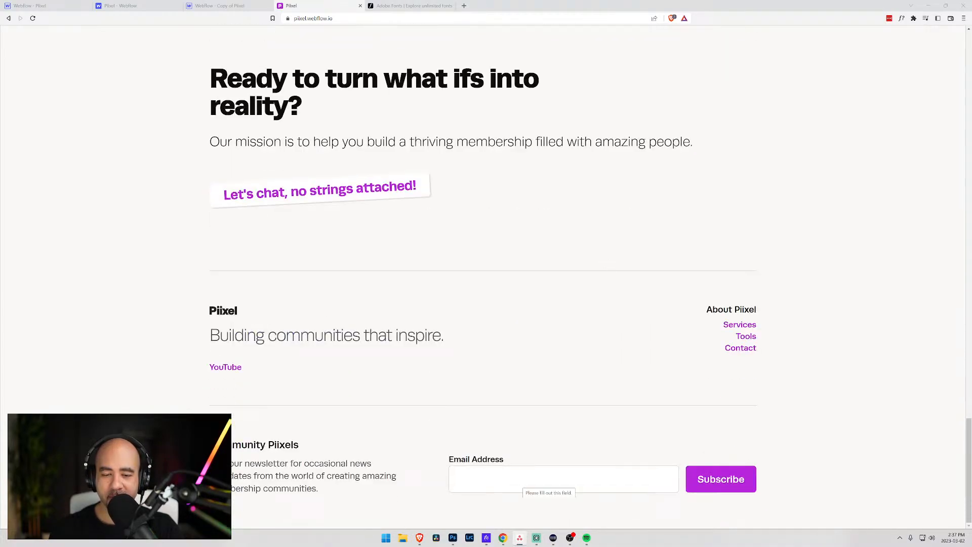
scroll(608, 395, "up", 6)
scroll(602, 374, "up", 20)
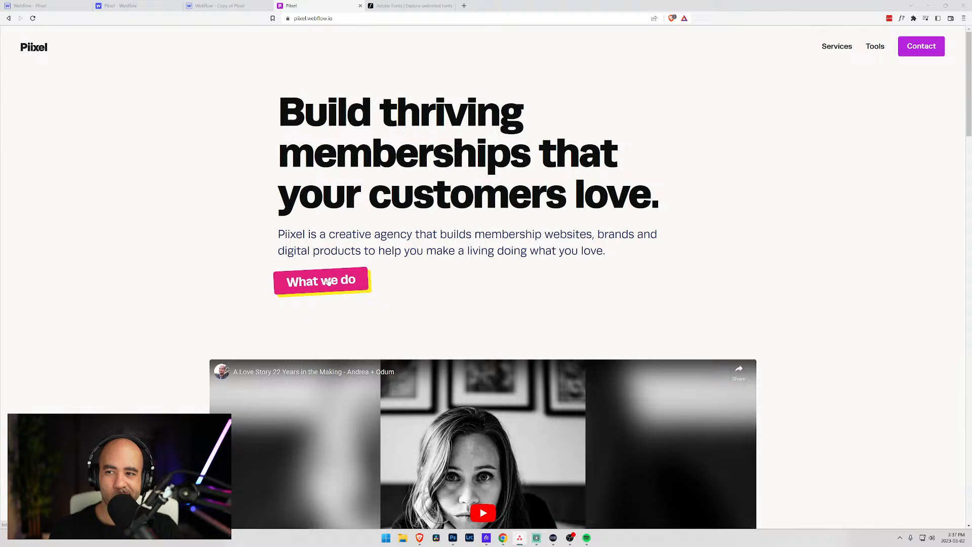
left_click(916, 47)
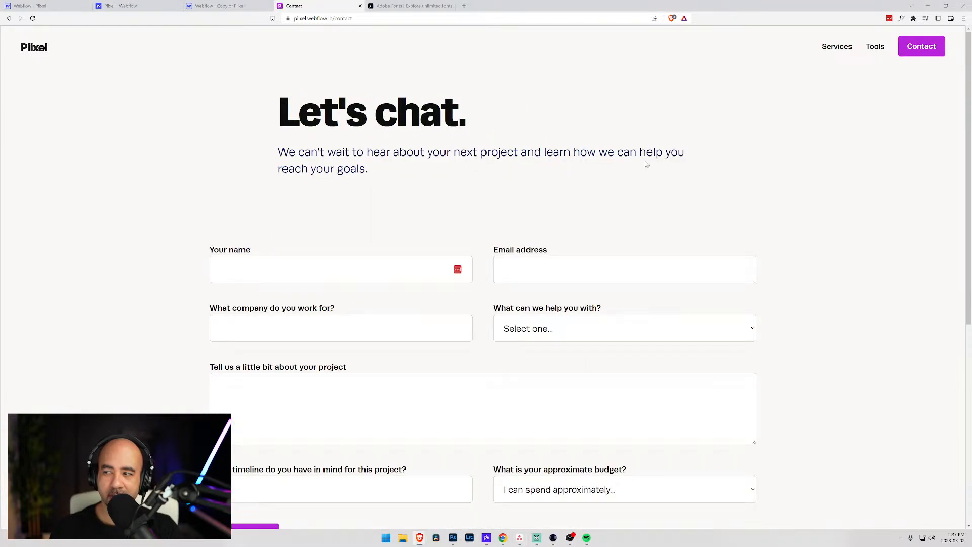
scroll(391, 223, "down", 4)
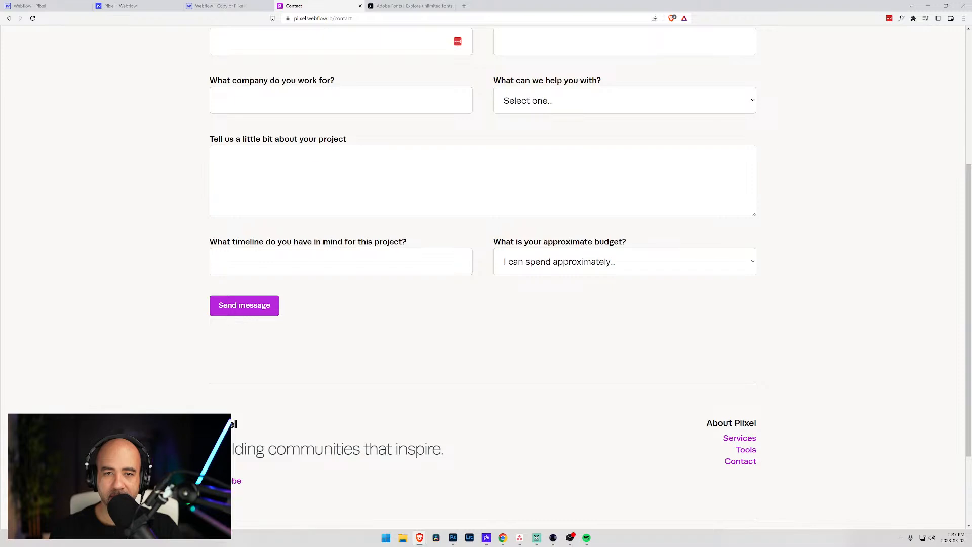
scroll(334, 274, "up", 5)
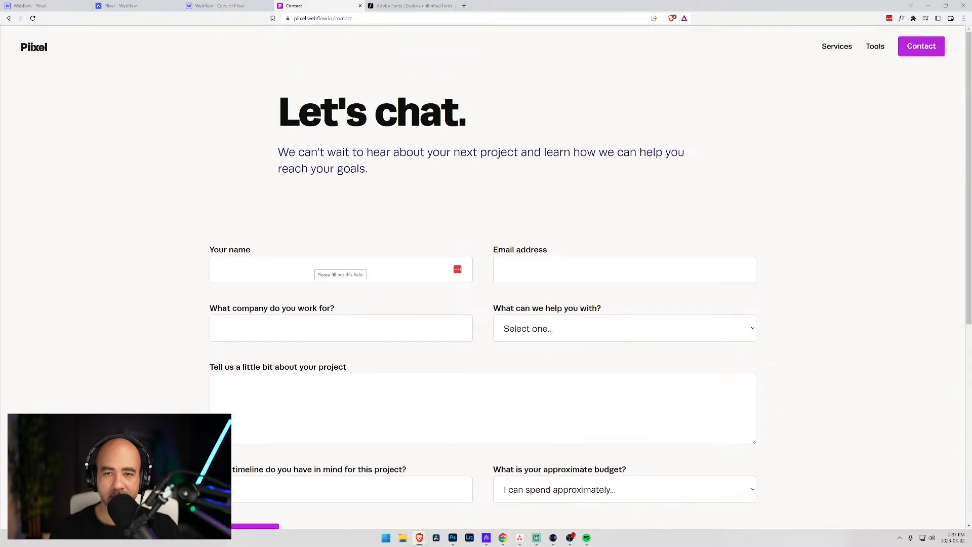
left_click_drag(971, 104, 297, 61)
left_click(385, 218)
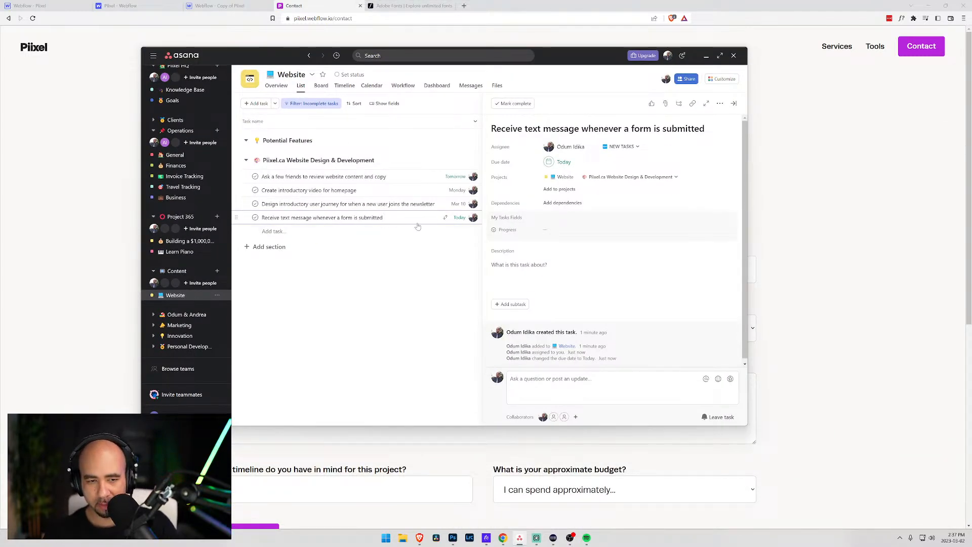
- Add task 'Receive email when someone new subscribes to newsletter' below the text-message task, due March 2
key("Return")
type("Re")
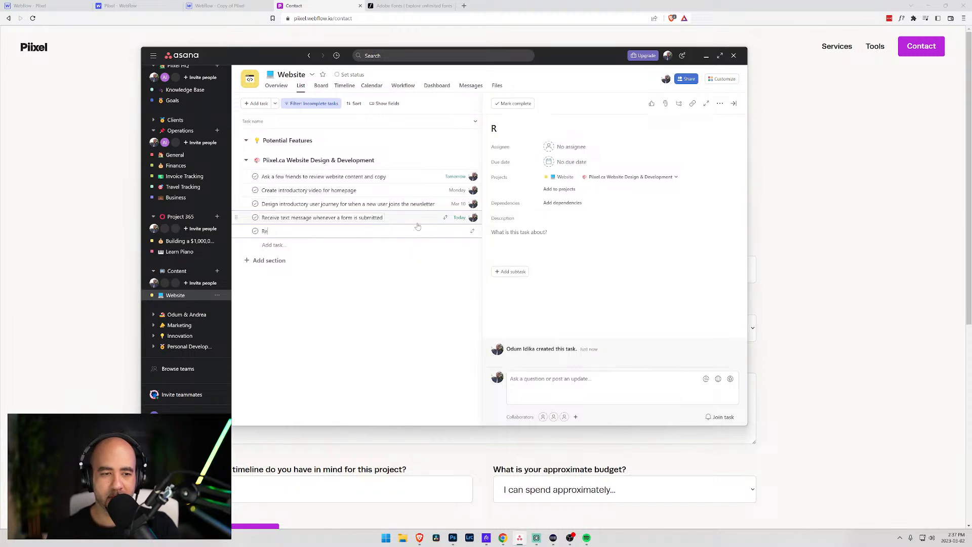
type("ceive email whe")
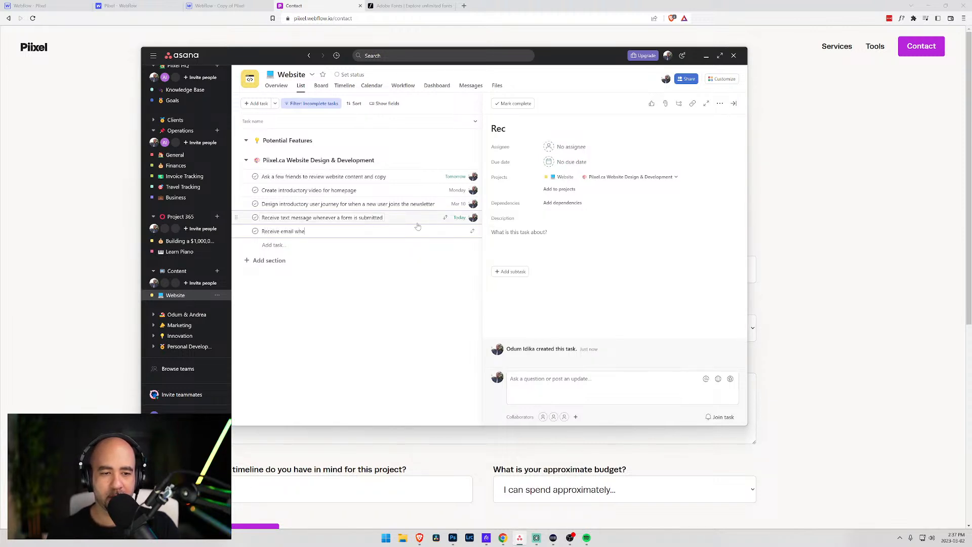
type("n someone new ")
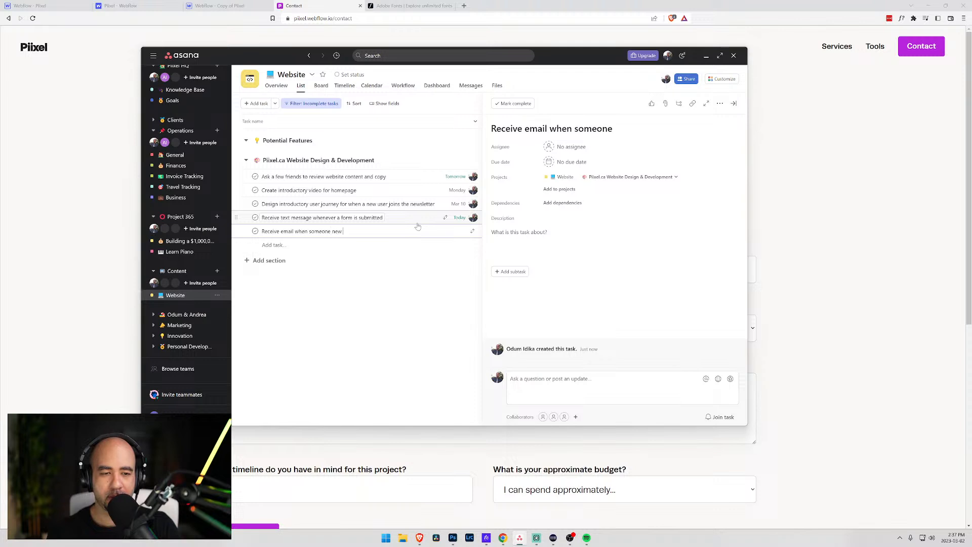
type("subscribes")
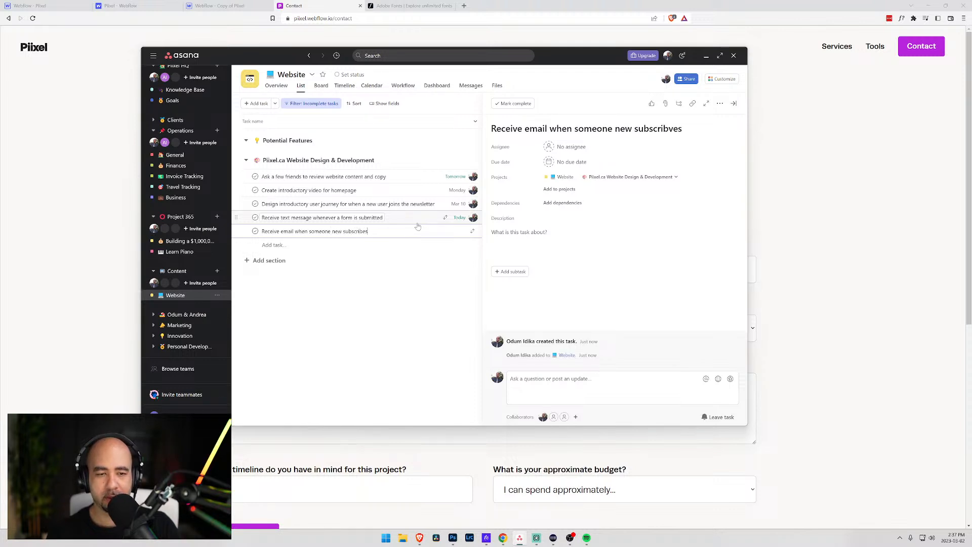
type(" to newsletter")
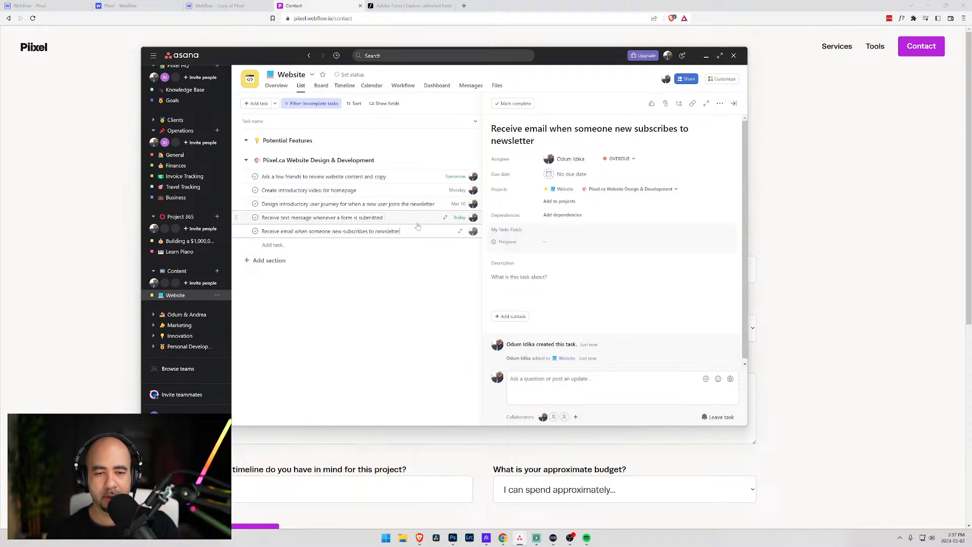
left_click(553, 174)
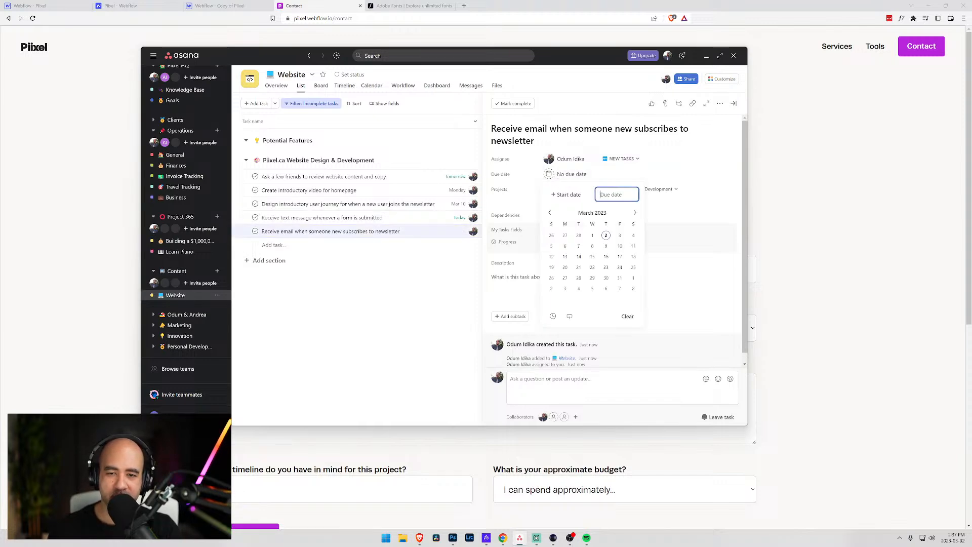
left_click(606, 235)
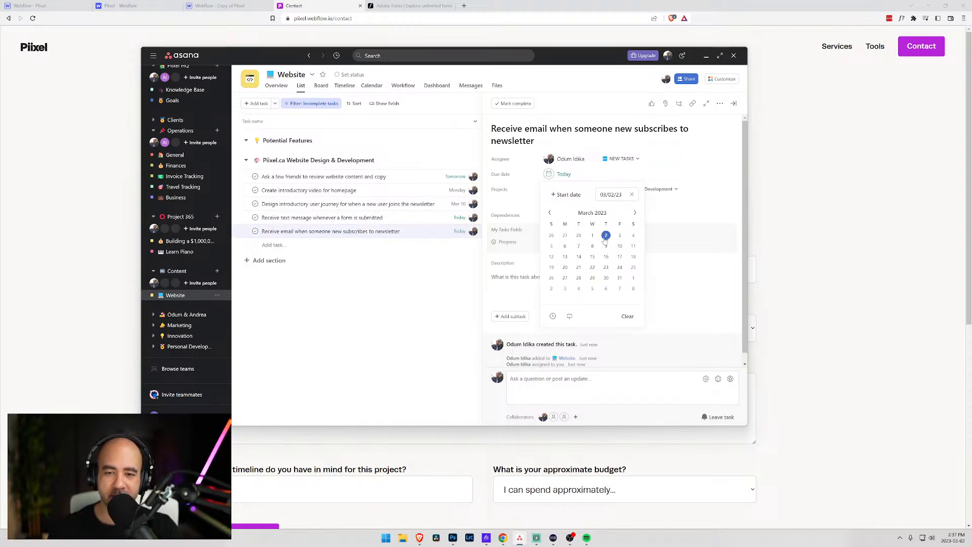
left_click_drag(286, 59, 347, 56)
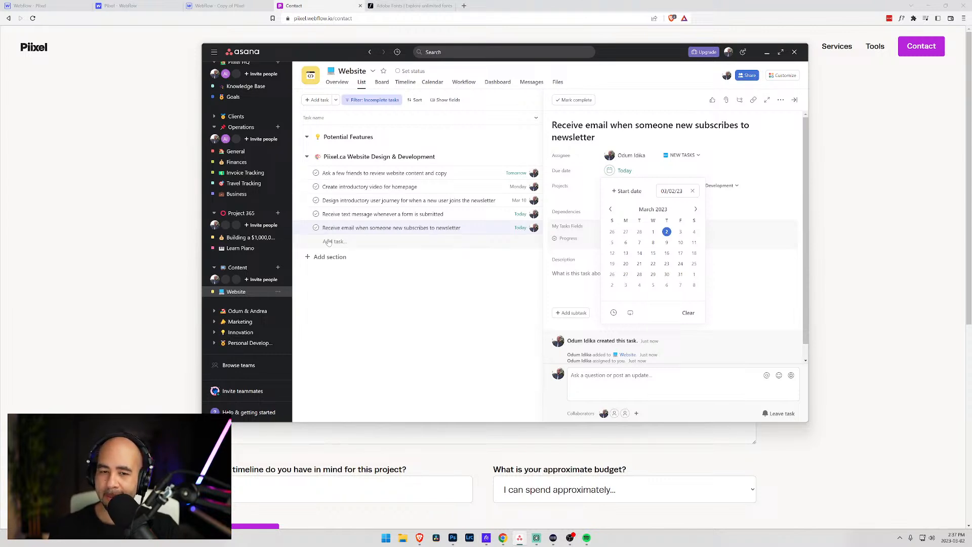
left_click(382, 228)
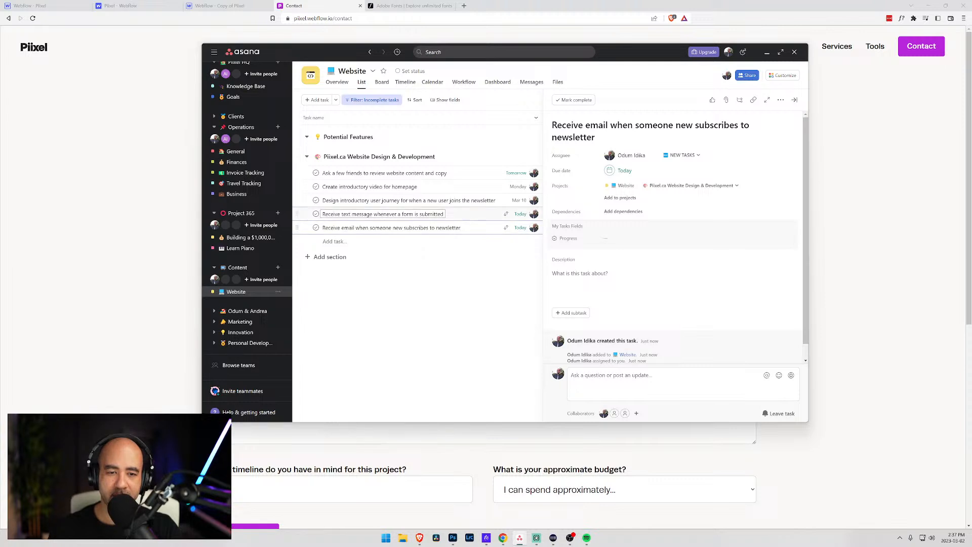
- Give the text-message task a numbered description: '1. Add details to Airtable', '2. Send out notification'
left_click(442, 214)
left_click(564, 259)
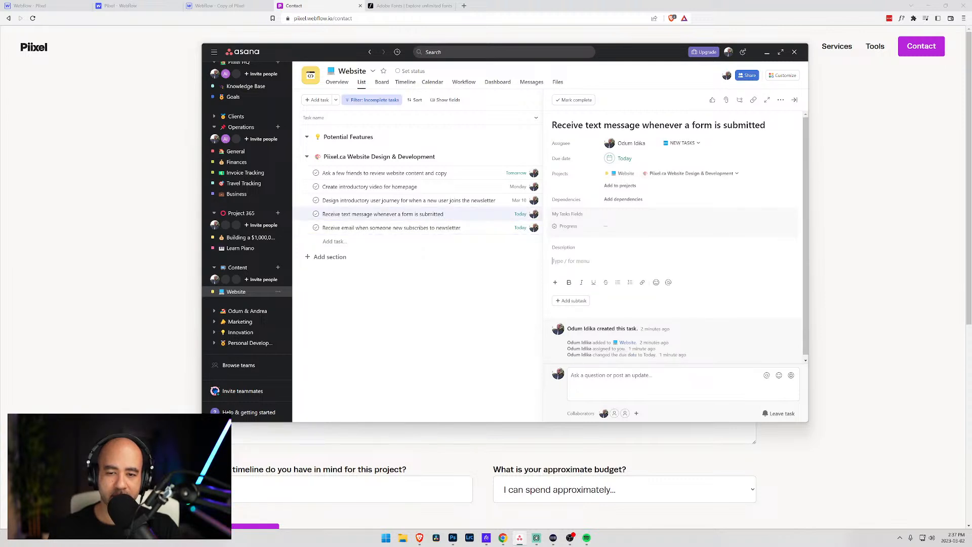
type("1. ")
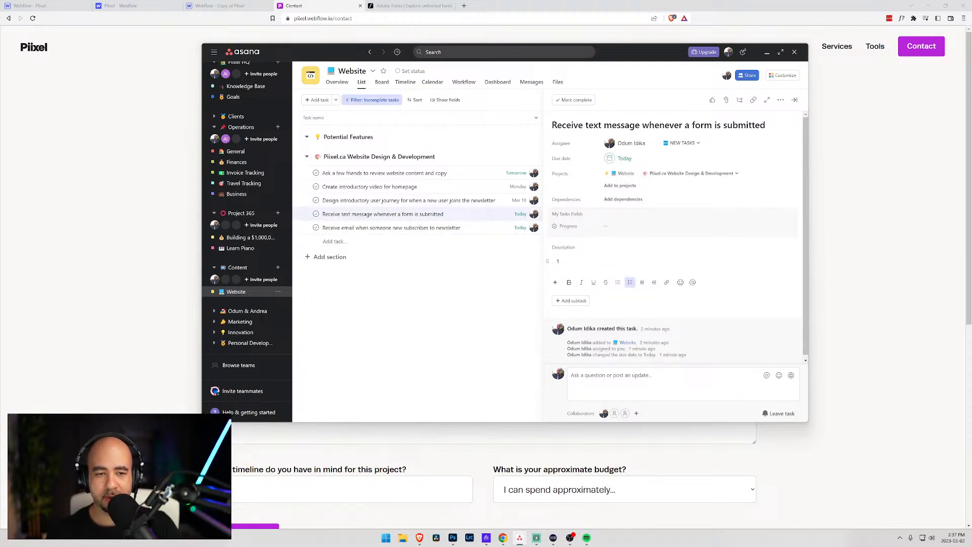
type("Add details to")
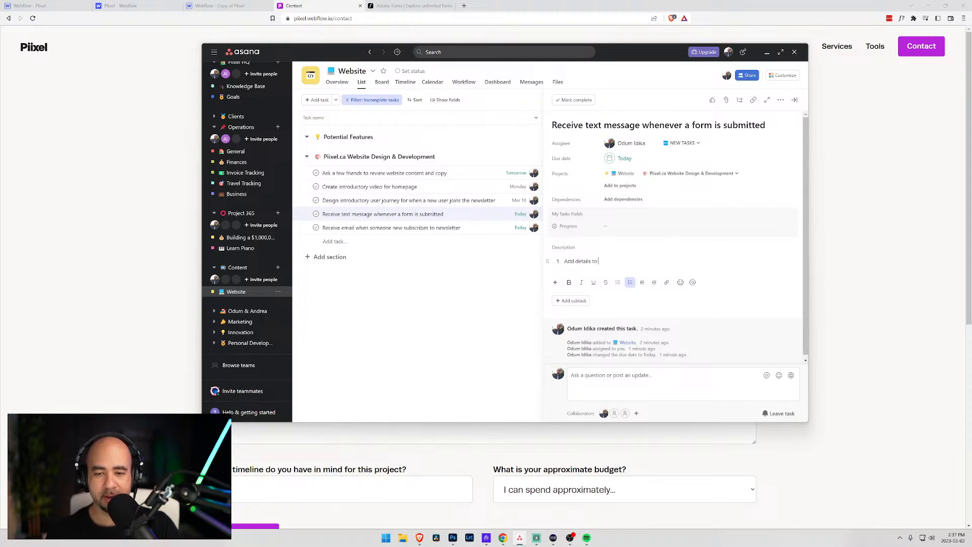
type(" Airtabe")
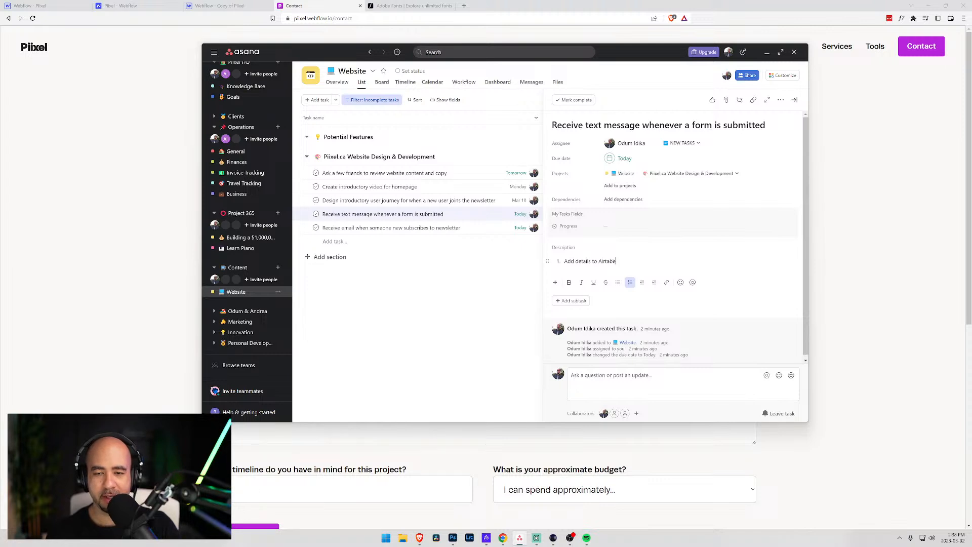
key("BackSpace")
type("le")
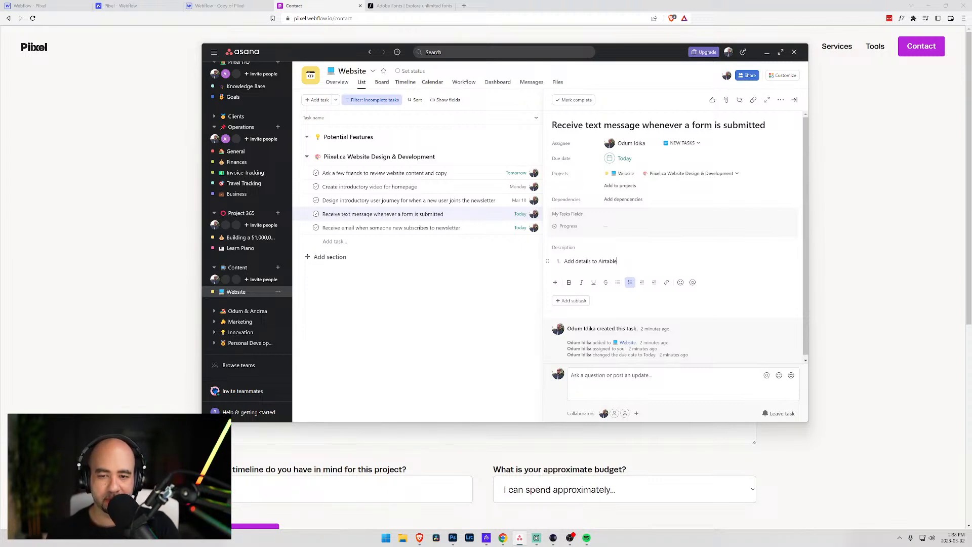
key("Return")
type("Send out notification")
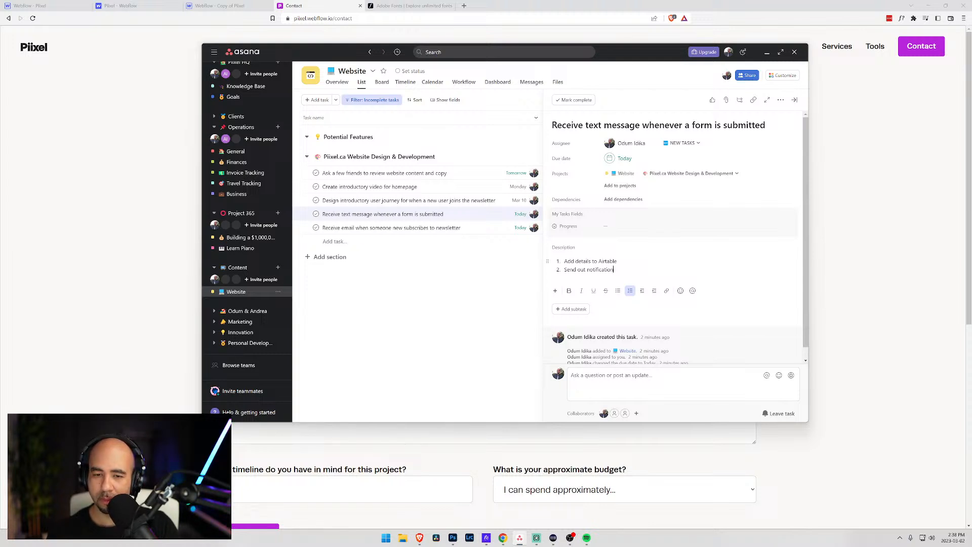
key("Return")
key("Tab")
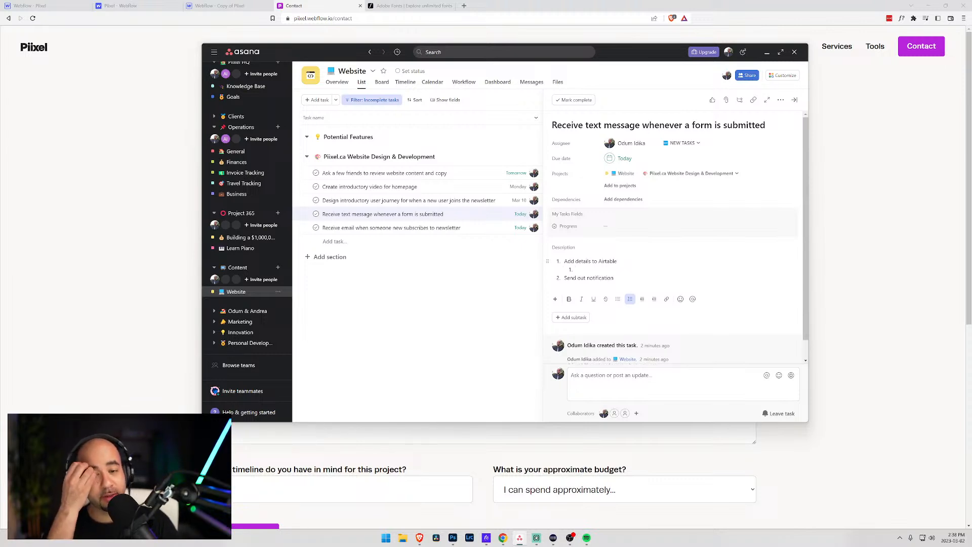
key("BackSpace")
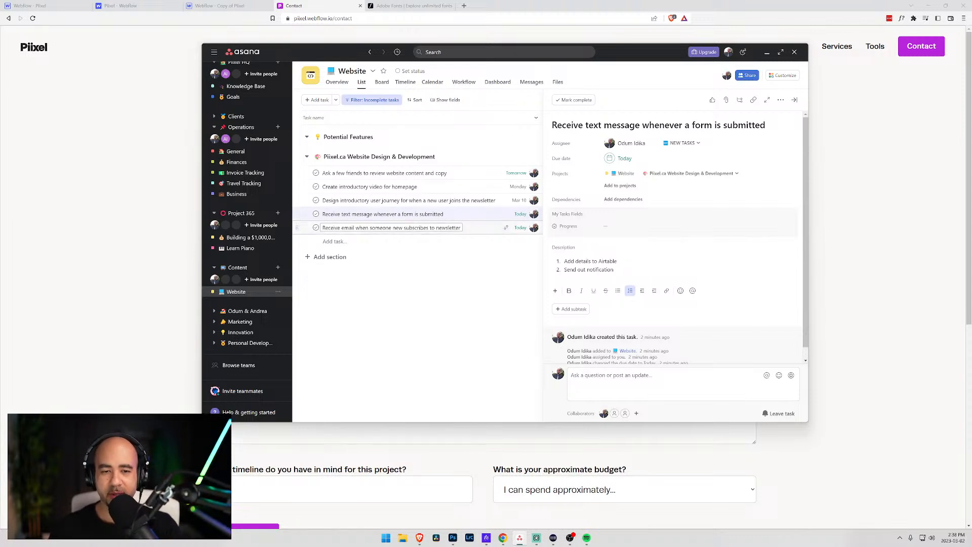
- Review the email-notification task, then move Asana aside to reveal the Piixel Contact page
left_click(415, 228)
left_click(408, 214)
left_click(405, 228)
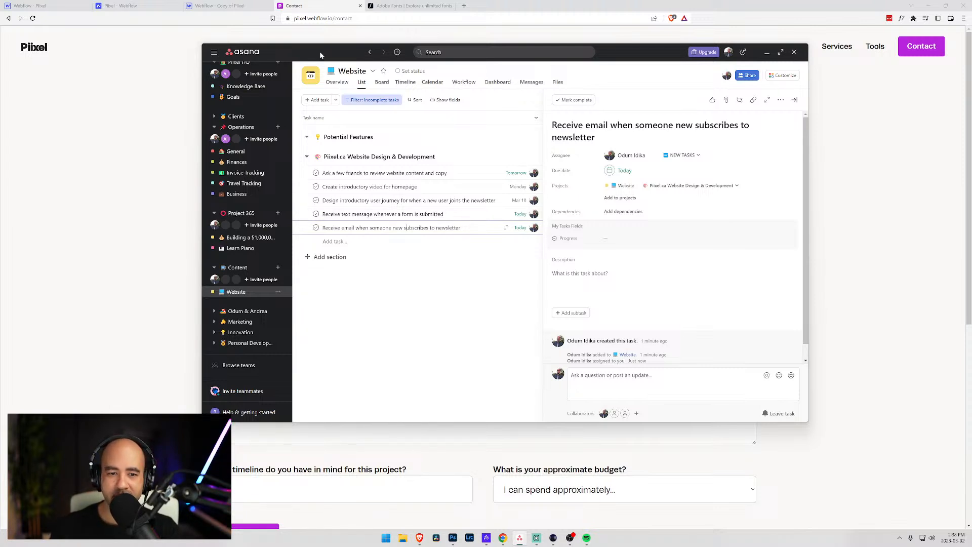
left_click_drag(320, 53, 971, 170)
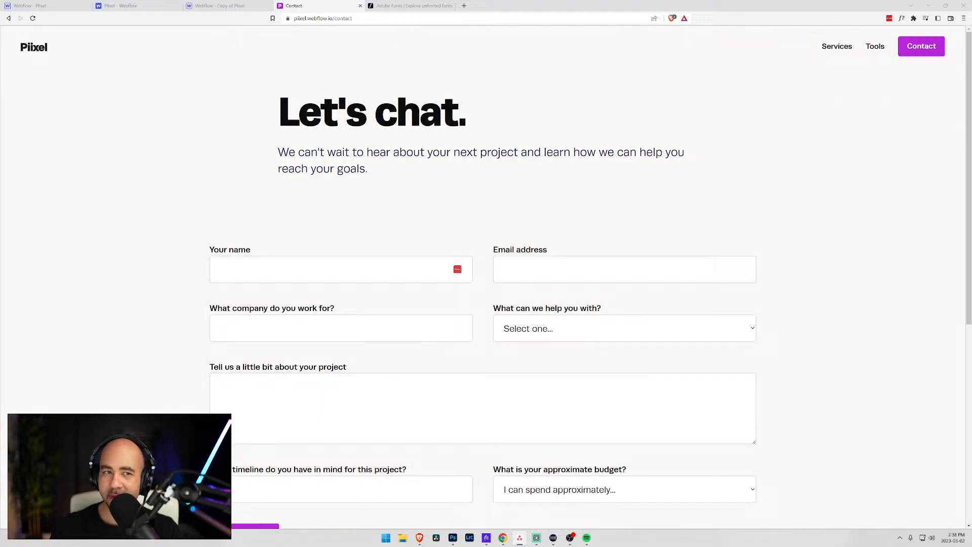
- Load mailchimp.com in a new tab, log in and go to the Audience dashboard
left_click(465, 6)
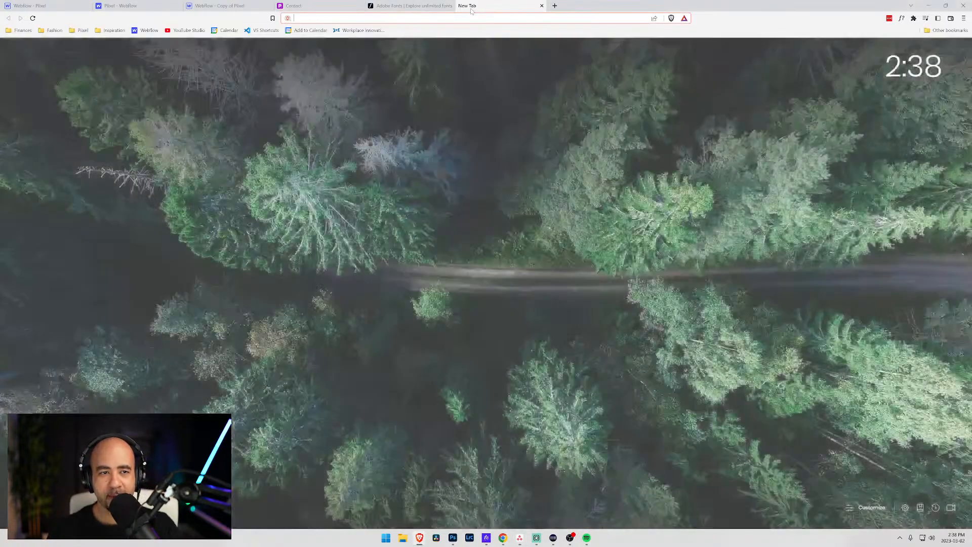
type("mw")
key("BackSpace")
type("ailchimp.com")
key("Return")
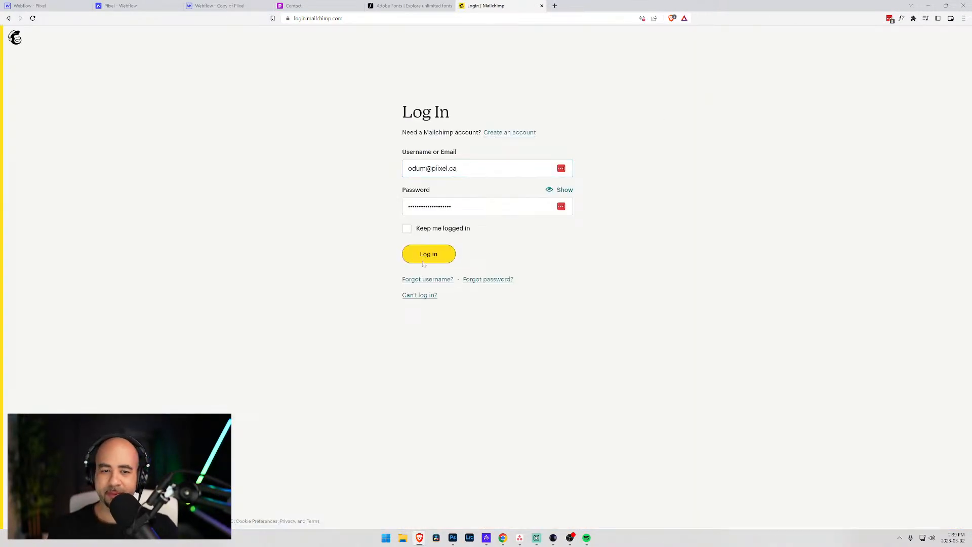
left_click(424, 256)
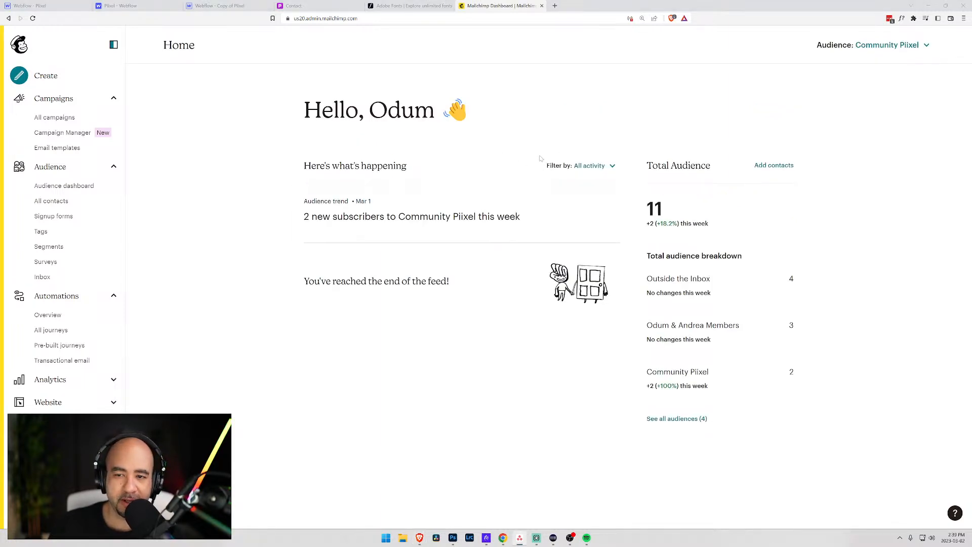
left_click(76, 187)
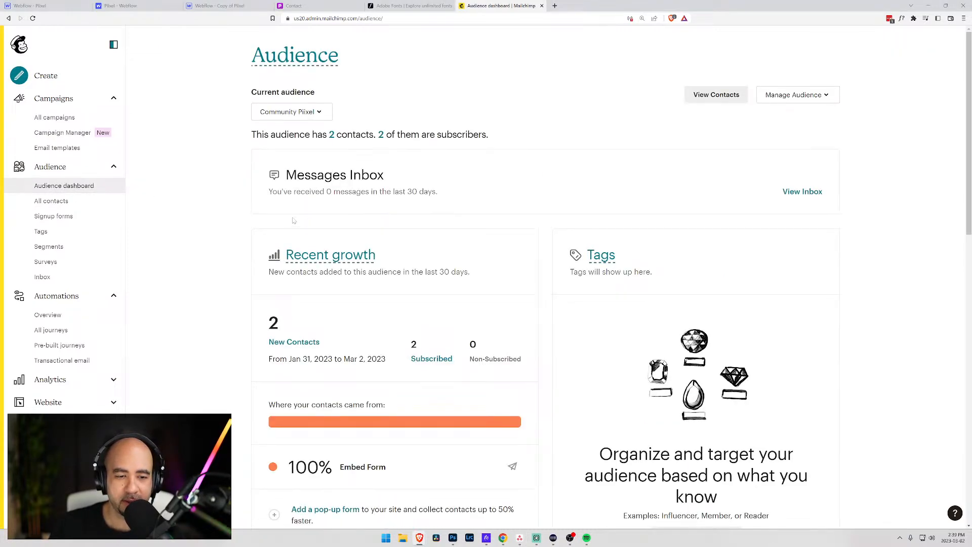
- Open the Community Piixel audience Settings, view GDPR fields and settings, then return to settings and defaults
left_click(832, 94)
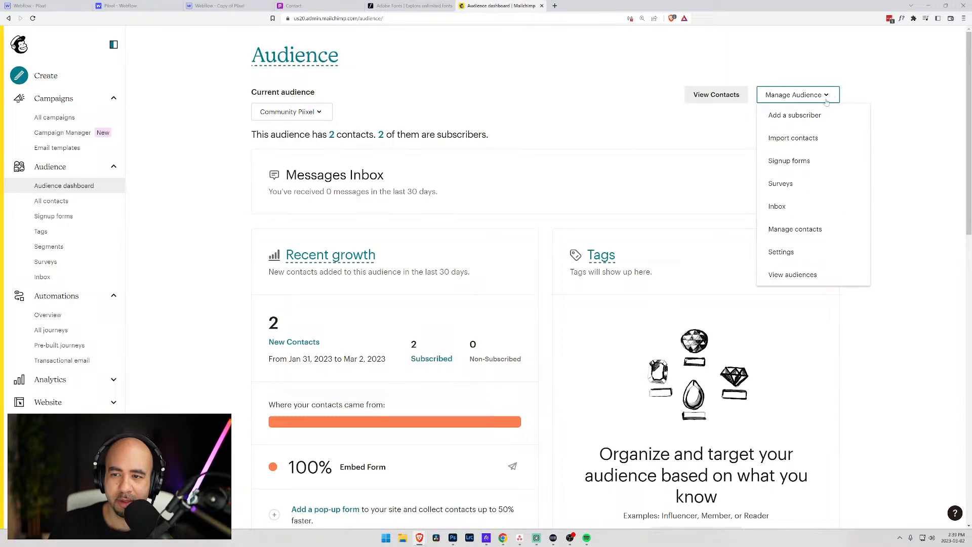
left_click(789, 254)
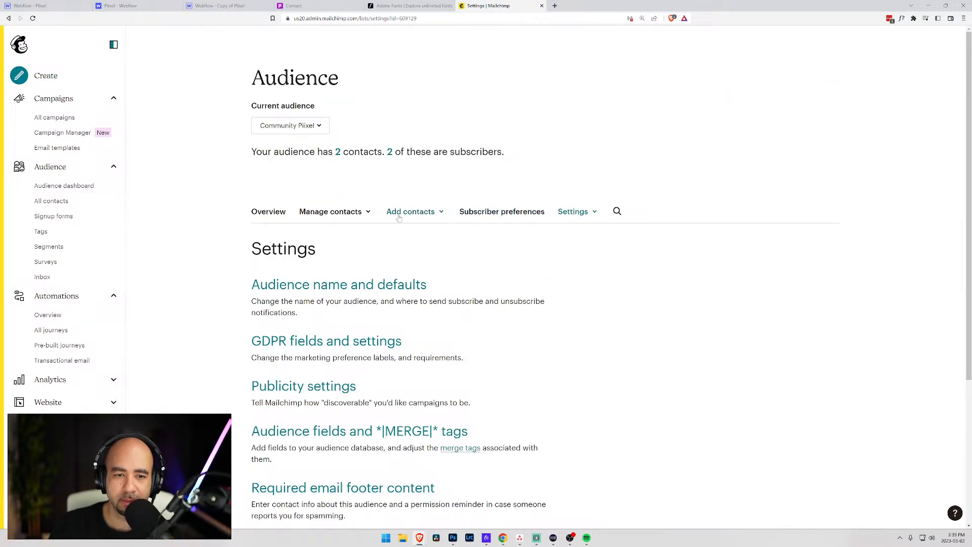
scroll(417, 219, "down", 4)
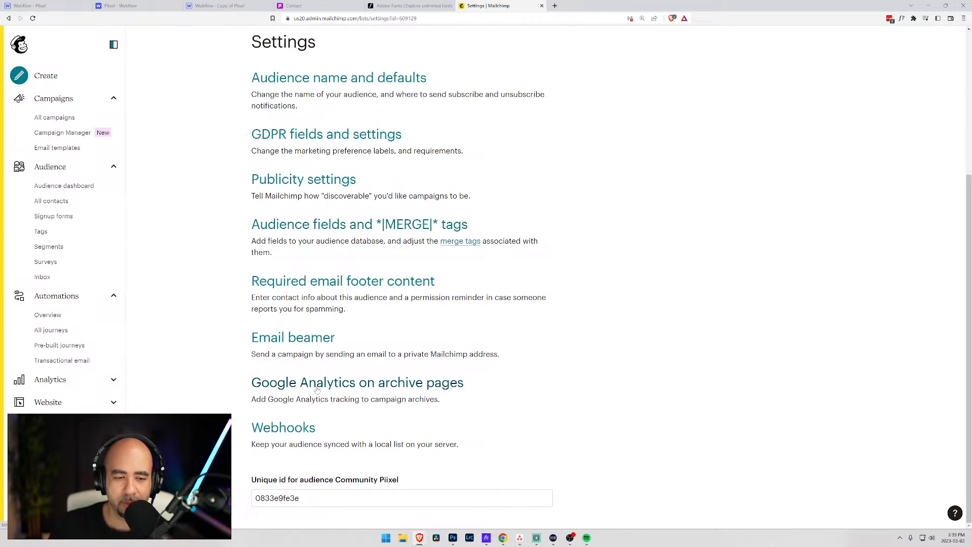
mouse_move(93, 365)
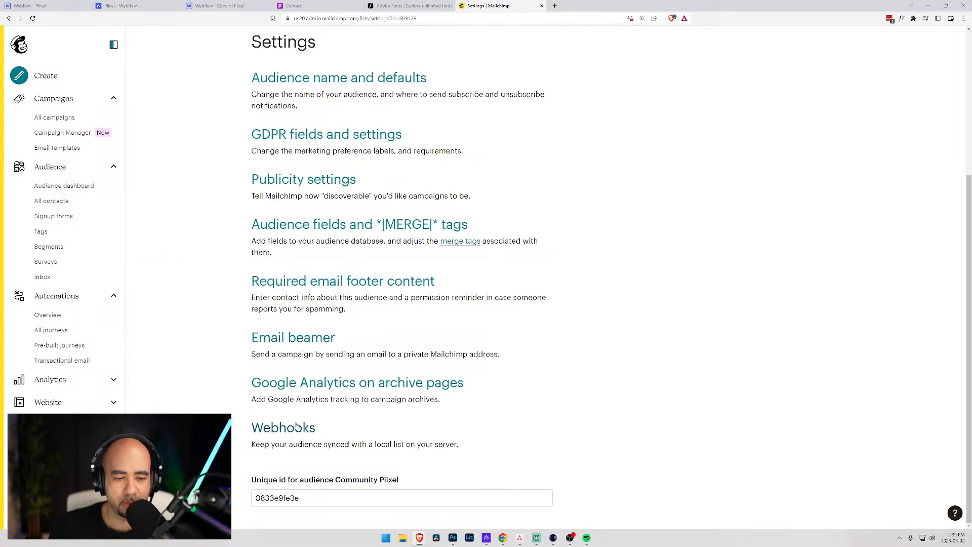
scroll(319, 416, "up", 4)
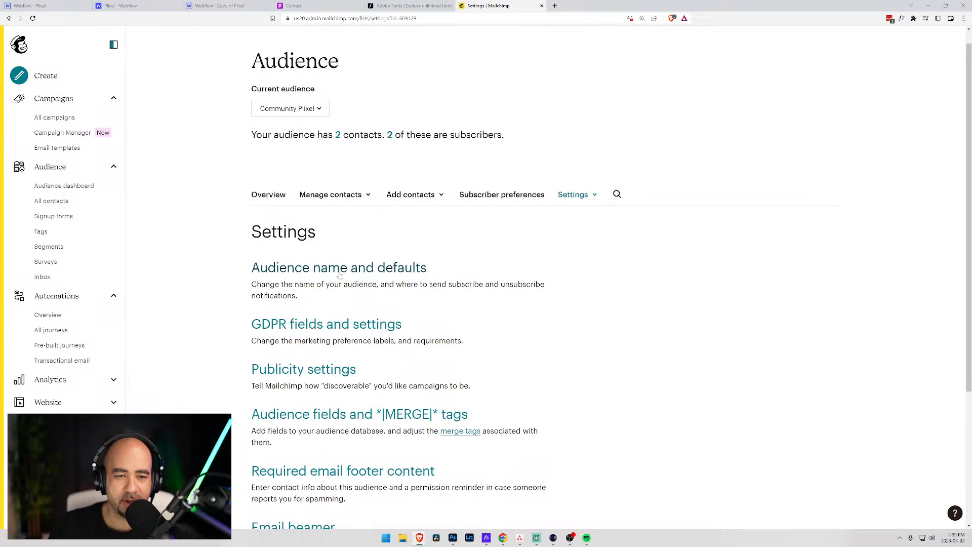
left_click(591, 195)
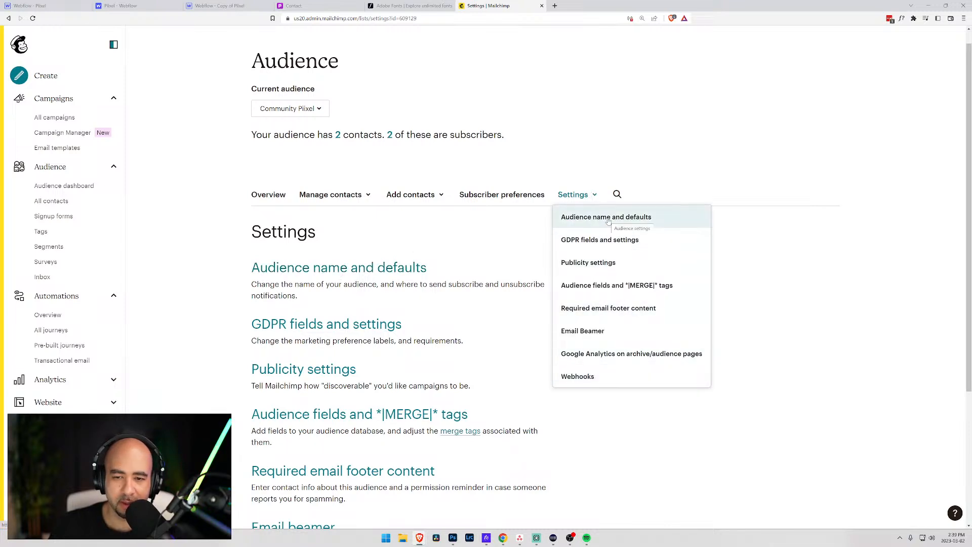
left_click(607, 240)
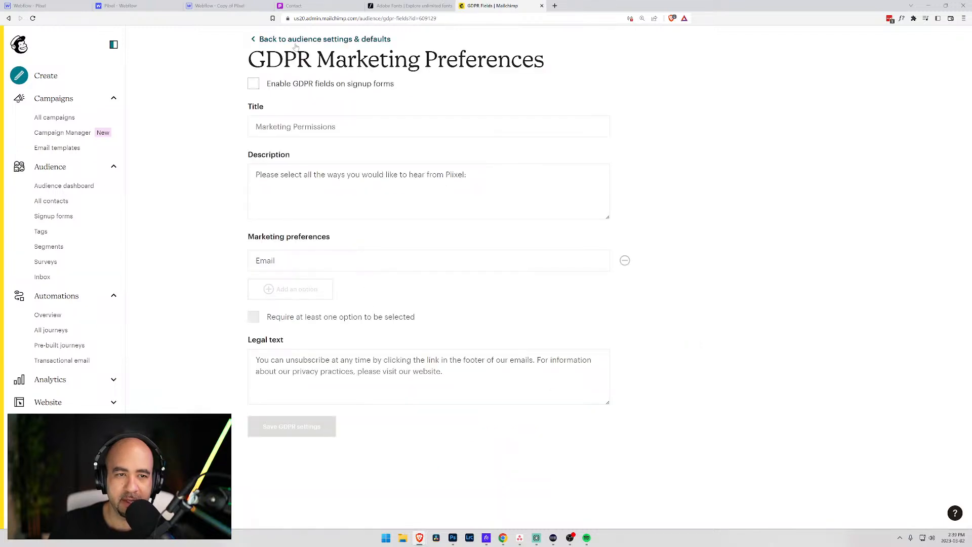
left_click(329, 40)
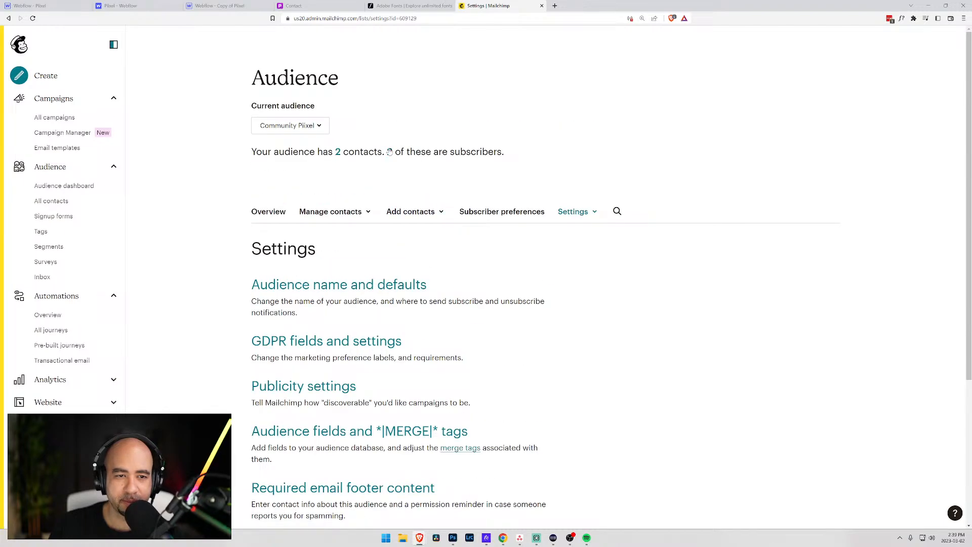
left_click(365, 211)
scroll(356, 314, "down", 1)
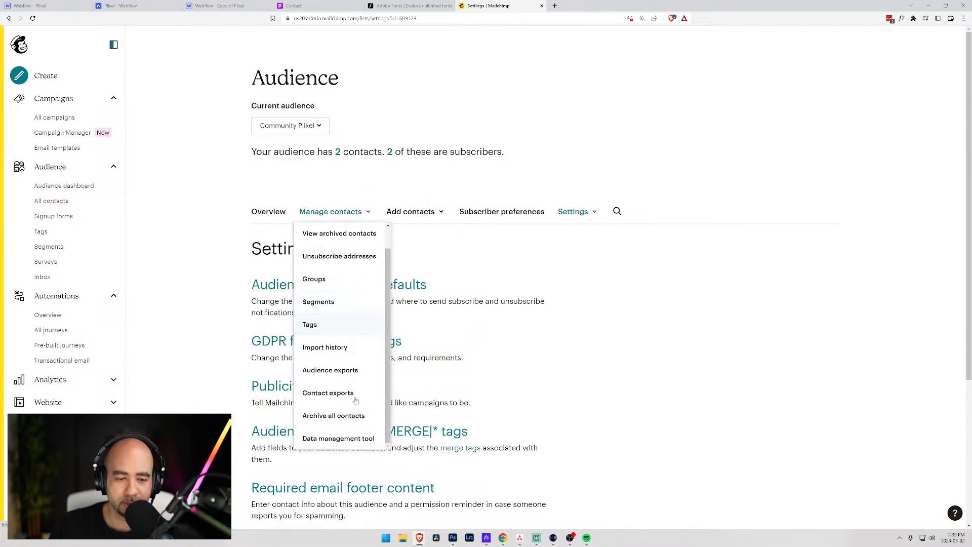
- Open the Data Management Tool contacts table, then reach the Account page via the account menu
left_click(350, 439)
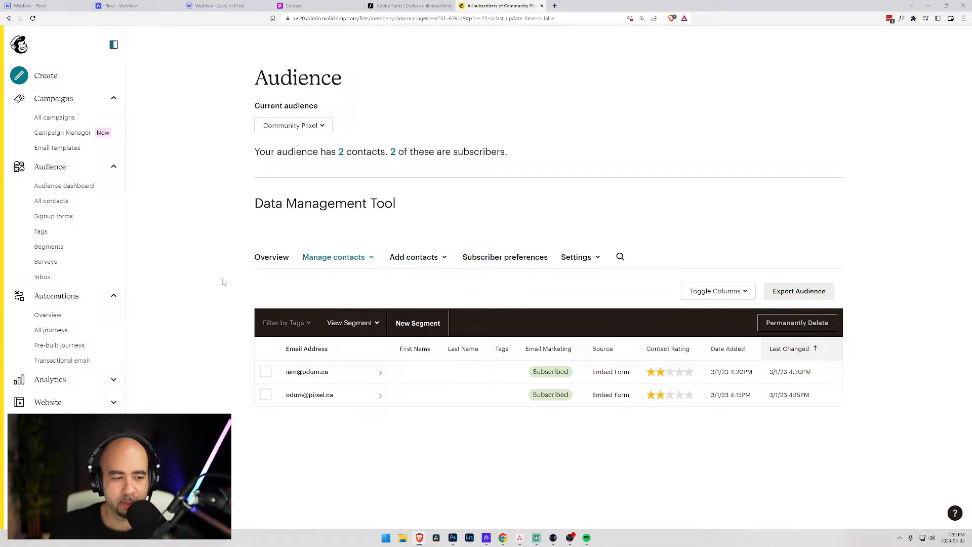
left_click(19, 512)
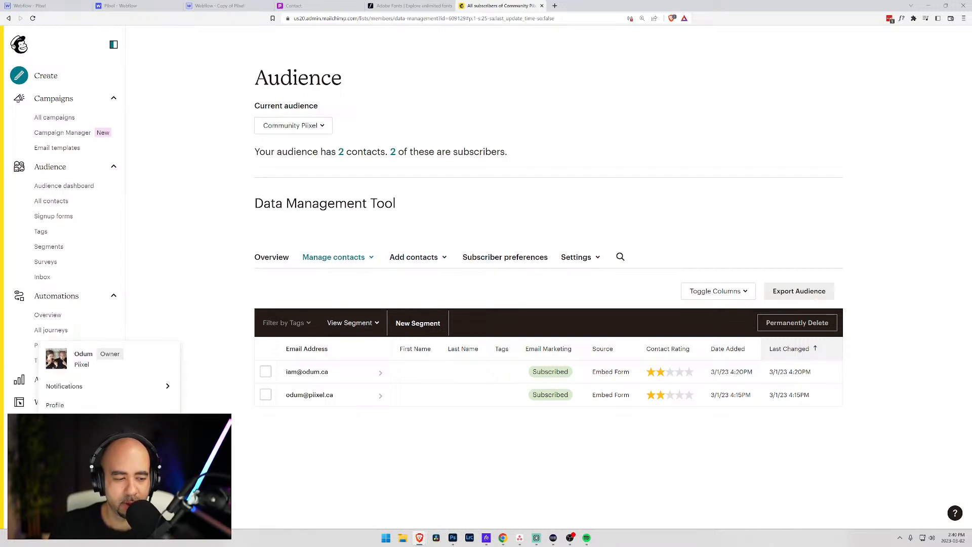
left_click(116, 387)
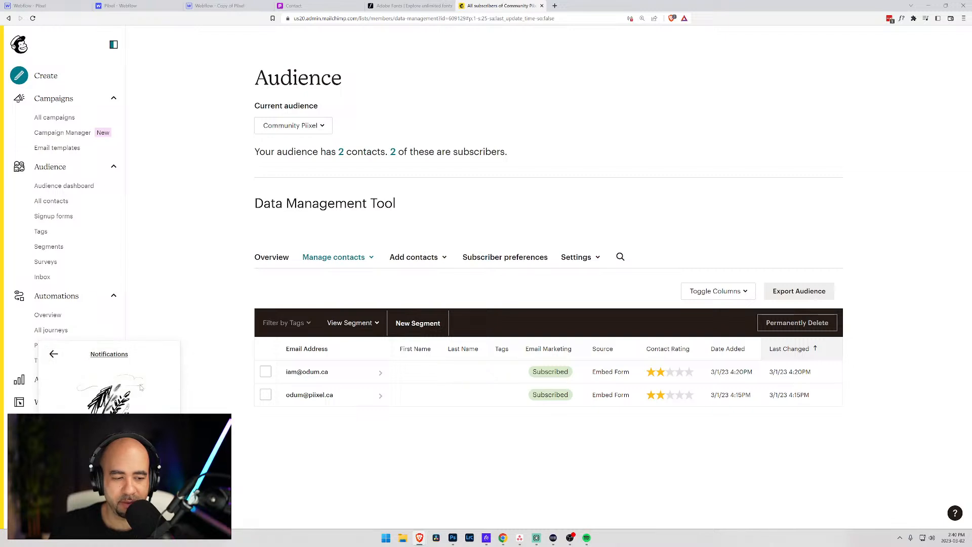
left_click(54, 353)
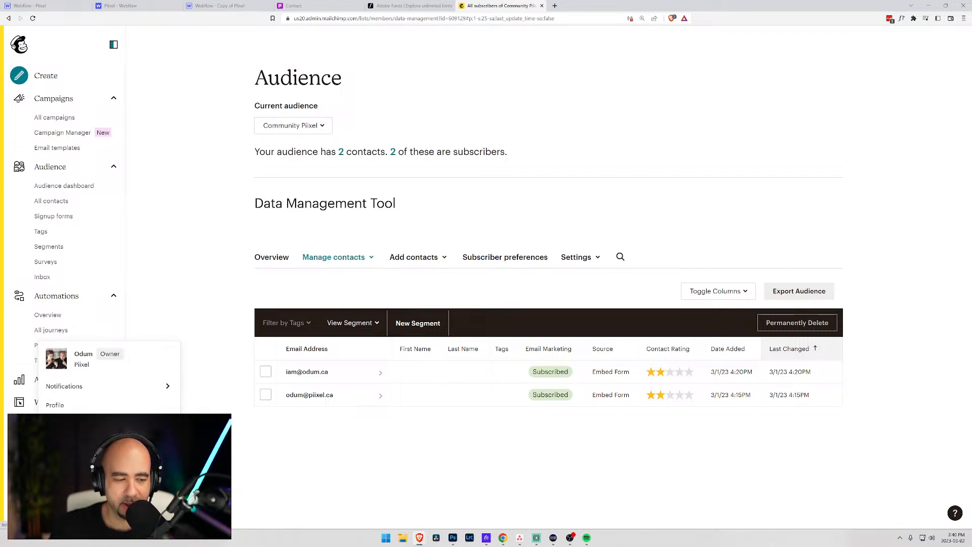
left_click(67, 423)
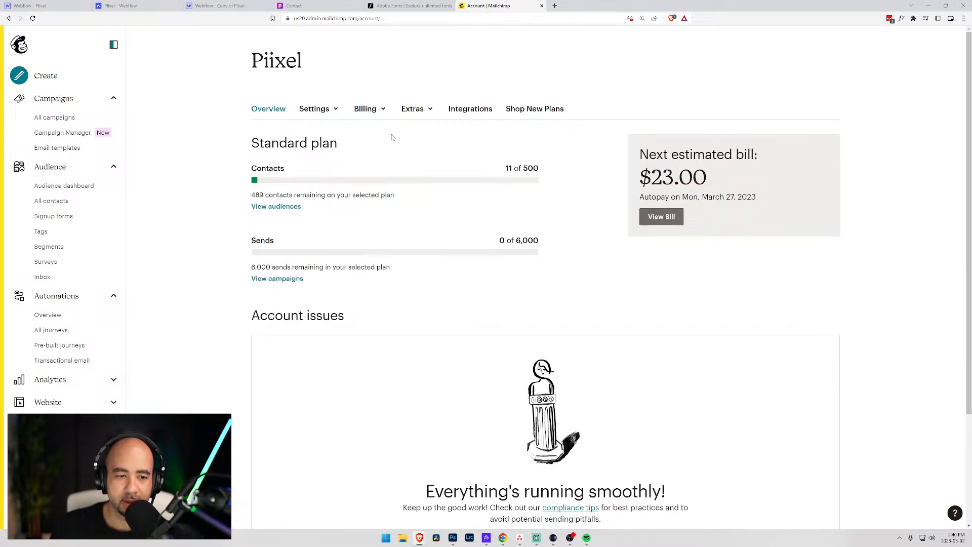
- Browse the account Settings and Extras menus, then move Mailchimp into its own browser window
left_click(335, 109)
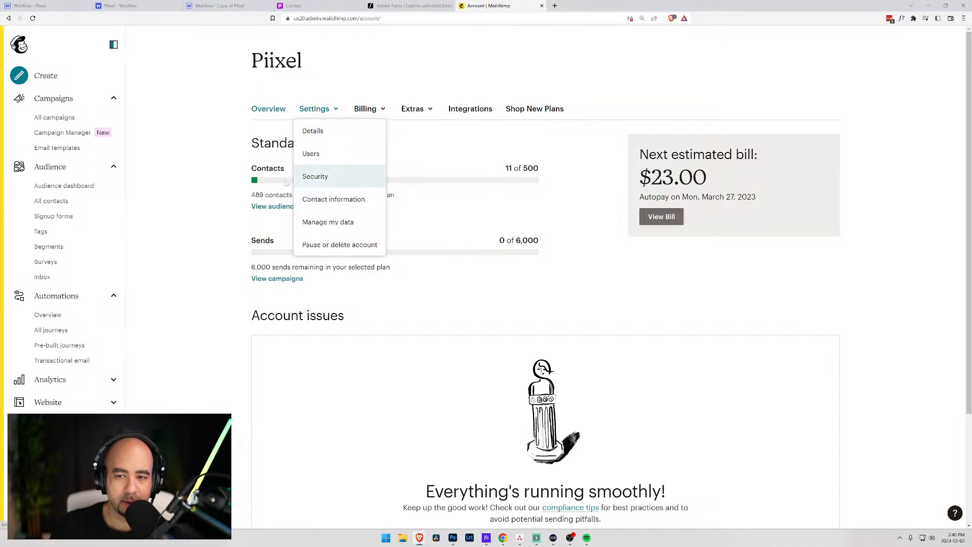
scroll(235, 192, "down", 2)
scroll(234, 191, "down", 2)
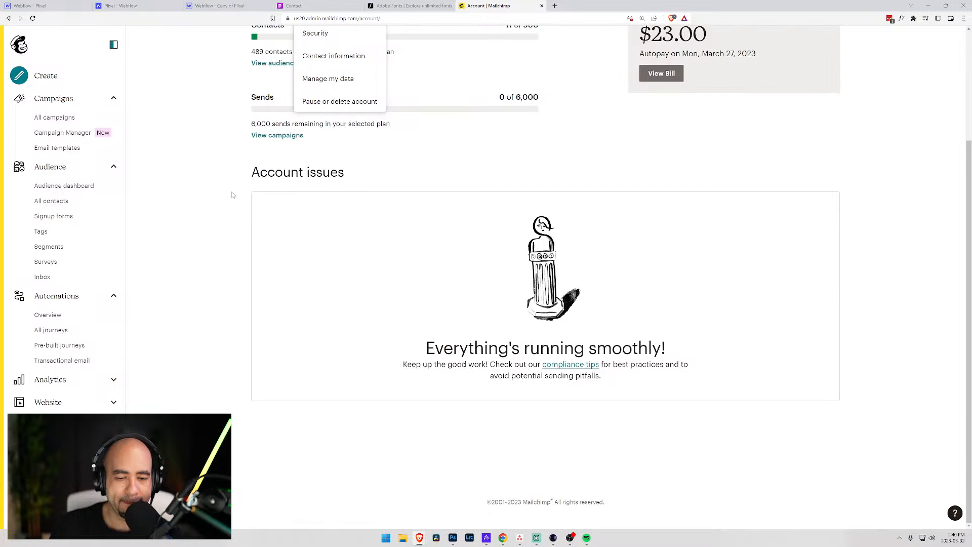
scroll(232, 196, "up", 4)
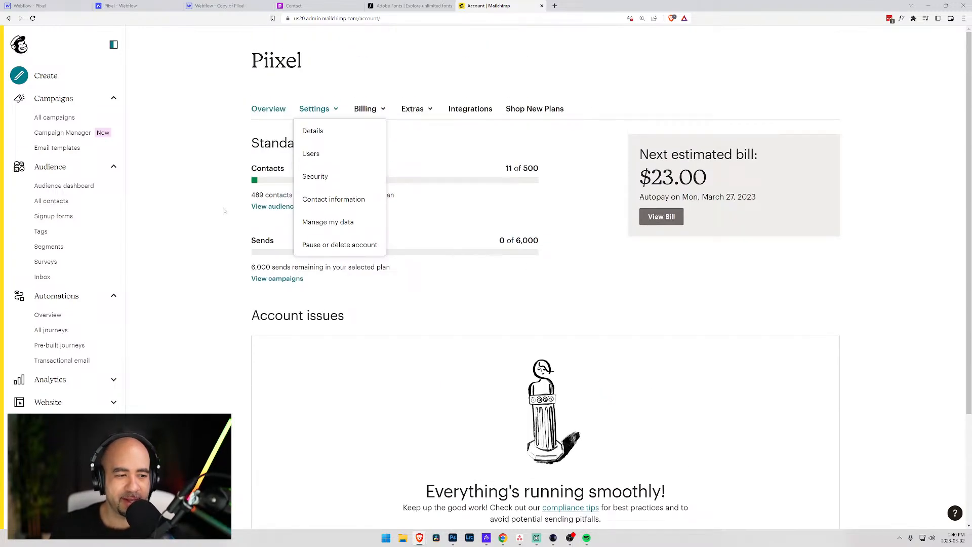
left_click(429, 113)
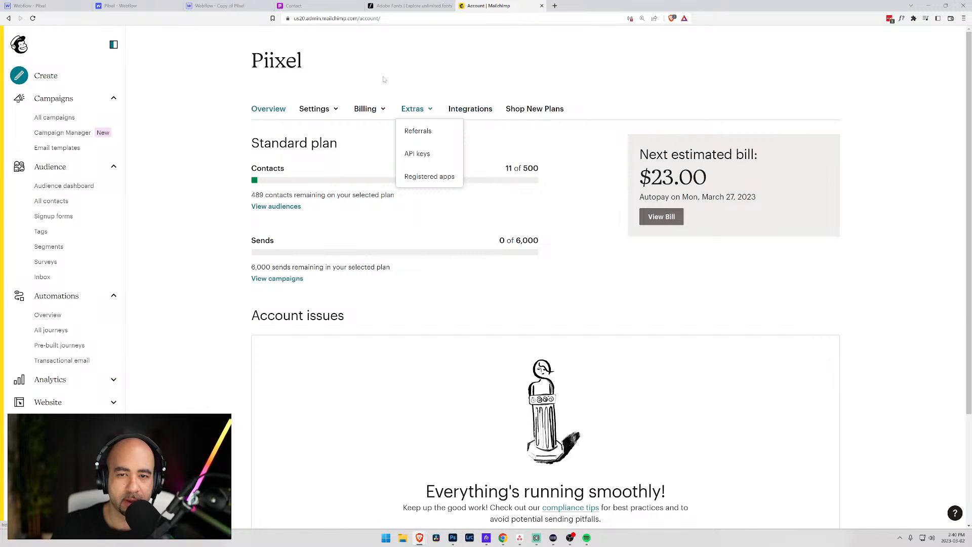
left_click_drag(499, 7, 971, 124)
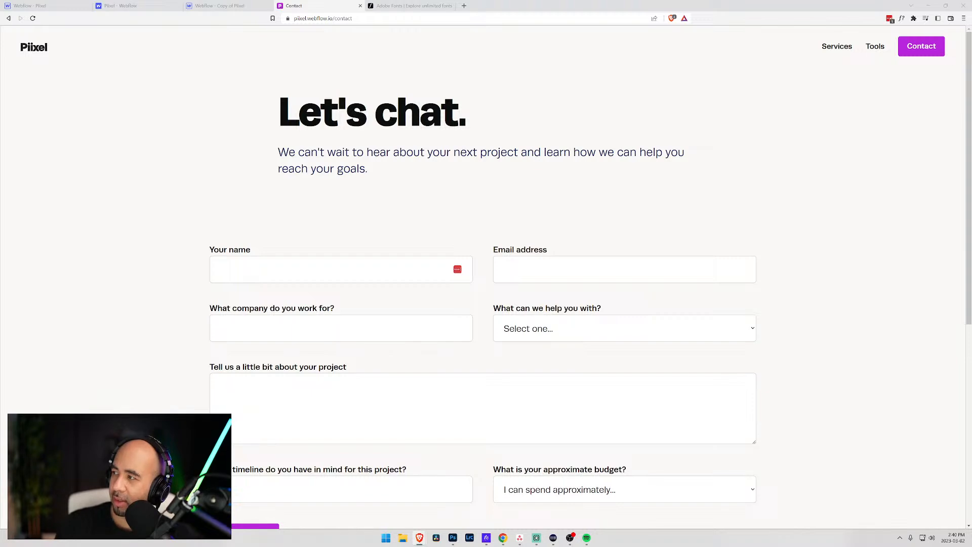
- In the Mailchimp account details, uncheck the Updates emails under Email from Mailchimp and save
left_click_drag(971, 20, 497, 45)
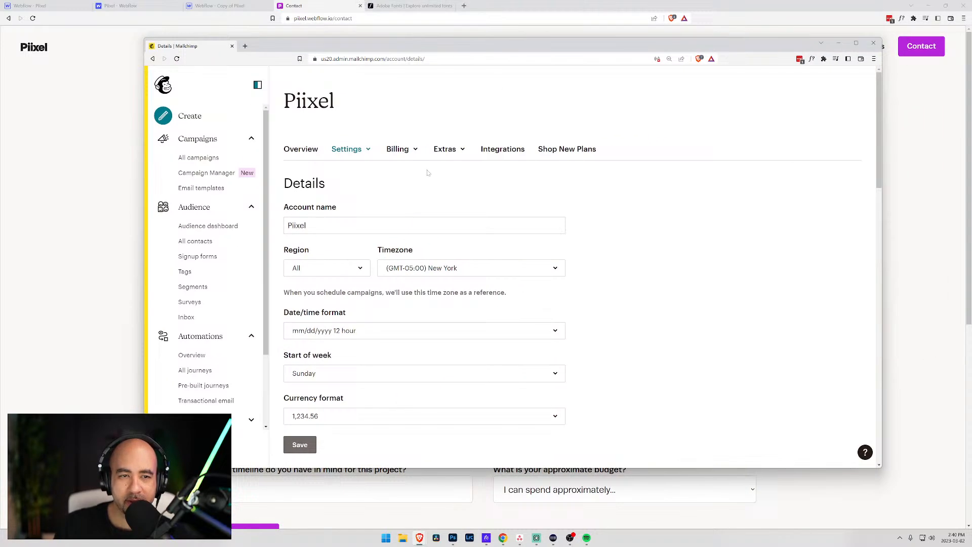
scroll(369, 192, "down", 7)
scroll(354, 196, "down", 2)
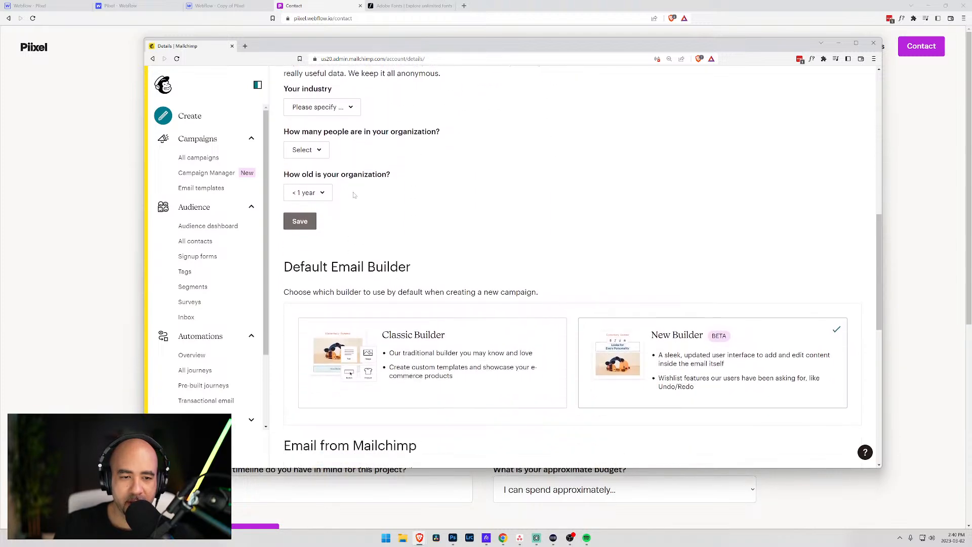
scroll(354, 196, "up", 3)
scroll(368, 258, "down", 4)
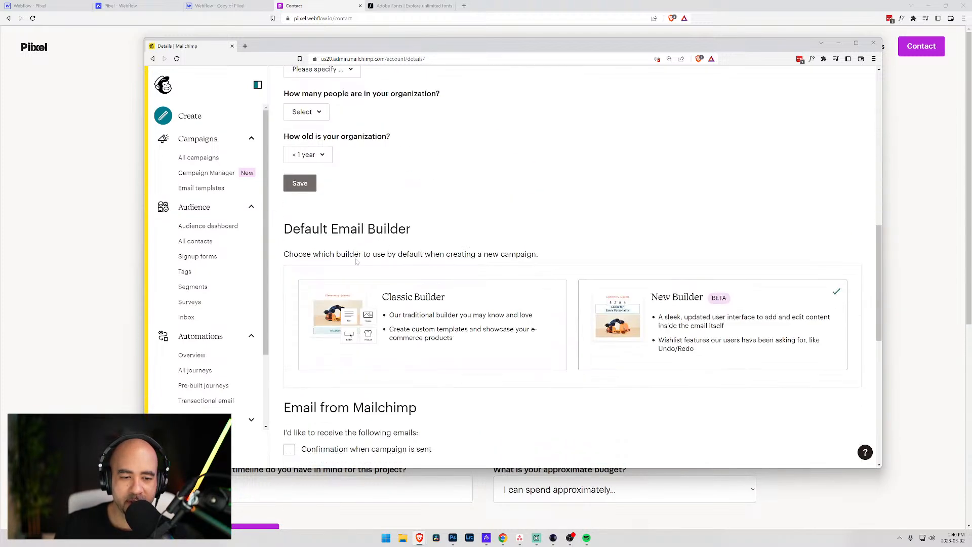
scroll(307, 243, "down", 4)
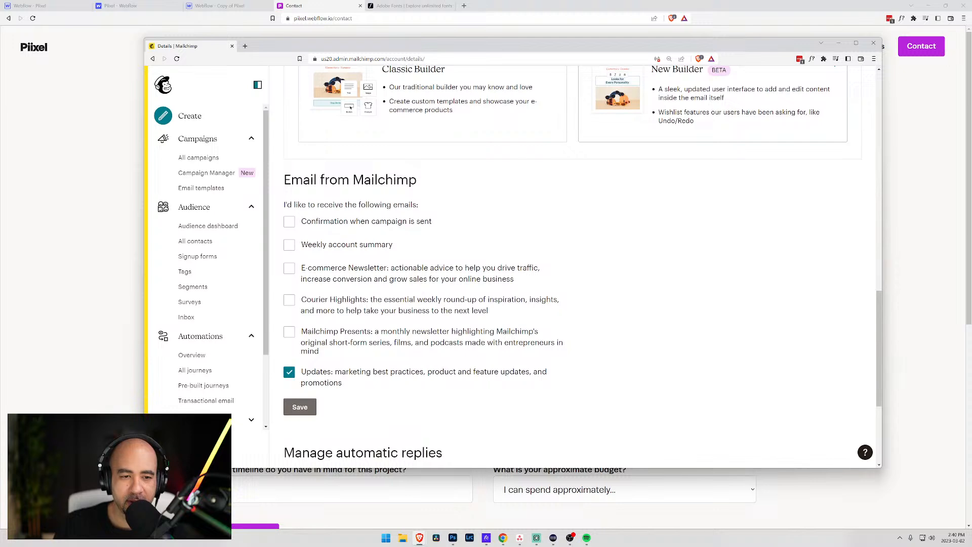
scroll(464, 218, "down", 2)
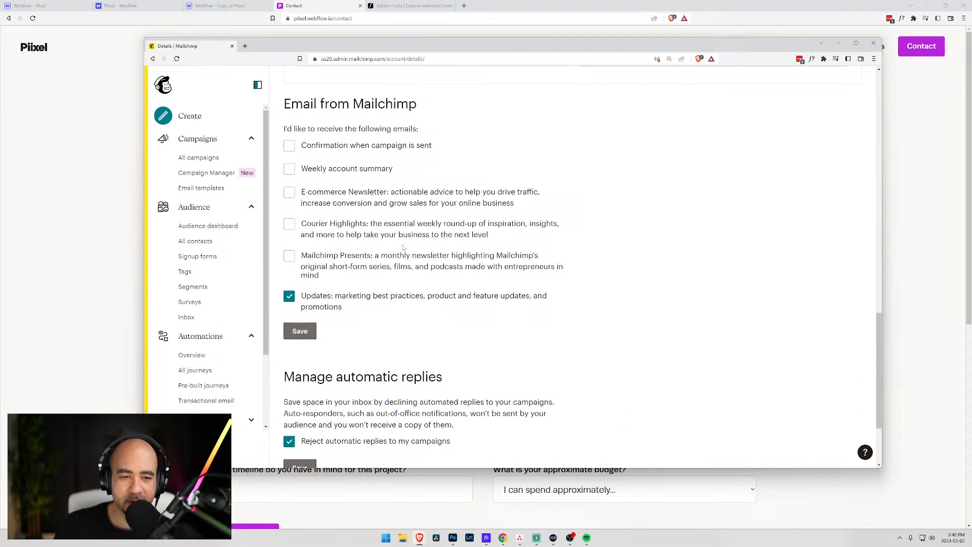
scroll(409, 217, "up", 1)
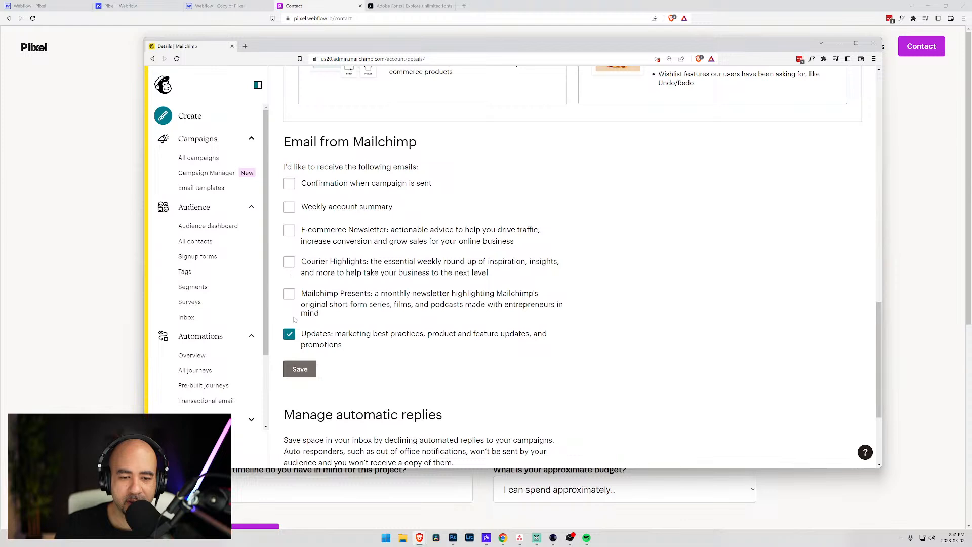
left_click(290, 337)
scroll(369, 351, "down", 3)
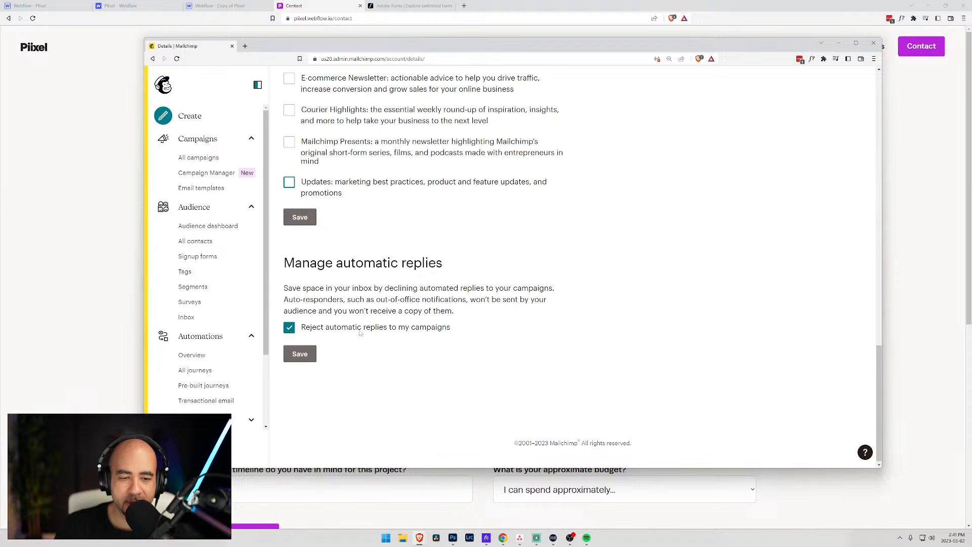
scroll(391, 320, "up", 2)
scroll(391, 319, "up", 2)
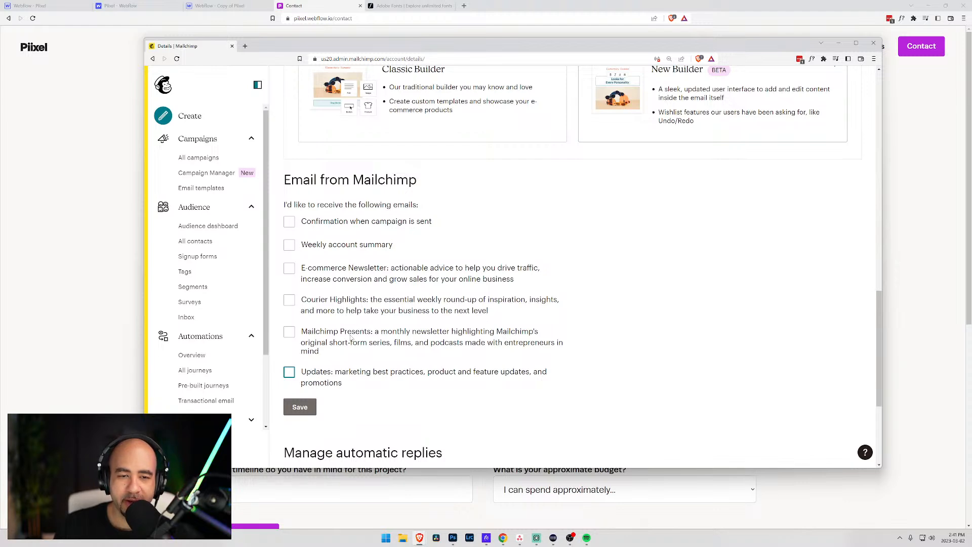
scroll(348, 337, "down", 1)
scroll(349, 336, "up", 8)
scroll(351, 335, "down", 9)
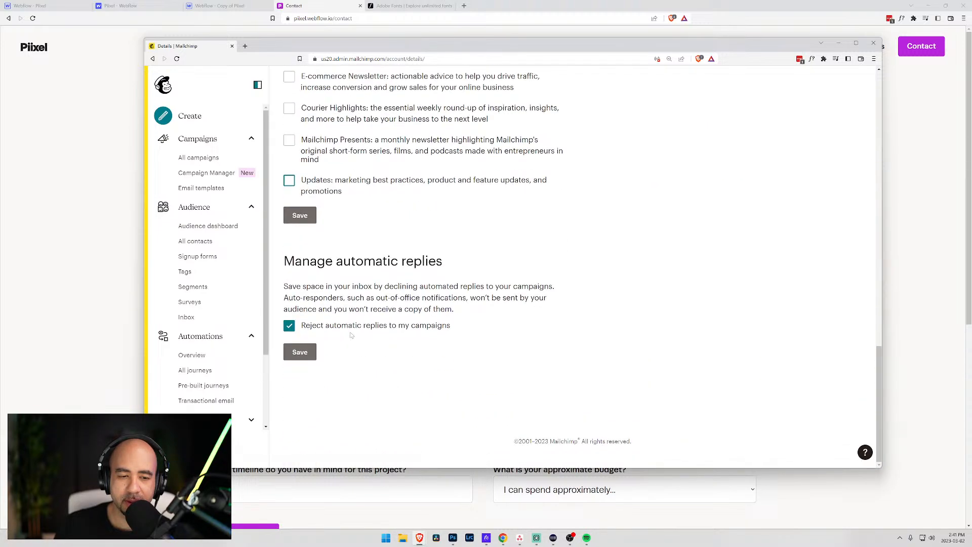
left_click(300, 215)
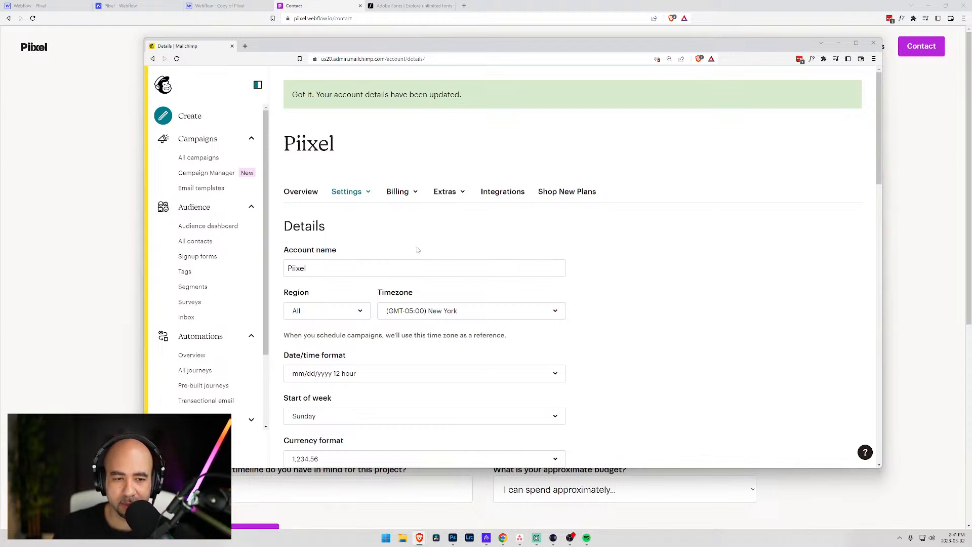
- Open the New Member journey from the customer journeys list
left_click(193, 370)
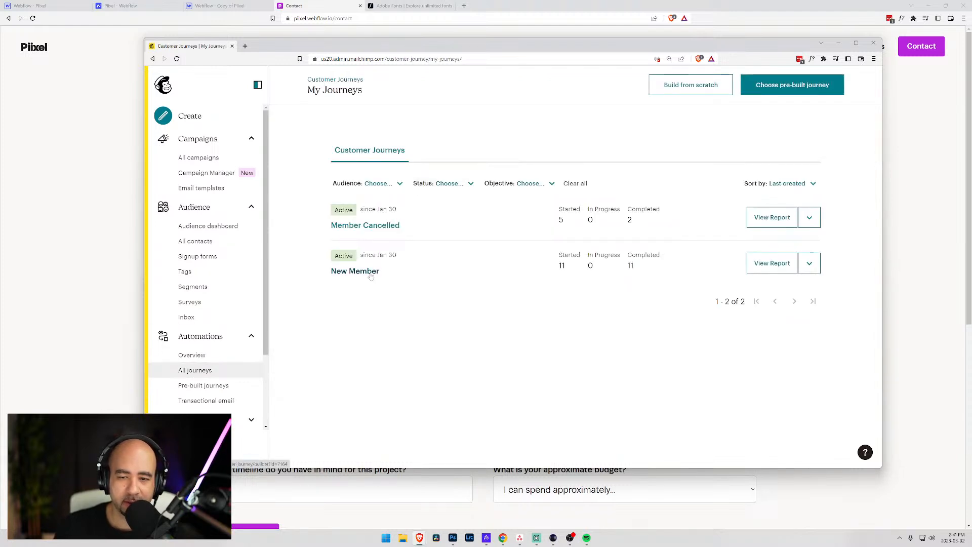
left_click(371, 273)
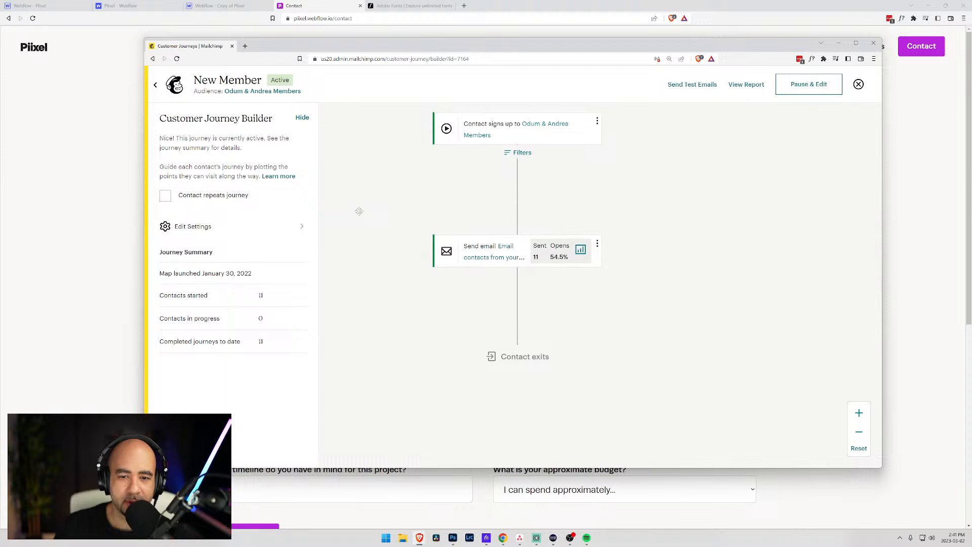
scroll(359, 211, "down", 1)
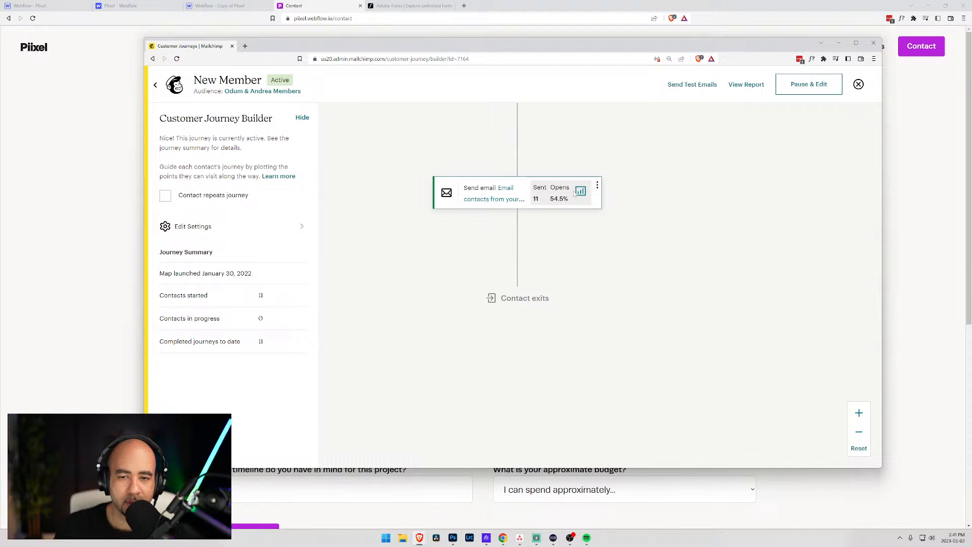
- Check the Send email step's options menu, then return to All journeys
left_click(598, 187)
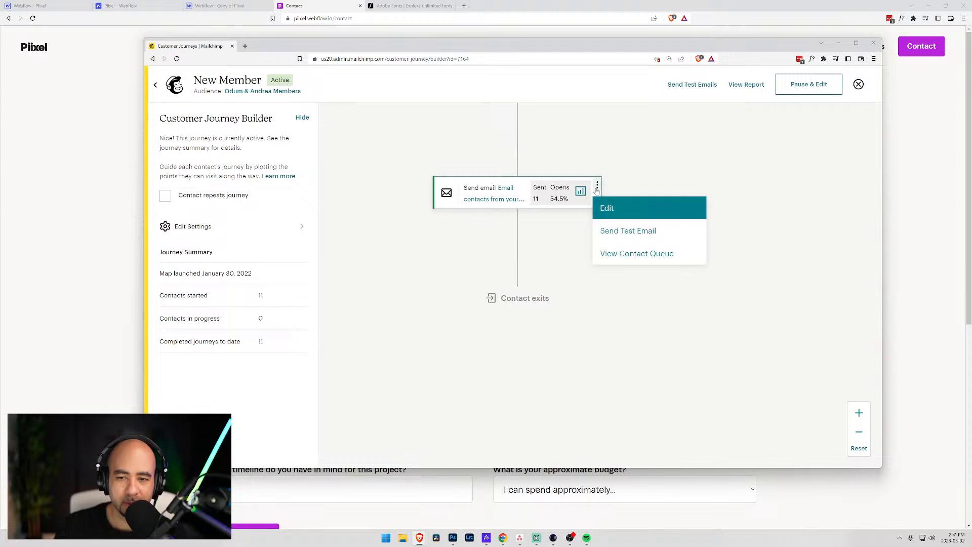
left_click(597, 187)
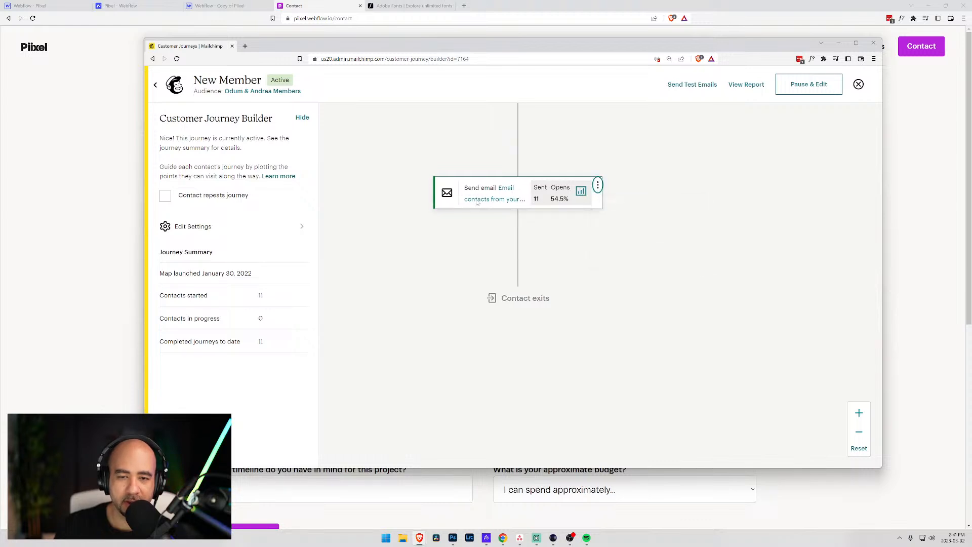
scroll(347, 224, "up", 3)
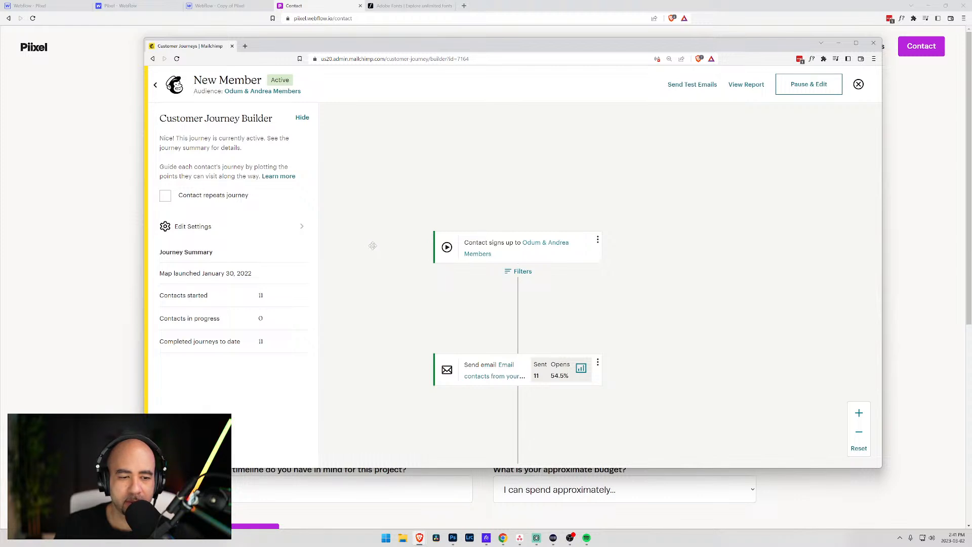
scroll(785, 306, "down", 3)
scroll(768, 308, "up", 3)
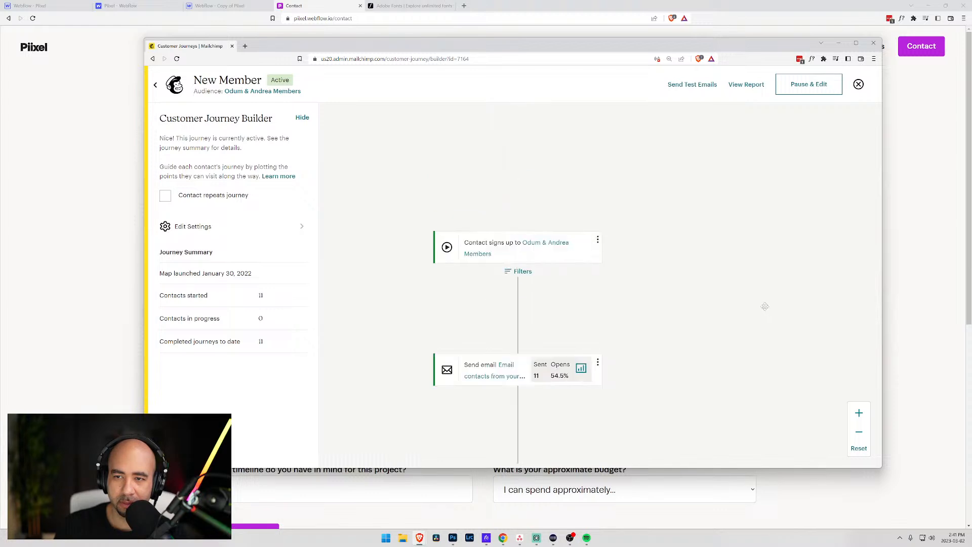
left_click(156, 84)
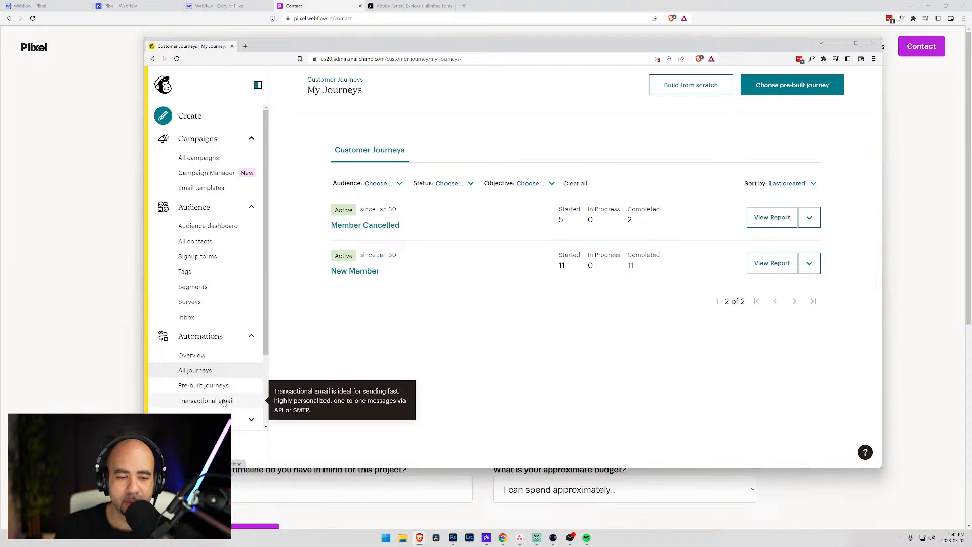
scroll(223, 402, "down", 2)
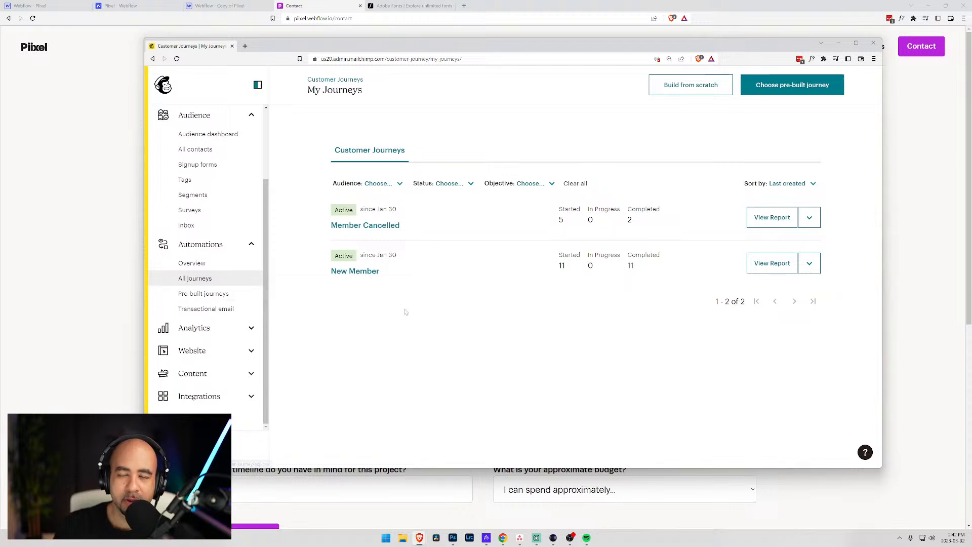
- Search the web for 'mailchimp get notified when you have a new subscriber' in a new tab
left_click(245, 46)
type("maicl")
key("BackSpace")
key("BackSpace")
type("lchimp get notified ")
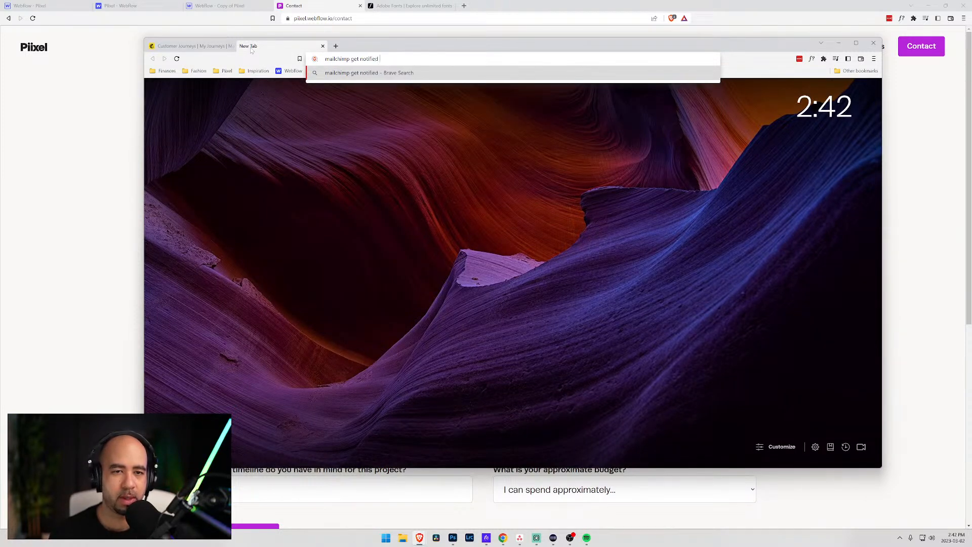
type("when you have a new ")
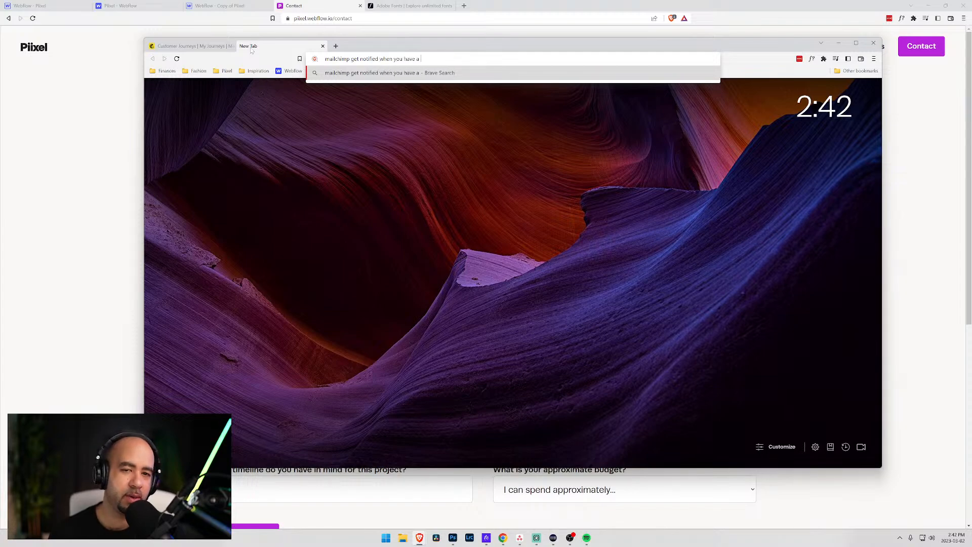
type("subscriber")
key("Return")
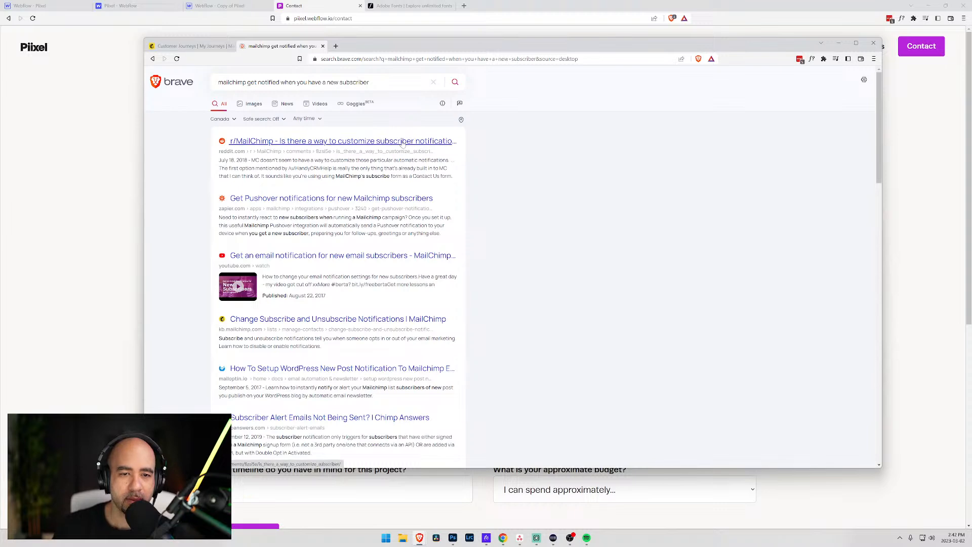
- Read the Reddit thread on subscriber notifications, then close it and minimize the Mailchimp window
left_click(404, 142)
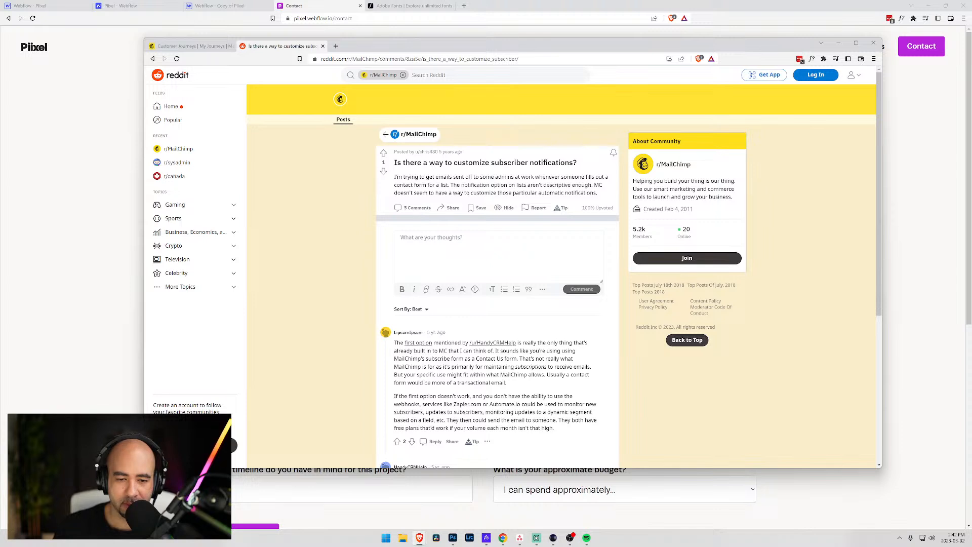
left_click_drag(492, 358, 517, 359)
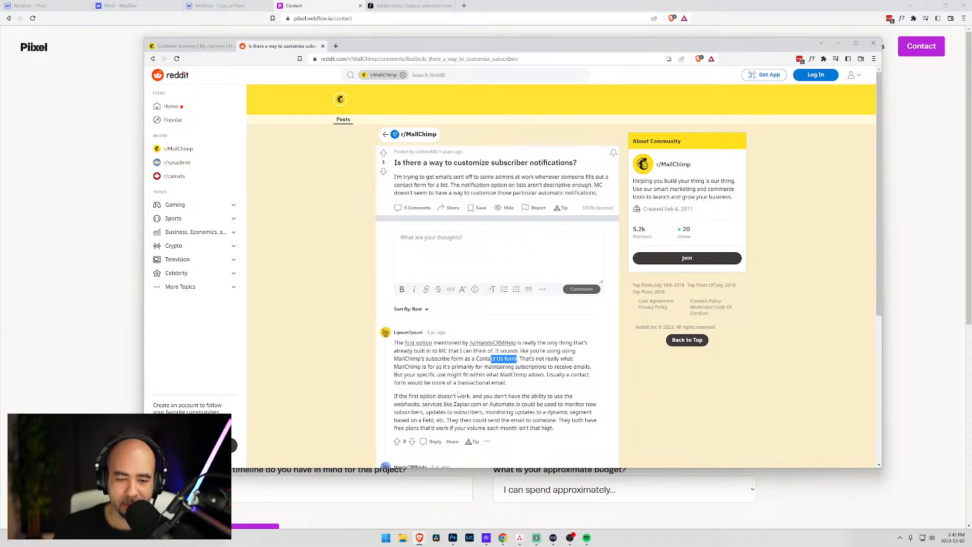
scroll(458, 394, "down", 5)
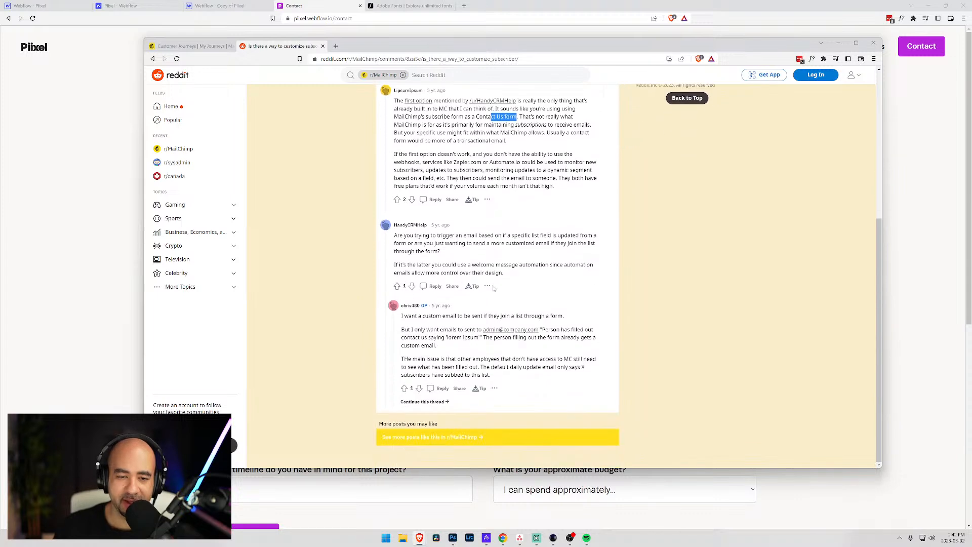
scroll(495, 289, "up", 5)
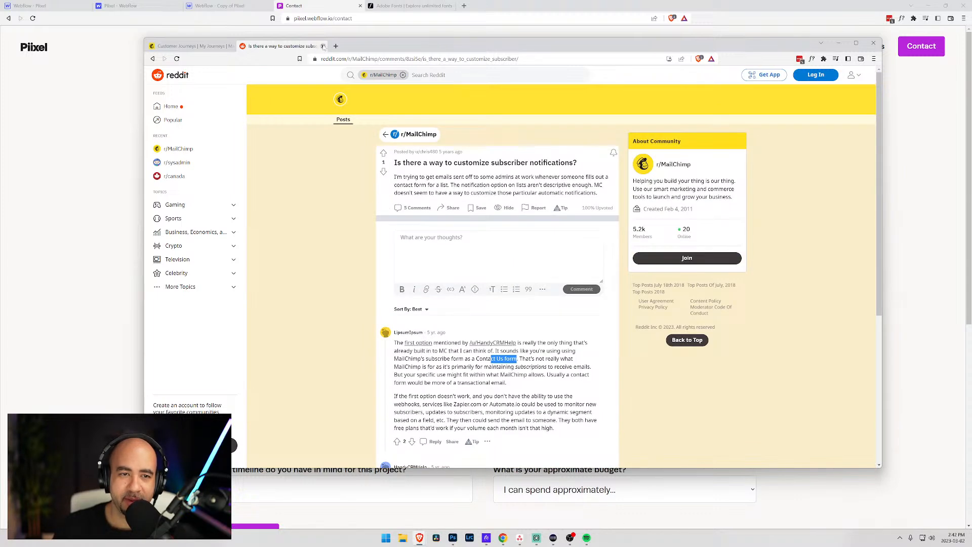
left_click(323, 46)
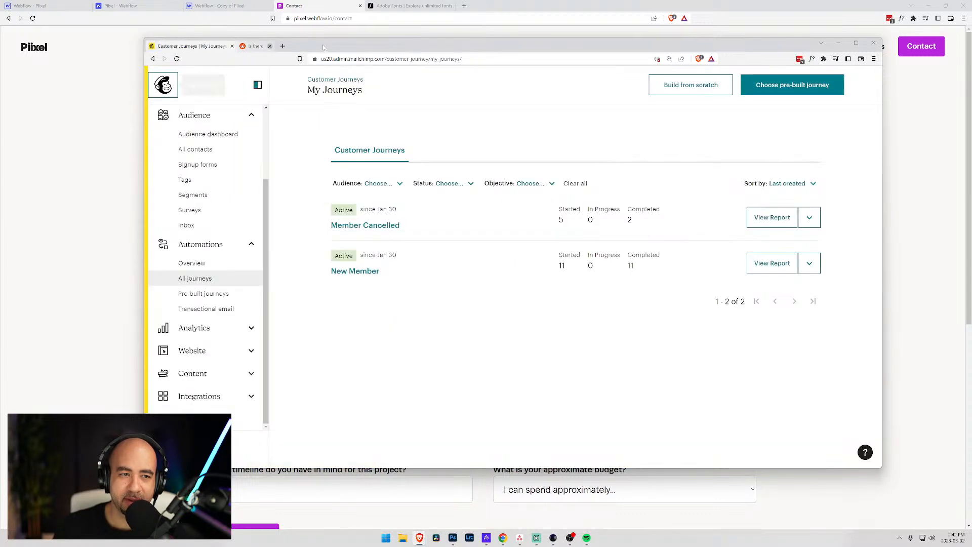
left_click(839, 44)
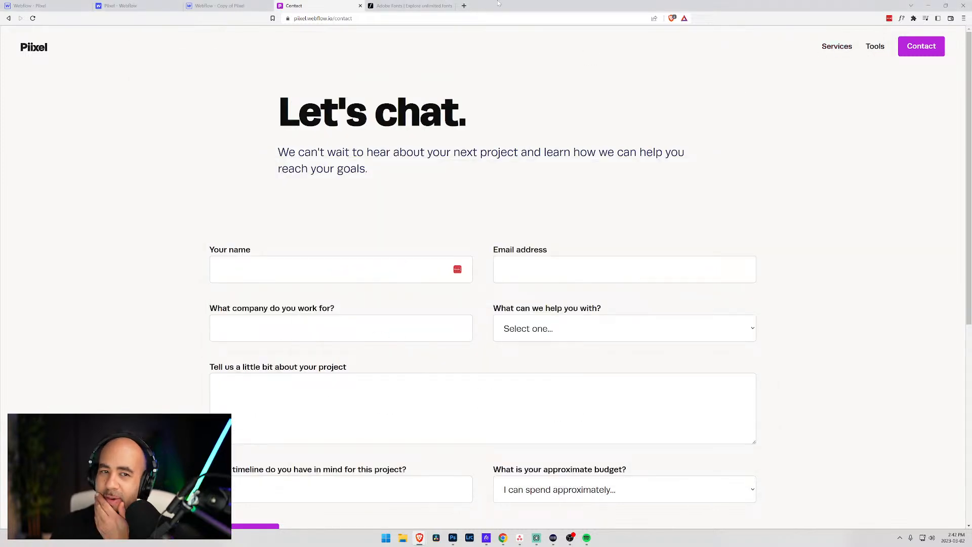
- Go to zapier.com in a new tab via the 'Zap' address suggestion
left_click(464, 6)
type("Zap")
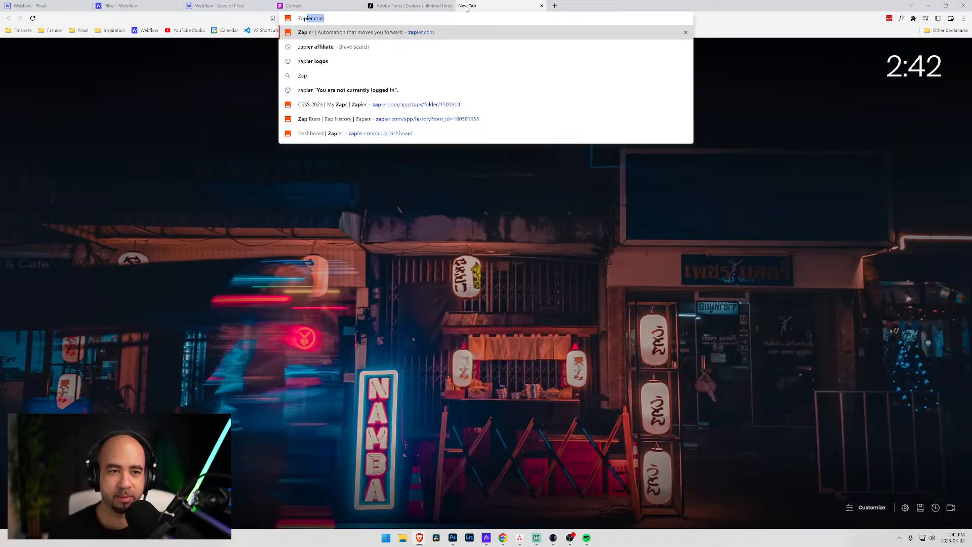
key("Return")
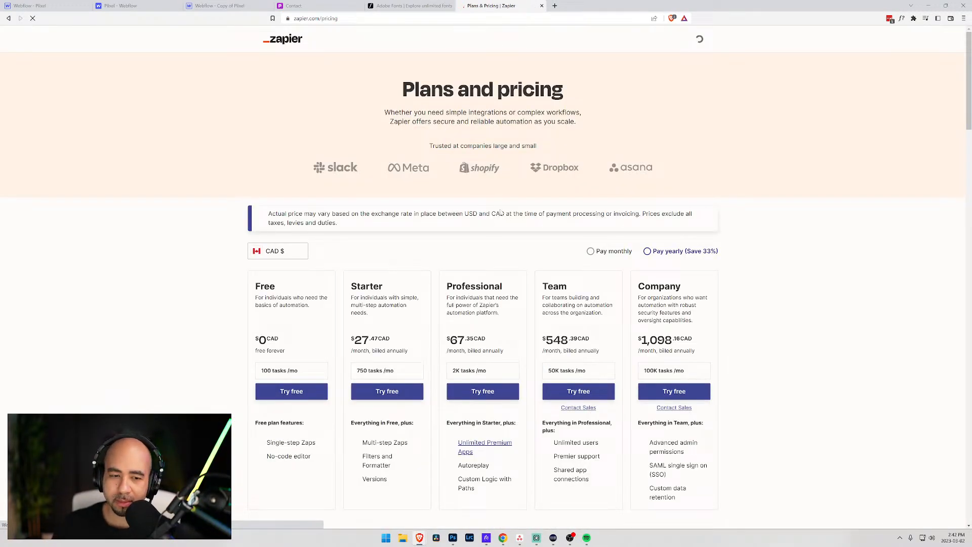
- Browse the Plans and pricing page and its plan comparison table
scroll(321, 247, "down", 3)
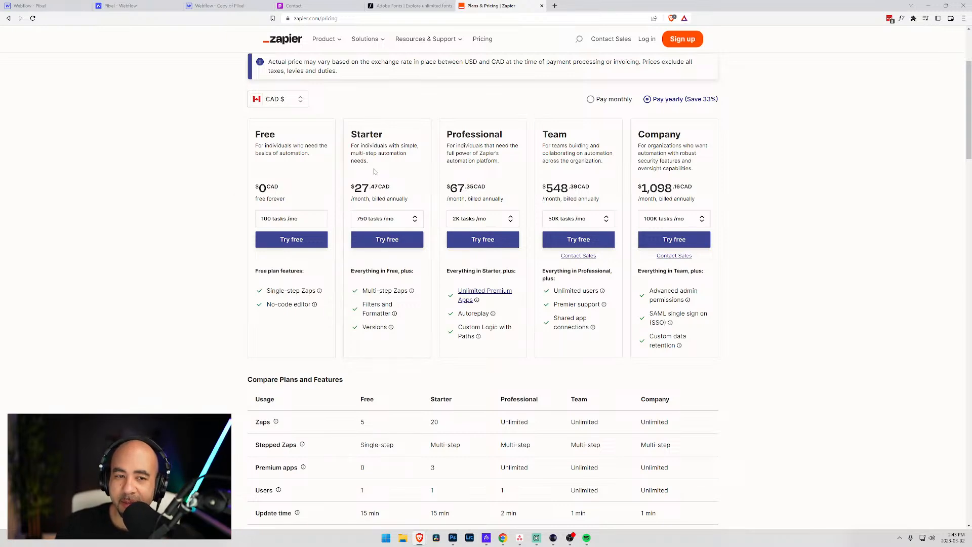
scroll(376, 242, "down", 2)
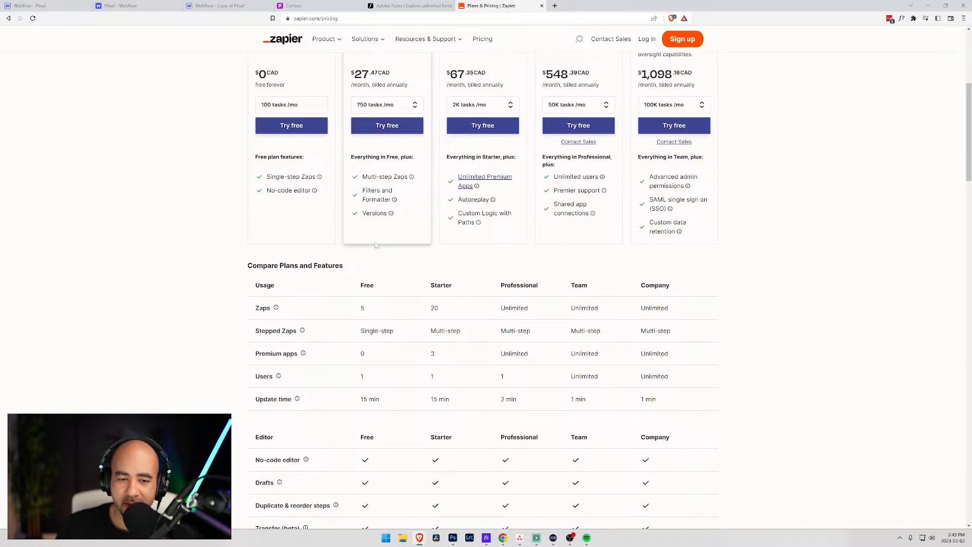
scroll(382, 210, "down", 3)
scroll(378, 213, "down", 2)
scroll(375, 218, "up", 6)
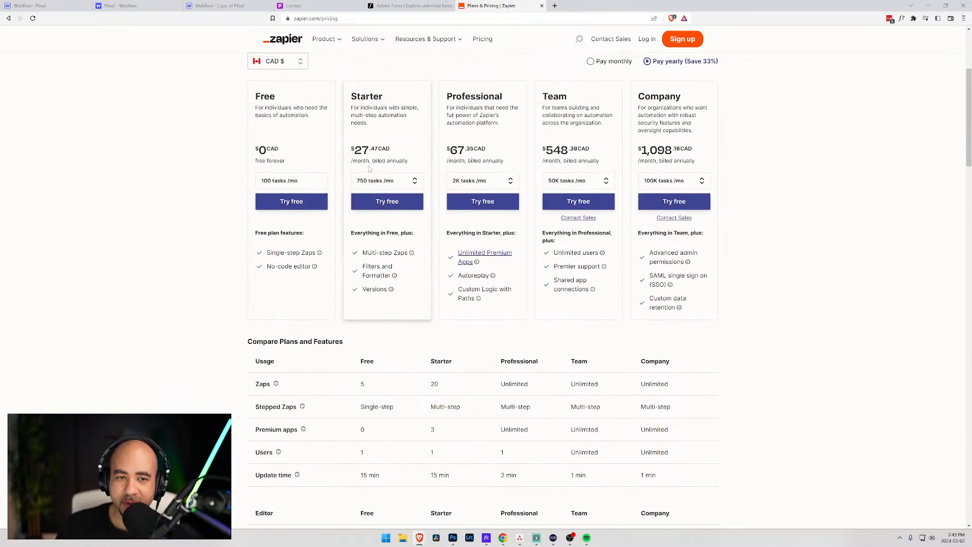
scroll(380, 203, "down", 9)
scroll(380, 208, "up", 8)
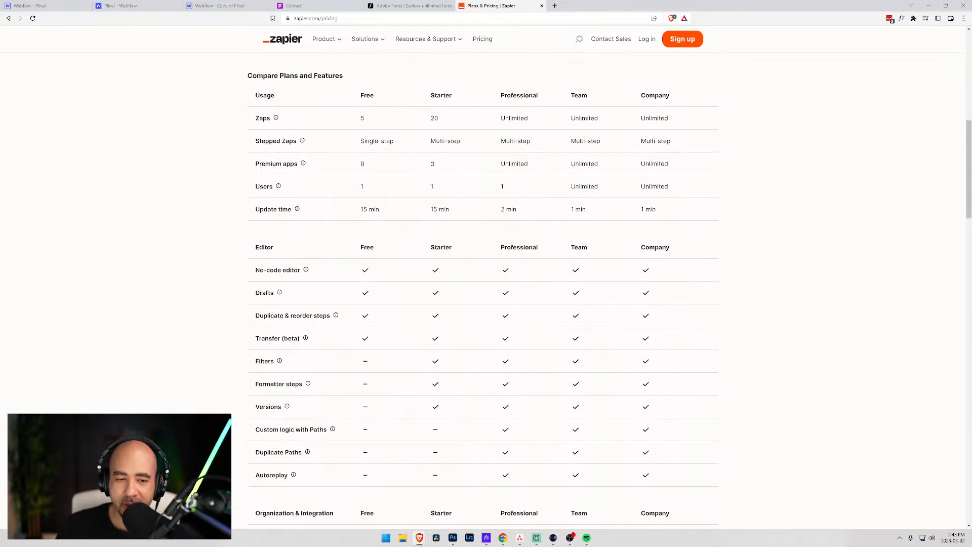
scroll(380, 209, "up", 2)
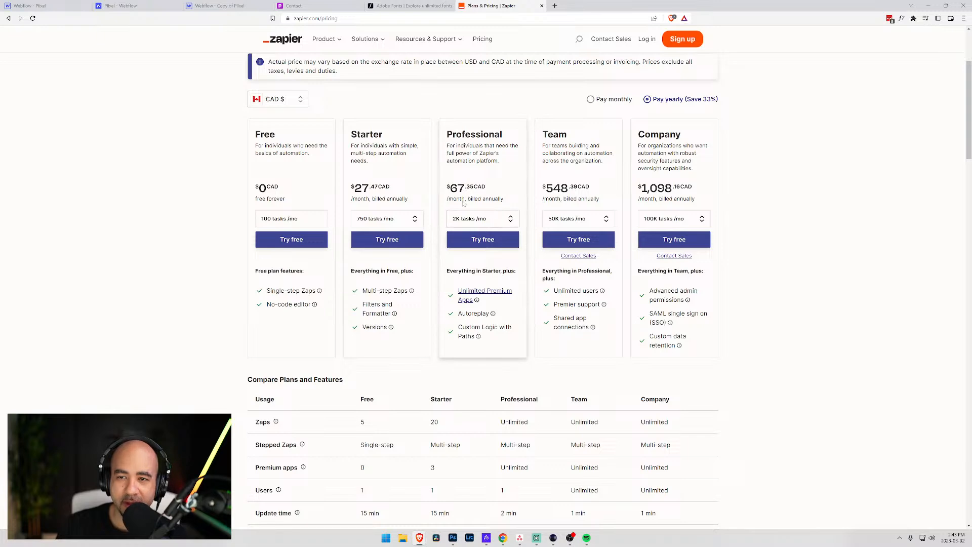
scroll(409, 198, "down", 3)
scroll(409, 198, "down", 7)
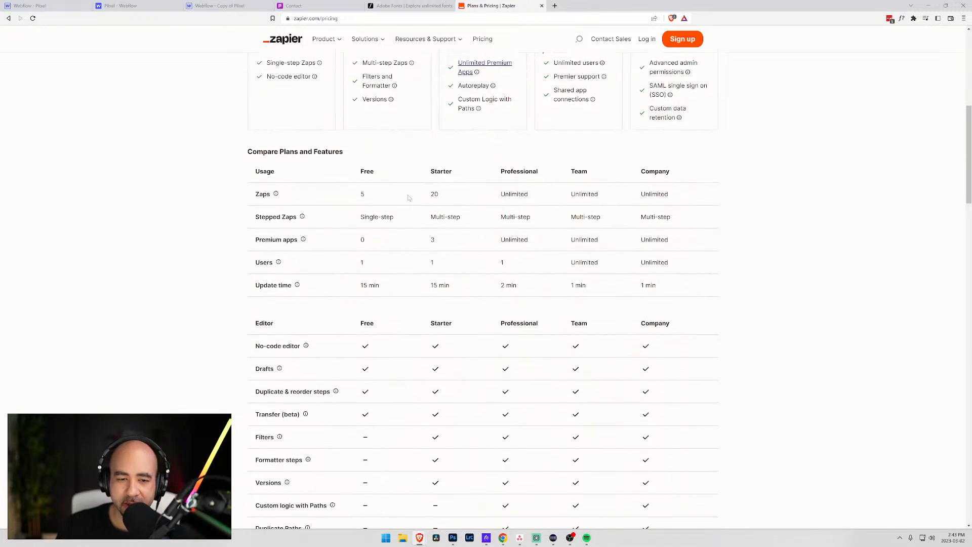
scroll(410, 198, "down", 4)
scroll(410, 198, "up", 16)
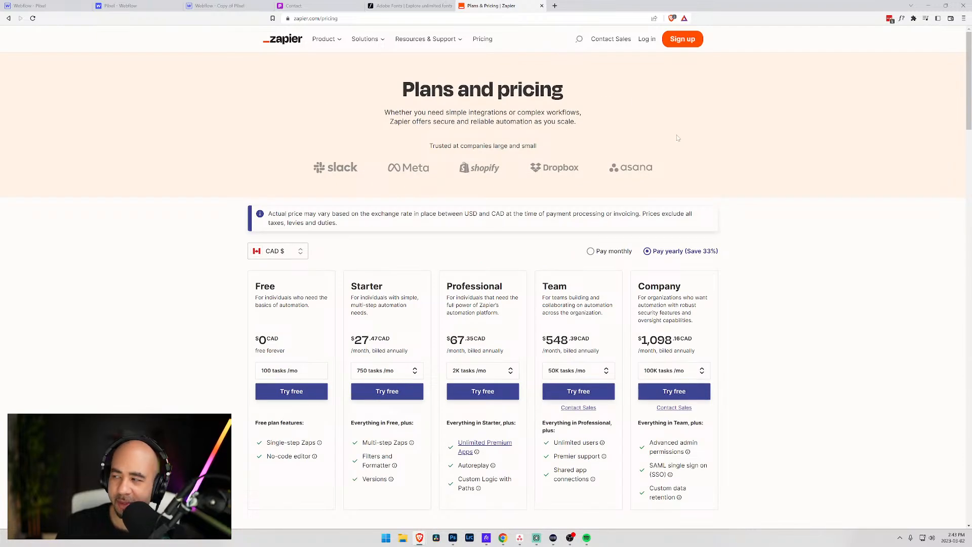
- On the Zapier login page, try the saved accounts in the email field, reloading once
left_click(646, 40)
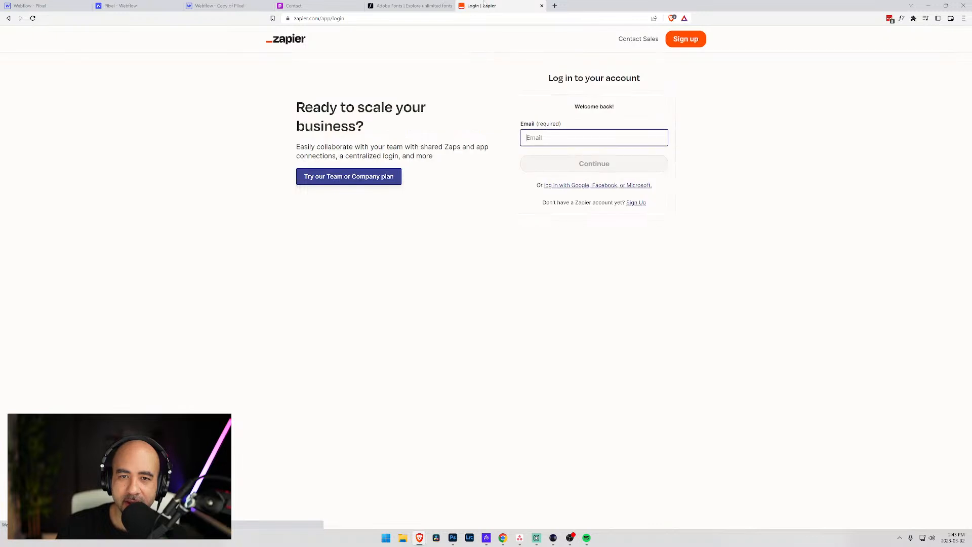
left_click(656, 138)
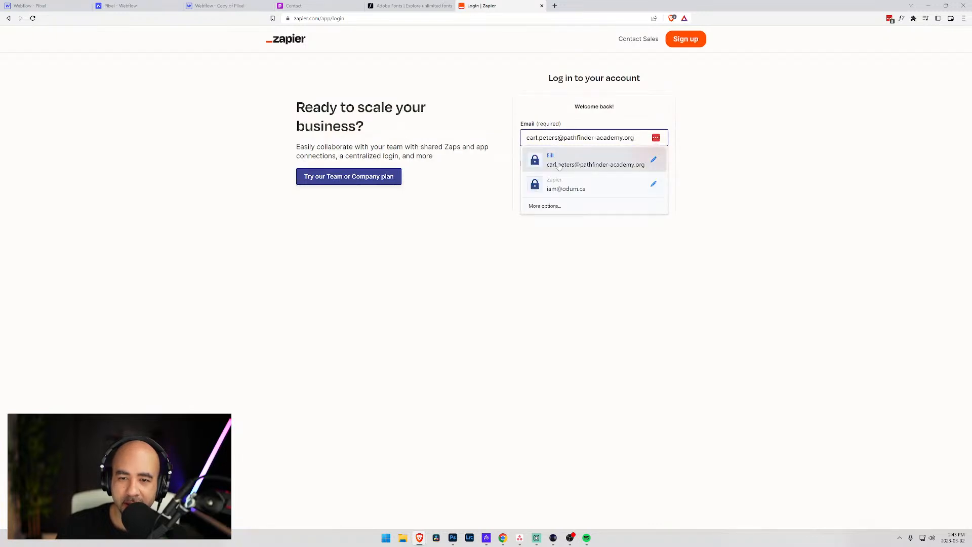
left_click(559, 182)
left_click(656, 139)
left_click(555, 186)
left_click(656, 139)
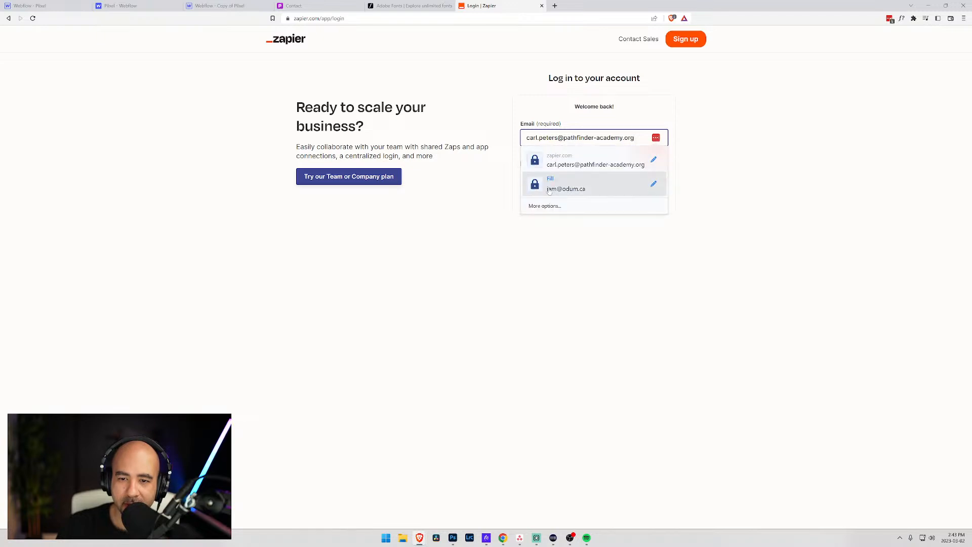
left_click(551, 184)
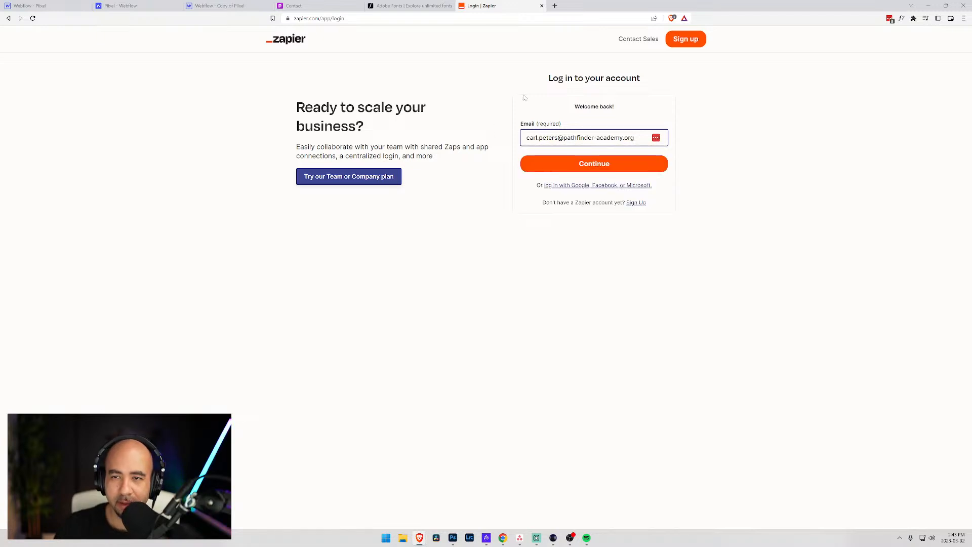
key("F5")
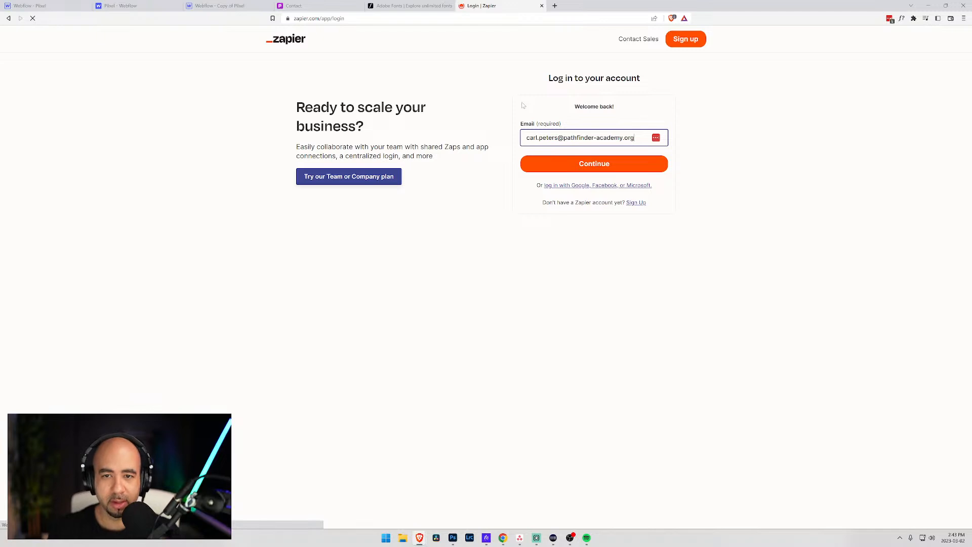
left_click(655, 139)
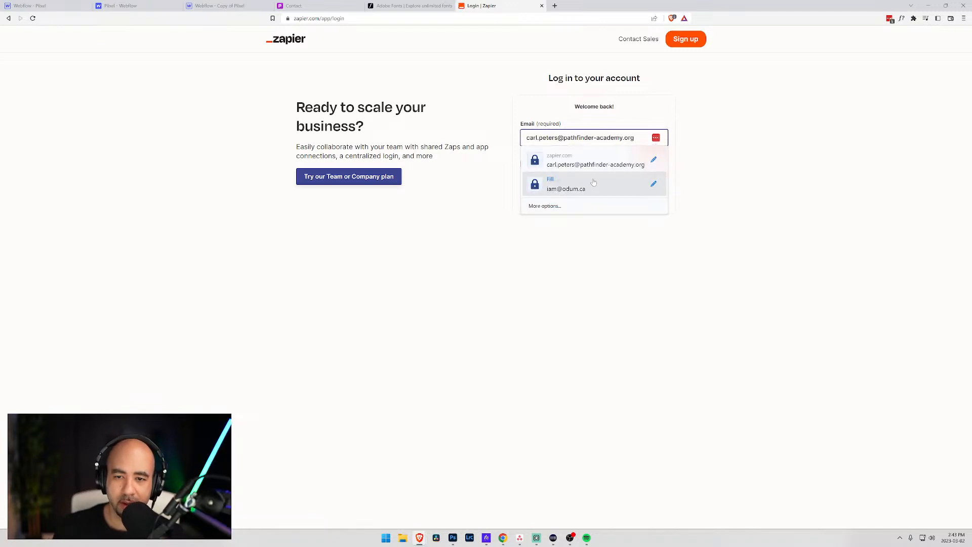
left_click(551, 184)
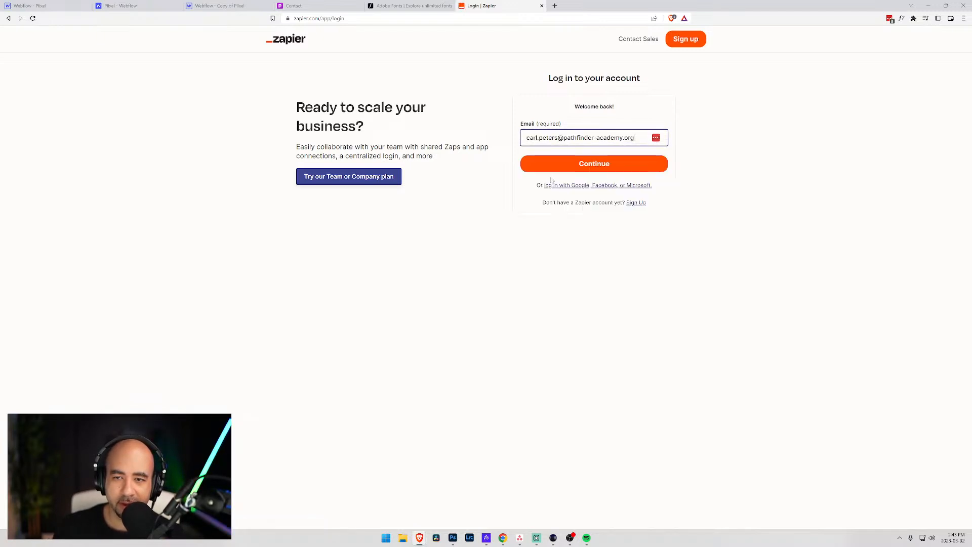
- Check the password manager vault, then pull the Zapier login tab into its own window
left_click(890, 20)
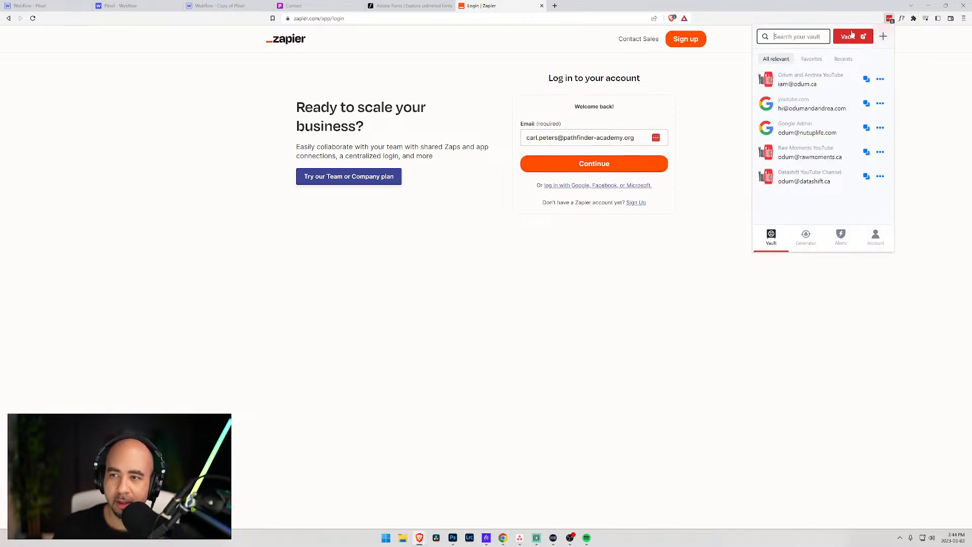
left_click(934, 101)
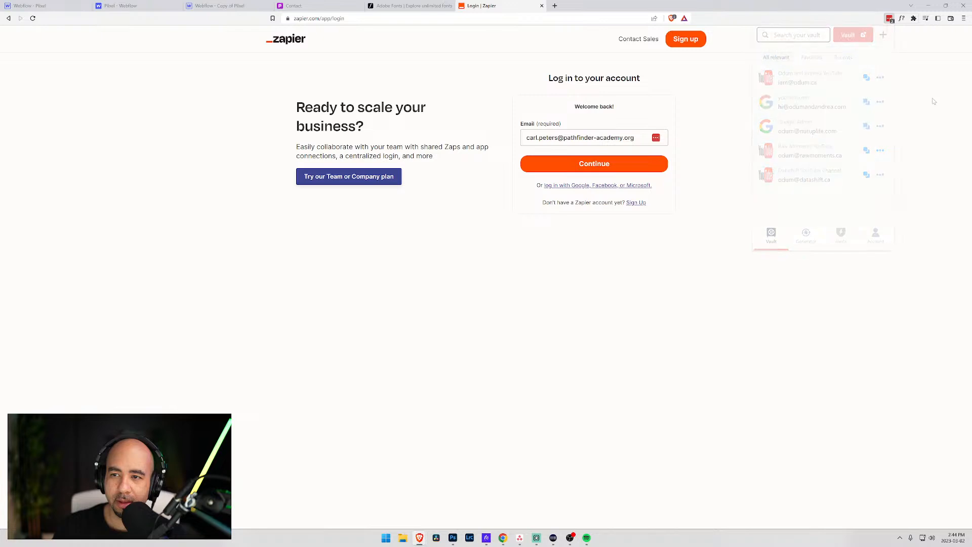
left_click_drag(502, 7, 971, 41)
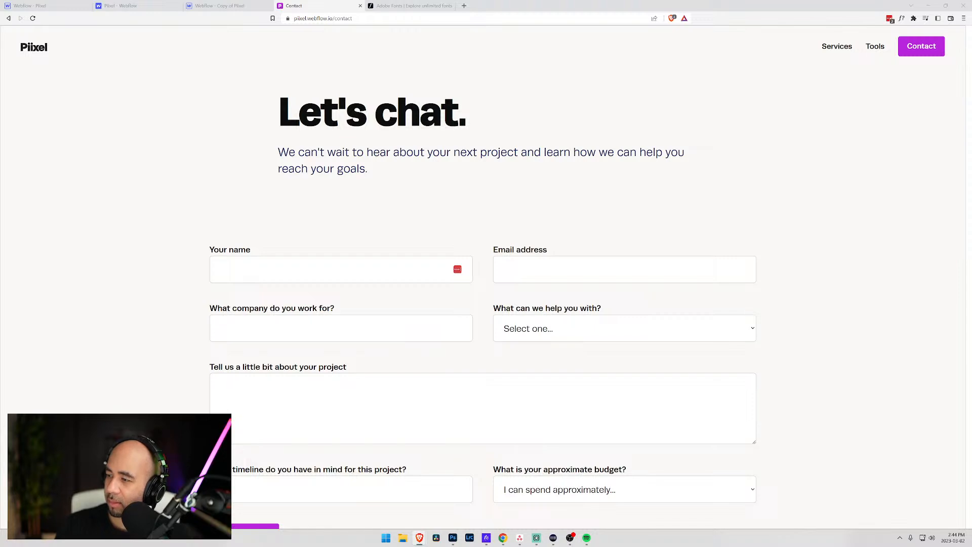
- Merge the Zapier window back into the browser and open the Zaps list from the dashboard
left_click_drag(971, 253, 324, 11)
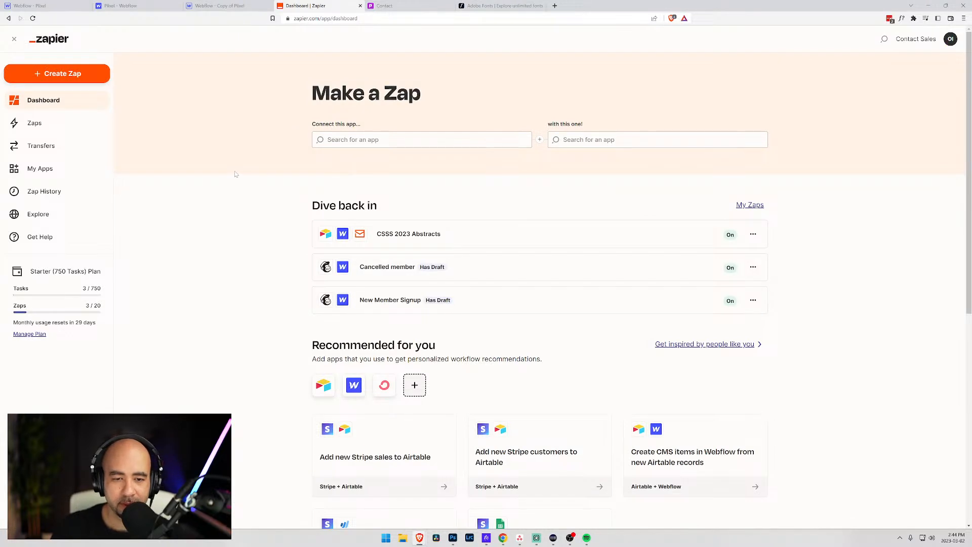
scroll(243, 169, "down", 2)
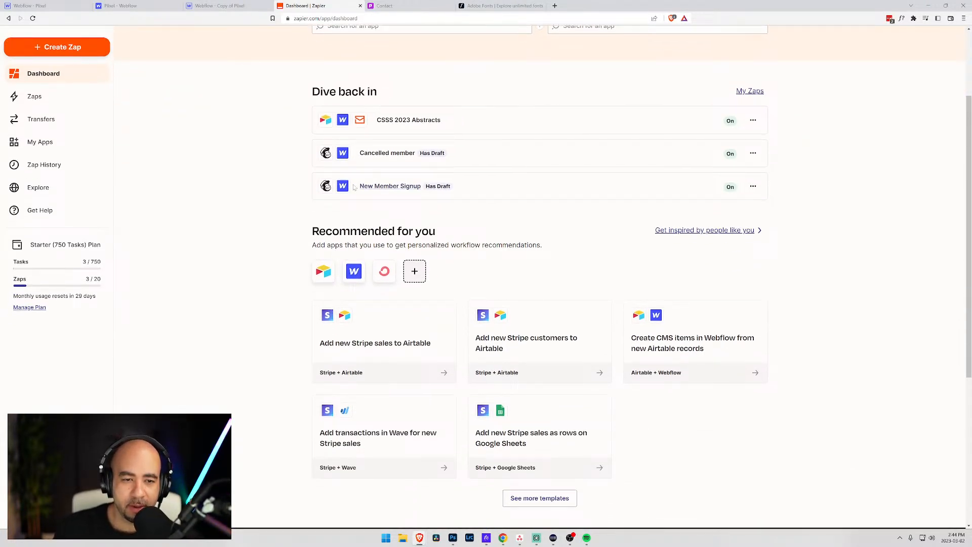
scroll(243, 167, "up", 2)
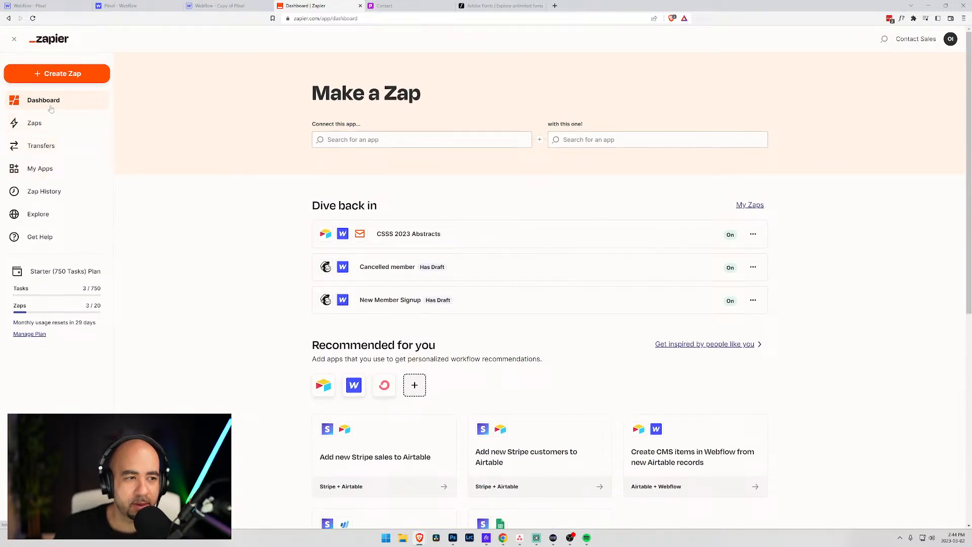
scroll(271, 234, "down", 3)
scroll(270, 235, "up", 3)
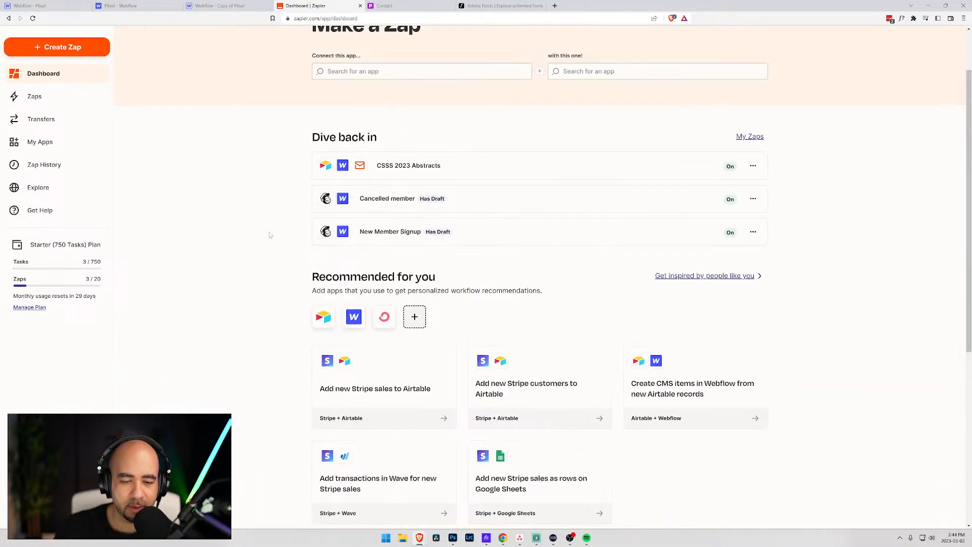
scroll(270, 235, "down", 6)
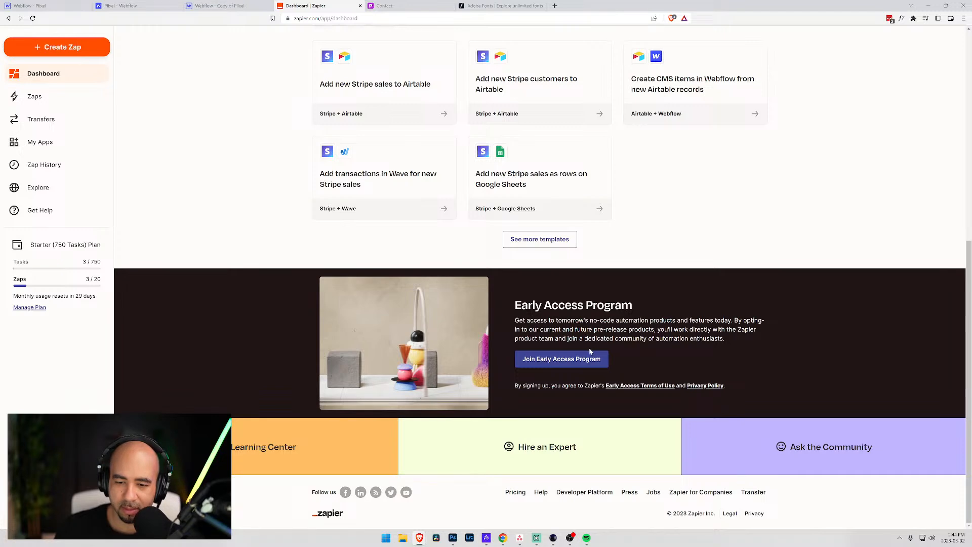
scroll(442, 330, "up", 8)
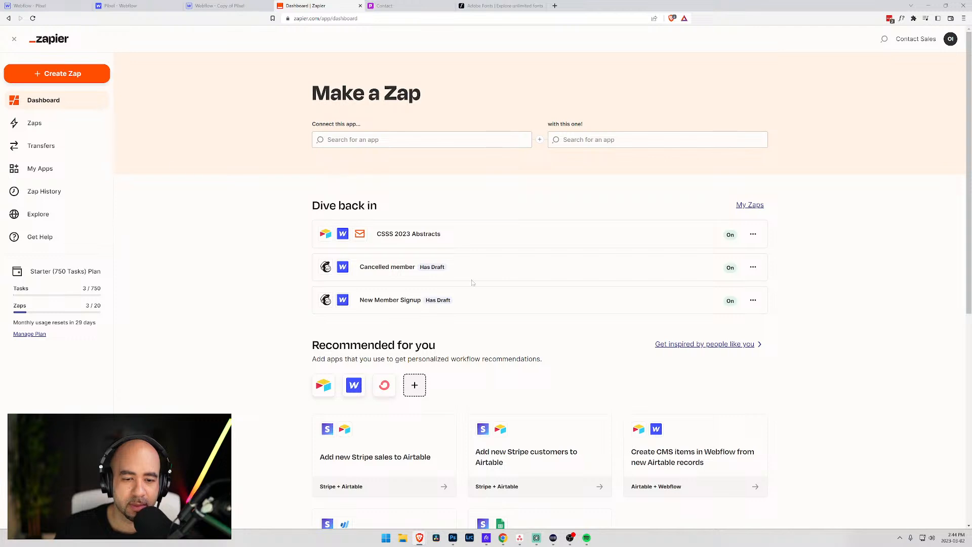
left_click(58, 106)
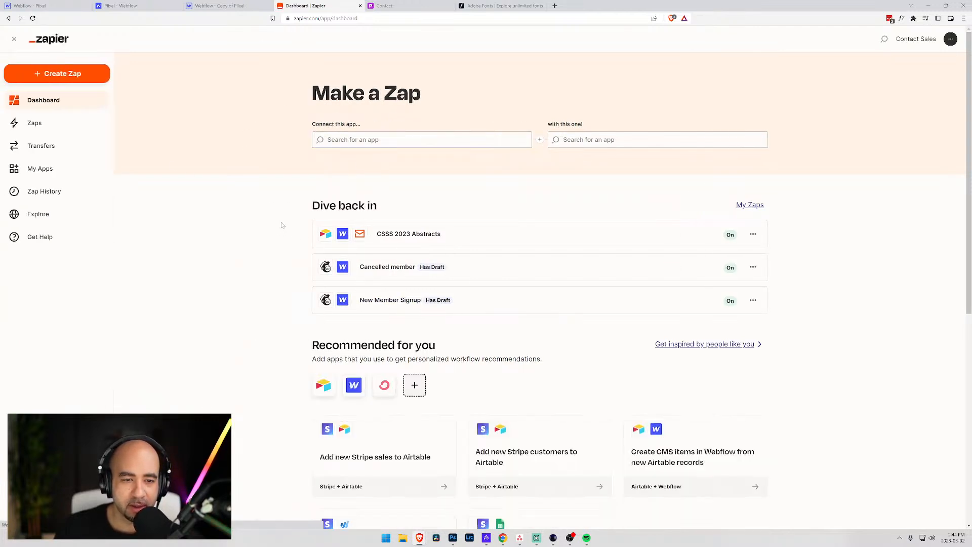
left_click(36, 127)
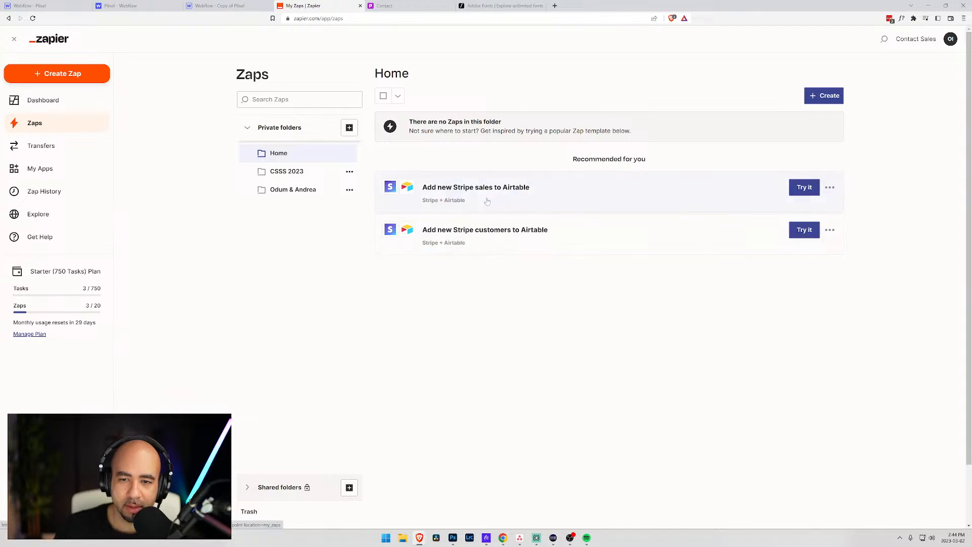
- Add a private folder titled 'Piixel' and open the empty folder
left_click(350, 128)
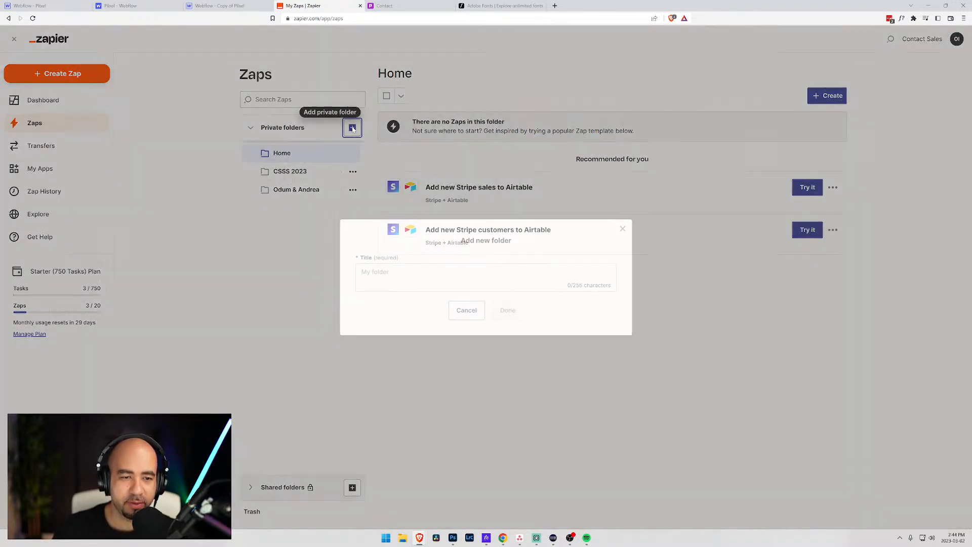
left_click(361, 272)
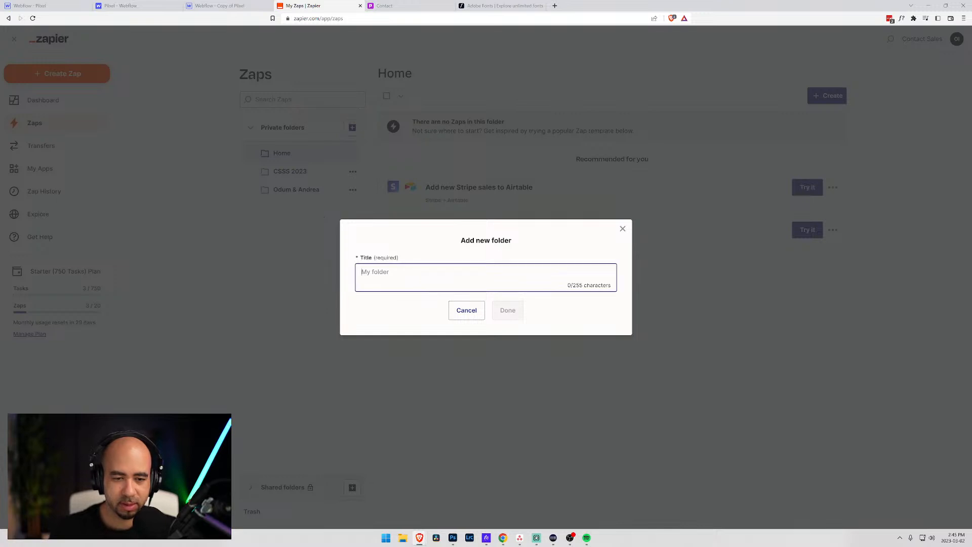
type("Piixel")
key("Return")
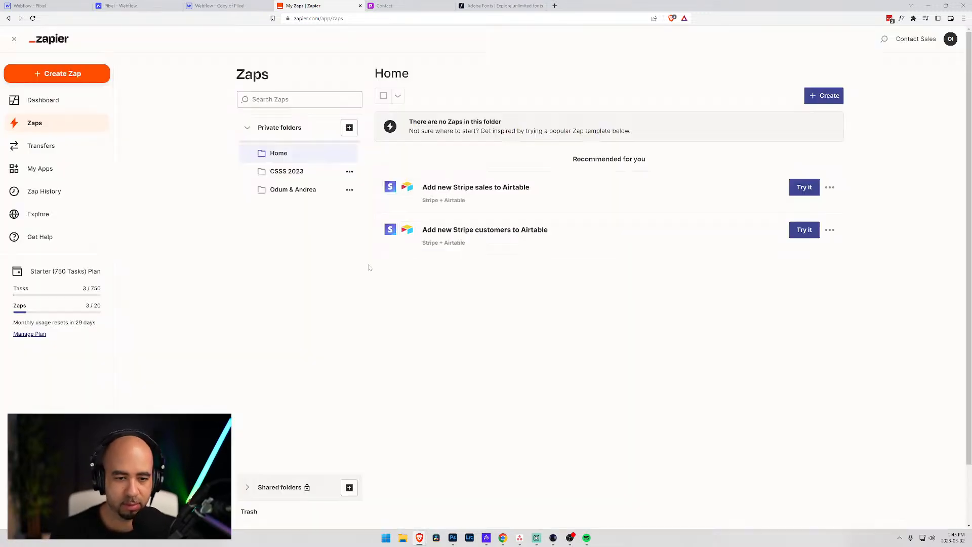
left_click(319, 208)
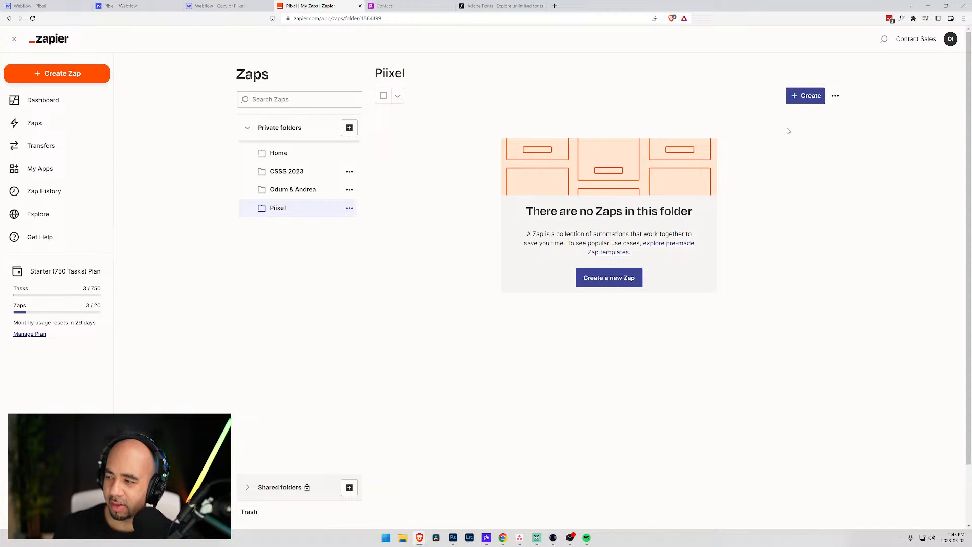
left_click(807, 96)
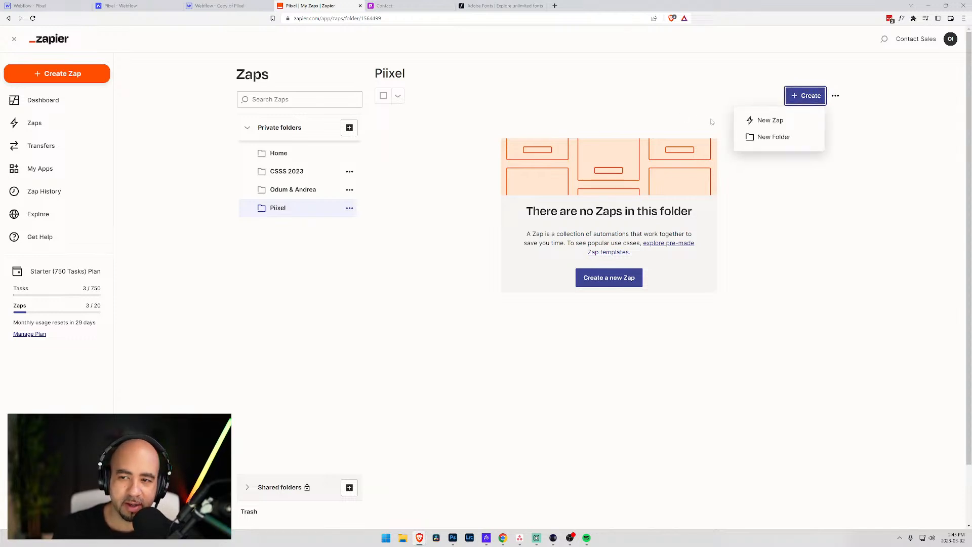
- Start a new Zap with Mailchimp as the trigger app and New Subscriber as the event
left_click(765, 120)
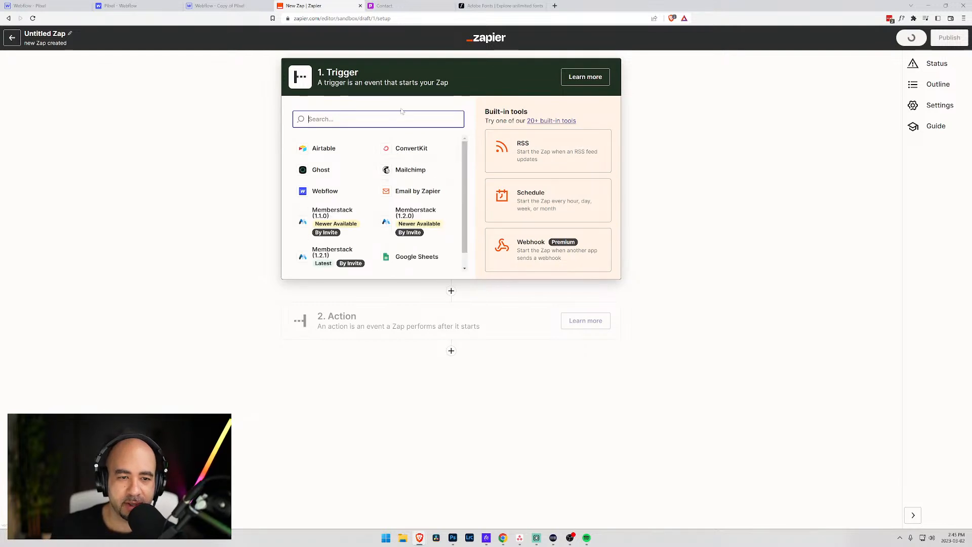
left_click(412, 172)
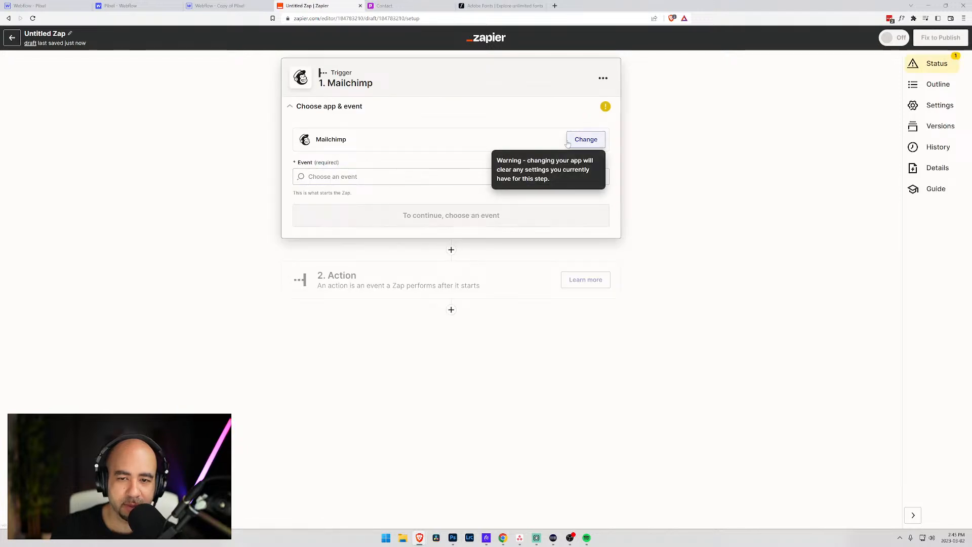
left_click(349, 176)
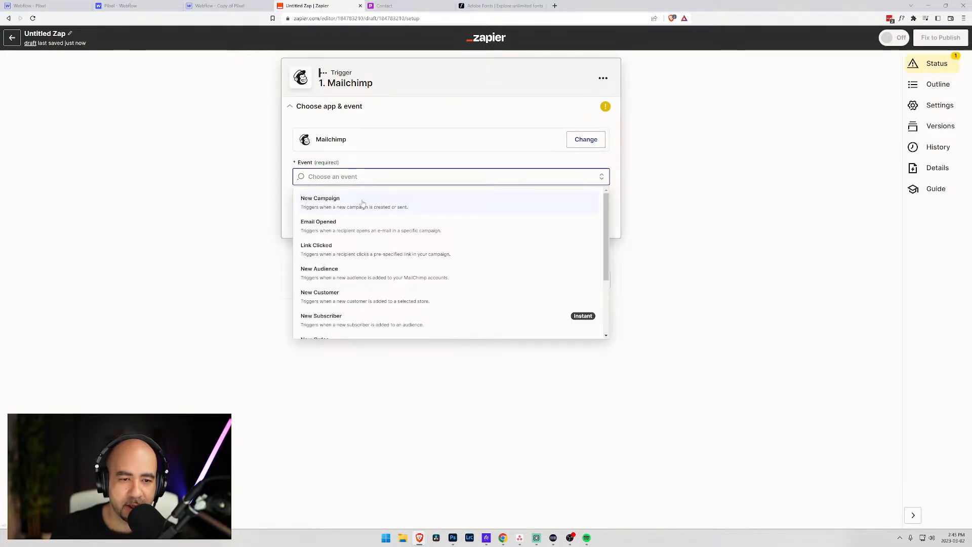
scroll(378, 233, "down", 1)
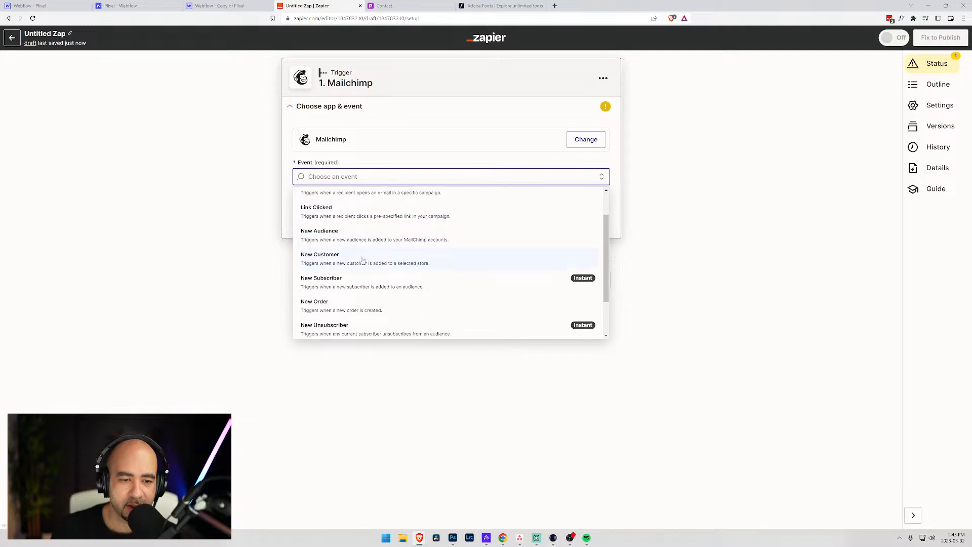
left_click(396, 287)
left_click(445, 216)
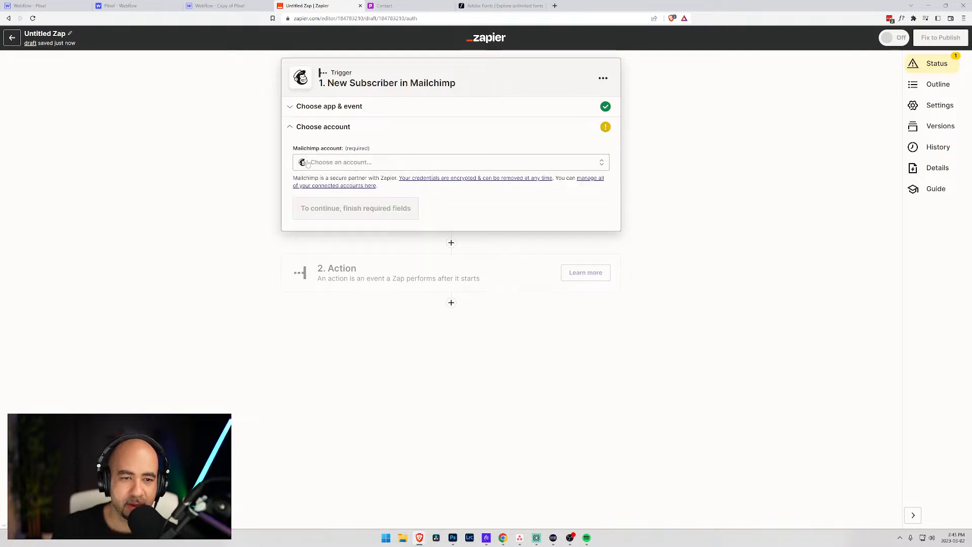
- Use the existing Mailchimp account and the Community Piixel audience for the trigger
left_click(369, 166)
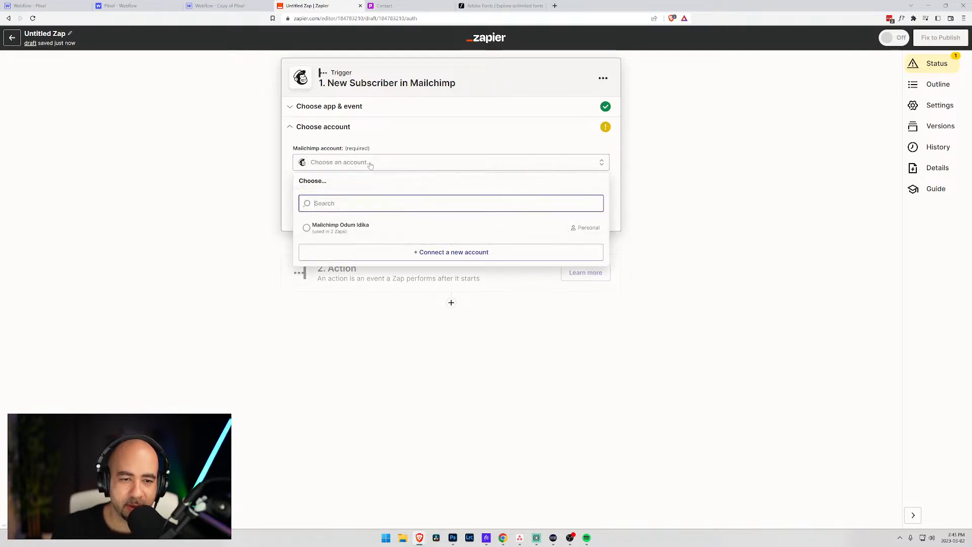
left_click(308, 229)
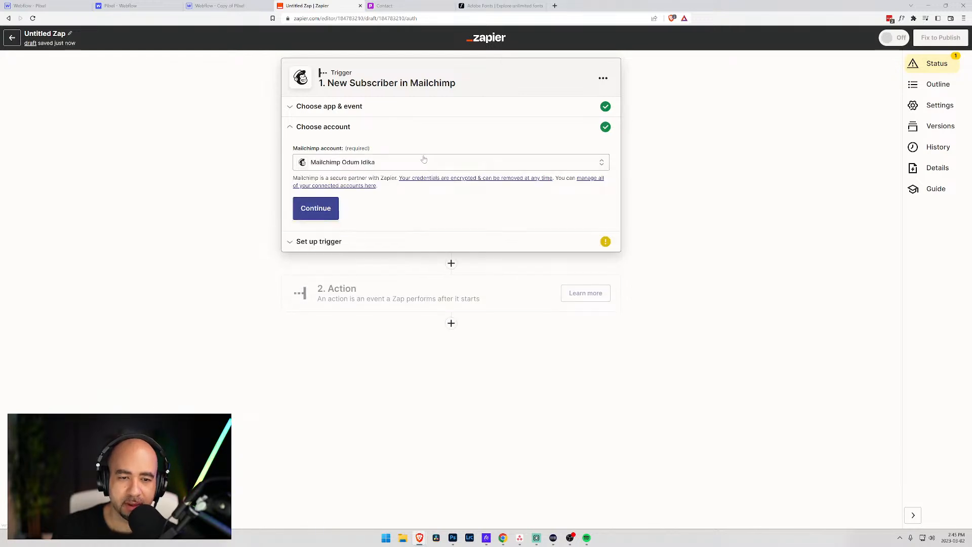
left_click(321, 210)
left_click(365, 189)
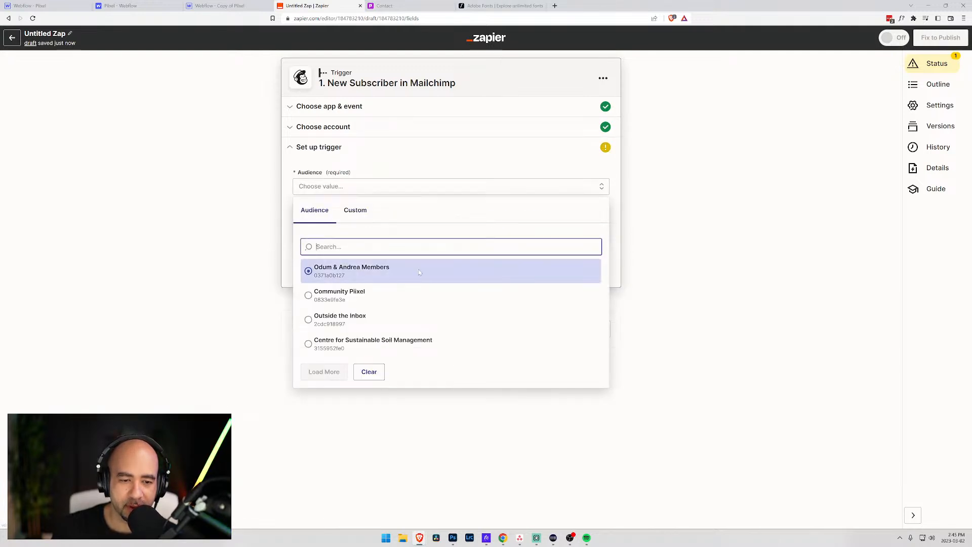
left_click(317, 295)
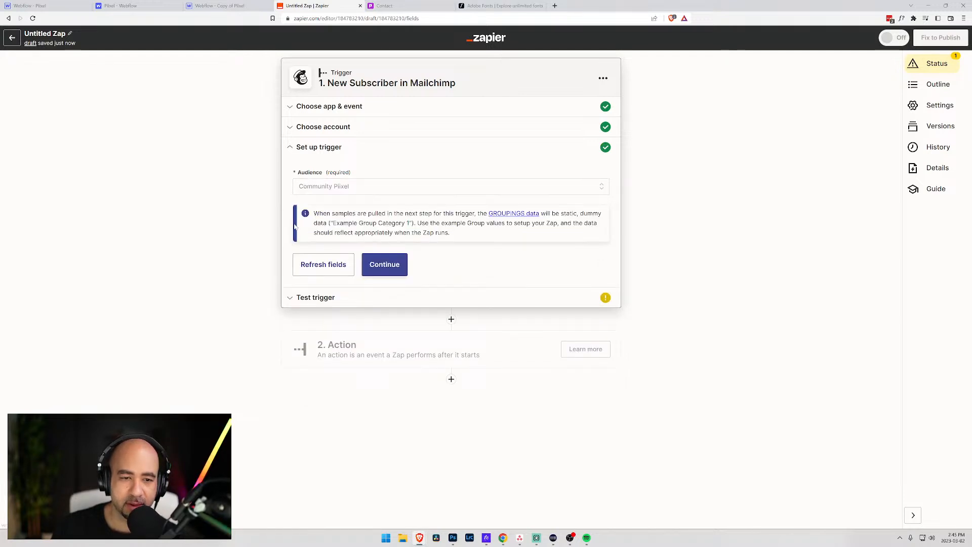
left_click(383, 269)
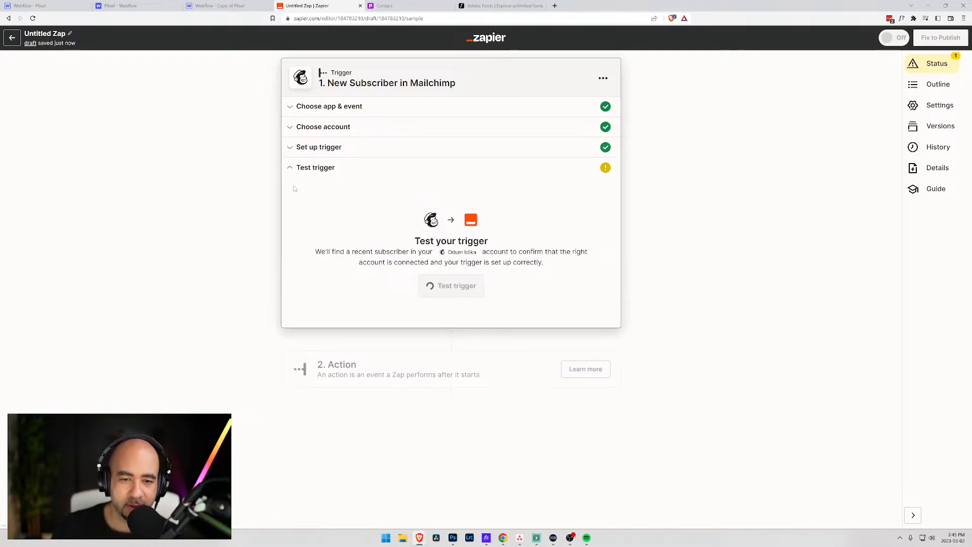
- Test the trigger, review the sample Mailchimp subscriber data, and continue to the Action step
left_click(444, 285)
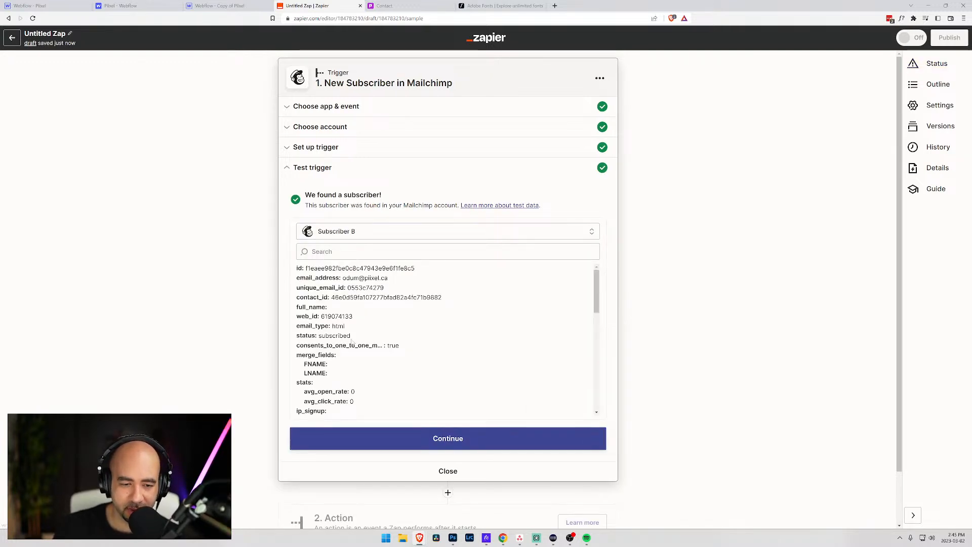
scroll(364, 335, "down", 3)
scroll(364, 334, "up", 3)
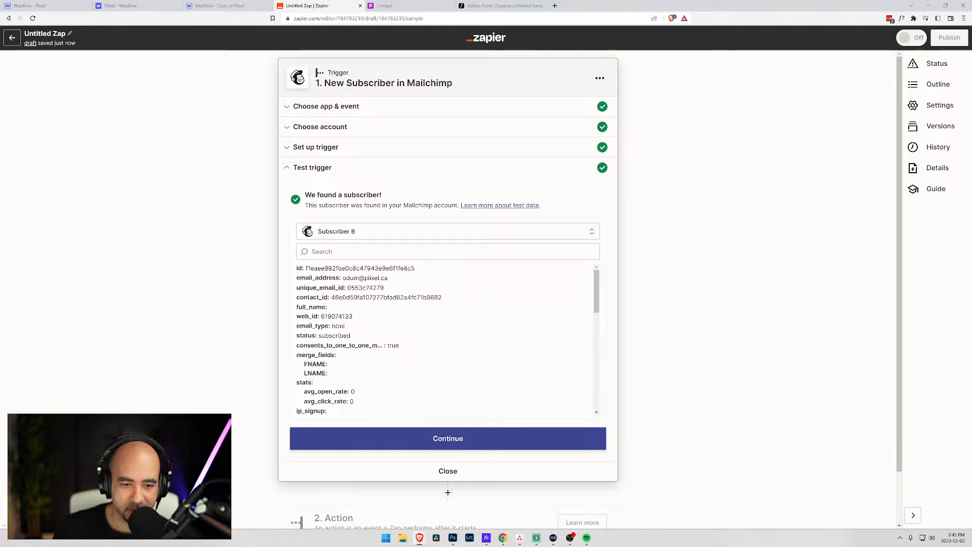
scroll(391, 344, "down", 1)
scroll(391, 343, "down", 5)
scroll(390, 344, "down", 1)
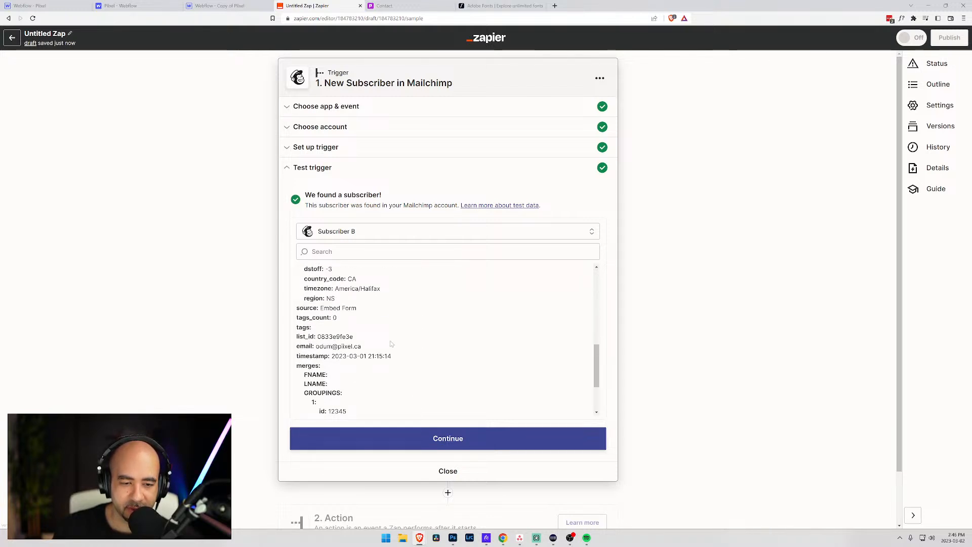
scroll(390, 343, "down", 2)
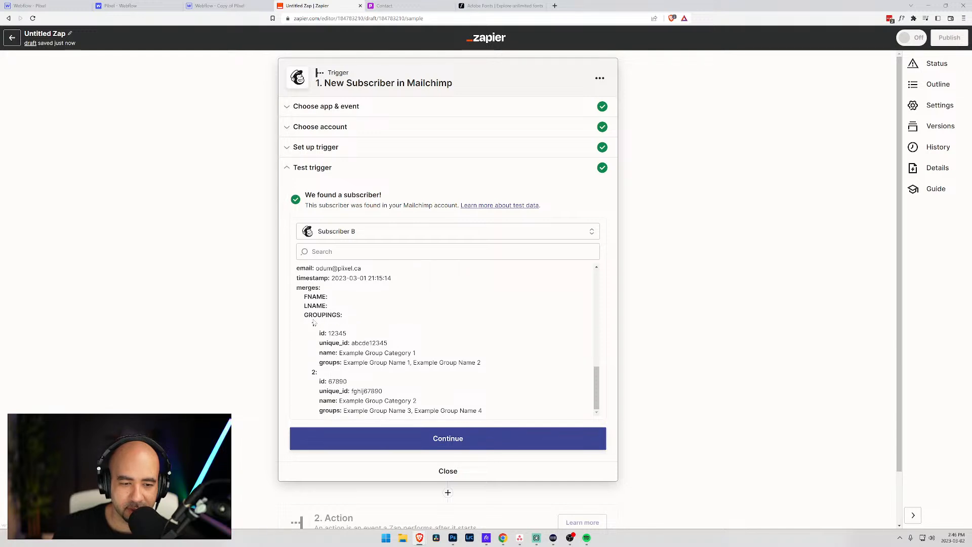
scroll(403, 296, "down", 2)
left_click(424, 379)
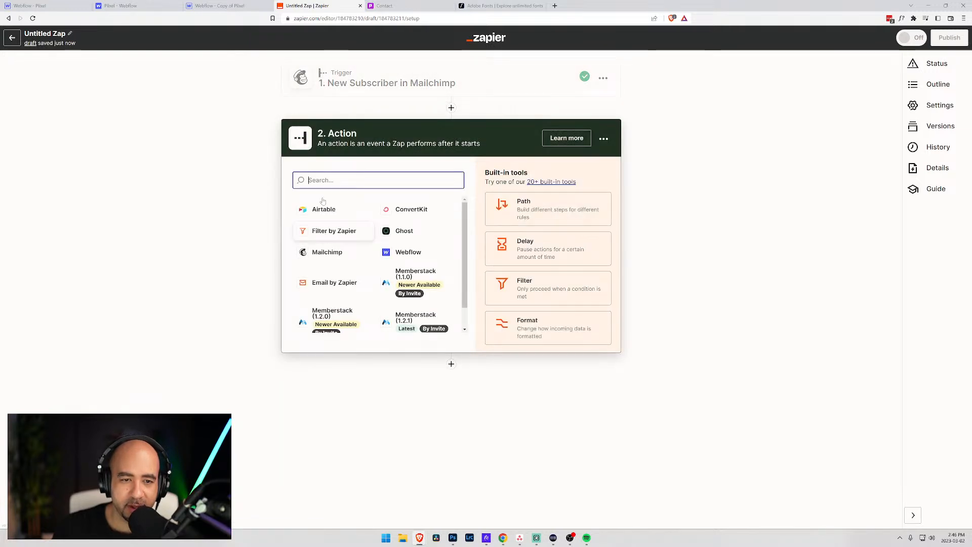
- Make SMS by Zapier the action app with Send SMS as its event
scroll(399, 255, "down", 1)
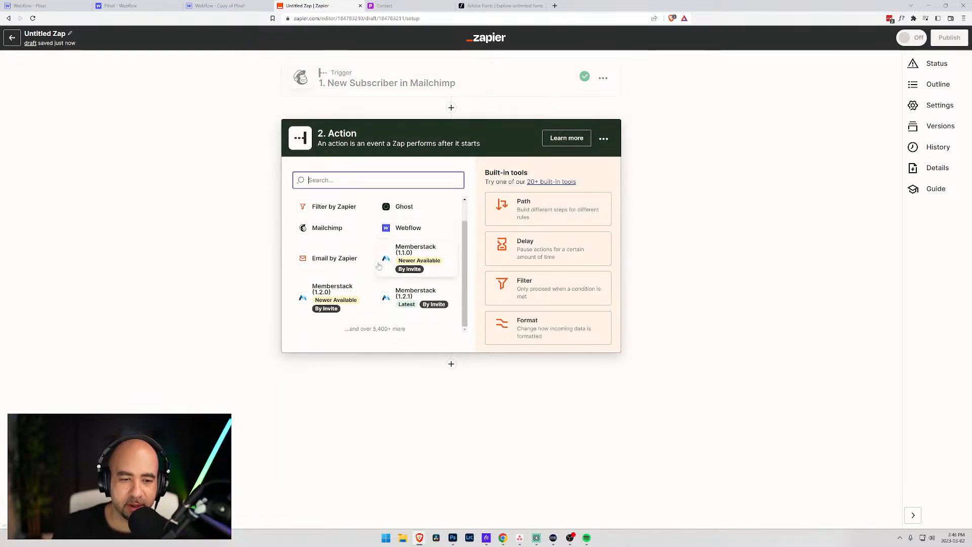
scroll(398, 253, "up", 1)
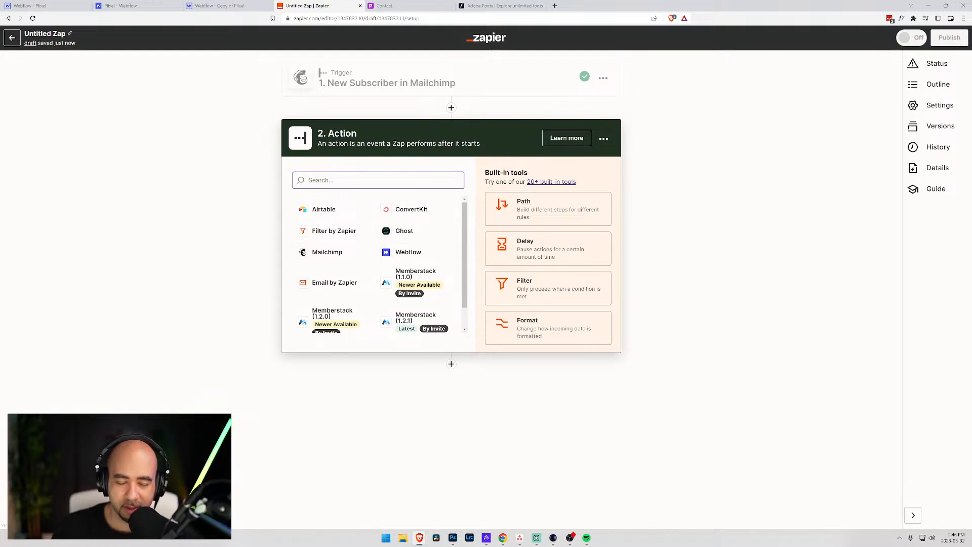
type("sms")
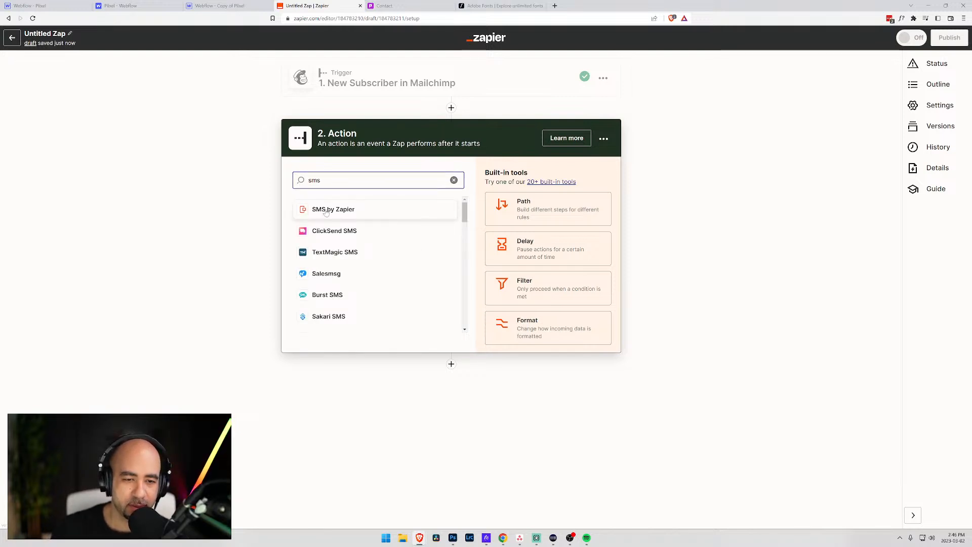
left_click(327, 211)
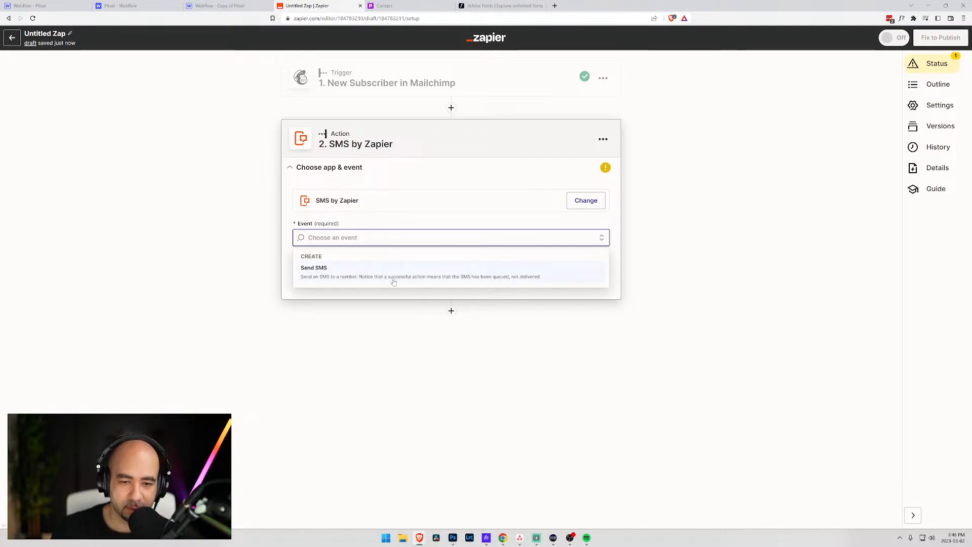
left_click(394, 282)
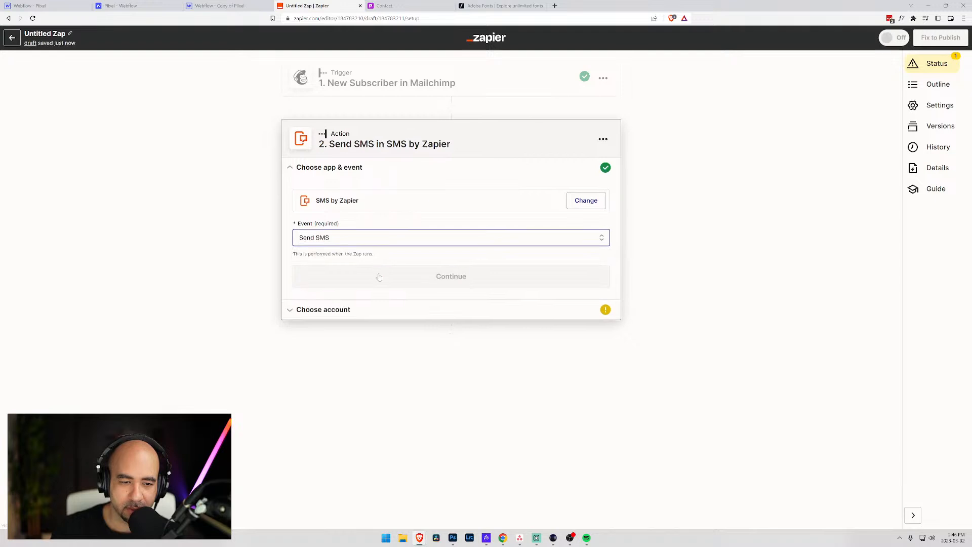
left_click(424, 277)
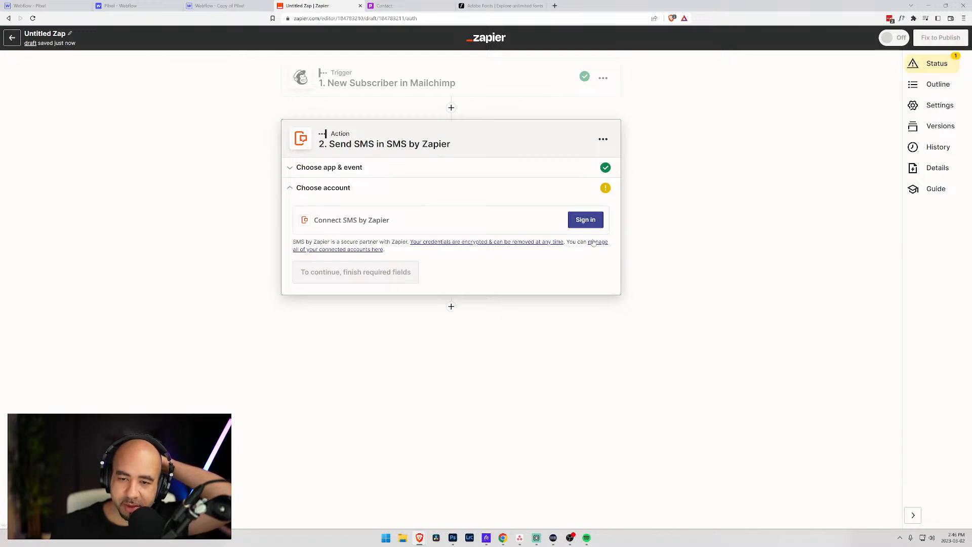
- Sign in to an SMS by Zapier account through the authorization popup
left_click(586, 219)
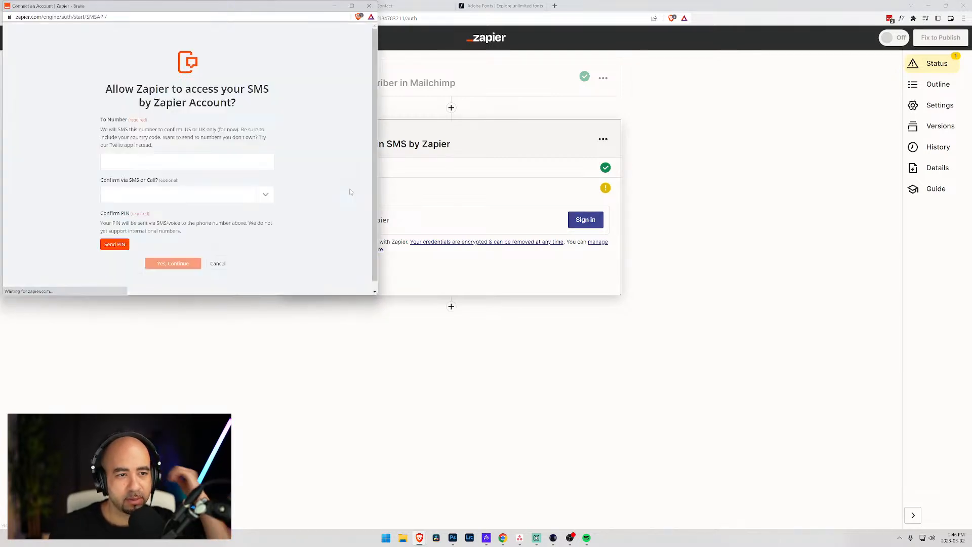
left_click_drag(176, 9, 401, 102)
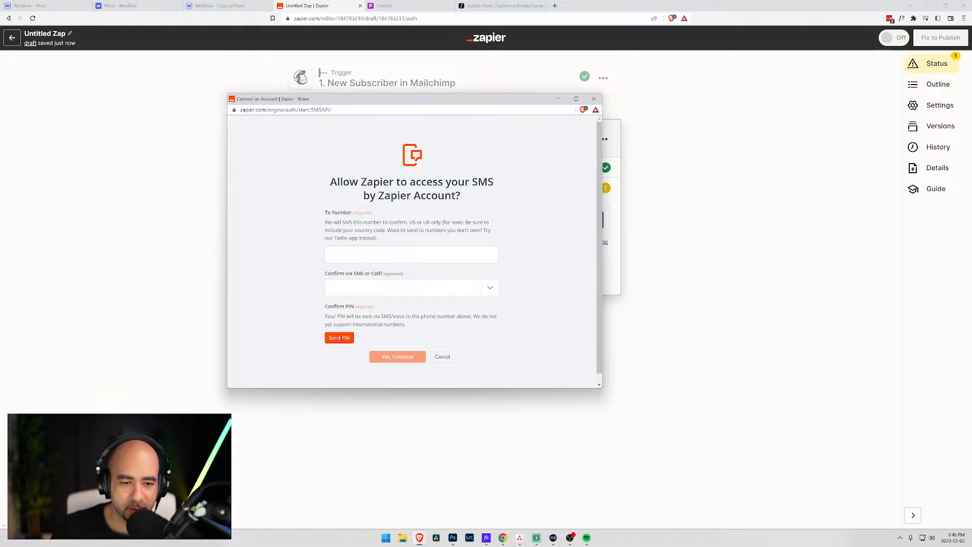
left_click_drag(358, 101, 971, 203)
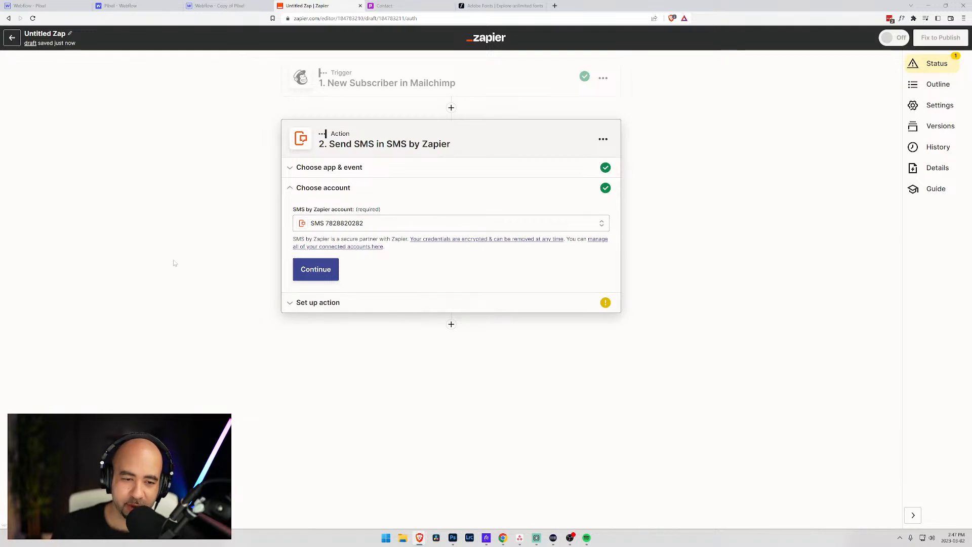
left_click(334, 272)
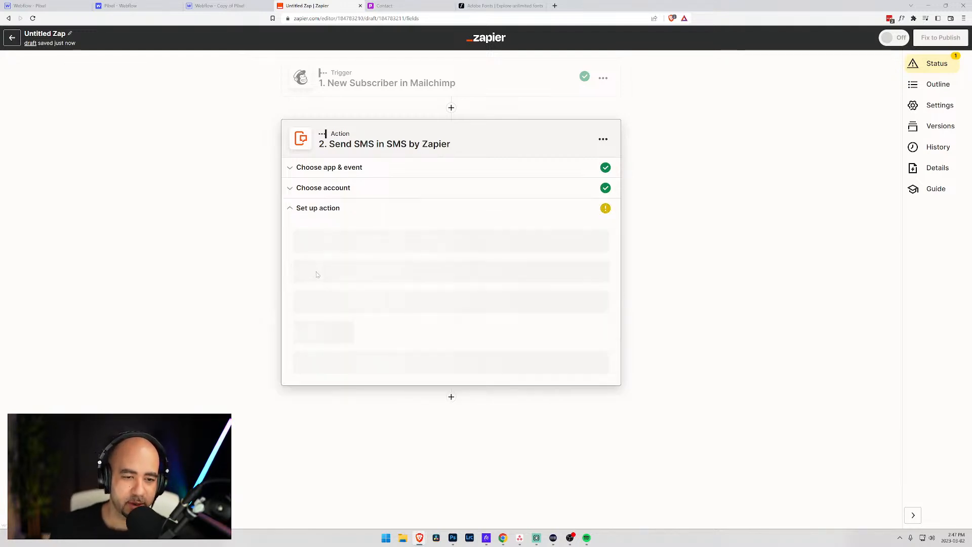
left_click(363, 248)
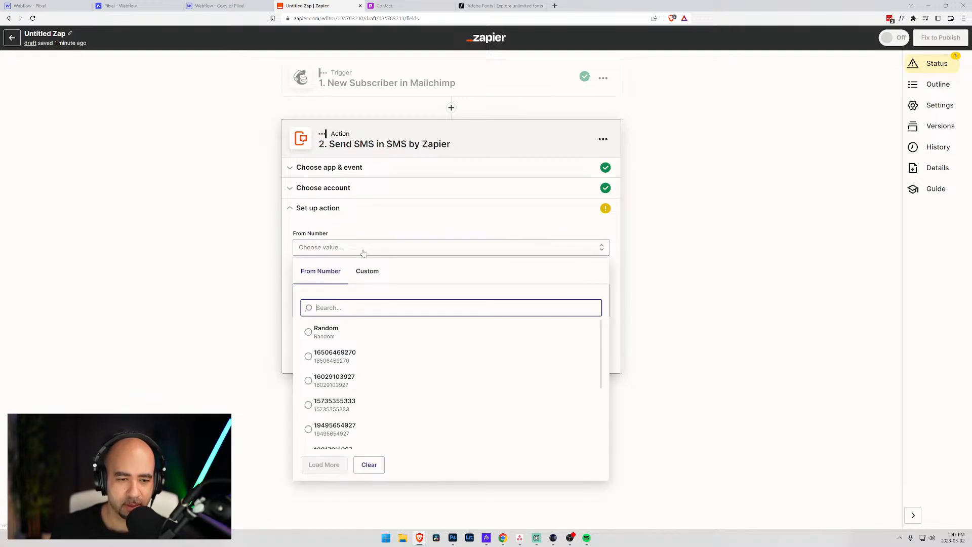
left_click(353, 238)
left_click(353, 238)
left_click(356, 237)
left_click(357, 237)
scroll(386, 392, "down", 2)
left_click(366, 389)
scroll(355, 375, "up", 3)
left_click(308, 332)
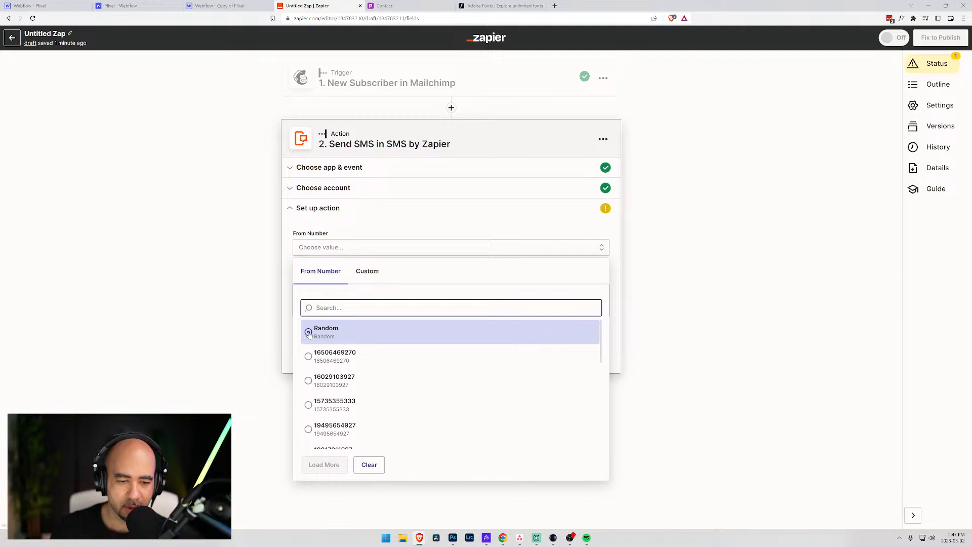
left_click(303, 355)
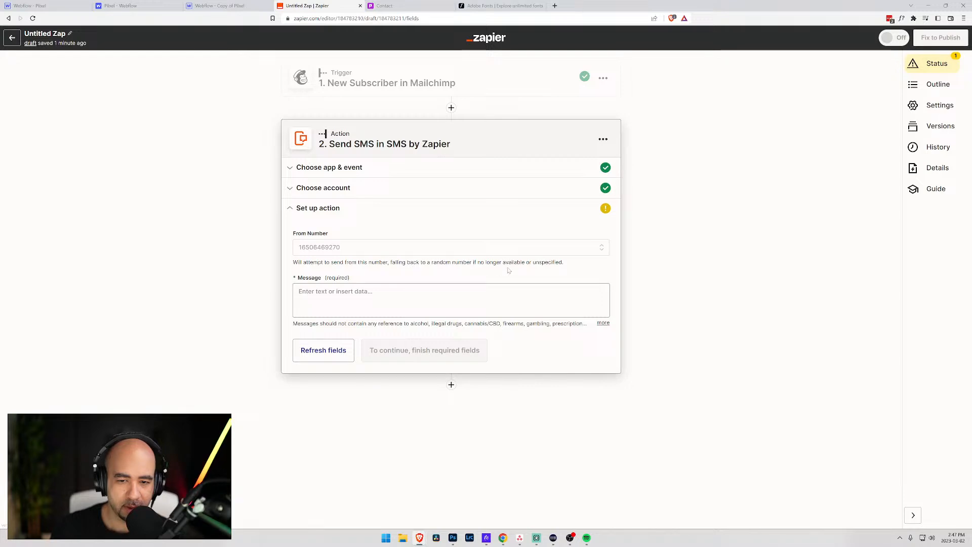
left_click(450, 300)
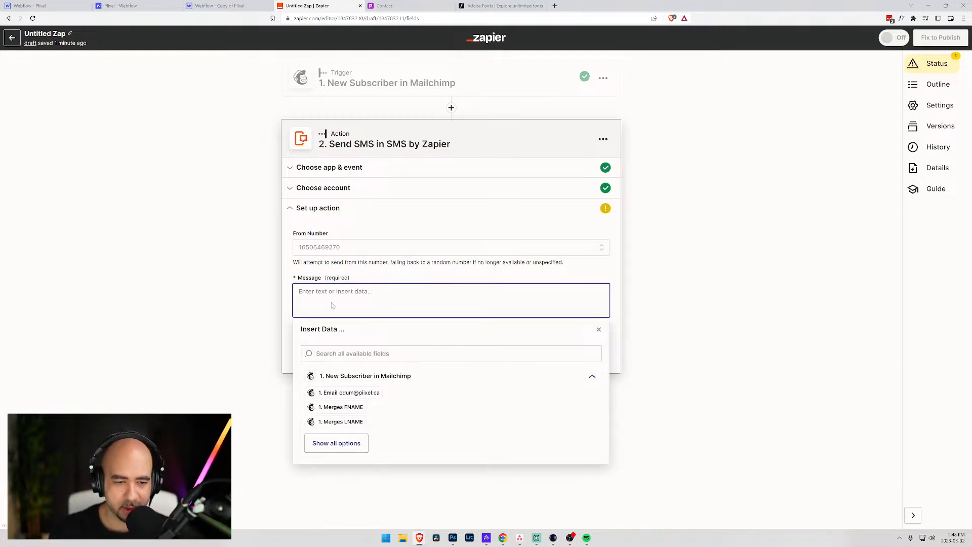
- Write the message 'You have received a new subscriber, keep up the great work!' with the subscriber's Email inserted
type("You hav")
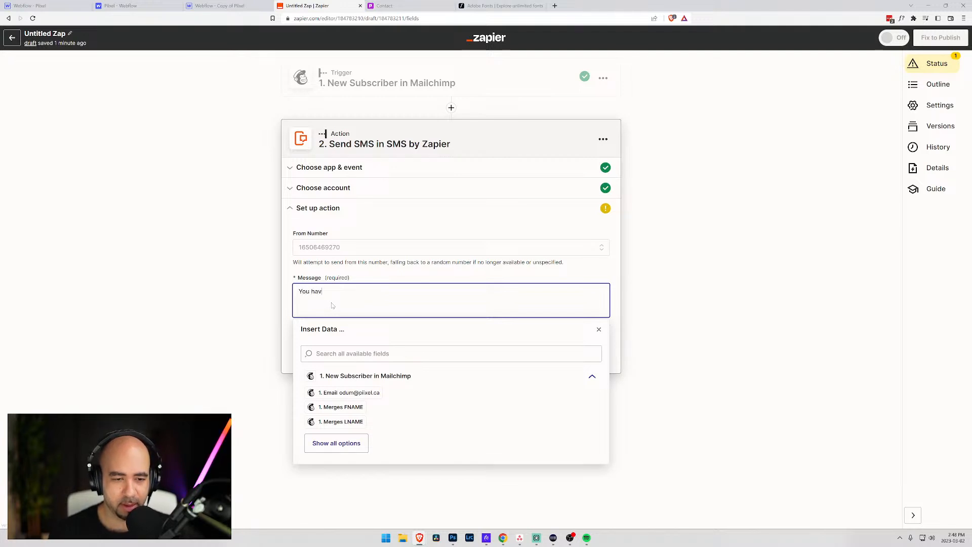
type("e received a new")
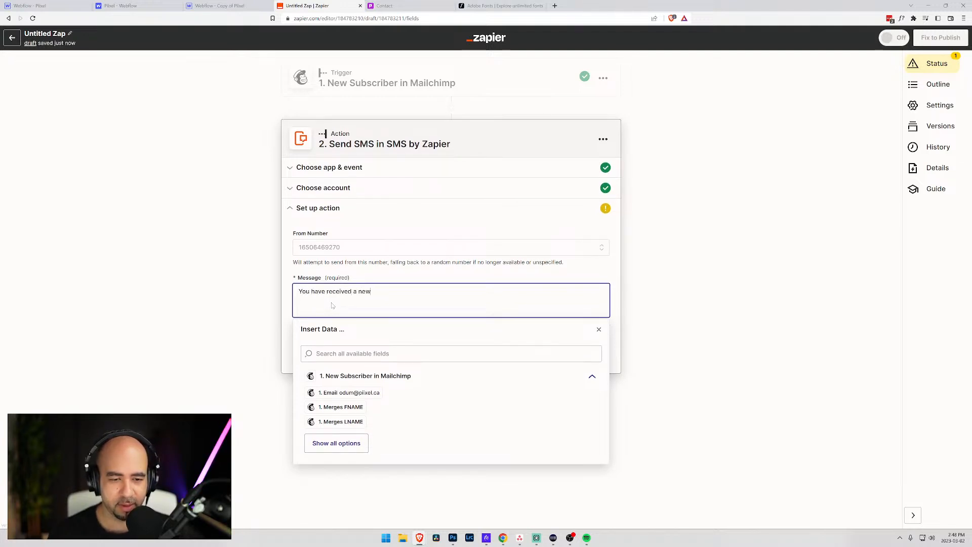
type(" subscribve")
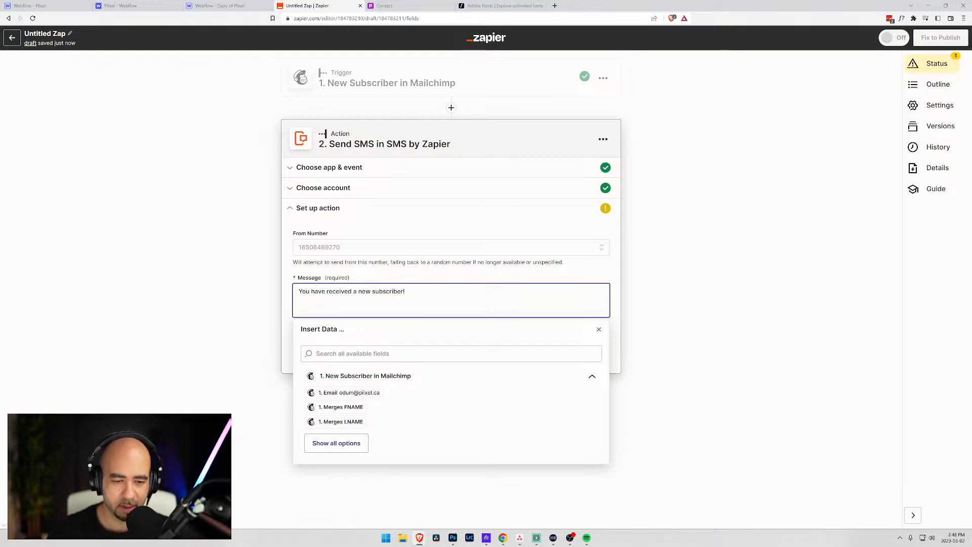
left_click(327, 394)
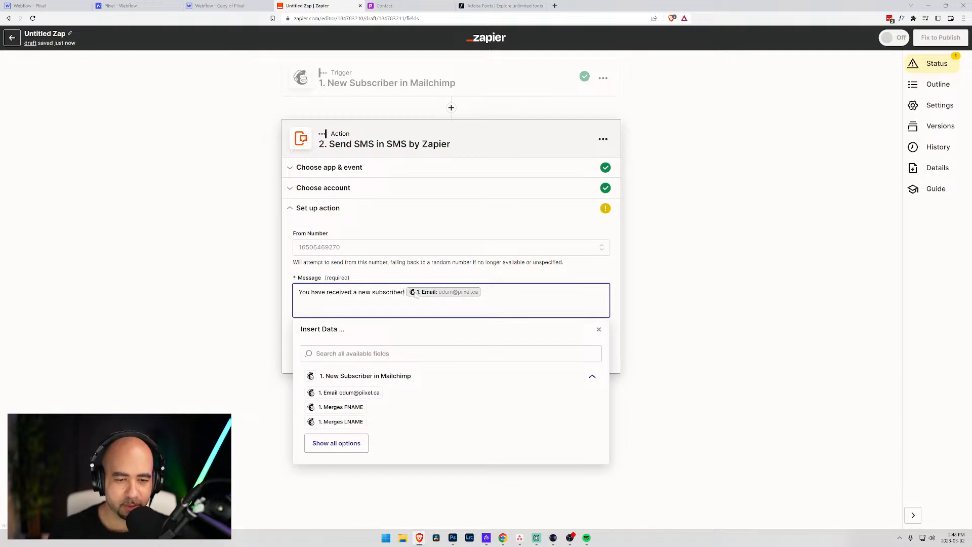
type(", keep ")
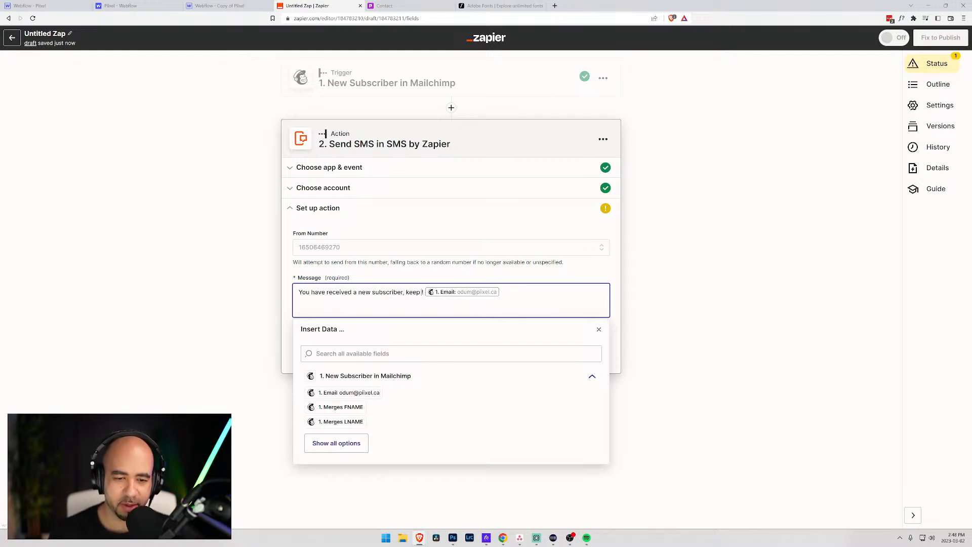
type("up the great work")
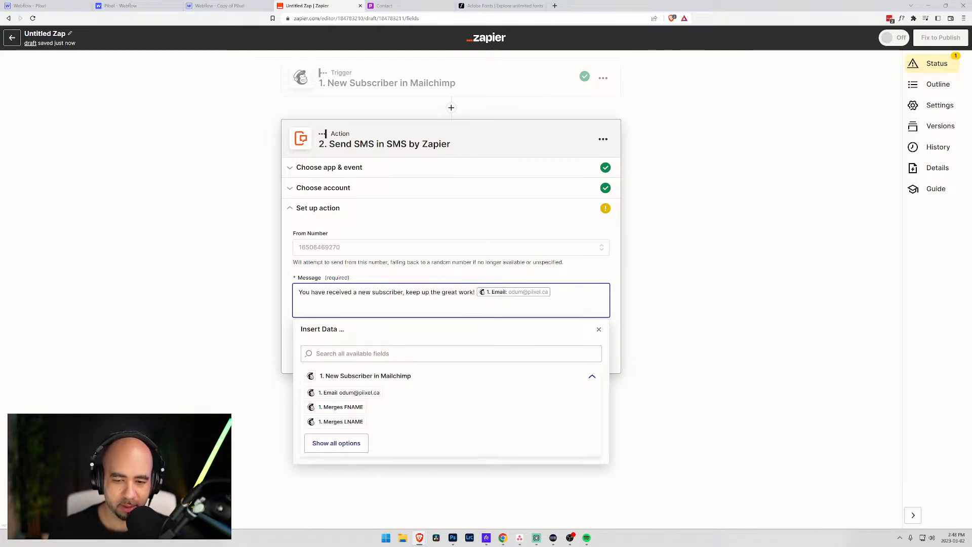
left_click(599, 330)
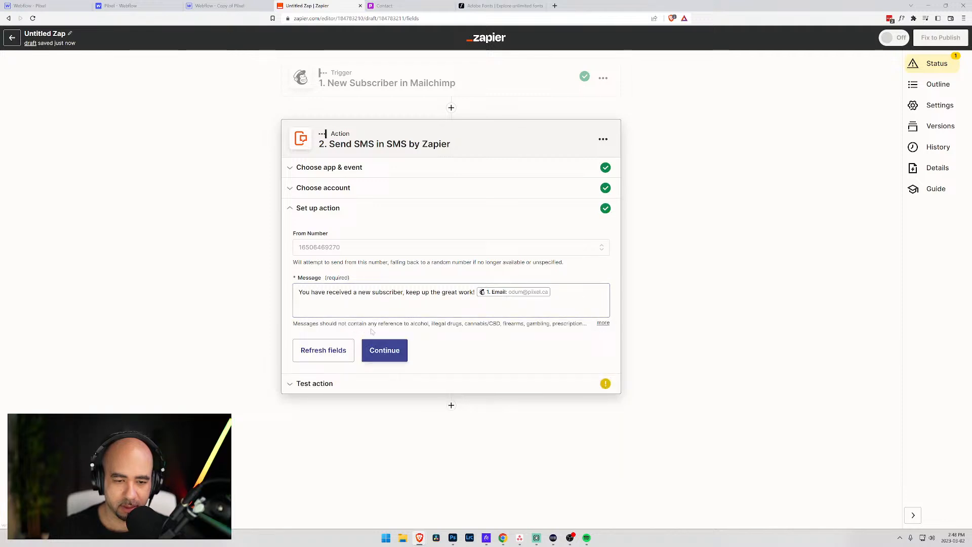
left_click(390, 351)
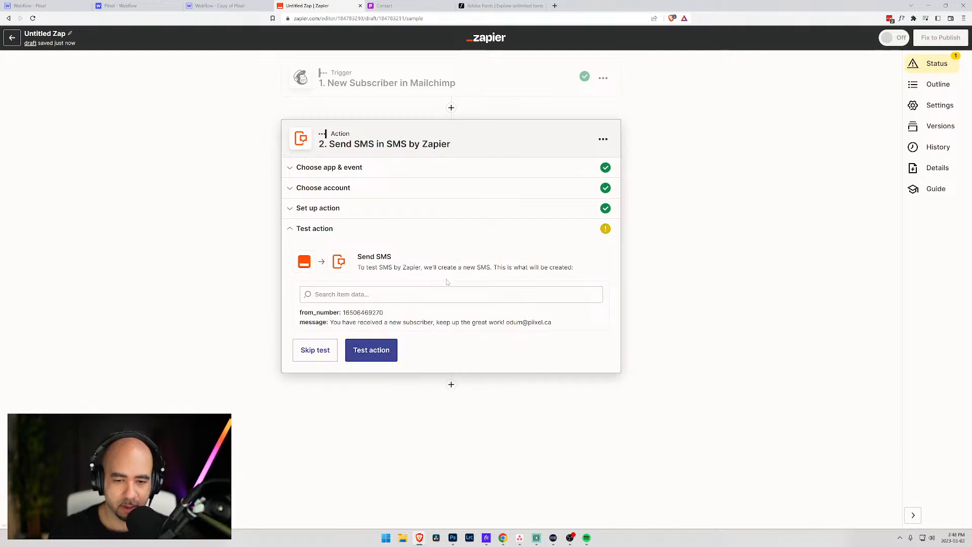
- Test the Send SMS action to send the new-subscriber message
left_click(370, 353)
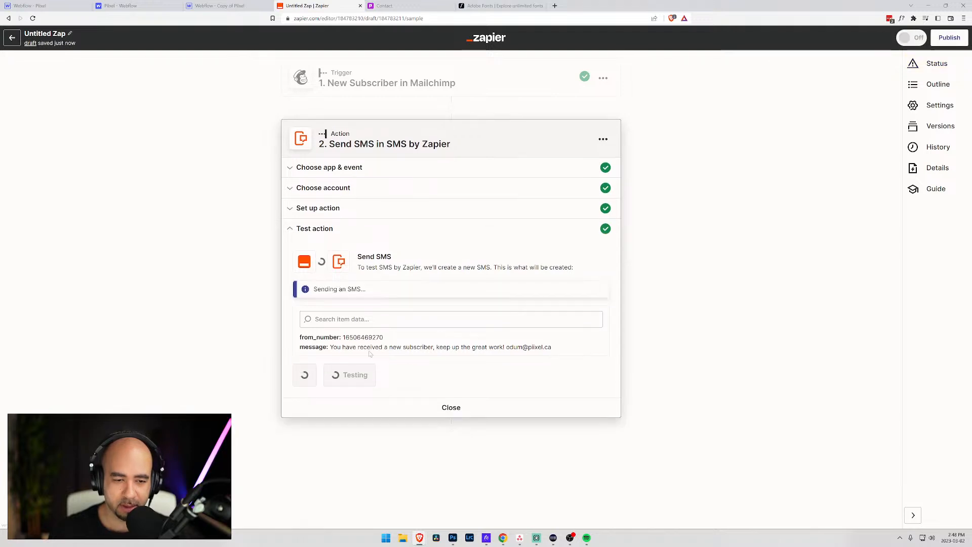
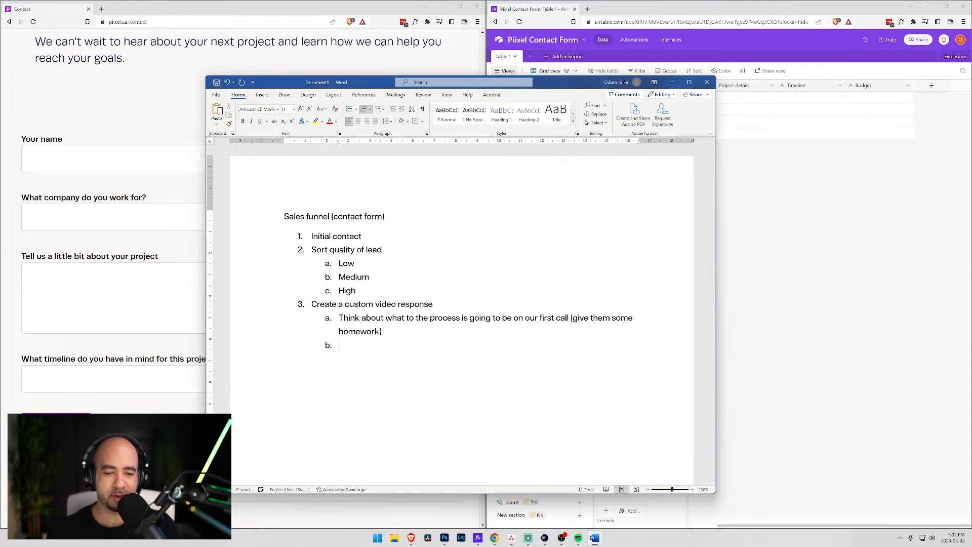
- Type the sub-point 'What exactly are they looking to build' and start another sub-item below
type("What e")
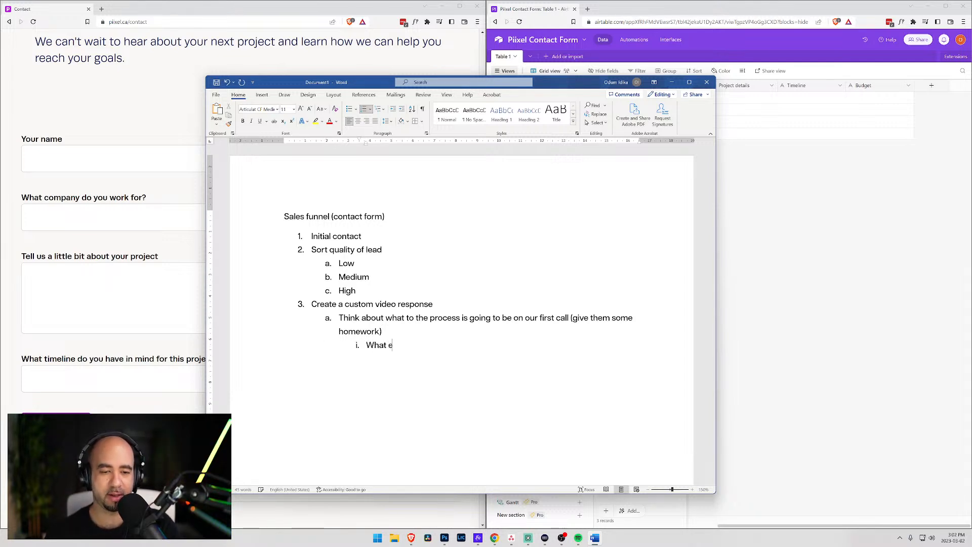
type("xactl")
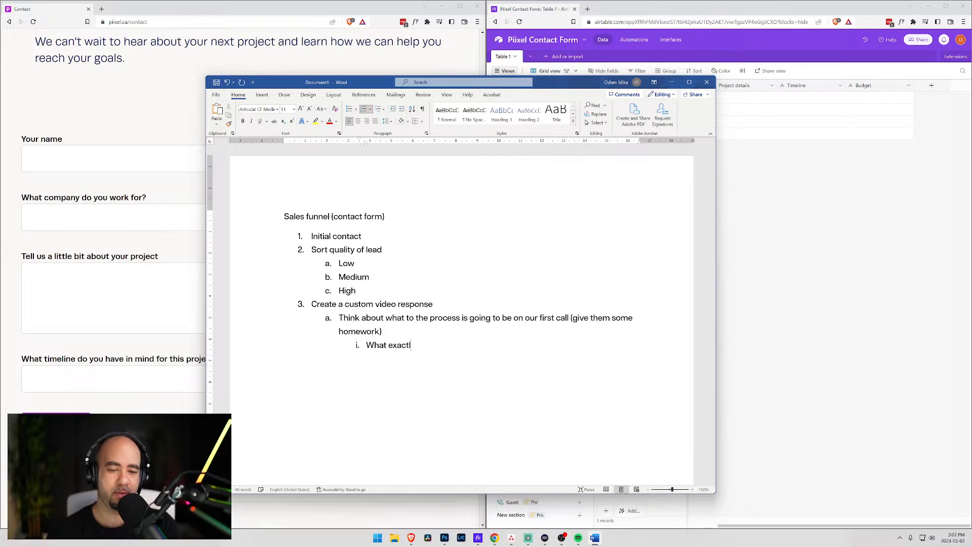
type("y are they looking ot bu")
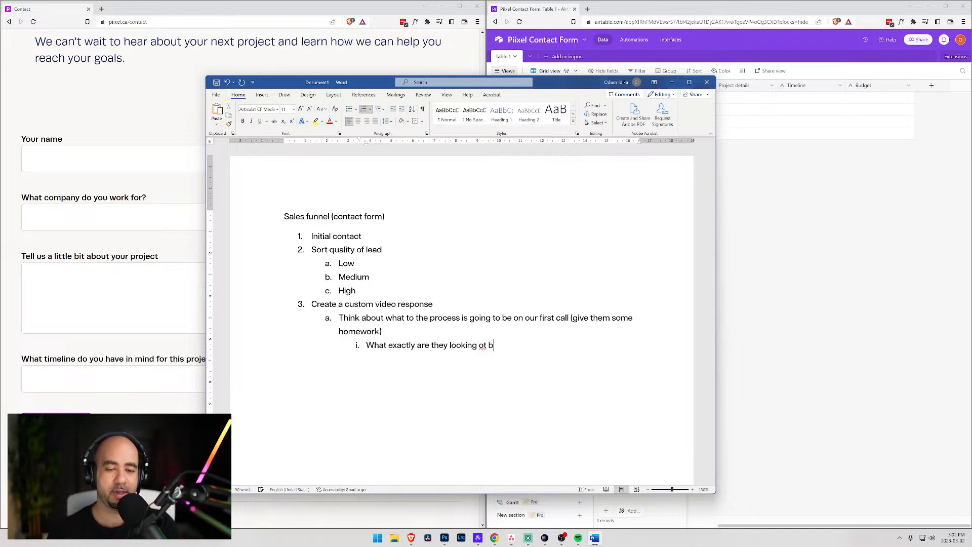
key("BackSpace")
key("BackSpace")
key("BackSpace")
key("BackSpace")
key("BackSpace")
type("to build")
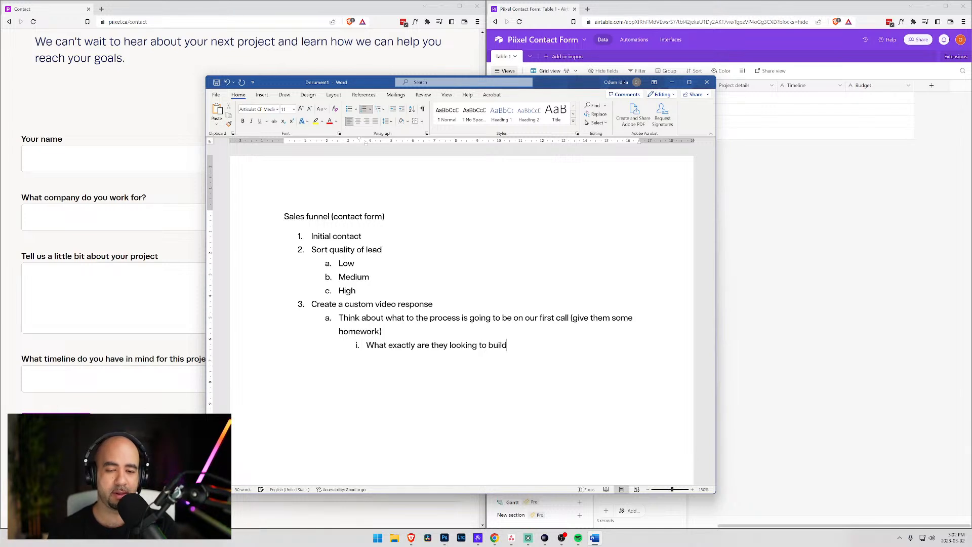
key("Return")
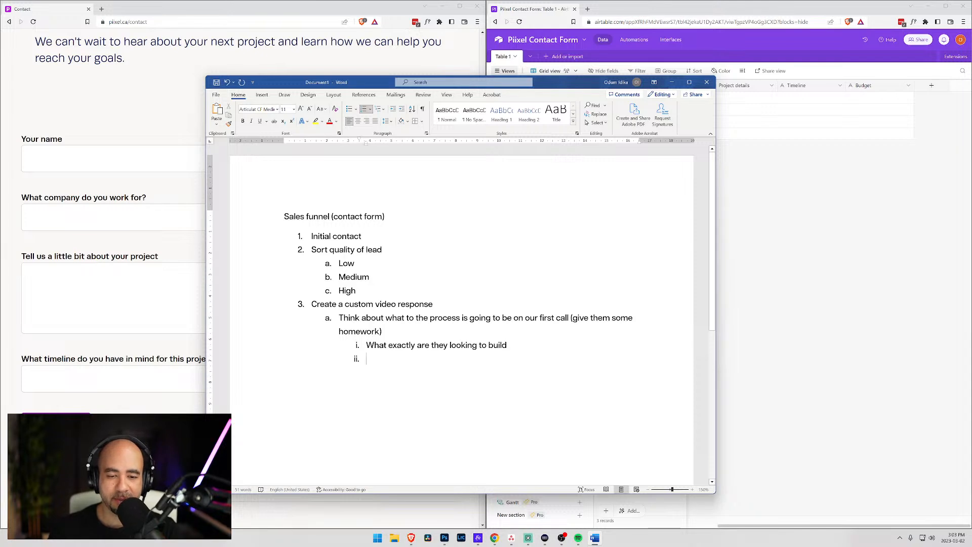
- Append ', what features will they need' to the sub-point and outdent the empty item below
left_click(508, 346)
type(", what features will they need")
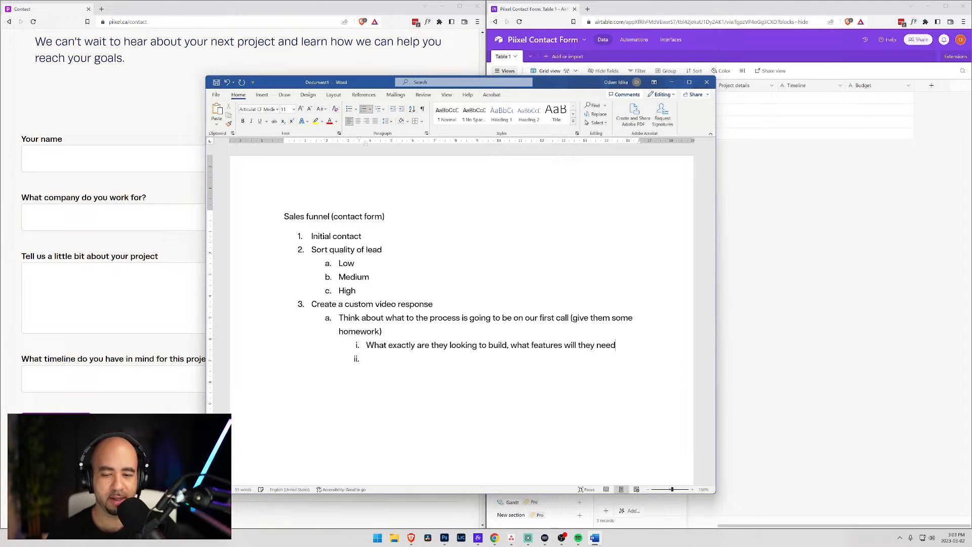
left_click(616, 346)
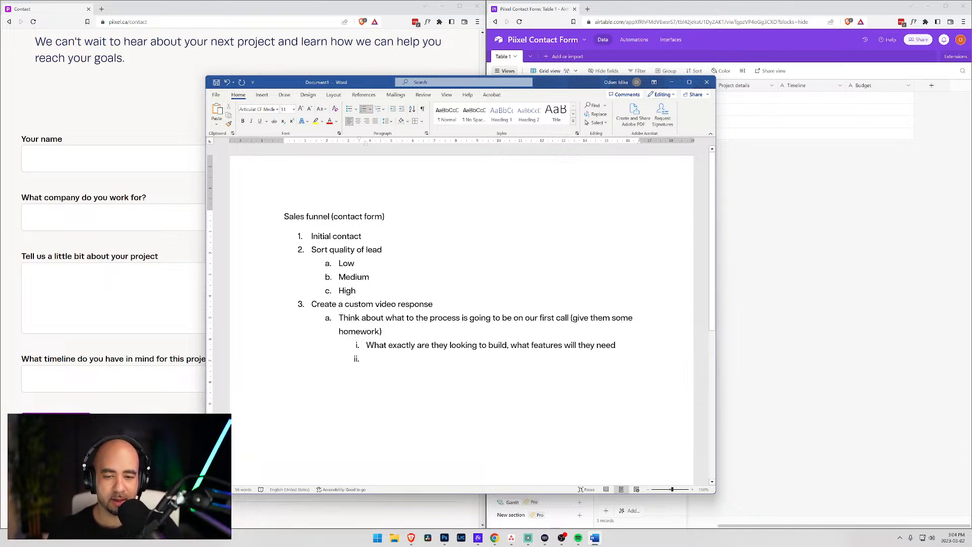
key("shift+Tab")
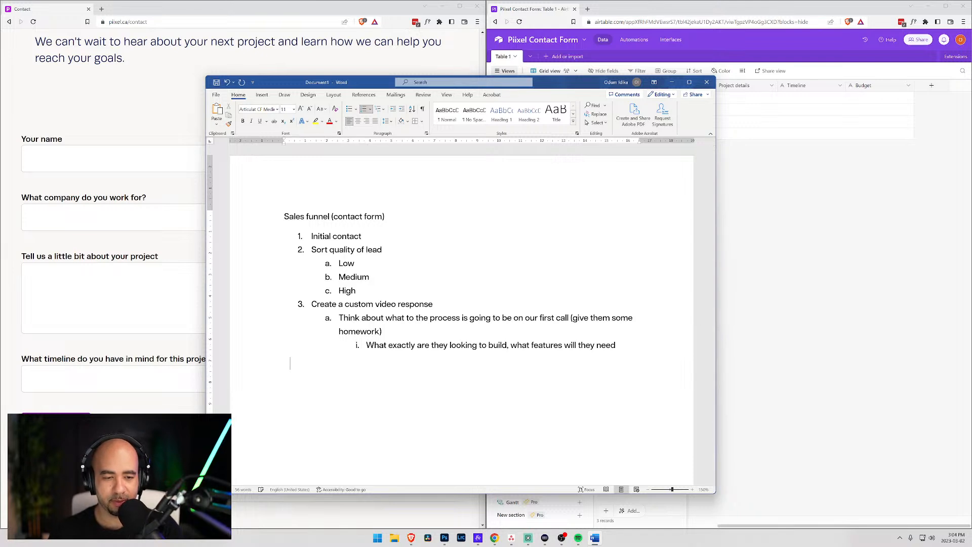
- Type the closing paragraph about both sides knowing what we want and how we can work together
type("The idea i")
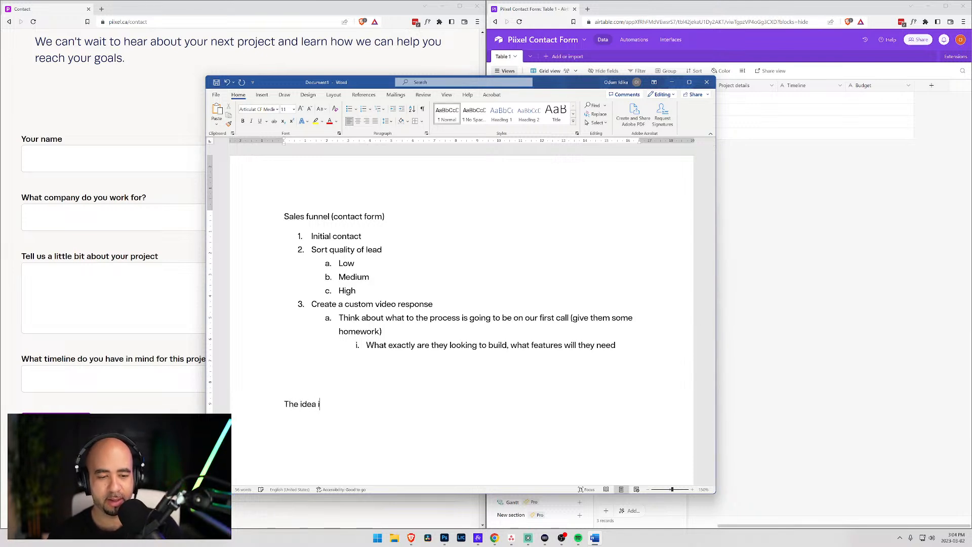
type("s that we both come")
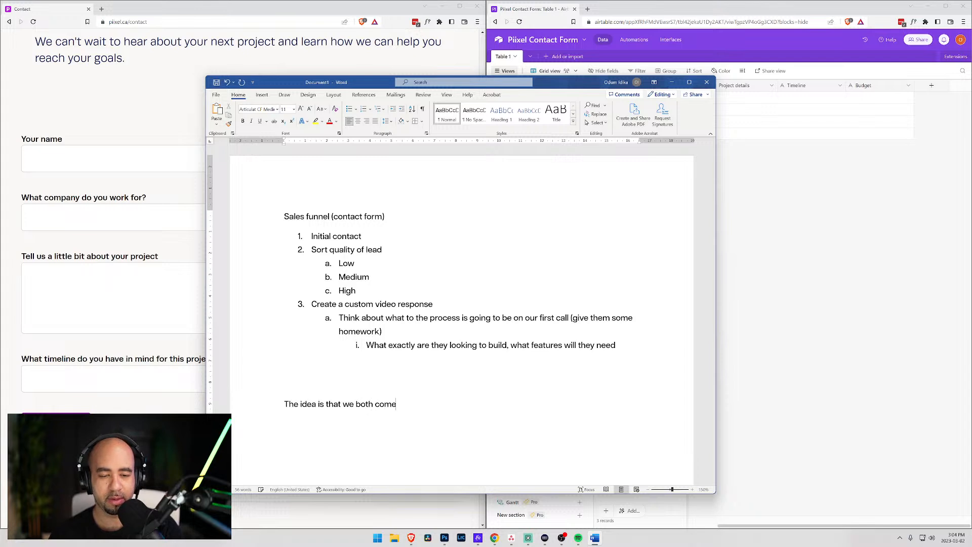
type(" to the intial")
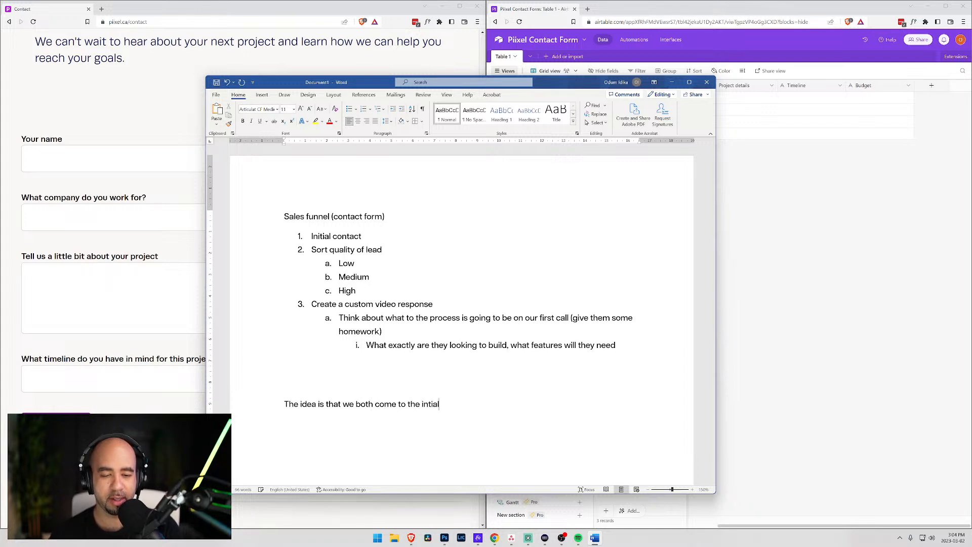
key("BackSpace")
key("BackSpace")
key("BackSpace")
key("BackSpace")
type("iti")
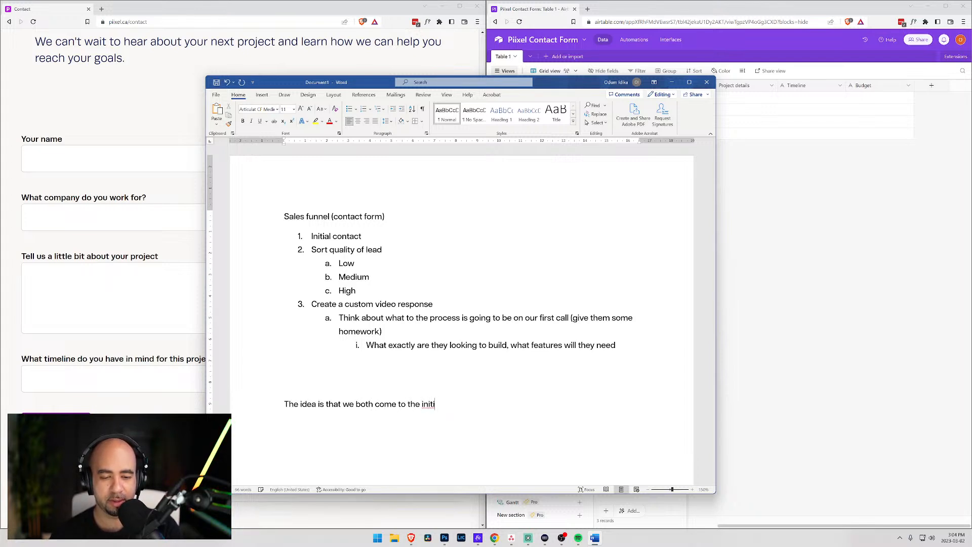
type("al conversation knowing")
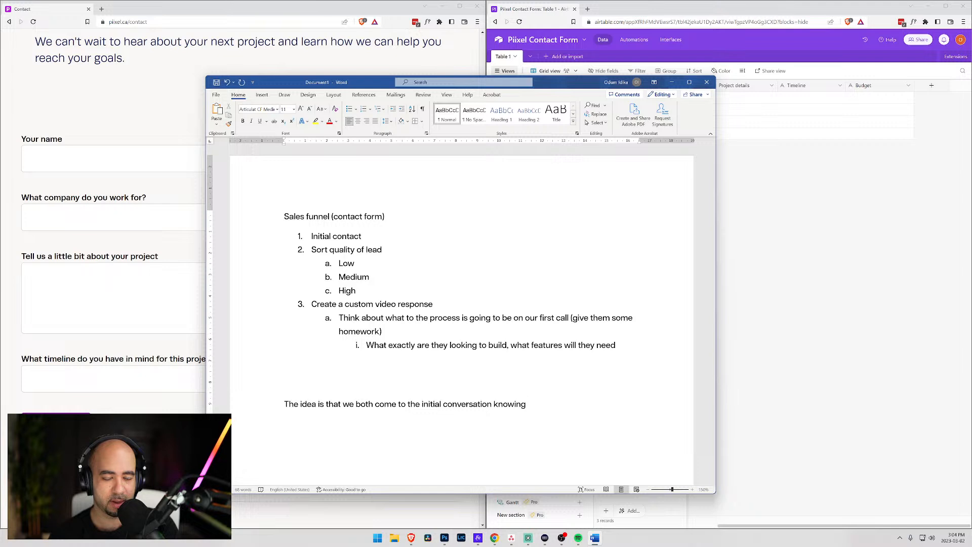
type(" what")
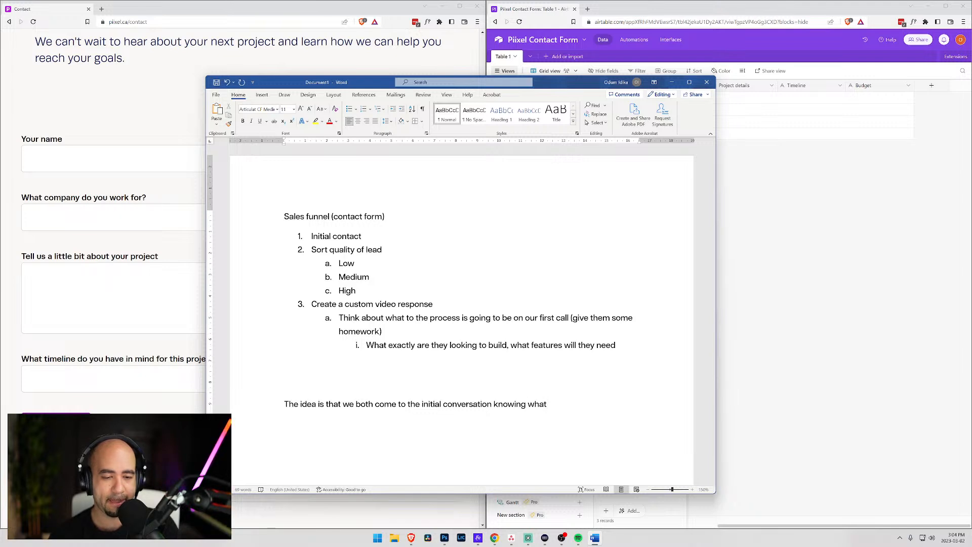
key("BackSpace")
key("BackSpace")
key("BackSpace")
key("BackSpace")
key("BackSpace")
type("more of what we ")
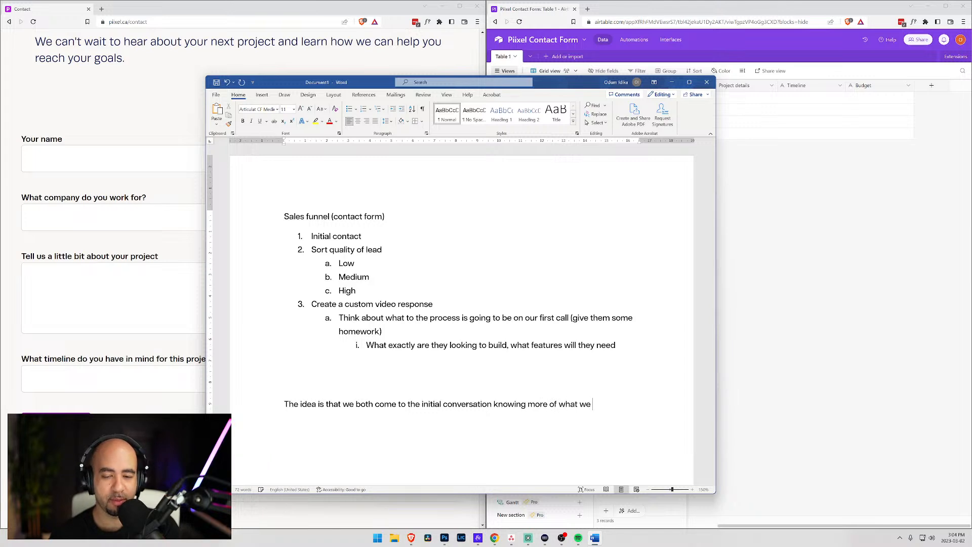
type("want and how we cn")
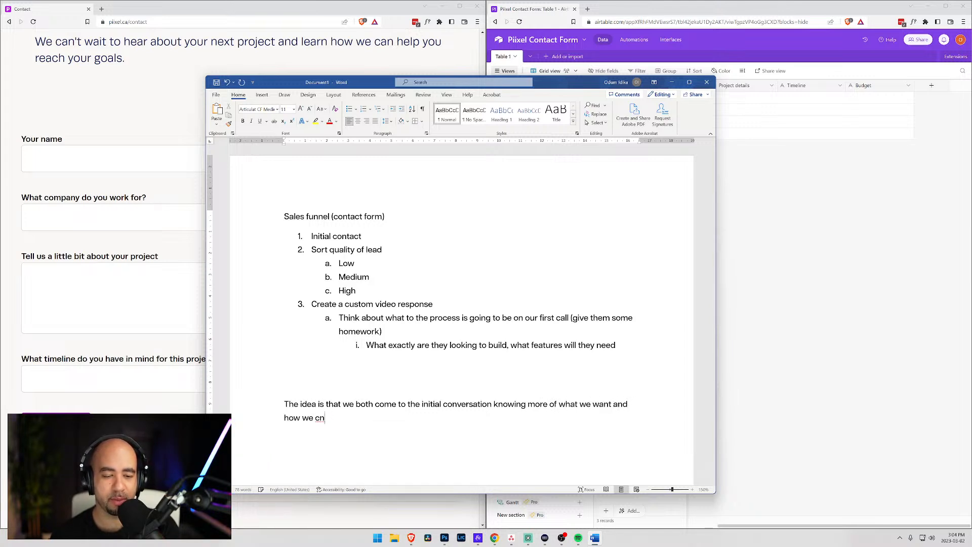
key("BackSpace")
type("an ")
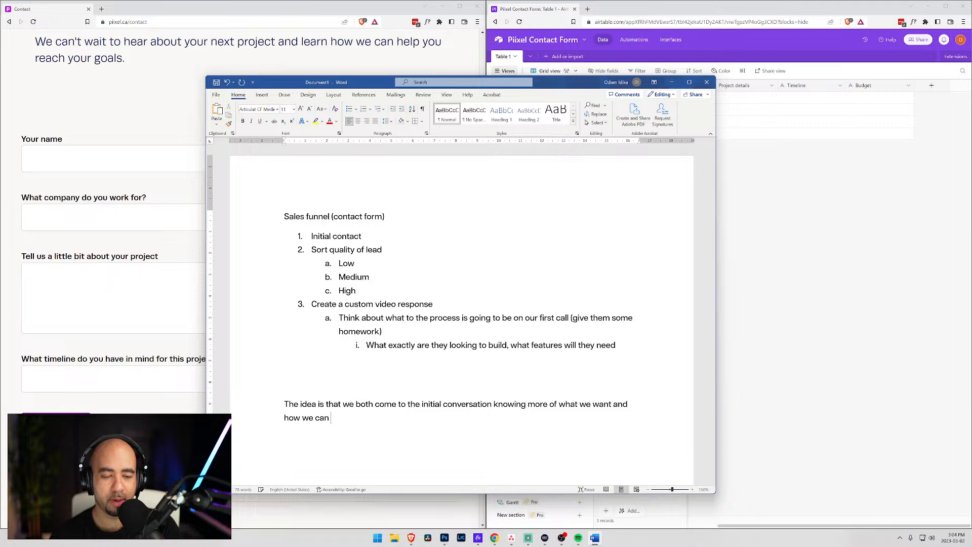
type("work togeth")
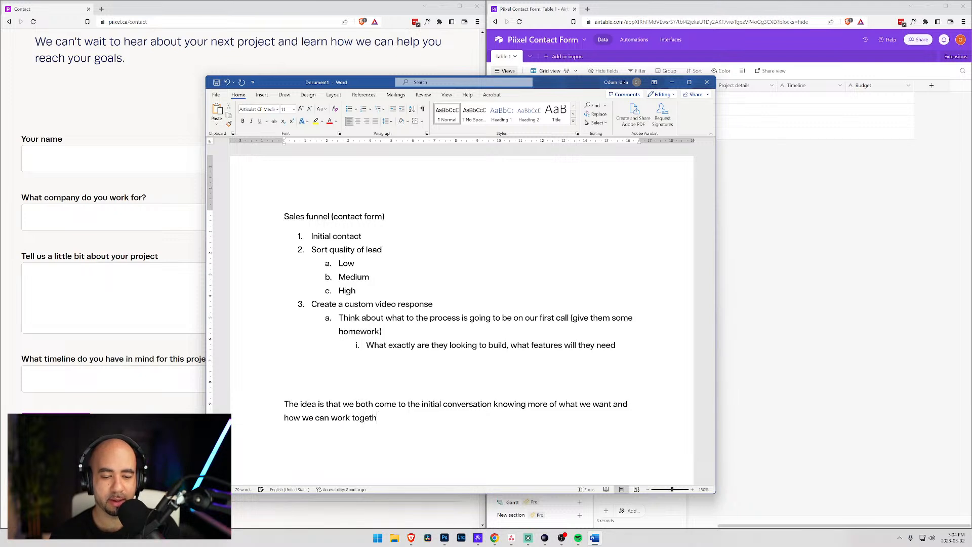
type("er.")
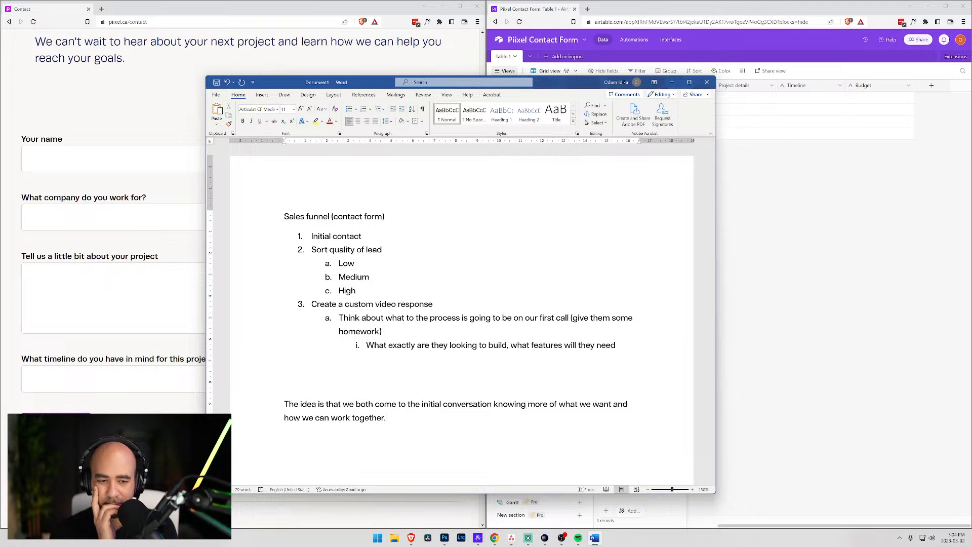
left_click(376, 348)
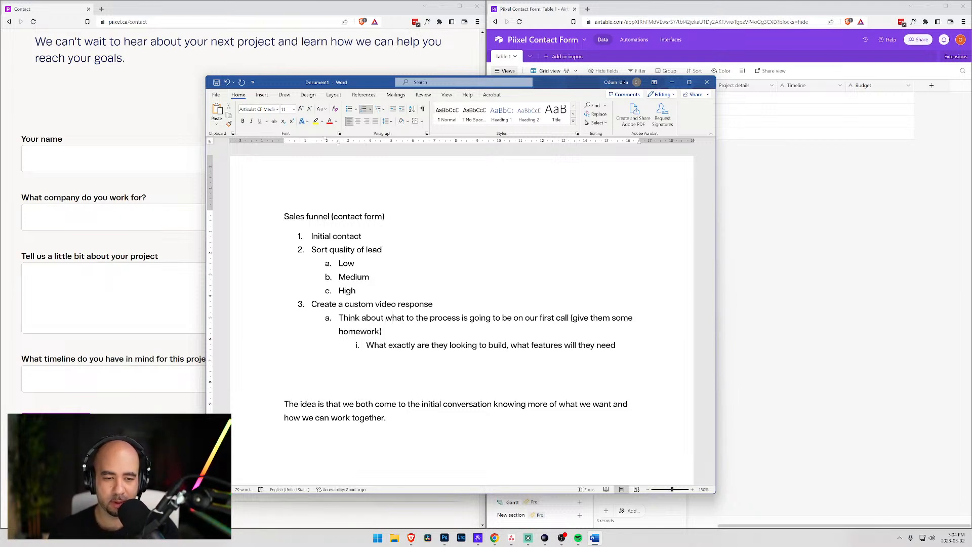
- Reword the 'Think about' item to begin 'Goal is to get them thinking'
key("ctrl+Left")
key("ctrl+Left")
key("Right")
type("Goal is")
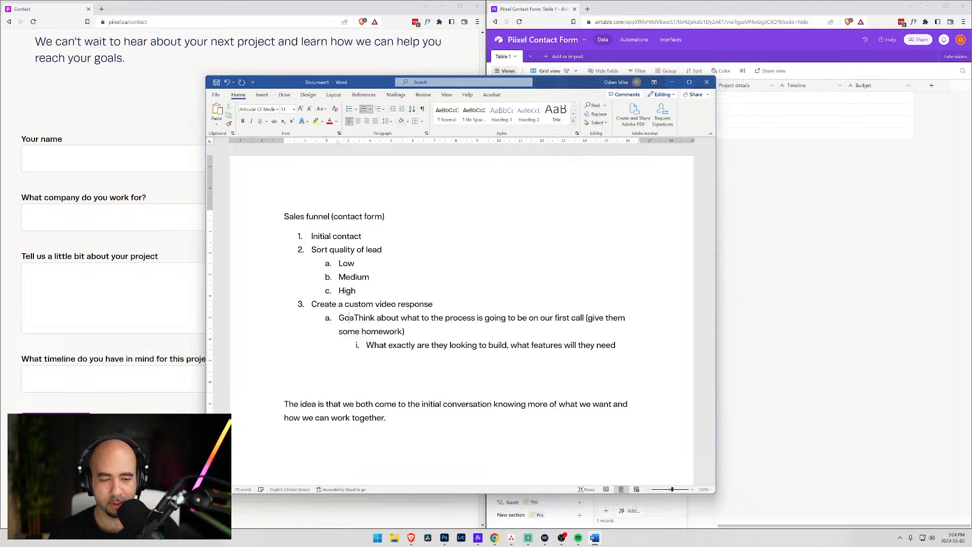
type(" to get them")
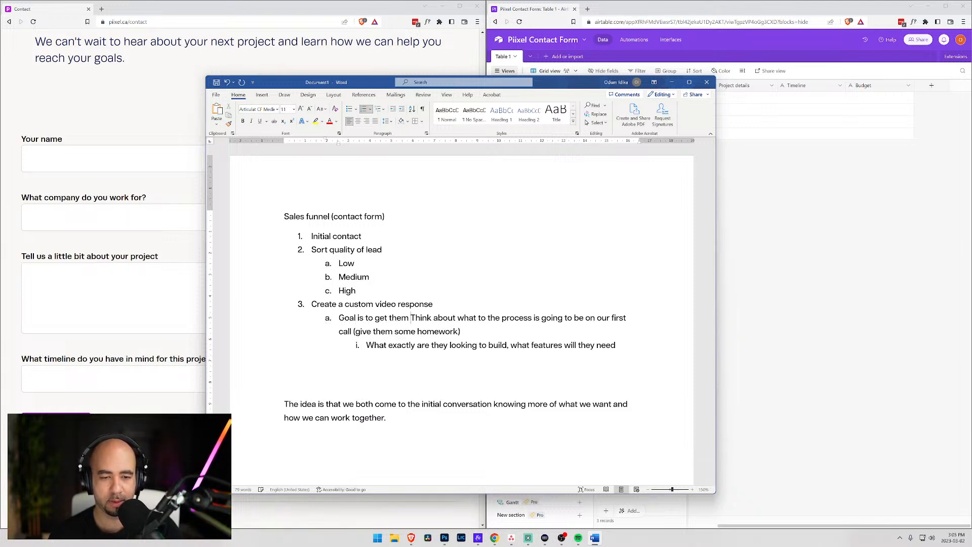
key("shift+Right")
type("t")
key("ctrl+Right")
type("ing")
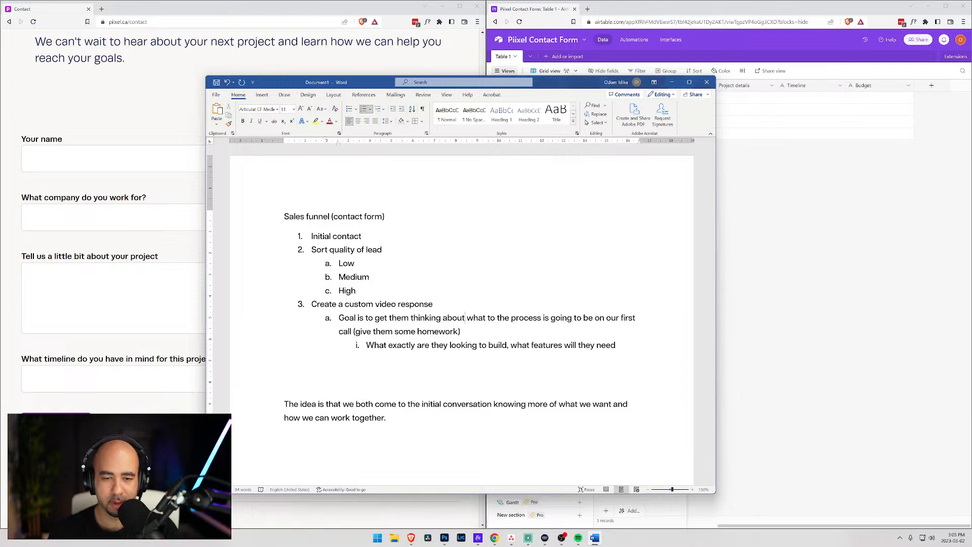
- End sub-item a with 'what they want to build' and begin sub-item b with 'Make them understand what the'
type("what")
key("BackSpace")
key("BackSpace")
key("BackSpace")
key("BackSpace")
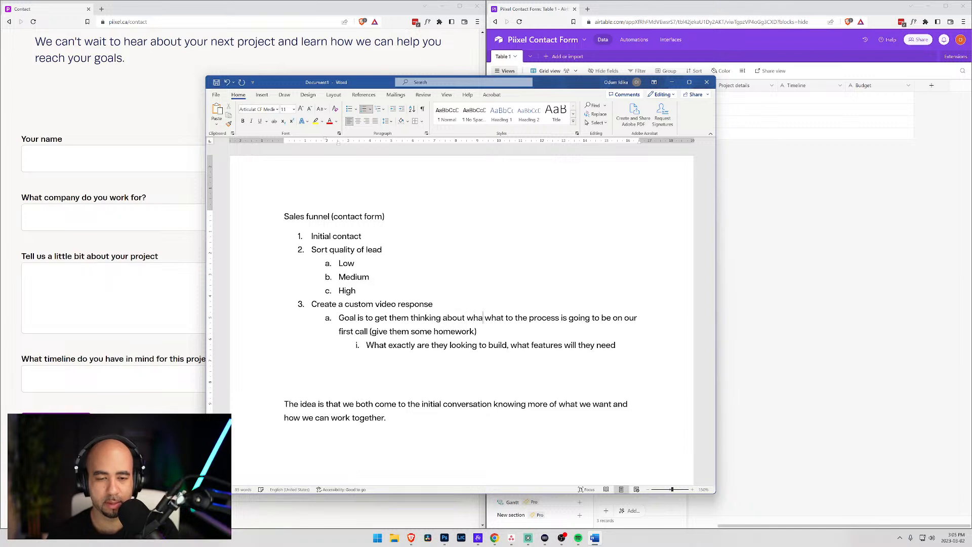
type("what they want")
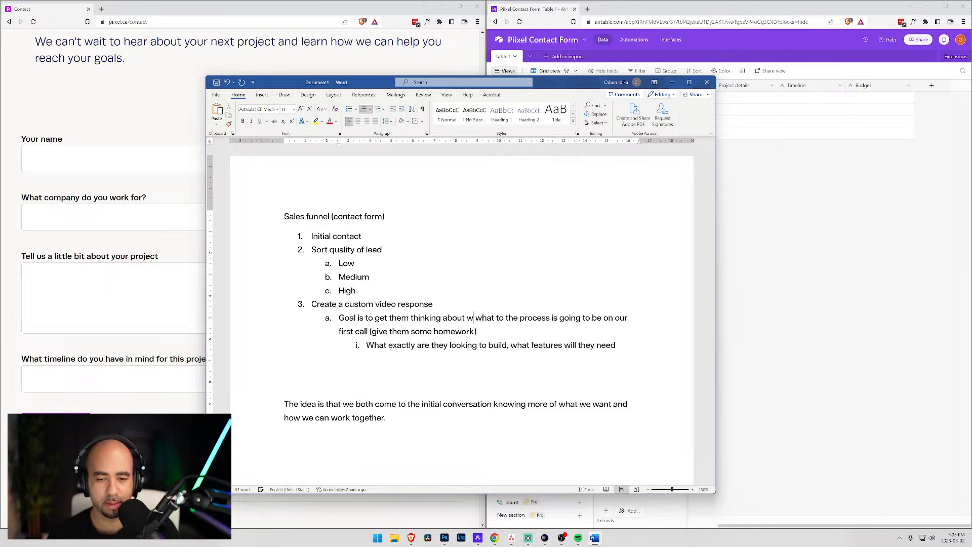
type(" to build")
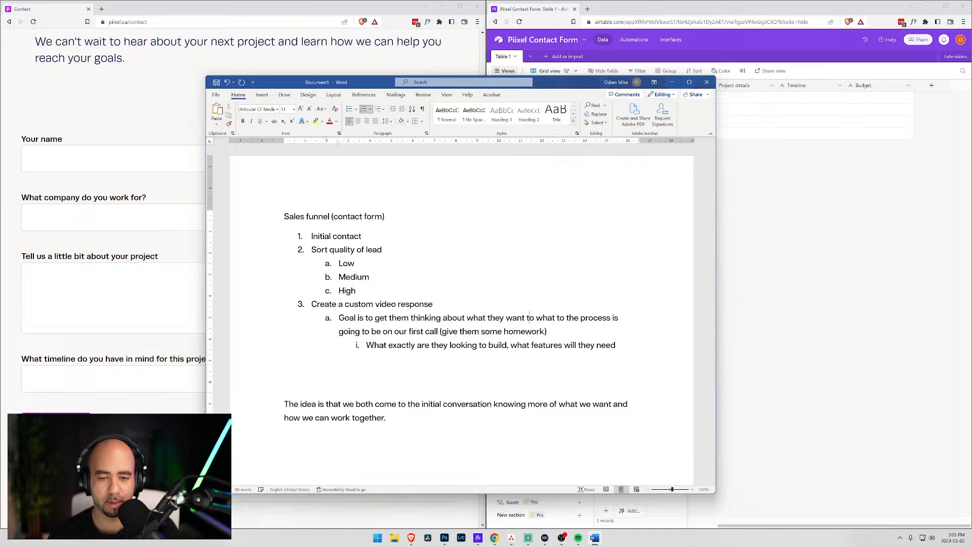
key("Return")
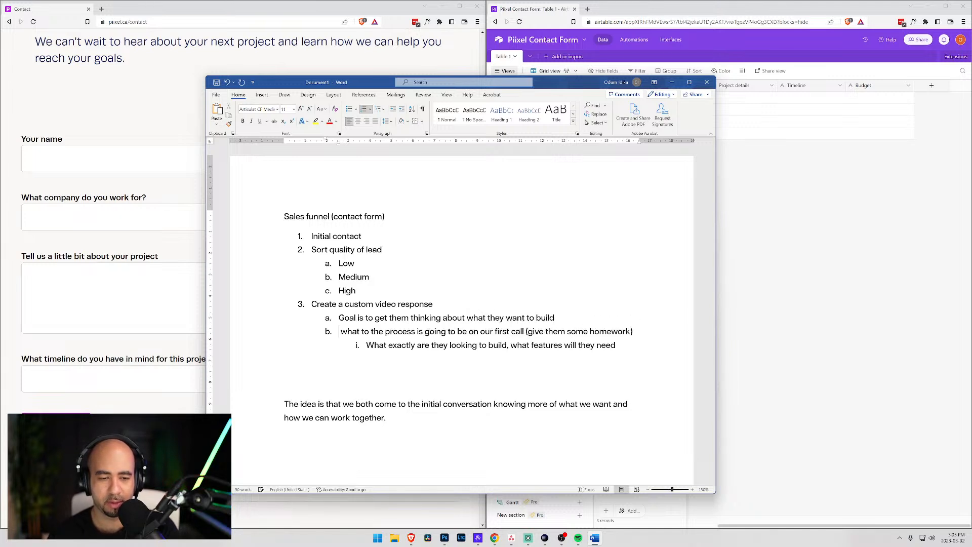
key("shift+Right")
key("shift+Right")
key("shift+Right")
key("shift+Right")
key("shift+Right")
key("shift+Right")
key("shift+Right")
key("shift+Right")
key("shift+Right")
key("shift+Right")
key("shift+Right")
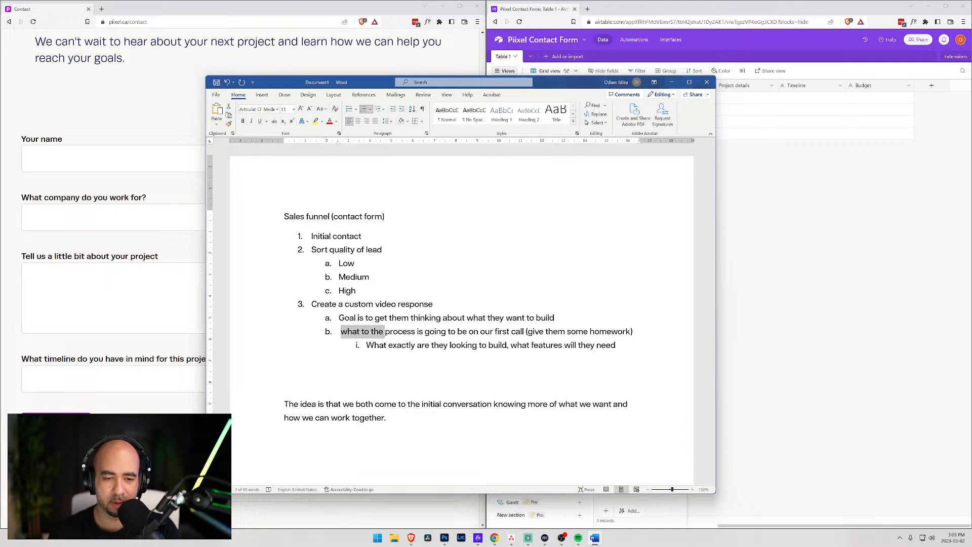
type("Make them u")
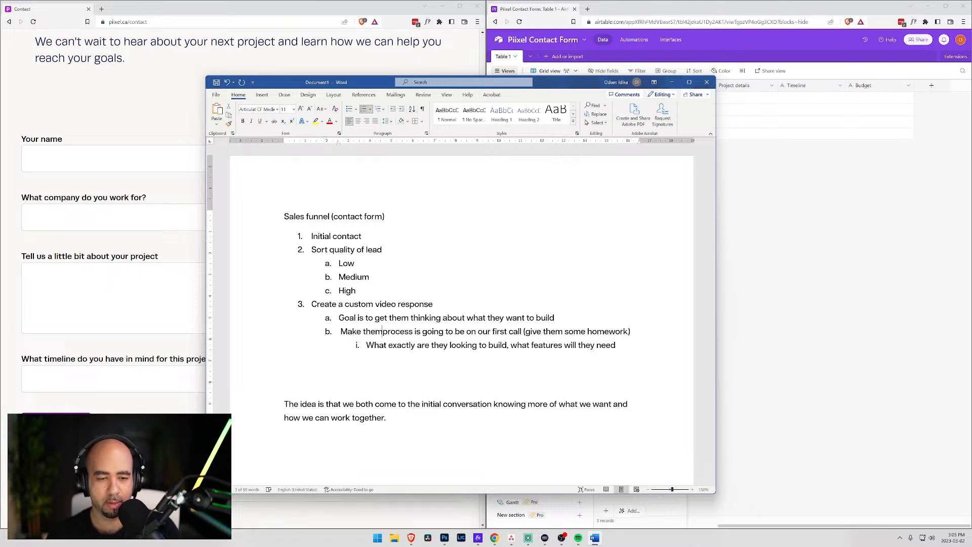
type("nderstand what ")
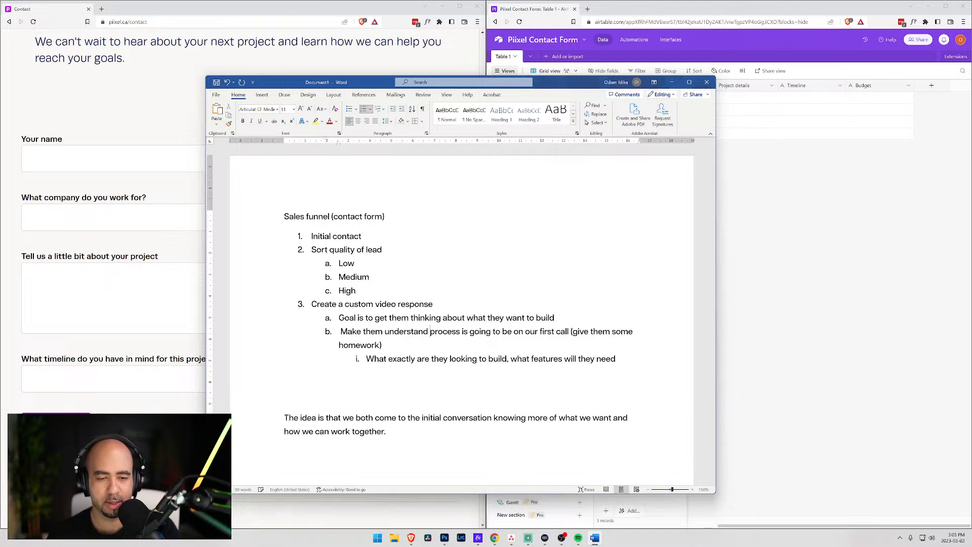
type("the")
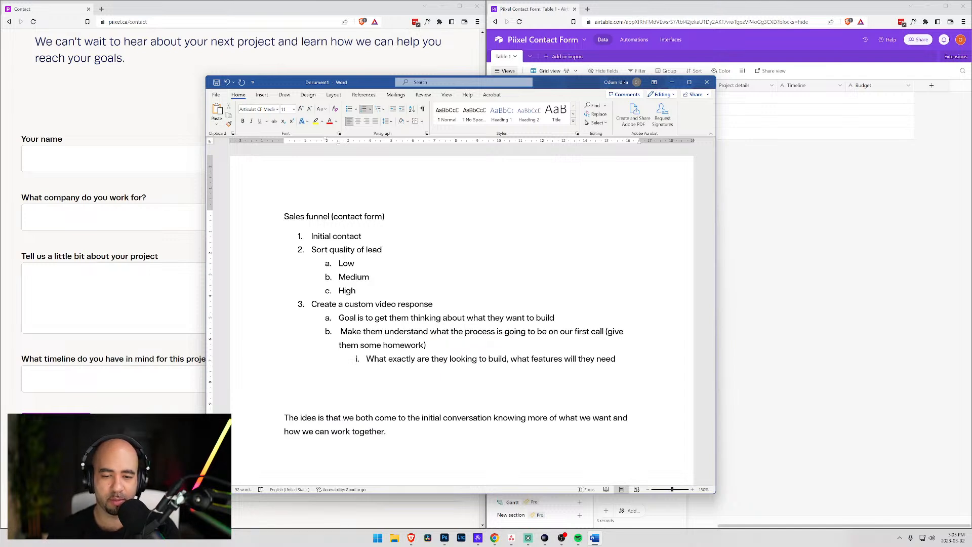
- Replace item b's ending 'to be on our first call' with 'to look like'
double_click(531, 332)
key("ctrl+shift+Right")
key("ctrl+shift+Right")
key("ctrl+shift+Right")
key("ctrl+shift+Right")
key("ctrl+shift+Right")
key("BackSpace")
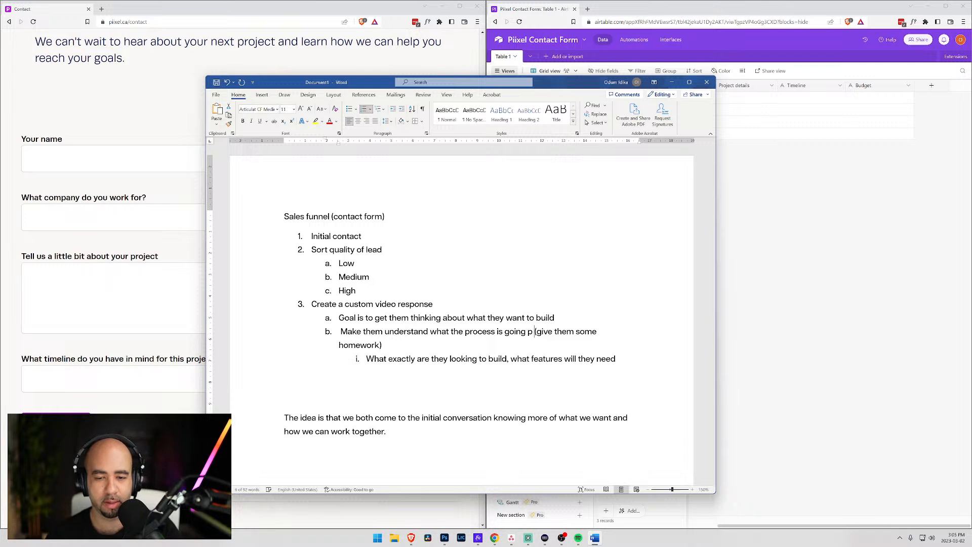
type("to look like")
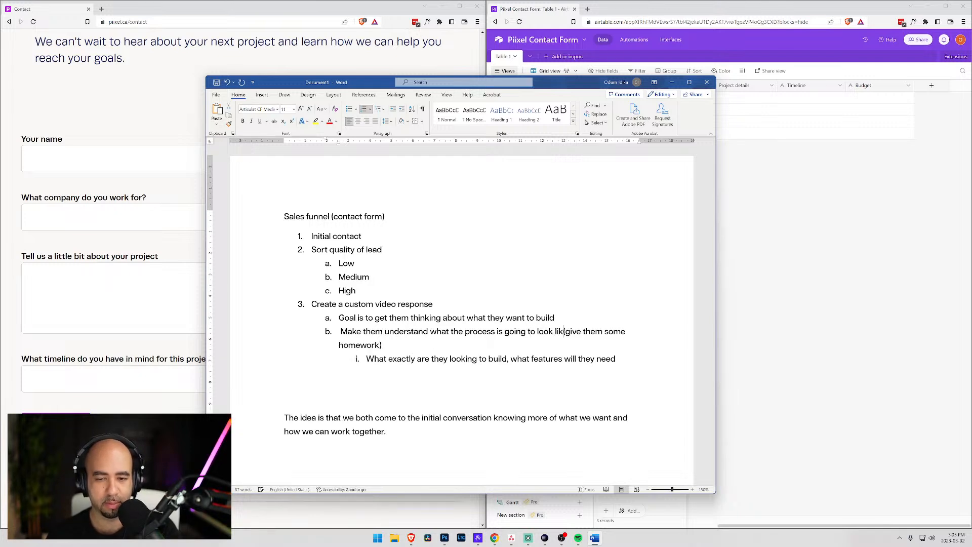
- Move the homework note into item a and delete the 'What exactly are they looking to build' sub-point
key("shift+Down")
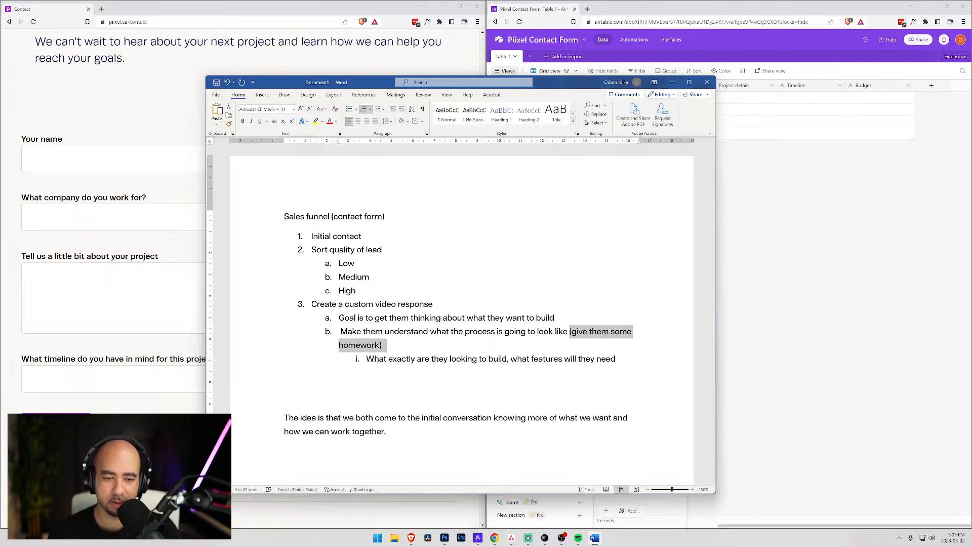
key("ctrl+x")
key("Up")
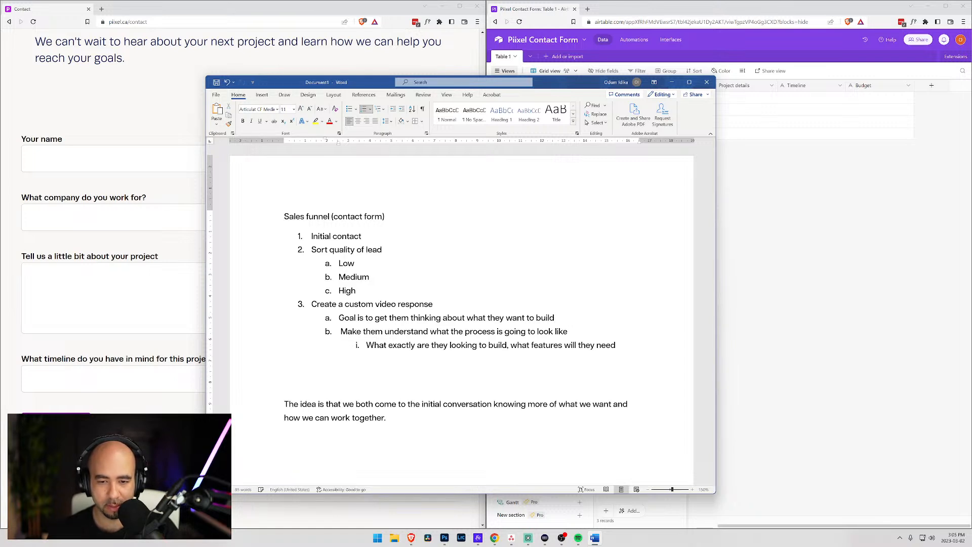
key("ctrl+v")
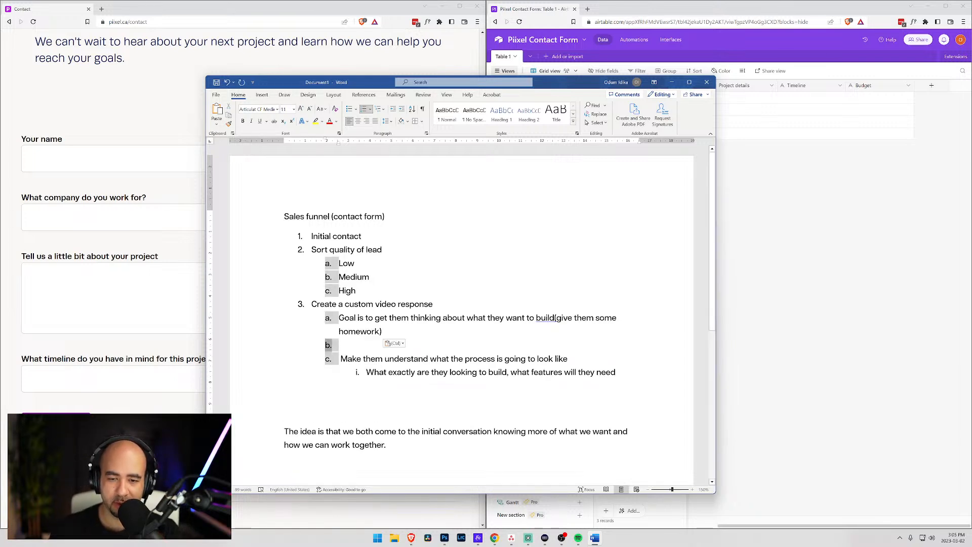
left_click(556, 318)
left_click(399, 343)
key("BackSpace")
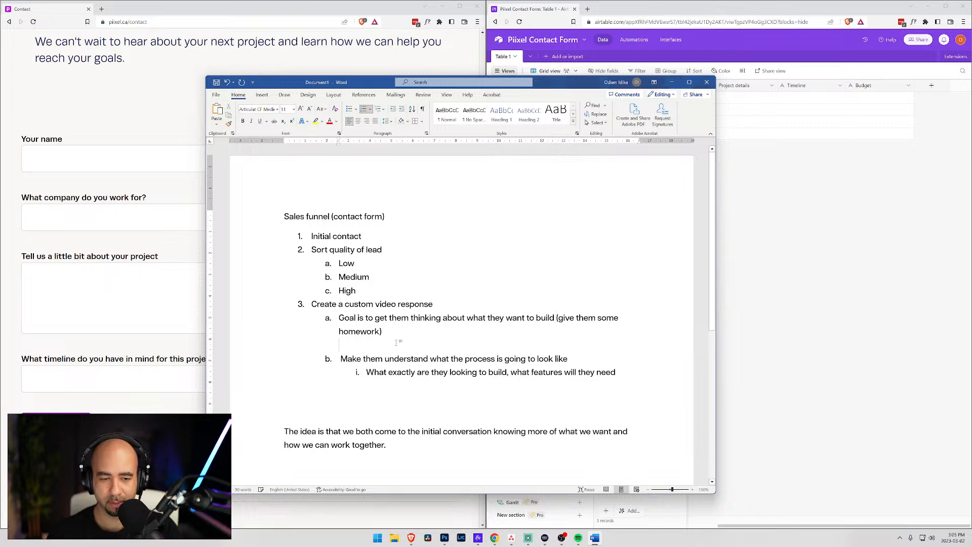
key("BackSpace")
key("BackSpace")
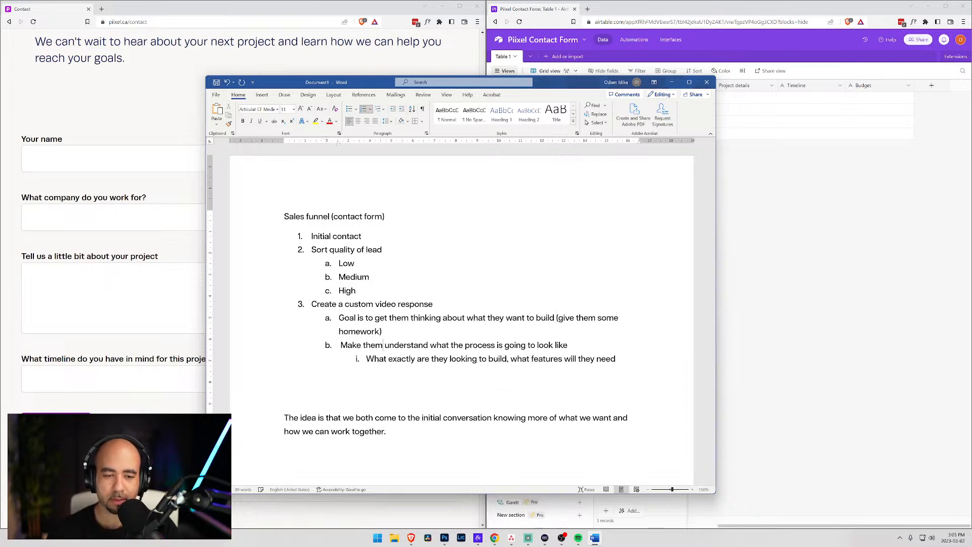
left_click_drag(617, 360, 366, 360)
key("BackSpace")
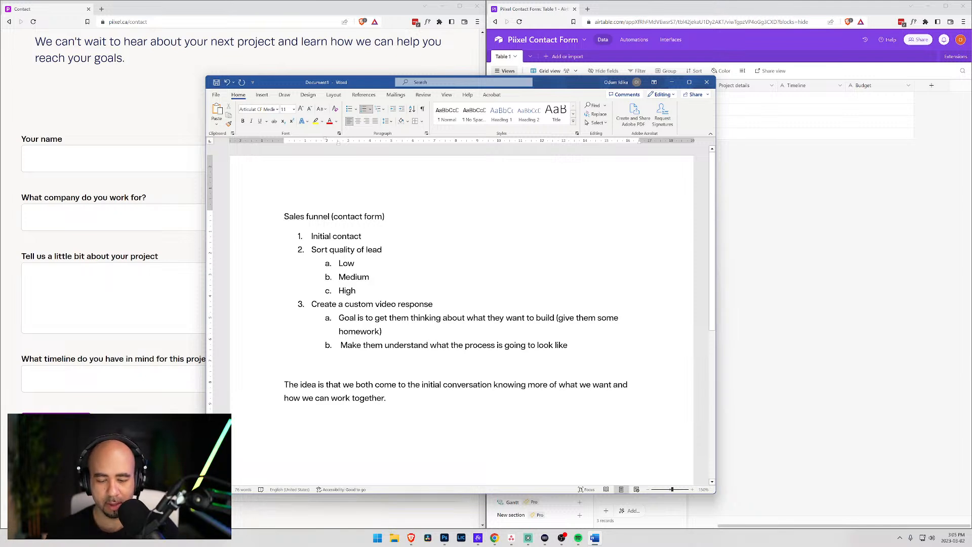
- Add sub-point c: 'Give specific call to action (schedule a 30 minute call, free)'
key("Return")
type("Give")
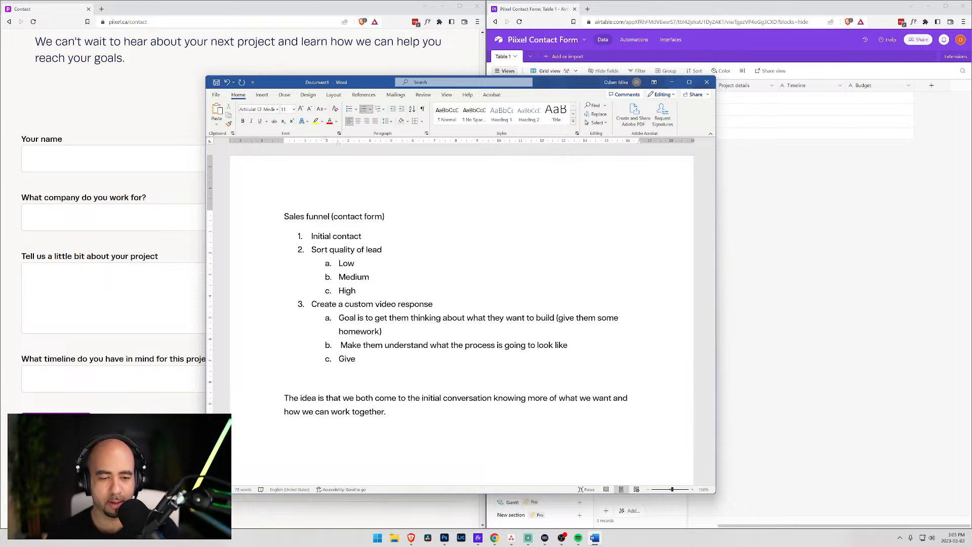
type(" specific call to ")
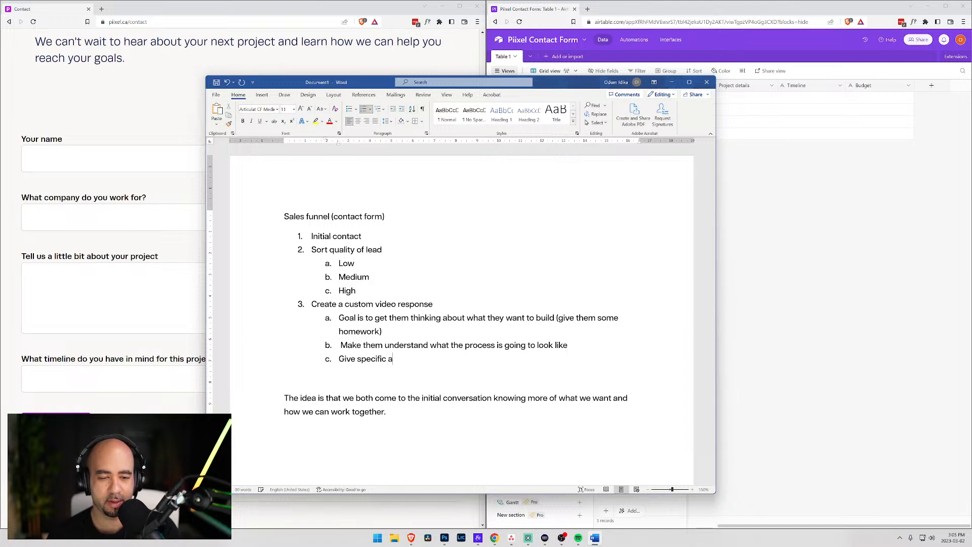
type("action")
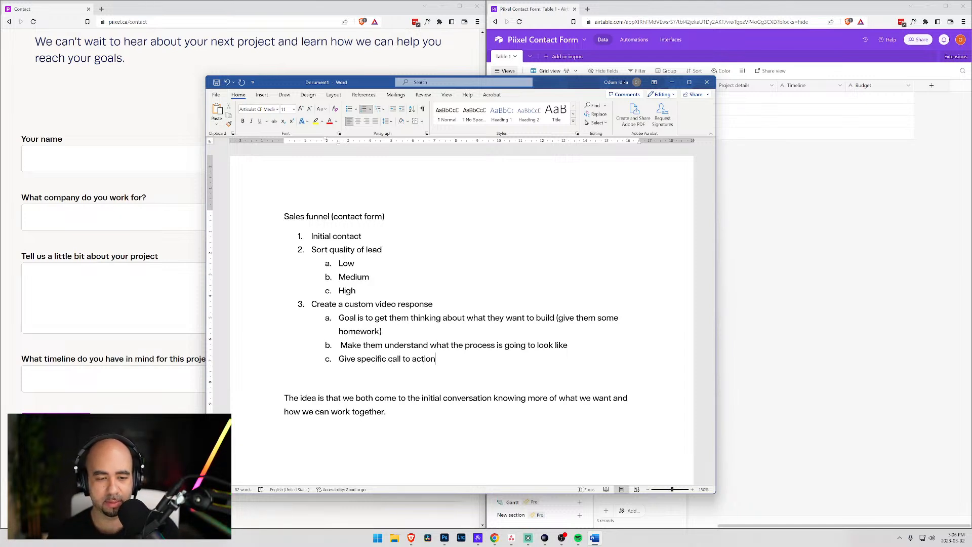
type(" (")
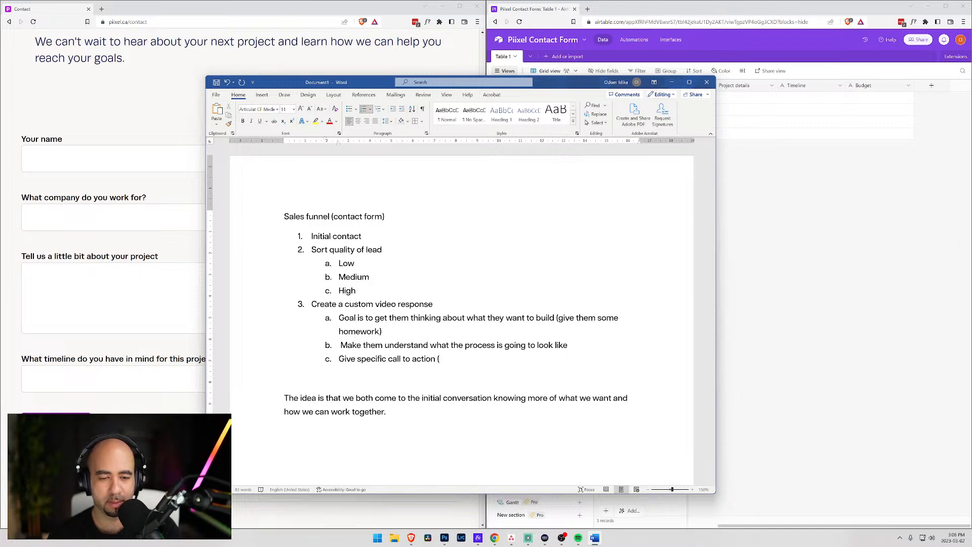
type("schedule a ")
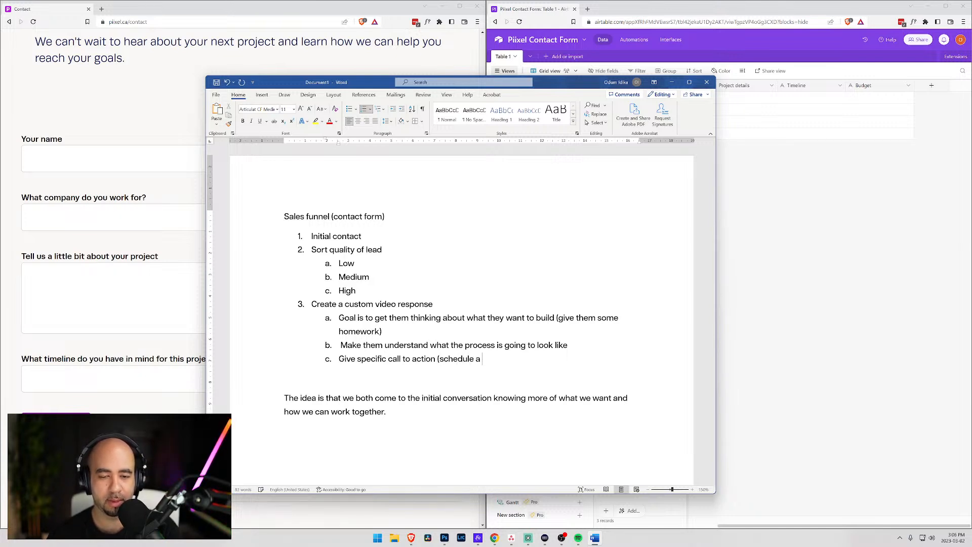
type("ca")
key("BackSpace")
key("BackSpace")
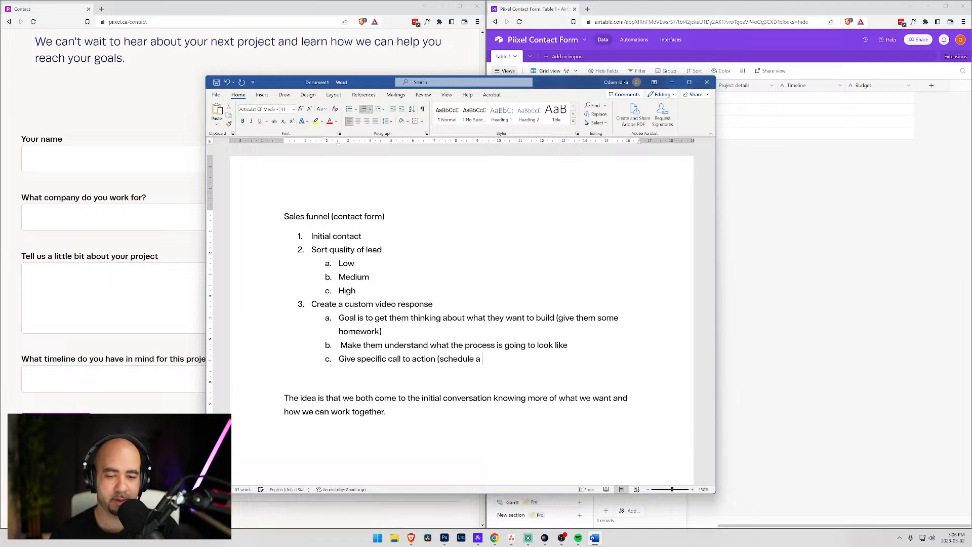
type("20")
key("BackSpace")
key("BackSpace")
type("30 ")
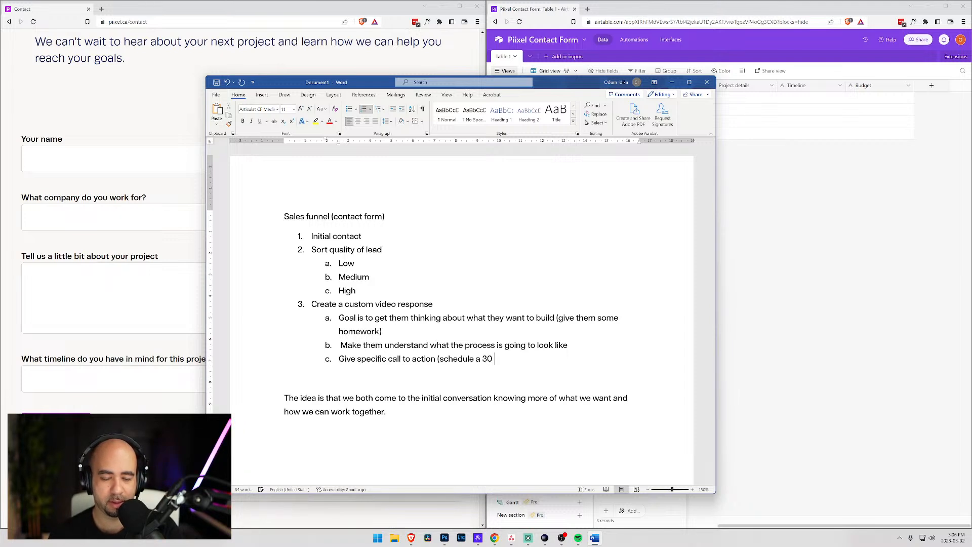
type("minute call")
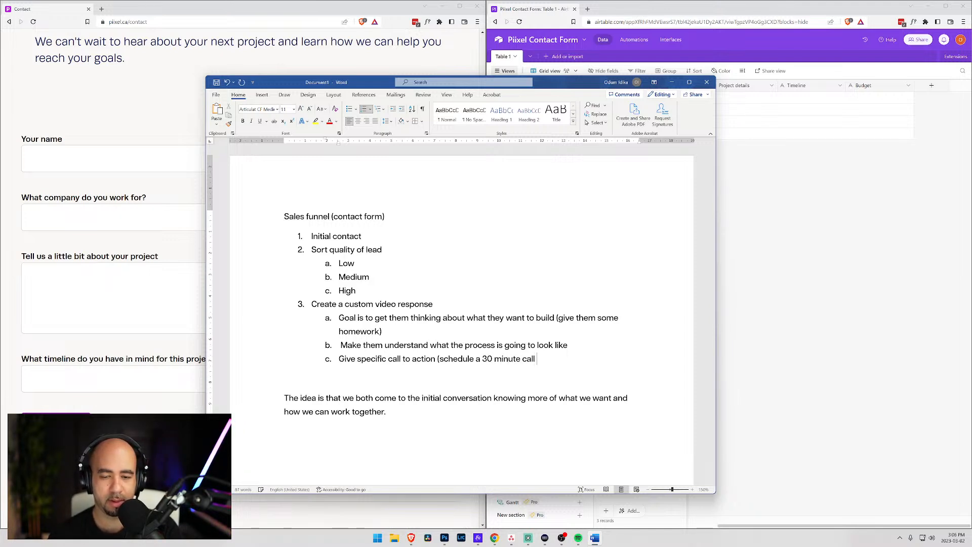
type(", free")
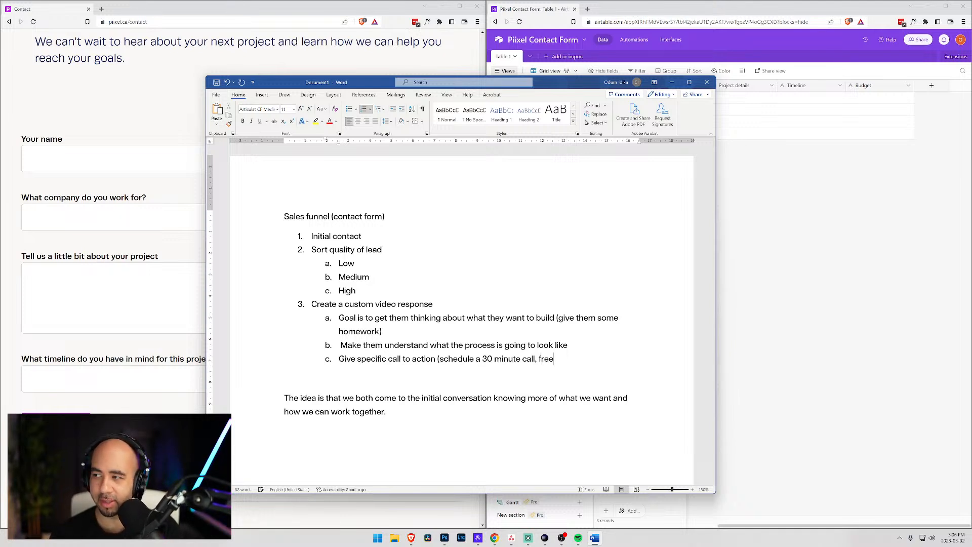
type("_")
key("BackSpace")
type("_")
key("BackSpace")
type(")")
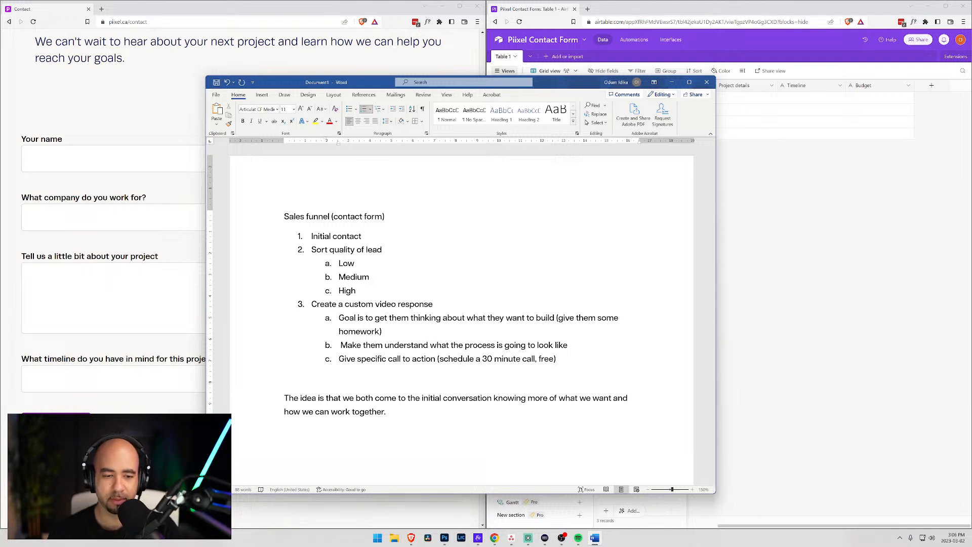
left_click(284, 378)
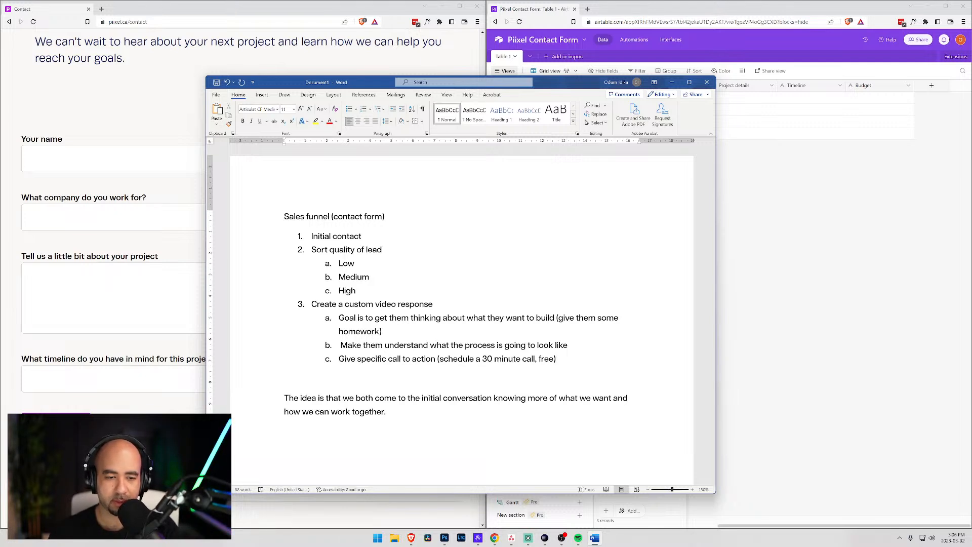
left_click(556, 359)
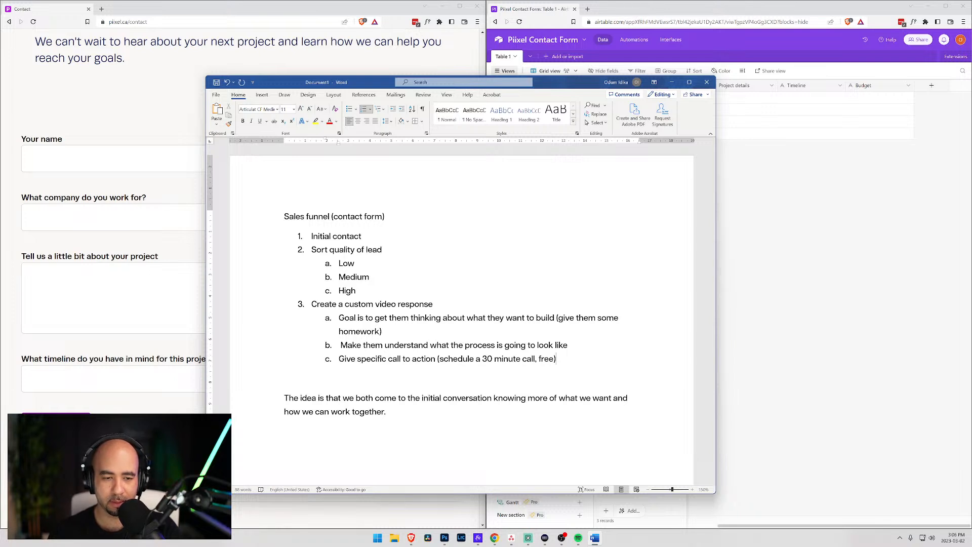
- Add top-level step 4 'Initial exploratory call' with a new step 5 below
key("Return")
key("shift+Tab")
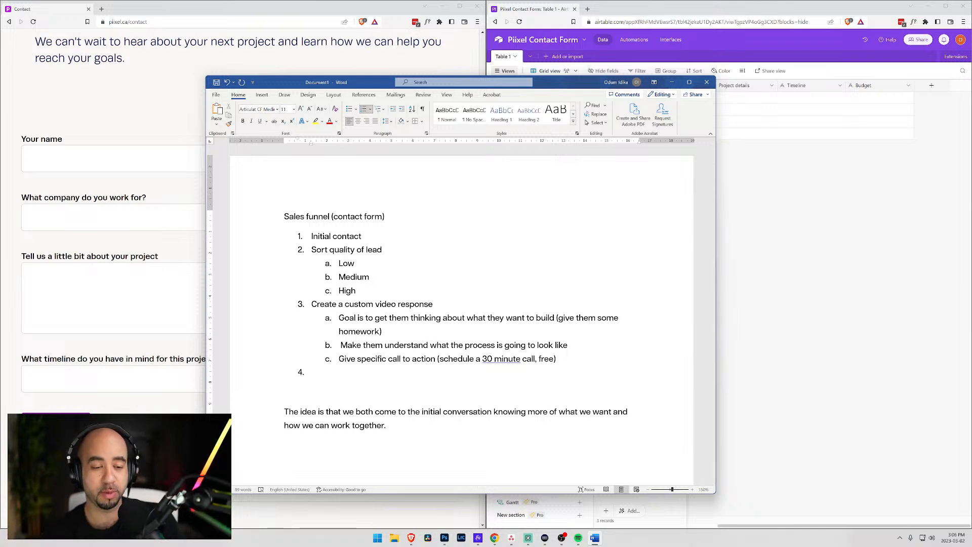
type("Initial")
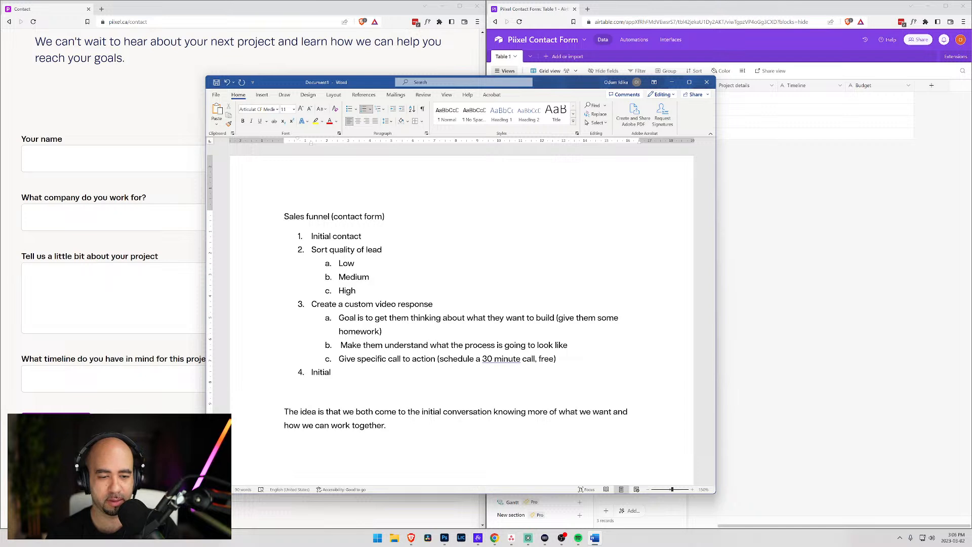
type(" explorator")
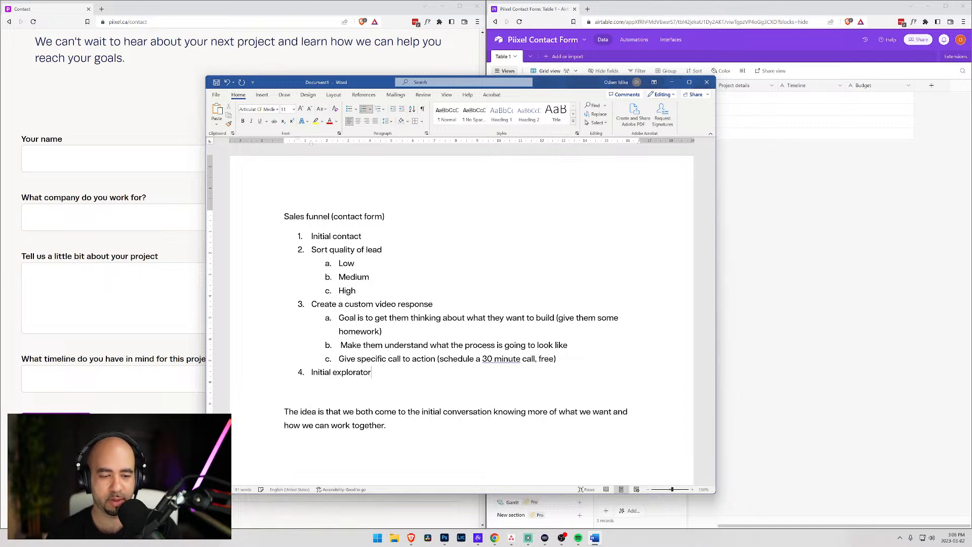
type("y call")
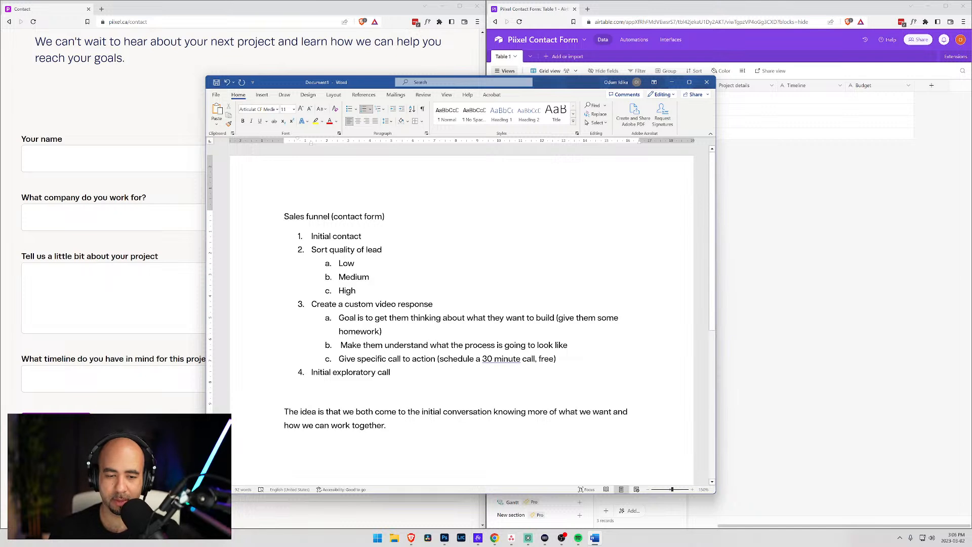
key("Return")
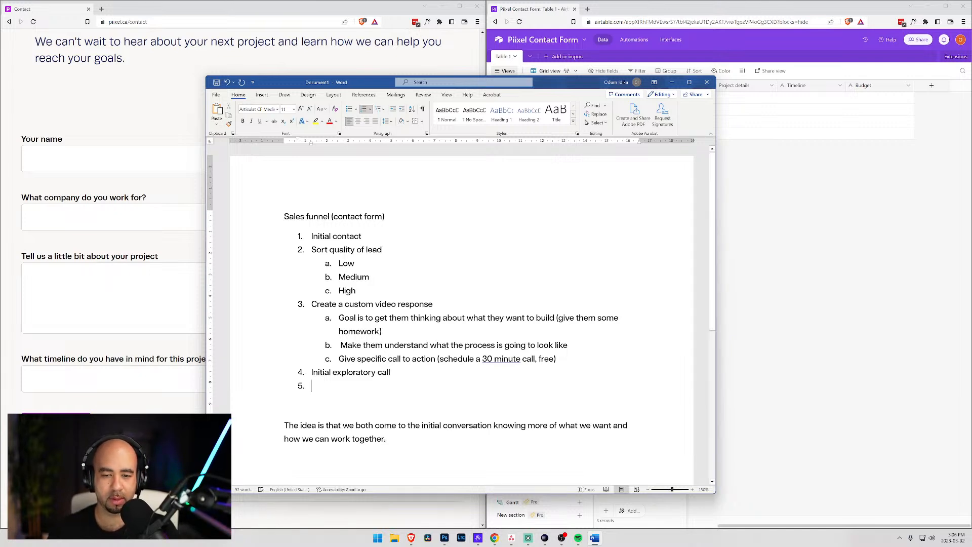
- Start sub-point d with 'Potentially have them provide this information before the call (I can put to'
left_click(557, 359)
key("Return")
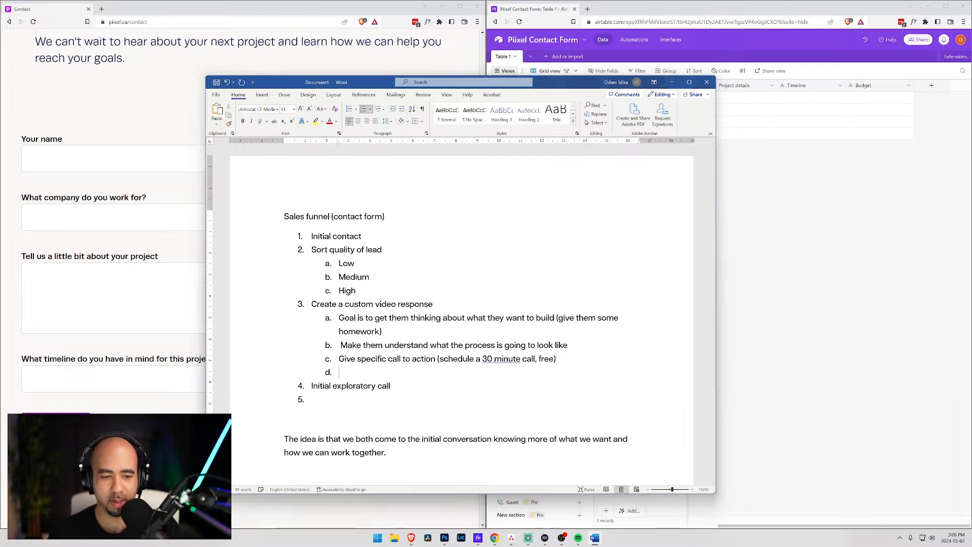
type("Potenti")
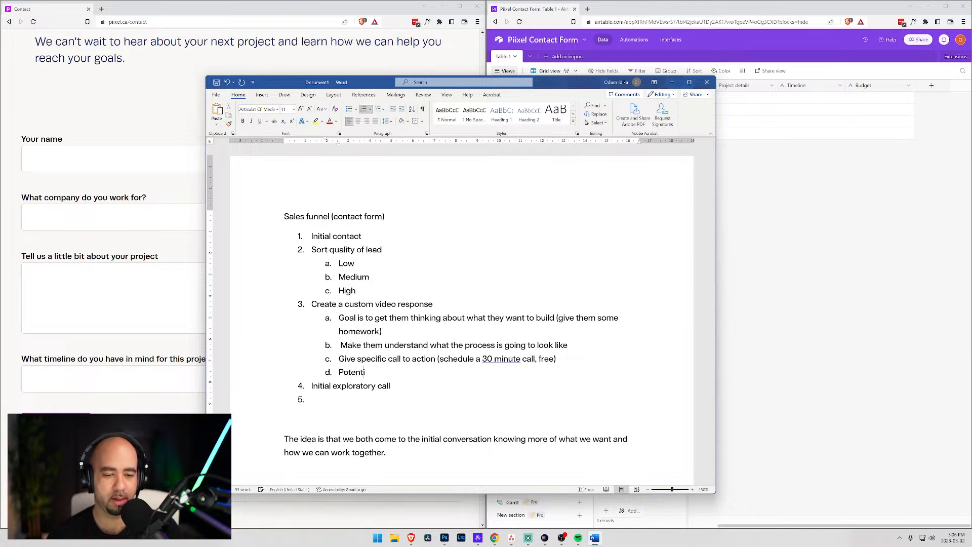
type("all")
key("BackSpace")
key("BackSpace")
key("BackSpace")
key("BackSpace")
key("BackSpace")
key("BackSpace")
key("BackSpace")
key("BackSpace")
key("BackSpace")
key("BackSpace")
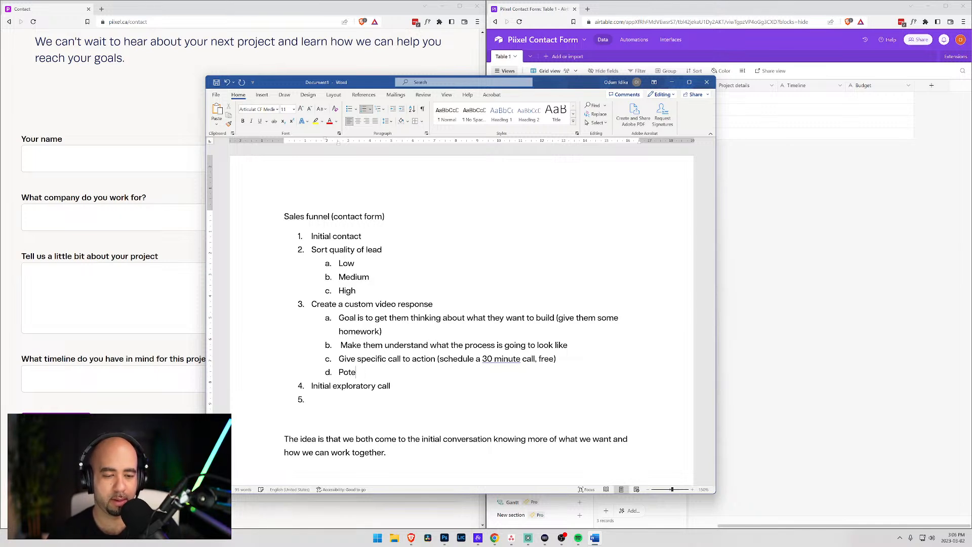
key("BackSpace")
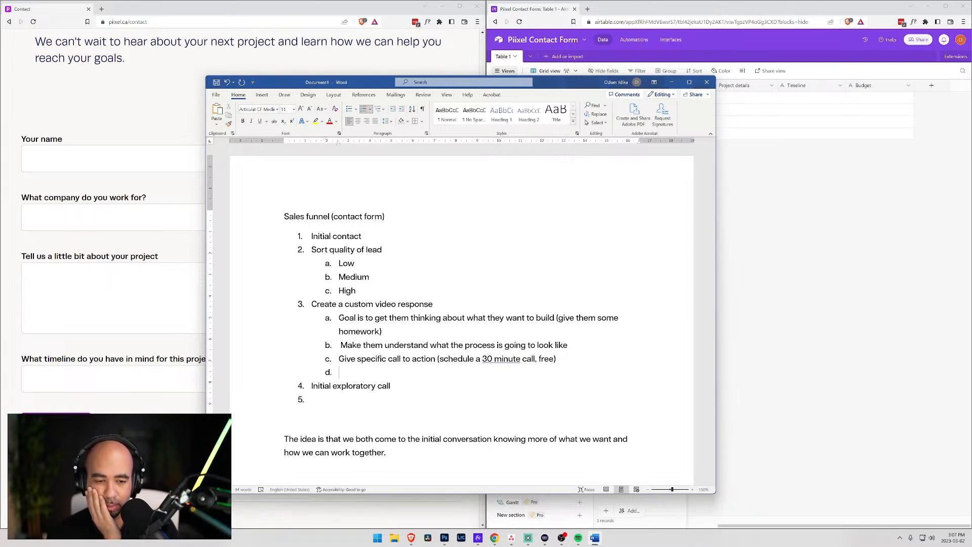
type("Potentia")
key("BackSpace")
type("ally have them provide this information before the call")
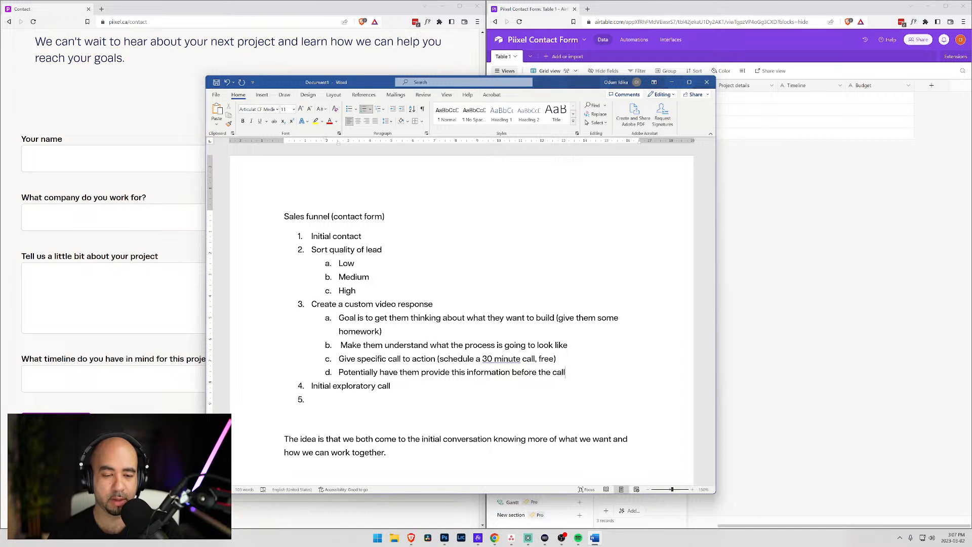
type(" (")
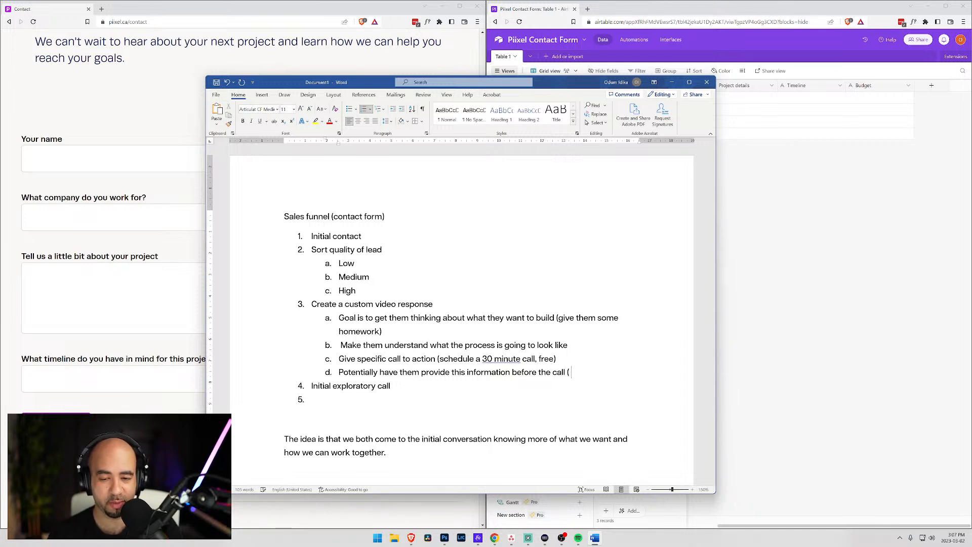
type("I can put toeg")
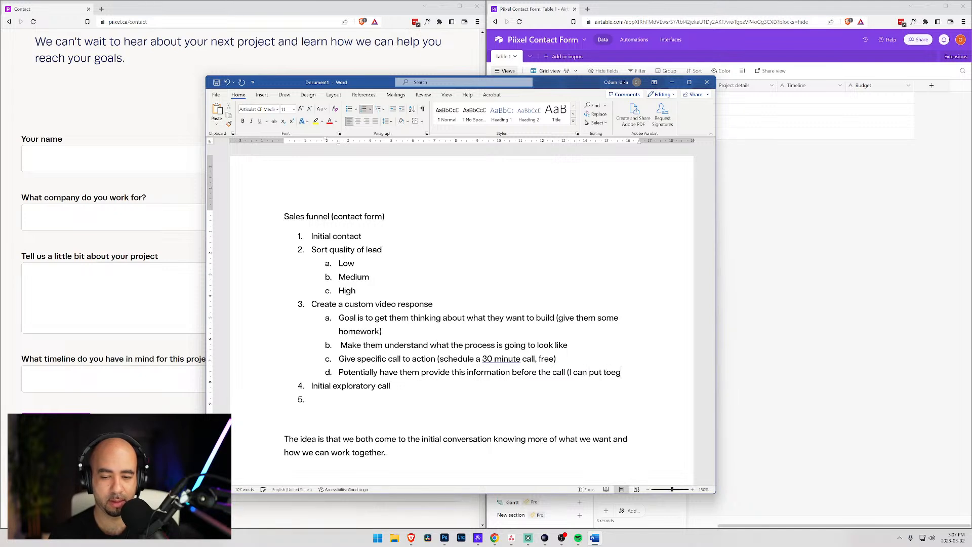
- Finish sub-point d with 'together an accurate quote during the call)'
key("BackSpace")
type("get")
type("her an acurate")
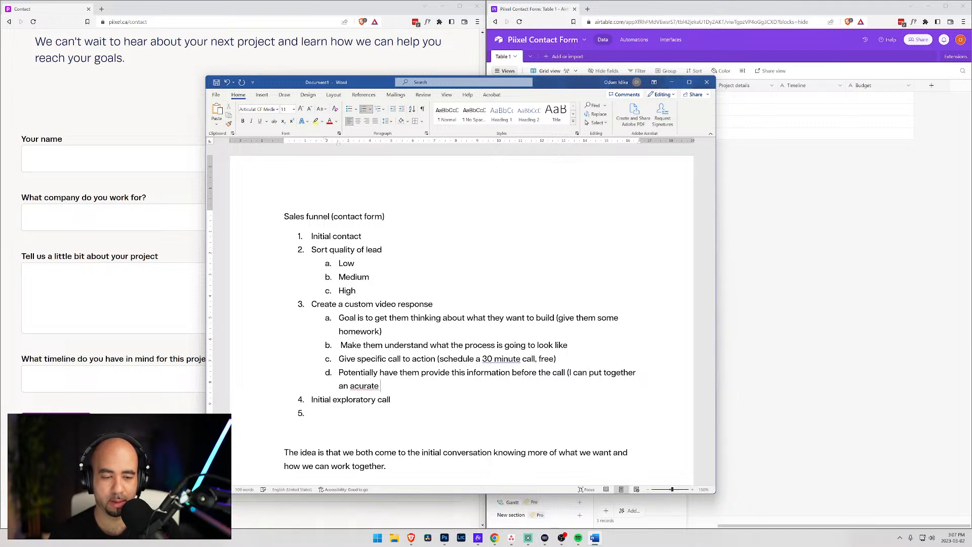
key("BackSpace")
key("BackSpace")
key("BackSpace")
key("BackSpace")
key("BackSpace")
type("curate quote)")
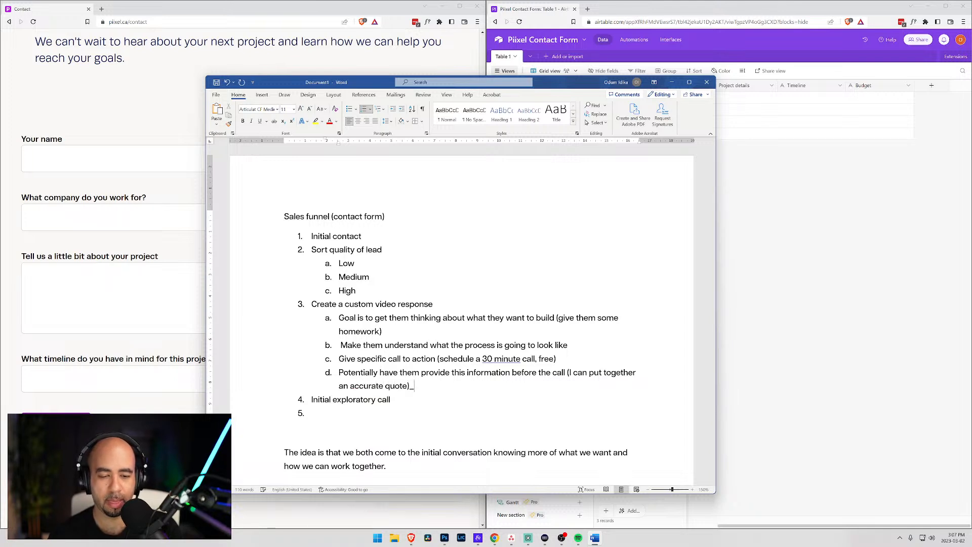
key("BackSpace")
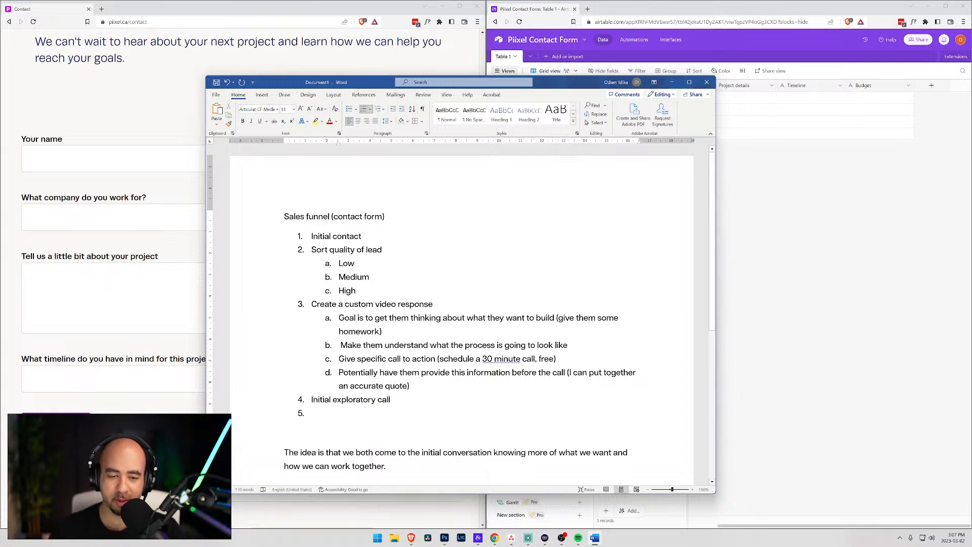
key("Left")
type("during the call")
key("Down")
key("Down")
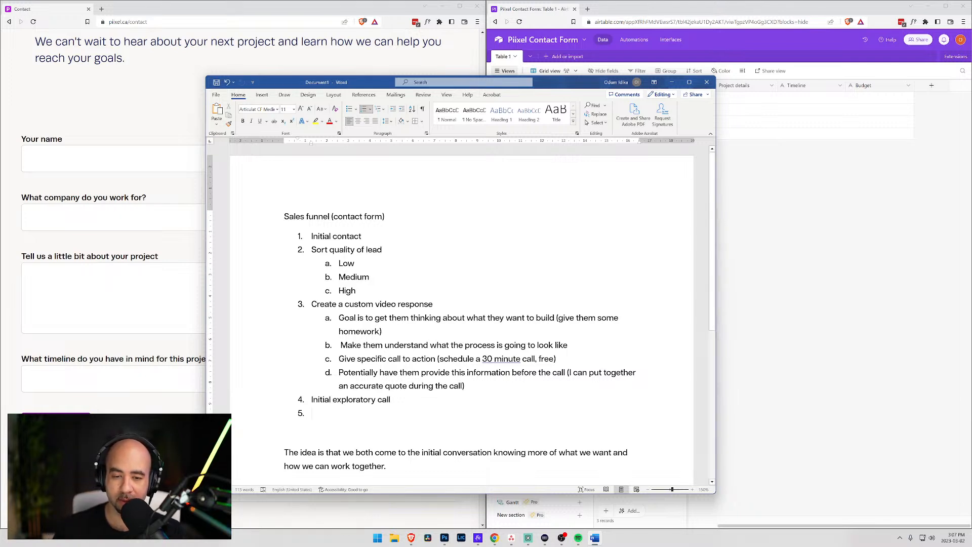
- Change '30 minute' to '30-minute' in sub-item c
key("BackSpace")
type("-")
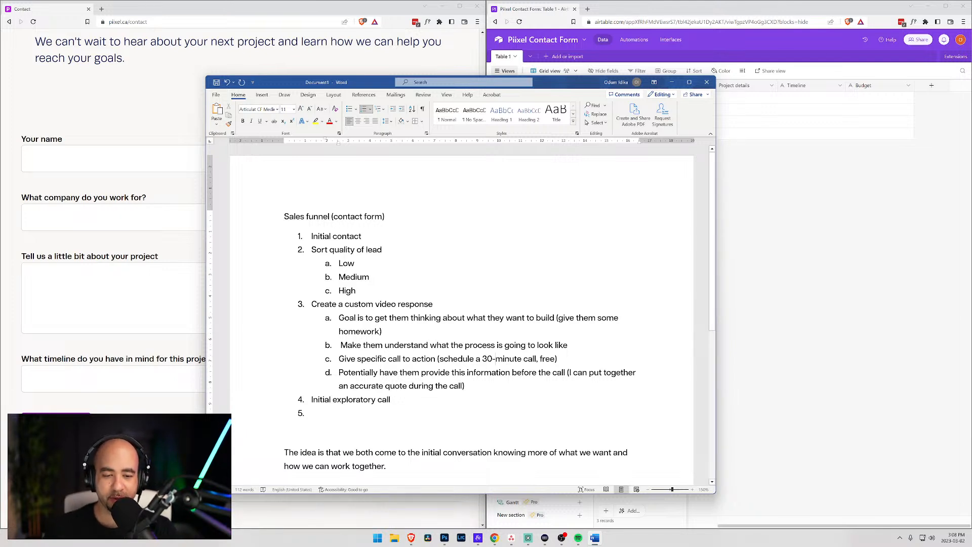
- Below sub-item d, add 'Send them to video presentation of what we do and how we do it' without a period
key("Return")
type("Send")
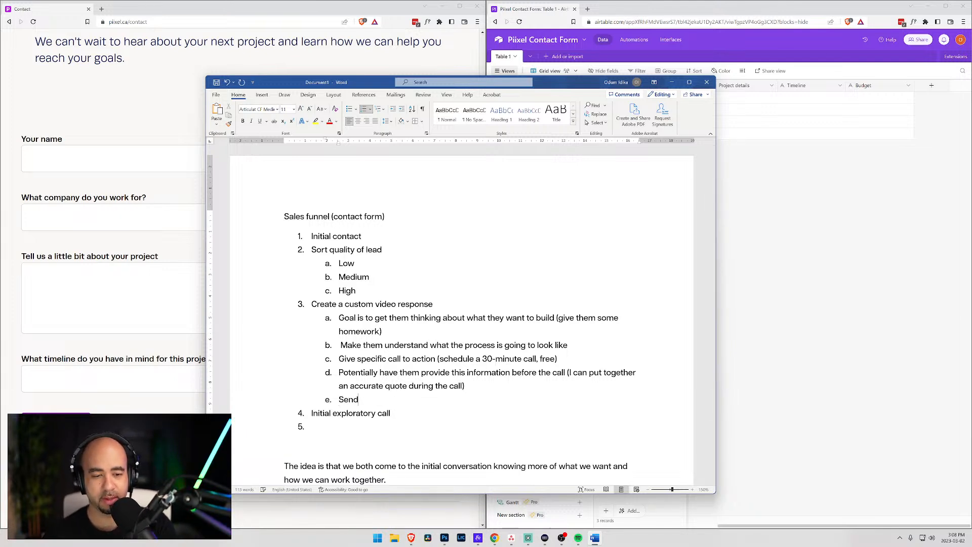
type(" them to")
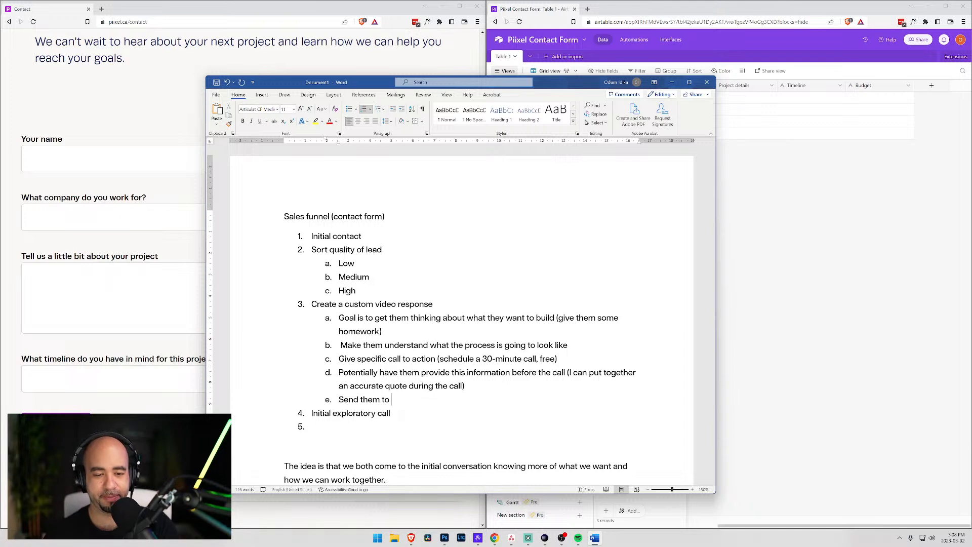
type("vod")
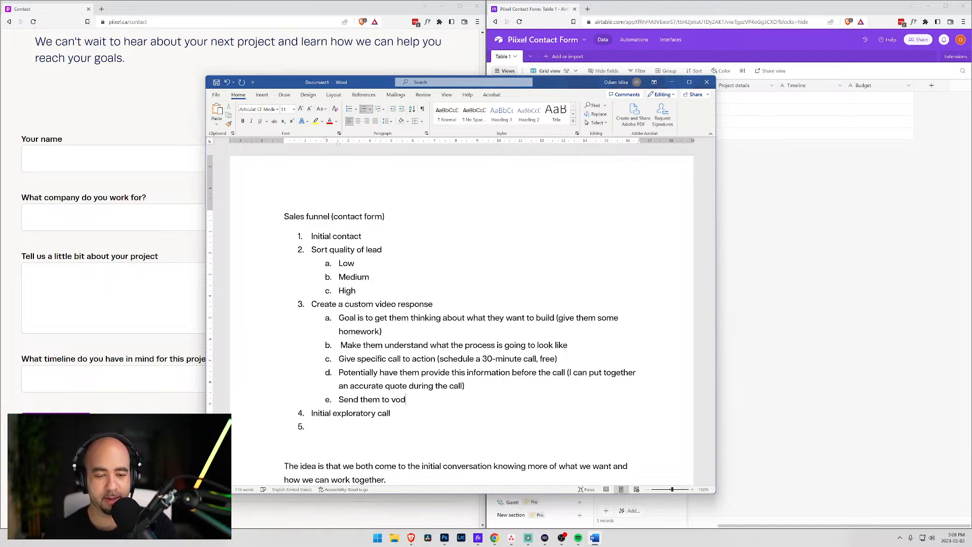
key("BackSpace")
key("BackSpace")
type("id")
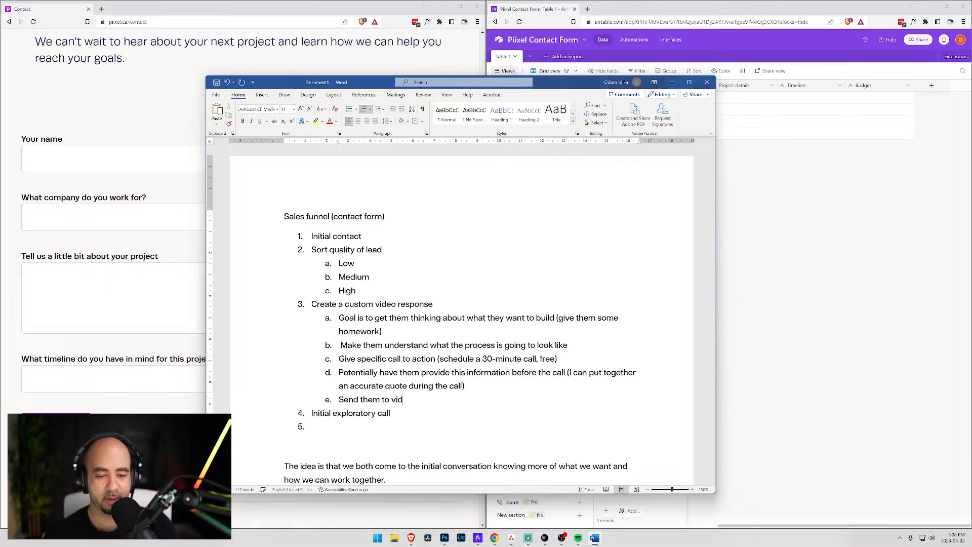
type("eo which")
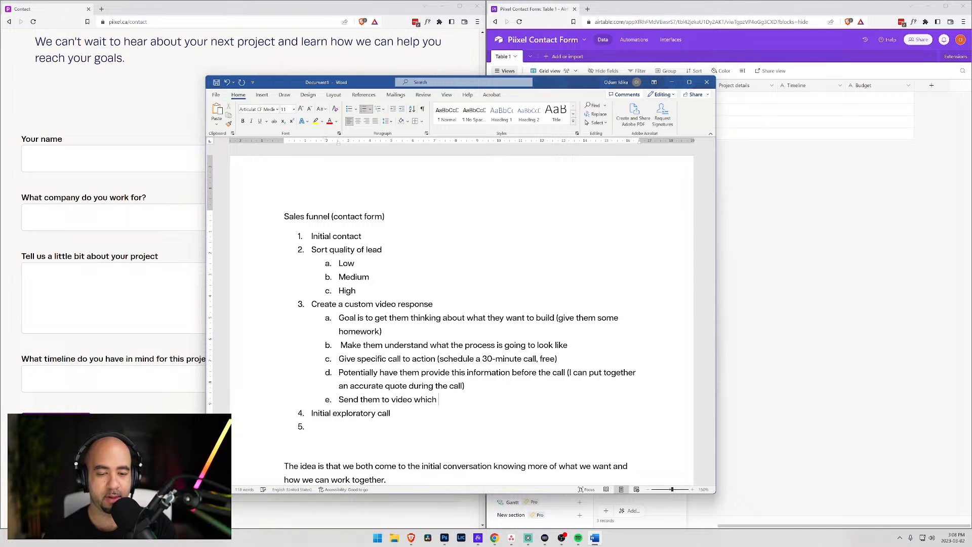
key("BackSpace")
key("BackSpace")
key("BackSpace")
key("BackSpace")
key("BackSpace")
key("BackSpace")
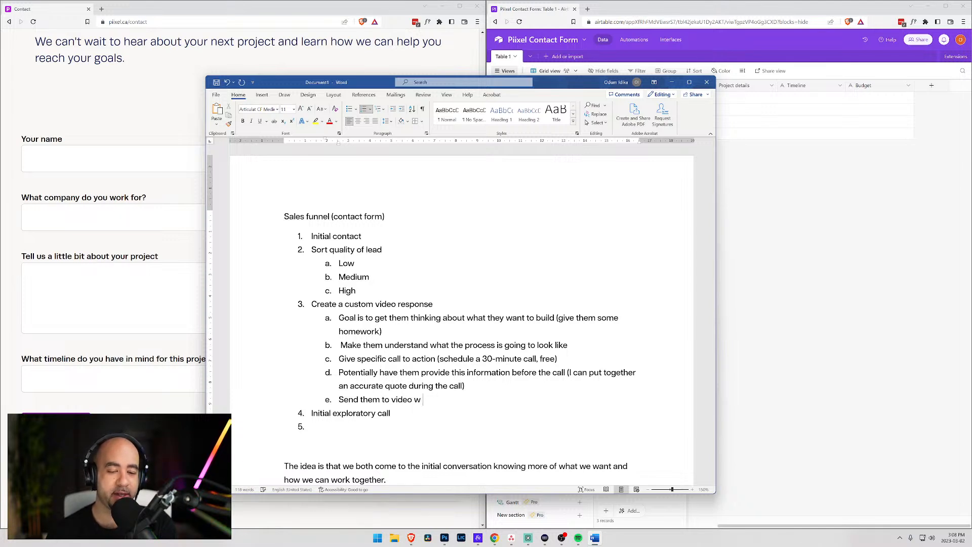
type("presentation fo")
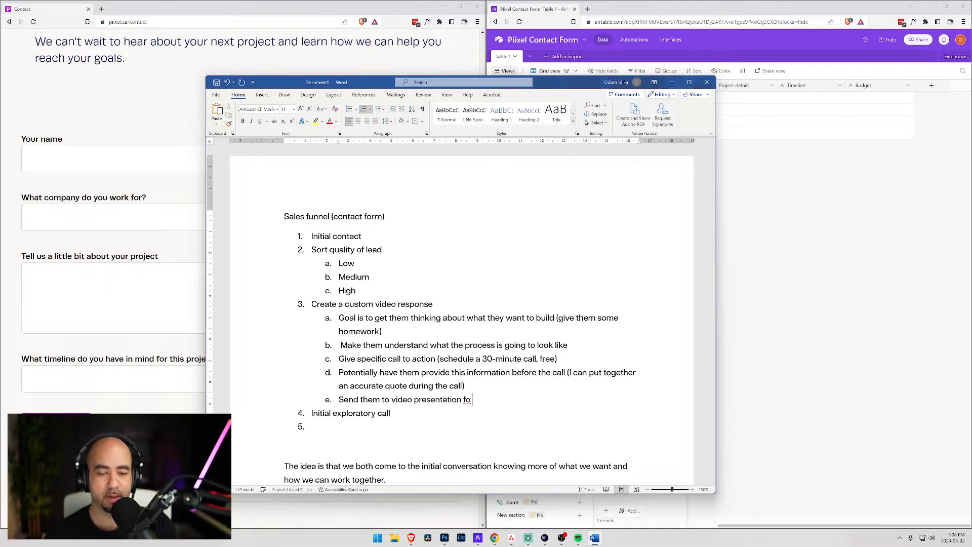
key("BackSpace")
type("f what we do and how")
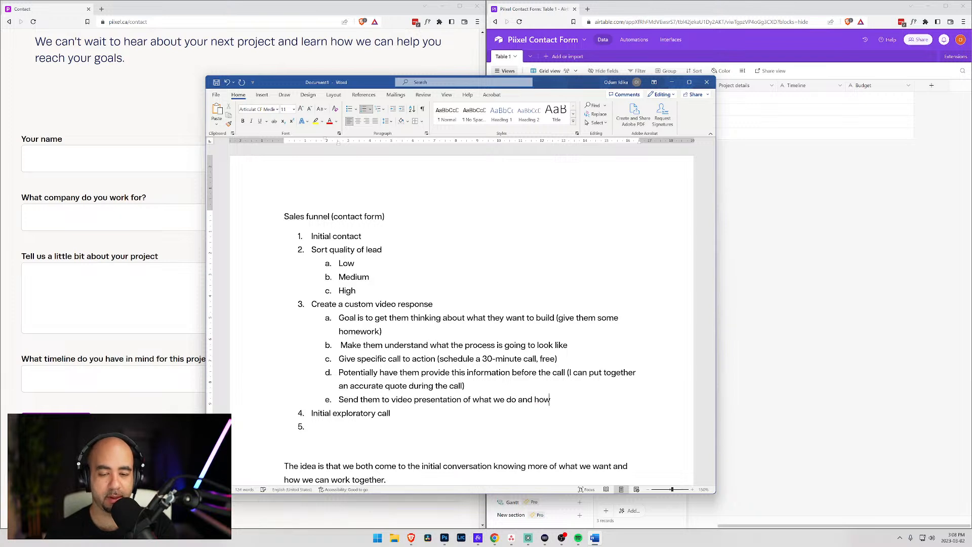
type(" we do it.")
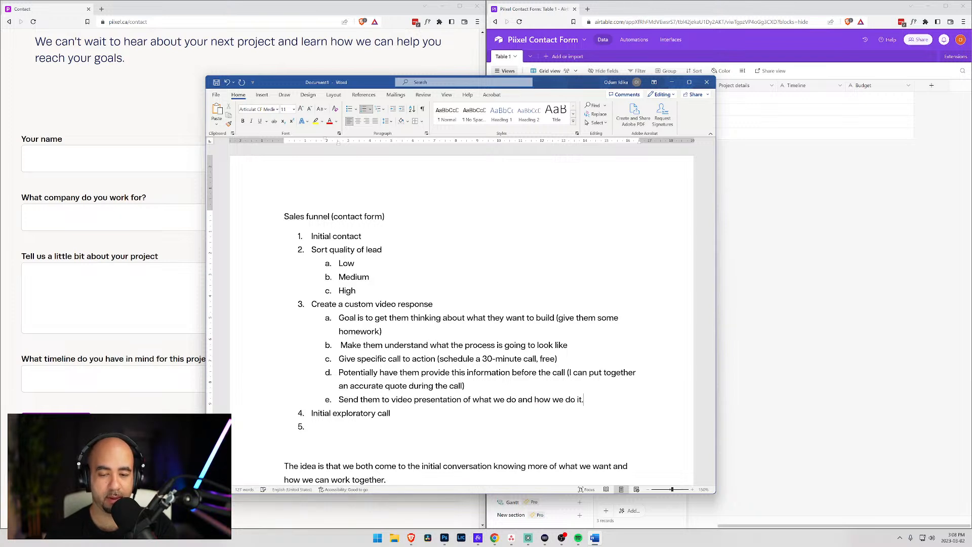
key("BackSpace")
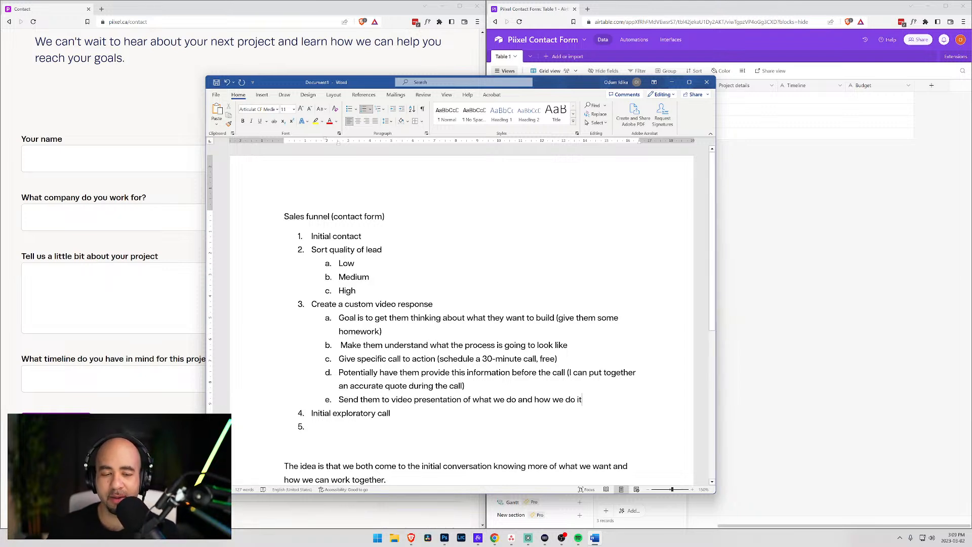
- Delete the text of sub-item e
left_click_drag(583, 400, 340, 399)
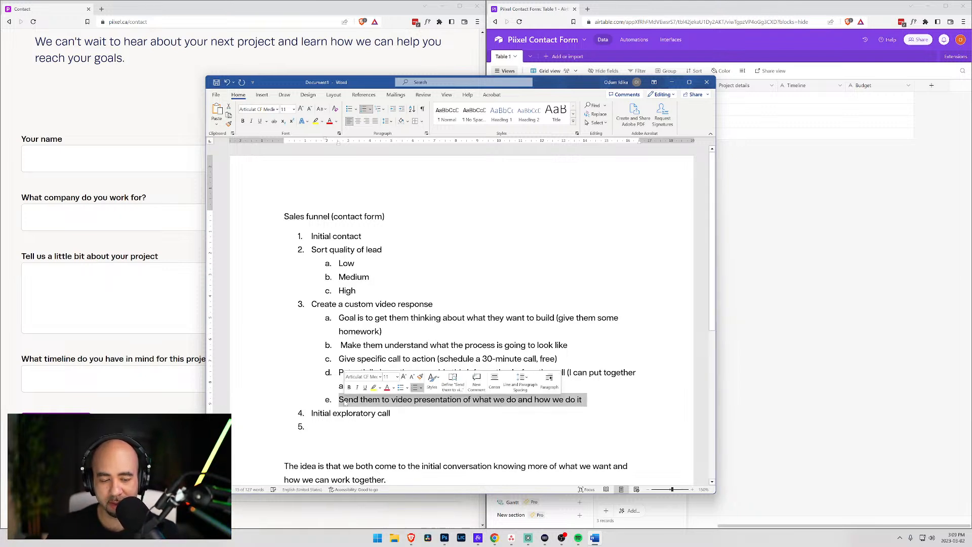
key("super")
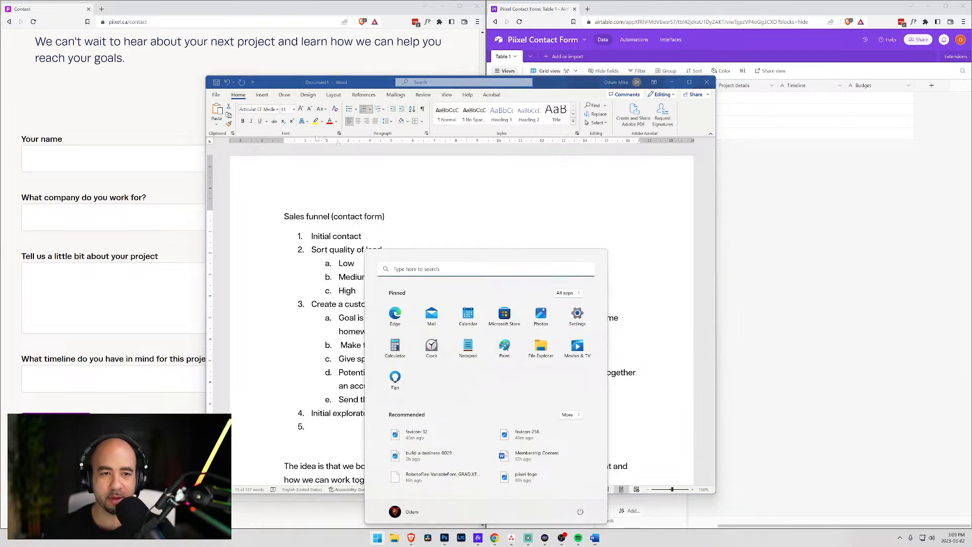
left_click(372, 87)
key("BackSpace")
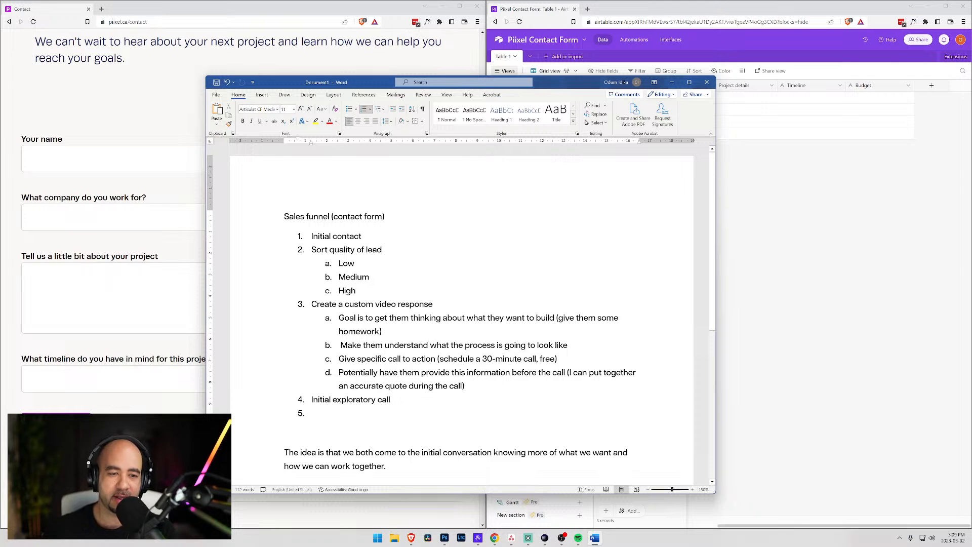
- Prefix the title with 'ONE:' in Articulat CF Extra Bold and select the heading line
key("ctrl+End")
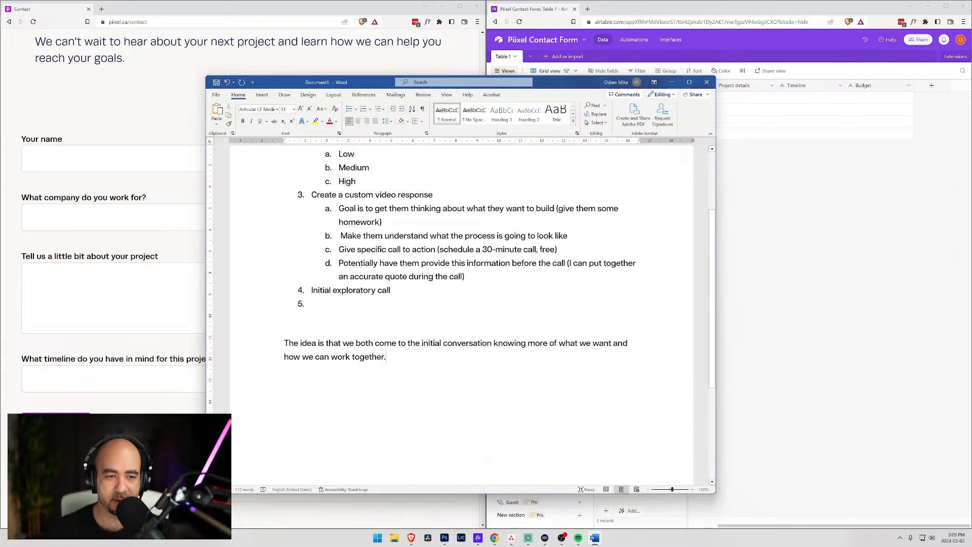
scroll(462, 314, "up", 2)
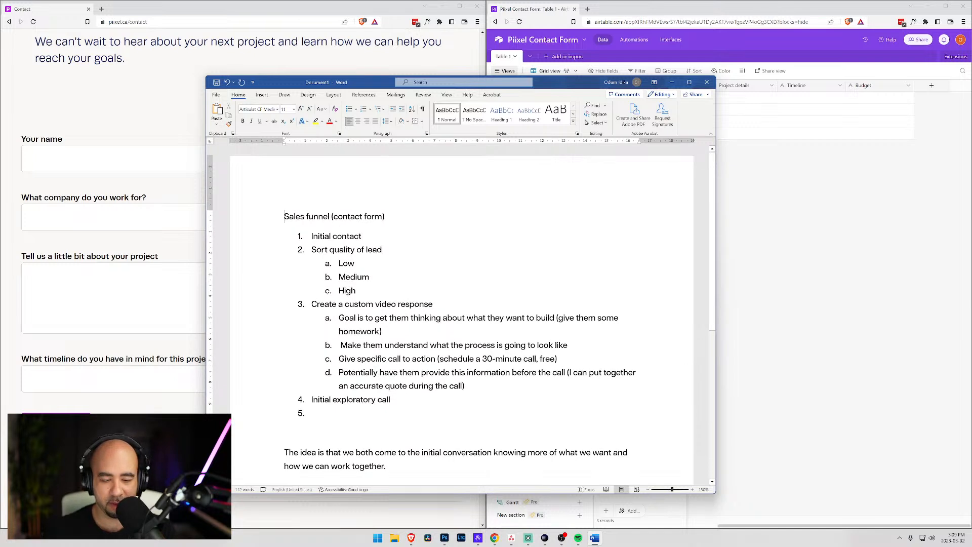
type("ONE:")
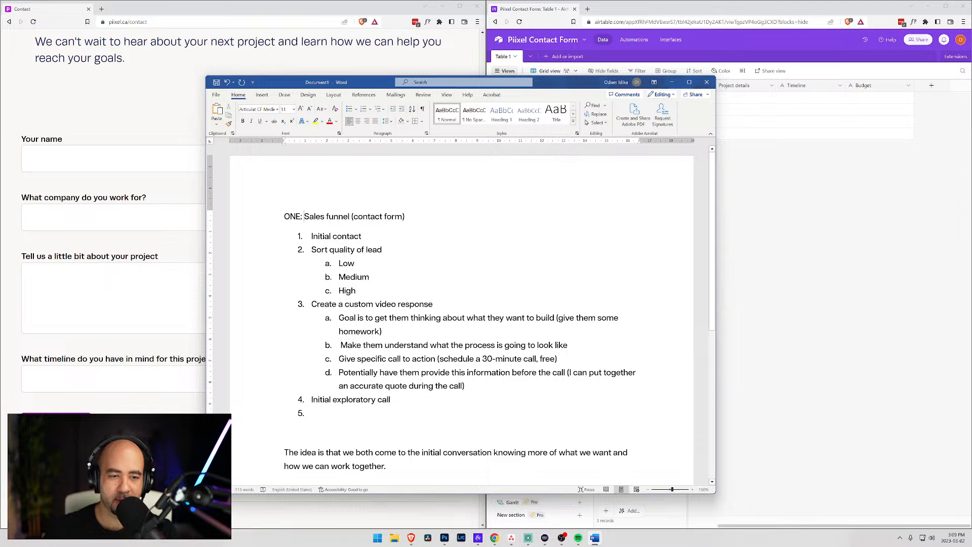
left_click_drag(284, 217, 304, 216)
left_click(318, 191)
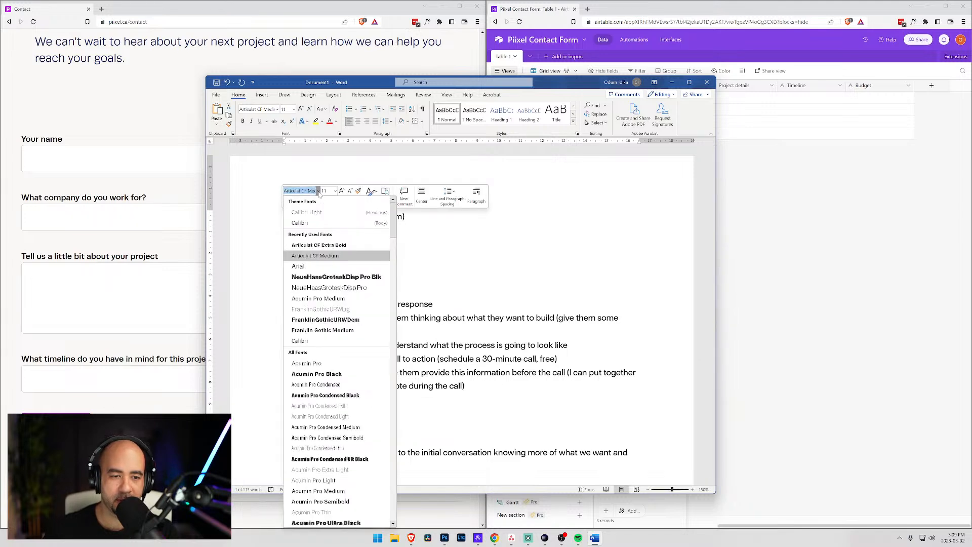
left_click(324, 244)
key("End")
key("shift+Home")
key("ctrl+c")
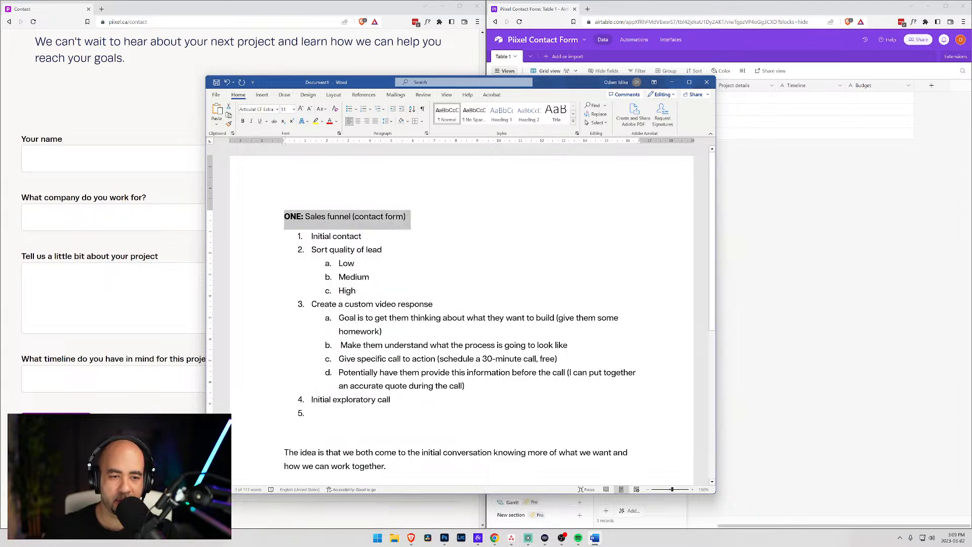
scroll(461, 304, "down", 5)
- Paste the heading below the closing paragraph and change ONE to TWO
left_click(304, 350)
key("ctrl+v")
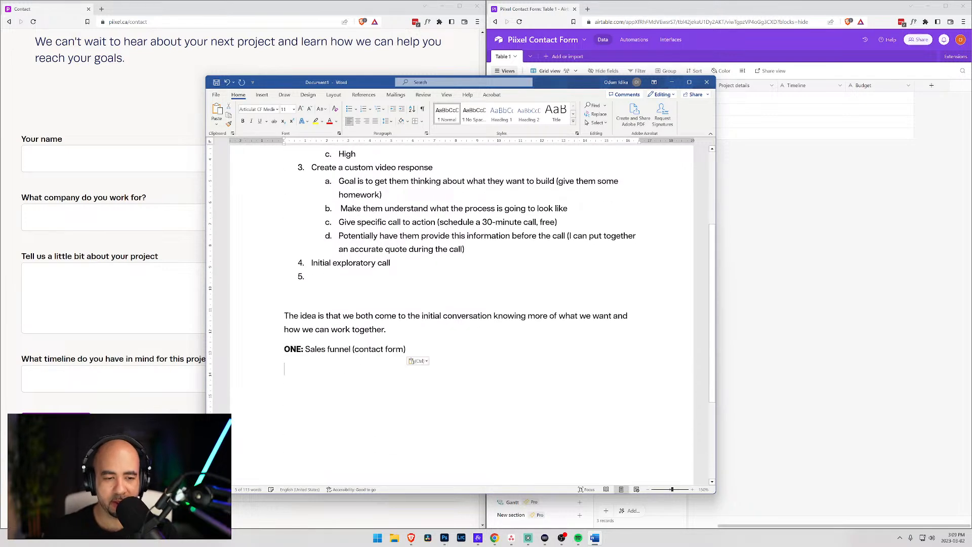
double_click(293, 349)
type("TWO")
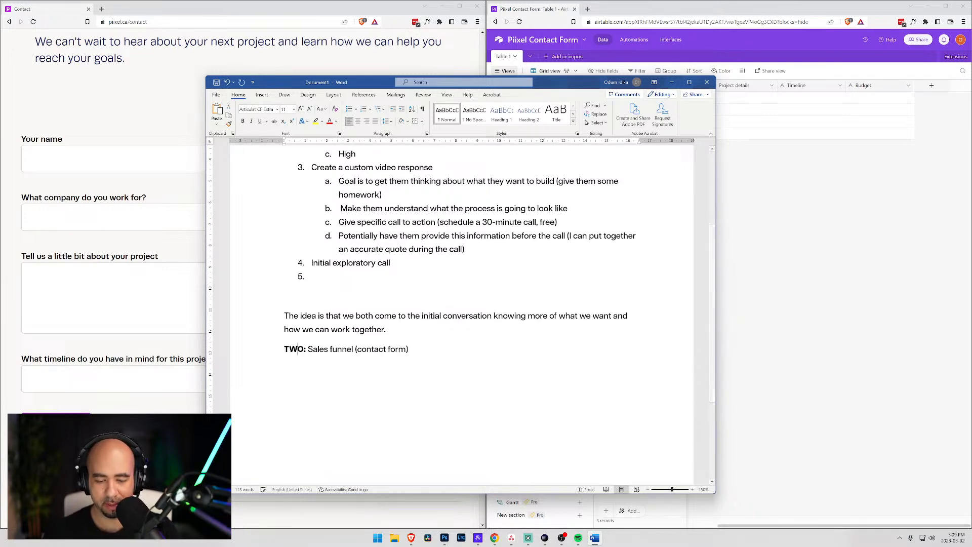
- Replace 'Sales funnel (contact form)' with 'Landing page "webinar" video highlighting the benefits of working with Piixel.'
left_click(325, 350)
left_click_drag(308, 349, 419, 361)
type("Landing page ")
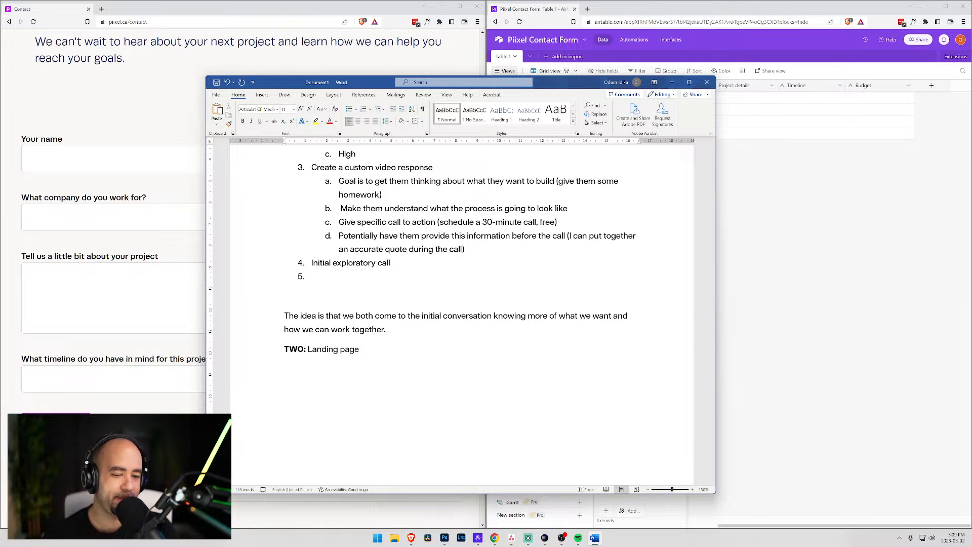
type("\"webni")
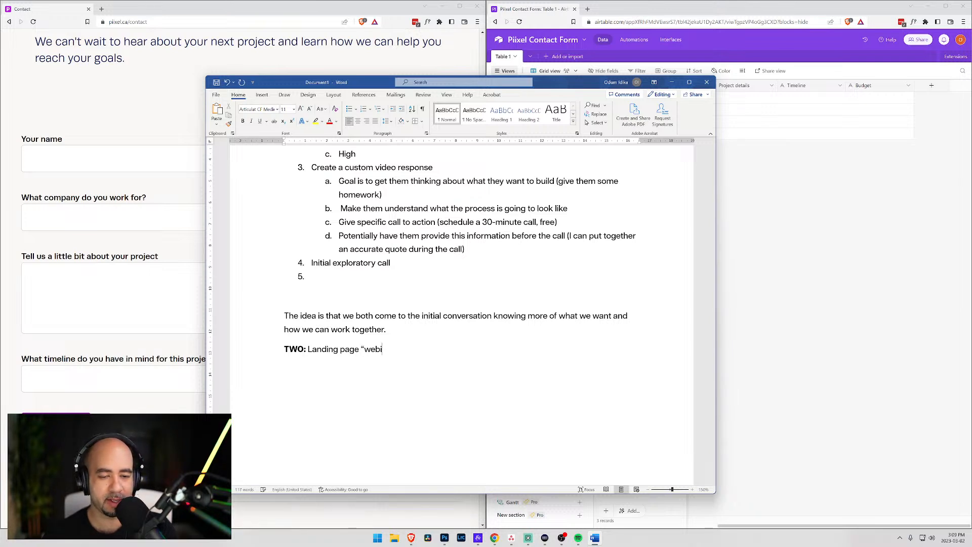
key("BackSpace")
key("BackSpace")
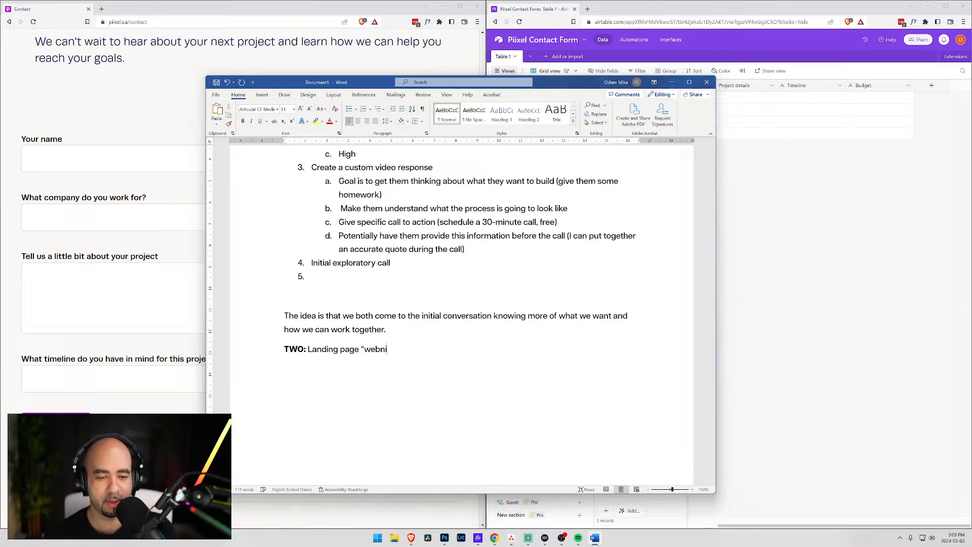
type("inar\" video")
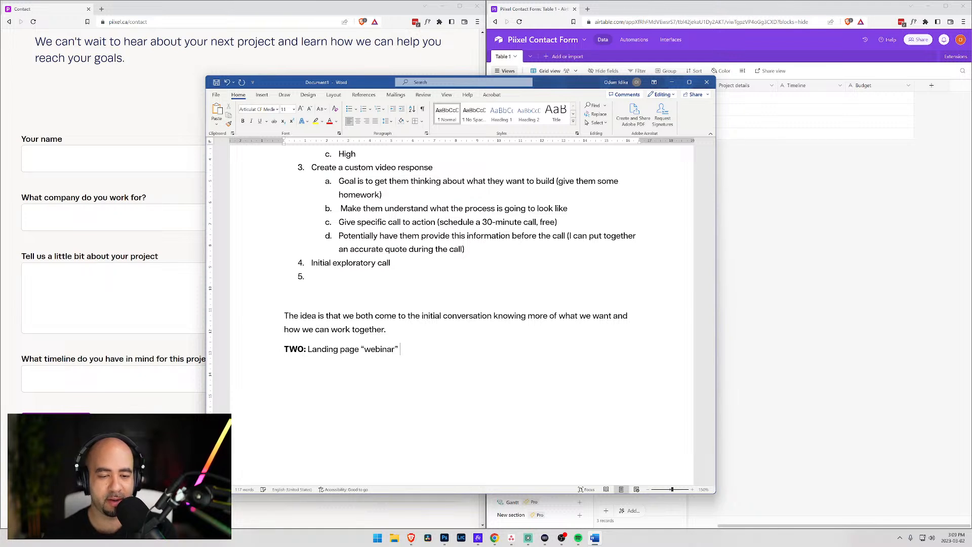
type(" which")
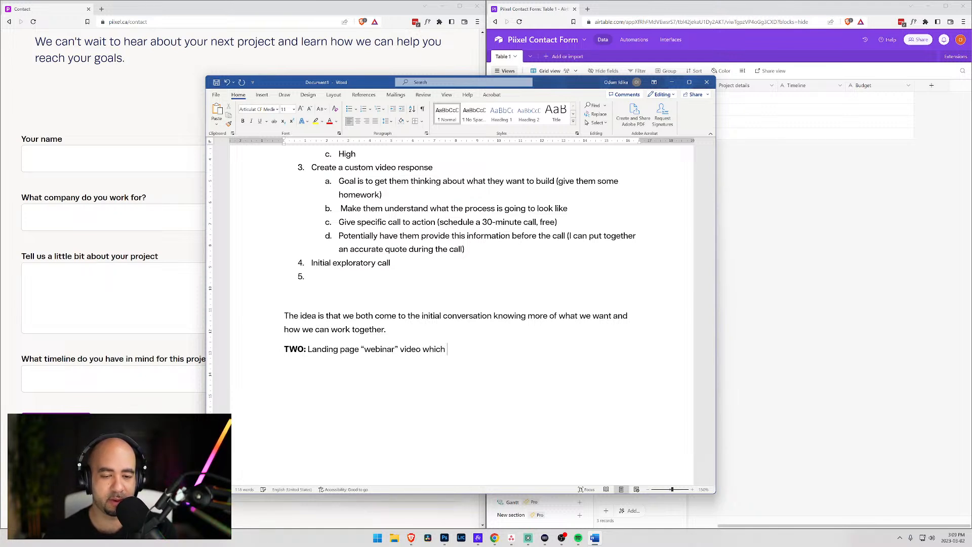
key("BackSpace")
key("BackSpace")
key("BackSpace")
key("BackSpace")
key("BackSpace")
type("hi")
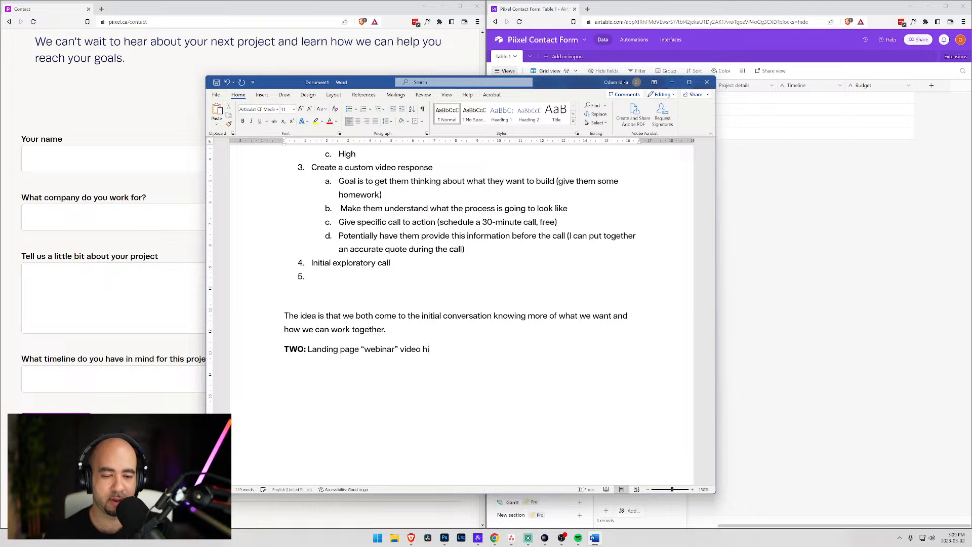
type("ghlighting the ")
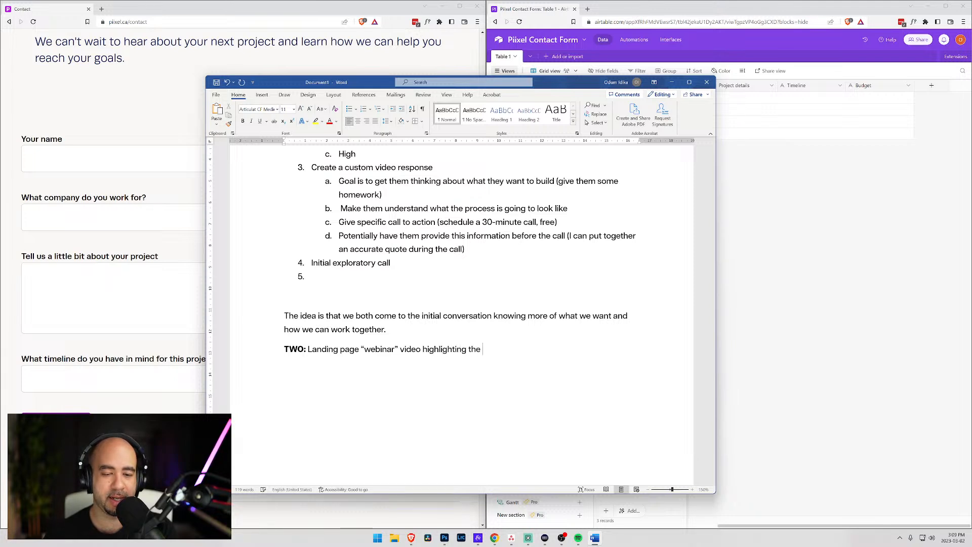
type("benefits of wor")
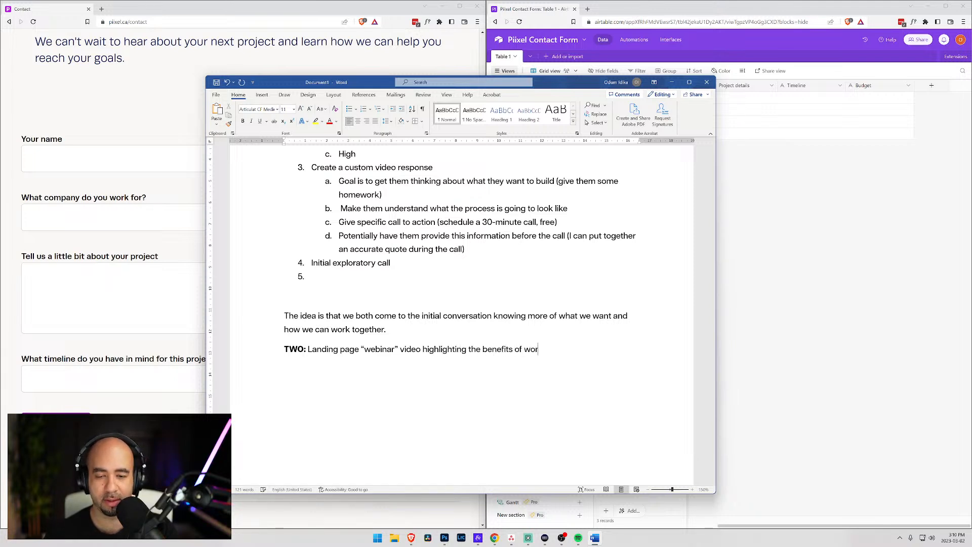
type("king with Piixel.")
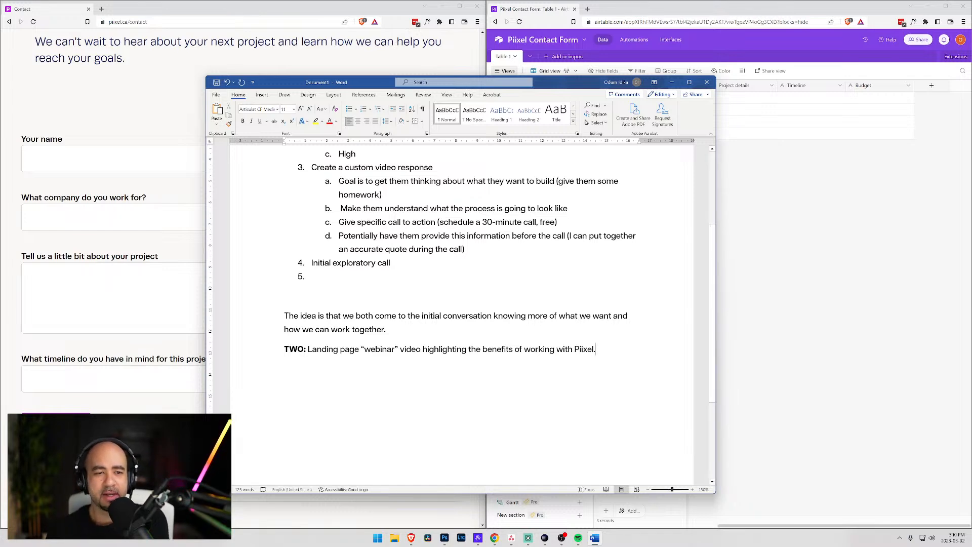
scroll(462, 314, "up", 5)
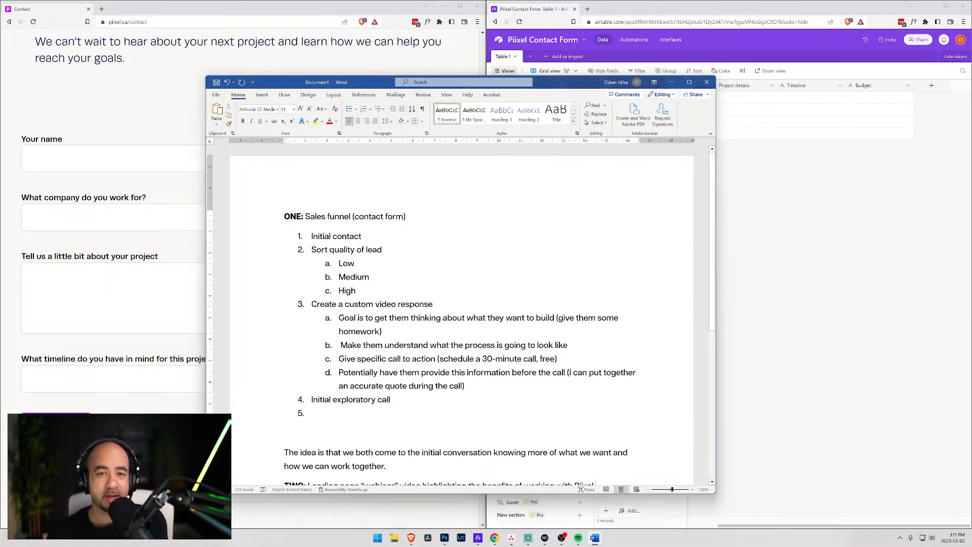
- Under Initial exploratory call, list sub-items 'Discuss questions outlined in video', negotiating costs and 'Presentation?'
left_click(312, 413)
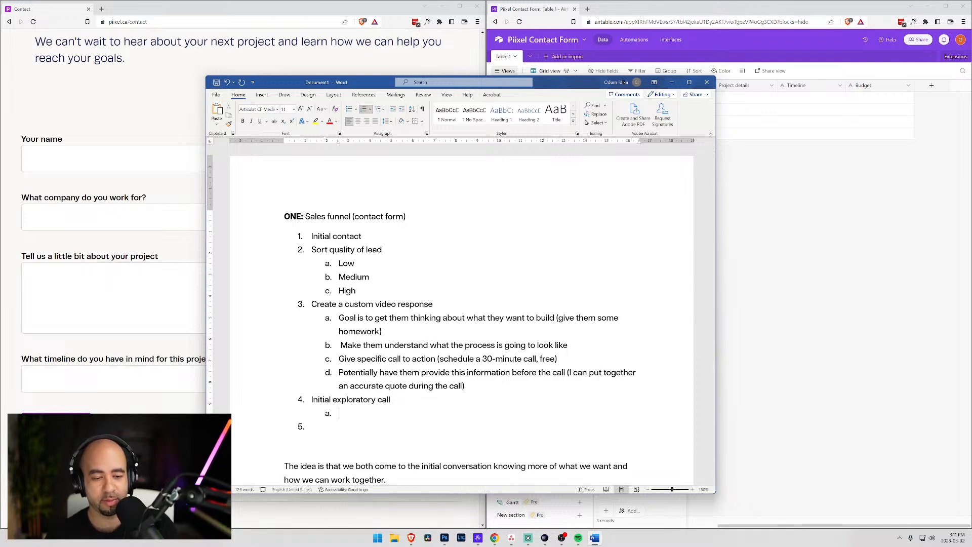
type("Discuss")
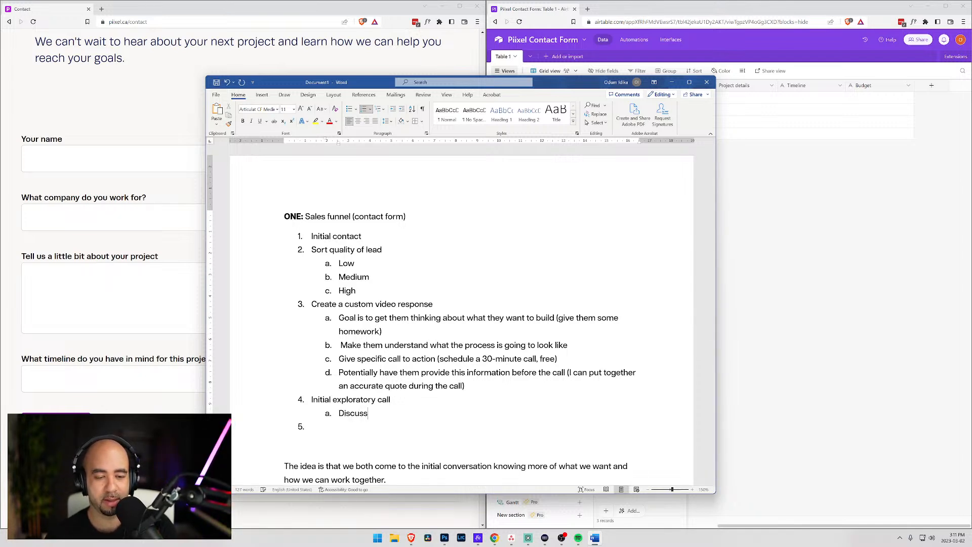
type(" questions ")
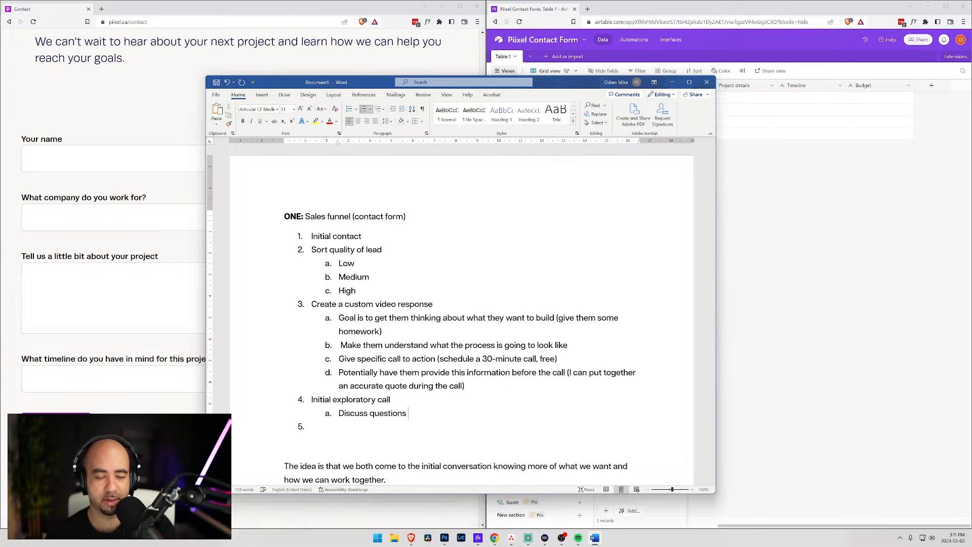
type("outlined in ")
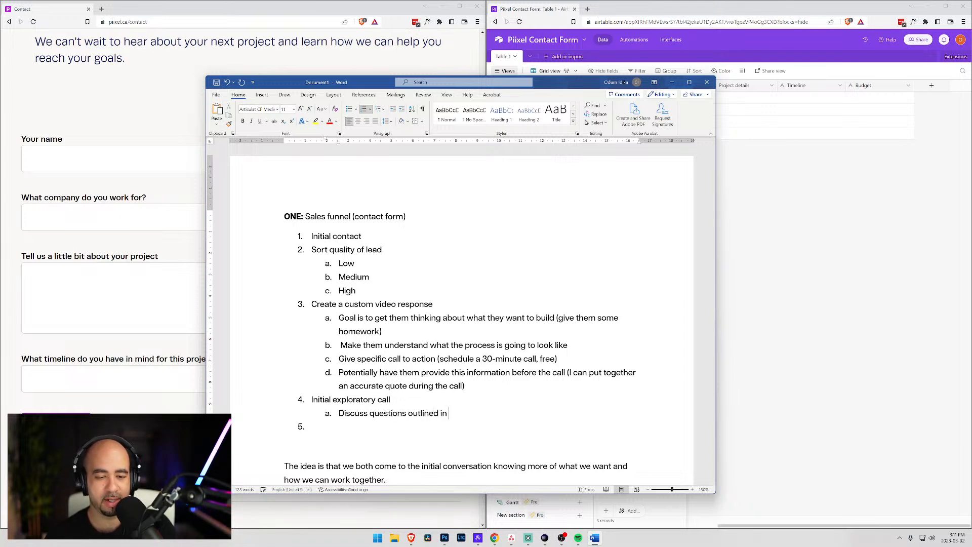
type("video ,")
key("BackSpace")
key("BackSpace")
key("BackSpace")
key("Return")
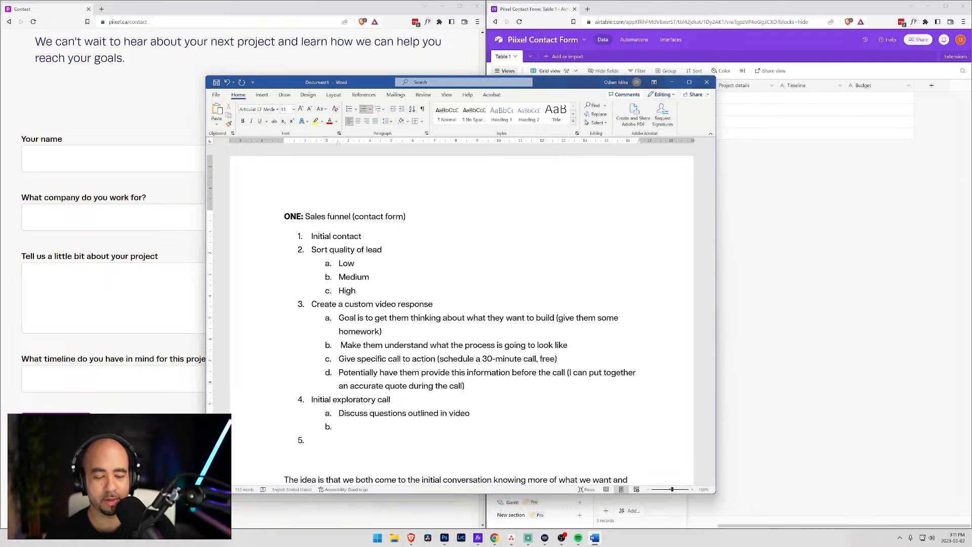
type("Start nedgo")
key("BackSpace")
key("BackSpace")
key("BackSpace")
type("gotiating ")
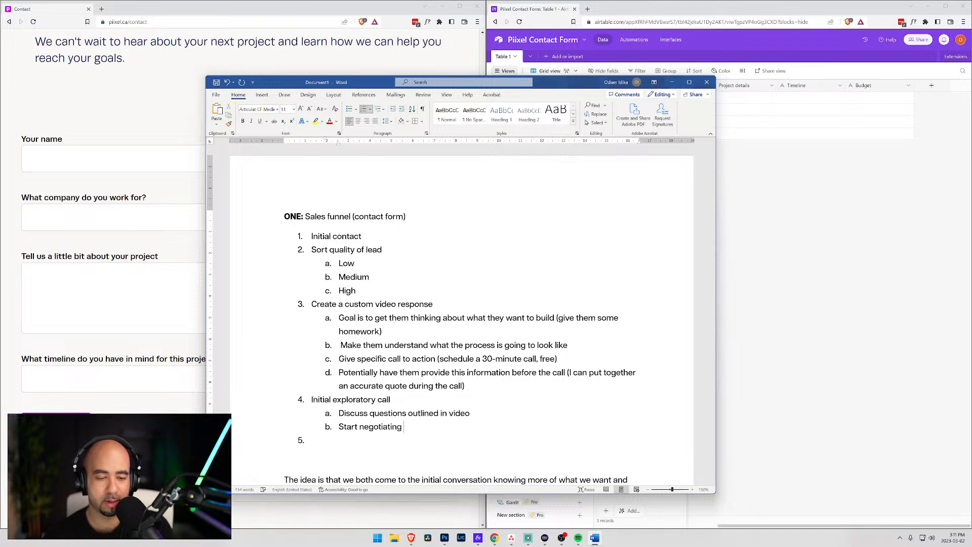
type("costs")
key("BackSpace")
key("BackSpace")
key("BackSpace")
key("BackSpace")
type("osts")
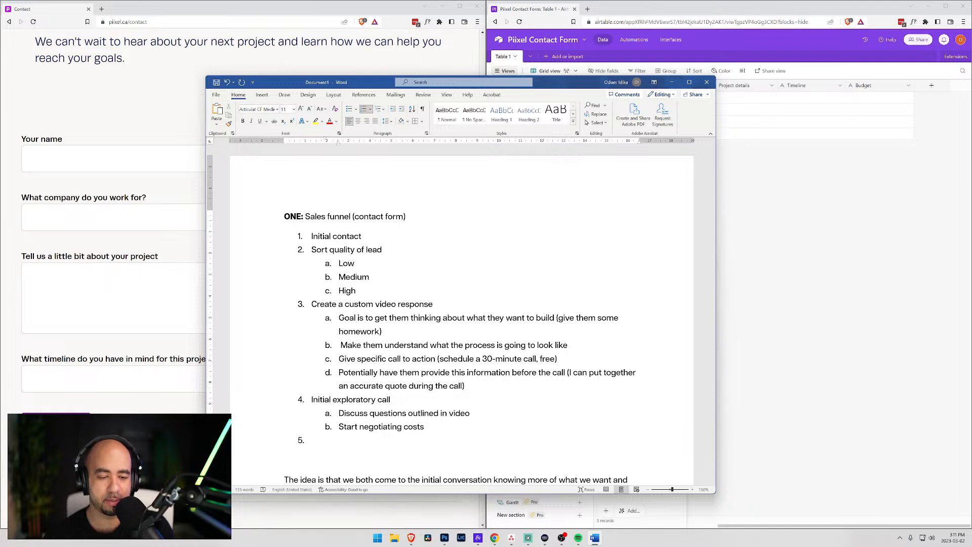
key("Return")
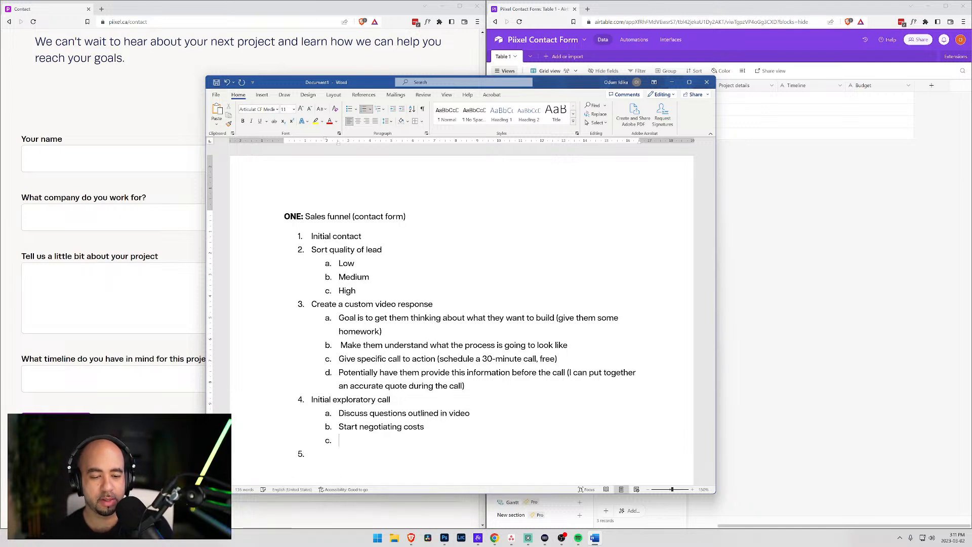
type("Presentation")
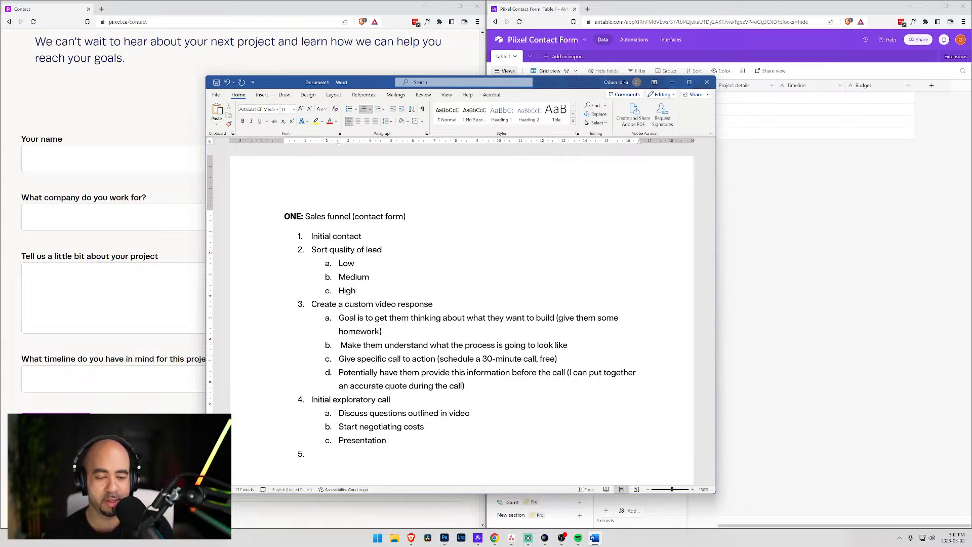
key("BackSpace")
type("?")
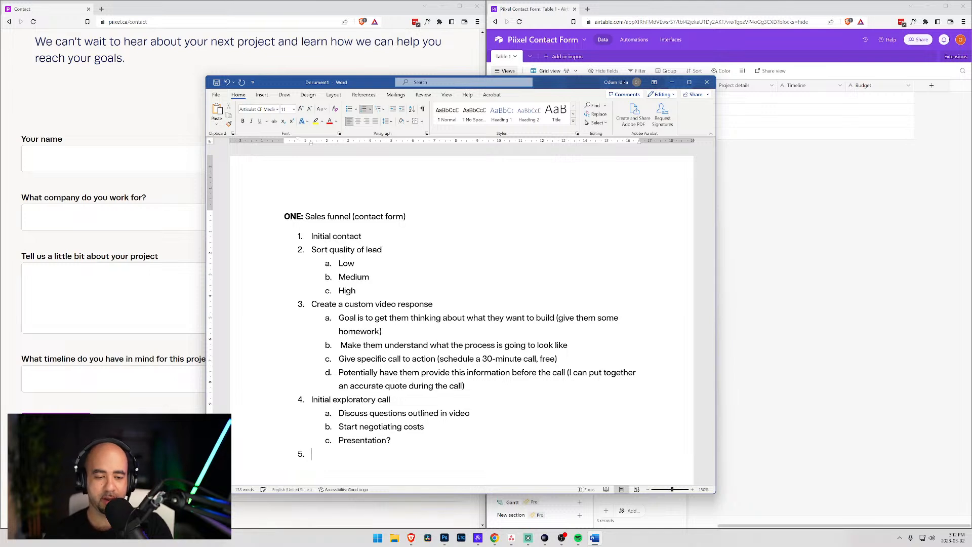
- Make step 5 'Send out contract/quote' and move the Word window toward the upper left
type("Send out contract/quote")
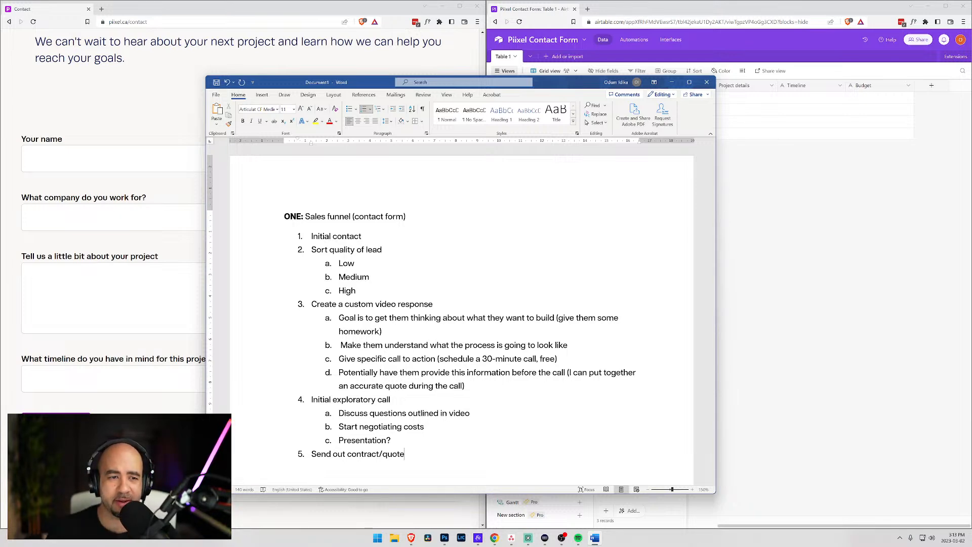
left_click_drag(548, 87, 384, 46)
- Snap Word to the left half of the screen and narrow it beside the Airtable table
key("super+Left")
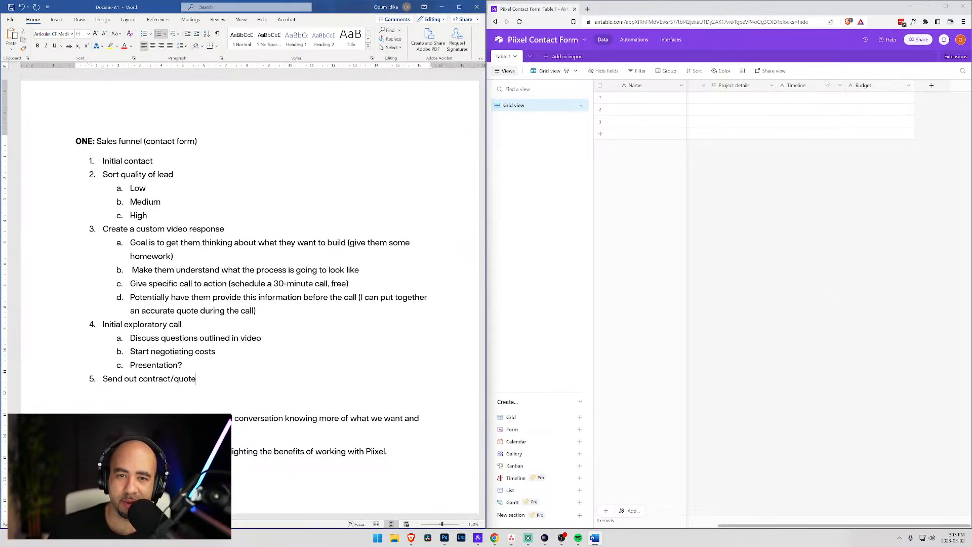
left_click_drag(486, 156, 412, 156)
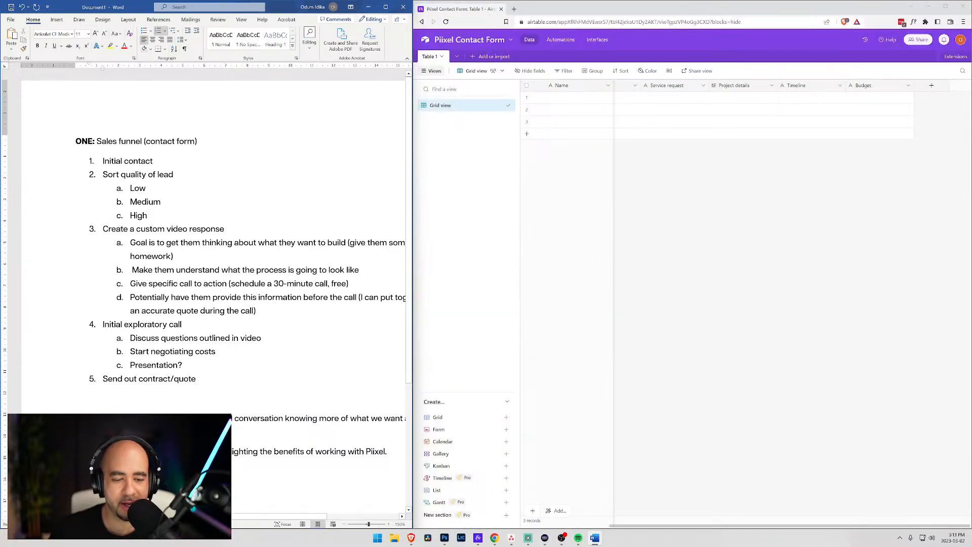
left_click_drag(255, 517, 293, 524)
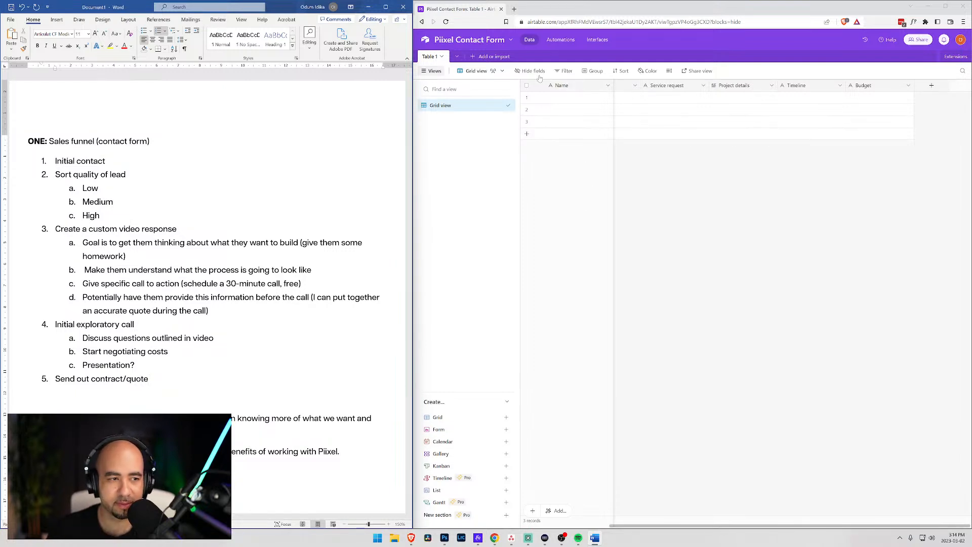
- Start a single-select field named 'Quality of lead' with a red Low option
left_click(932, 86)
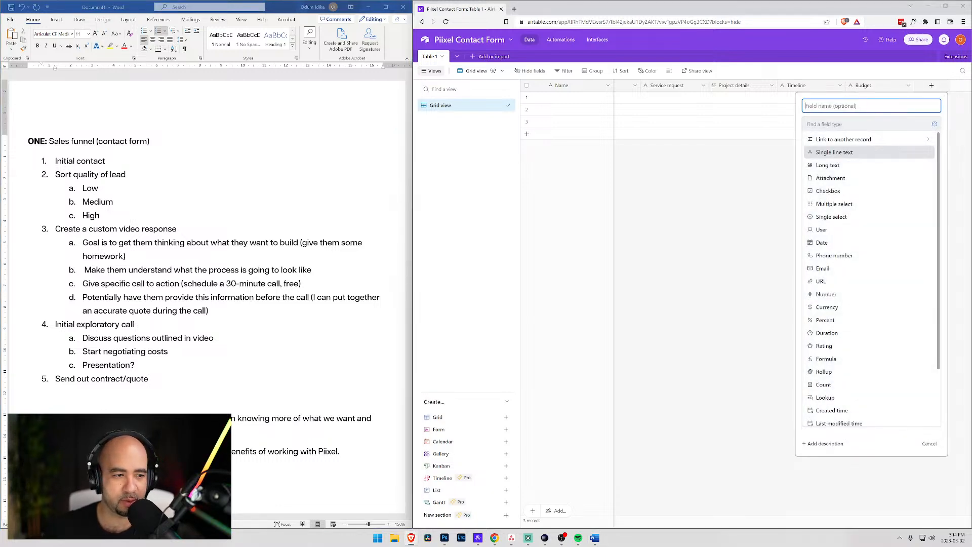
type("Quality of lead")
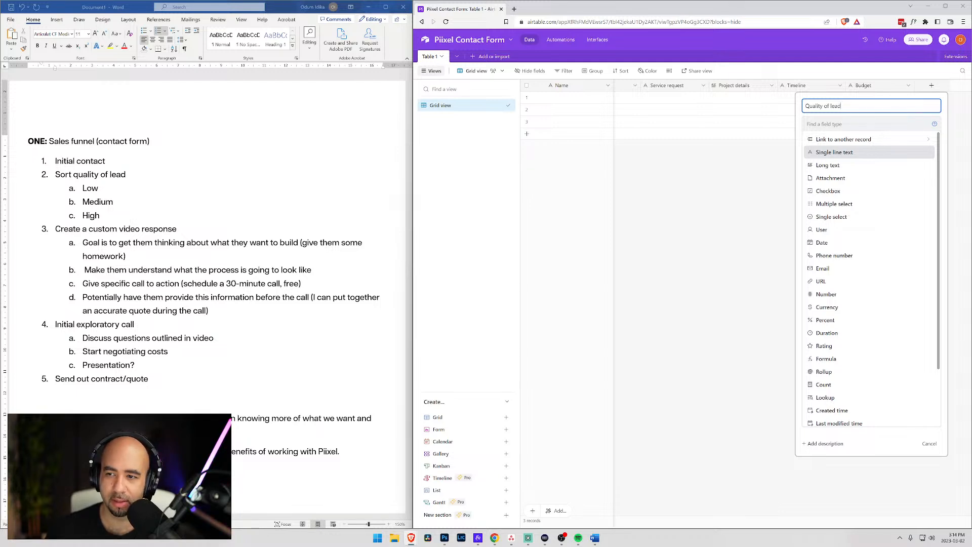
left_click(845, 217)
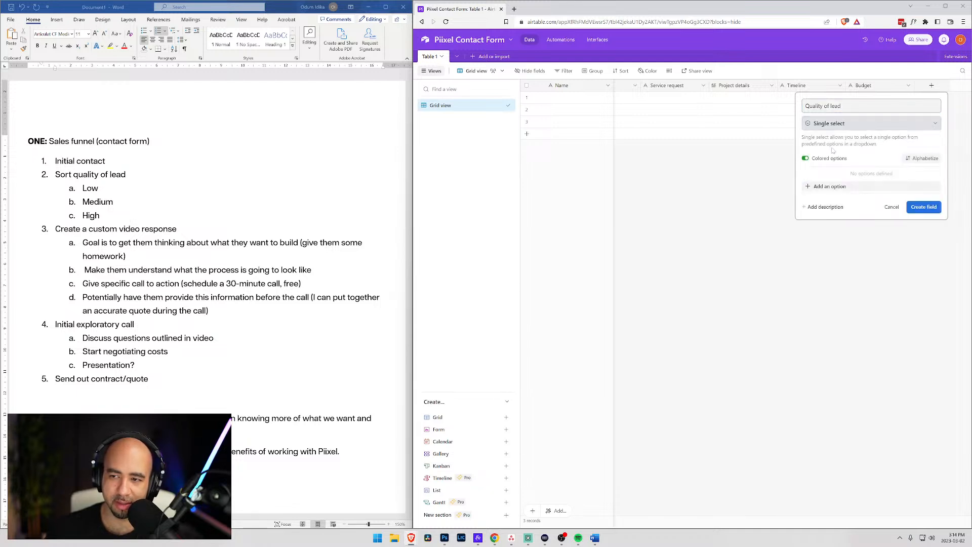
left_click(826, 187)
type("Low")
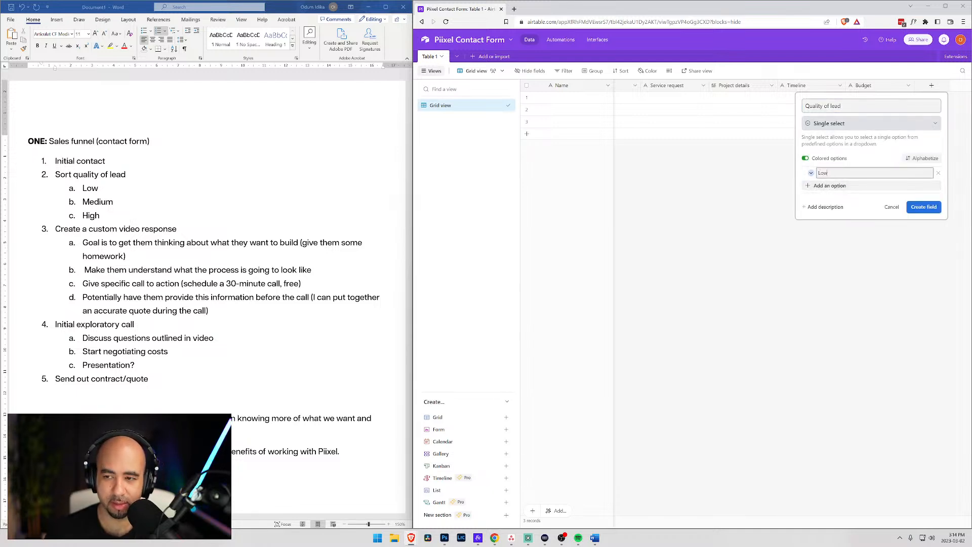
left_click(812, 173)
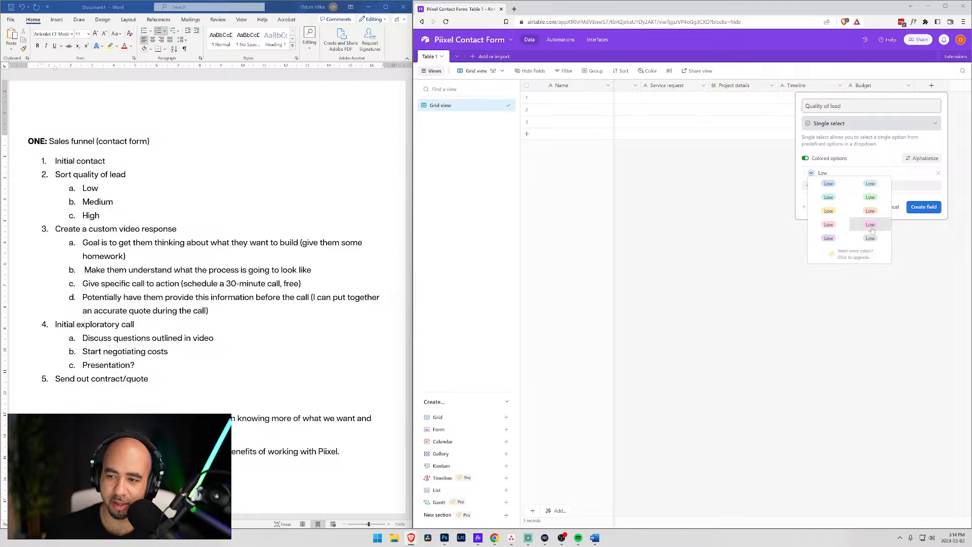
left_click(826, 225)
- Add a yellow Medium option and a green High option, then create the field
left_click(827, 186)
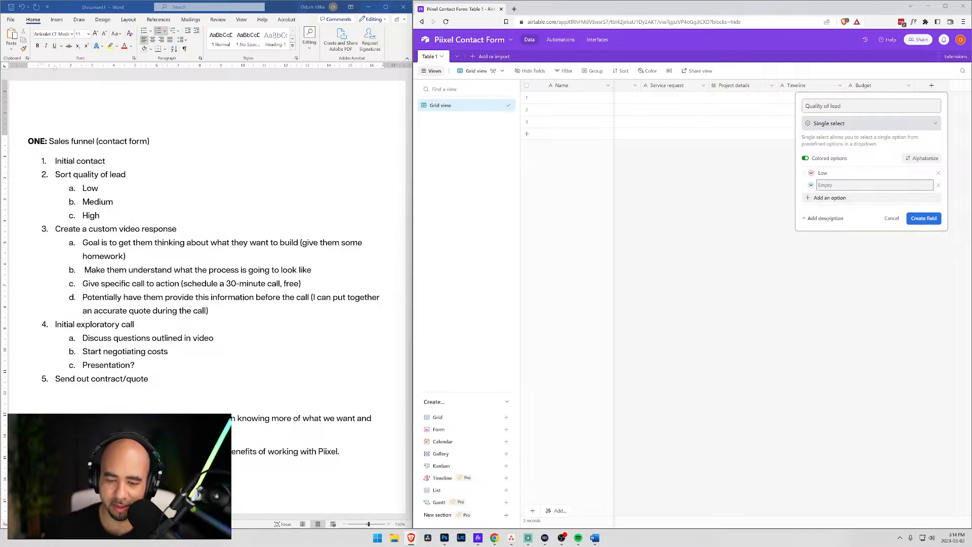
type("Medium")
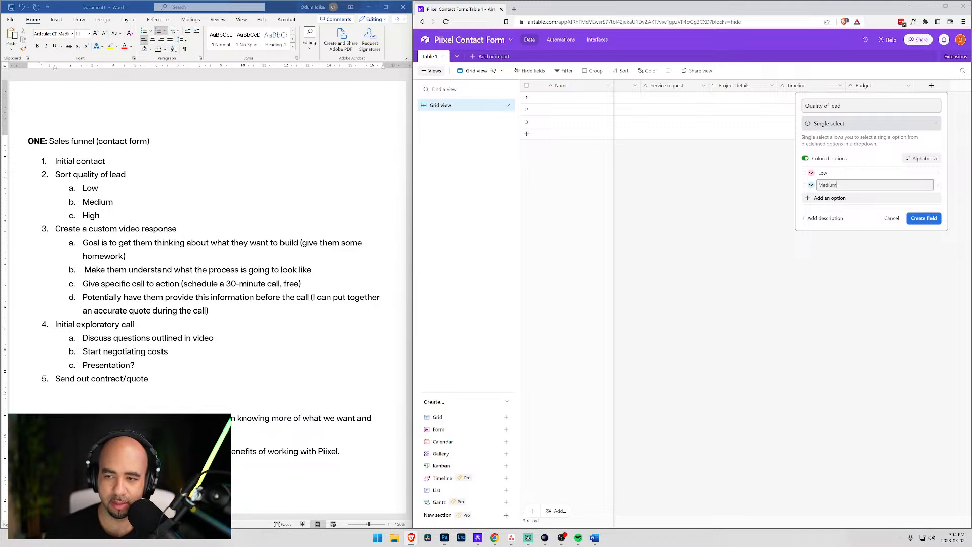
left_click(811, 185)
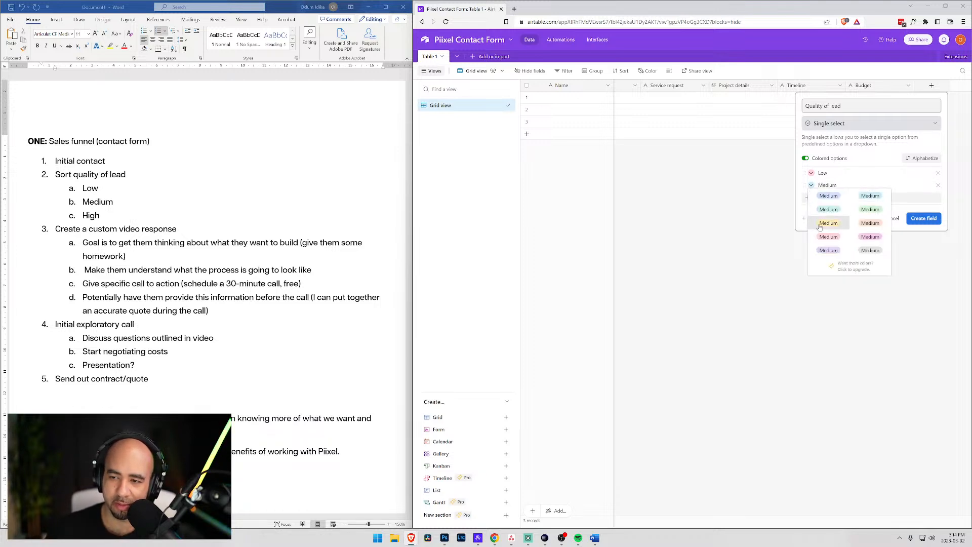
left_click(820, 224)
left_click(830, 197)
type("High")
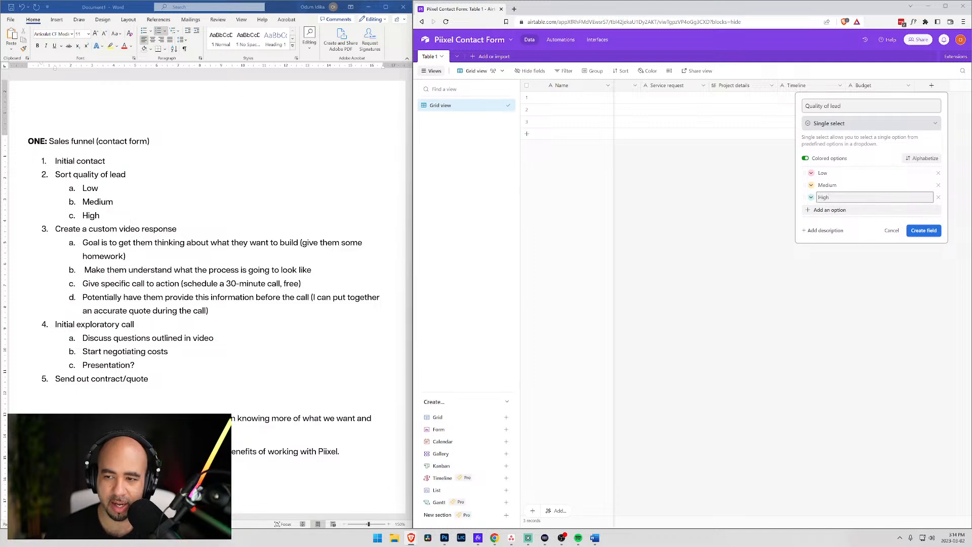
left_click(811, 198)
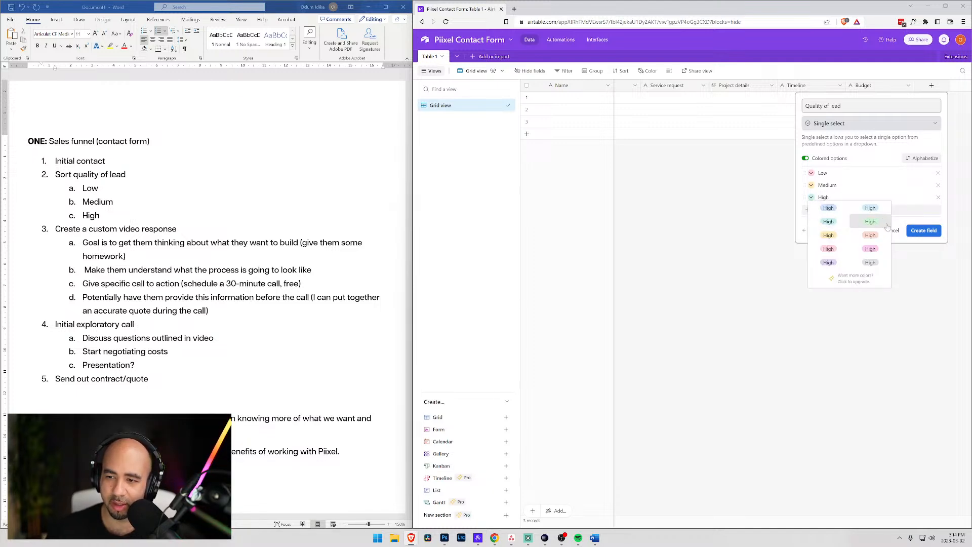
left_click(880, 226)
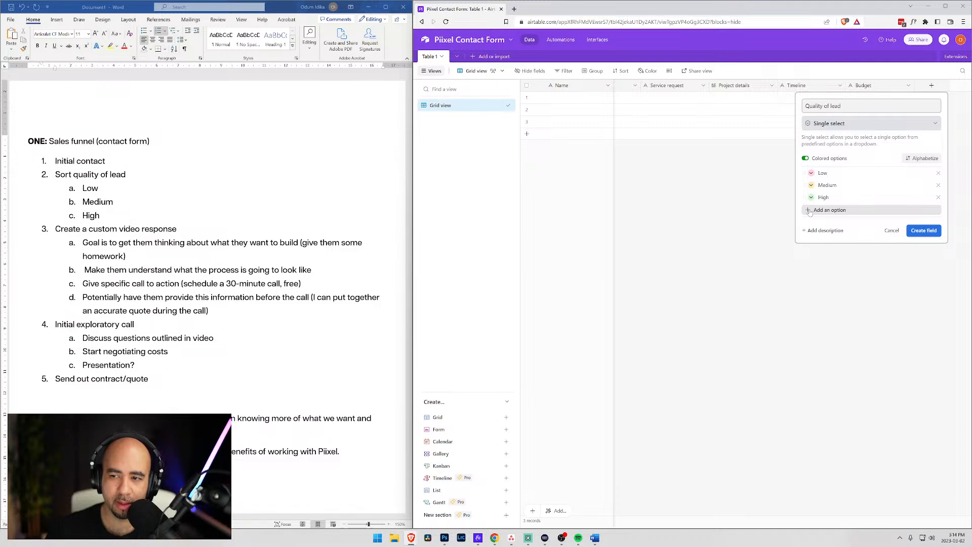
left_click(924, 231)
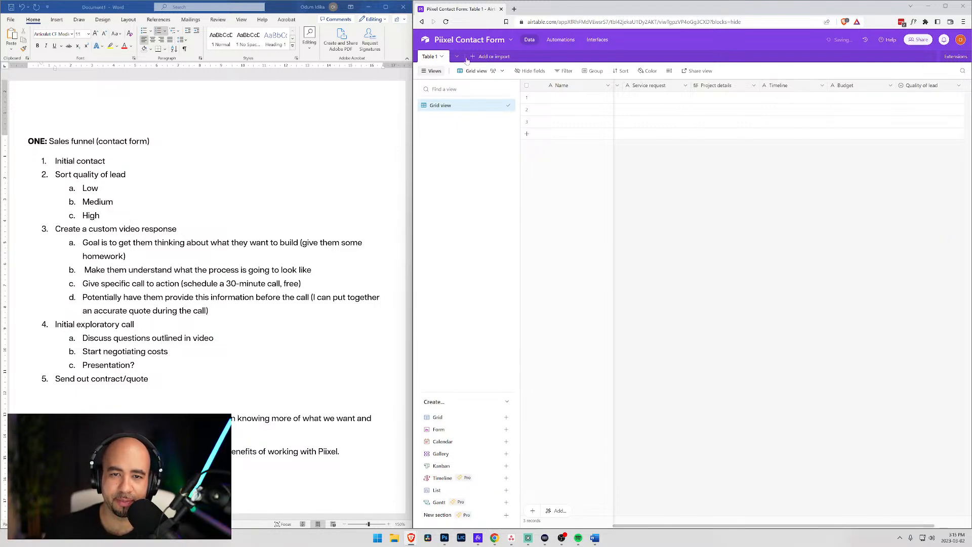
- Begin a new field named 'Sent video response?' and browse the field types with Asana alongside
left_click(967, 91)
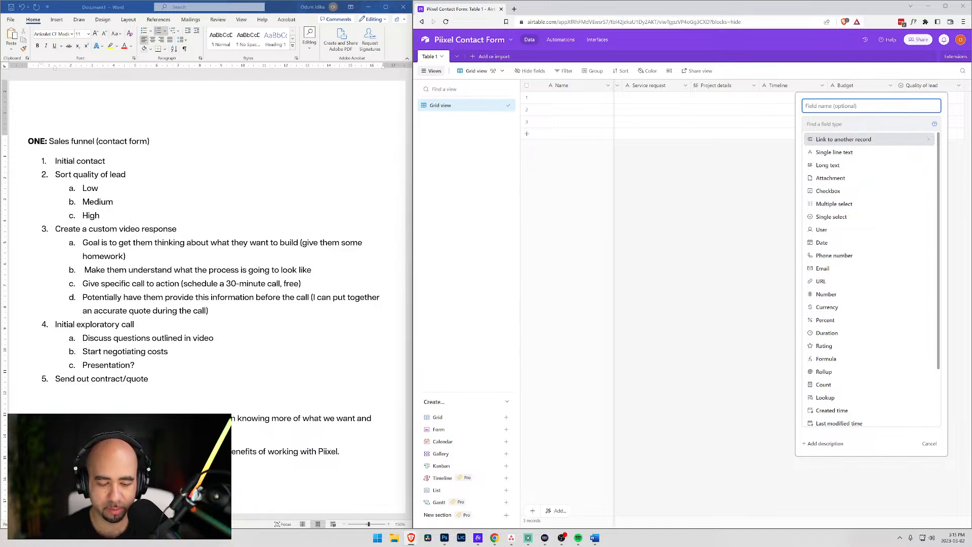
type("Sent")
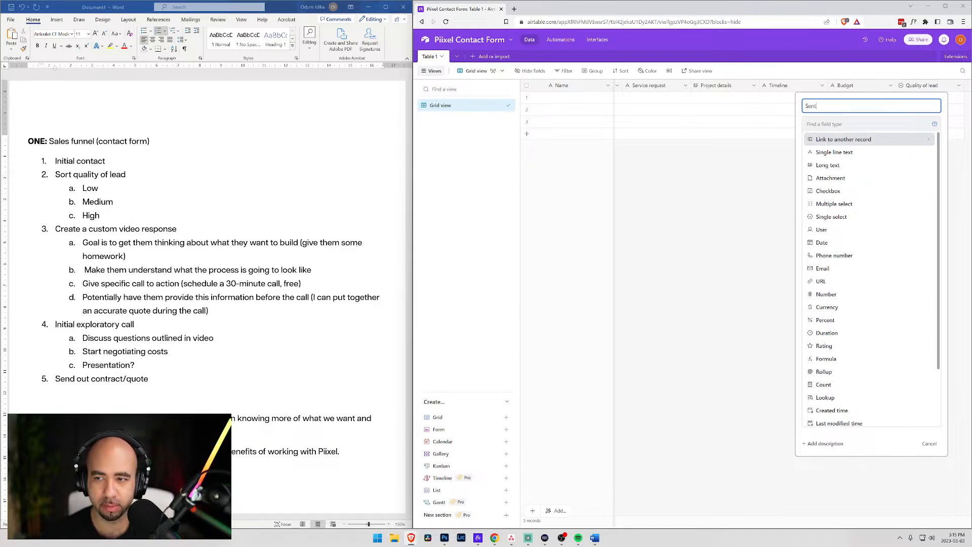
type(" video re")
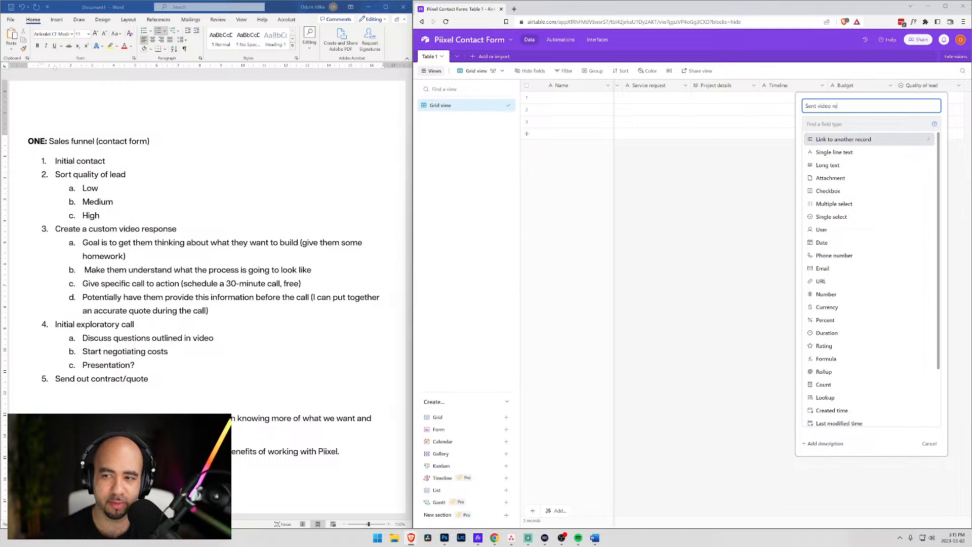
type("s")
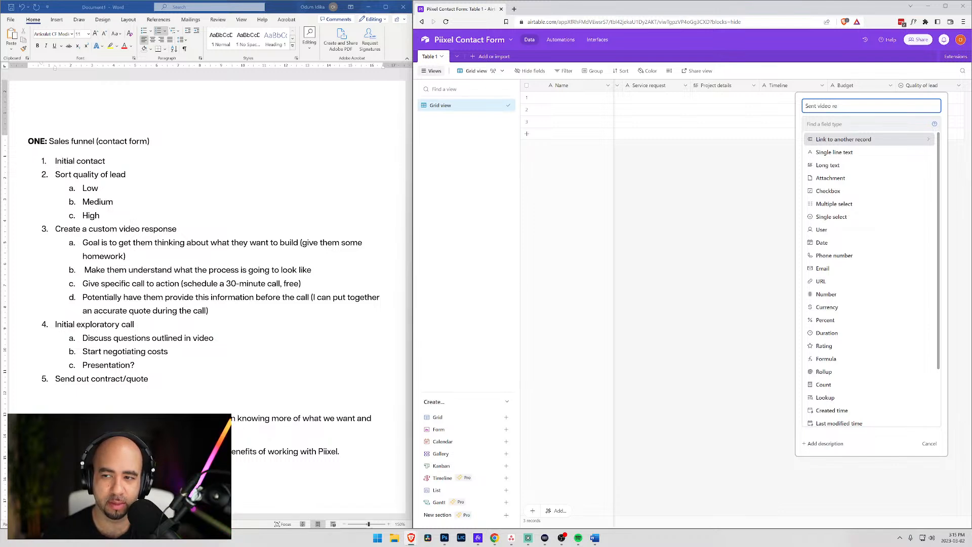
type("on")
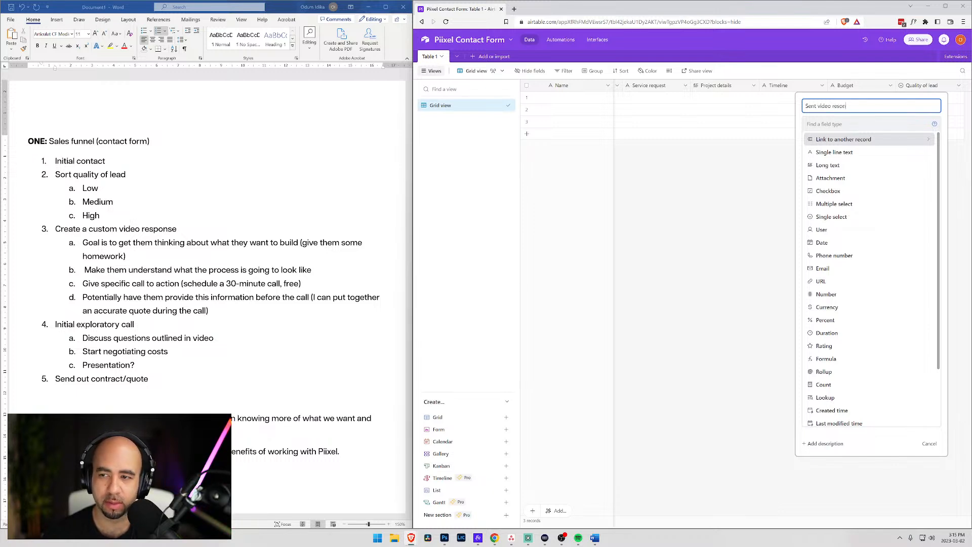
type("seponse?")
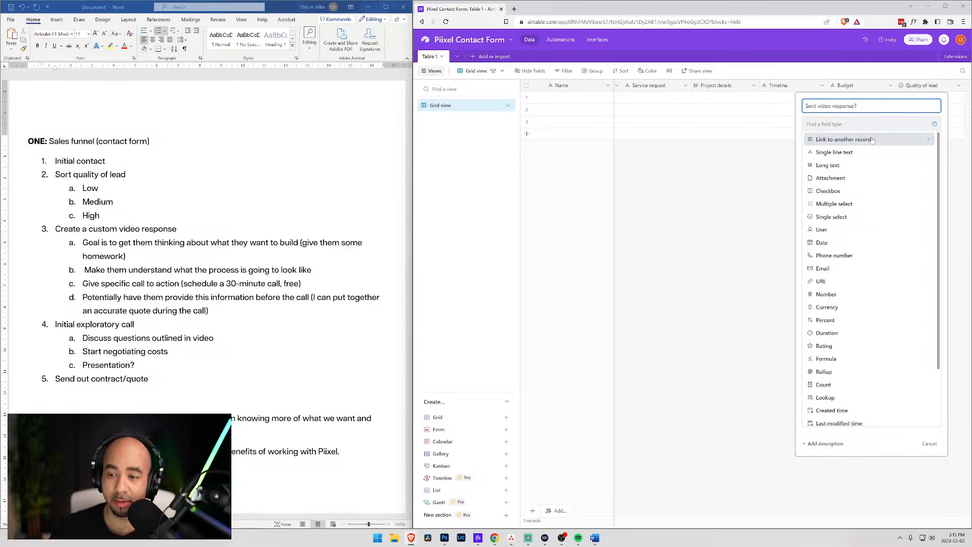
key("Down")
key("Down")
key("Down")
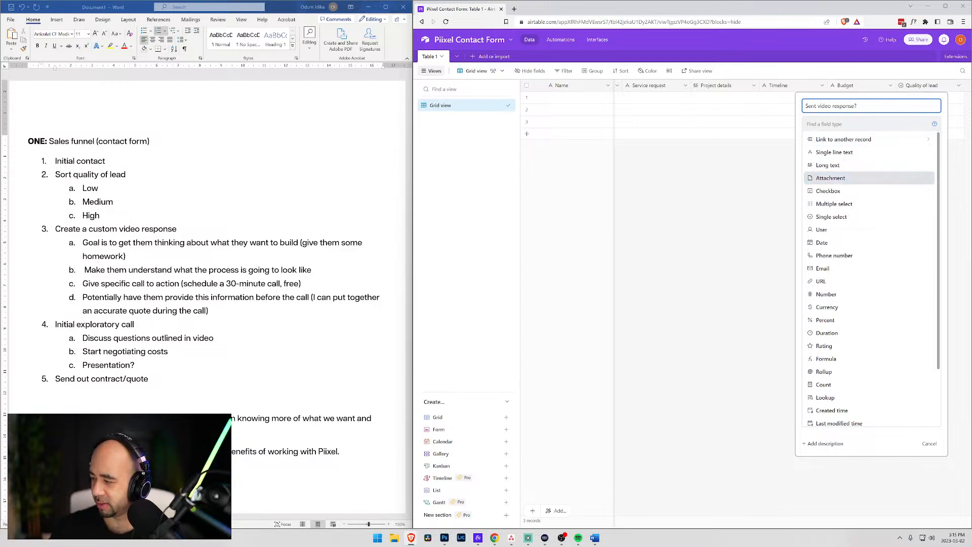
left_click_drag(971, 139, 585, 114)
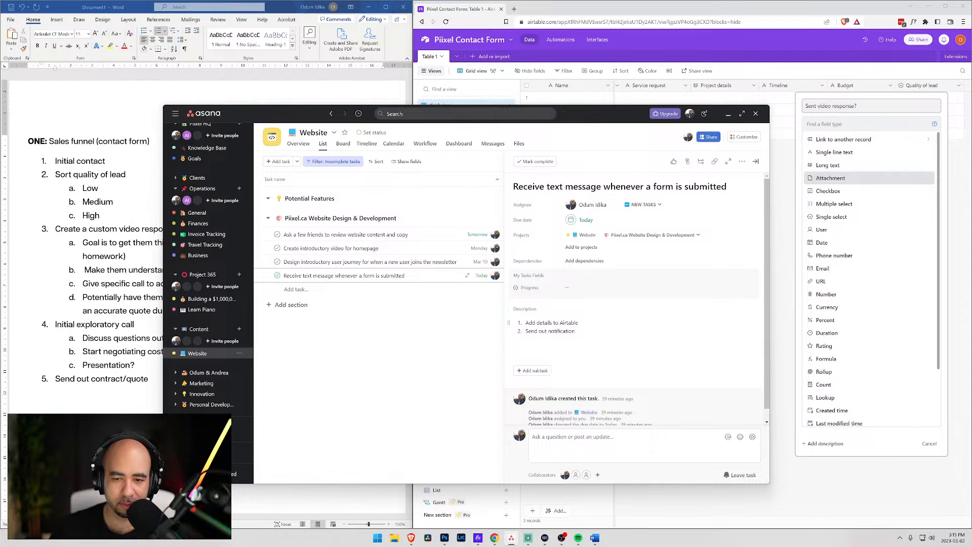
- Add the step 'Create asana tasks for sales funnel' to the task description, then move Asana off screen
left_click(582, 323)
key("Return")
type("Create asana tasks")
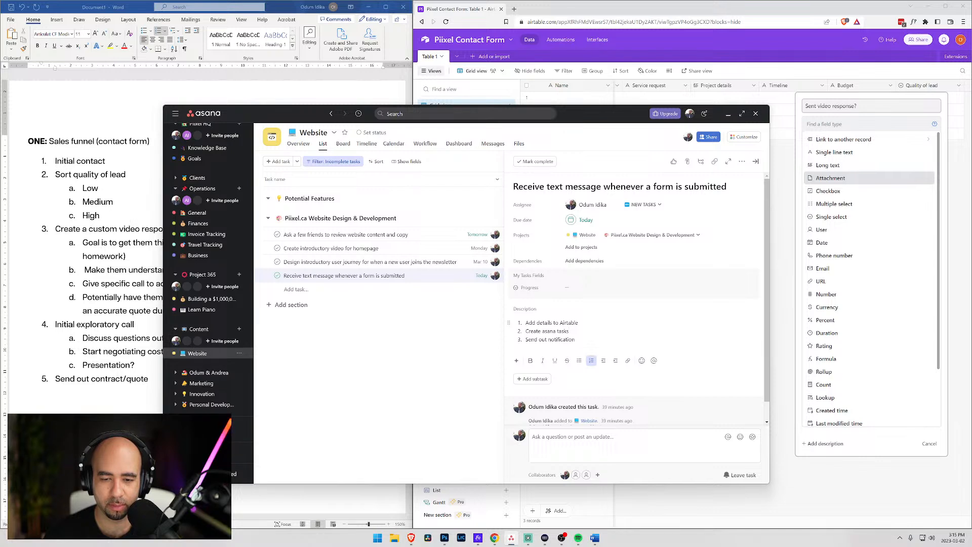
key("BackSpace")
type(" for")
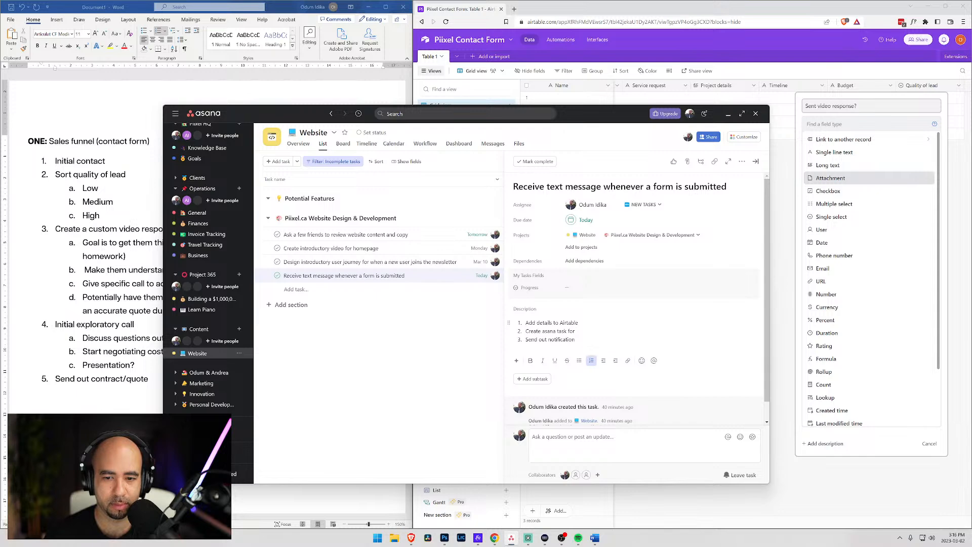
type(" sales funnel")
left_click_drag(580, 117, 971, 182)
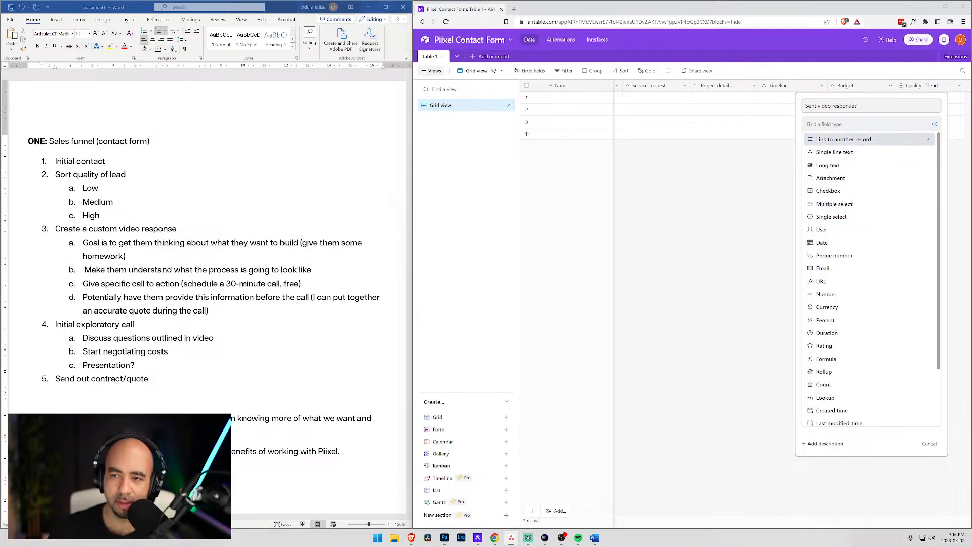
- Create 'Sent video response?' as a checkbox field and start another new field
left_click(826, 191)
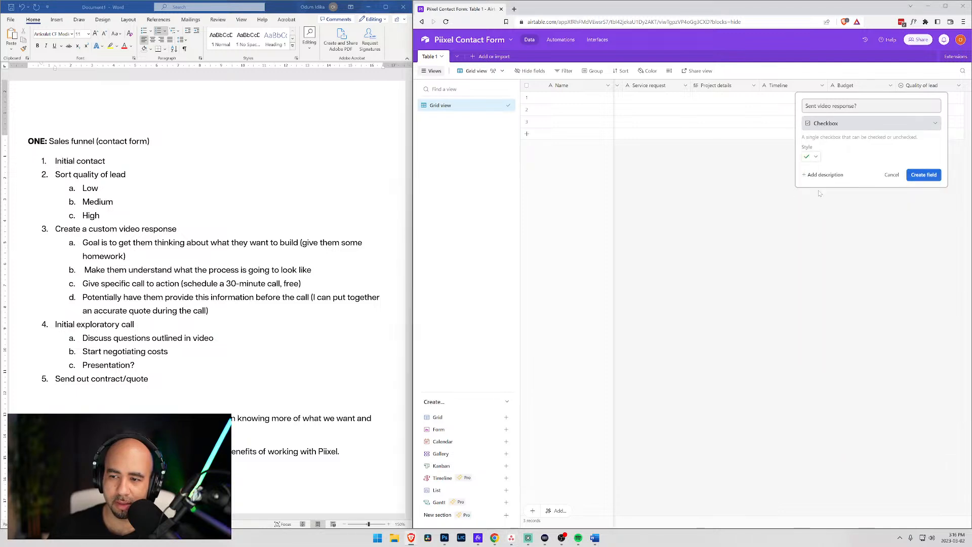
left_click(919, 177)
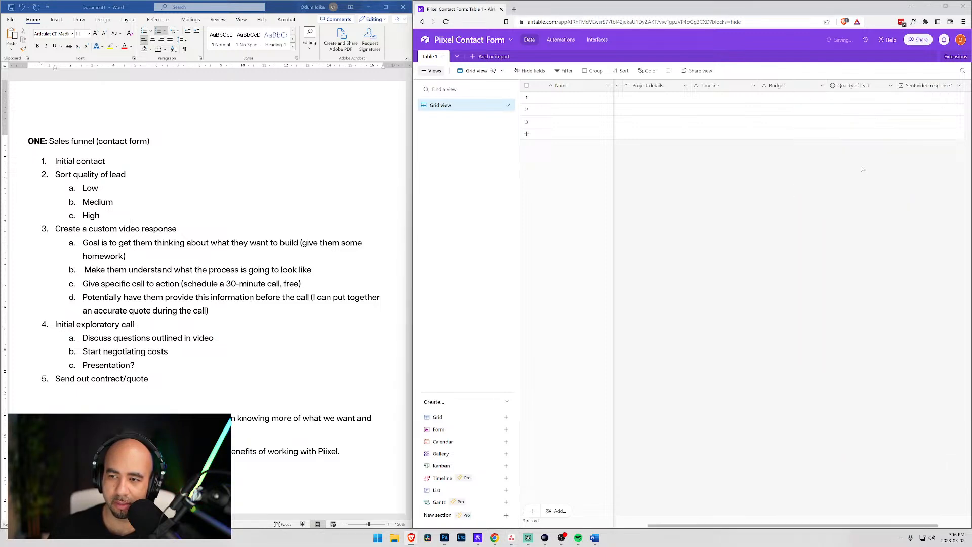
left_click(968, 87)
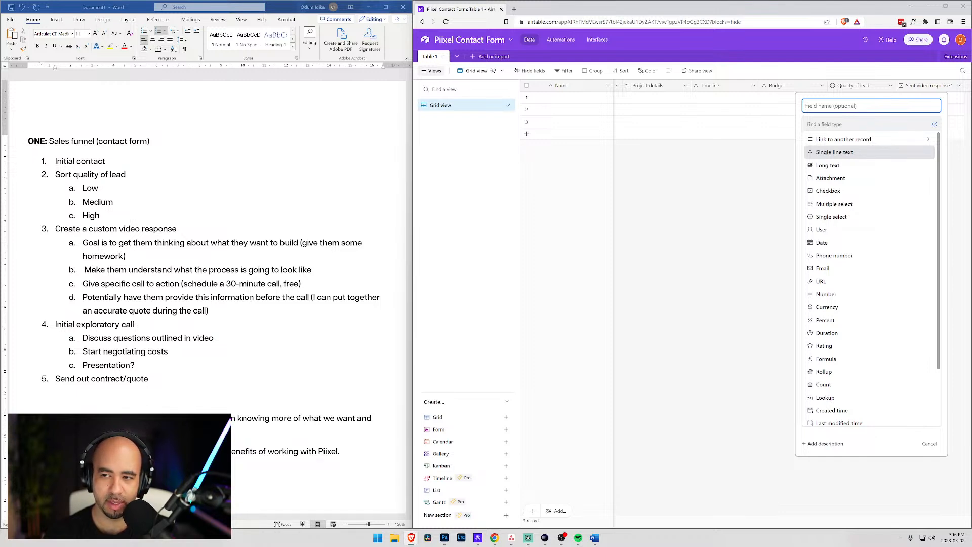
- Create a 'Call scheduled?' checkbox field and start another new field
type("Call")
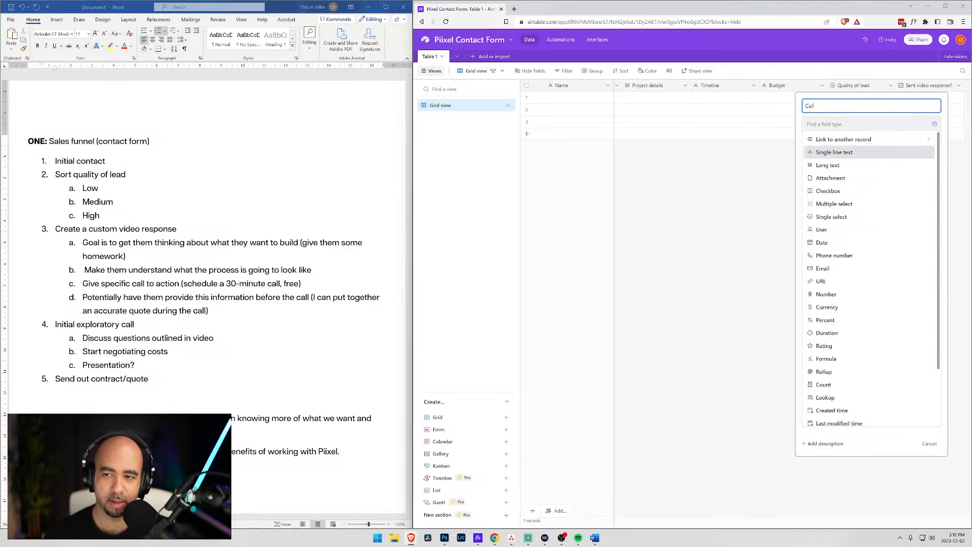
type(" scheduled?")
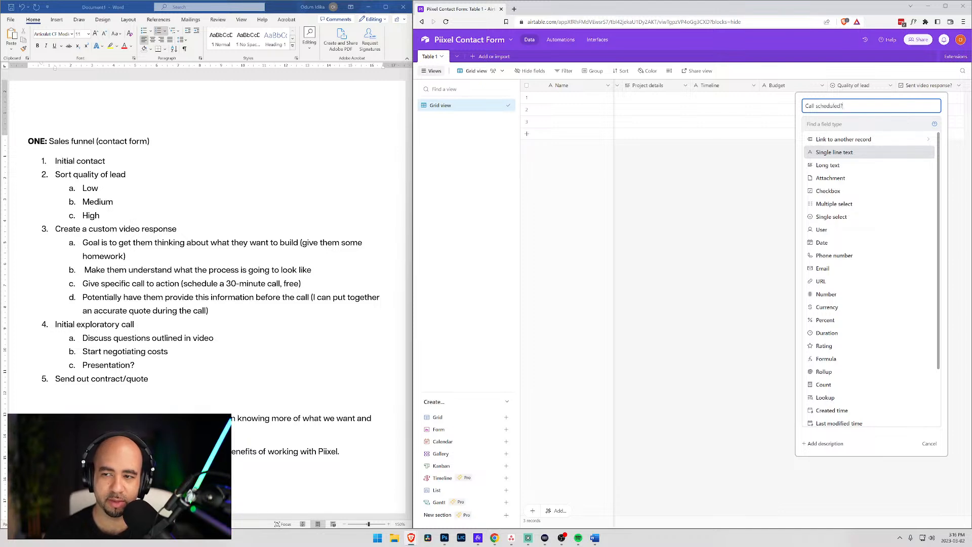
left_click(822, 195)
left_click(920, 176)
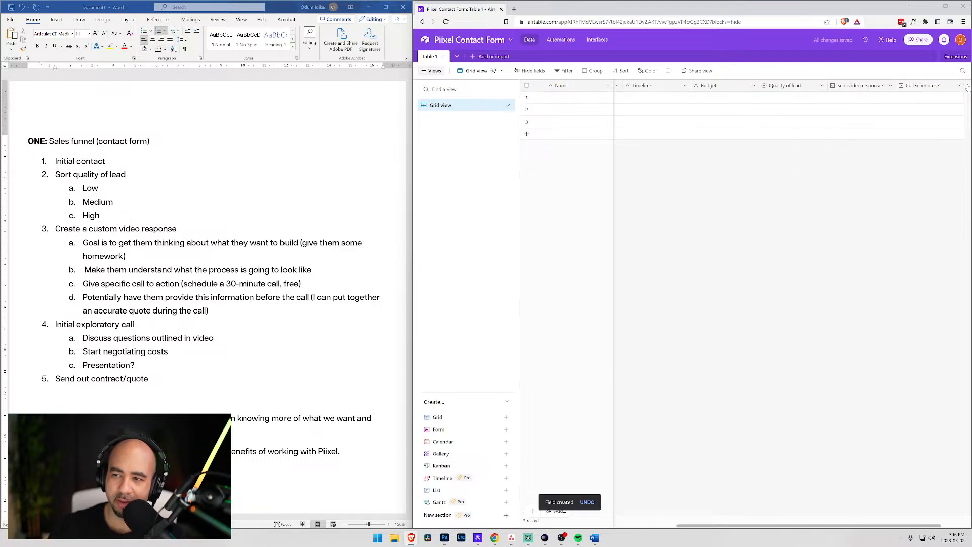
left_click(967, 86)
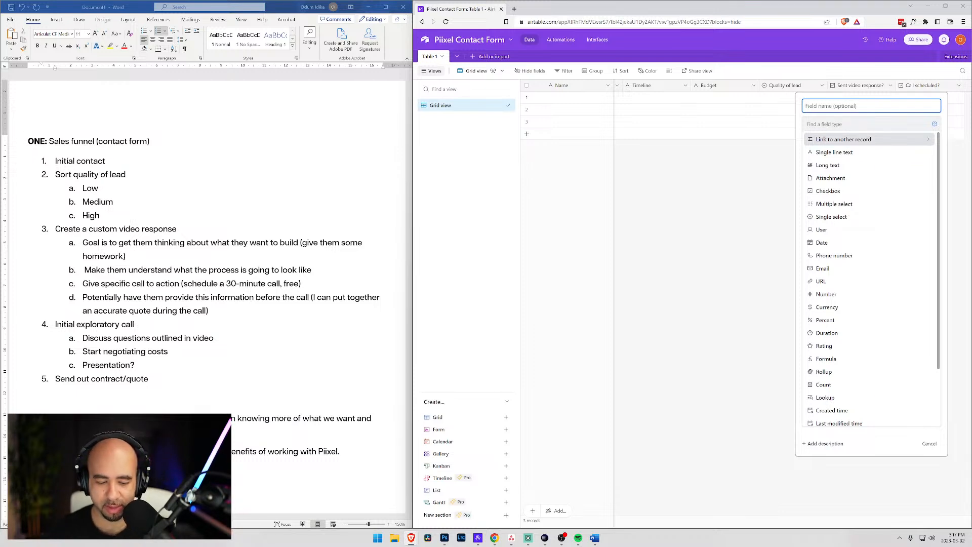
- Create a 'Call date and time' date field with a 12-hour time, and start another field
type("C")
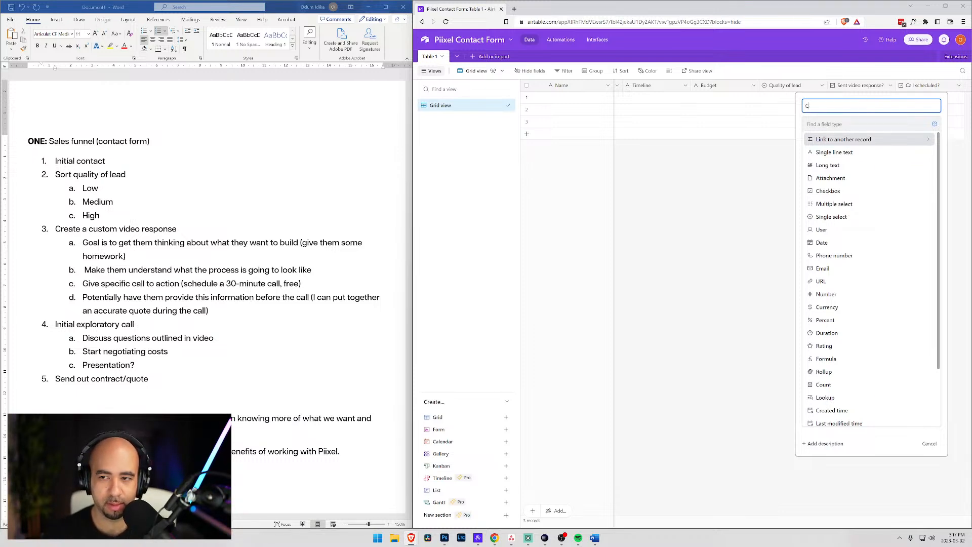
type("all Dat")
key("BackSpace")
key("BackSpace")
key("BackSpace")
key("BackSpace")
key("BackSpace")
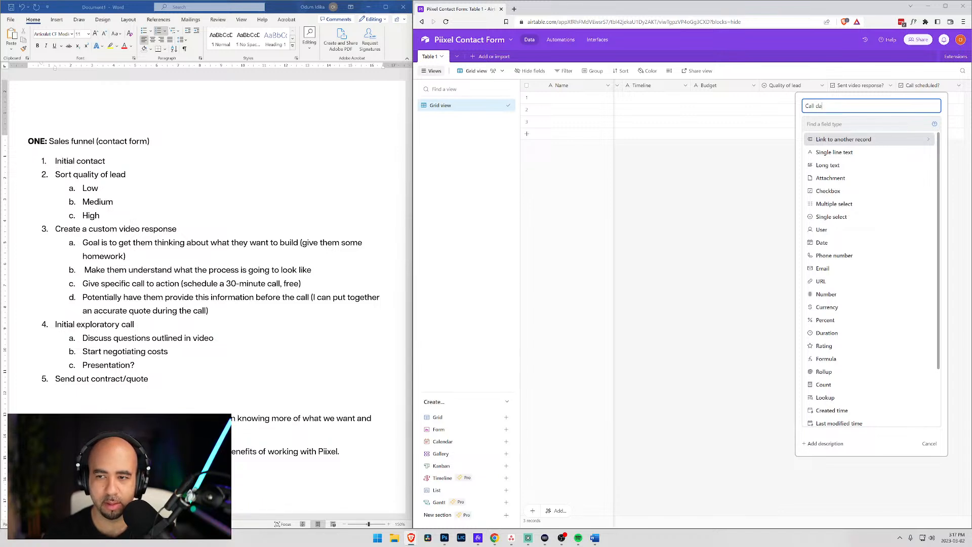
type("date and time")
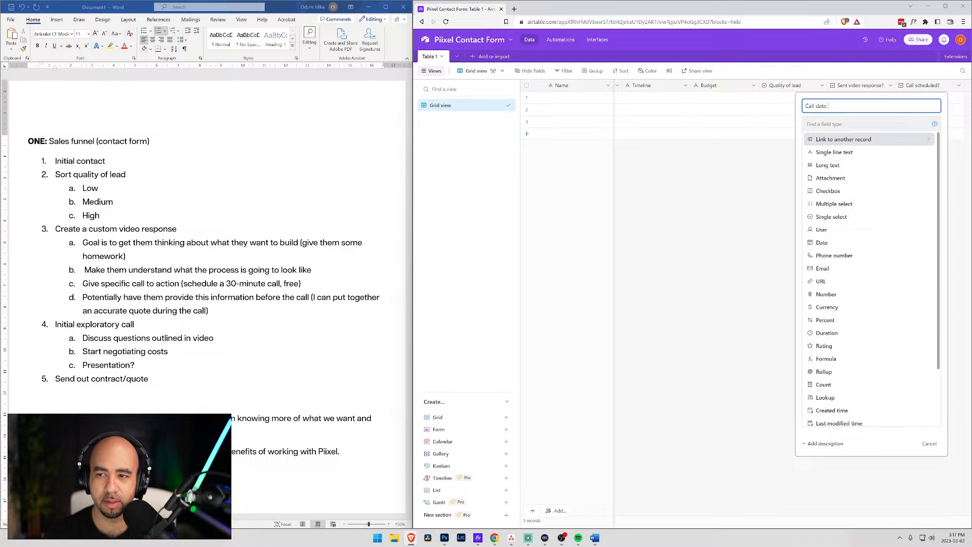
left_click(830, 244)
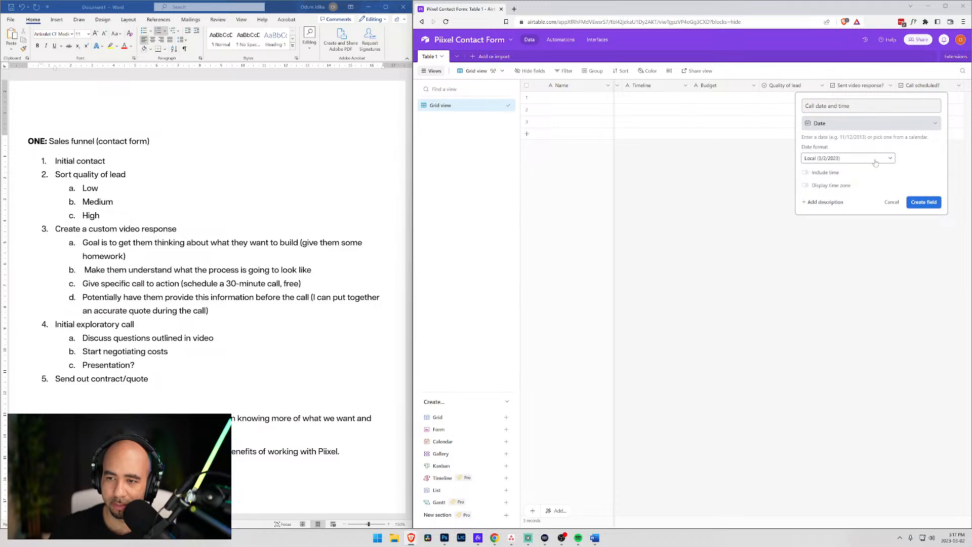
left_click(808, 173)
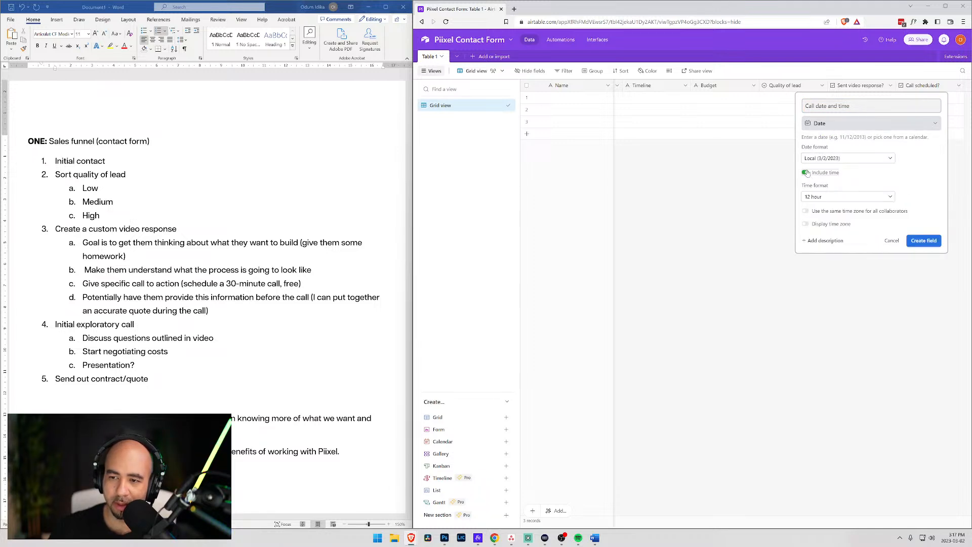
left_click(891, 197)
left_click(891, 198)
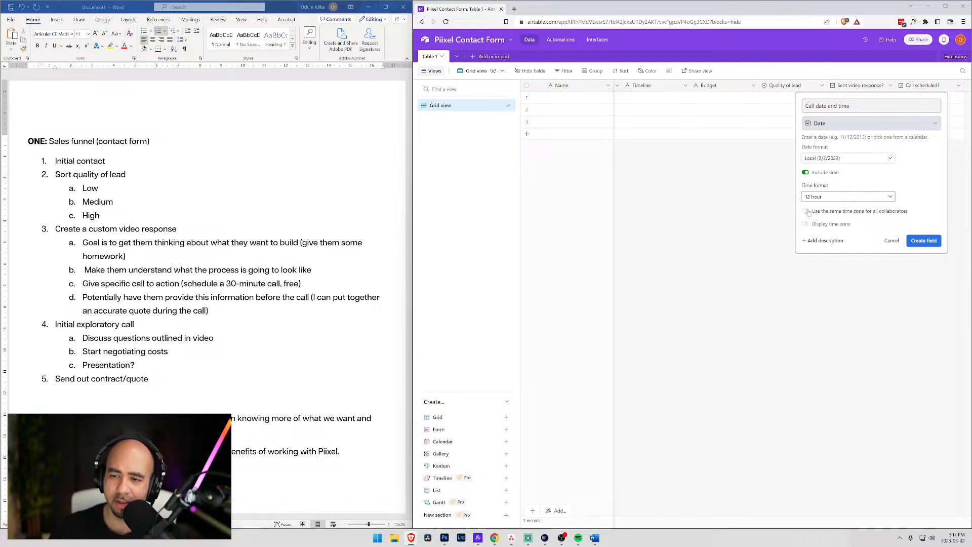
left_click(927, 242)
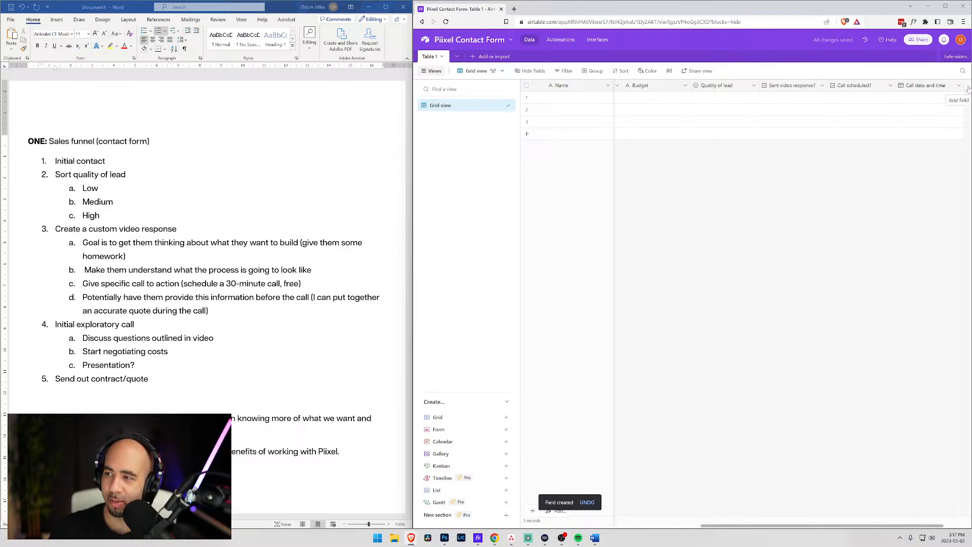
left_click(967, 88)
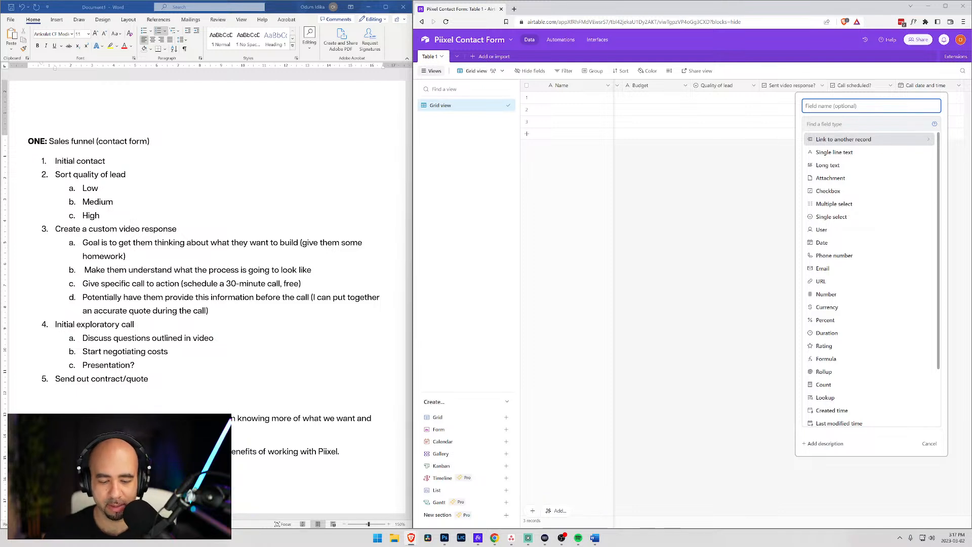
- Create a 'Quote price' dollar currency field and name the next new field 'Quote sent?'
type("Quote price")
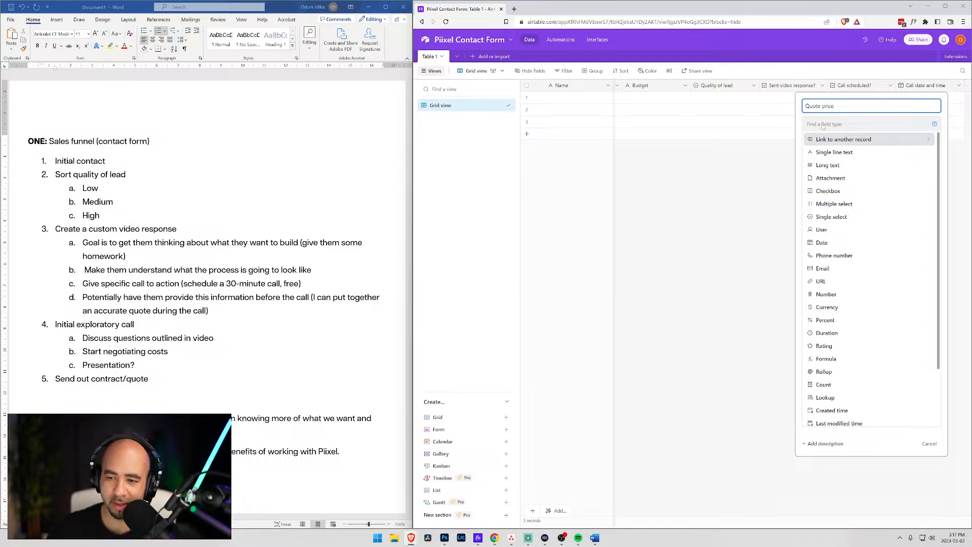
left_click(827, 307)
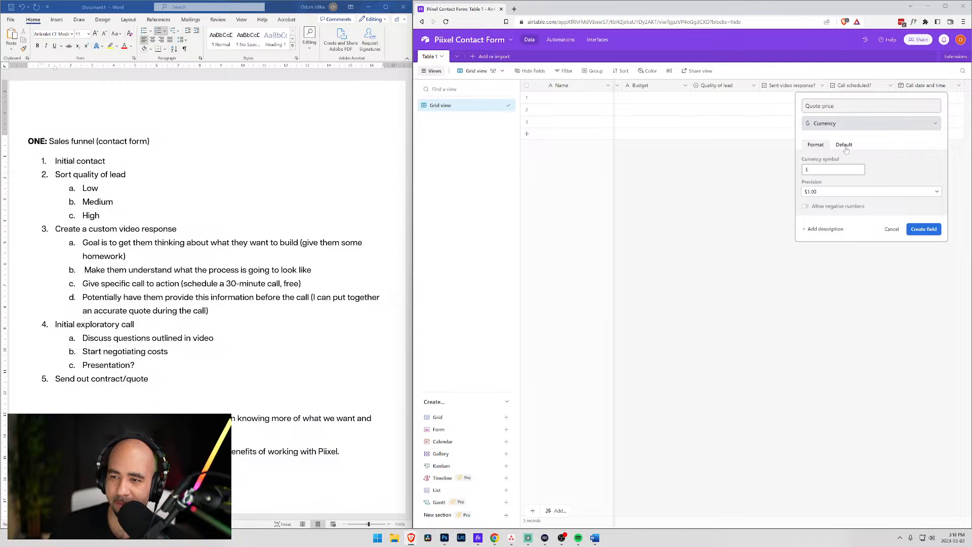
left_click(844, 146)
left_click(818, 147)
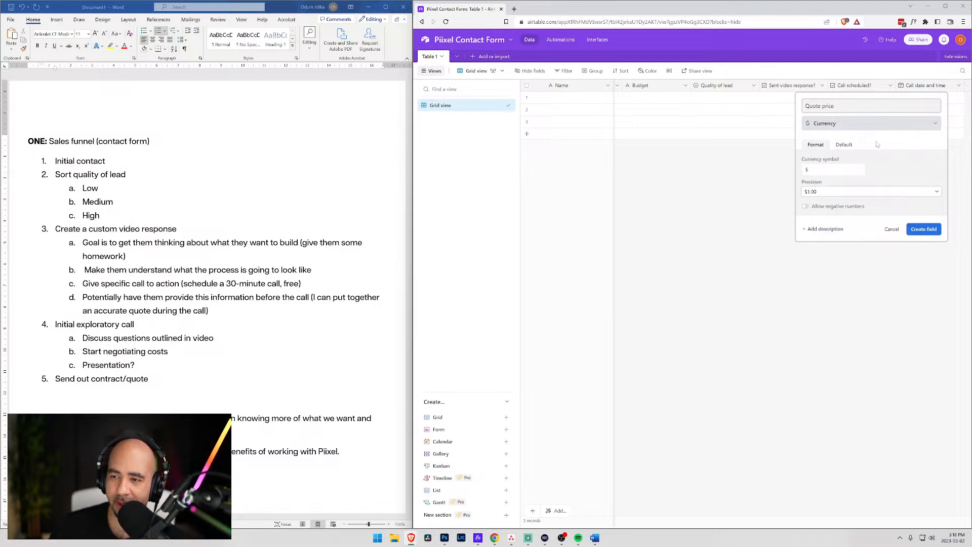
left_click(928, 232)
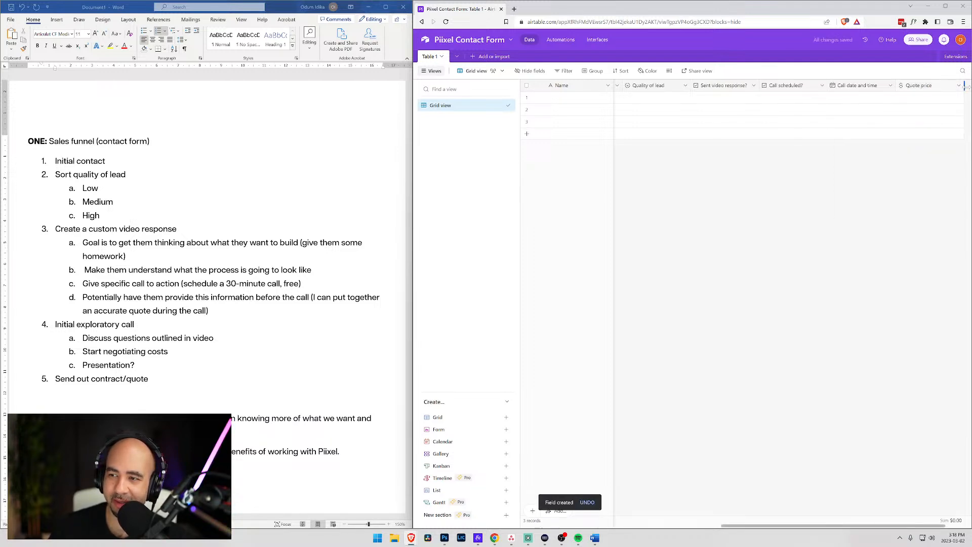
left_click(965, 86)
type("Quote sent?")
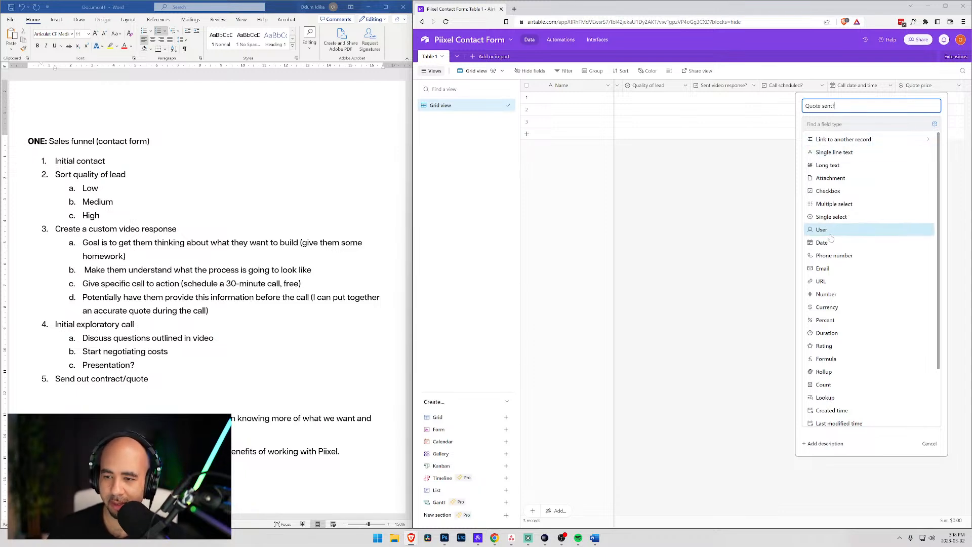
- Create 'Quote sent?' as a checkbox field and start another new field
left_click(828, 191)
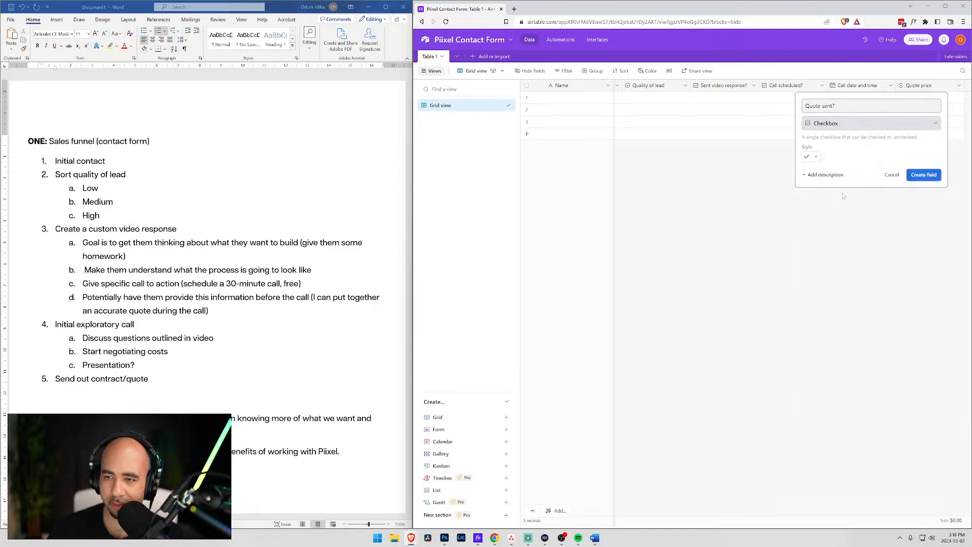
left_click(921, 176)
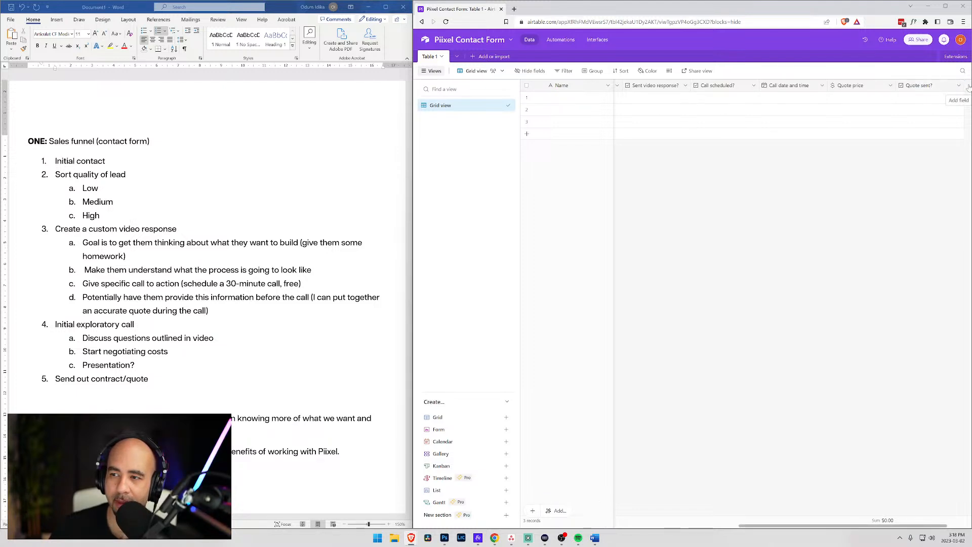
left_click(968, 87)
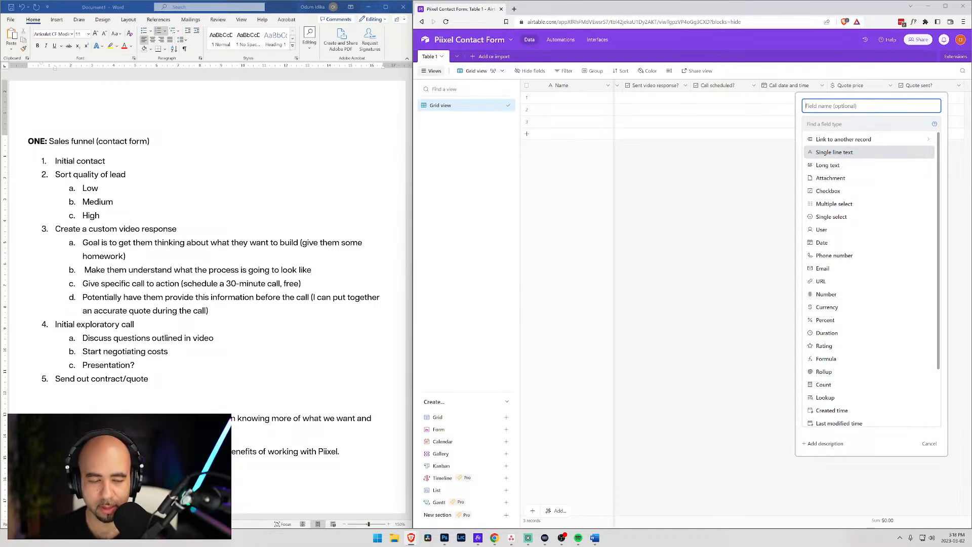
- Add a new Airtable field named 'Contract sent?' after 'Quote sent?'
type("Contract sent?")
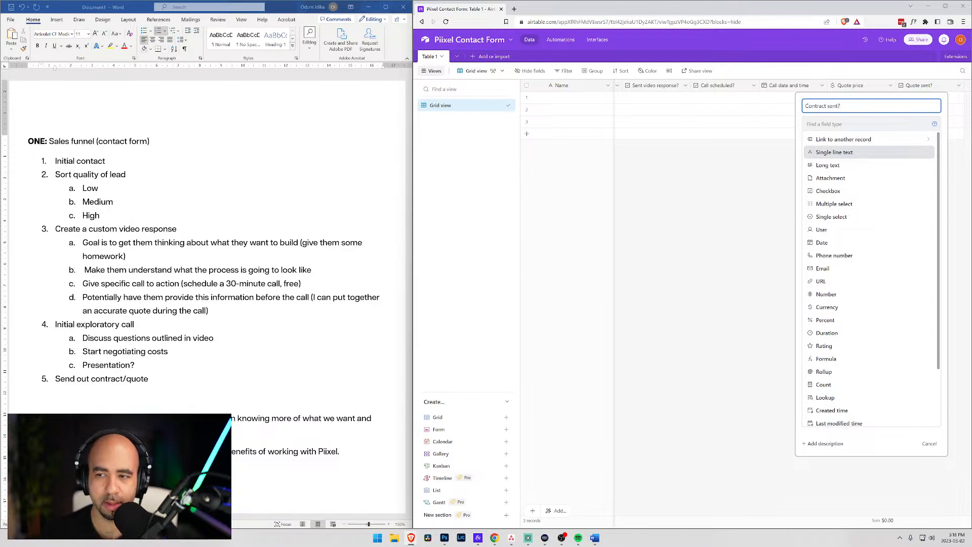
scroll(907, 280, "down", 2)
scroll(889, 288, "up", 2)
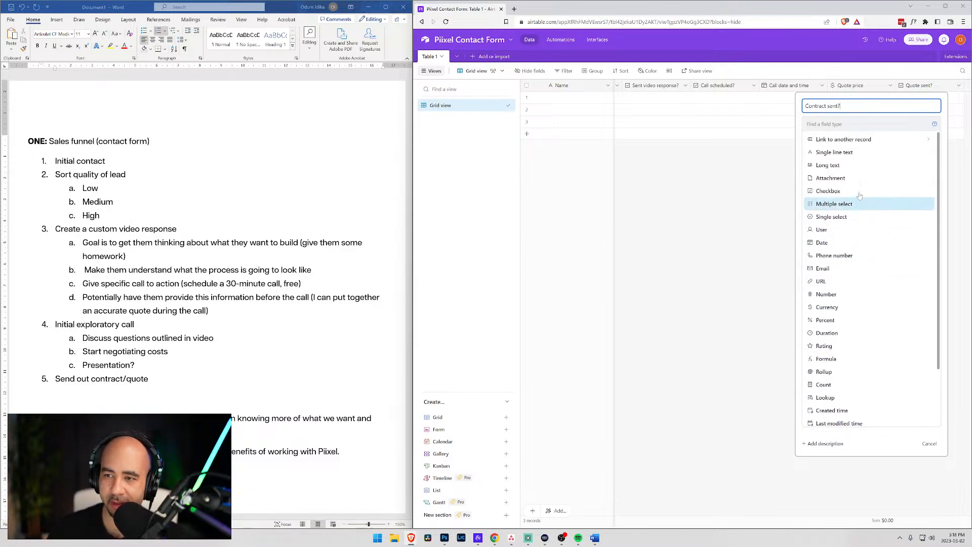
scroll(896, 327, "down", 2)
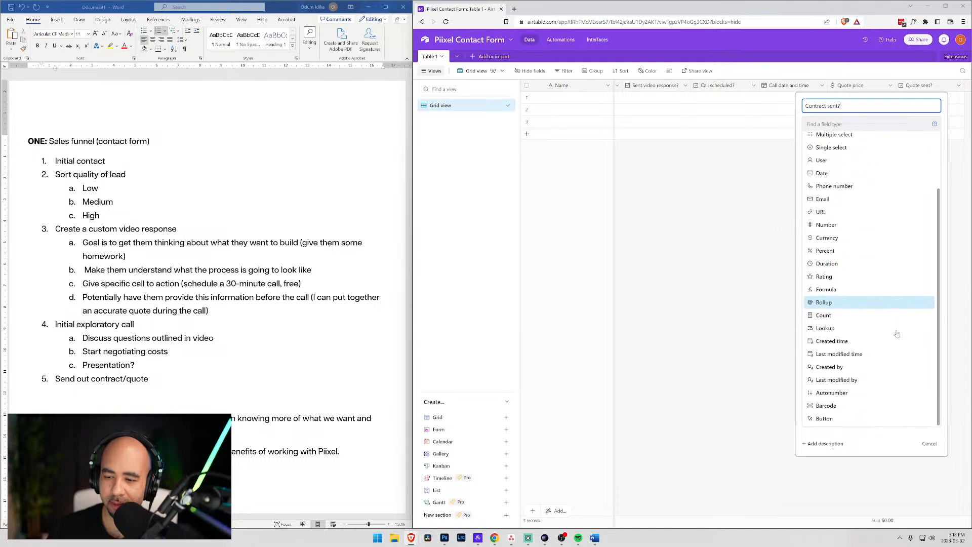
left_click(751, 351)
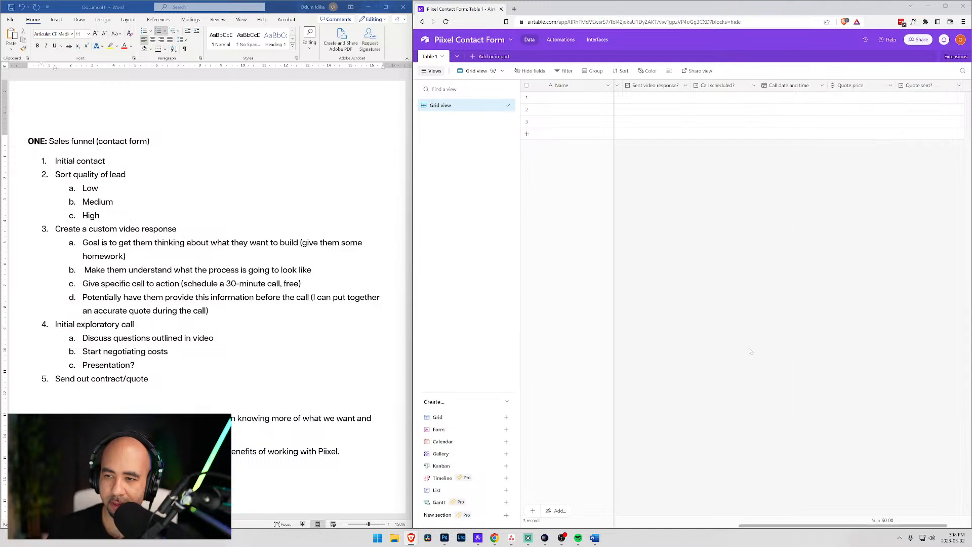
left_click(967, 85)
type("Contract sent?")
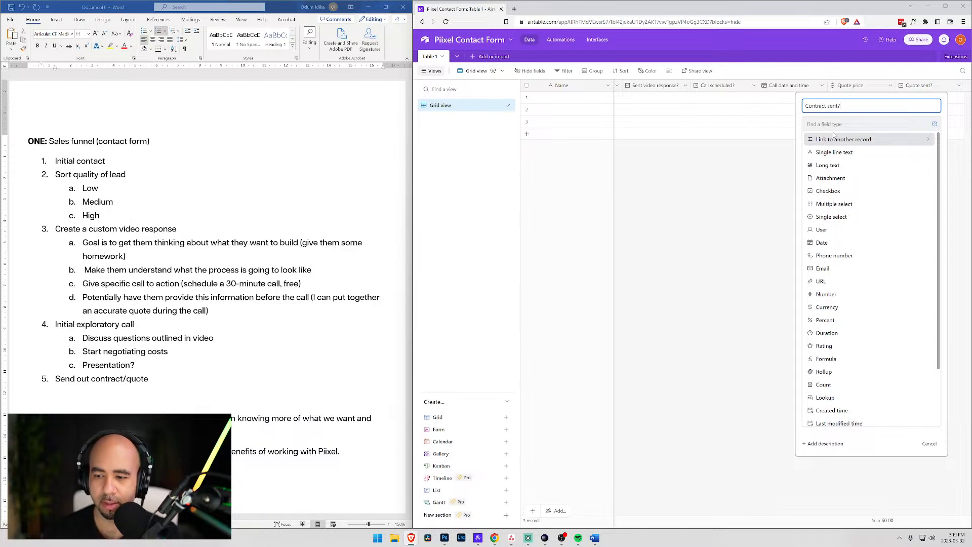
key("Return")
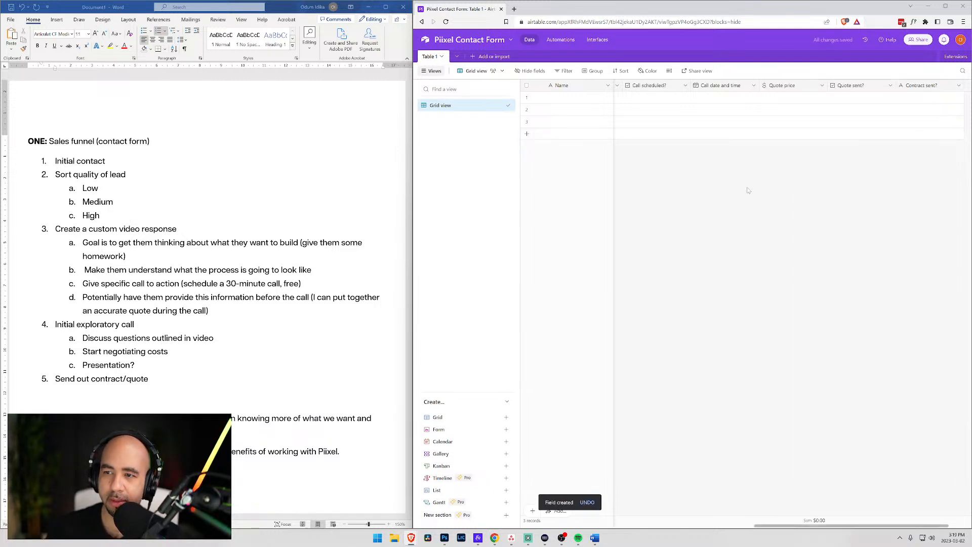
- Change the Contract sent? field type to Checkbox and save it
left_click(959, 85)
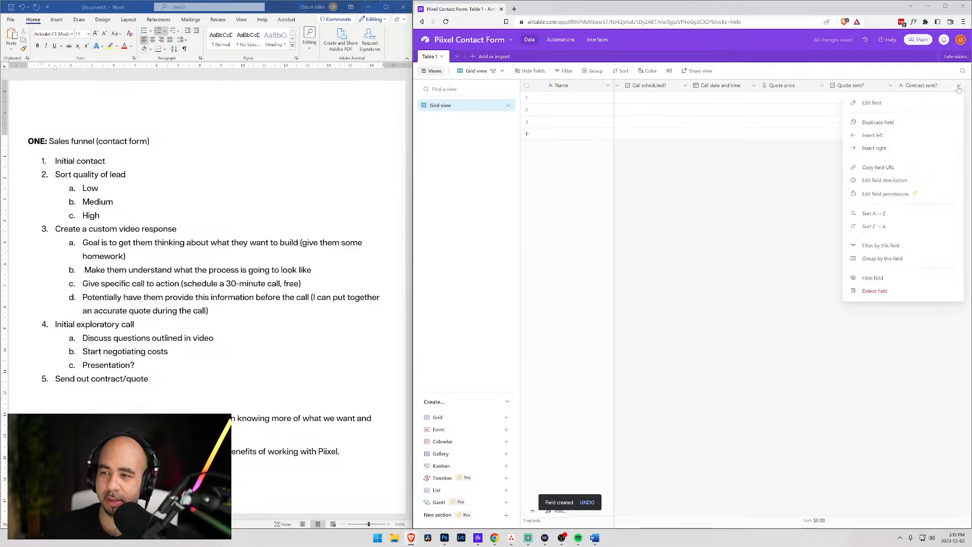
left_click(893, 104)
left_click(705, 123)
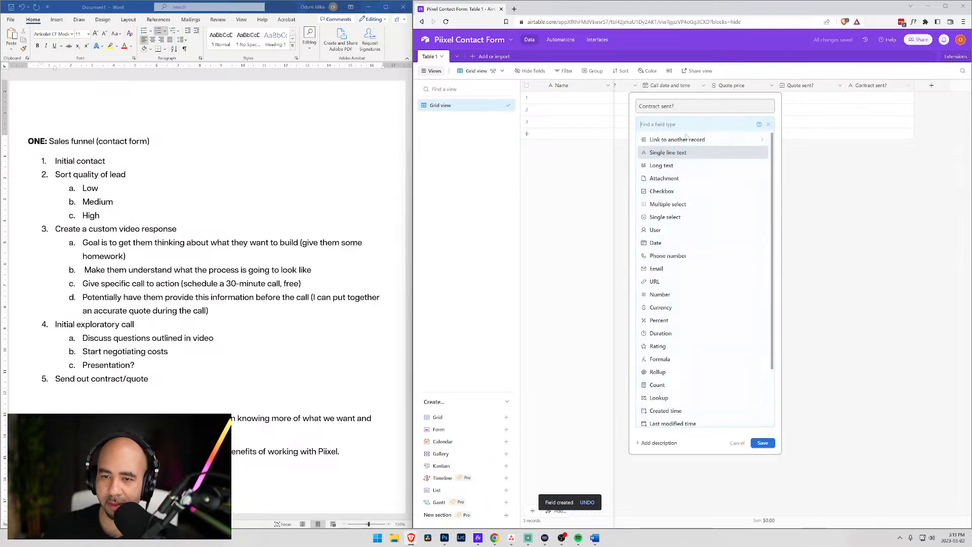
left_click(678, 191)
left_click(761, 176)
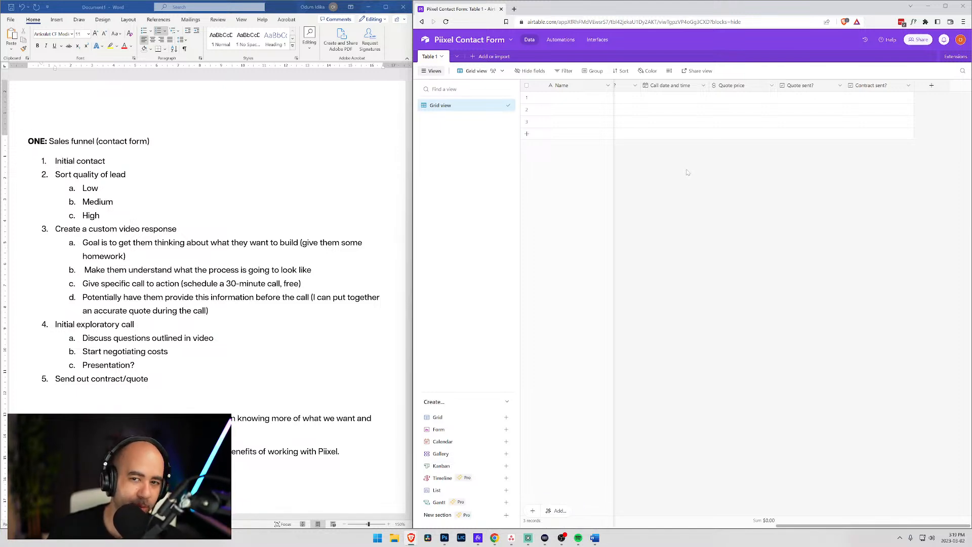
- Scroll the Airtable grid back left, then minimize Word, Airtable and the contact-form browser
left_click_drag(784, 526, 516, 525)
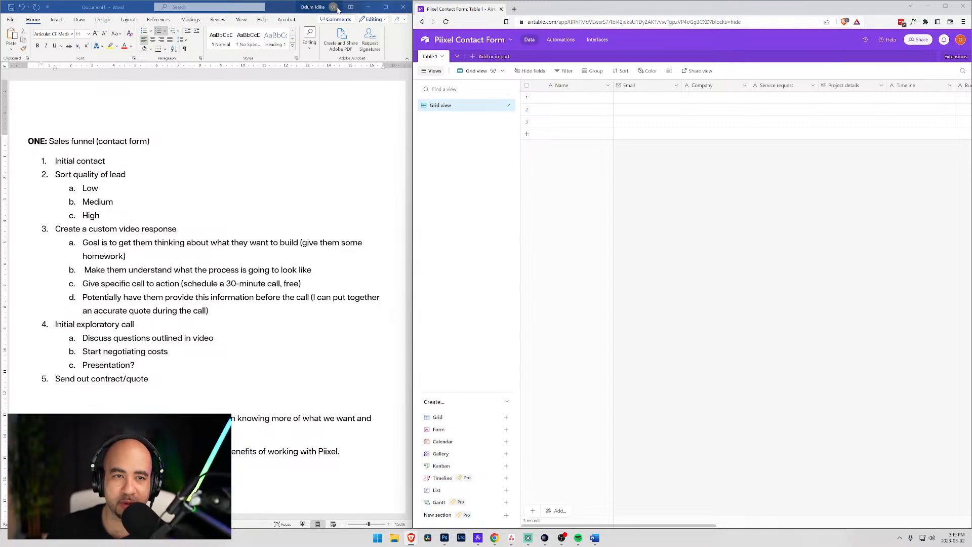
left_click(369, 9)
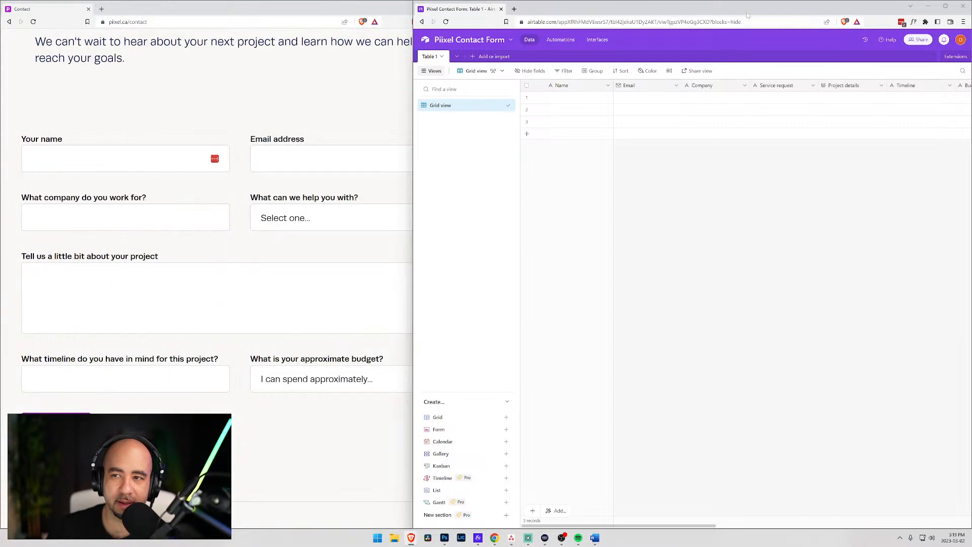
left_click_drag(912, 6, 917, 13)
left_click(920, 13)
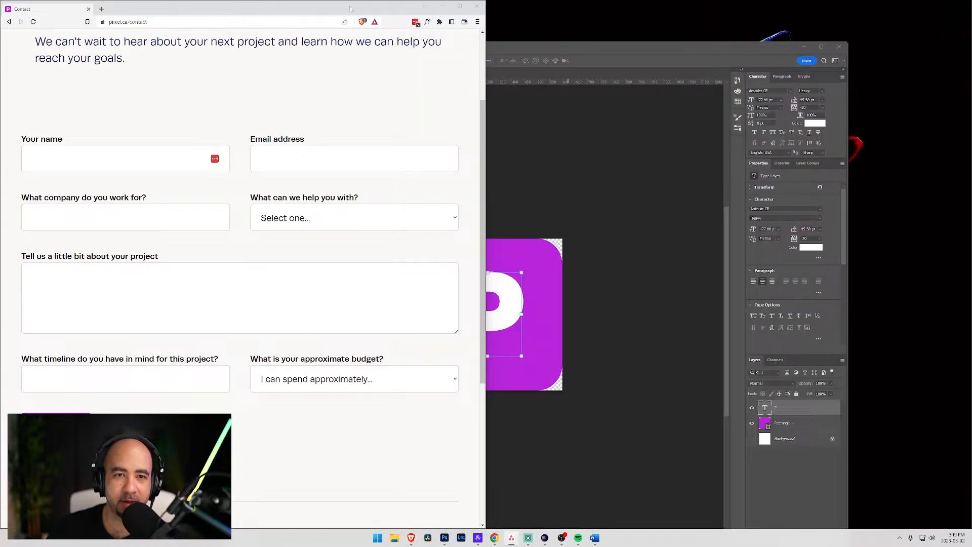
left_click(442, 5)
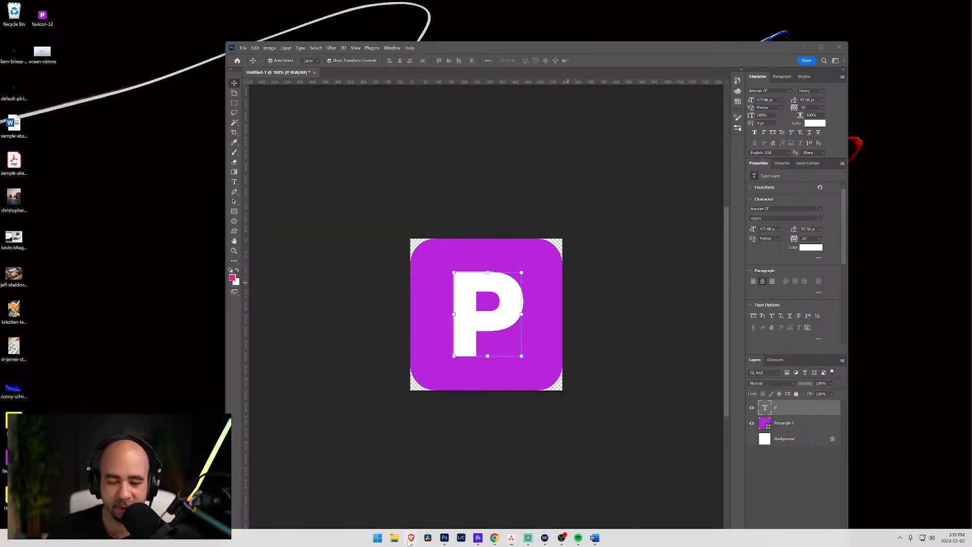
- Close Photoshop without saving the purple P logo and bring the Brave browser forward
mouse_move(410, 539)
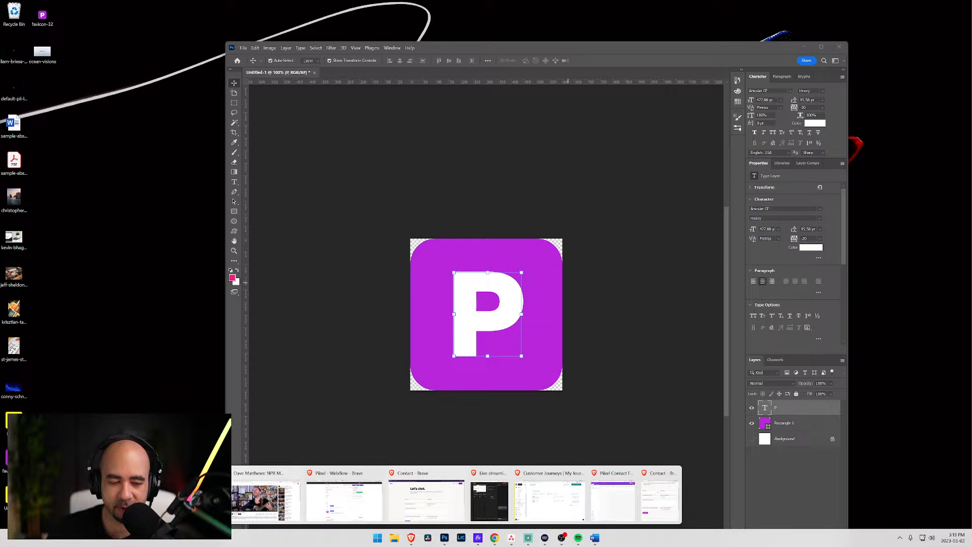
mouse_move(185, 498)
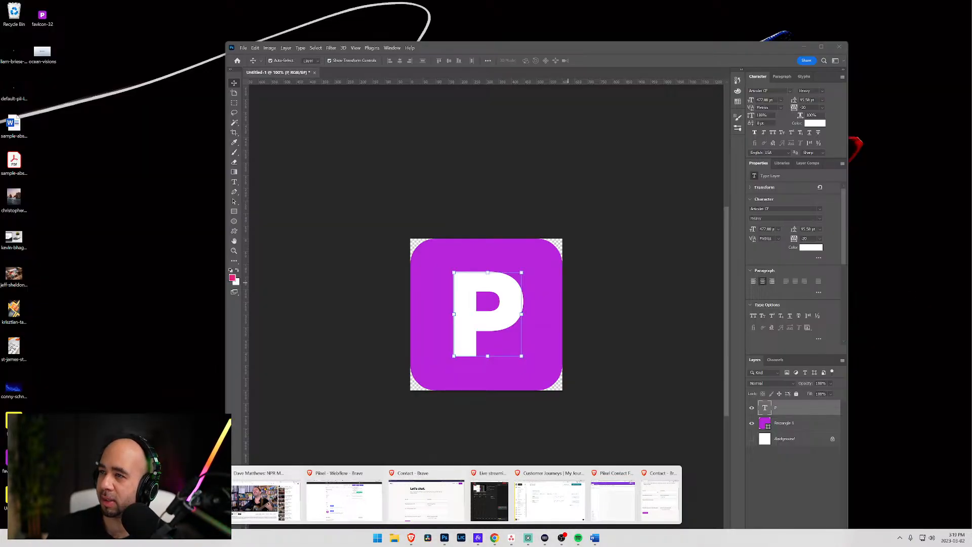
left_click(839, 47)
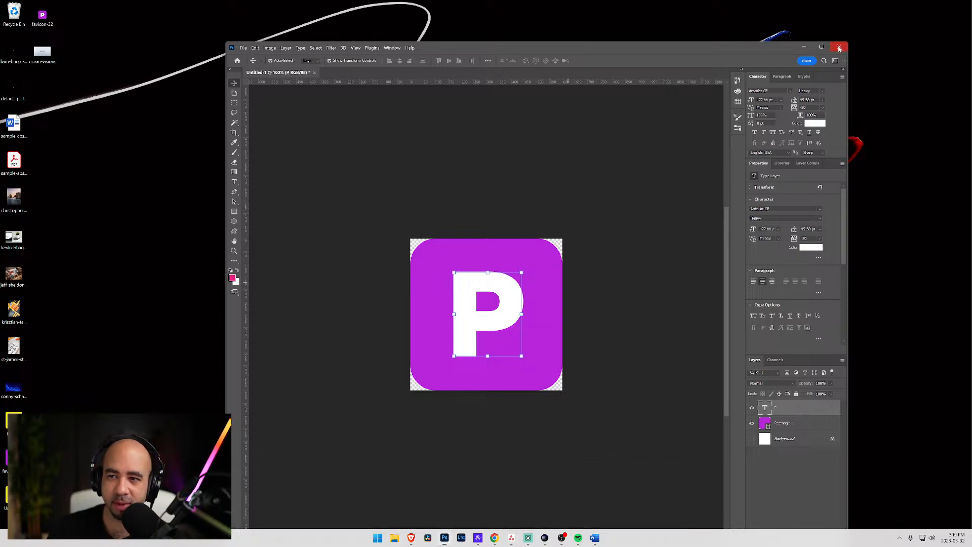
left_click(559, 236)
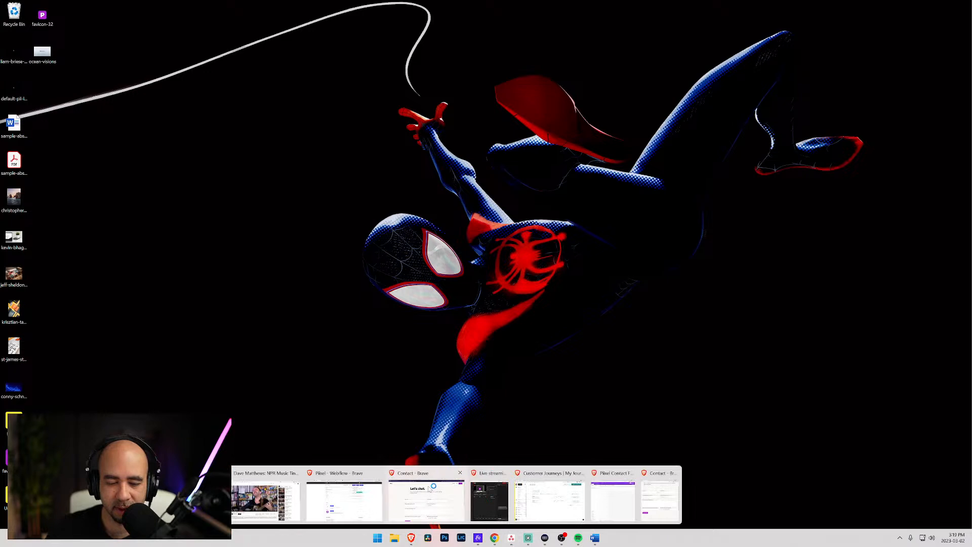
mouse_move(430, 488)
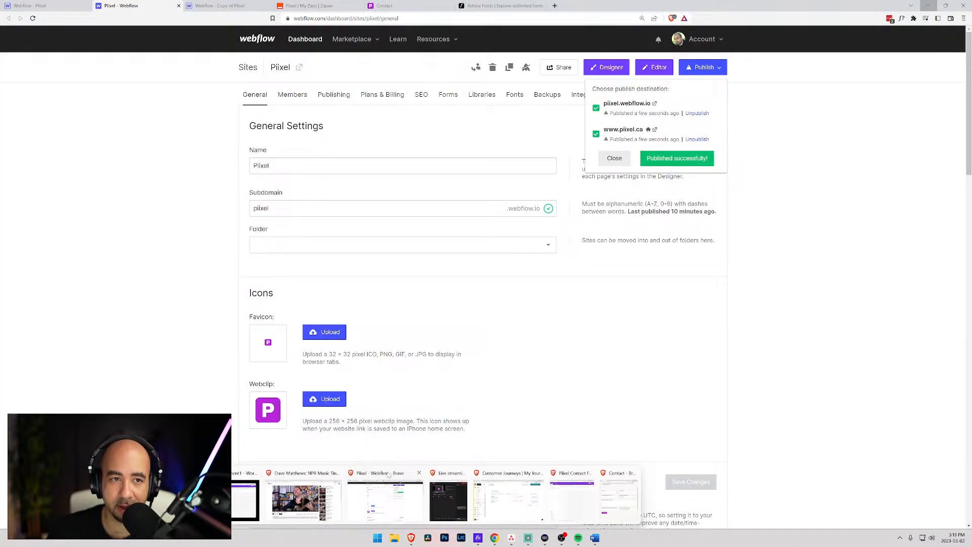
left_click(388, 475)
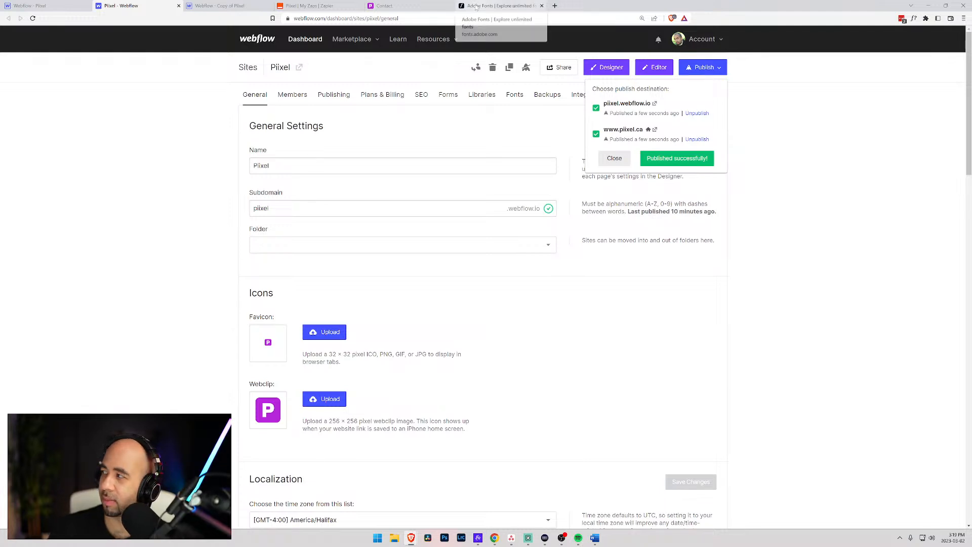
- Create a new Zap in the Piixel folder using Webflow's Form Submission trigger event
left_click(323, 4)
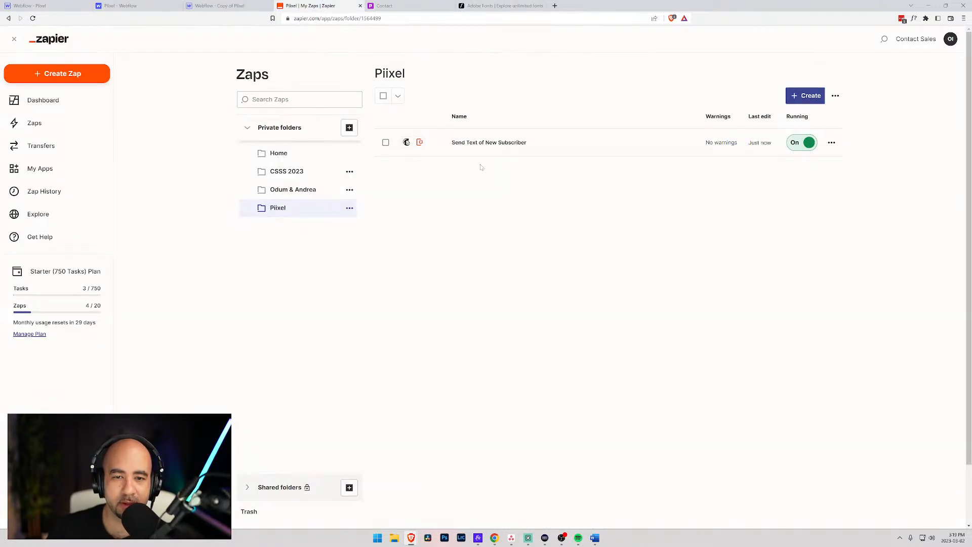
left_click(811, 101)
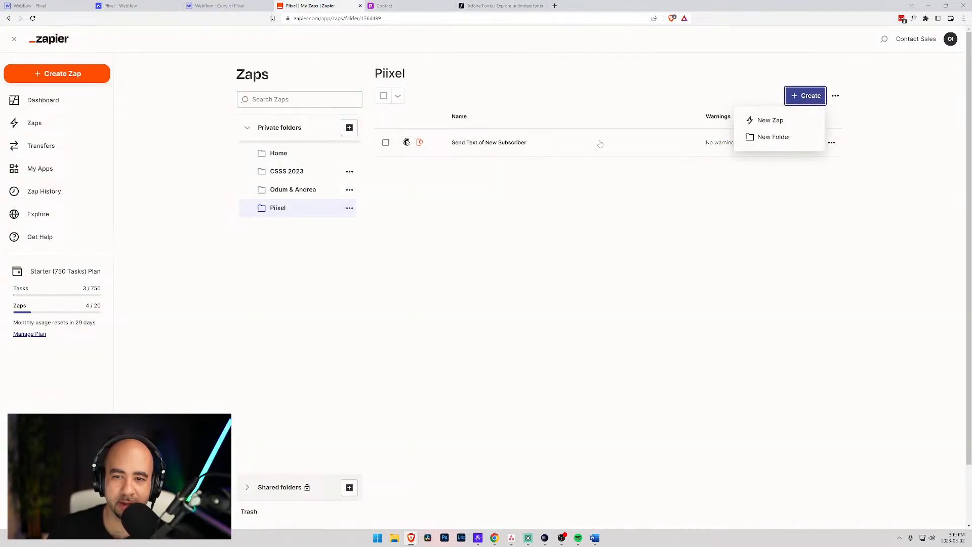
left_click(761, 126)
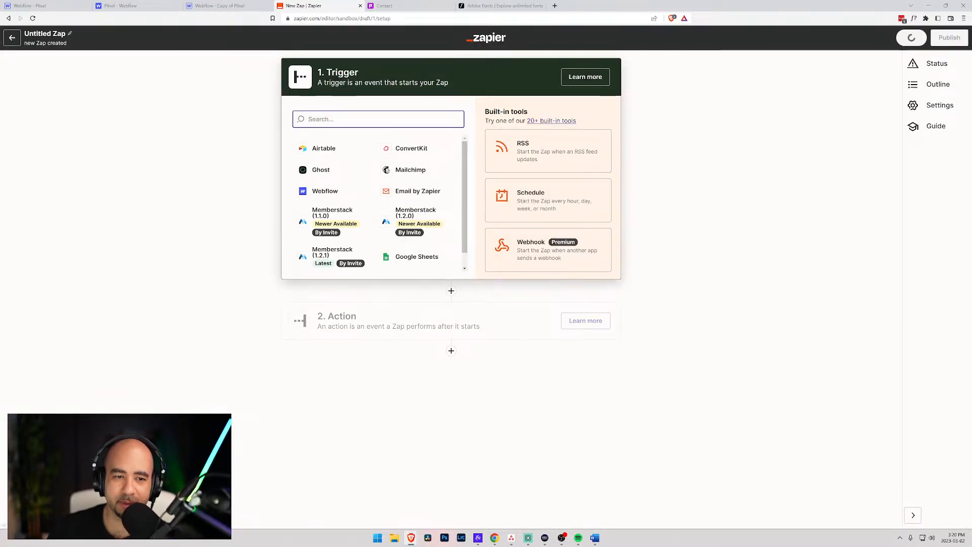
left_click(324, 191)
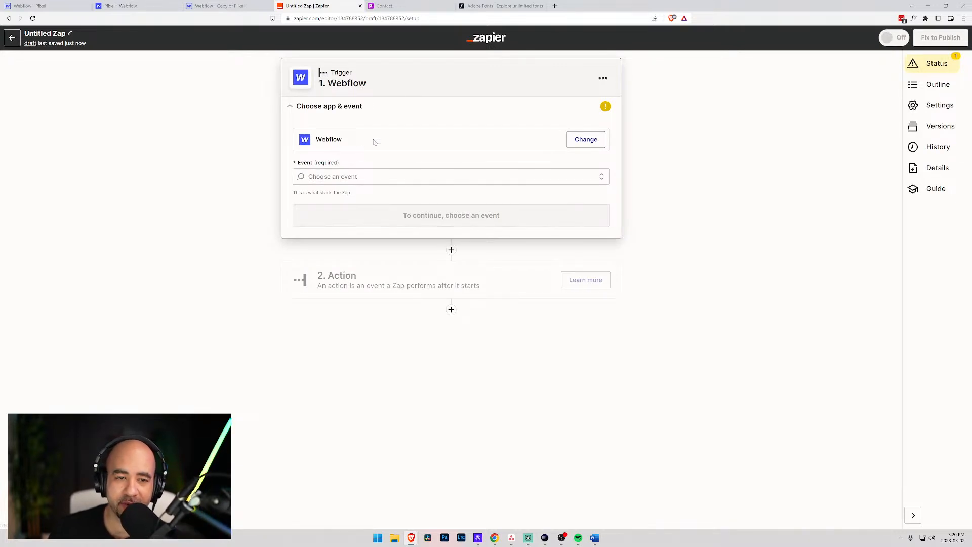
left_click(375, 176)
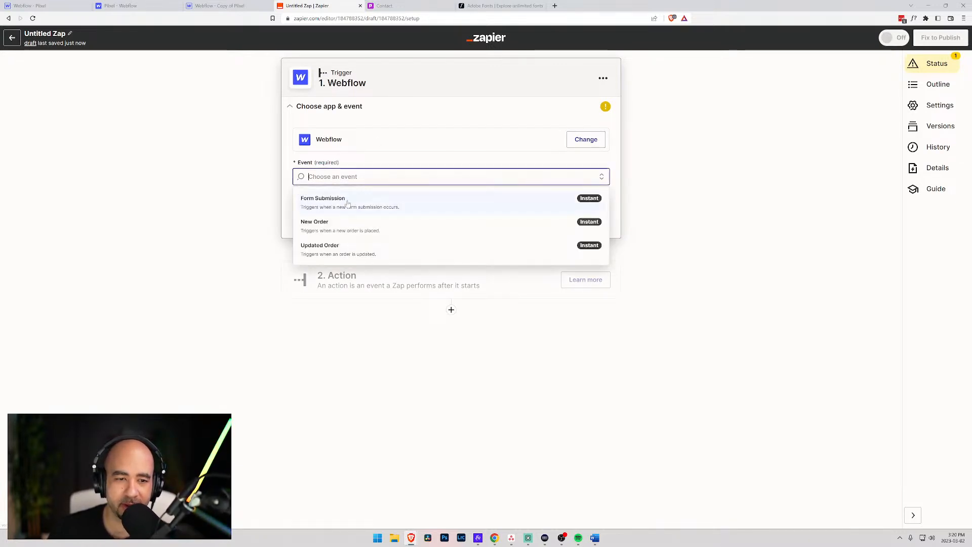
left_click(347, 202)
left_click(399, 222)
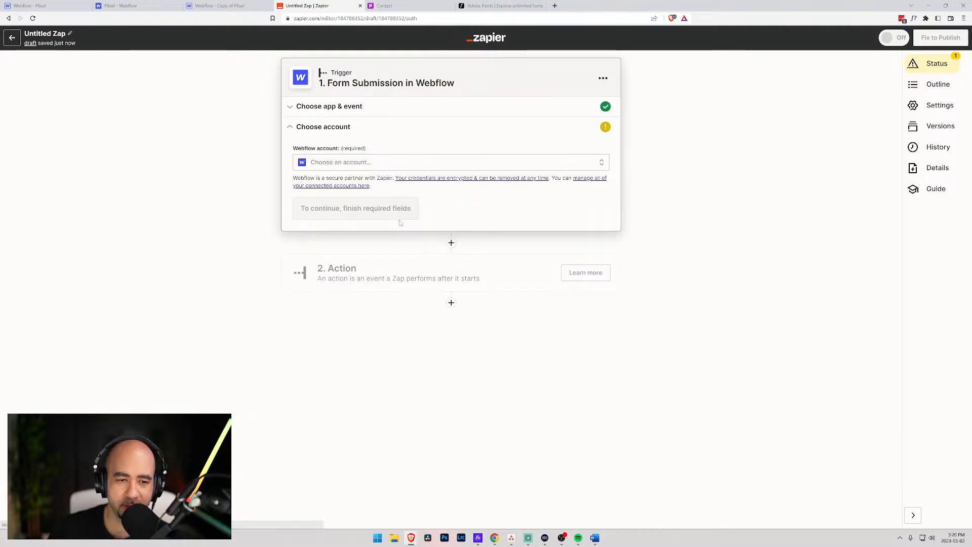
left_click(347, 162)
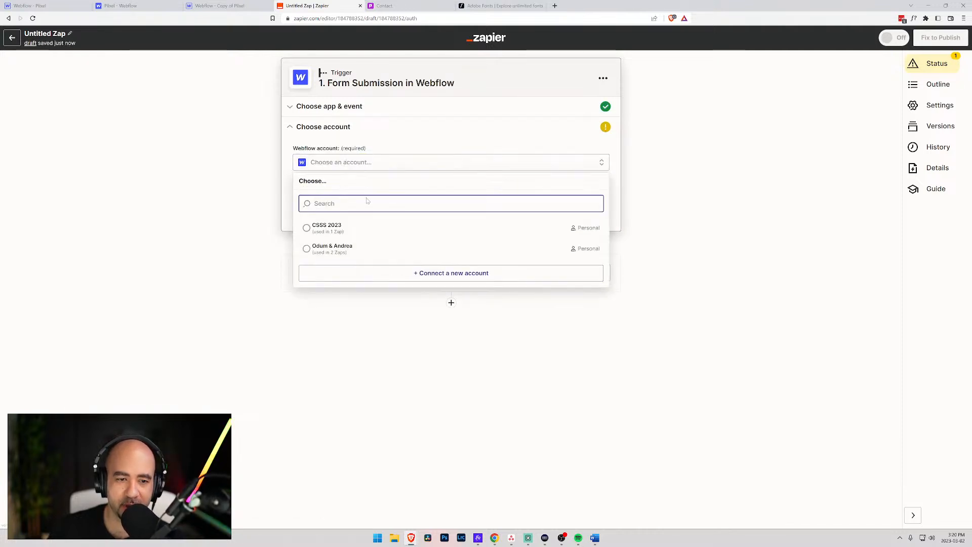
- Connect a new Webflow account, granting Zapier access to the Piixel site
left_click(398, 272)
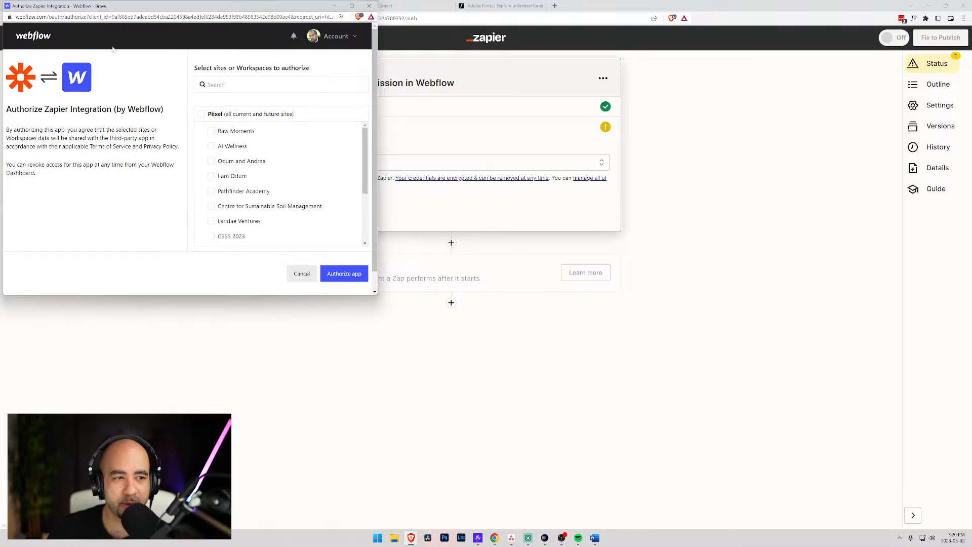
scroll(248, 185, "down", 3)
scroll(257, 178, "up", 4)
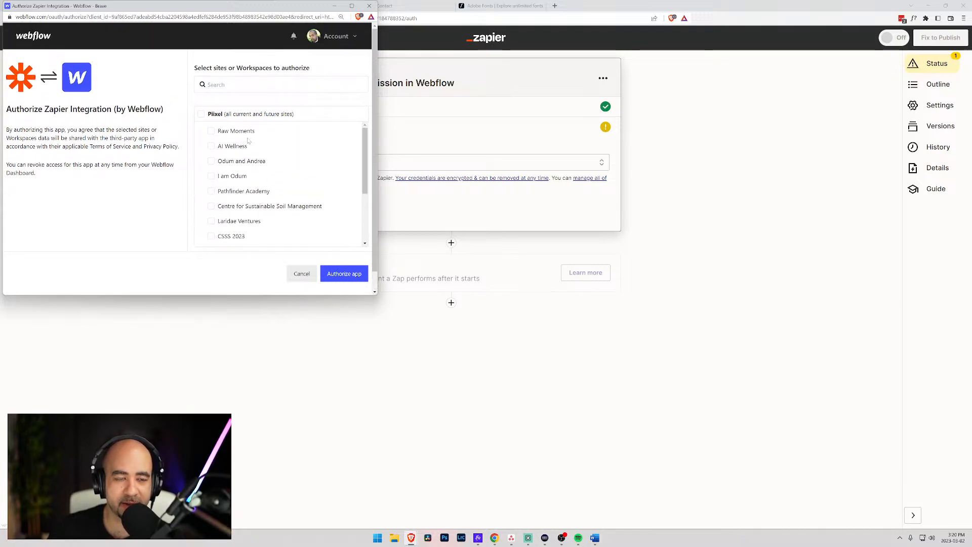
left_click_drag(227, 9, 270, 48)
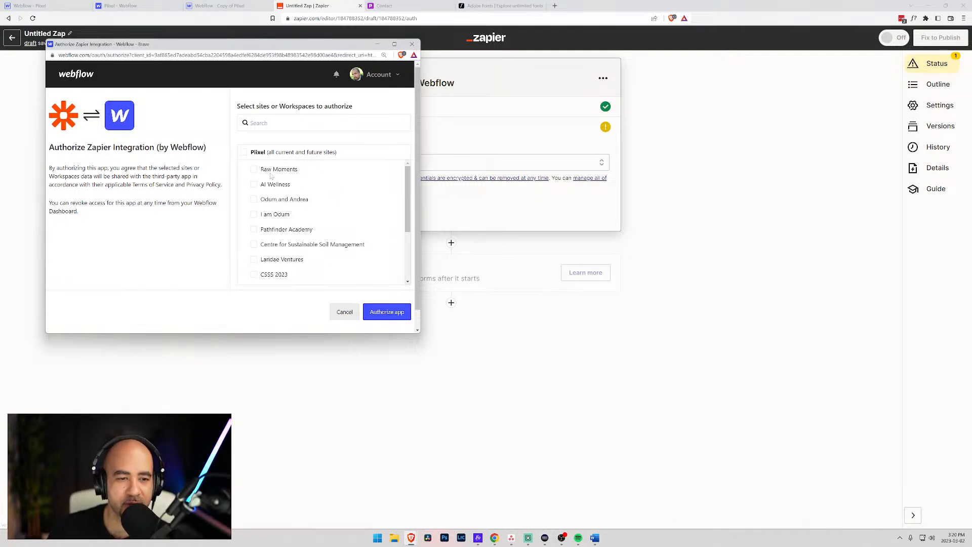
scroll(286, 228, "down", 3)
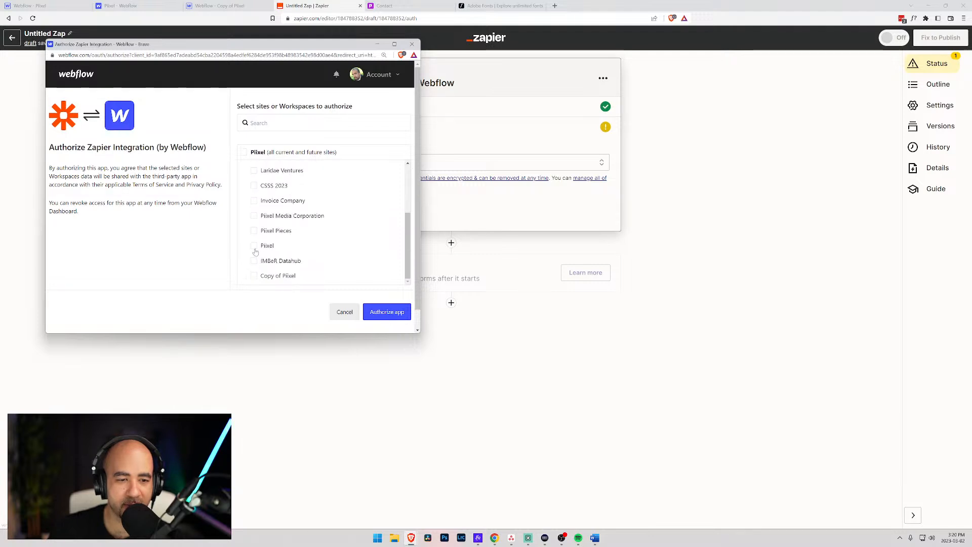
left_click(254, 246)
left_click(386, 313)
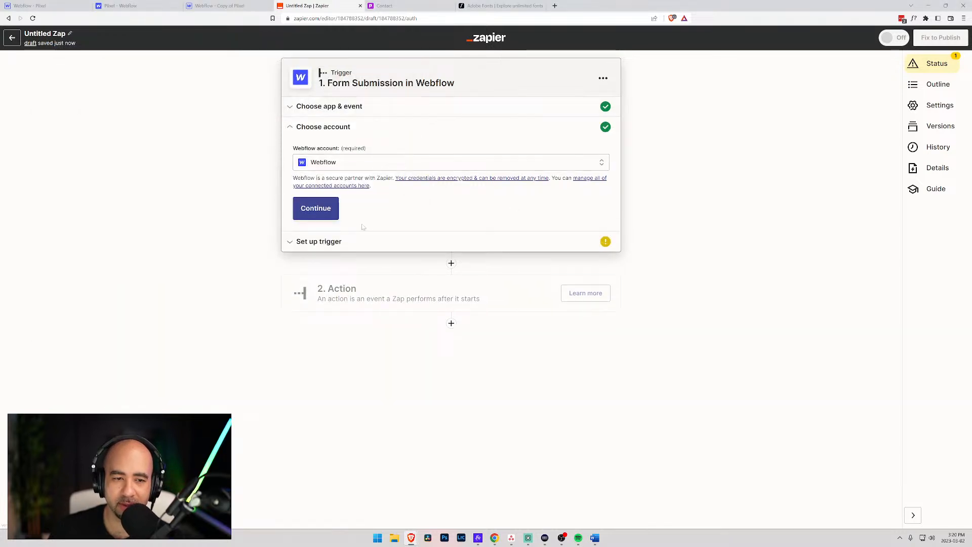
- Point the trigger at the Piixel site's Contact form and test it for a sample submission
left_click(320, 212)
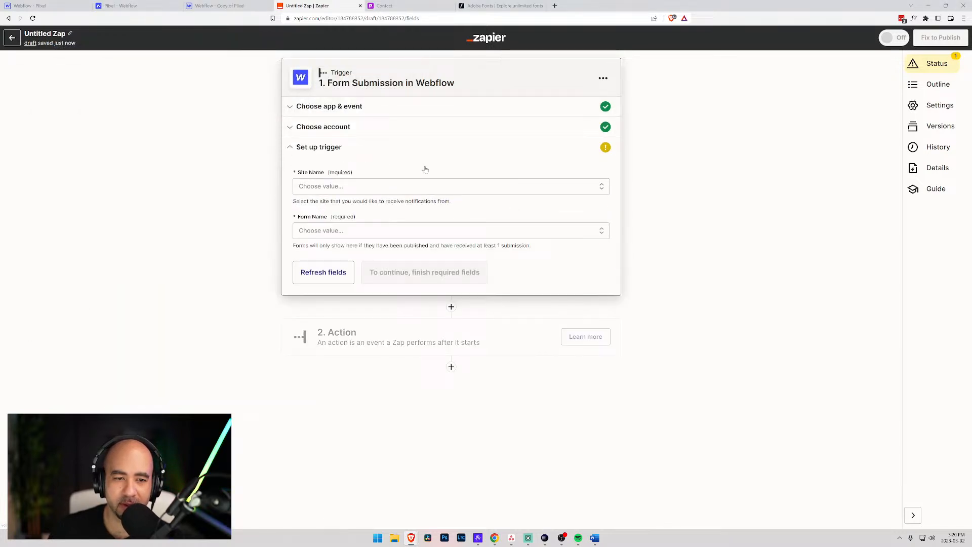
left_click(363, 186)
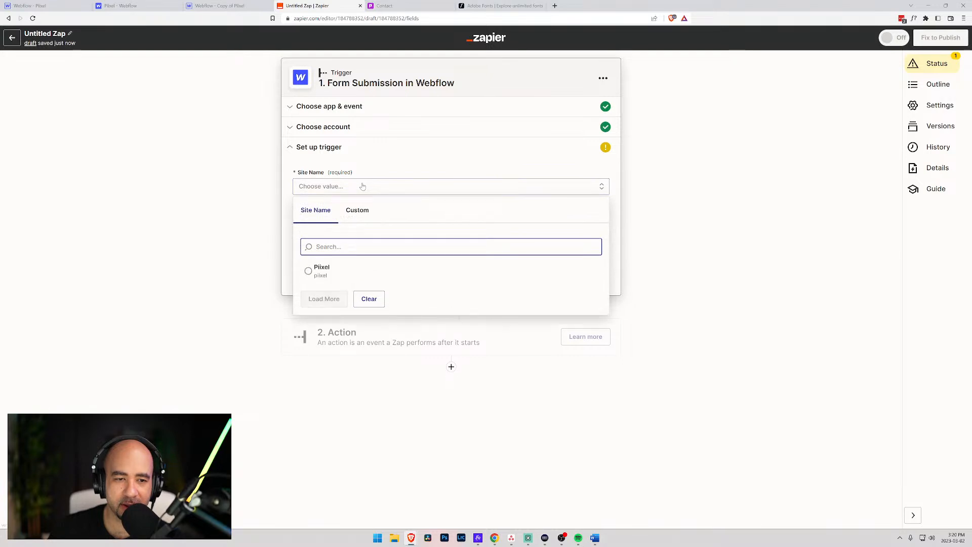
left_click(314, 273)
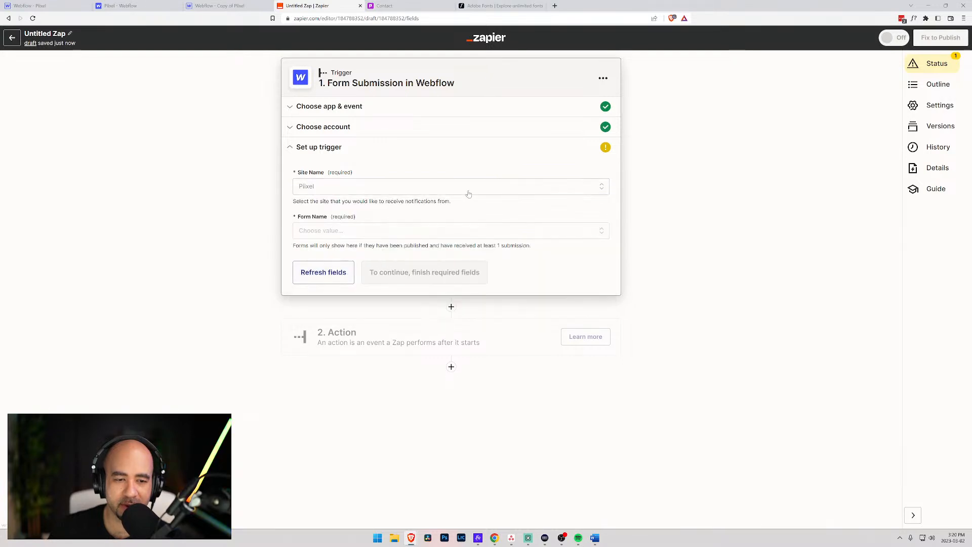
left_click(373, 230)
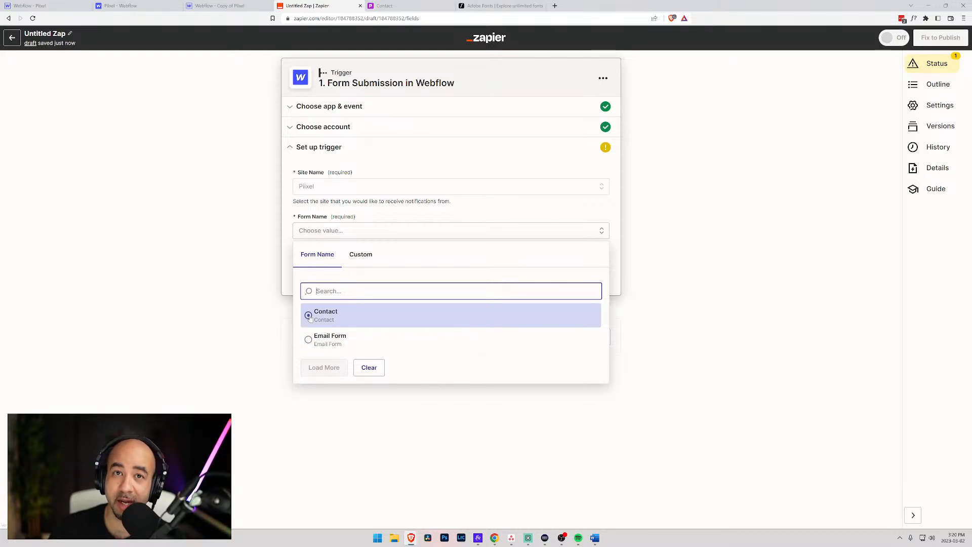
left_click(310, 317)
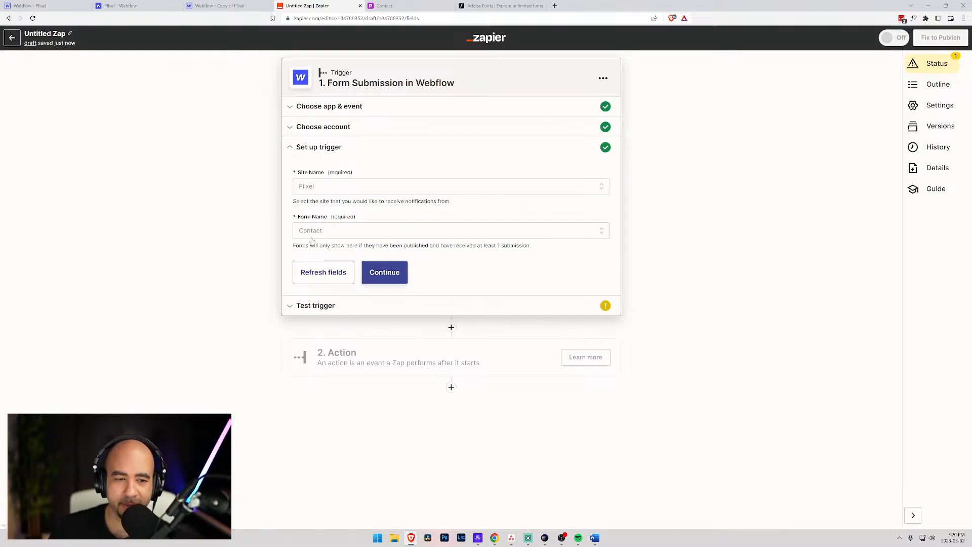
left_click(386, 276)
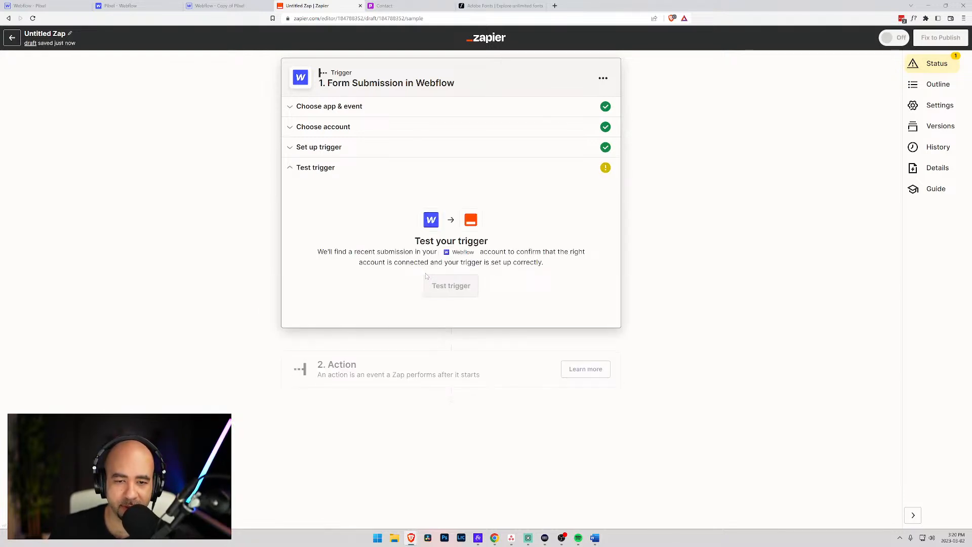
left_click(429, 282)
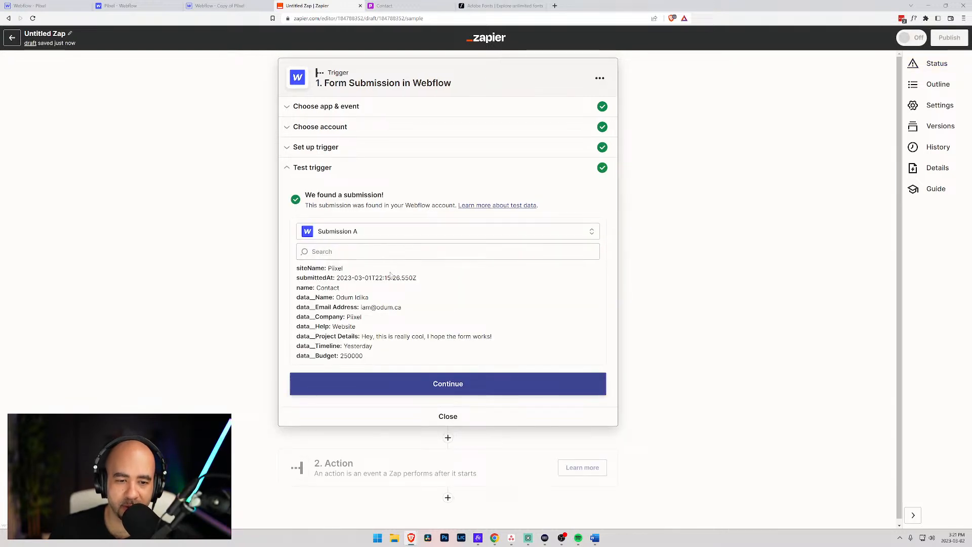
scroll(369, 324, "down", 1)
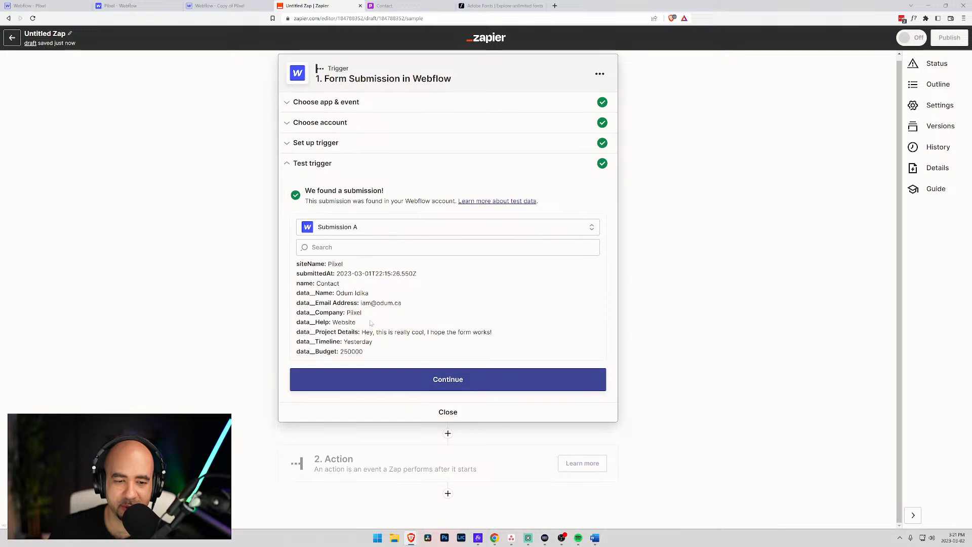
- Set the action step to Airtable's Create Record event
left_click(467, 387)
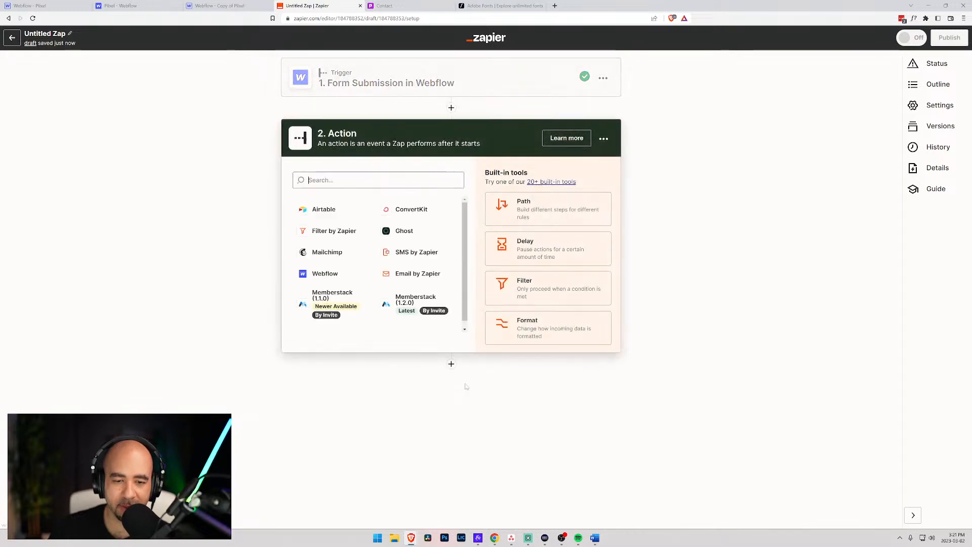
left_click(322, 210)
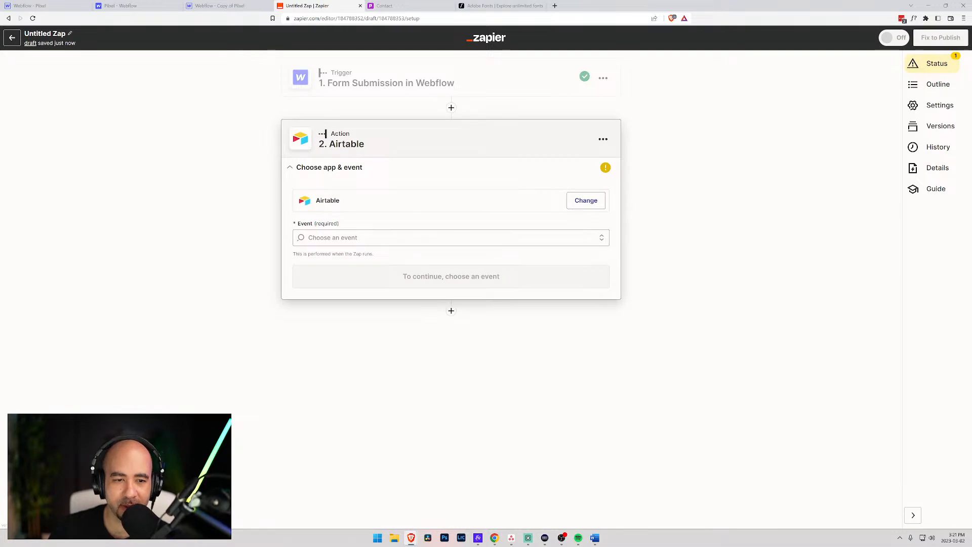
left_click(380, 237)
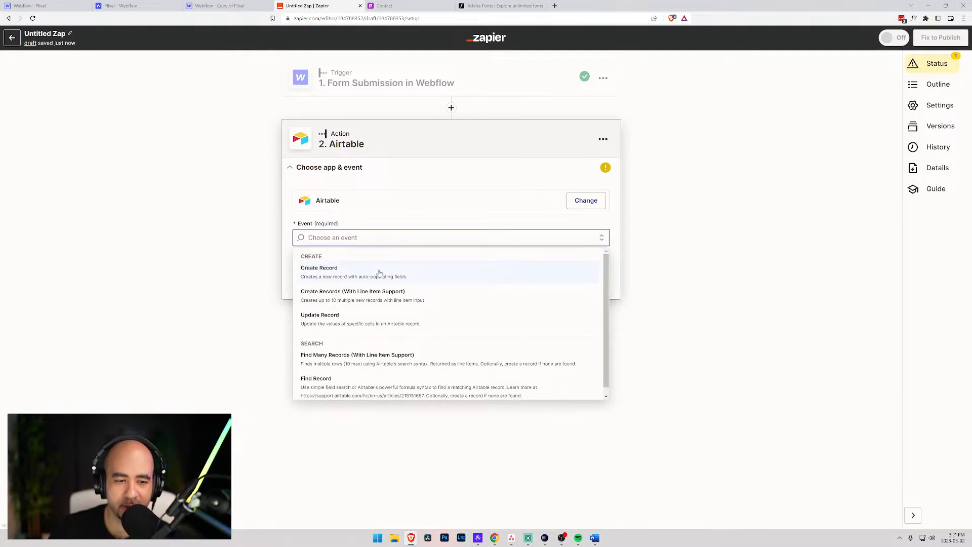
left_click(379, 273)
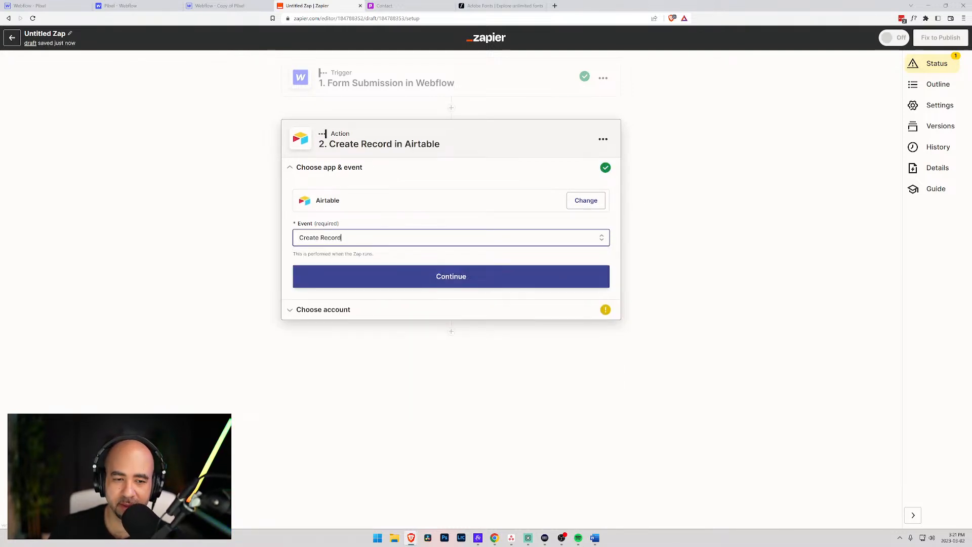
left_click(452, 277)
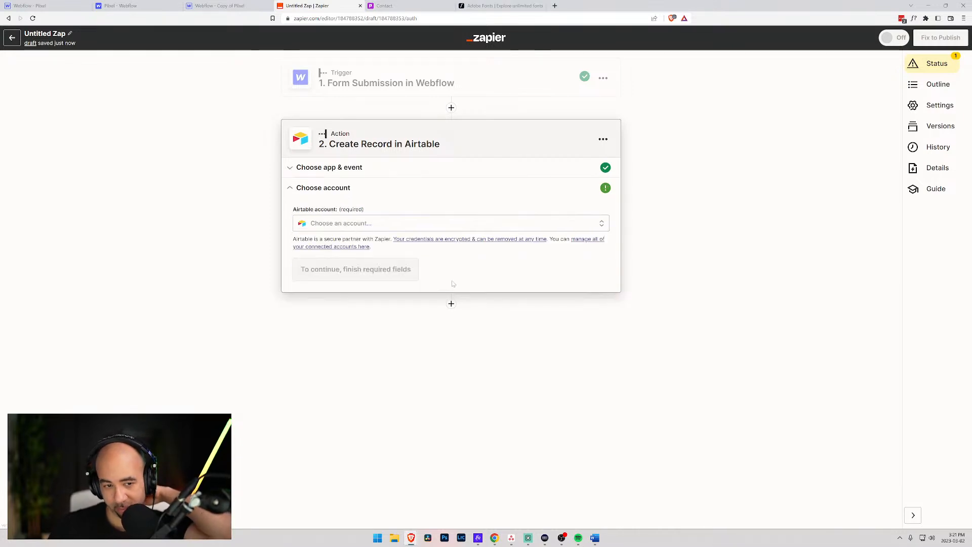
- Use the existing Airtable account and target Table 1 of the Piixel Contact Form base
left_click(366, 225)
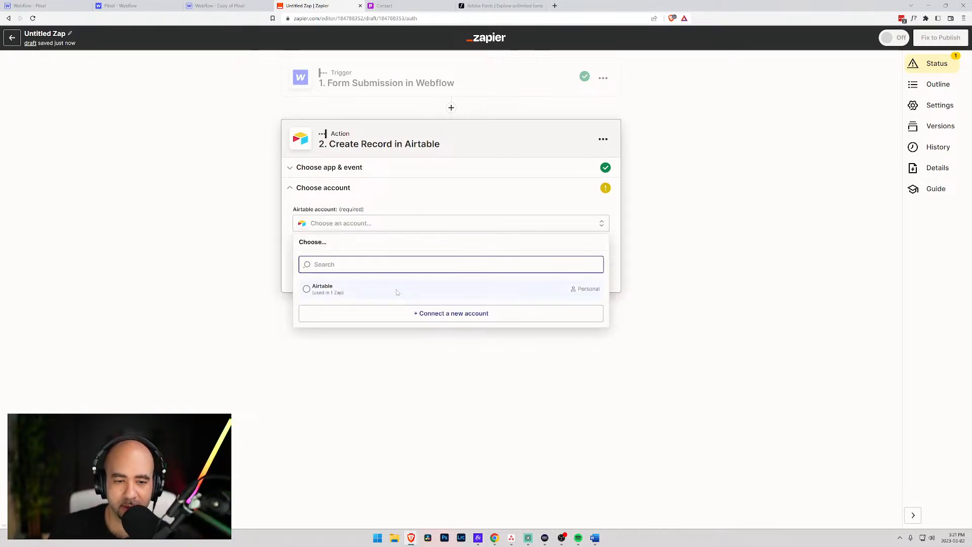
left_click(398, 292)
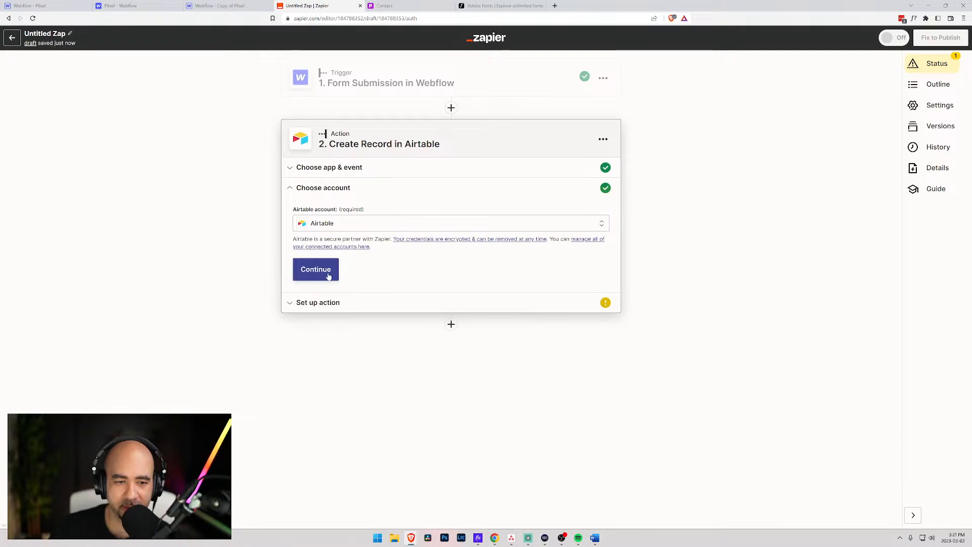
left_click(337, 275)
left_click(380, 247)
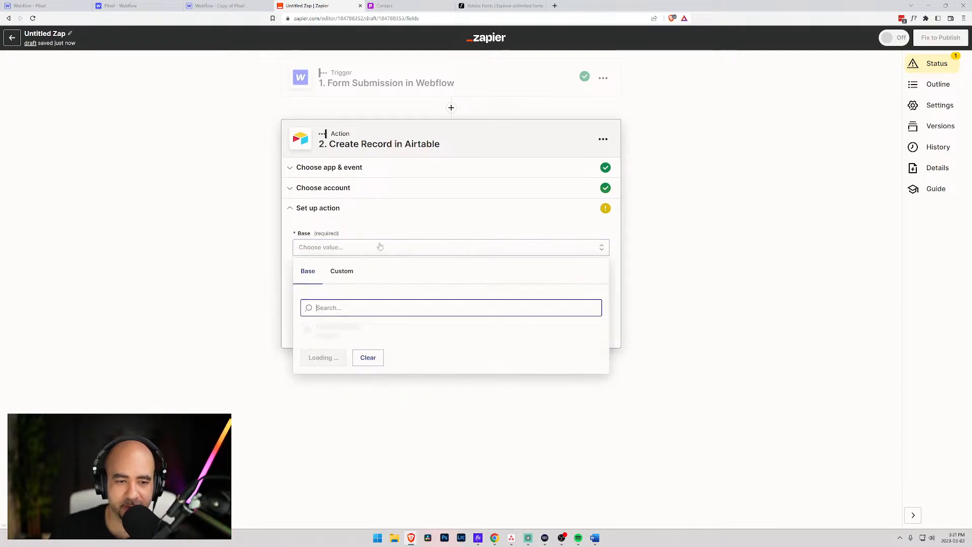
left_click(315, 356)
left_click(369, 297)
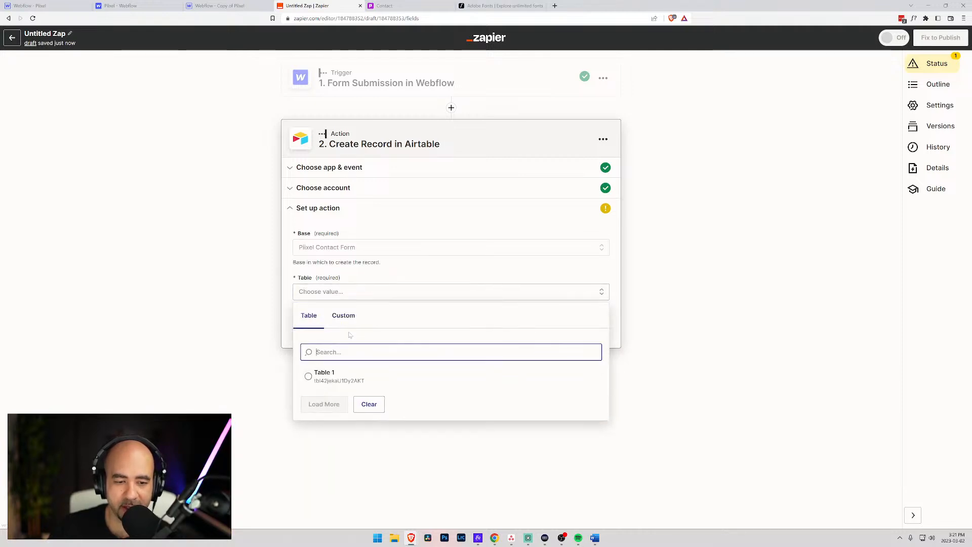
left_click(327, 376)
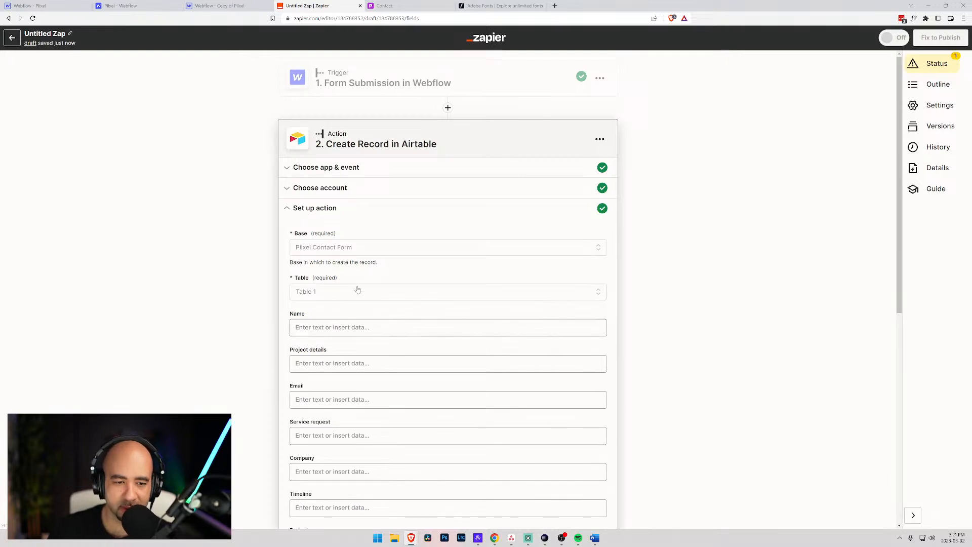
scroll(357, 290, "down", 2)
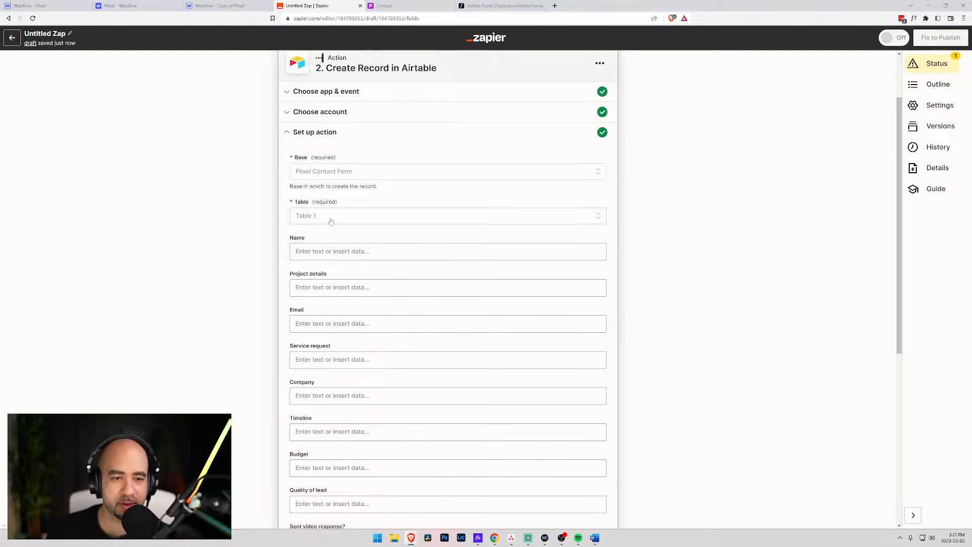
left_click(448, 252)
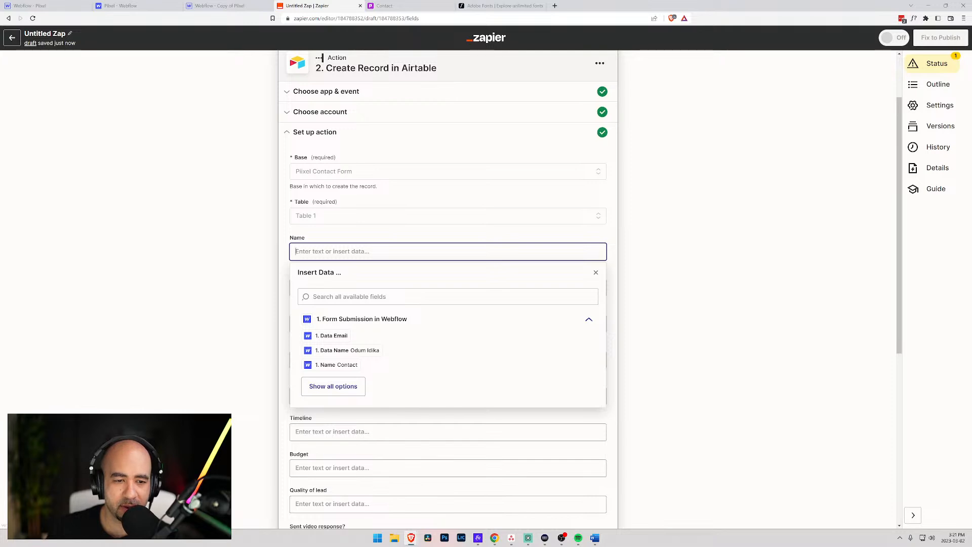
left_click(281, 237)
scroll(281, 237, "down", 2)
scroll(448, 289, "down", 4)
scroll(447, 288, "up", 5)
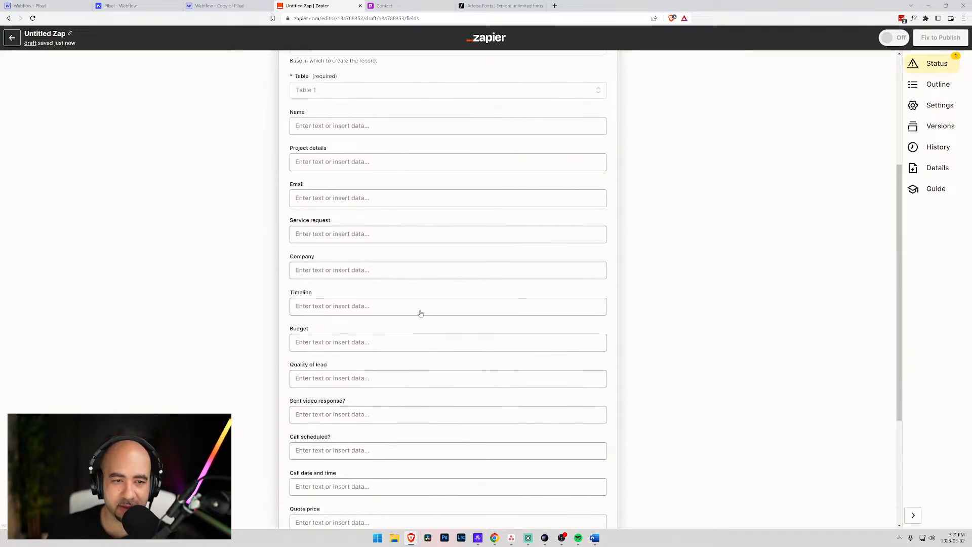
mouse_move(411, 538)
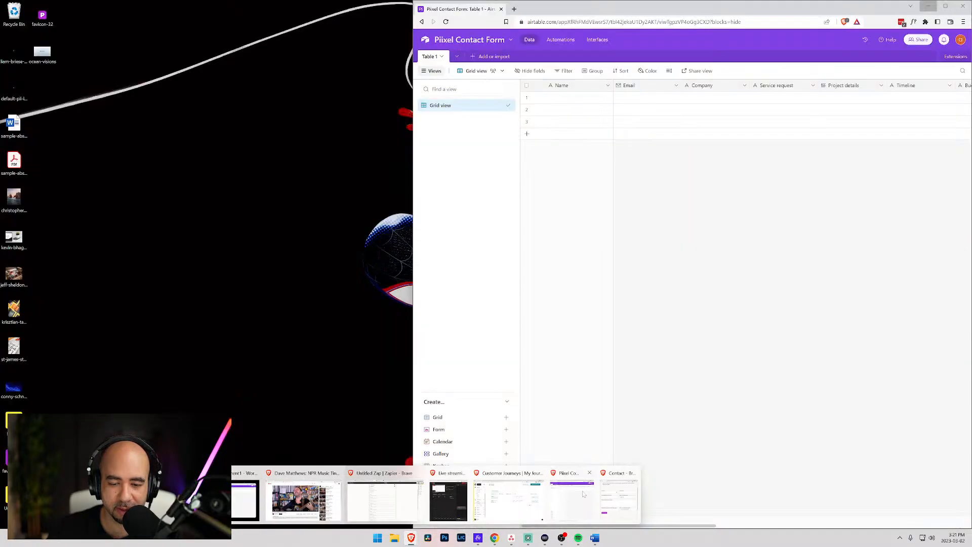
- Close the Mailchimp, Contact page and music video windows, maximize Airtable, and return to the Zap editor
mouse_move(621, 491)
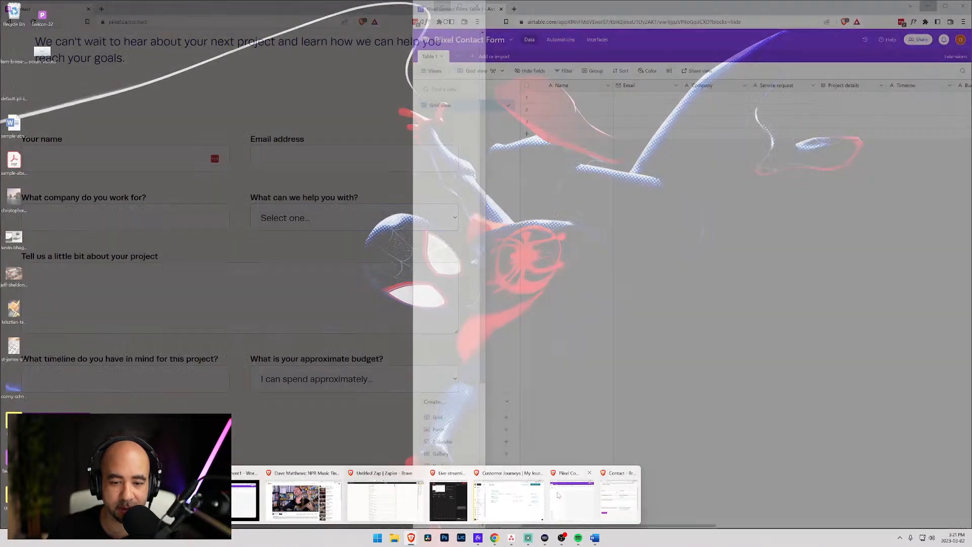
mouse_move(517, 492)
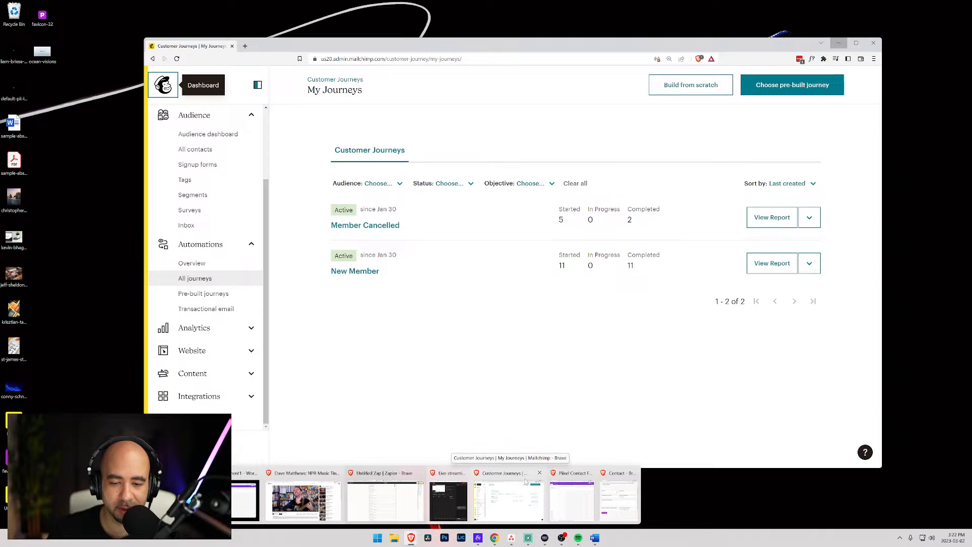
left_click(540, 473)
mouse_move(533, 486)
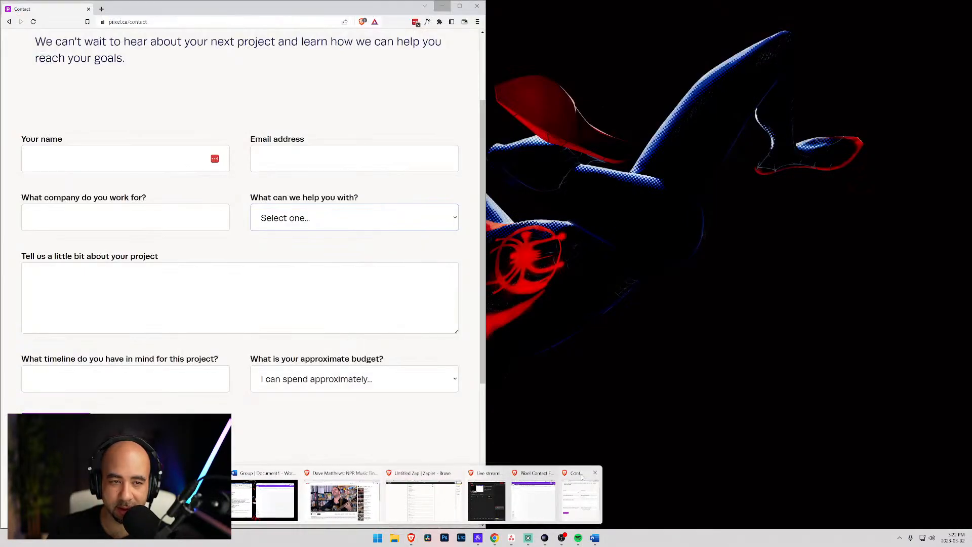
left_click(595, 473)
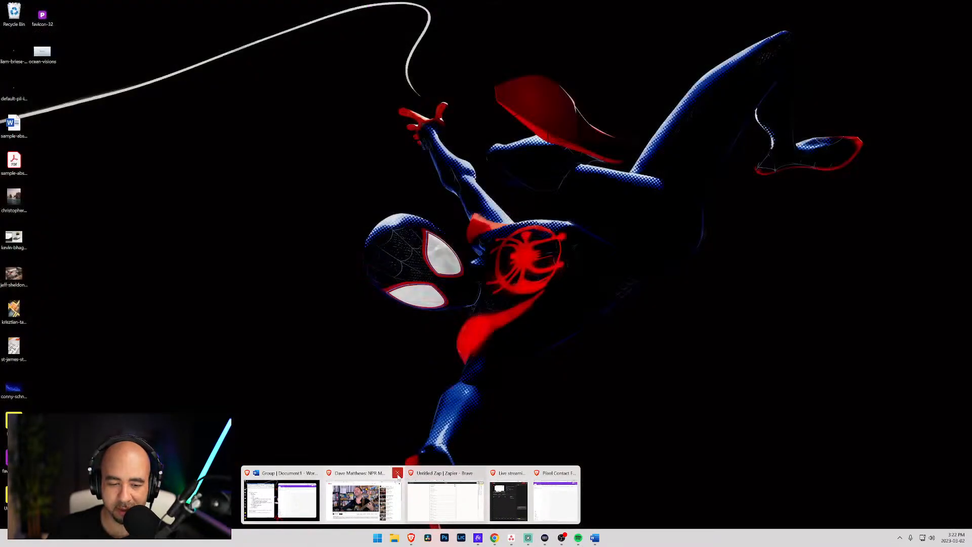
left_click(398, 473)
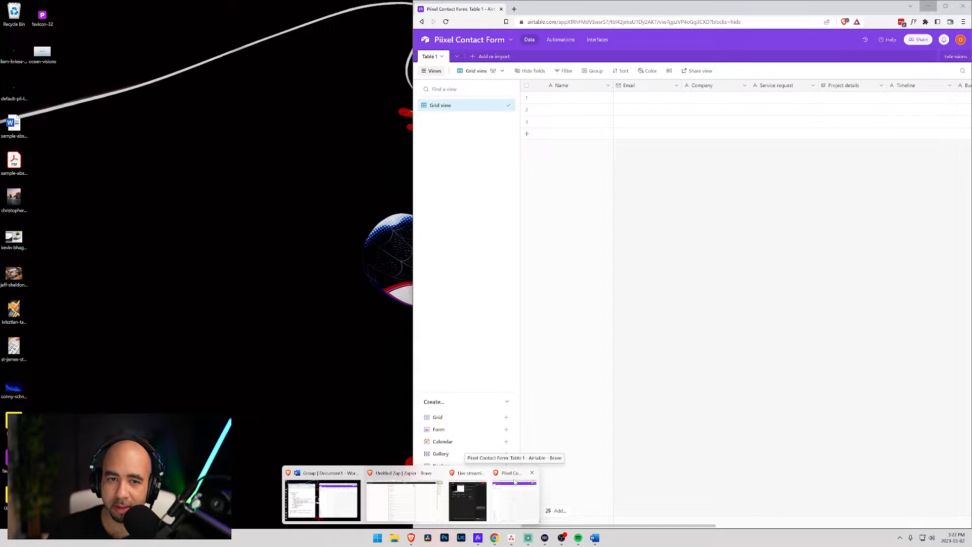
left_click(513, 481)
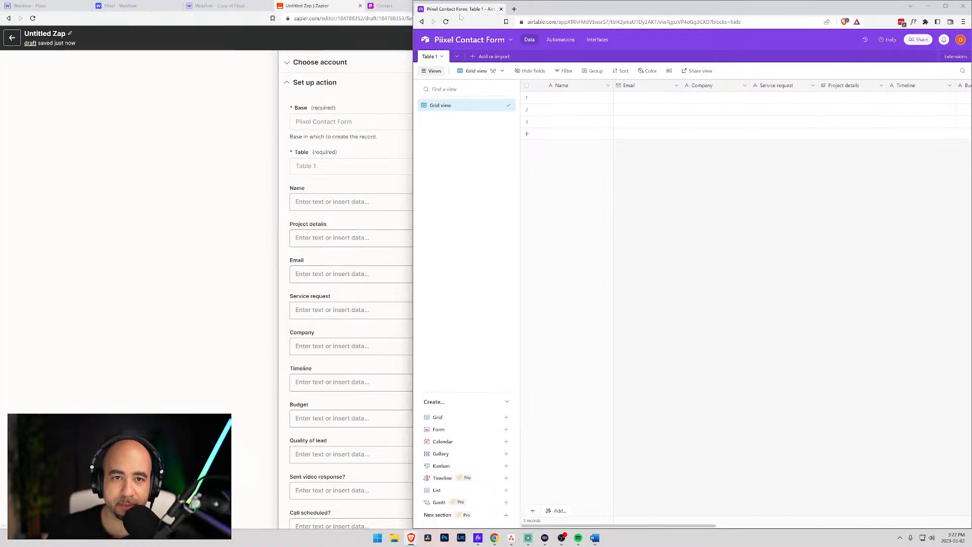
double_click(460, 16)
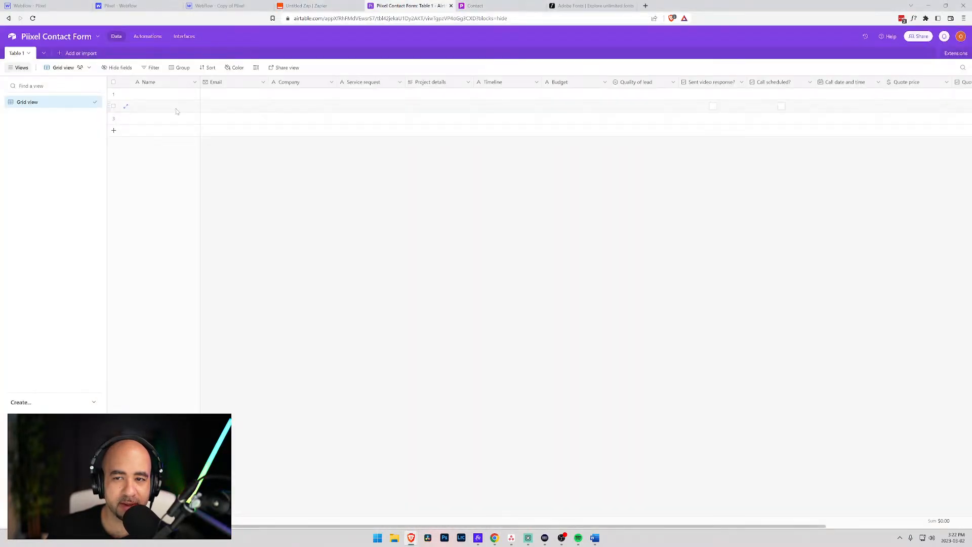
left_click(306, 6)
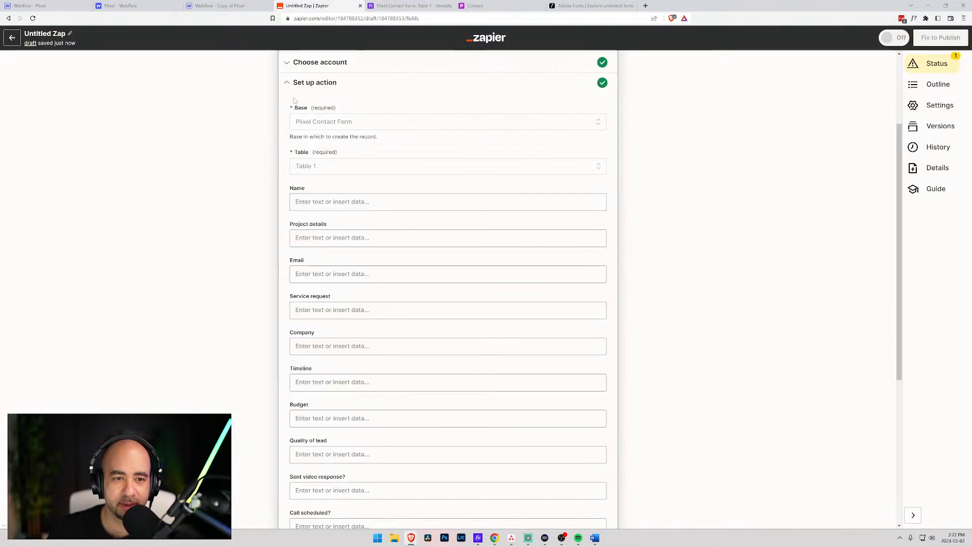
scroll(297, 75, "up", 3)
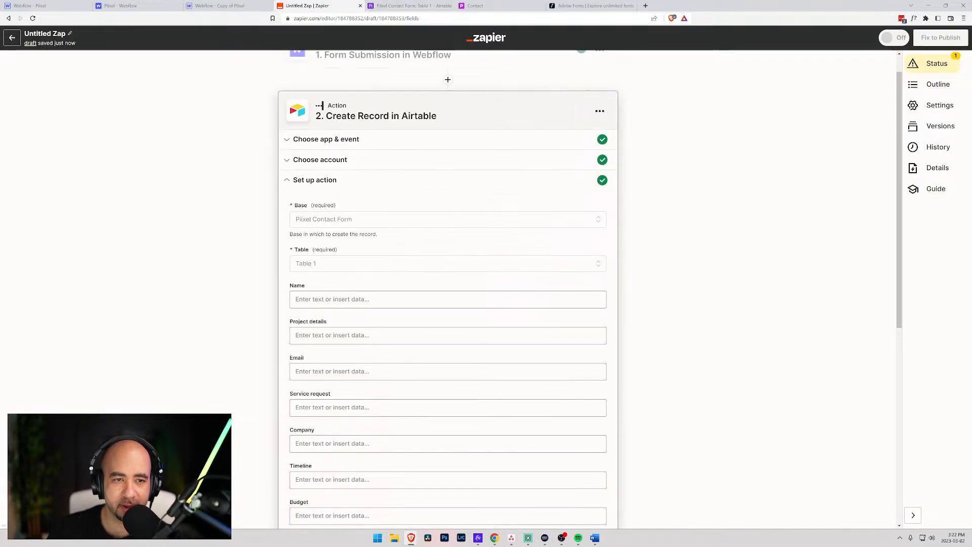
- Replace the 'Untitled Zap' title with 'New Lead'
left_click(66, 36)
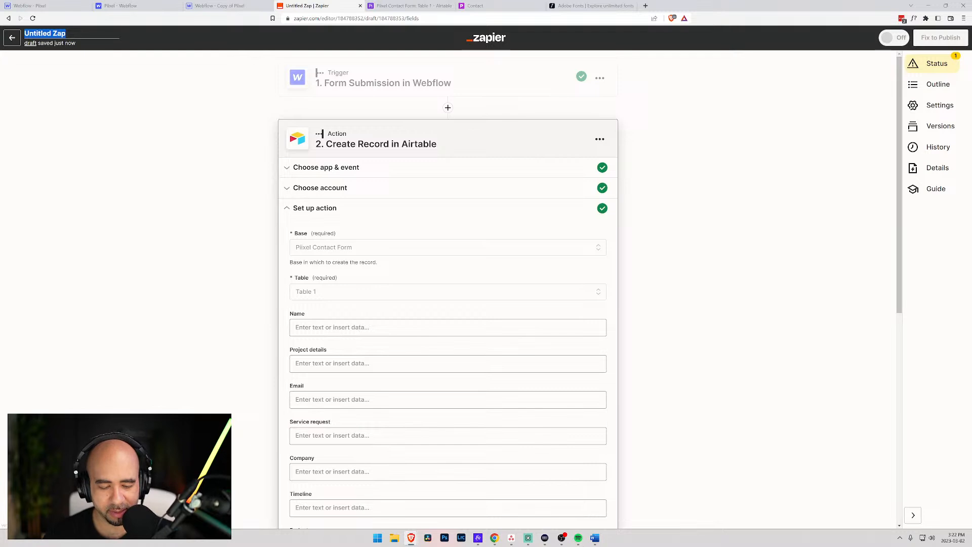
type("A")
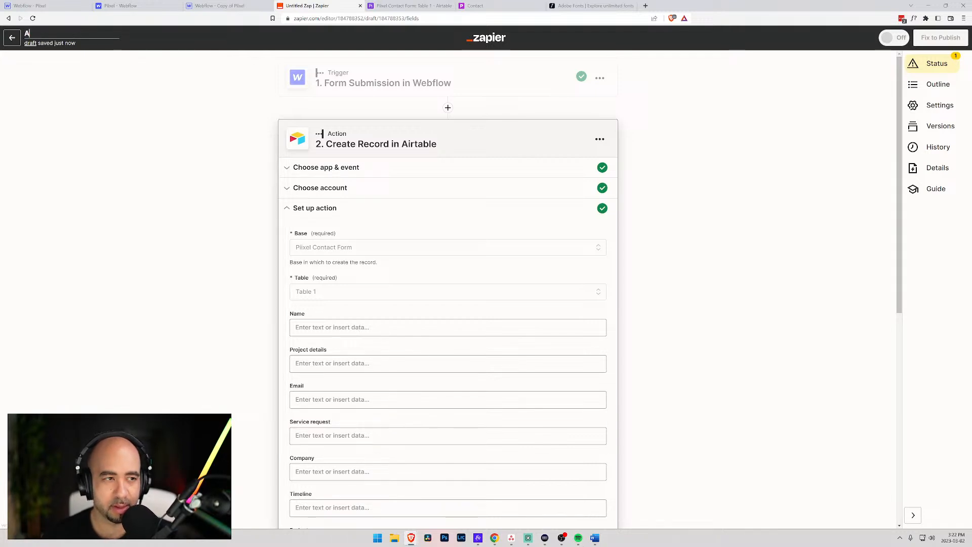
type("dd")
key("BackSpace")
key("BackSpace")
key("BackSpace")
type("Crea")
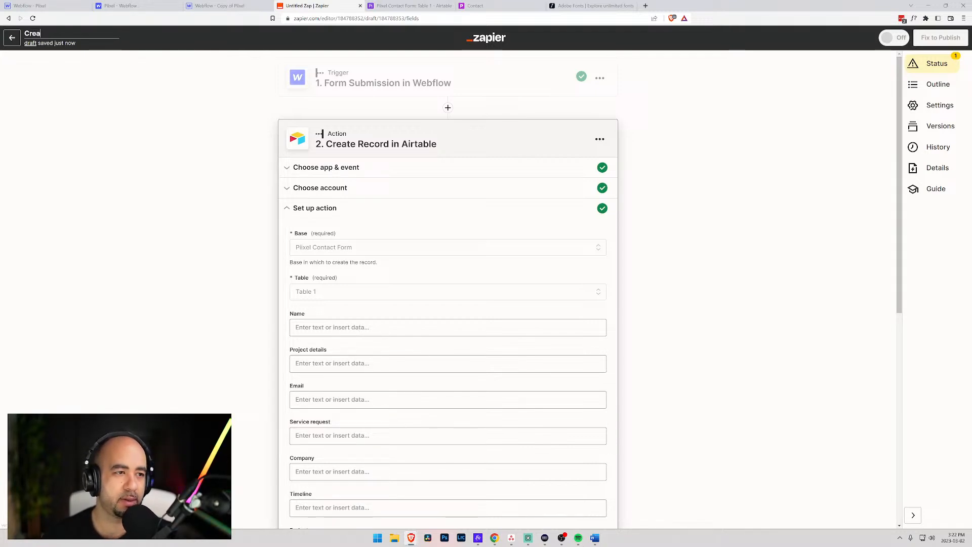
key("BackSpace")
key("BackSpace")
key("BackSpace")
key("BackSpace")
key("BackSpace")
key("BackSpace")
type("New Lead")
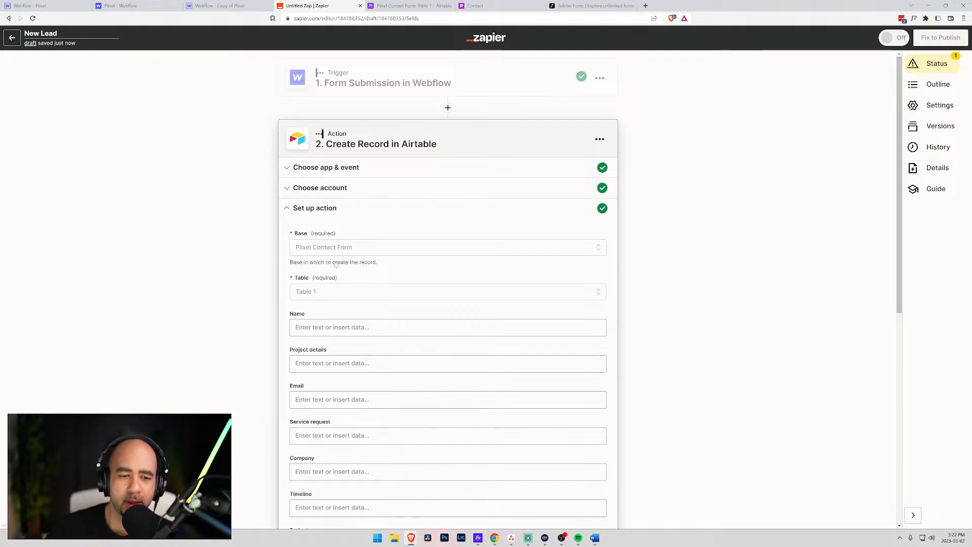
- Map Webflow's Data Name into Name and Data Project Details into Project details
scroll(335, 238, "down", 2)
left_click(324, 251)
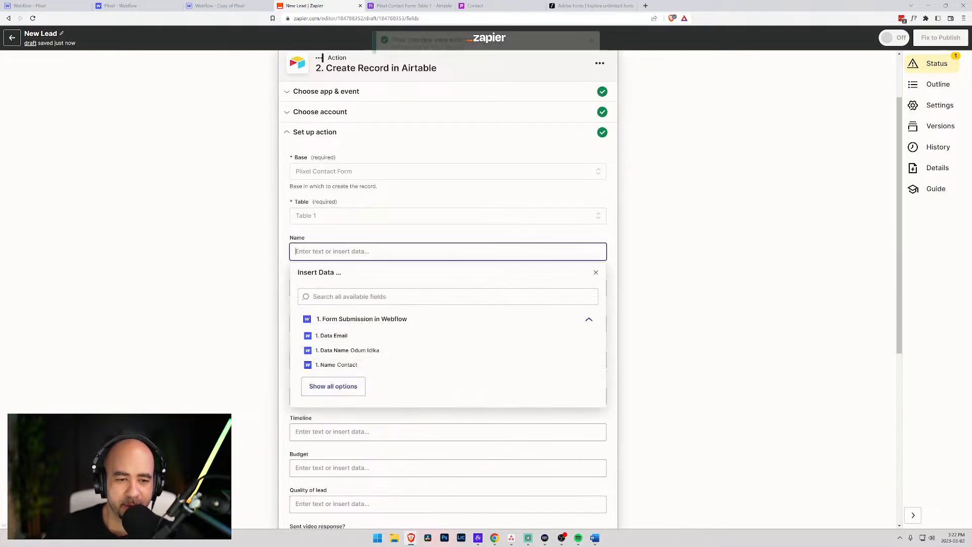
left_click(340, 353)
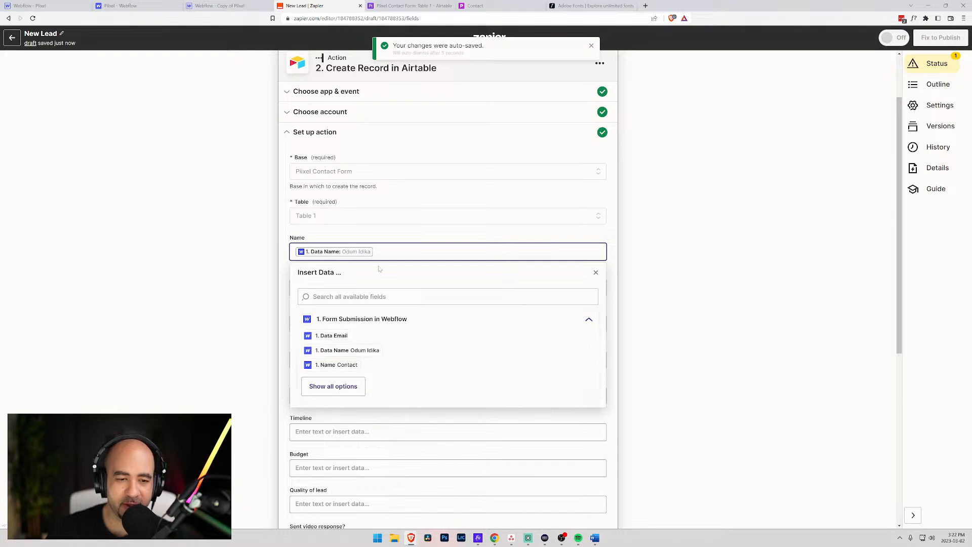
scroll(343, 365, "down", 1)
left_click(342, 357)
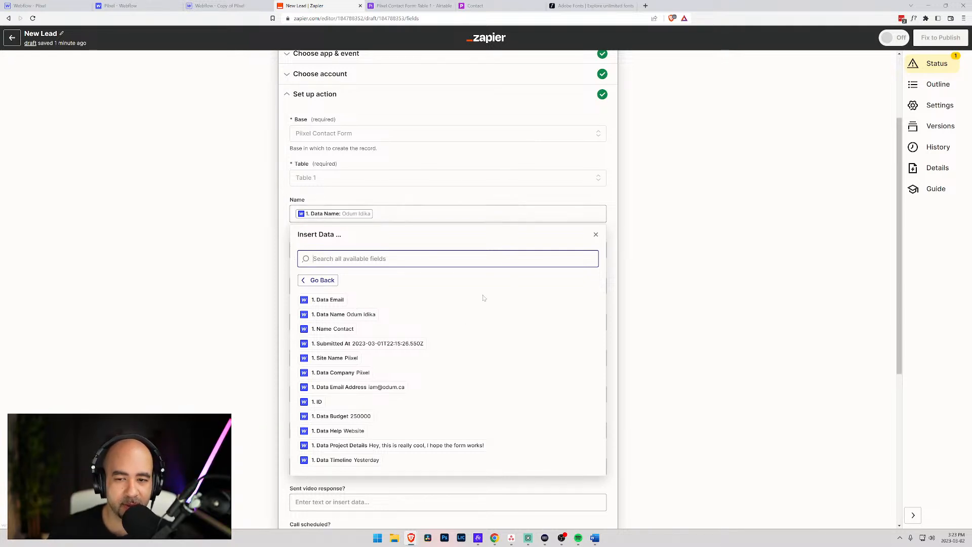
left_click(290, 244)
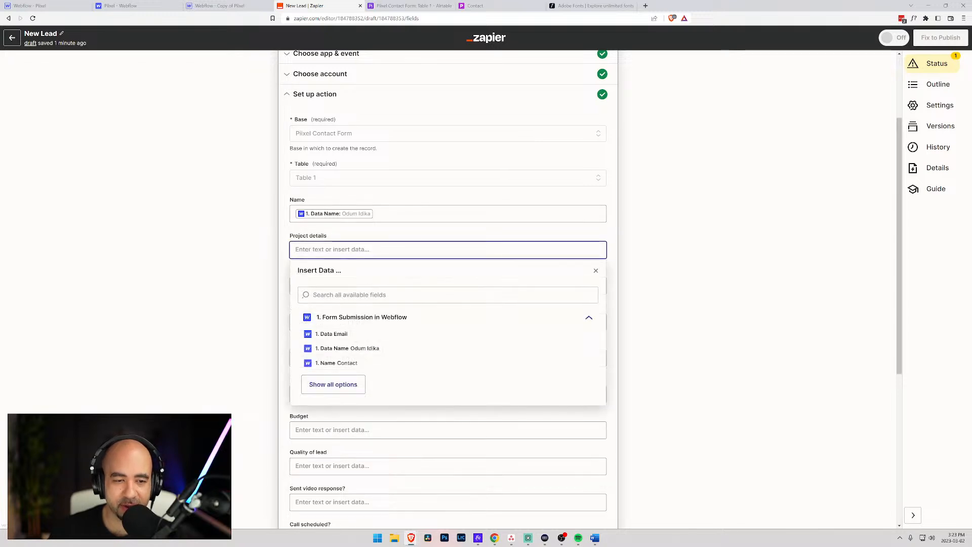
scroll(380, 344, "down", 3)
left_click(334, 309)
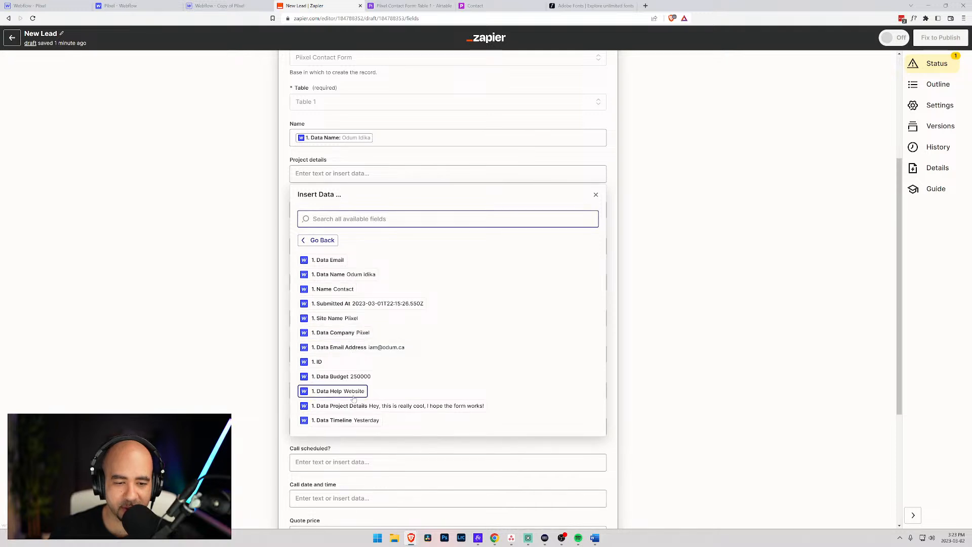
left_click(366, 411)
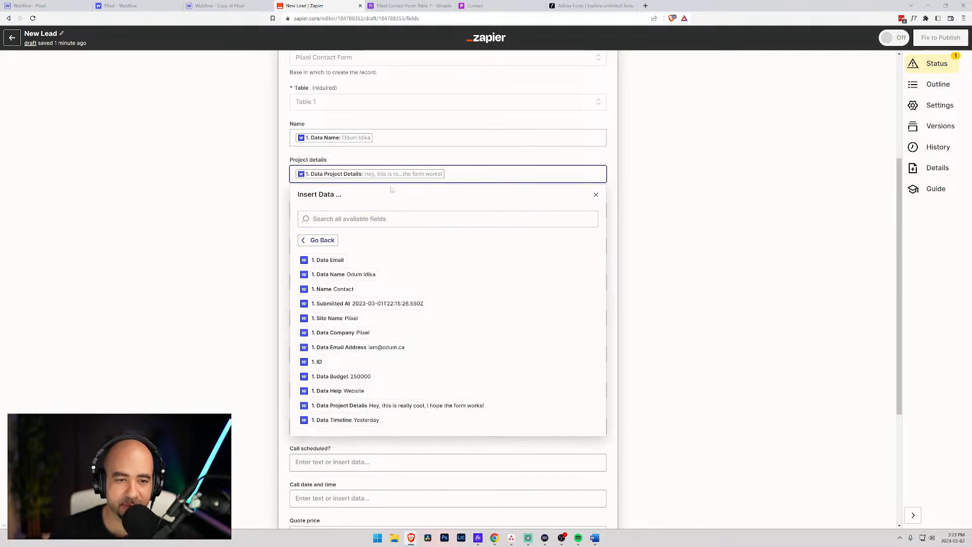
- Map Data Email Address into the Email field and Data Help into Service request
left_click(286, 196)
left_click(304, 209)
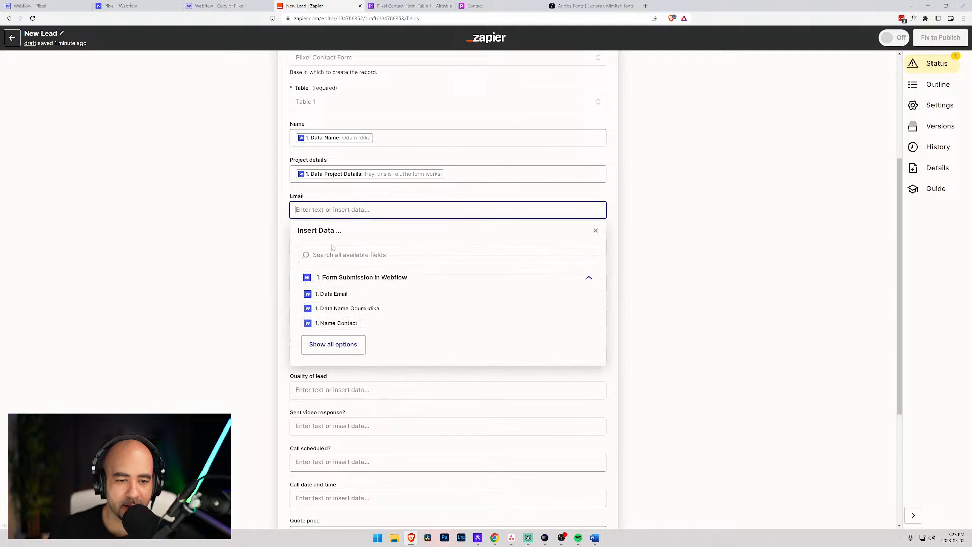
left_click(329, 294)
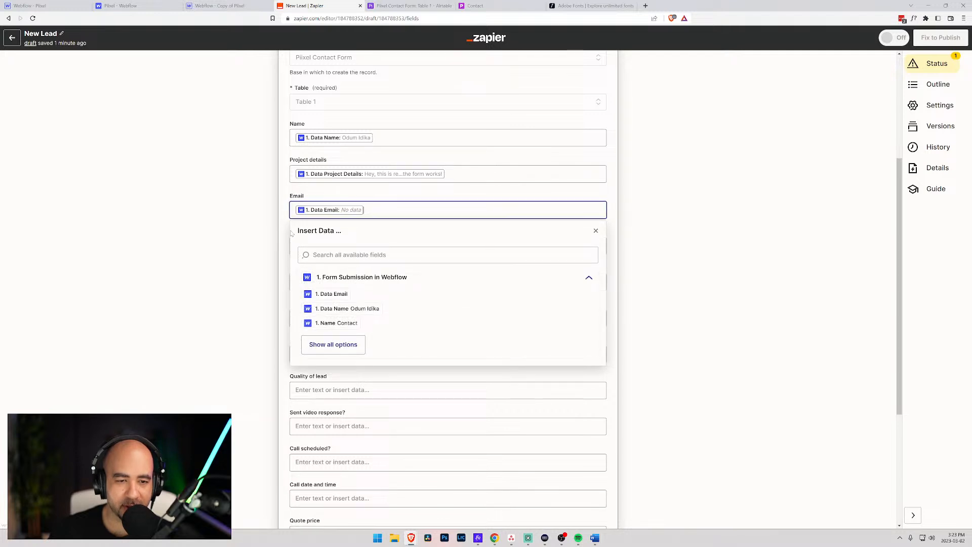
left_click(329, 345)
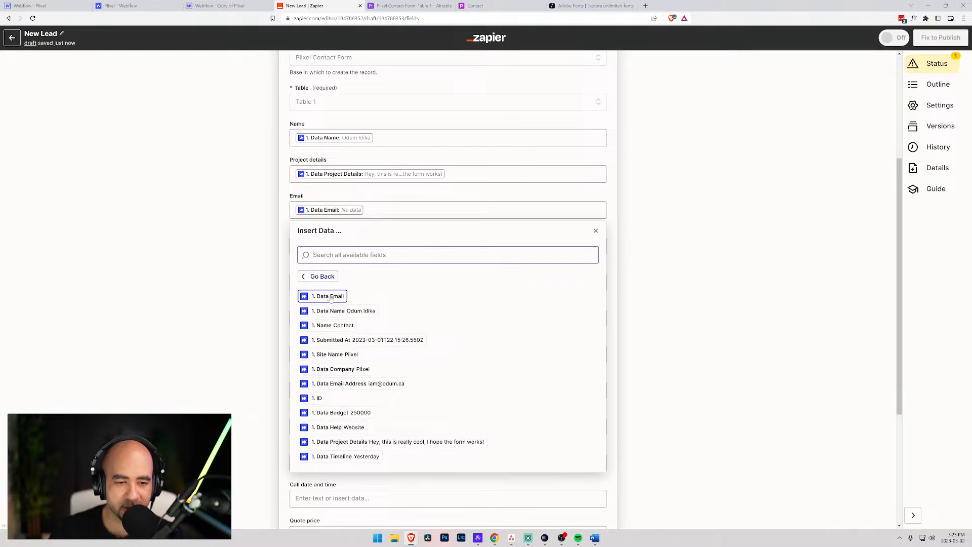
left_click(376, 210)
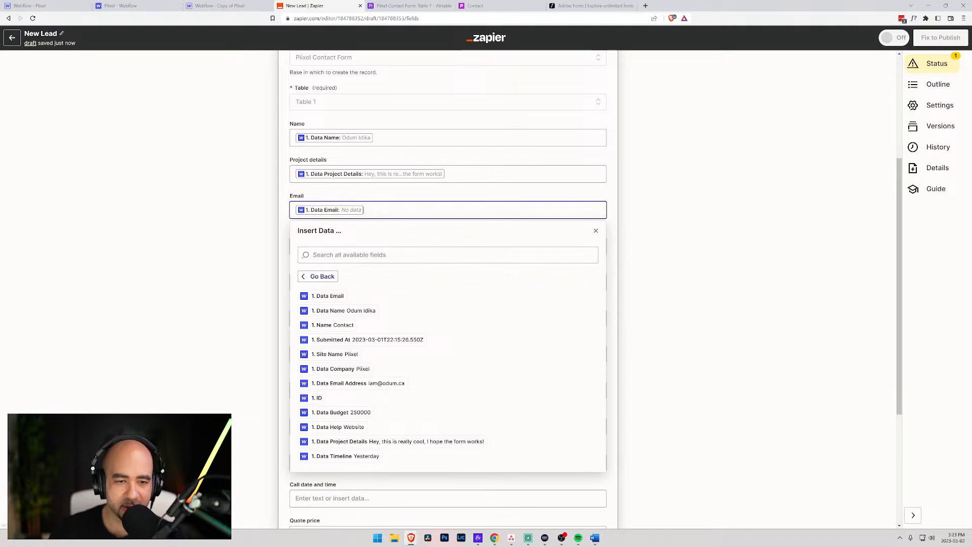
left_click(355, 384)
left_click(294, 245)
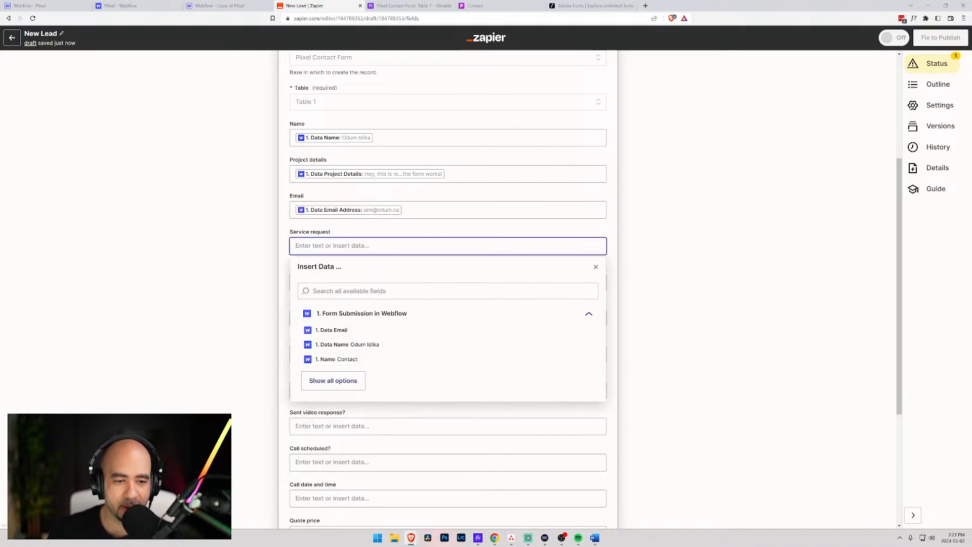
left_click(335, 382)
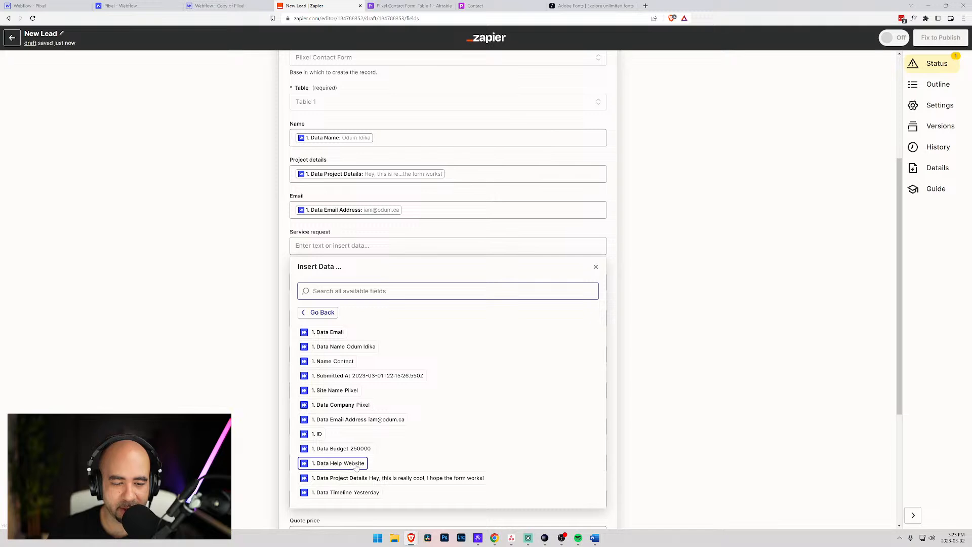
left_click(331, 463)
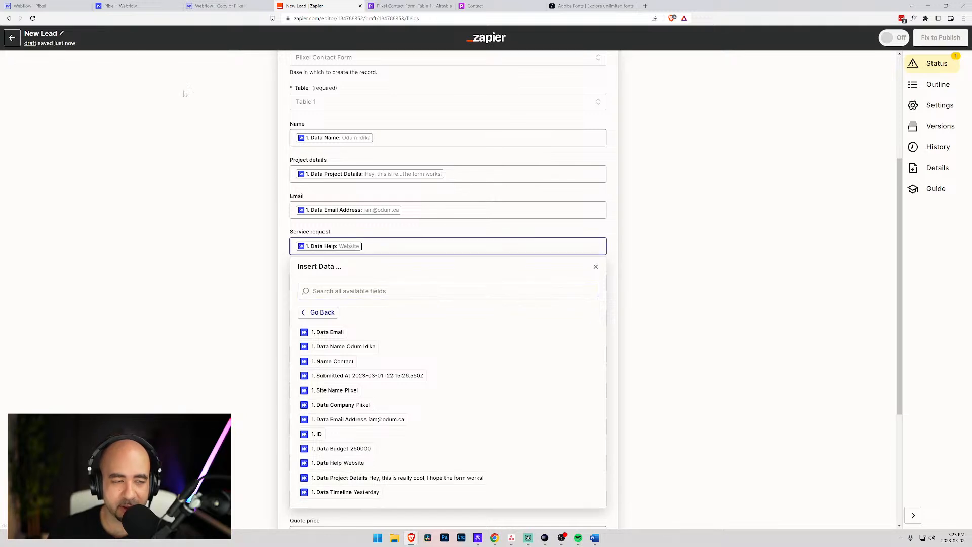
left_click(60, 6)
- Open the Contact page from the Webflow site's page list
scroll(125, 144, "down", 1)
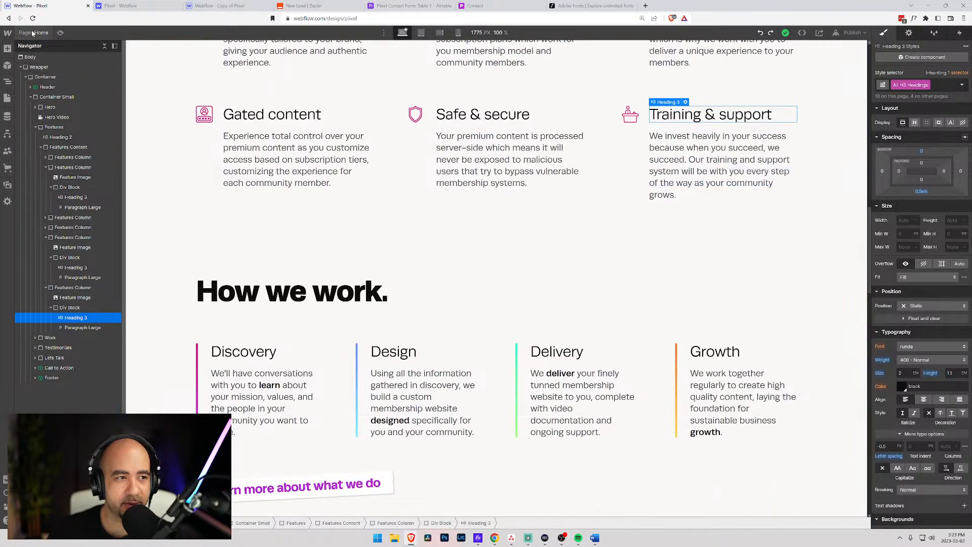
left_click(7, 98)
left_click(54, 109)
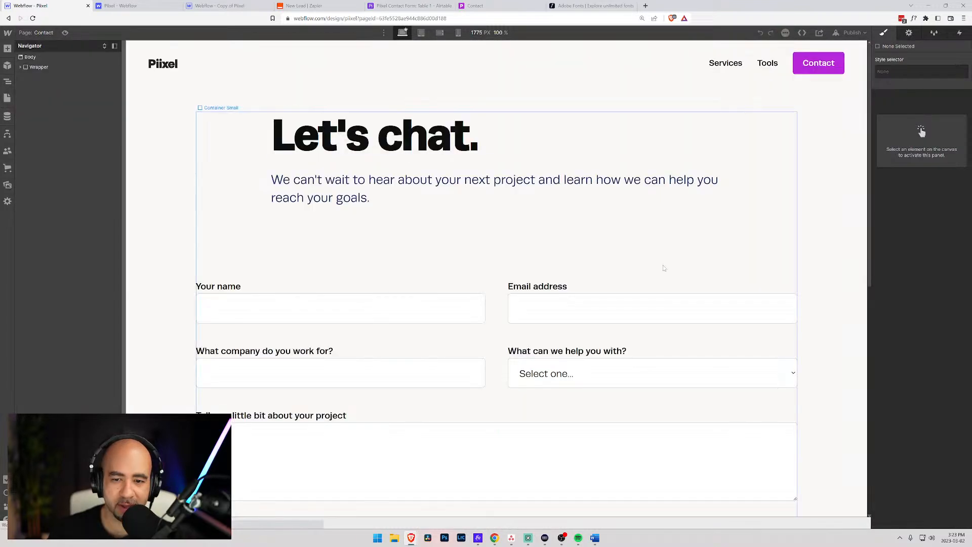
scroll(582, 354, "down", 4)
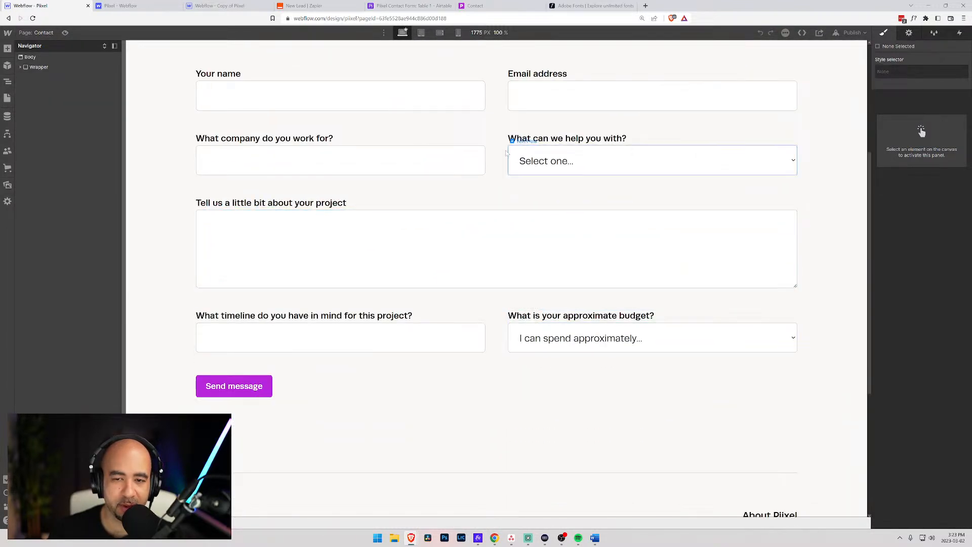
- Check that the 'What can we help you with?' dropdown's name is Help, then go back to the Zapier zap
left_click(571, 157)
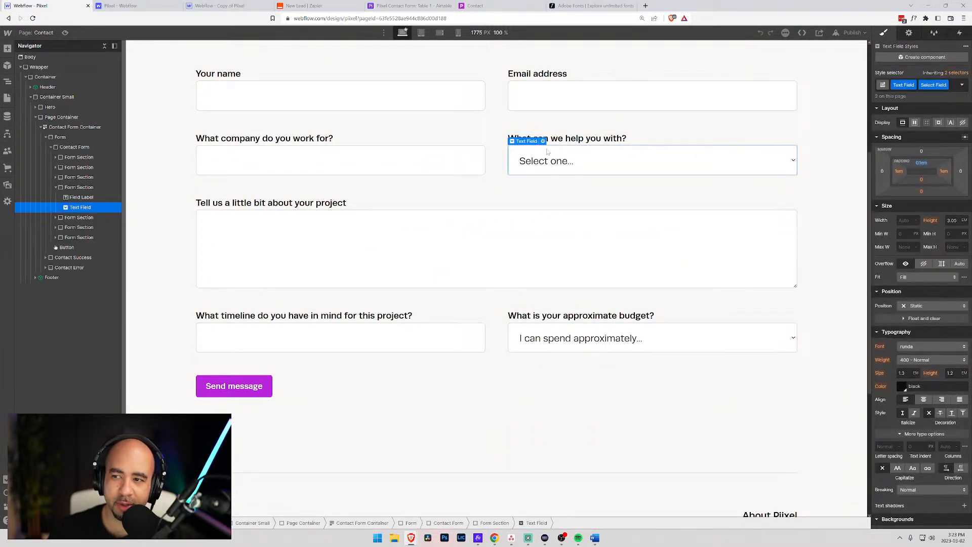
left_click(909, 33)
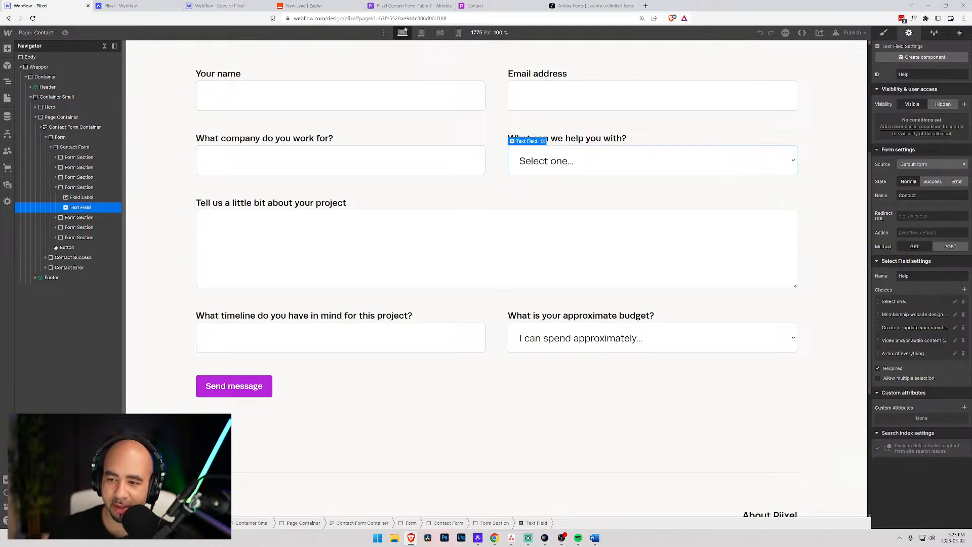
double_click(895, 277)
left_click(911, 276)
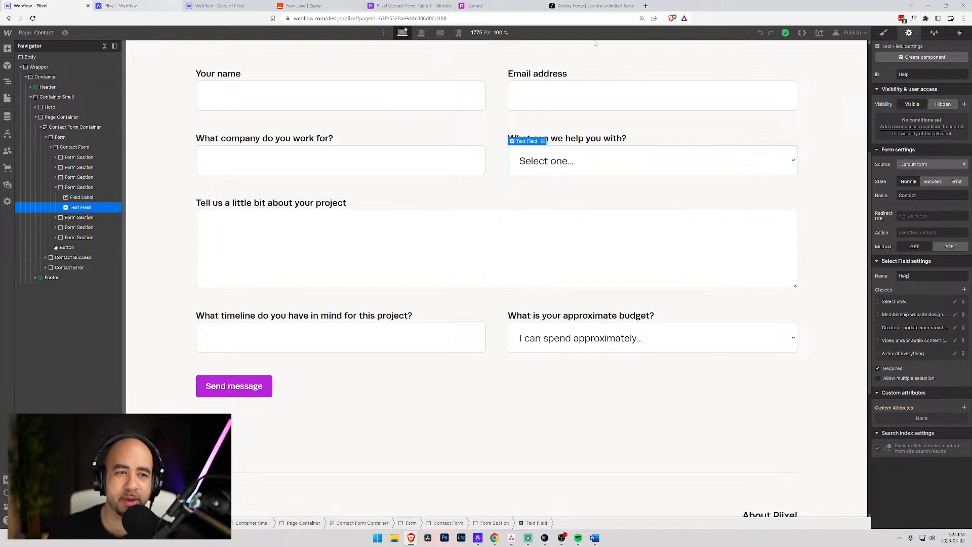
left_click(318, 4)
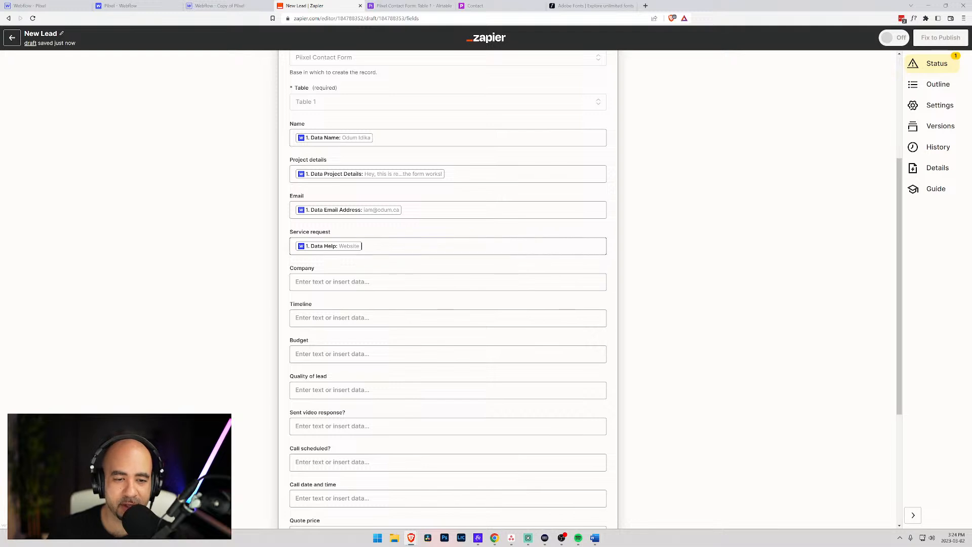
- Map Webflow's Data Company value into the Company field
left_click(380, 247)
left_click(285, 268)
left_click(329, 282)
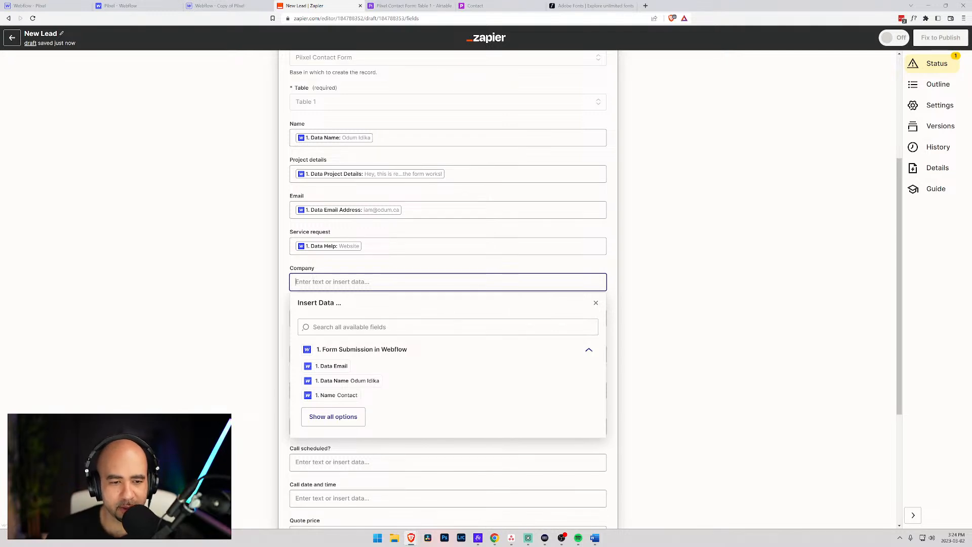
scroll(344, 380, "down", 1)
left_click(349, 379)
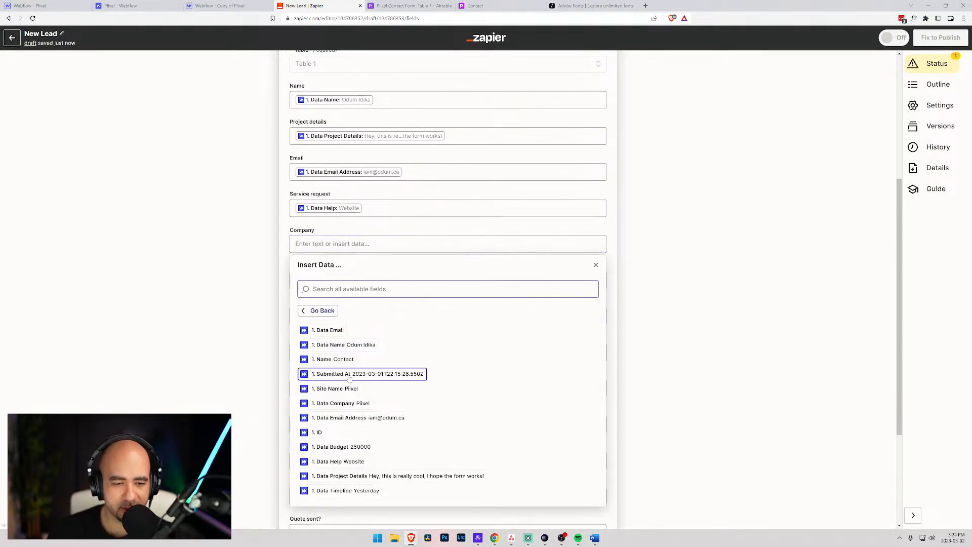
left_click(356, 403)
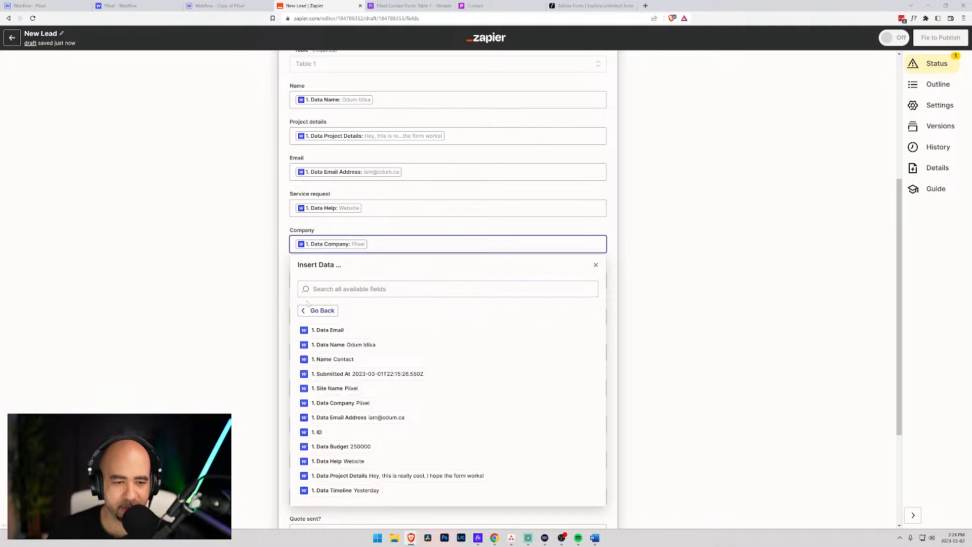
left_click(285, 292)
- Map Data Timeline into the Timeline field, removing the duplicate Timeline pill
left_click(324, 280)
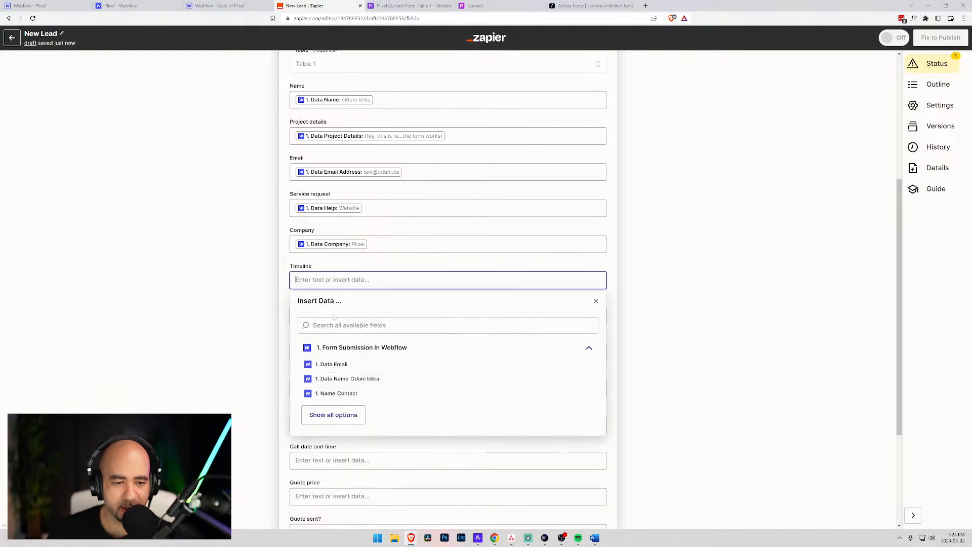
left_click(332, 412)
scroll(383, 378, "down", 3)
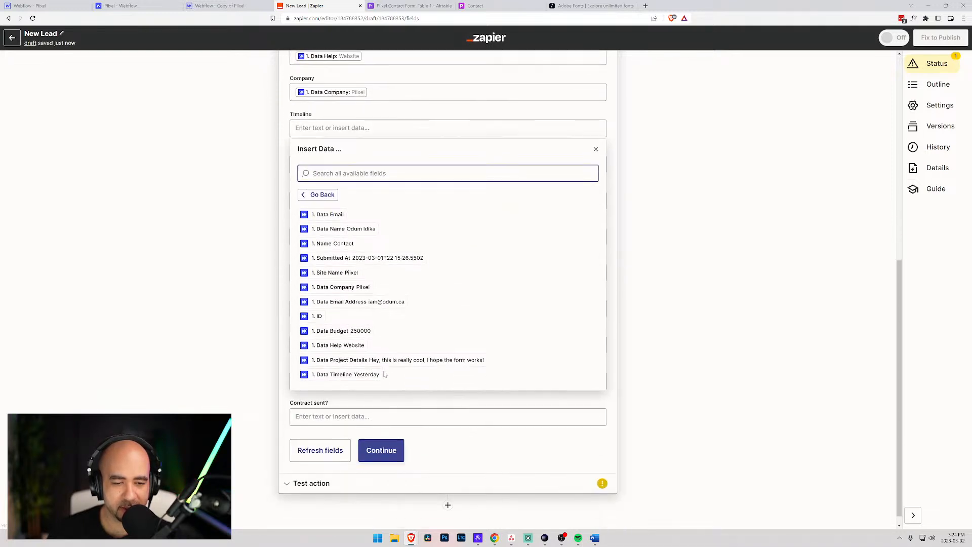
left_click(347, 376)
left_click(342, 377)
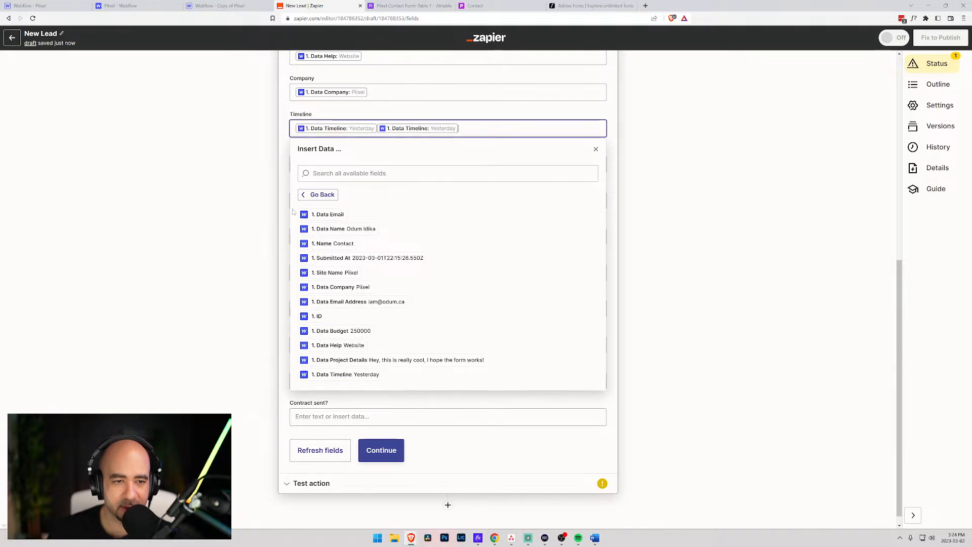
key("BackSpace")
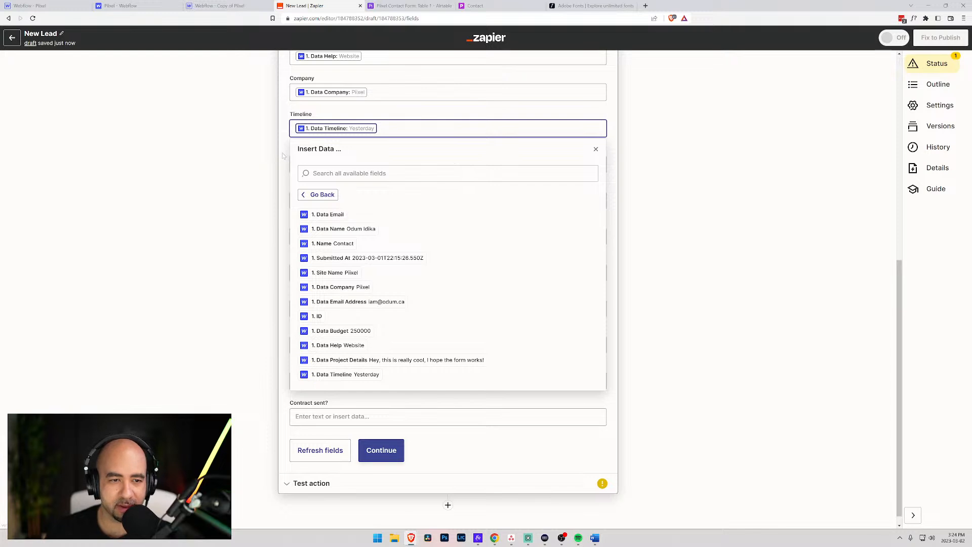
left_click(282, 154)
- Map Data Budget into the Budget field and refresh the Airtable fields
left_click(316, 164)
left_click(333, 298)
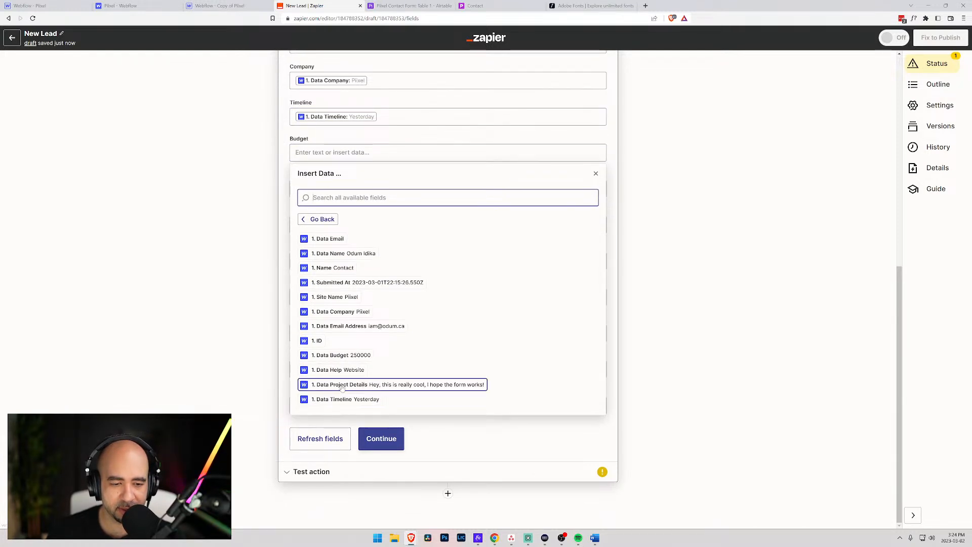
left_click(322, 360)
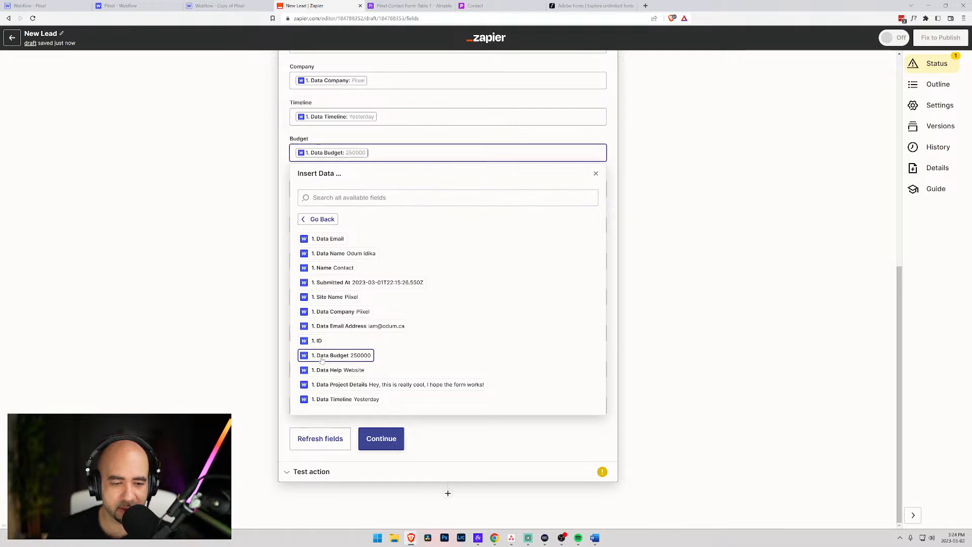
left_click(286, 326)
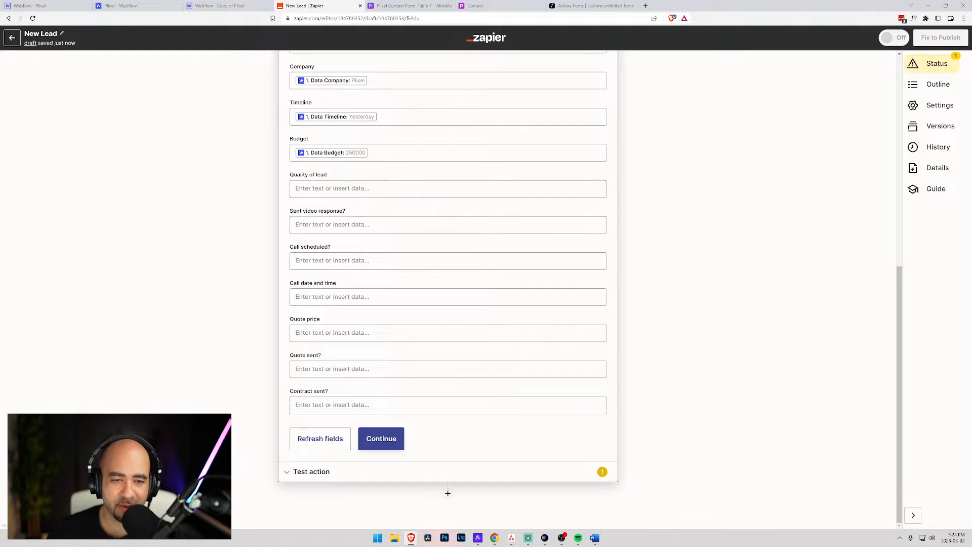
left_click(342, 447)
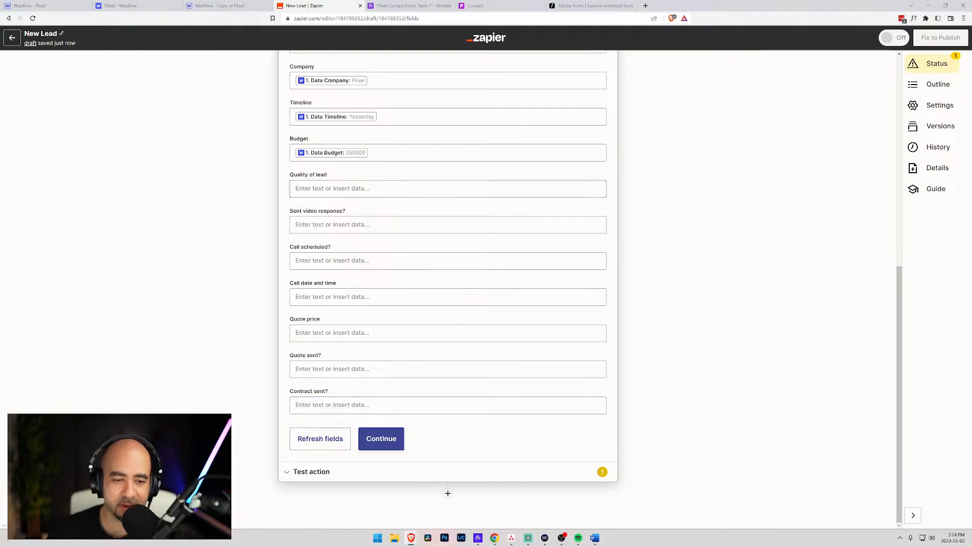
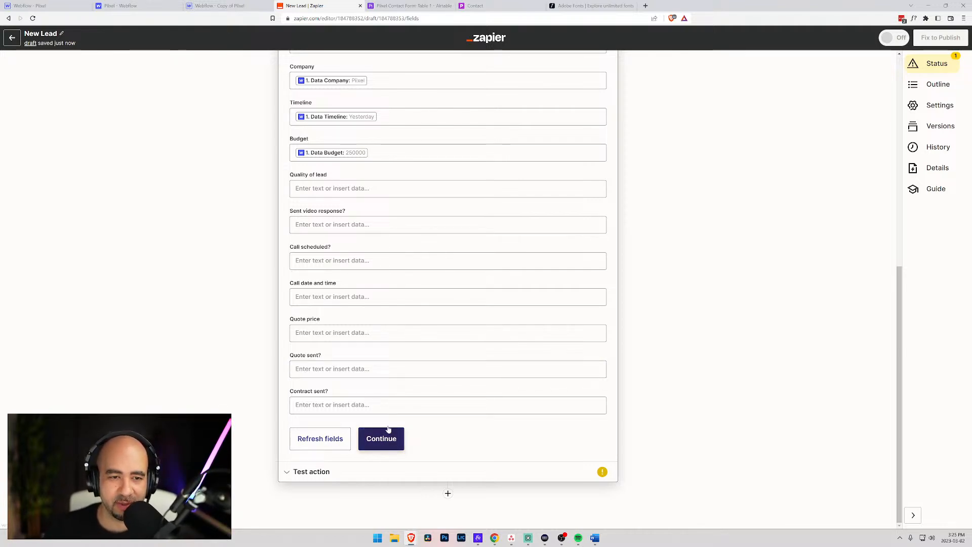
- Confirm the Service request, Company, Timeline and Budget mappings and continue to testing
scroll(391, 439, "up", 6)
scroll(365, 387, "down", 5)
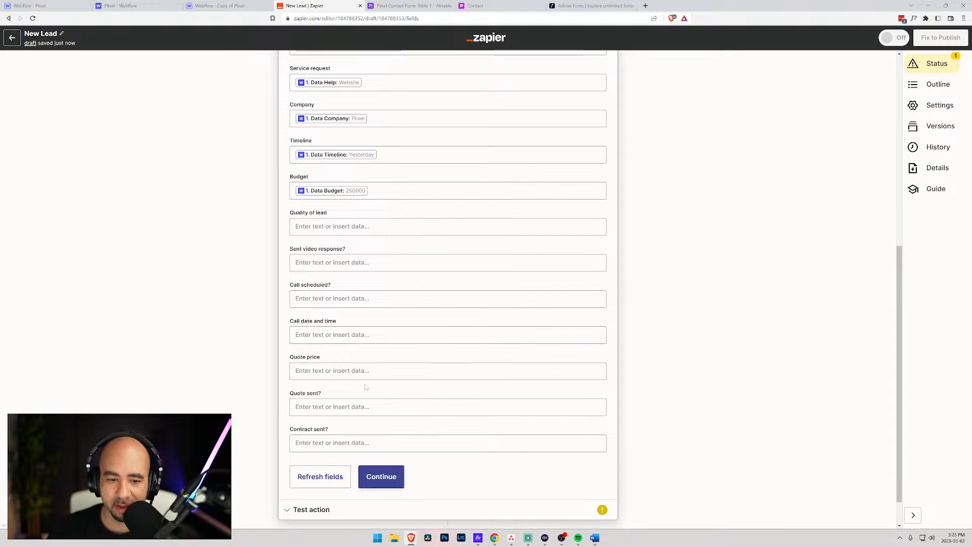
left_click(390, 480)
- Run the Create Record test and verify the new row in Airtable's Pixxel Contact Form table
scroll(336, 249, "down", 1)
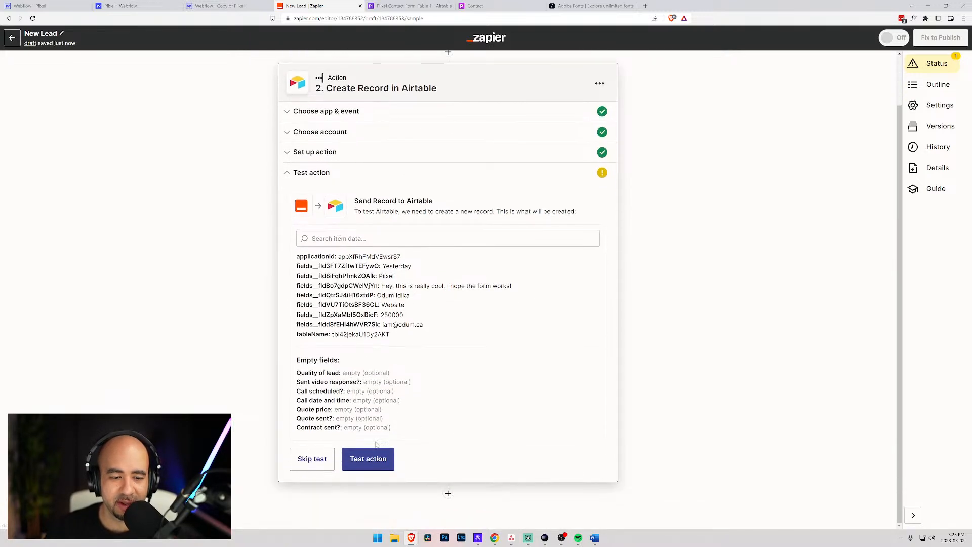
left_click(373, 460)
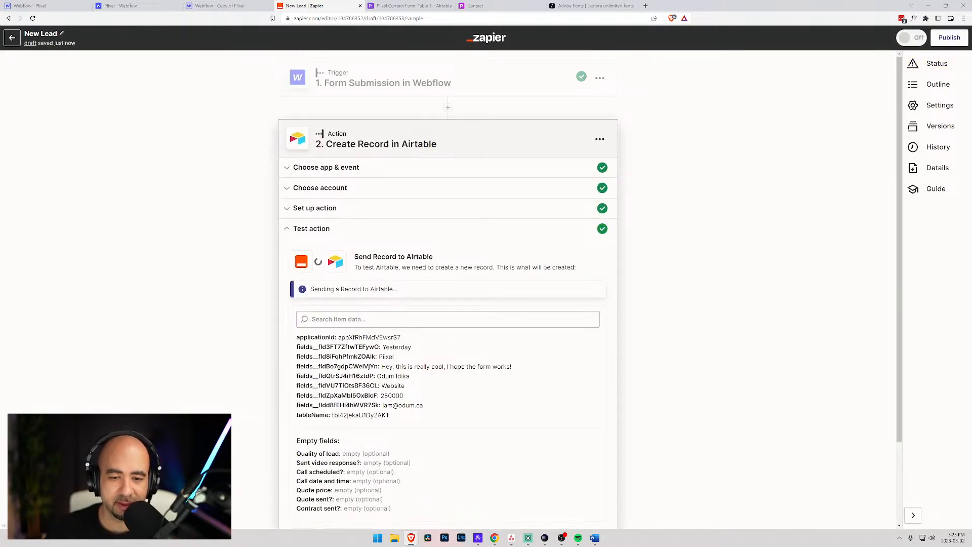
scroll(405, 334, "down", 3)
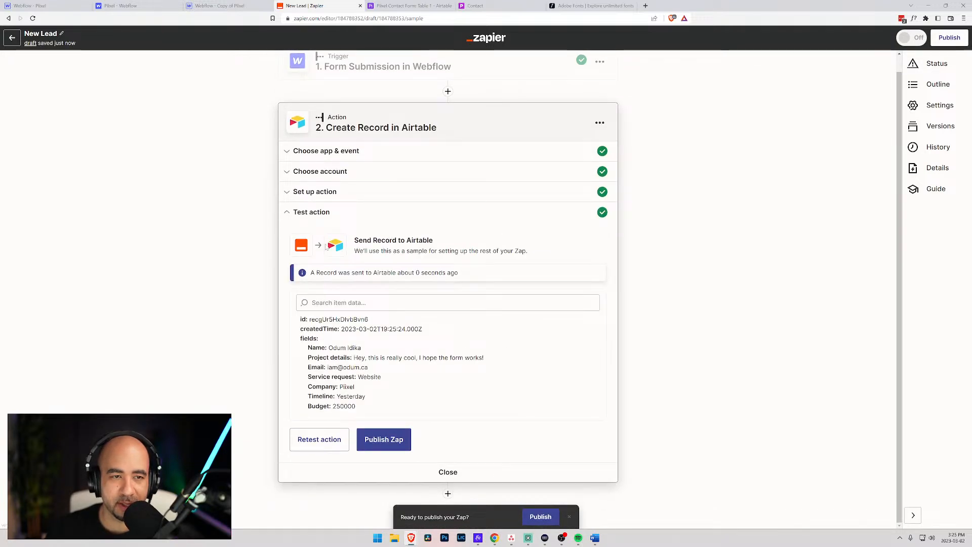
left_click(405, 5)
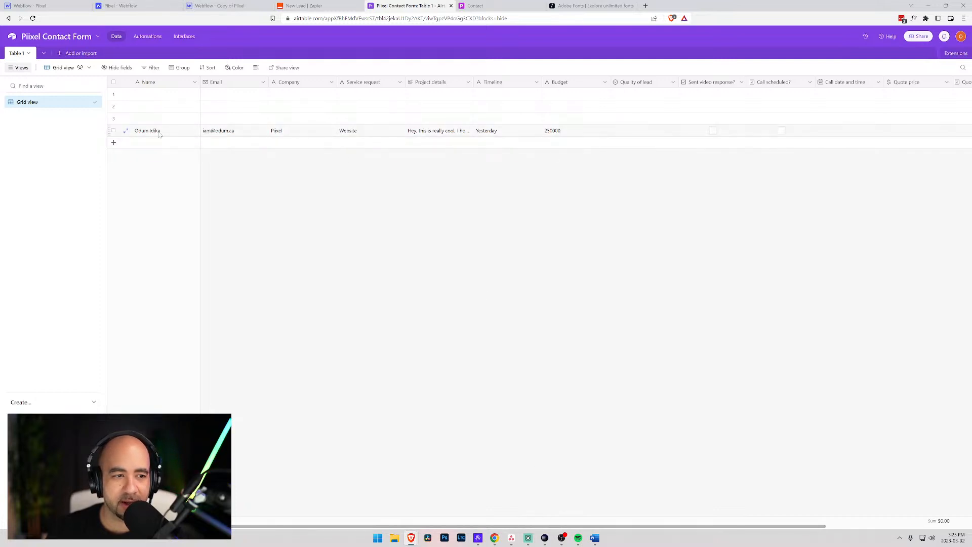
left_click(319, 6)
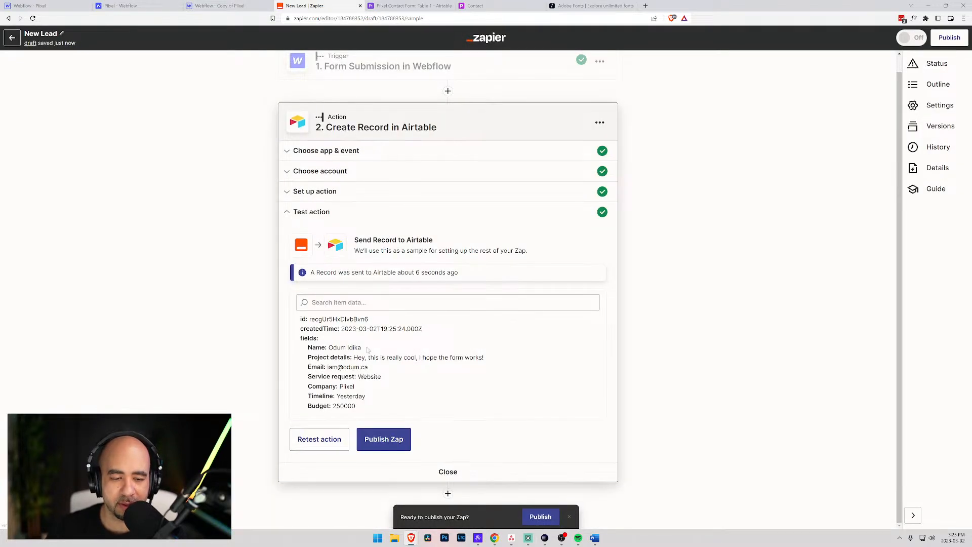
- Insert step 3 below the Airtable step, searching 'aswa' to pick the Asana app
left_click(448, 492)
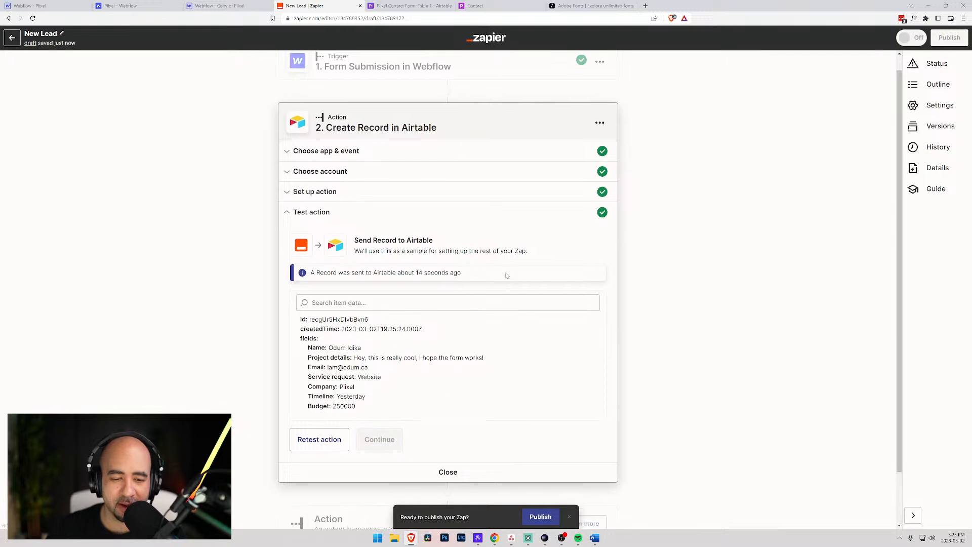
type("aswa")
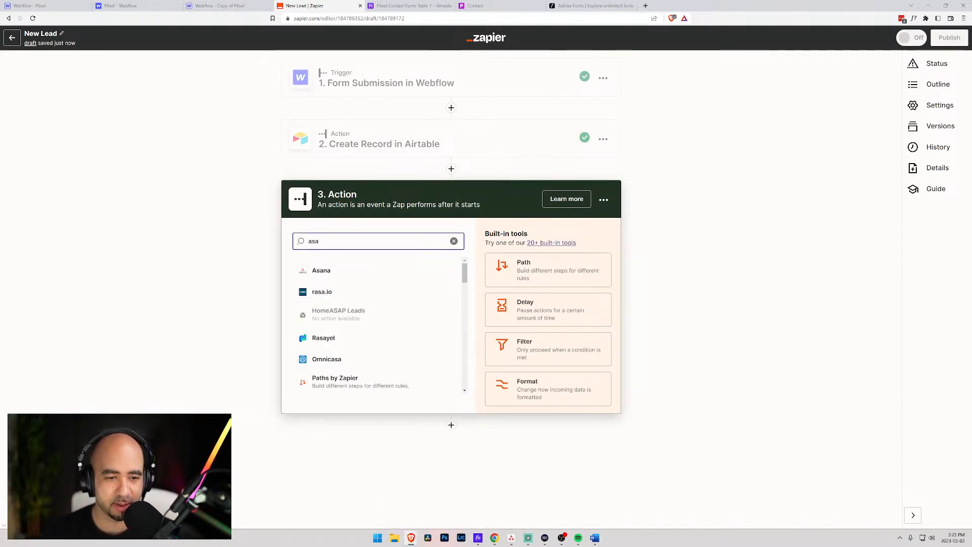
left_click(357, 271)
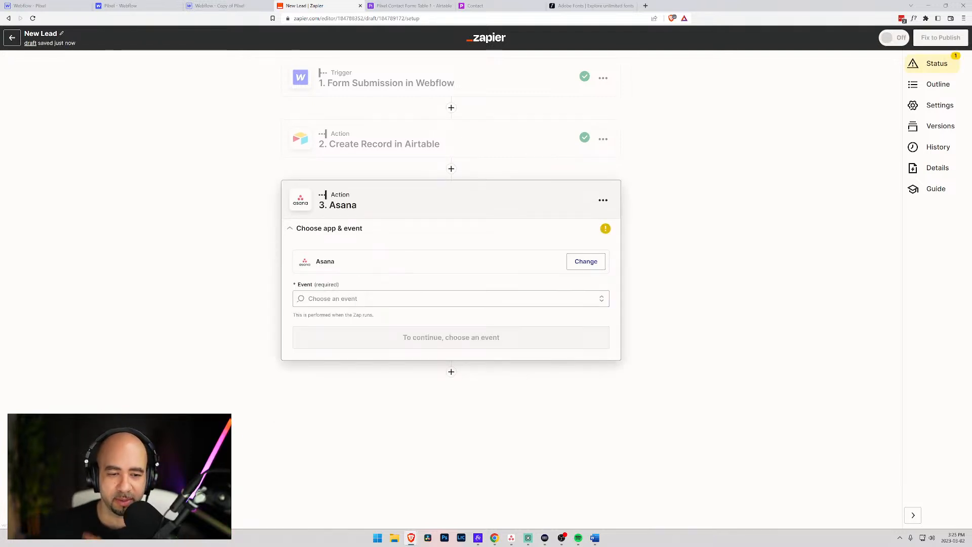
- Browse the Asana Event dropdown to review the available events
left_click(582, 299)
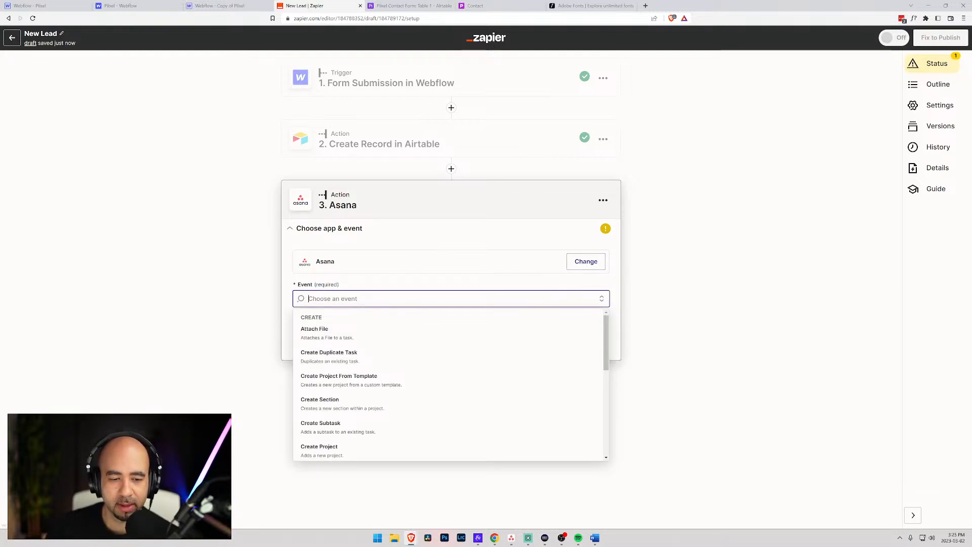
scroll(389, 386, "down", 3)
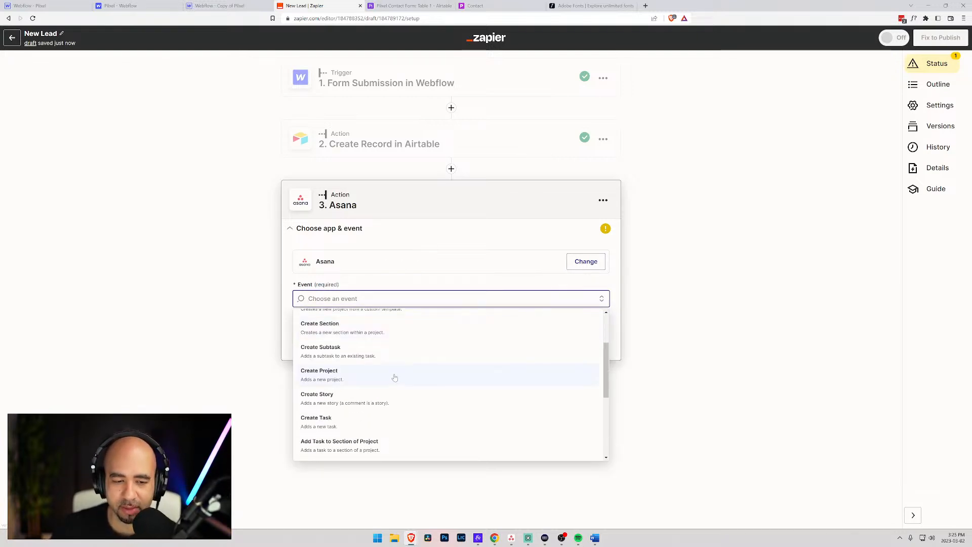
scroll(390, 368, "down", 3)
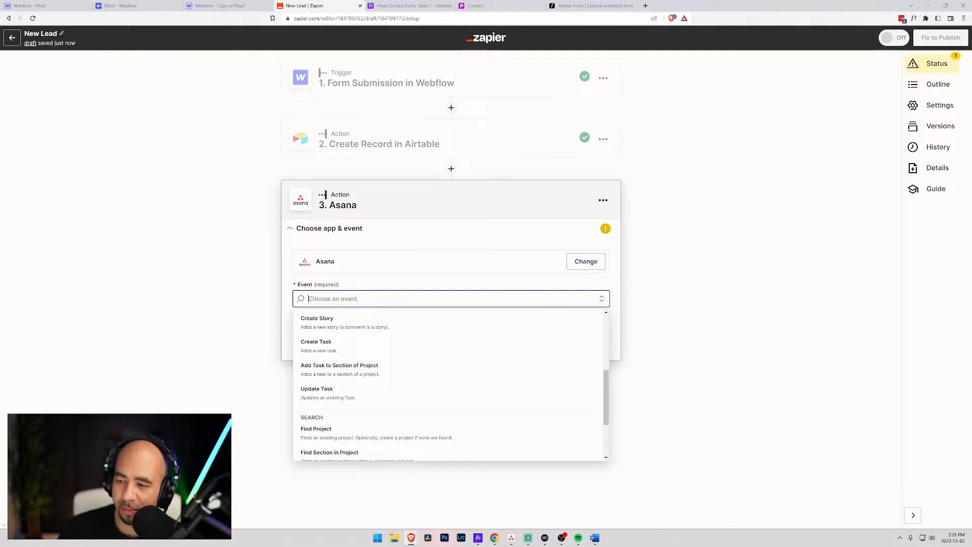
- Dock the Asana browser window into the tab strip beside the Zapier editor
key("alt+Tab")
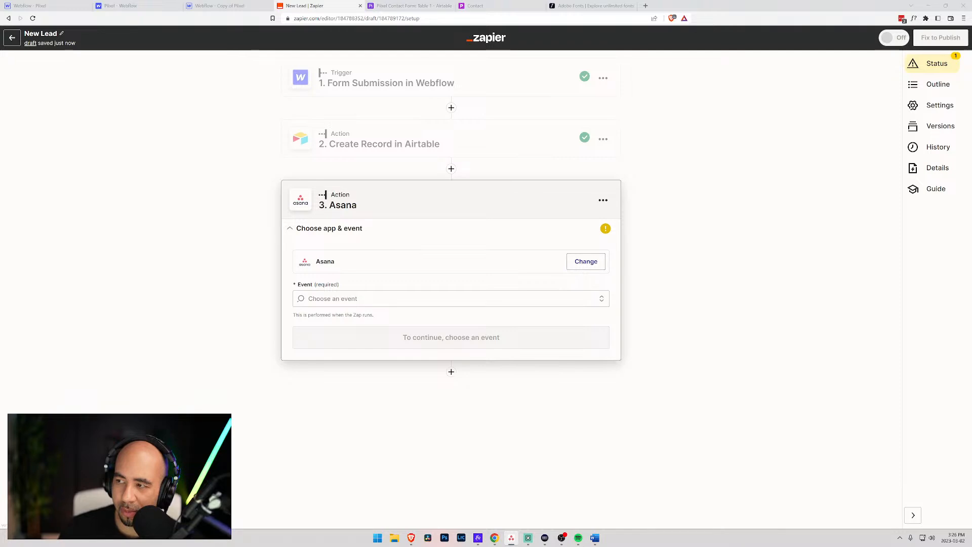
left_click_drag(971, 177, 330, 52)
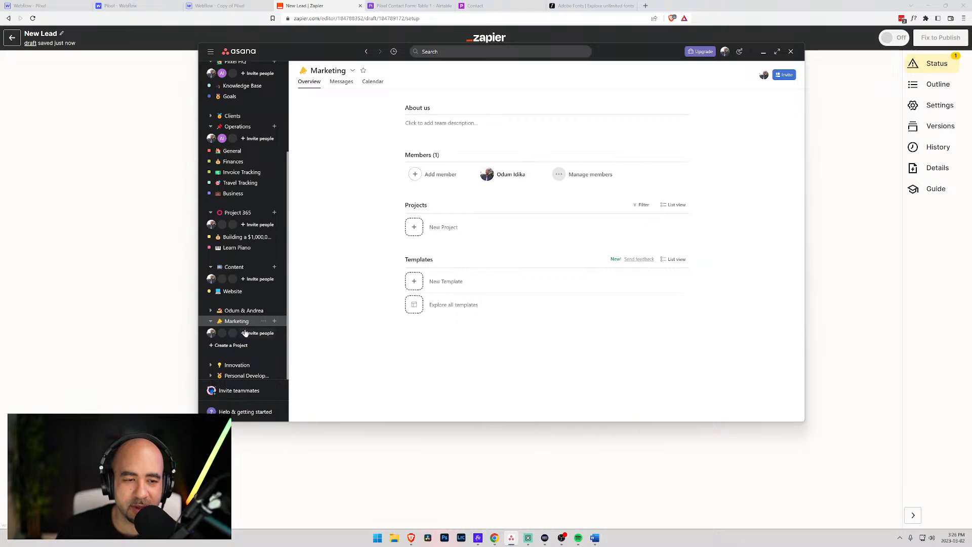
left_click_drag(302, 56, 971, 126)
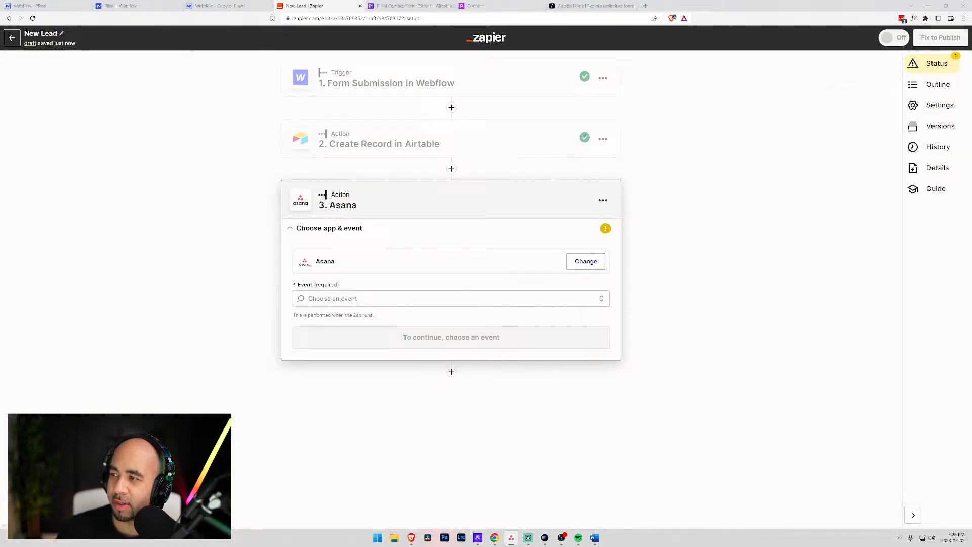
left_click(645, 5)
left_click_drag(653, 6, 971, 55)
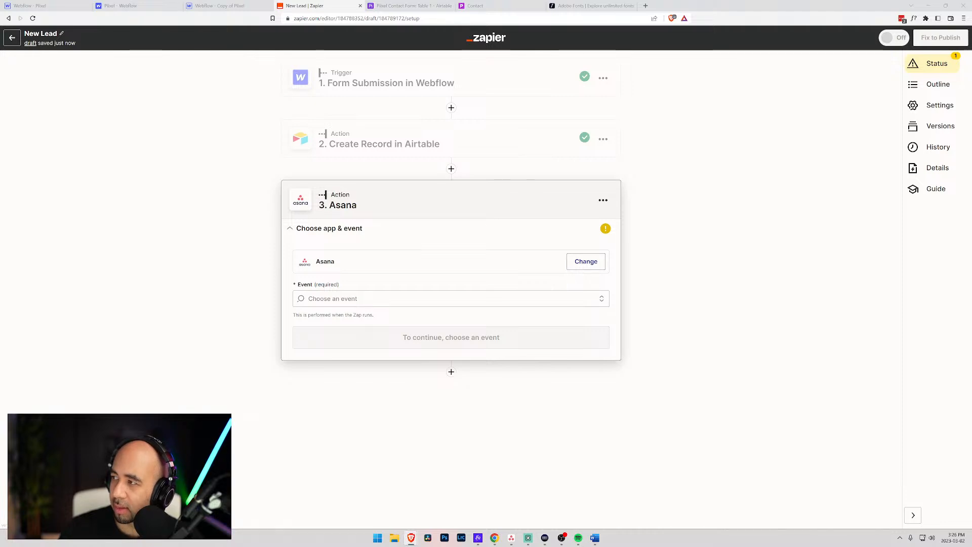
left_click_drag(971, 71, 590, 7)
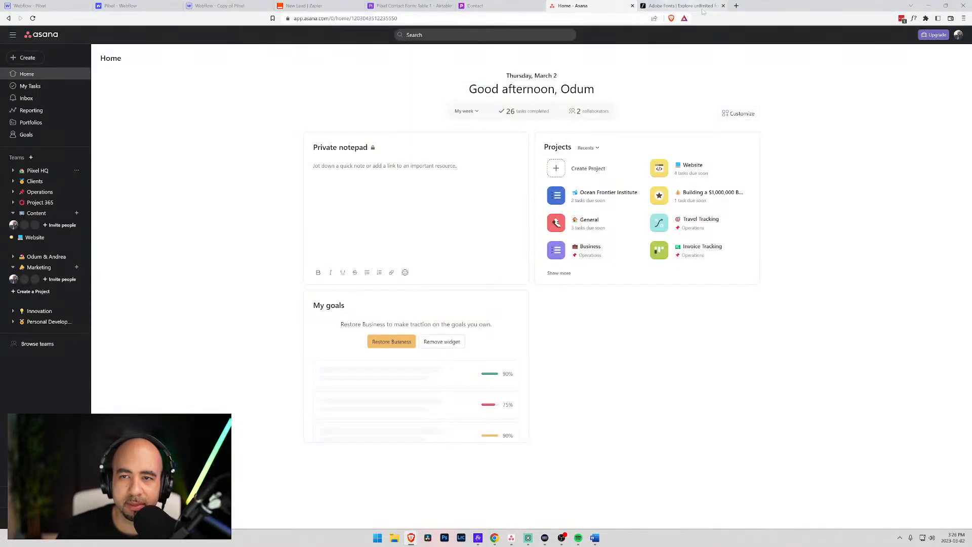
- Close the Adobe Fonts tab and open the Marketing team page at 125% zoom
left_click(724, 7)
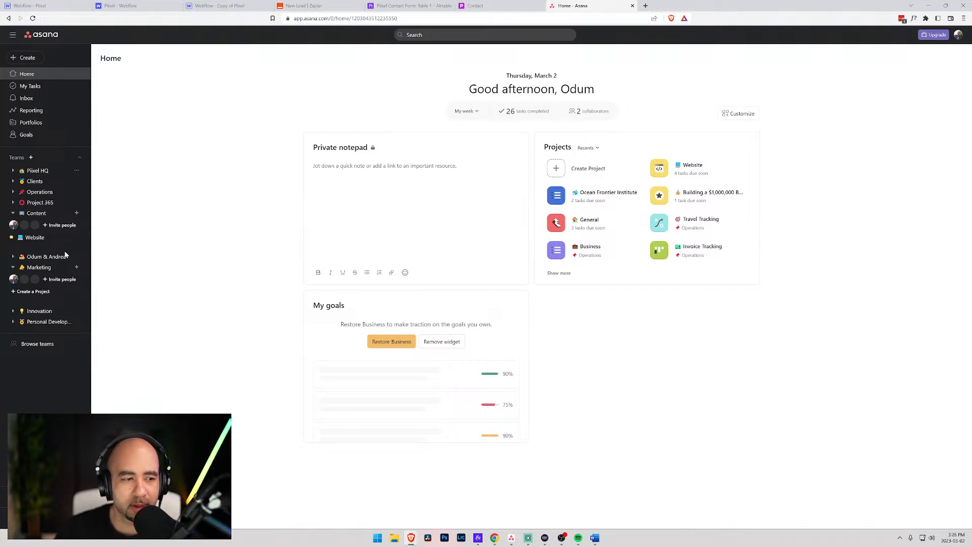
left_click(42, 268)
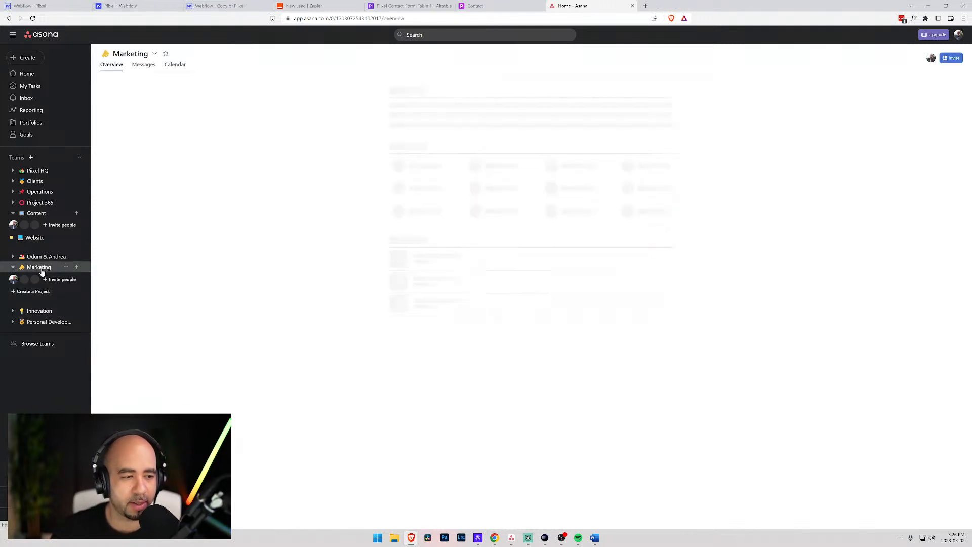
key("ctrl+plus")
key("ctrl+plus")
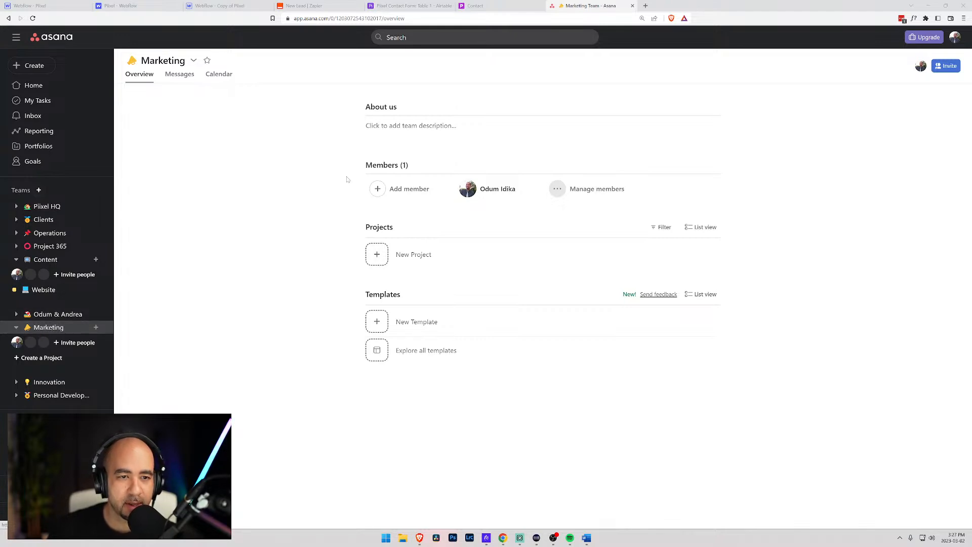
- Create a blank project named Sales Funnel and open it
left_click(377, 254)
left_click(412, 288)
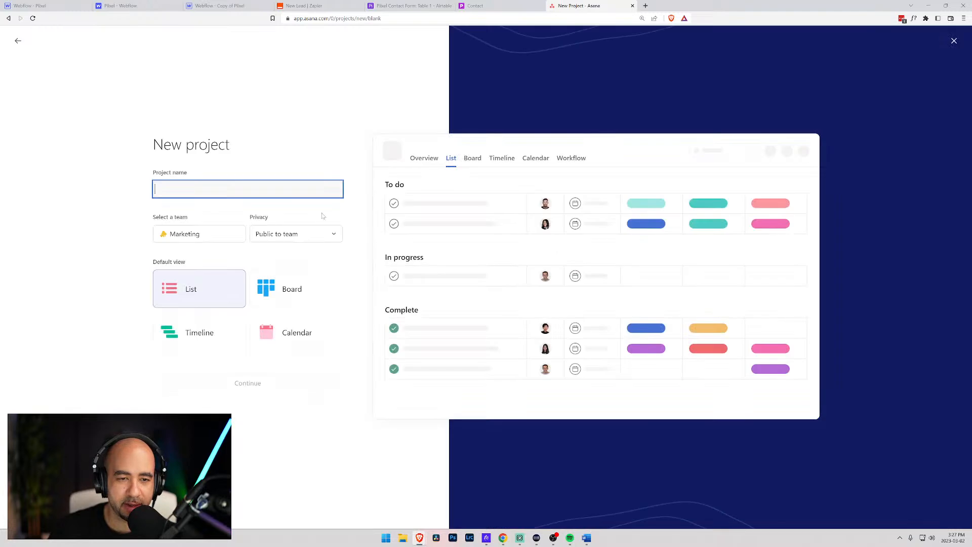
type("S")
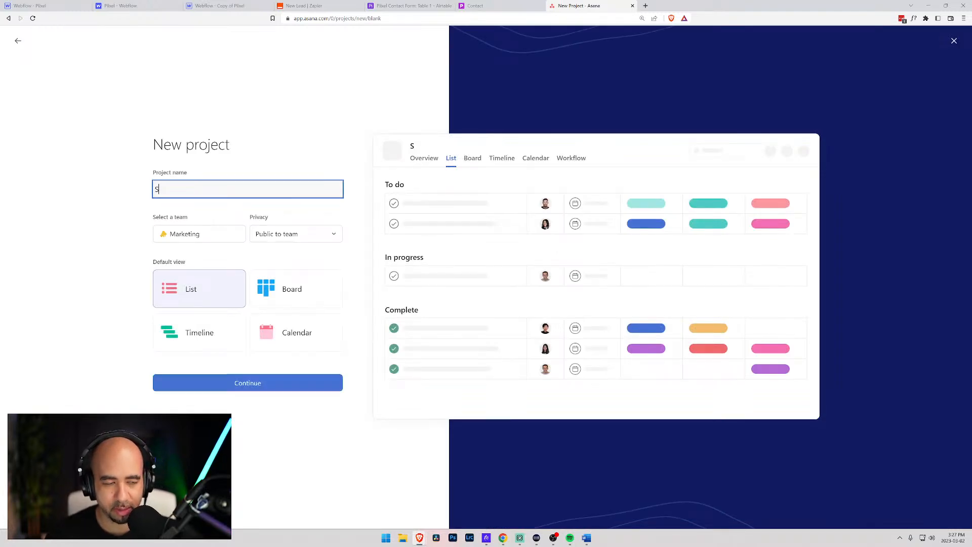
type("ales Funnel")
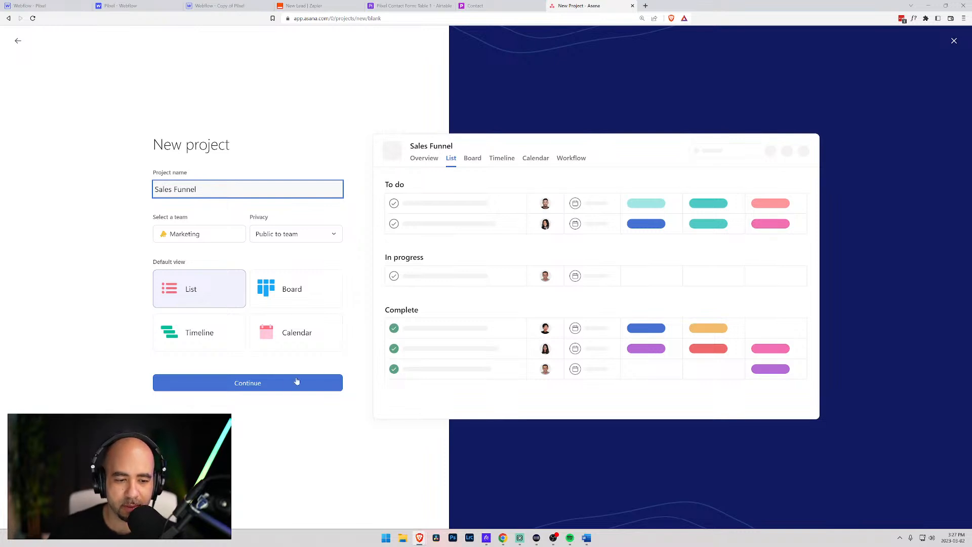
left_click(255, 383)
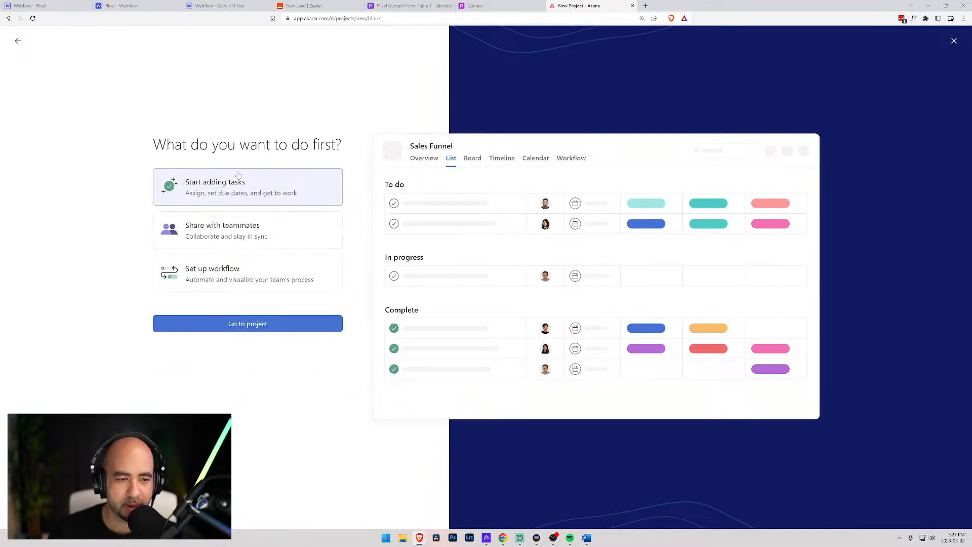
left_click(237, 325)
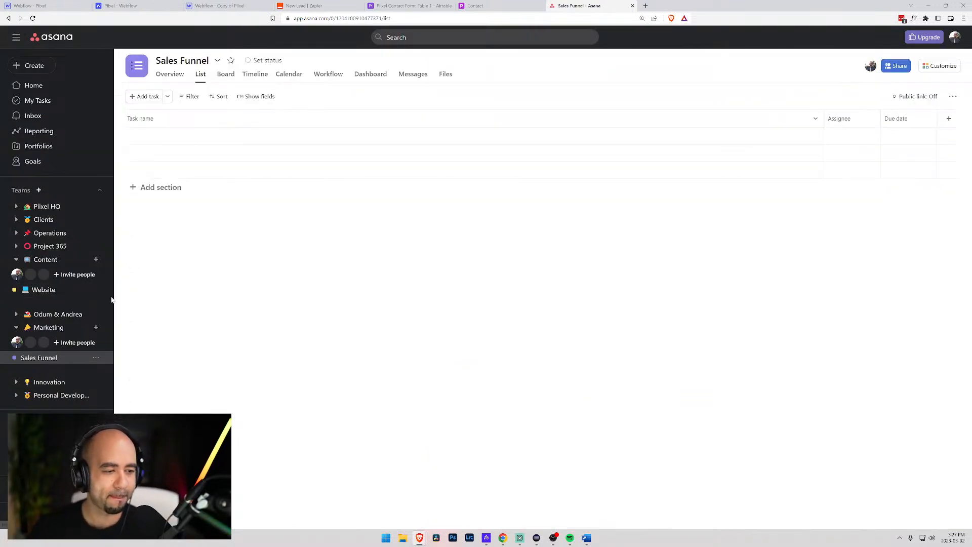
- Set a funnel icon for the Sales Funnel project
left_click(136, 67)
scroll(172, 174, "down", 5)
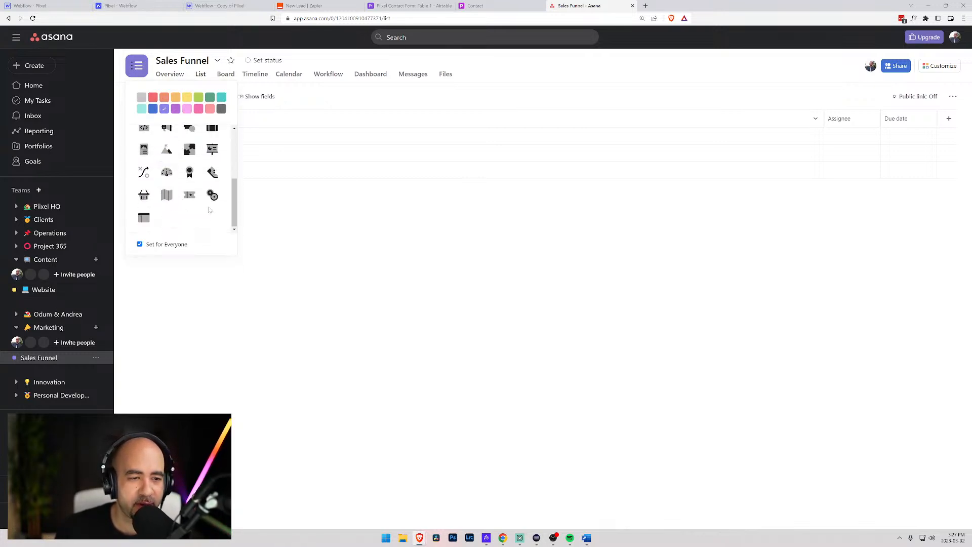
scroll(165, 193, "up", 2)
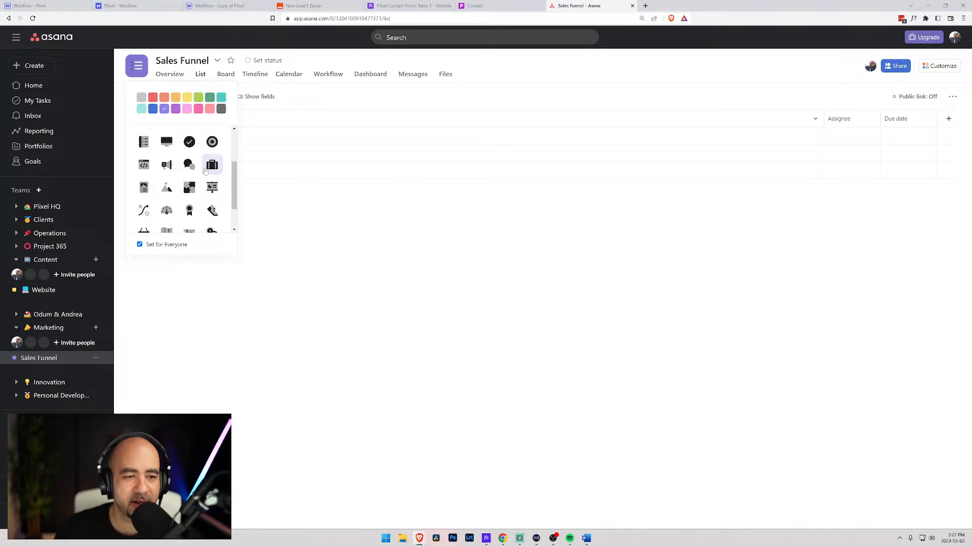
scroll(200, 202, "down", 2)
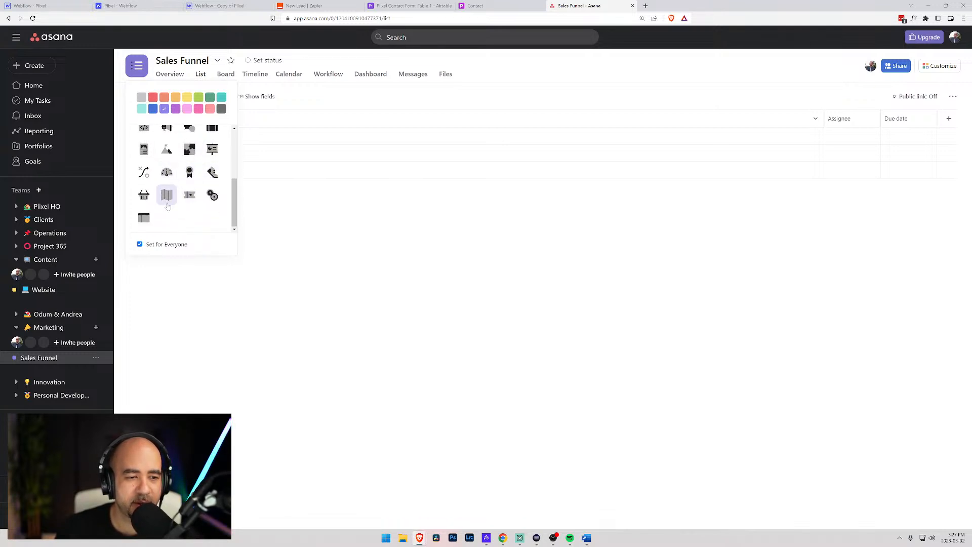
scroll(197, 205, "up", 5)
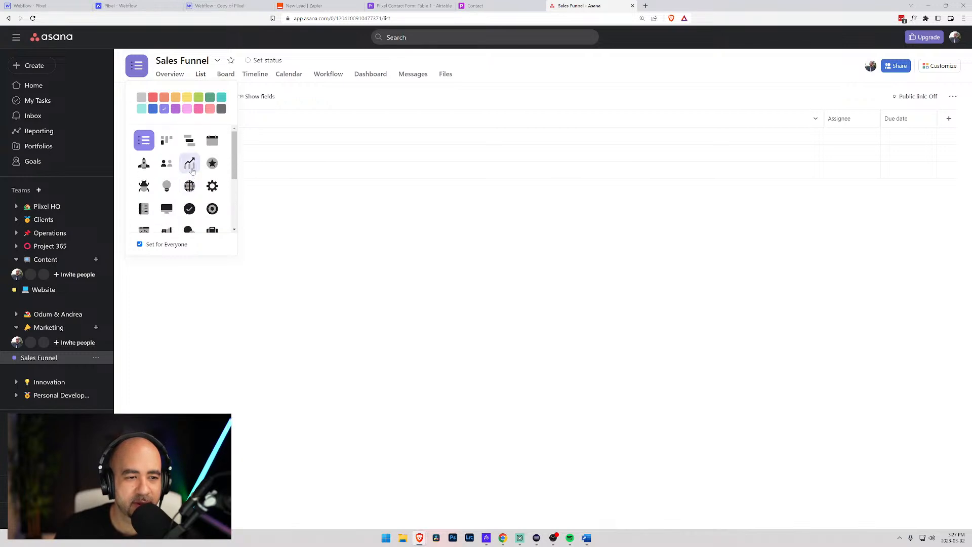
scroll(192, 170, "down", 5)
left_click(144, 173)
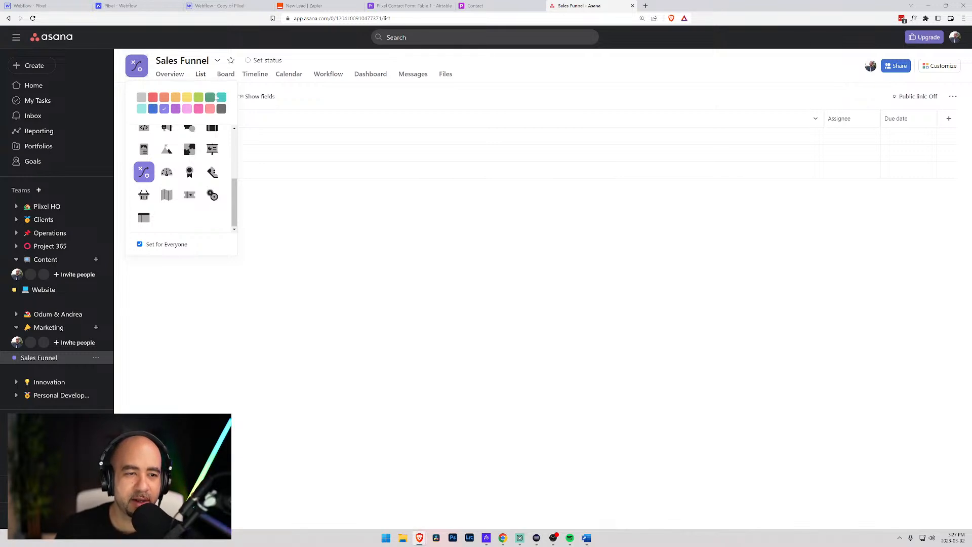
- Try several colour swatches and settle on lime green as the project colour
left_click(153, 109)
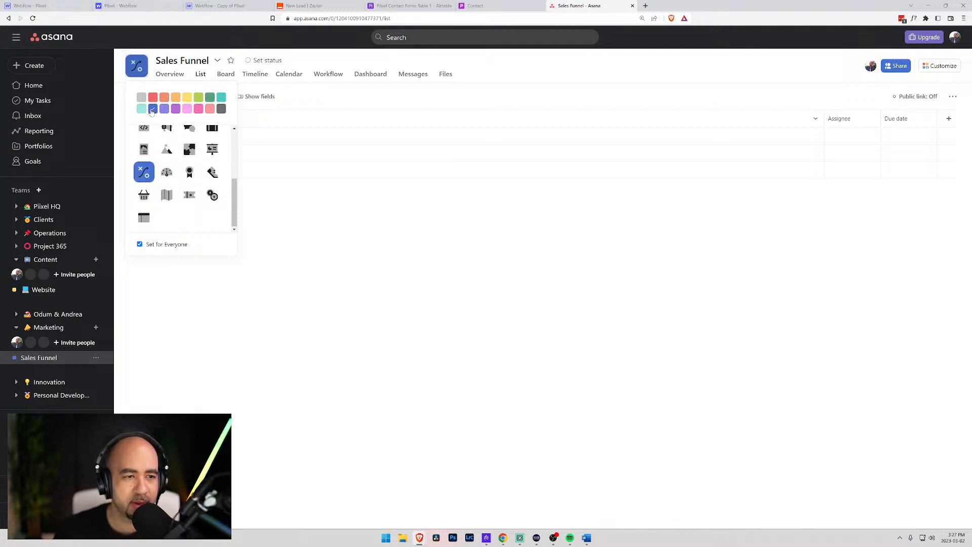
left_click(176, 110)
left_click(188, 110)
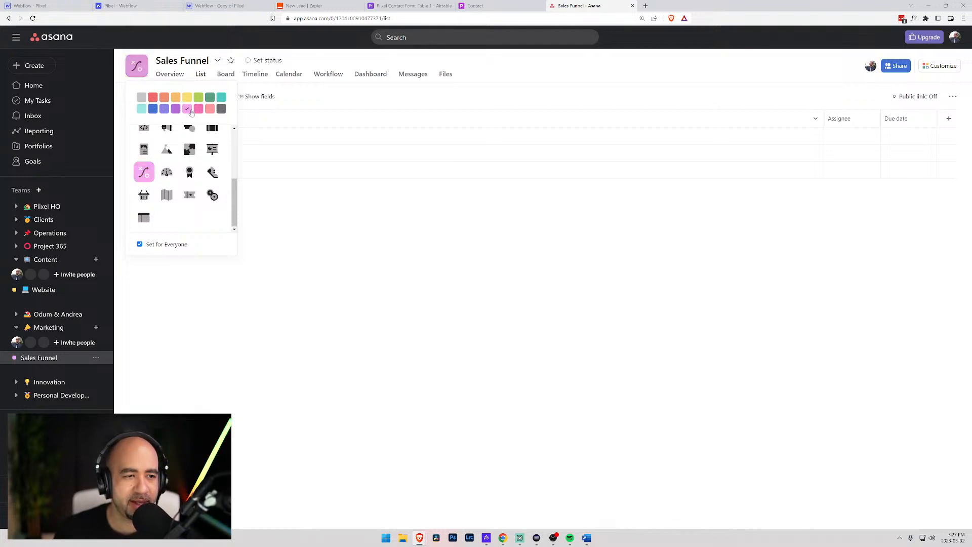
left_click(200, 110)
left_click(210, 110)
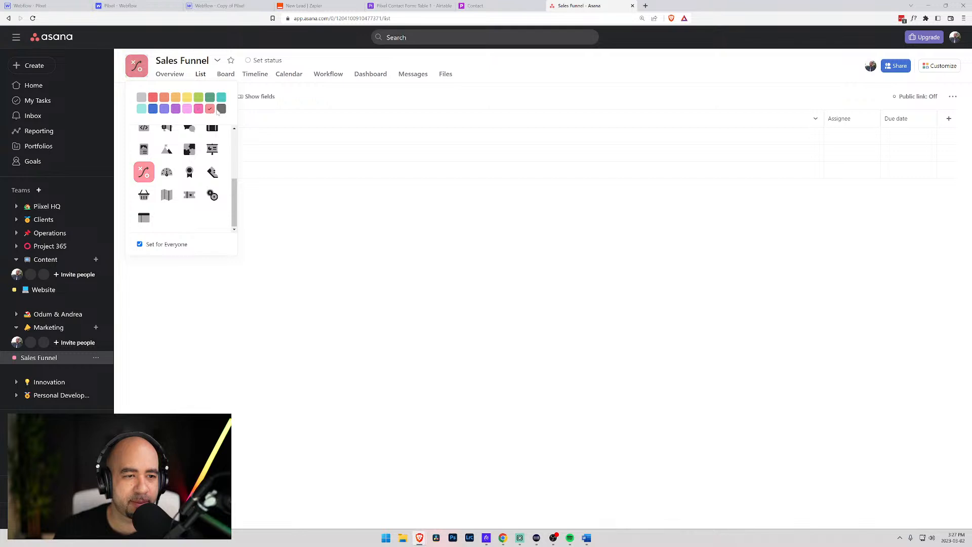
left_click(221, 110)
left_click(222, 97)
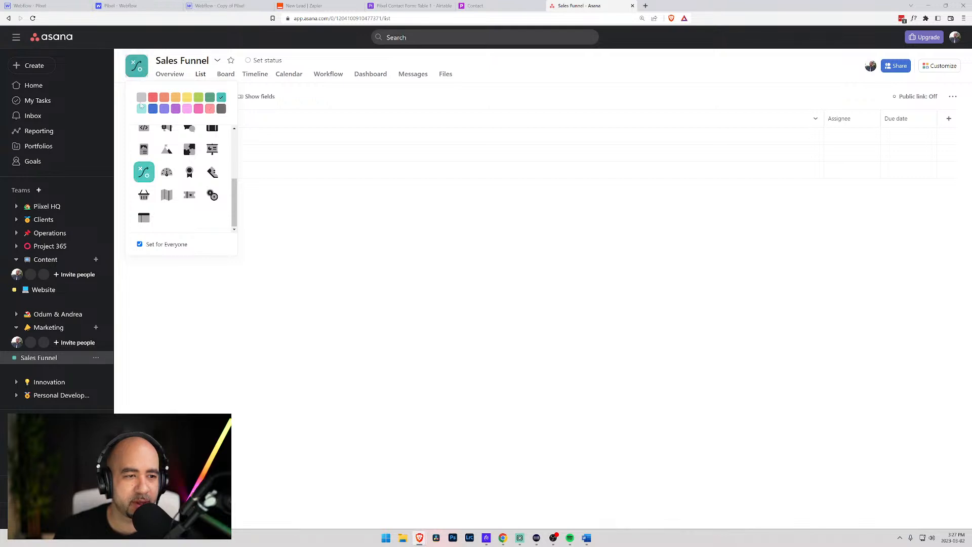
left_click(198, 98)
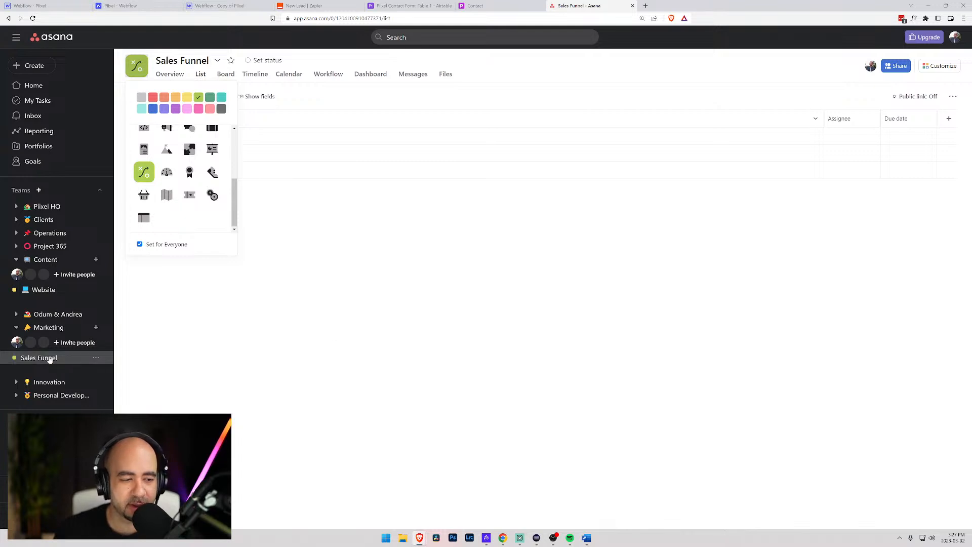
left_click(33, 362)
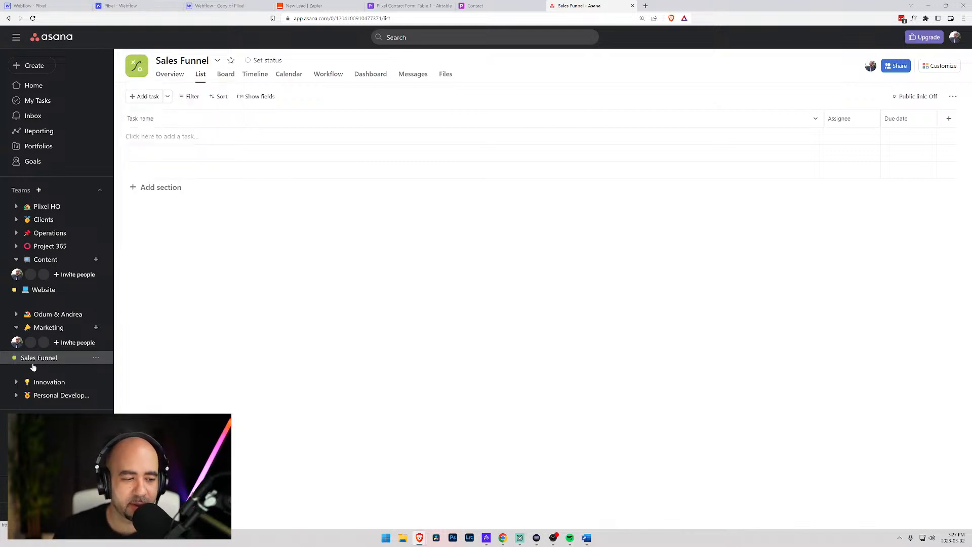
- Add a 'New Leads' section to Sales Funnel and return to the New Lead Zap tab
left_click(165, 188)
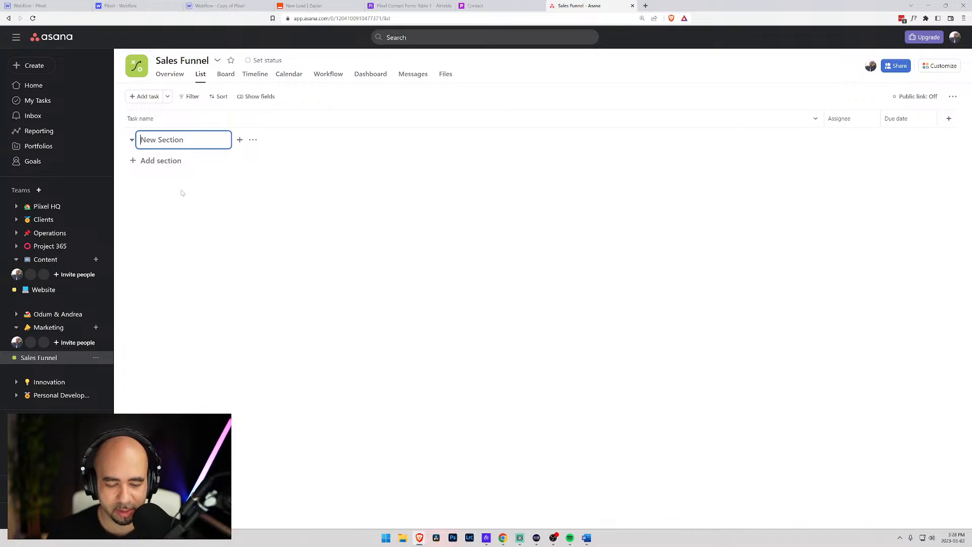
type("New Leads")
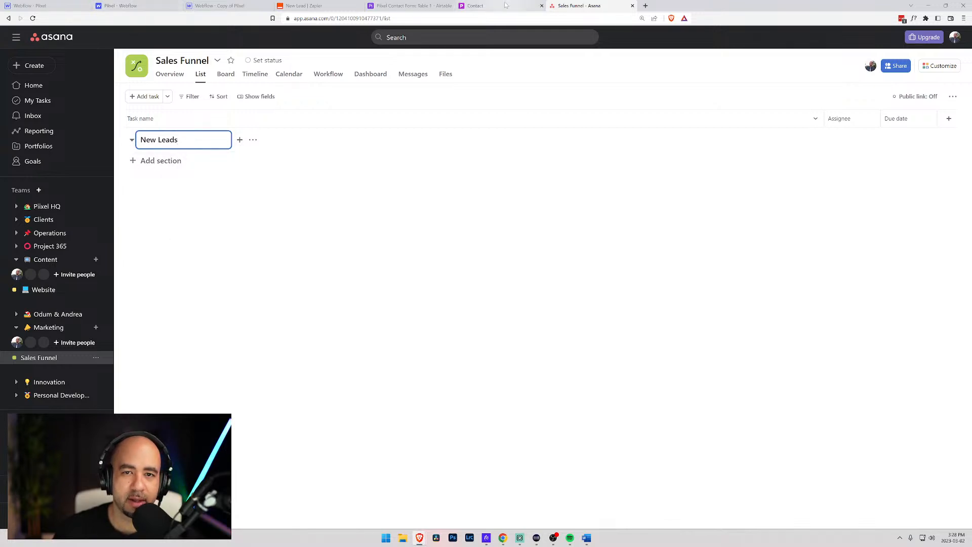
left_click(484, 6)
left_click(573, 6)
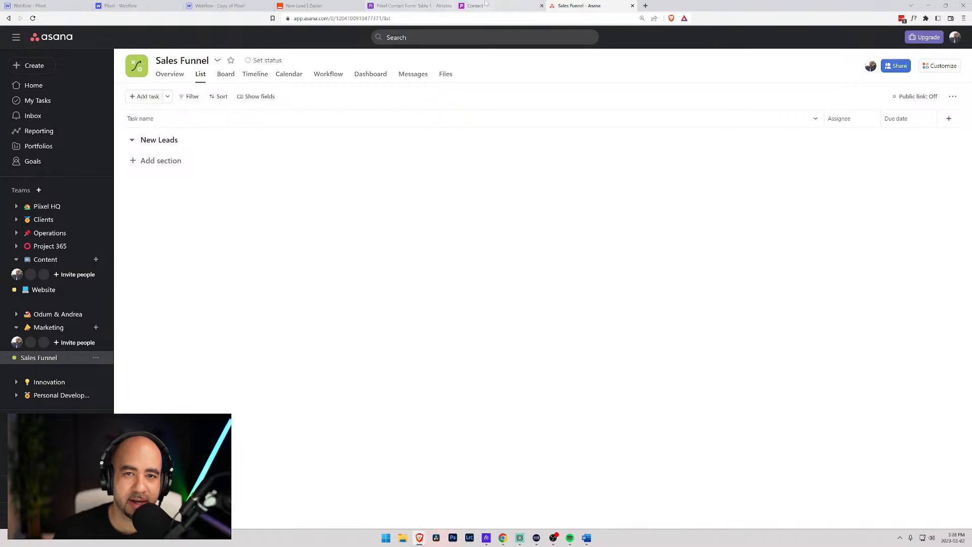
left_click(468, 5)
left_click(306, 6)
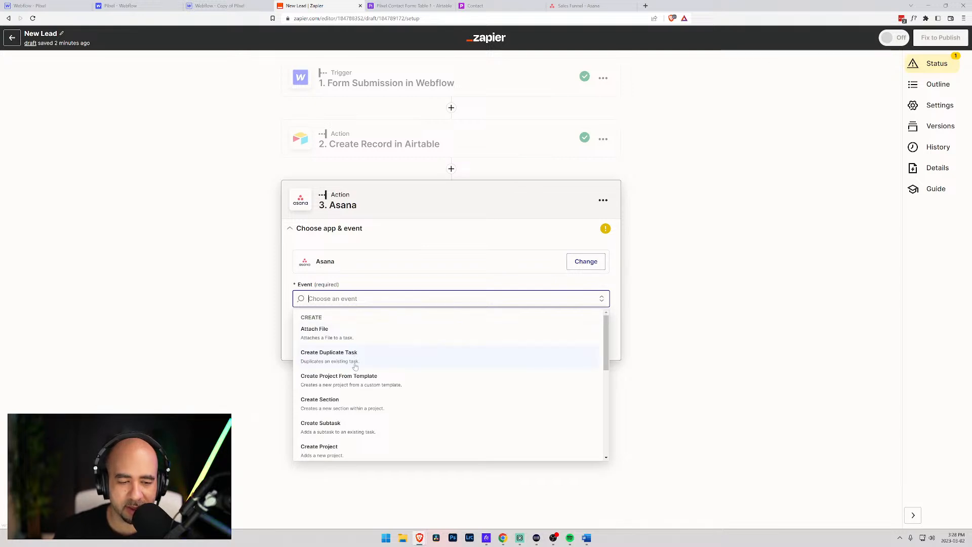
- Choose Create Task as the Asana event and continue to account selection
scroll(348, 443, "down", 3)
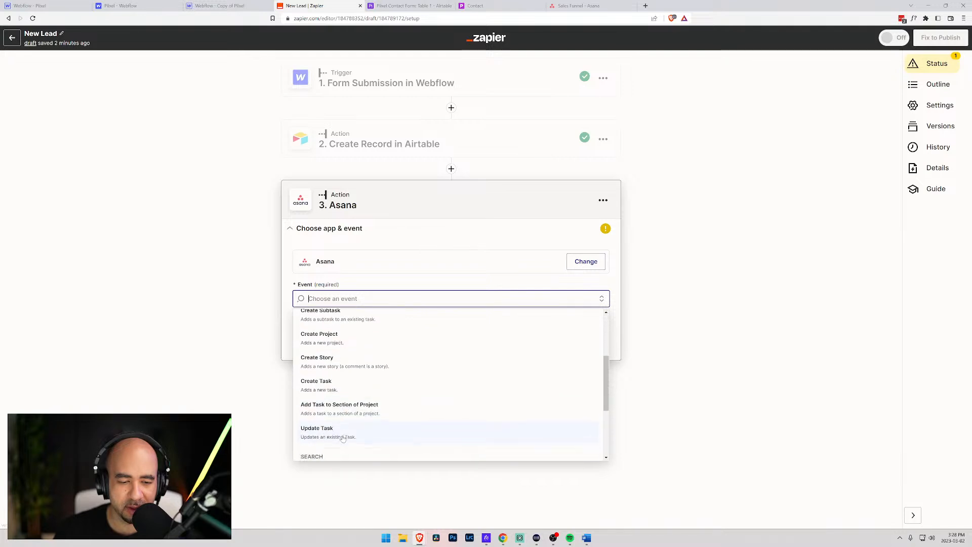
left_click(332, 387)
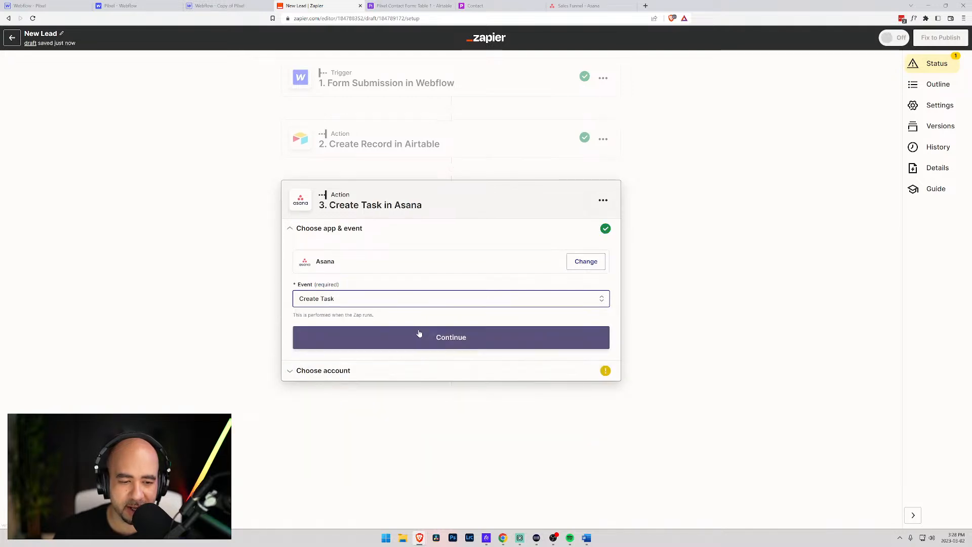
left_click(399, 335)
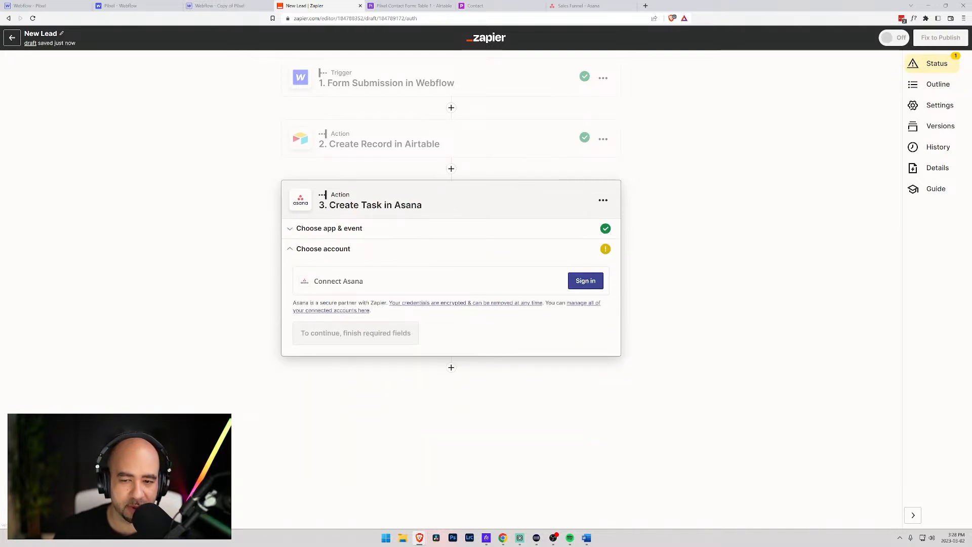
- Sign in to Asana, allow Zapier access, and continue with the connected account
left_click(587, 286)
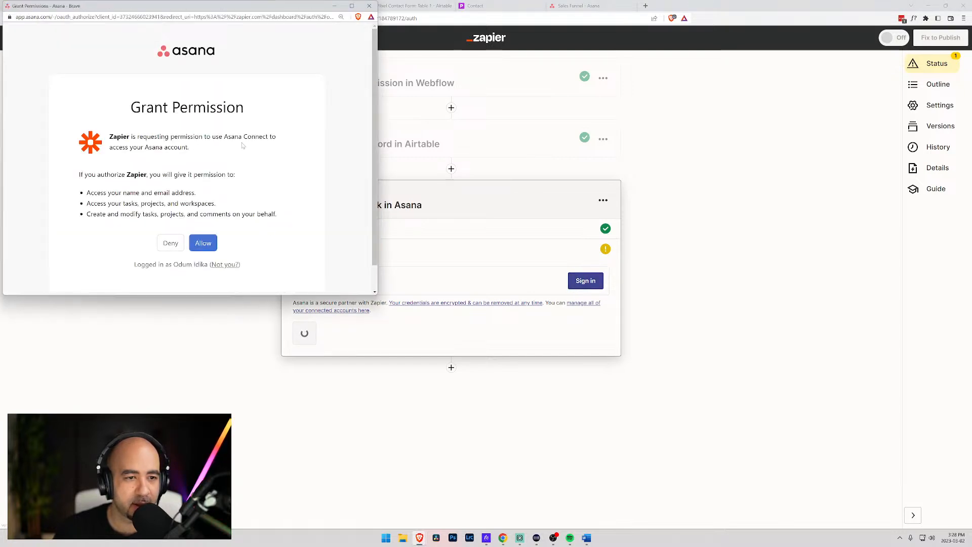
left_click(206, 243)
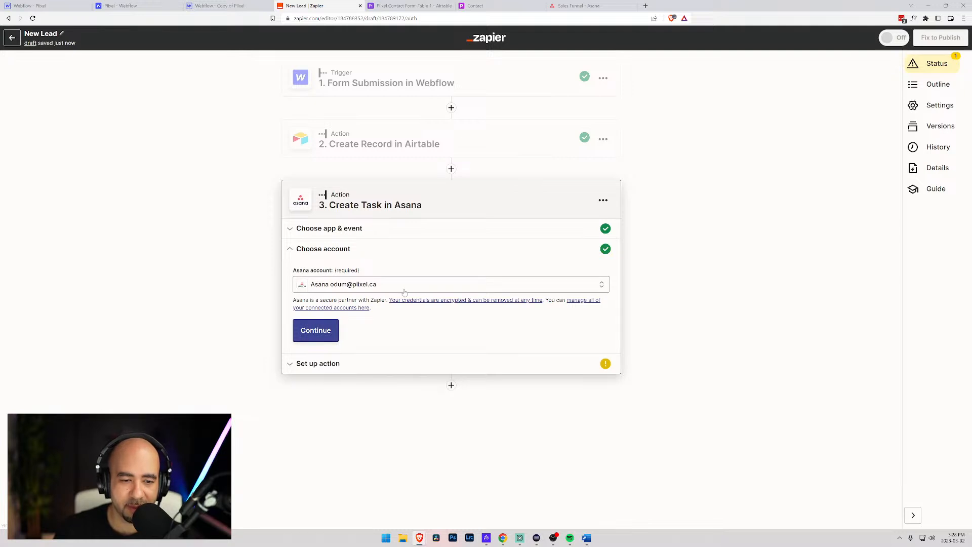
left_click(316, 330)
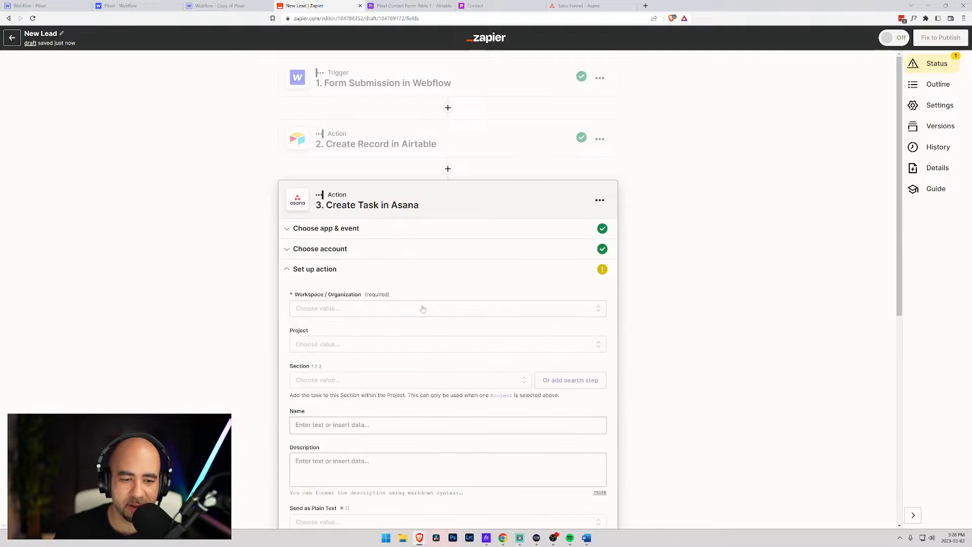
- Choose the Piixel workspace and search the project list for 'lead' and 'market'
left_click(384, 232)
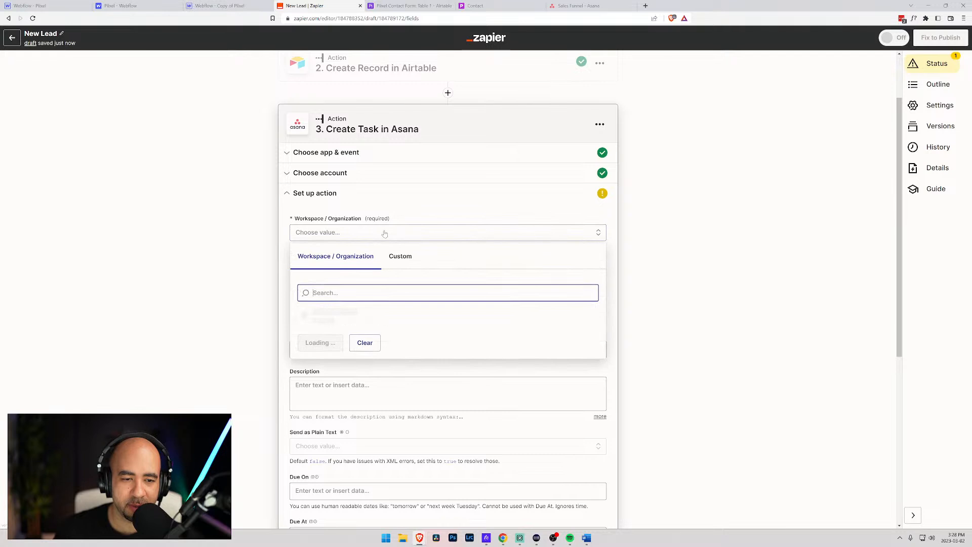
left_click(308, 320)
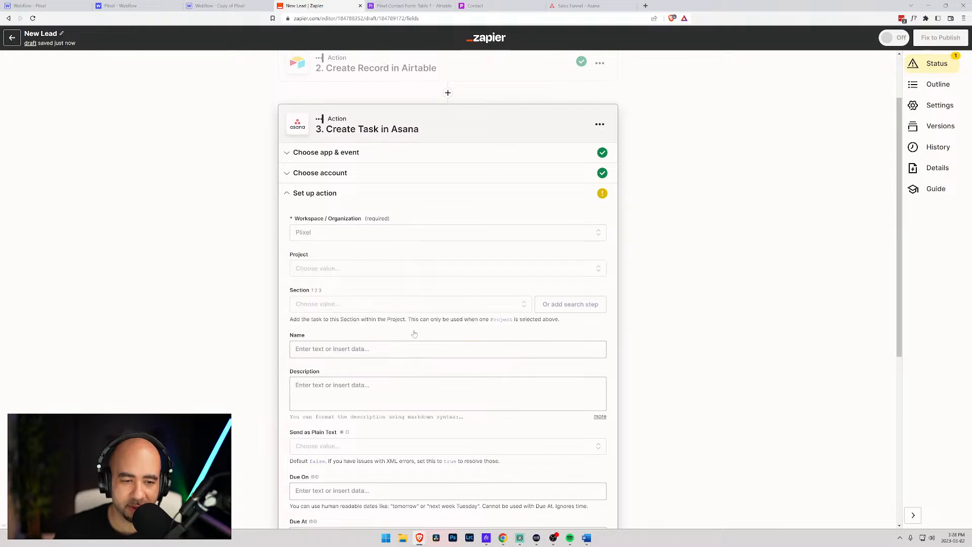
left_click(356, 273)
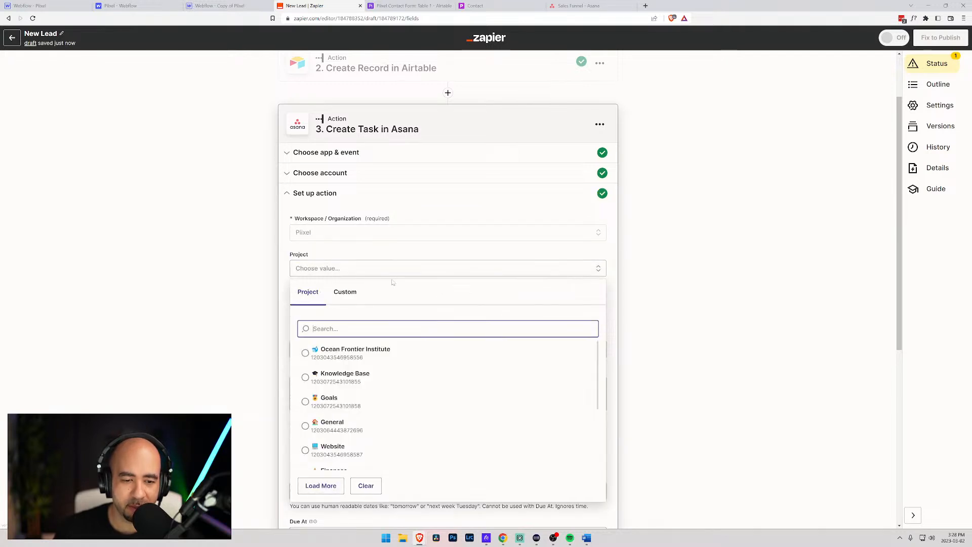
scroll(360, 284, "down", 2)
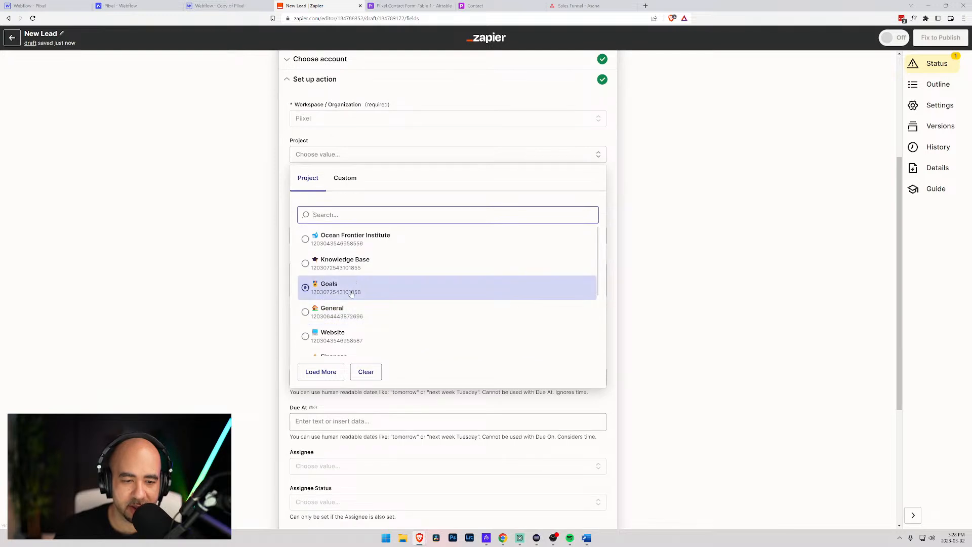
scroll(354, 291, "down", 4)
scroll(349, 304, "down", 8)
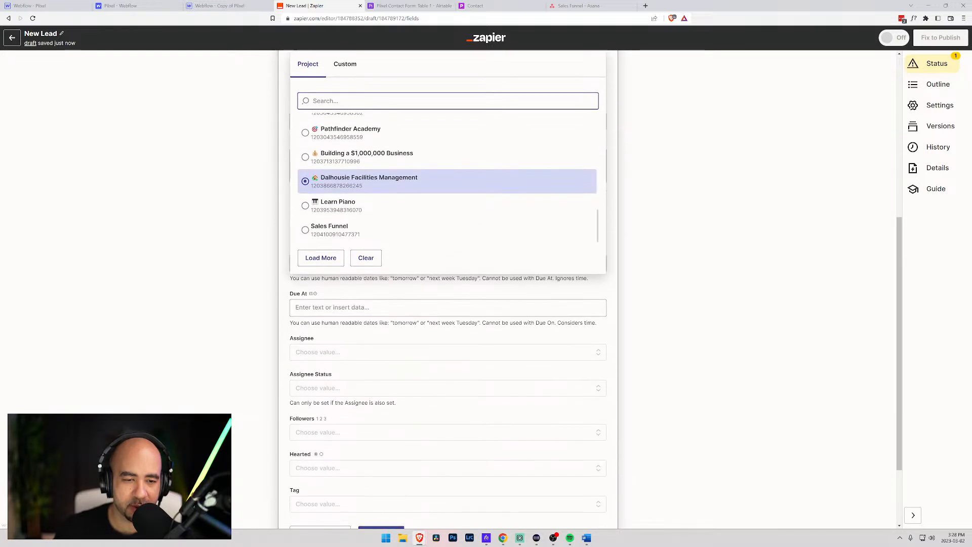
scroll(329, 252, "up", 3)
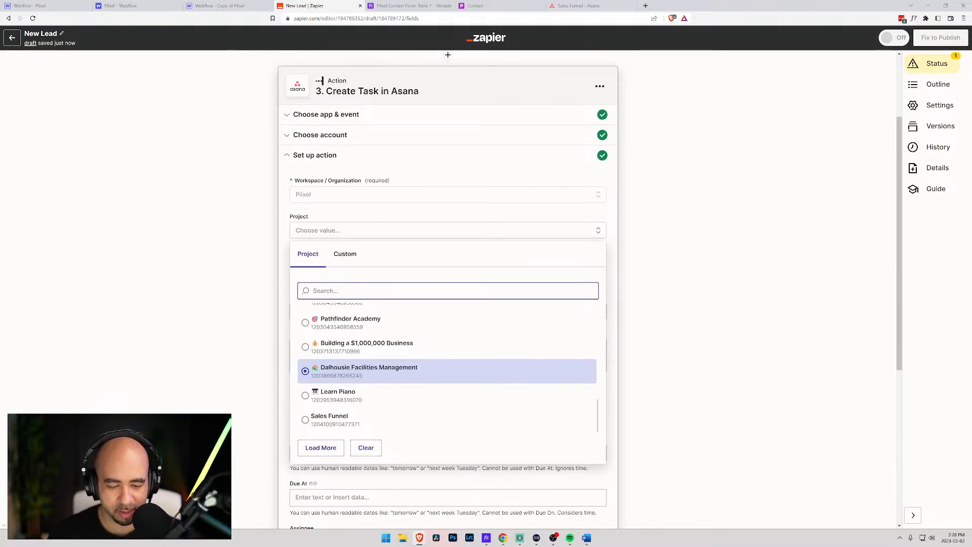
type("lead")
key("BackSpace")
key("BackSpace")
key("BackSpace")
key("BackSpace")
type("mark")
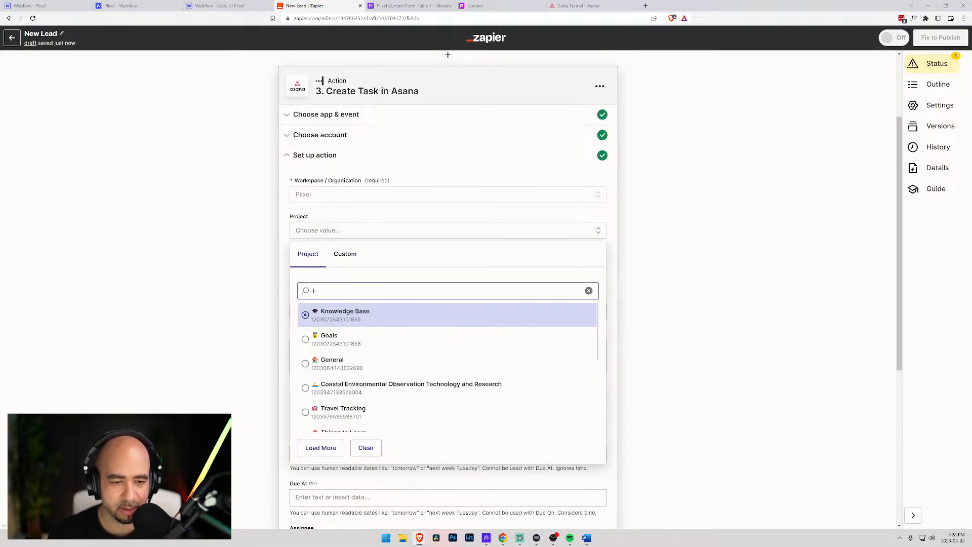
type("et")
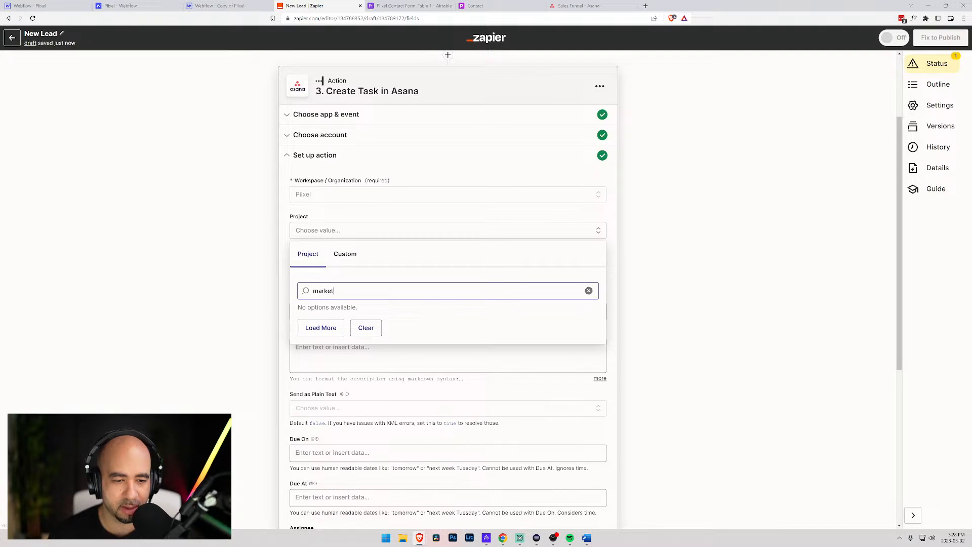
key("BackSpace")
key("BackSpace")
key("BackSpace")
key("BackSpace")
key("BackSpace")
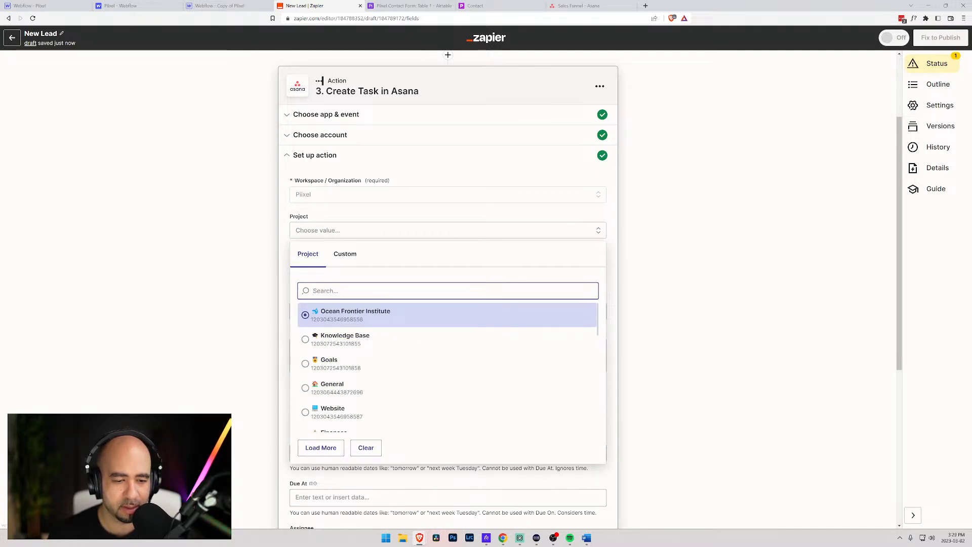
- Check the project name in Asana, then select Sales Funnel as the project
left_click(566, 5)
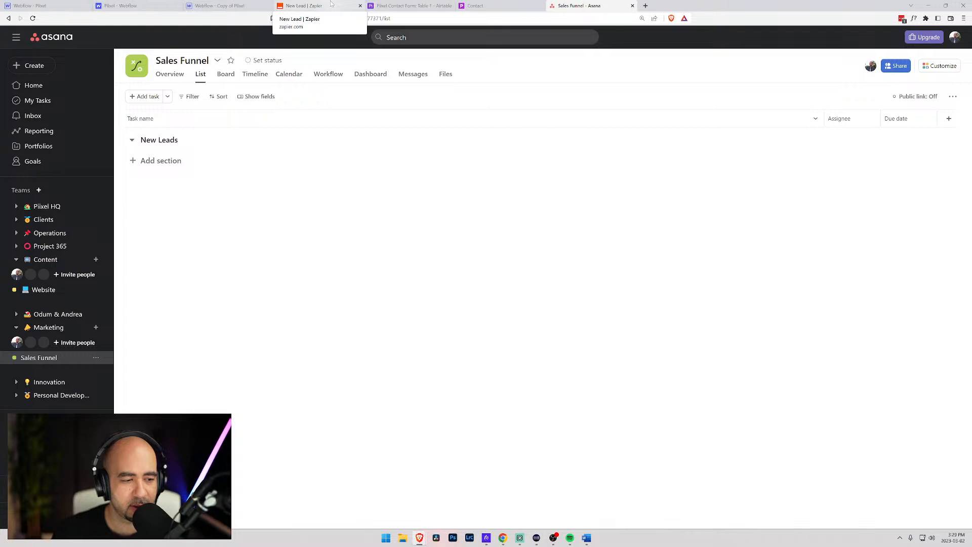
left_click(331, 4)
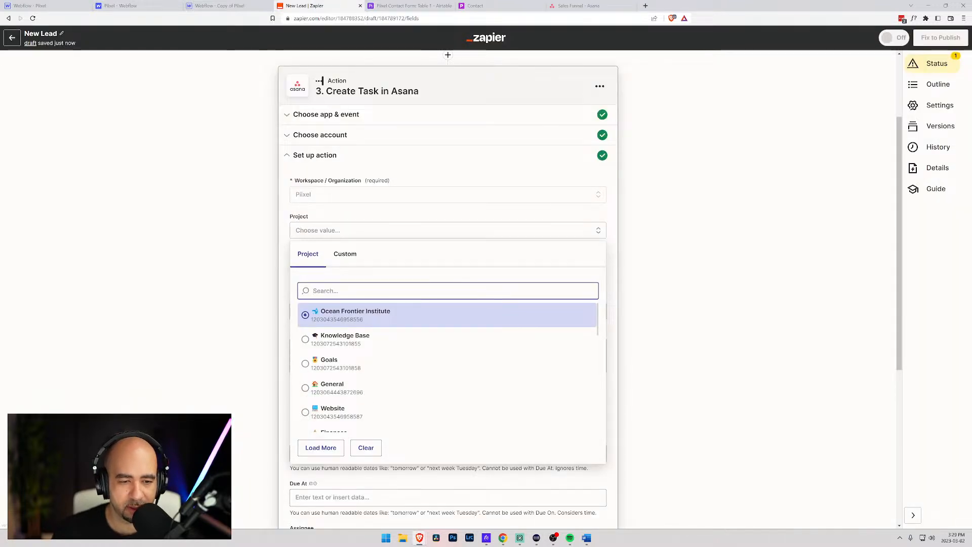
type("sa")
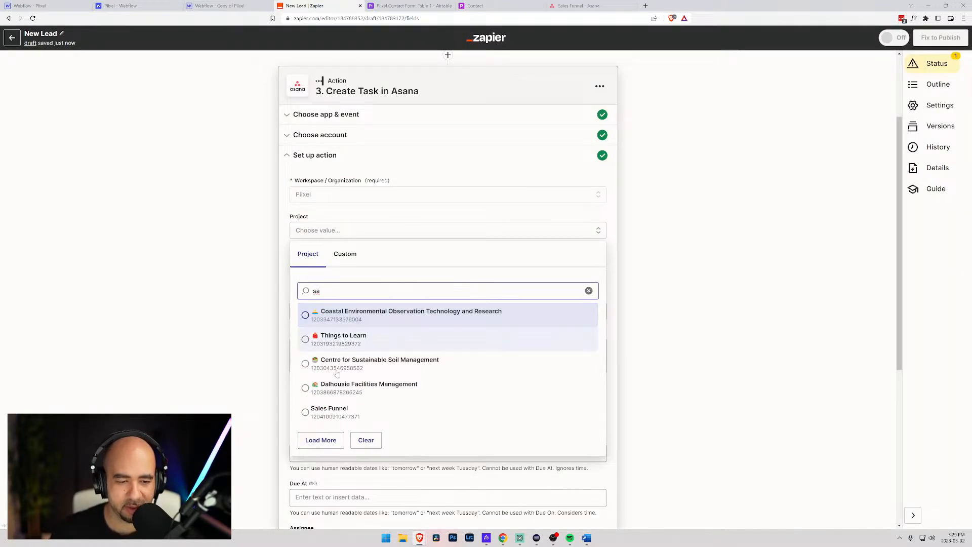
left_click(307, 413)
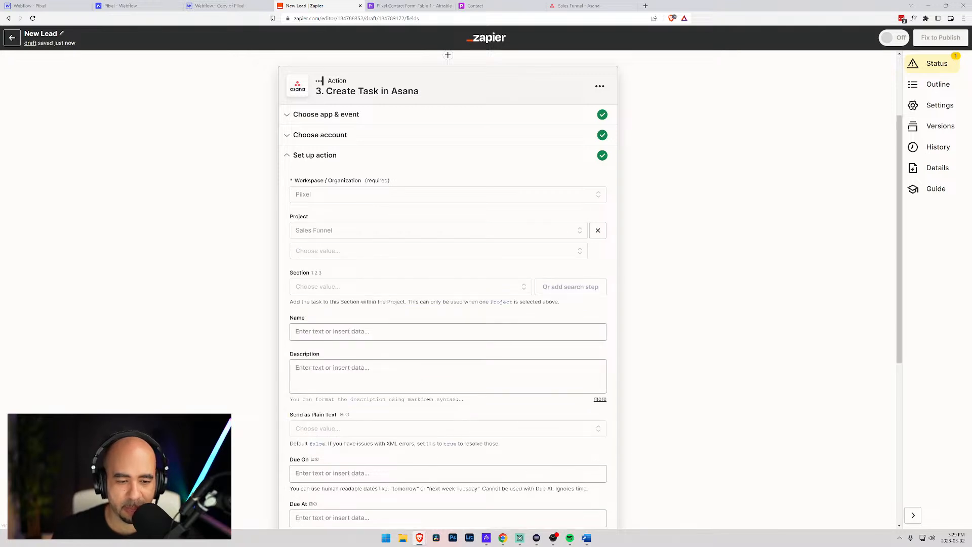
scroll(314, 291, "down", 2)
scroll(339, 271, "up", 3)
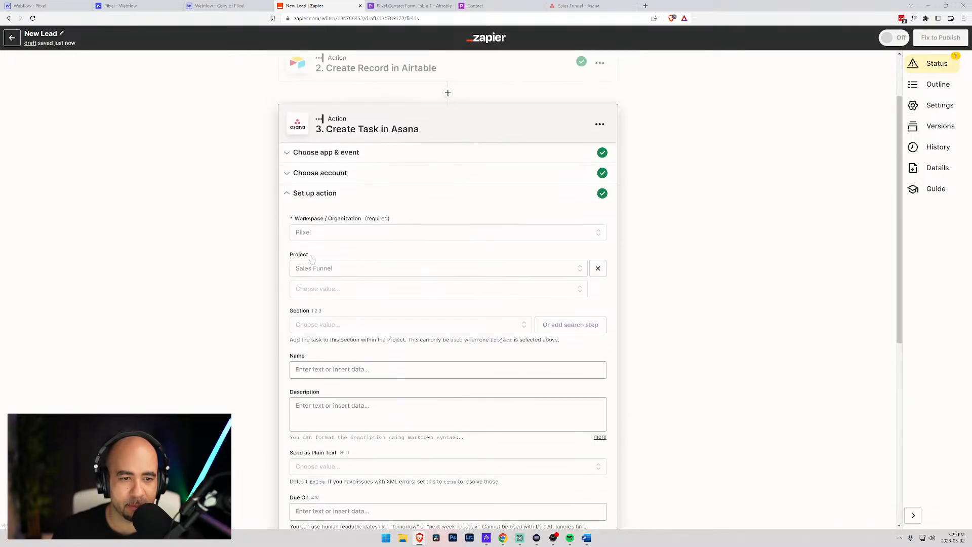
- Browse the Asana project options against the Sales Funnel project, leaving the project unchanged
left_click(353, 289)
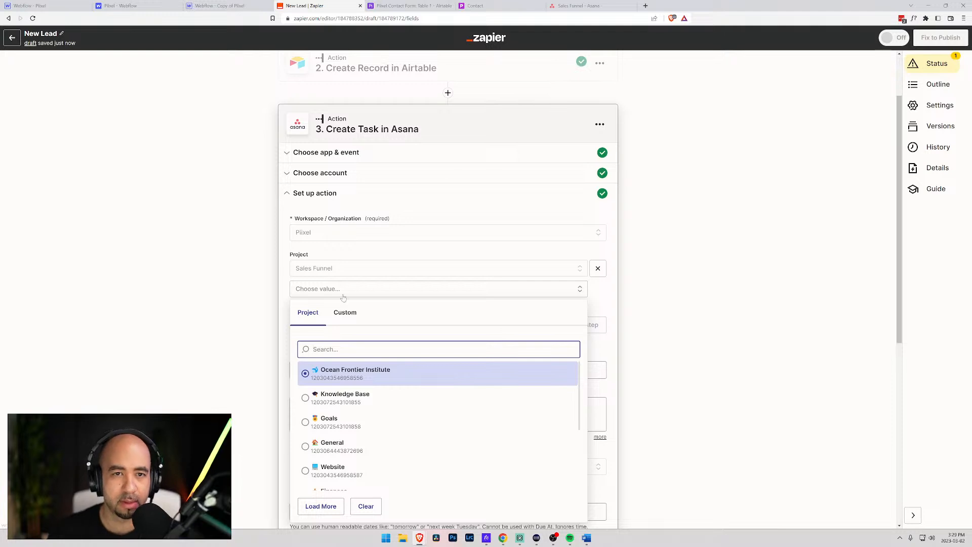
left_click(582, 5)
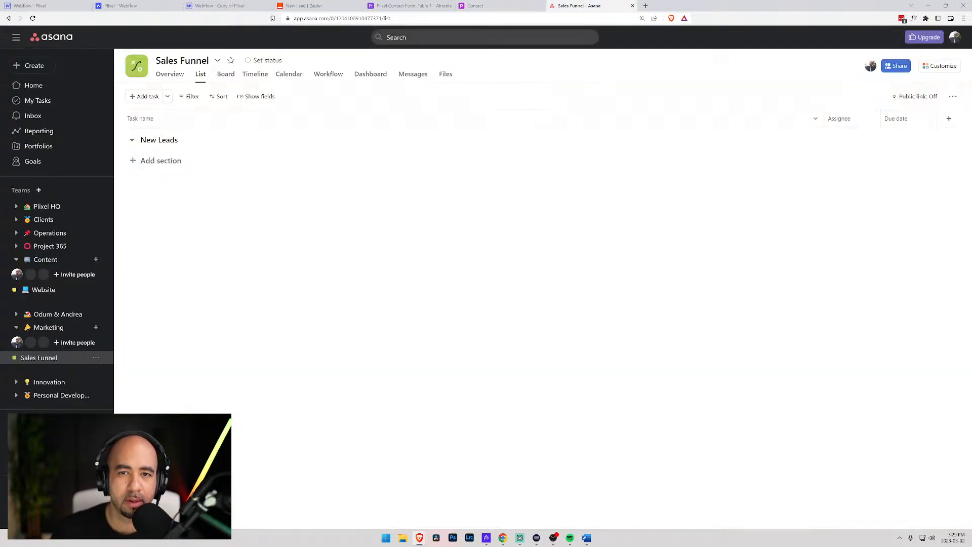
left_click(329, 10)
type("new")
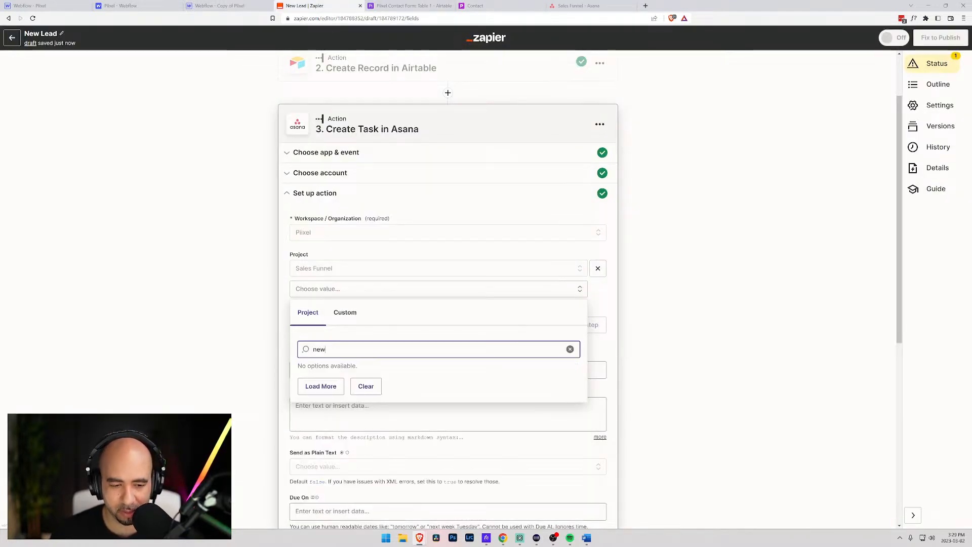
key("BackSpace")
key("BackSpace")
key("BackSpace")
left_click(607, 298)
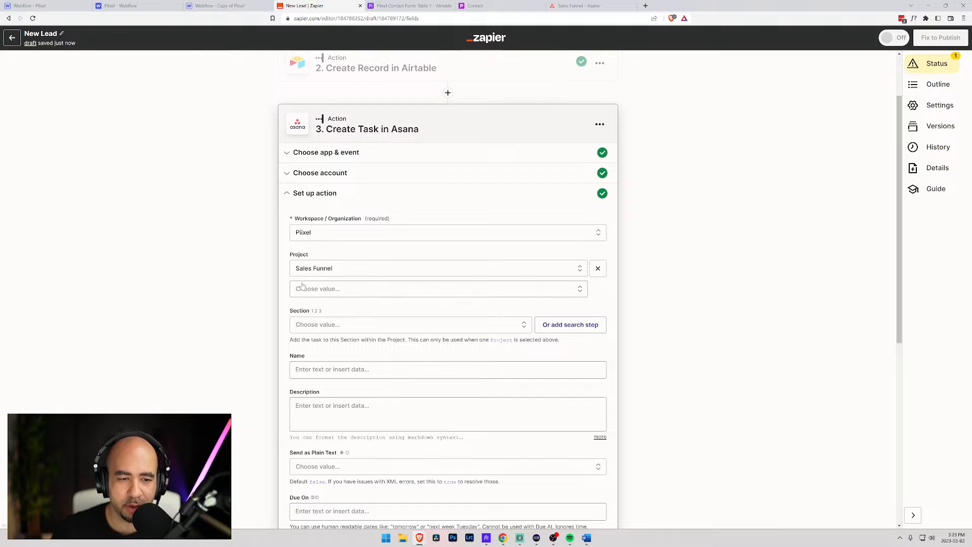
- Choose New Leads as the task's section, then glance at the Asana and Airtable tabs
left_click(431, 329)
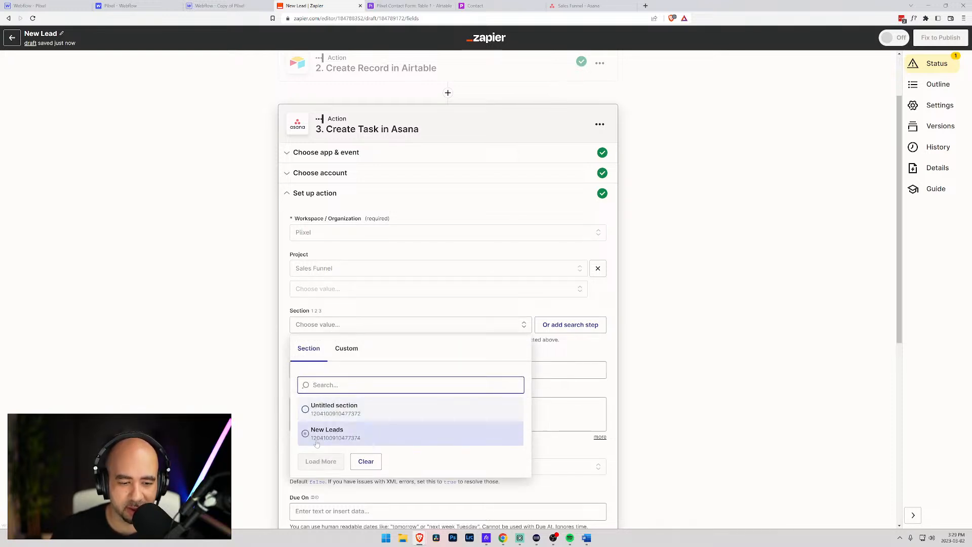
left_click(305, 435)
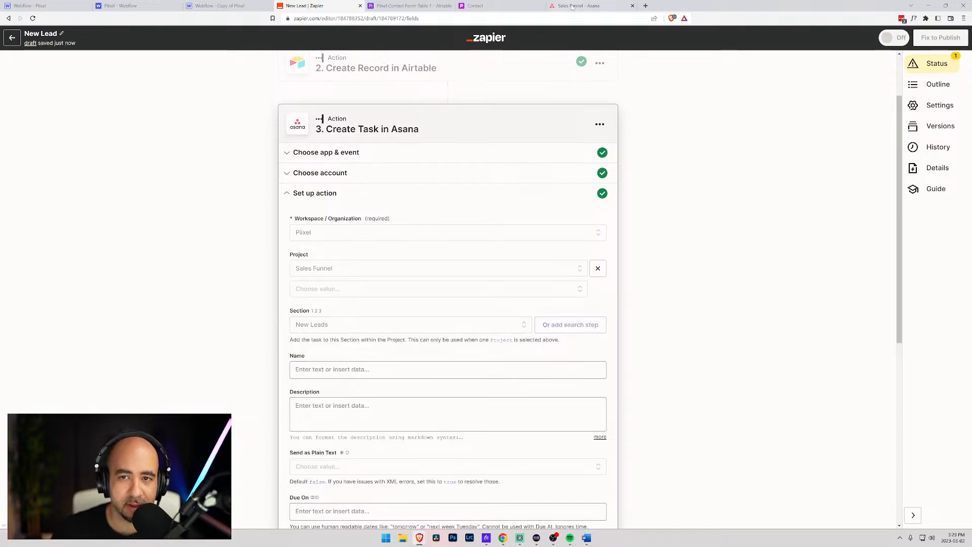
left_click(572, 7)
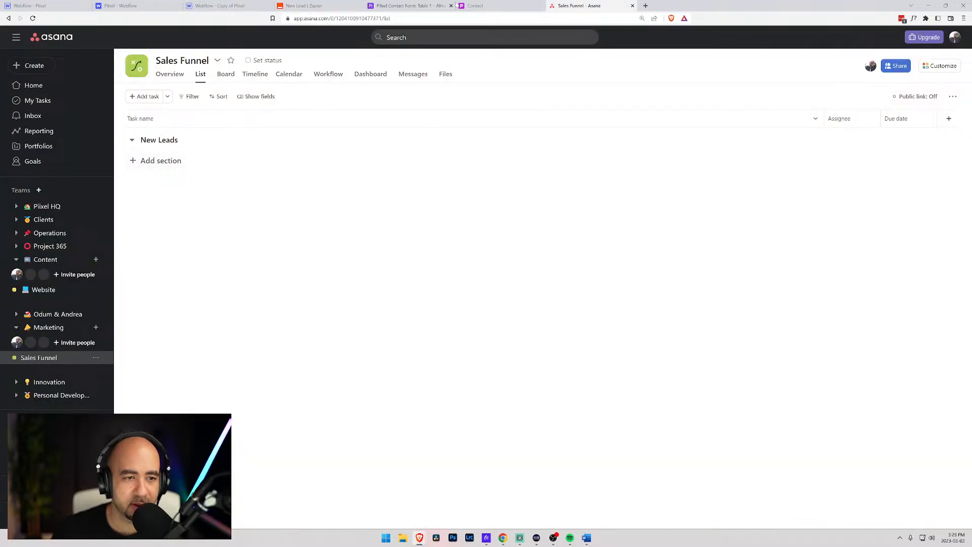
left_click(476, 5)
left_click(405, 5)
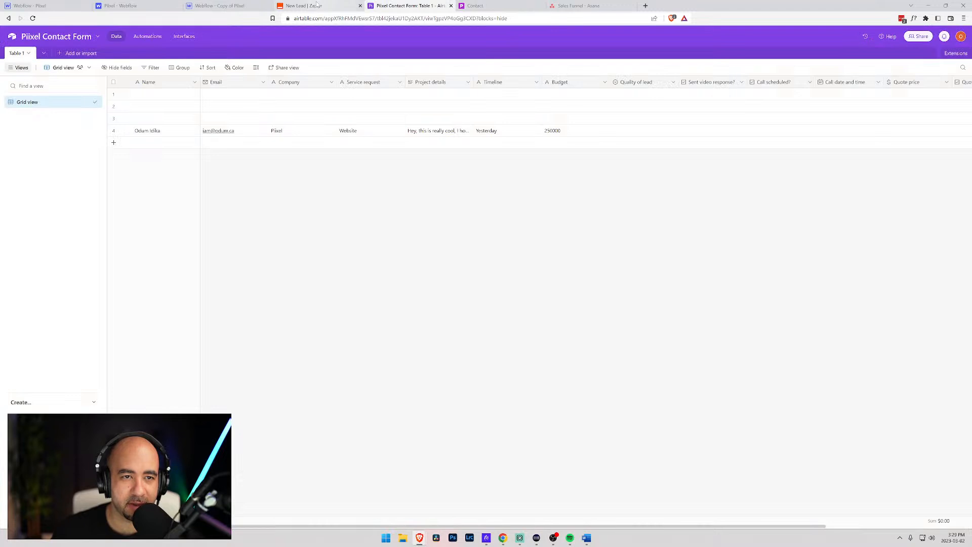
left_click(317, 5)
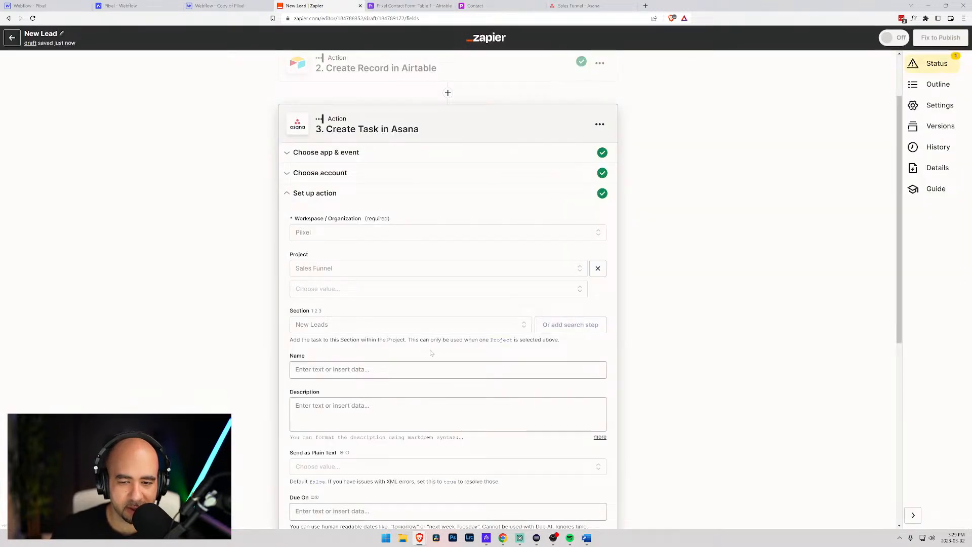
scroll(435, 353, "down", 2)
- Start the task name with 'Lead name:' followed by the Webflow form's Data Name
left_click(385, 294)
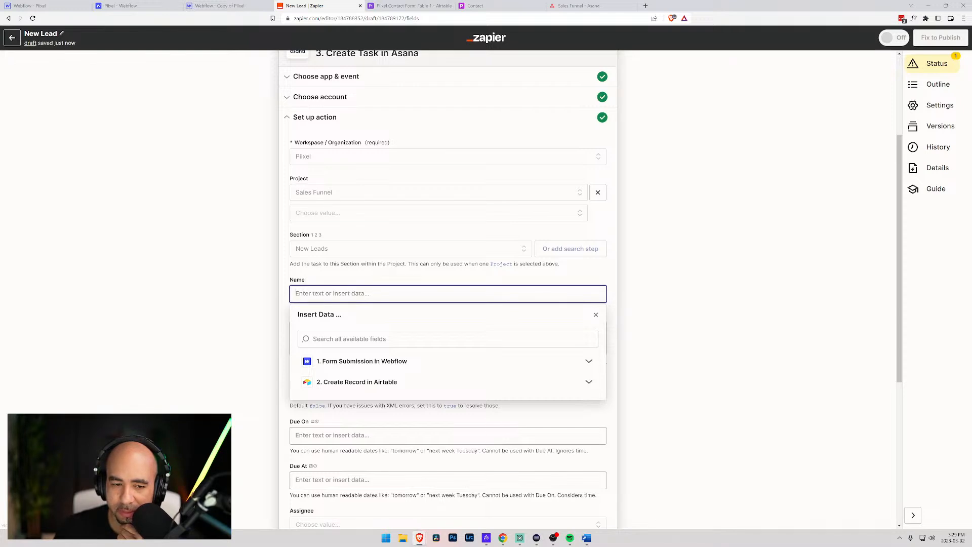
type("You")
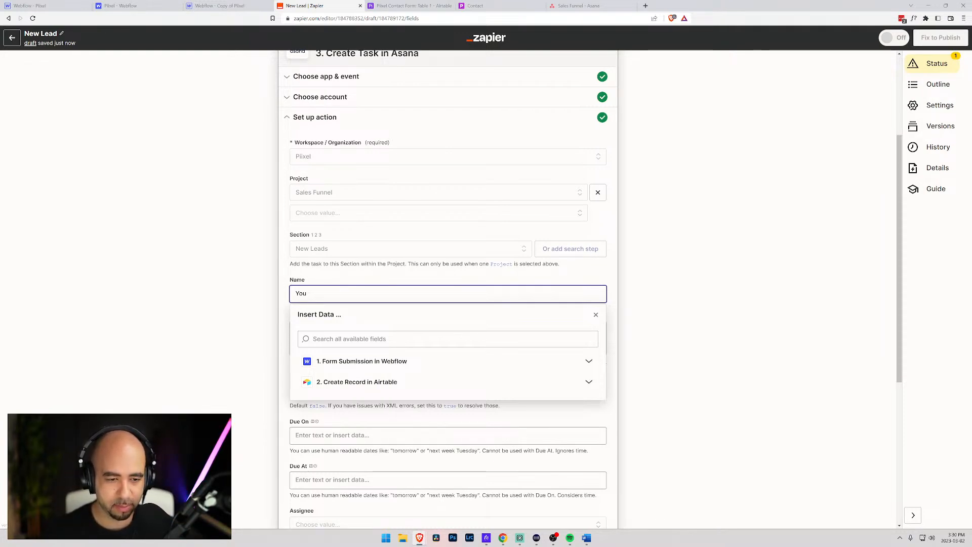
double_click(299, 293)
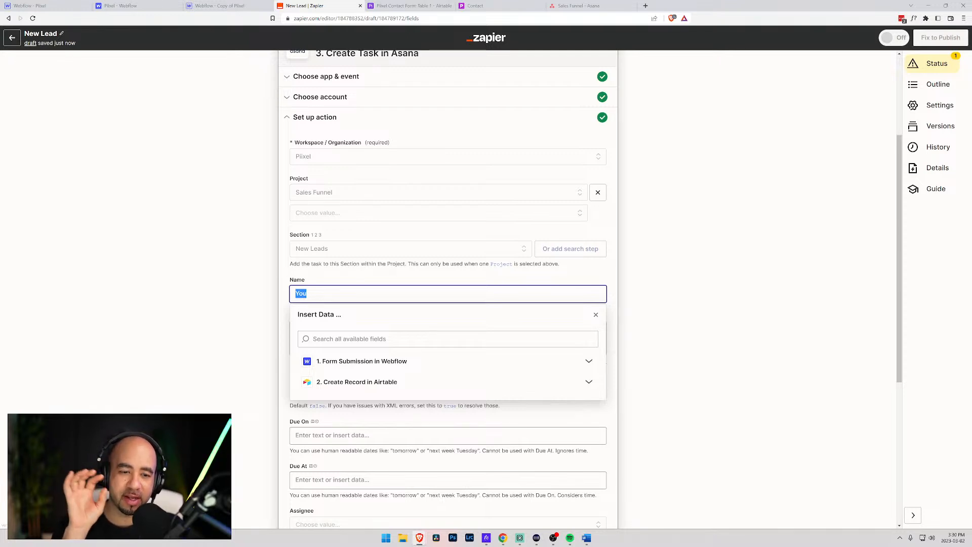
type("Cu")
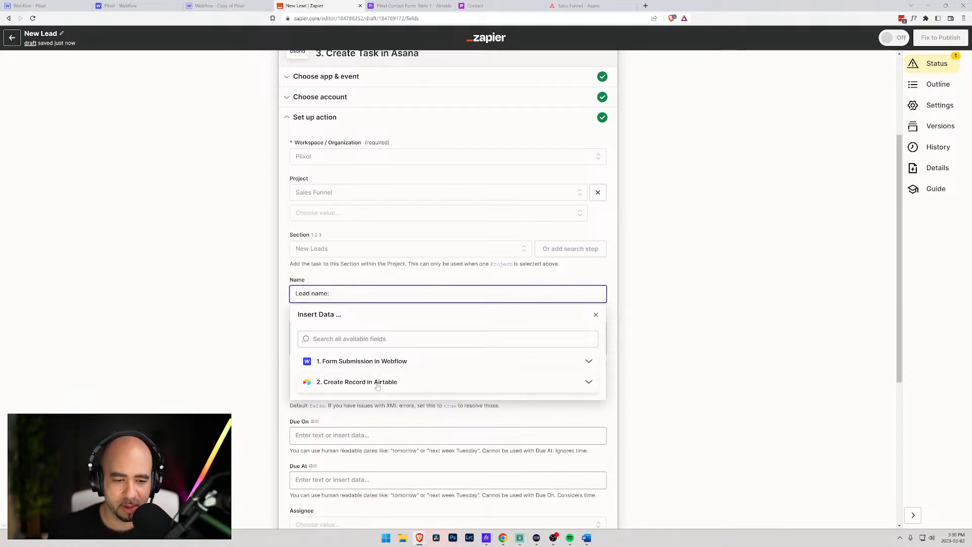
left_click(372, 362)
scroll(371, 364, "down", 1)
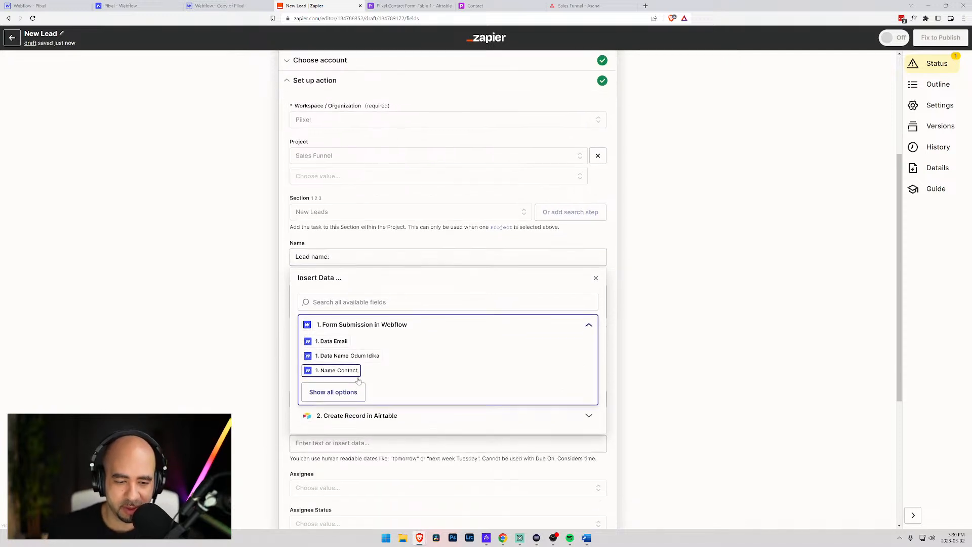
left_click(353, 356)
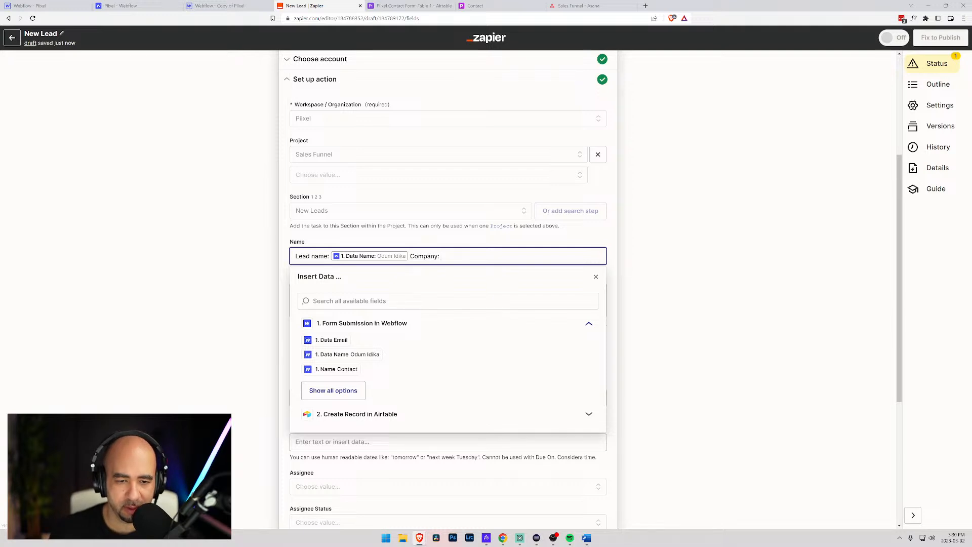
- Append 'Company:' and the form's Data Company value to the task name
scroll(336, 368, "down", 1)
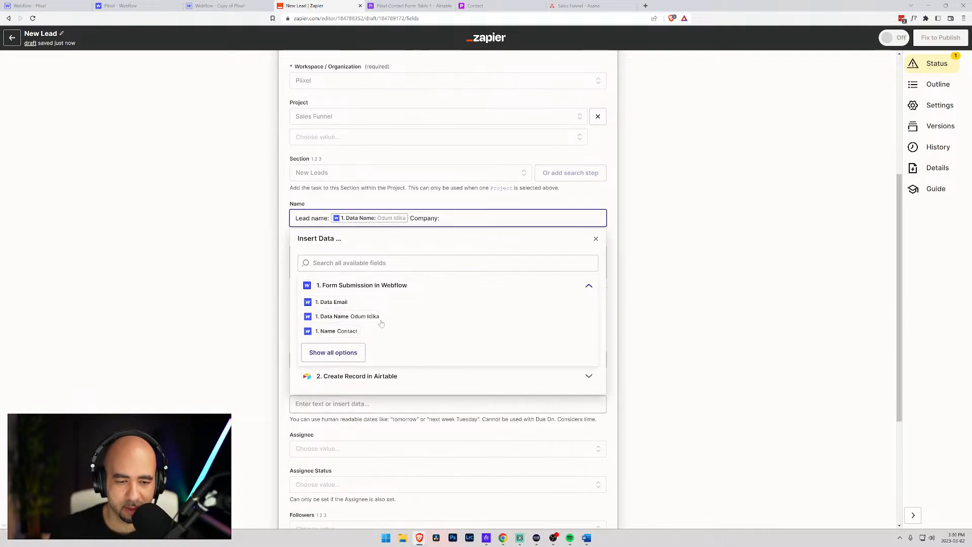
left_click(335, 353)
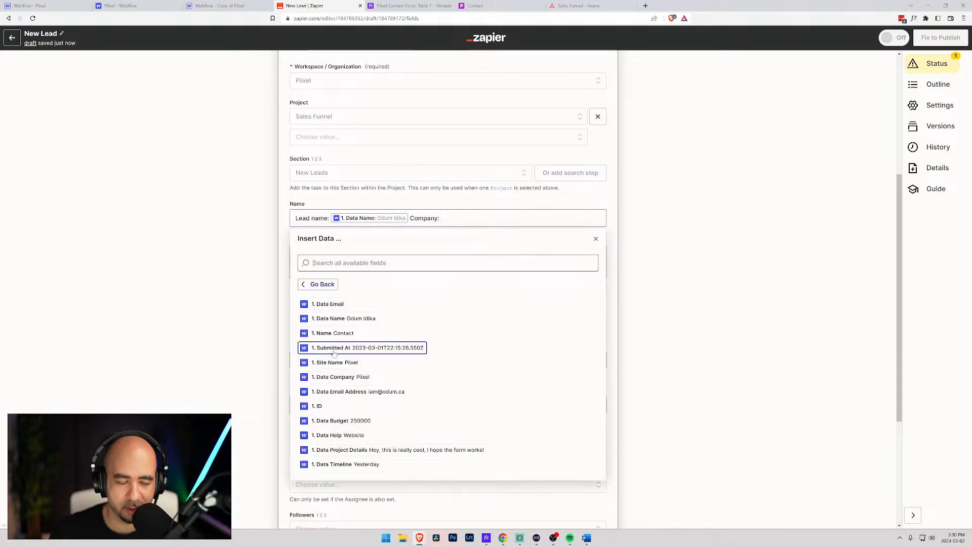
left_click(340, 376)
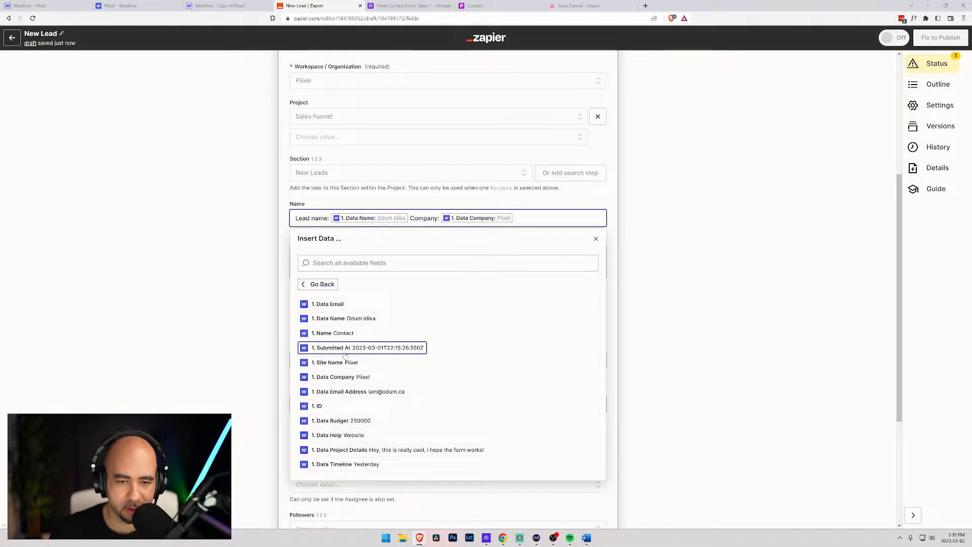
scroll(328, 349, "up", 4)
scroll(328, 350, "down", 2)
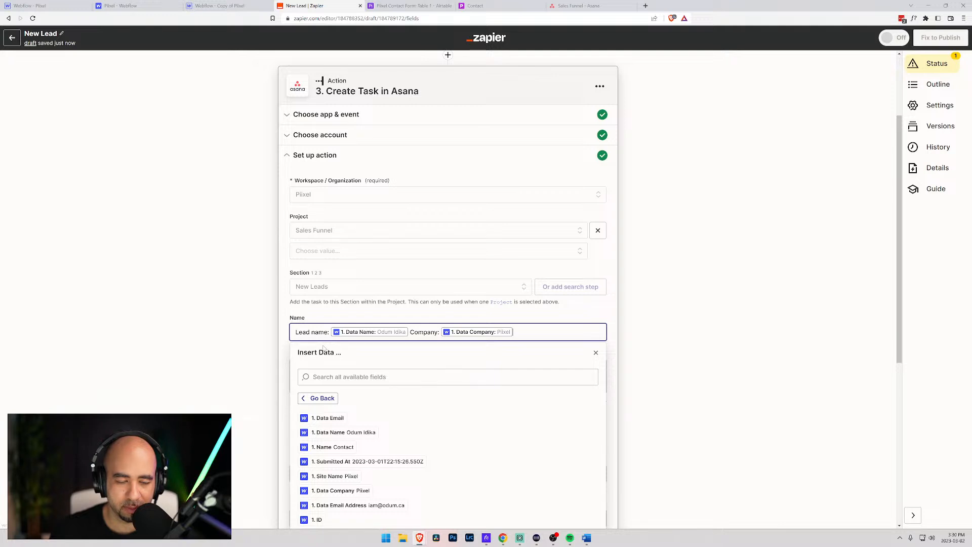
left_click(287, 316)
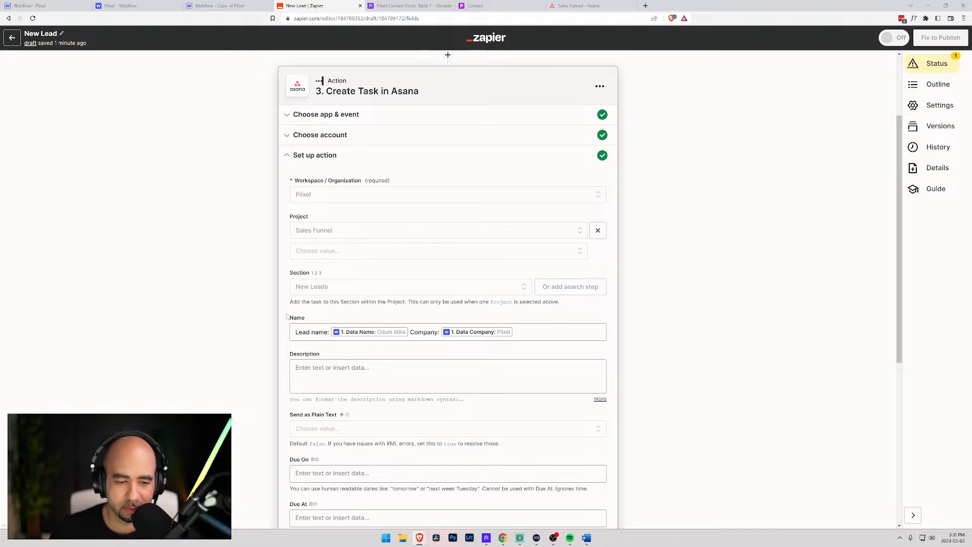
- Assign the Asana task to a team member from the assignee list
scroll(286, 316, "down", 2)
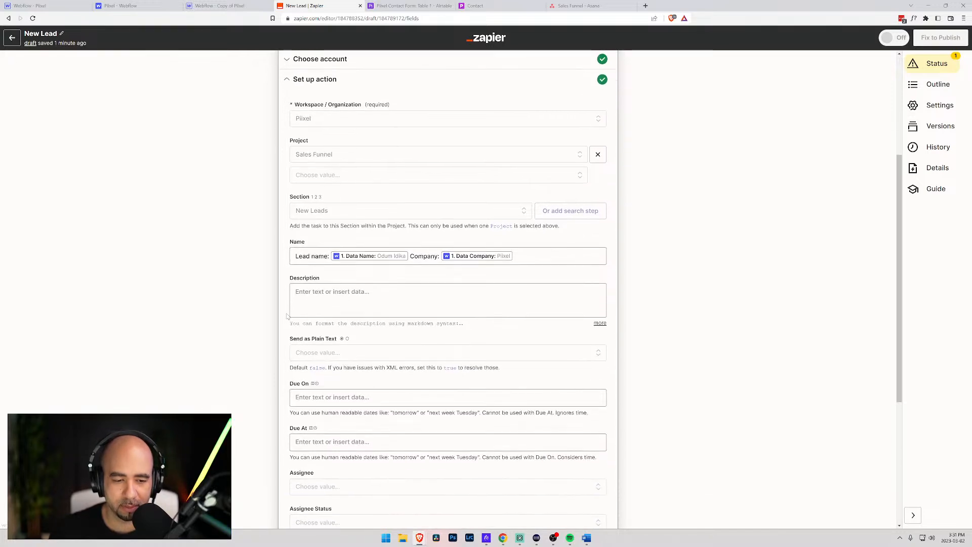
scroll(287, 316, "down", 1)
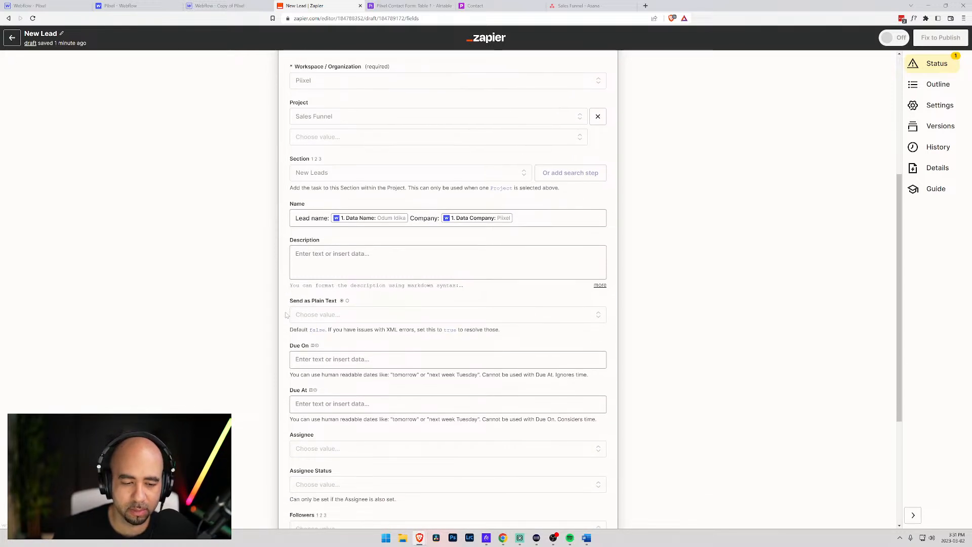
scroll(293, 339, "down", 4)
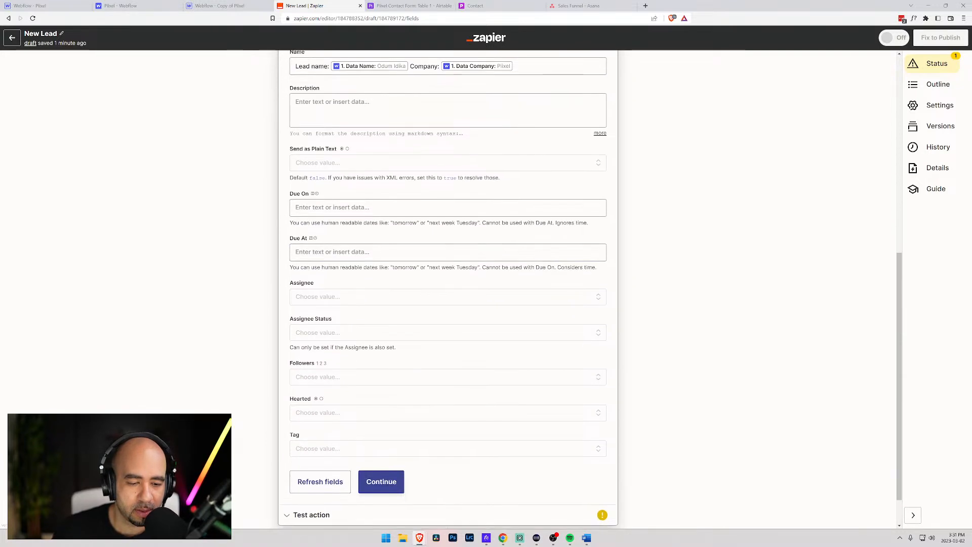
scroll(293, 338, "up", 5)
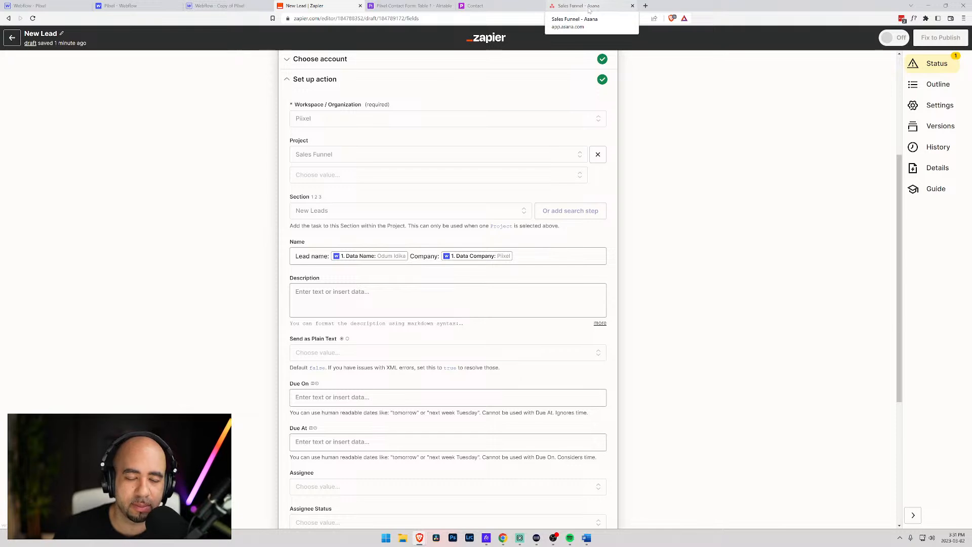
scroll(448, 289, "down", 1)
scroll(330, 302, "down", 5)
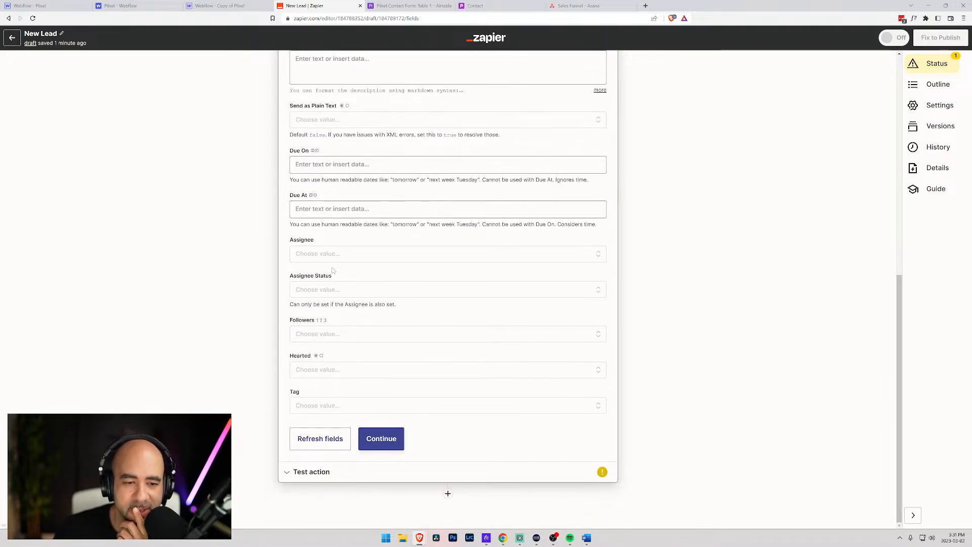
left_click(345, 254)
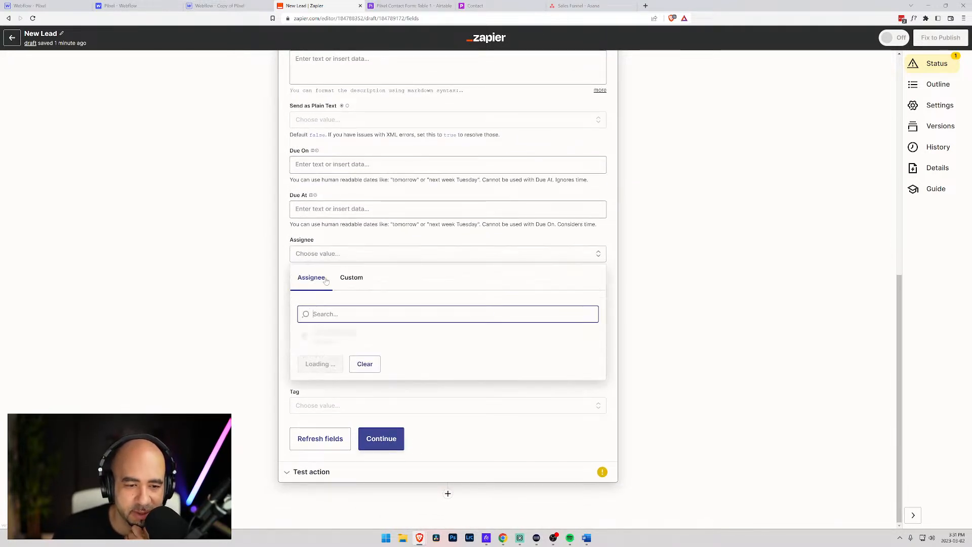
left_click(305, 339)
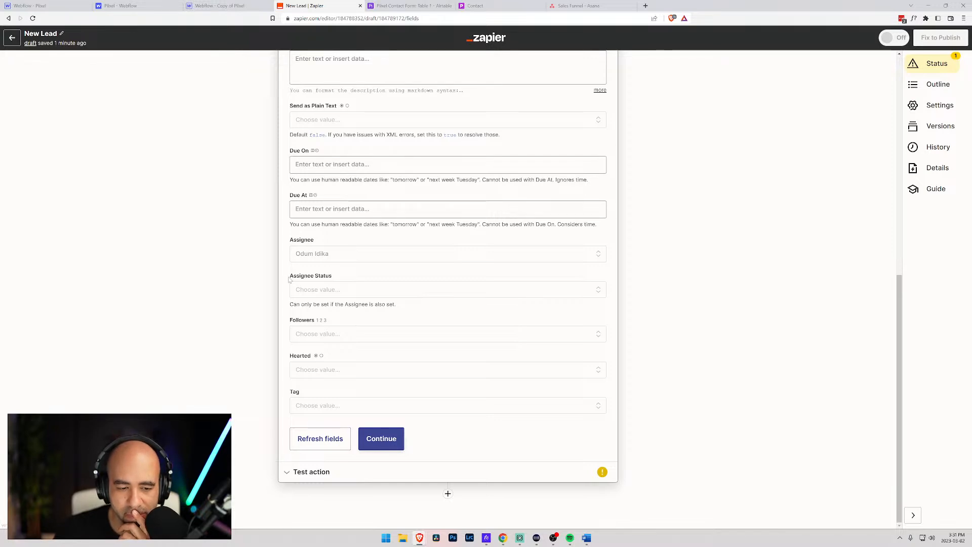
- Go to the Sales Funnel project in Asana
scroll(289, 279, "up", 2)
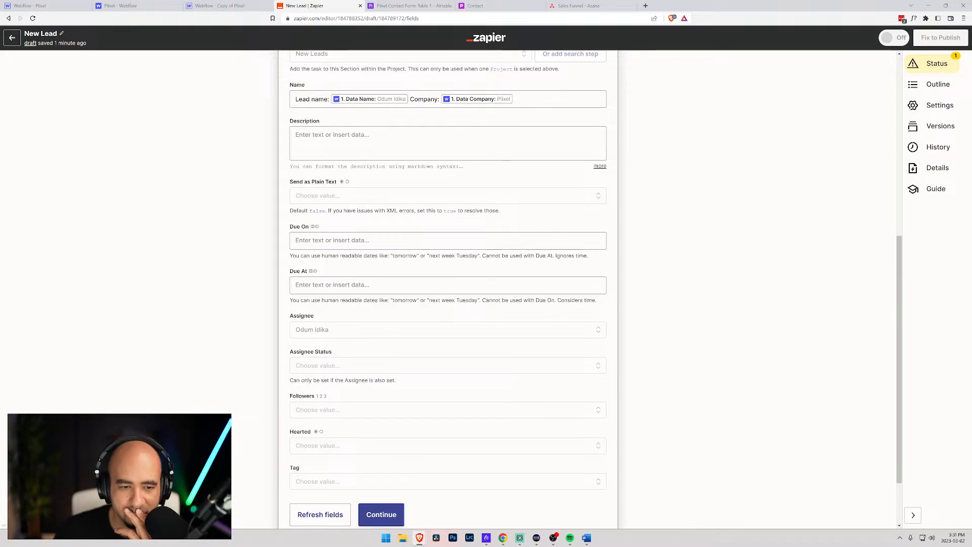
scroll(338, 304, "up", 2)
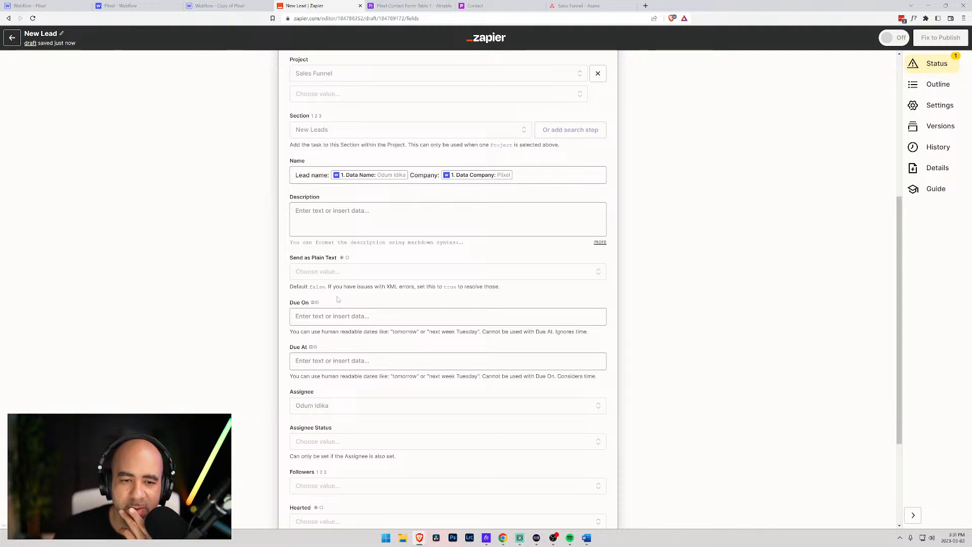
scroll(339, 304, "up", 3)
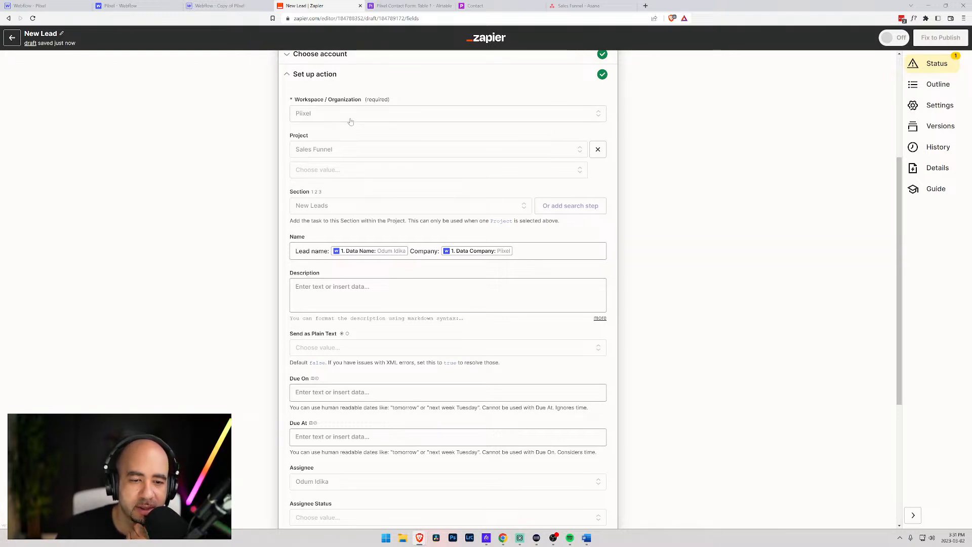
left_click(571, 5)
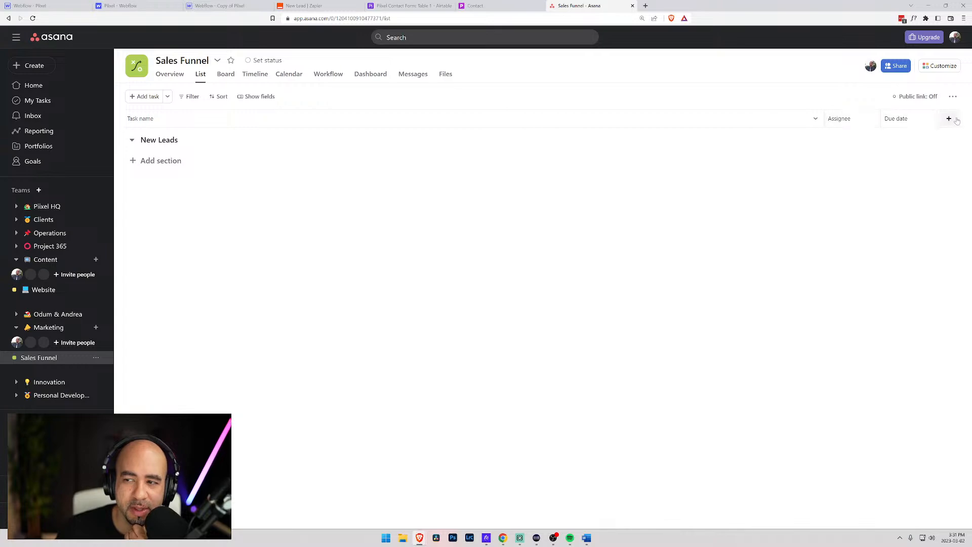
- Inspect the Contact page form's questions in the Webflow Designer, then return to Asana's Sales Funnel list
left_click(217, 7)
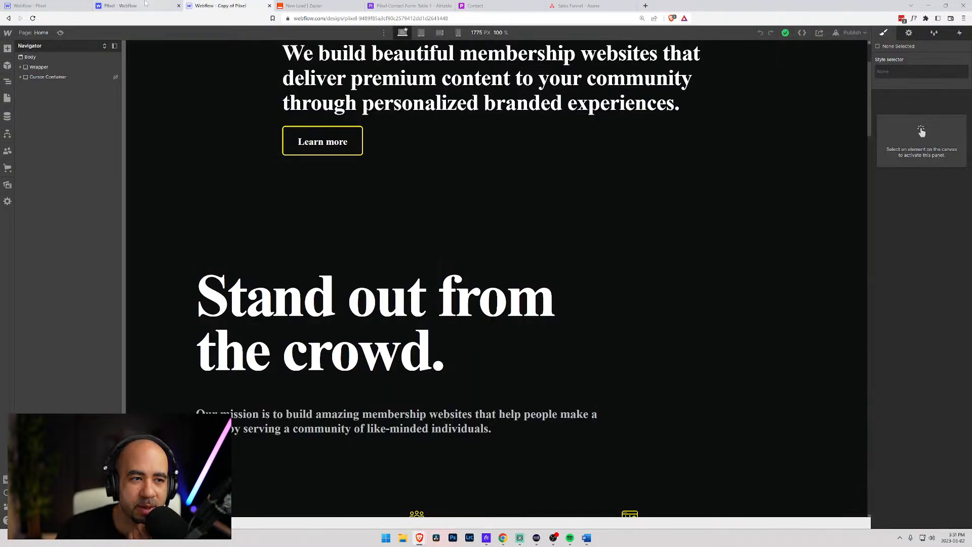
left_click(143, 5)
left_click(40, 5)
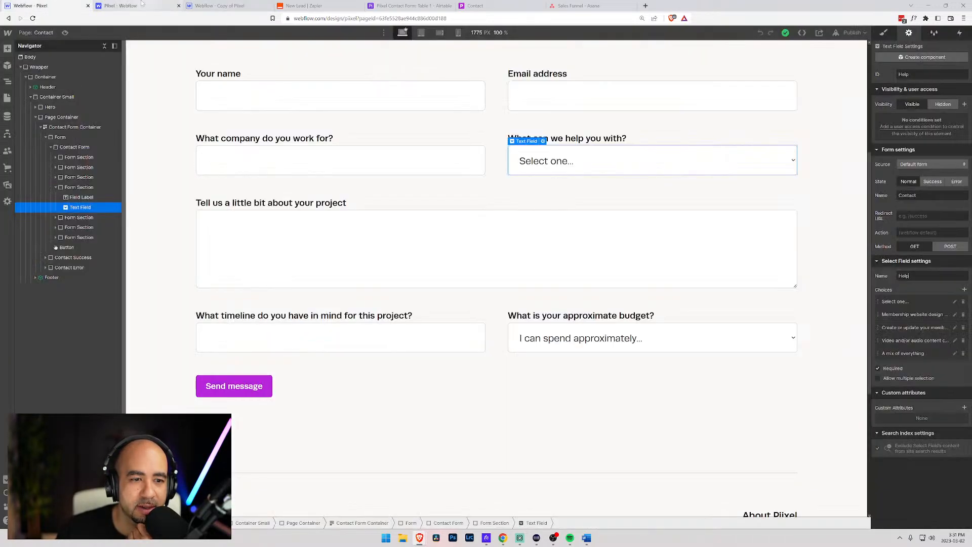
left_click(176, 177)
scroll(175, 177, "down", 4)
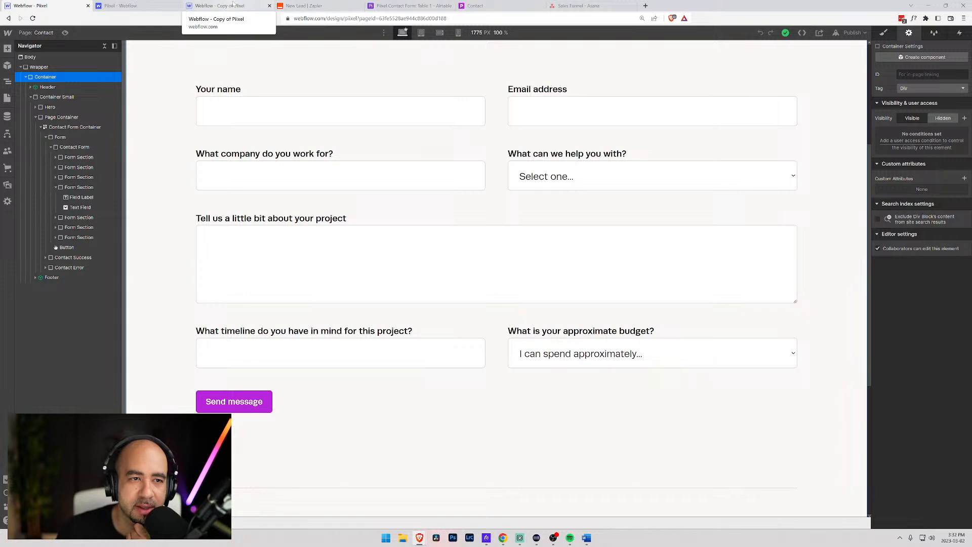
left_click(575, 6)
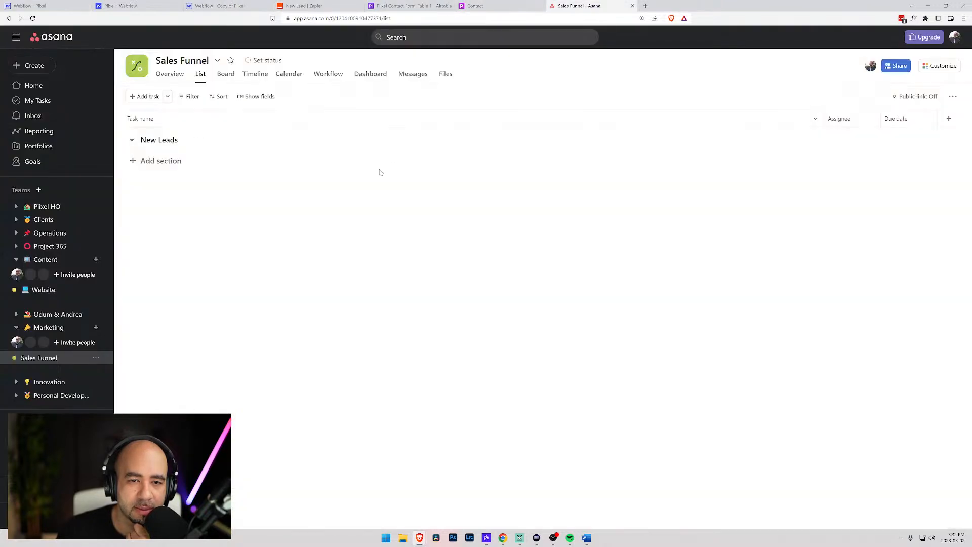
- Create a text field titled 'Approximate budget' in the Sales Funnel list
left_click(948, 119)
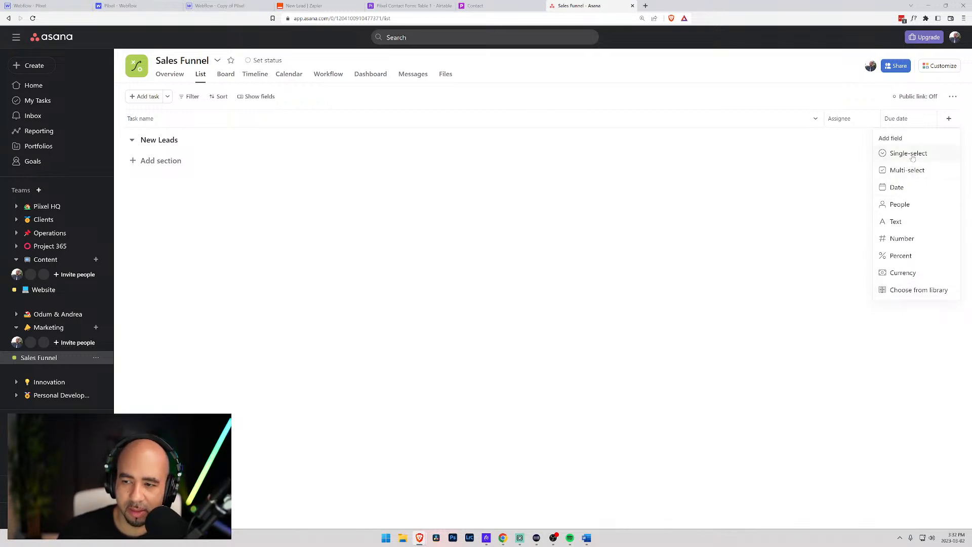
left_click(891, 223)
type("A")
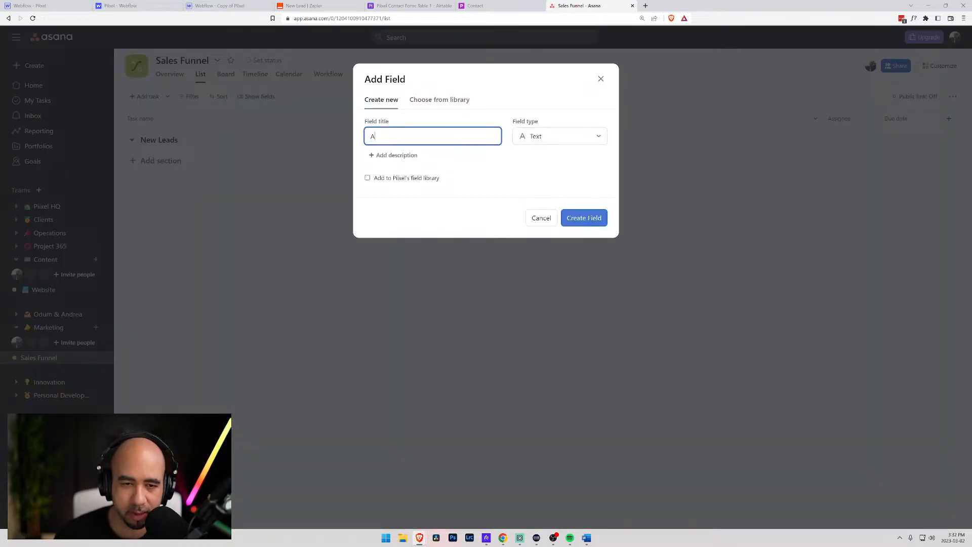
type("pproximate ")
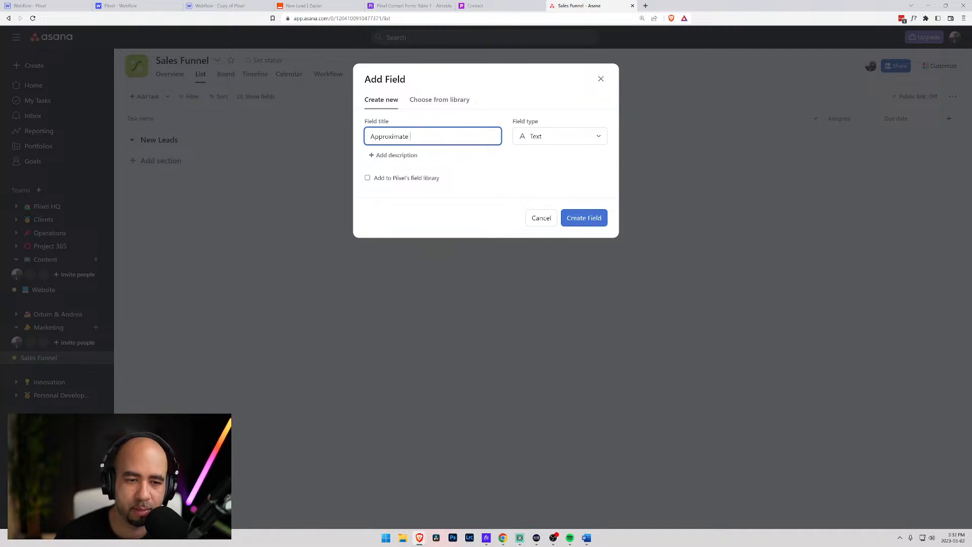
type("budge")
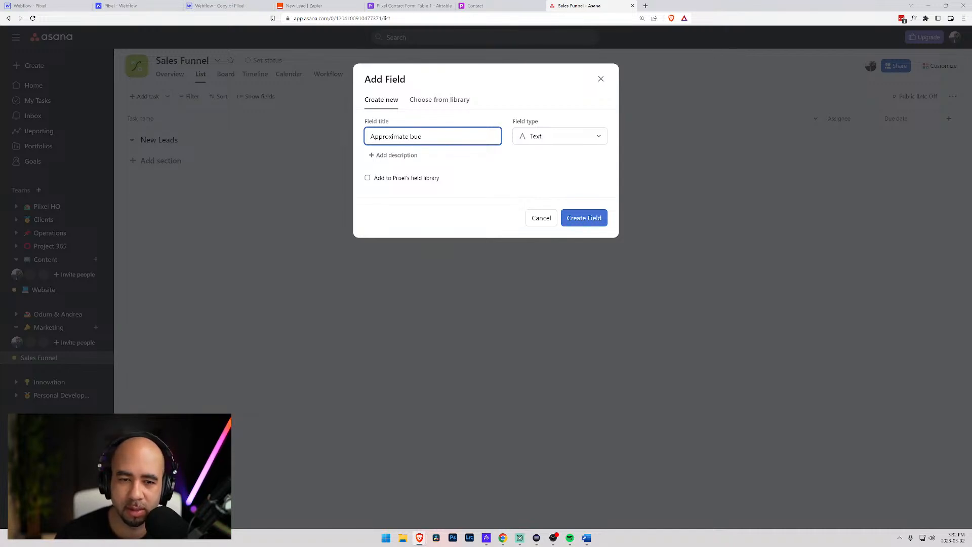
type("t")
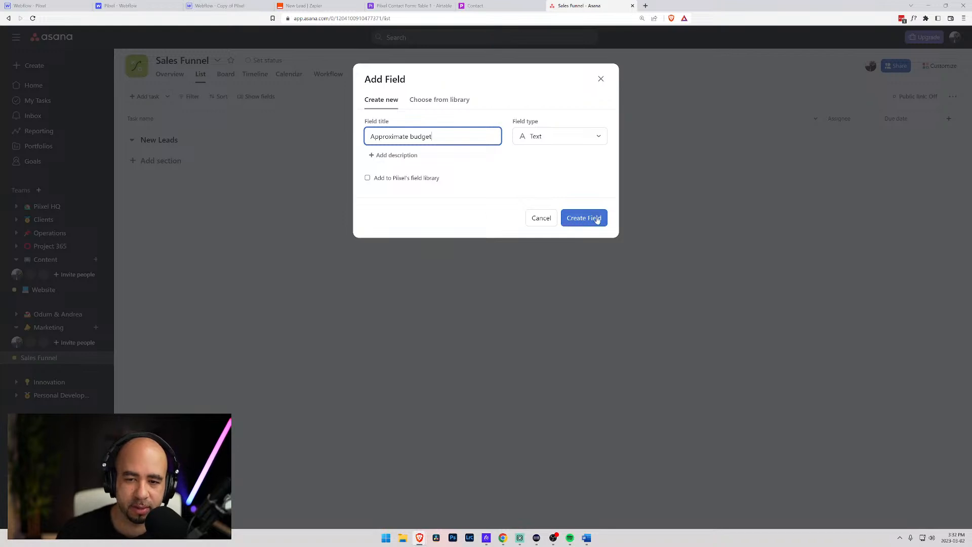
left_click(595, 219)
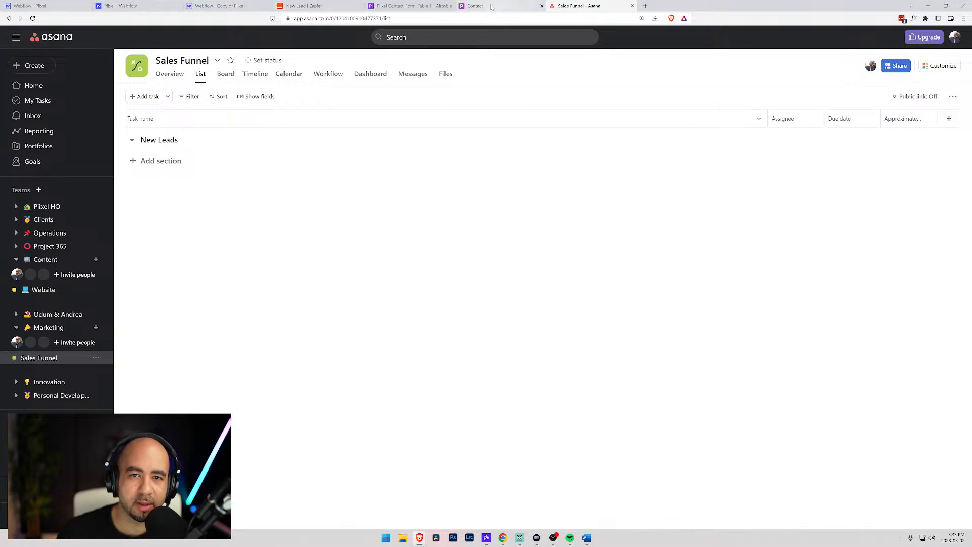
left_click(214, 5)
left_click(122, 5)
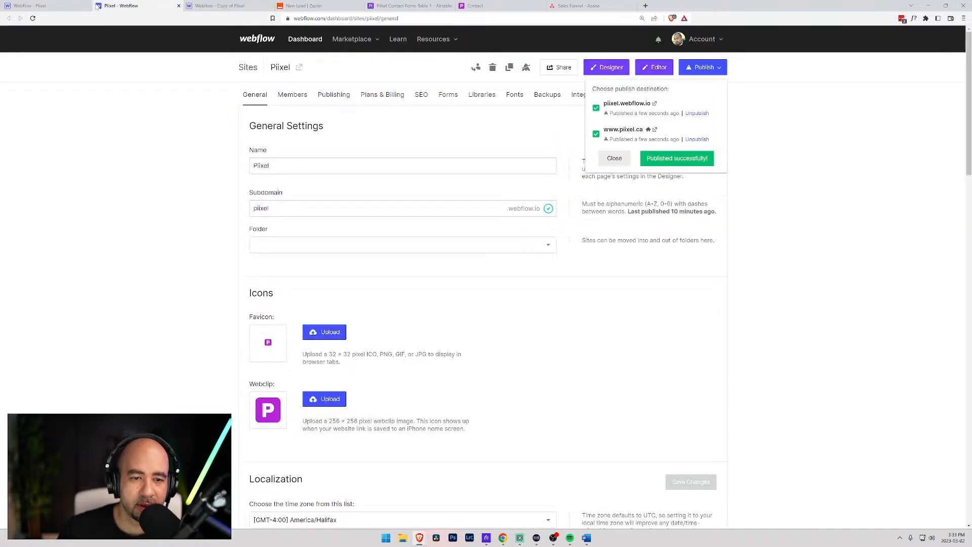
left_click(56, 5)
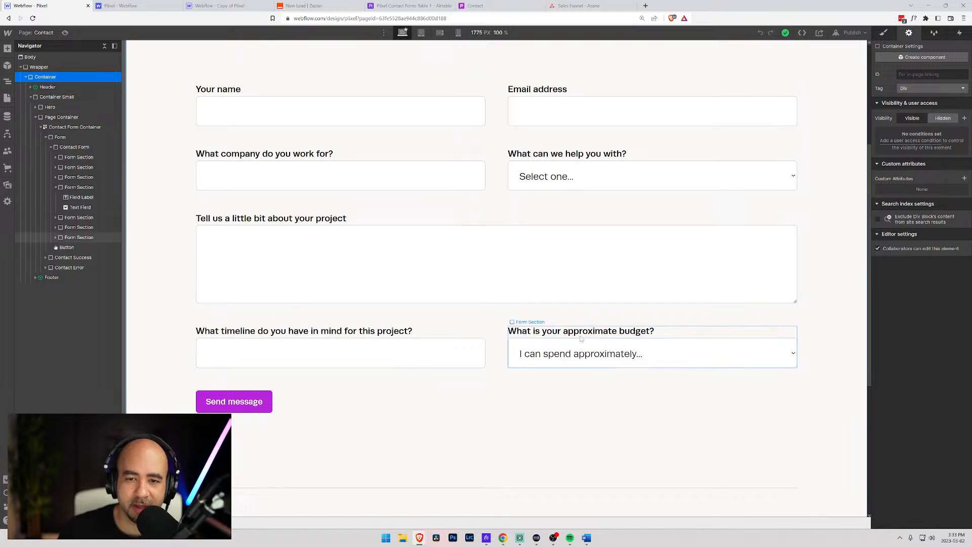
scroll(582, 342, "up", 3)
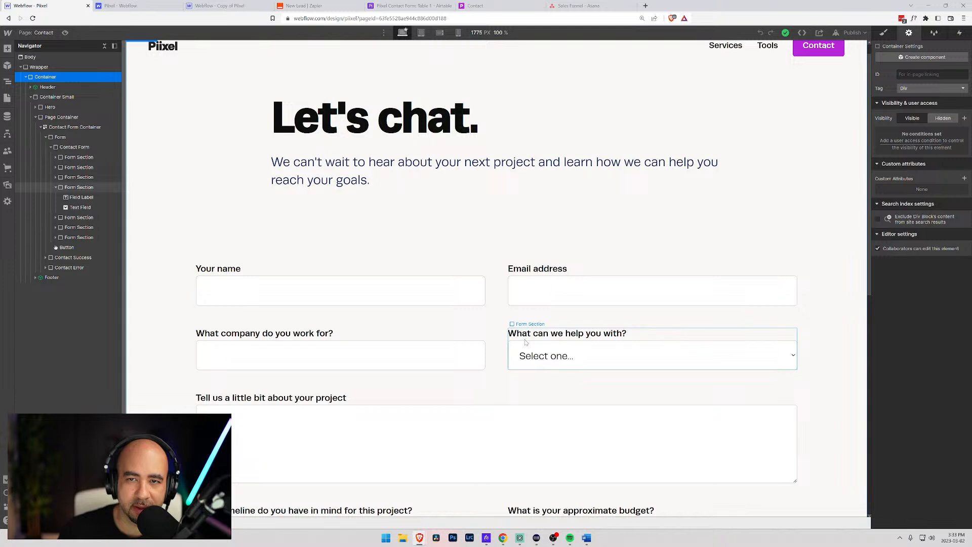
left_click(587, 7)
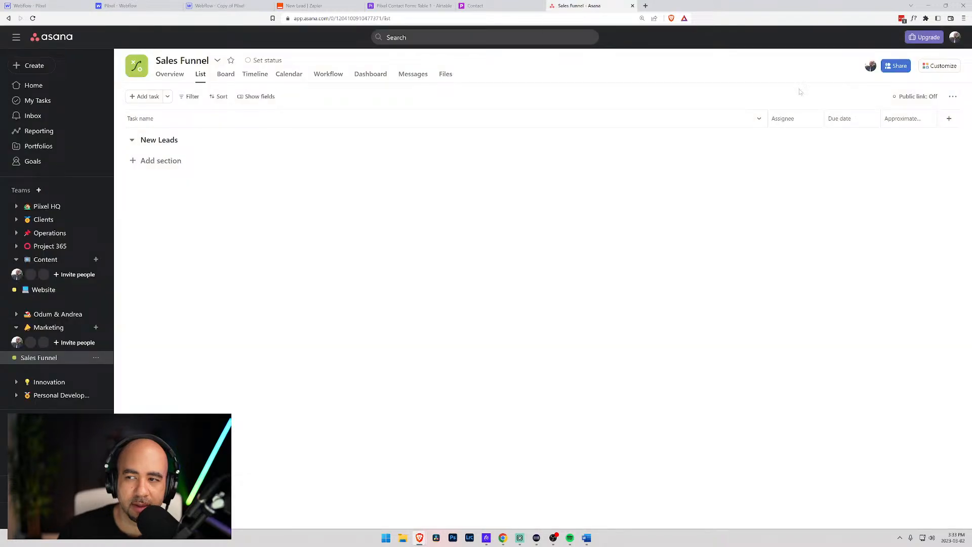
- Create a 'Request type' text field and narrow the Task name column
left_click(949, 119)
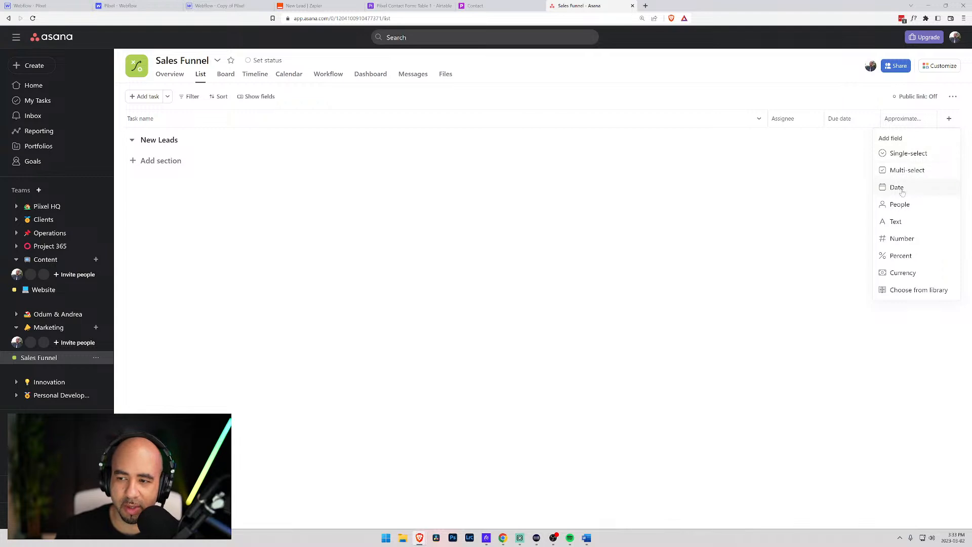
left_click(897, 228)
type("R")
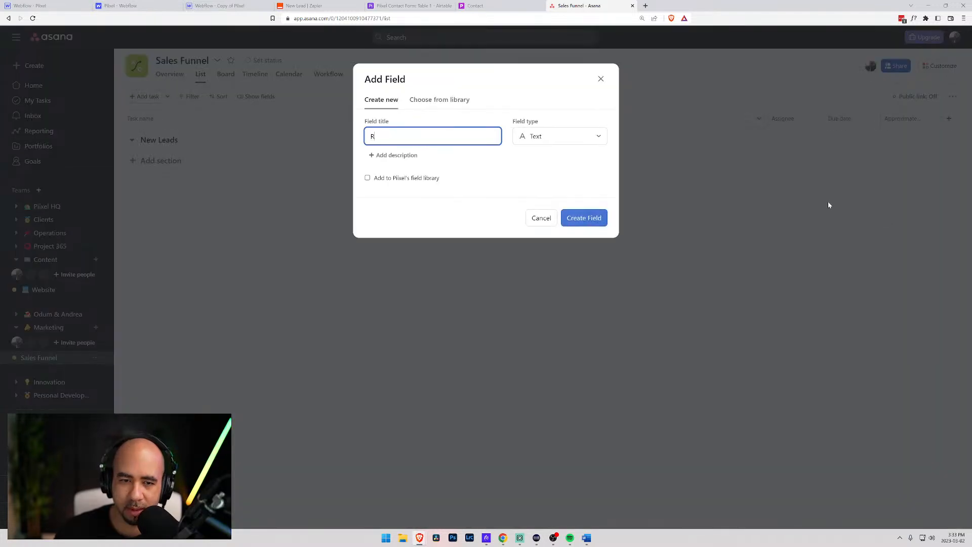
type("equest")
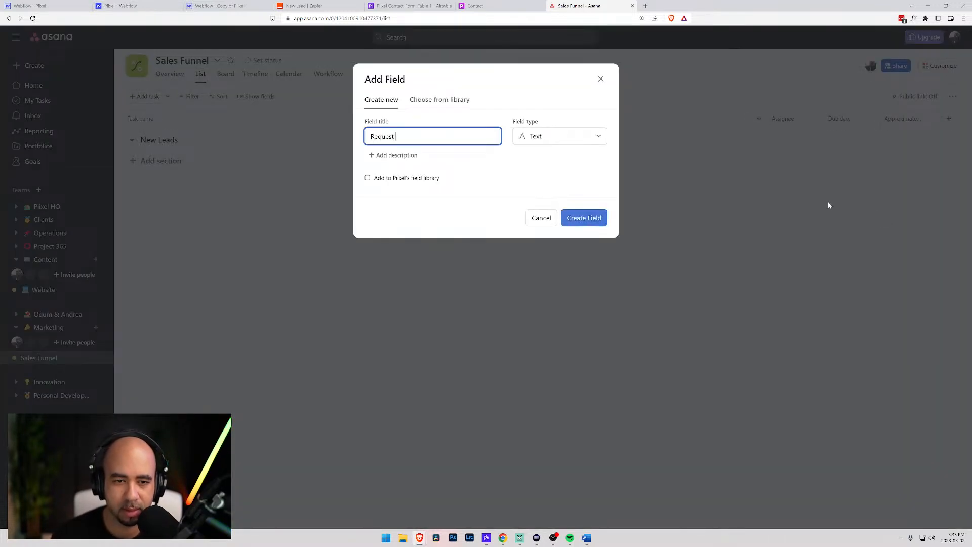
type(" type")
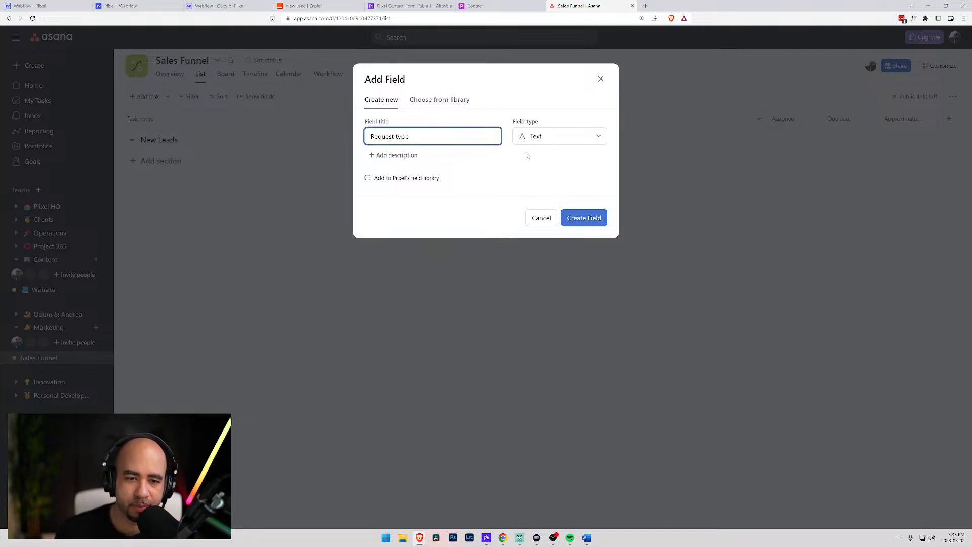
left_click(580, 218)
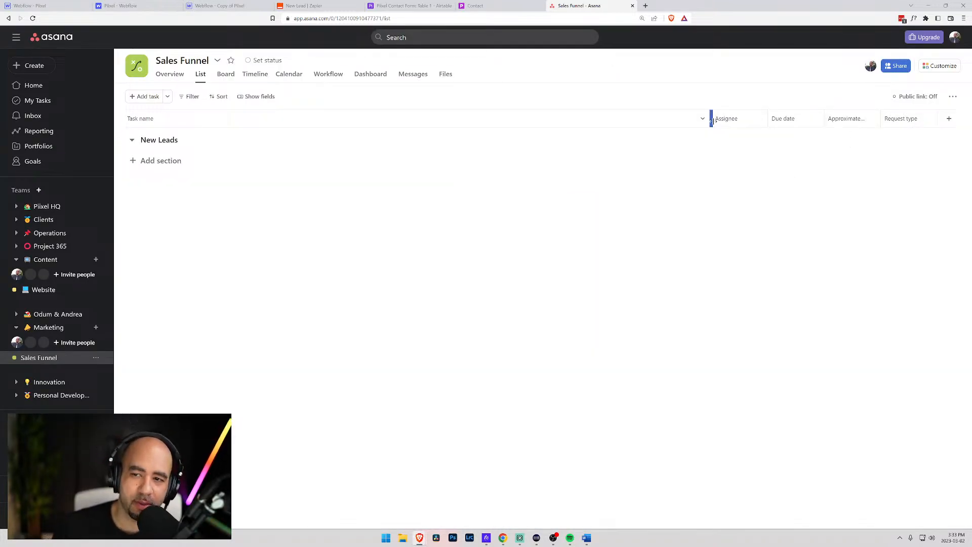
left_click_drag(711, 119, 637, 119)
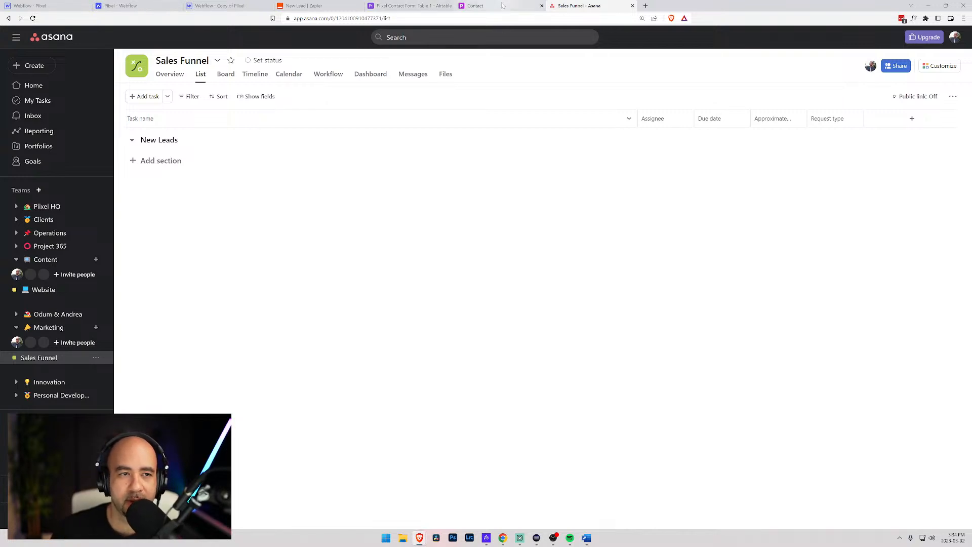
- Scroll through the Asana Create Task step's fields in the New Lead Zap
left_click(303, 6)
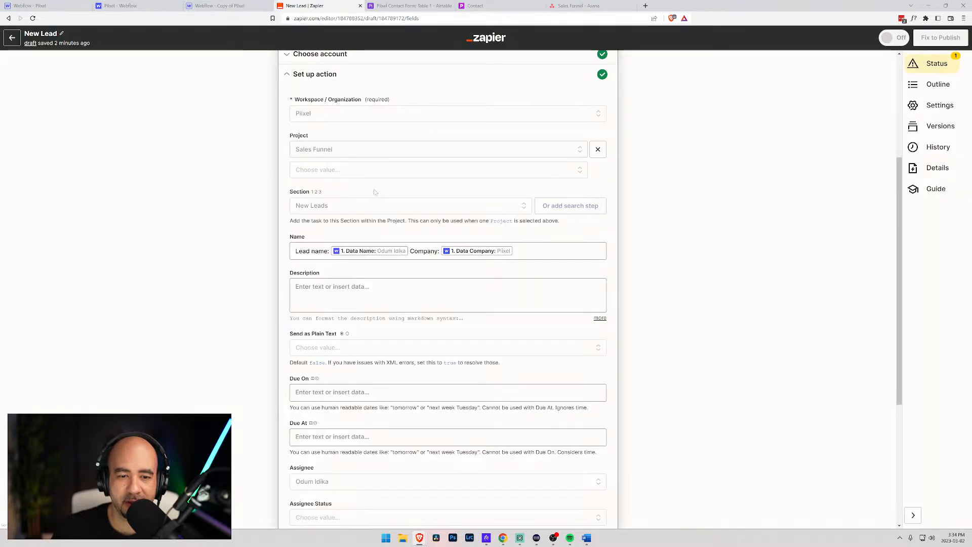
scroll(355, 282, "down", 2)
scroll(356, 282, "down", 4)
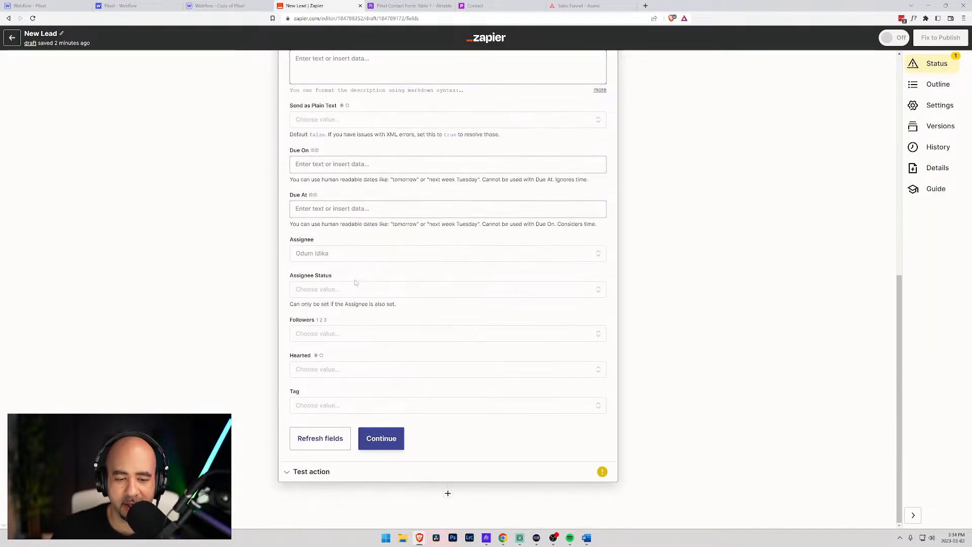
scroll(461, 491, "up", 6)
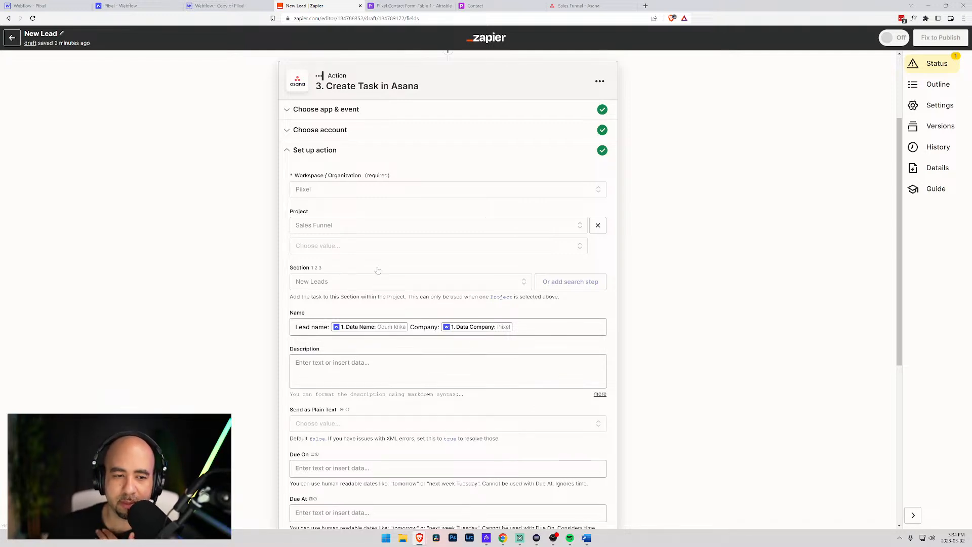
scroll(377, 345, "down", 4)
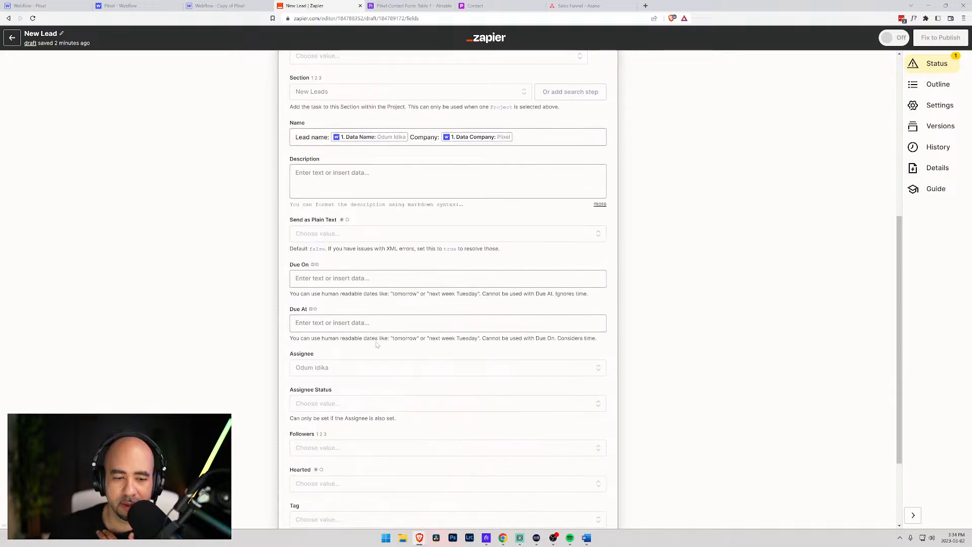
- Bring up the Piixel site dashboard in Webflow
left_click(213, 6)
left_click(140, 6)
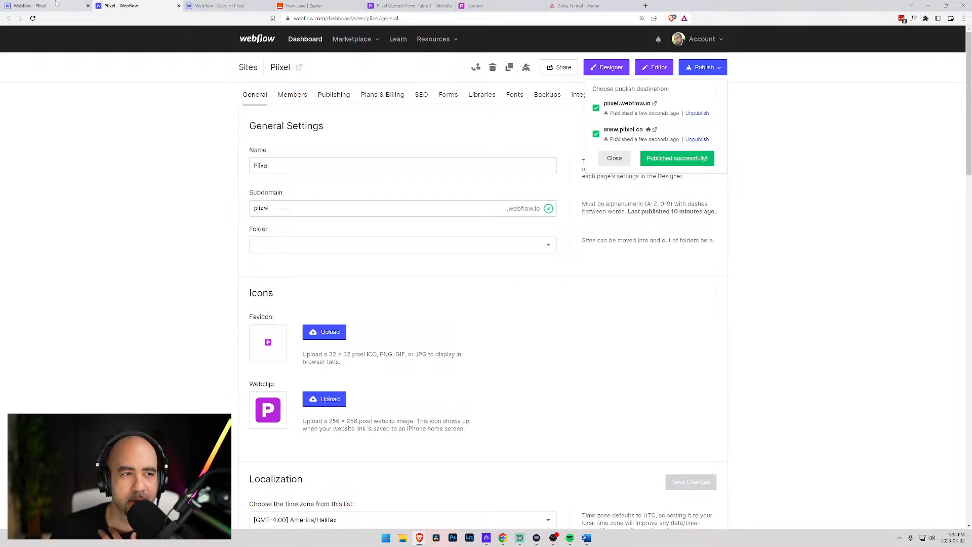
left_click(30, 5)
- Scroll over the Contact page form in Webflow, then return to the Zap's Asana step
scroll(224, 183, "down", 5)
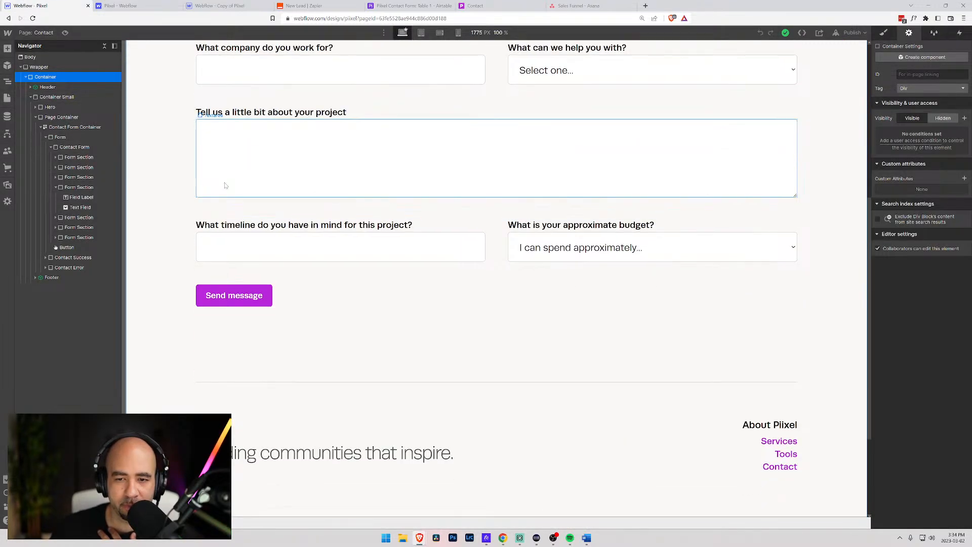
scroll(442, 245, "up", 2)
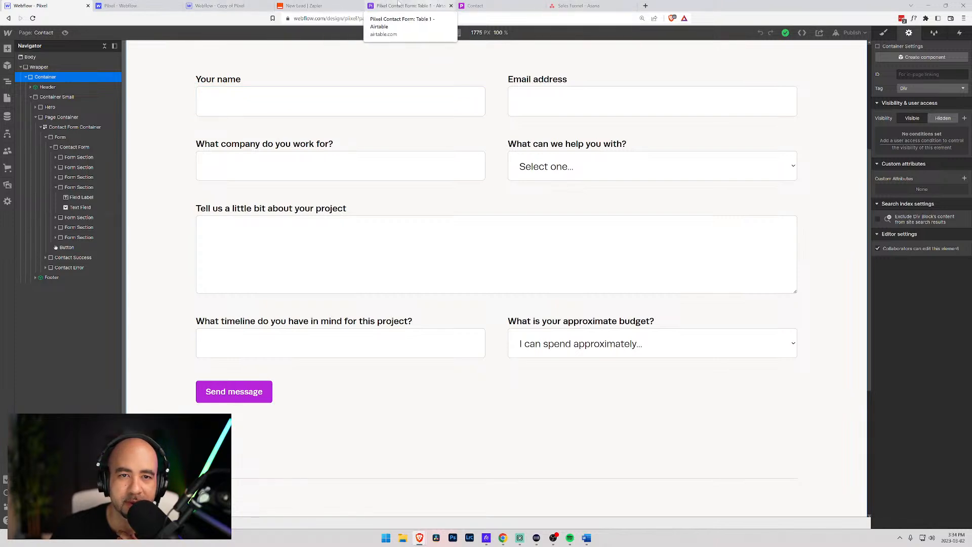
left_click(304, 6)
scroll(295, 377, "down", 3)
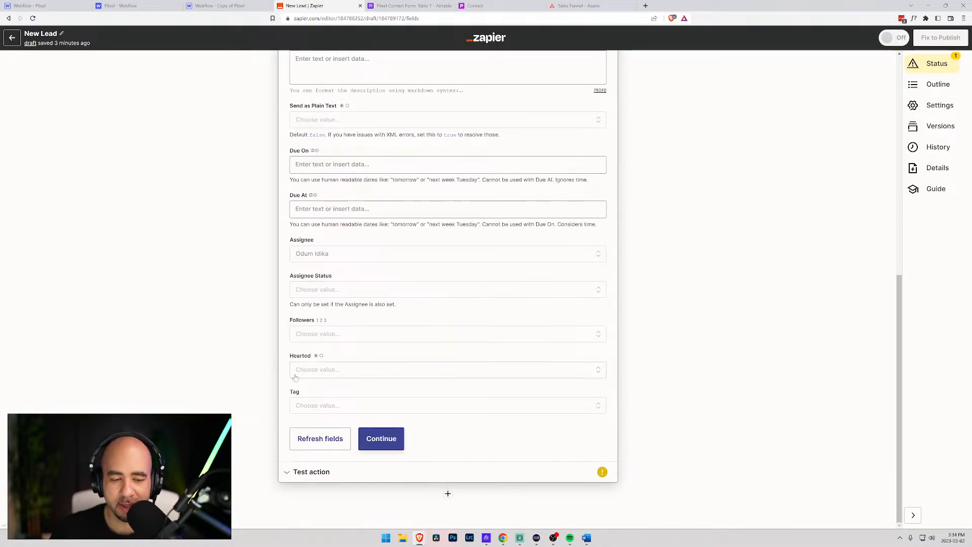
- Refresh the Asana fields and start the description with 'Client email:' plus the form's Email Address
left_click(320, 438)
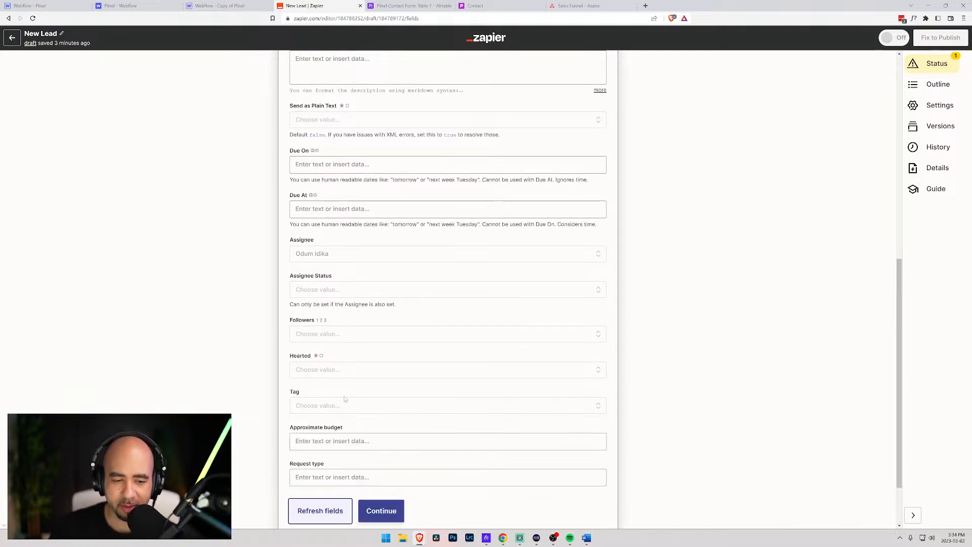
left_click(331, 225)
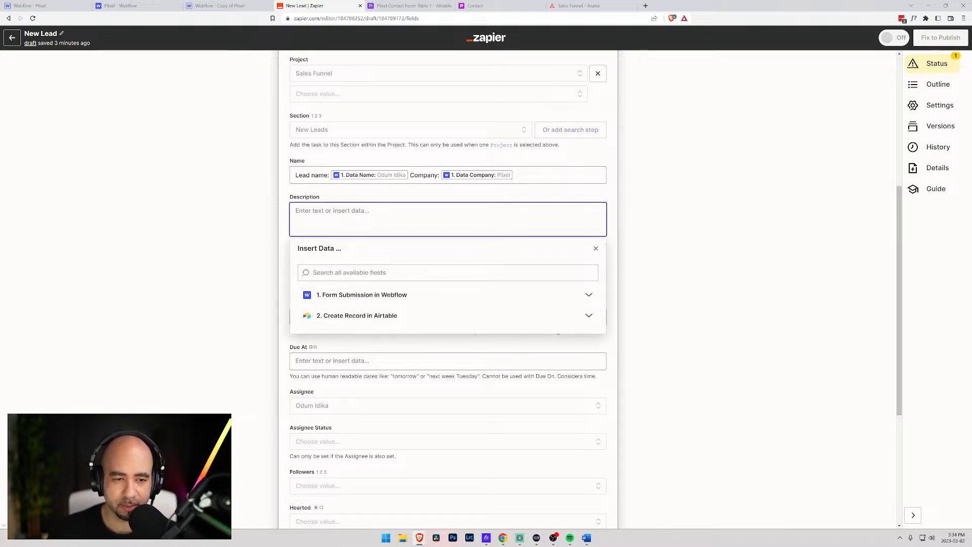
type("Client email:")
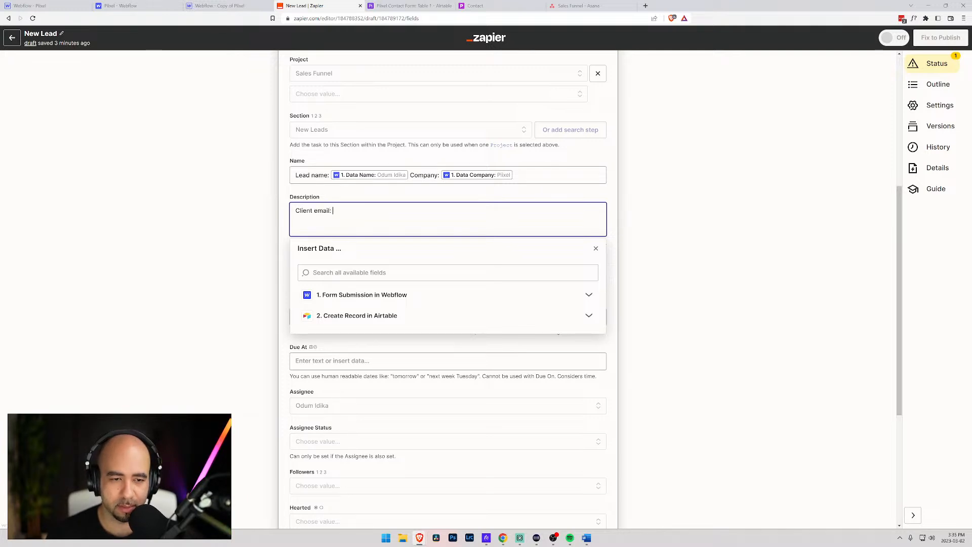
left_click(327, 274)
type("email")
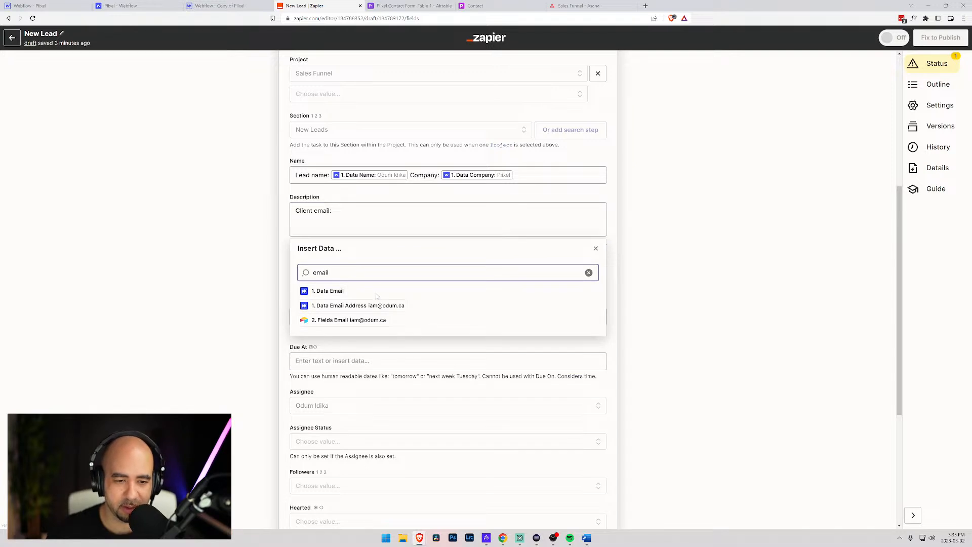
left_click(358, 307)
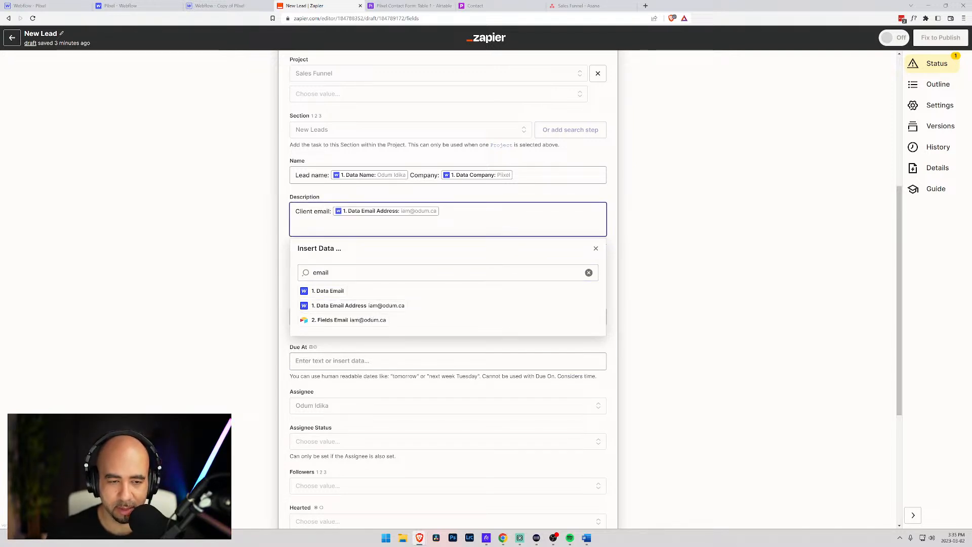
- Add an 'Initial project details' line mapped to the form's Project Details value
key("Return")
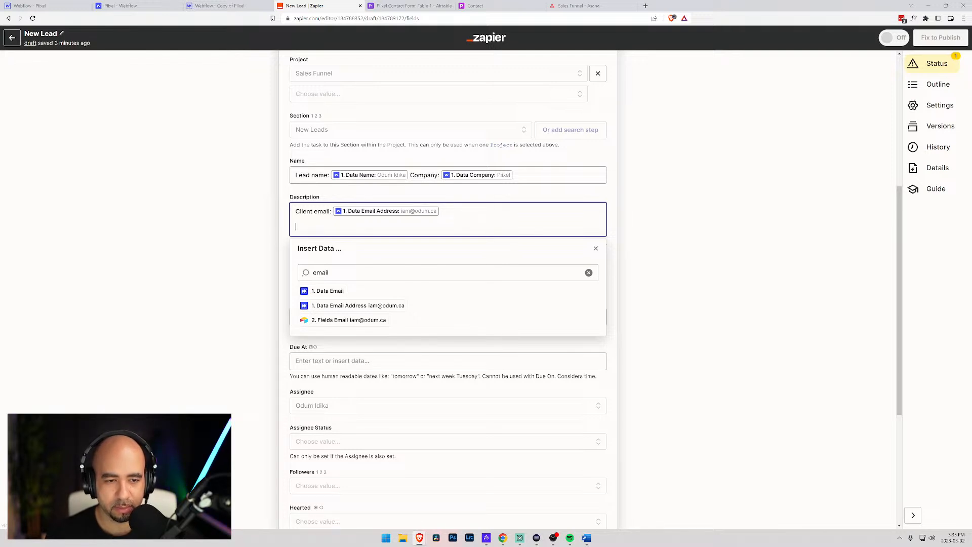
type("Proje")
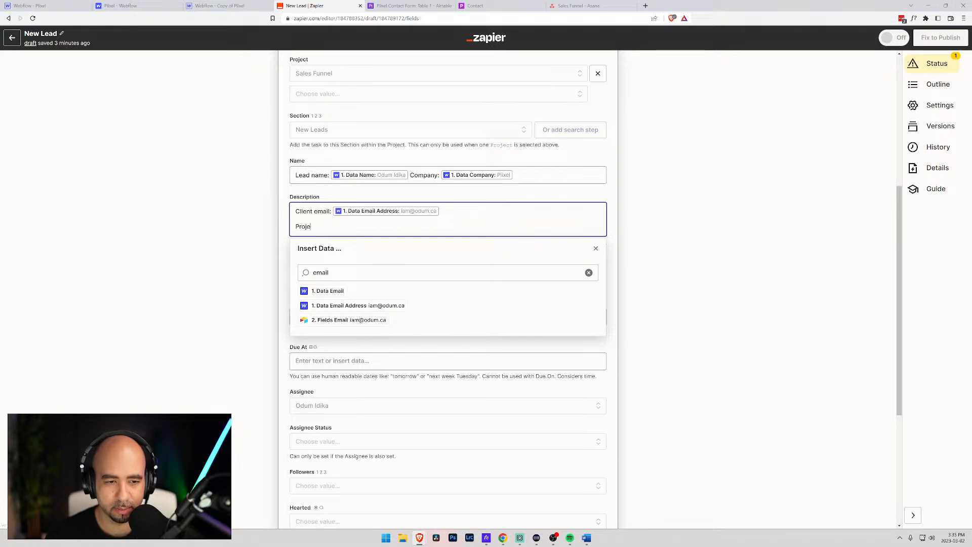
type("ct details")
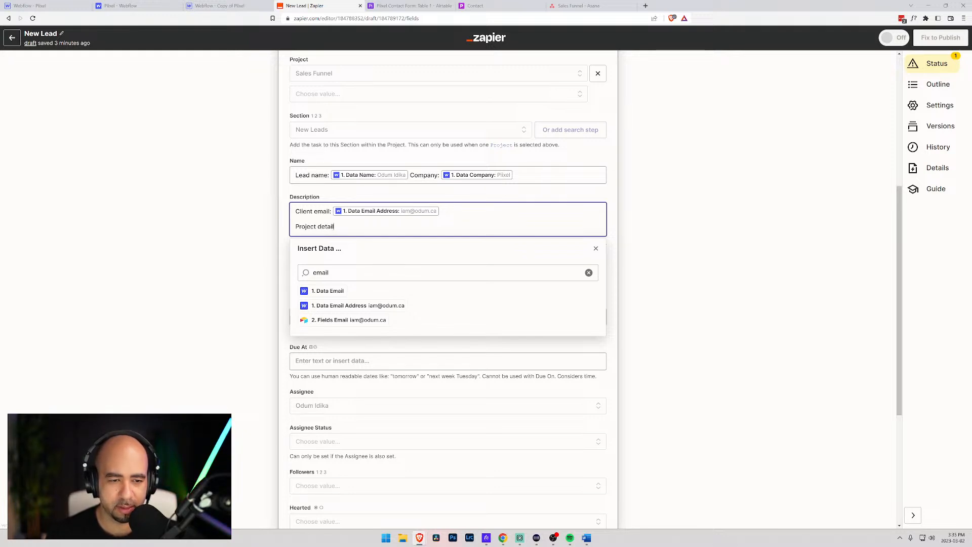
key("BackSpace")
key("BackSpace")
key("BackSpace")
key("BackSpace")
key("BackSpace")
key("BackSpace")
key("BackSpace")
key("BackSpace")
key("BackSpace")
key("BackSpace")
key("BackSpace")
key("BackSpace")
key("BackSpace")
key("BackSpace")
type("Init")
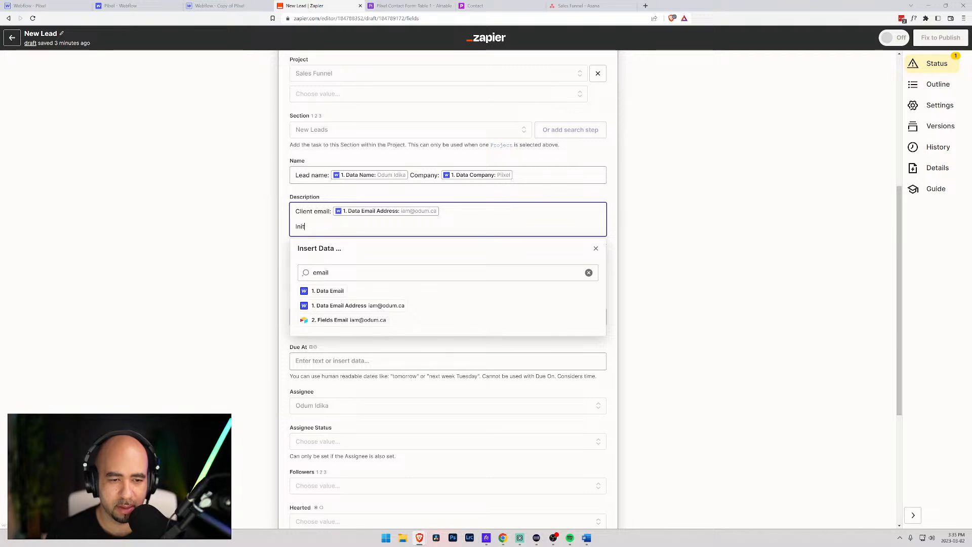
type("ial proje")
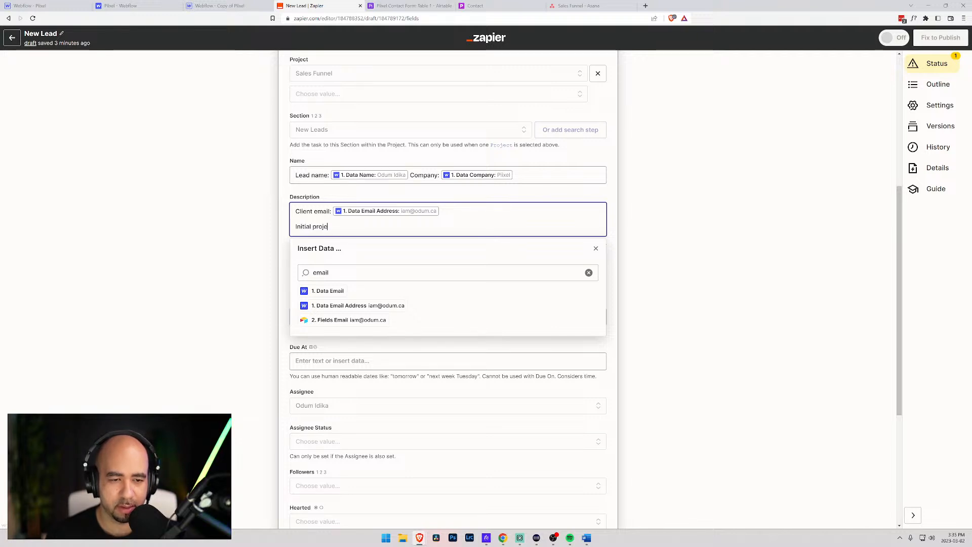
type("ct deti")
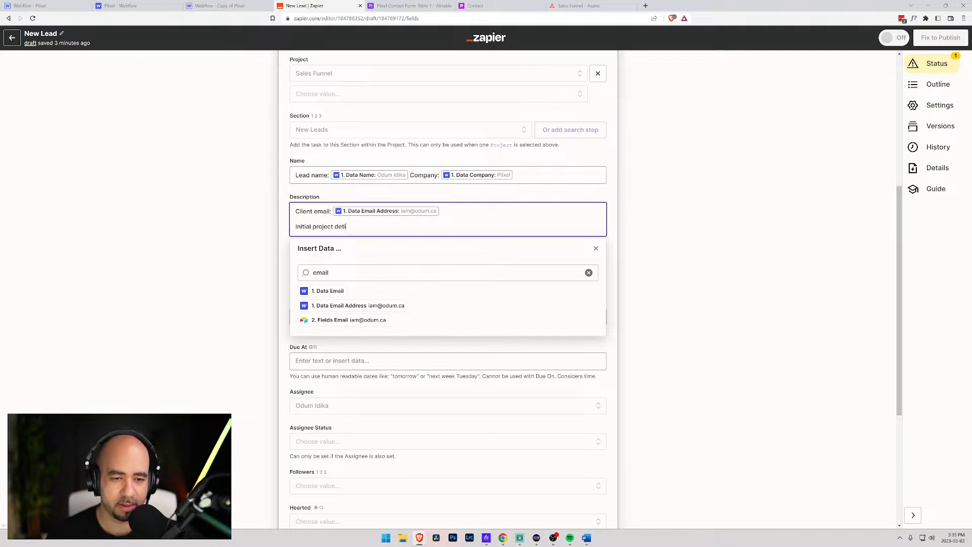
key("BackSpace")
type("ails:")
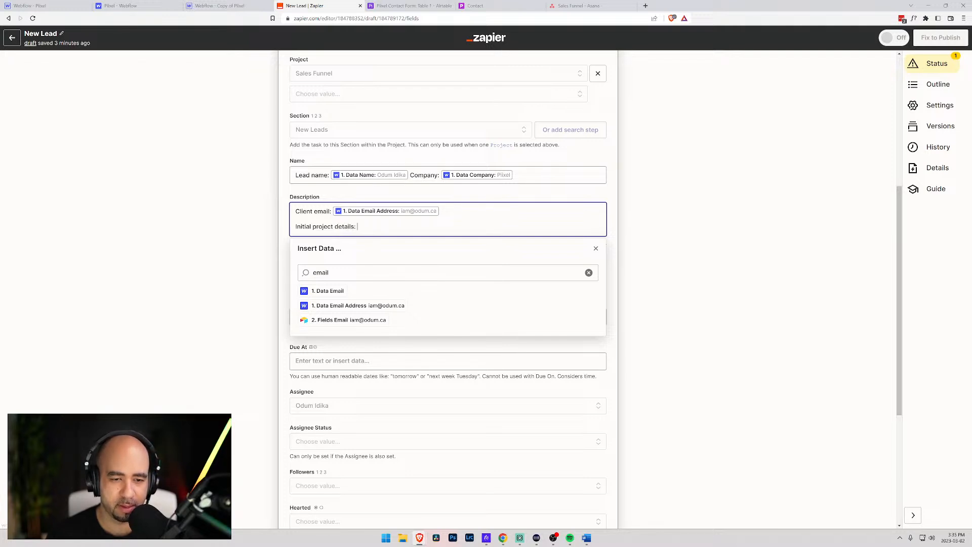
left_click_drag(340, 272, 292, 273)
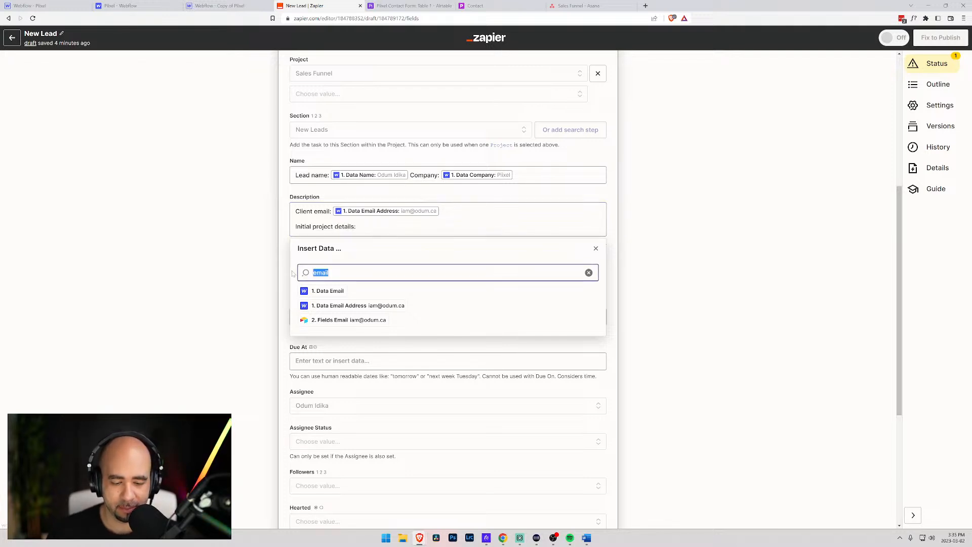
type("de")
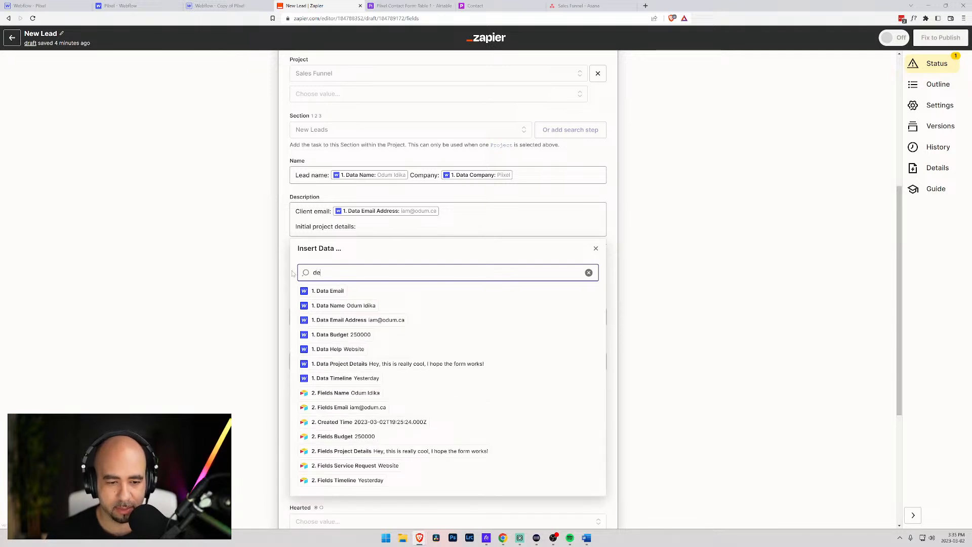
left_click(379, 364)
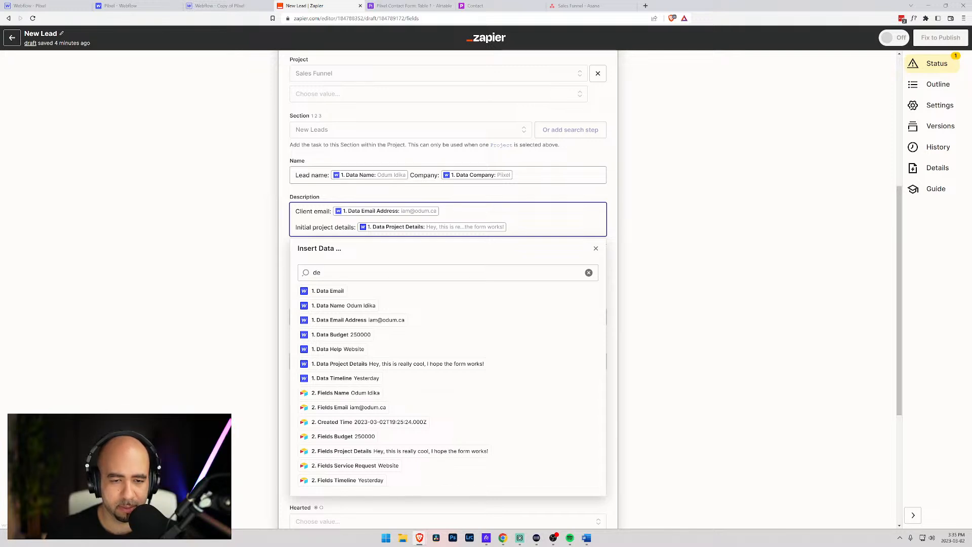
- Add a 'Timeline' line mapped to the form's Timeline value
key("Return")
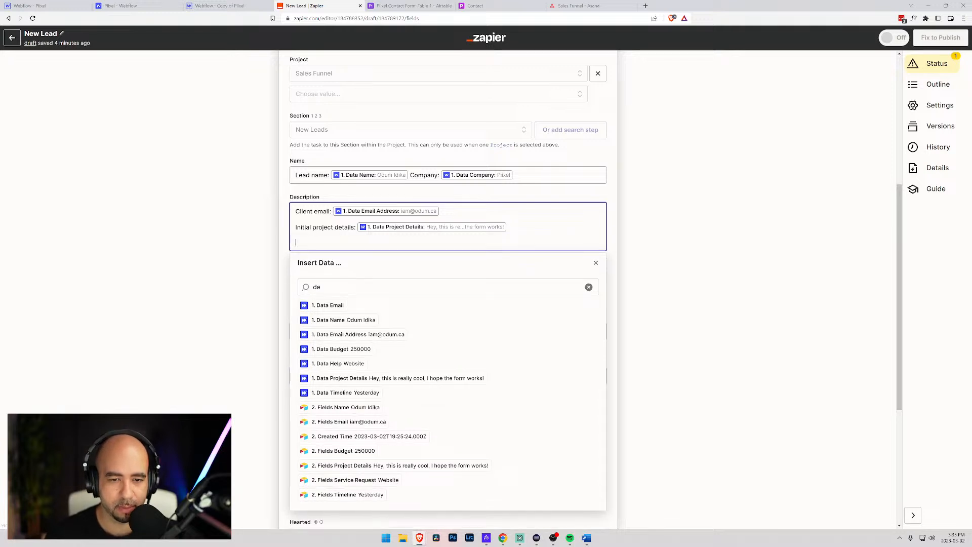
key("Return")
type("Timeline:")
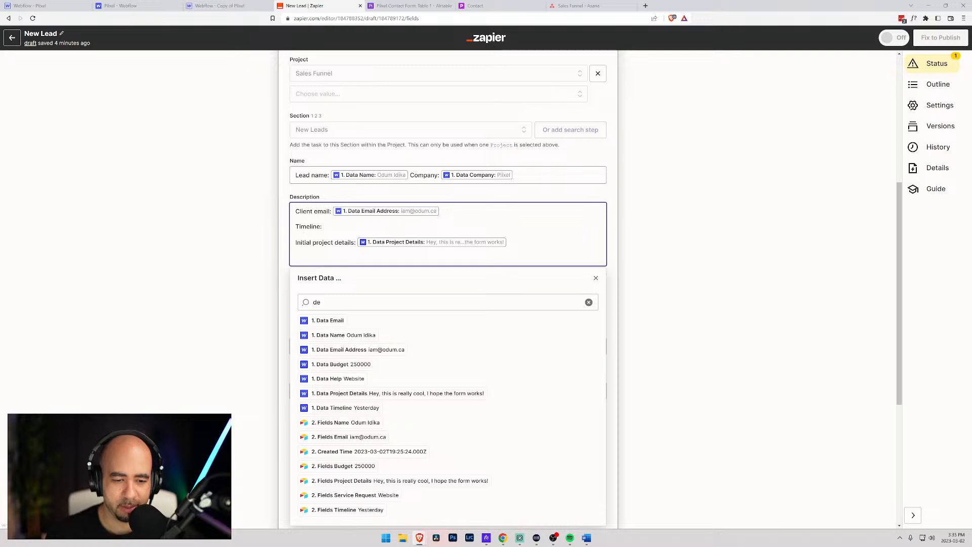
left_click(344, 408)
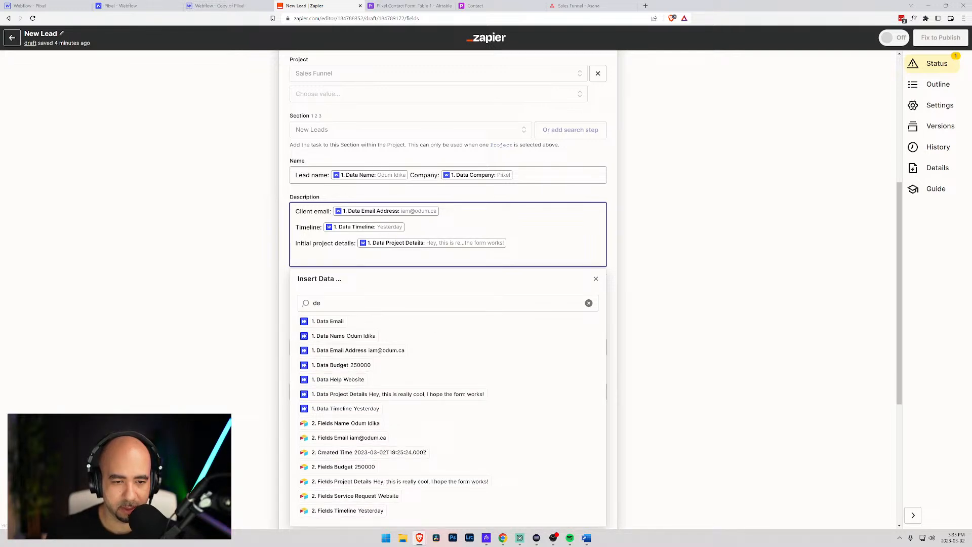
- Type a <strong> tag before Client email, delete it again, and close the data list
left_click(296, 211)
type("<b")
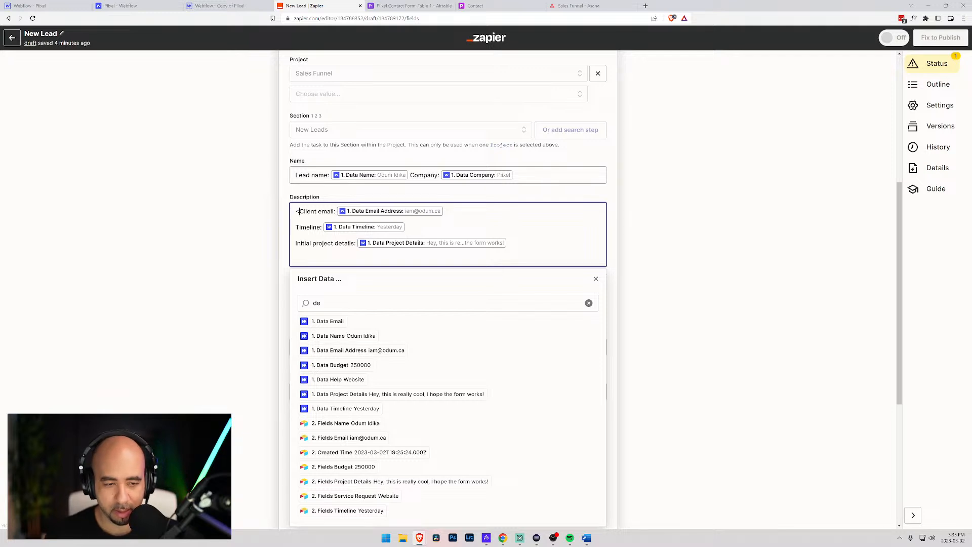
key("BackSpace")
type("sto")
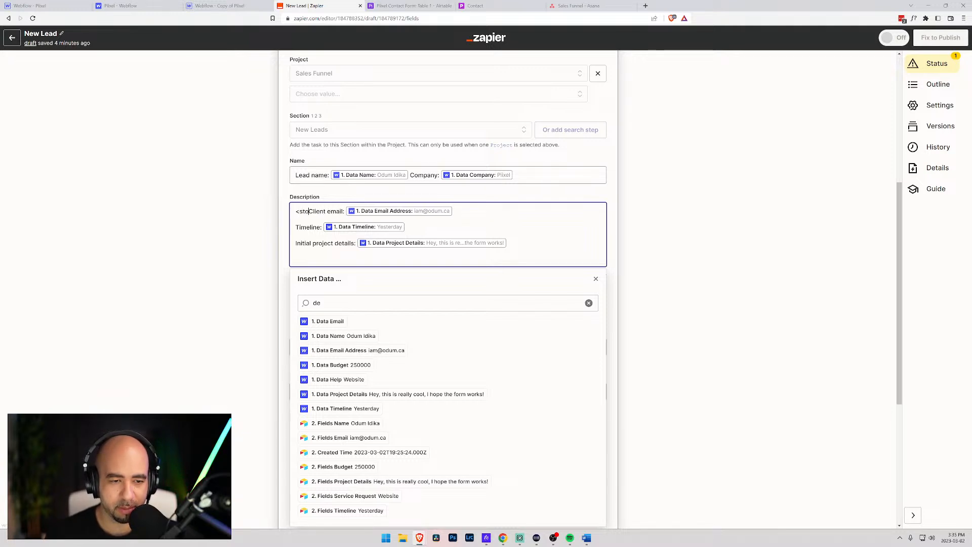
key("BackSpace")
type("rong>")
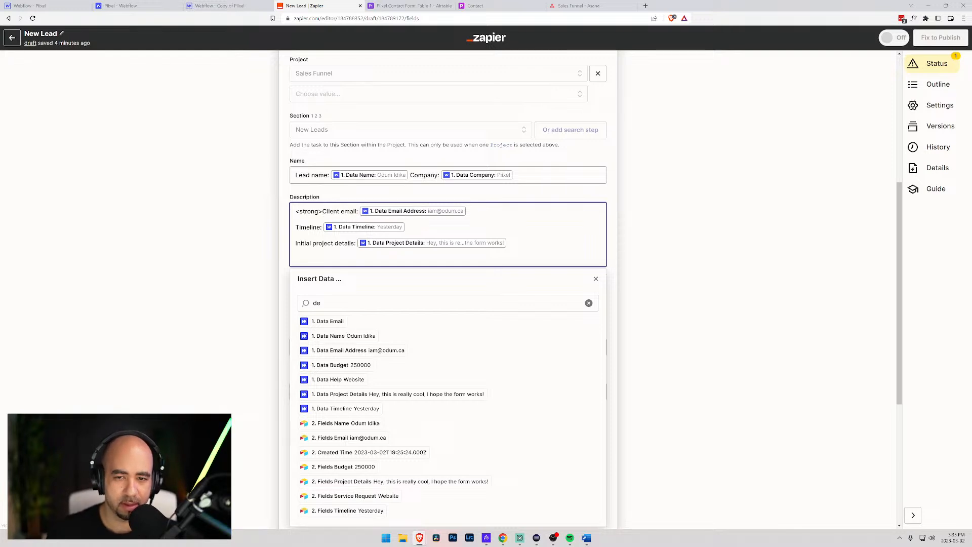
key("shift+Home")
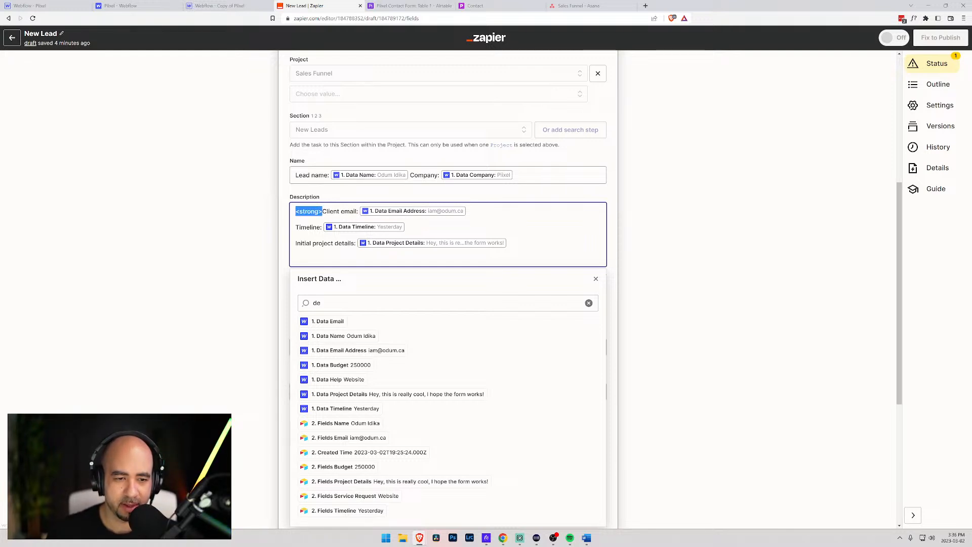
key("BackSpace")
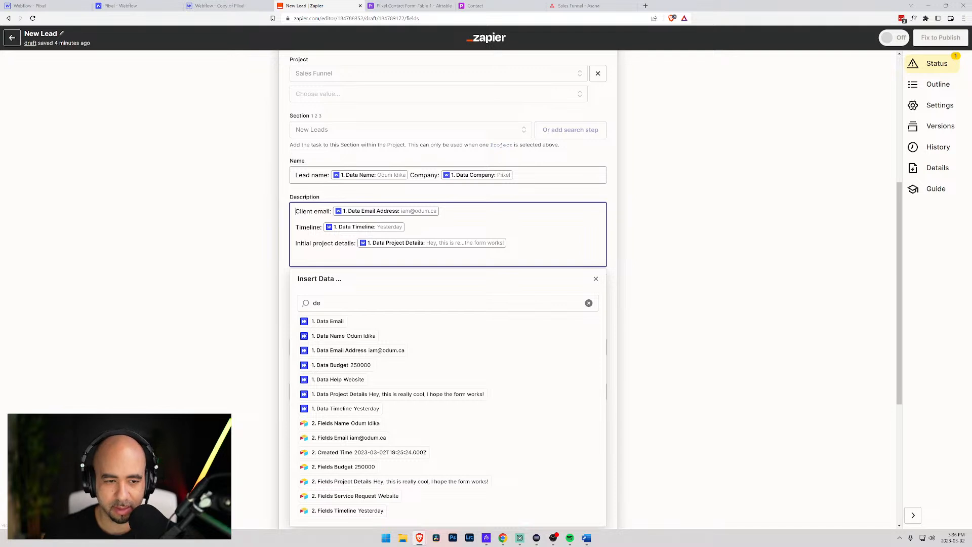
left_click(596, 279)
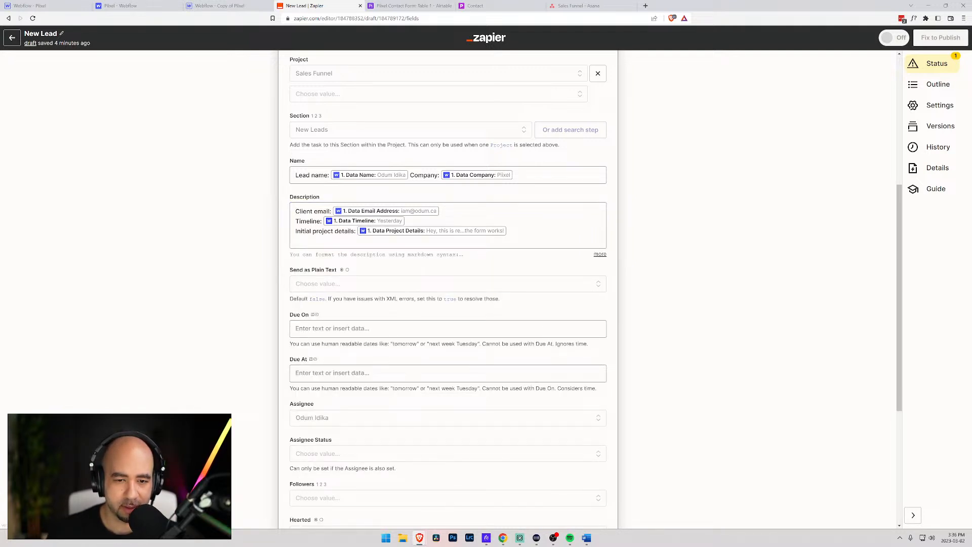
- Check the description's markdown help and bold the 'Client email' label with **
left_click(599, 254)
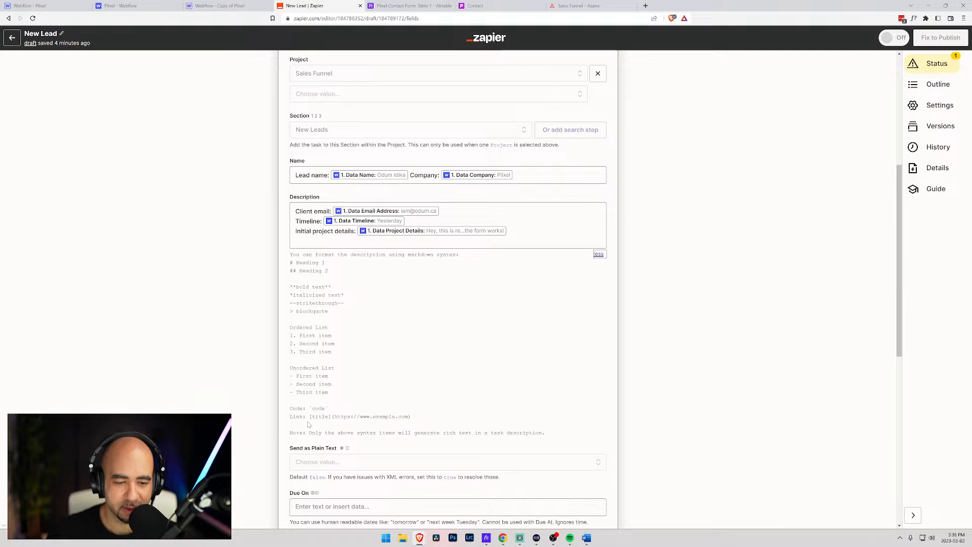
left_click(330, 226)
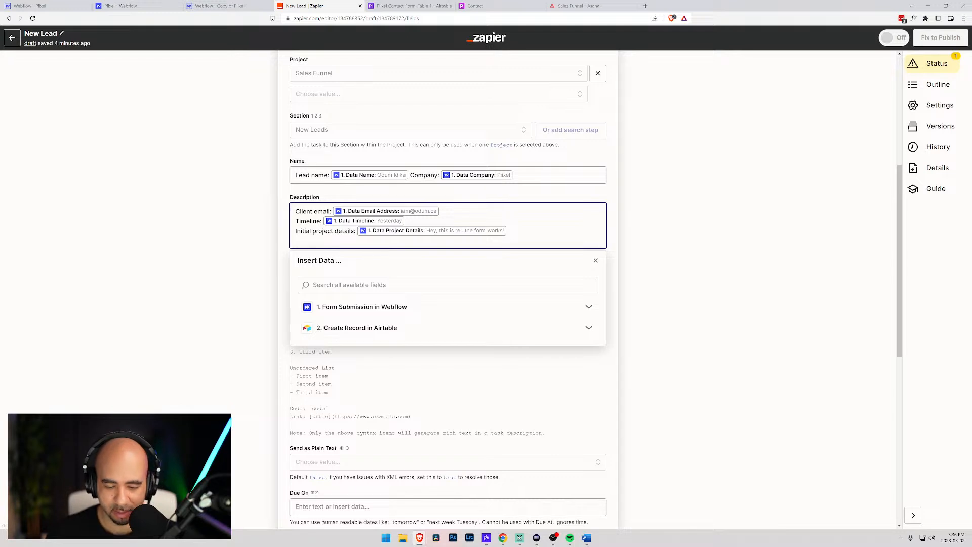
left_click(296, 211)
type("**")
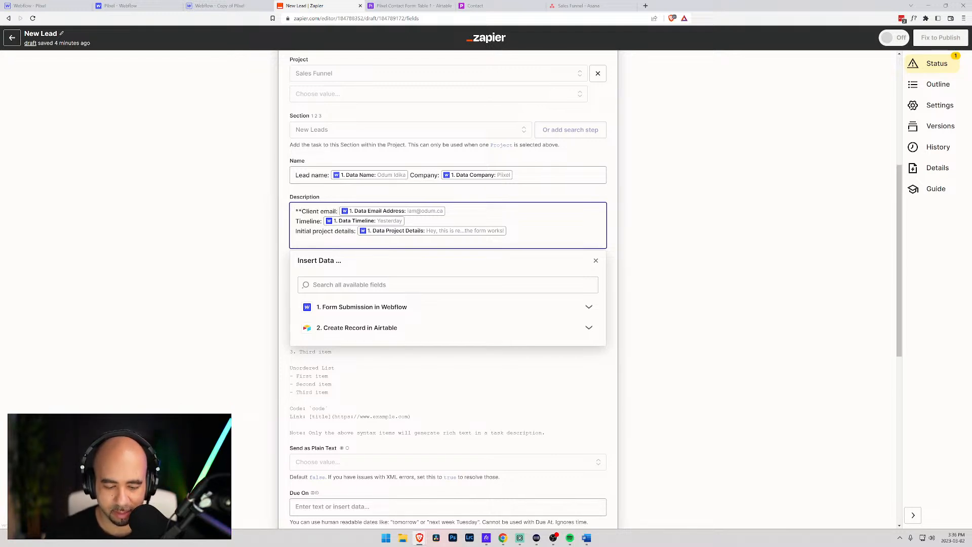
left_click(337, 211)
type("**")
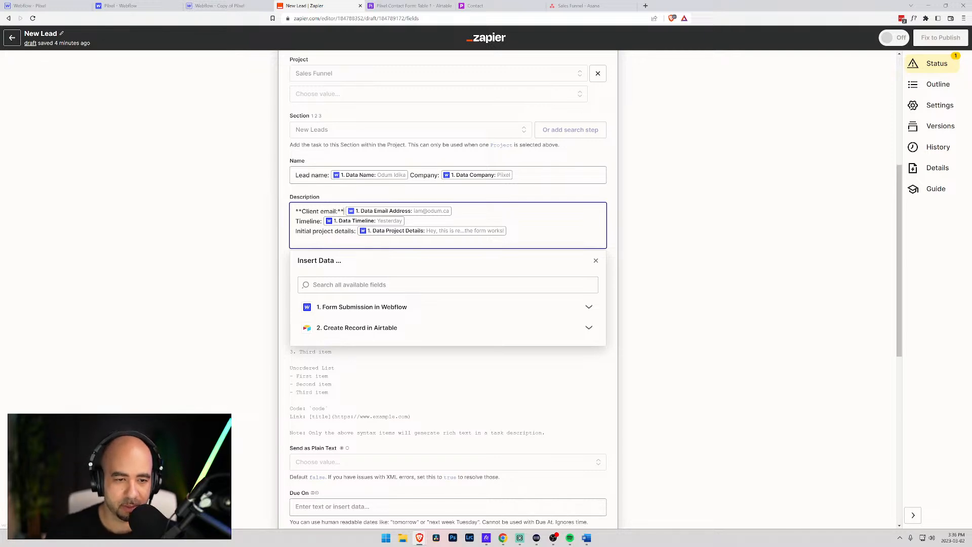
- Wrap the Timeline and Initial project details labels in ** to make them bold
left_click(296, 221)
type("**")
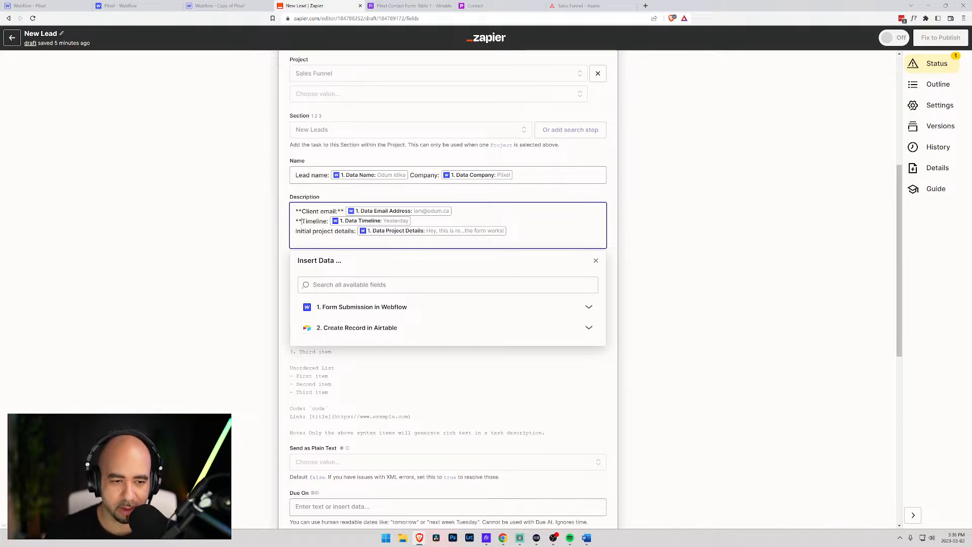
key("ctrl+c")
left_click(328, 221)
key("ctrl+v")
left_click(296, 231)
key("ctrl+v")
left_click(362, 232)
key("ctrl+v")
left_click(284, 323)
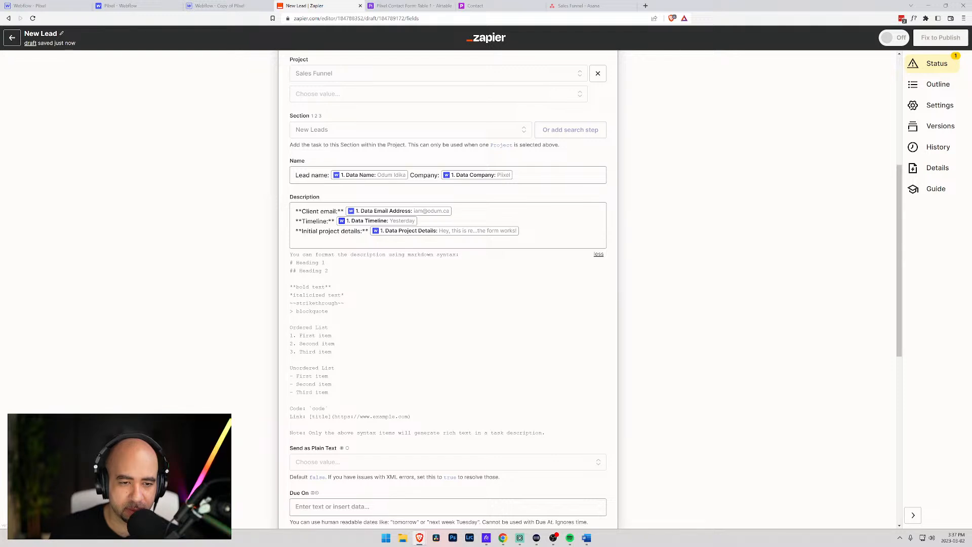
left_click(342, 205)
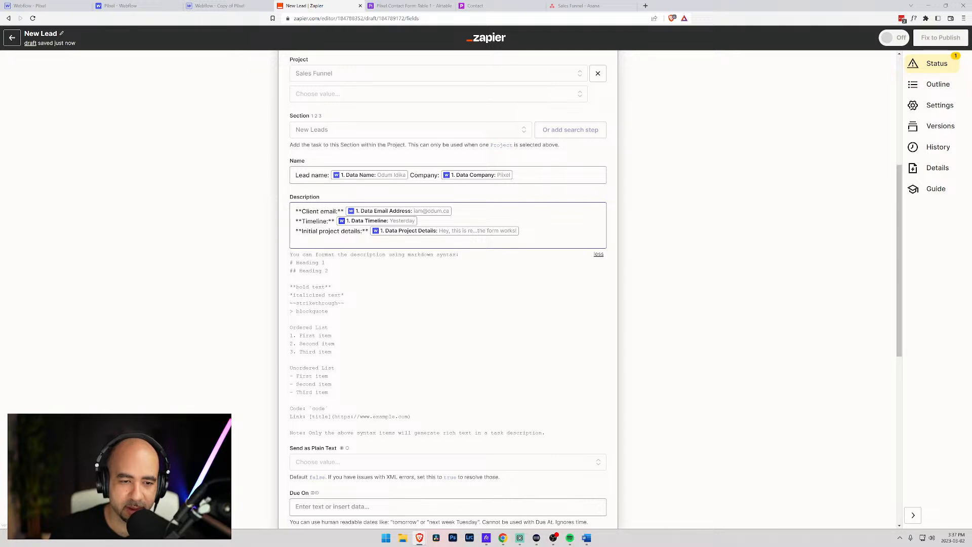
- Add a ##Client details## heading atop the description and rename the client email label to Email address
left_click(480, 240)
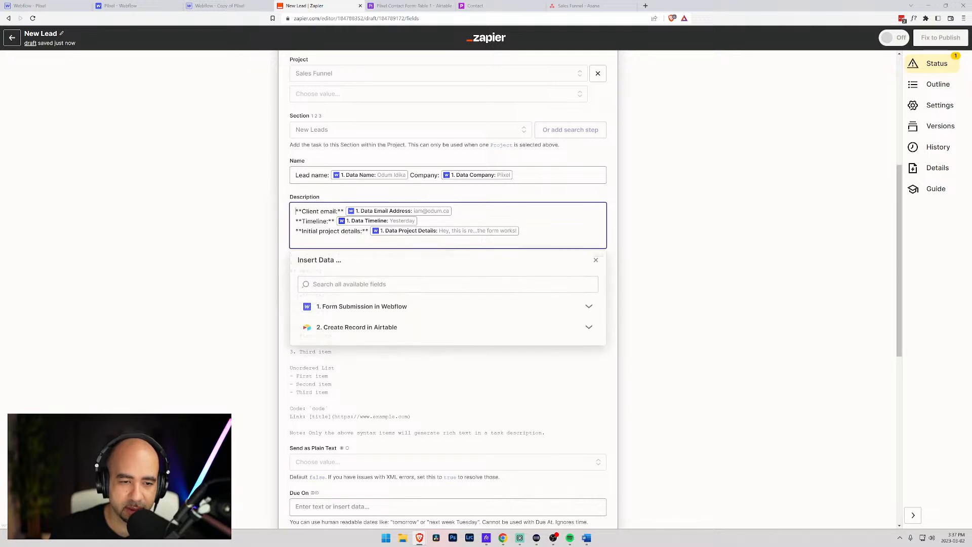
left_click(295, 211)
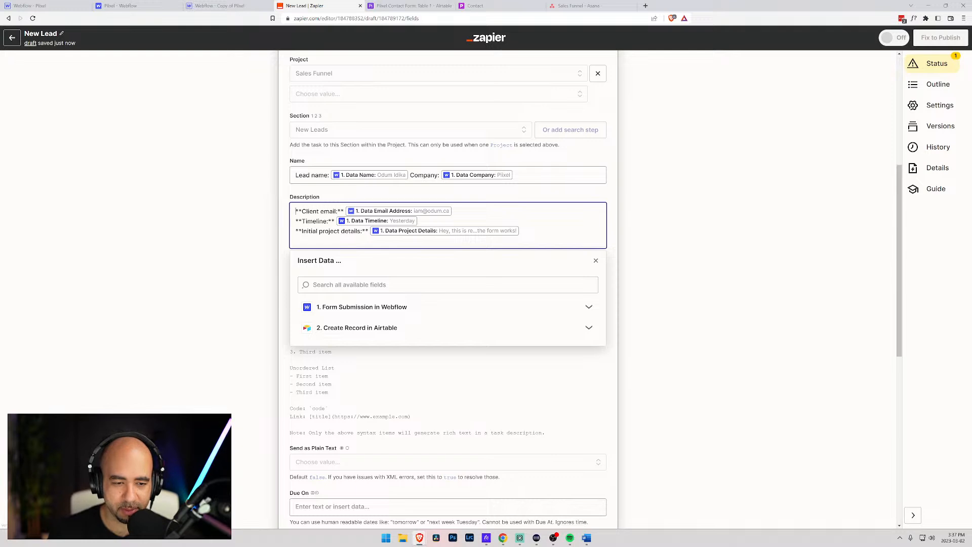
key("Return")
key("Return")
key("Up")
key("Up")
type("#")
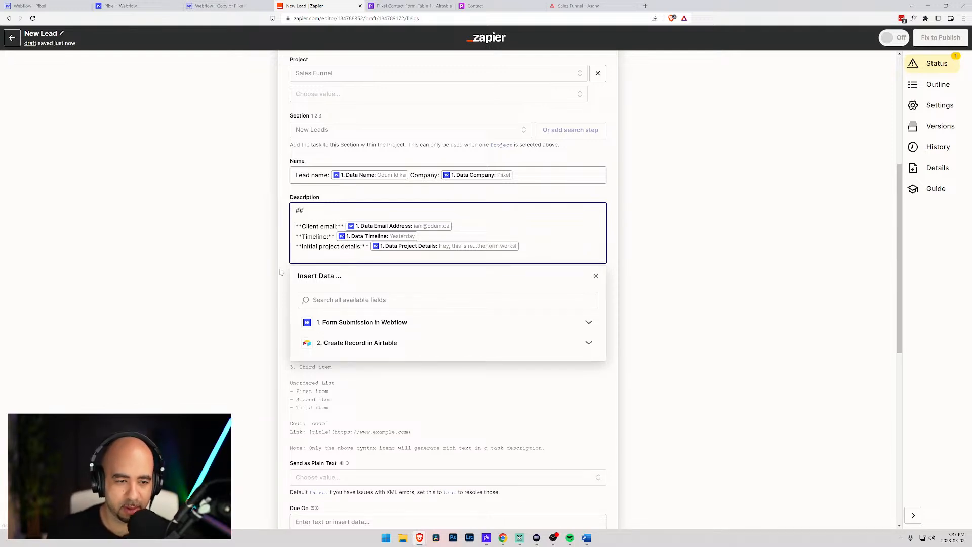
left_click(310, 203)
left_click(310, 205)
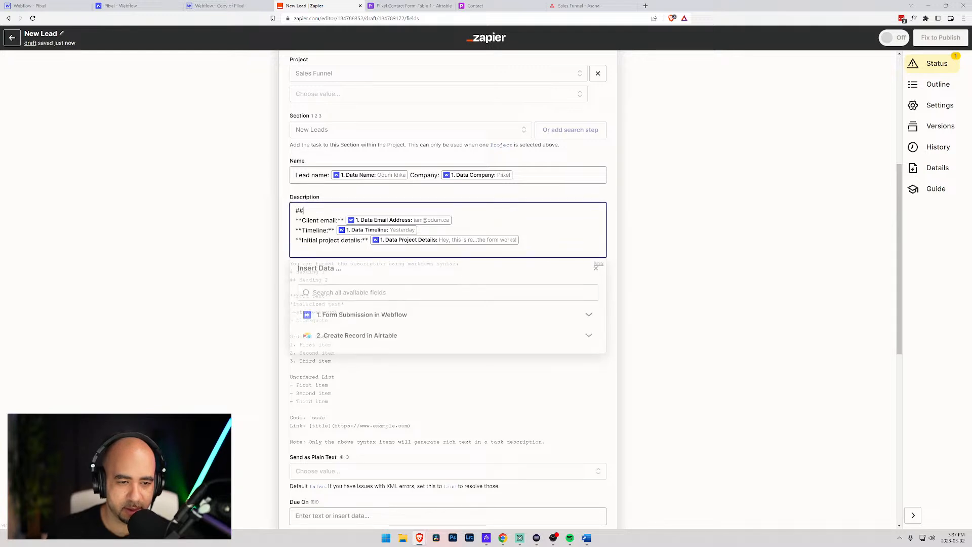
type("Cleint")
key("BackSpace")
key("BackSpace")
key("BackSpace")
key("BackSpace")
key("BackSpace")
type("inent d")
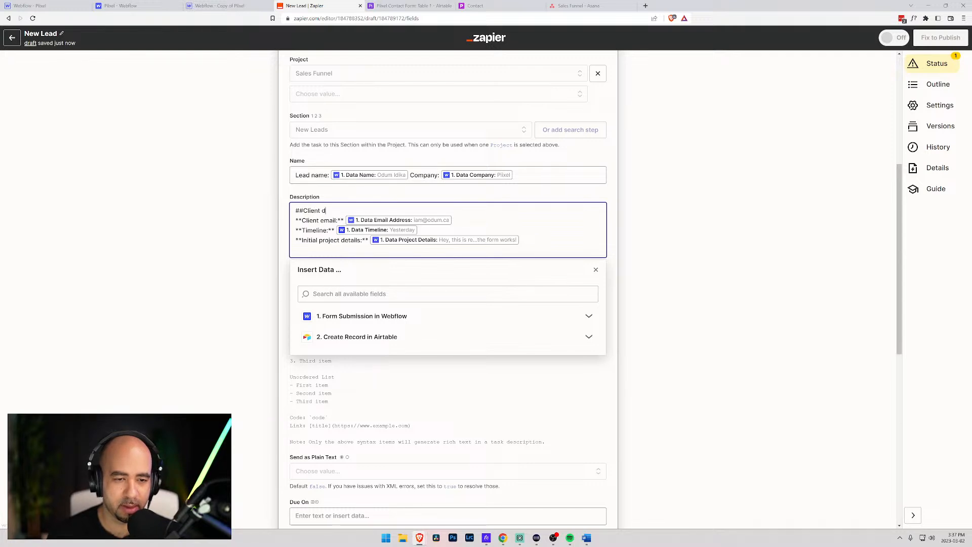
type("etails##")
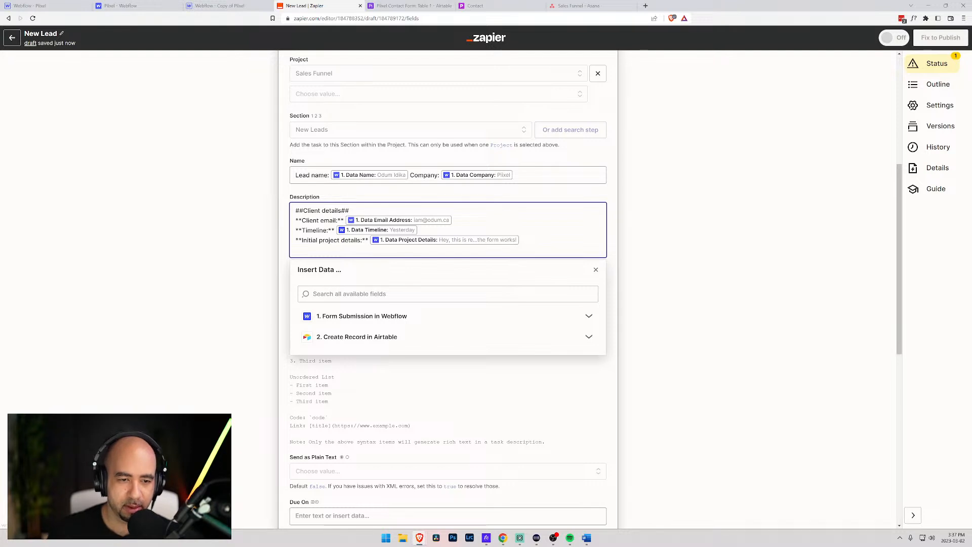
key("shift+Left")
key("shift+Left")
key("shift+Left")
key("shift+Left")
key("shift+Left")
key("shift+Left")
key("shift+Left")
key("shift+Left")
type("Email")
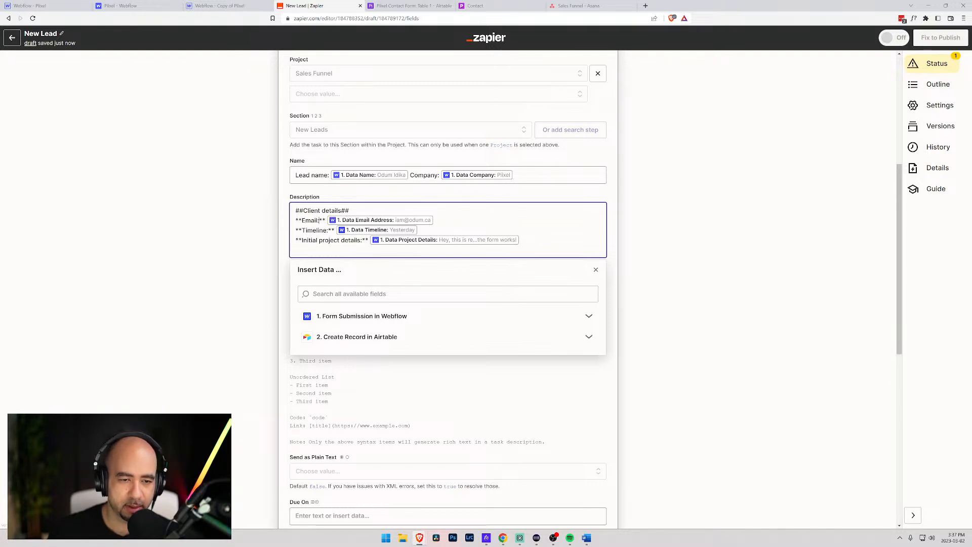
type(" address")
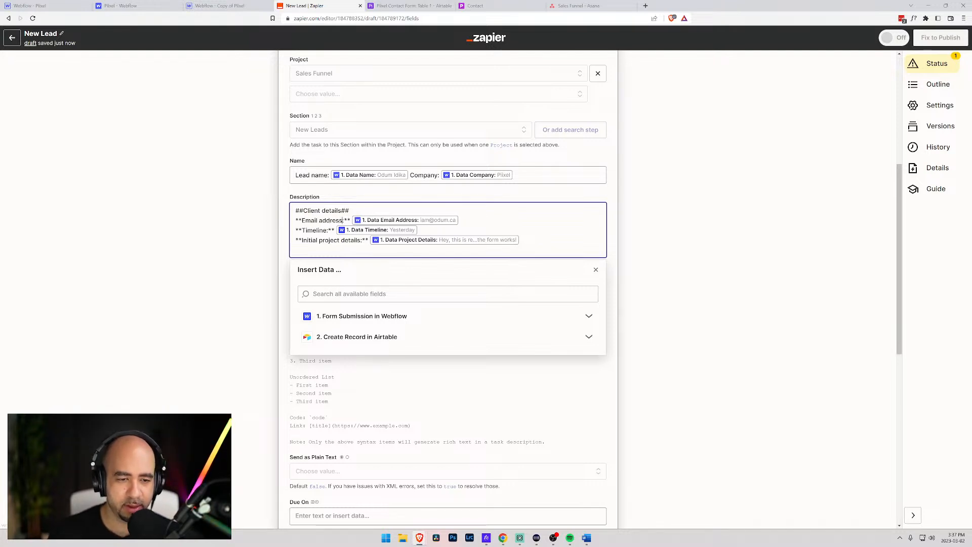
- Insert a ##Project details## heading after Timeline and reword Initial project details to Original message
left_click(420, 231)
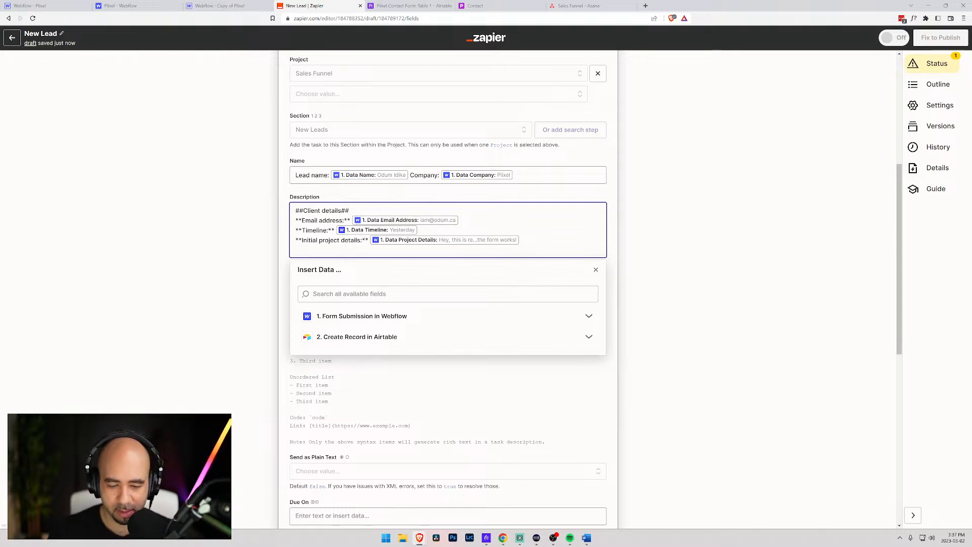
key("Return")
key("Return")
type("##")
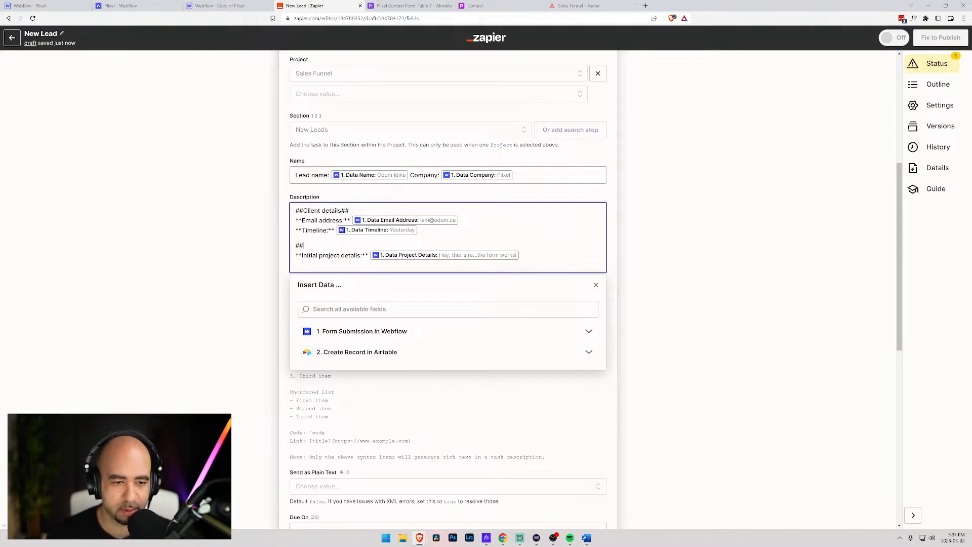
type("Projec")
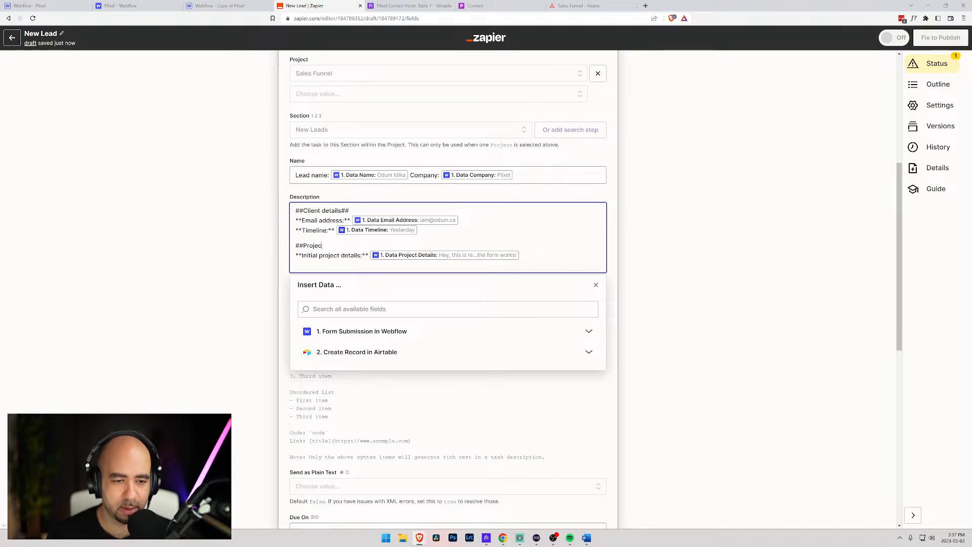
type("t details##")
left_click_drag(340, 255, 302, 255)
type("Original")
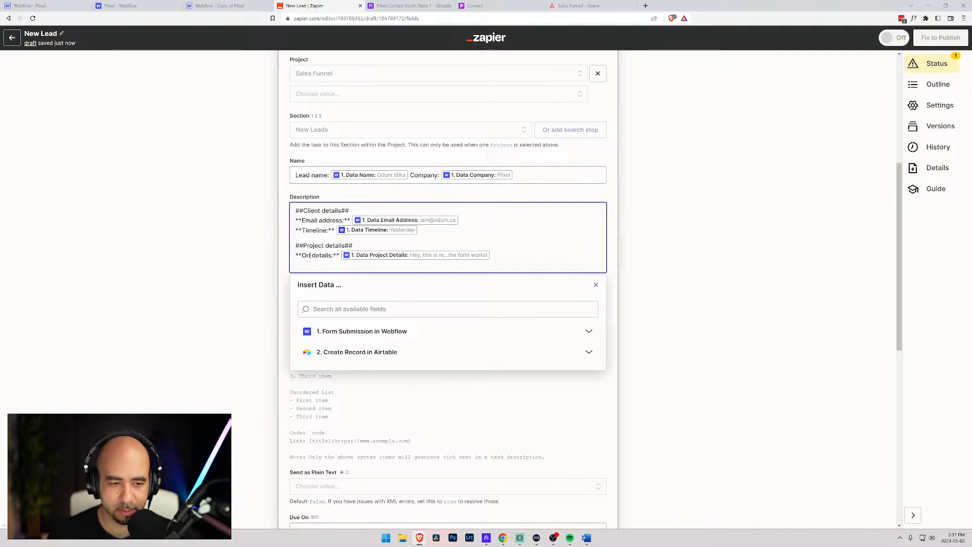
key("shift+Right")
key("shift+Right")
key("shift+Right")
key("shift+Right")
key("shift+Right")
key("shift+Right")
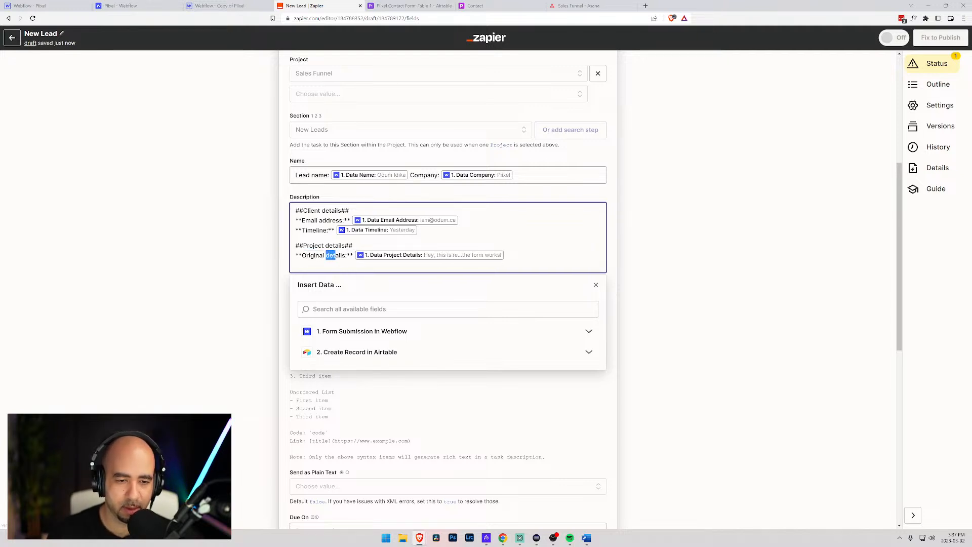
type("message")
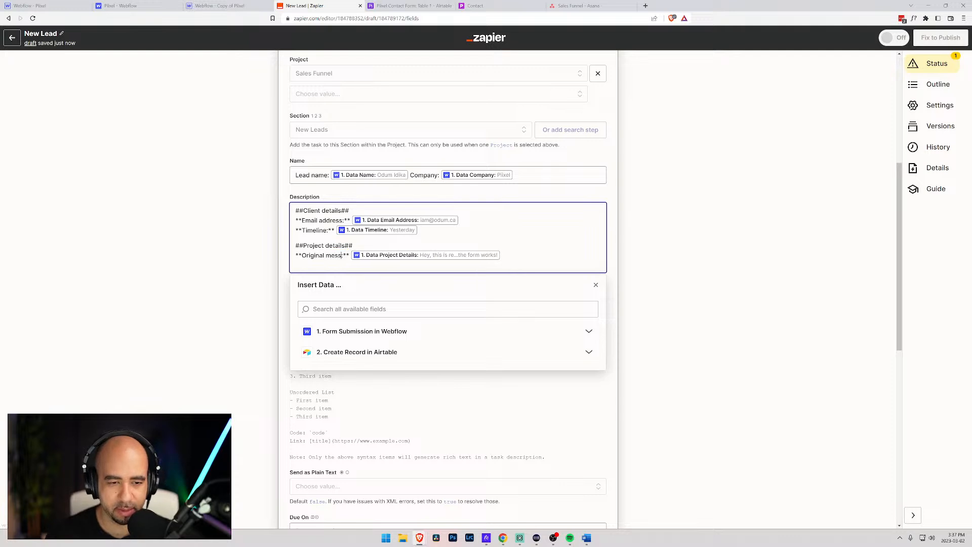
left_click(292, 304)
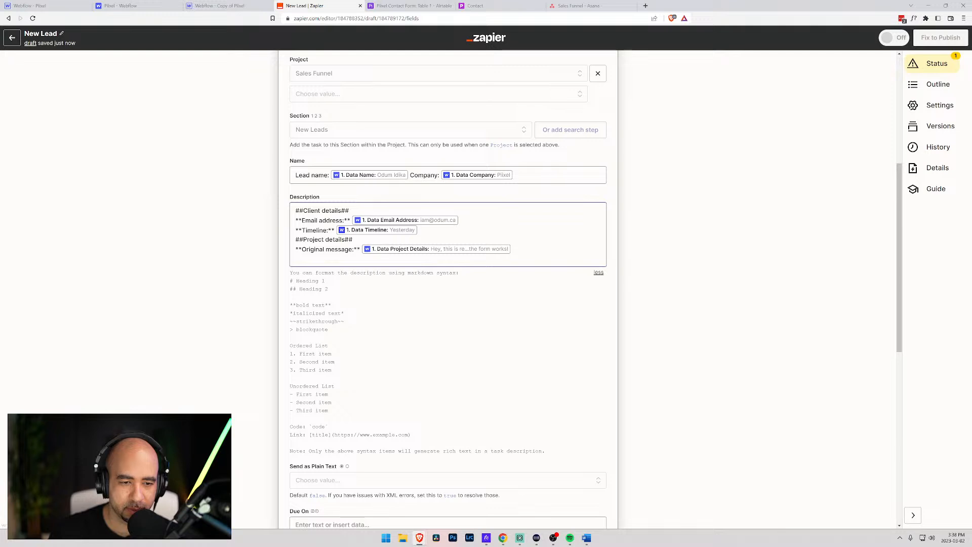
scroll(349, 347, "up", 1)
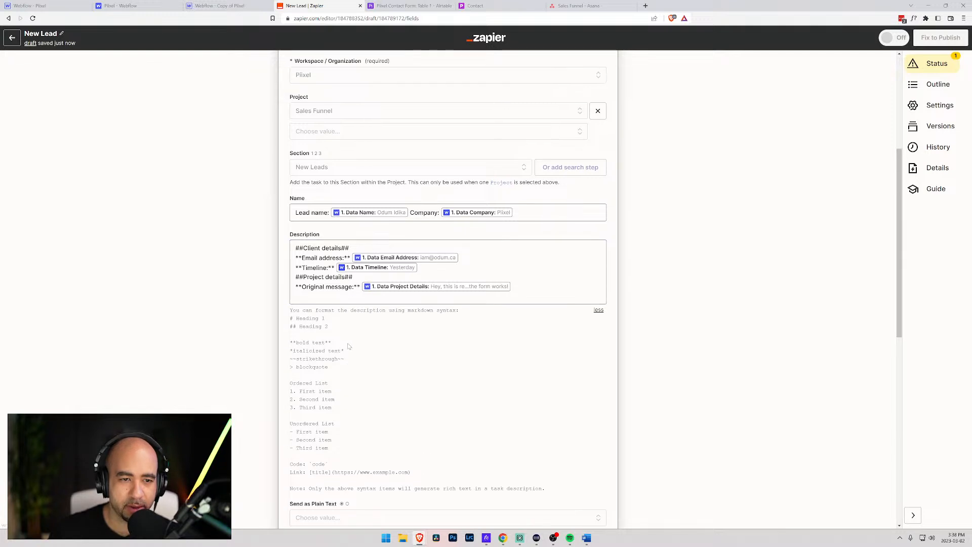
scroll(348, 346, "up", 2)
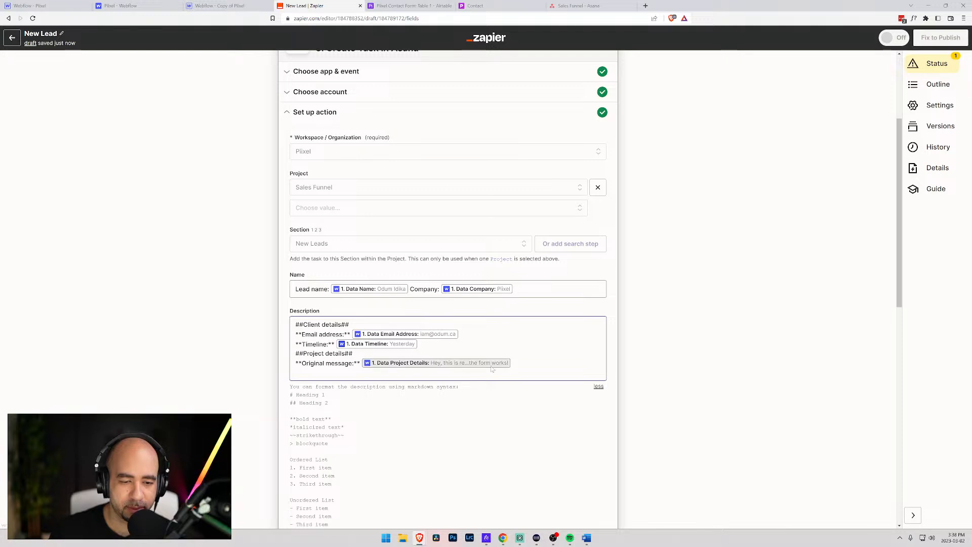
- Append a bold Budget line filled with the form's Data Budget value (250000)
left_click(517, 363)
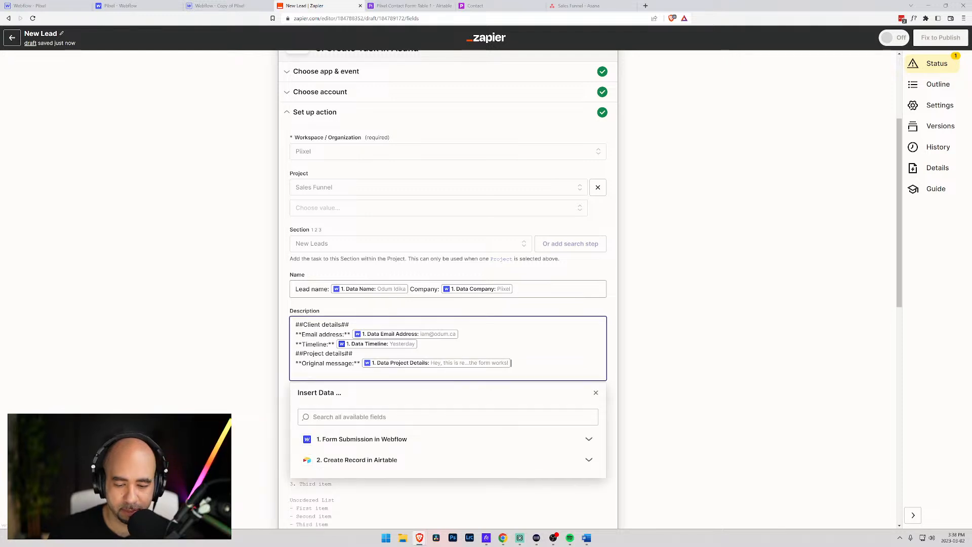
key("Return")
type("**Budget:**")
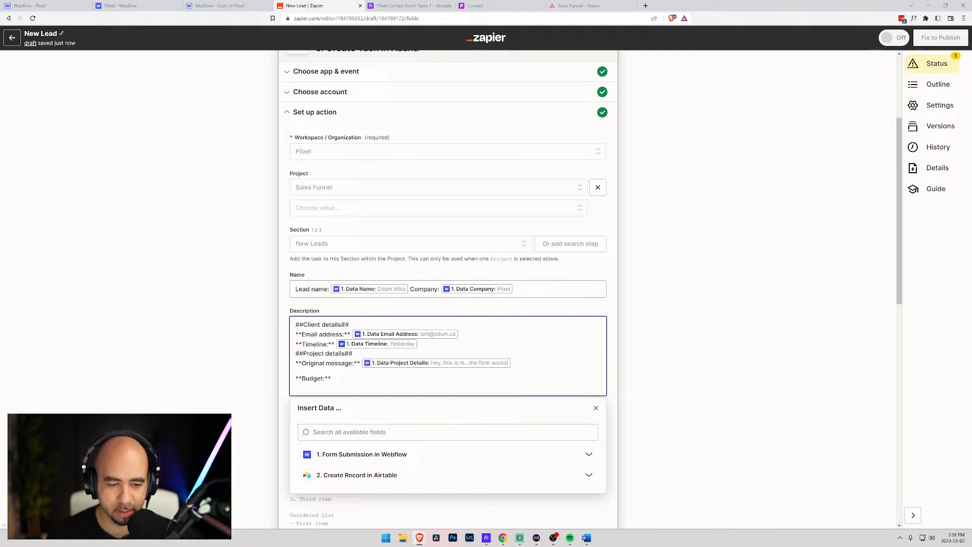
left_click(448, 432)
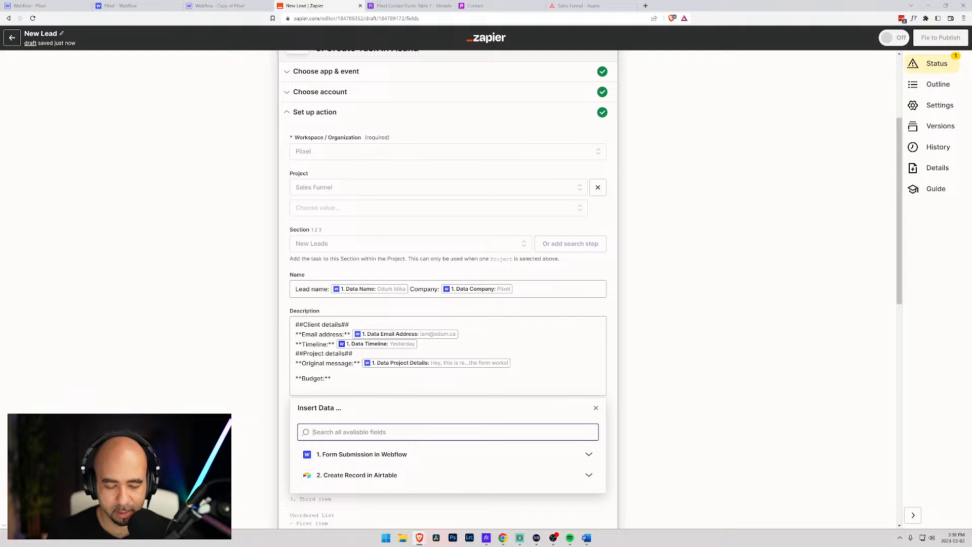
type("bud")
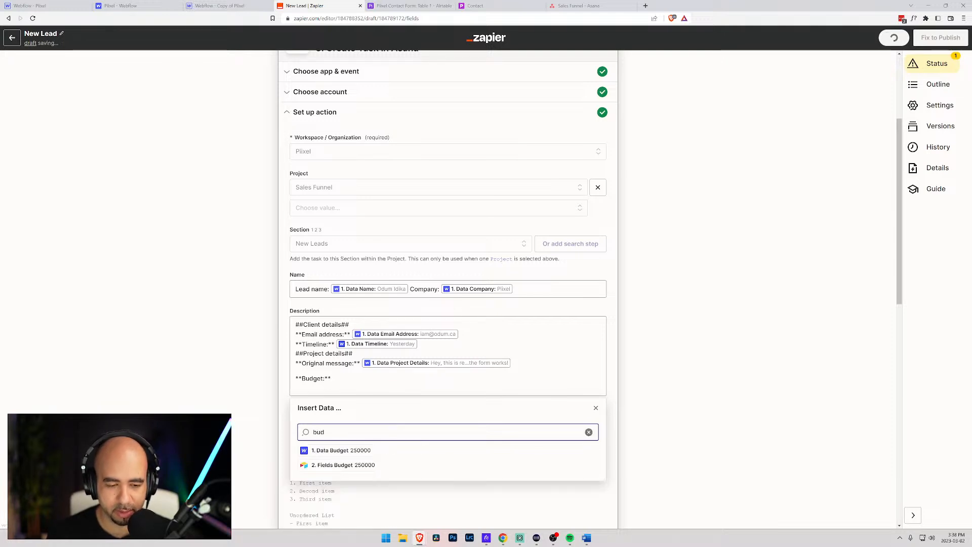
left_click(355, 454)
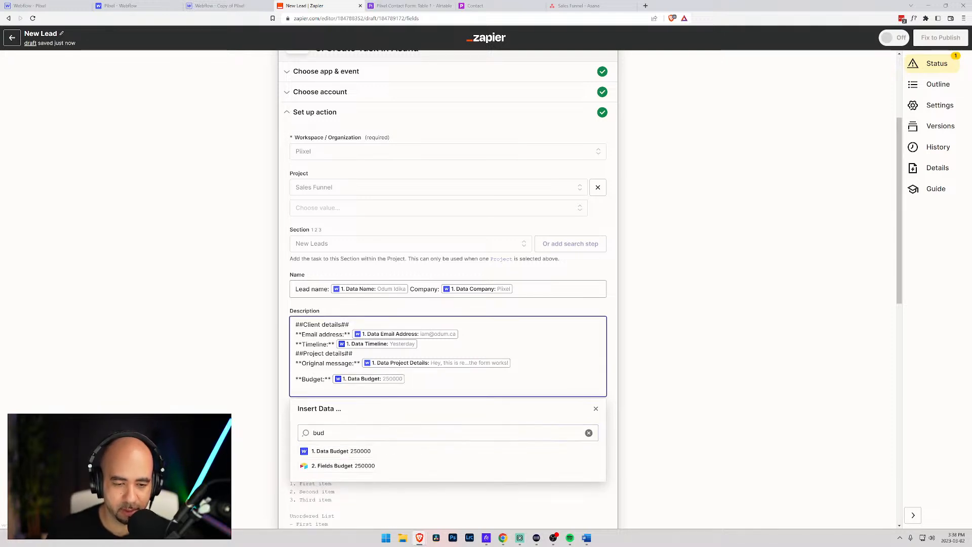
scroll(425, 381, "down", 2)
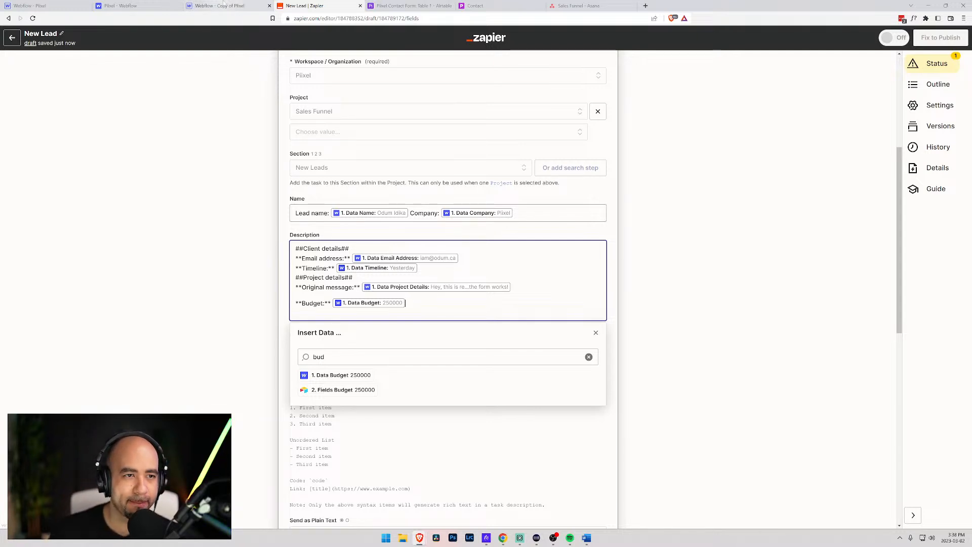
- Close the 'Copy of Pixel' Designer tab, review the Pixel contact form and settings, then go back to Zapier
left_click(147, 5)
left_click(196, 6)
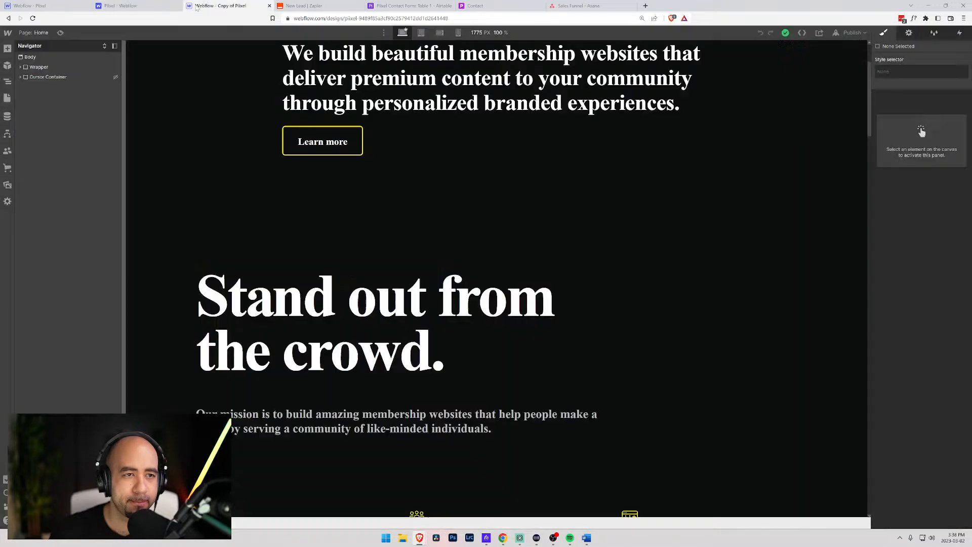
key("ctrl+w")
left_click(79, 5)
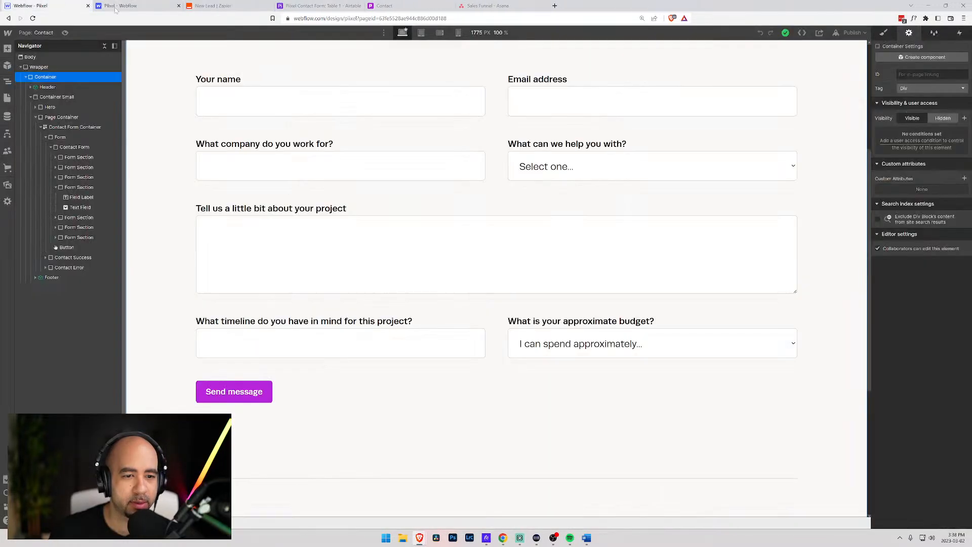
scroll(281, 269, "up", 1)
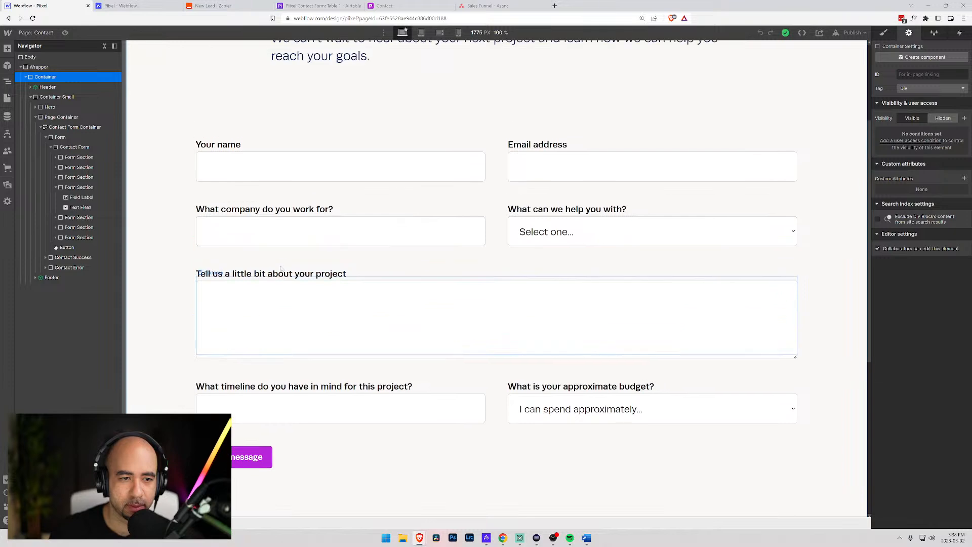
left_click(137, 5)
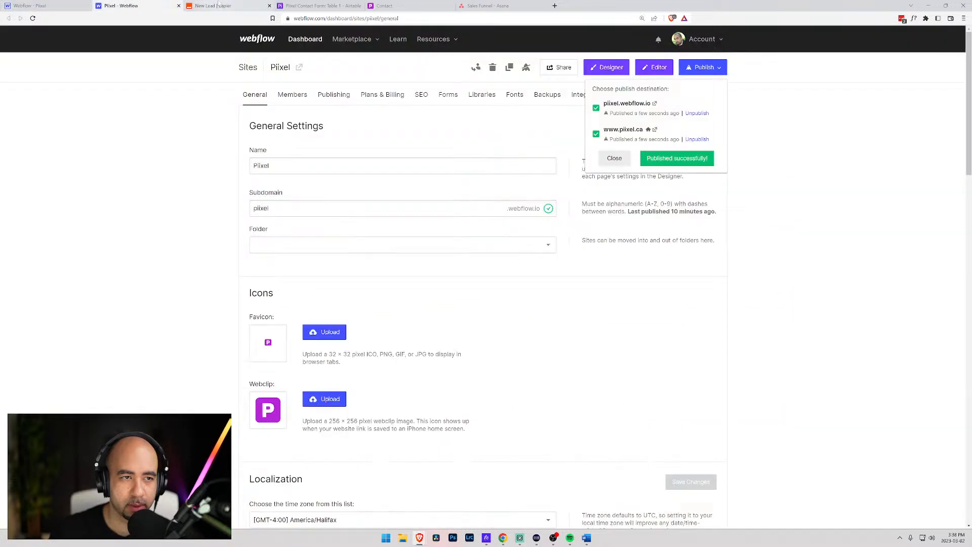
left_click(212, 6)
left_click(400, 248)
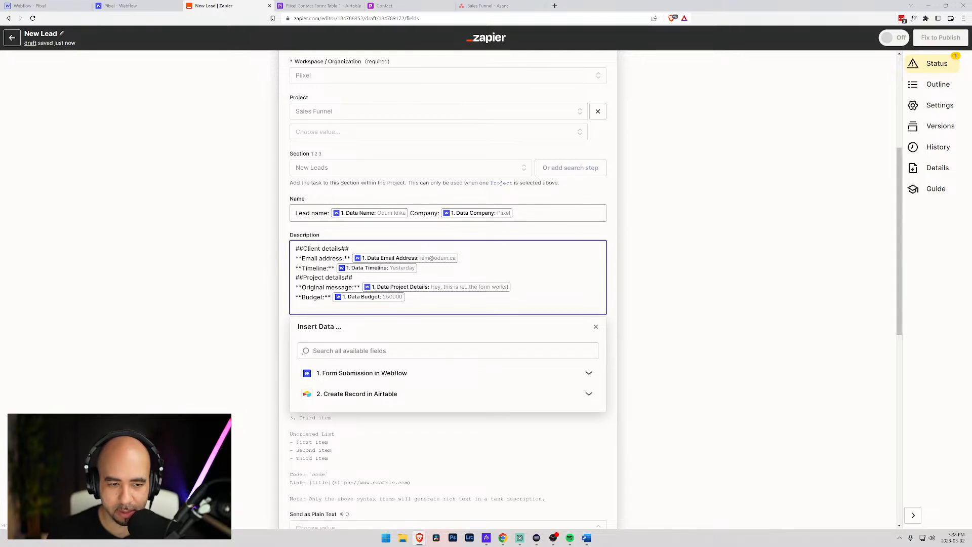
- Add a bold Company name line under Client details mapped to the form's Data Company value
key("Return")
type("**Company name")
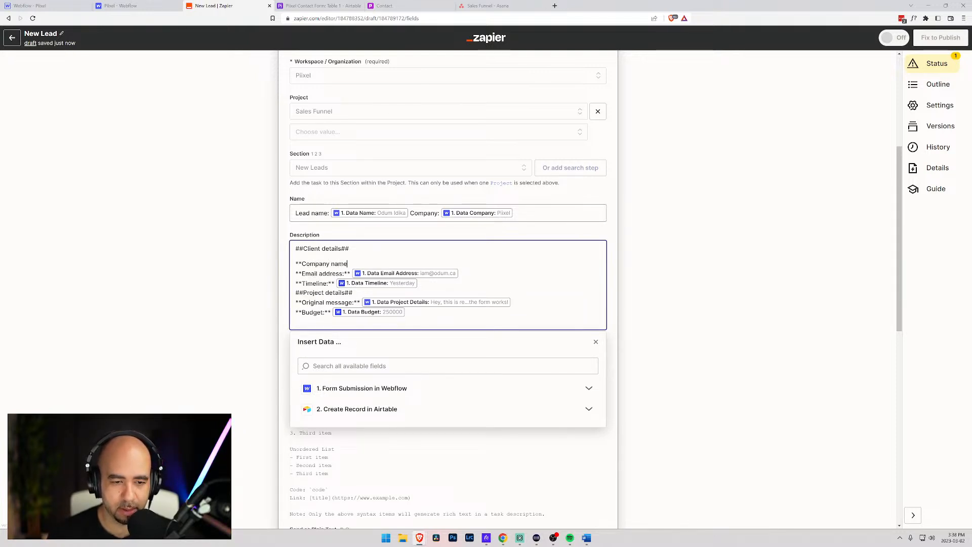
key("BackSpace")
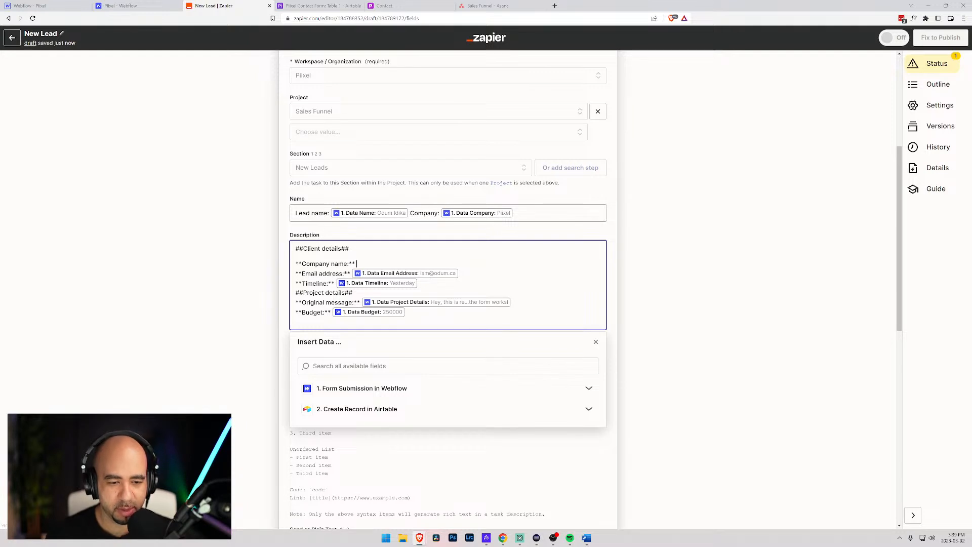
left_click(364, 366)
type("com")
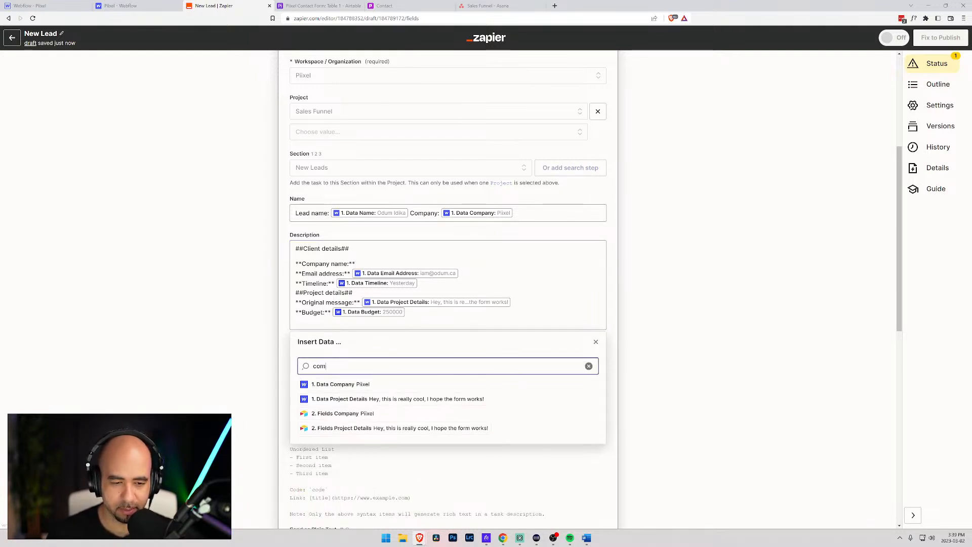
left_click(341, 384)
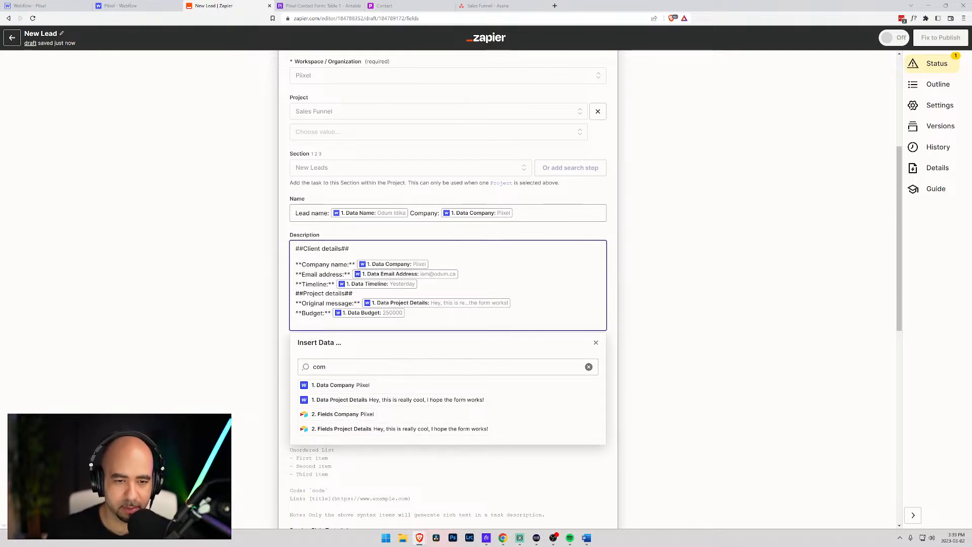
scroll(303, 299, "up", 4)
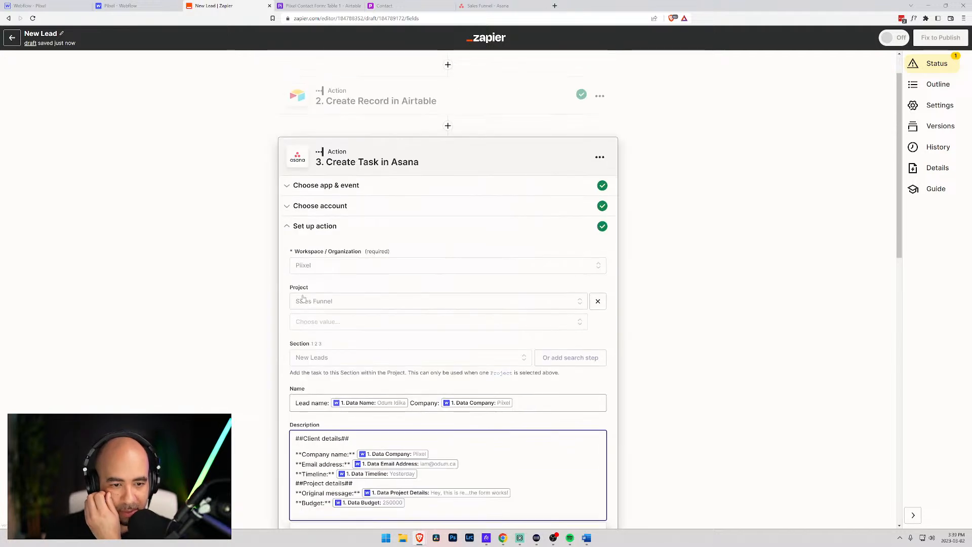
scroll(303, 299, "down", 2)
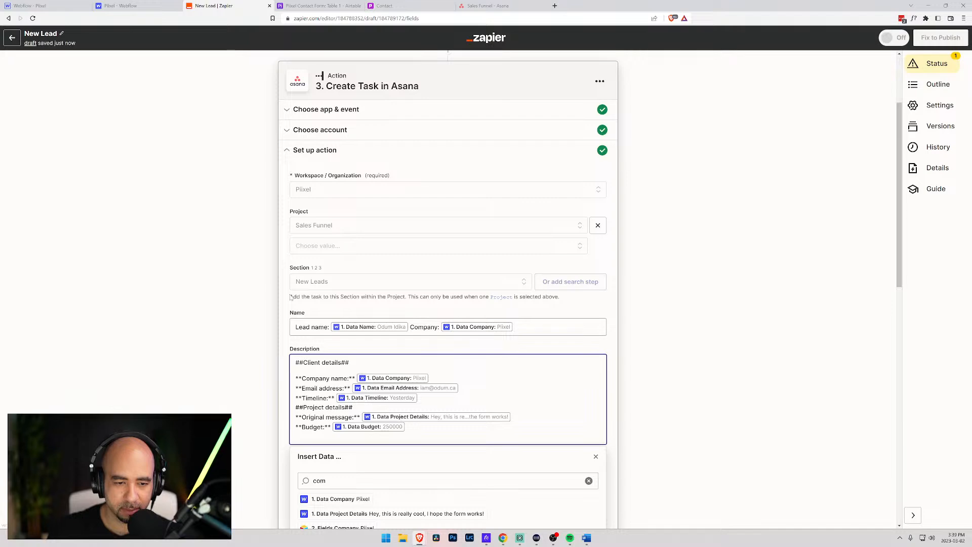
scroll(291, 298, "down", 2)
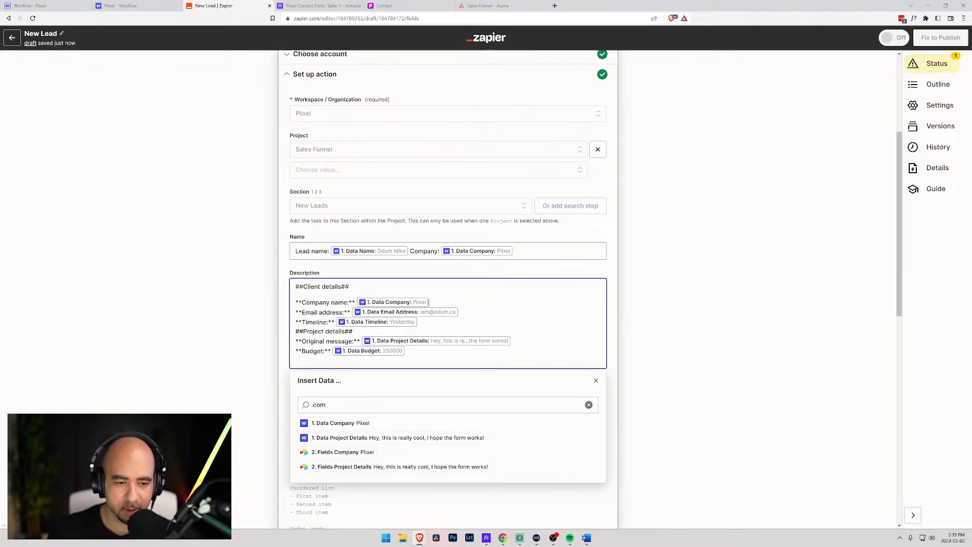
scroll(371, 303, "down", 2)
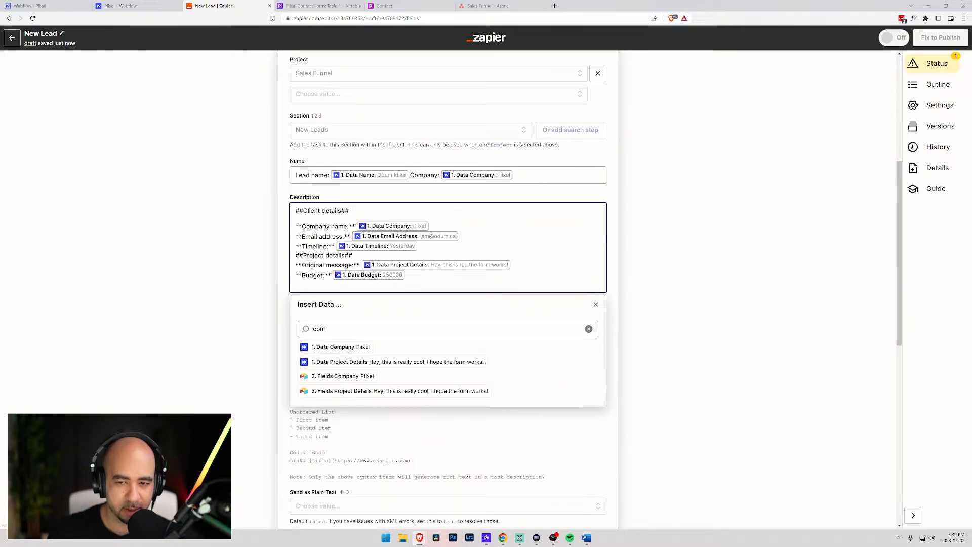
left_click(596, 305)
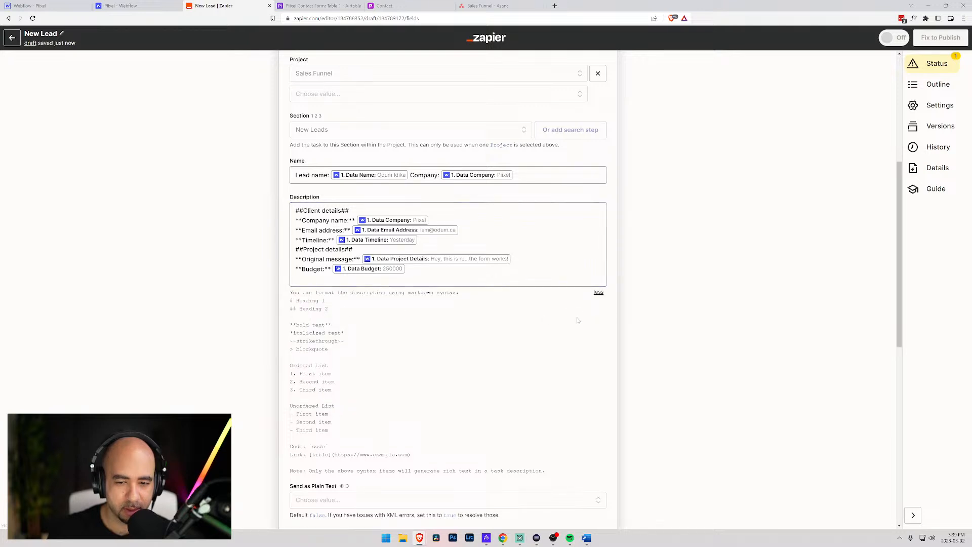
- Leave plain-text sending and Due On unchanged, and choose Today for Assignee Status
left_click(598, 292)
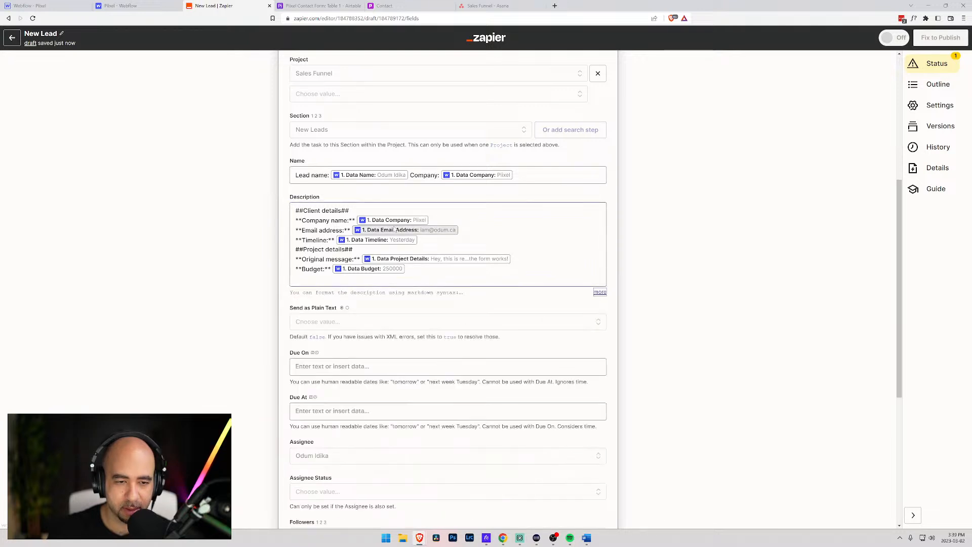
left_click(323, 323)
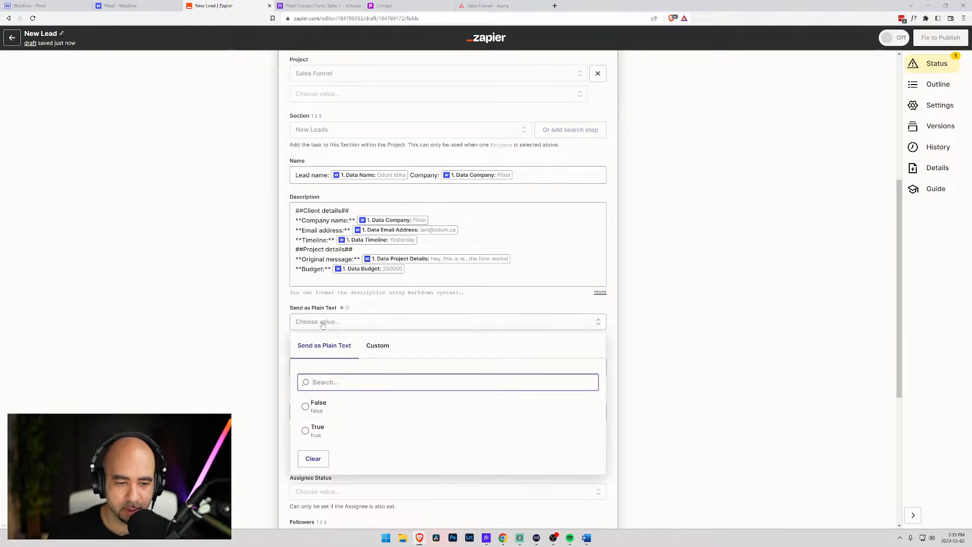
left_click(284, 323)
scroll(284, 324, "down", 3)
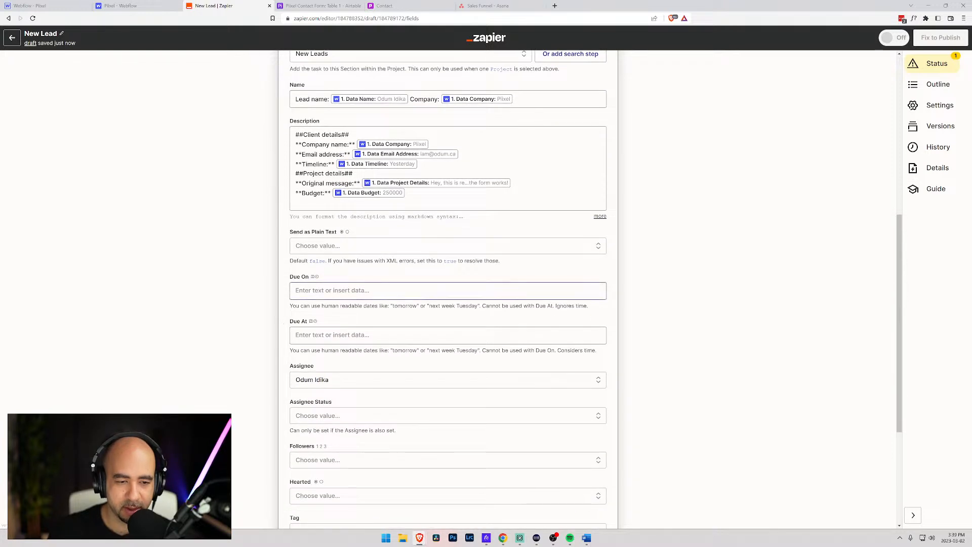
left_click(333, 291)
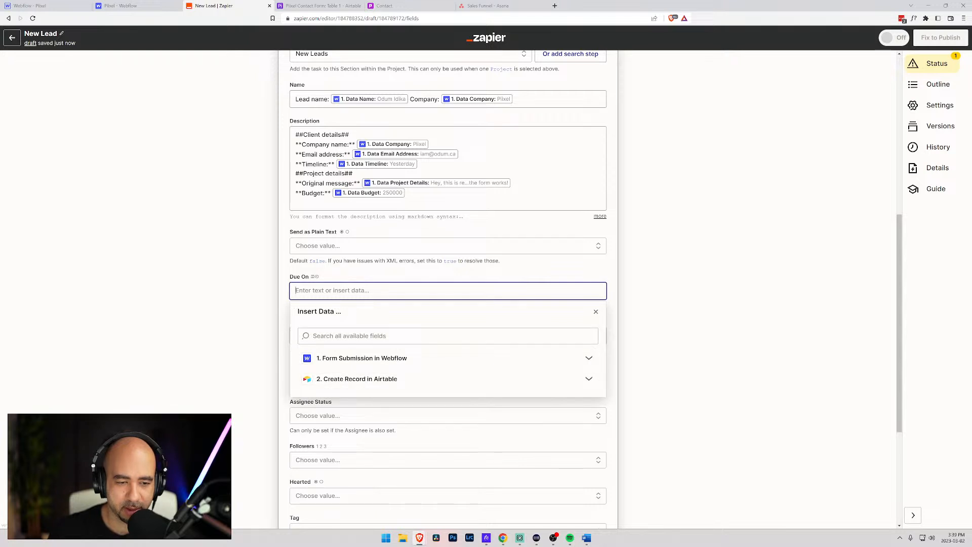
left_click(286, 295)
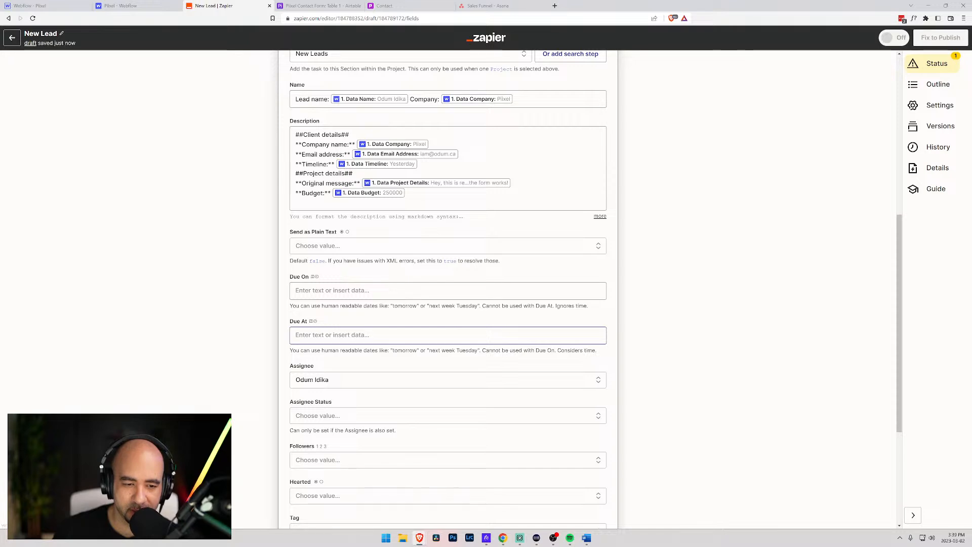
scroll(350, 306, "down", 3)
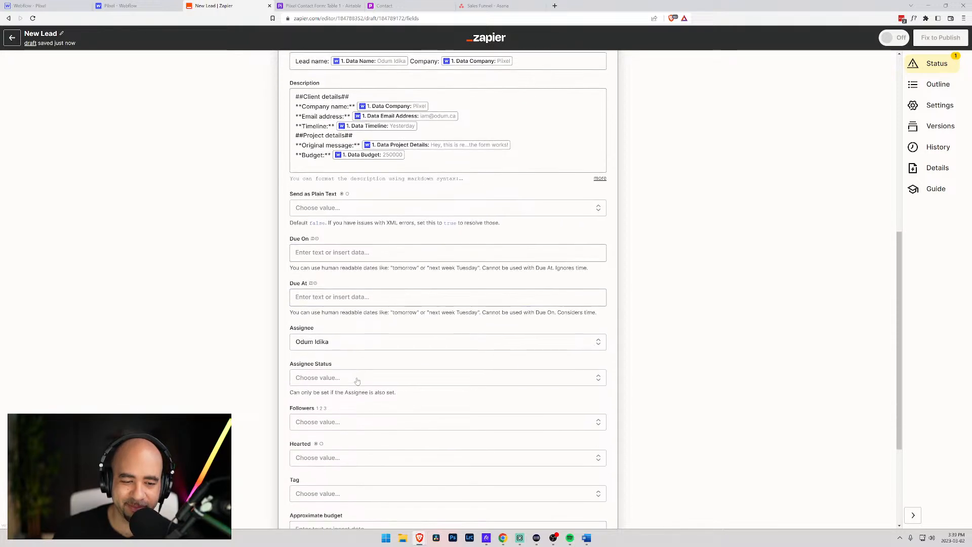
left_click(350, 302)
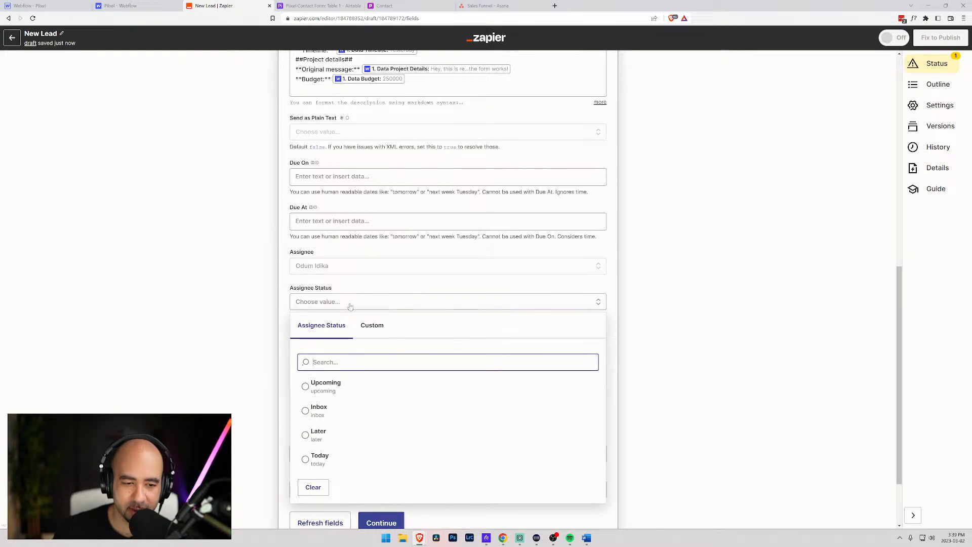
left_click(306, 460)
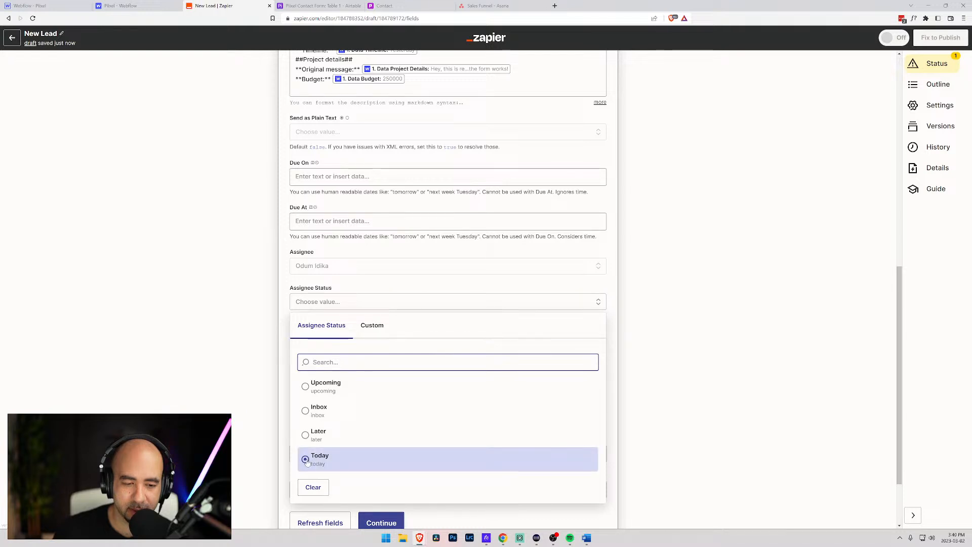
left_click(306, 461)
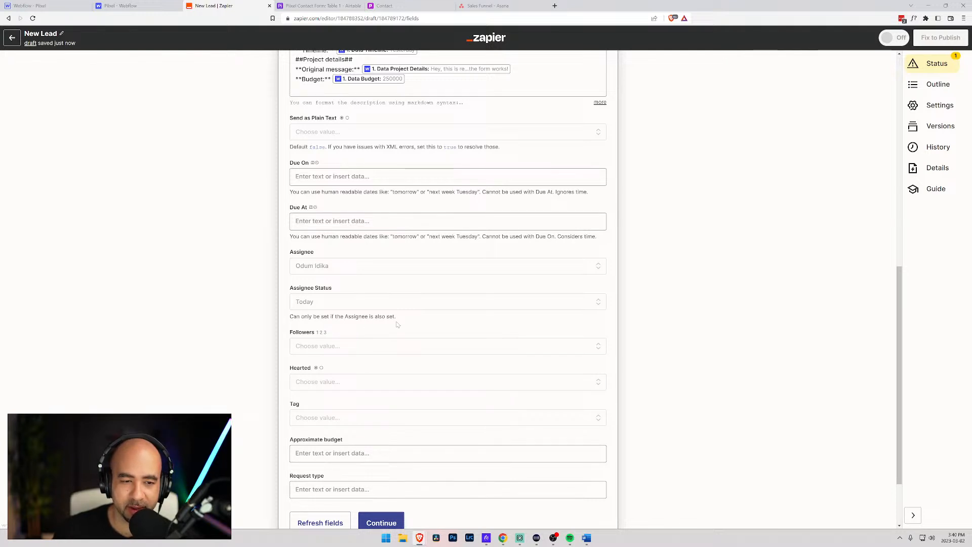
scroll(374, 337, "down", 2)
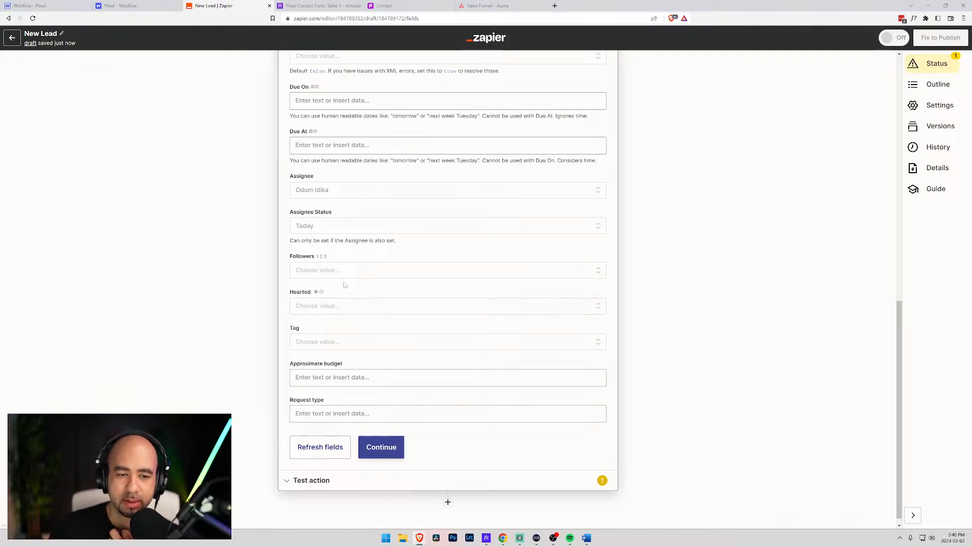
- Add a team member as a follower of the Asana task
left_click(346, 272)
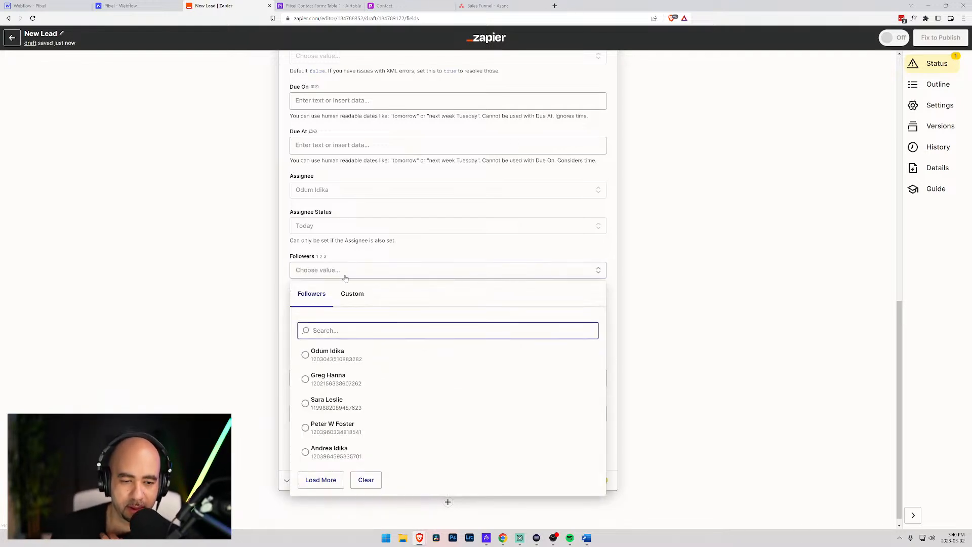
left_click(310, 457)
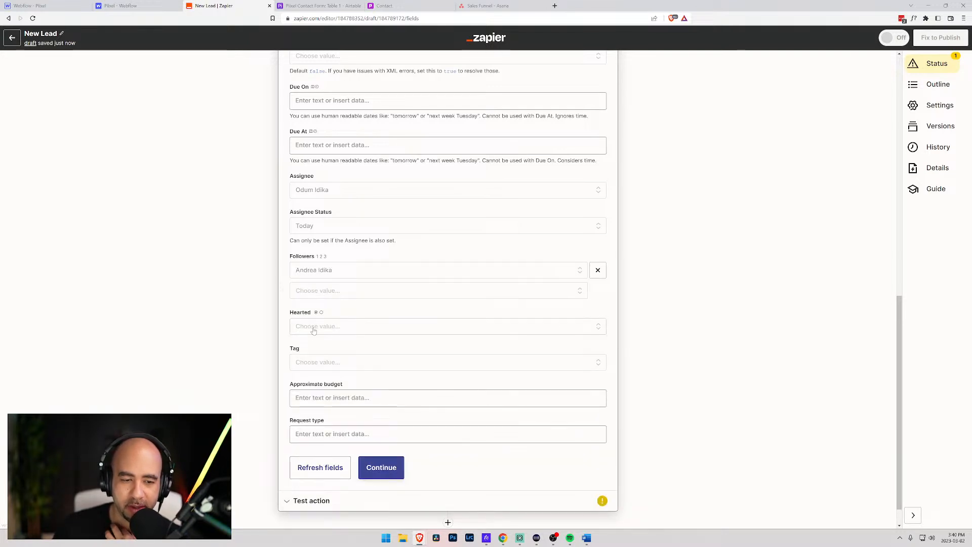
scroll(362, 366, "down", 1)
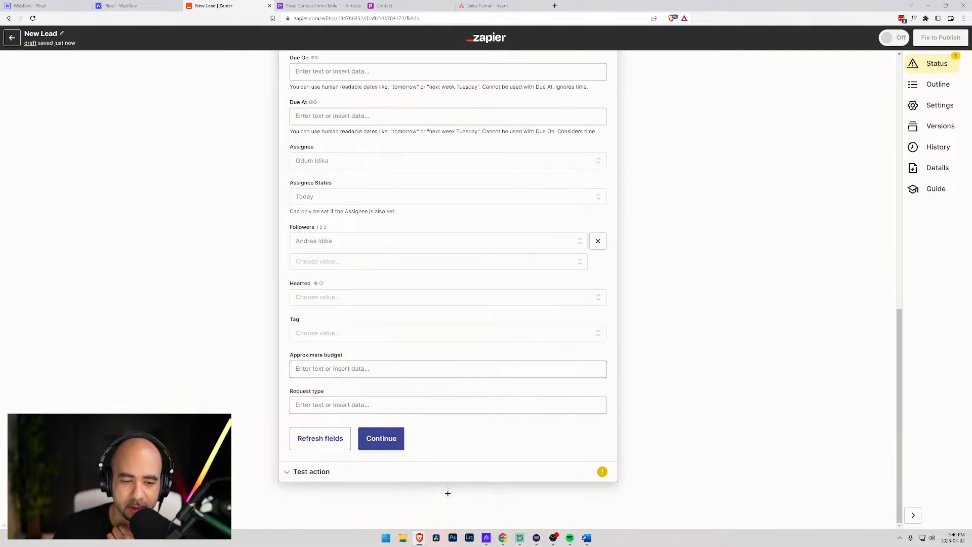
- Map Data Budget into Approximate budget and Data Help into Request type
left_click(362, 368)
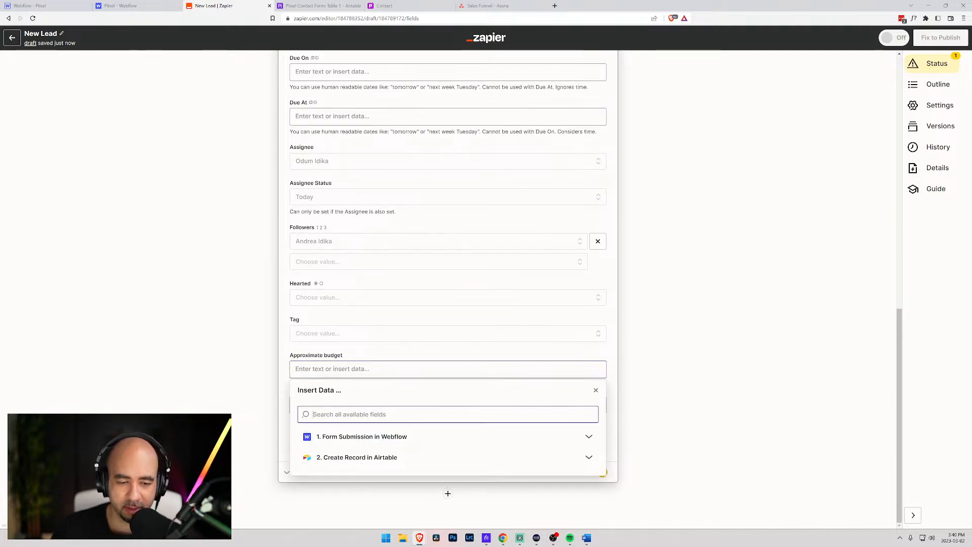
type("budg")
left_click(351, 437)
key("Tab")
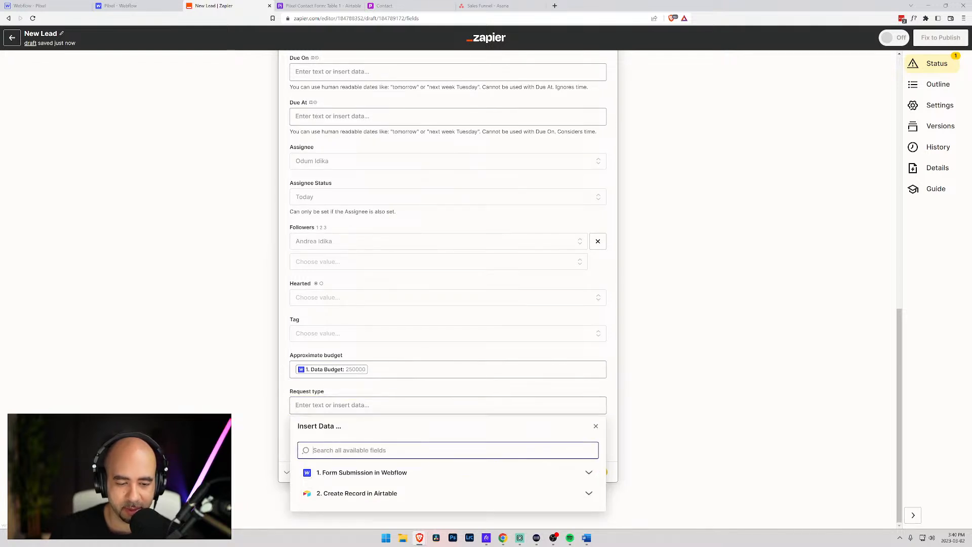
type("hel")
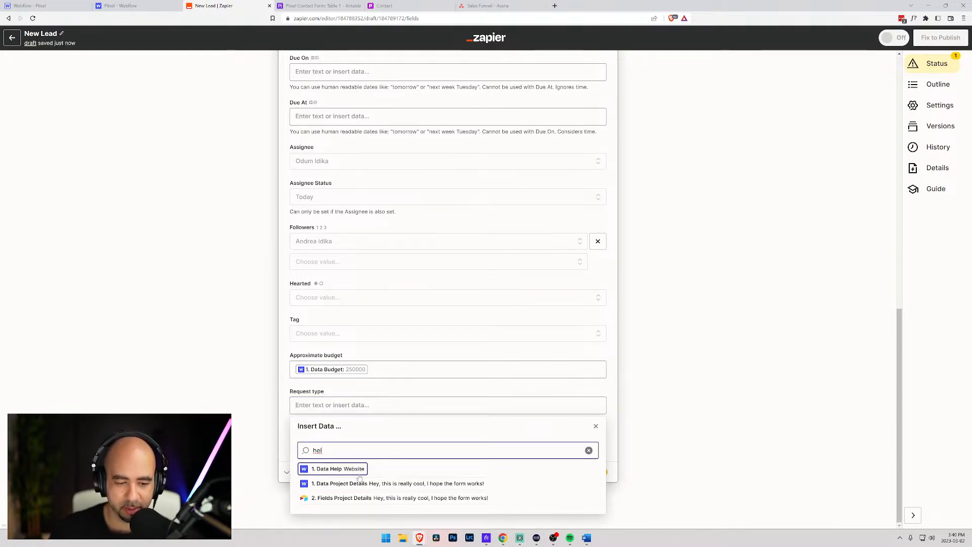
left_click(349, 469)
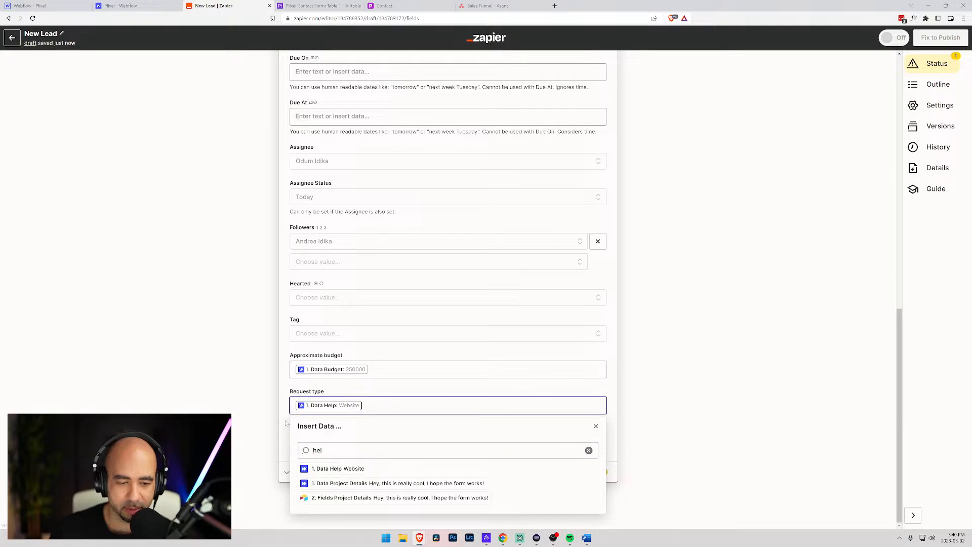
left_click(287, 422)
scroll(332, 404, "up", 5)
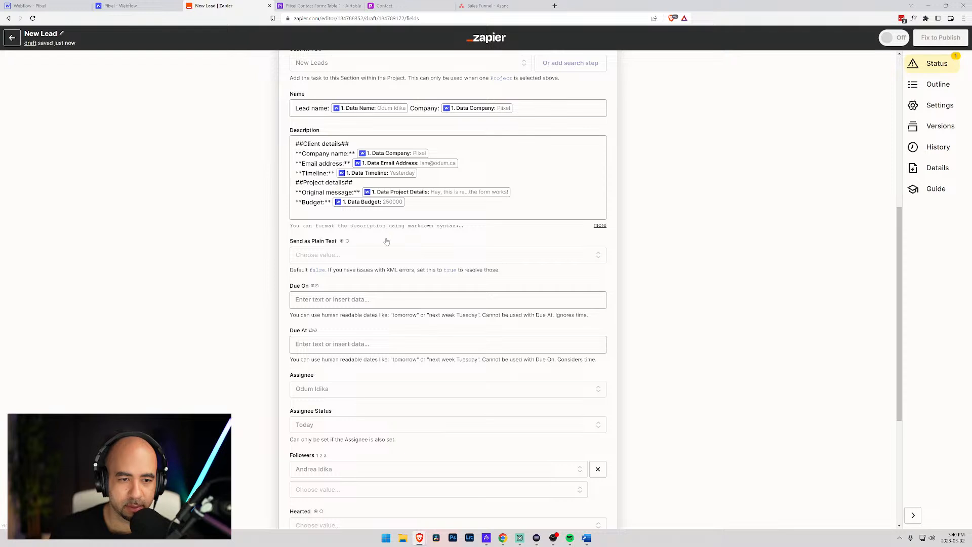
- Add a bold 'Looking for help with:' line after Timeline holding the form's Data Help value
left_click(385, 212)
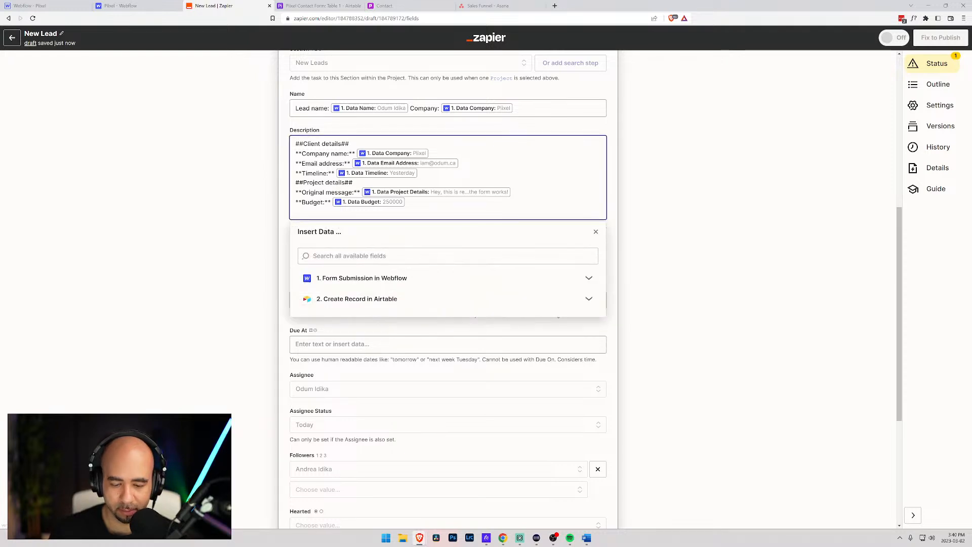
key("Return")
type("88")
type("*")
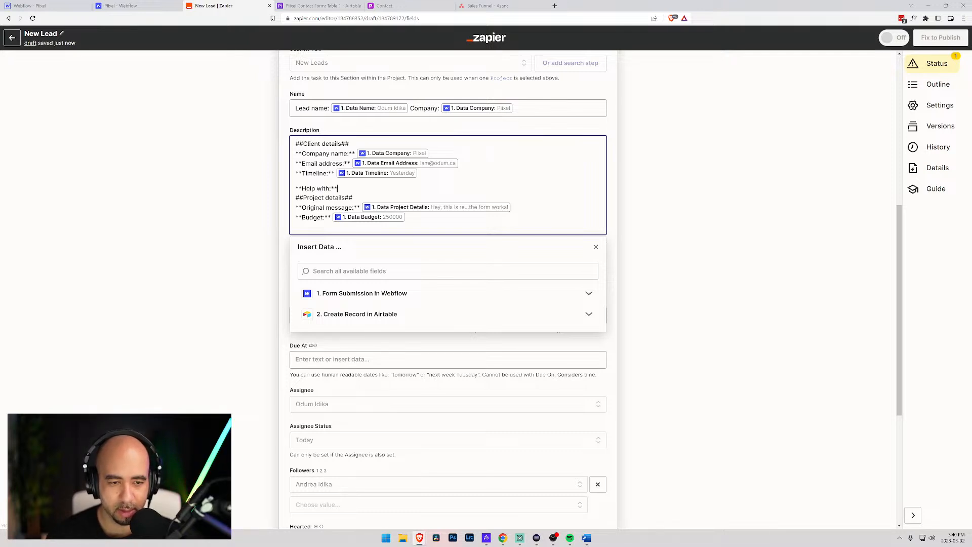
type("*Help with:**")
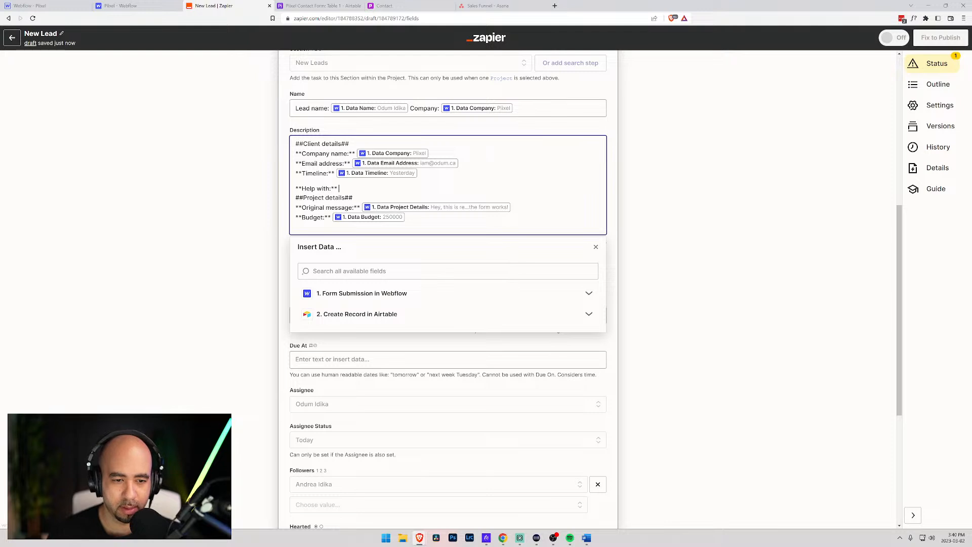
key("Tab")
type("hel")
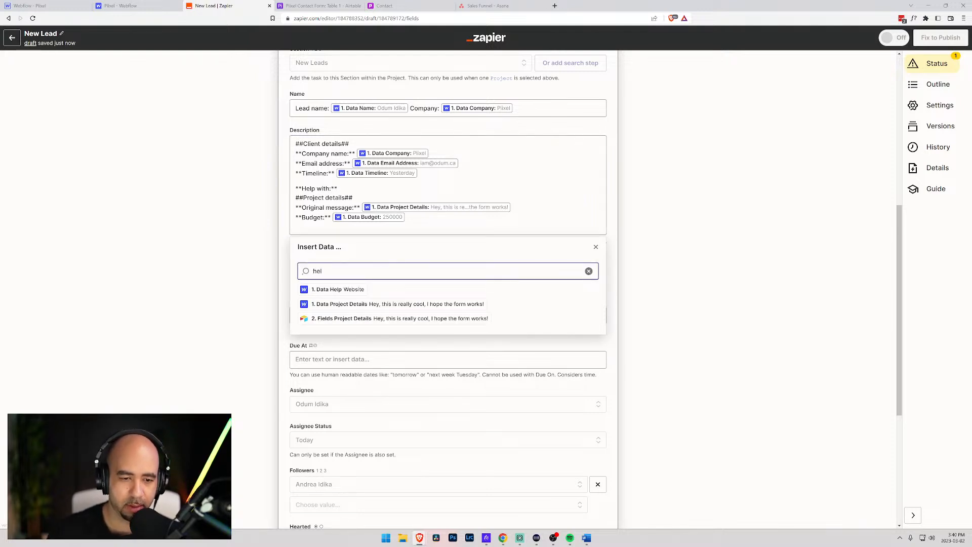
left_click(350, 293)
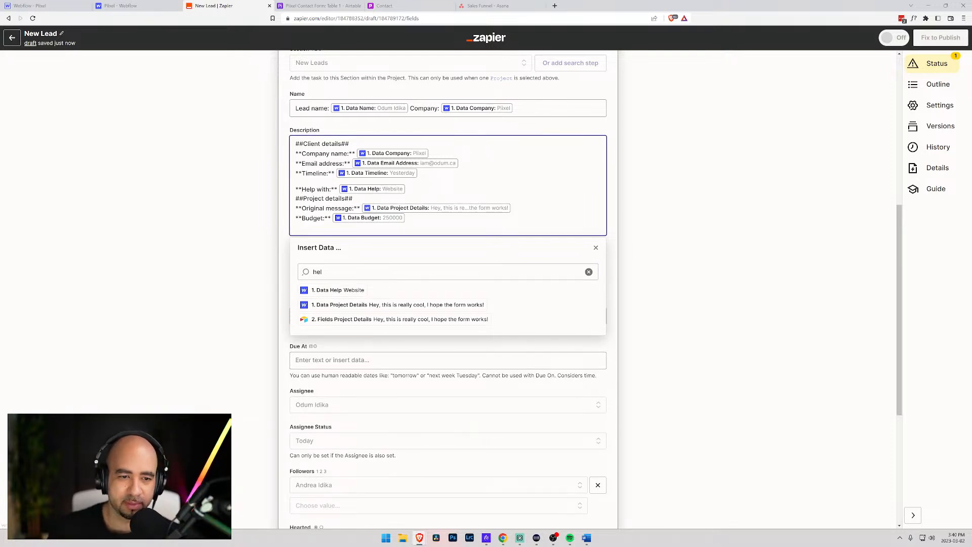
type("Lokin")
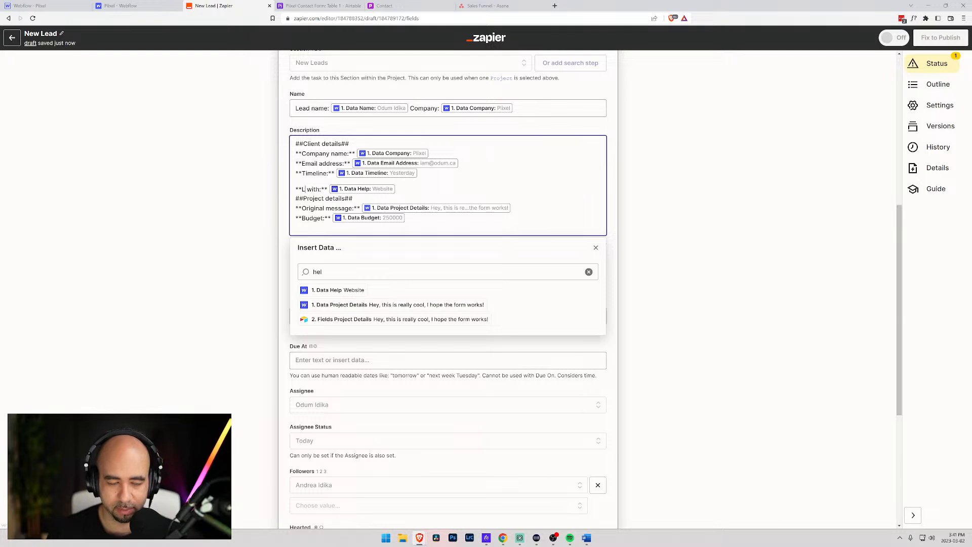
key("BackSpace")
key("BackSpace")
key("BackSpace")
type("oking for")
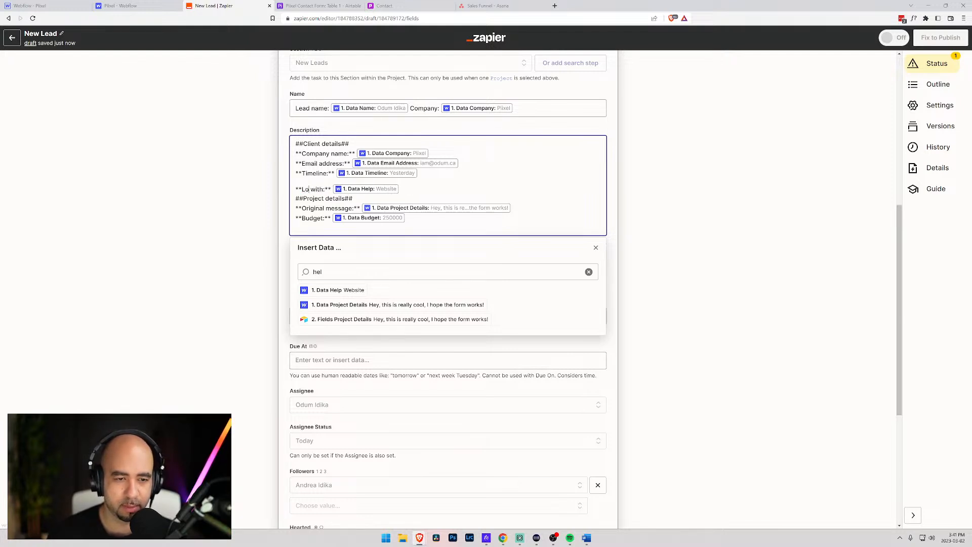
type(" help")
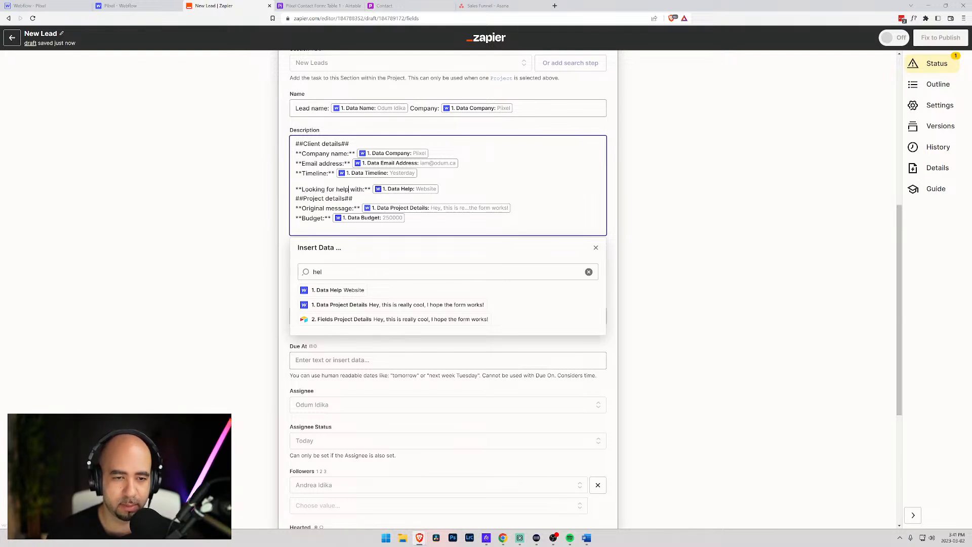
left_click(282, 239)
scroll(333, 275, "down", 5)
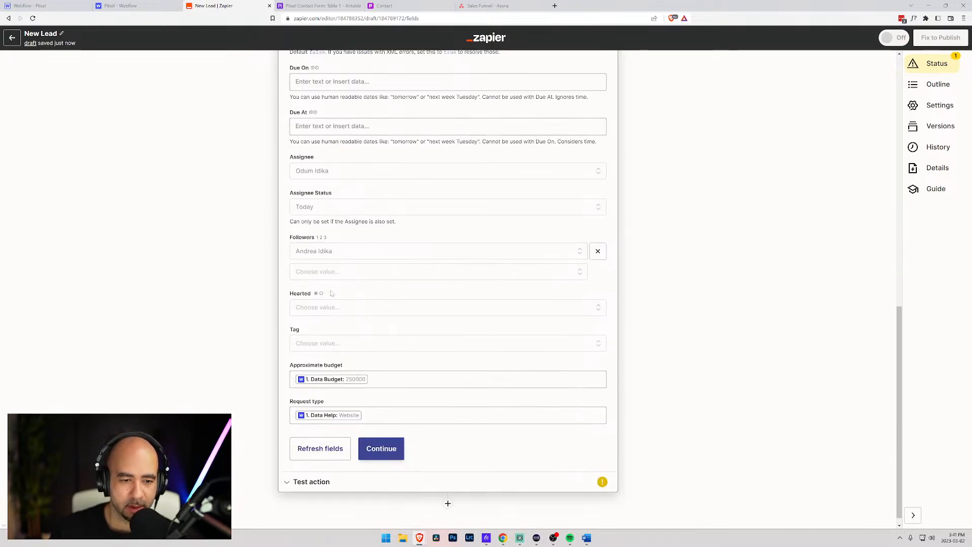
scroll(324, 289, "down", 1)
- Test the Asana action, verify the New Leads task (budget 250000, Website) in Sales Funnel, then return to Webflow
left_click(383, 439)
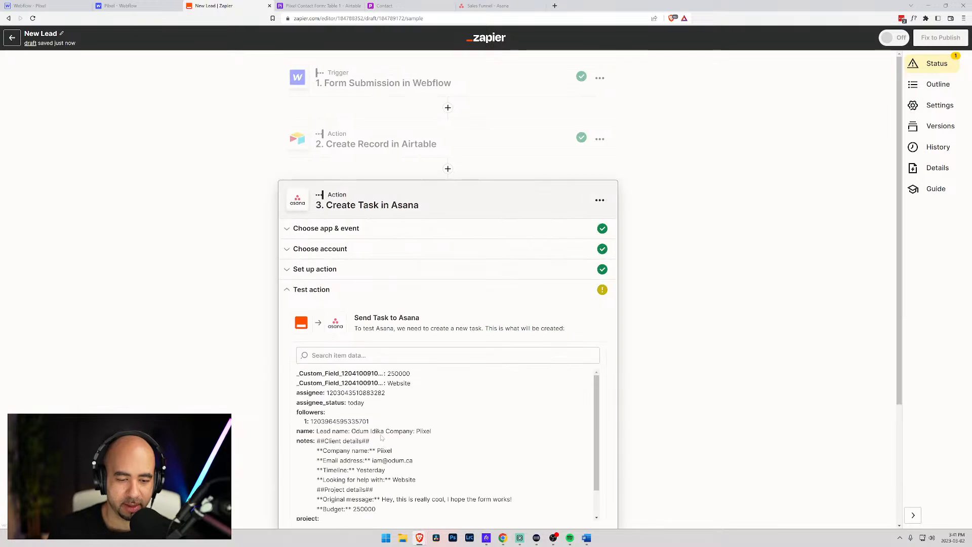
scroll(384, 283, "down", 3)
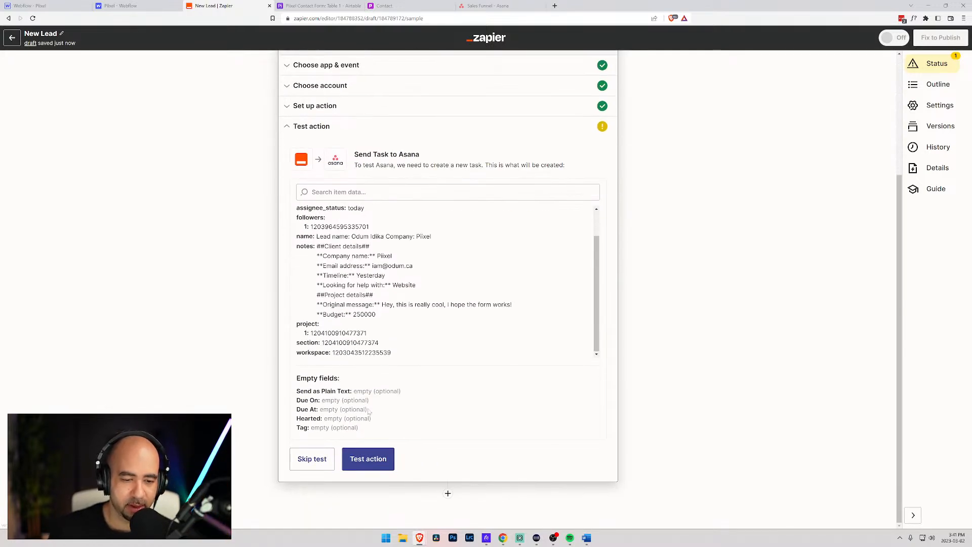
left_click(368, 459)
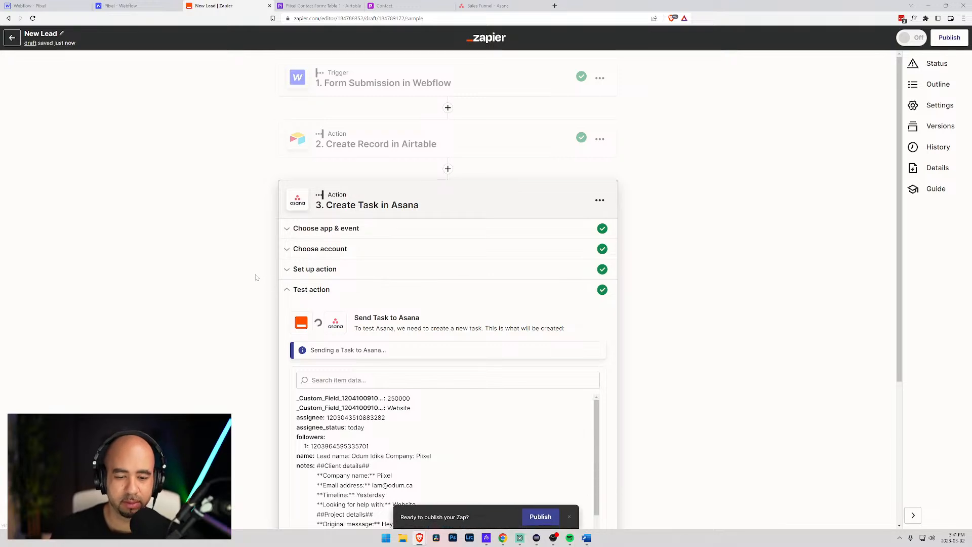
scroll(395, 263, "down", 4)
scroll(623, 171, "up", 2)
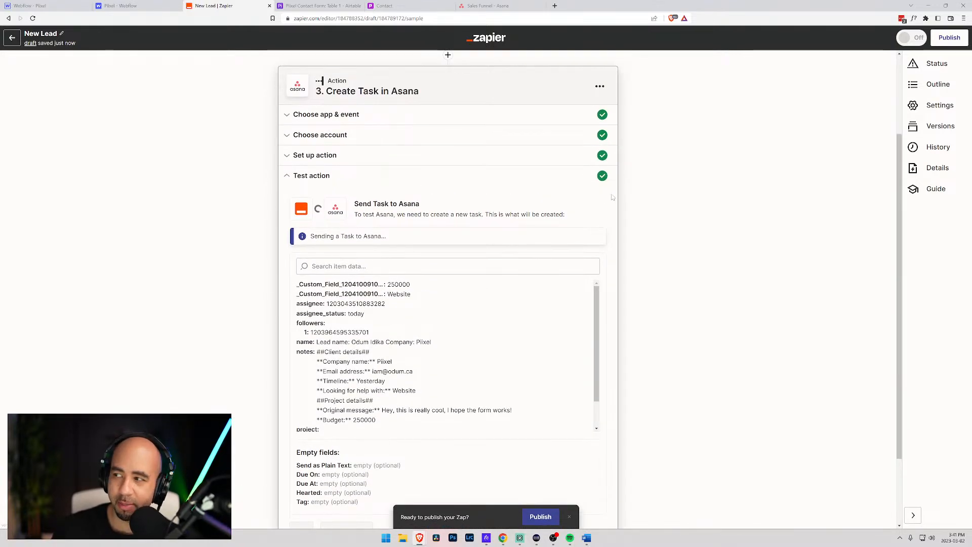
left_click(487, 5)
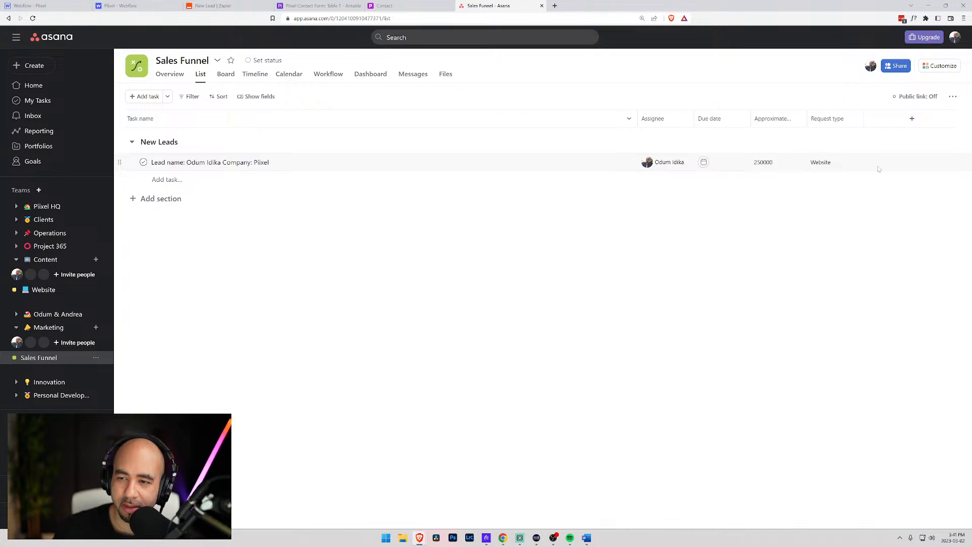
left_click(50, 6)
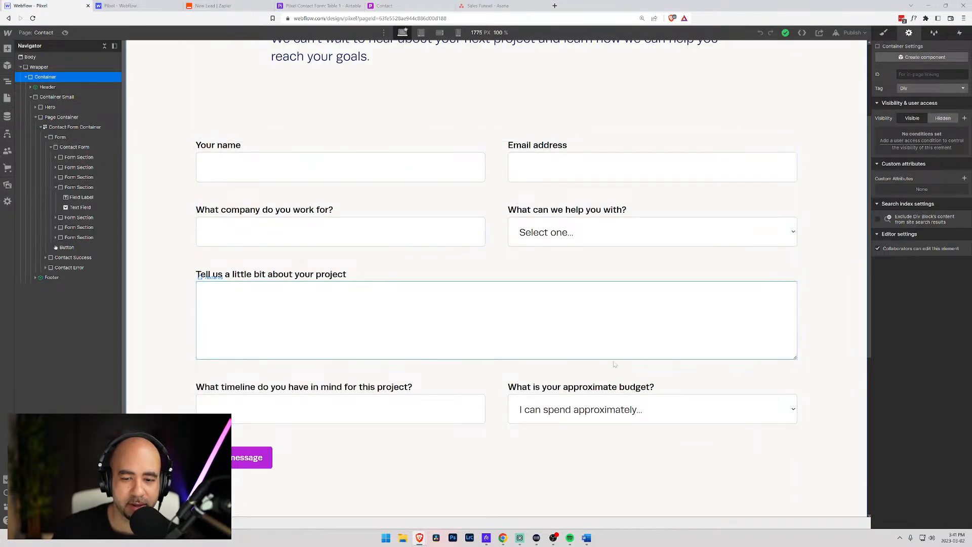
- In the budget select field, copy the $10,000 - $25,000 and $25,000 - $50,000 labels into their values
left_click(651, 409)
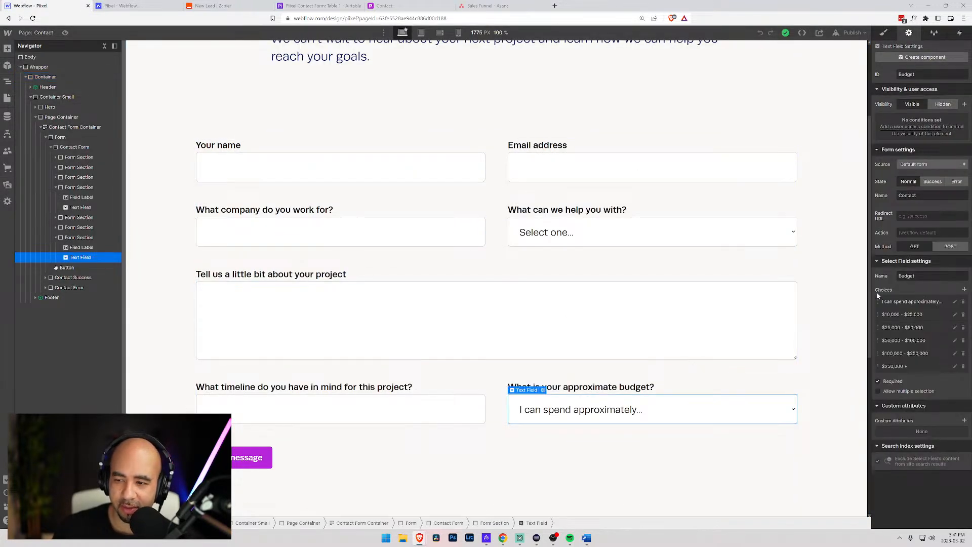
left_click(956, 316)
left_click(902, 347)
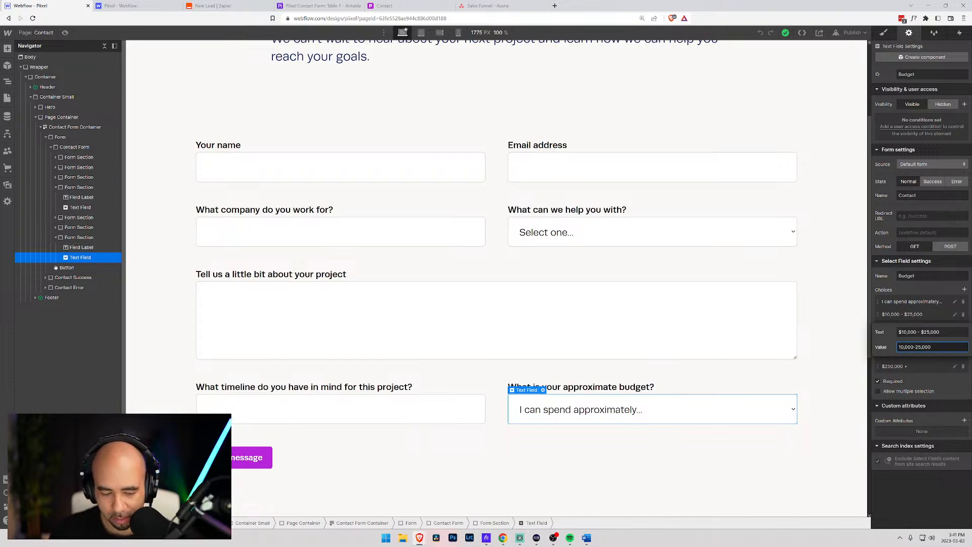
type("$")
type("$")
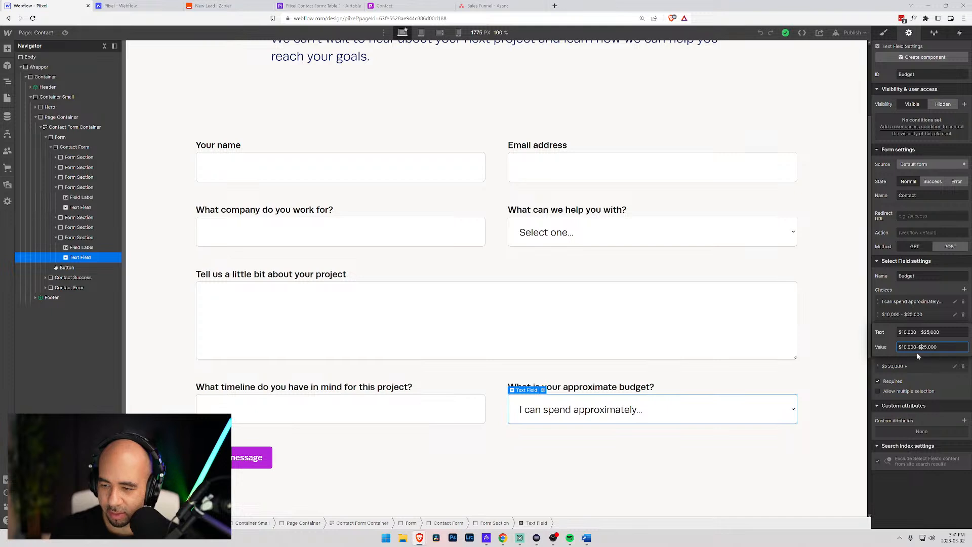
key("Return")
left_click(955, 327)
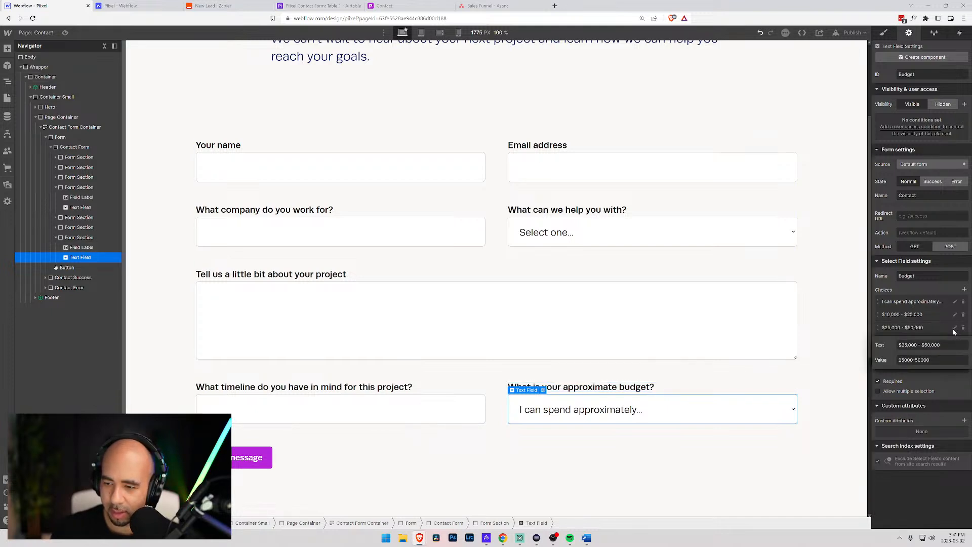
left_click(945, 360)
left_click_drag(948, 345, 891, 349)
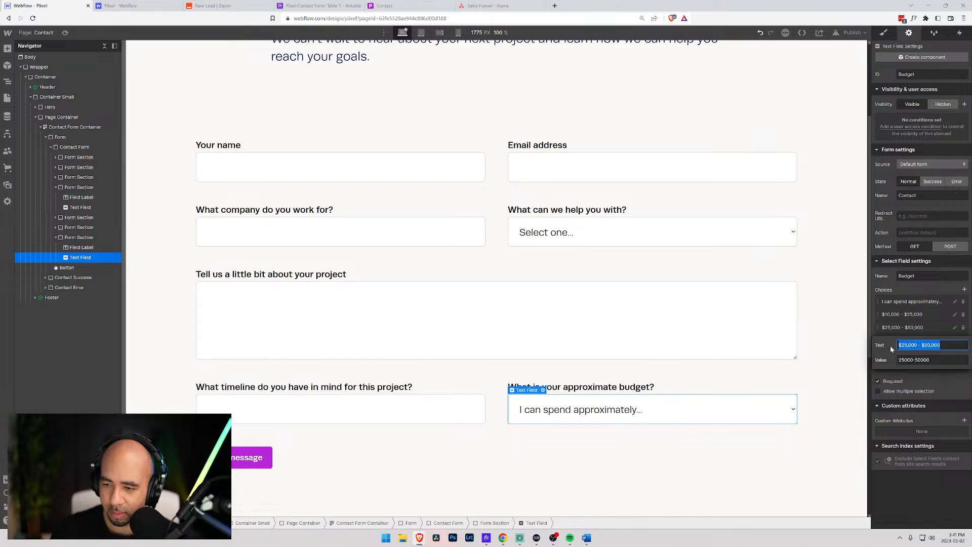
key("Tab")
key("Return")
left_click(955, 315)
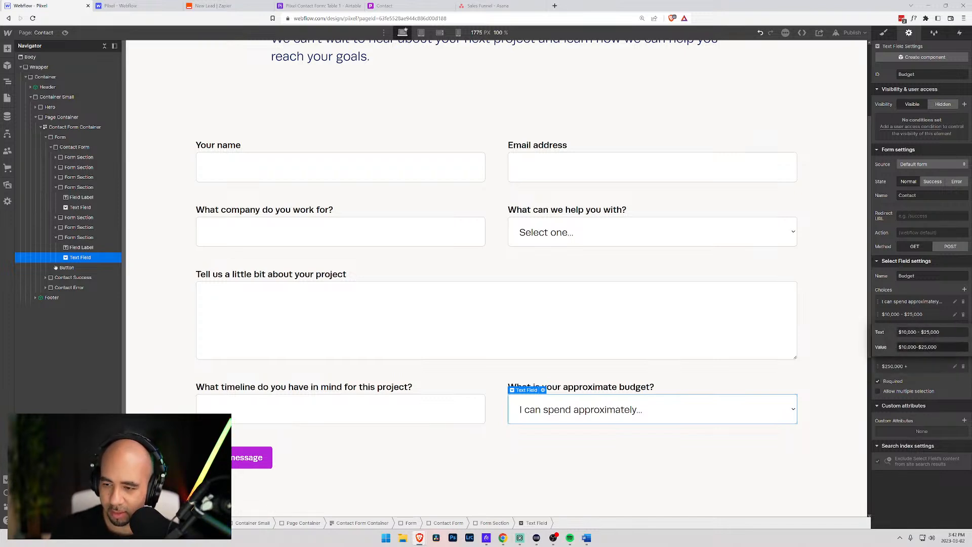
left_click_drag(945, 333, 890, 350)
key("ctrl+c")
key("ctrl+v")
key("Return")
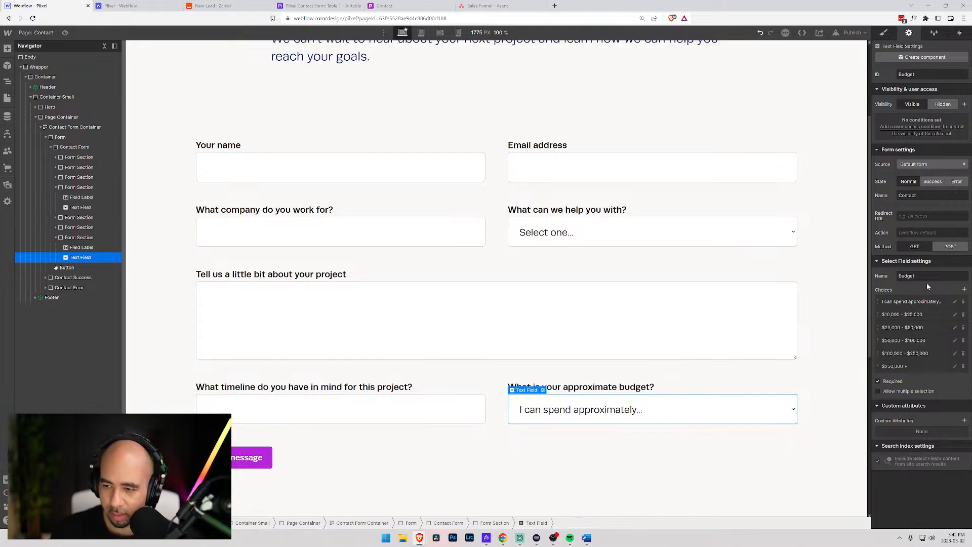
- Set the $50,000 - $100,000, $100,000 - $250,000 and $250,000 + values to match their labels
left_click(955, 341)
left_click_drag(965, 358, 884, 372)
key("ctrl+c")
key("ctrl+v")
left_click(922, 296)
left_click(954, 353)
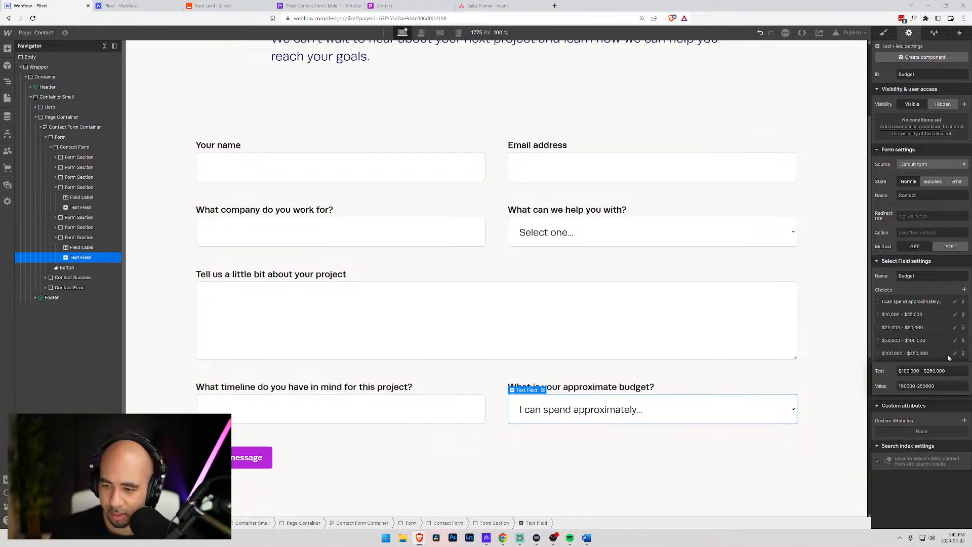
left_click_drag(964, 370, 880, 371)
key("ctrl+c")
left_click_drag(953, 385, 886, 386)
key("ctrl+v")
left_click(934, 346)
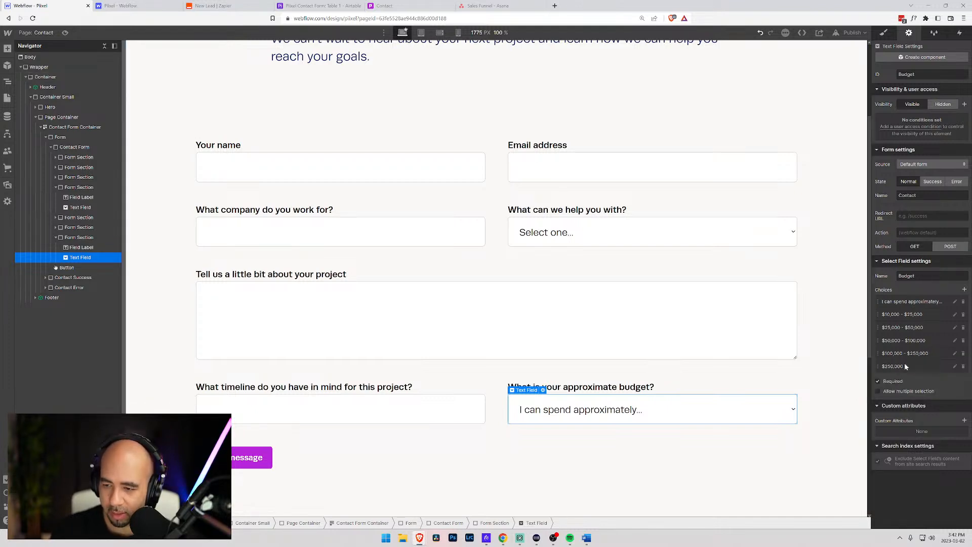
left_click(954, 367)
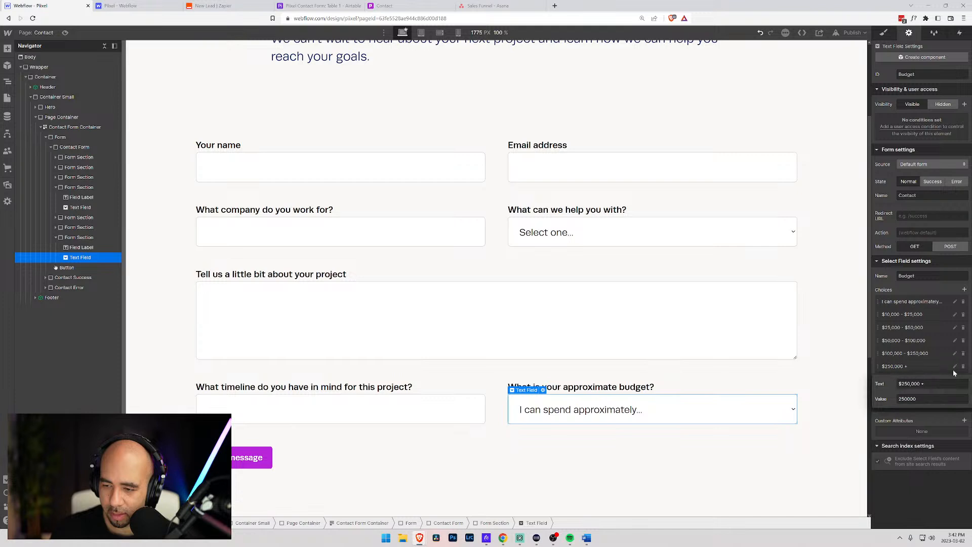
left_click_drag(937, 384, 881, 399)
key("ctrl+c")
key("ctrl+v")
left_click(859, 367)
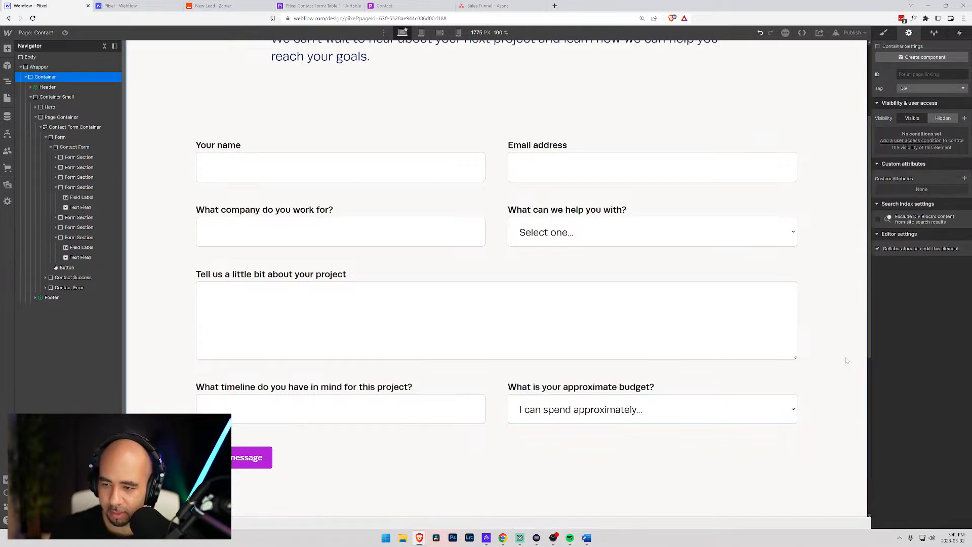
left_click(235, 4)
- Insert a new step below the Asana Create Task step and choose the SMS by Zapier app
scroll(262, 340, "down", 2)
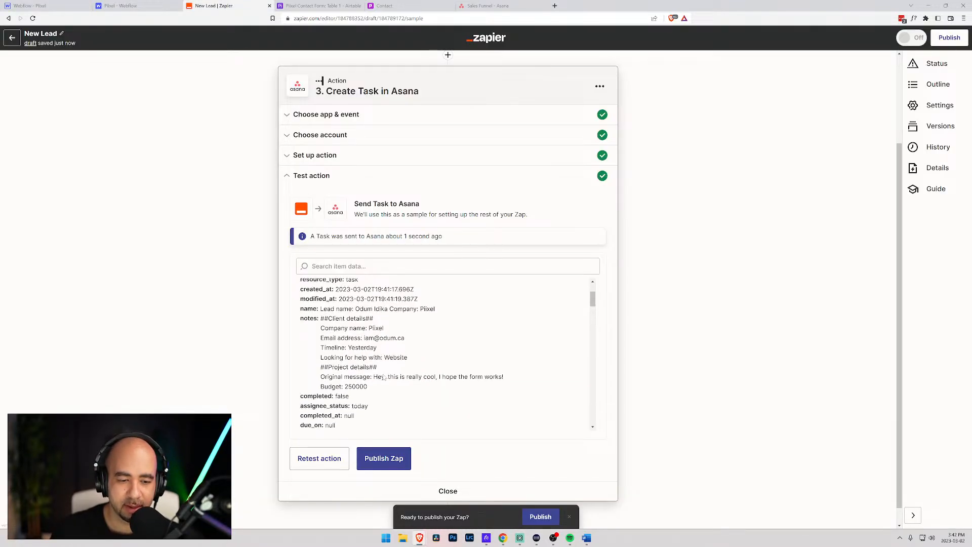
scroll(262, 340, "down", 1)
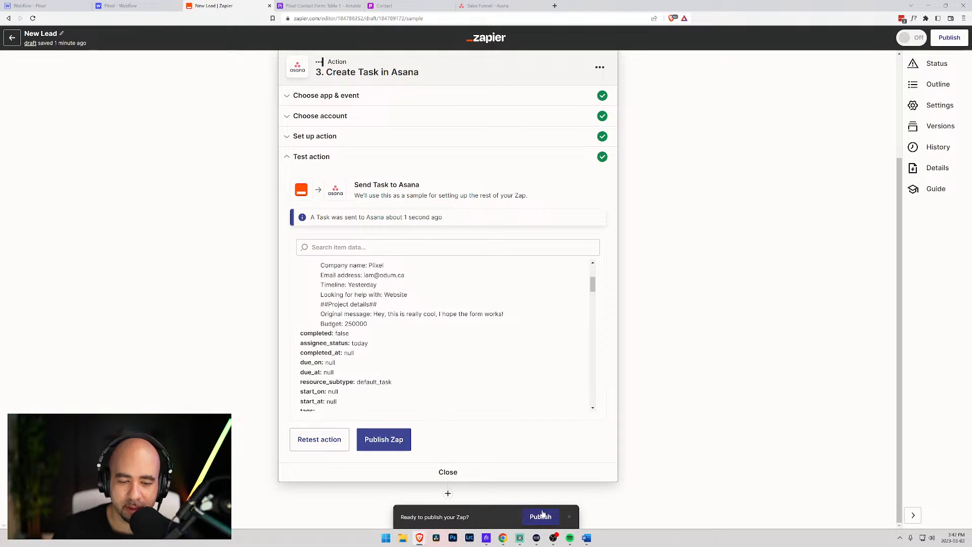
left_click(447, 494)
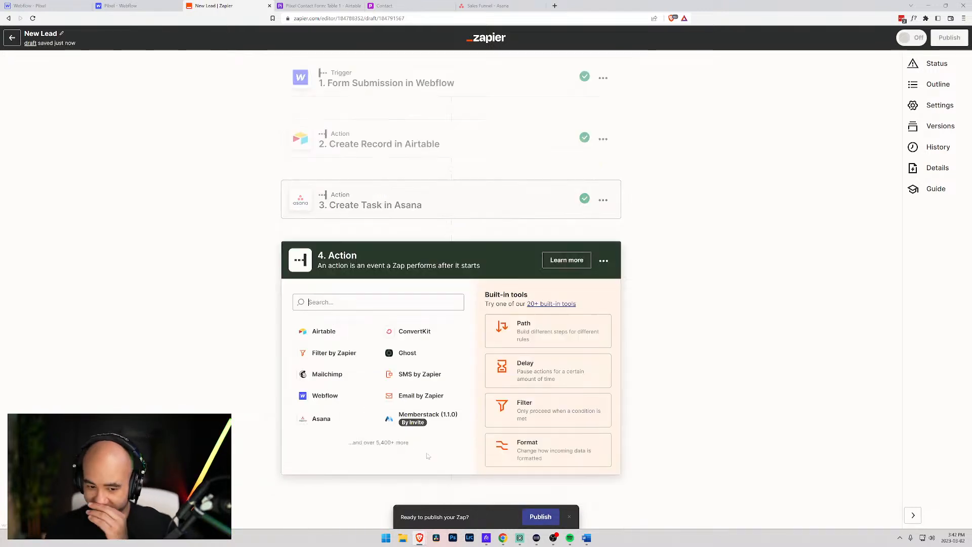
left_click(418, 377)
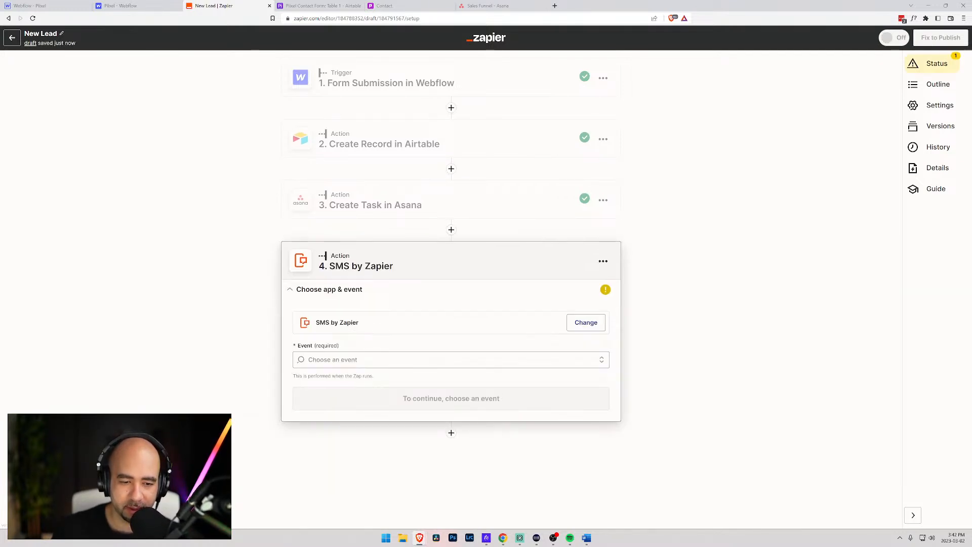
- Set the SMS step's event to Send SMS and connect the SMS account
left_click(322, 390)
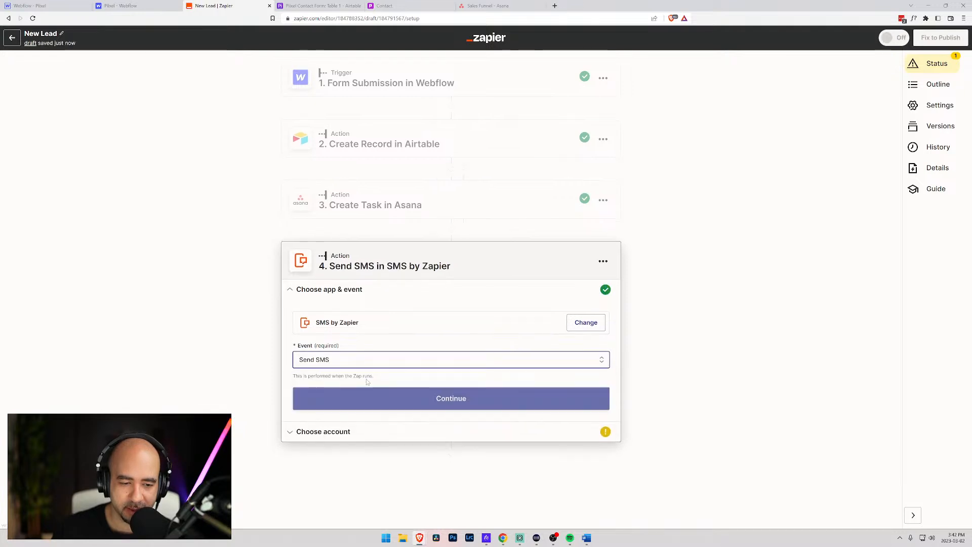
left_click(375, 396)
left_click(370, 349)
left_click(315, 410)
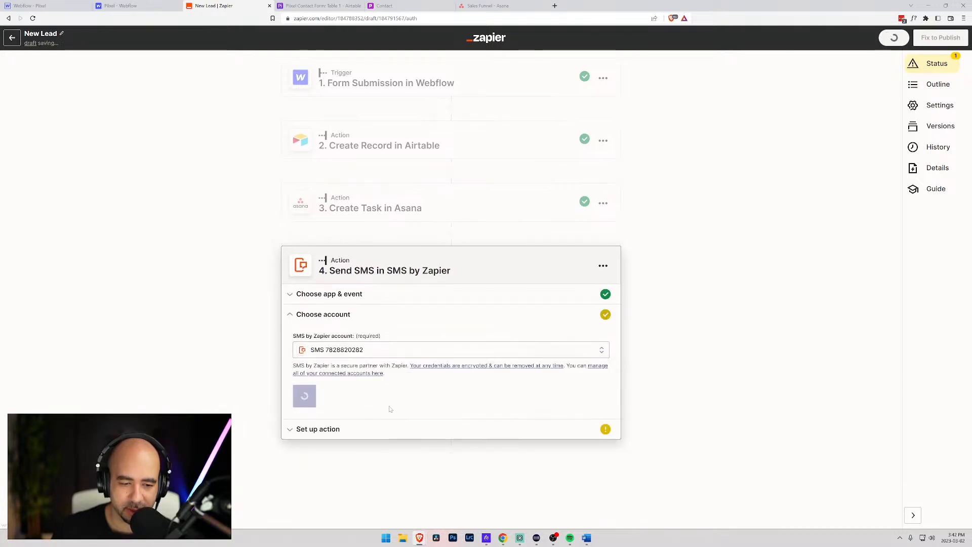
left_click(323, 392)
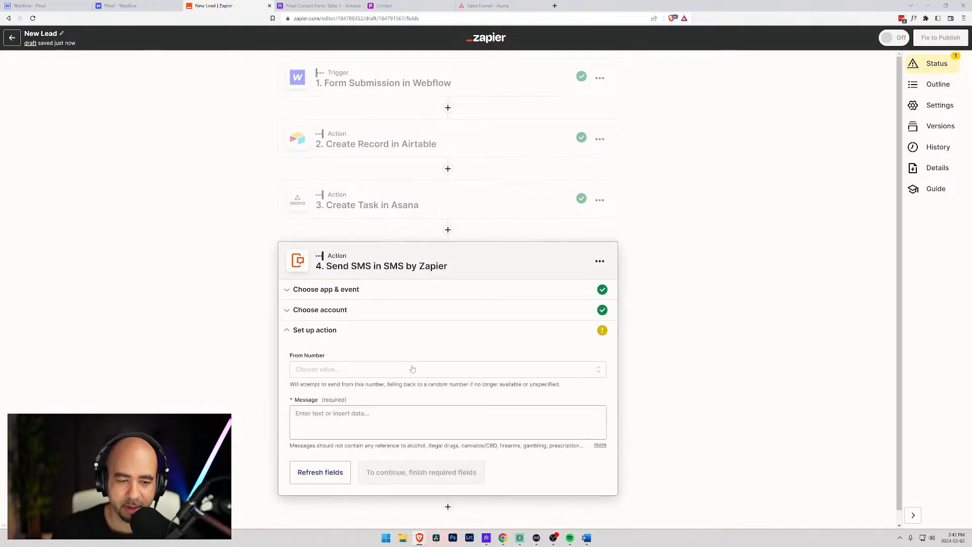
left_click(365, 373)
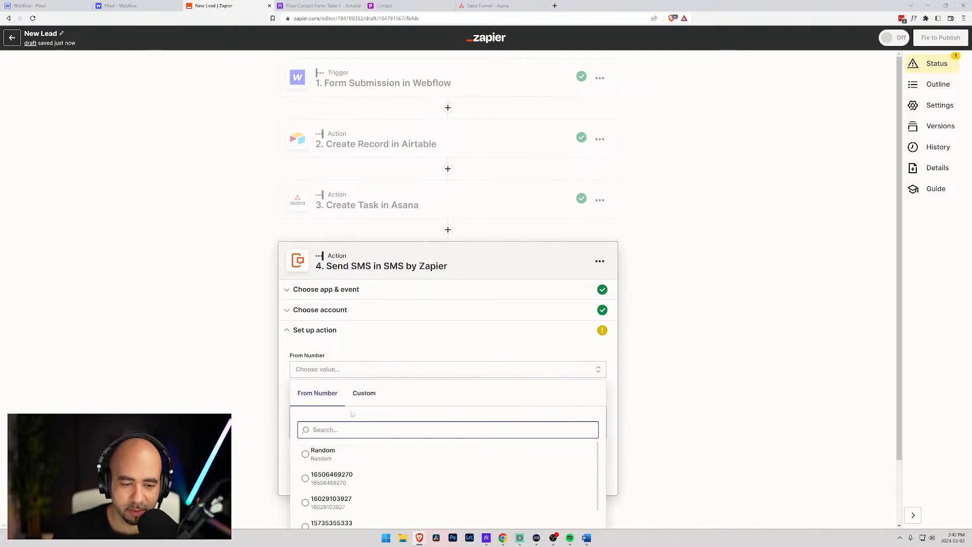
scroll(403, 415, "down", 5)
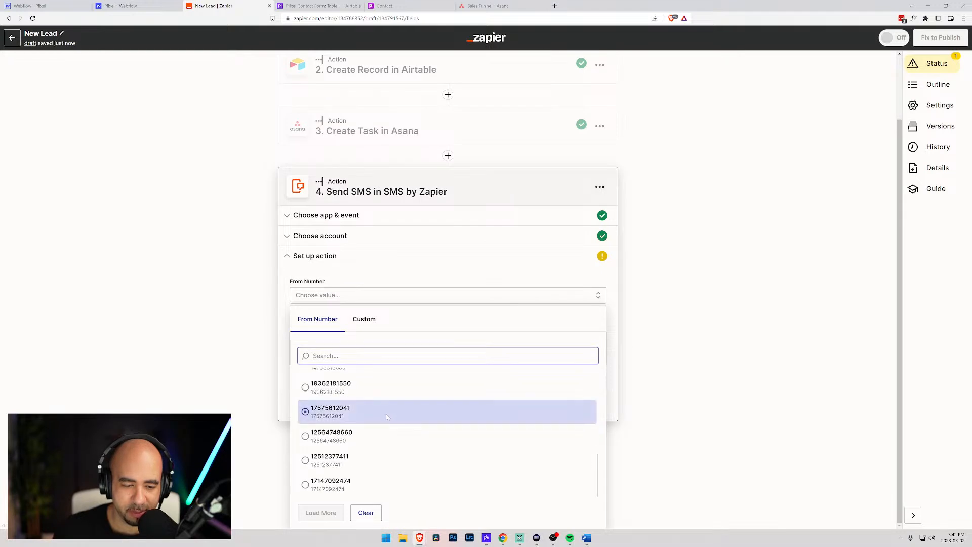
left_click(328, 487)
left_click(356, 469)
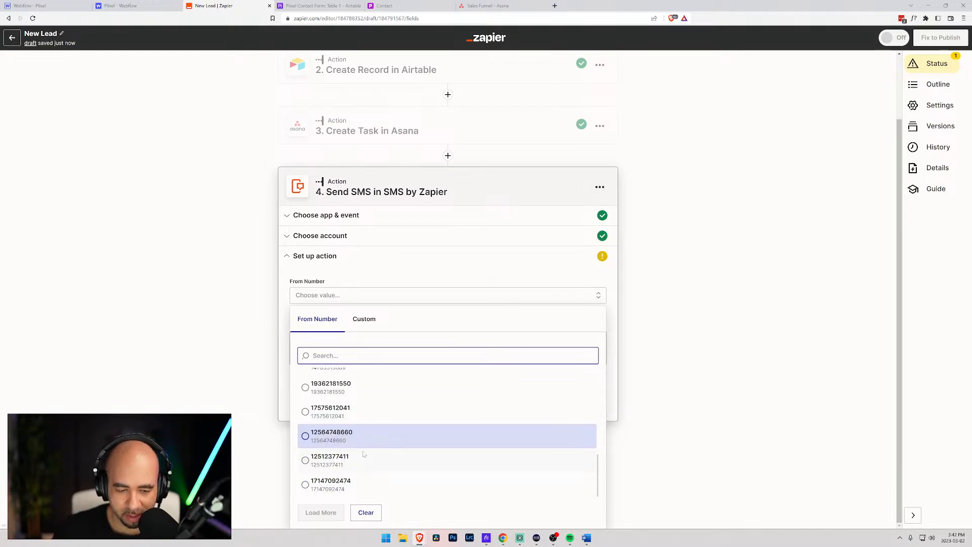
scroll(365, 448, "up", 5)
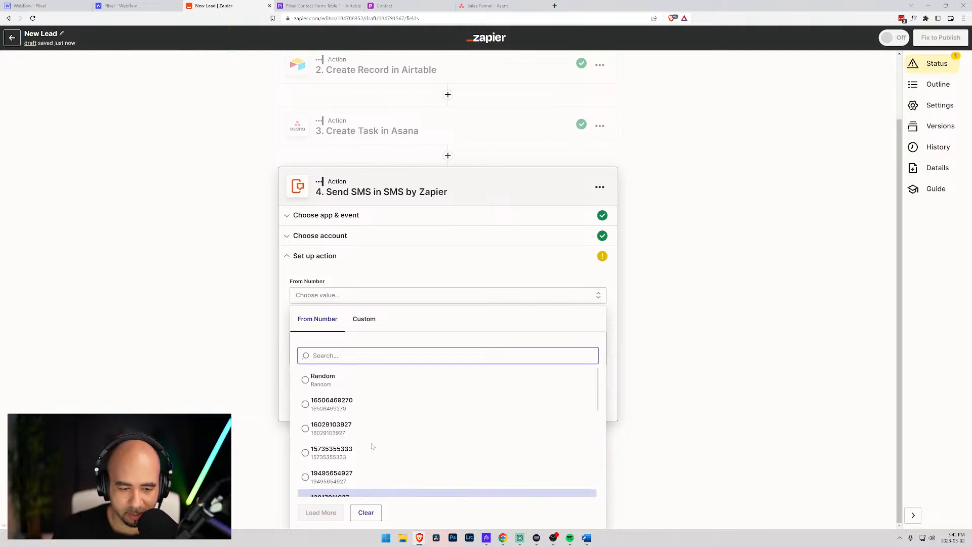
left_click(371, 439)
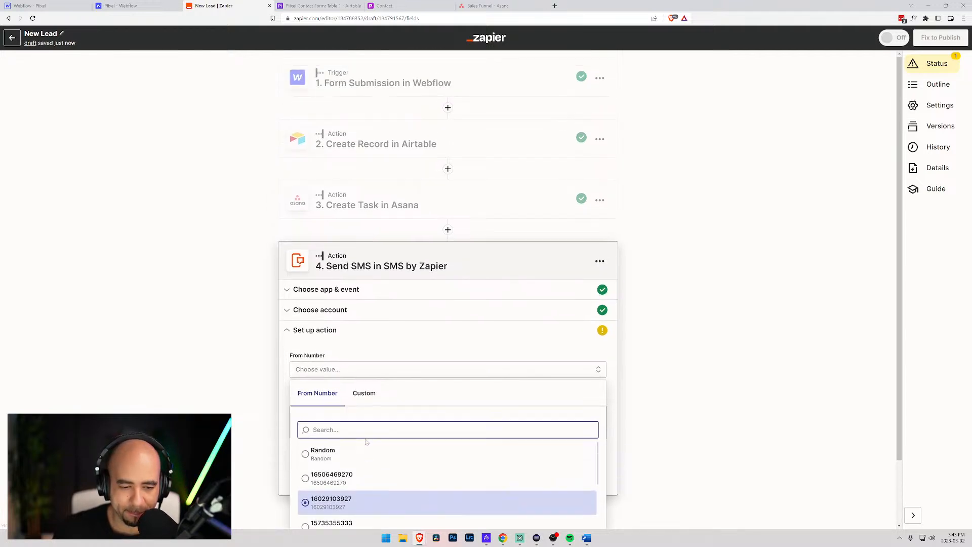
scroll(379, 416, "down", 1)
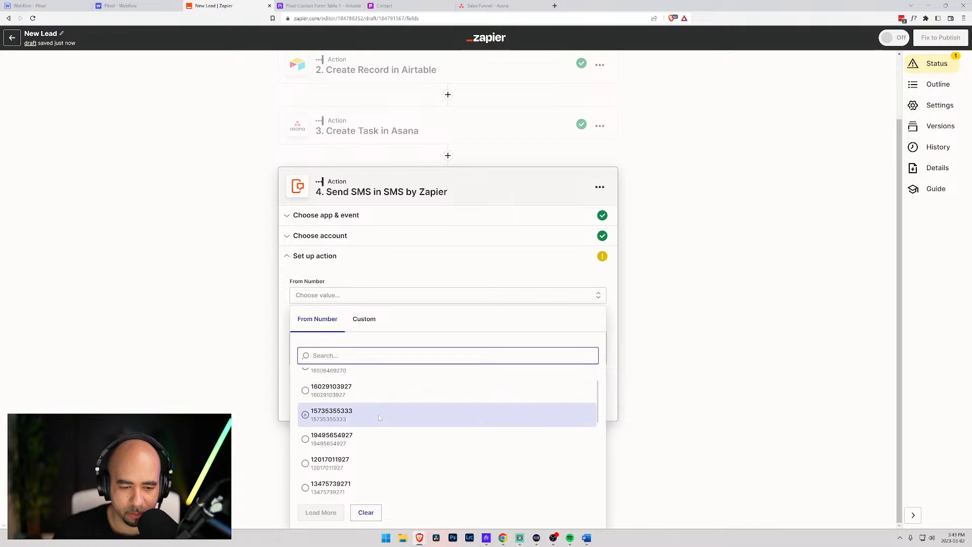
left_click(304, 418)
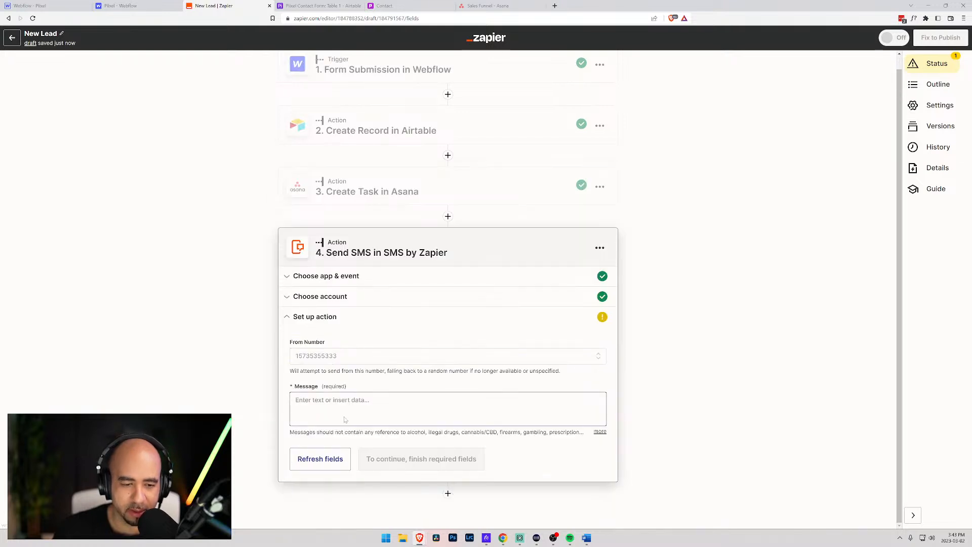
- Start the message: 'You have received a new lead, congrats on the great work! The lead name'
left_click(348, 418)
left_click(322, 413)
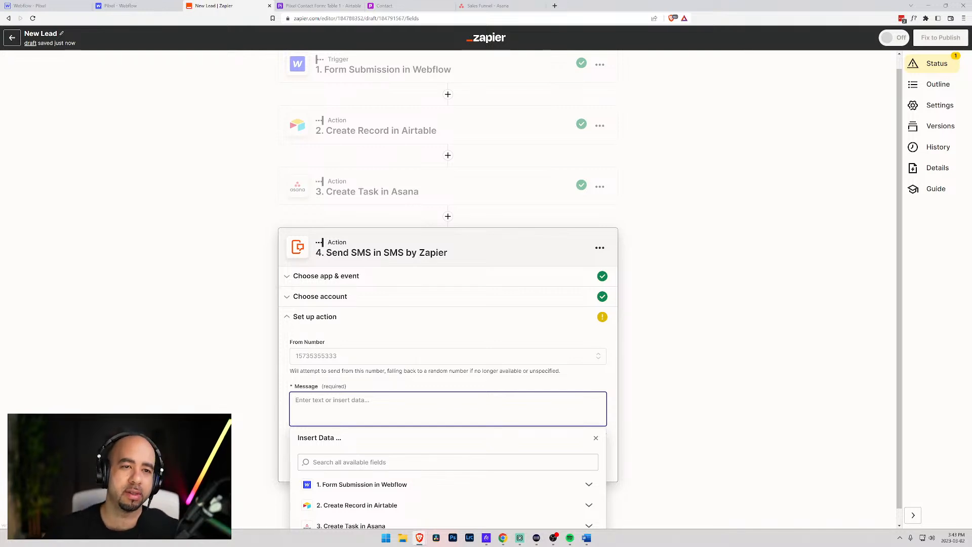
type("You have received a new lead, congra")
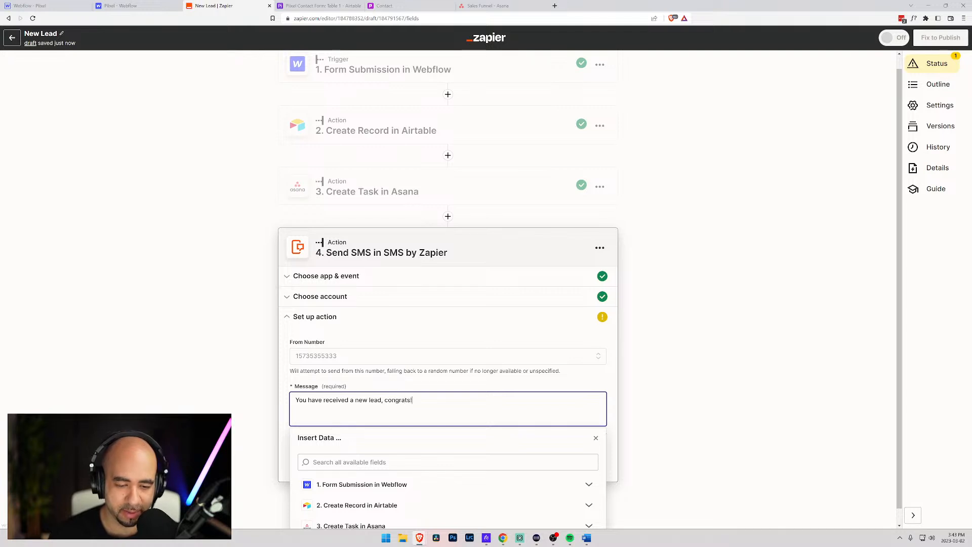
type("ts on the good")
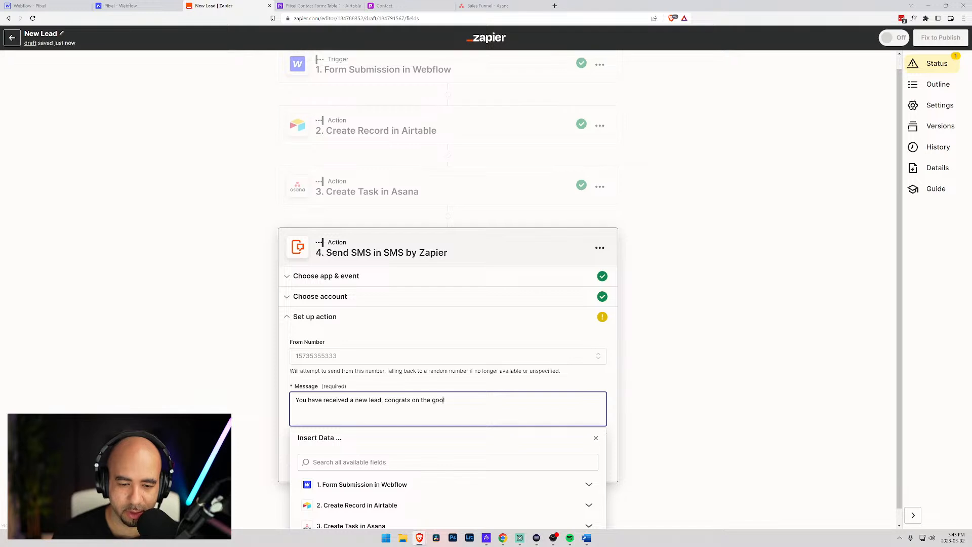
key("BackSpace")
key("BackSpace")
key("BackSpace")
key("BackSpace")
type("reat")
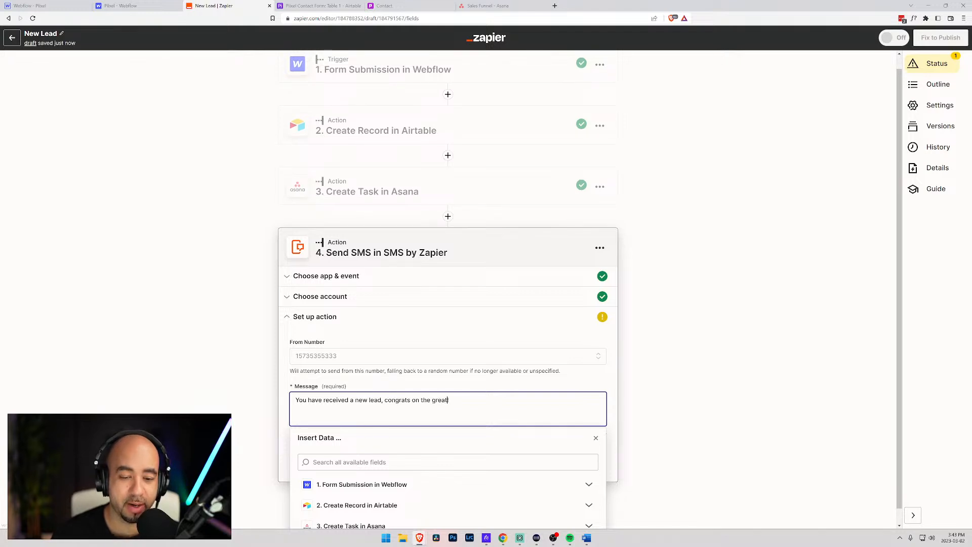
type(" work! The ")
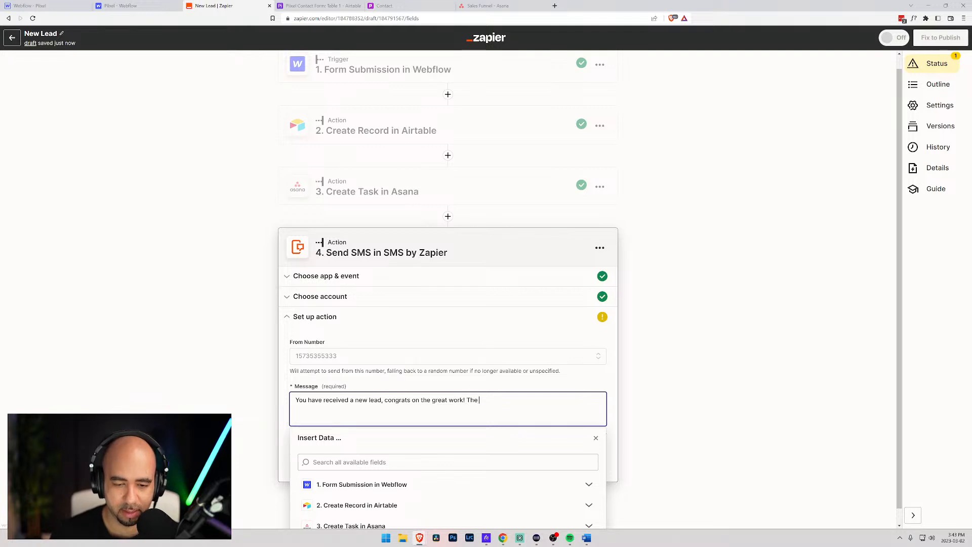
type("lead name is")
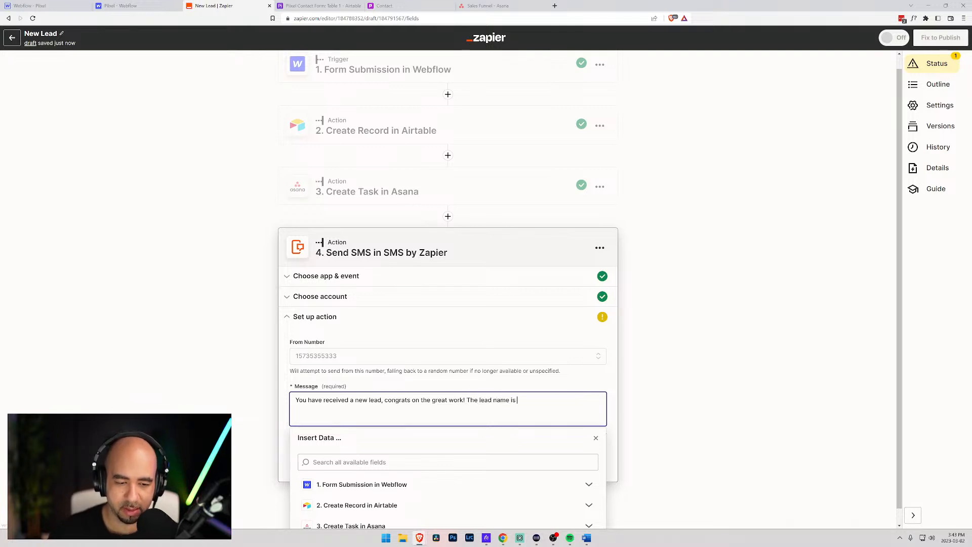
- Insert the Webflow lead name data field, followed by 'and they work'
scroll(325, 408, "down", 1)
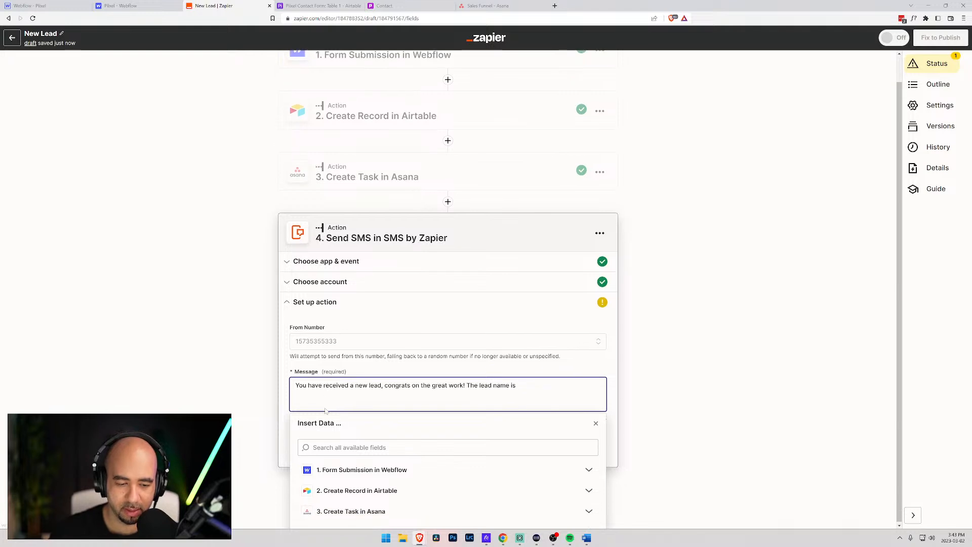
left_click(349, 447)
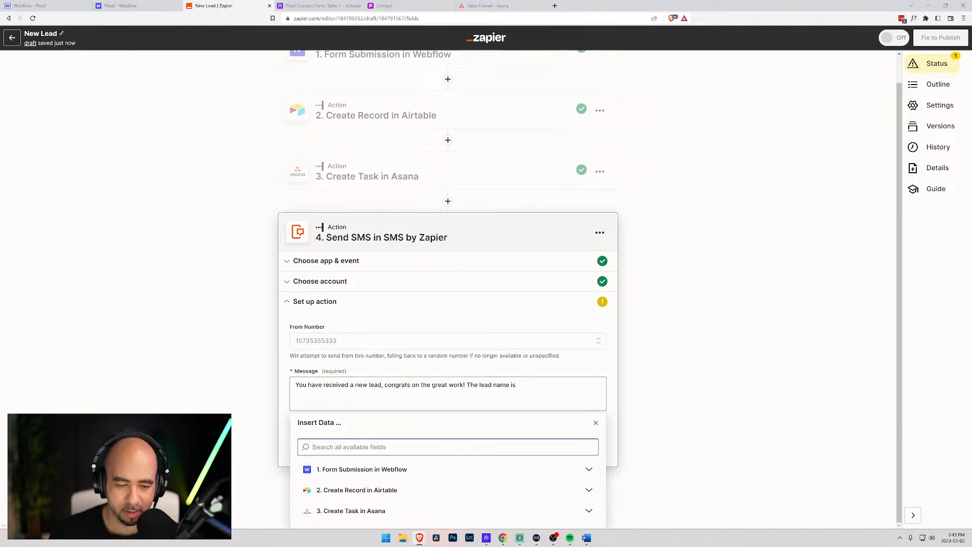
type("name")
left_click(343, 465)
type("and they work")
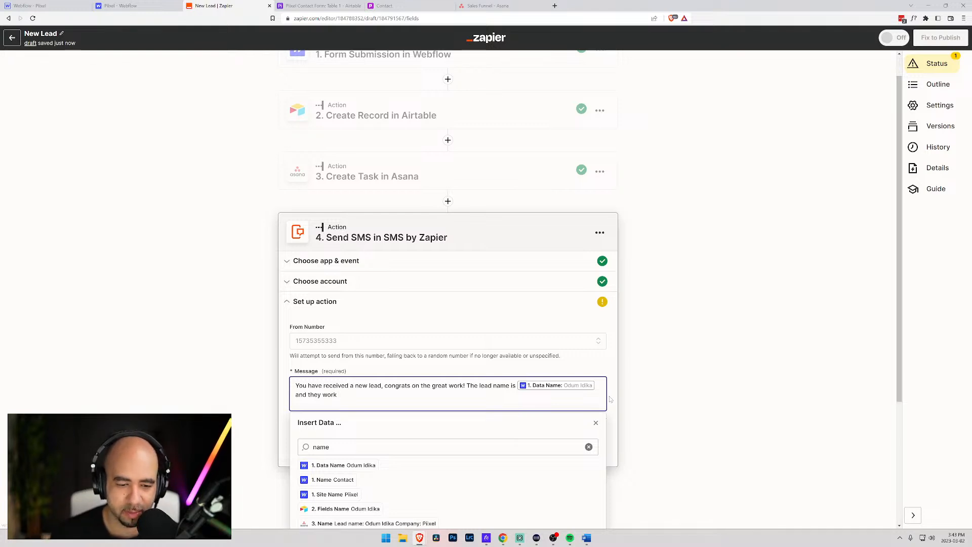
- Finish the message with 'at', the Webflow company data field, and a period
type("at")
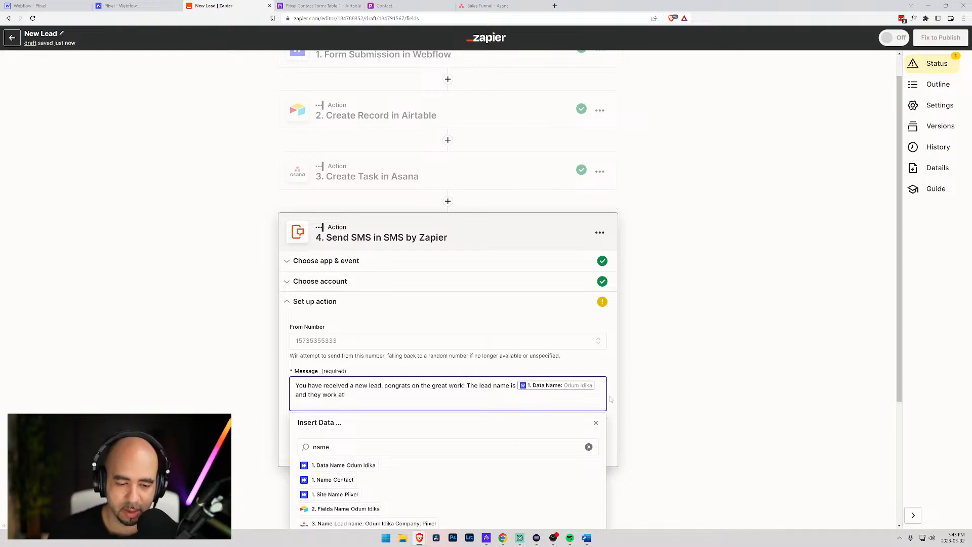
scroll(445, 419, "down", 1)
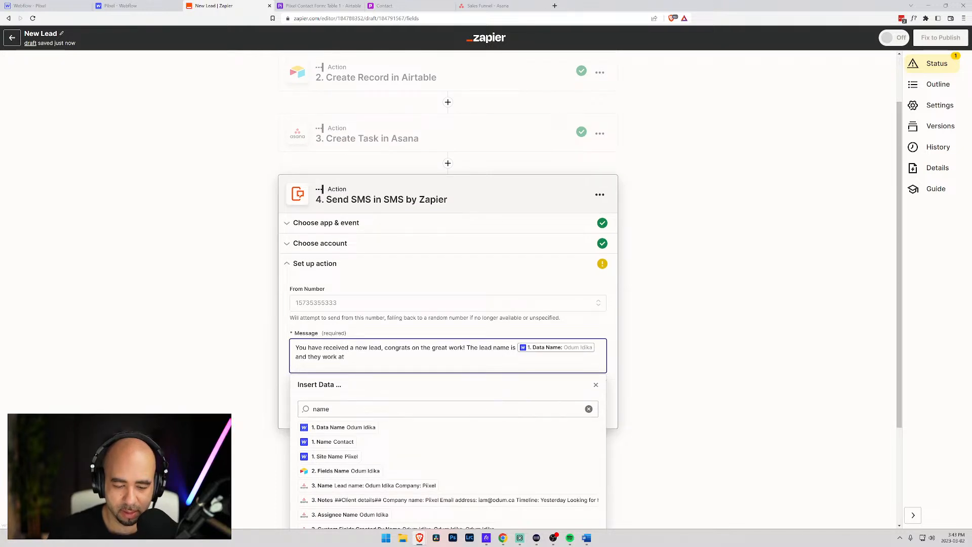
double_click(298, 410)
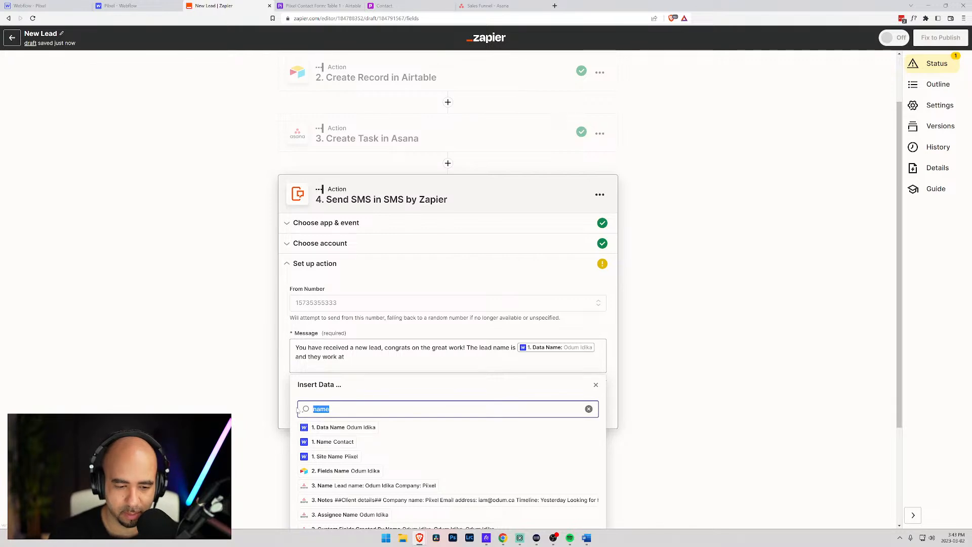
type("com")
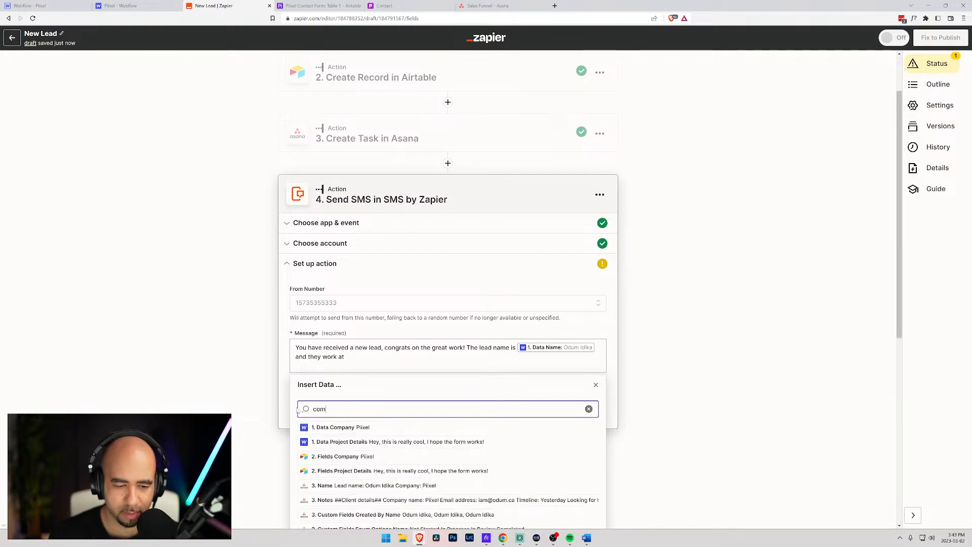
left_click(333, 428)
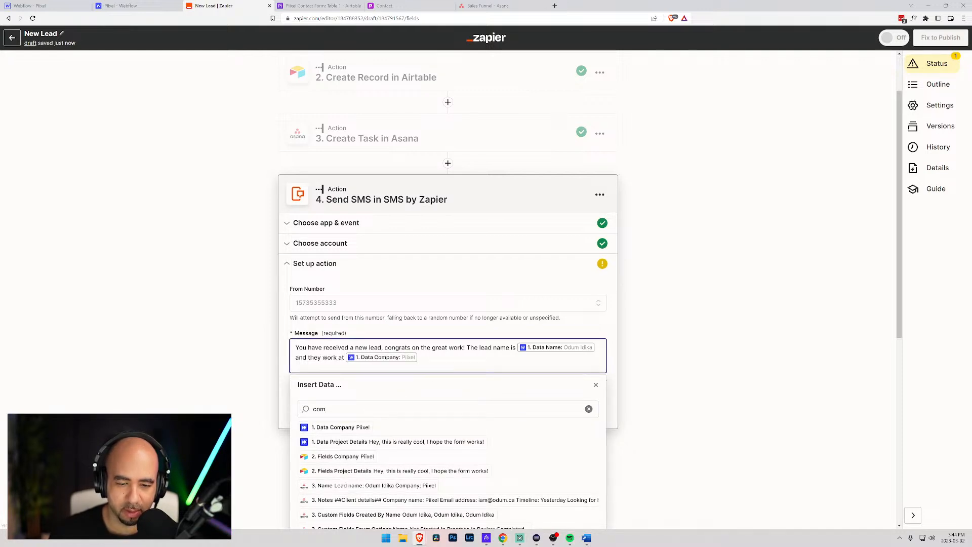
type(".")
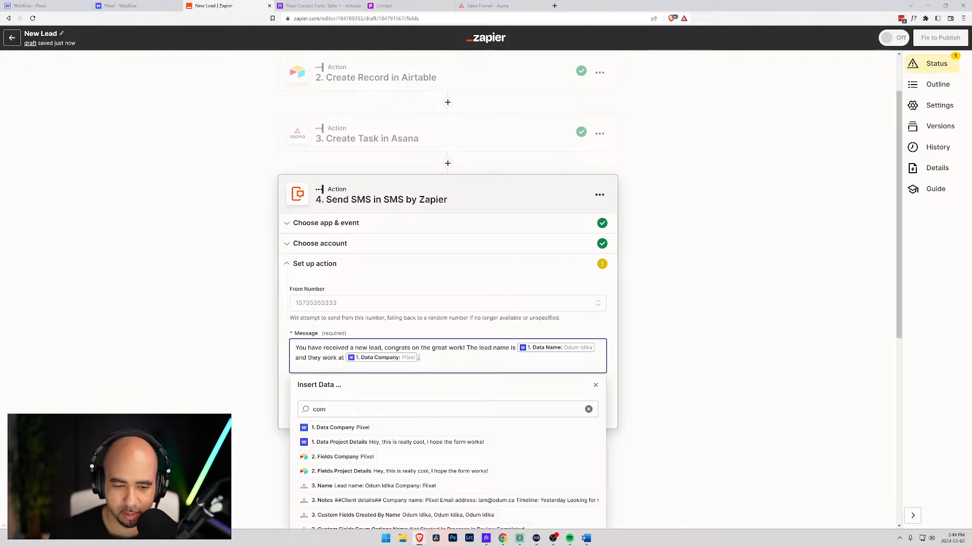
left_click(596, 385)
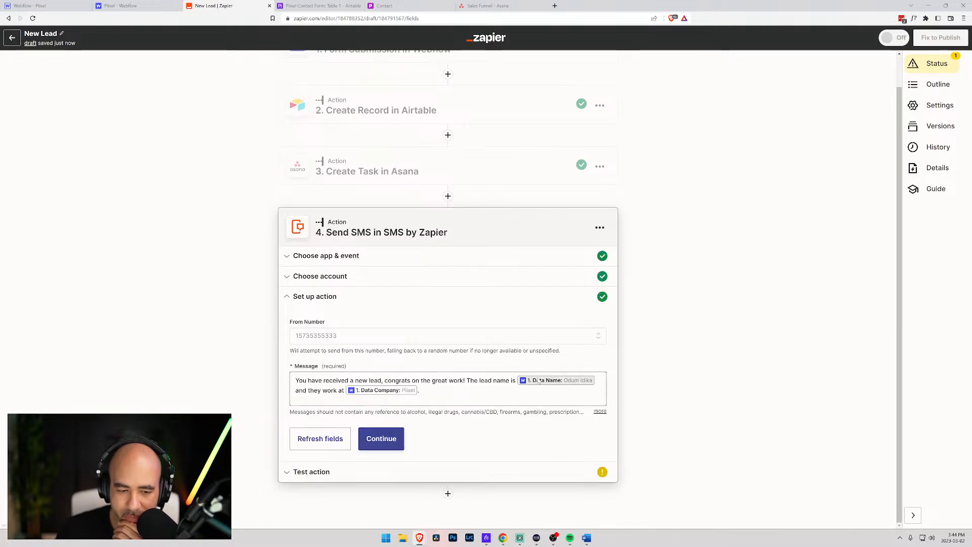
- Continue past the message guidelines and send a test SMS for the step
left_click(599, 412)
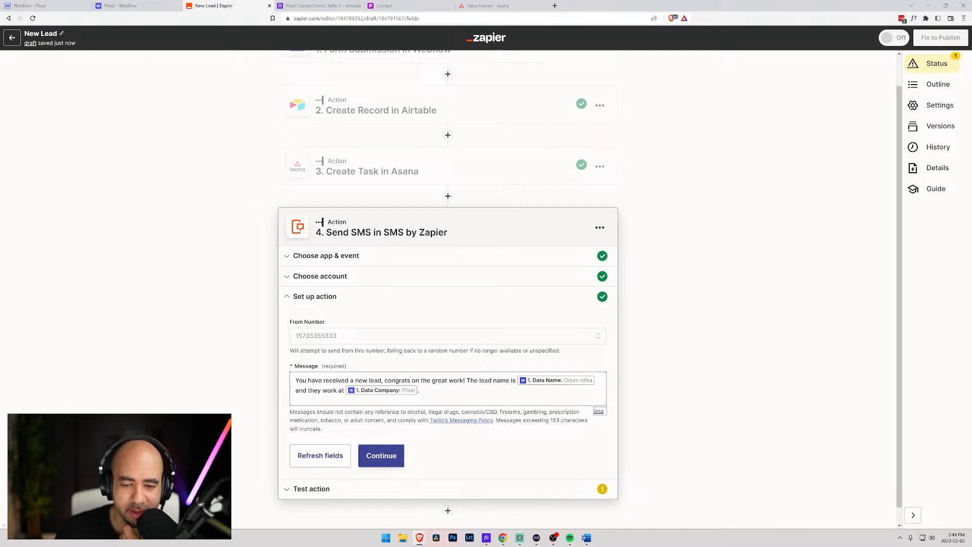
left_click(379, 455)
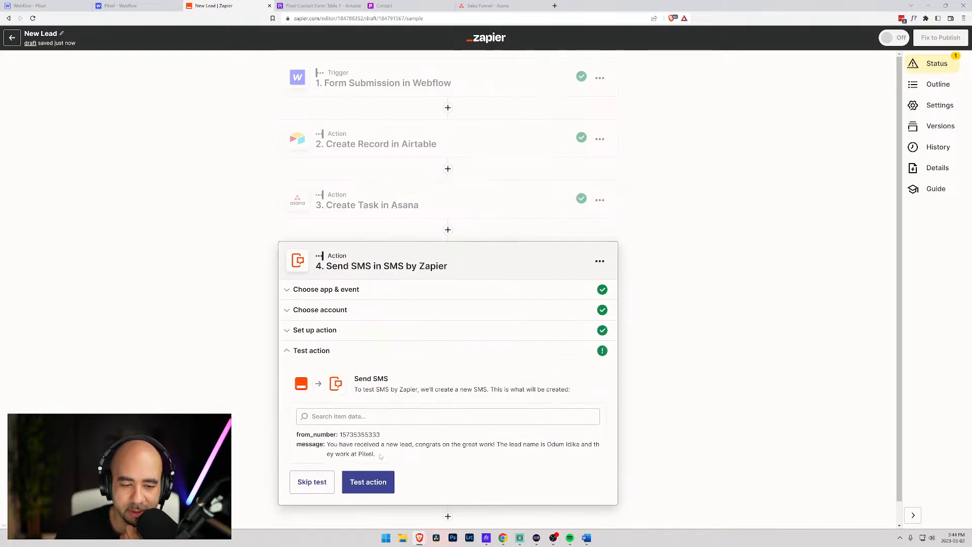
left_click(372, 481)
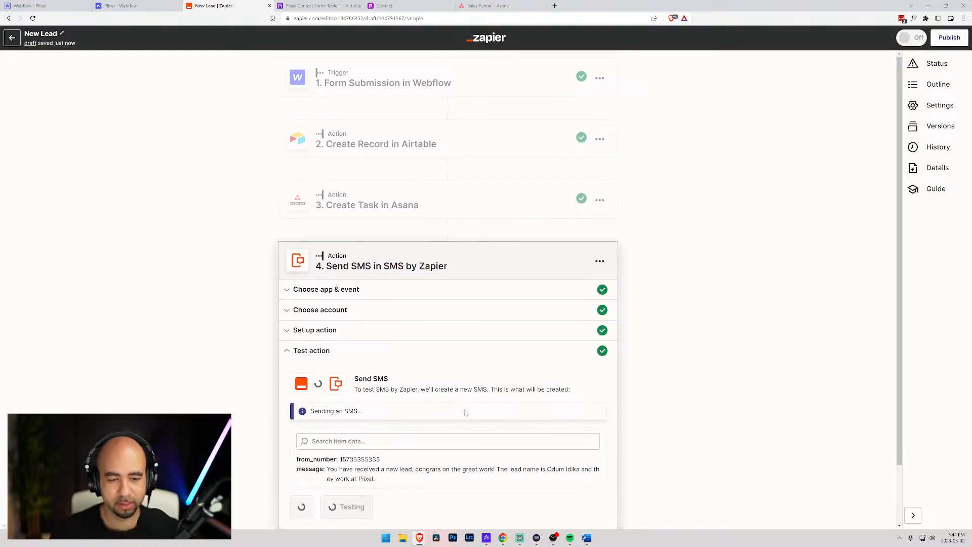
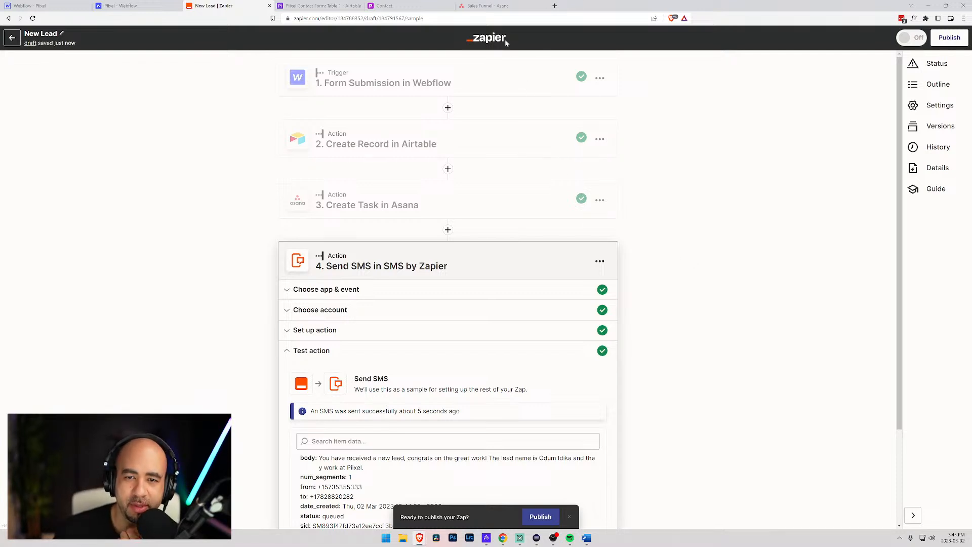
- Open the new lead task on Asana's Sales Funnel board to see its budget, request type and client details
left_click(507, 5)
left_click(552, 161)
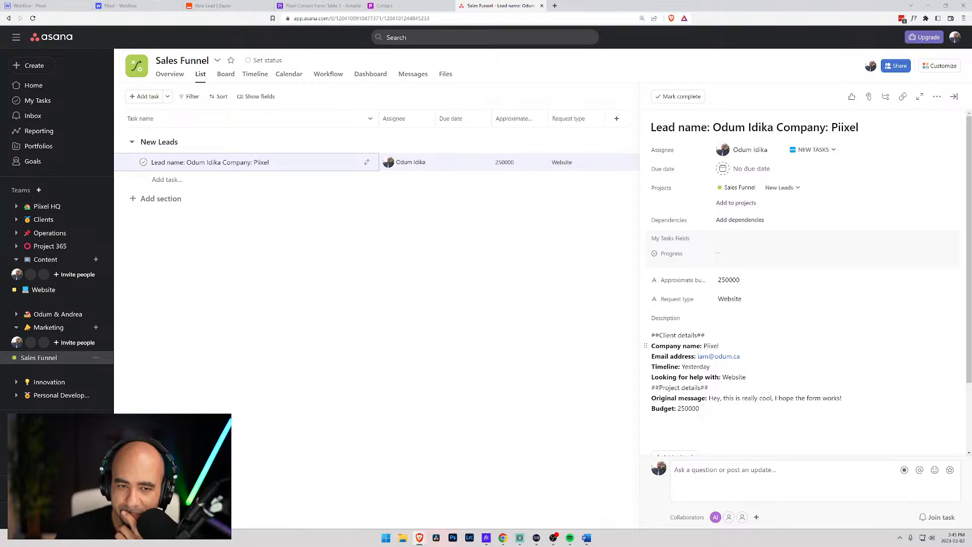
- Reopen the lead task, scroll through its fields and description, then go back to the Zapier editor
left_click(614, 261)
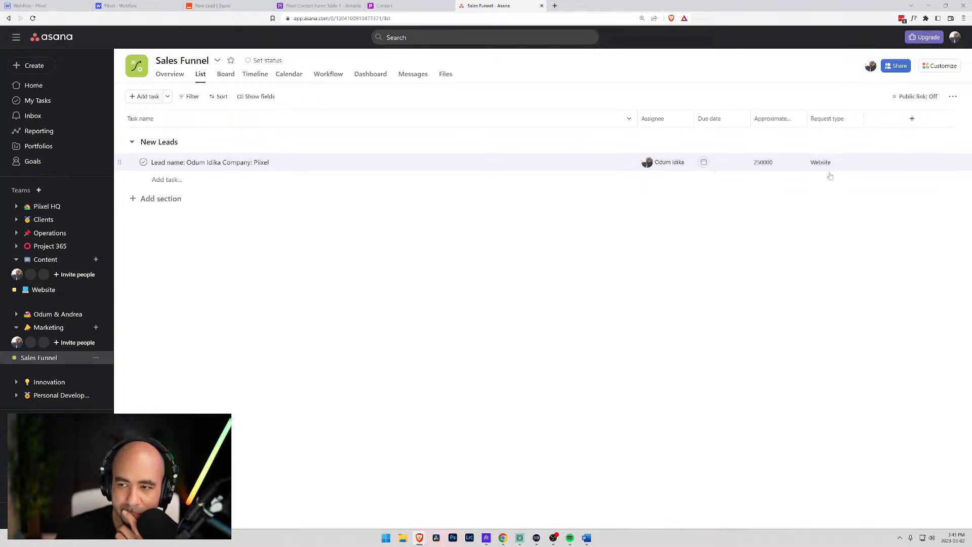
left_click(580, 169)
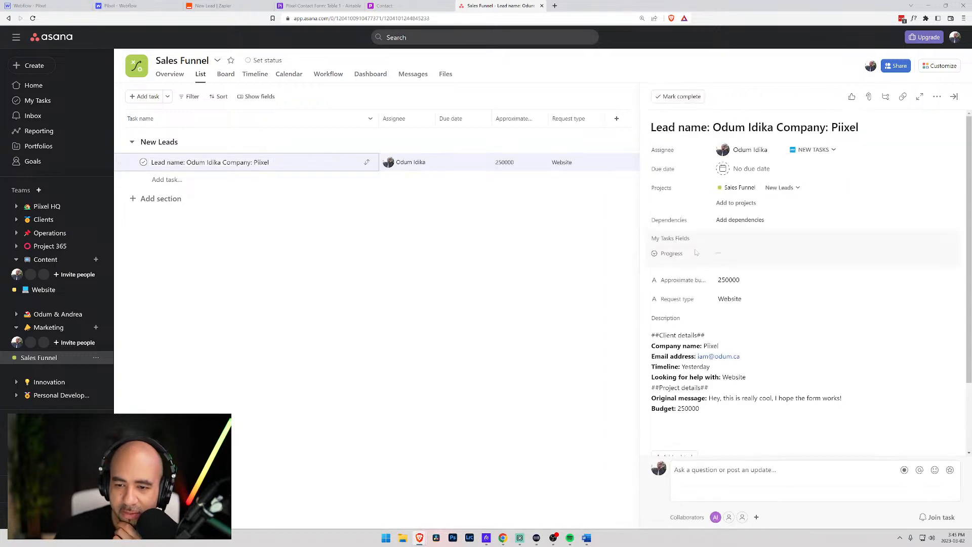
right_click(664, 241)
key("Escape")
right_click(653, 256)
key("Escape")
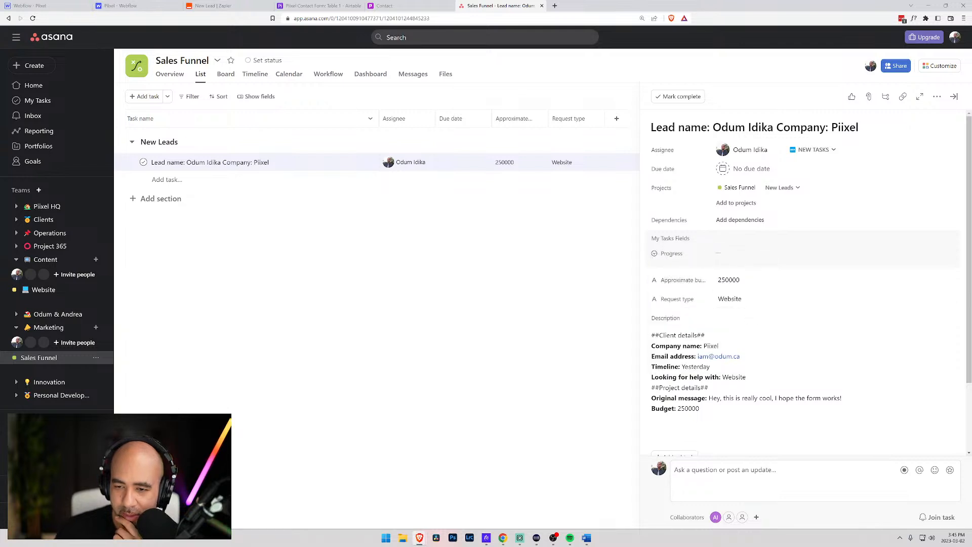
scroll(699, 412, "down", 1)
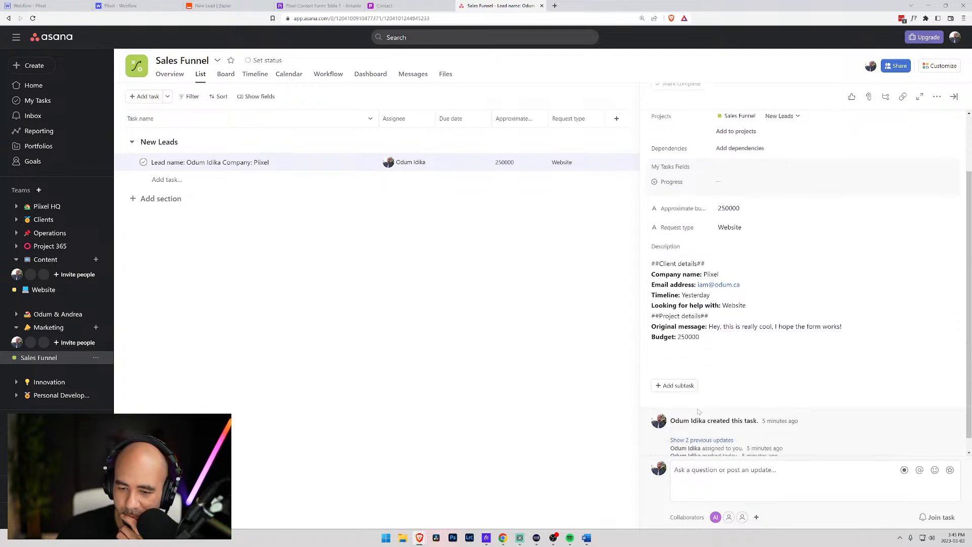
scroll(700, 412, "down", 1)
mouse_move(699, 410)
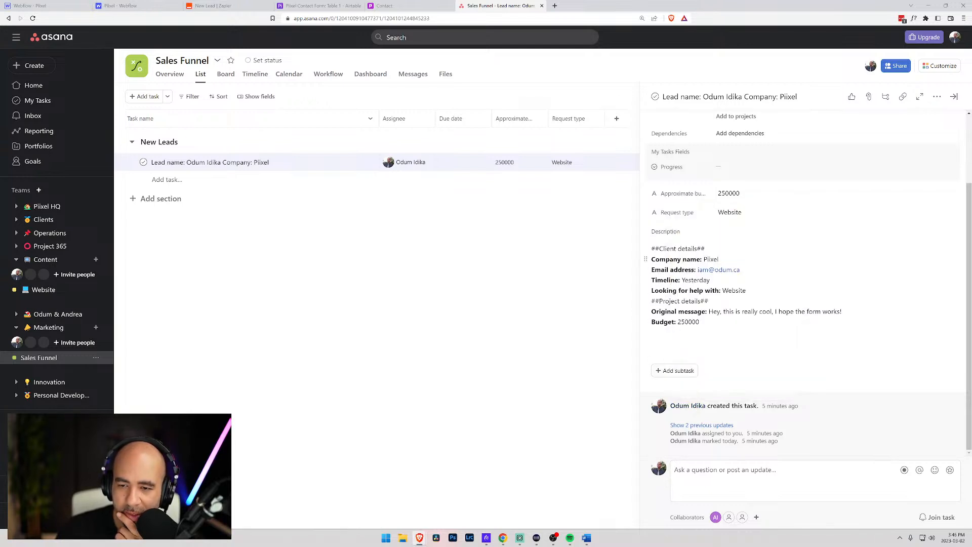
left_click(227, 5)
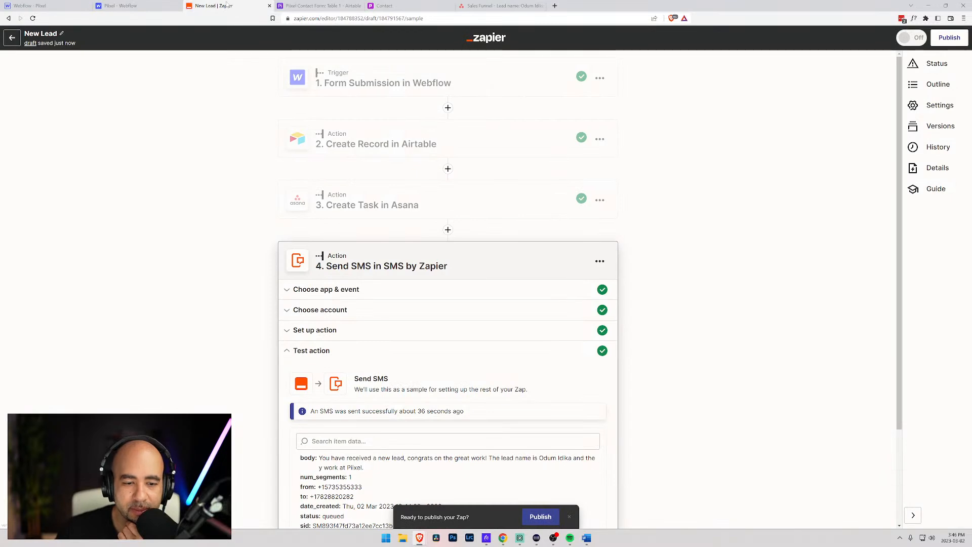
- Open the Create Task in Asana step's setup and start editing the Description, with markdown help shown
scroll(370, 363, "down", 2)
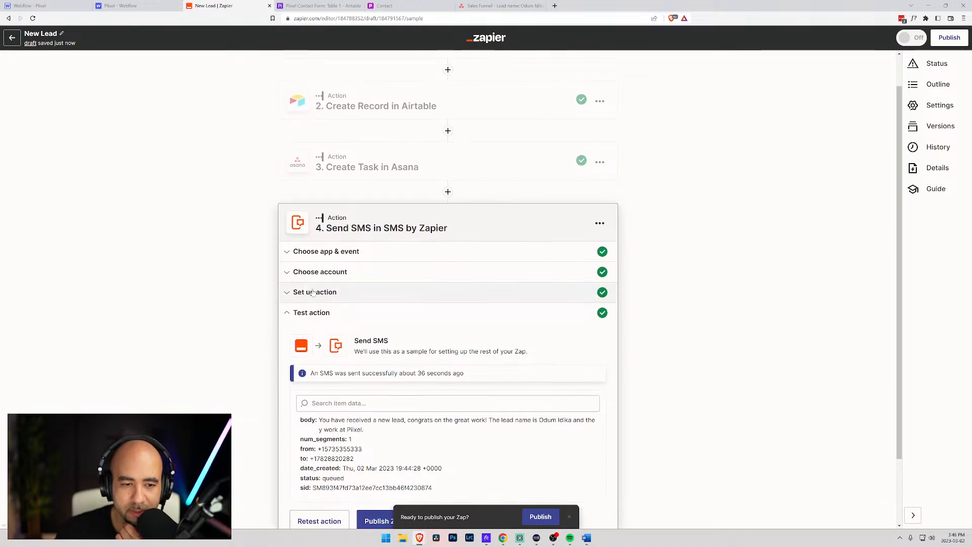
scroll(327, 303, "down", 2)
scroll(361, 204, "up", 3)
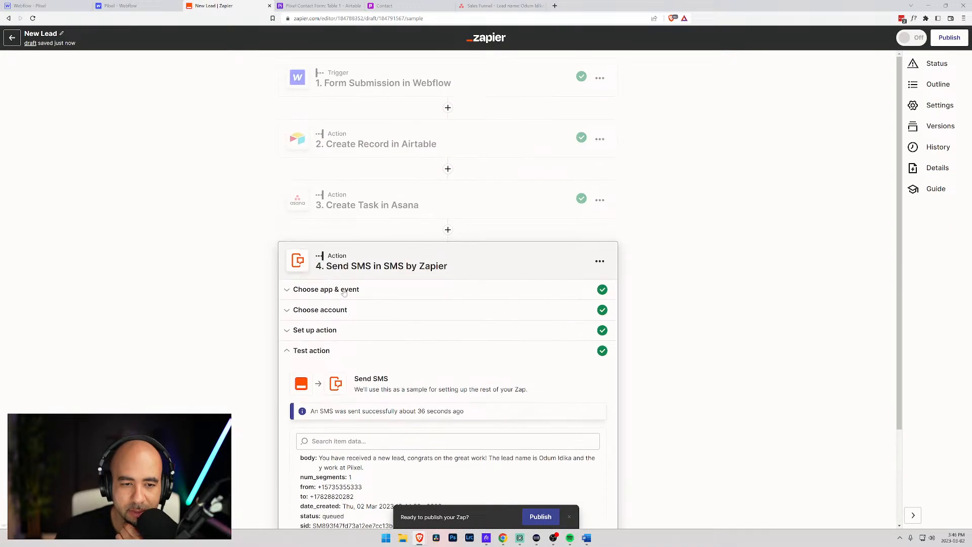
left_click(369, 201)
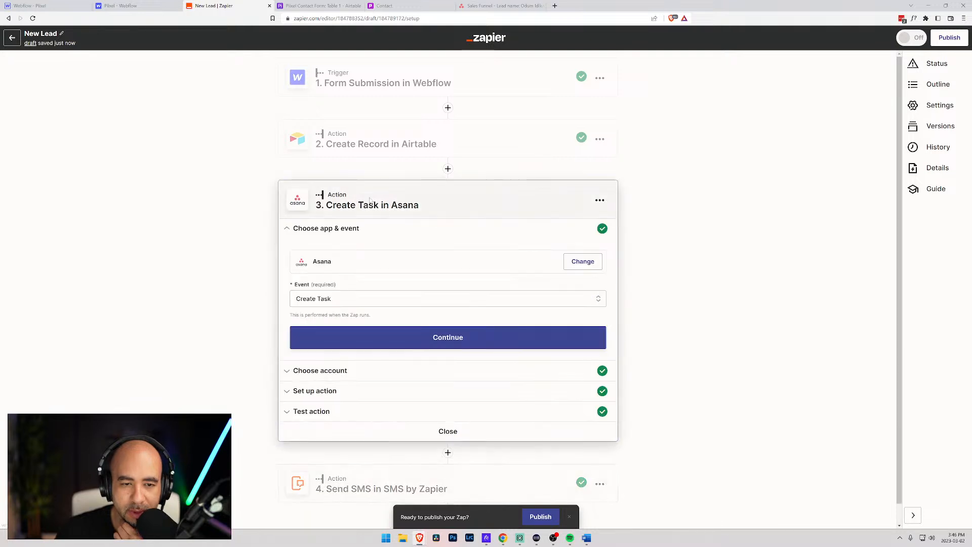
left_click(315, 393)
scroll(364, 331, "down", 4)
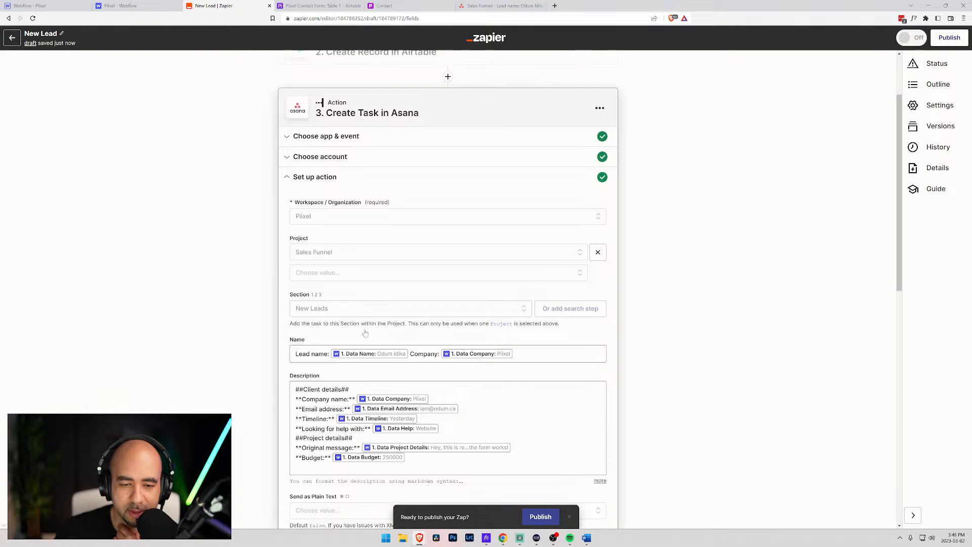
left_click(364, 332)
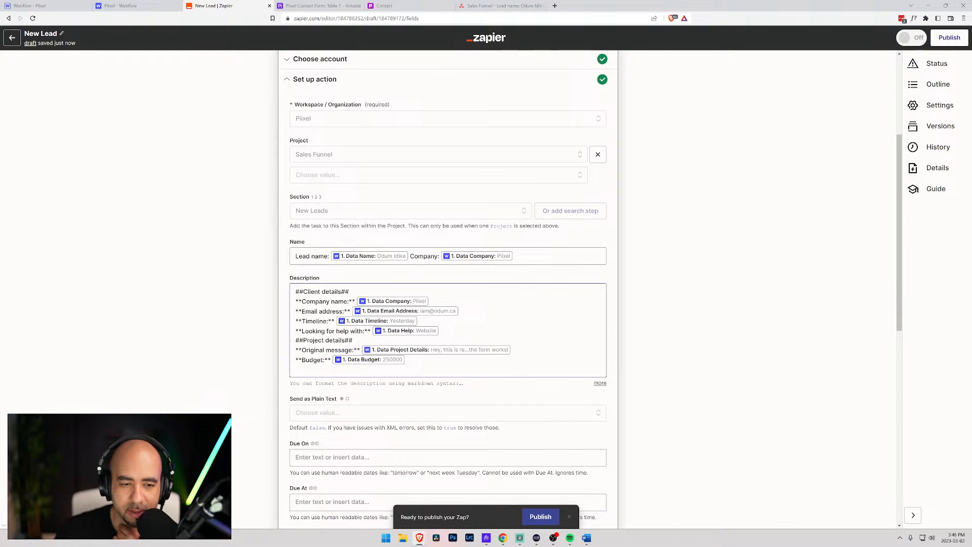
left_click(600, 383)
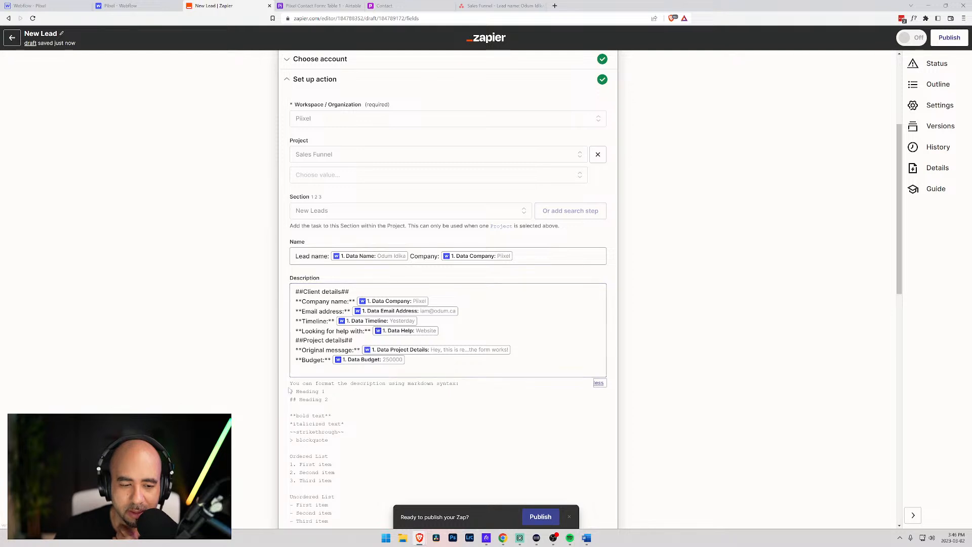
- Make Client details and Project details '## ' headings by adding a space and removing trailing ##
left_click(303, 292)
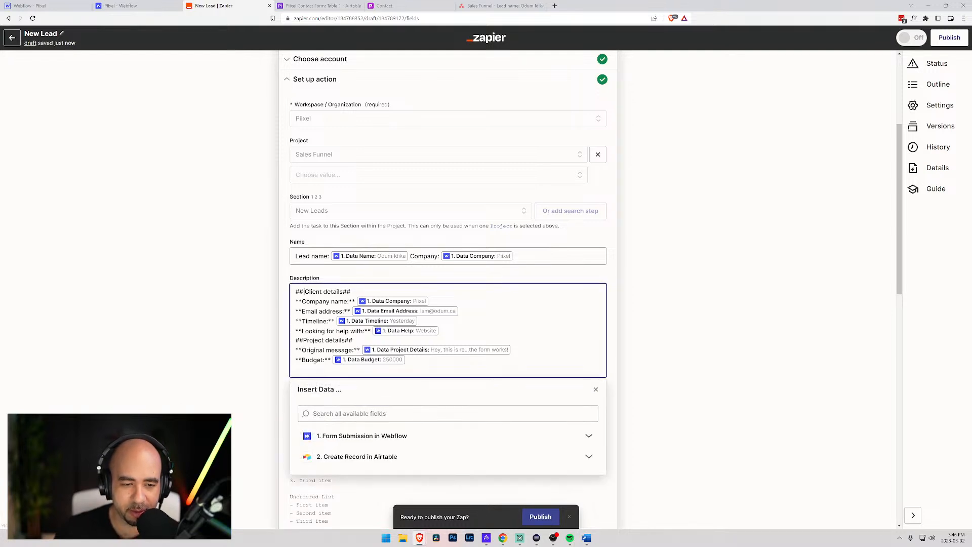
key("BackSpace")
key("BackSpace")
scroll(290, 363, "down", 1)
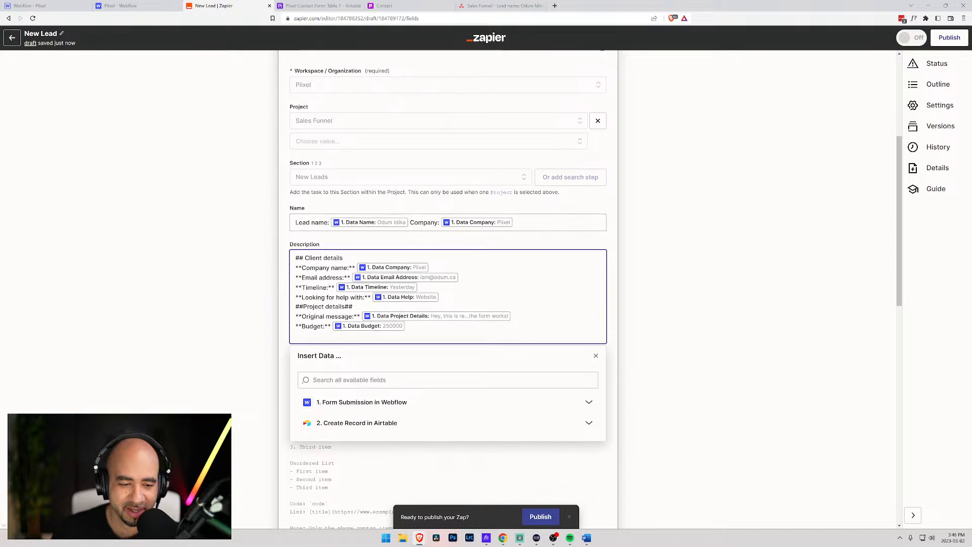
left_click(290, 362)
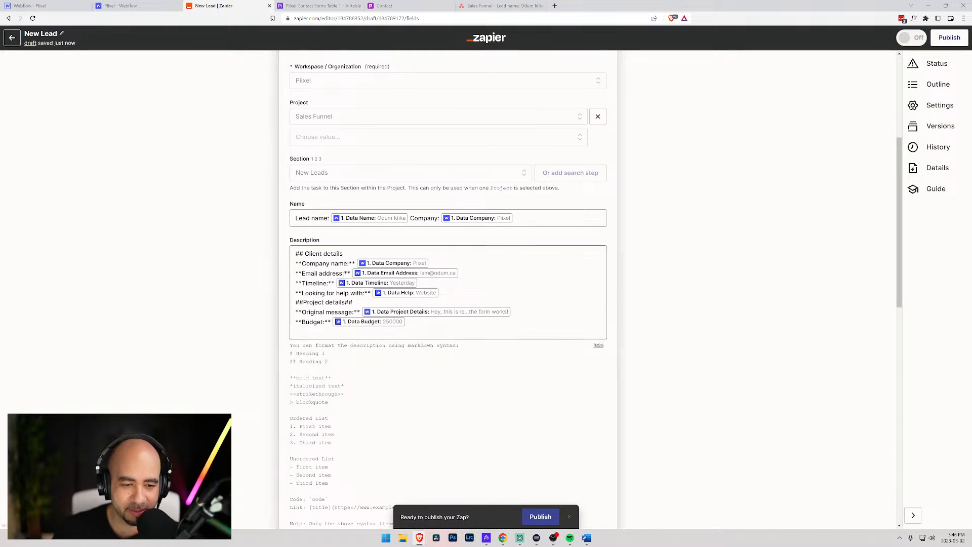
left_click(354, 303)
key("BackSpace")
key("BackSpace")
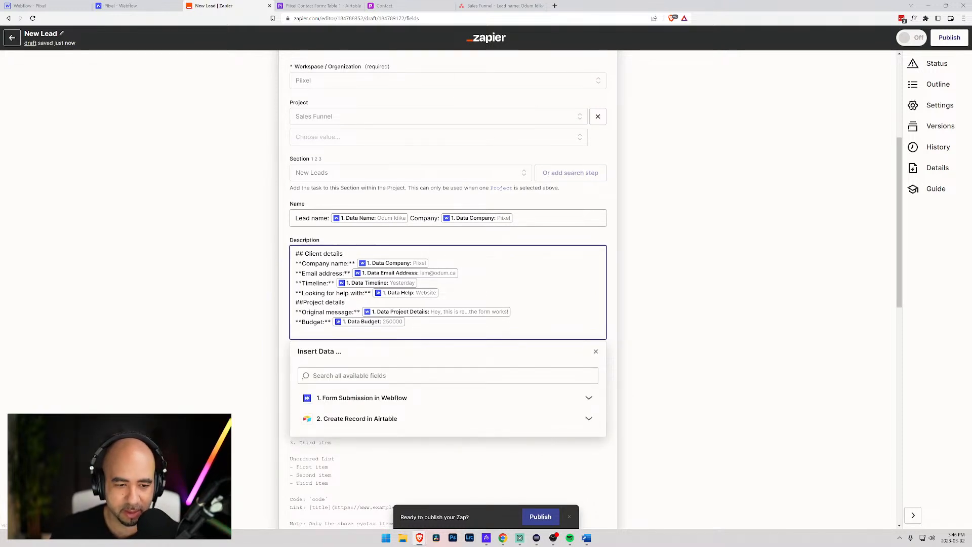
left_click(302, 302)
left_click(282, 362)
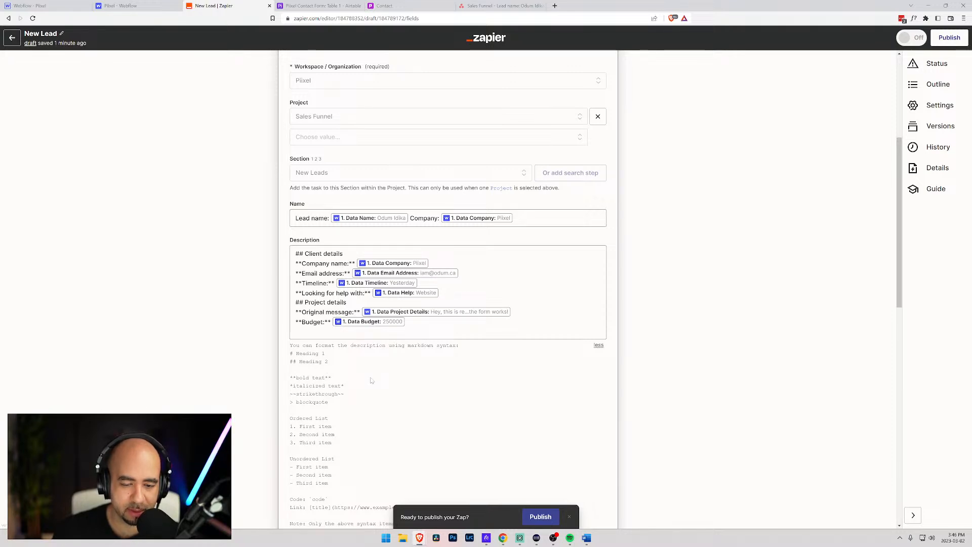
- Check the Asana board and the Airtable Piixel Contact Form table, then return to the Zap editor
scroll(371, 380, "up", 1)
scroll(372, 380, "down", 6)
scroll(371, 380, "down", 3)
scroll(371, 380, "up", 10)
left_click(492, 5)
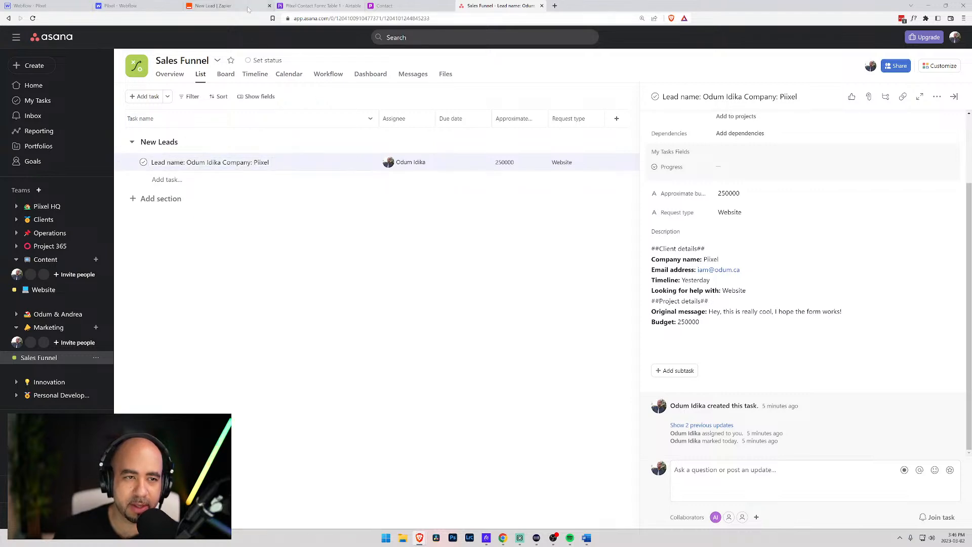
left_click(307, 6)
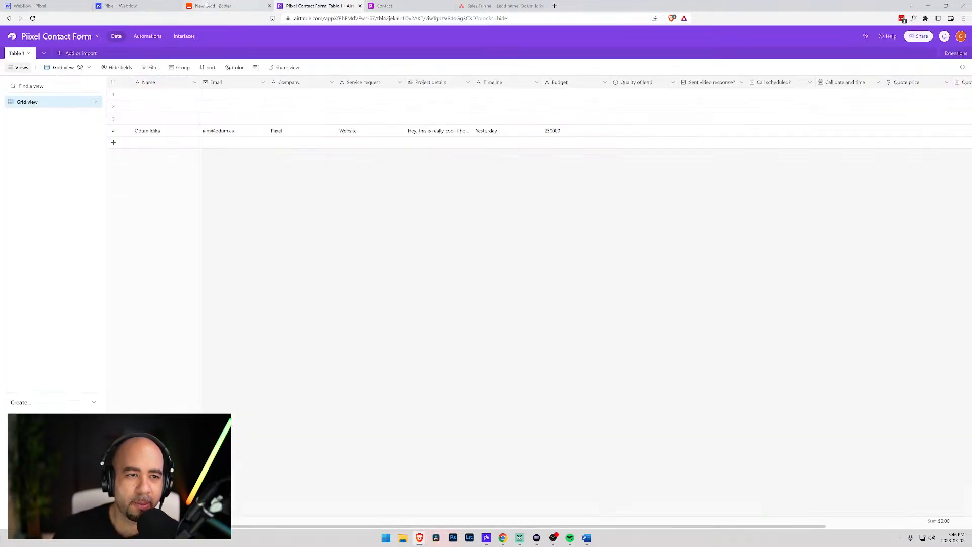
left_click(208, 5)
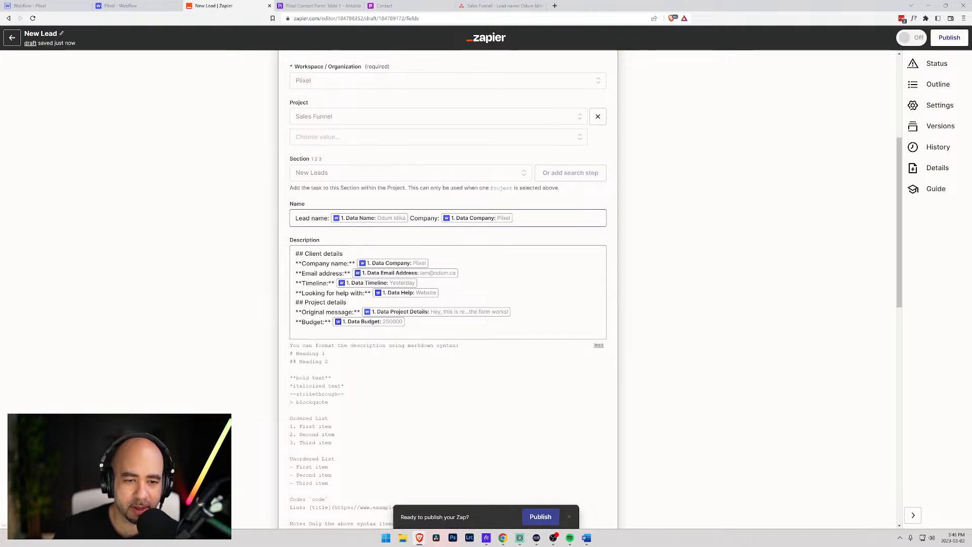
- Reduce the Asana task name to the lead name and company data fields joined by ' - '
left_click_drag(330, 218, 290, 217)
key("BackSpace")
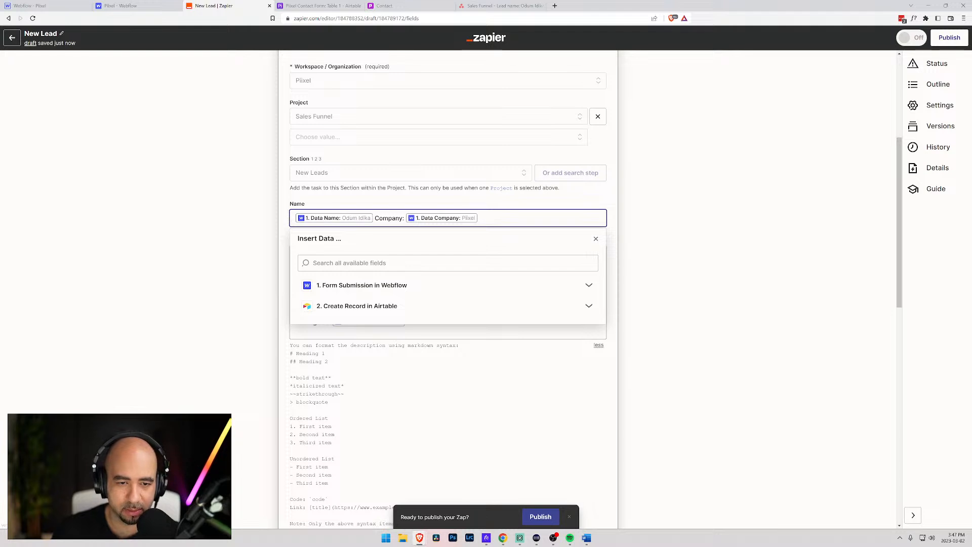
left_click_drag(375, 217, 405, 218)
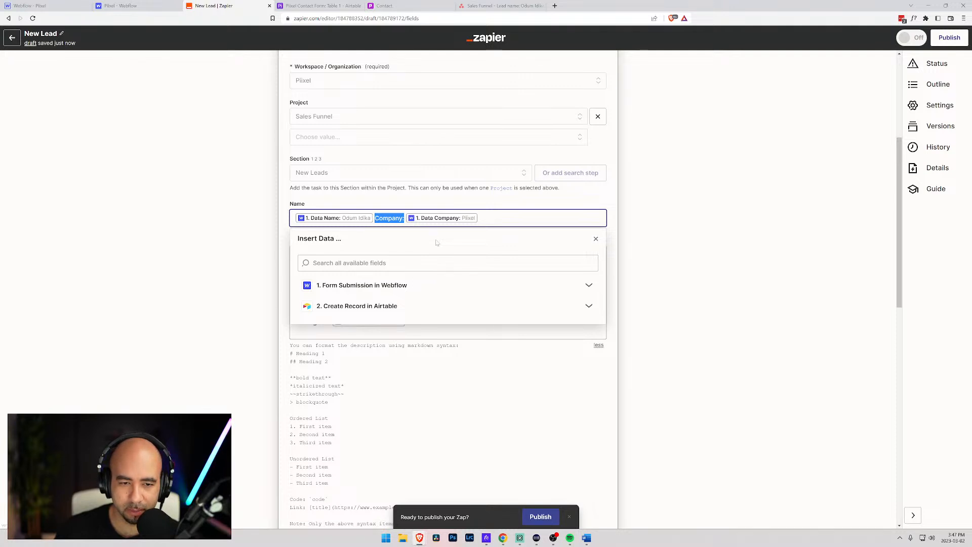
key("BackSpace")
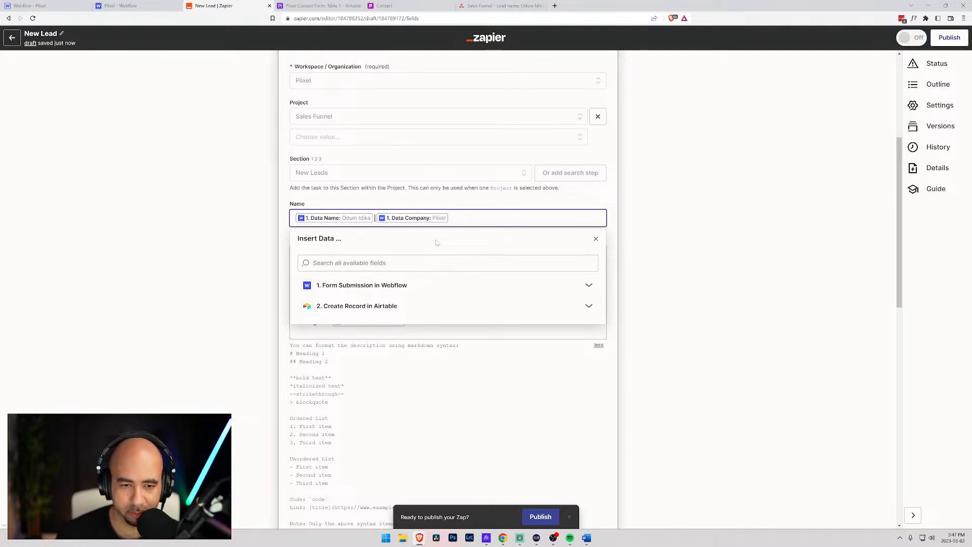
key("BackSpace")
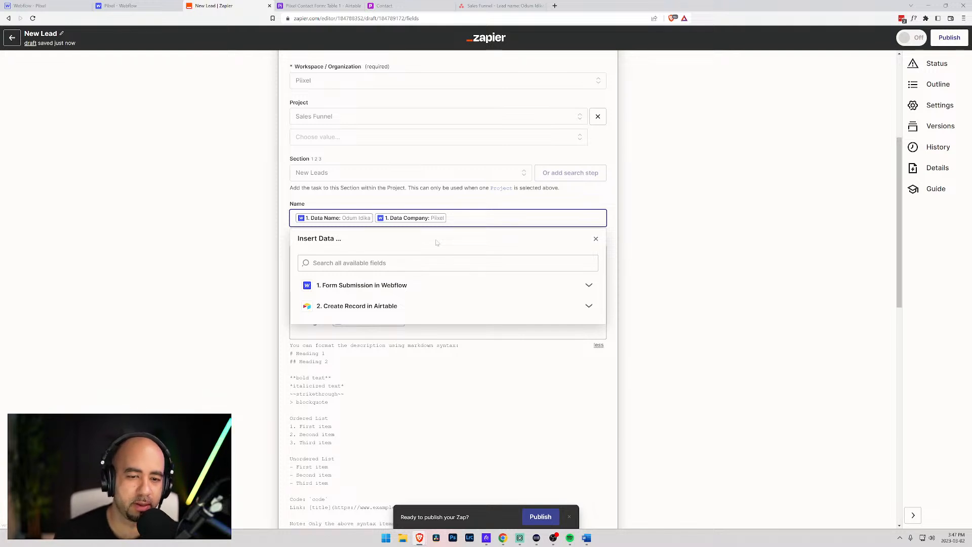
type("-")
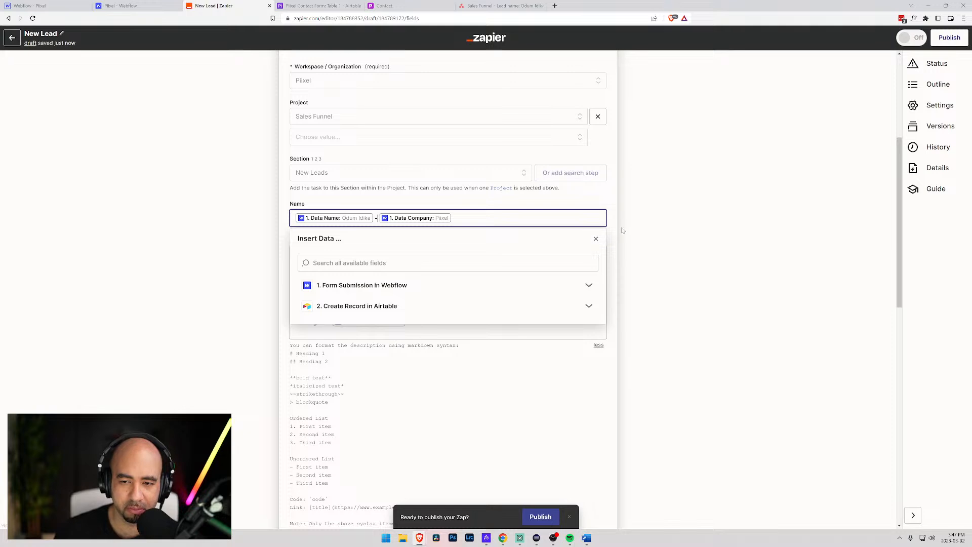
left_click(433, 394)
- Retest the Asana step to send a new test task with the reworked name and headings
scroll(438, 380, "down", 6)
scroll(390, 337, "down", 2)
scroll(390, 337, "up", 3)
scroll(390, 337, "down", 7)
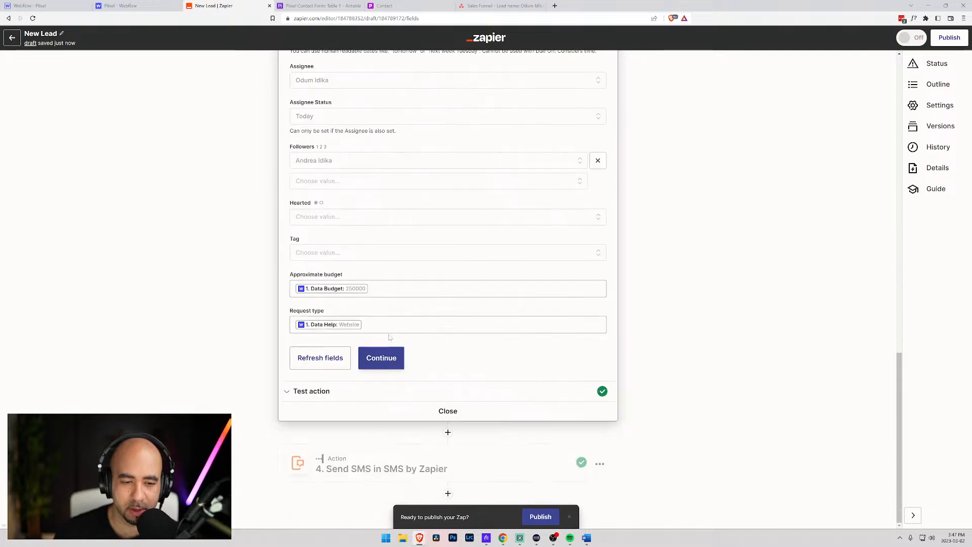
left_click(316, 387)
left_click(316, 387)
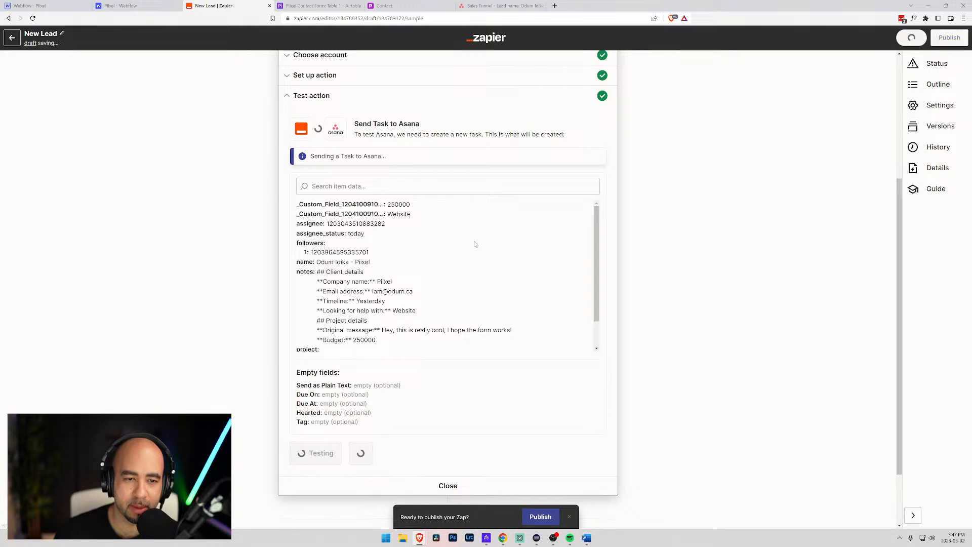
- Open the retested task in Asana and inspect its dash-joined name and ## headings in the description
left_click(499, 6)
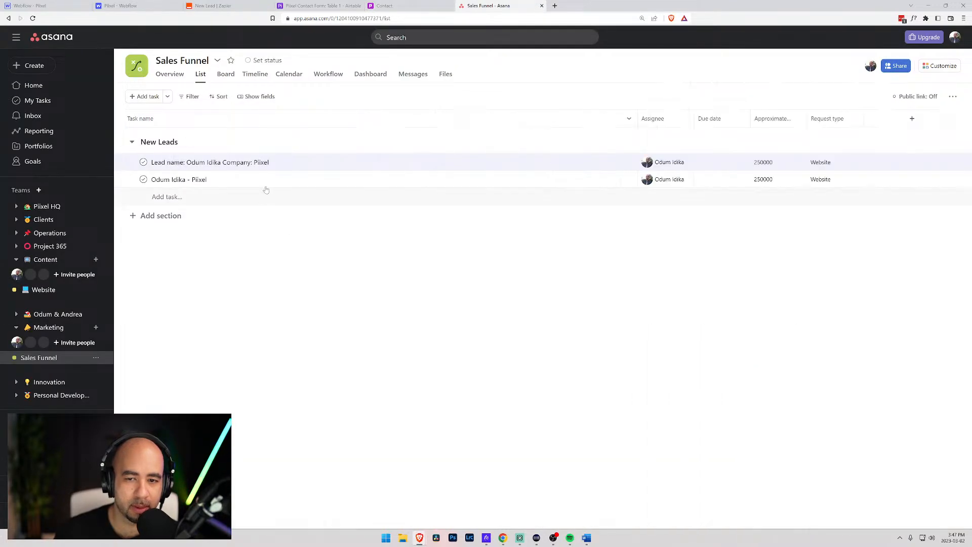
left_click(237, 179)
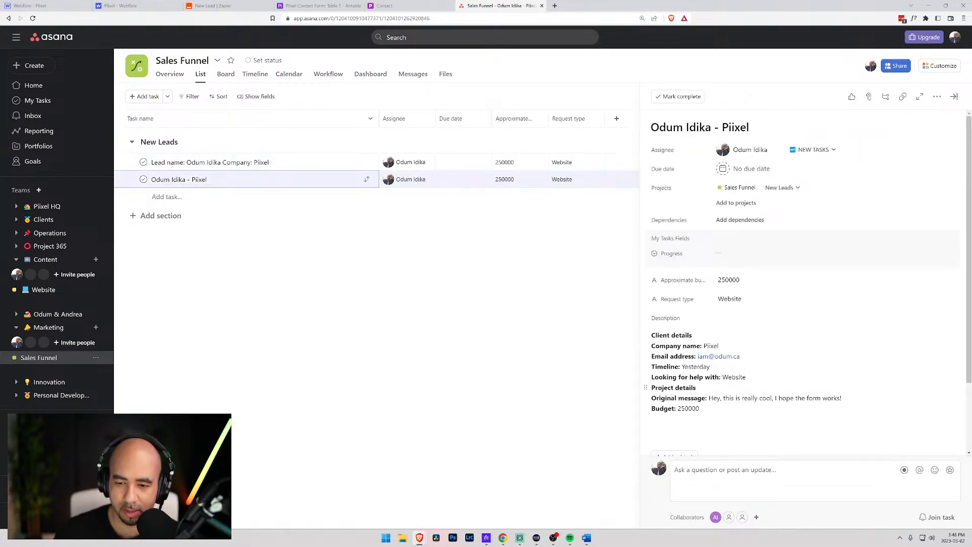
left_click(673, 335)
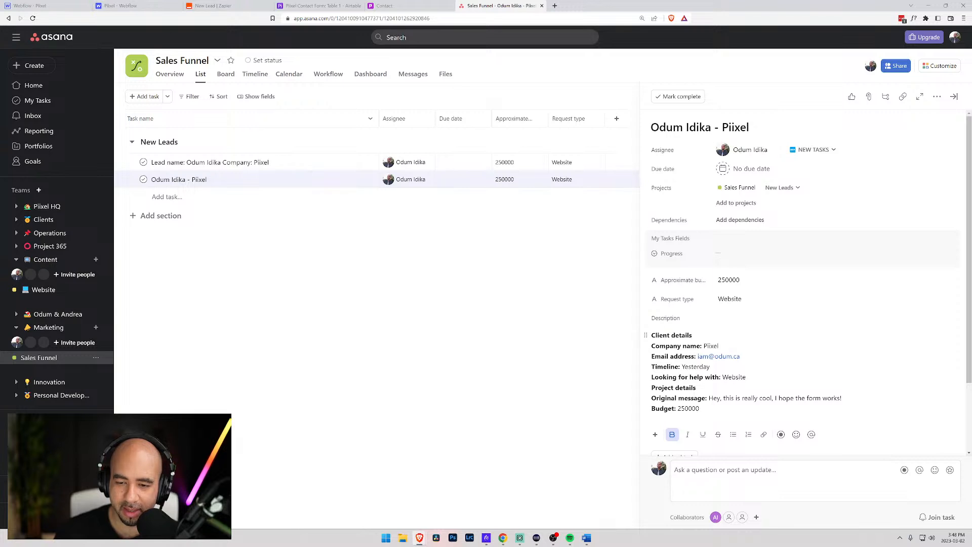
scroll(680, 374, "down", 2)
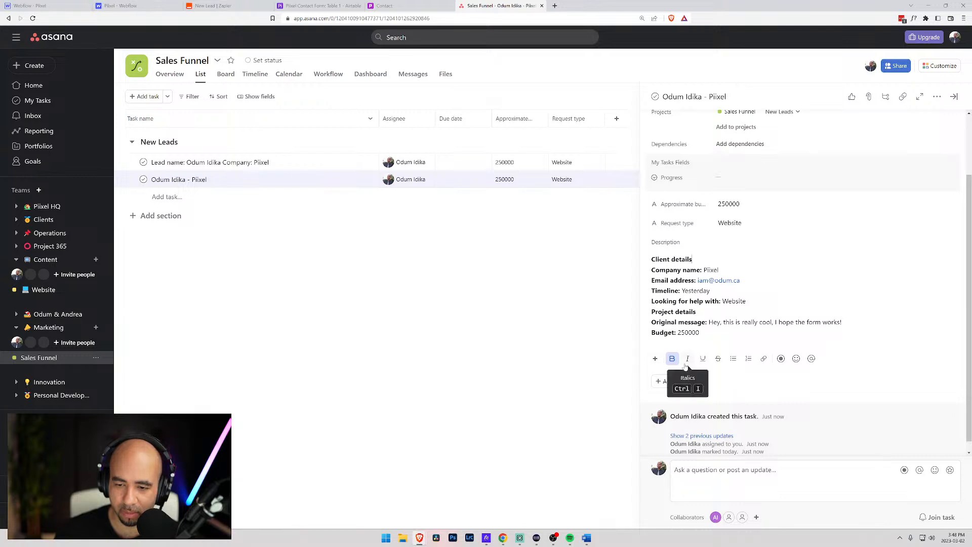
- In the Asana step's Description, cut the Client details and Project details headings to a single #
left_click(216, 5)
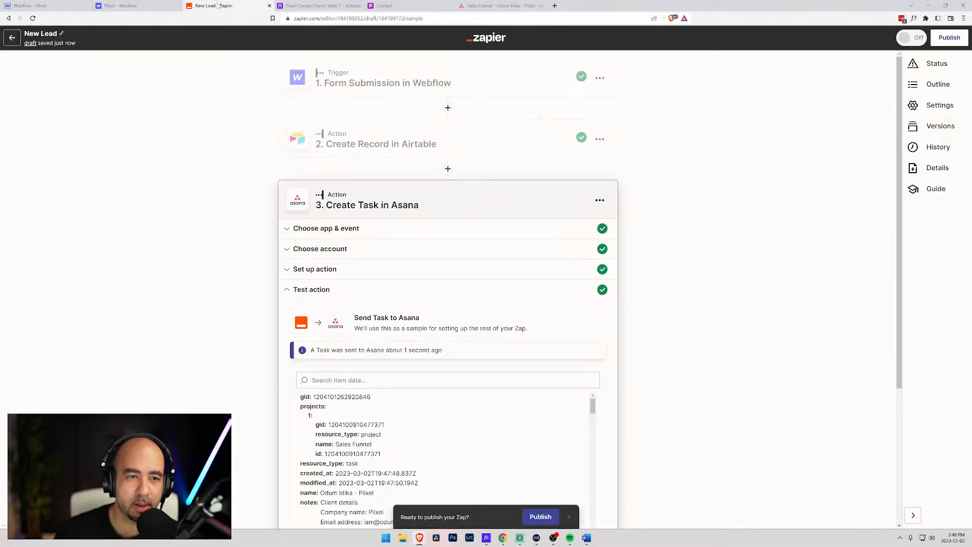
scroll(355, 278, "down", 3)
scroll(350, 320, "down", 4)
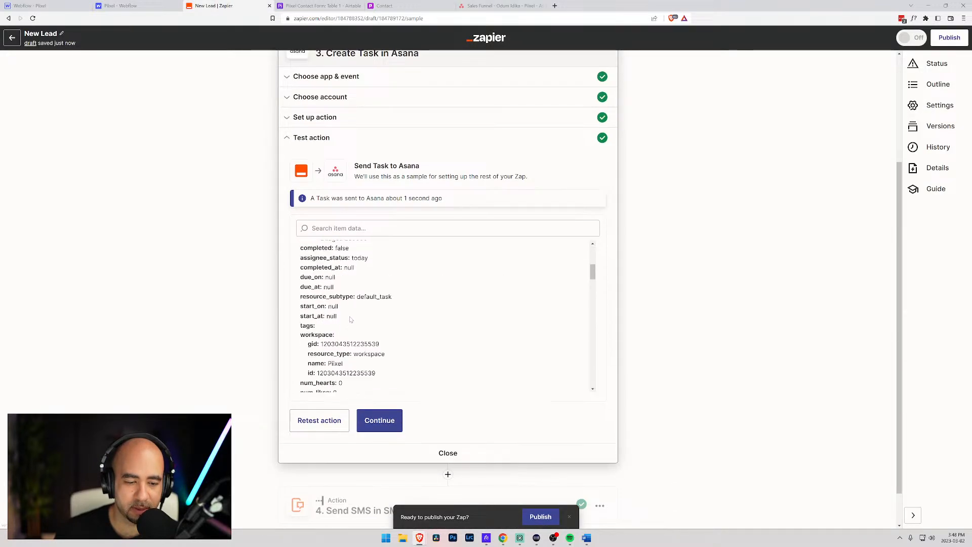
scroll(351, 319, "up", 5)
scroll(267, 265, "down", 2)
scroll(355, 281, "down", 3)
scroll(354, 281, "up", 3)
scroll(639, 249, "up", 2)
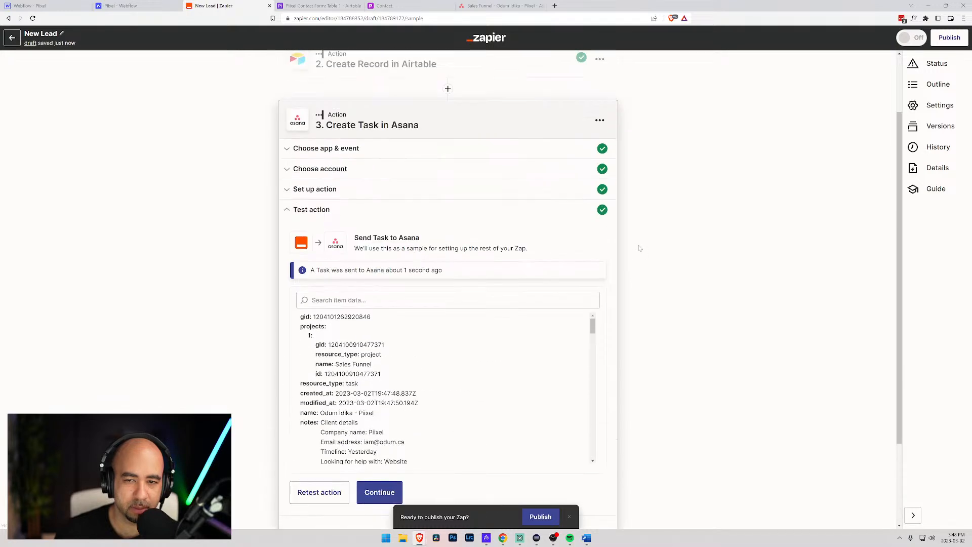
left_click(315, 190)
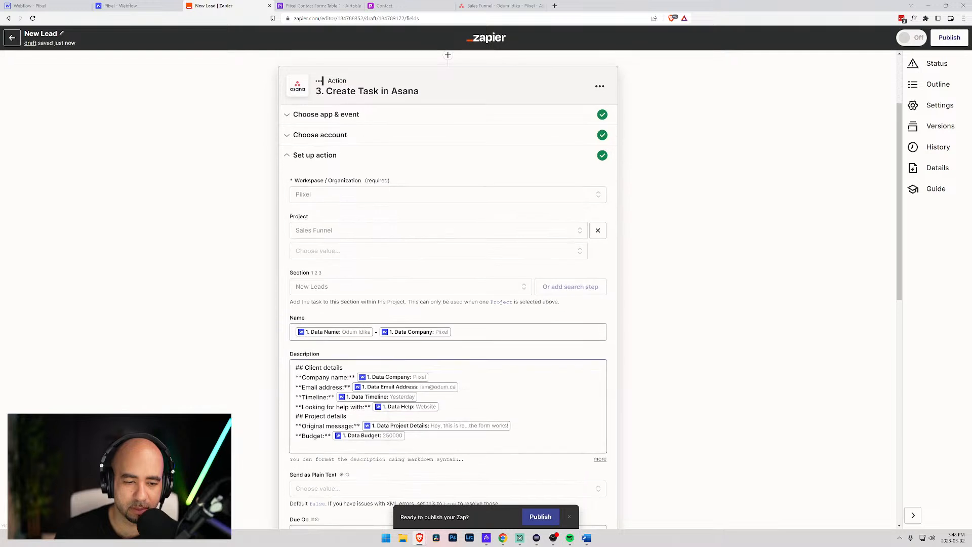
left_click(304, 368)
key("BackSpace")
key("Down")
key("Down")
key("Down")
key("Down")
key("Down")
key("BackSpace")
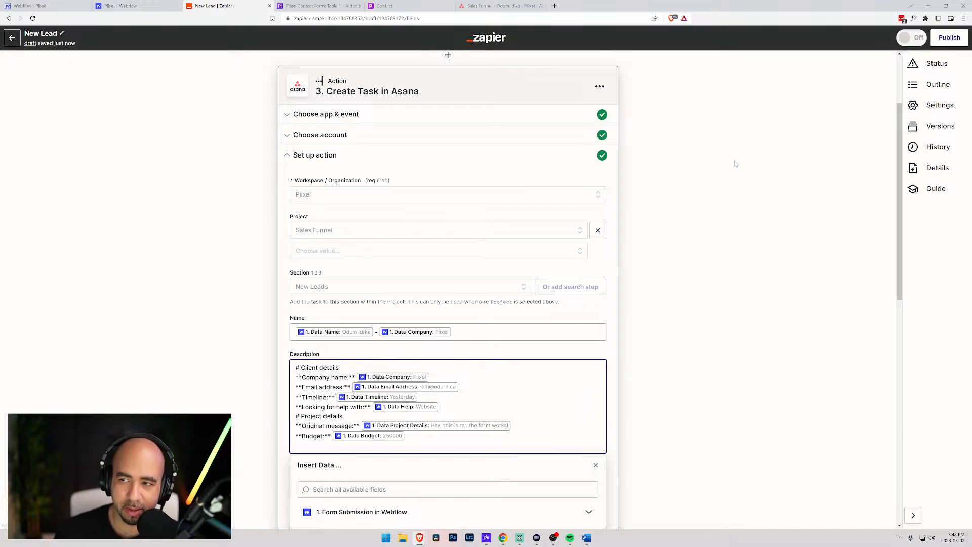
- Save the Asana step, retest it to create a third task, and switch to Asana
scroll(509, 235, "down", 15)
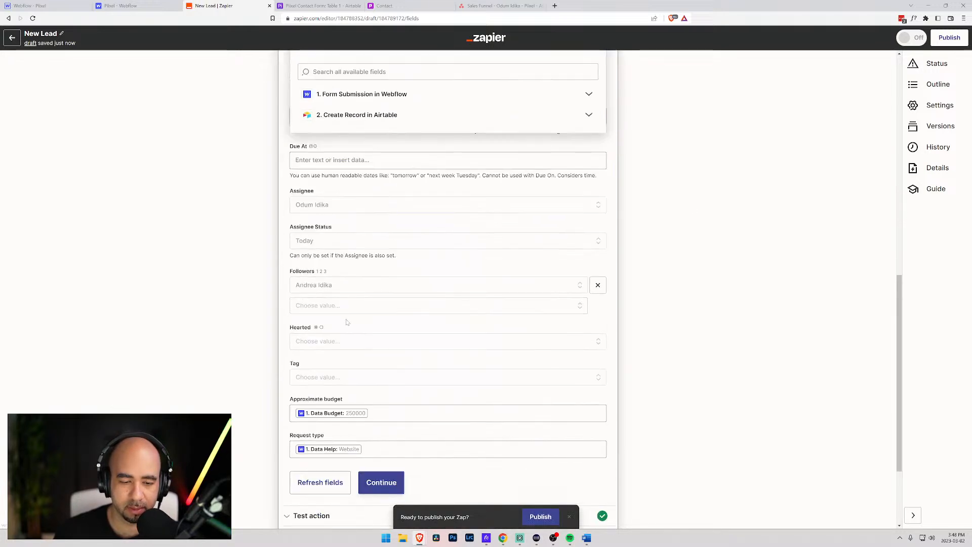
left_click(393, 364)
left_click(383, 387)
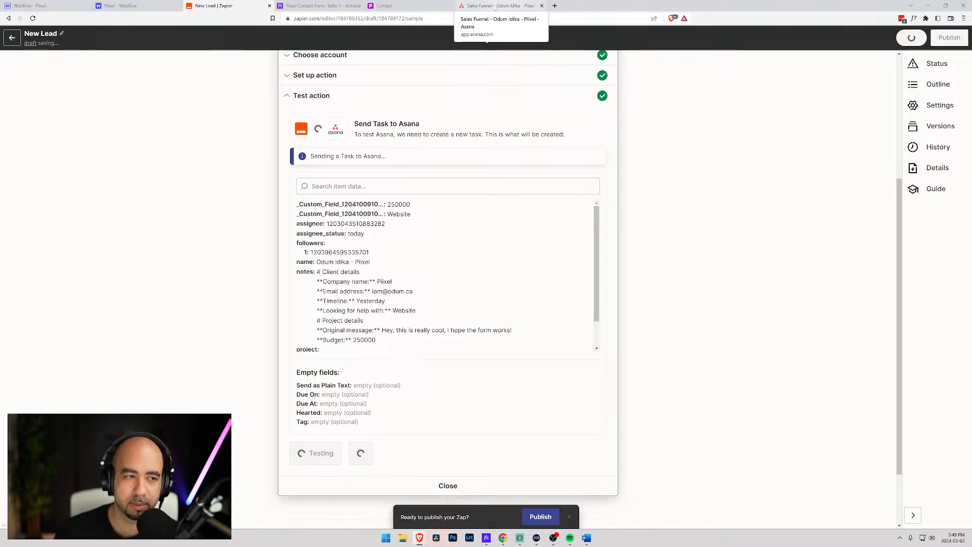
left_click(494, 6)
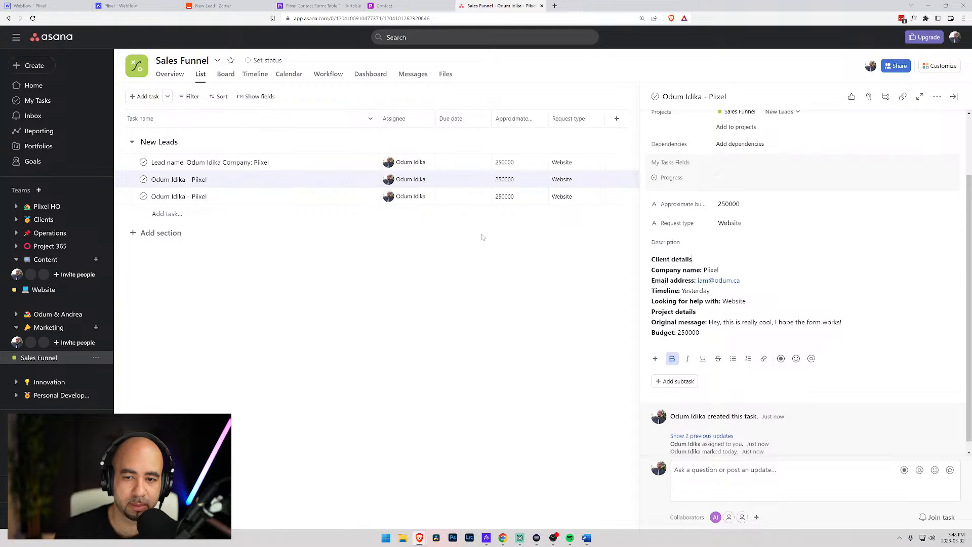
- Open the newest lead task in Asana to check its single-# headings, then switch browser tabs
left_click(339, 202)
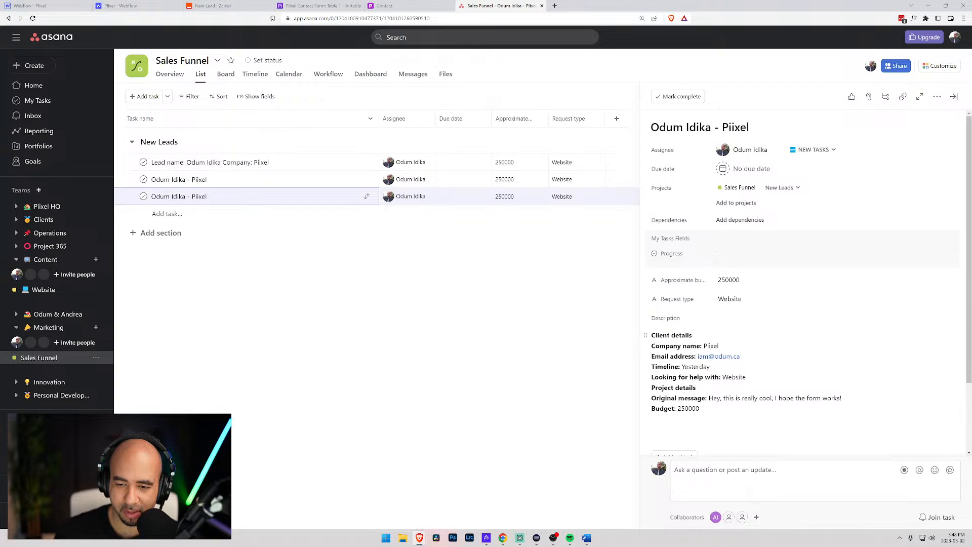
key("ctrl+2")
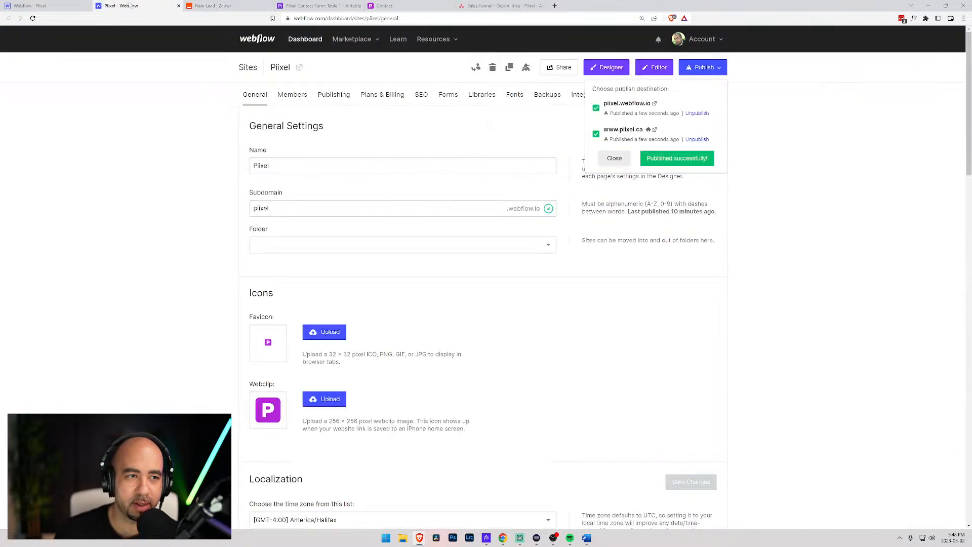
- Delete the Client details and Project details heading lines from the Asana task description
left_click(213, 6)
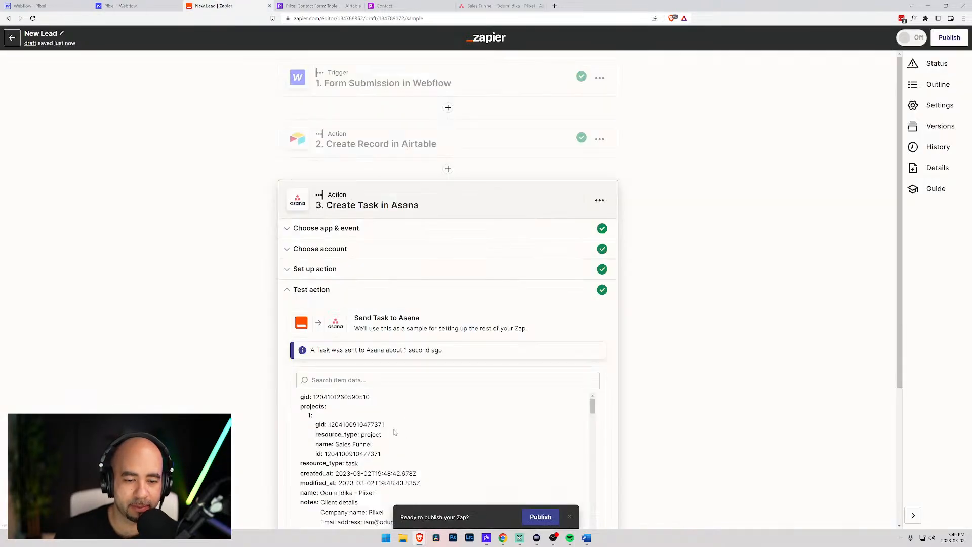
left_click(323, 268)
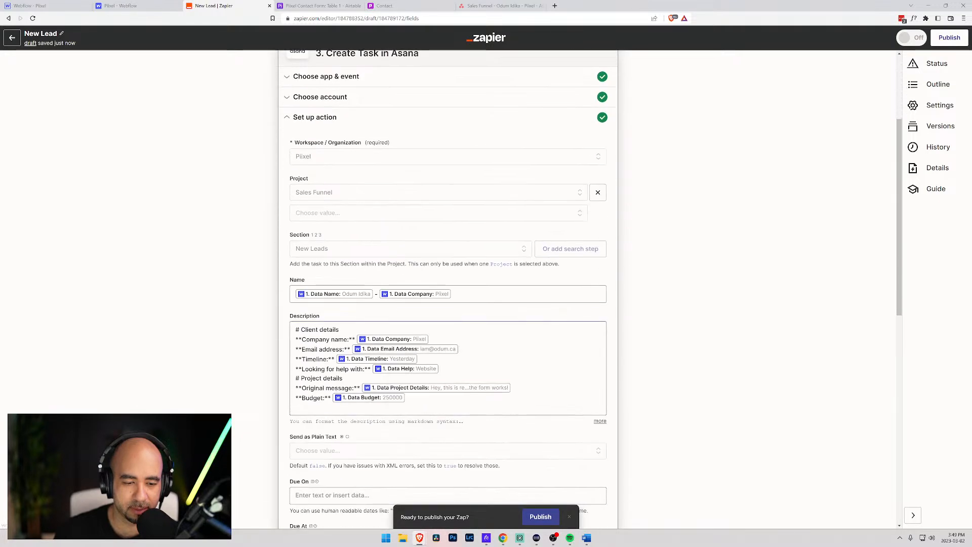
left_click_drag(340, 330, 295, 330)
key("BackSpace")
key("Delete")
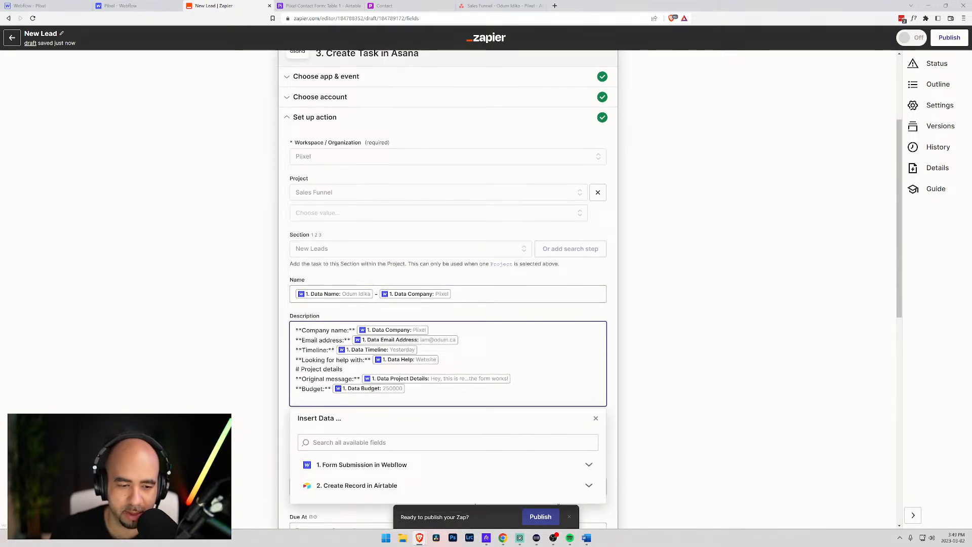
left_click_drag(343, 369, 286, 370)
key("BackSpace")
key("Delete")
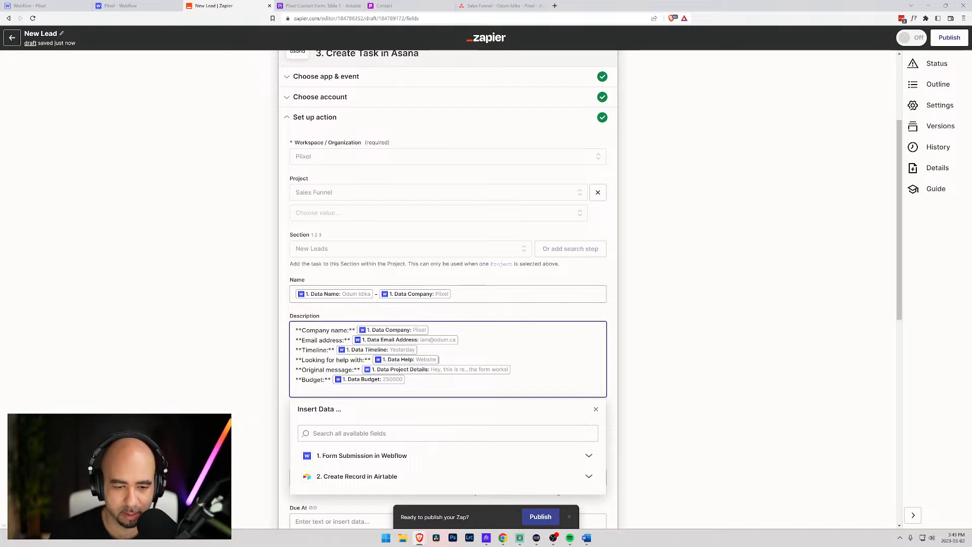
- Add a '**Budget' line with the Data Budget field after 'Looking for help with' and remove the old Budget line
key("Return")
type("**Budget:**")
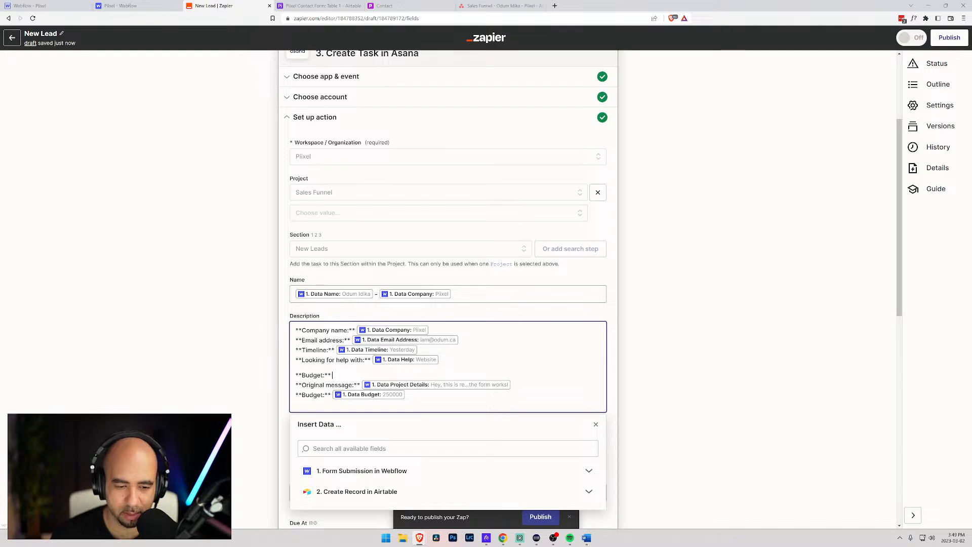
key("Tab")
type("data bud")
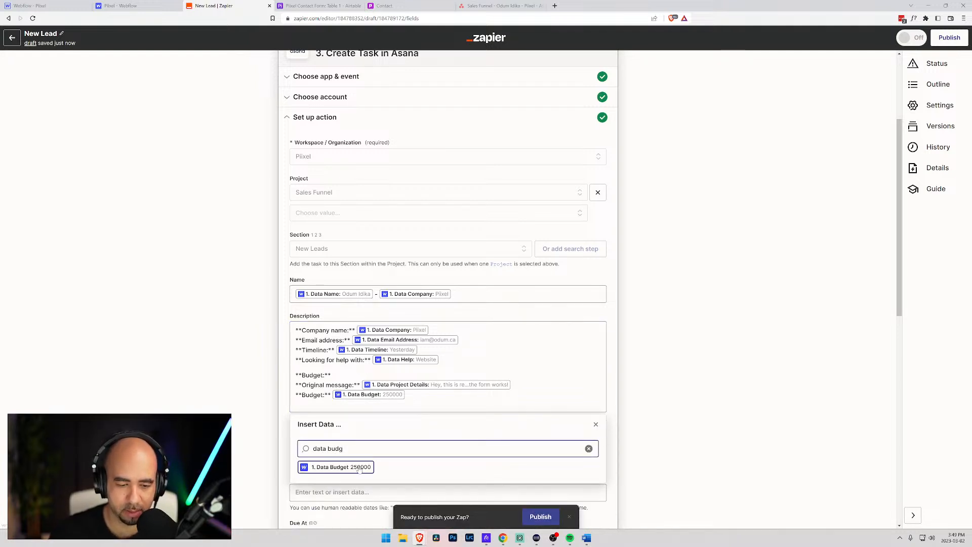
left_click(336, 467)
key("Down")
key("Down")
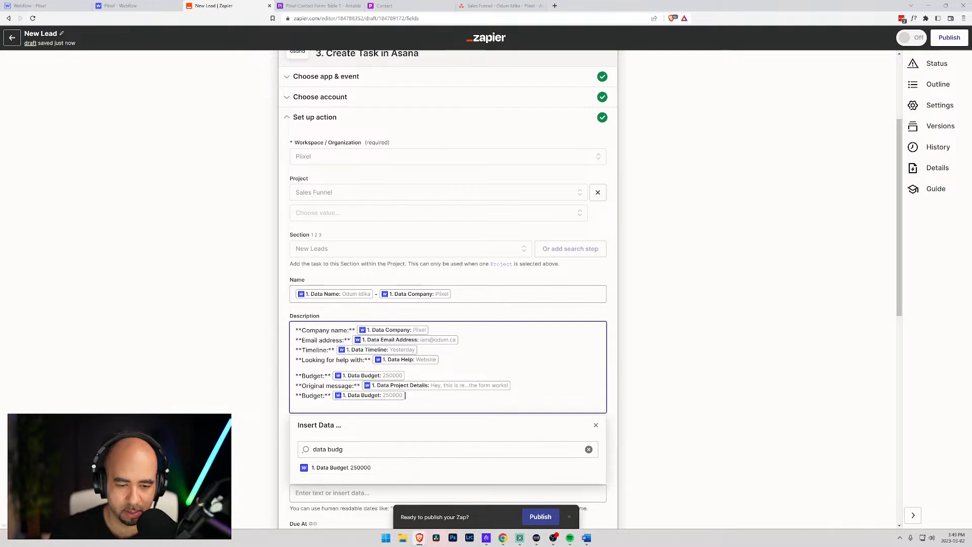
key("BackSpace")
key("BackSpace")
key("shift+Home")
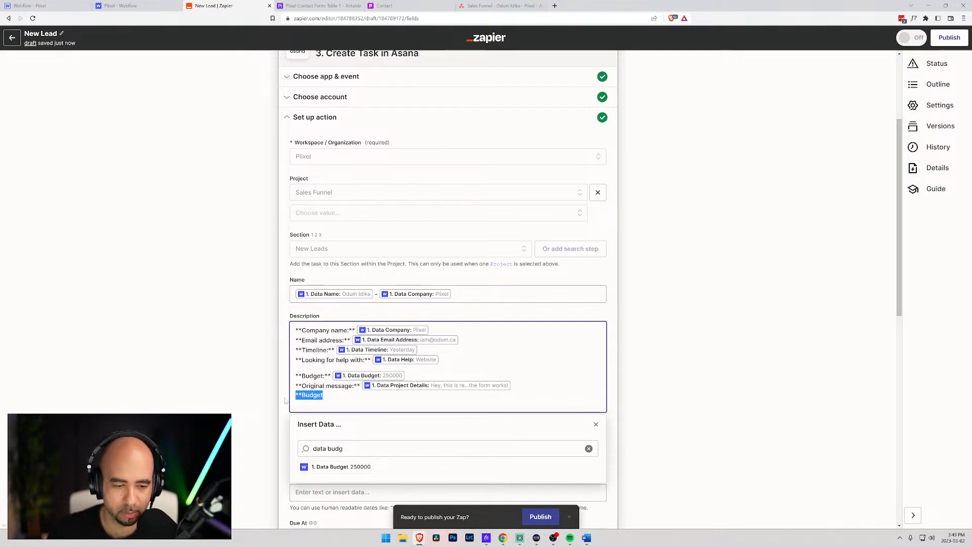
key("BackSpace")
key("BackSpace")
left_click(346, 311)
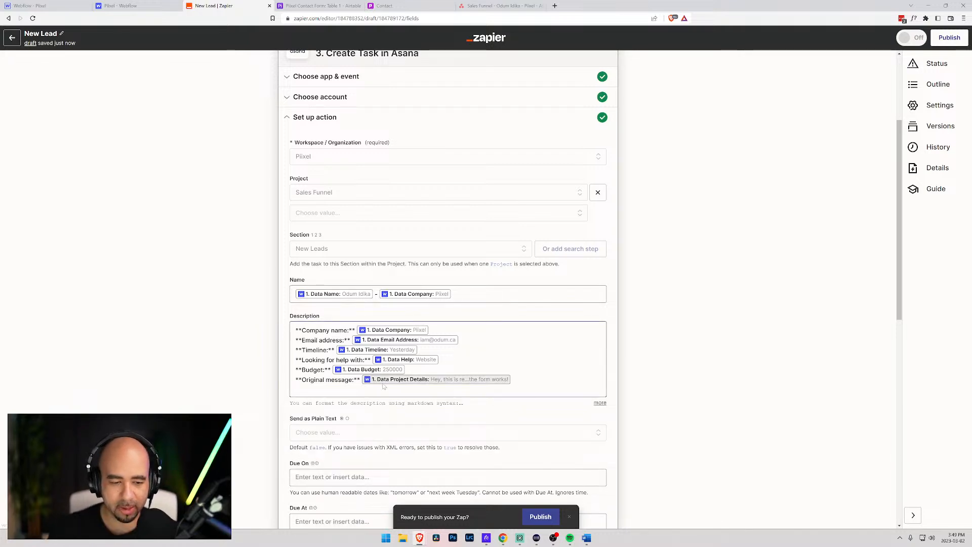
- Glance at the Webflow site settings and come back to the Zap editor
scroll(384, 386, "down", 3)
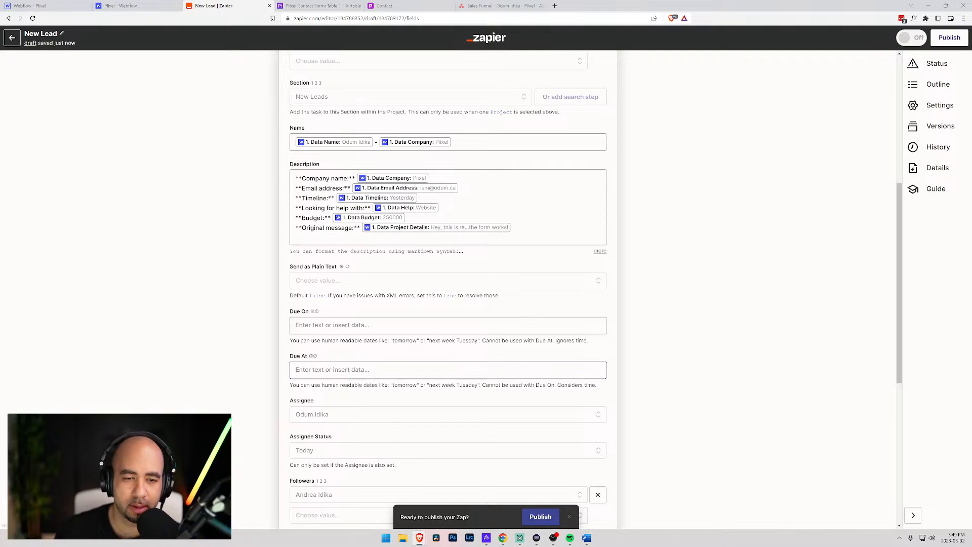
left_click(138, 9)
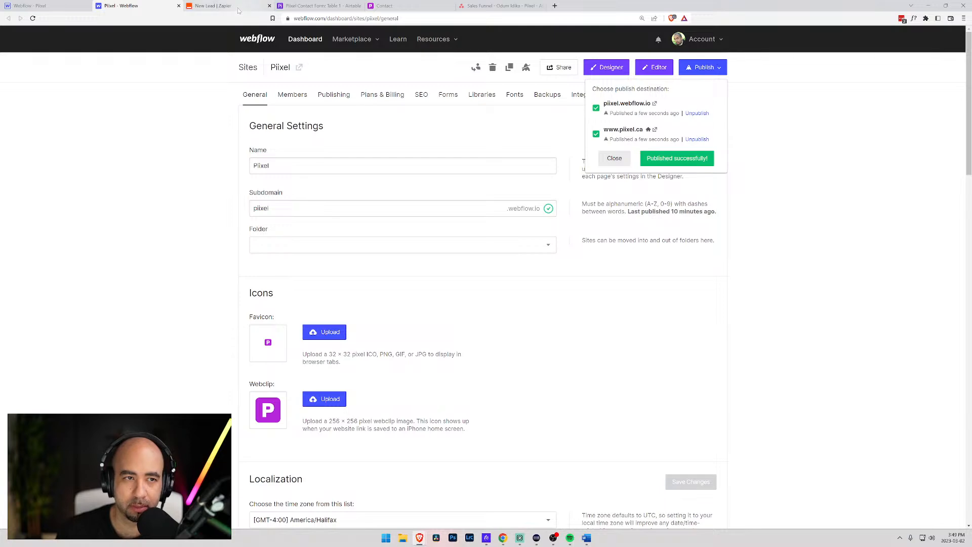
left_click(215, 6)
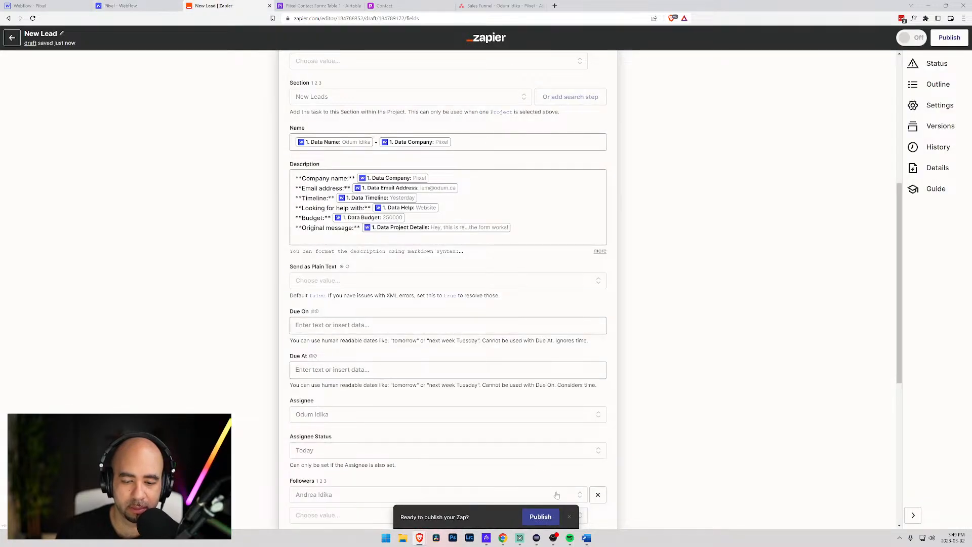
scroll(290, 307, "down", 7)
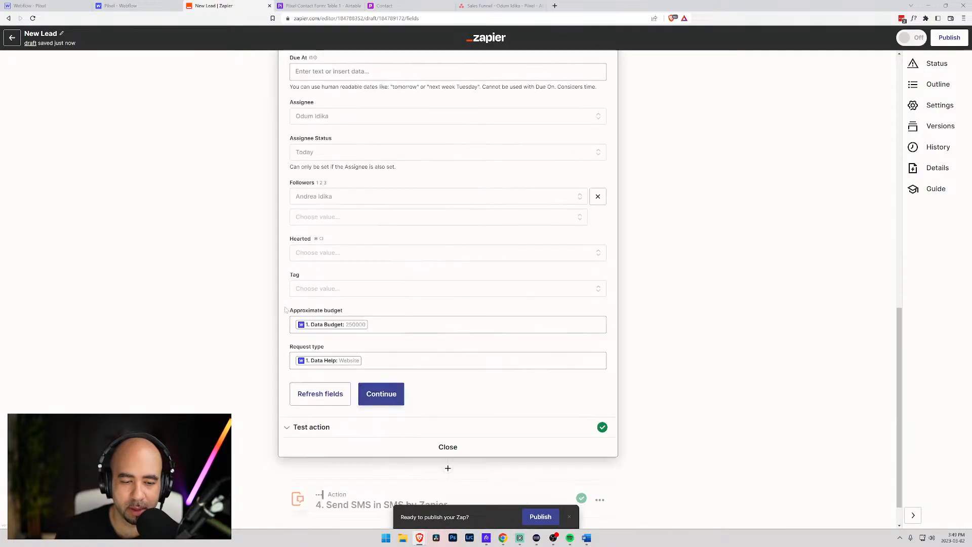
- Save the reworked Asana step and close its panel to show the four completed Zap steps
left_click(381, 359)
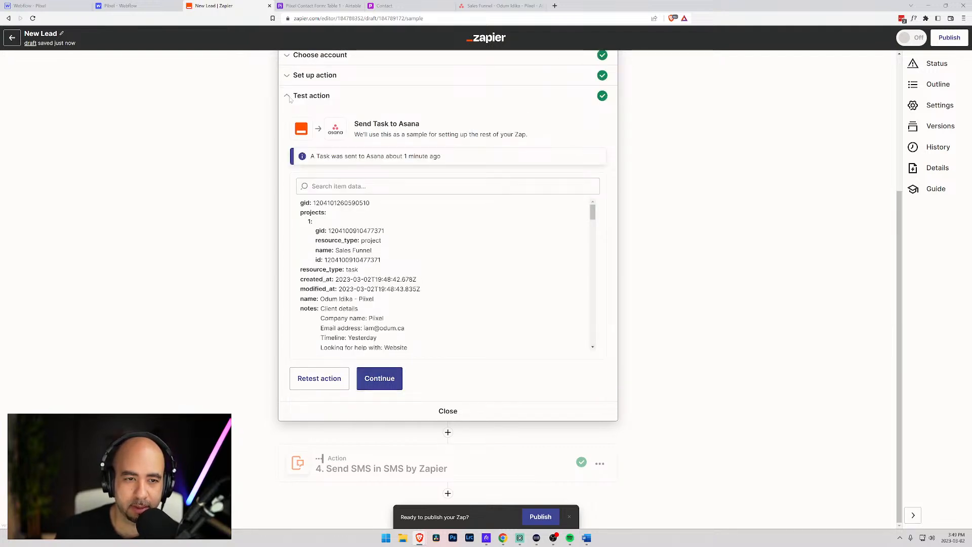
left_click(477, 411)
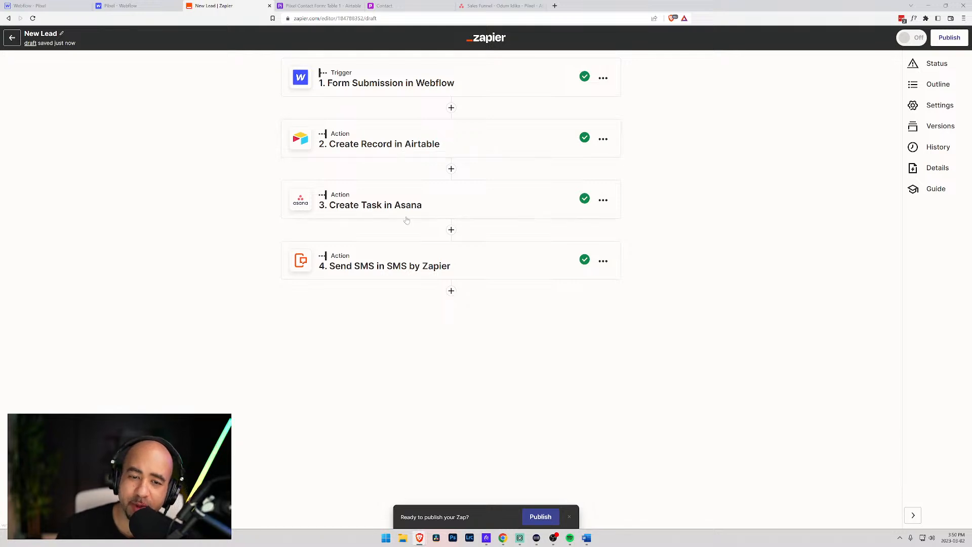
- Show Asana's Sales Funnel as a board and delete the empty Untitled section
left_click(485, 6)
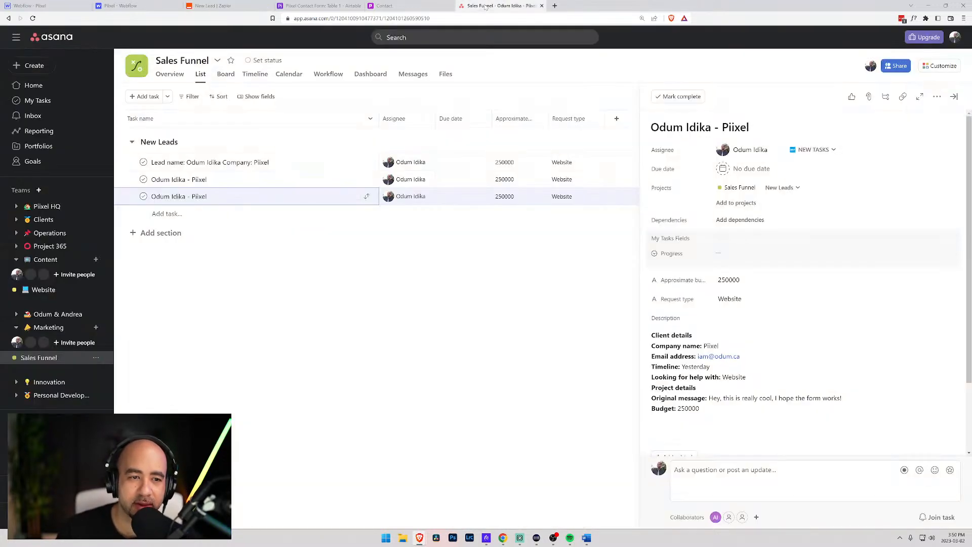
left_click(226, 74)
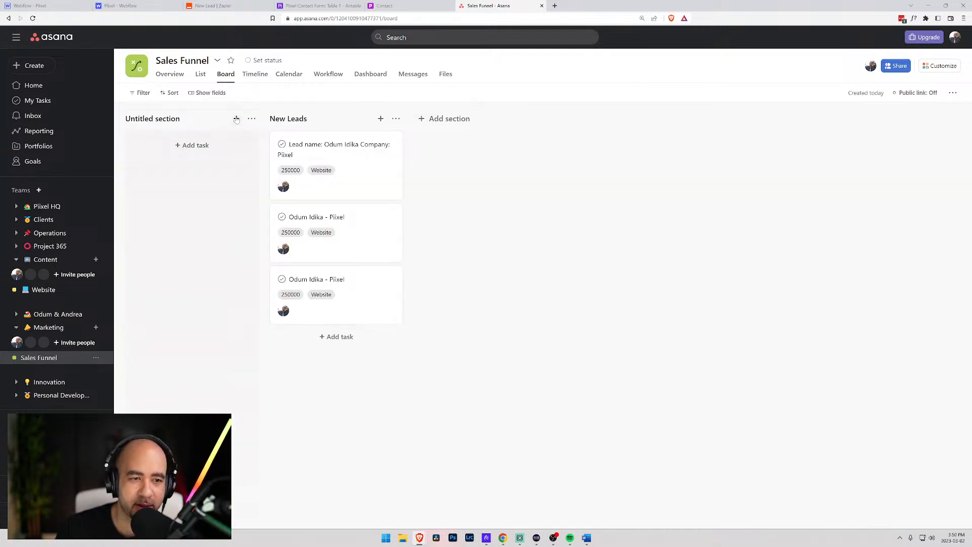
left_click(251, 118)
left_click(283, 188)
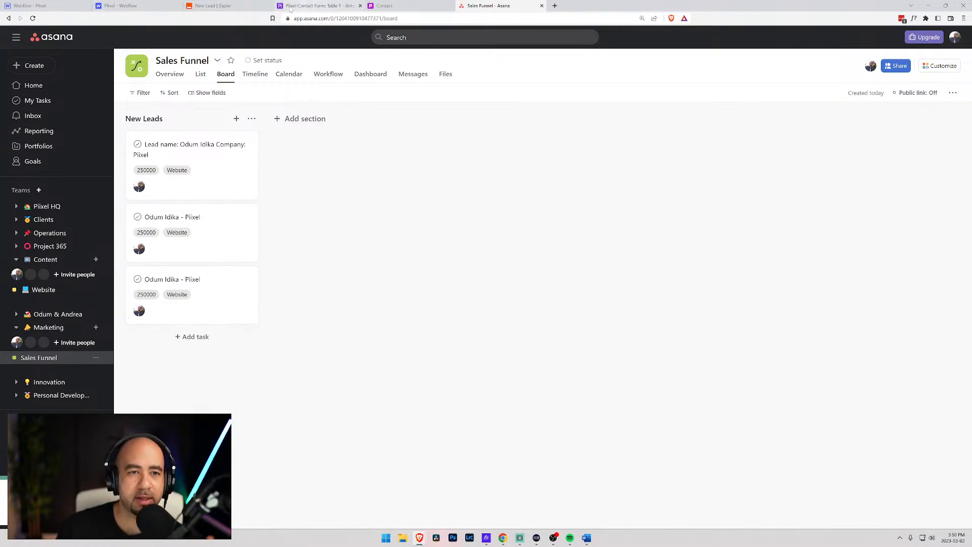
- Check the lead record in Airtable and the Asana board, then return to the Zap editor
left_click(212, 5)
left_click(298, 5)
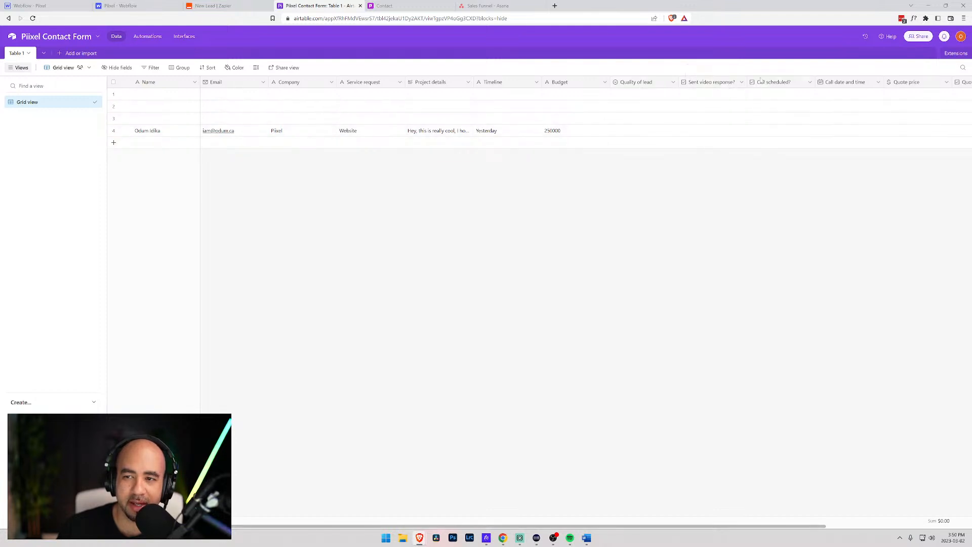
left_click(487, 5)
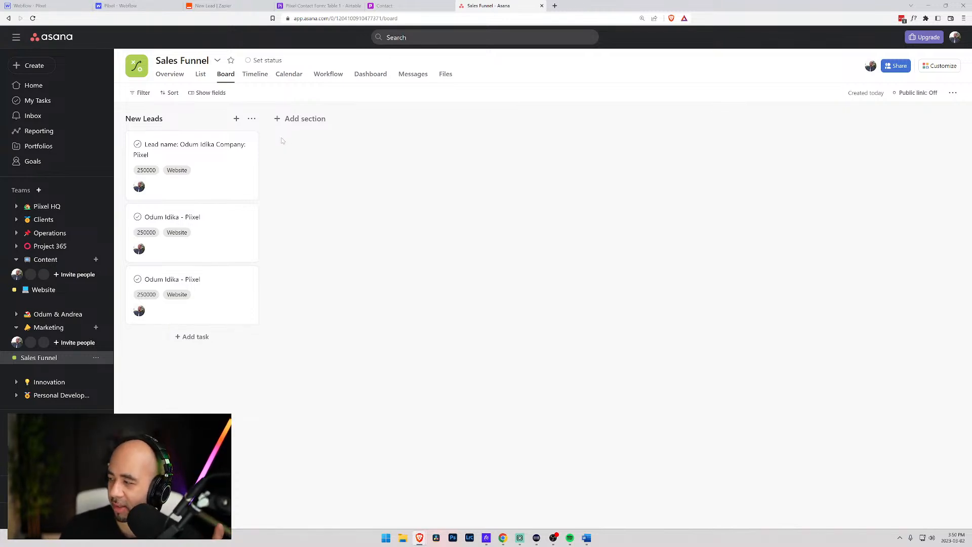
left_click(213, 5)
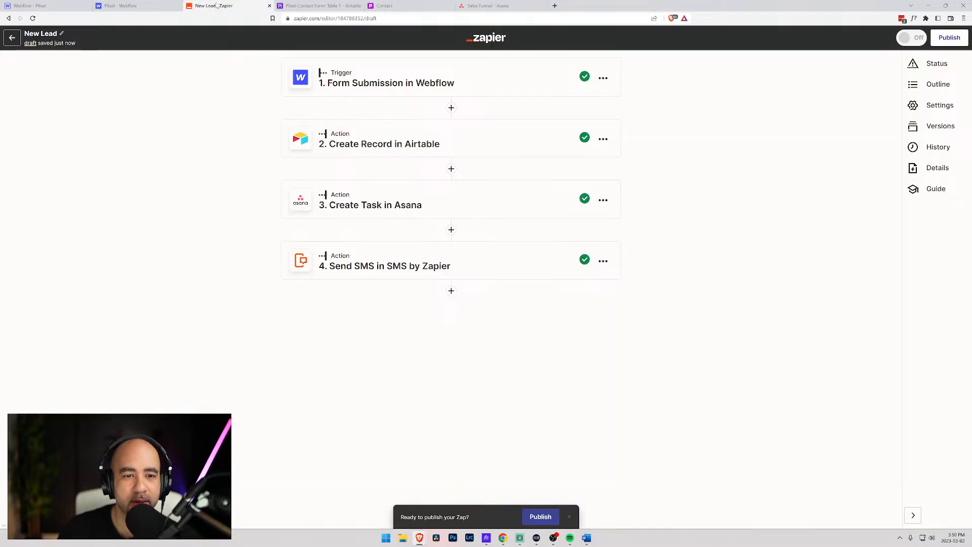
- Delete step 2, Create Record in Airtable, leaving the Webflow, Asana task and SMS steps
left_click(604, 142)
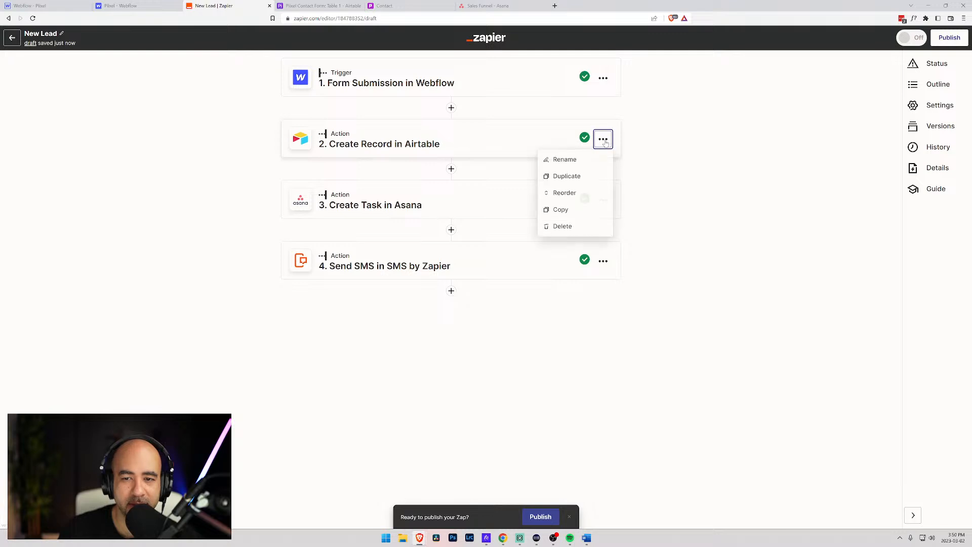
left_click(562, 228)
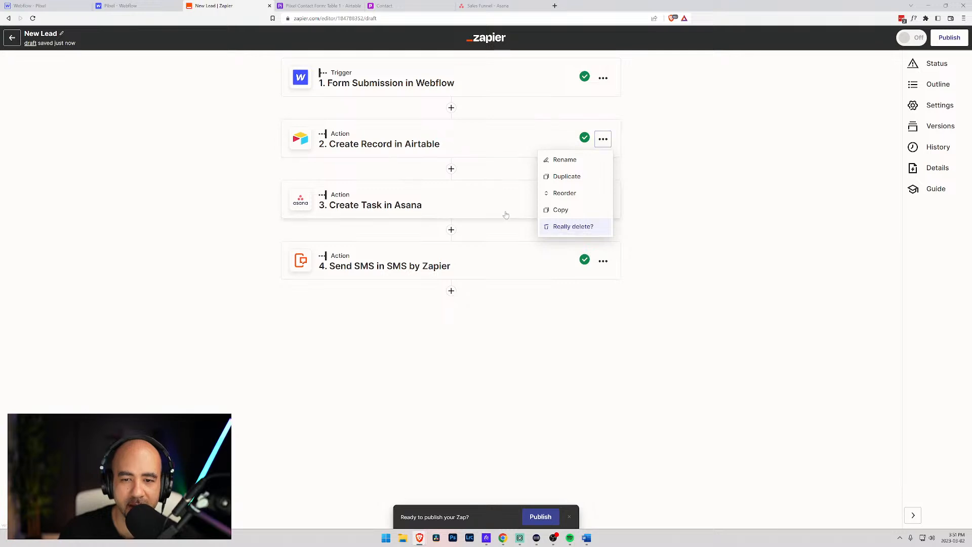
left_click(573, 227)
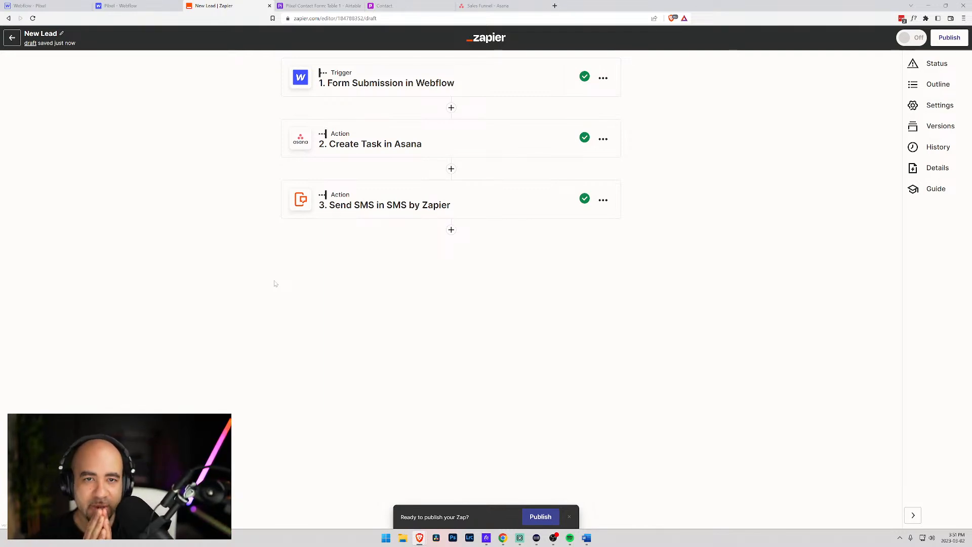
left_click(487, 5)
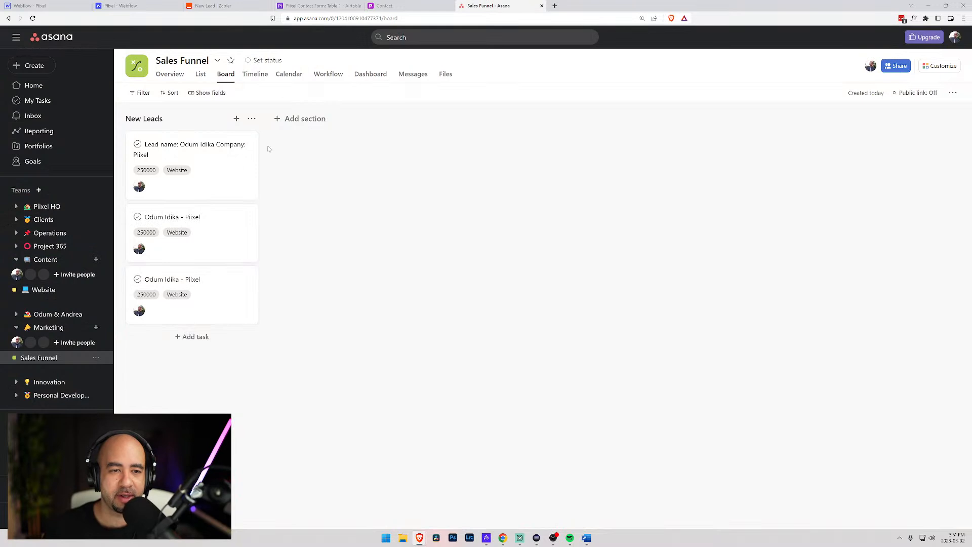
- Glance over the Airtable contact table and website contact form, then come back to Sales Funnel
left_click(277, 121)
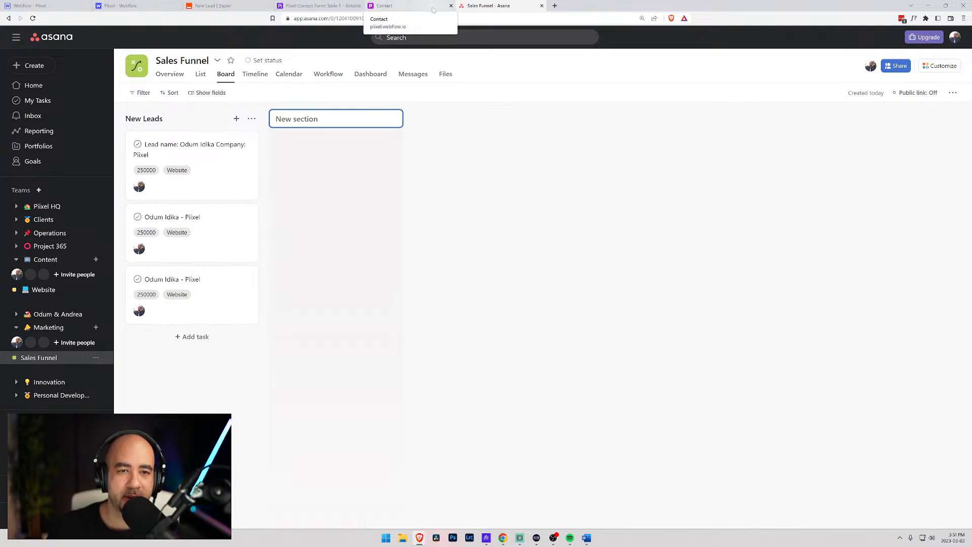
left_click(326, 7)
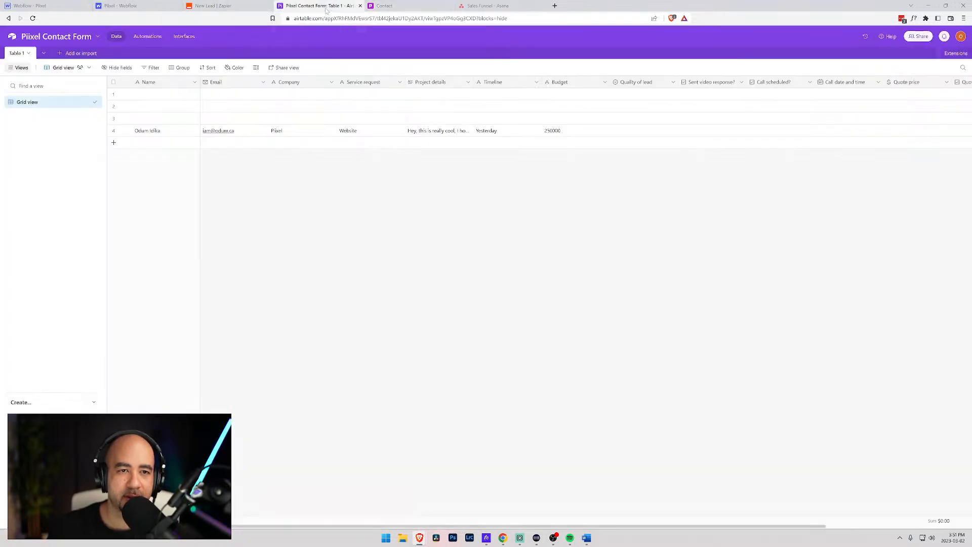
left_click(394, 5)
left_click(317, 6)
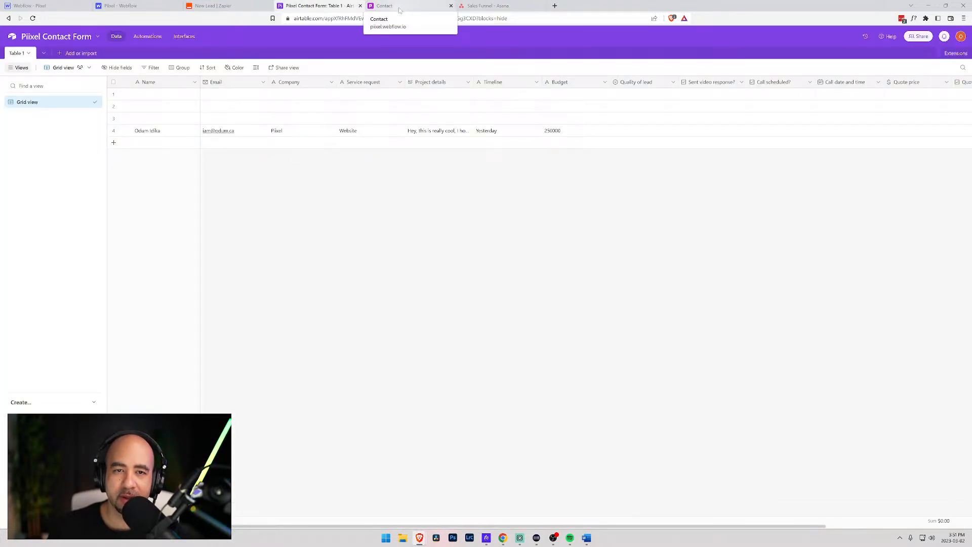
left_click(399, 9)
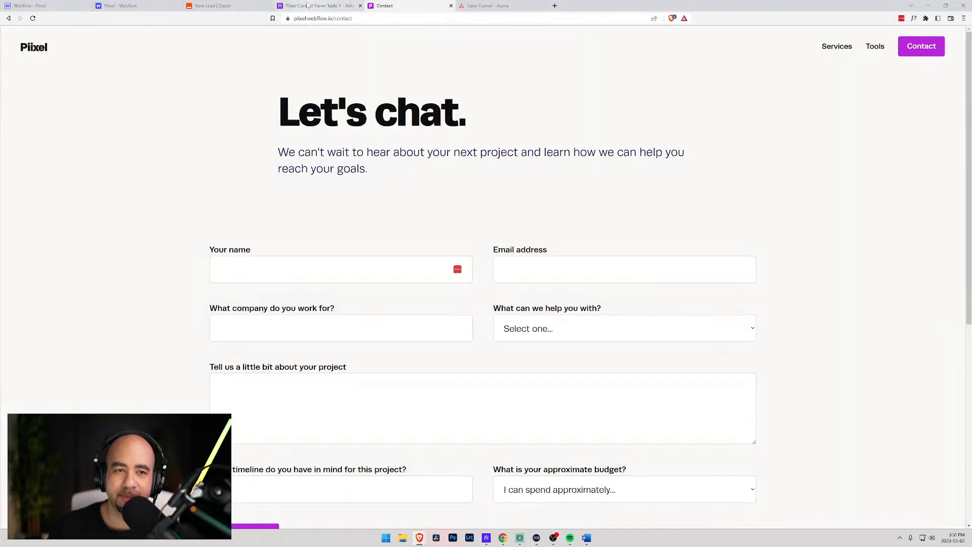
left_click(330, 6)
left_click(530, 5)
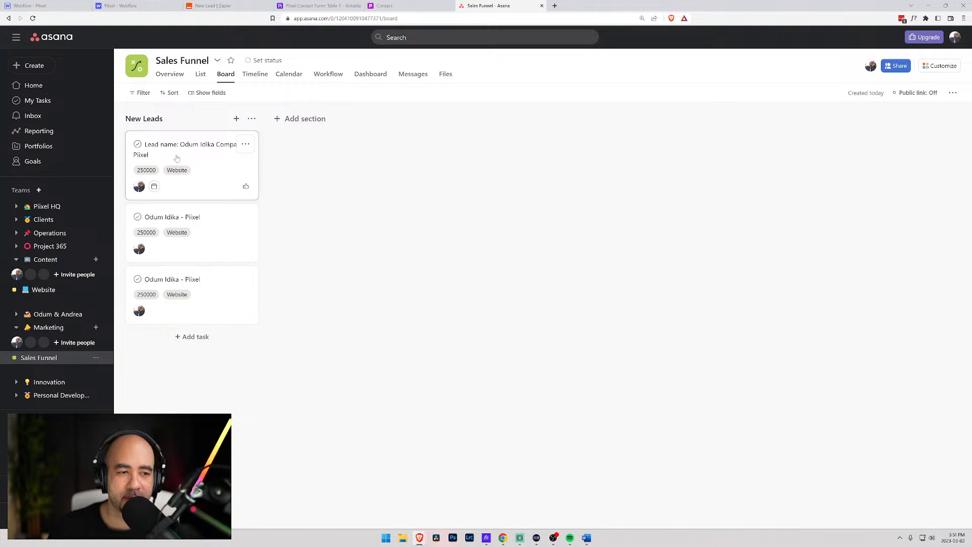
- Switch Sales Funnel to list view and start a single-select field titled Quality of lead
left_click(201, 74)
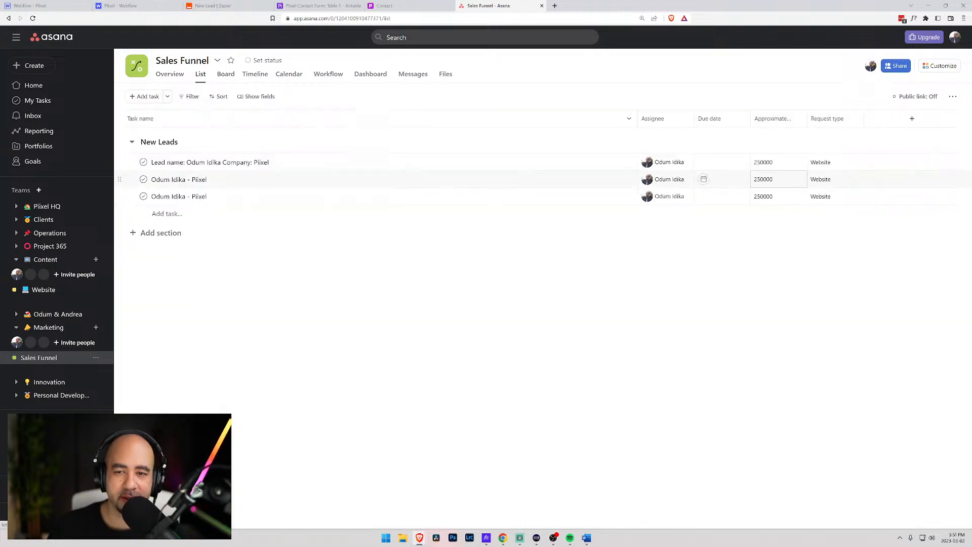
left_click(912, 118)
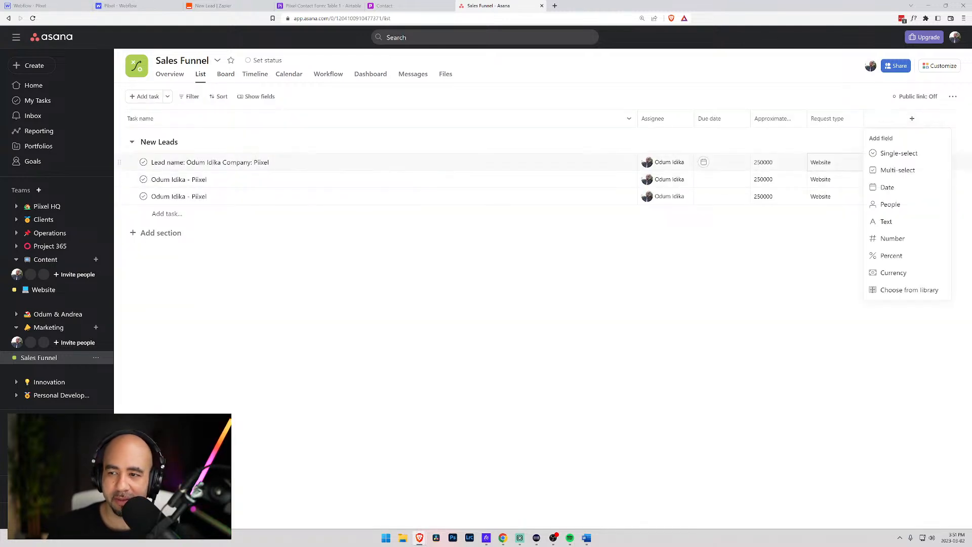
left_click(896, 171)
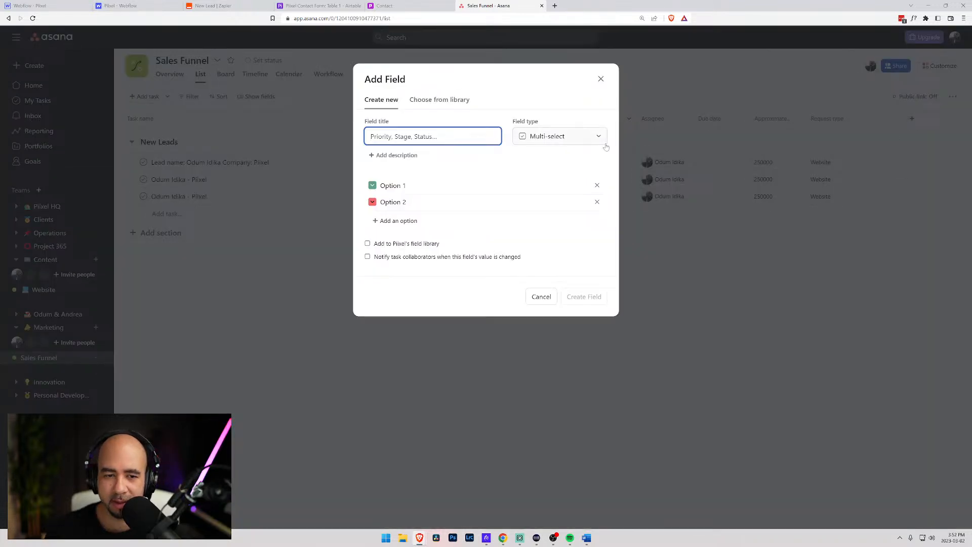
type("Quality of lead")
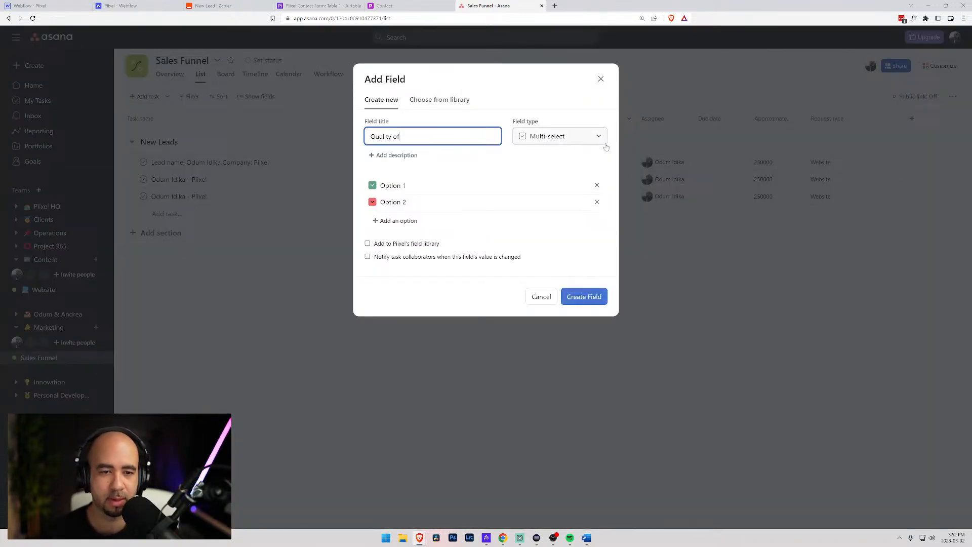
left_click(527, 140)
left_click(539, 159)
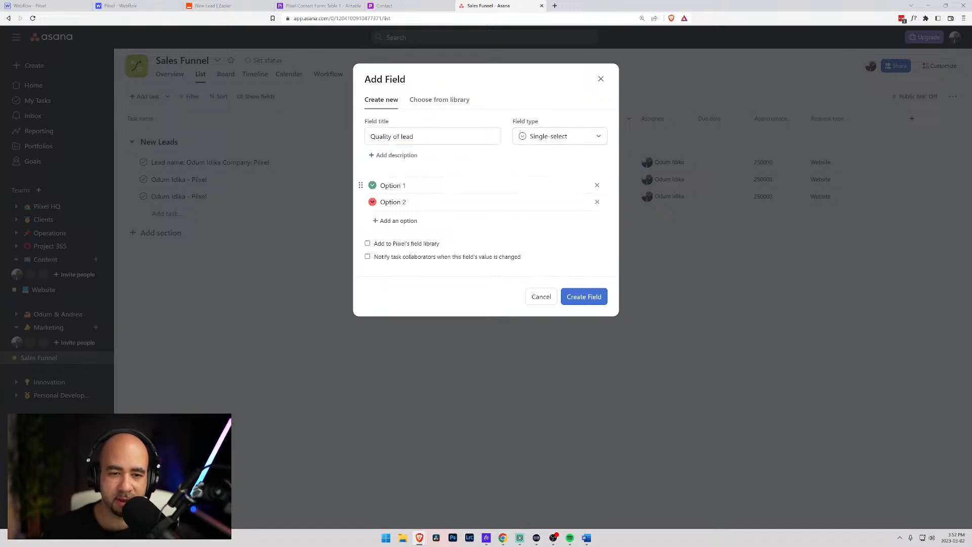
- Name the field's options Low, Medium and High
left_click(372, 188)
type("Low")
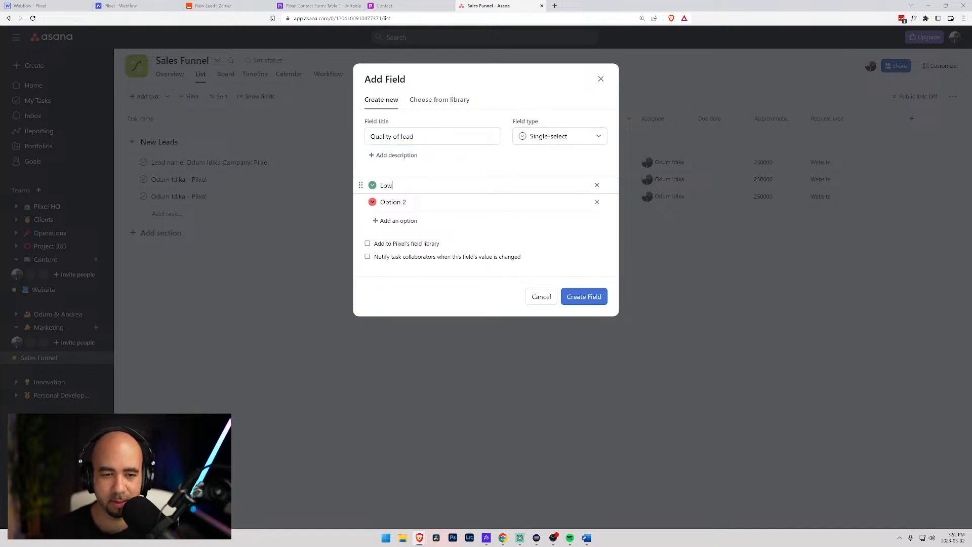
key("Tab")
key("Tab")
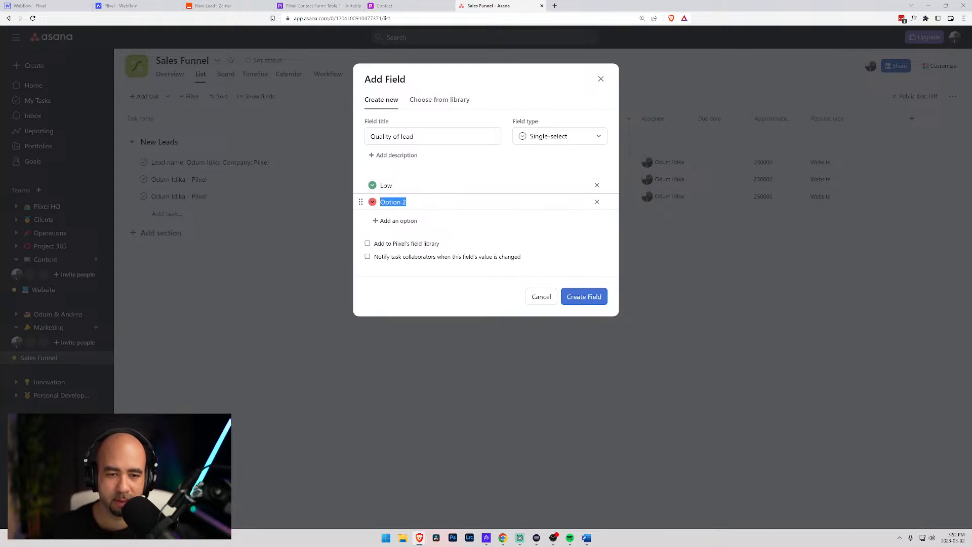
type("Medium")
key("Return")
type("High")
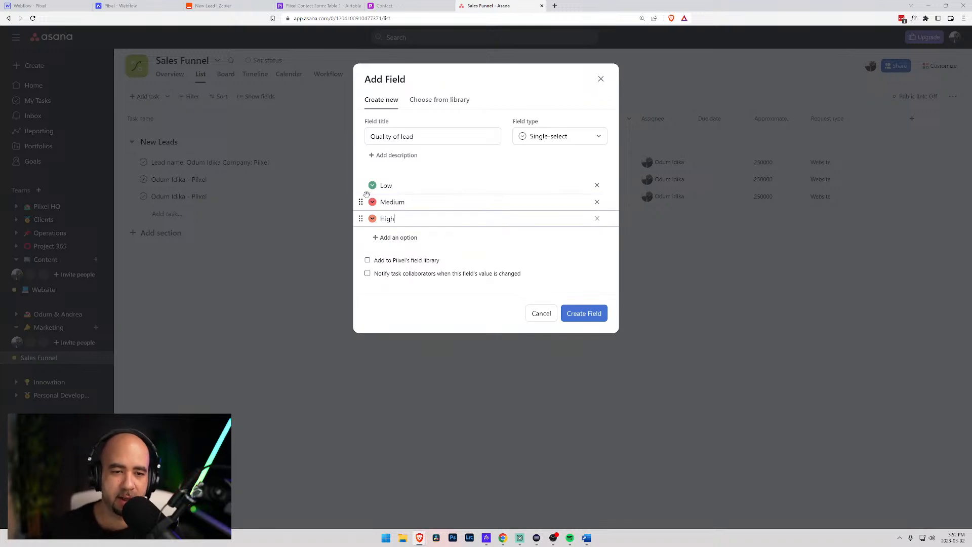
- Colour Low pink, Medium orange and High teal, and create the field
left_click(373, 186)
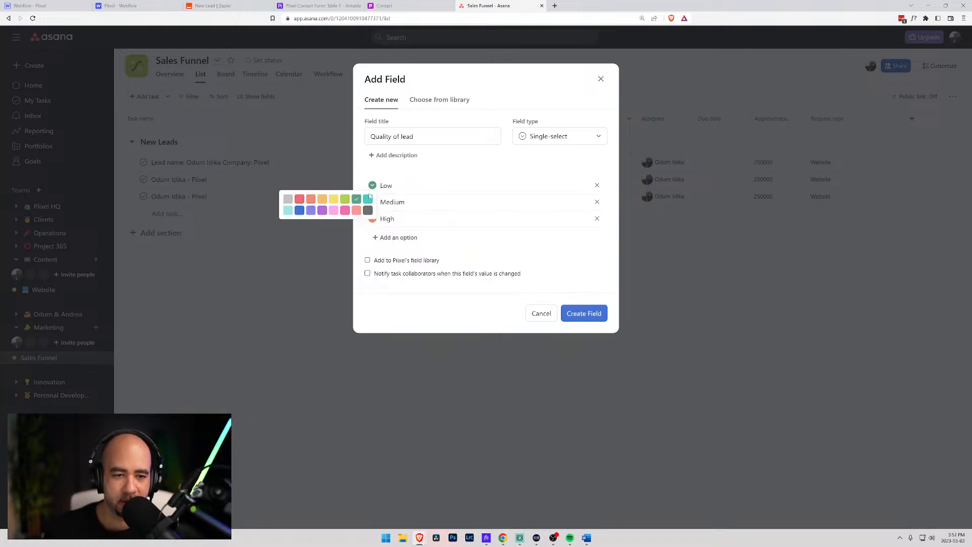
left_click(333, 210)
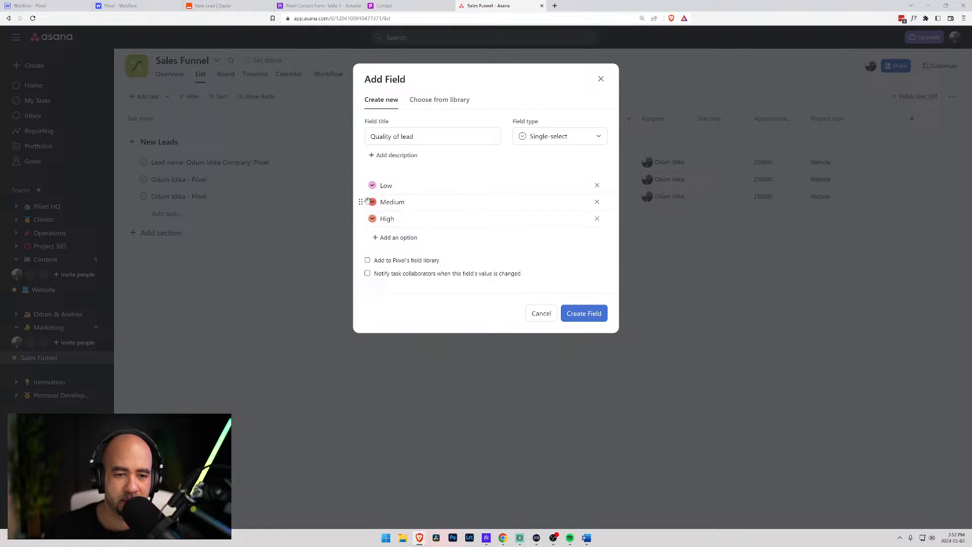
left_click(373, 202)
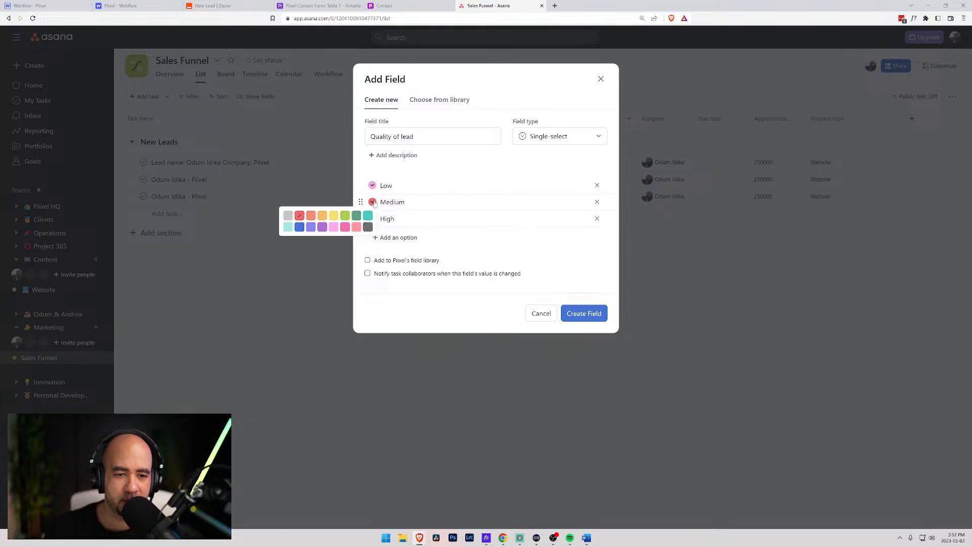
left_click(322, 216)
left_click(372, 218)
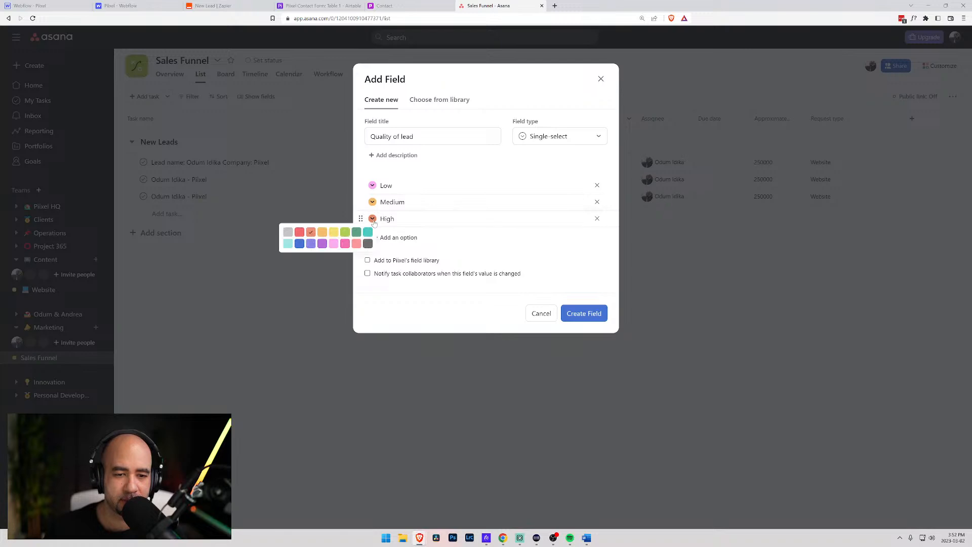
left_click(289, 244)
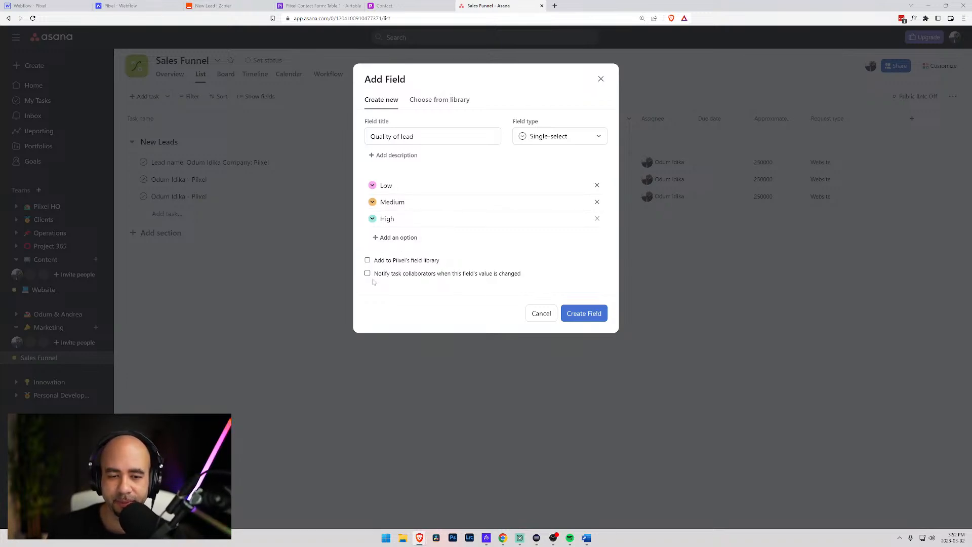
left_click(588, 314)
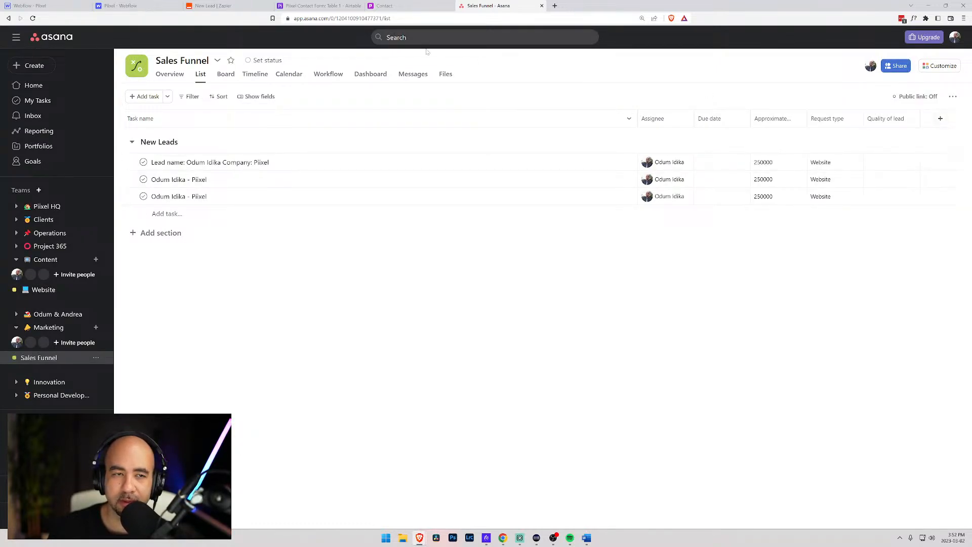
left_click(583, 169)
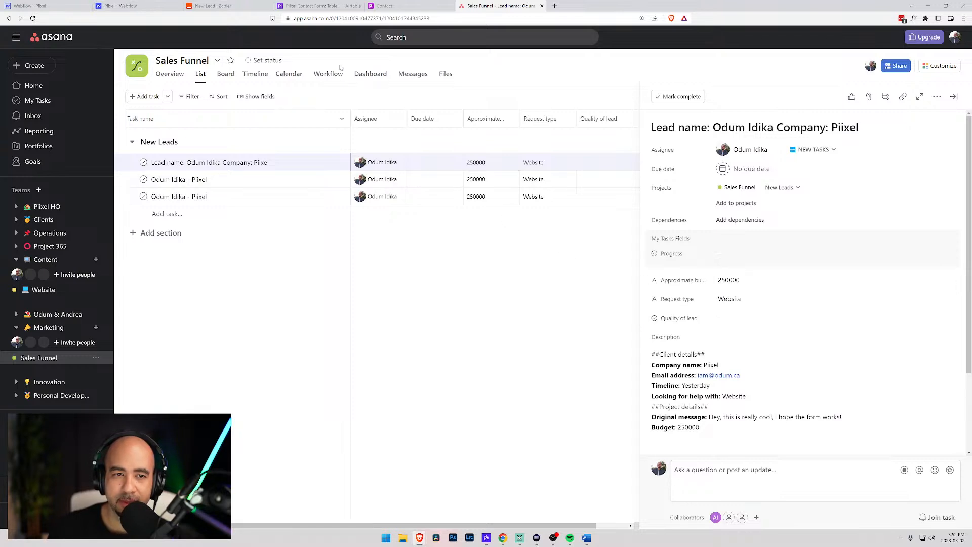
- Add a single-select Budget field whose only option is 250000
left_click(558, 231)
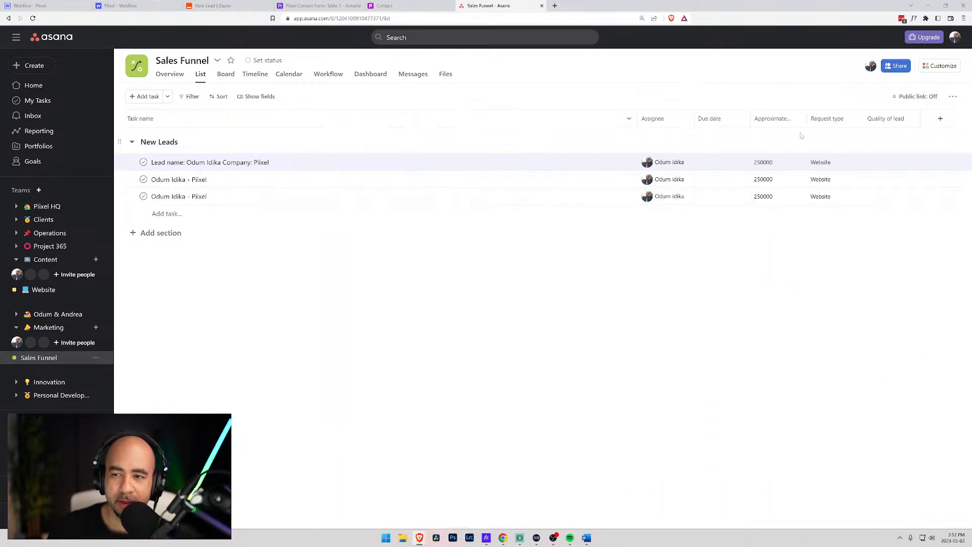
left_click(941, 119)
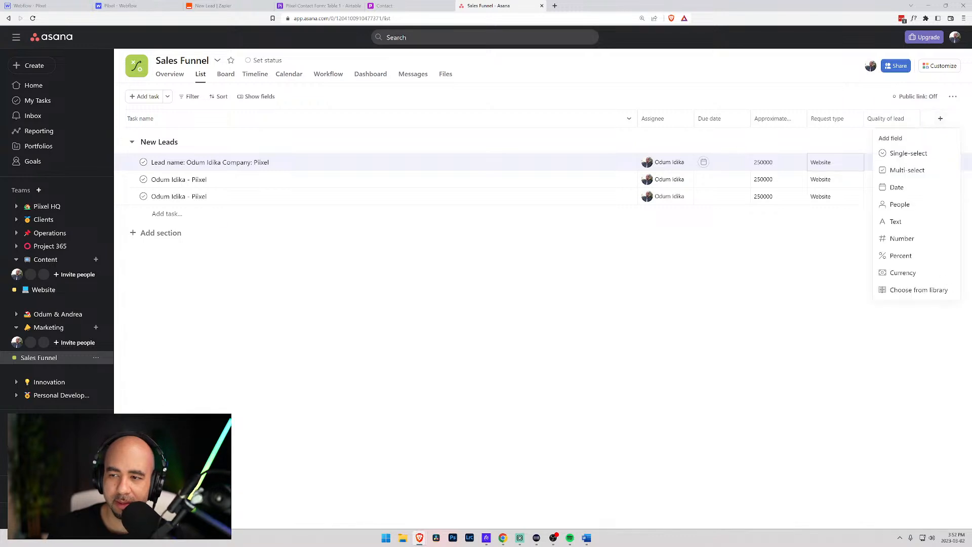
left_click(900, 153)
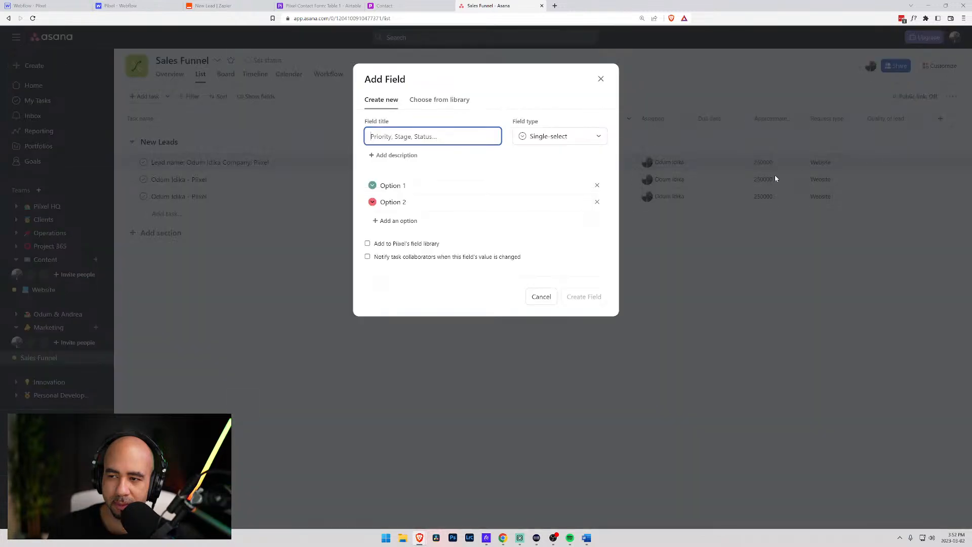
type("Budget")
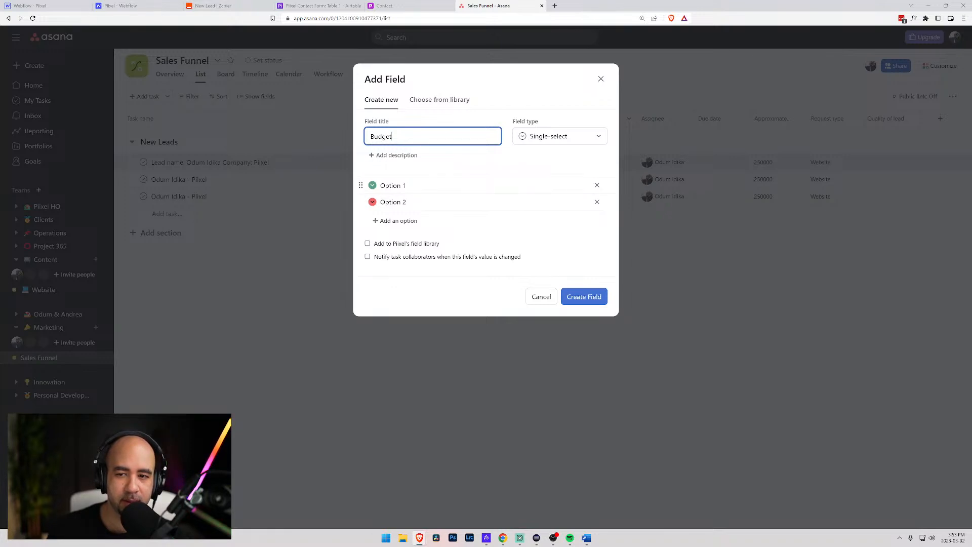
left_click(376, 185)
type("$")
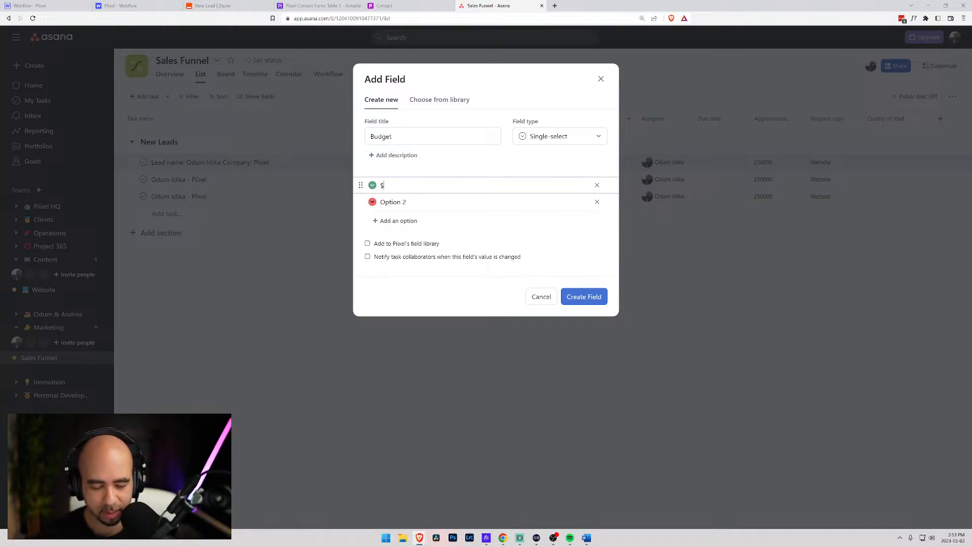
type("2")
key("BackSpace")
key("BackSpace")
type("250000")
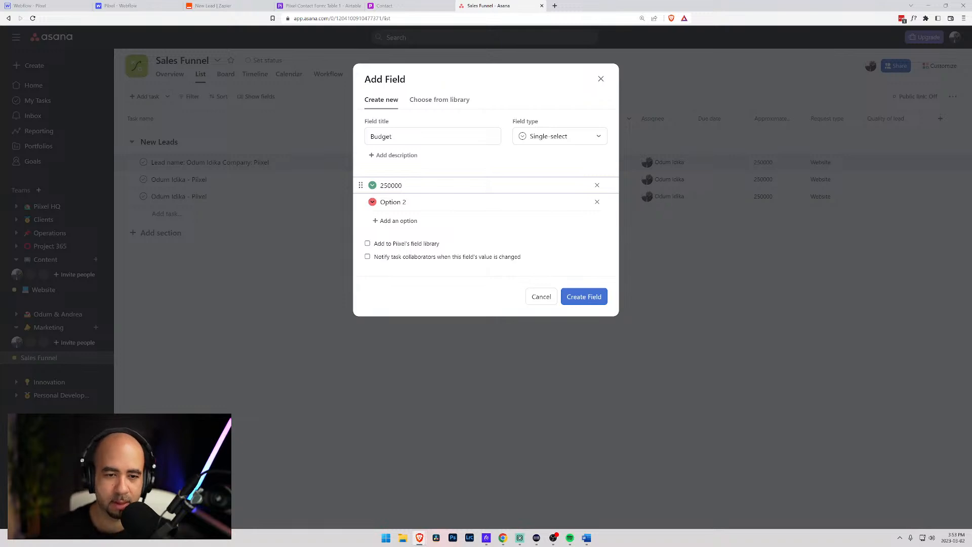
left_click(597, 203)
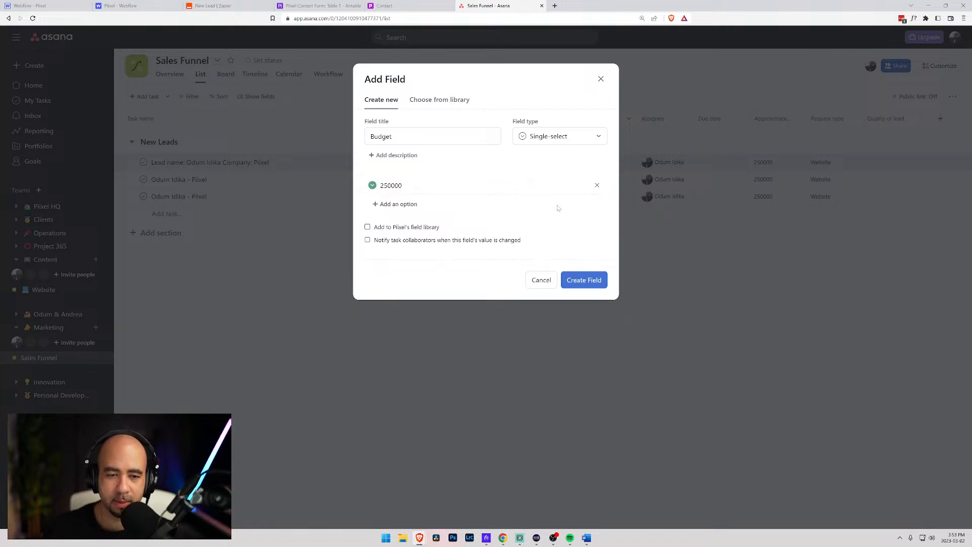
left_click(591, 280)
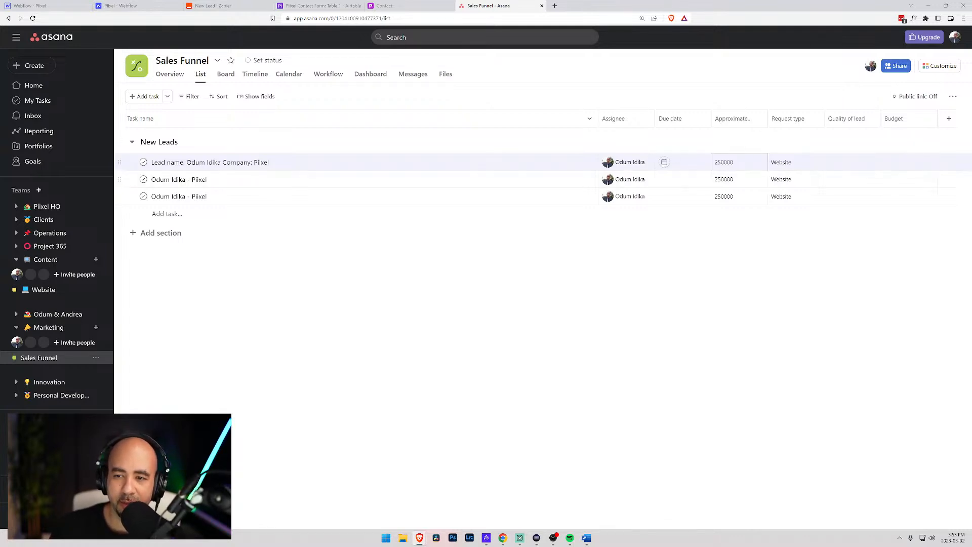
left_click(737, 164)
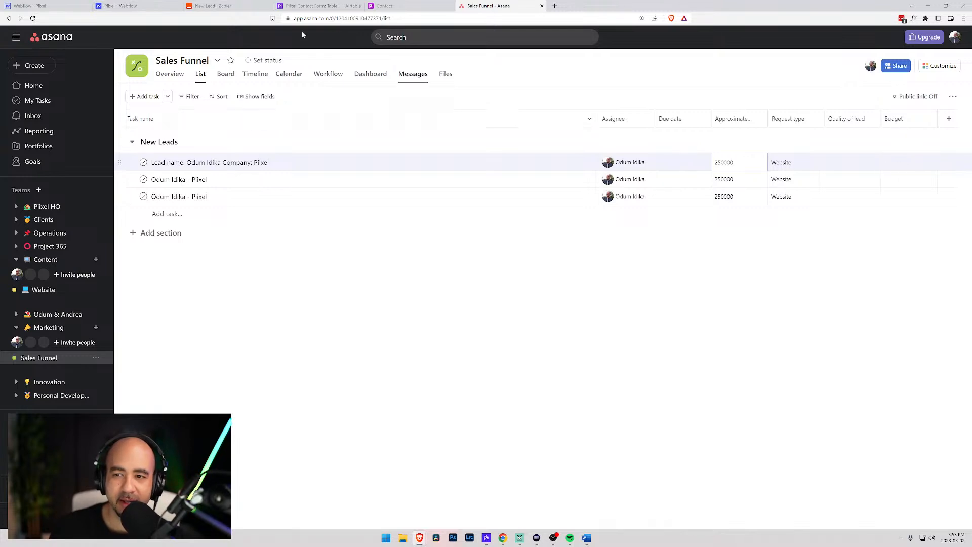
- Refresh the Asana step's fields and map Budget to the Webflow form's Data Budget (250000)
left_click(222, 5)
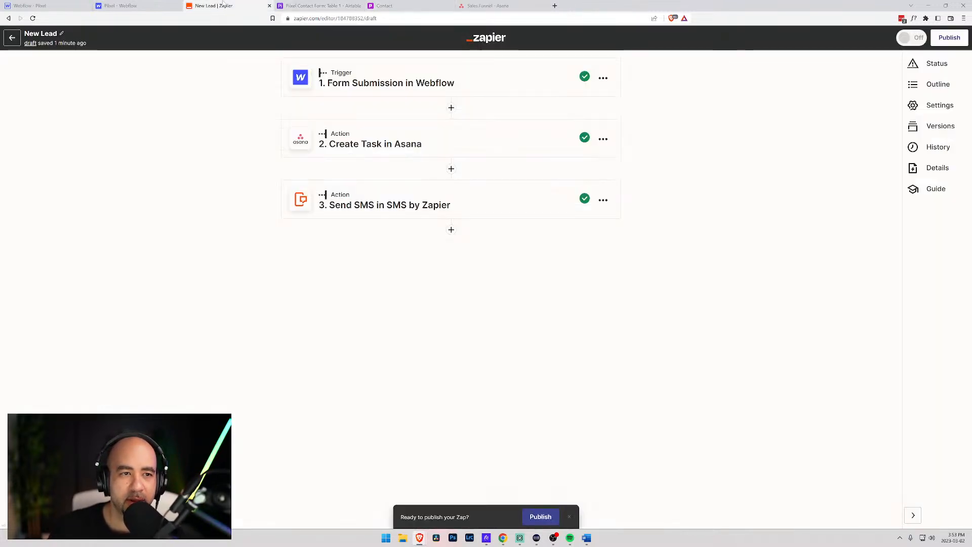
left_click(410, 139)
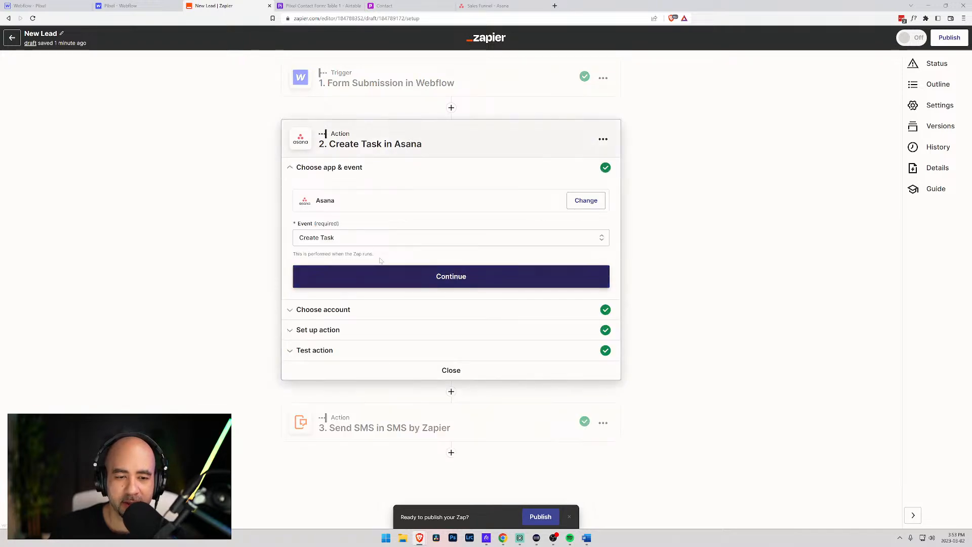
left_click(350, 330)
scroll(350, 330, "down", 4)
scroll(329, 358, "down", 7)
left_click(326, 360)
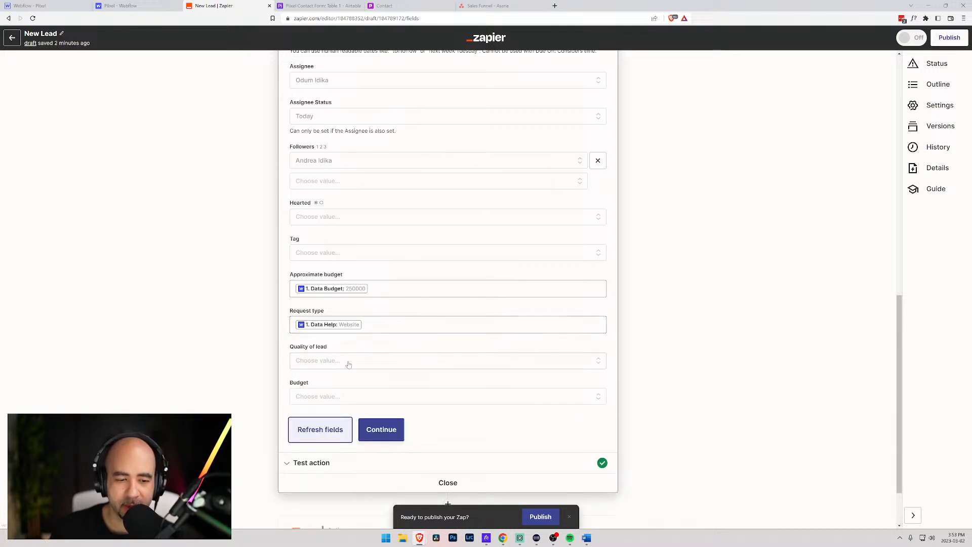
left_click(333, 400)
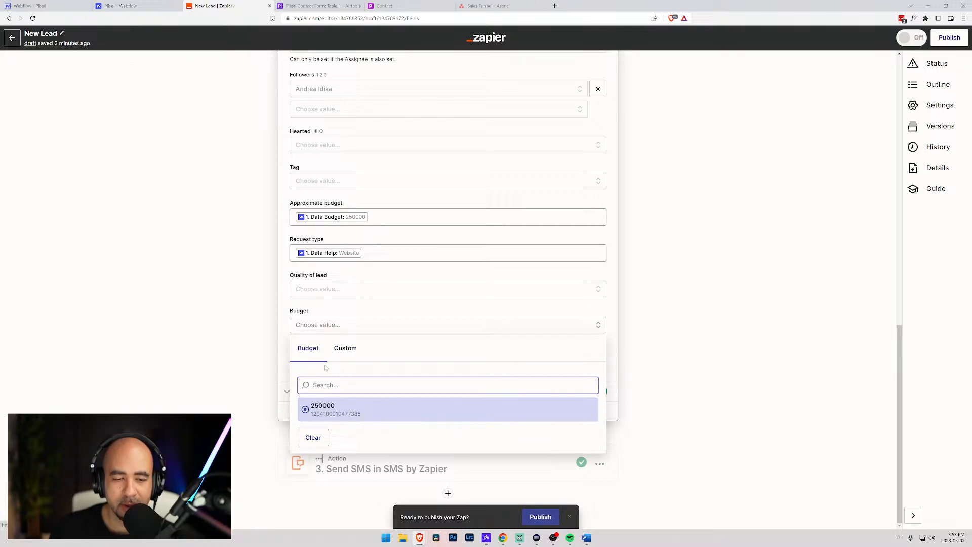
left_click(347, 356)
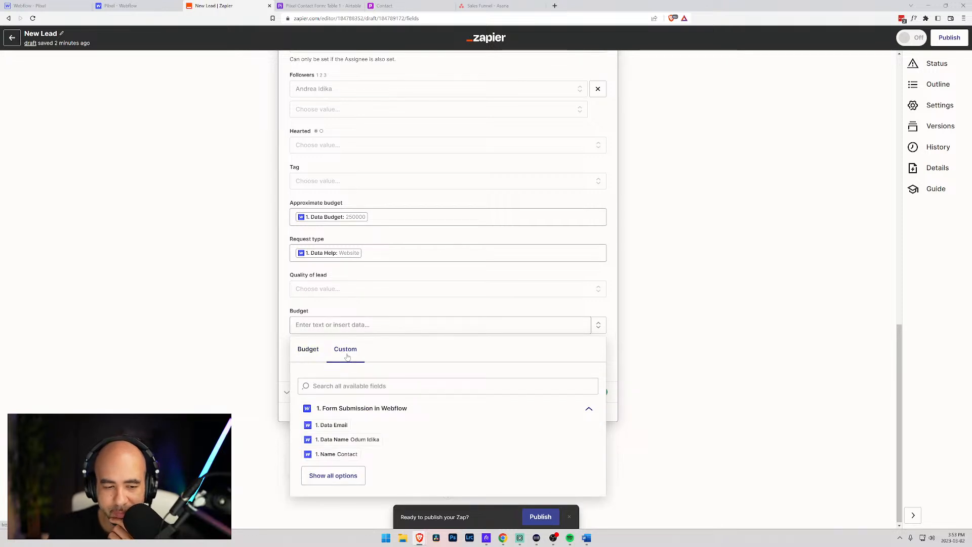
left_click(355, 386)
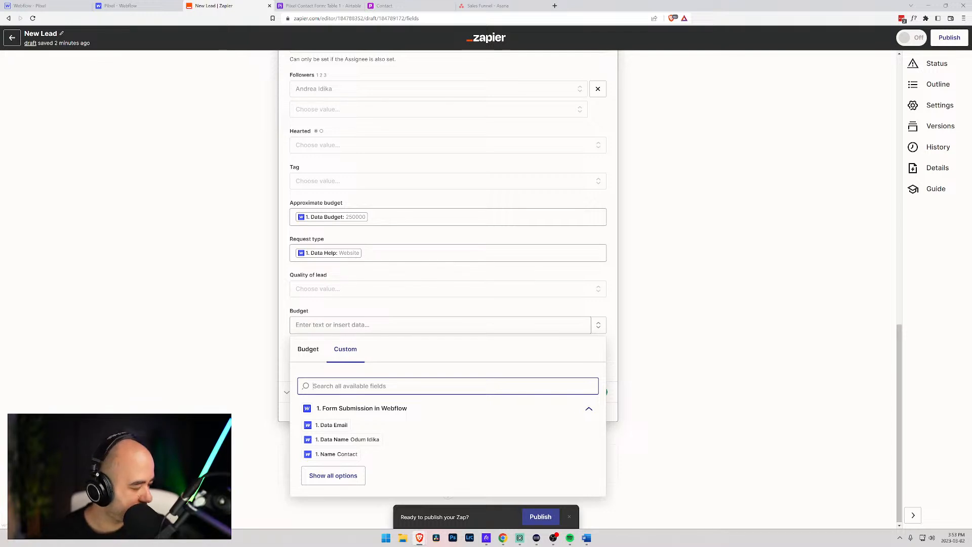
type("budg")
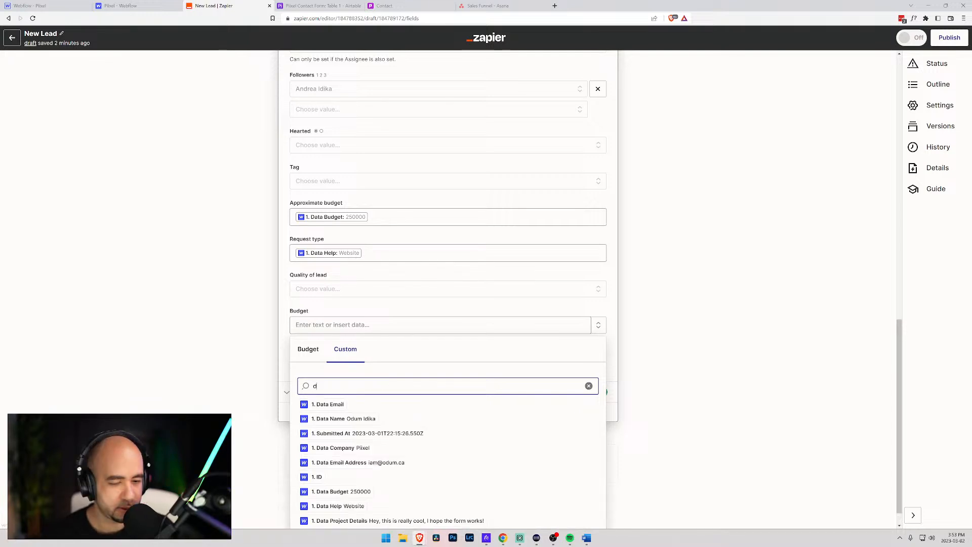
left_click(341, 404)
left_click(283, 343)
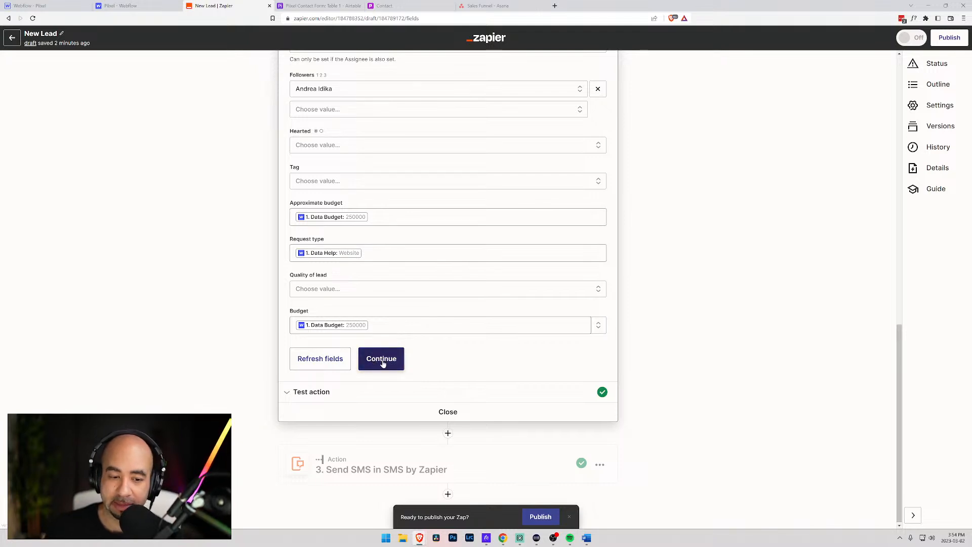
- Retest the Create Task in Asana action to send a fresh task carrying the budget mapping
left_click(311, 393)
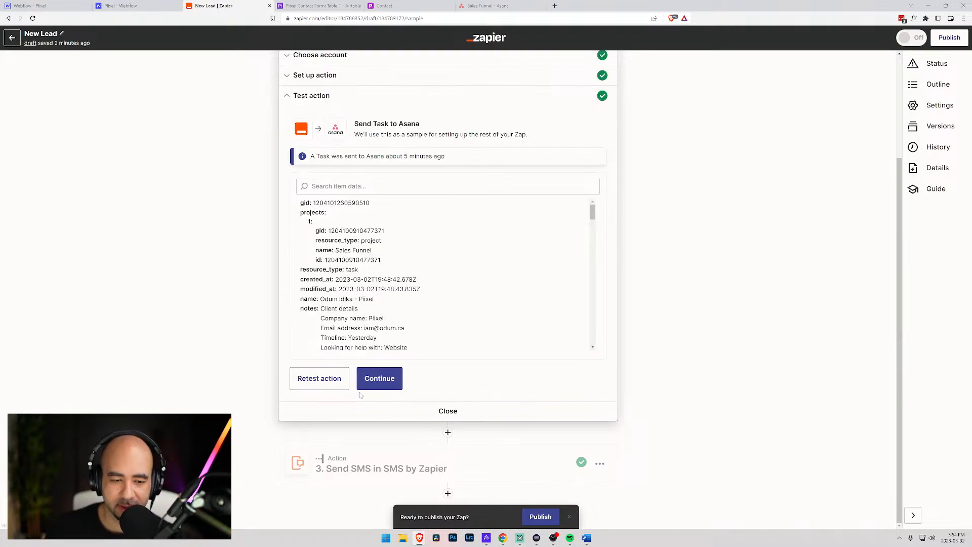
left_click(378, 379)
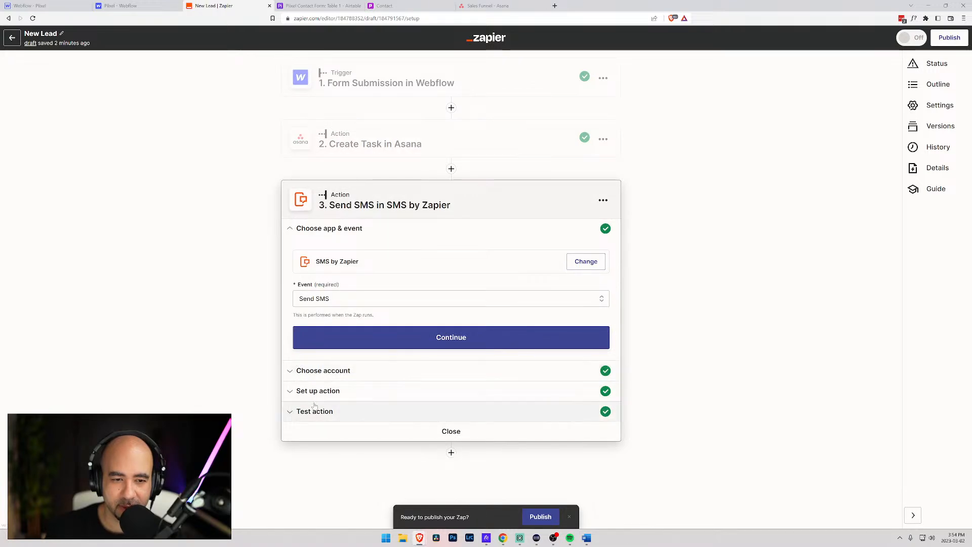
left_click(355, 144)
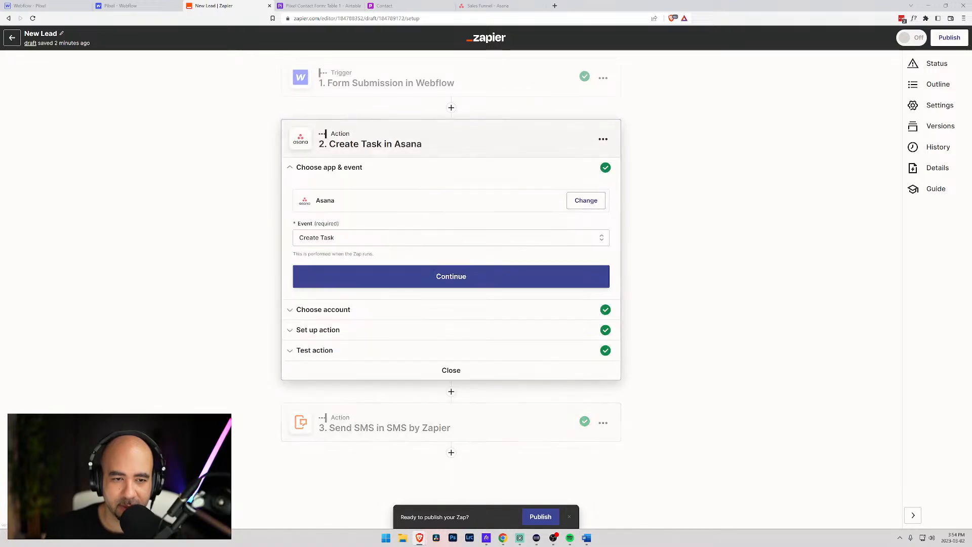
left_click(314, 350)
scroll(375, 403, "down", 3)
scroll(375, 403, "down", 10)
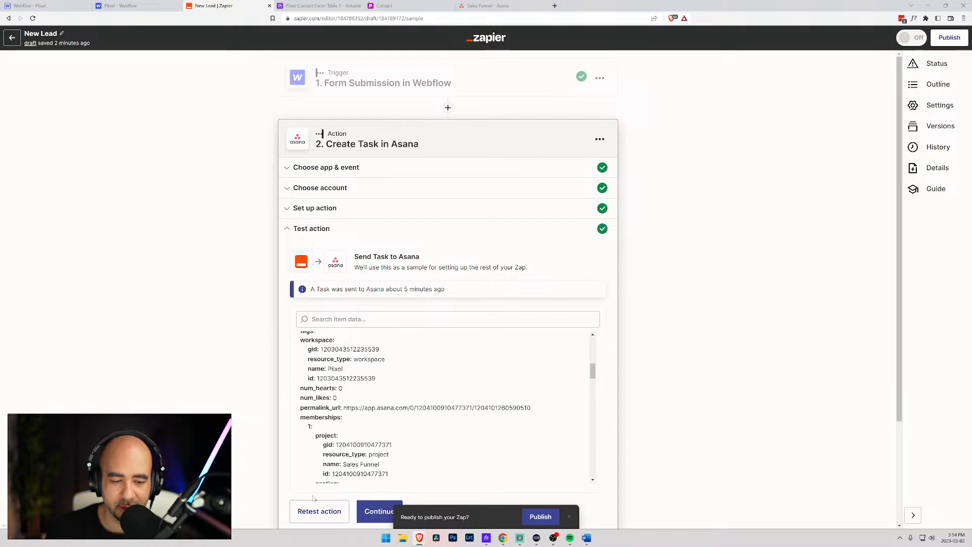
left_click(319, 511)
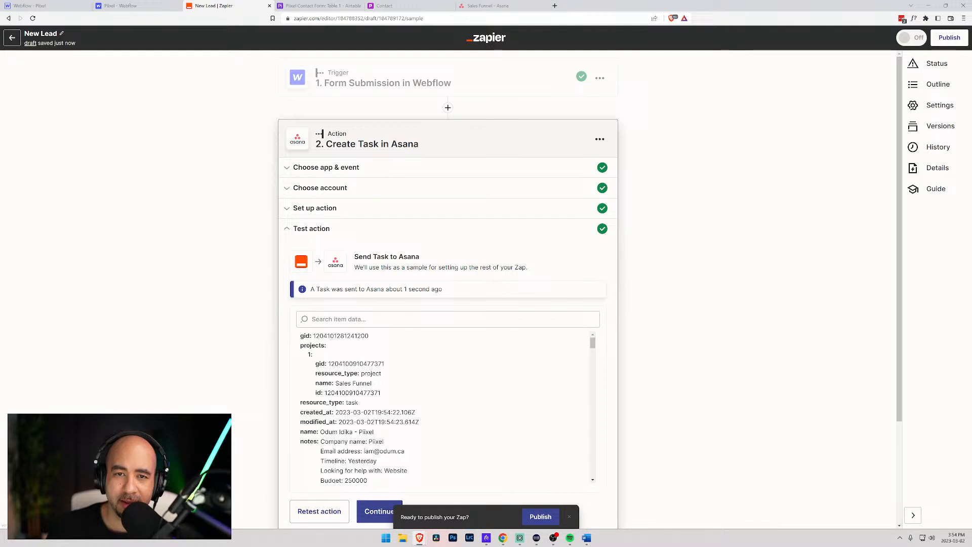
left_click(489, 5)
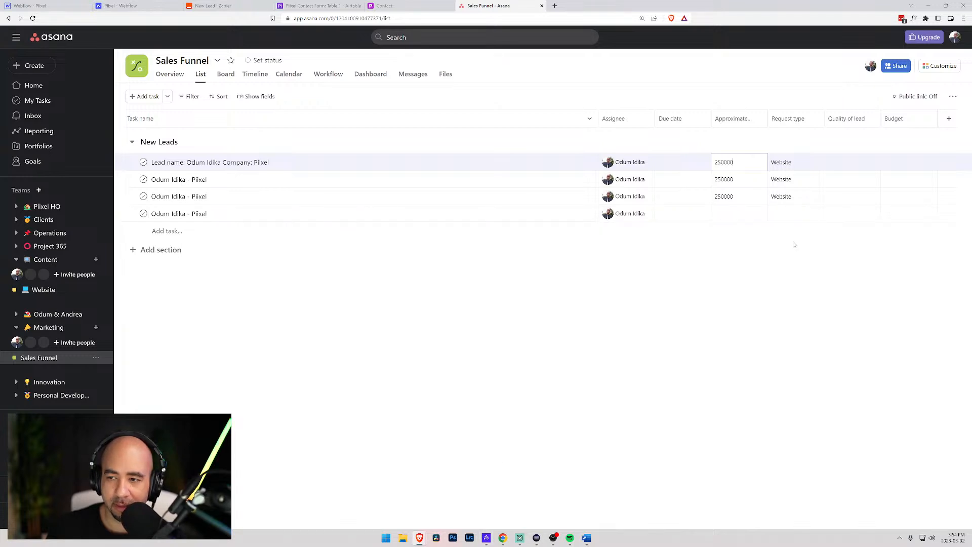
- Open the newest lead task and compare it with the Airtable table and Zap editor
left_click(461, 216)
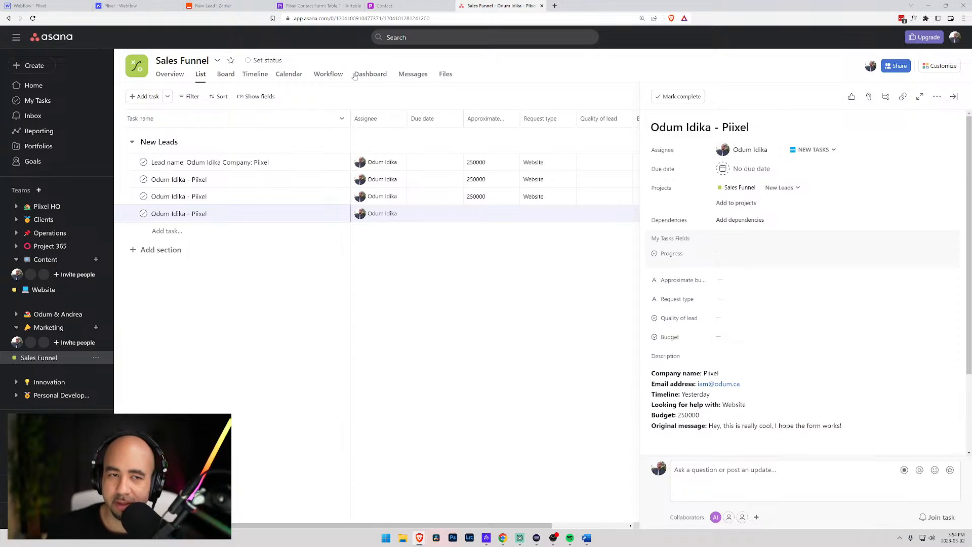
left_click(322, 5)
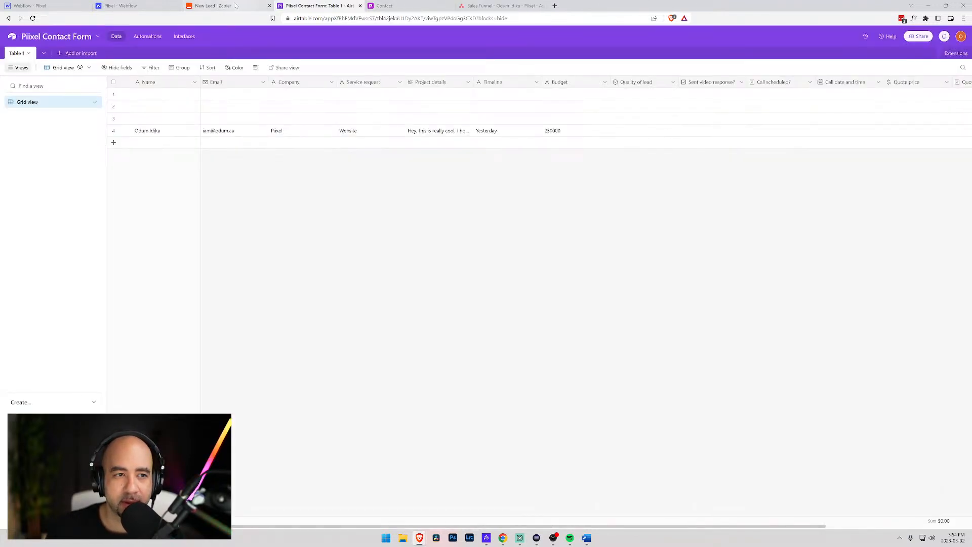
left_click(218, 6)
scroll(350, 299, "down", 3)
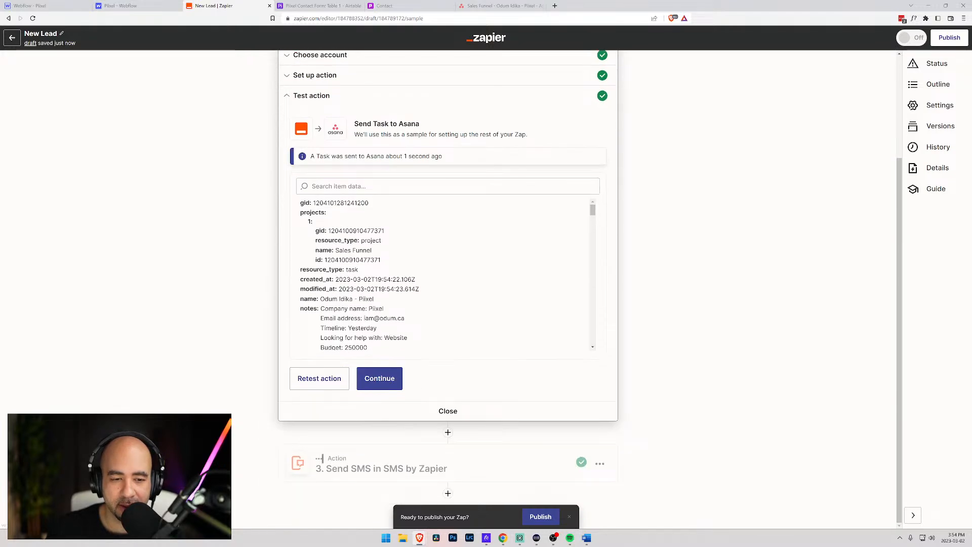
scroll(469, 337, "up", 2)
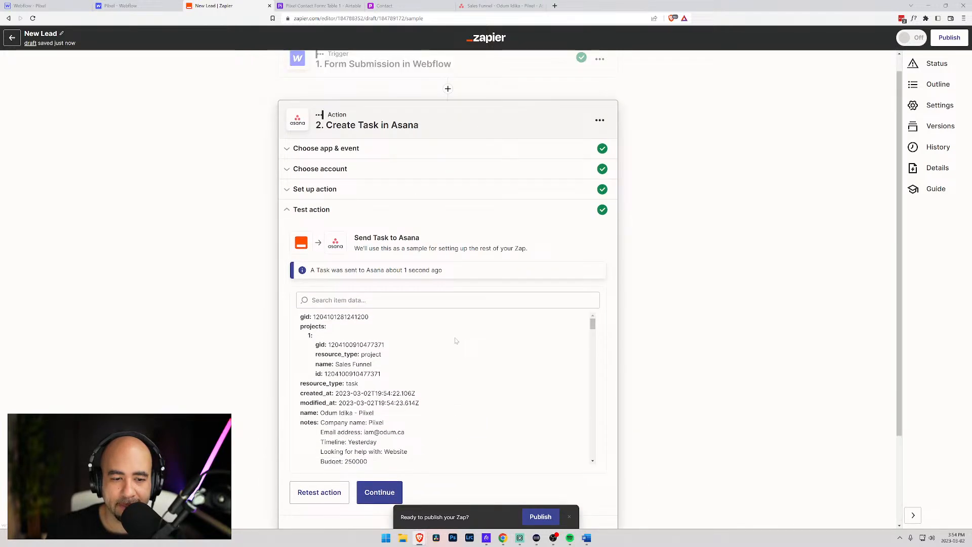
- Select and delete all the old test lead tasks in New Leads
left_click(496, 5)
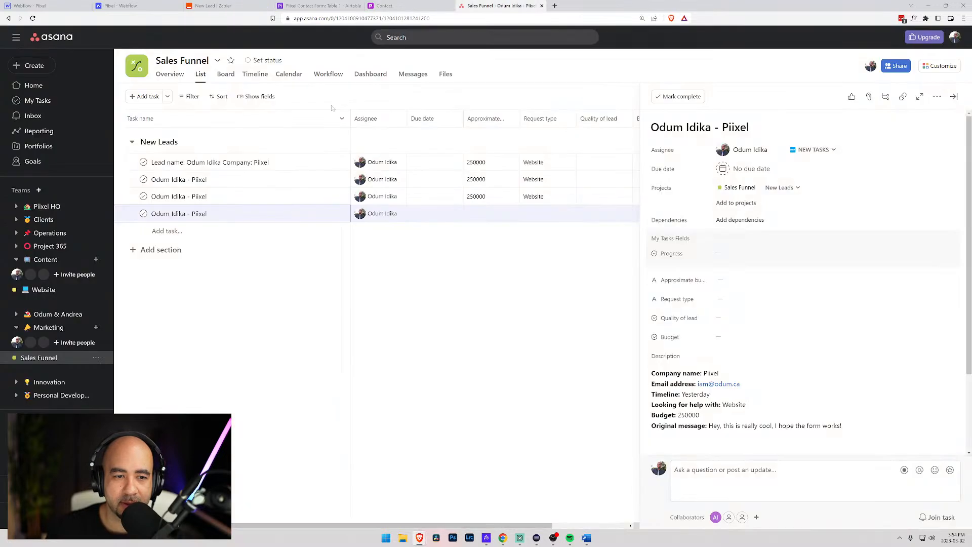
left_click(195, 214)
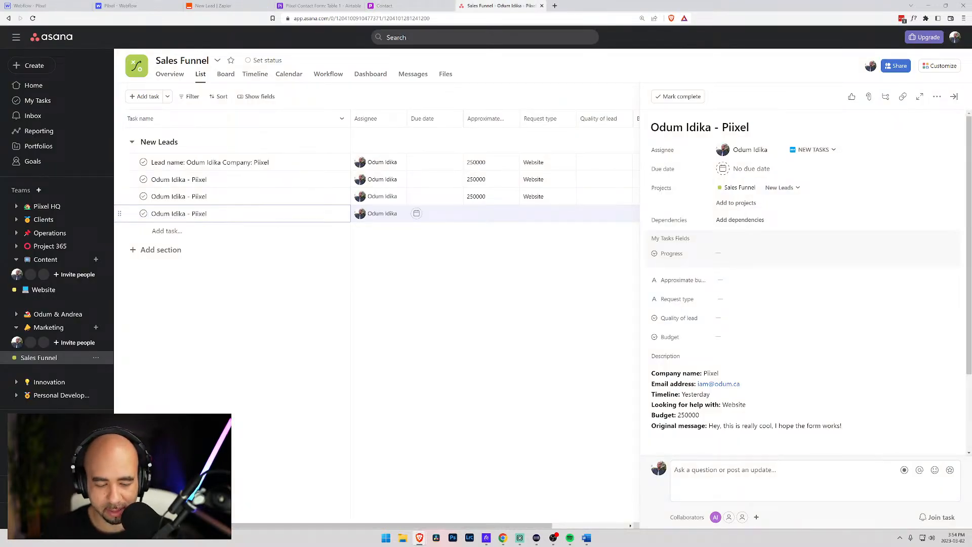
key("Tab+BackSpace")
key("Tab+BackSpace")
key("Tab+BackSpace")
key("Tab+BackSpace")
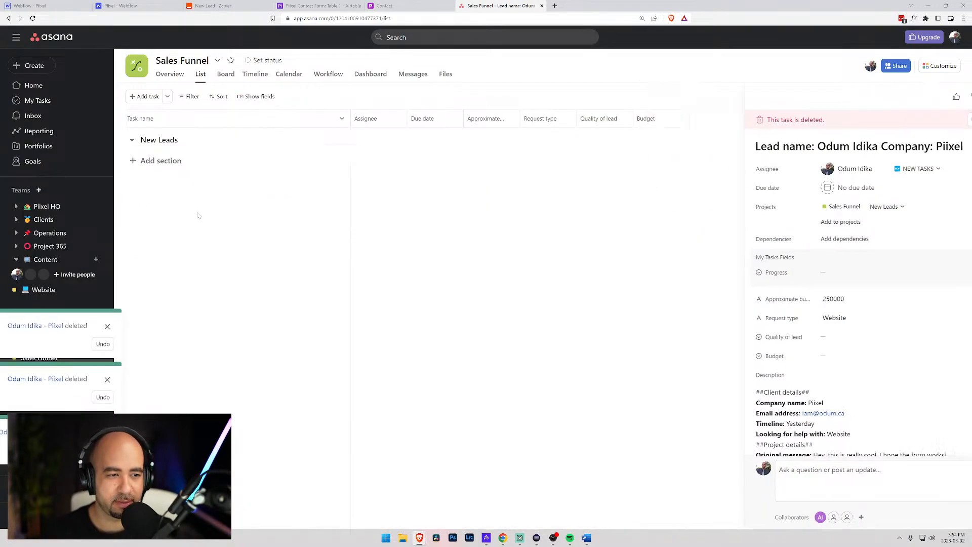
left_click(213, 5)
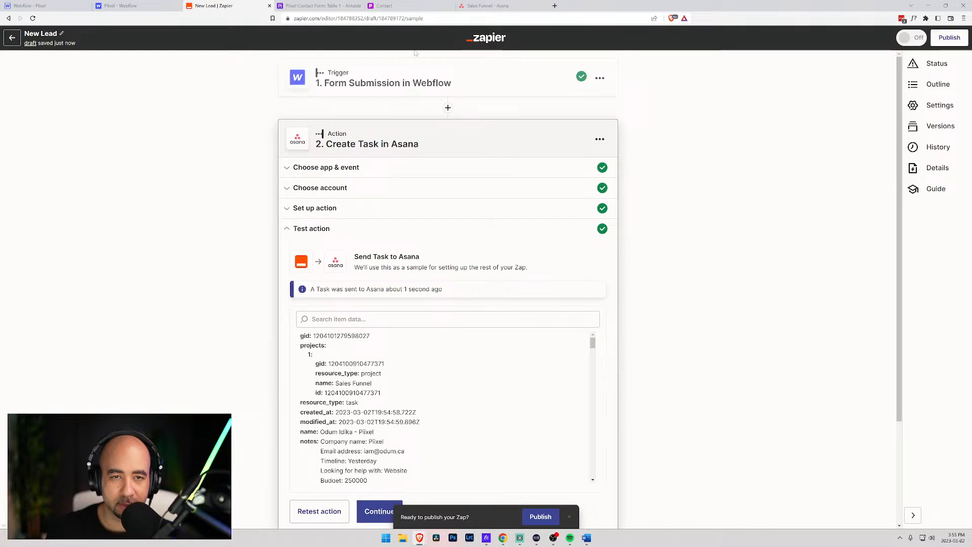
- Inspect the single new lead task's details, noting its budget fields are blank
left_click(497, 6)
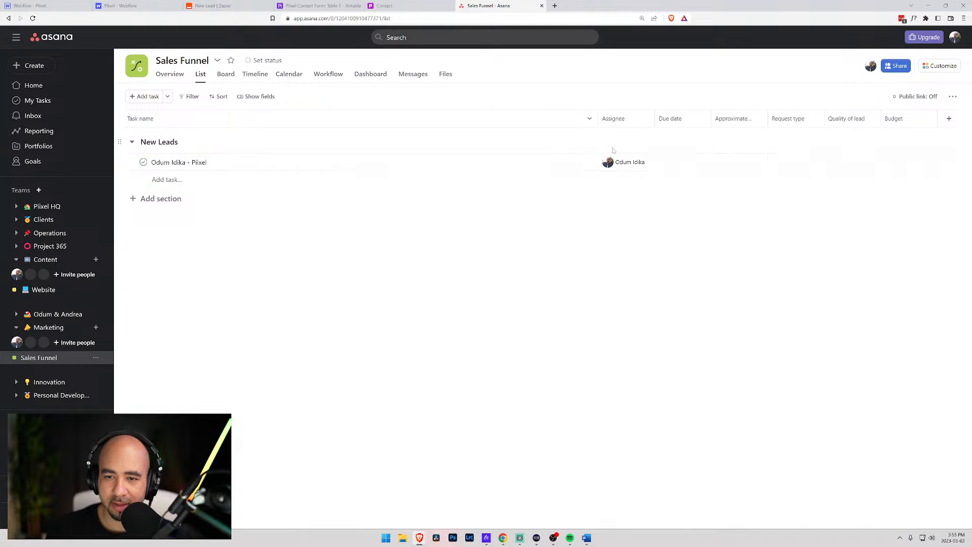
left_click(577, 166)
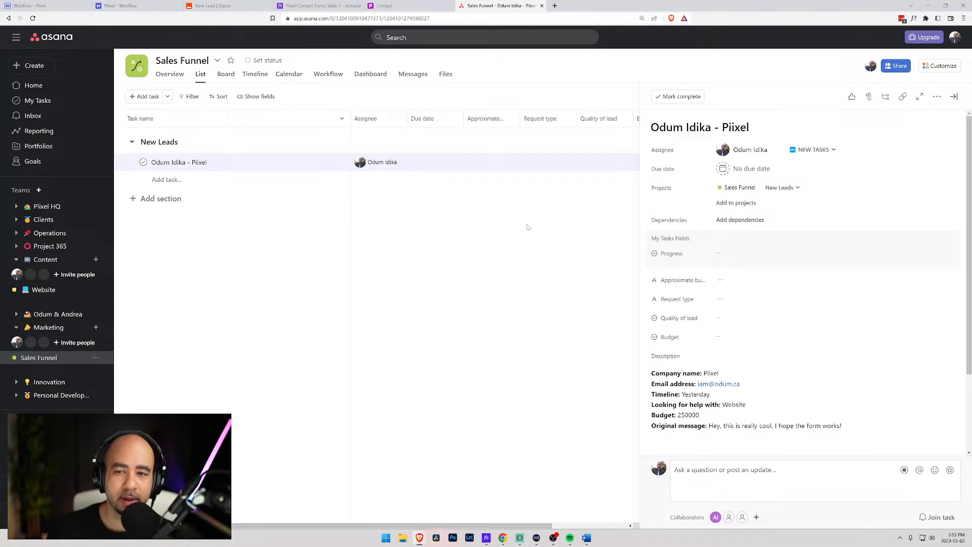
left_click(593, 95)
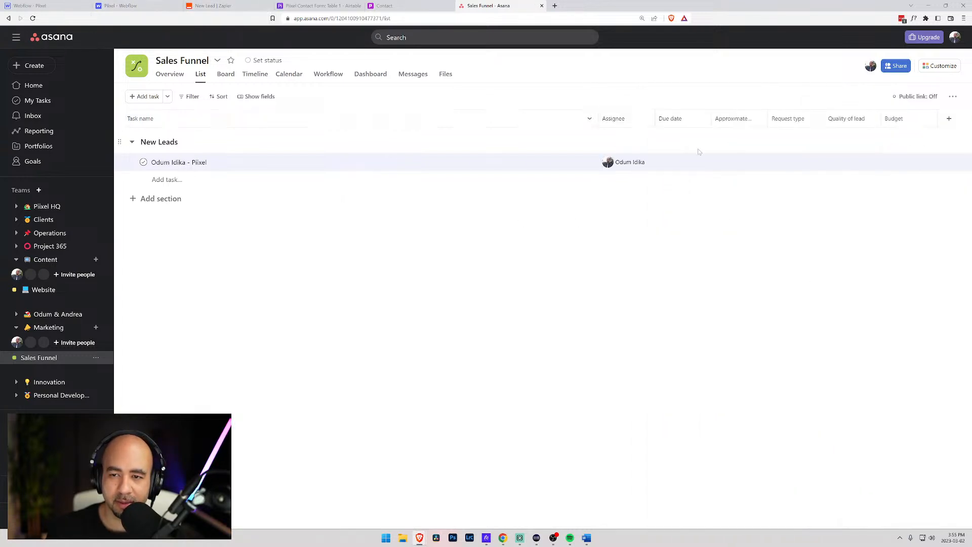
- Clear the accidental Approximate budget sort from the list
right_click(743, 121)
left_click(727, 117)
left_click(727, 118)
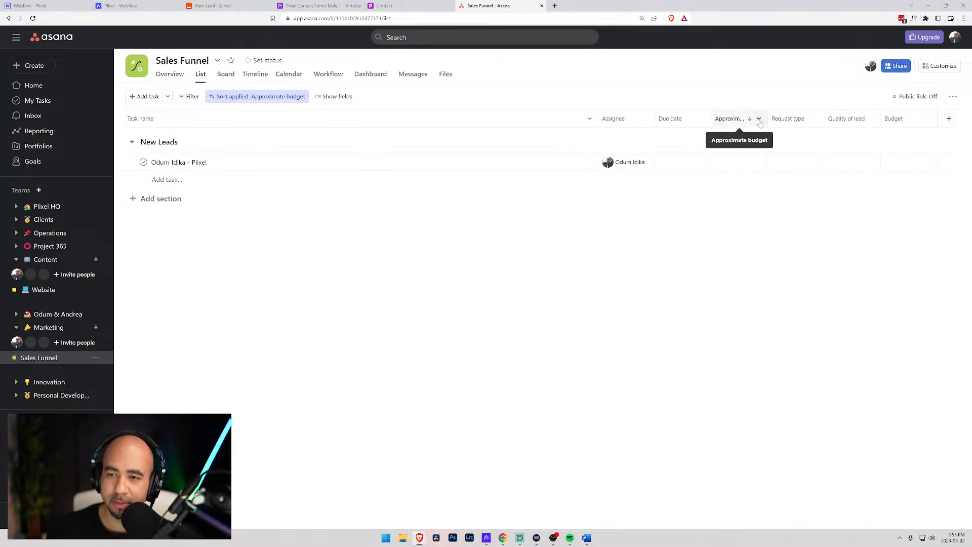
right_click(760, 123)
key("Escape")
left_click(216, 98)
left_click(332, 198)
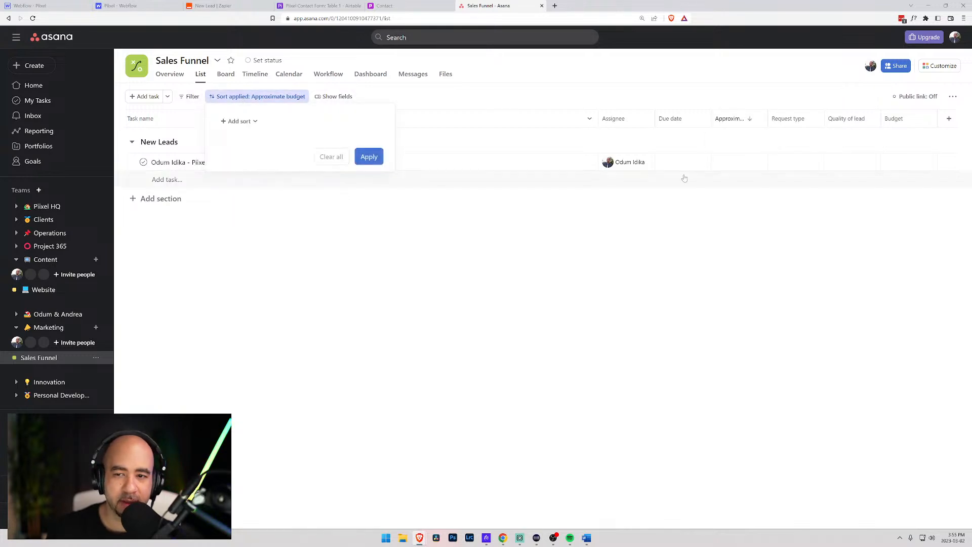
left_click(369, 158)
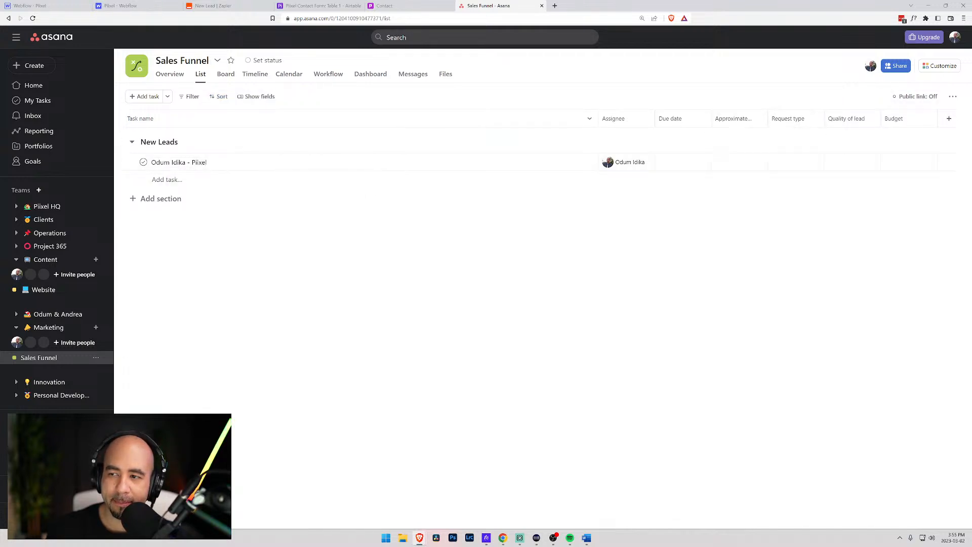
- Delete the Approximate budget field and remove it from the Sales Funnel project
right_click(729, 120)
left_click(726, 93)
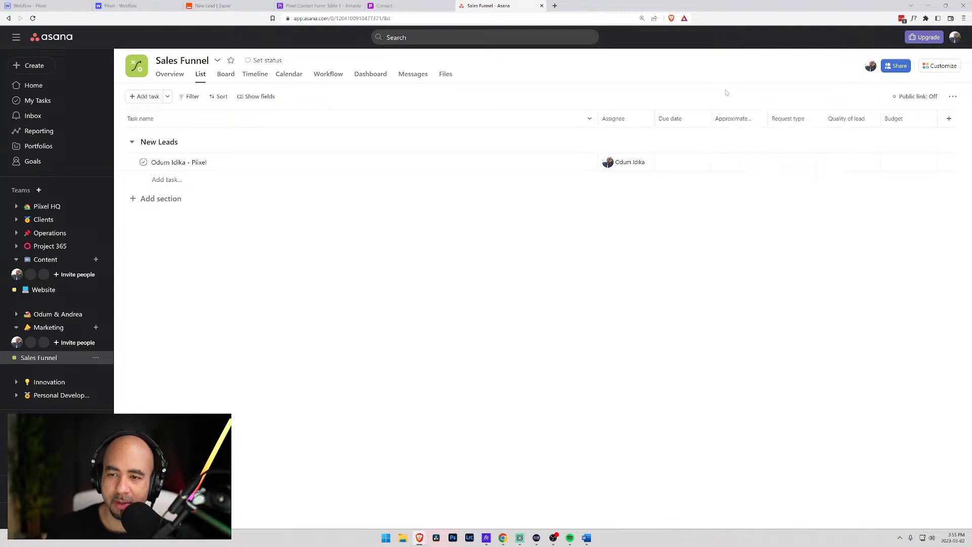
left_click(759, 119)
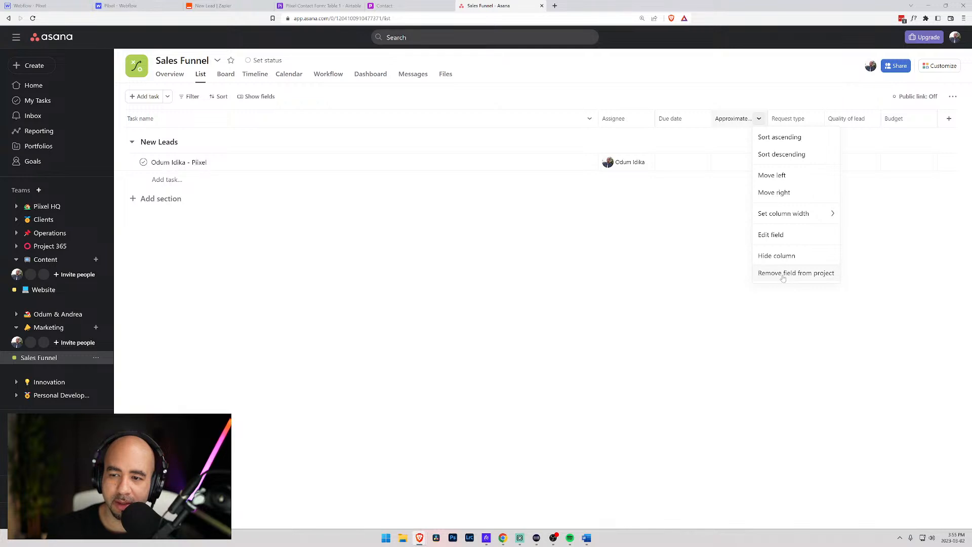
left_click(779, 235)
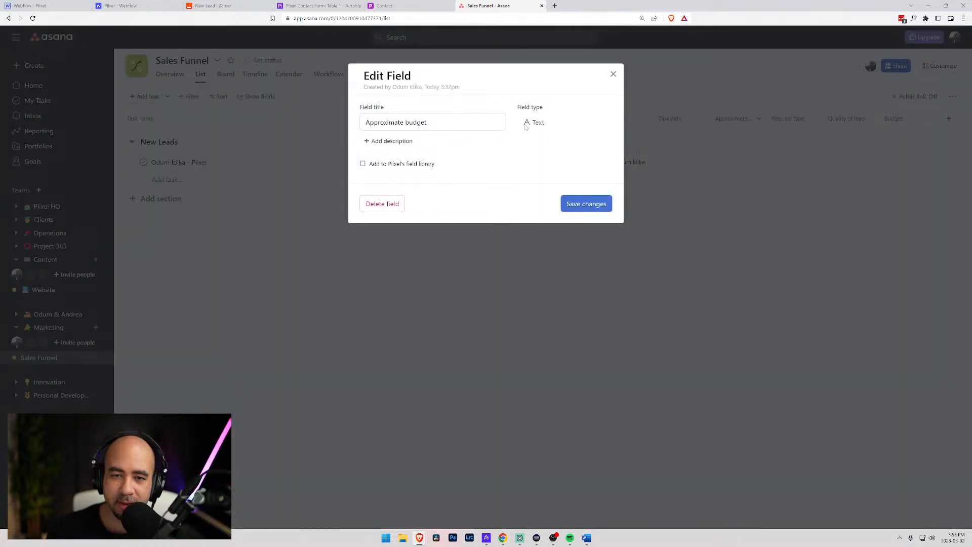
left_click(400, 203)
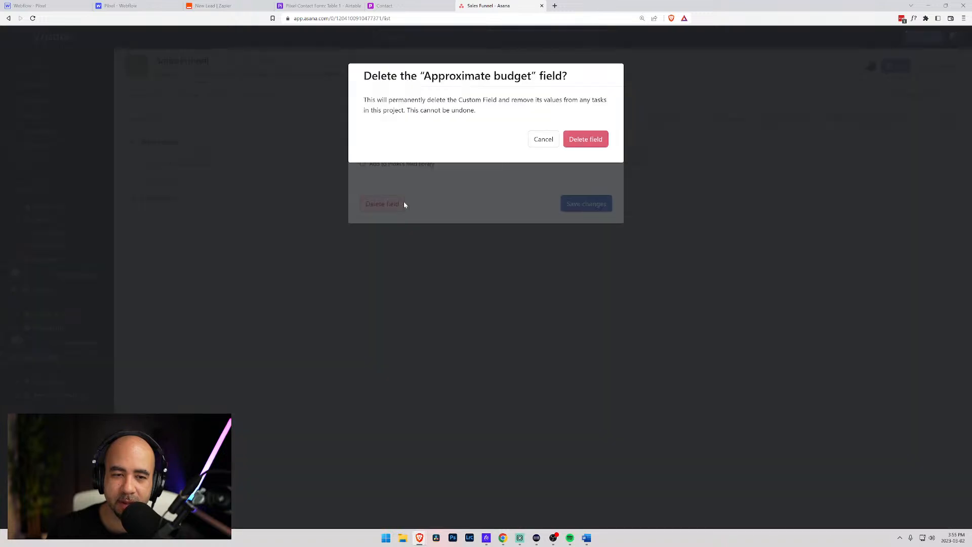
left_click(583, 142)
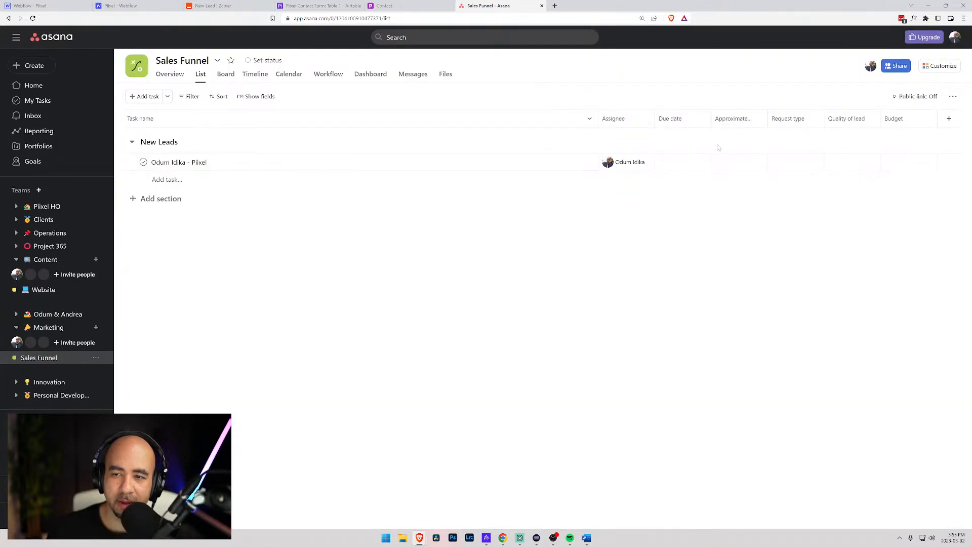
left_click(758, 119)
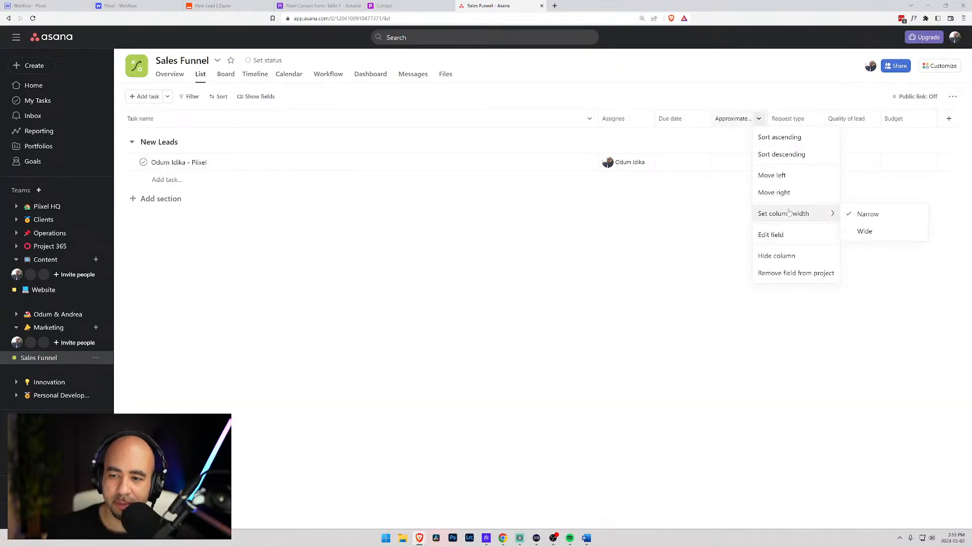
left_click(784, 271)
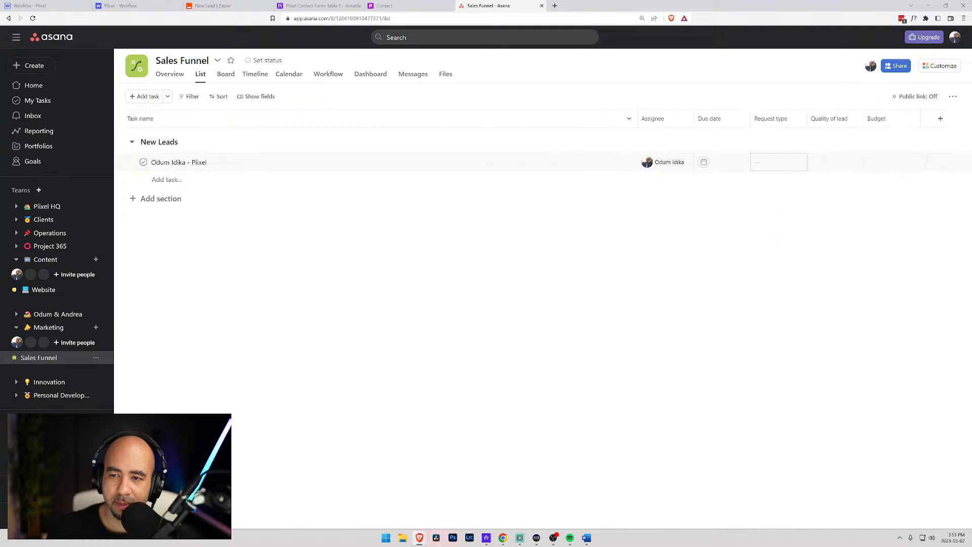
- Remove the Request type field from the project, confirming with Delete field
left_click(798, 119)
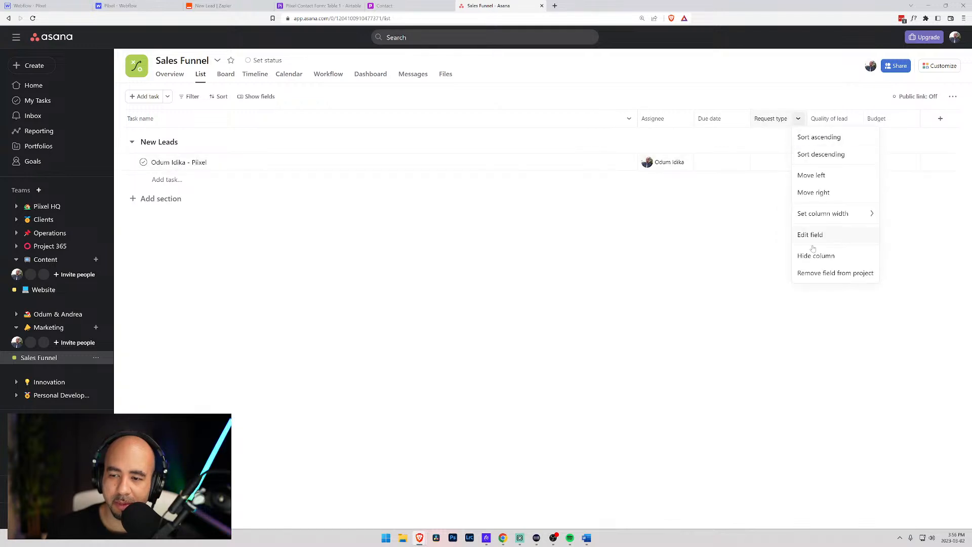
left_click(820, 274)
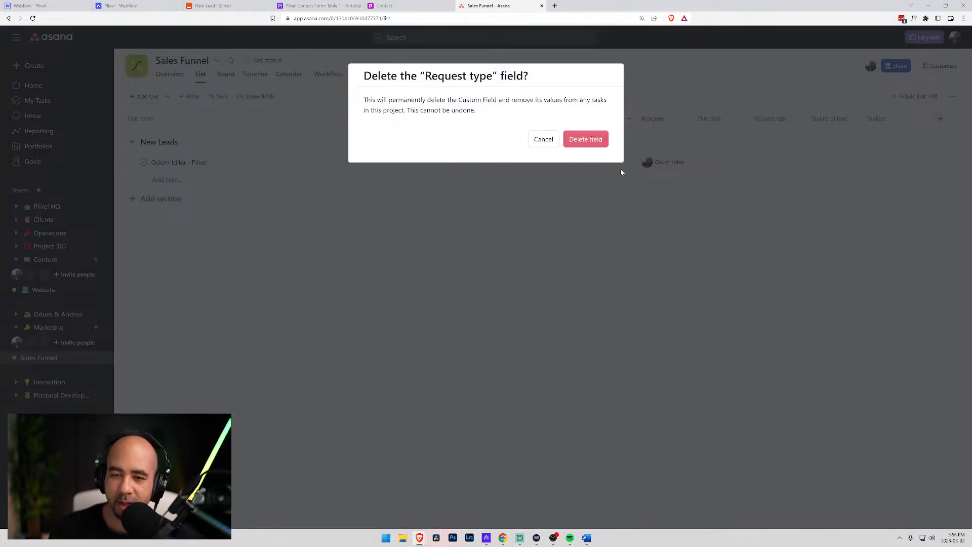
left_click(586, 140)
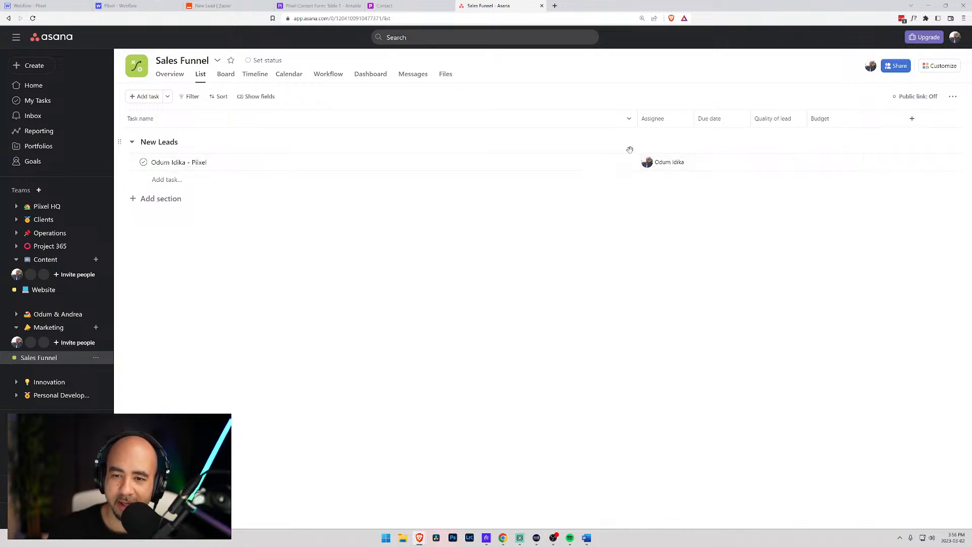
- Check the lead task in Asana, then reopen the Create Task in Asana step's Name and Description mappings
left_click(617, 162)
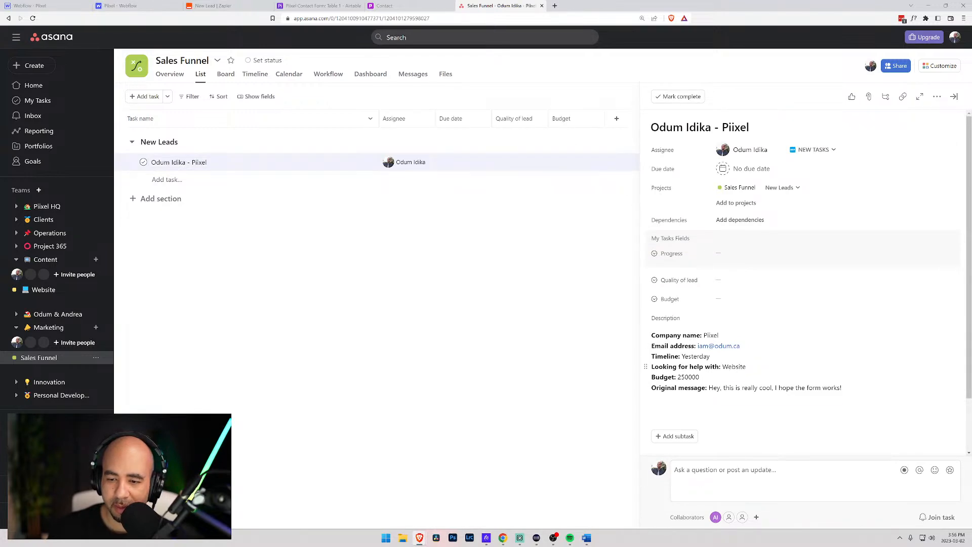
left_click(245, 4)
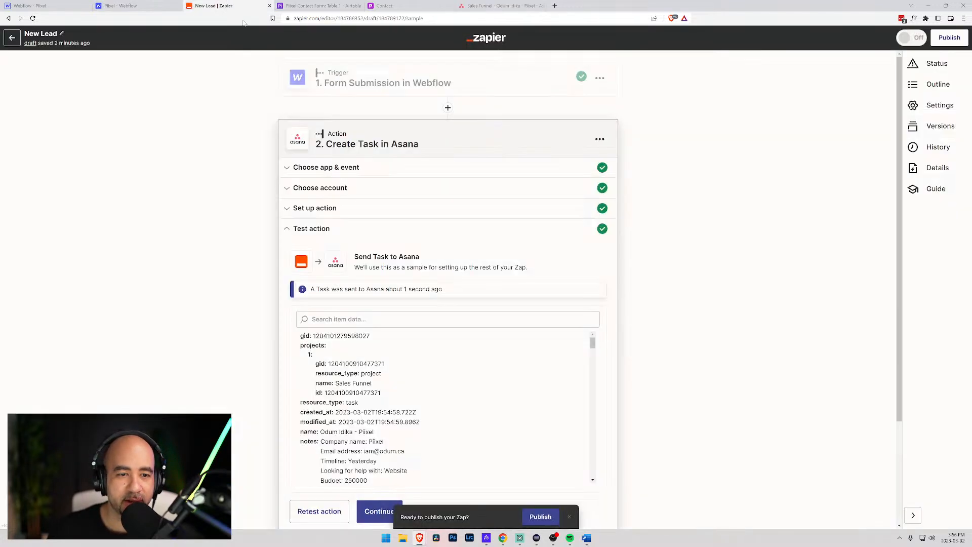
scroll(335, 213, "down", 1)
scroll(335, 213, "up", 1)
left_click(336, 212)
scroll(342, 213, "down", 2)
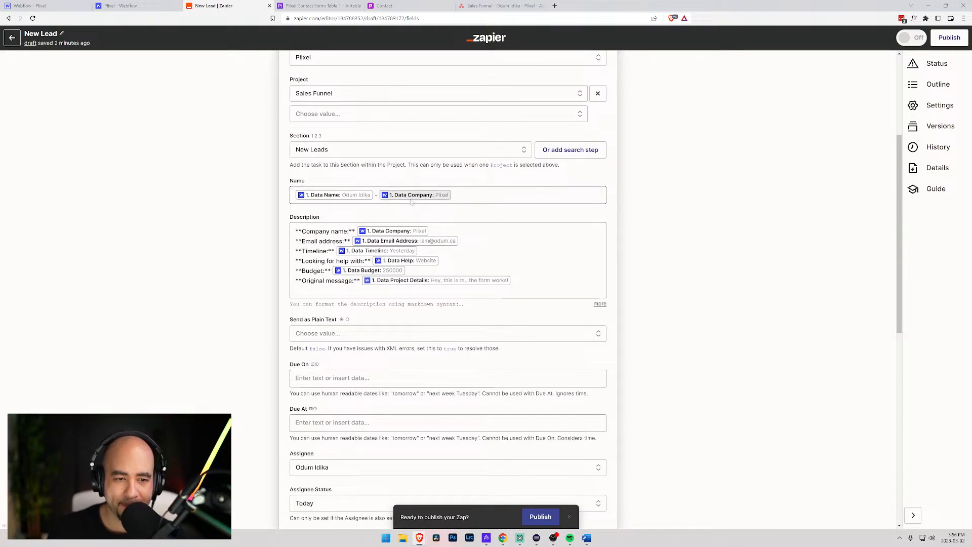
scroll(342, 203, "down", 2)
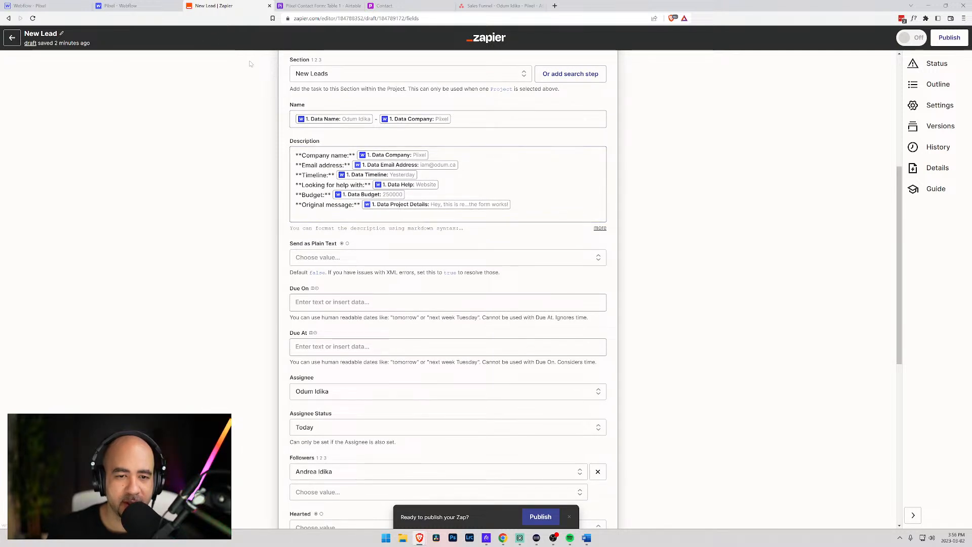
left_click(133, 5)
left_click(218, 6)
left_click(57, 6)
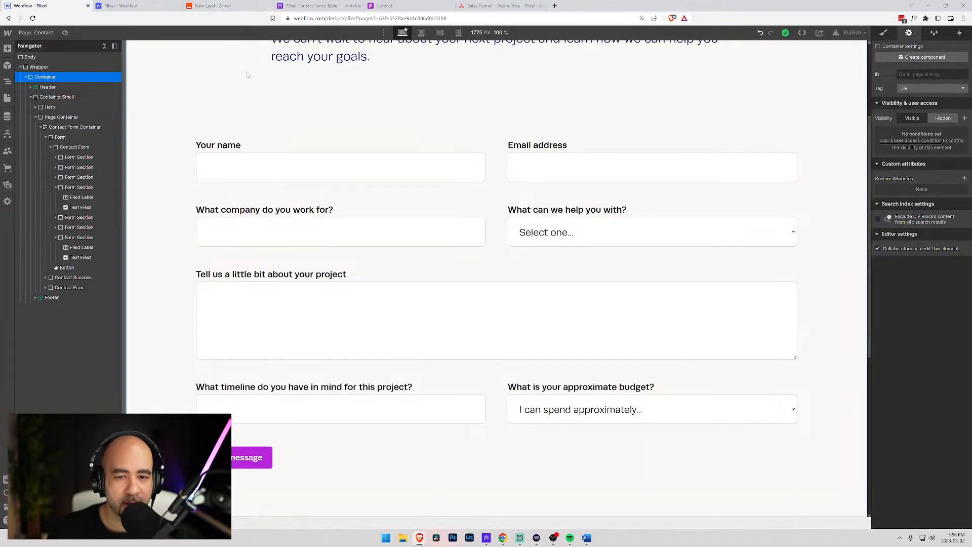
scroll(354, 203, "down", 5)
scroll(412, 208, "up", 7)
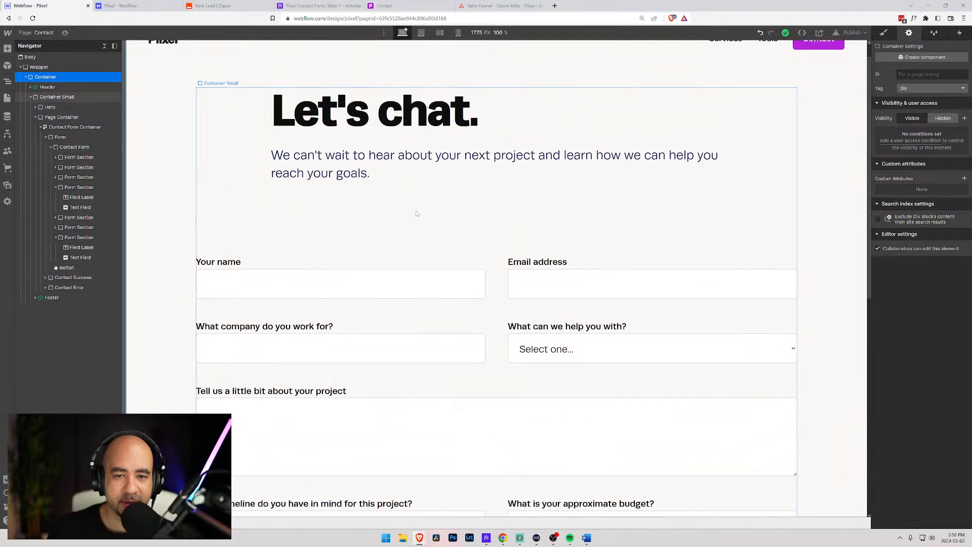
scroll(412, 208, "down", 4)
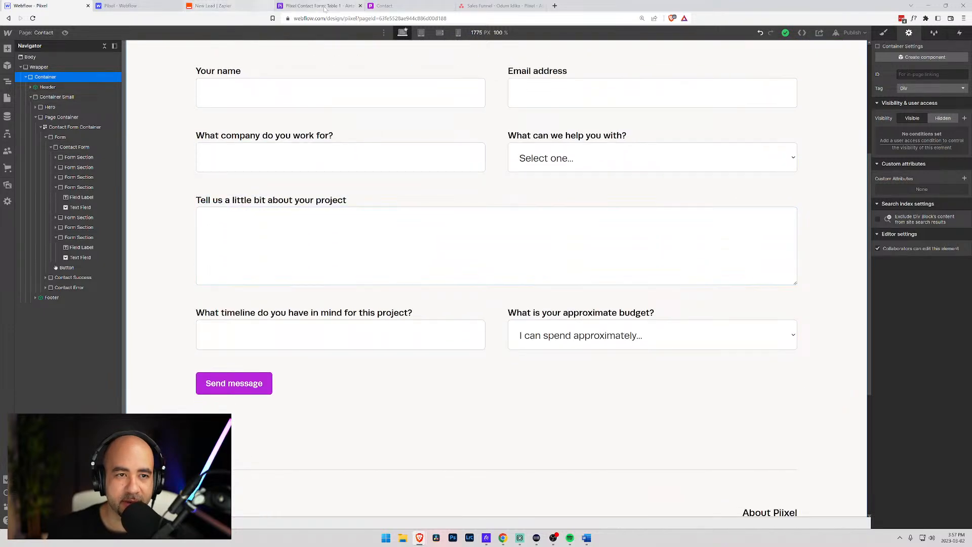
left_click(474, 7)
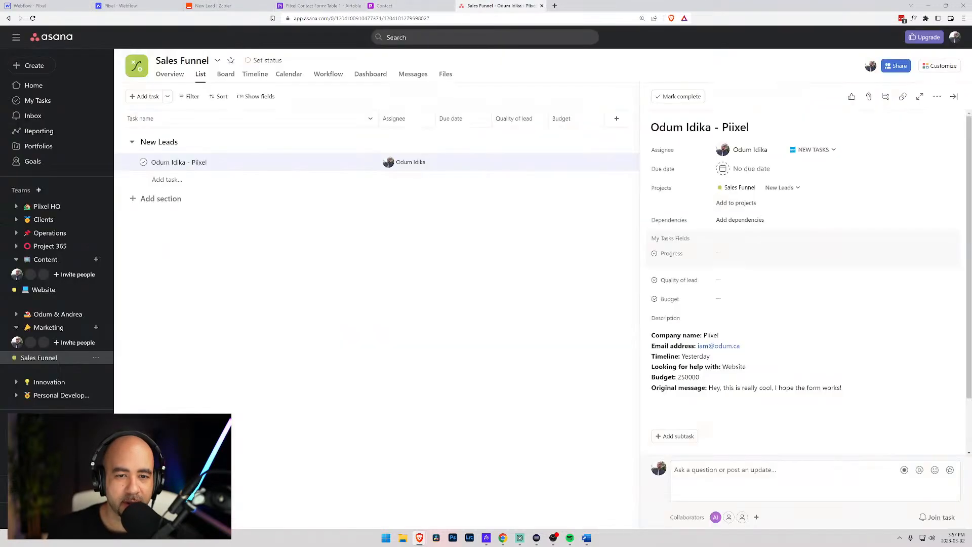
left_click(213, 6)
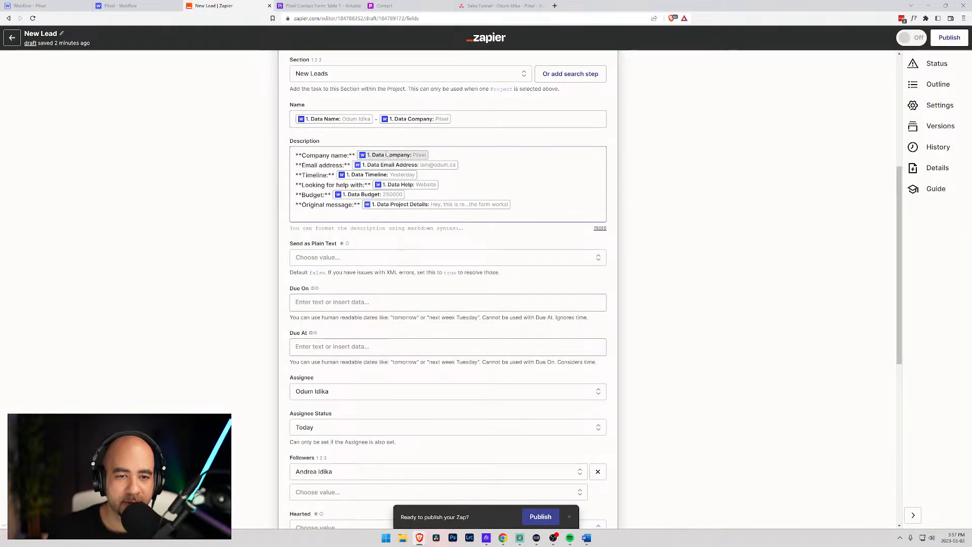
- Refresh the Asana step's fields and remove the leftover extra custom fields
scroll(395, 151, "up", 1)
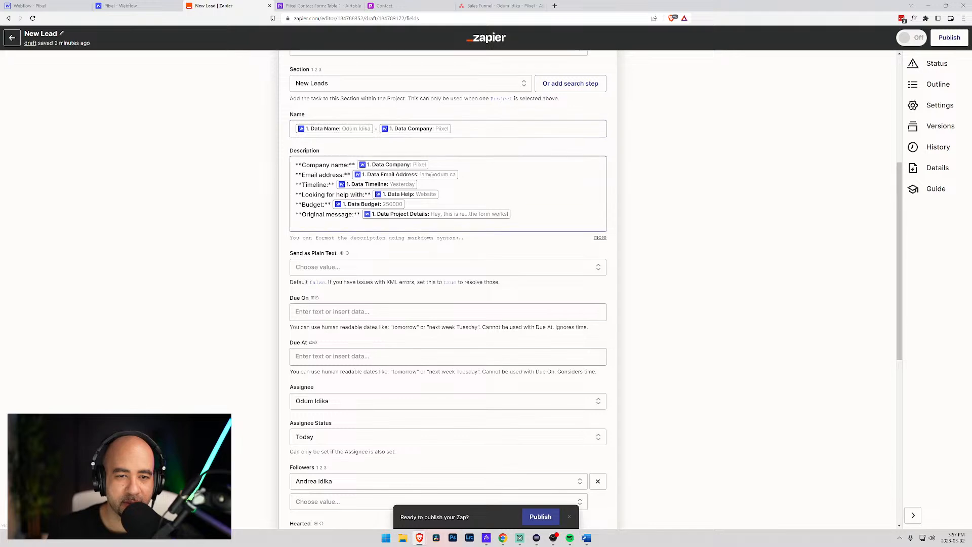
scroll(404, 161, "down", 2)
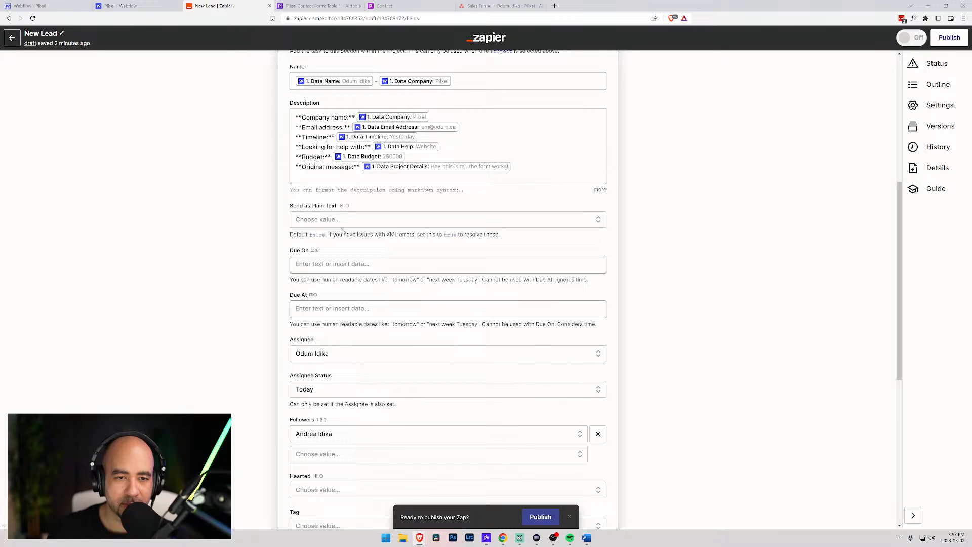
scroll(342, 232, "down", 6)
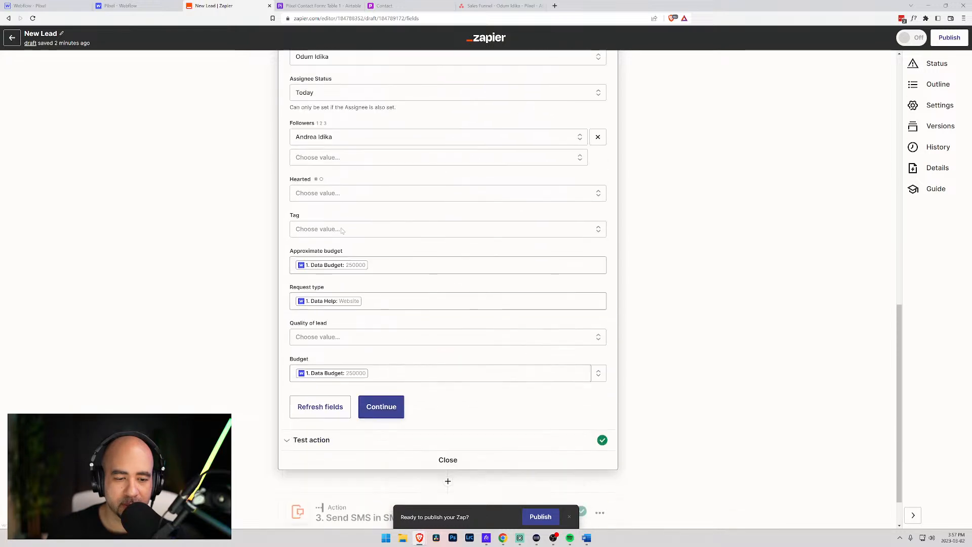
left_click(322, 401)
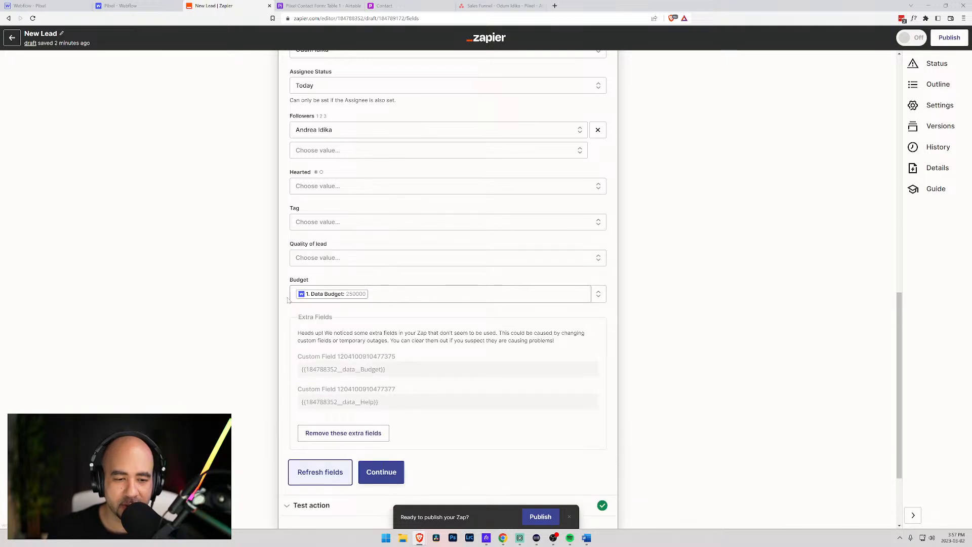
scroll(287, 300, "down", 2)
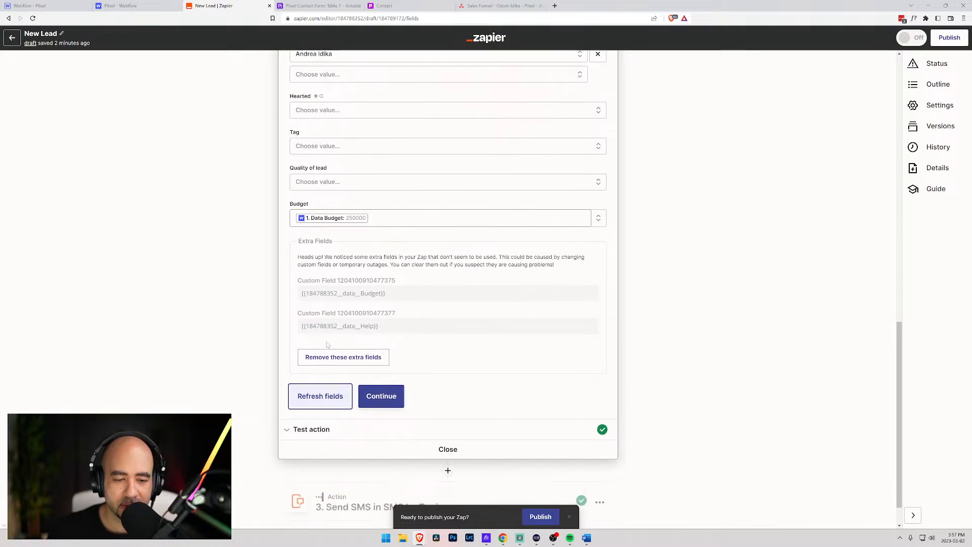
left_click(356, 358)
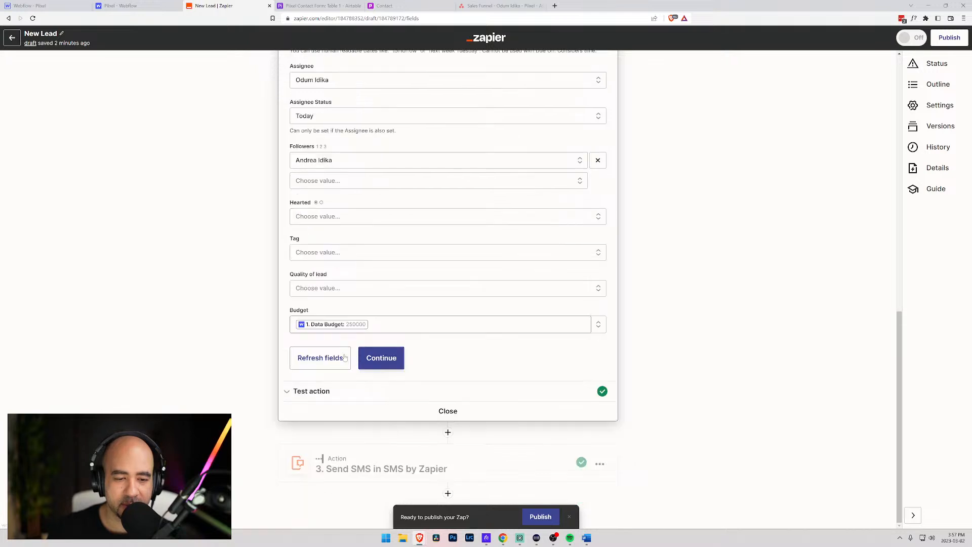
- Clear the Data Budget value mapped into the Budget field
left_click(349, 324)
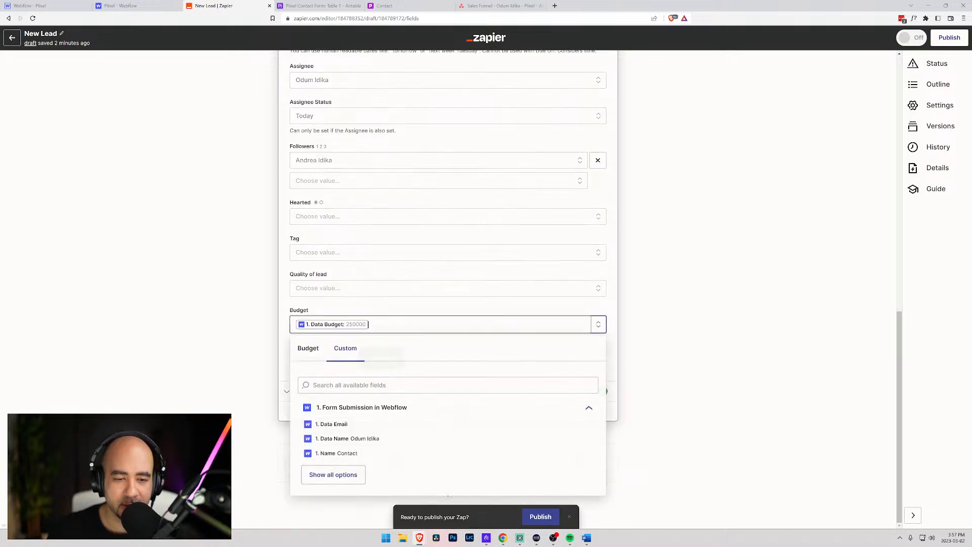
key("BackSpace")
left_click(345, 308)
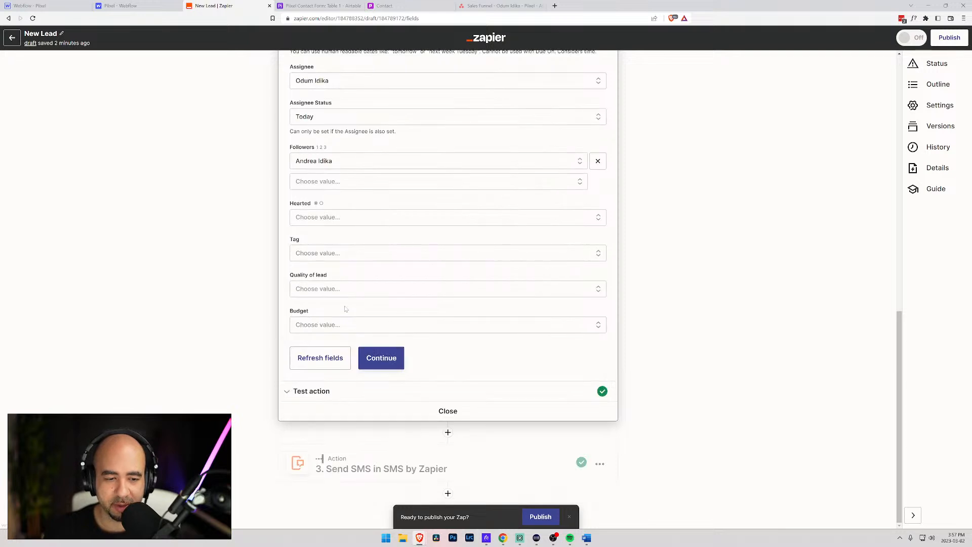
- Retest the action to send a fresh test task to Asana
scroll(304, 309, "up", 1)
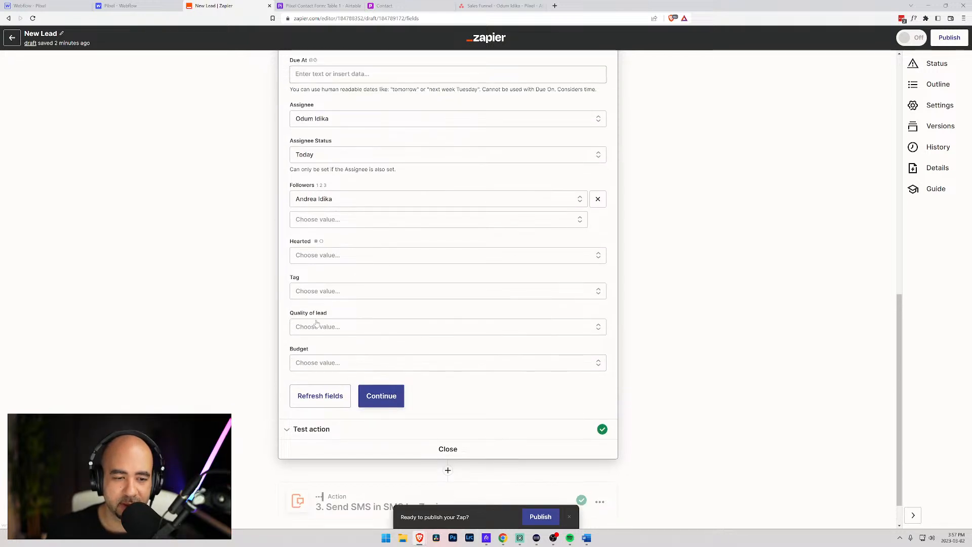
scroll(305, 281, "up", 4)
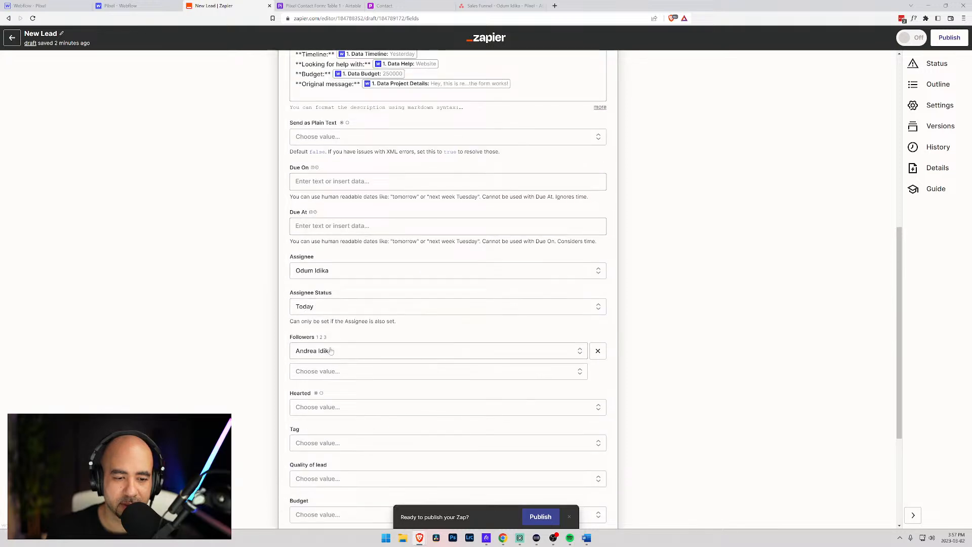
scroll(329, 304, "down", 5)
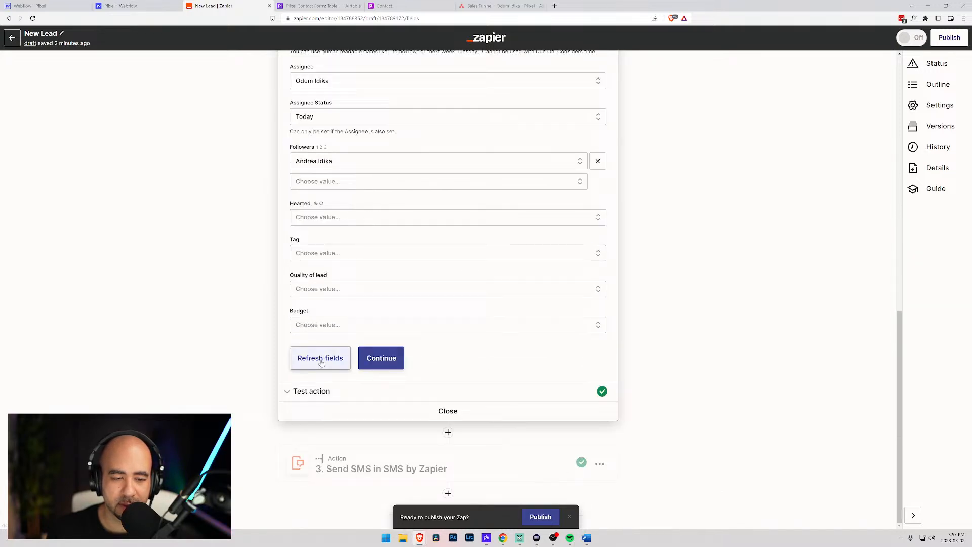
left_click(310, 392)
left_click(344, 378)
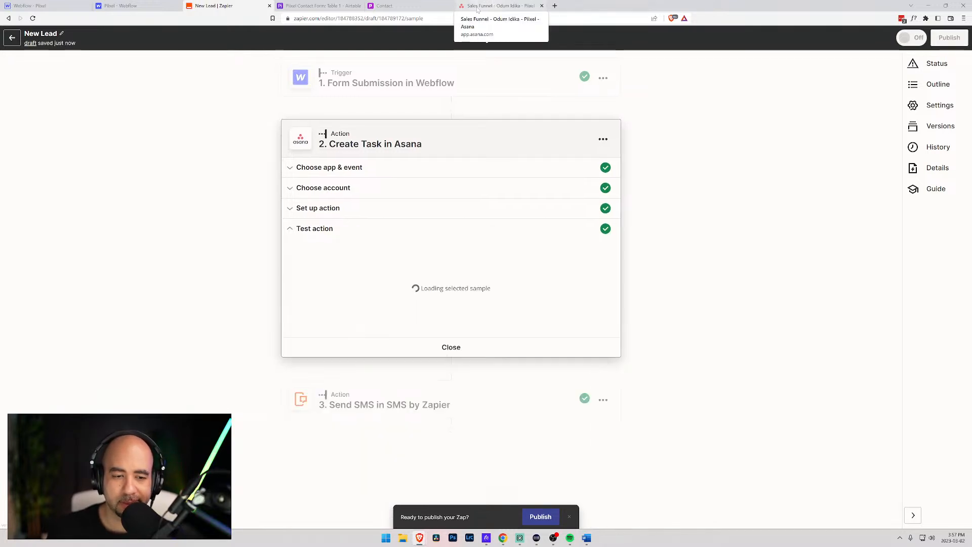
- Review both test lead tasks in Asana's New Leads section, then delete them together
left_click(520, 6)
left_click(273, 180)
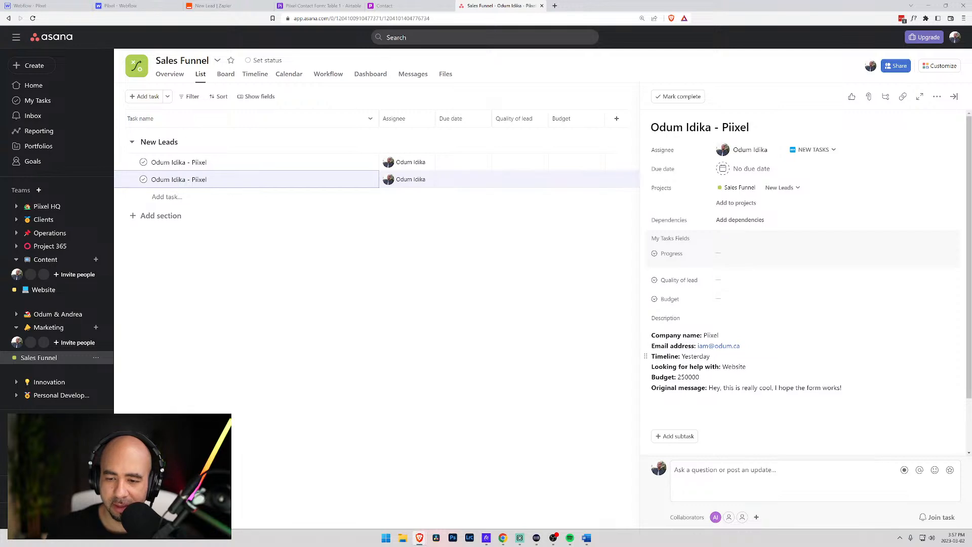
left_click(329, 168)
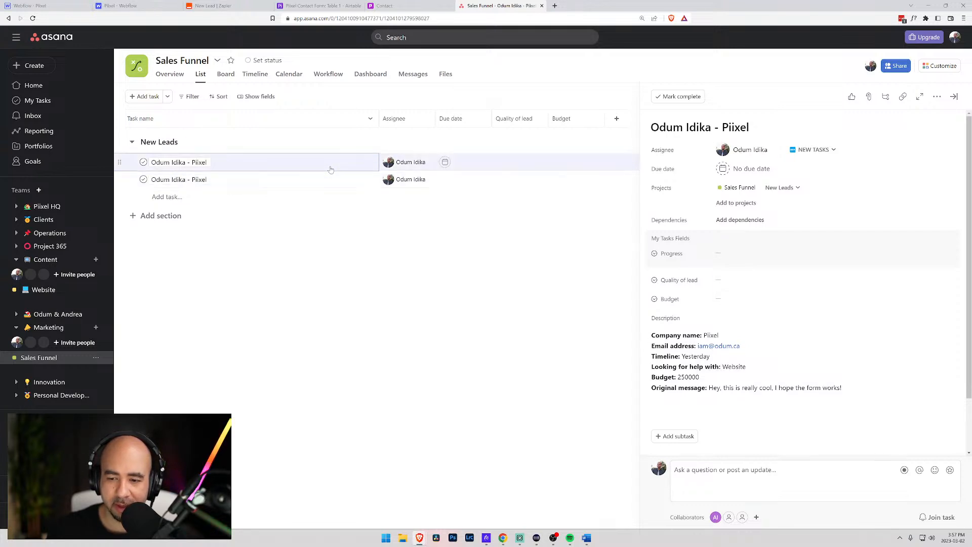
left_click(328, 179)
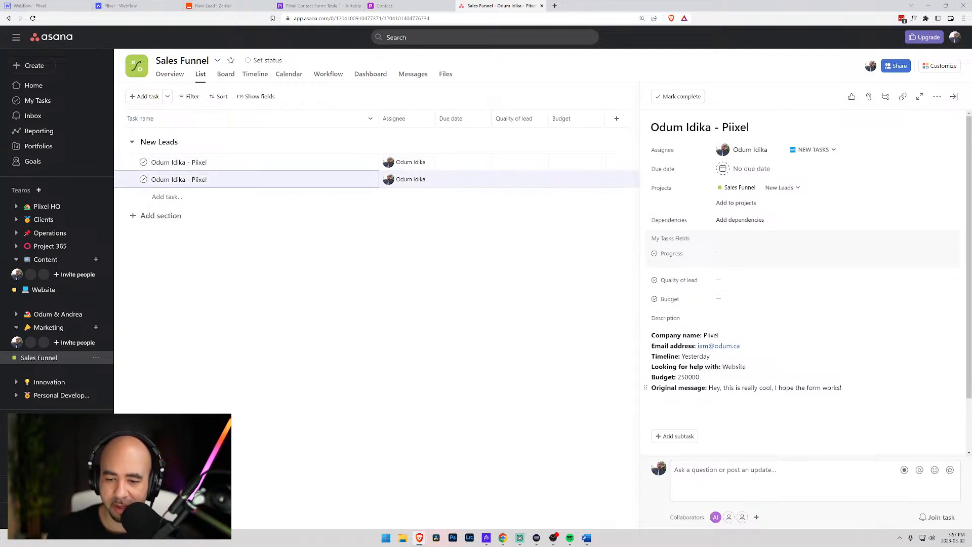
left_click(339, 170)
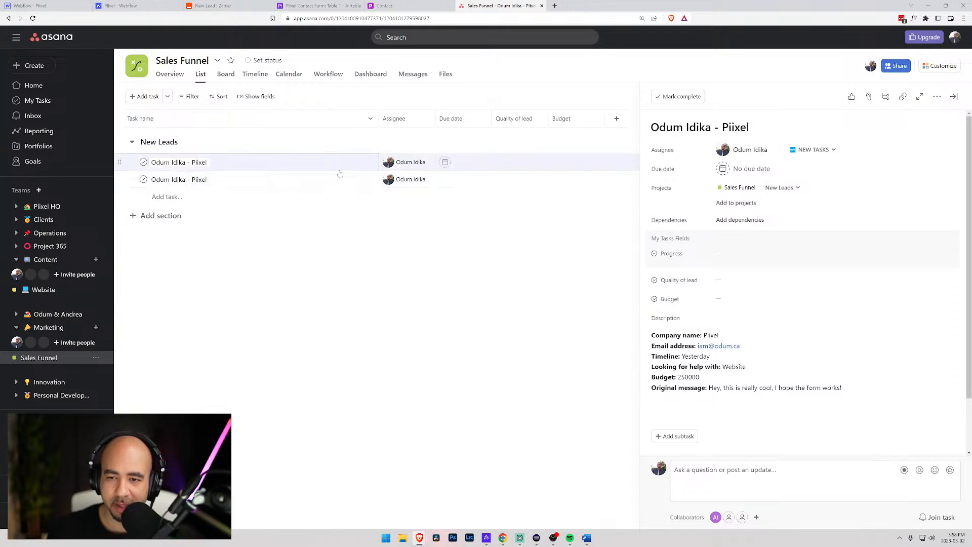
left_click(339, 178)
scroll(711, 394, "down", 1)
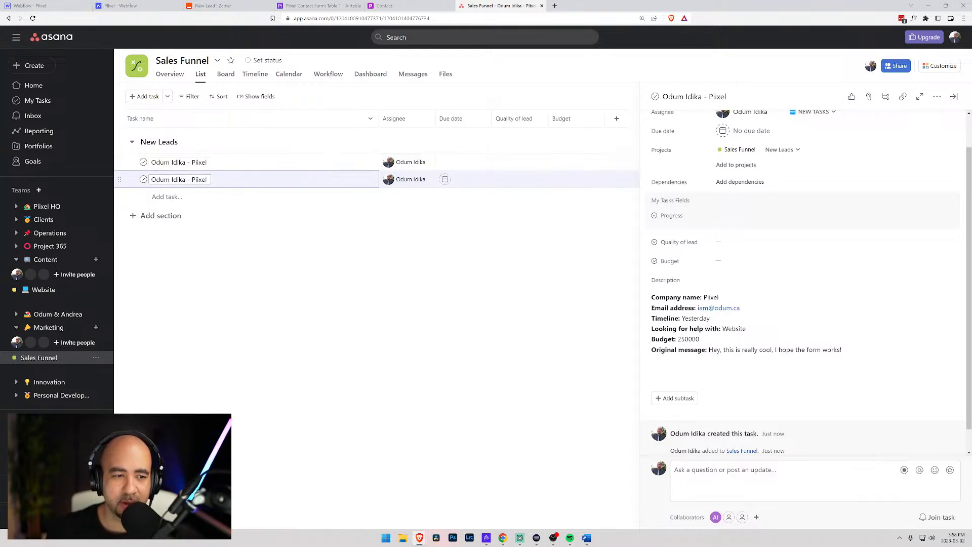
left_click(189, 180)
key("Tab+BackSpace")
key("Tab+BackSpace")
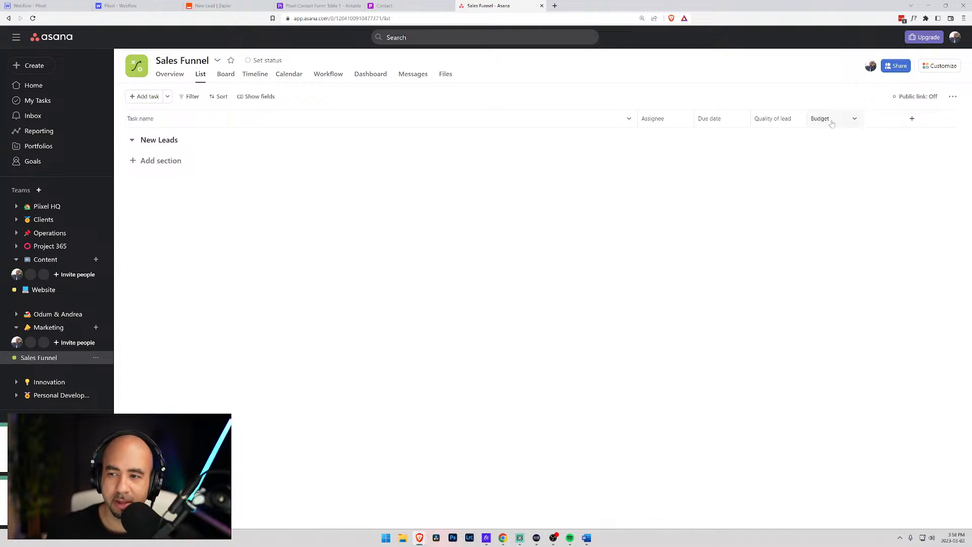
- Edit the Budget field, replacing 250000 with ranges from $10,000 - $25,000 up to $250,000 +
left_click(854, 119)
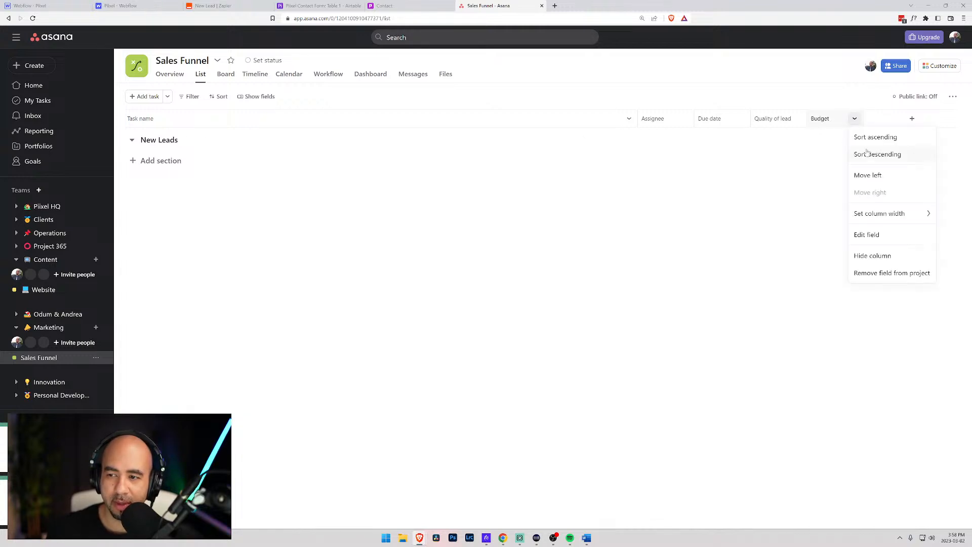
left_click(862, 232)
double_click(386, 171)
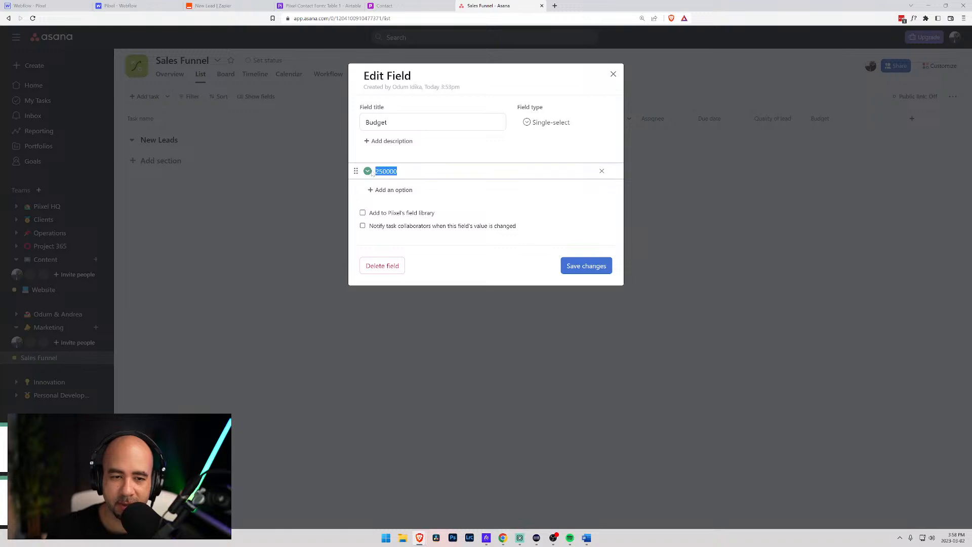
type("$")
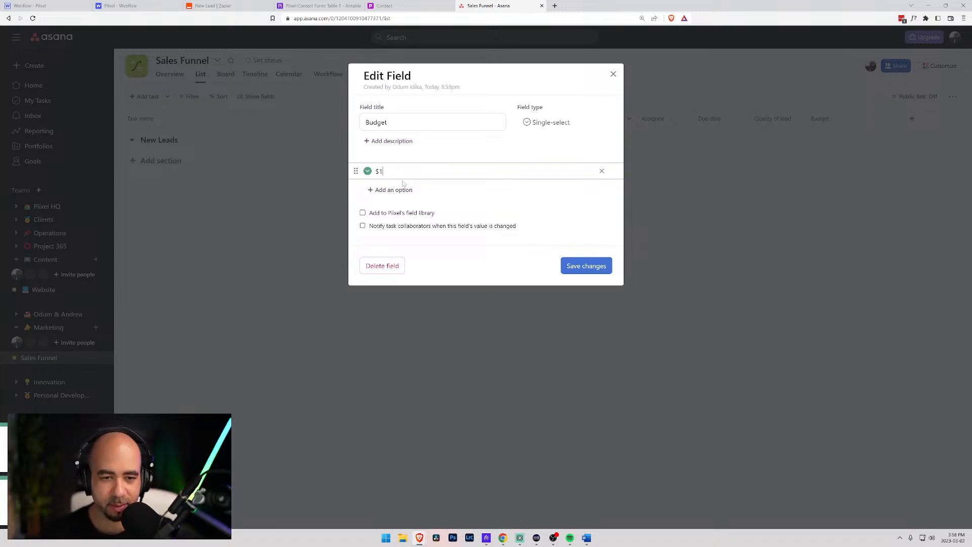
type("10,000")
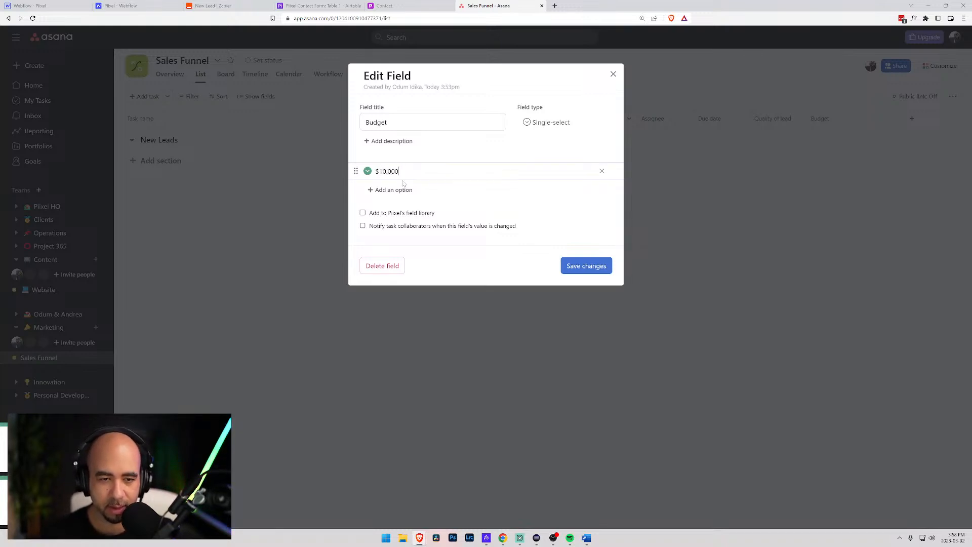
type(" - $25,000")
key("Return")
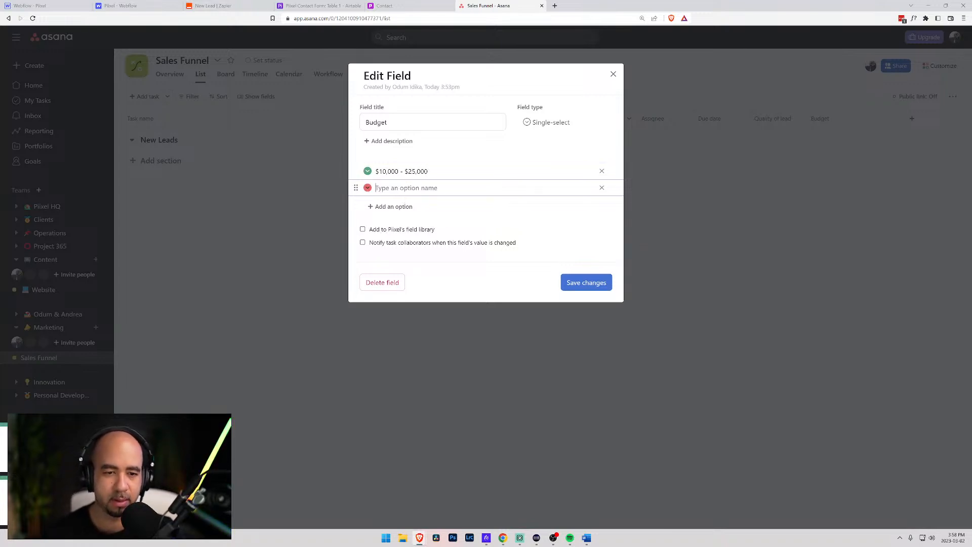
type("$25,000")
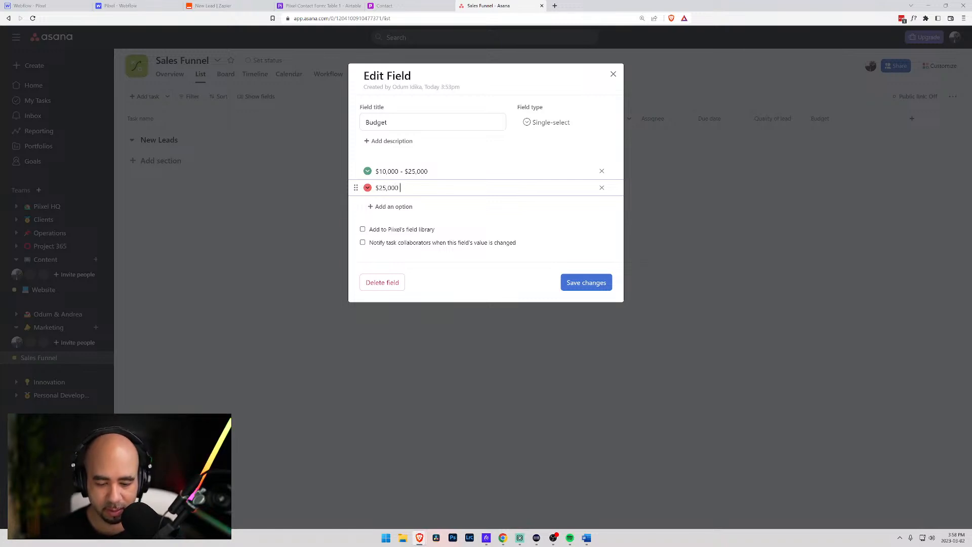
type(" - $50,000")
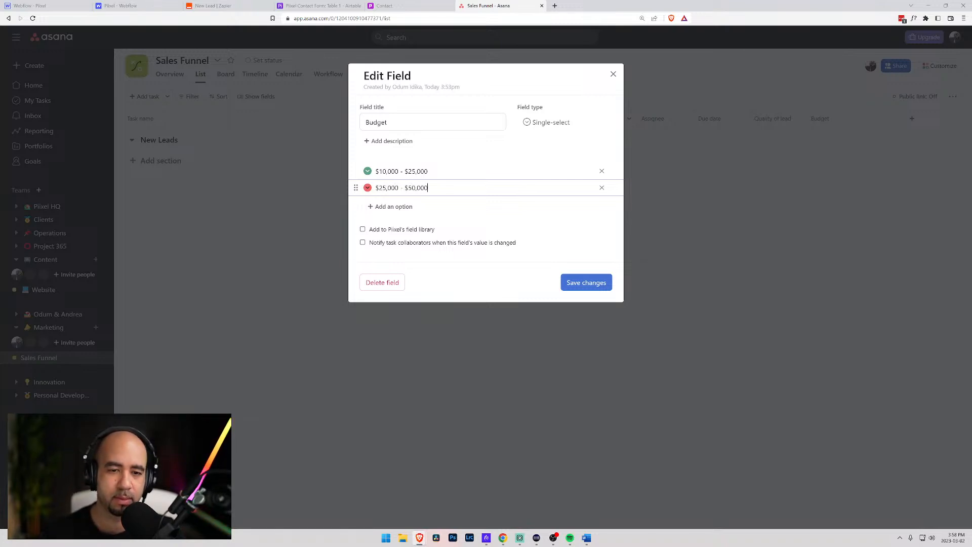
key("Return")
type("$50")
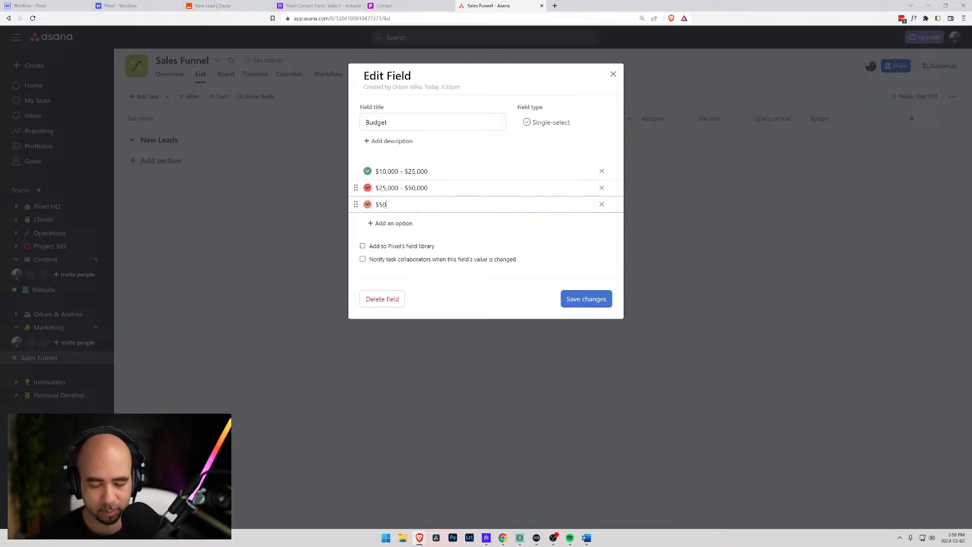
type(",000")
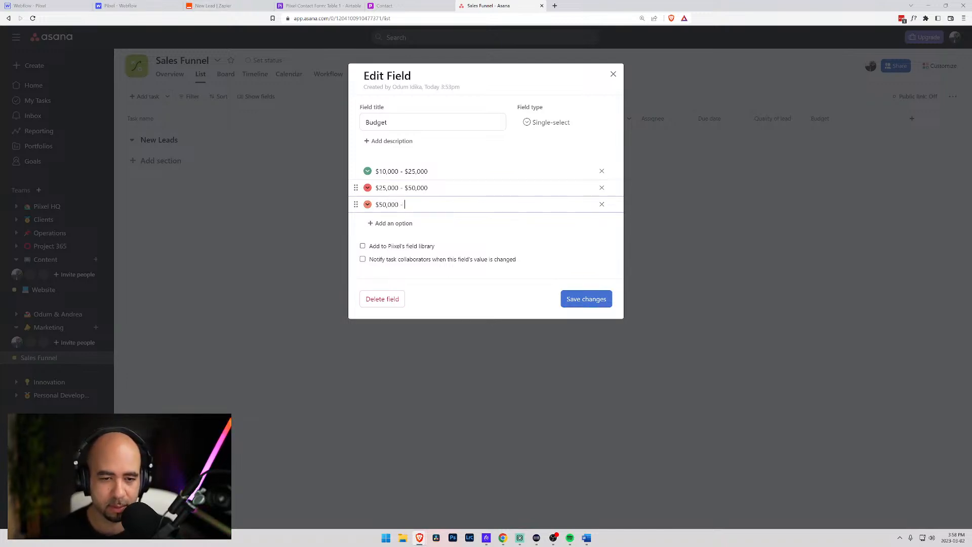
type(" - $100,000")
key("Return")
type("$100")
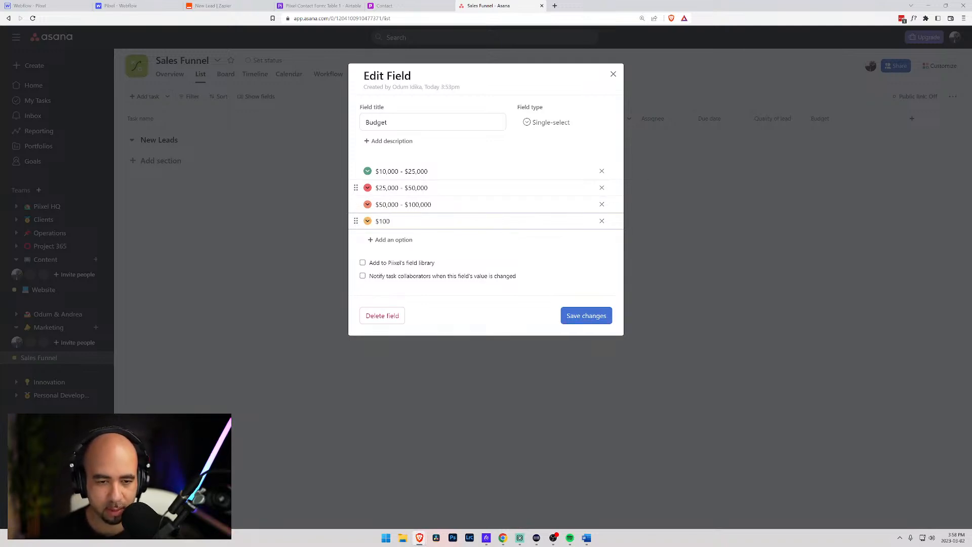
type(",000 - $150,000")
key("BackSpace")
key("BackSpace")
key("BackSpace")
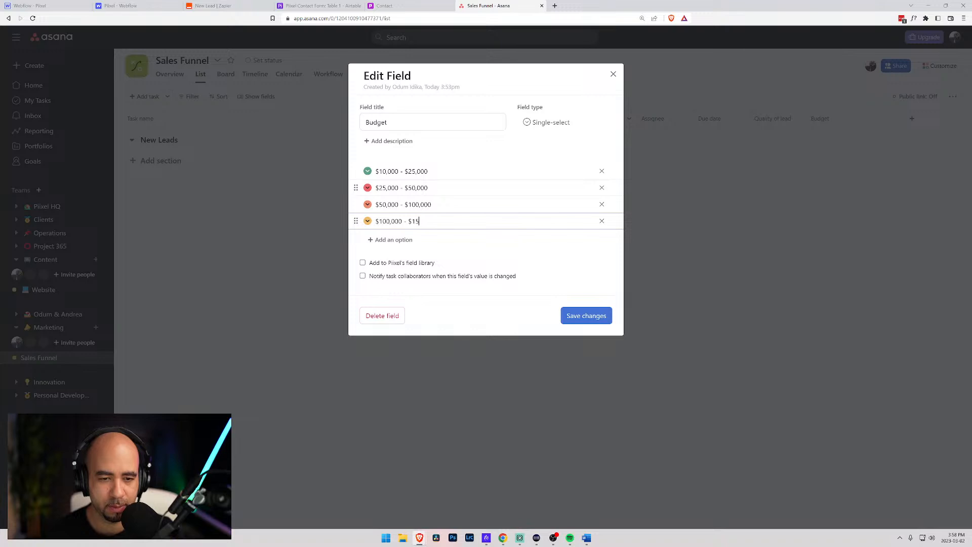
type("150")
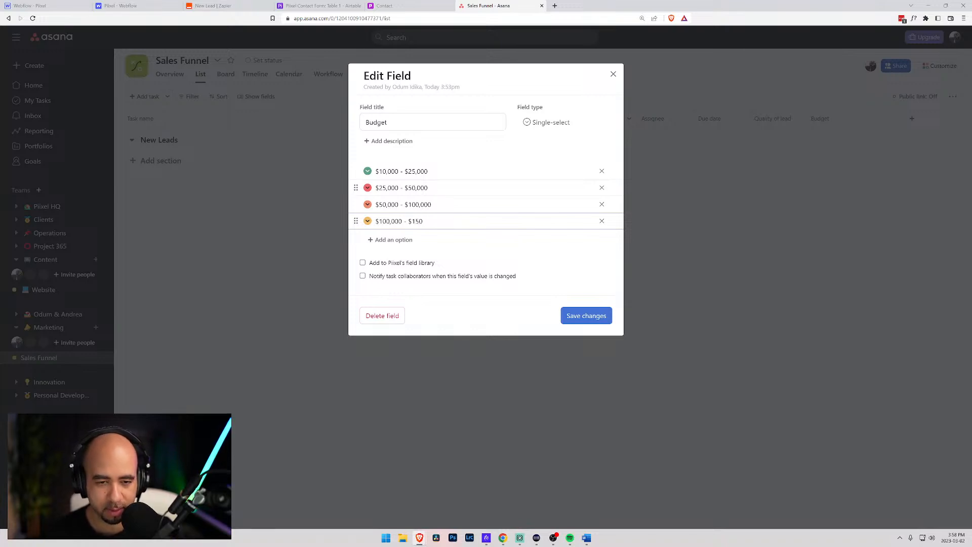
key("BackSpace")
key("BackSpace")
key("BackSpace")
type("250,000")
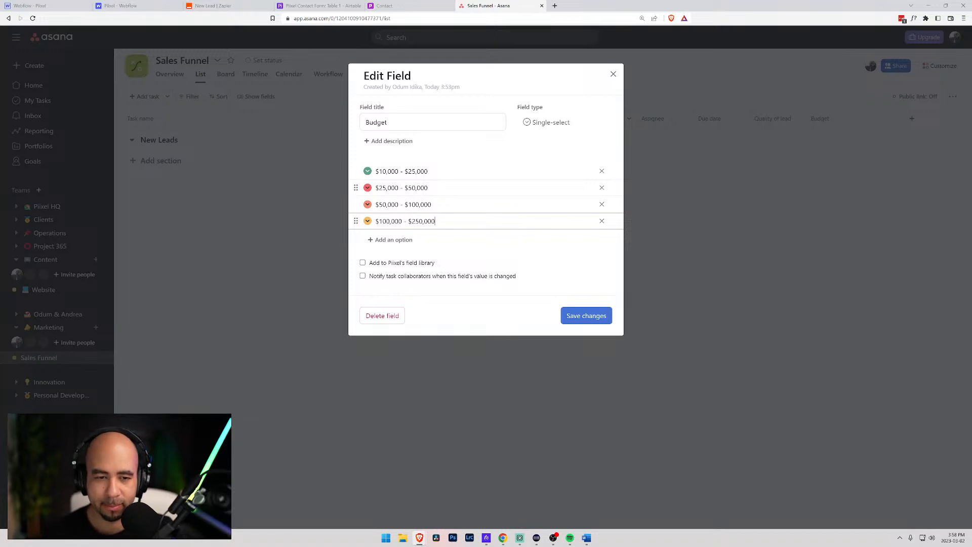
key("Return")
type("$")
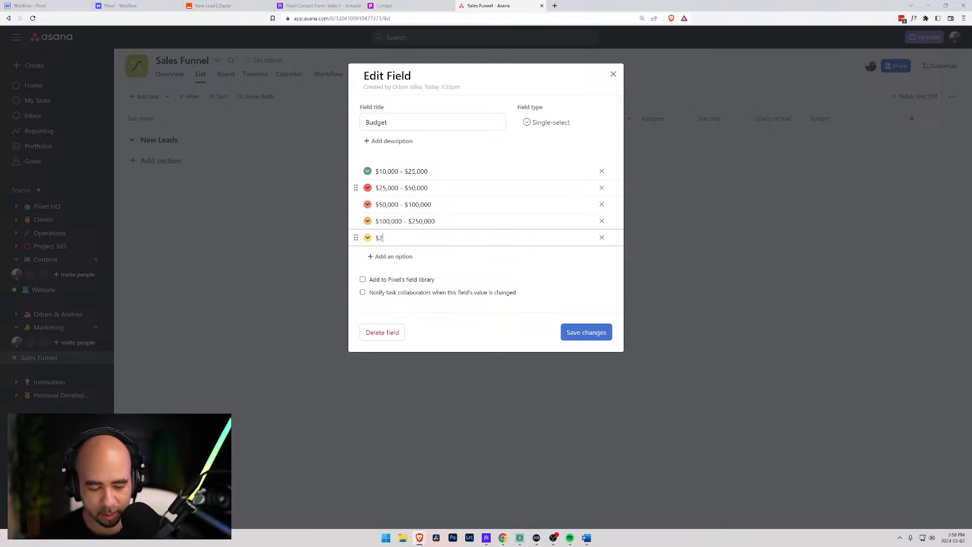
type("250,000 +")
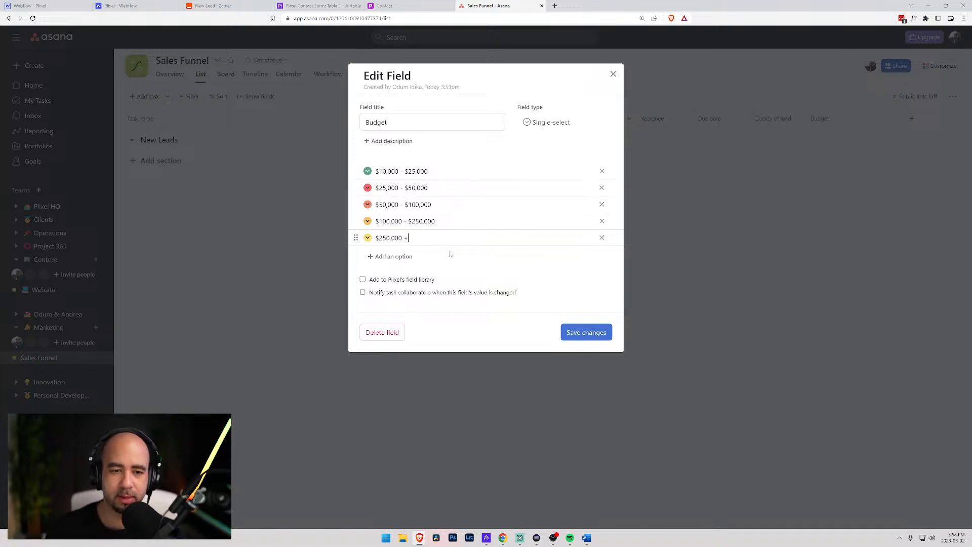
- Colour the budget options teal, light teal, blue, purple and purple, and save
left_click(367, 173)
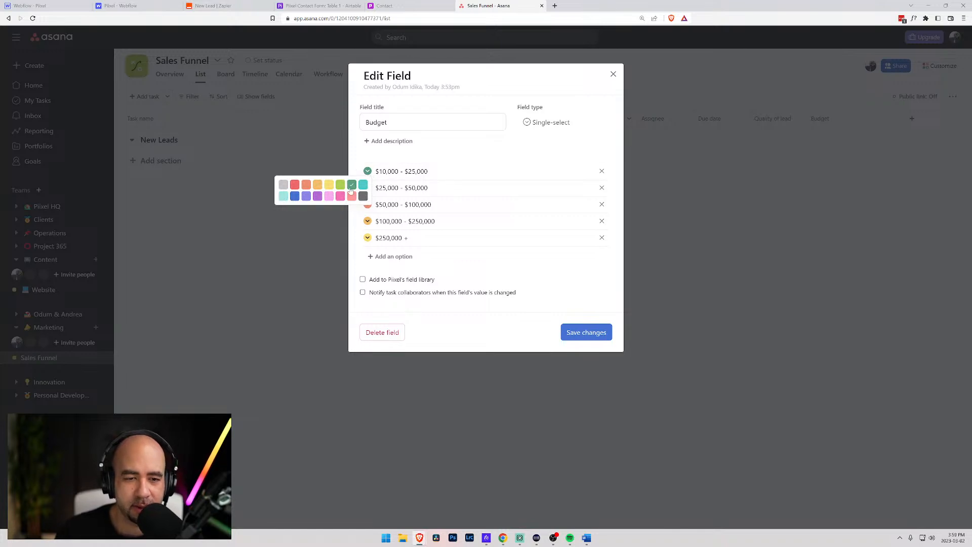
left_click(363, 184)
left_click(367, 188)
left_click(284, 216)
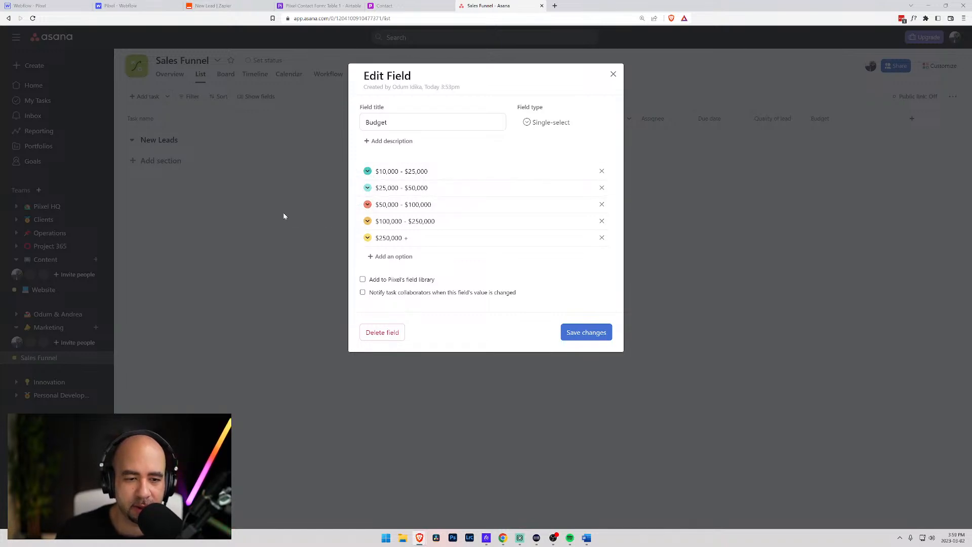
left_click(367, 204)
left_click(295, 229)
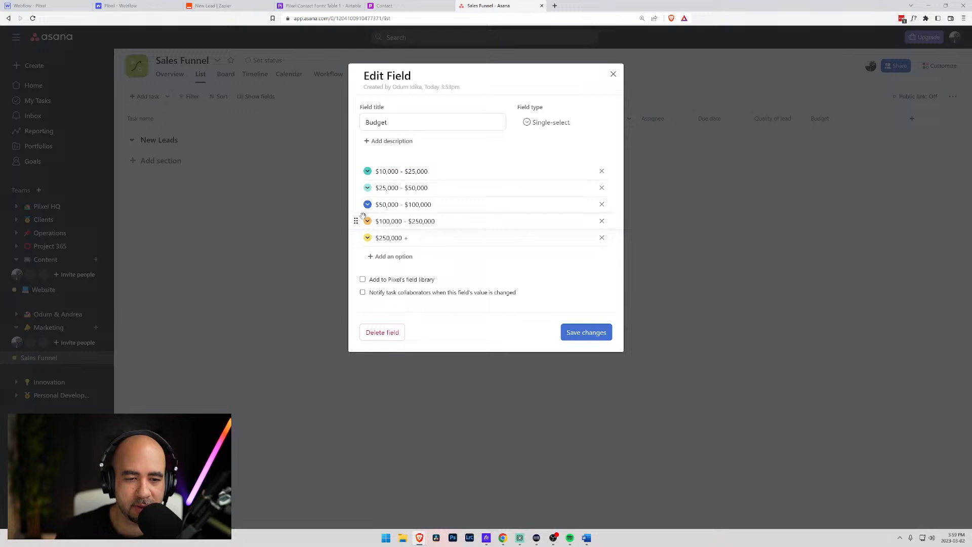
left_click(367, 221)
left_click(301, 248)
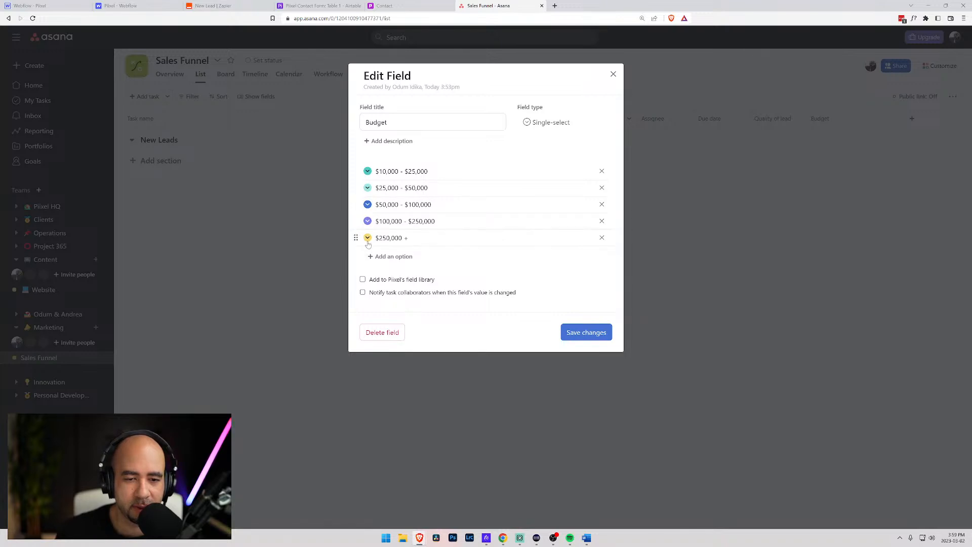
left_click(367, 239)
left_click(318, 263)
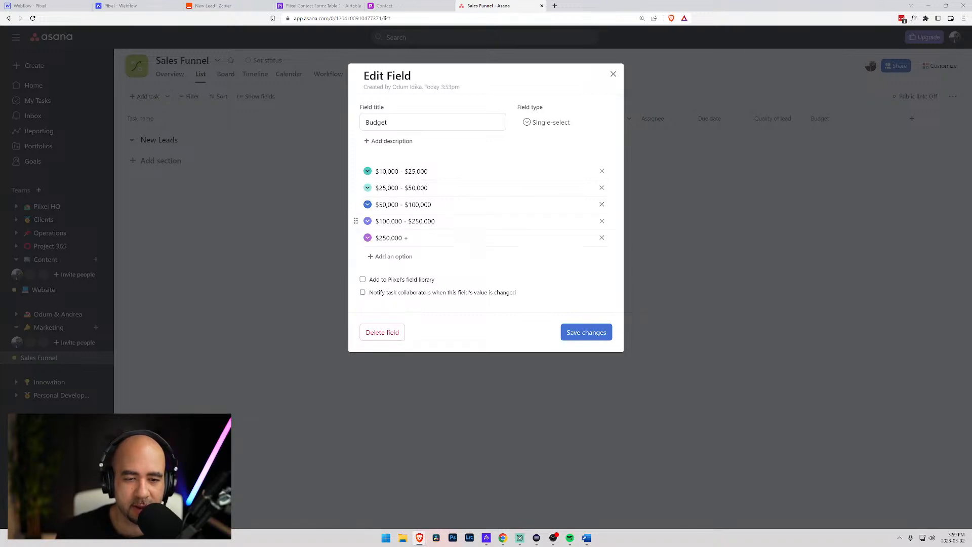
left_click(586, 333)
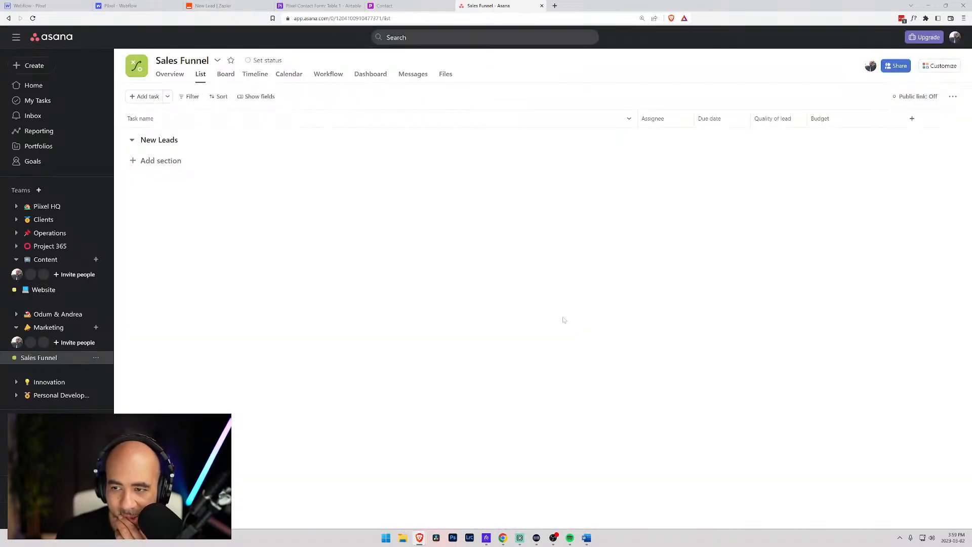
- Add a new single-select field titled Request and select its first option for renaming
left_click(913, 120)
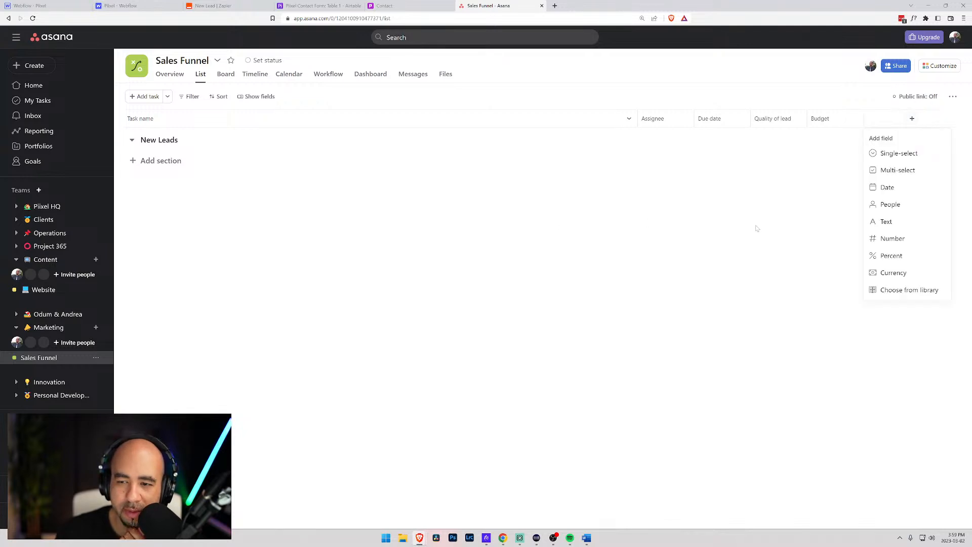
left_click(942, 150)
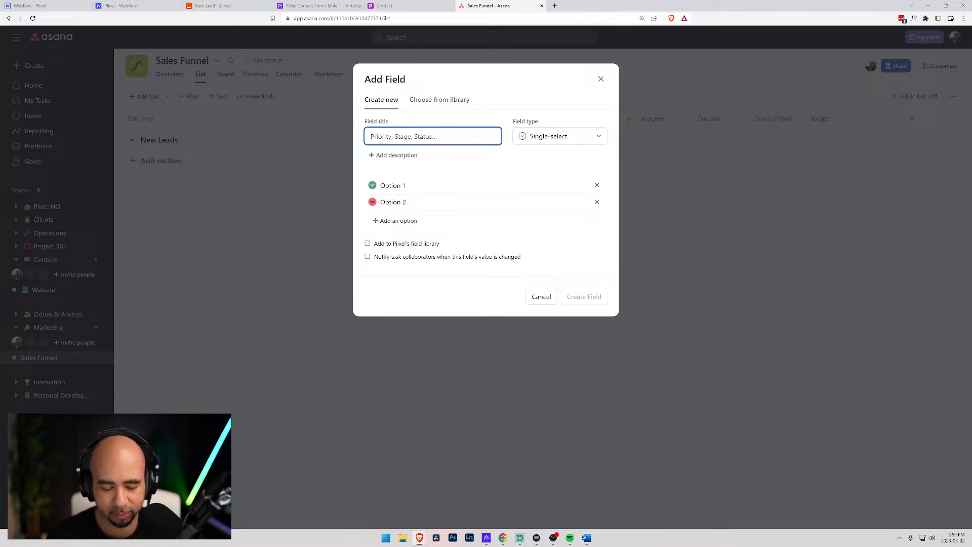
type("Request")
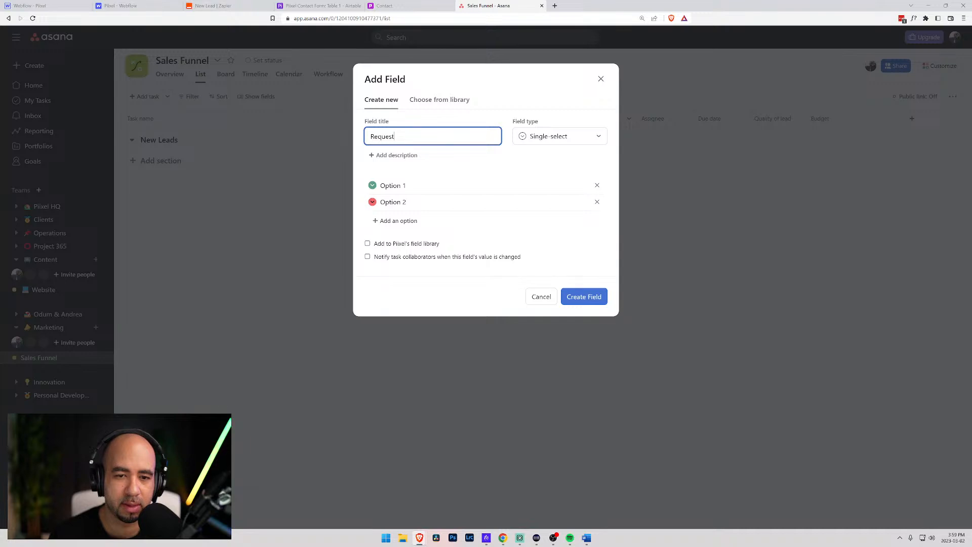
type("typoe")
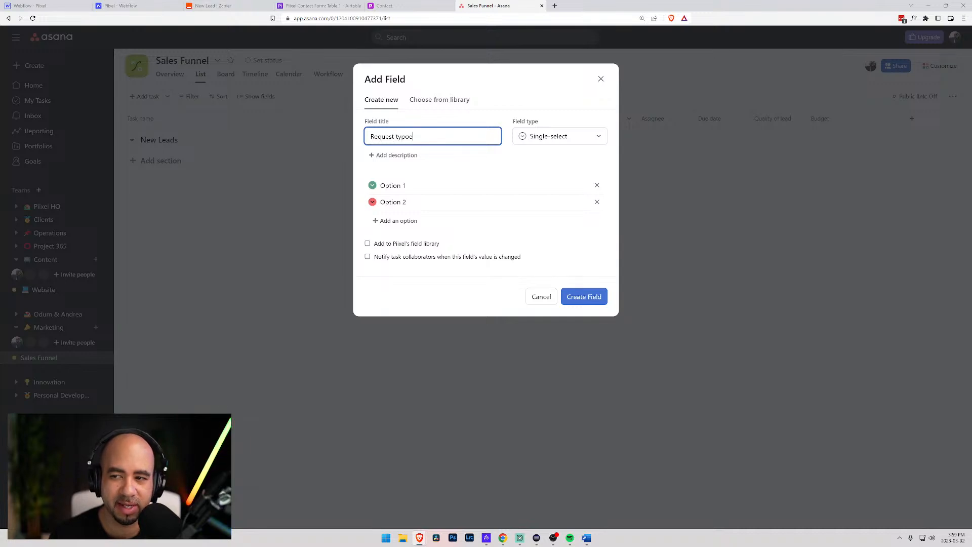
key("BackSpace")
key("BackSpace")
type("e")
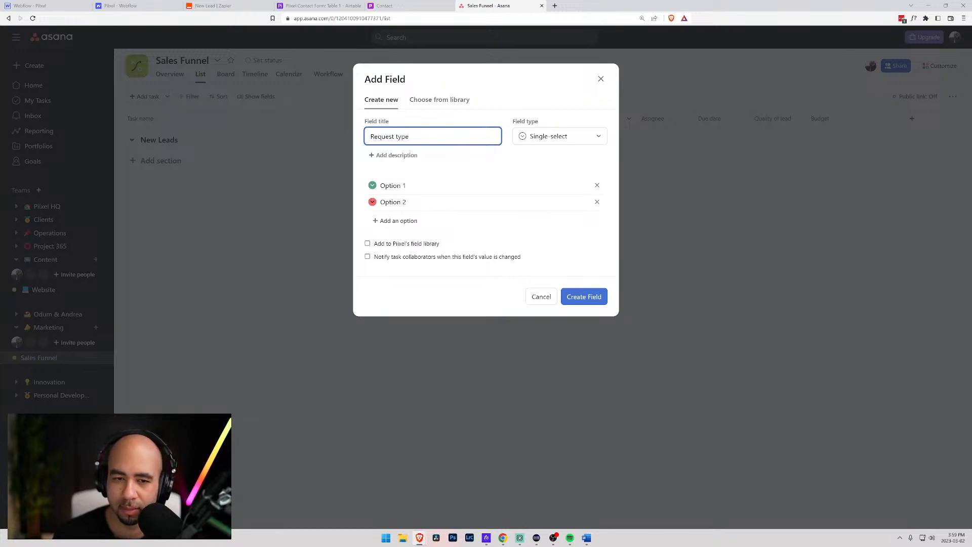
key("BackSpace")
key("BackSpace")
key("BackSpace")
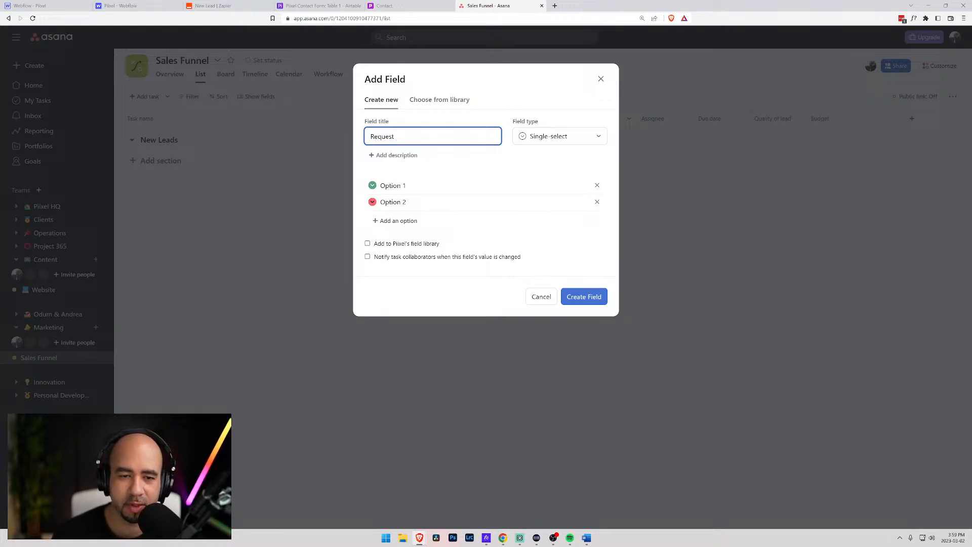
left_click(372, 185)
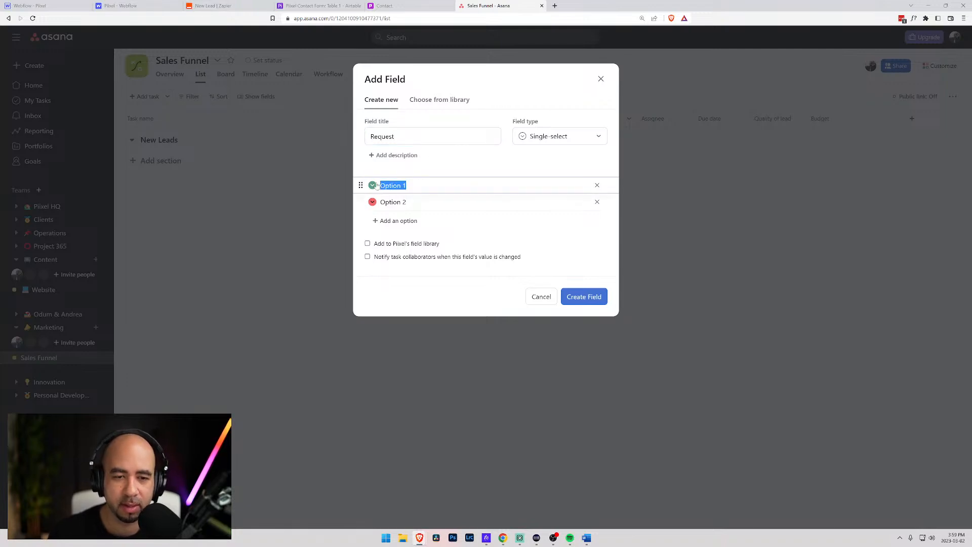
left_click(122, 6)
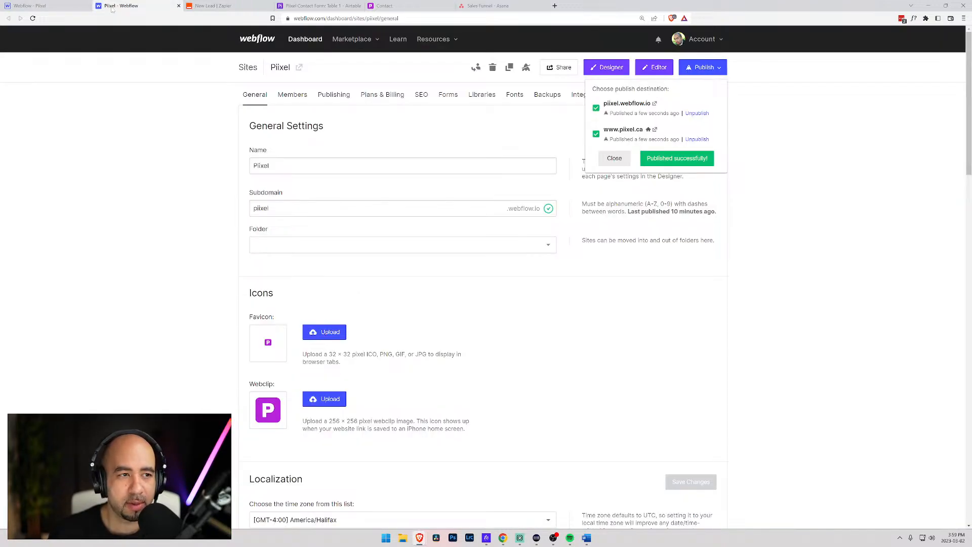
- In Webflow, check that the first 'What can we help you with?' choice stores the value Website
left_click(61, 6)
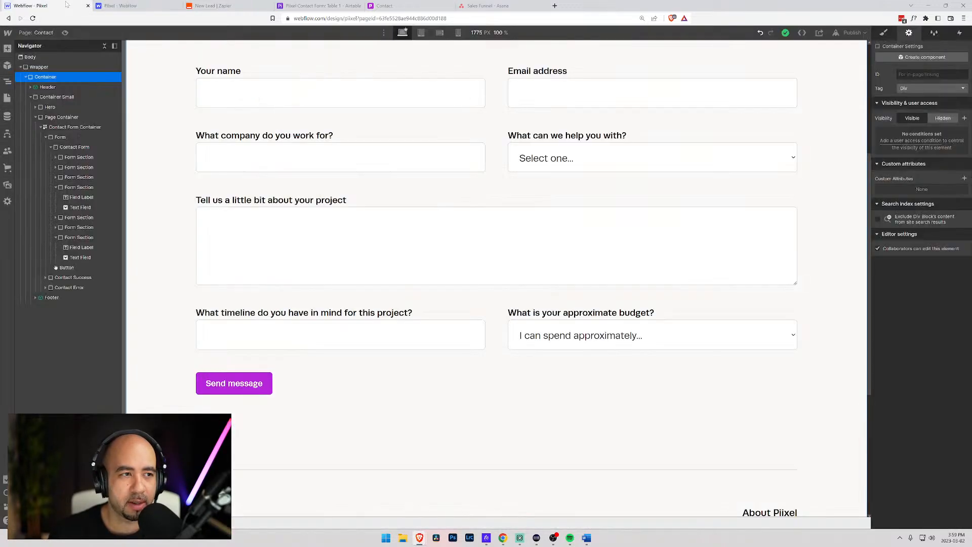
left_click(593, 167)
left_click(913, 315)
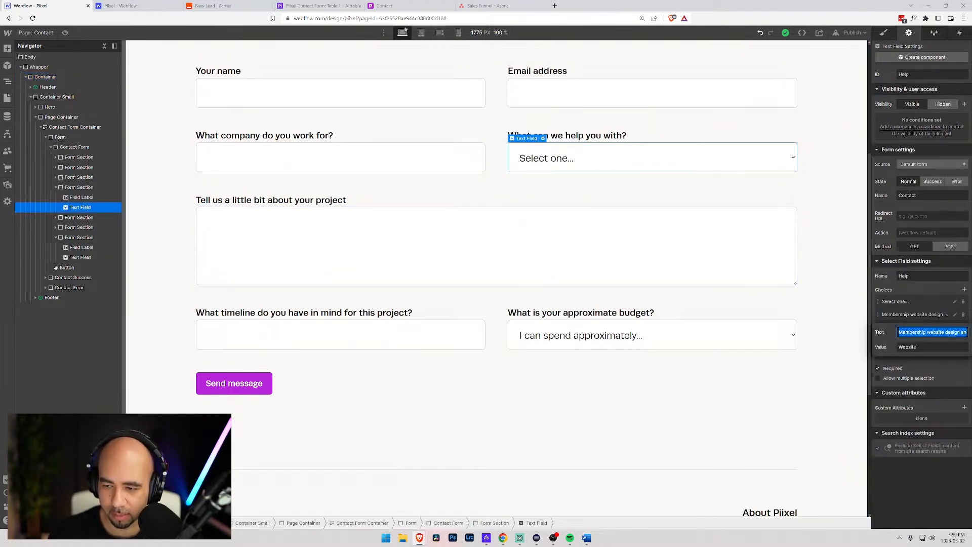
key("Tab")
key("ctrl+c")
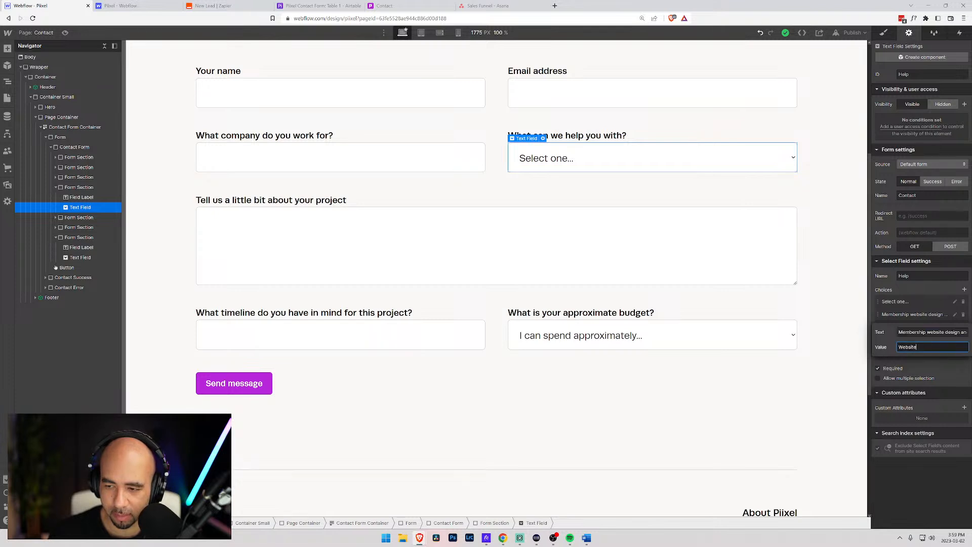
- Enter Website as the Request field's first option in Asana
left_click(385, 6)
left_click(487, 6)
key("ctrl+v")
key("Tab")
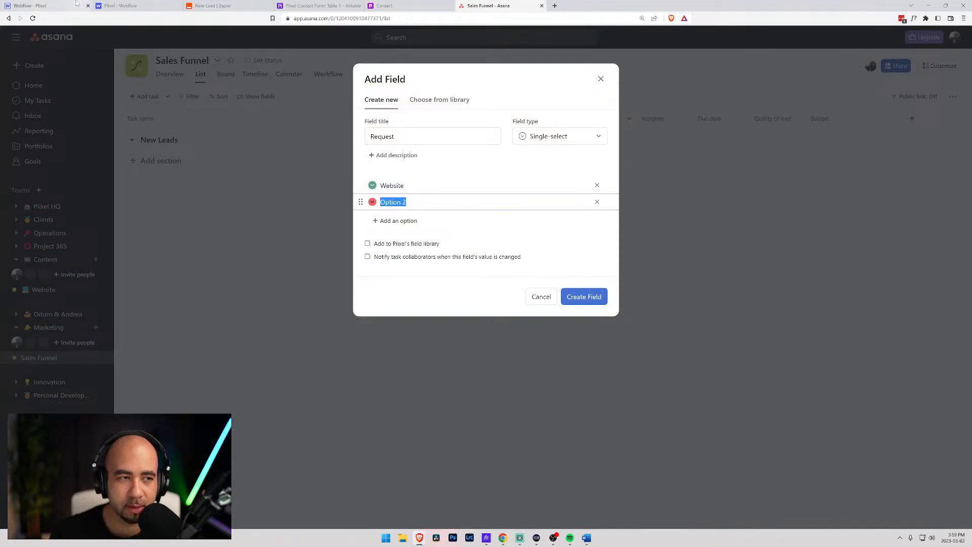
- Add Branding, Content and Mix options, matching the Webflow form's choice values
type("Branding")
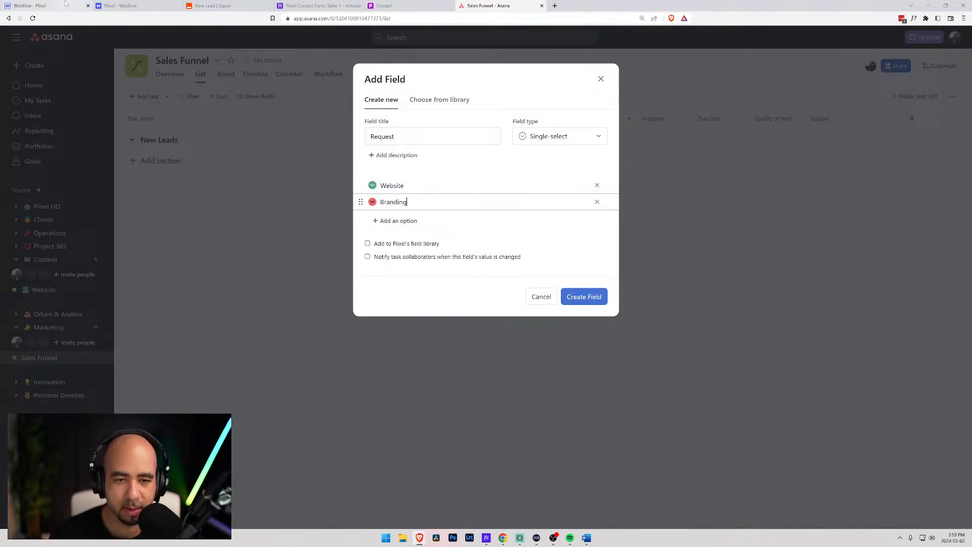
key("Return")
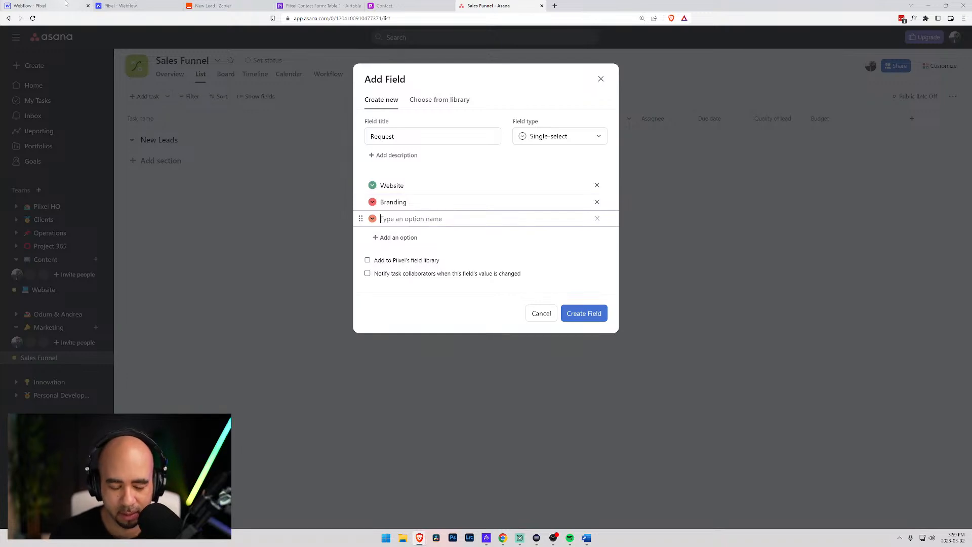
left_click(65, 4)
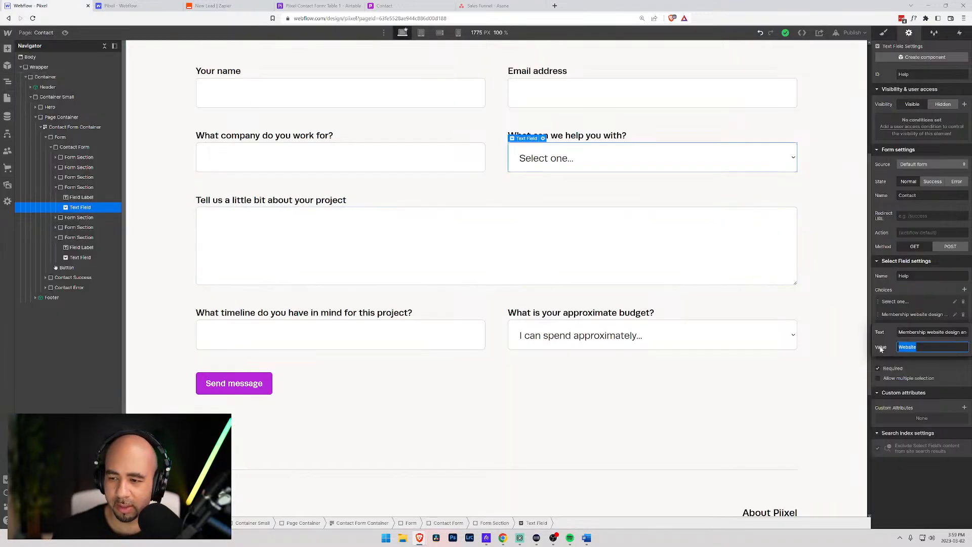
left_click(935, 315)
left_click(896, 327)
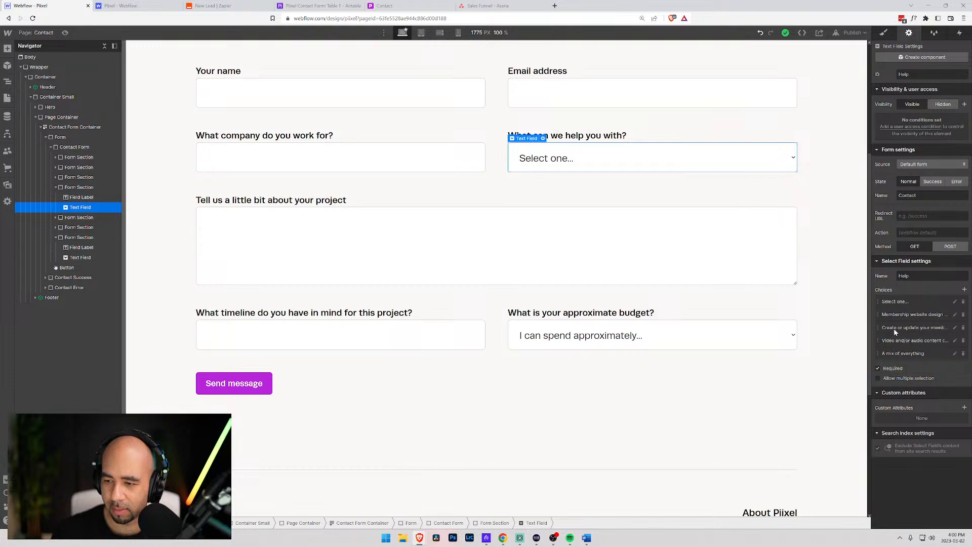
left_click(892, 338)
double_click(912, 373)
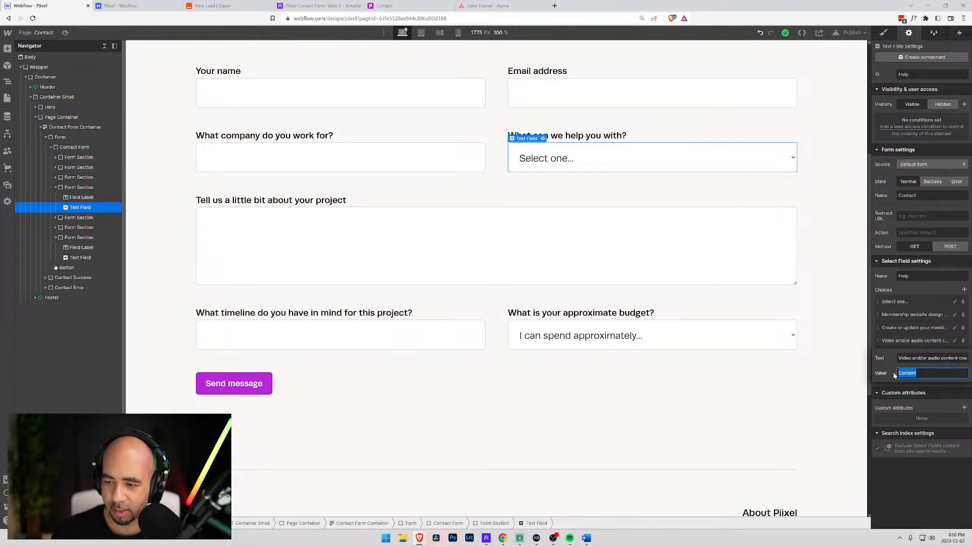
left_click(132, 5)
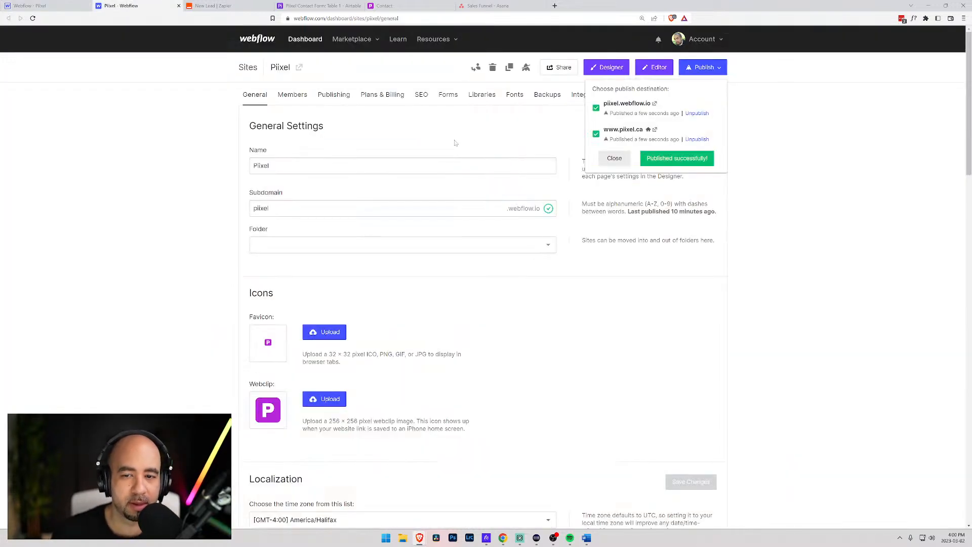
left_click(400, 6)
left_click(503, 5)
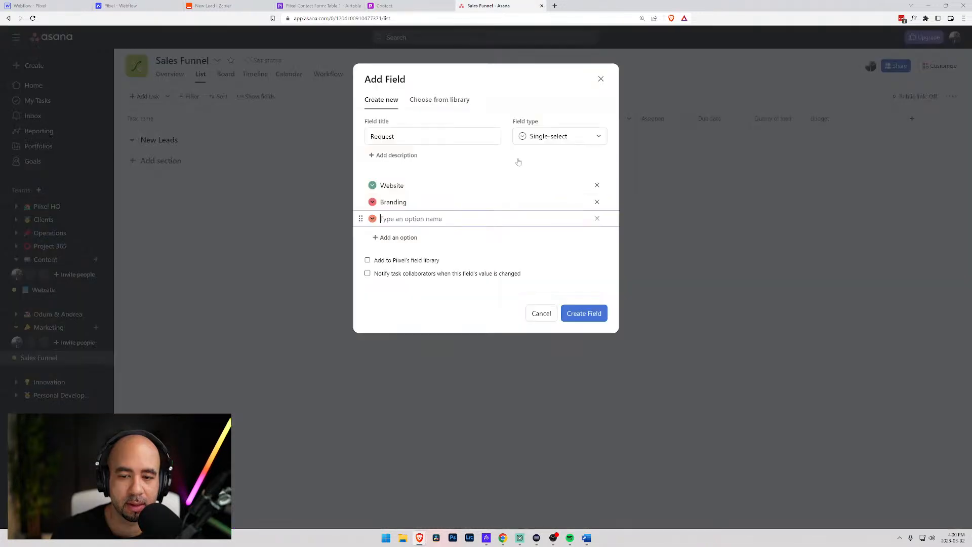
type("Content")
key("Return")
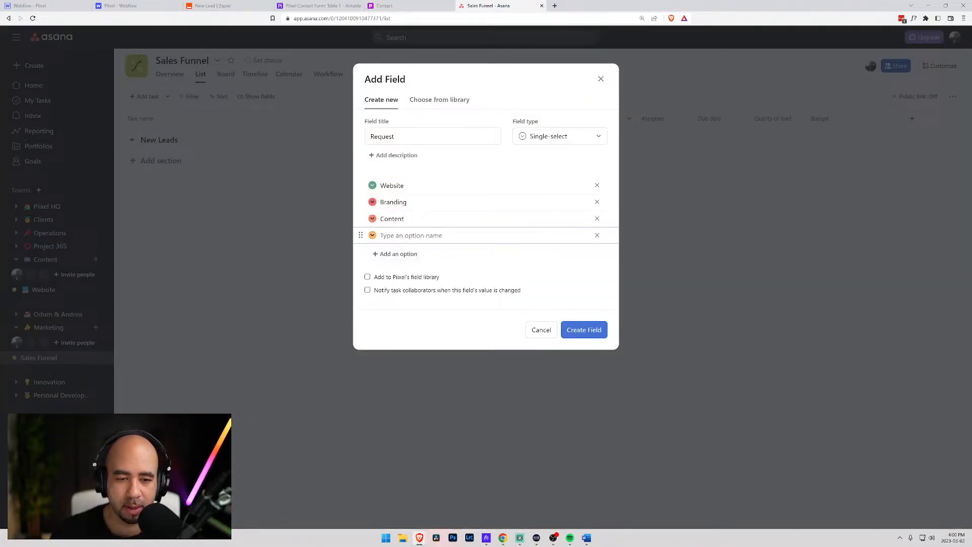
type("Mix")
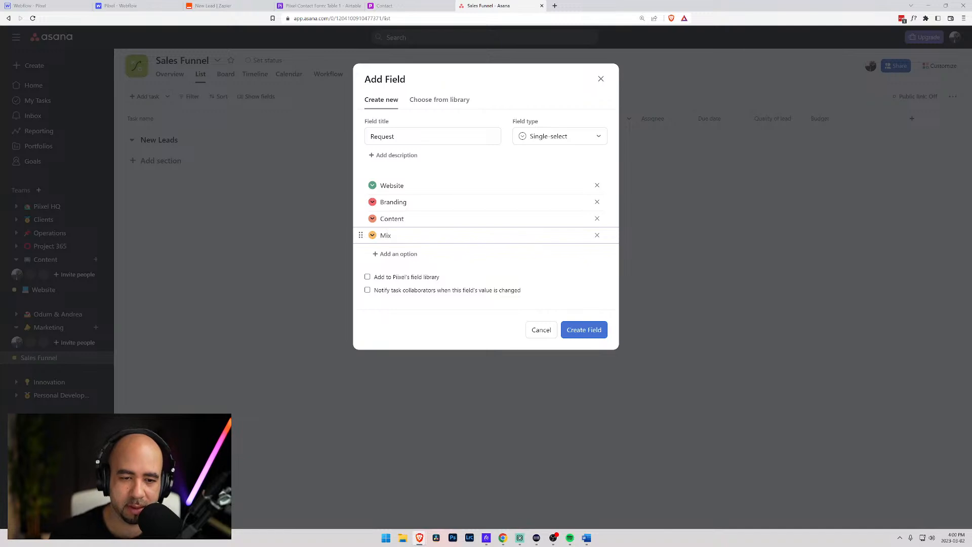
- Colour Website yellow, Branding orange, Content coral and Mix red, then create the field
left_click(372, 185)
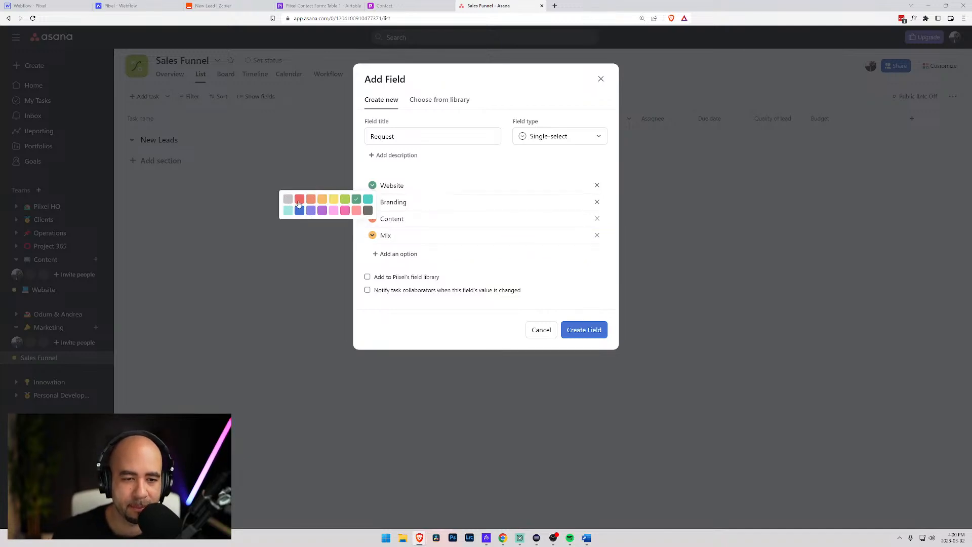
left_click(333, 199)
left_click(372, 202)
left_click(322, 215)
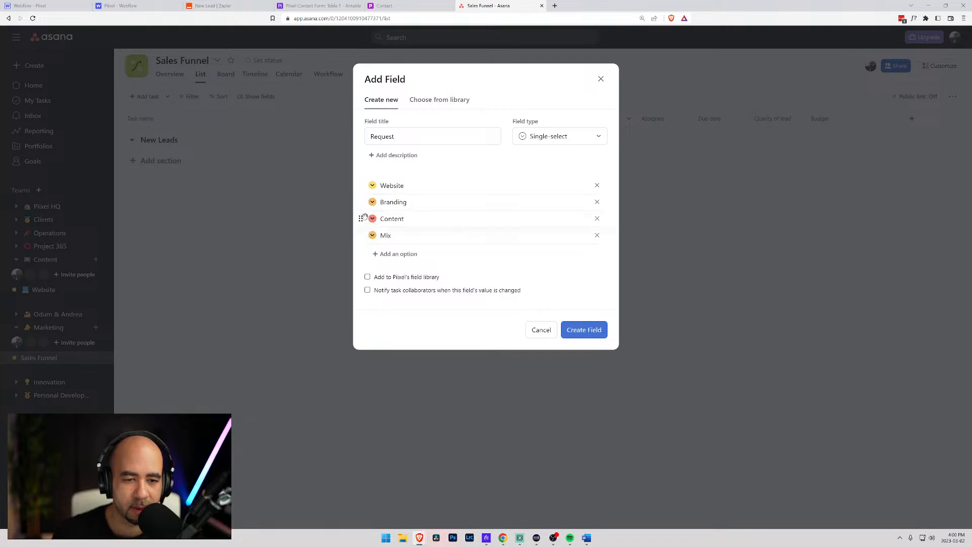
left_click(372, 219)
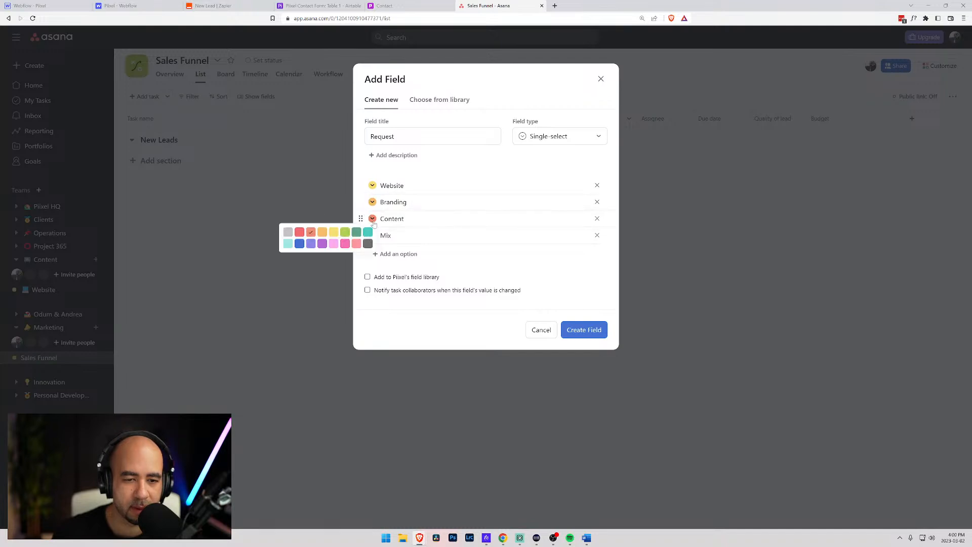
left_click(357, 243)
left_click(372, 235)
left_click(298, 250)
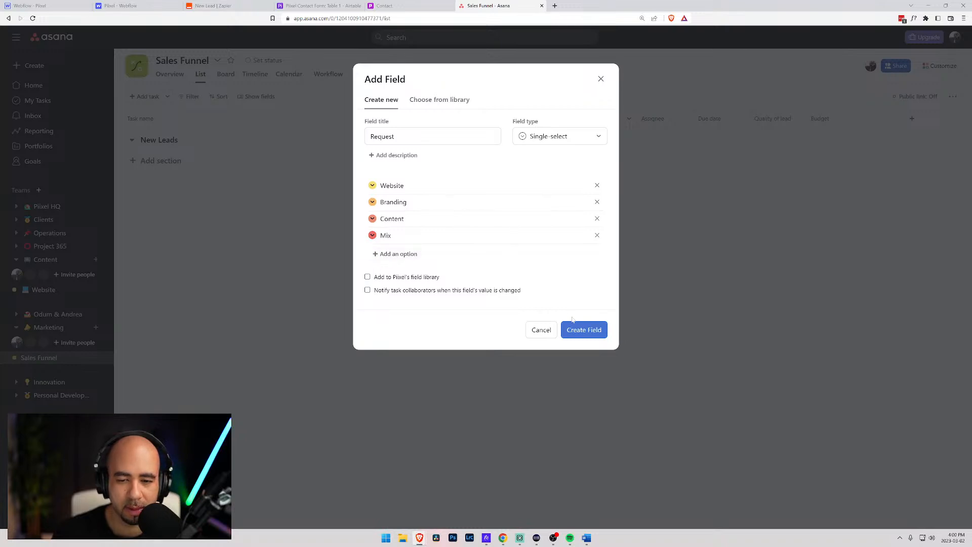
left_click(585, 330)
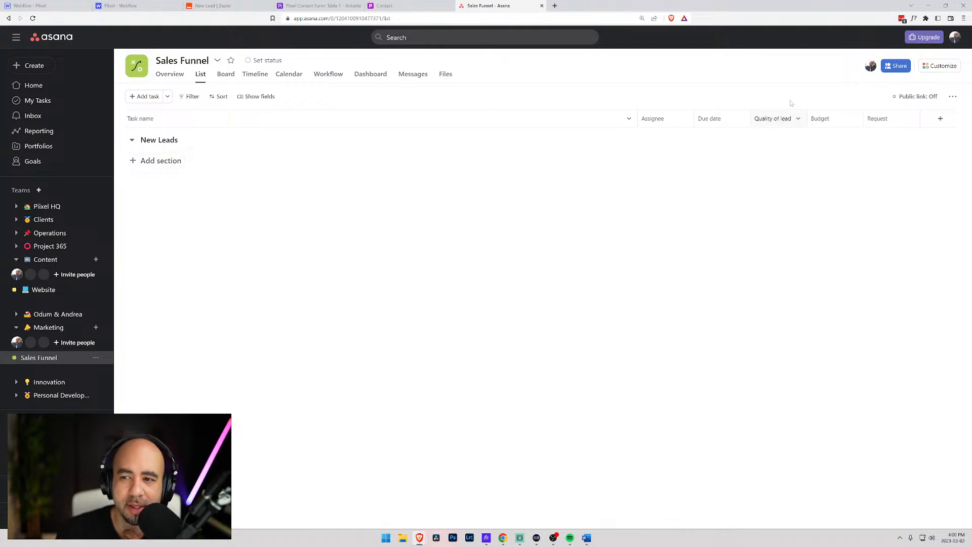
- Check the Zap and Airtable lead records, then add a new section below New Leads
left_click(217, 6)
left_click(312, 6)
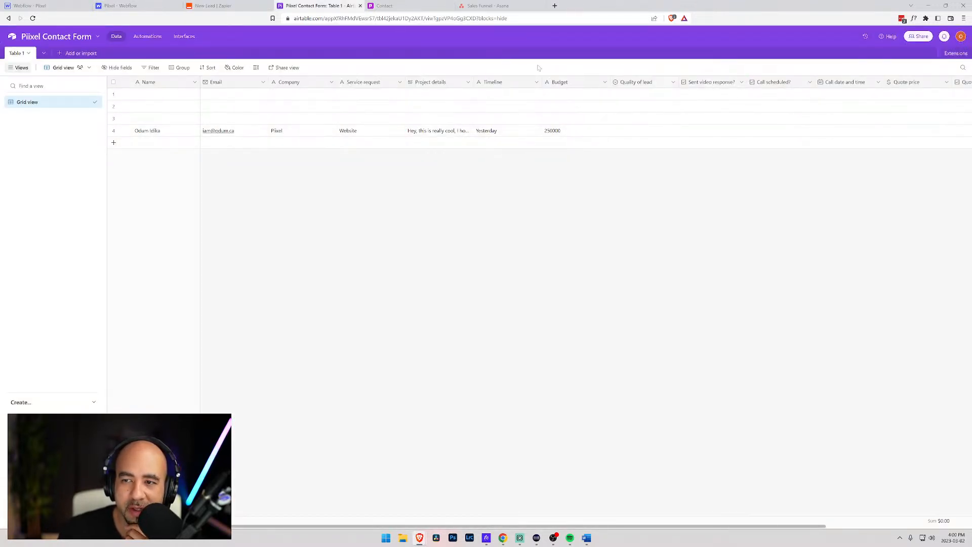
left_click(492, 6)
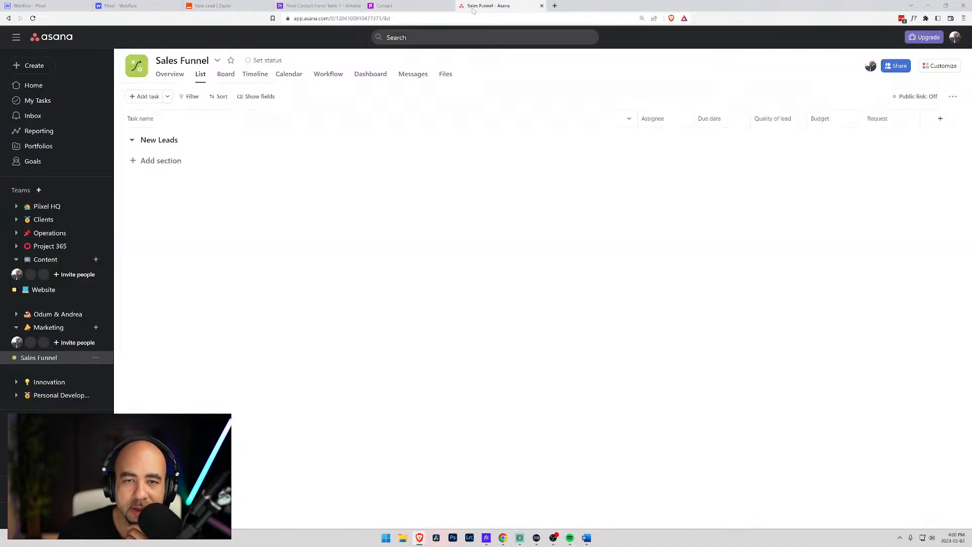
left_click(158, 165)
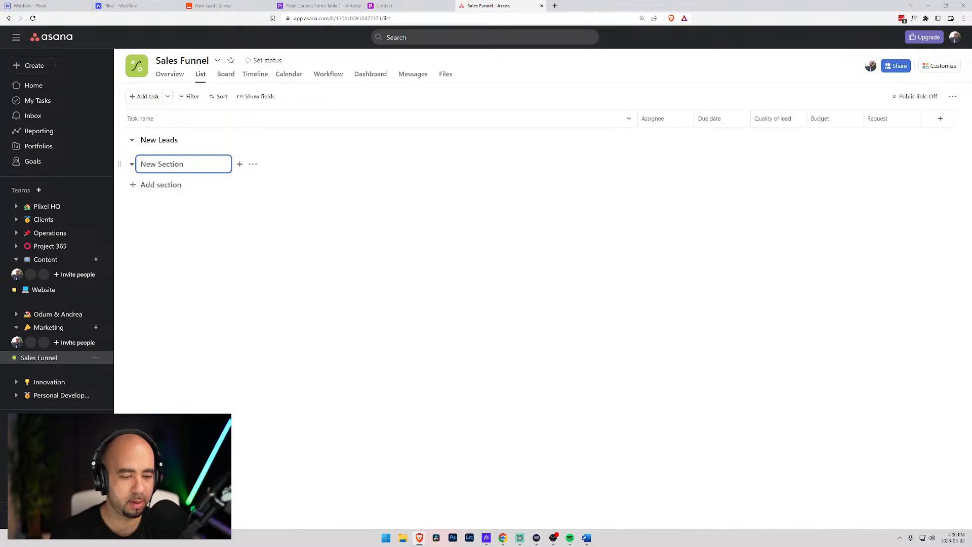
- Name the new section Qualified and add another titled Video Response Sent
type("Qualified")
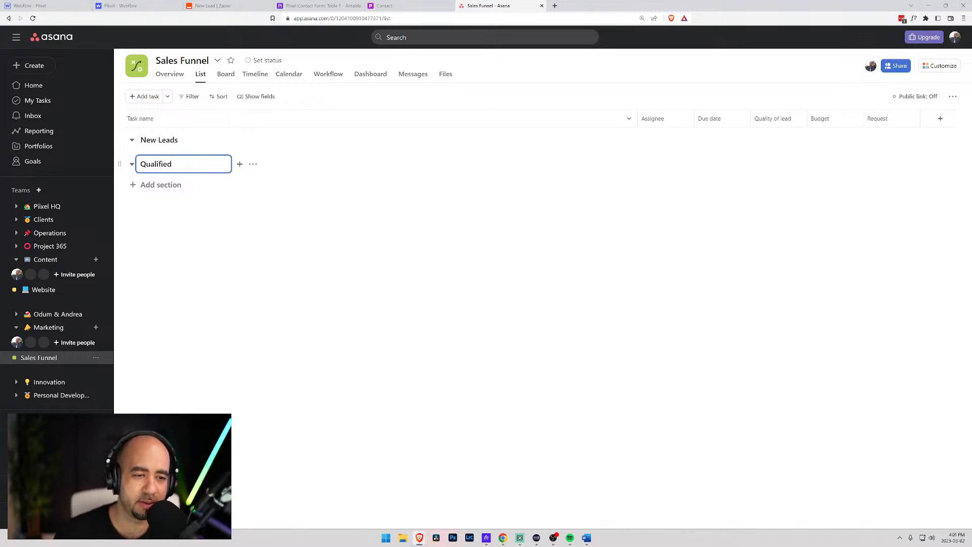
left_click(167, 185)
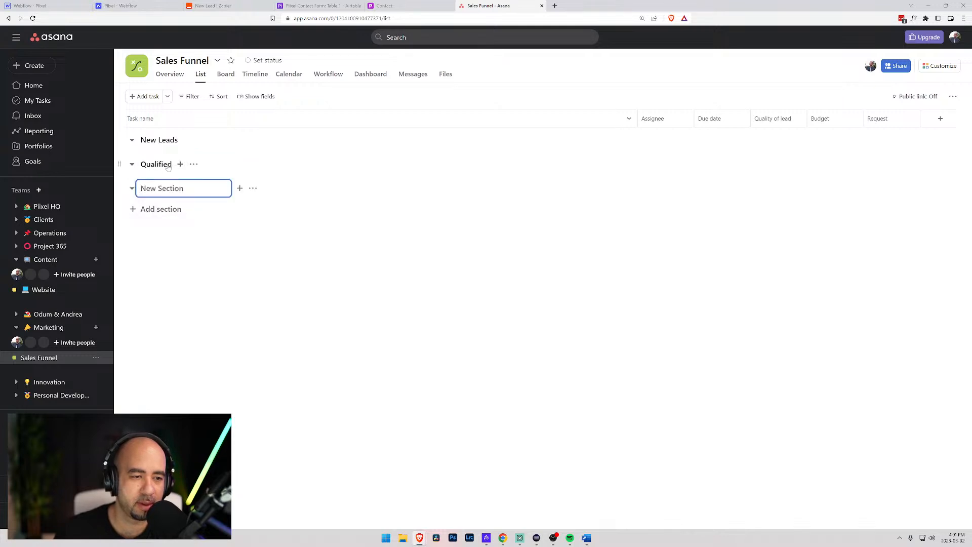
type("Video Respon")
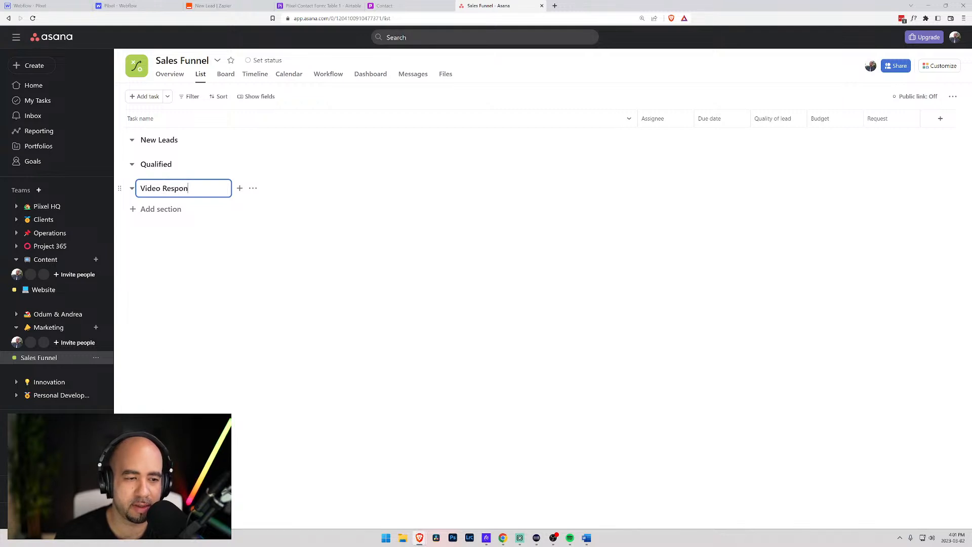
type("se Sent")
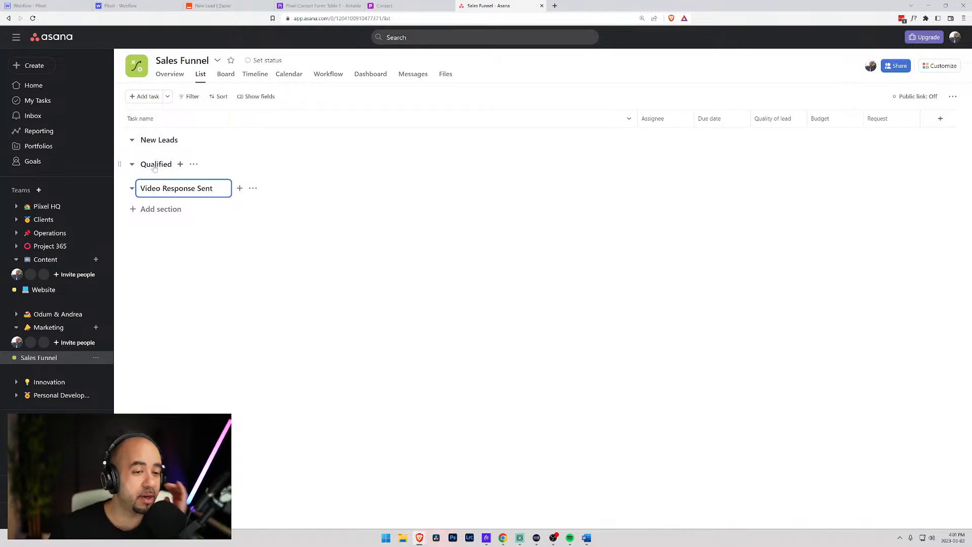
- In Board view, rename the Qualified column to Creating Video
left_click(226, 74)
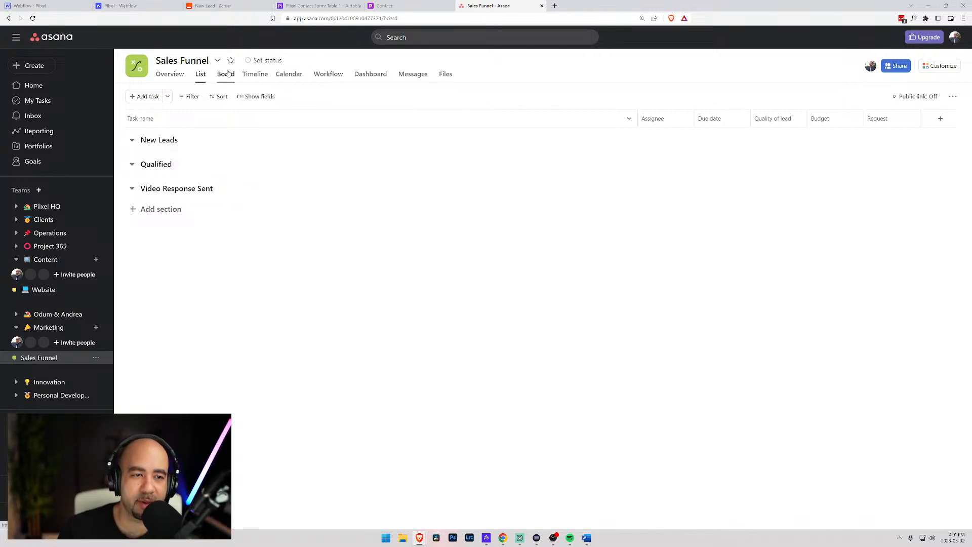
left_click(396, 118)
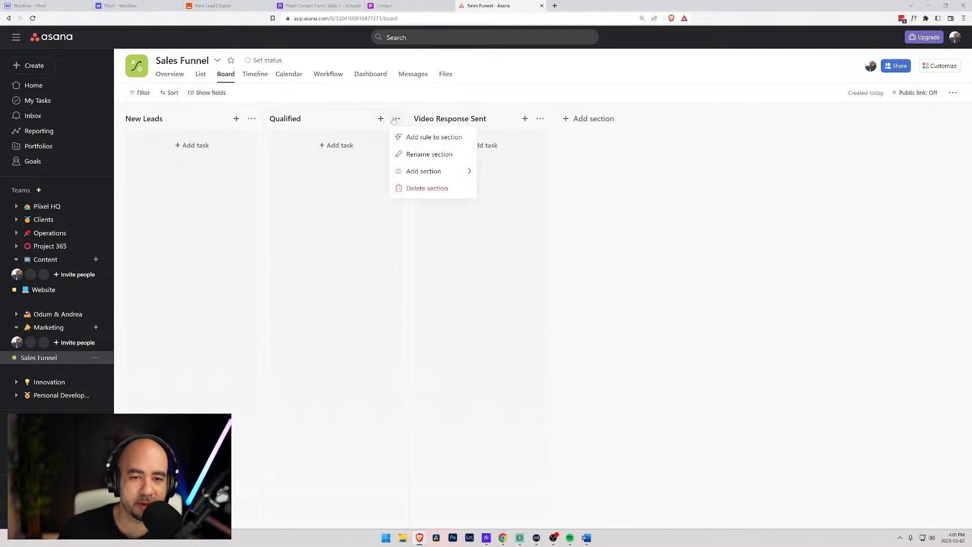
mouse_move(434, 172)
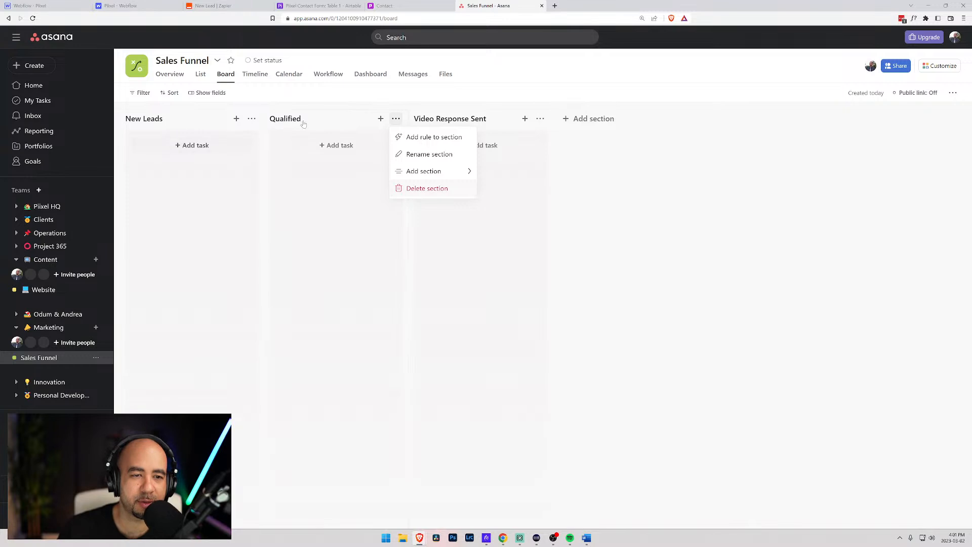
left_click(321, 146)
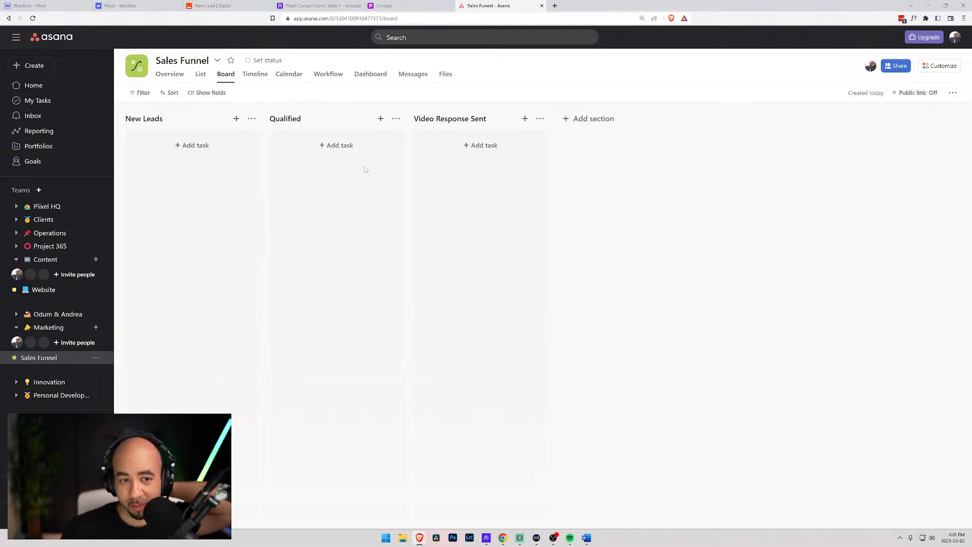
left_click(291, 120)
double_click(291, 119)
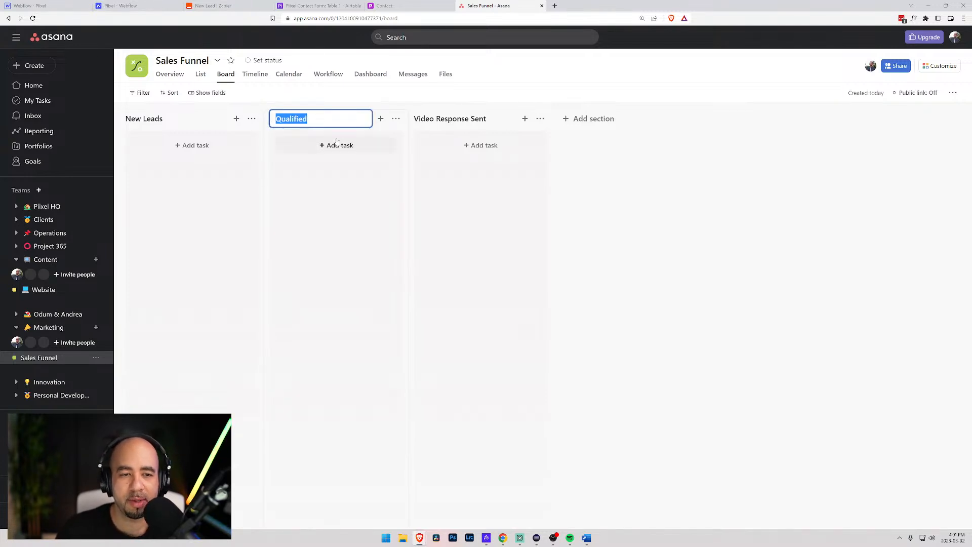
type("Processing")
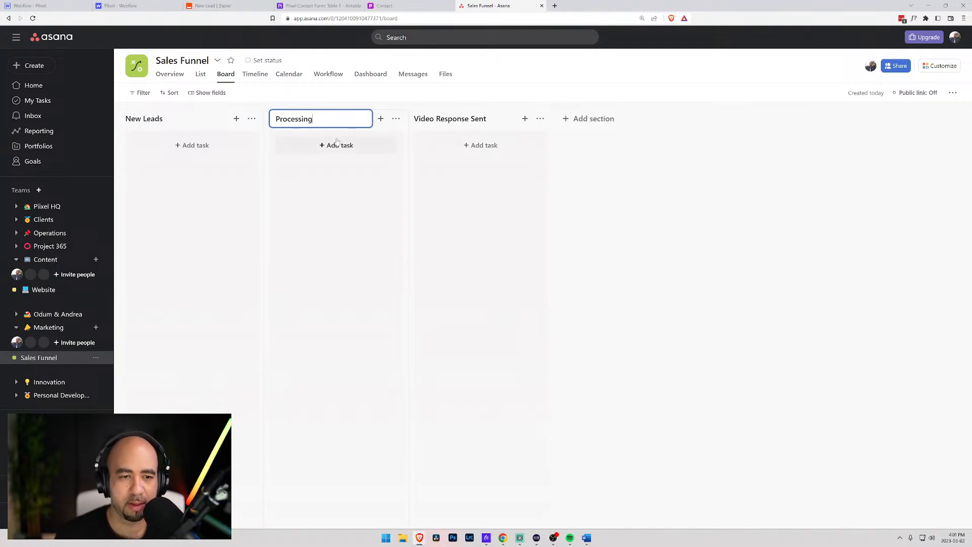
key("BackSpace")
key("BackSpace")
key("BackSpace")
key("BackSpace")
key("BackSpace")
key("BackSpace")
key("BackSpace")
key("BackSpace")
key("BackSpace")
key("BackSpace")
type("Creating Video")
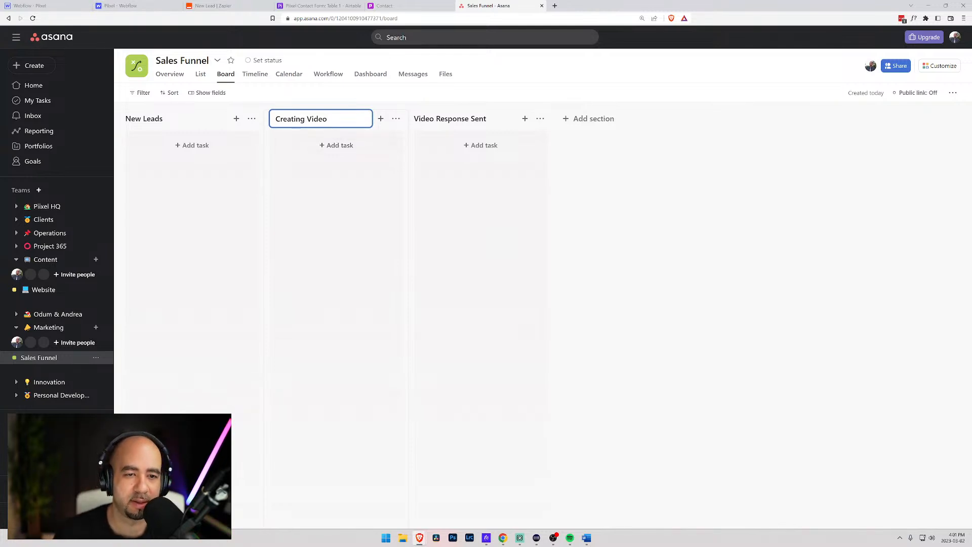
left_click(442, 122)
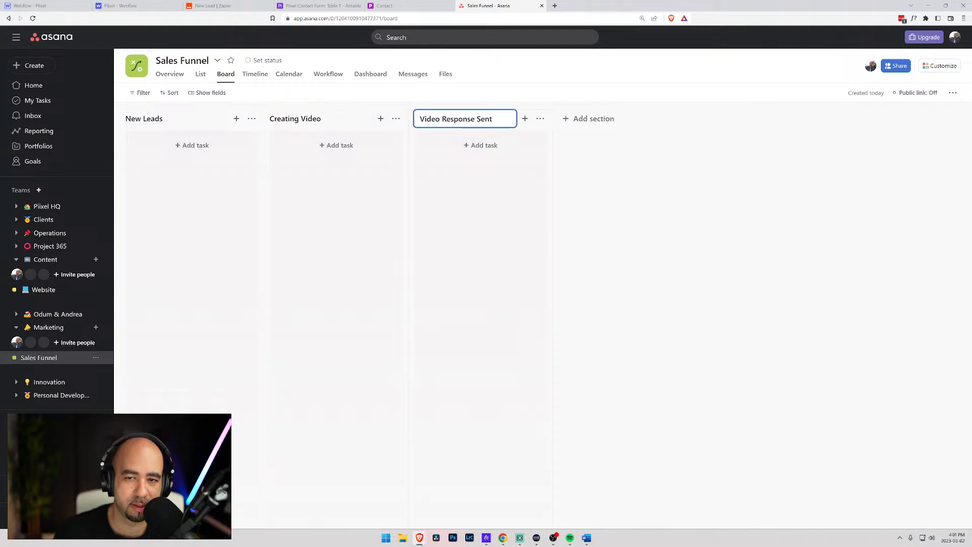
- Add a Call Scheduled column after Video Response Sent
left_click(565, 120)
type("Schedul")
key("BackSpace")
key("BackSpace")
key("BackSpace")
key("BackSpace")
key("BackSpace")
key("BackSpace")
type("Call Scheduled")
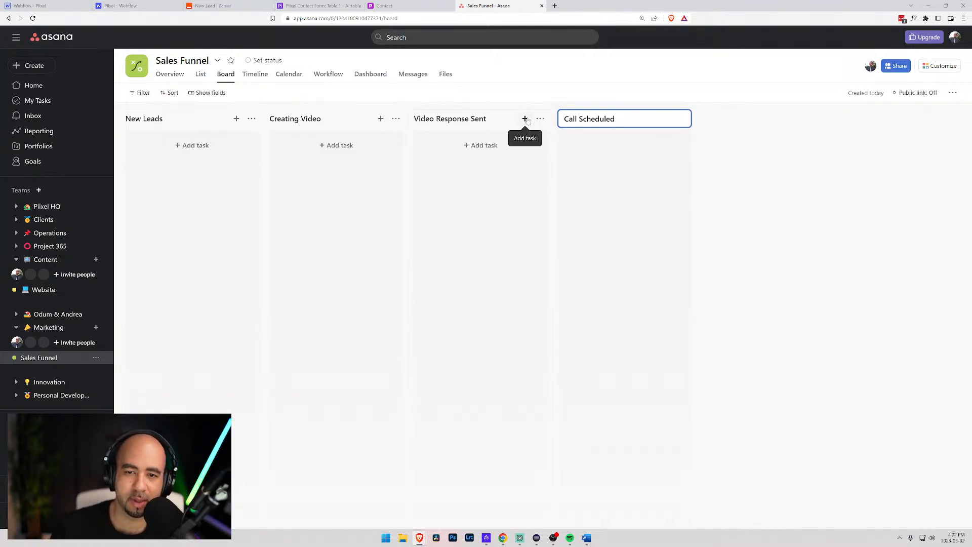
- Save the Call Scheduled section and add a new section named 'Quote Sent'
left_click(739, 112)
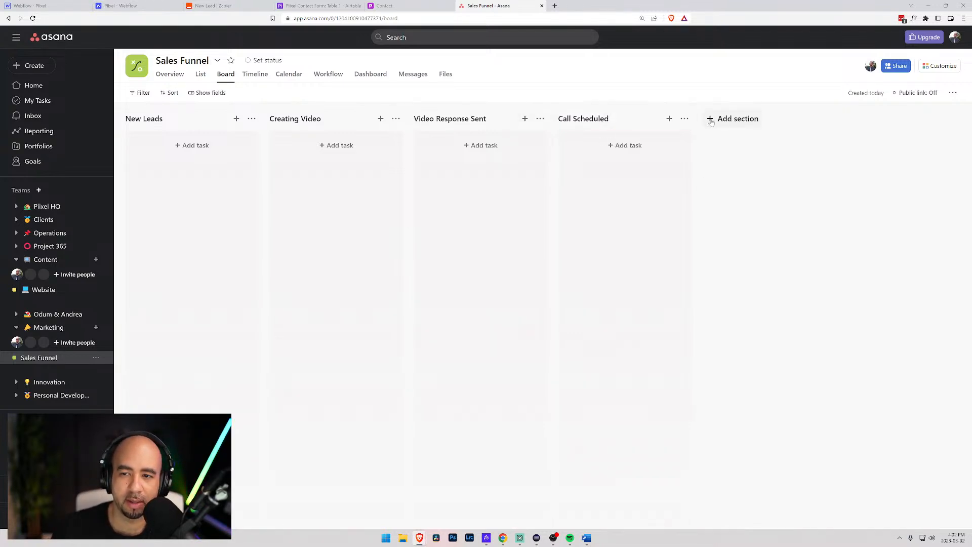
left_click(719, 118)
type("Quote Sent")
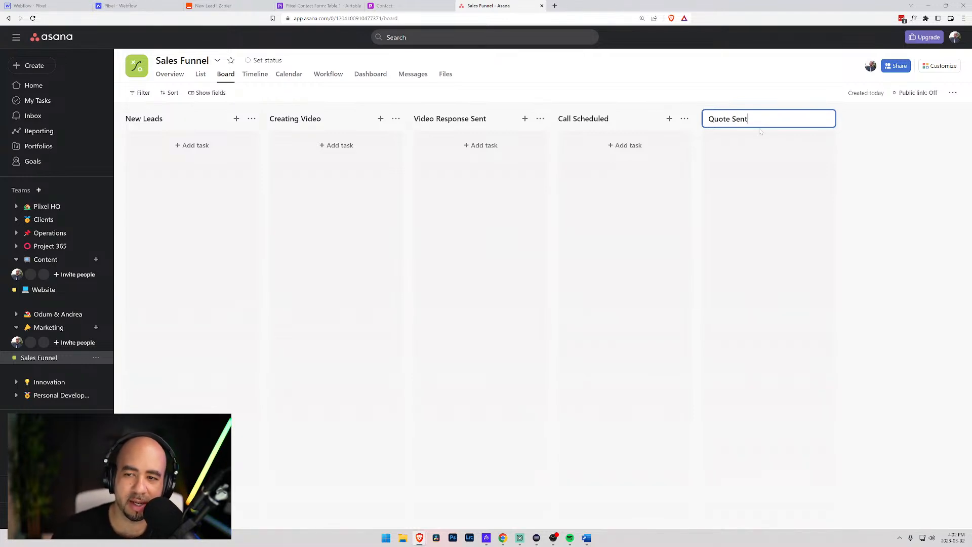
left_click(865, 120)
- Rename the Quote Sent section to 'Working on Quote'
left_click(863, 119)
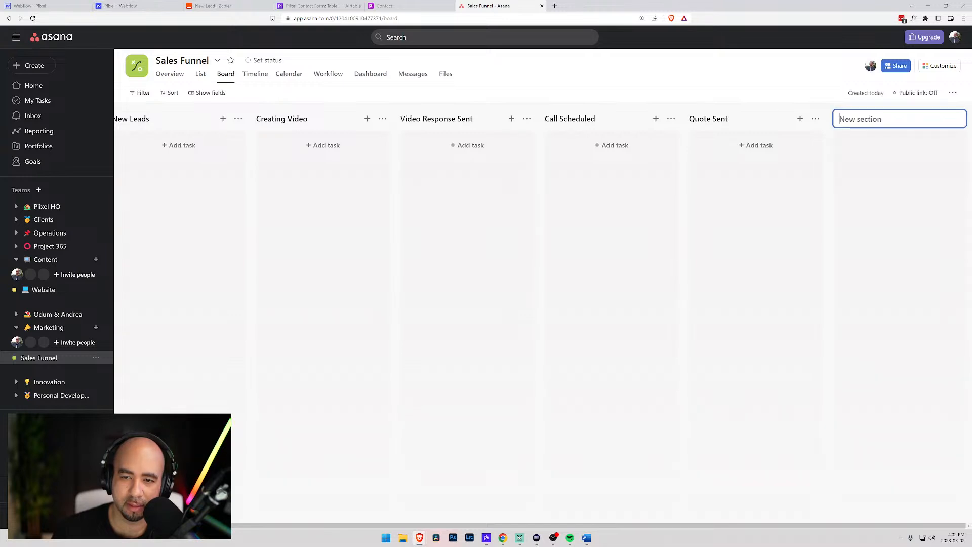
left_click(719, 120)
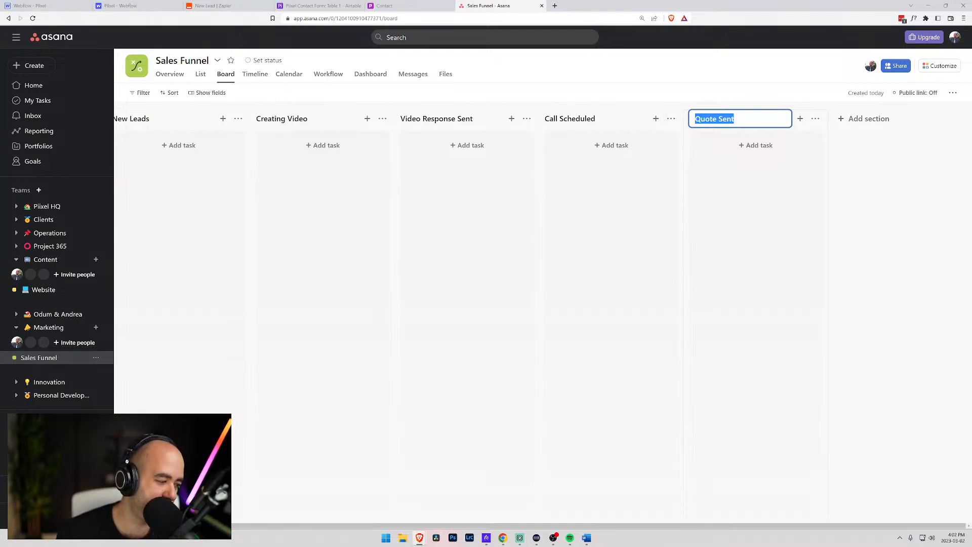
type("Wor")
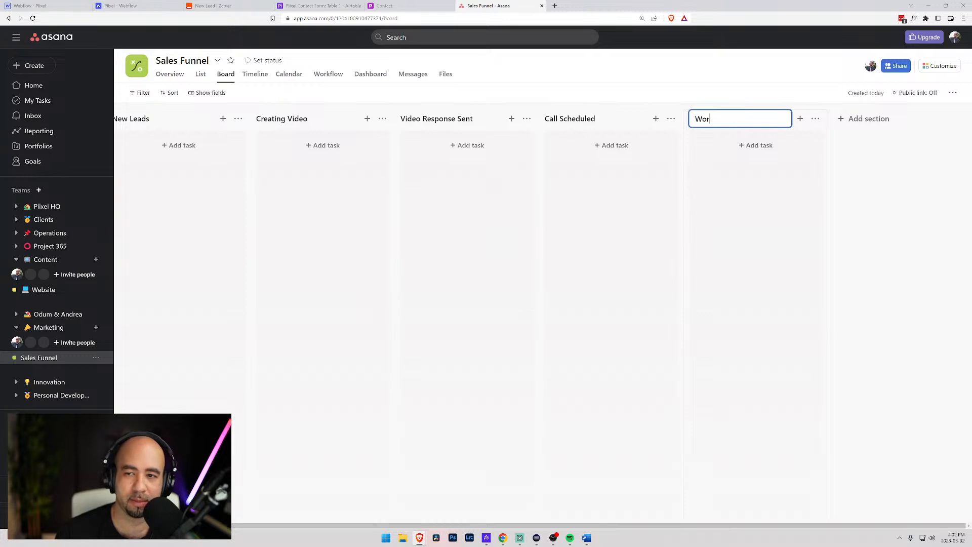
type("king on Quote")
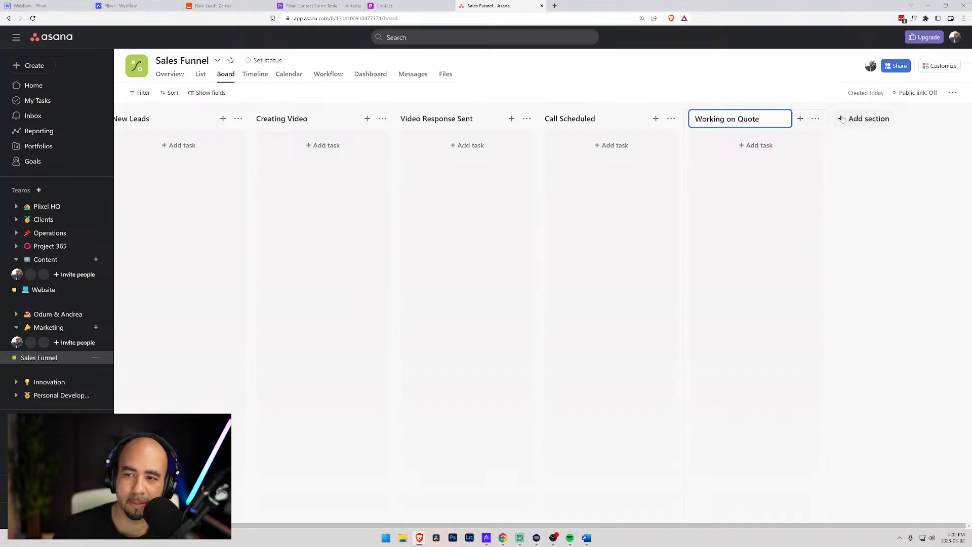
left_click(861, 118)
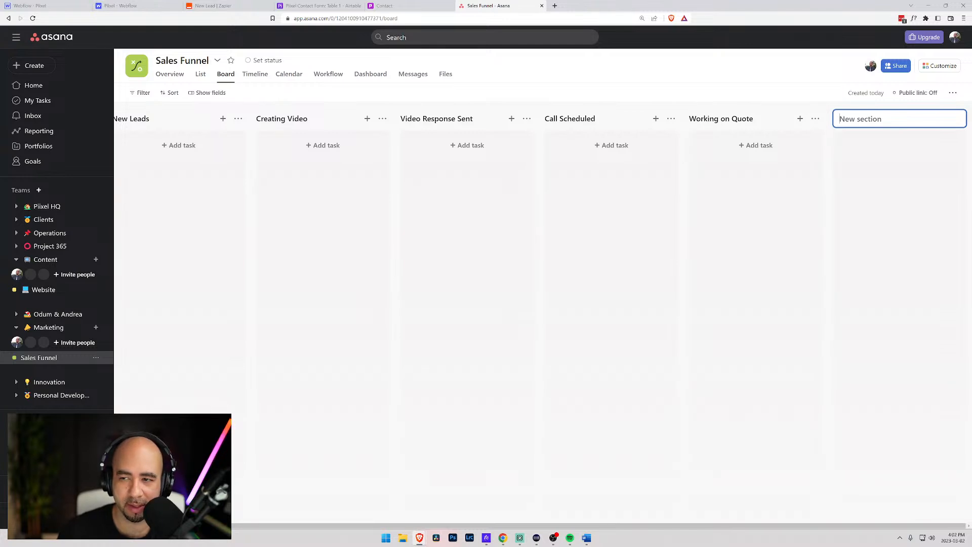
- Add a 'No Action' section at the end of the Sales Funnel board
type("No Action")
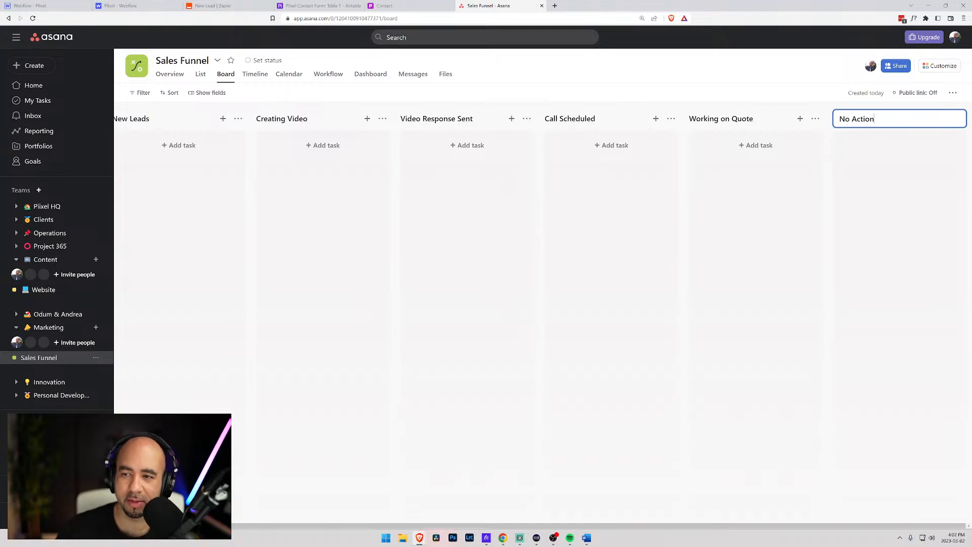
key("Return")
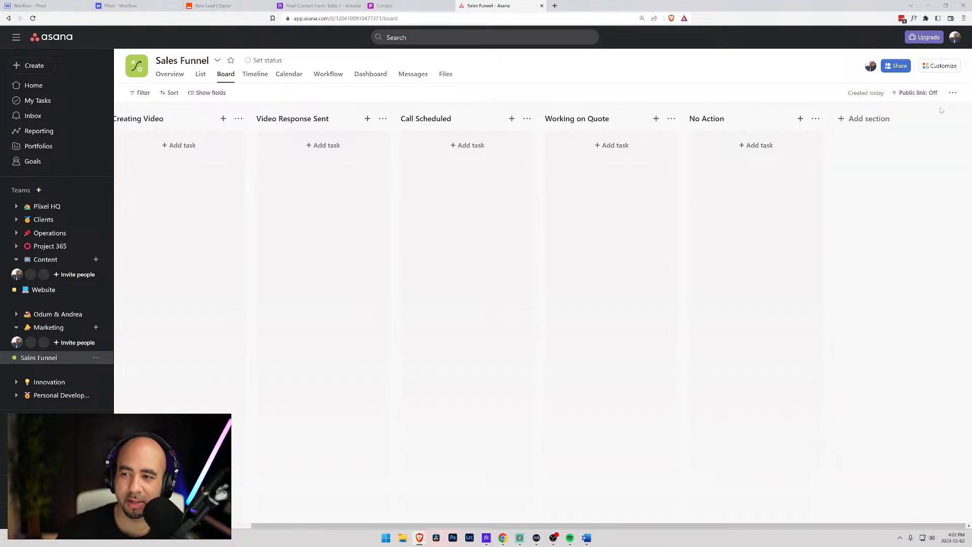
left_click(843, 122)
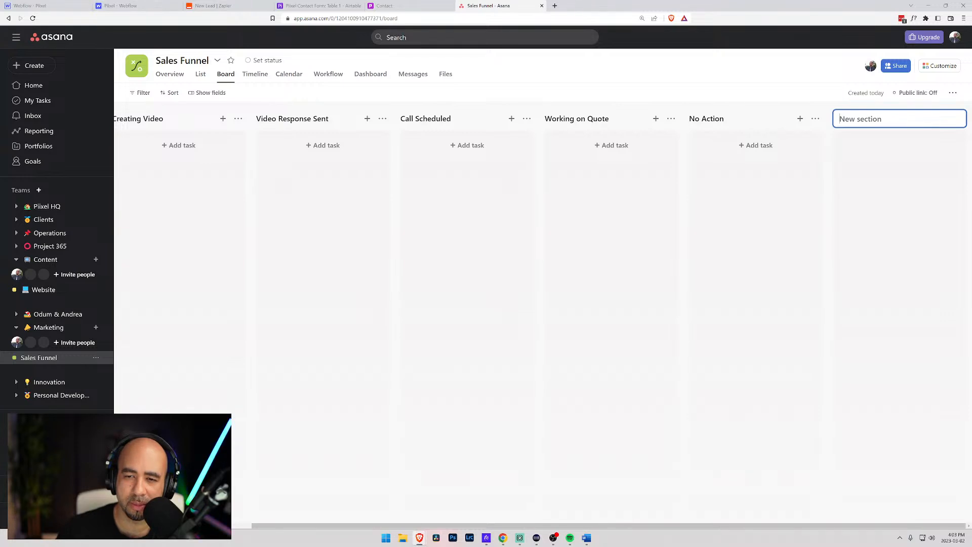
- Rename the Working on Quote section to 'Quoting'
left_click(583, 120)
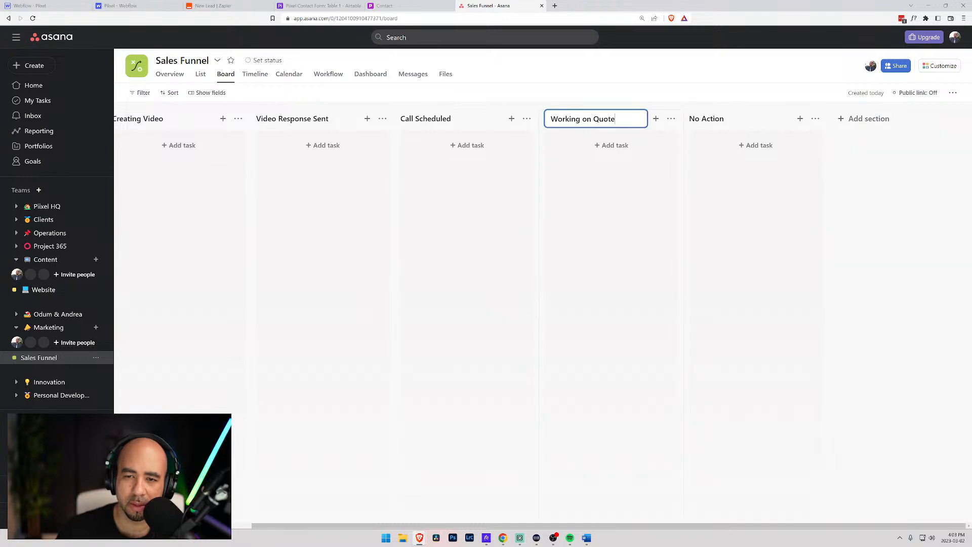
key("ctrl+a")
type("A")
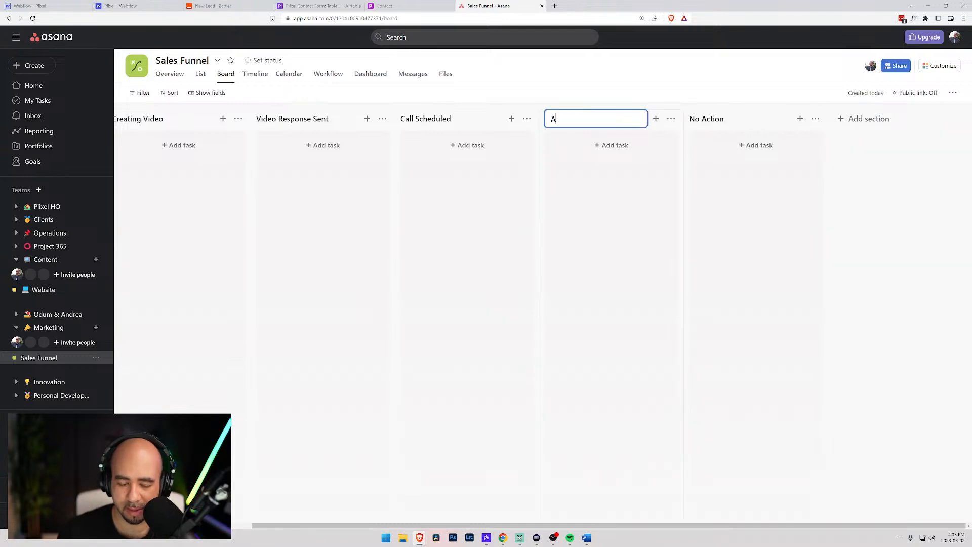
type("sked for Quote")
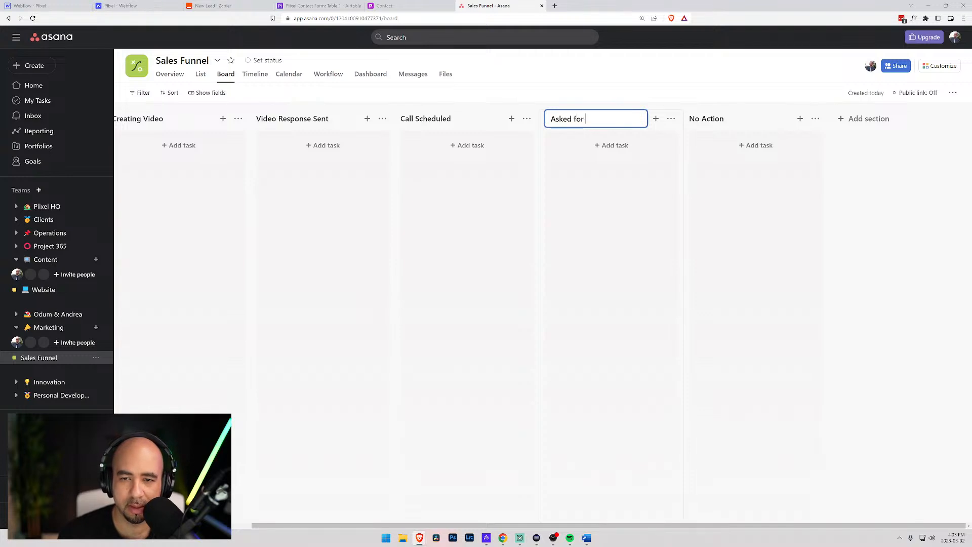
key("BackSpace")
key("BackSpace")
key("BackSpace")
type("ote/Contract")
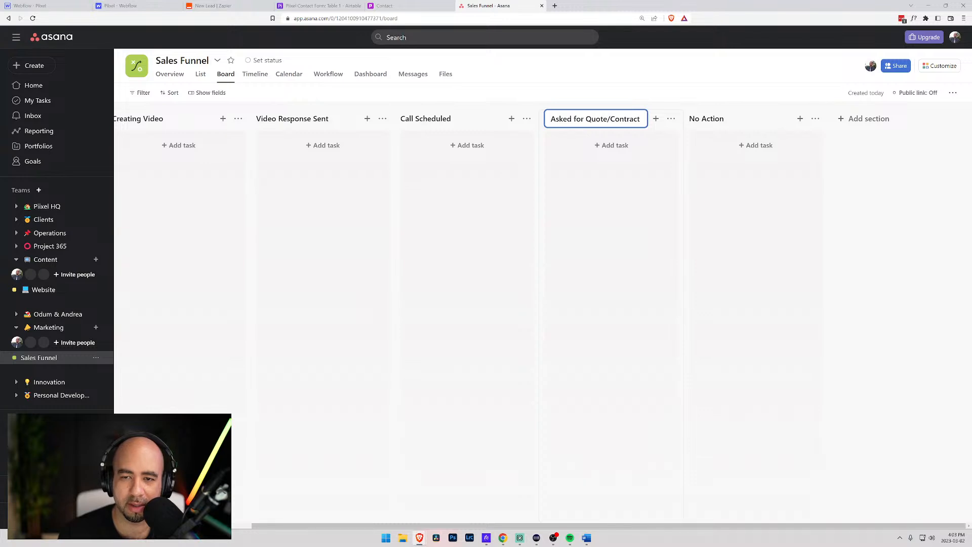
key("BackSpace")
key("BackSpace")
key("BackSpace")
key("BackSpace")
key("BackSpace")
key("BackSpace")
key("BackSpace")
key("BackSpace")
key("BackSpace")
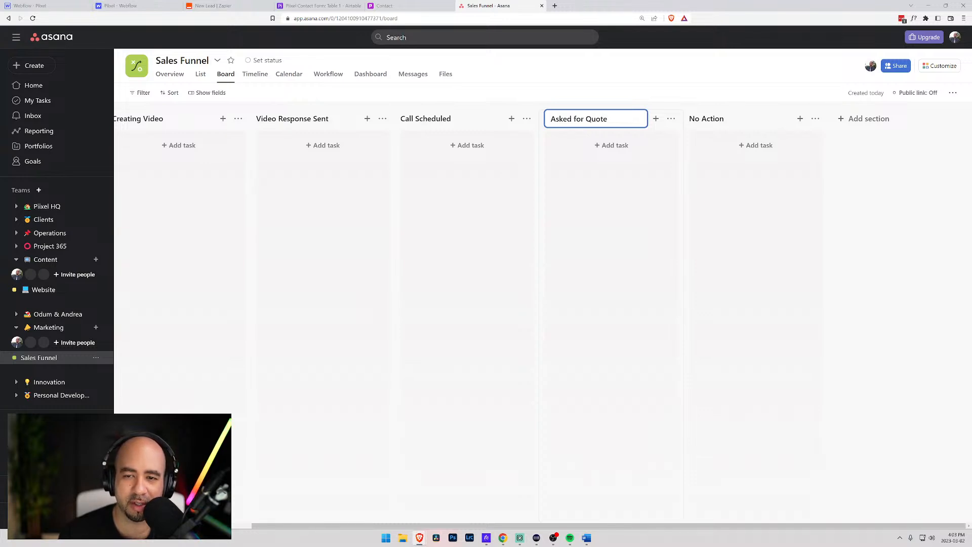
left_click_drag(586, 118, 544, 120)
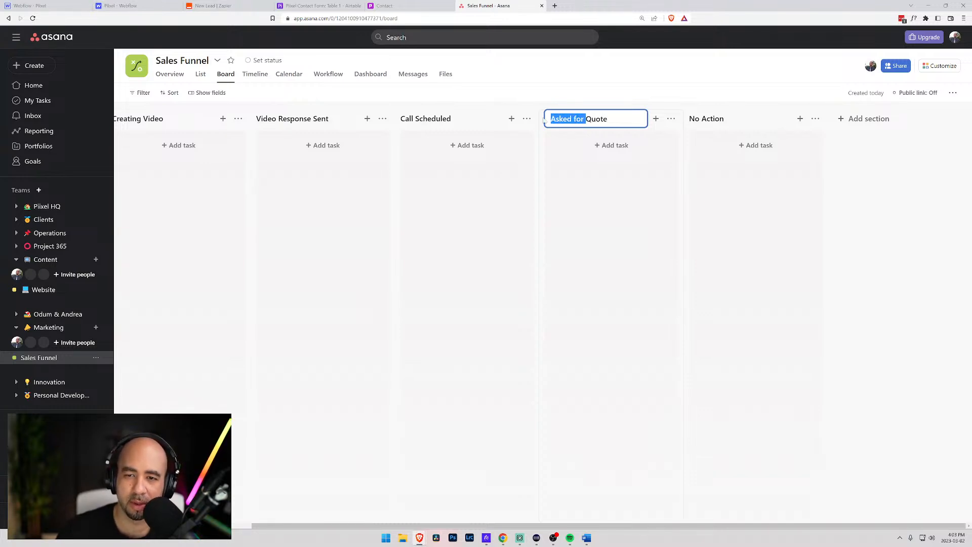
key("ctrl+a")
type("Qu")
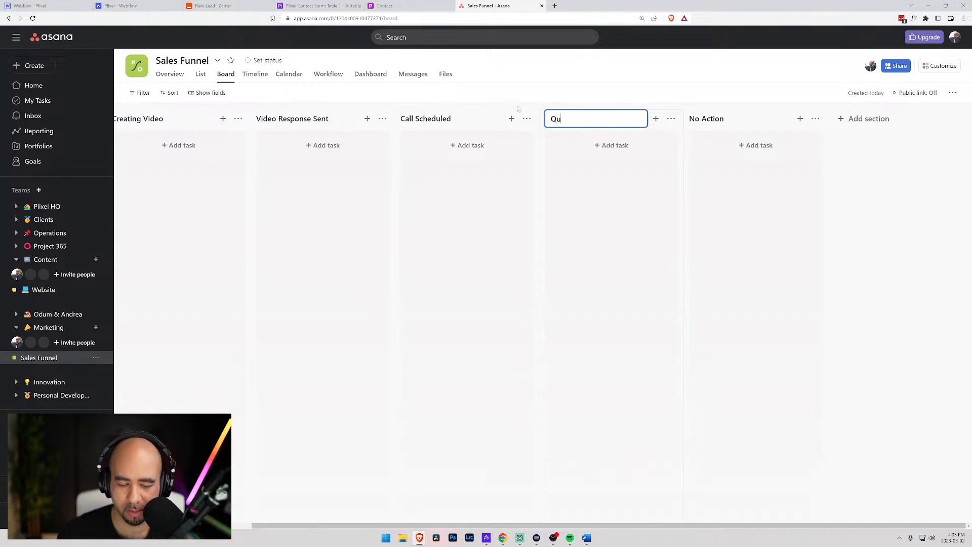
type("toing")
key("BackSpace")
key("BackSpace")
key("BackSpace")
key("BackSpace")
key("BackSpace")
type("oting")
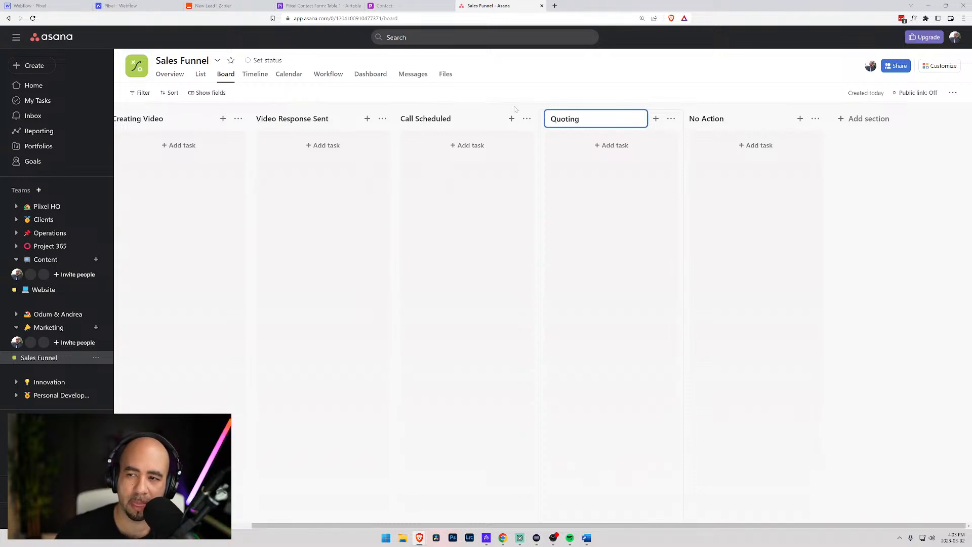
left_click(864, 119)
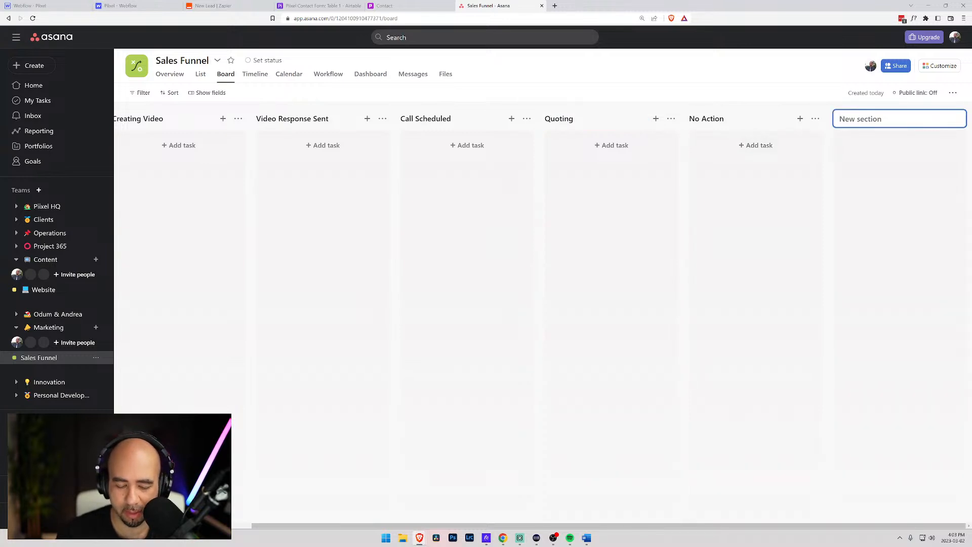
- Add a 'Contract' section, review the sections in List view, and return to Zapier
type("Contract")
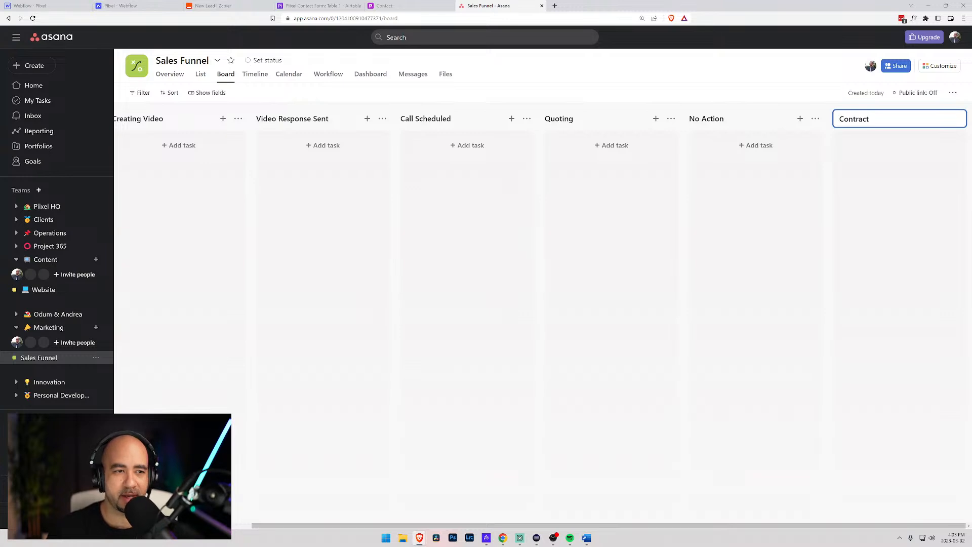
left_click(201, 74)
left_click(170, 75)
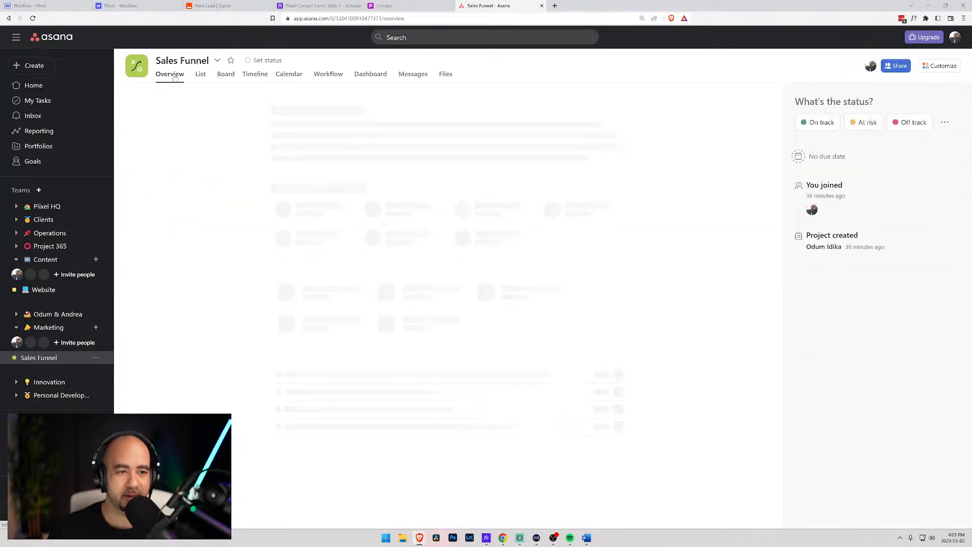
left_click(202, 75)
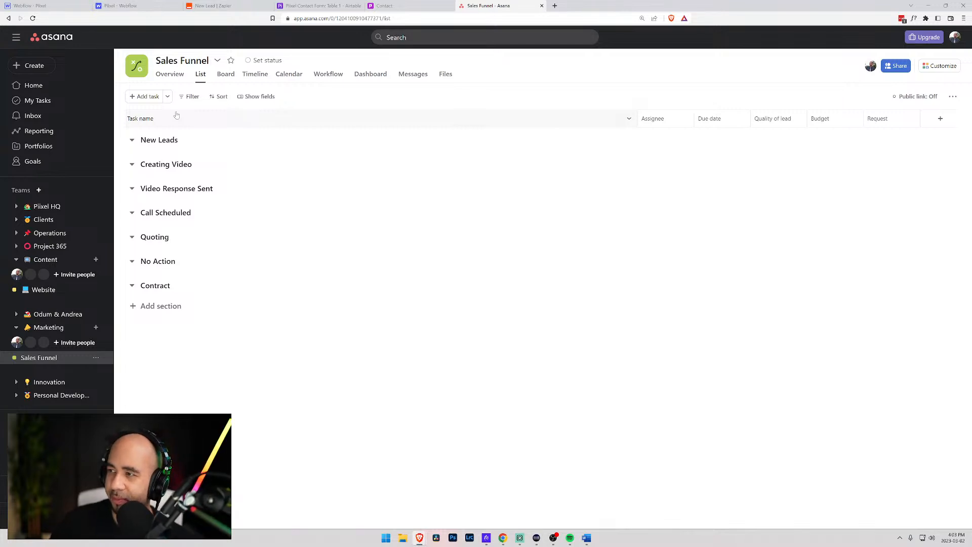
left_click(214, 6)
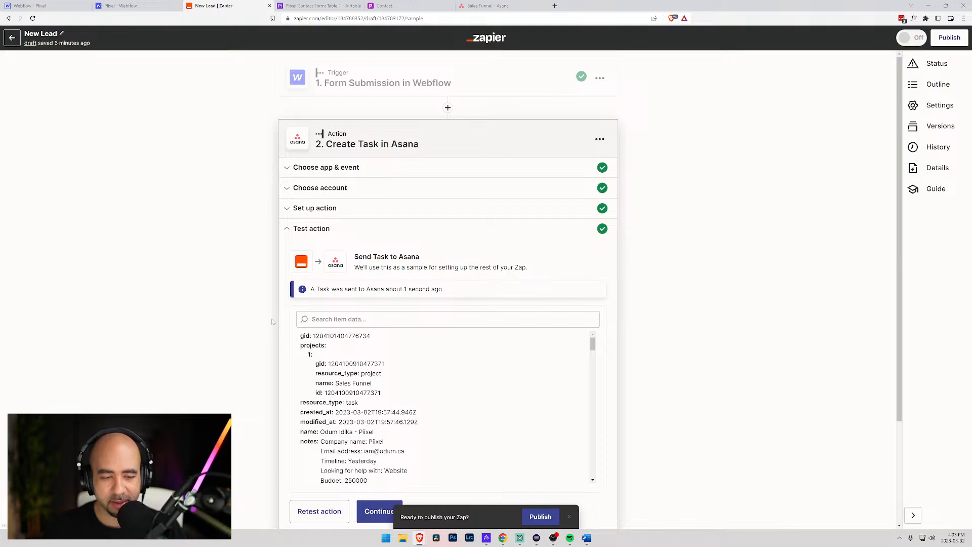
- Rename the Zap to 'New Lead from Contact Form'
scroll(208, 211, "down", 3)
scroll(208, 211, "up", 3)
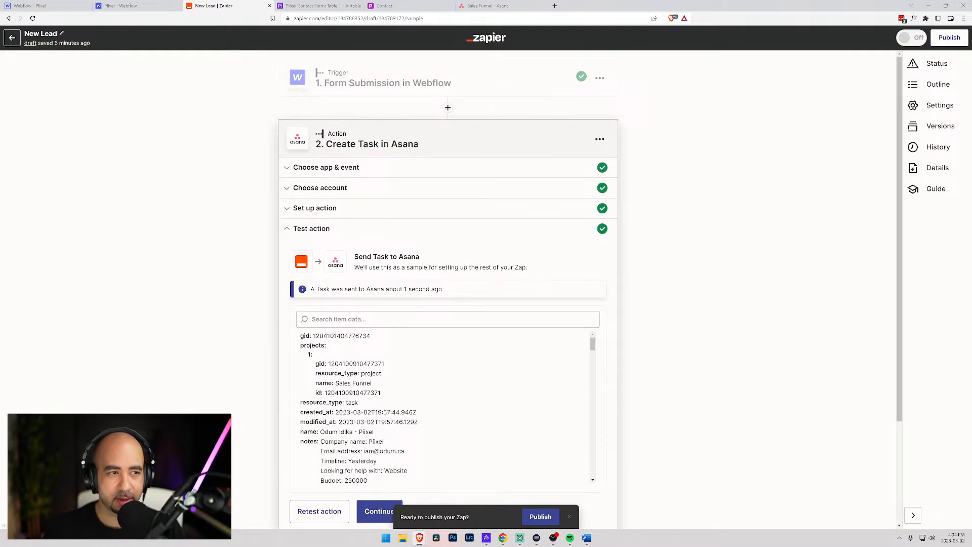
left_click(61, 34)
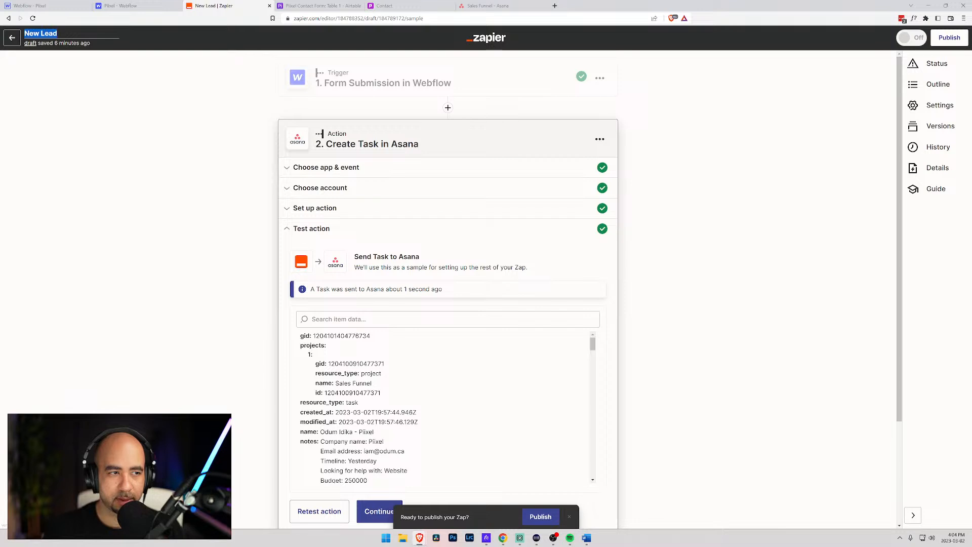
type("f")
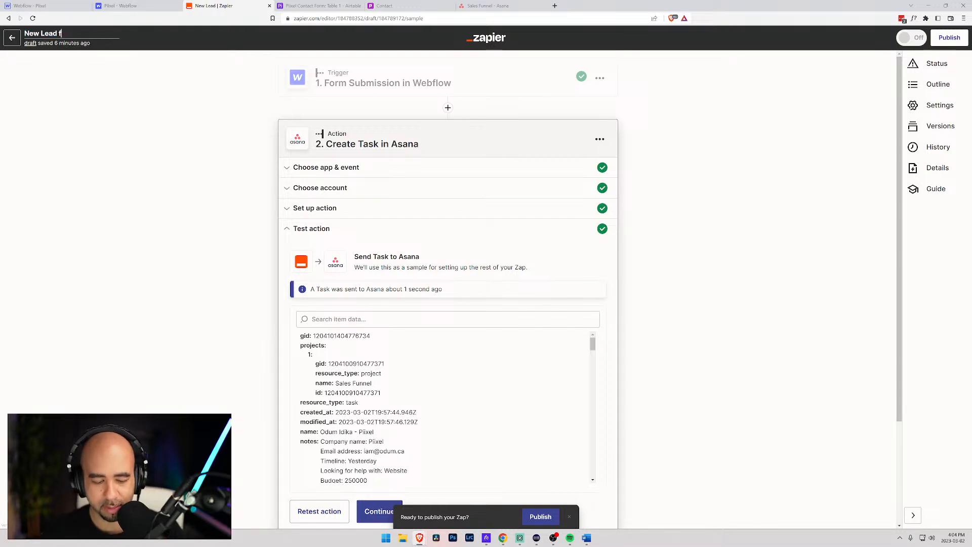
type("rom Contact Form")
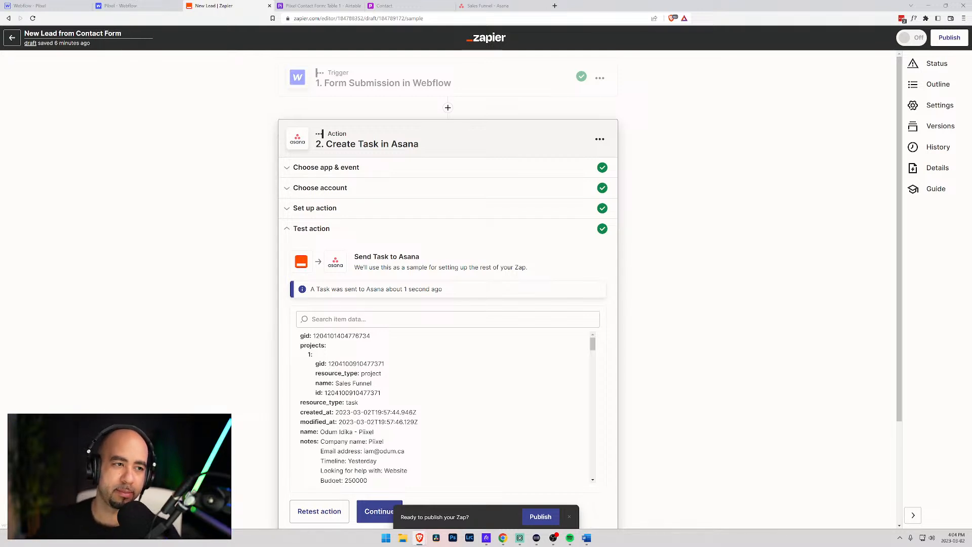
key("Return")
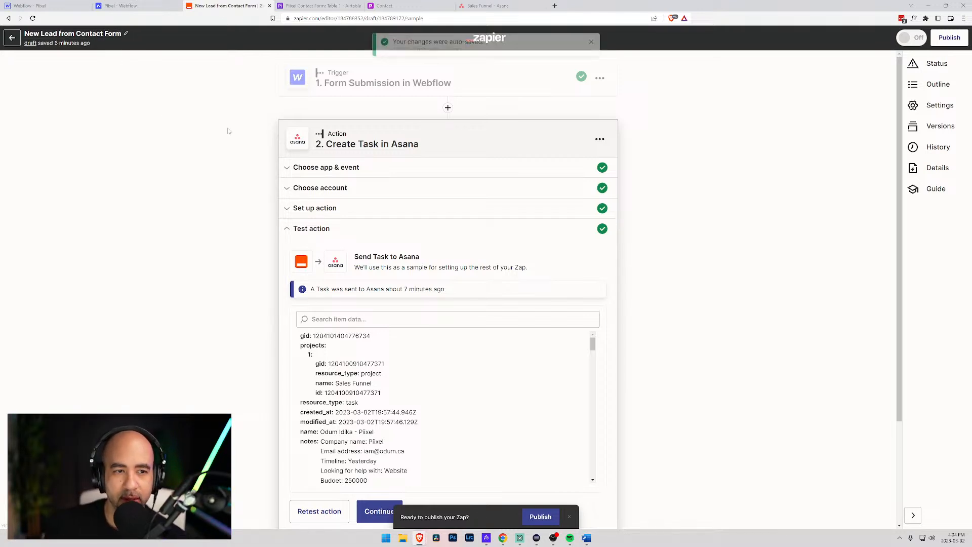
- Close the Asana step panel to show the Zap's full step outline
scroll(221, 183, "down", 3)
scroll(417, 304, "down", 5)
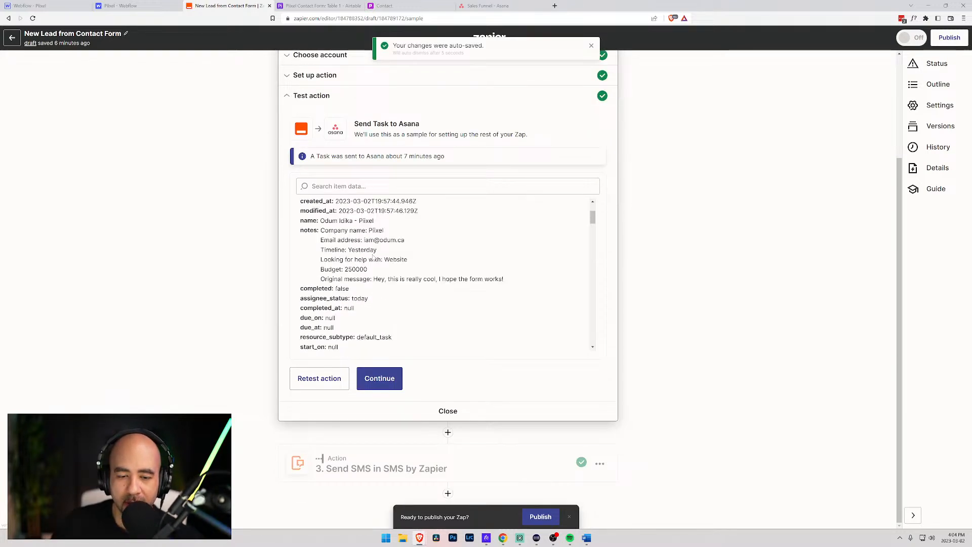
left_click(447, 411)
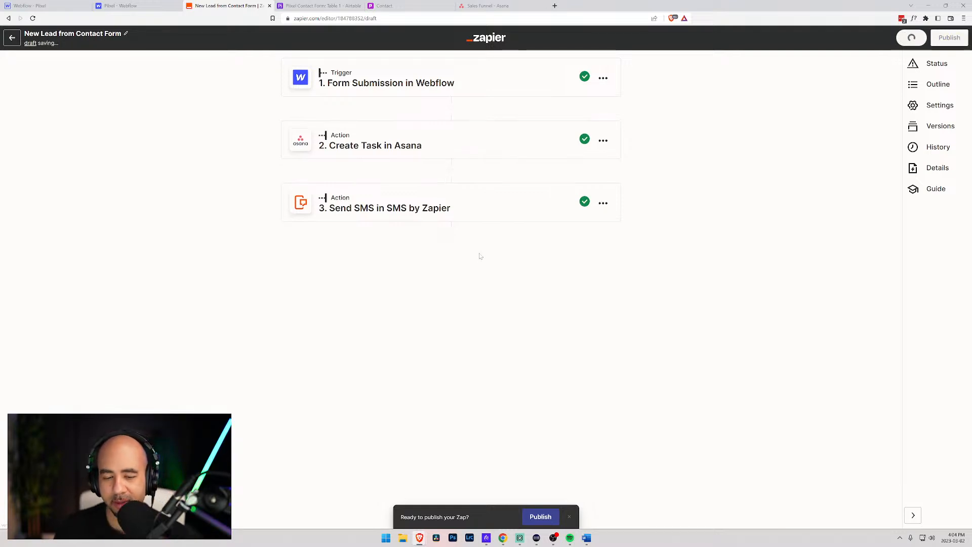
- Publish and turn on the Zap, then go back to My Zaps and the Webflow tab
left_click(540, 517)
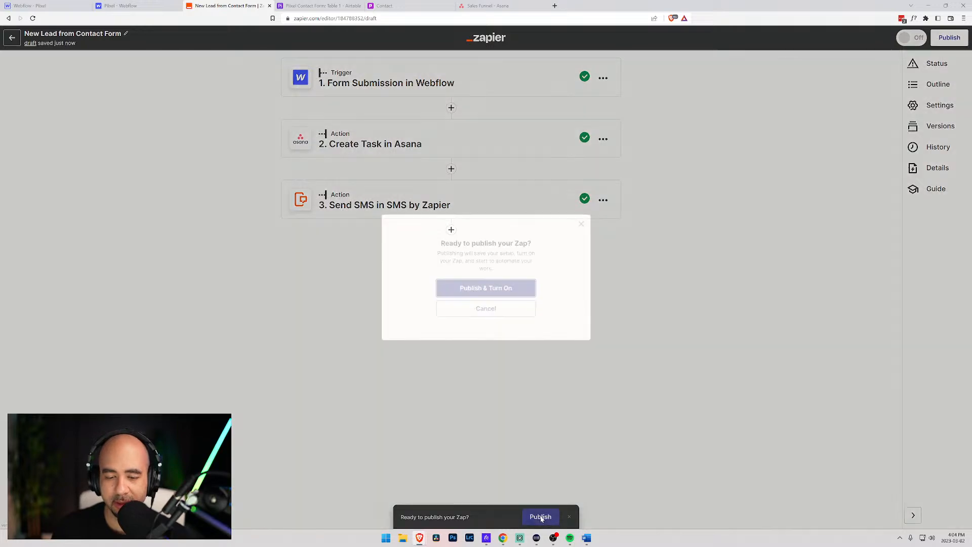
left_click(464, 293)
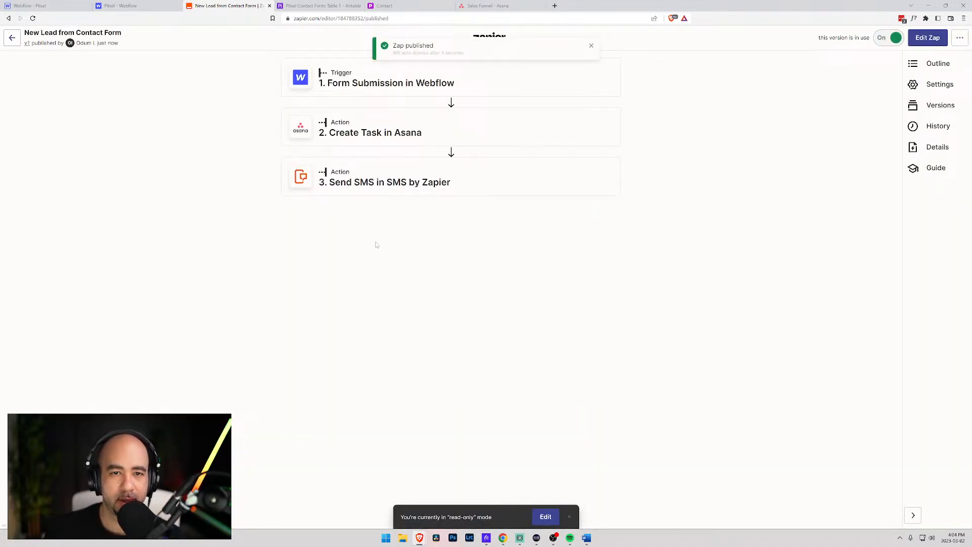
left_click(11, 40)
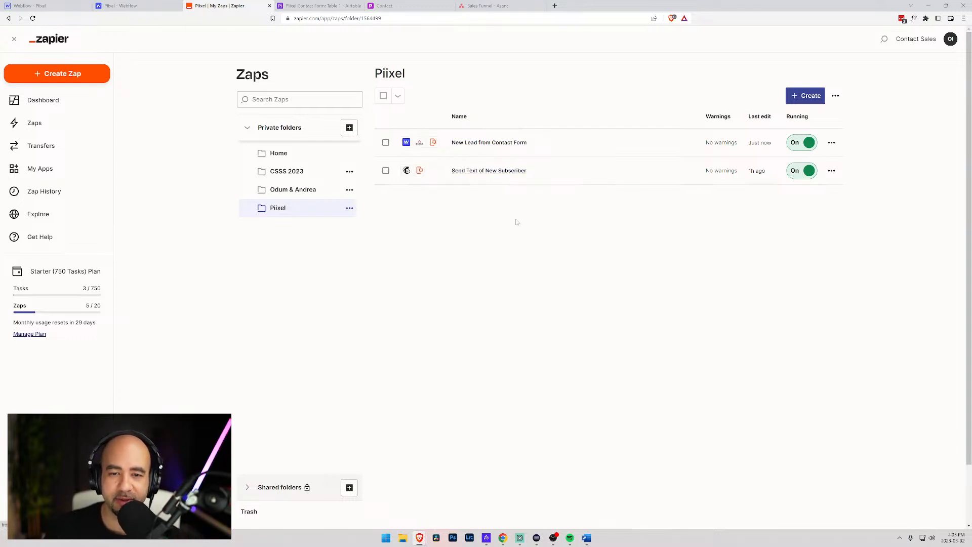
left_click(123, 5)
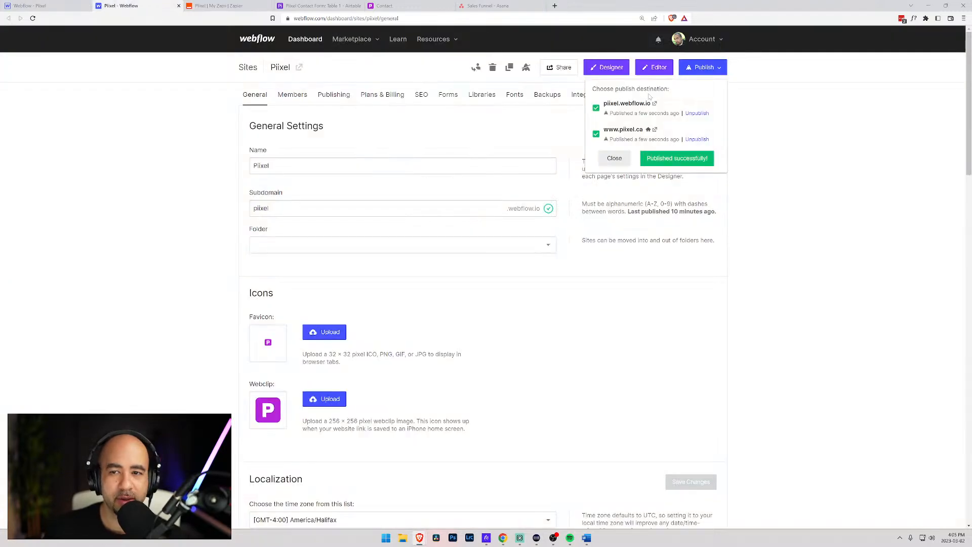
- Republish the Piixel site to both domains from the Designer and open the live contact page
left_click(614, 157)
left_click(30, 5)
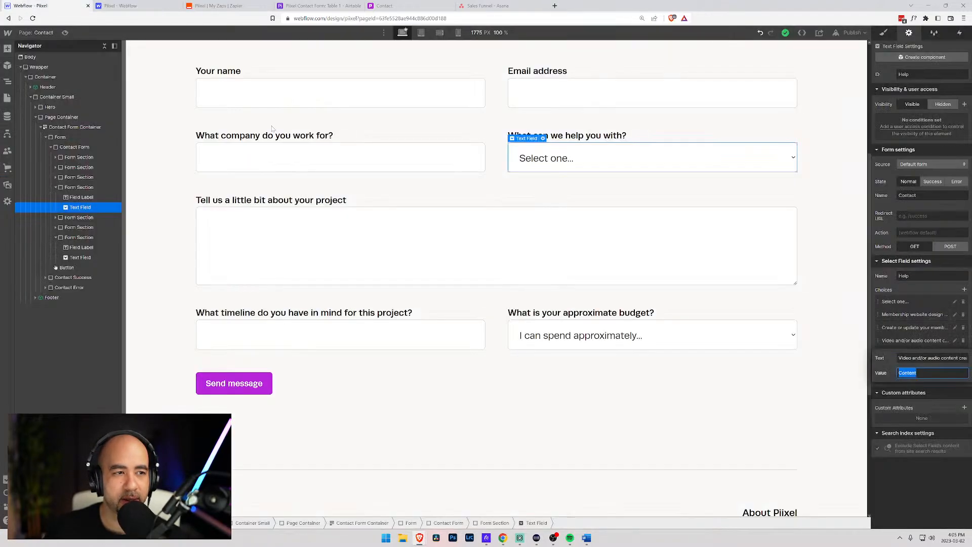
scroll(727, 251, "up", 4)
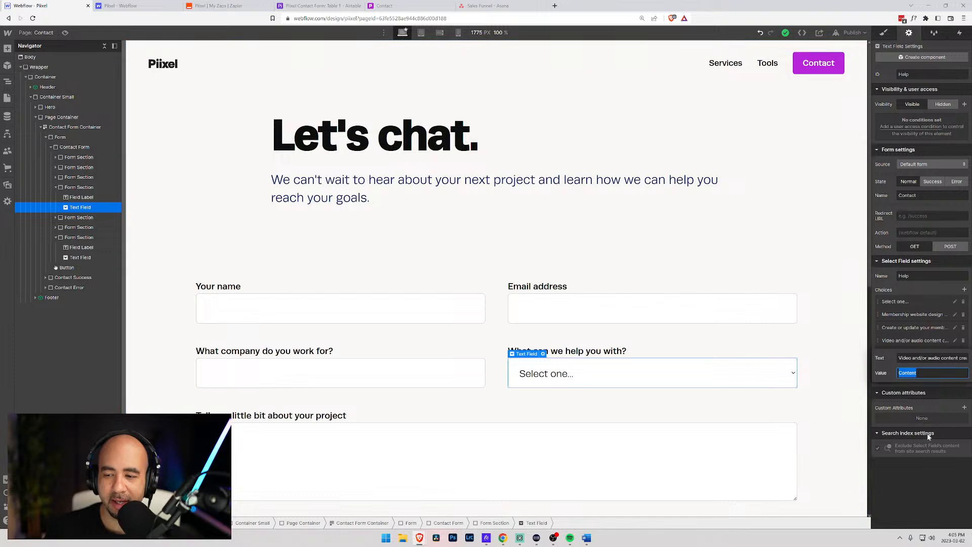
left_click(826, 312)
left_click(853, 32)
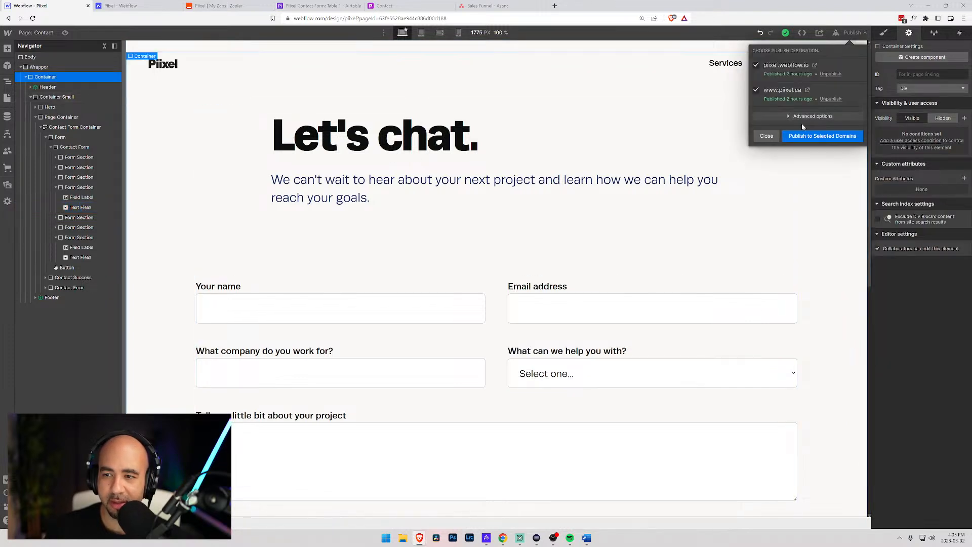
left_click(793, 138)
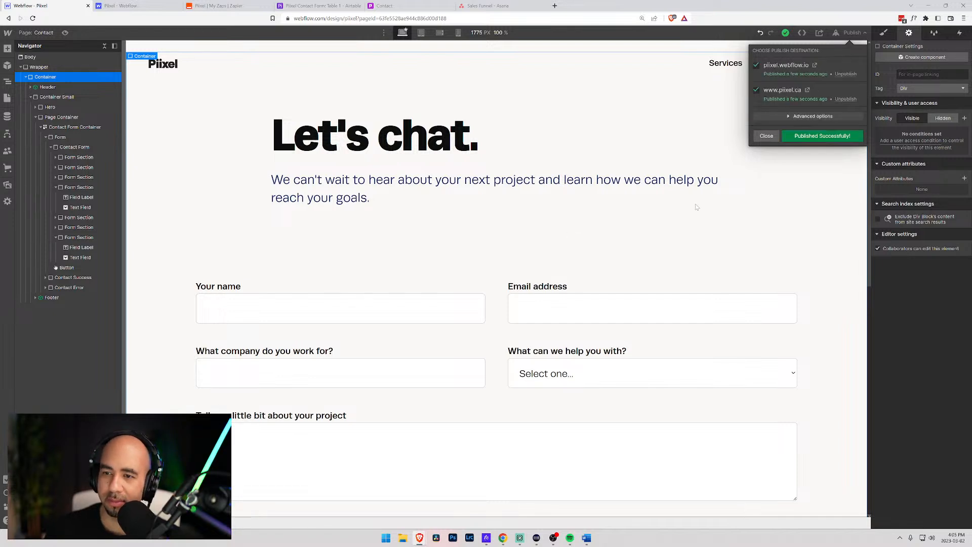
left_click(807, 90)
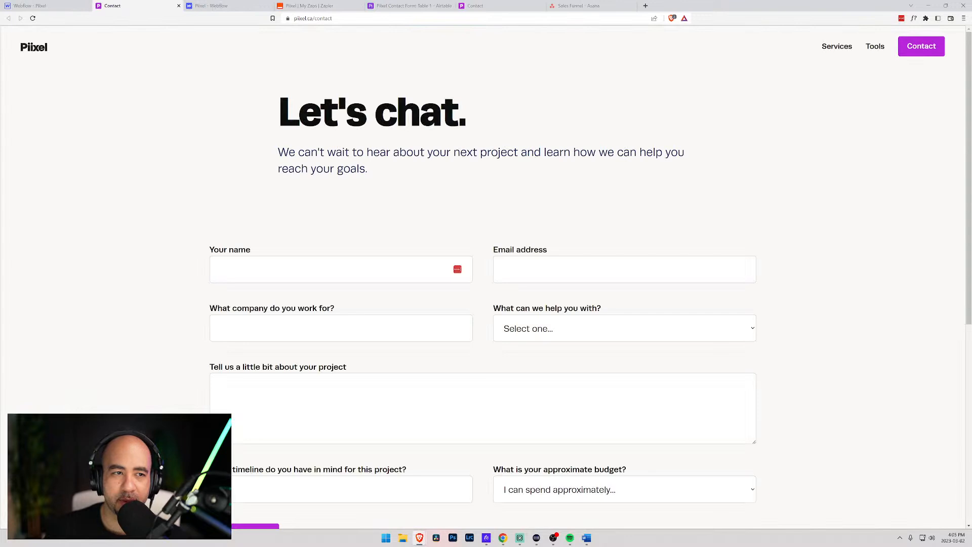
- Enter the contact's name, e-mail address and company in the contact form
scroll(235, 122, "down", 3)
left_click(304, 156)
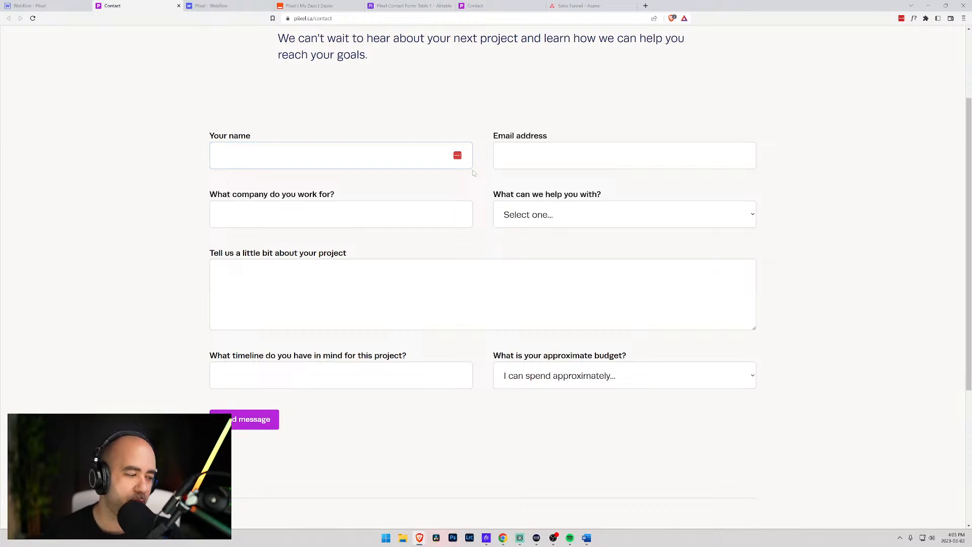
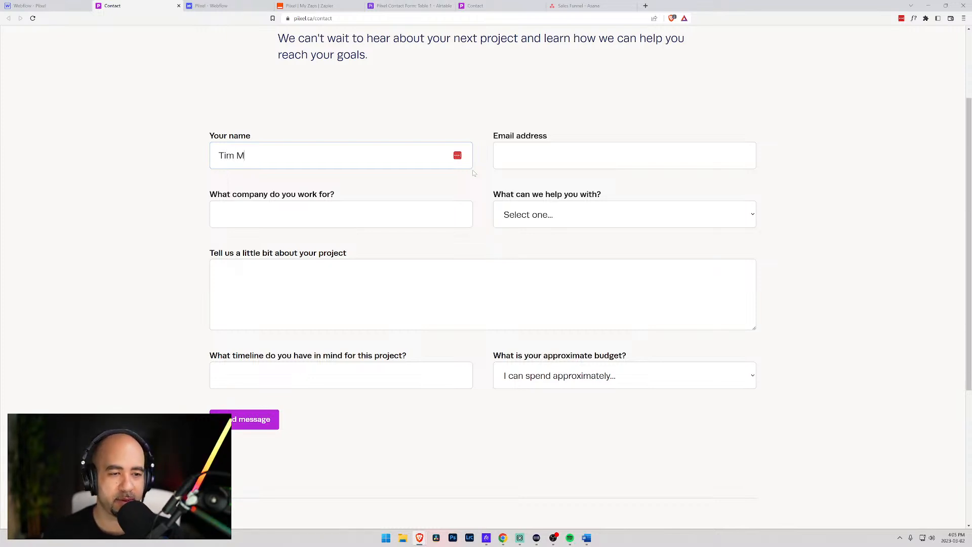
key("Tab")
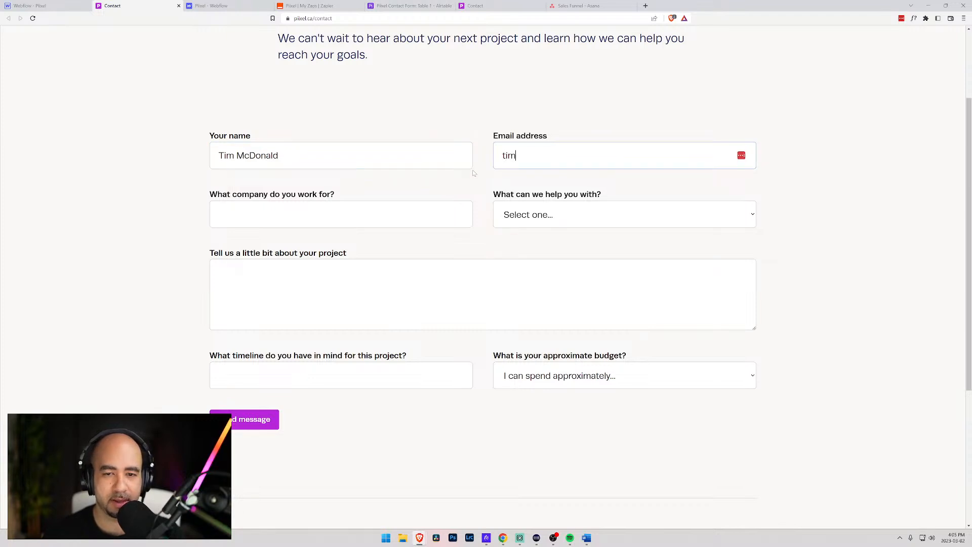
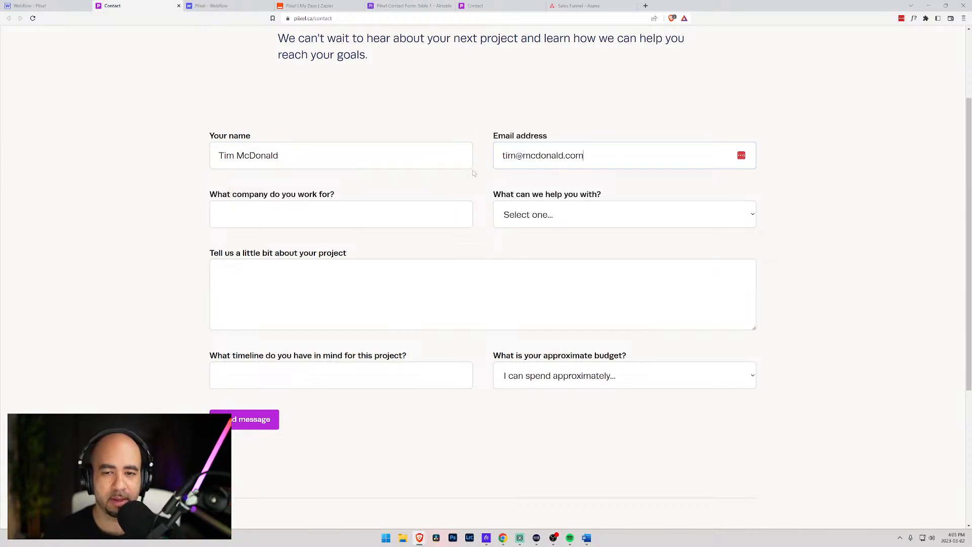
key("Tab")
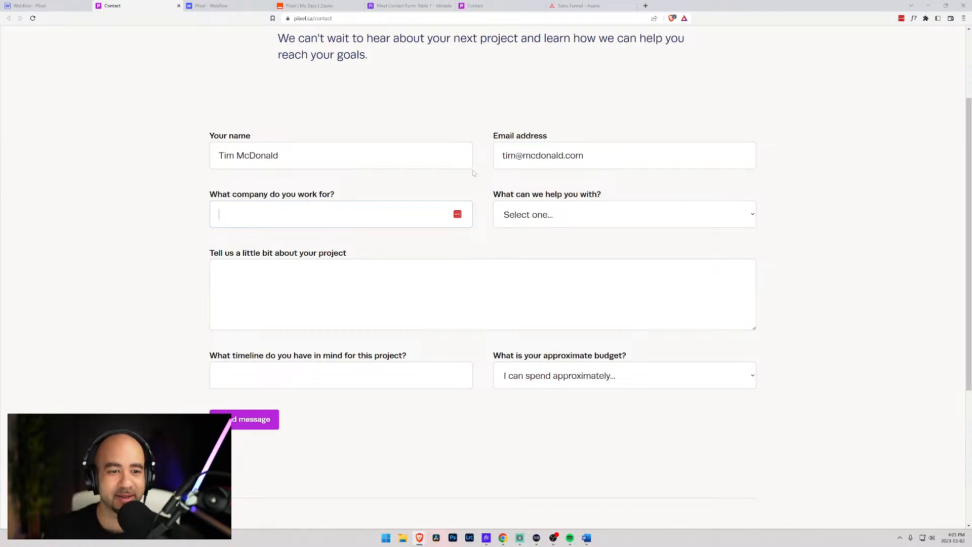
type("Mc")
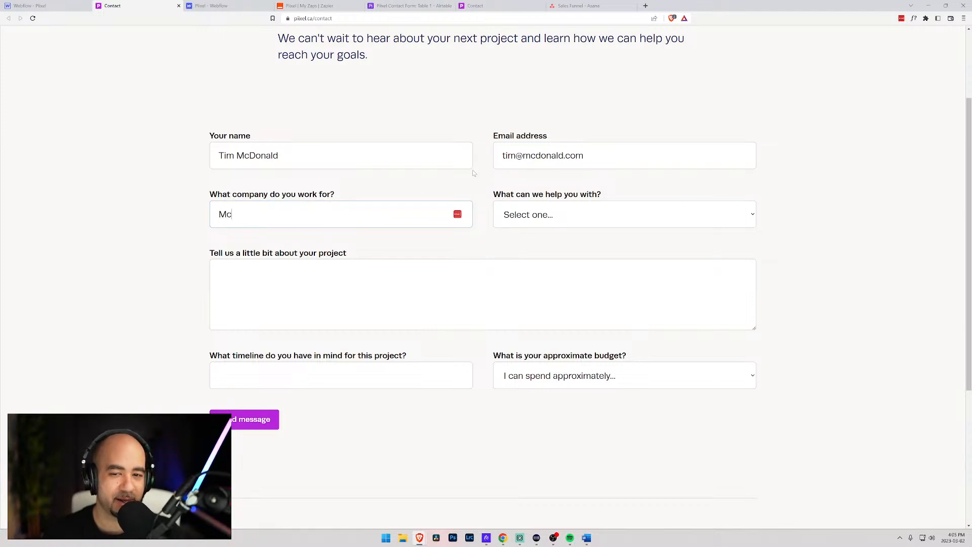
type("Donalds")
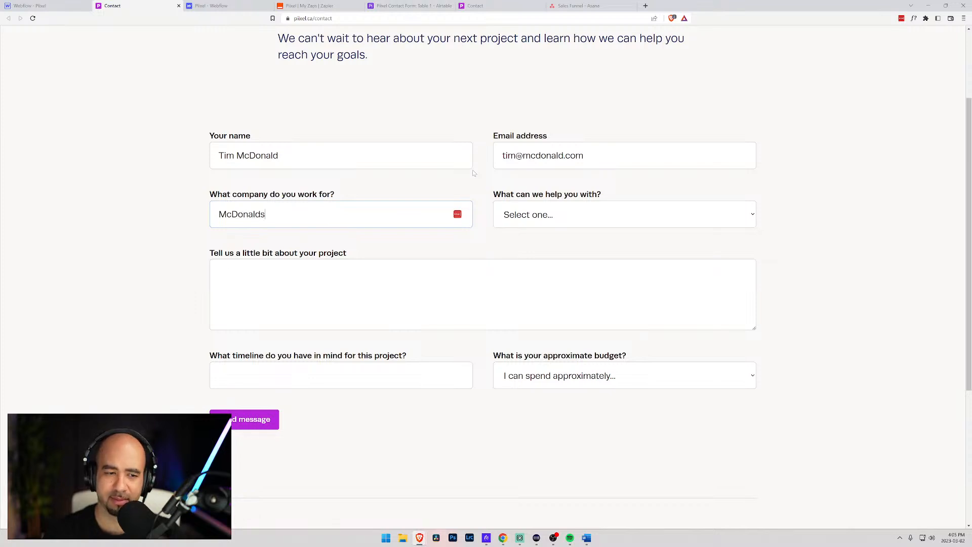
key("BackSpace")
type("'s")
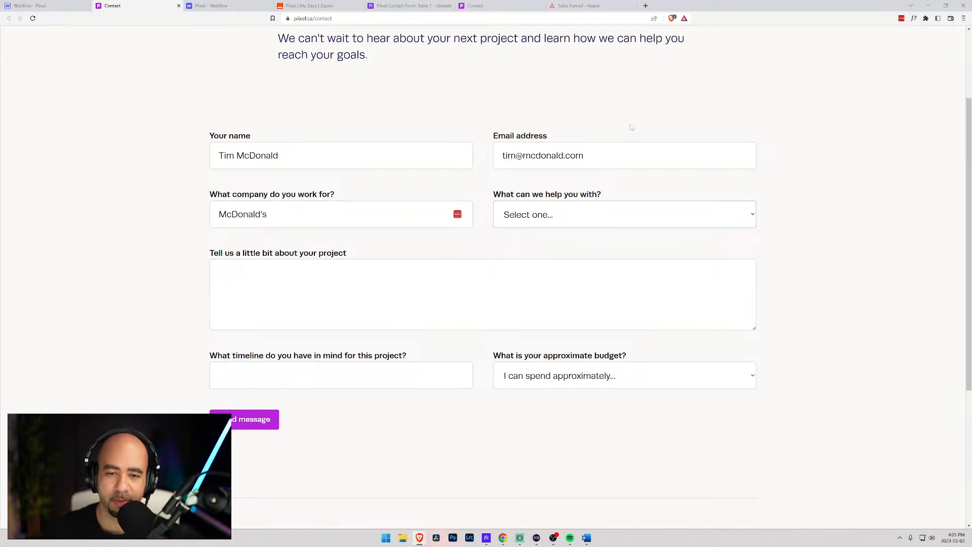
- Choose Membership website design and development and write a test message asking for a Big Mac
left_click(611, 223)
left_click(579, 244)
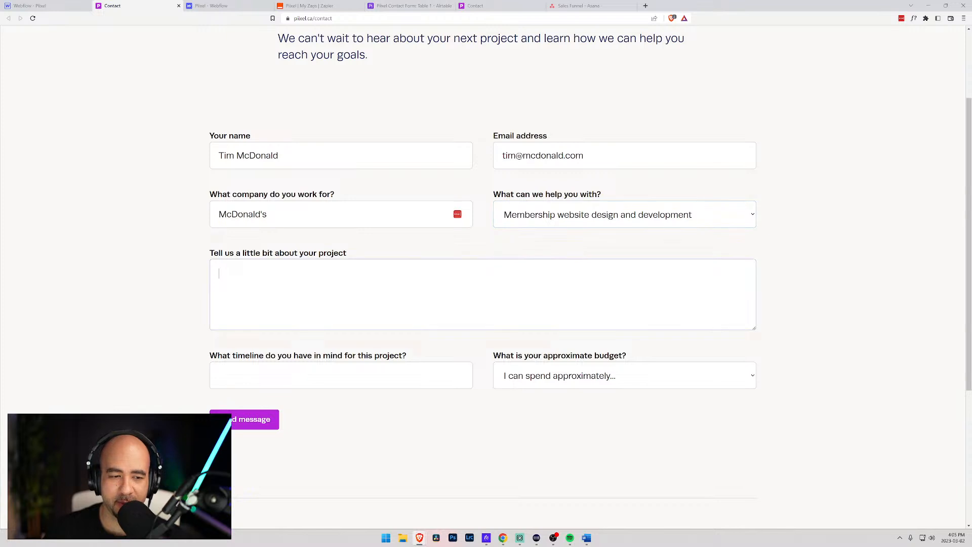
type("Hi, I'm jsut")
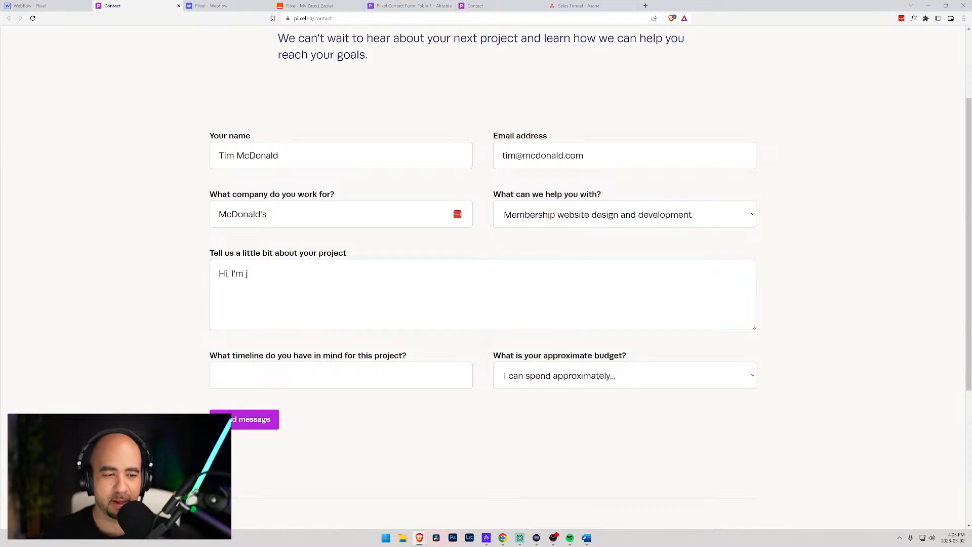
key("BackSpace")
key("BackSpace")
key("BackSpace")
key("BackSpace")
type("ust testing the contact form, but it would be great if I could a")
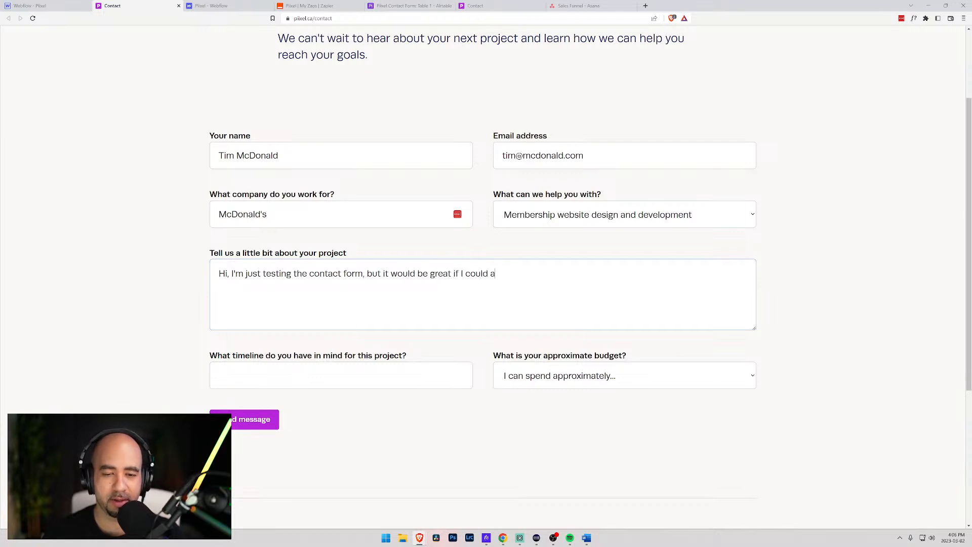
type("lso get a Bi")
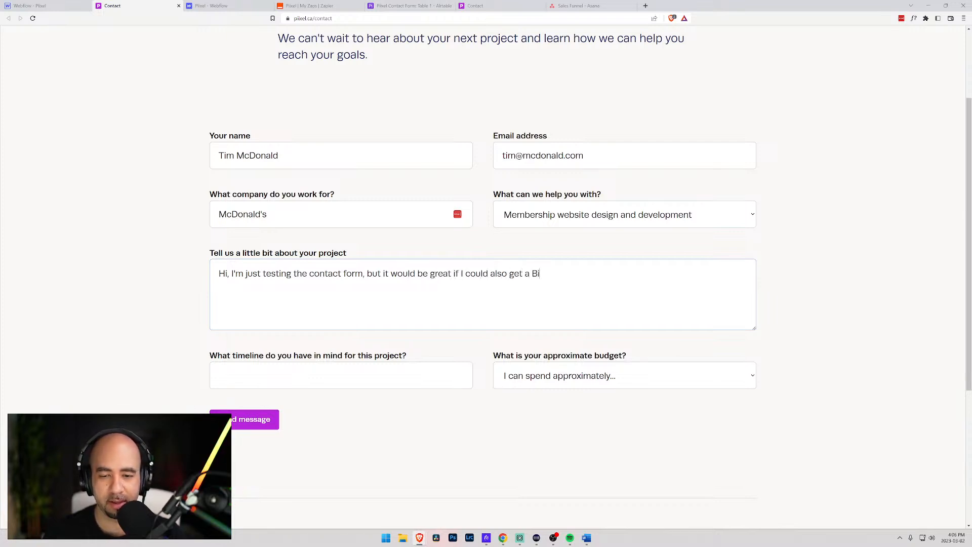
type("cMac")
key("BackSpace")
key("BackSpace")
key("BackSpace")
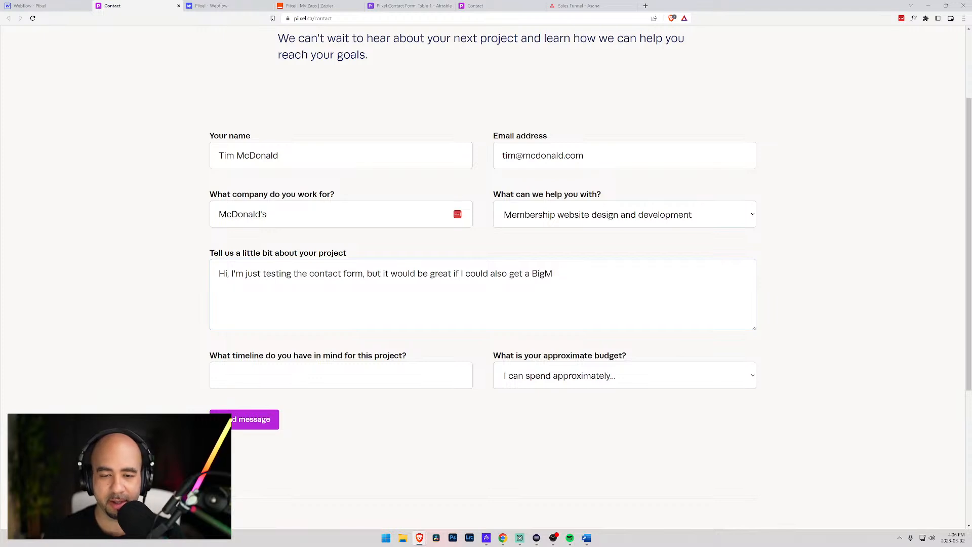
type("Mac.")
key("BackSpace")
type("!")
- Set timeline 'April 25th, 202', pick the $100,000 – $250,000 budget, and send the message
key("Tab")
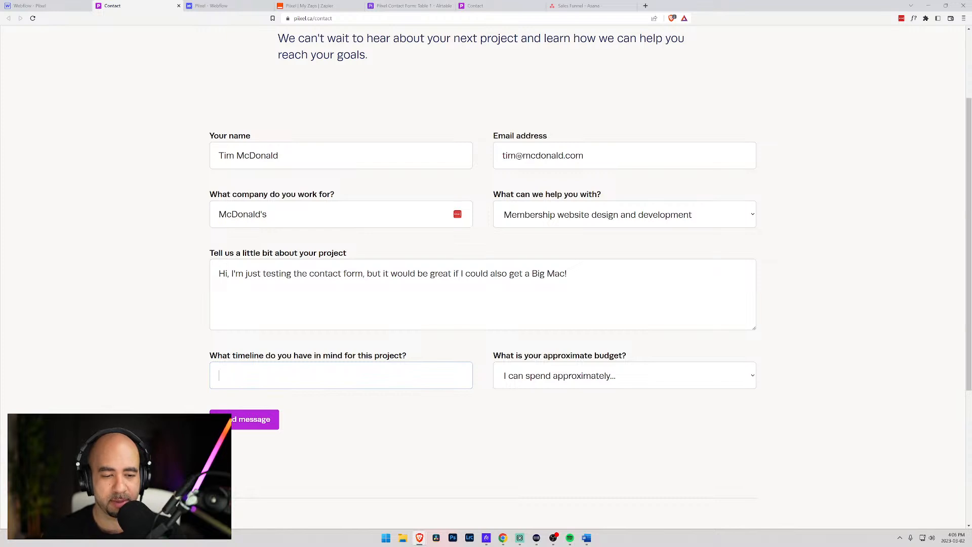
type("April 25th, 2023")
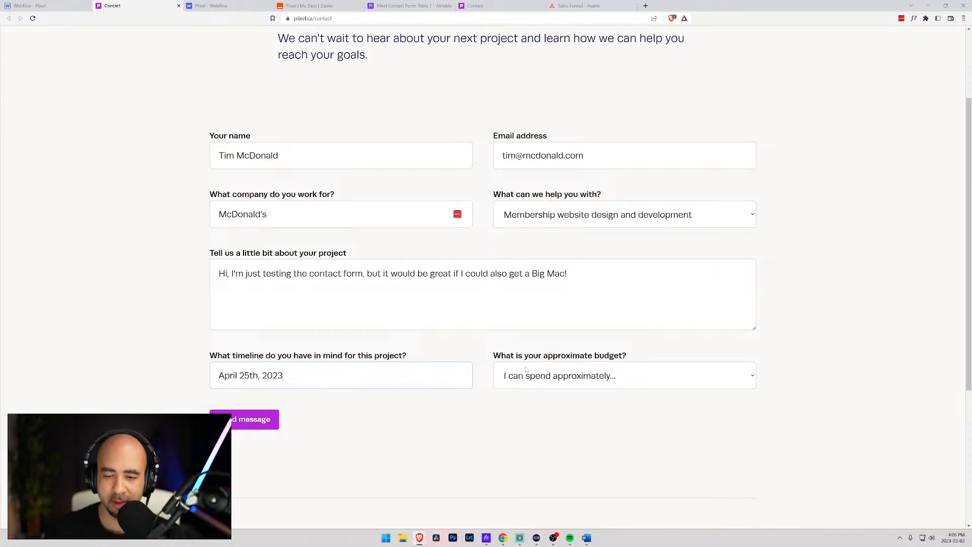
left_click(527, 375)
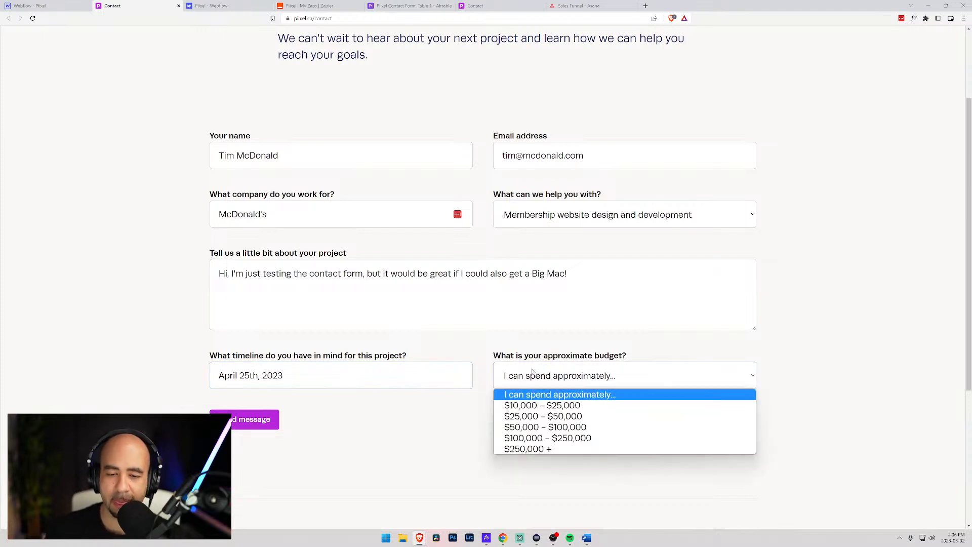
left_click(521, 452)
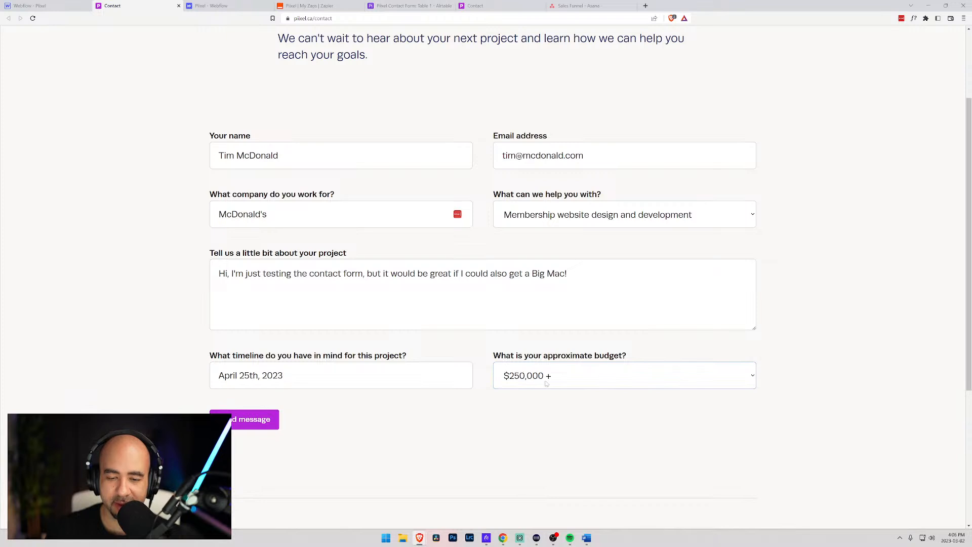
left_click(545, 383)
left_click(546, 436)
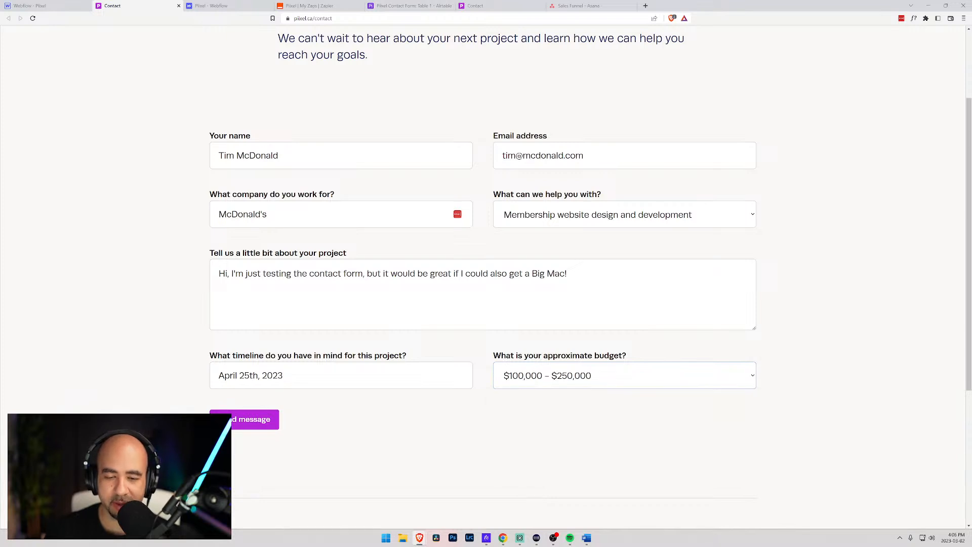
left_click(251, 424)
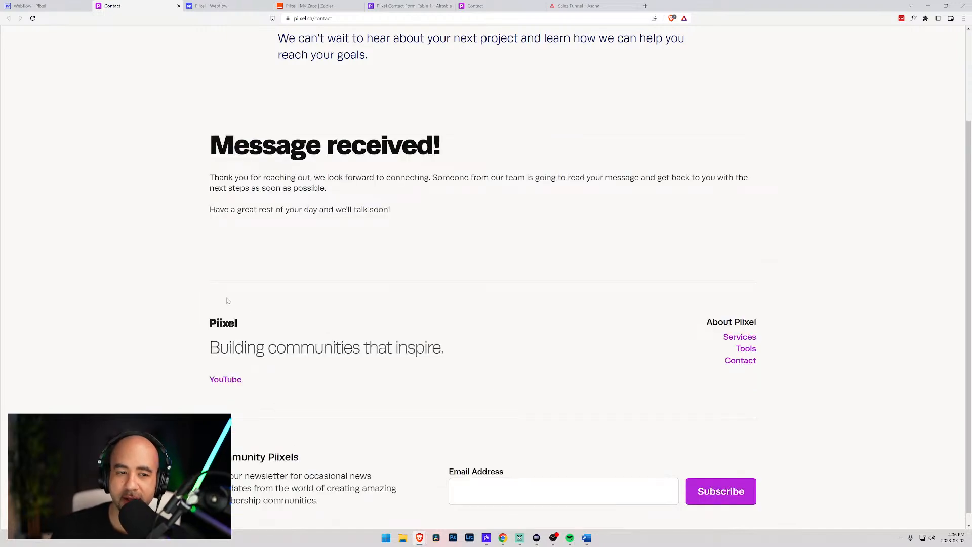
scroll(372, 202, "up", 3)
scroll(327, 282, "down", 1)
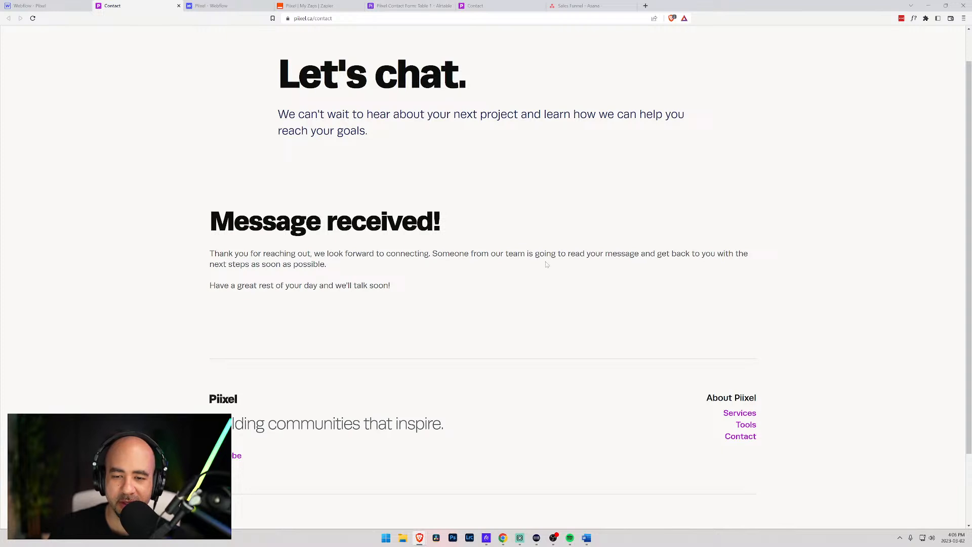
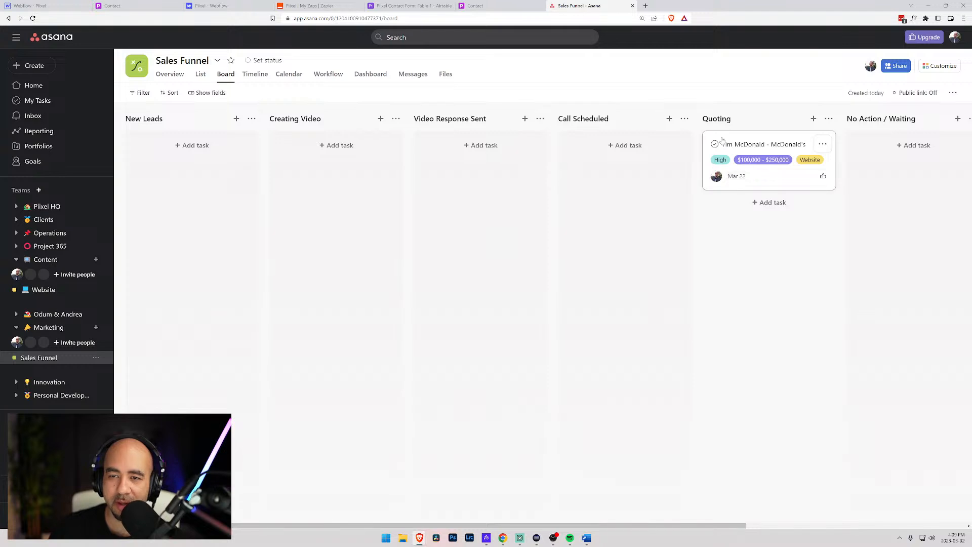
- Move the McDonald's lead card into Call Scheduled and give it a Feb 23 due date
left_click_drag(727, 174, 583, 174)
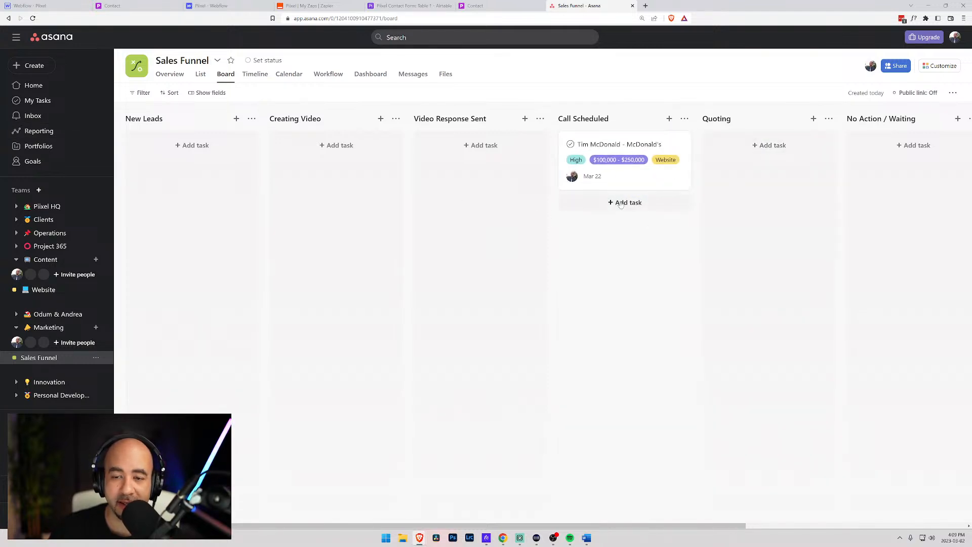
left_click(593, 177)
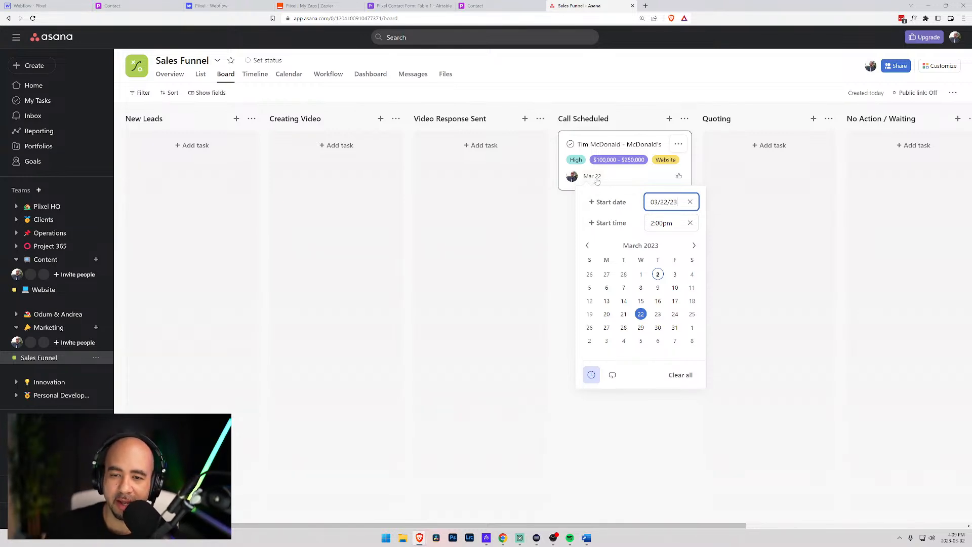
left_click(587, 245)
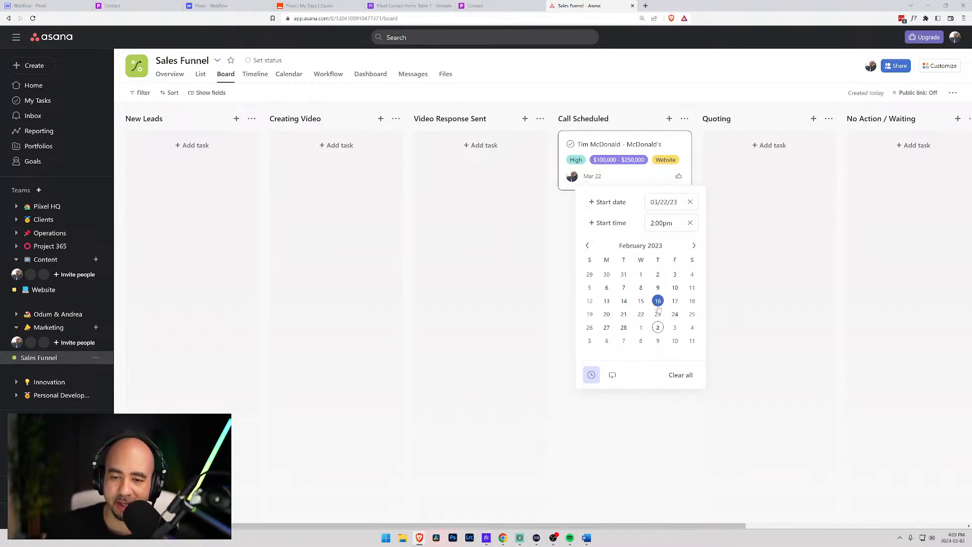
left_click(658, 315)
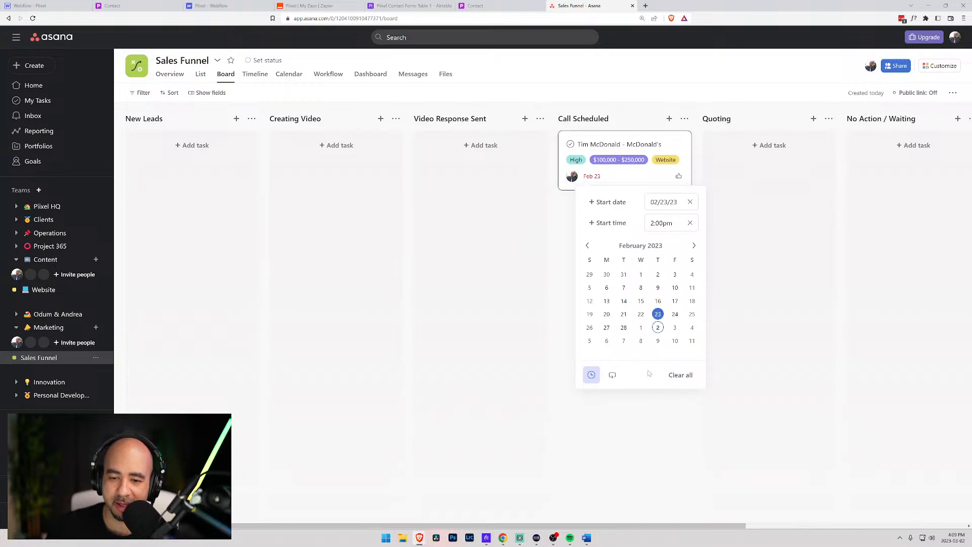
- Clear the card's due date so it has none, then return to the board
left_click(575, 212)
left_click(593, 176)
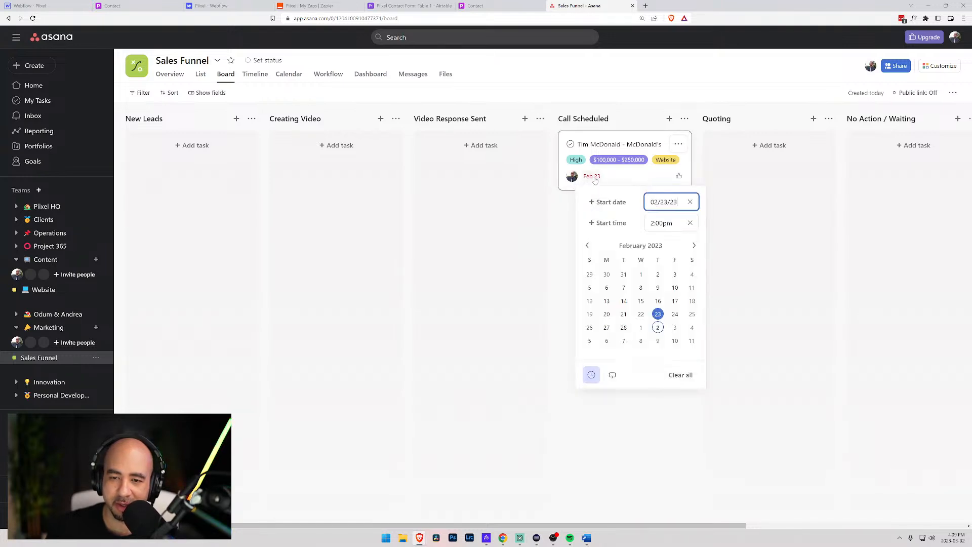
left_click(684, 375)
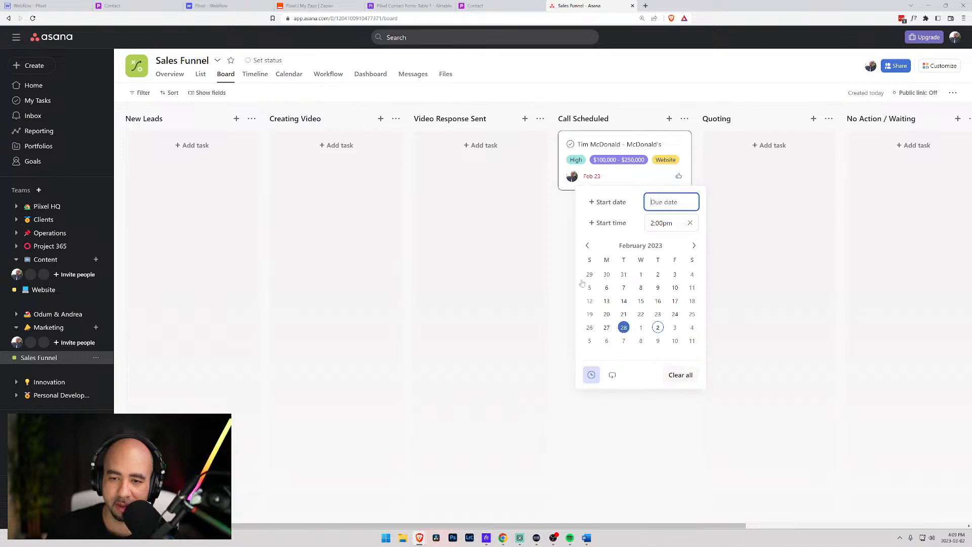
left_click(568, 239)
left_click(595, 177)
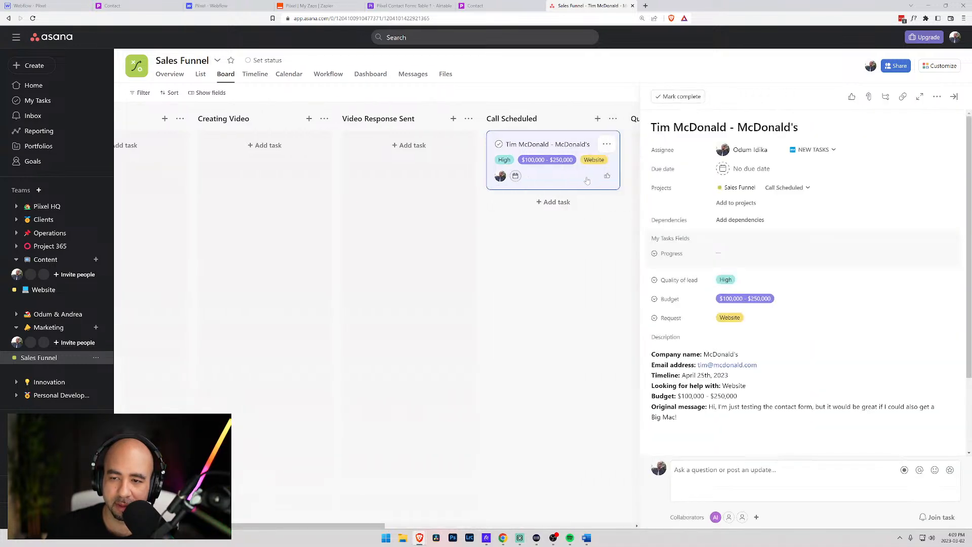
left_click(521, 227)
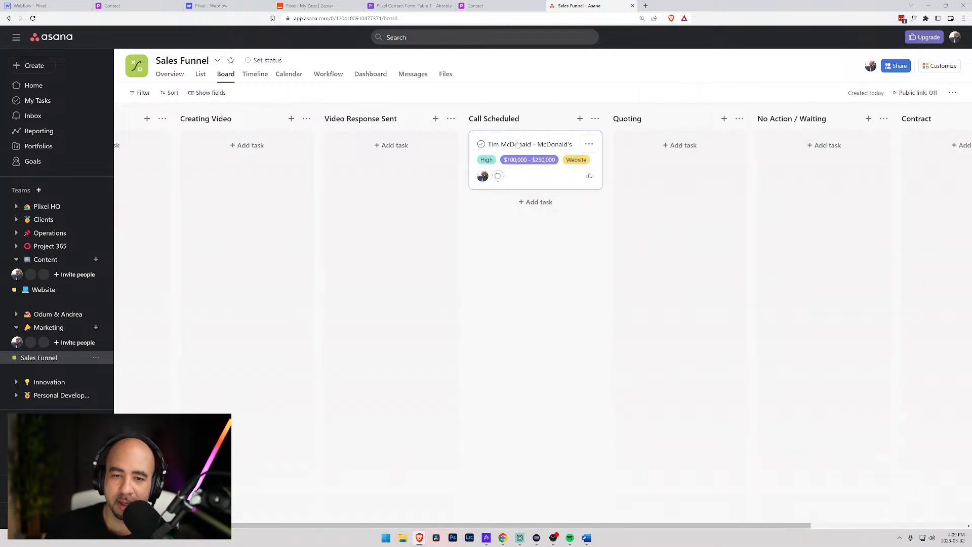
- Shift the McDonald's card to No Action / Waiting, review its details, then drag it into New Leads
left_click_drag(541, 140, 812, 140)
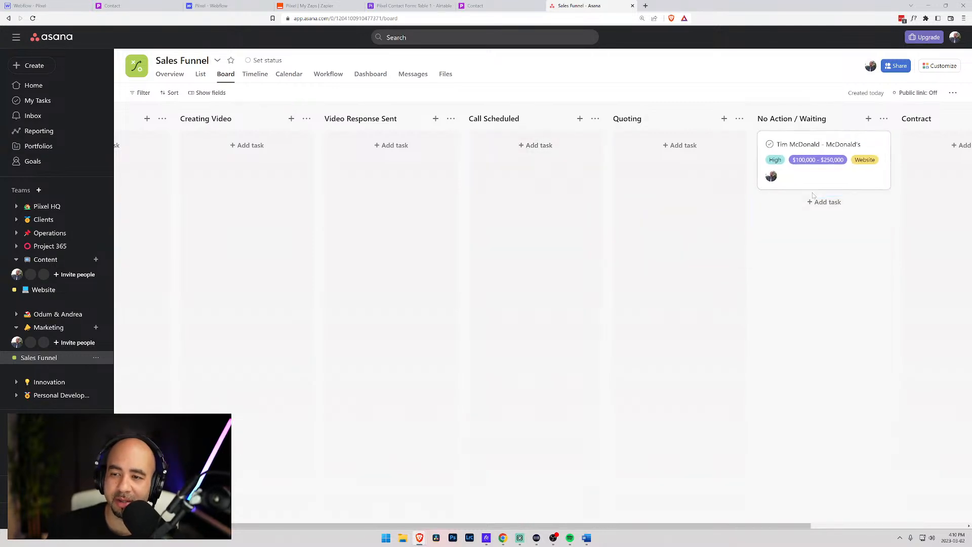
left_click(830, 147)
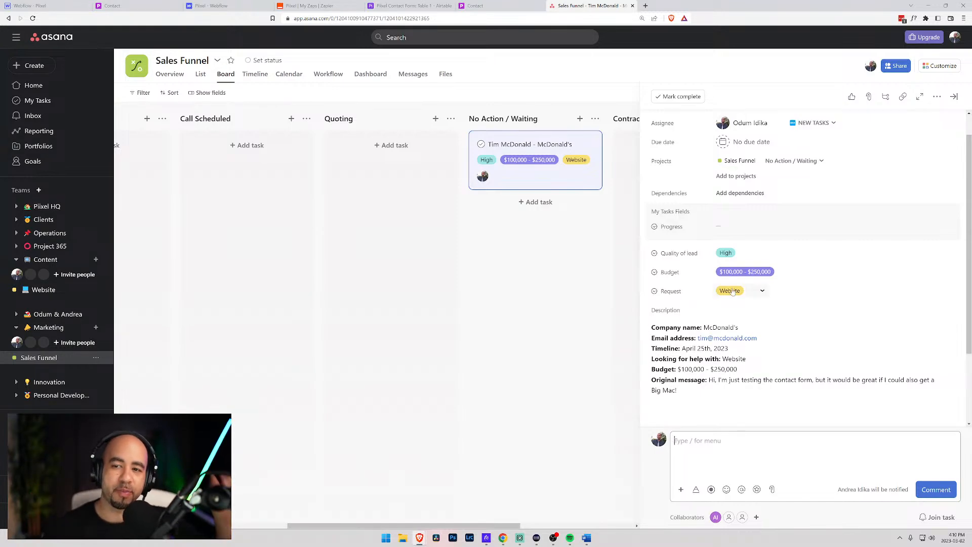
scroll(732, 292, "down", 2)
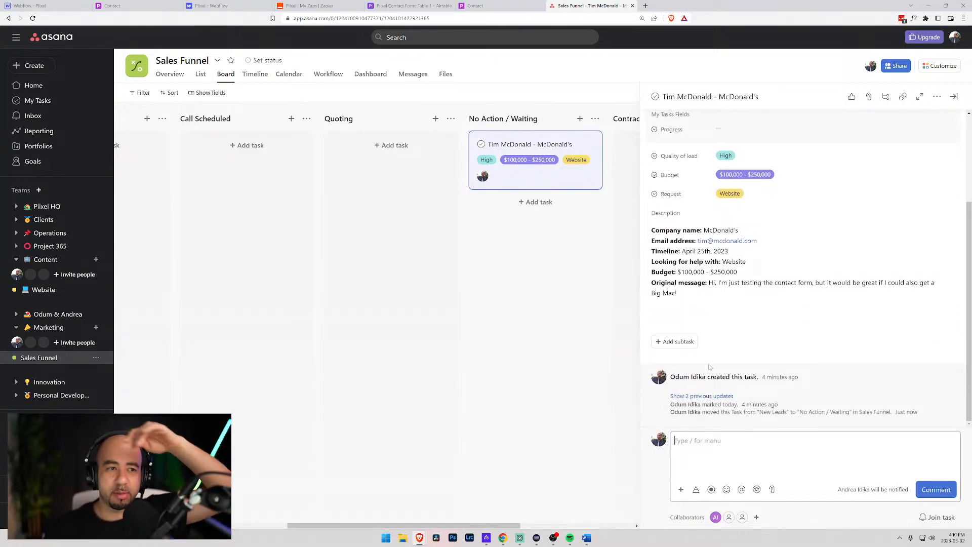
scroll(710, 367, "up", 3)
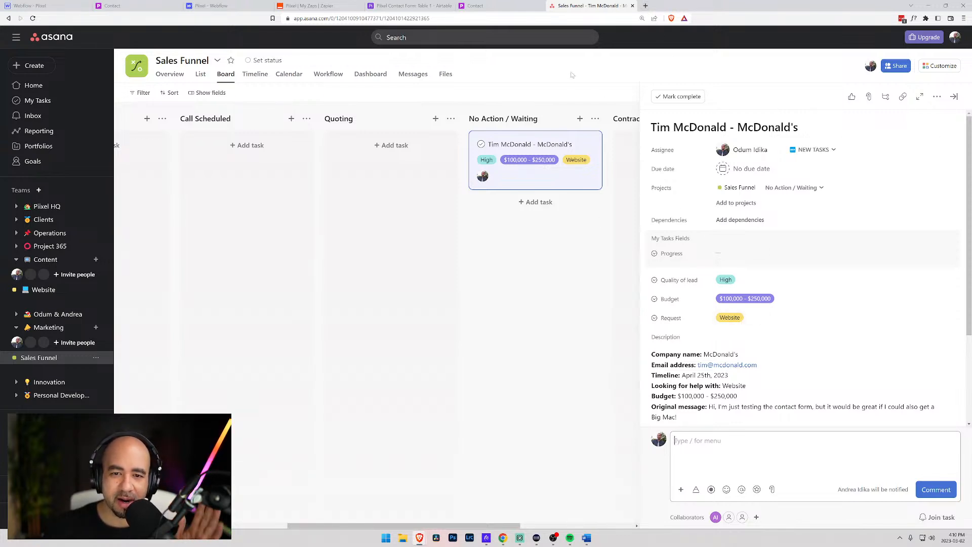
left_click_drag(560, 143, 264, 146)
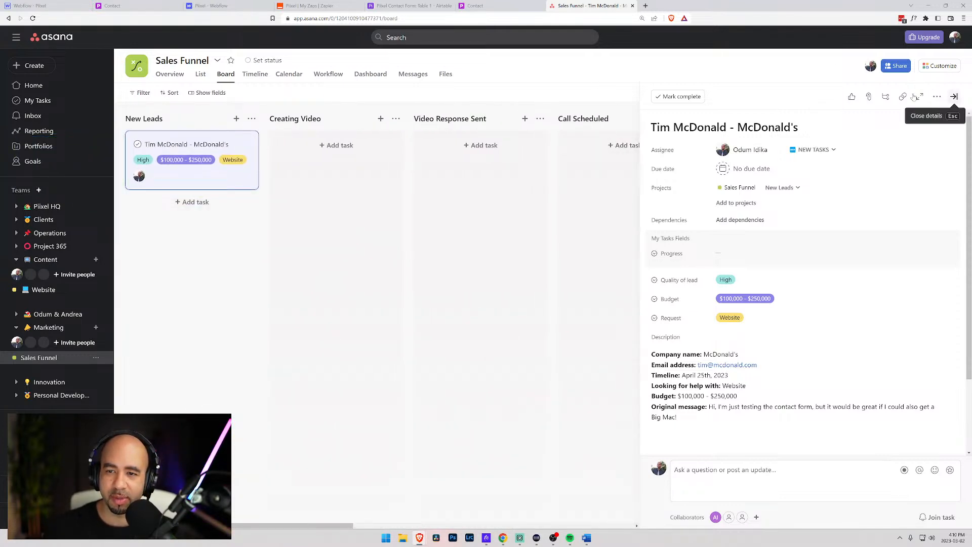
left_click(953, 96)
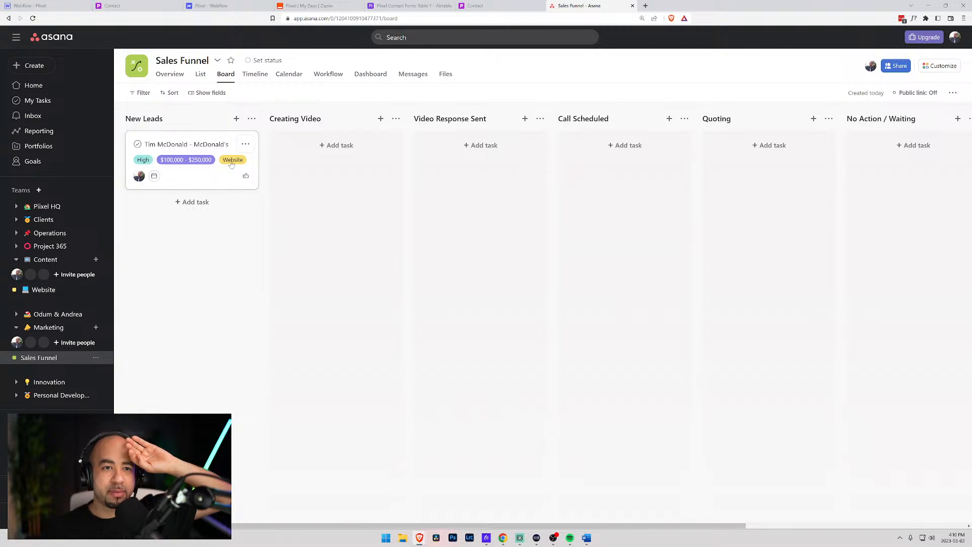
- Search 'zapier pricing' in a new tab and load Zapier's plans and pricing page
left_click(645, 6)
type("zapier")
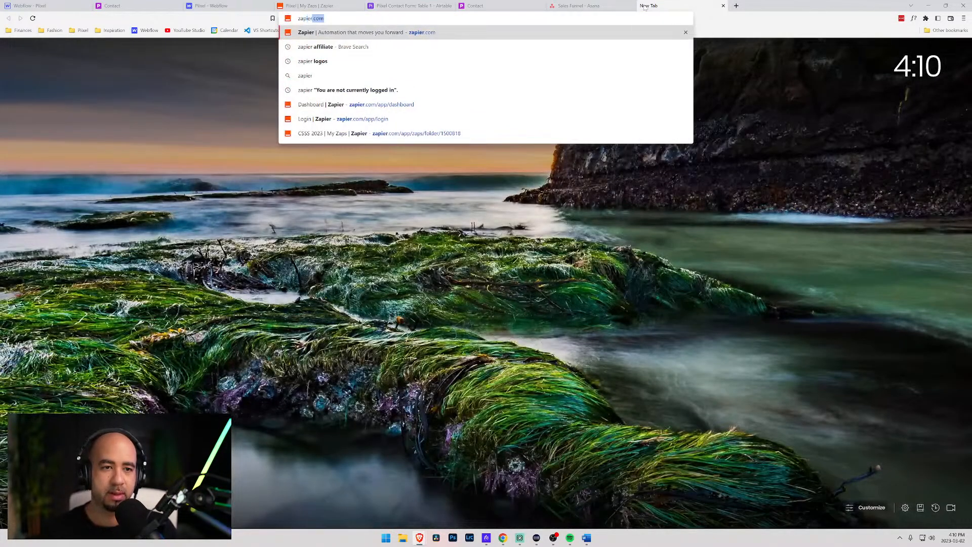
type(" pricing")
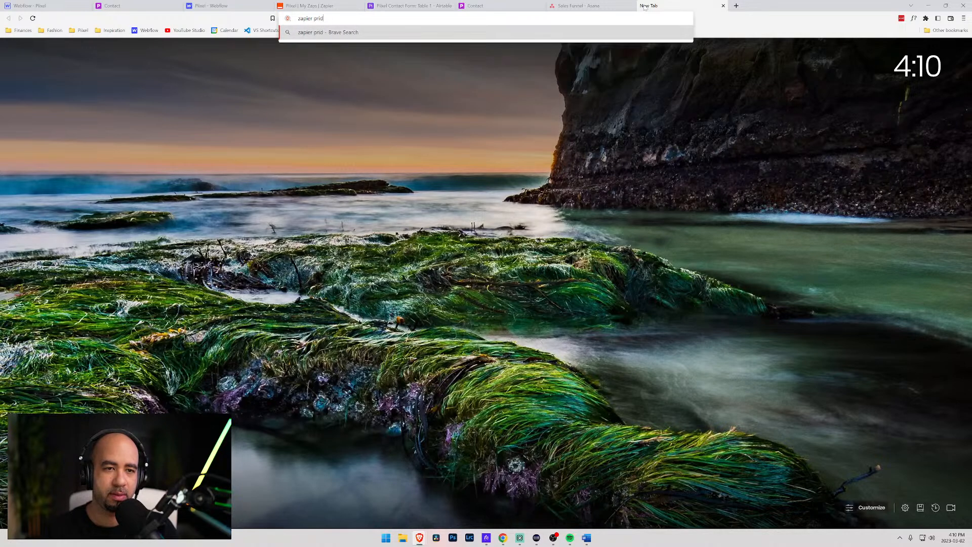
key("Down")
key("Return")
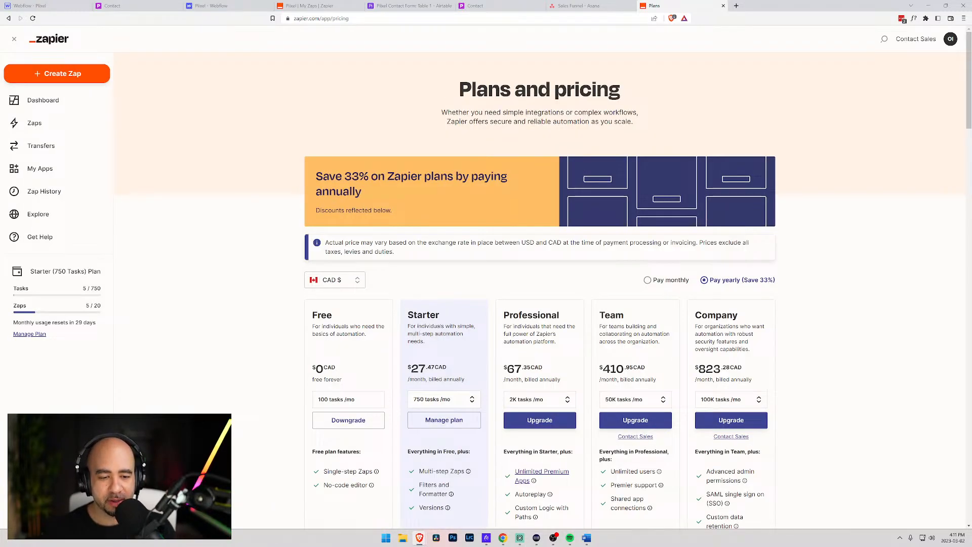
- Review Zapier's plan comparison table, noting Paths is only on Professional and higher plans
scroll(344, 446, "down", 3)
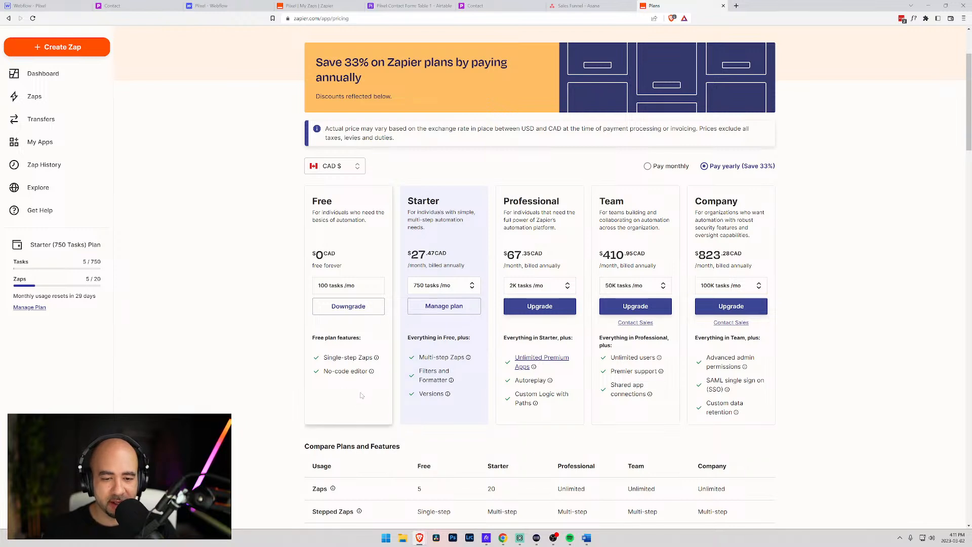
mouse_move(429, 375)
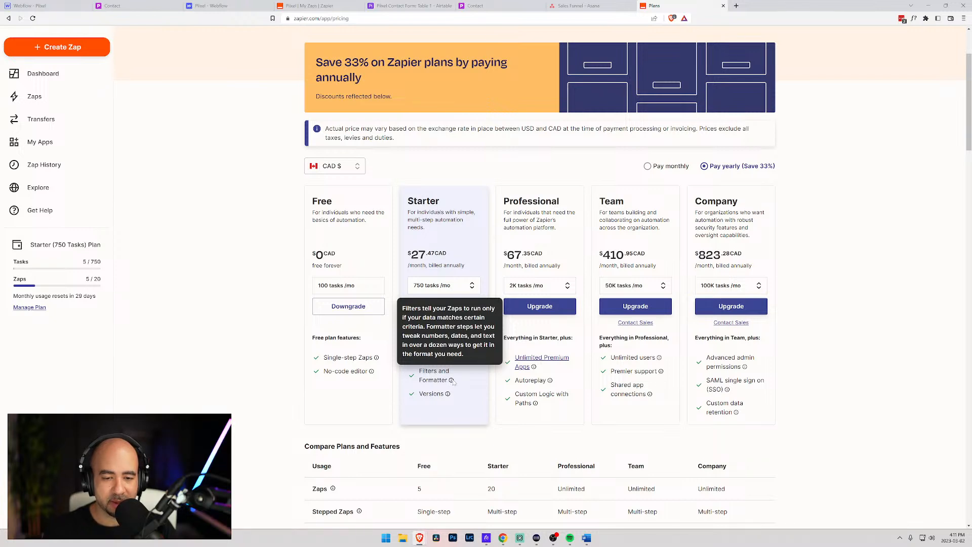
scroll(421, 317, "down", 3)
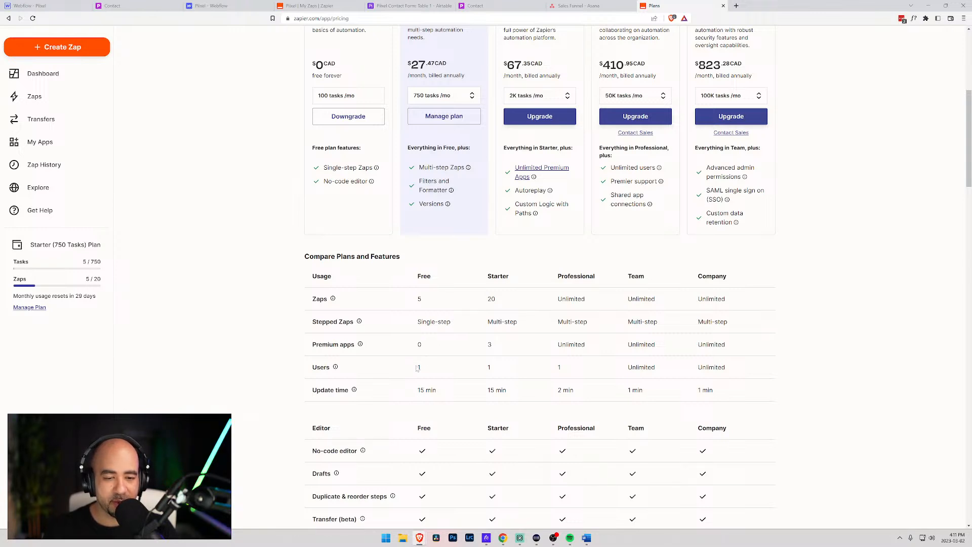
mouse_move(361, 346)
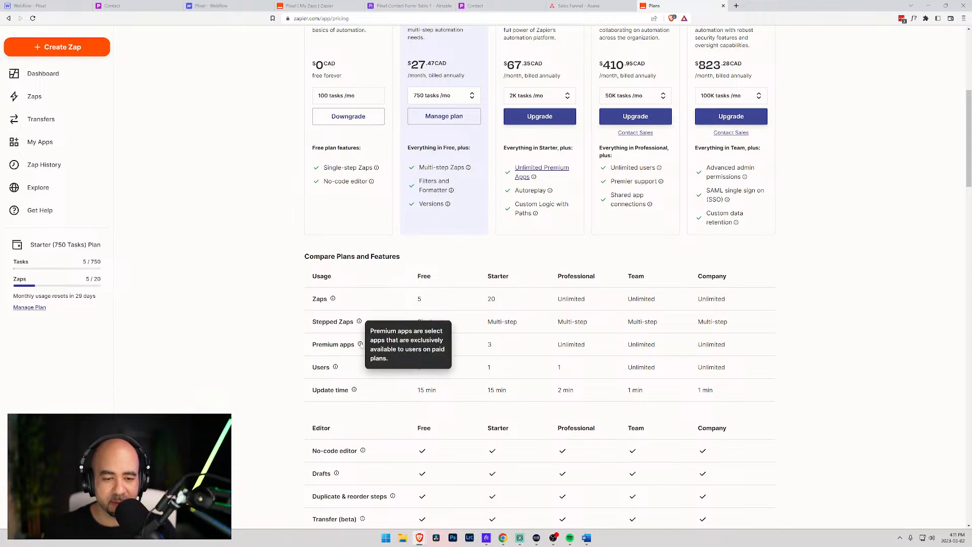
scroll(362, 347, "down", 4)
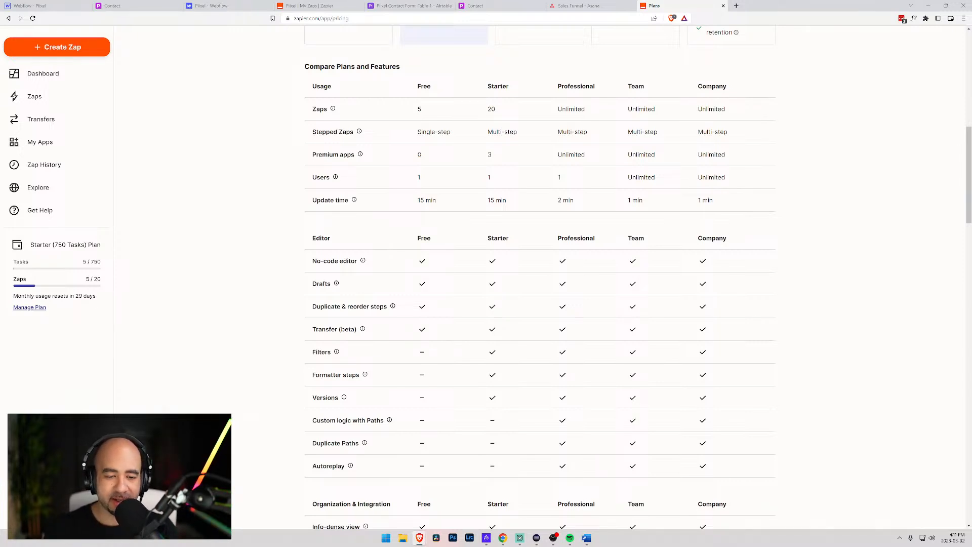
mouse_move(388, 421)
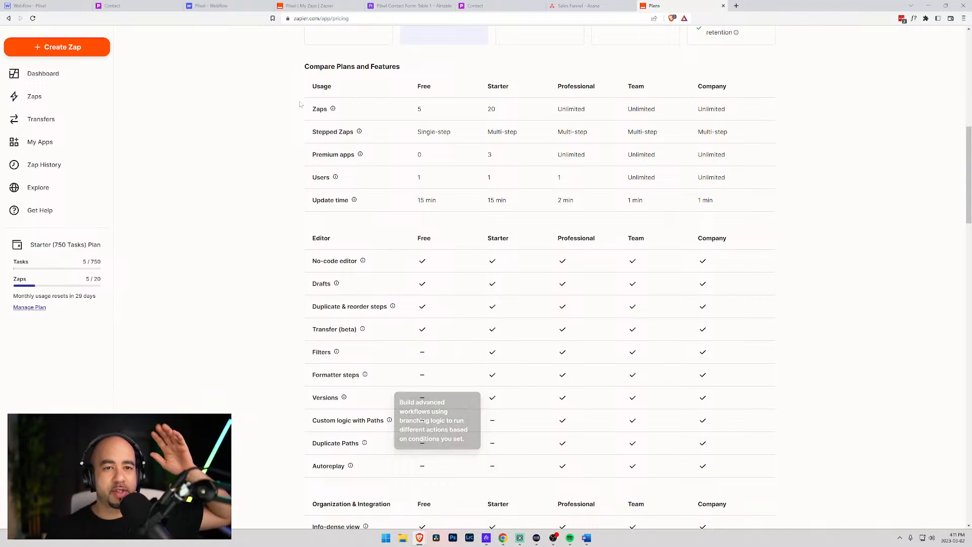
left_click(578, 6)
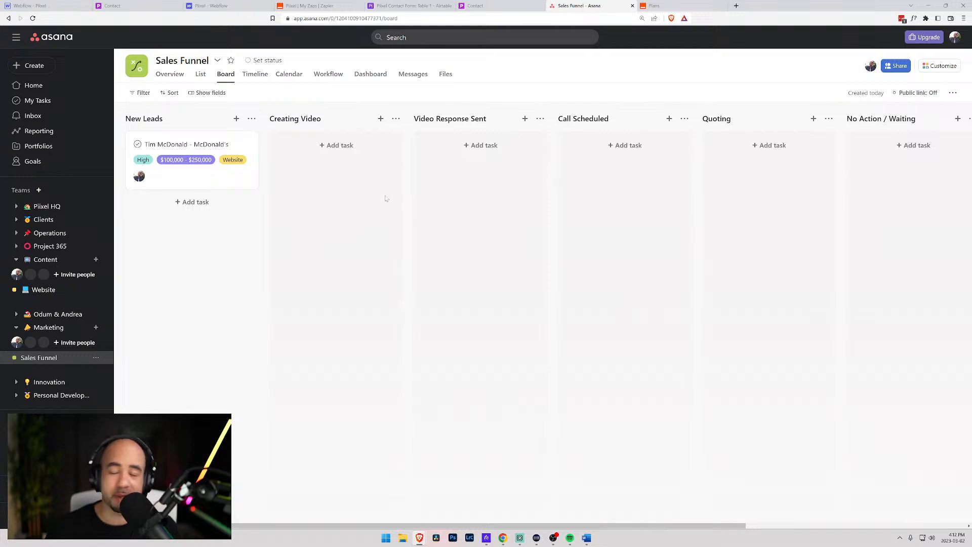
- Glance at the Piixel zaps and the live Contact page, then return to the Webflow designer
left_click(311, 5)
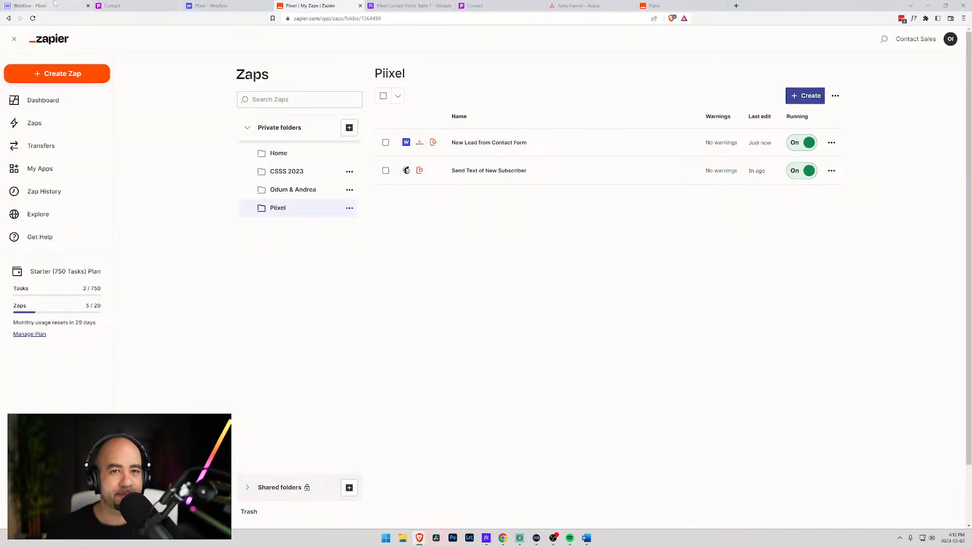
left_click(221, 5)
left_click(148, 6)
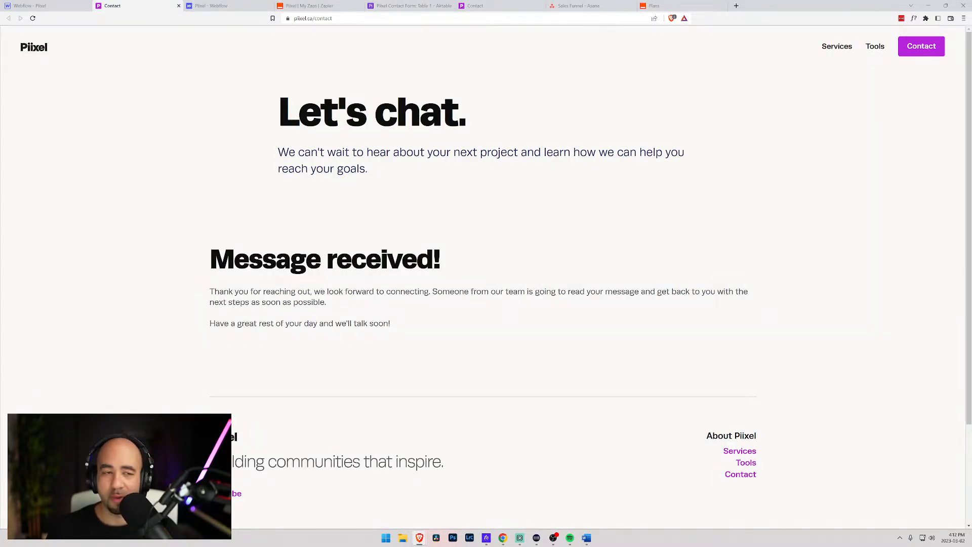
left_click(48, 6)
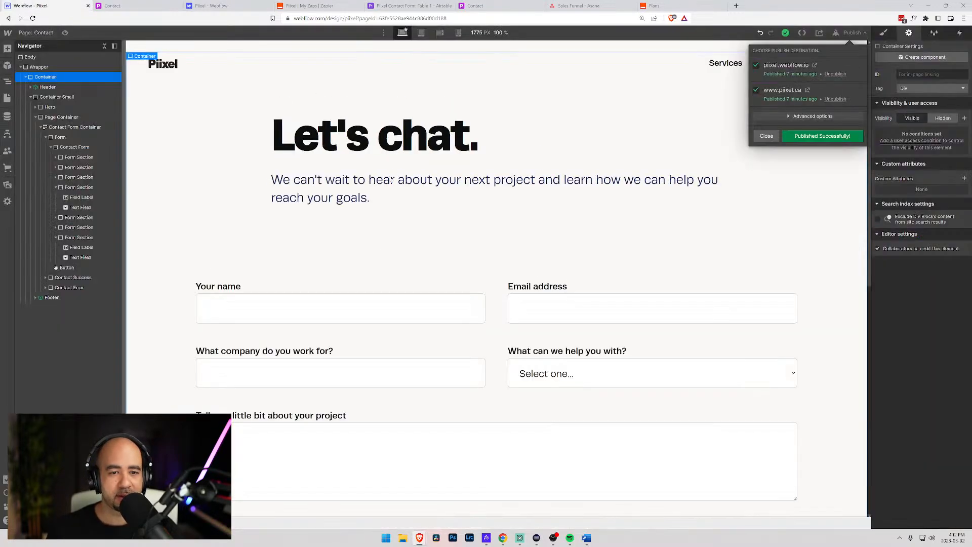
- Make the Company text field on the contact form required
left_click(399, 262)
left_click(319, 305)
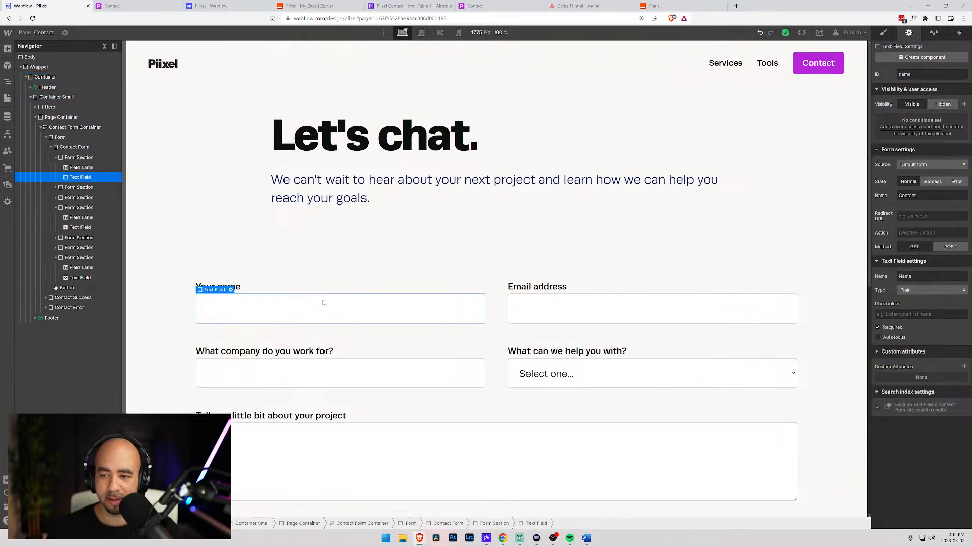
left_click(564, 315)
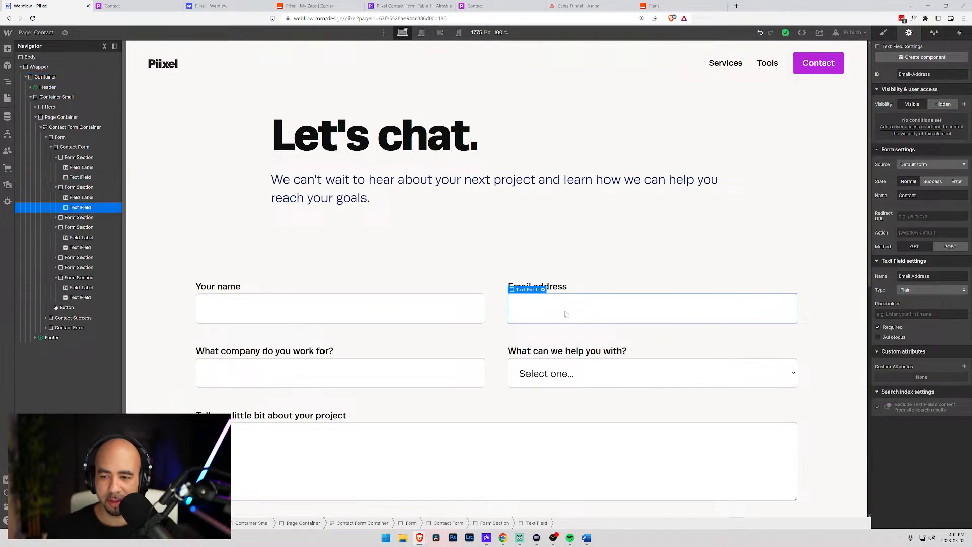
left_click(327, 380)
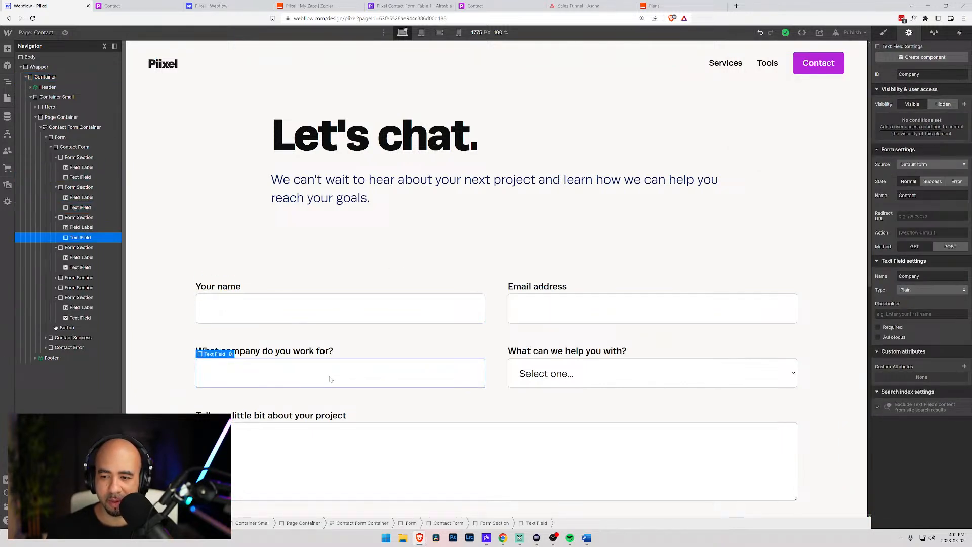
left_click(878, 330)
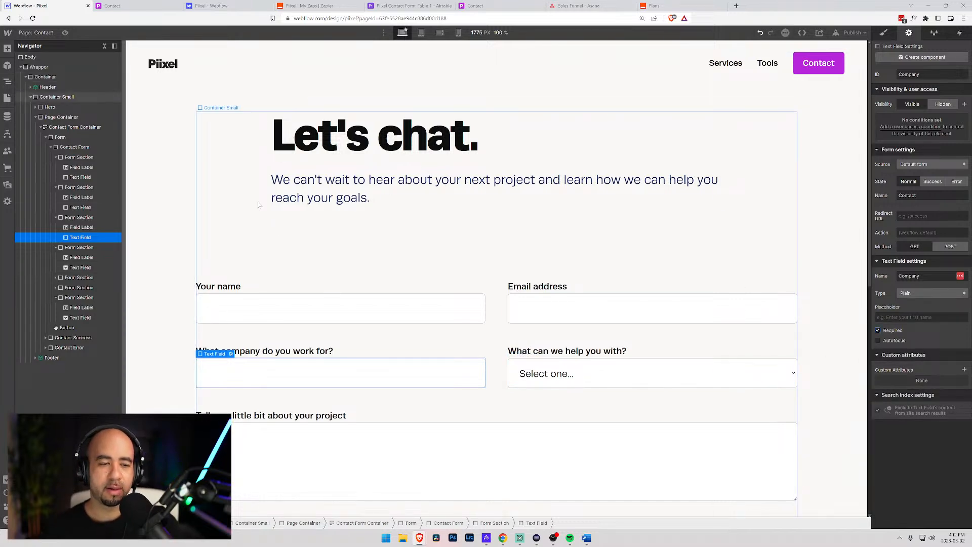
scroll(261, 207, "down", 8)
scroll(273, 210, "up", 8)
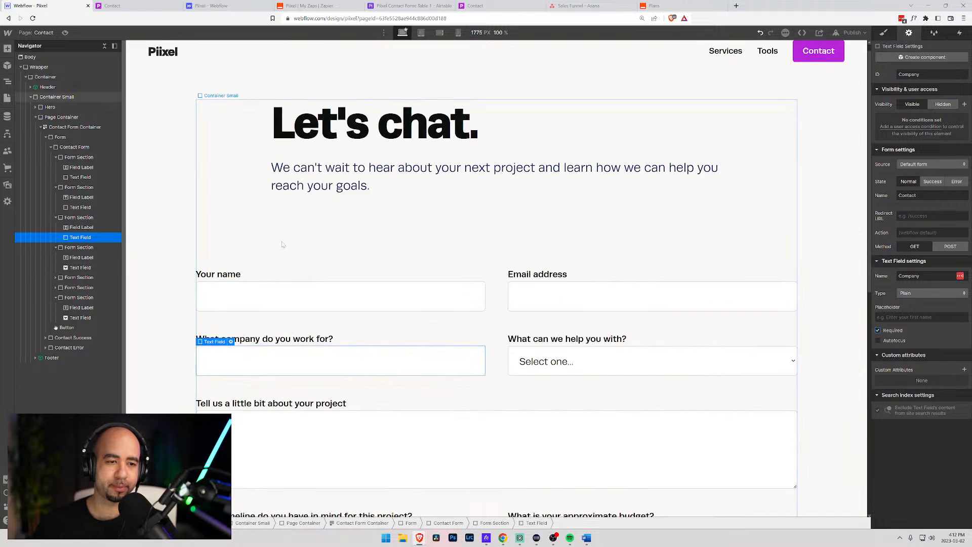
- Check the site dashboard, Piixel zaps, the new Asana lead and the live Contact page
left_click(212, 6)
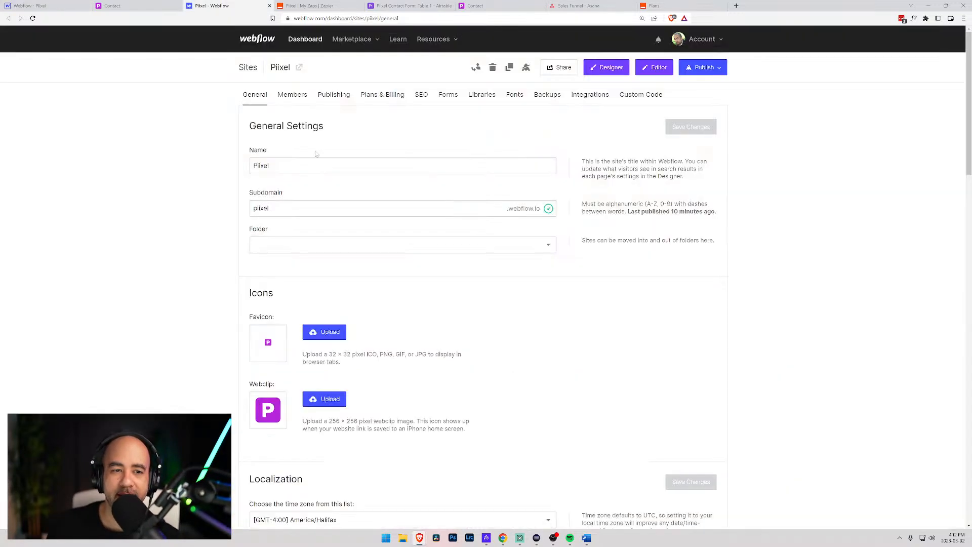
left_click(307, 5)
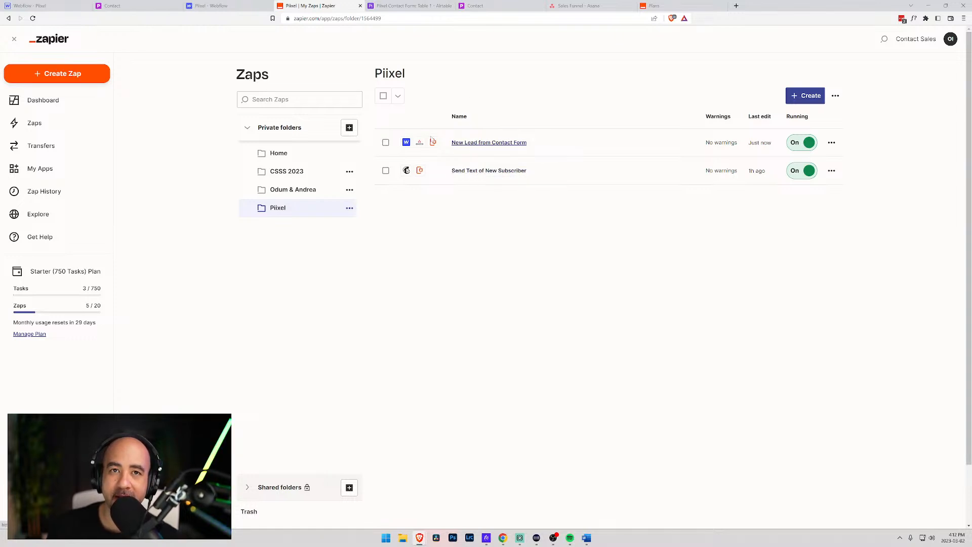
left_click(578, 6)
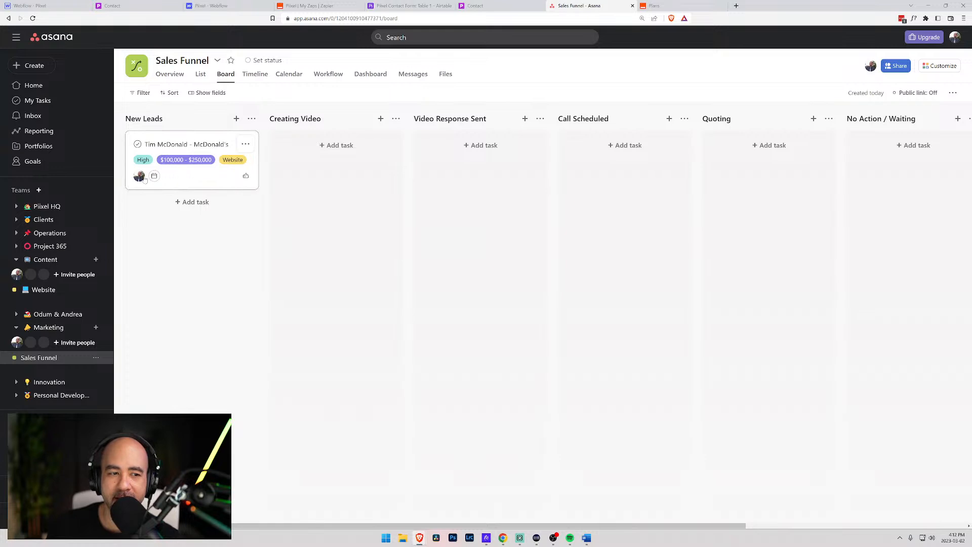
left_click(200, 146)
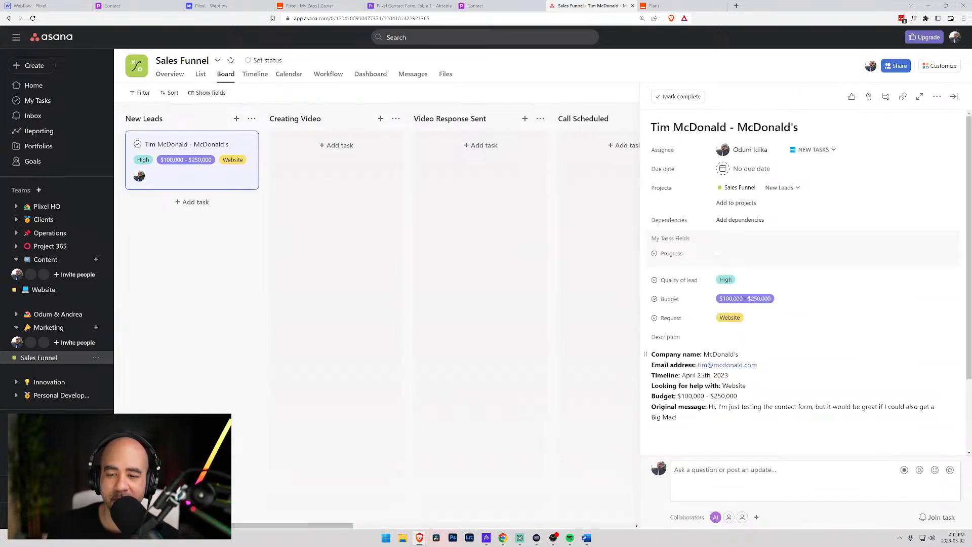
left_click(126, 6)
left_click(35, 5)
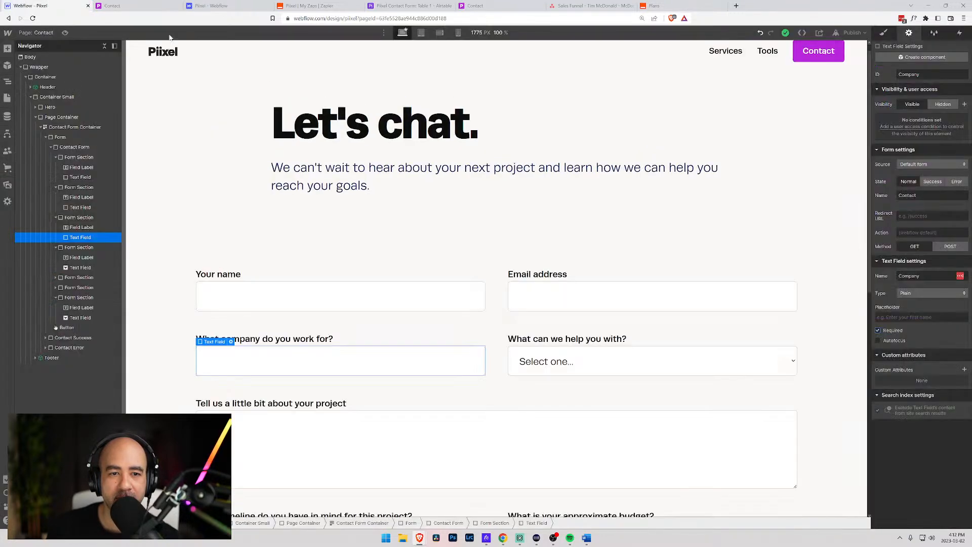
- Inspect the help-type, budget and timeline fields, then make Project Details required
left_click(377, 188)
scroll(362, 238, "down", 2)
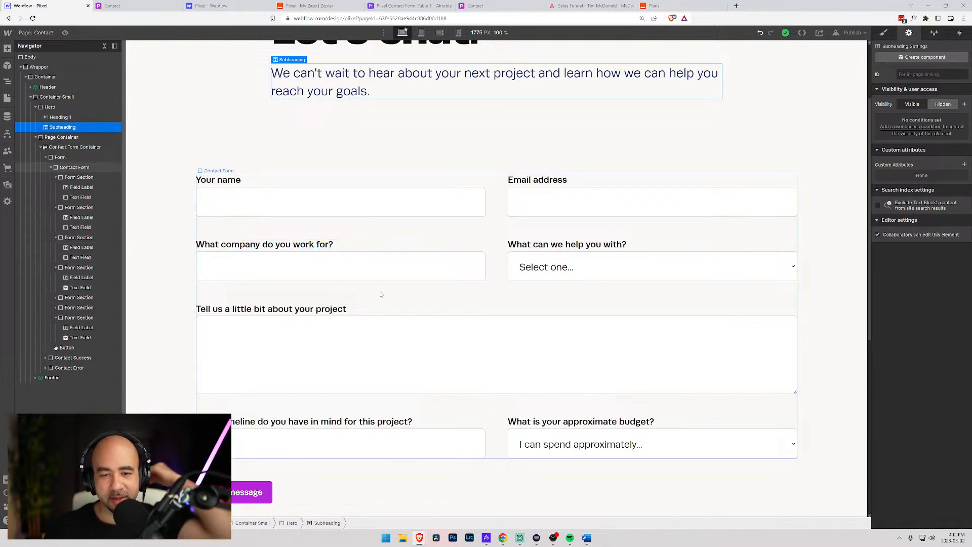
scroll(395, 271, "down", 2)
left_click(555, 166)
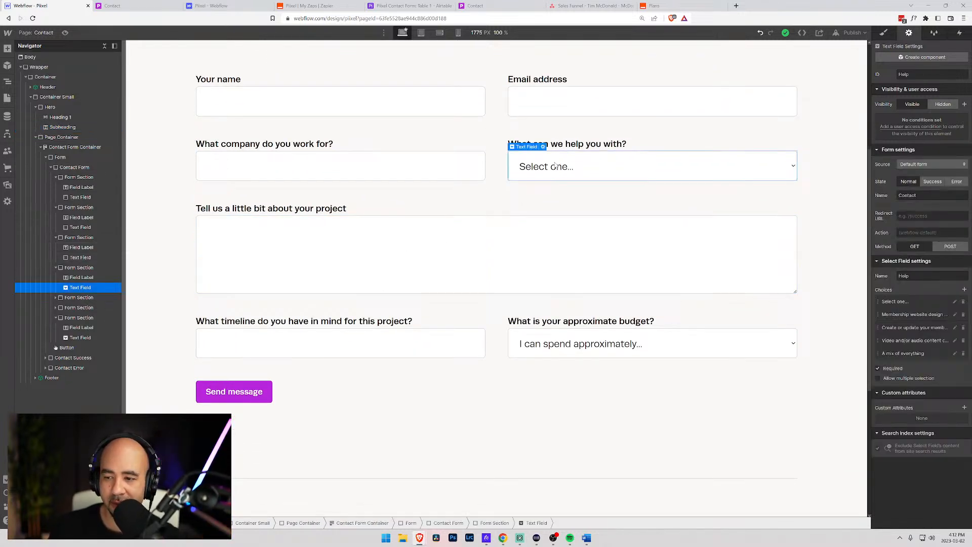
left_click(562, 345)
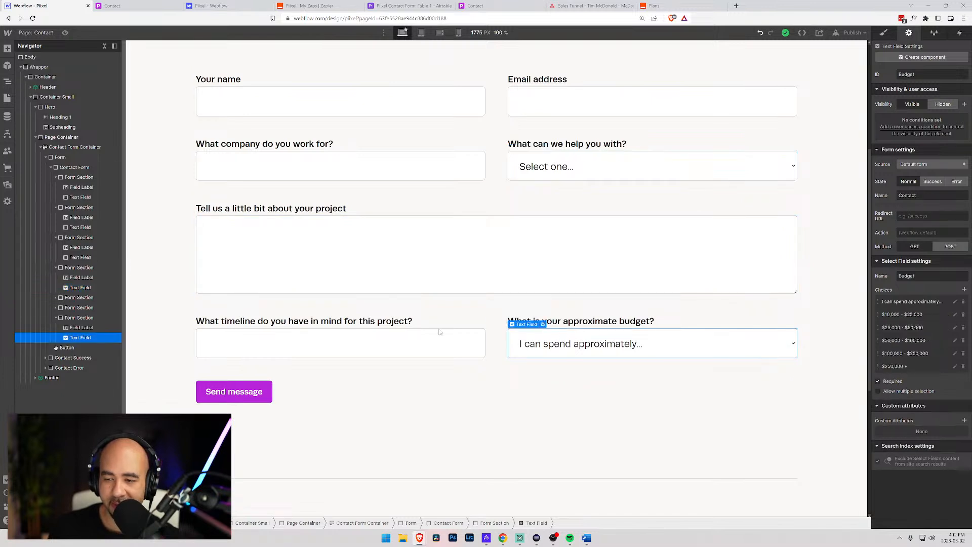
left_click(370, 337)
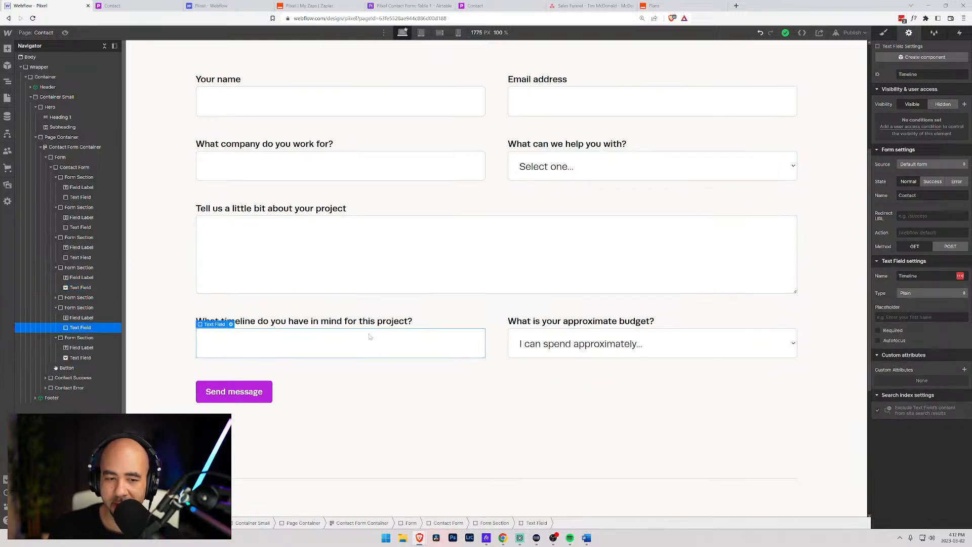
left_click(405, 242)
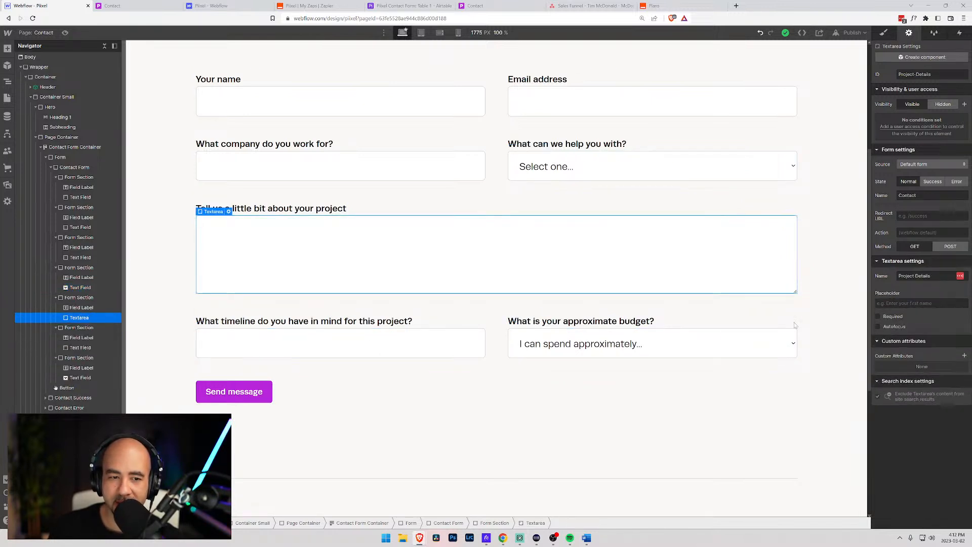
left_click(879, 318)
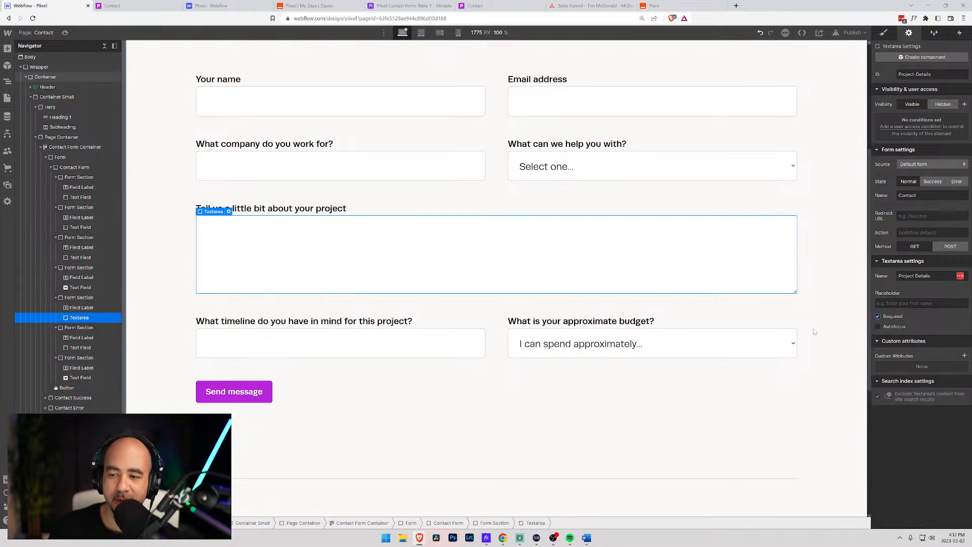
- Publish the site to both selected domains
left_click(713, 305)
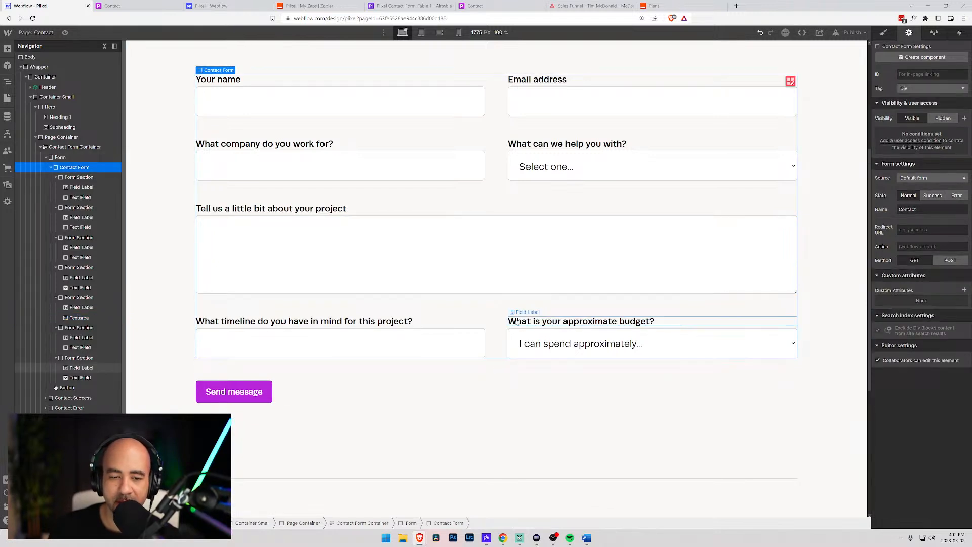
scroll(394, 308, "up", 4)
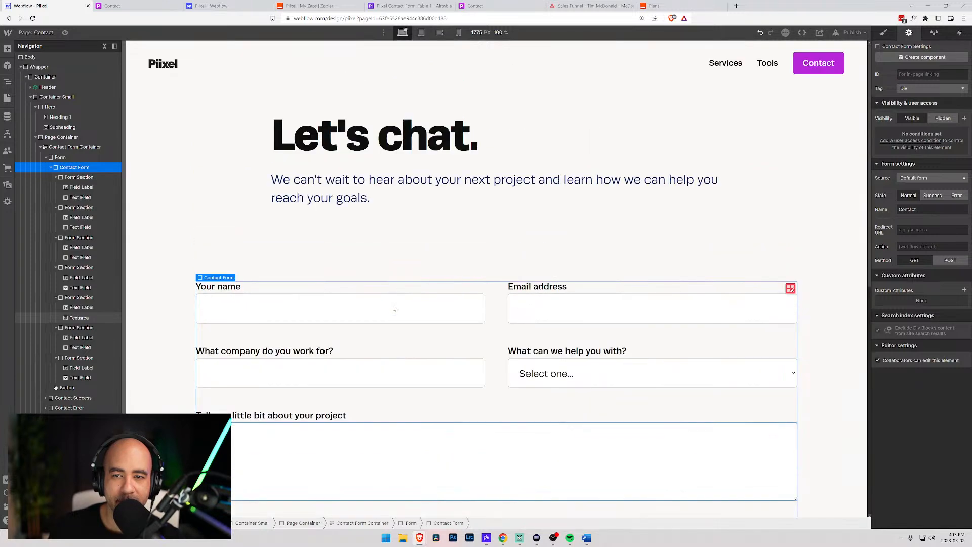
scroll(393, 306, "down", 7)
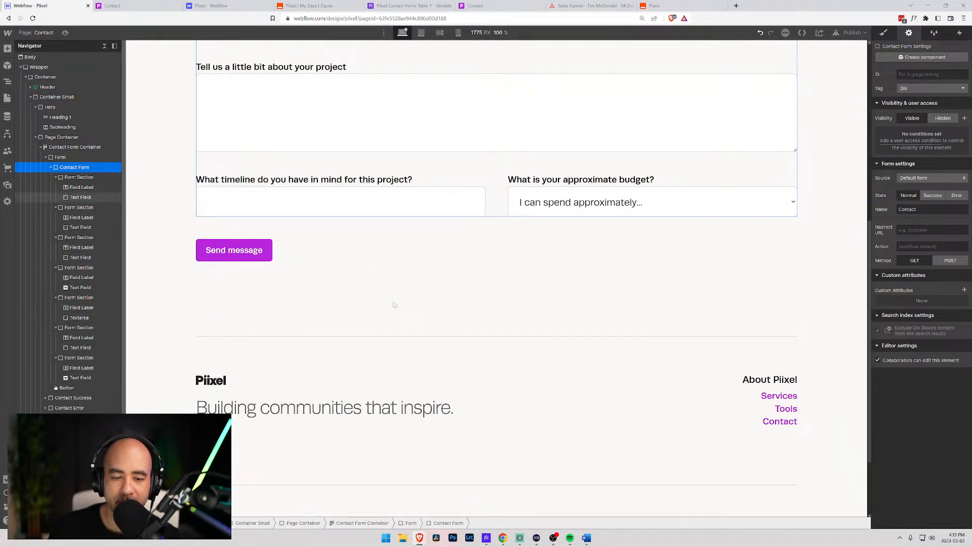
scroll(394, 305, "down", 2)
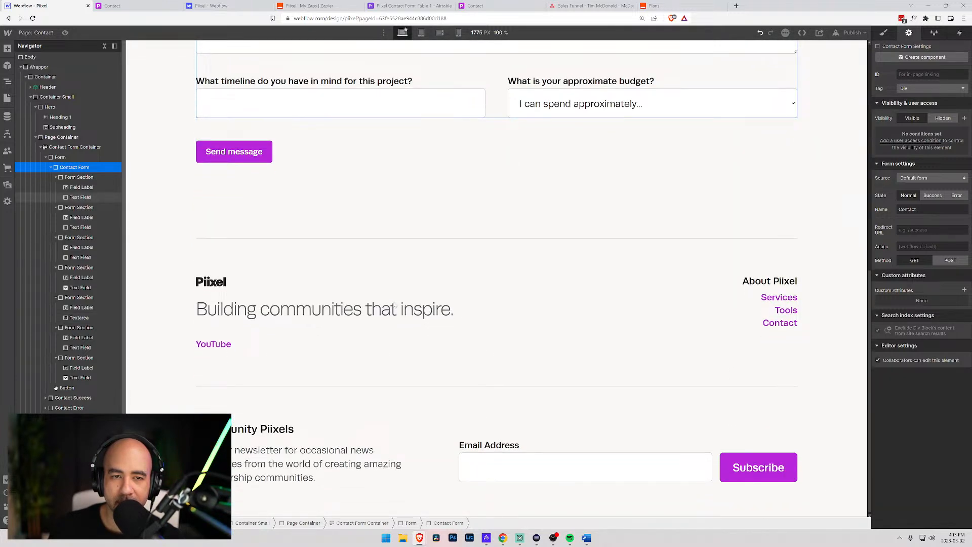
scroll(394, 305, "up", 5)
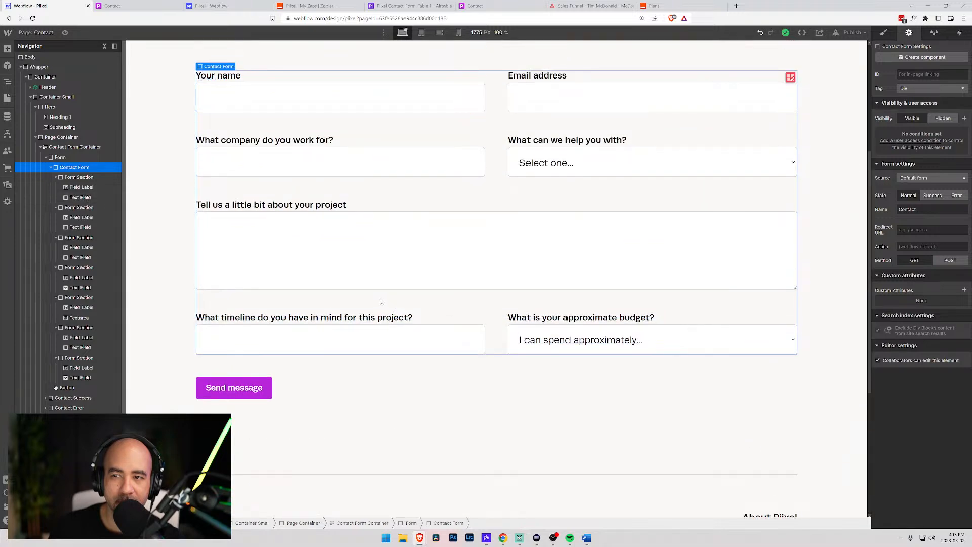
scroll(381, 301, "up", 4)
left_click(850, 32)
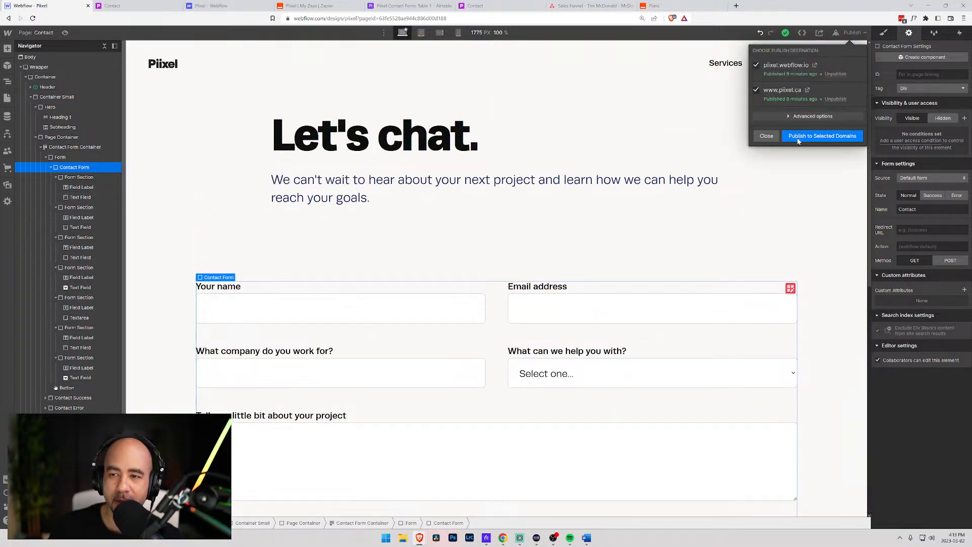
left_click(799, 138)
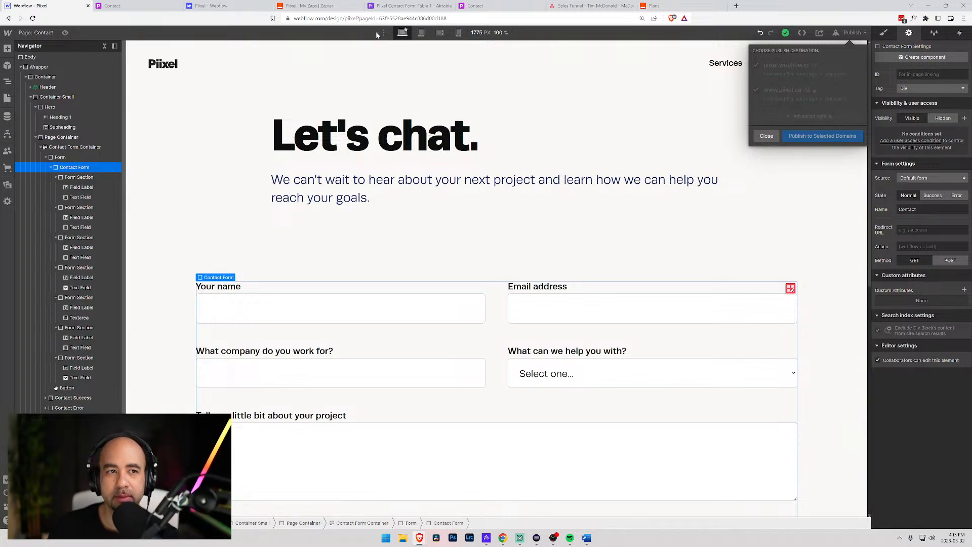
left_click(218, 5)
- Open the site's Forms settings and show all contact form submissions
left_click(514, 95)
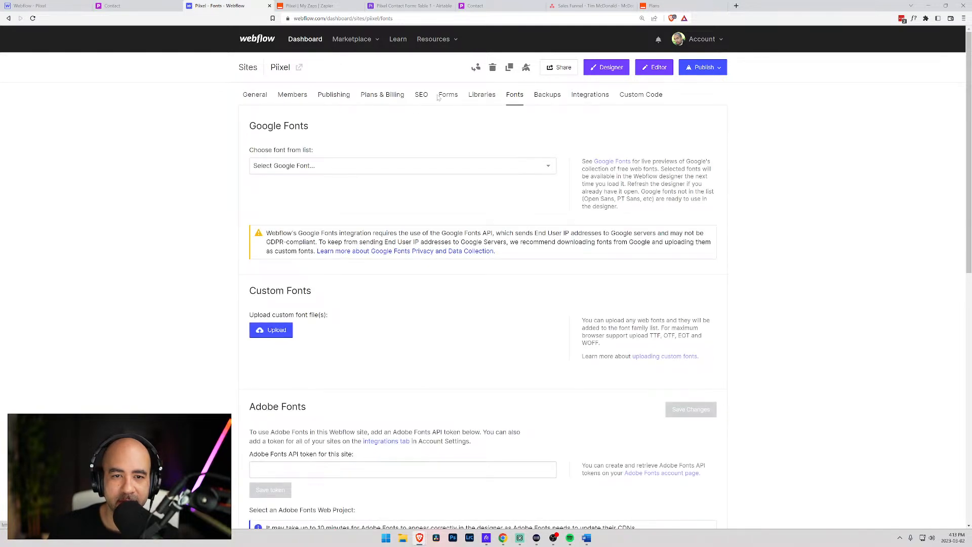
left_click(447, 95)
scroll(225, 202, "down", 15)
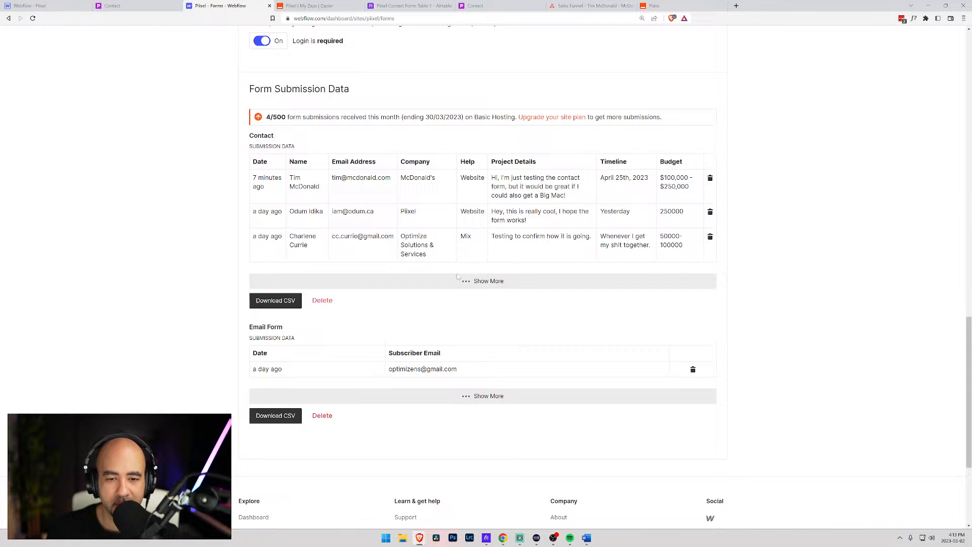
left_click(467, 283)
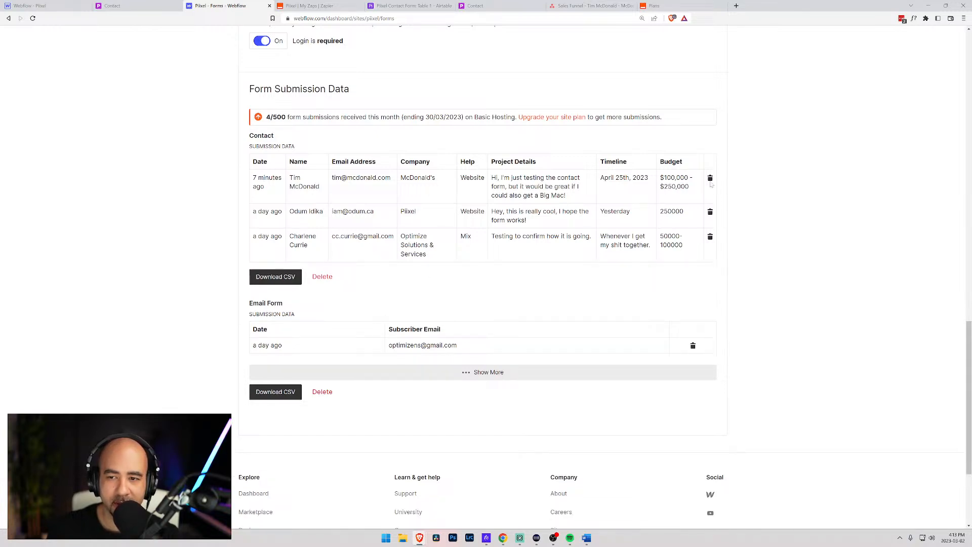
- Delete the three contact form submissions one by one
left_click(710, 236)
left_click(481, 143)
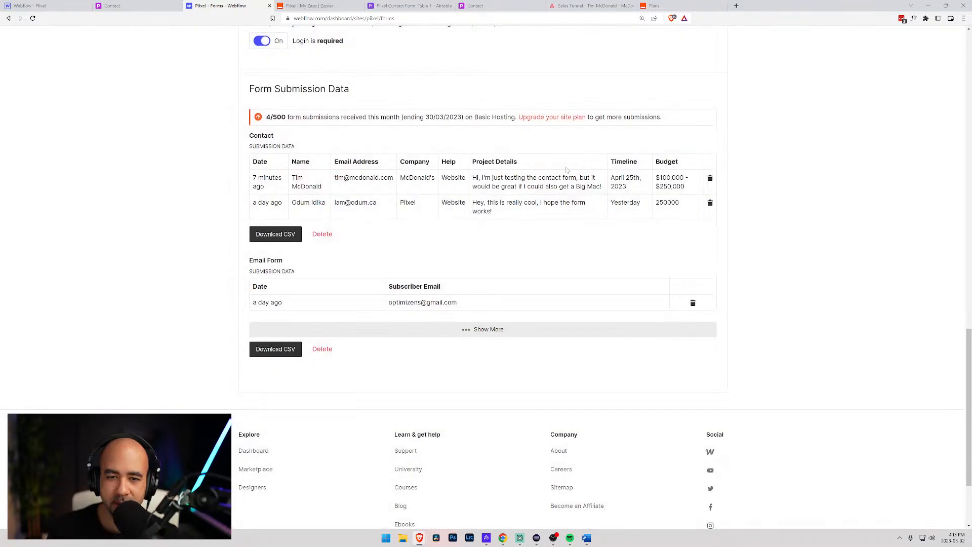
left_click(710, 203)
left_click(484, 142)
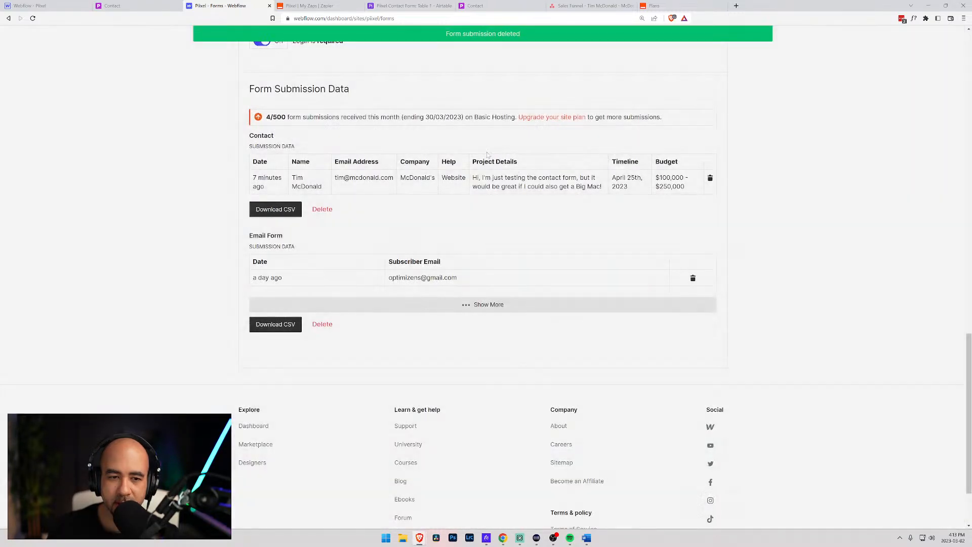
left_click(710, 179)
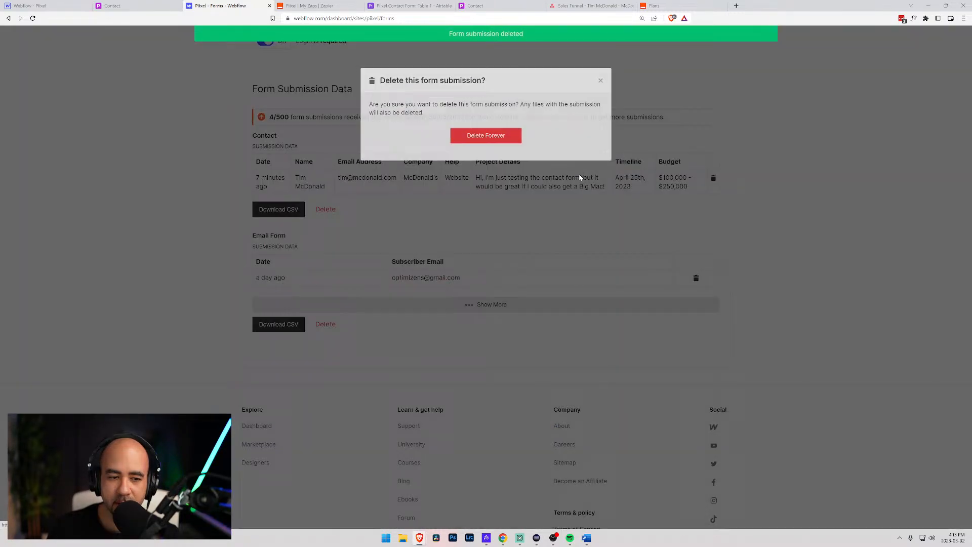
left_click(503, 146)
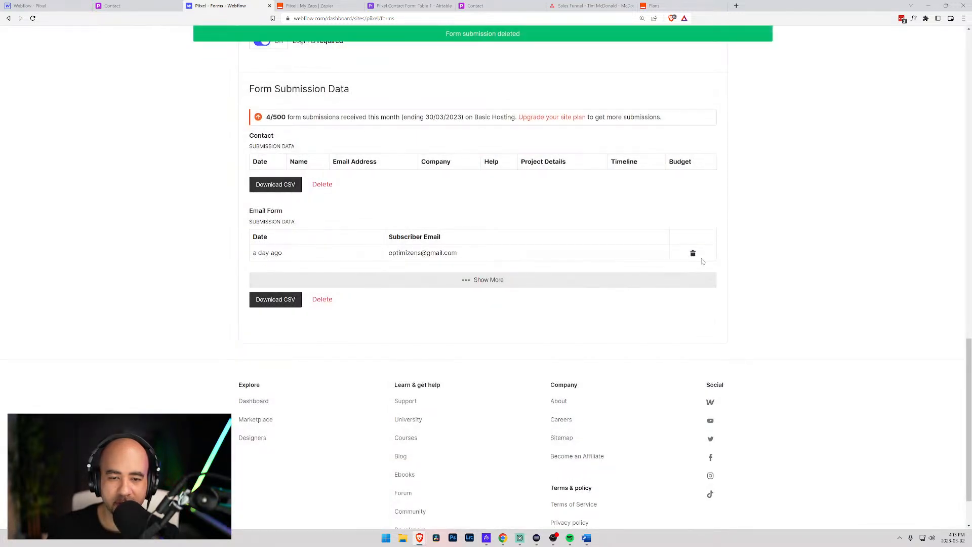
- Delete the Email Form's data and confirm with Delete Forever
left_click(692, 254)
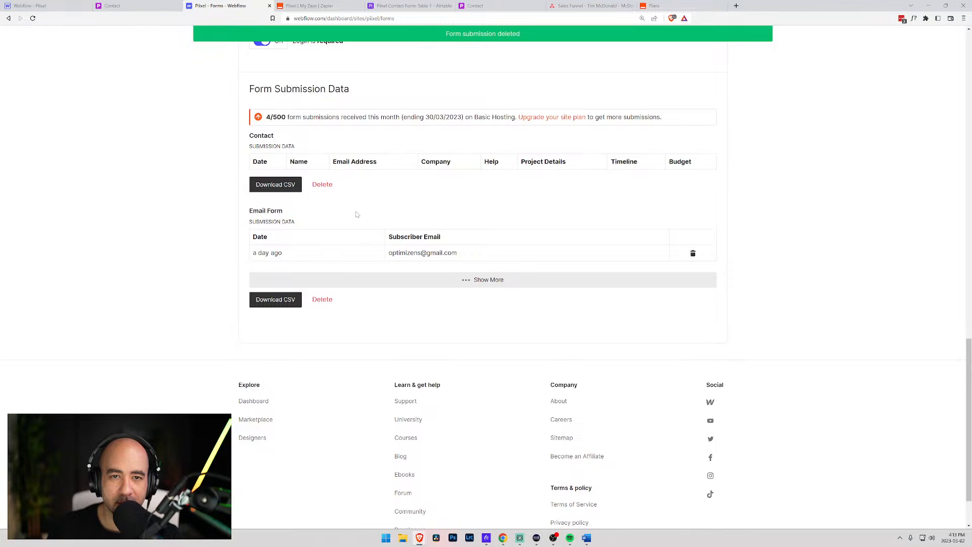
scroll(350, 217, "up", 1)
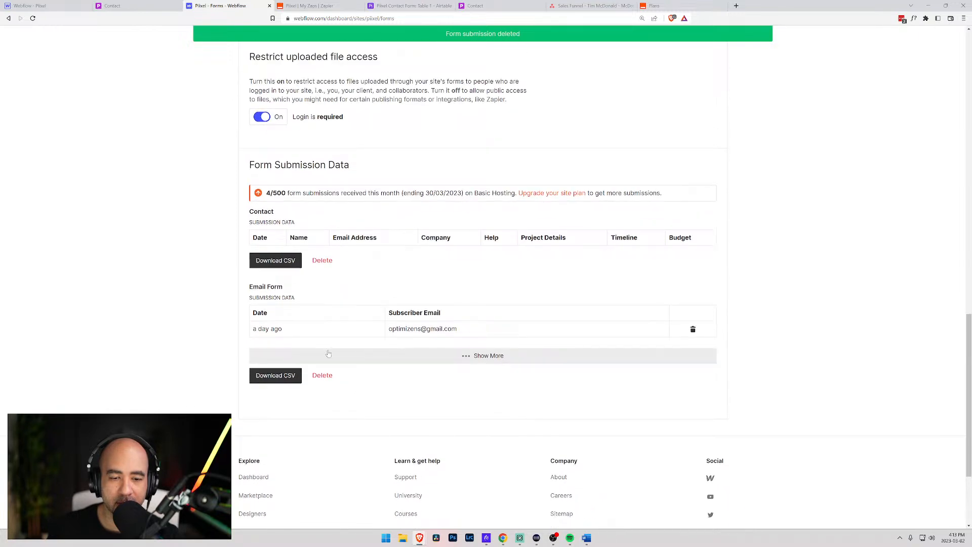
left_click(323, 375)
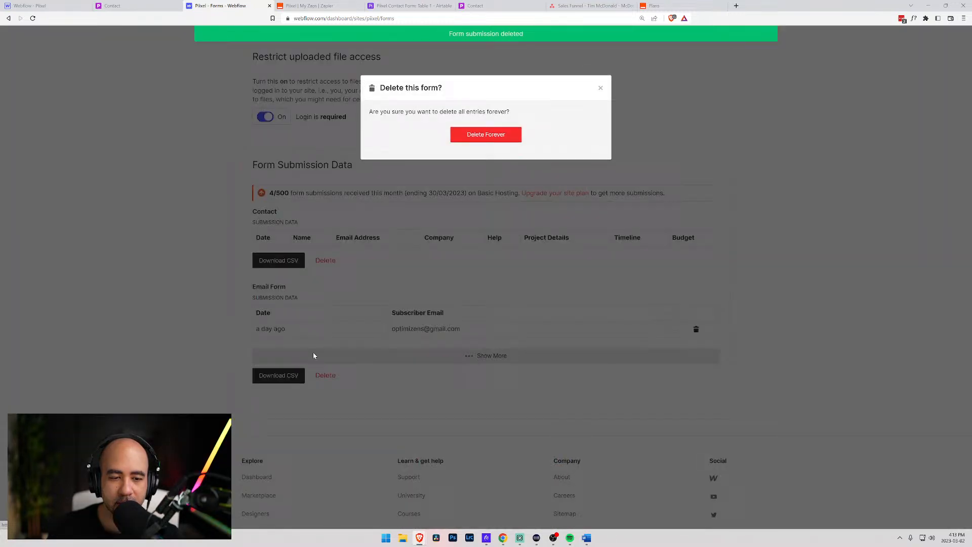
left_click(471, 137)
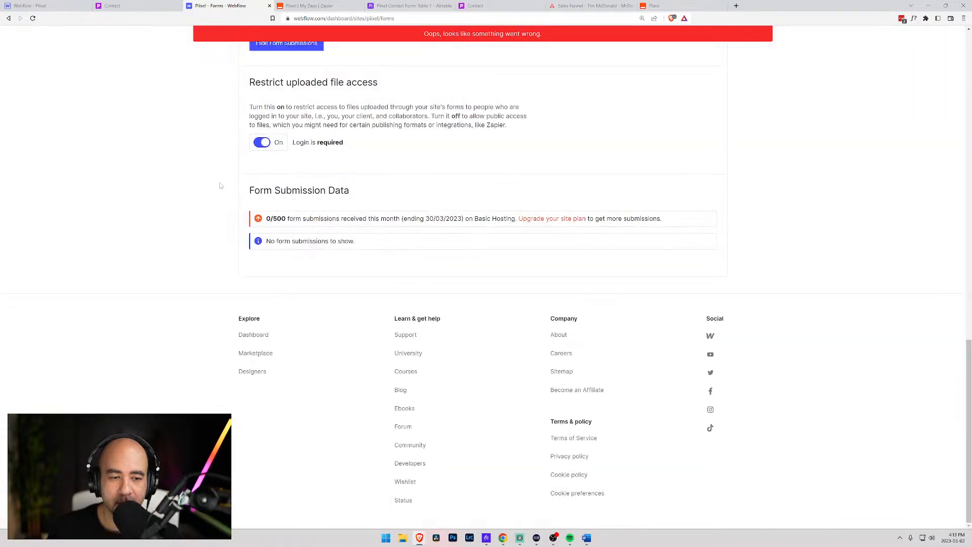
scroll(221, 186, "up", 2)
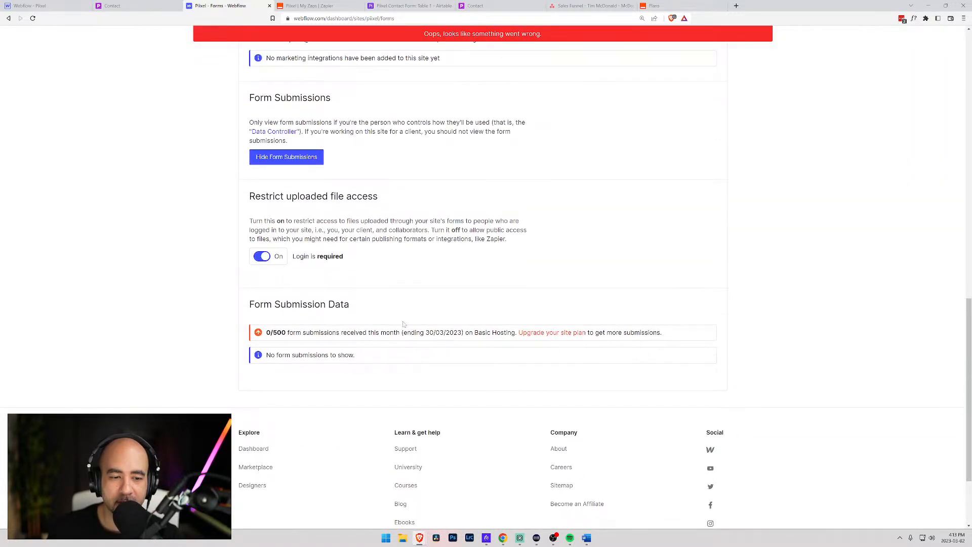
scroll(400, 327, "up", 10)
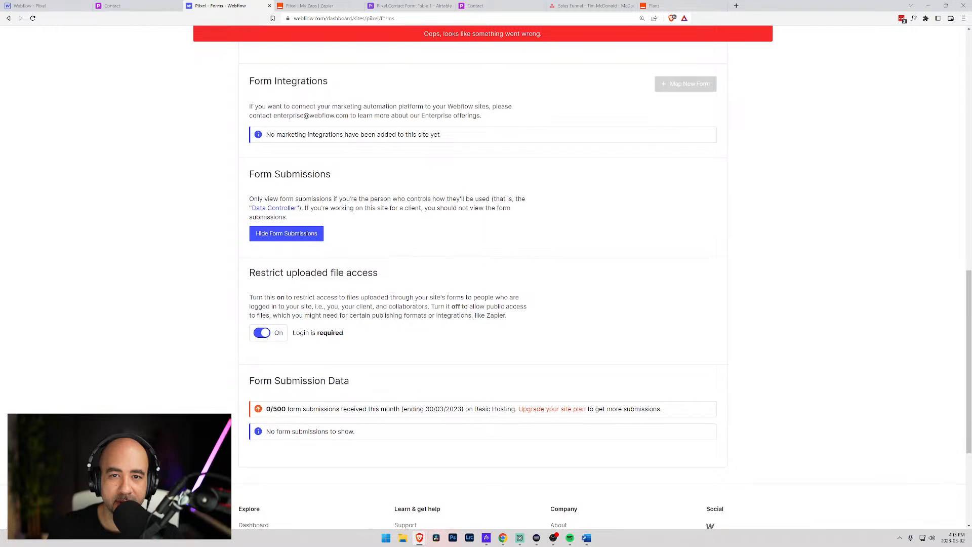
scroll(427, 221, "up", 3)
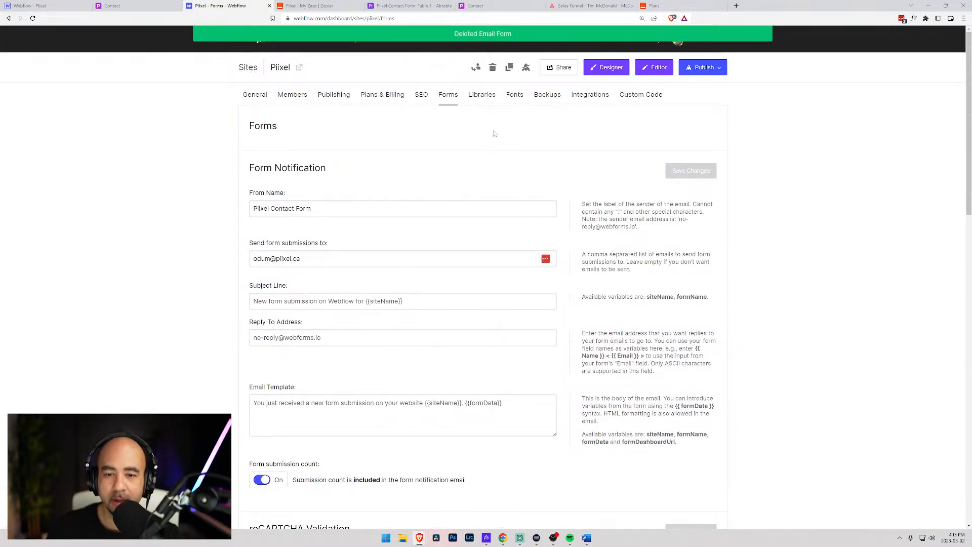
scroll(547, 181, "down", 5)
scroll(527, 202, "up", 5)
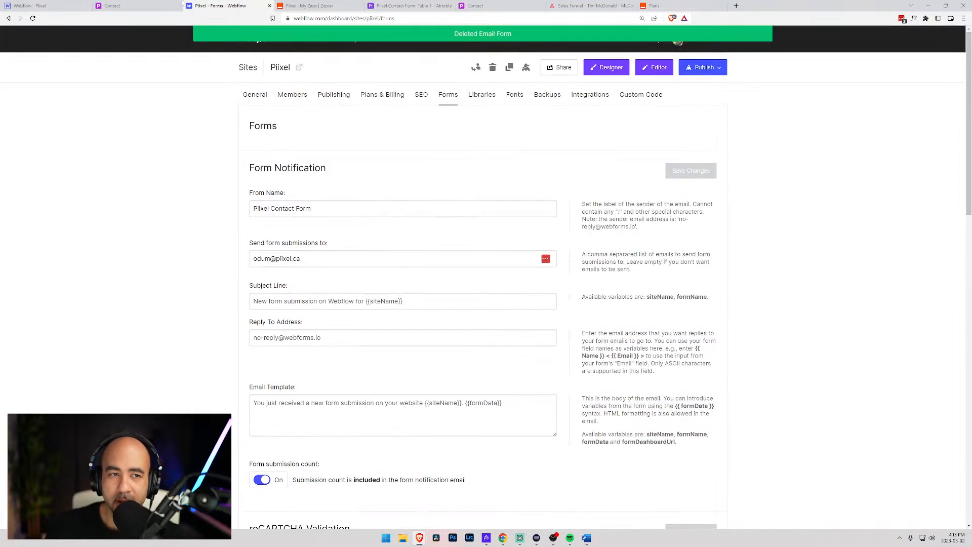
left_click(135, 6)
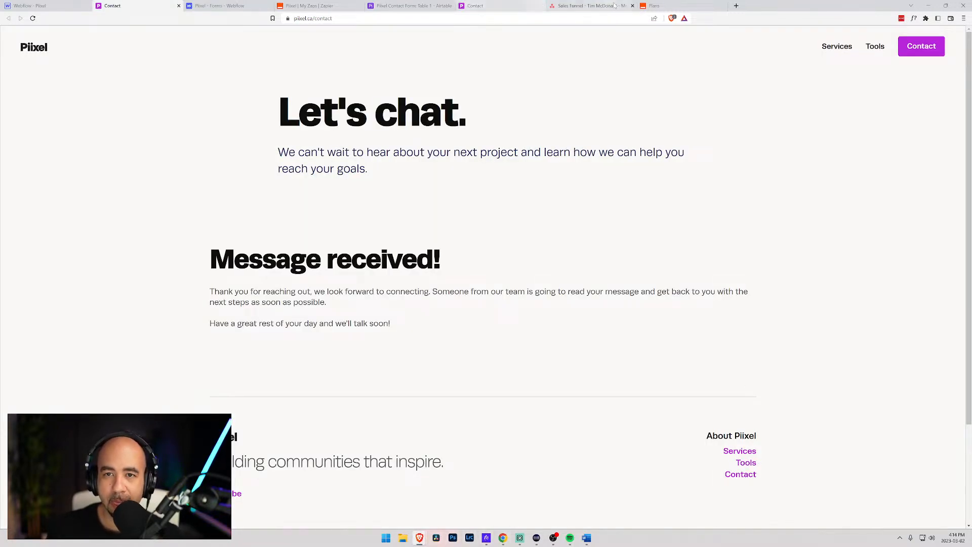
- Open the Website project and tick off the 'Receive text message…' form-submission task
left_click(591, 6)
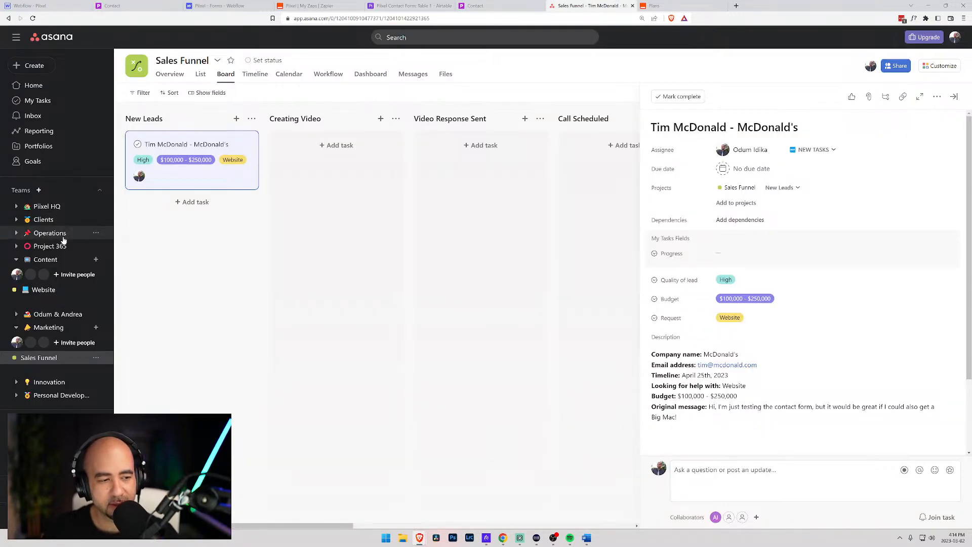
left_click(36, 289)
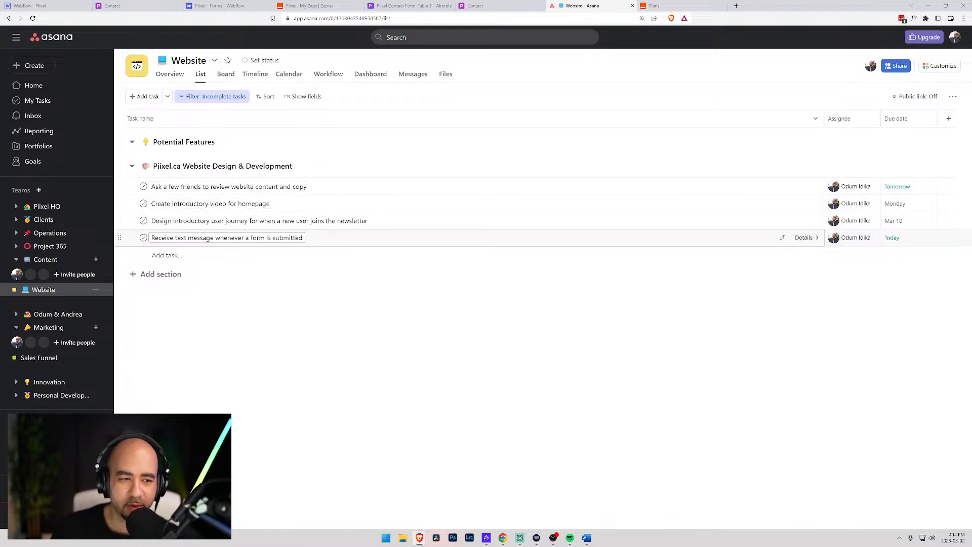
left_click(143, 237)
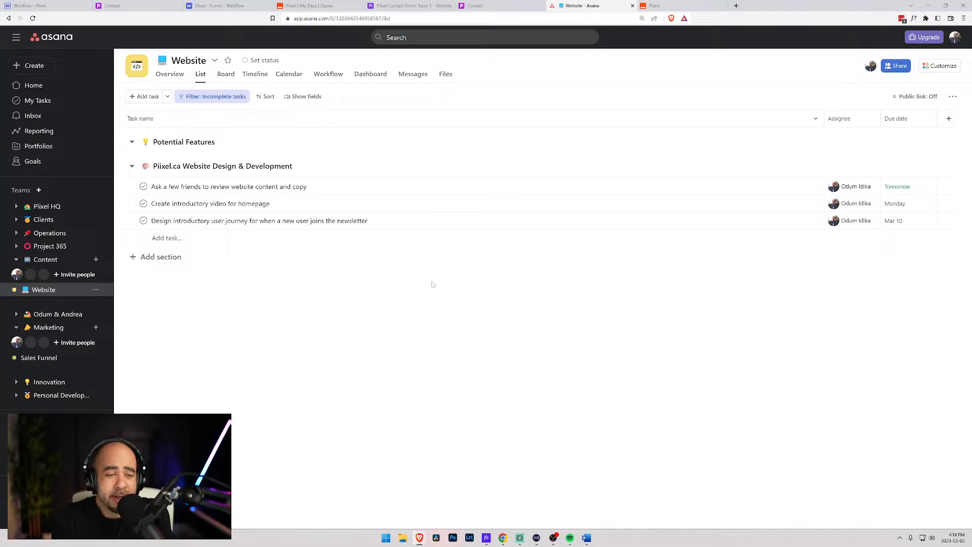
- Add a welcome-email subtask to the 'Design introductory user journey…' task, due Mar 3
left_click(468, 222)
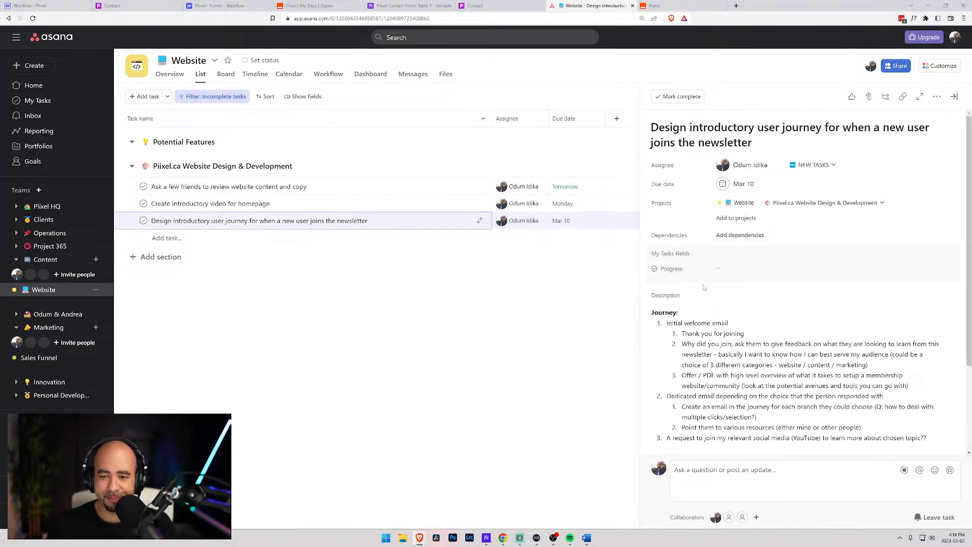
scroll(719, 275, "down", 2)
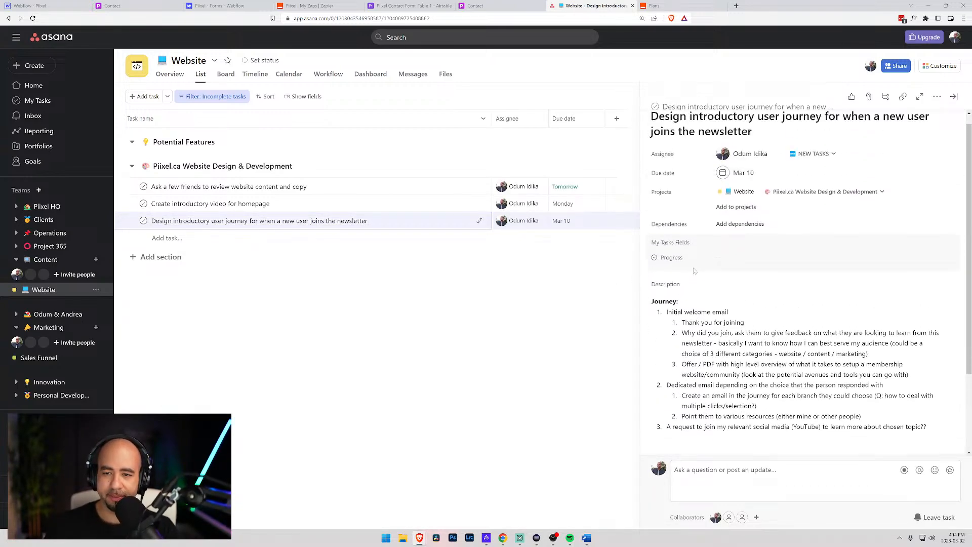
left_click(678, 369)
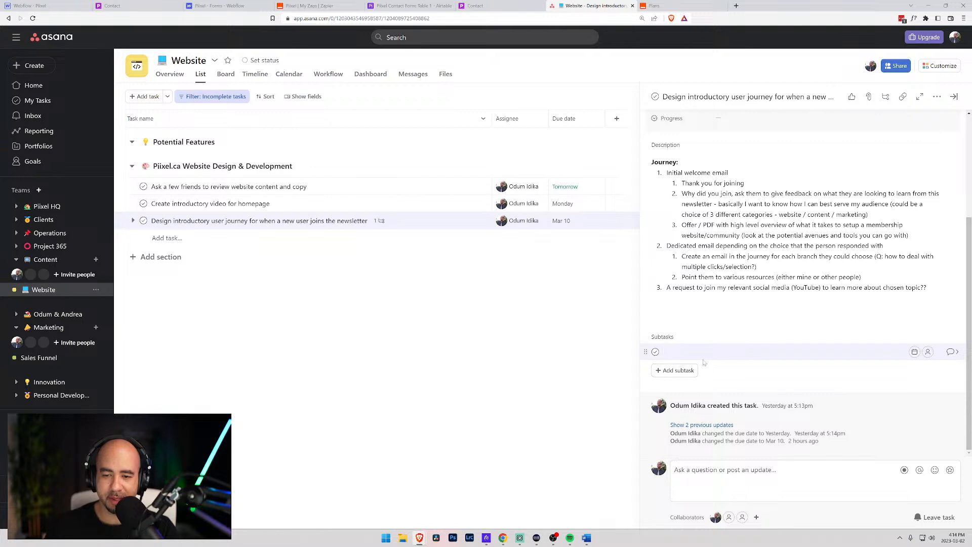
type("Creatin")
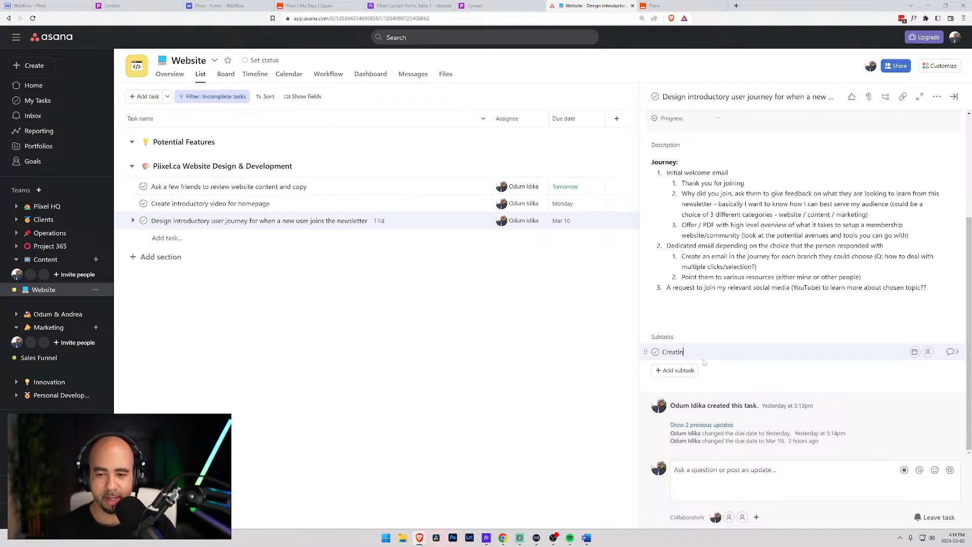
type("g a nece we")
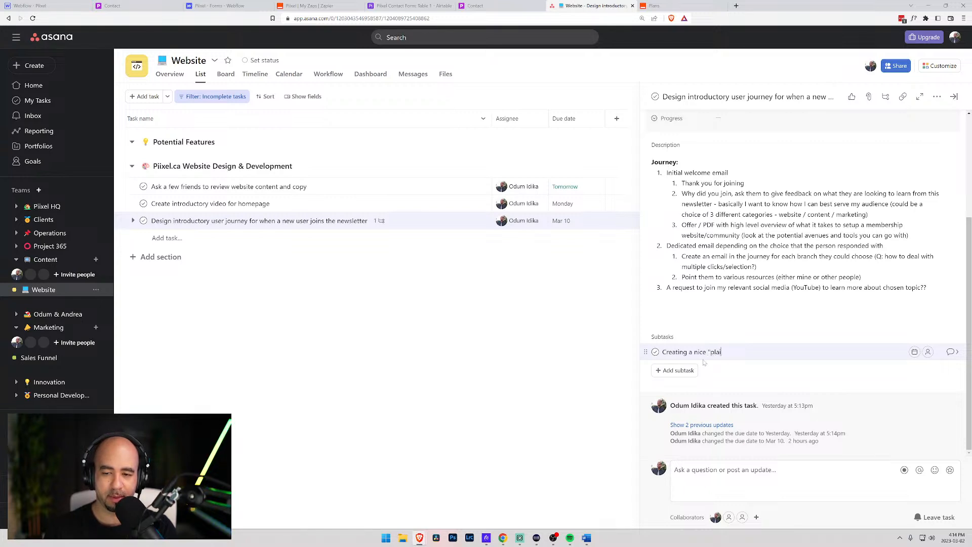
type("come")
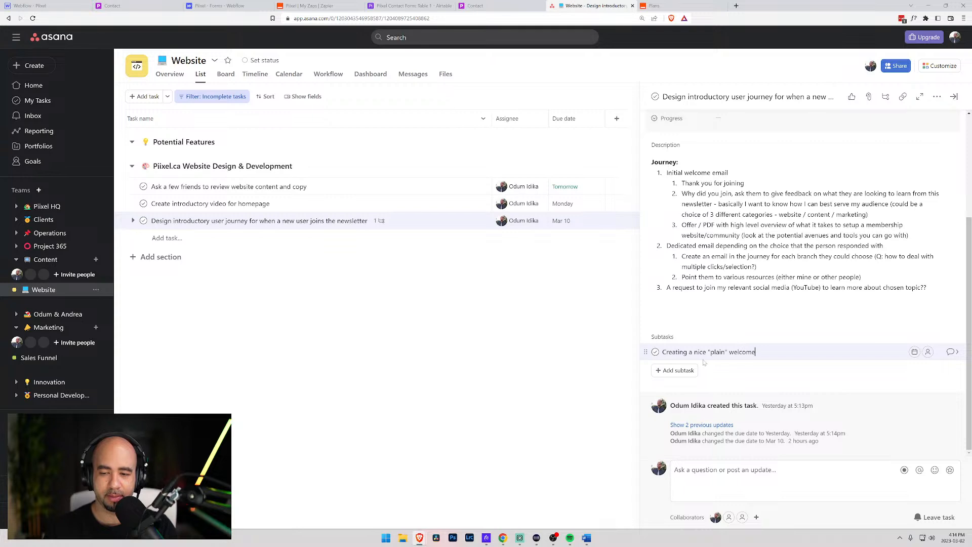
type(" email just to start")
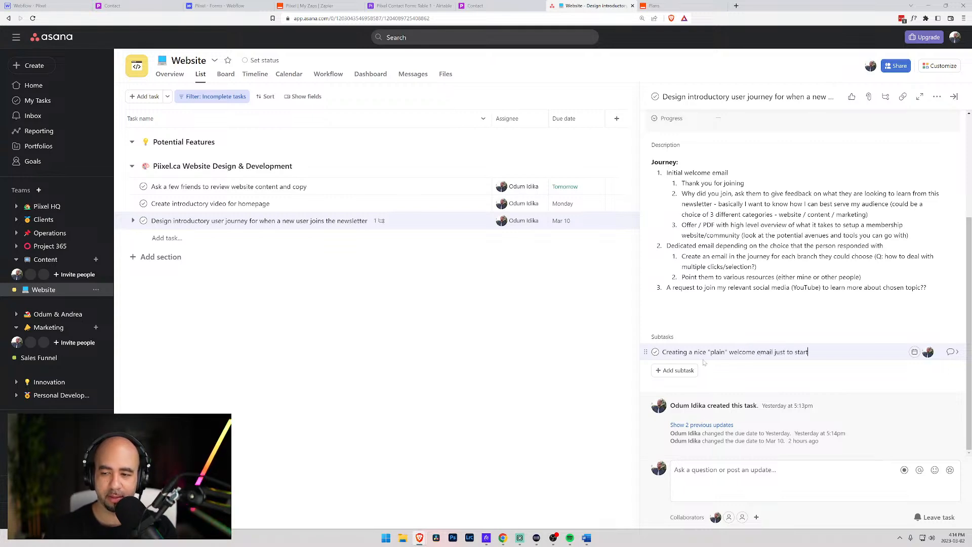
left_click(915, 352)
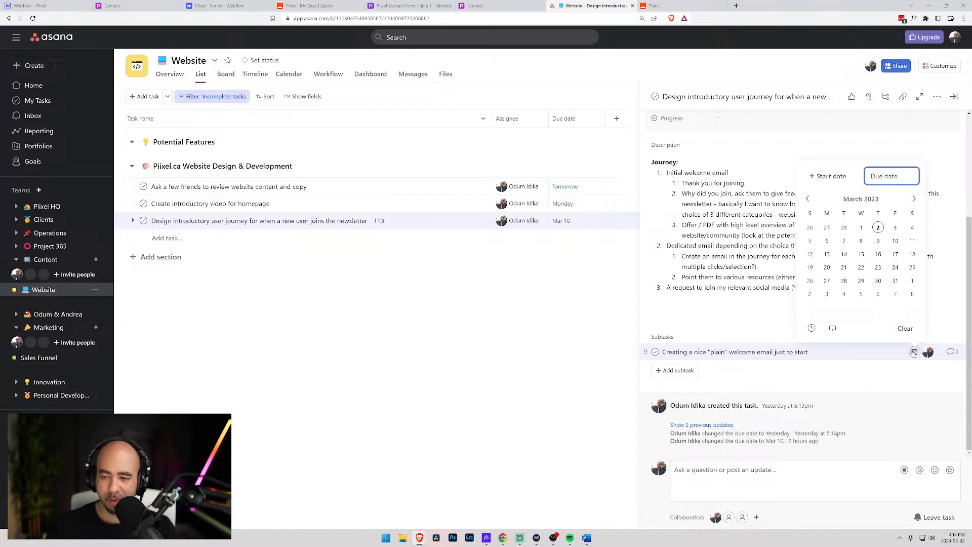
left_click(896, 228)
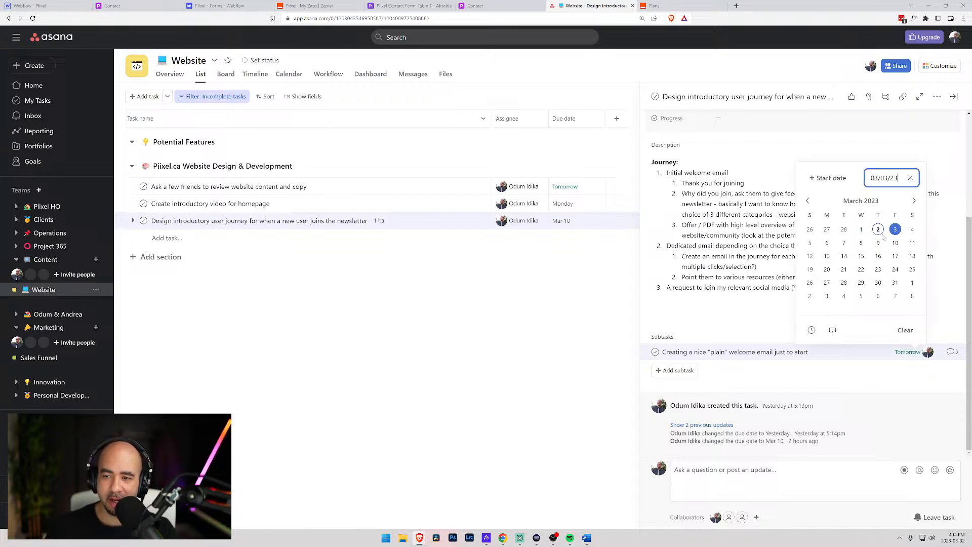
left_click(698, 66)
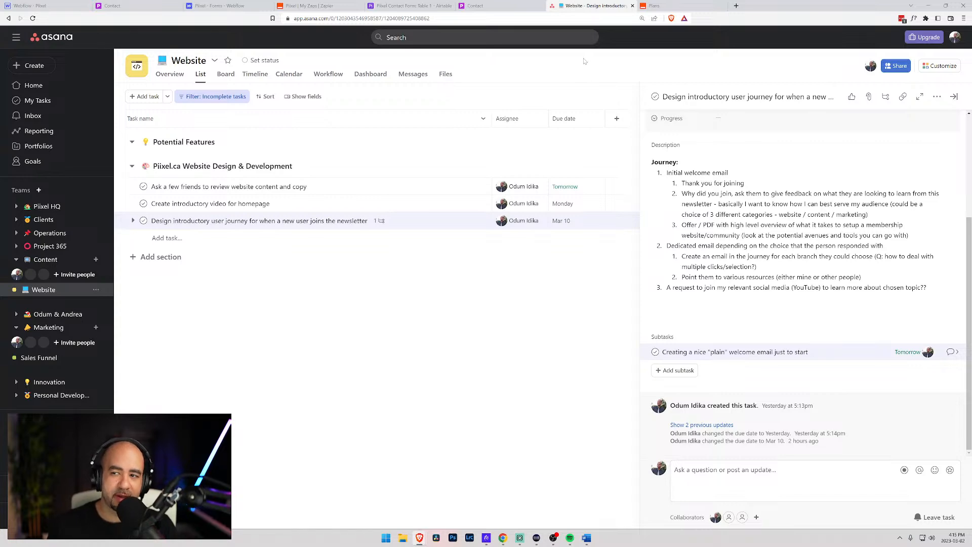
left_click(954, 96)
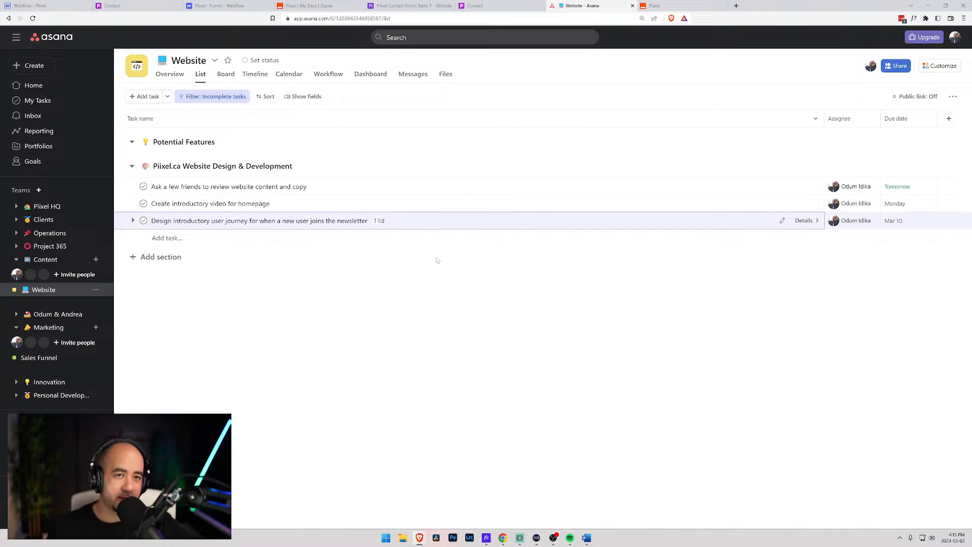
- Reload piixel.ca/contact and check the footer tagline on the live page
left_click(240, 6)
left_click(163, 10)
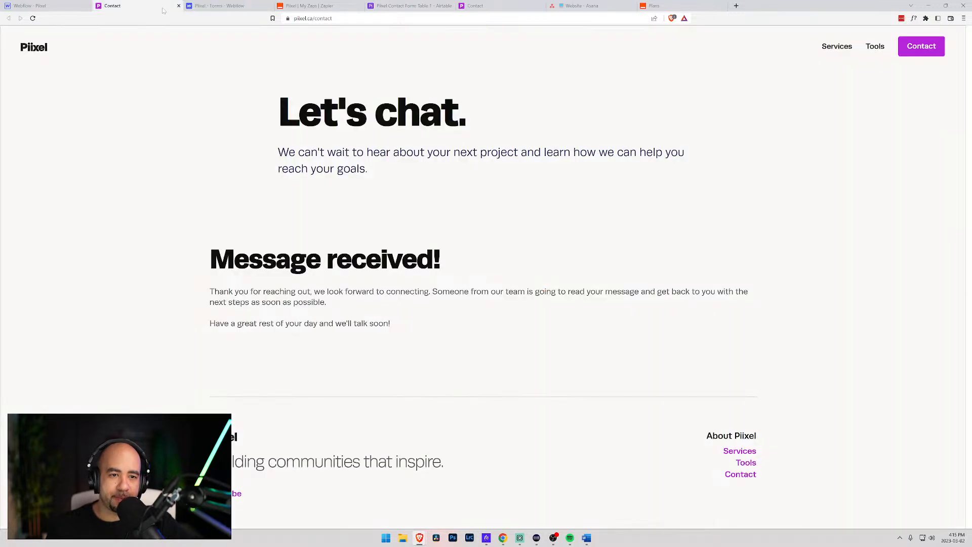
scroll(382, 274, "down", 3)
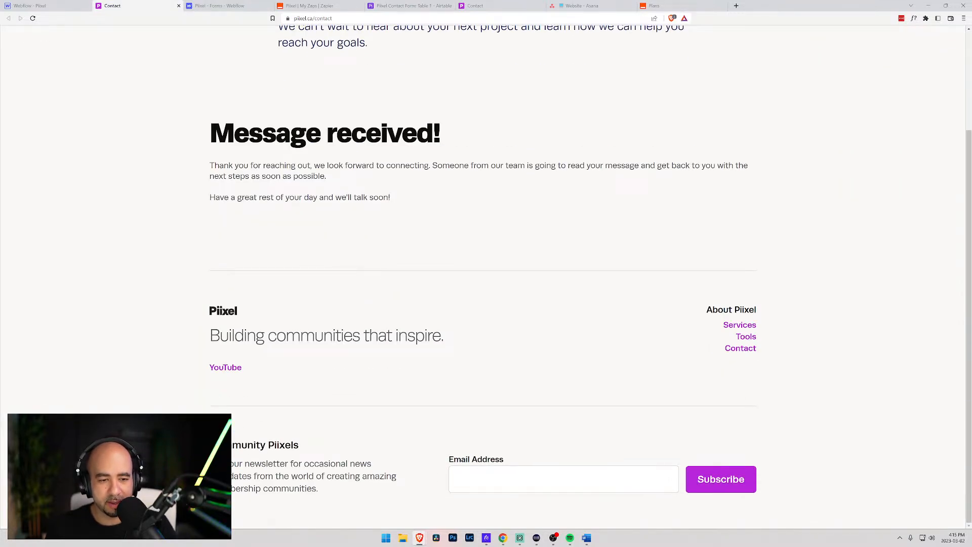
key("F5")
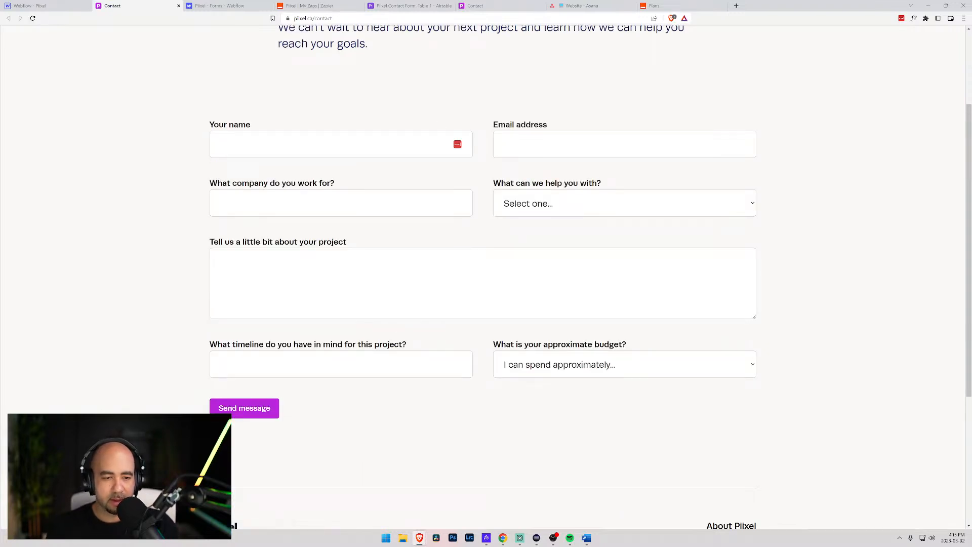
scroll(233, 321, "down", 4)
left_click_drag(432, 336, 220, 336)
left_click(448, 343)
scroll(448, 304, "up", 5)
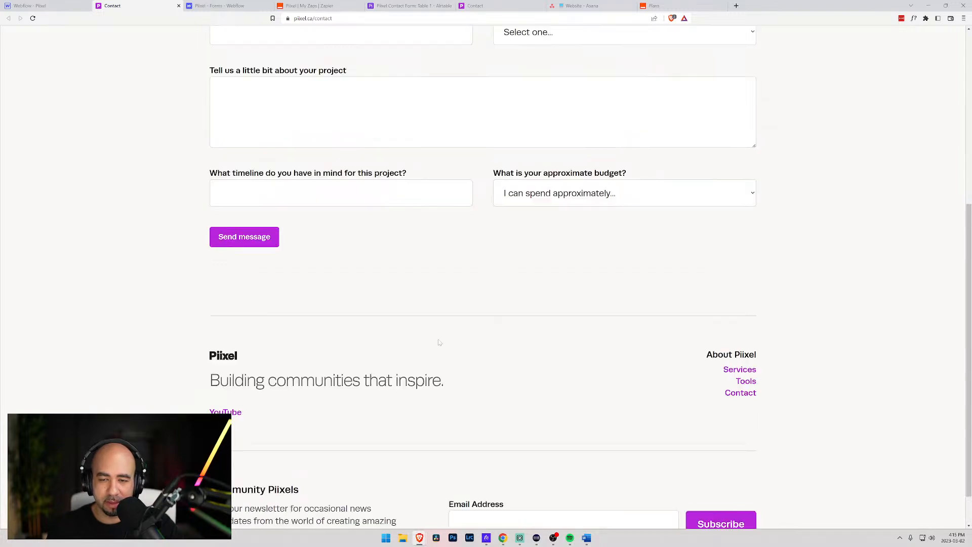
- Select the 'Building communities that inspire.' tagline in the Designer and edit the Footer component
left_click(31, 5)
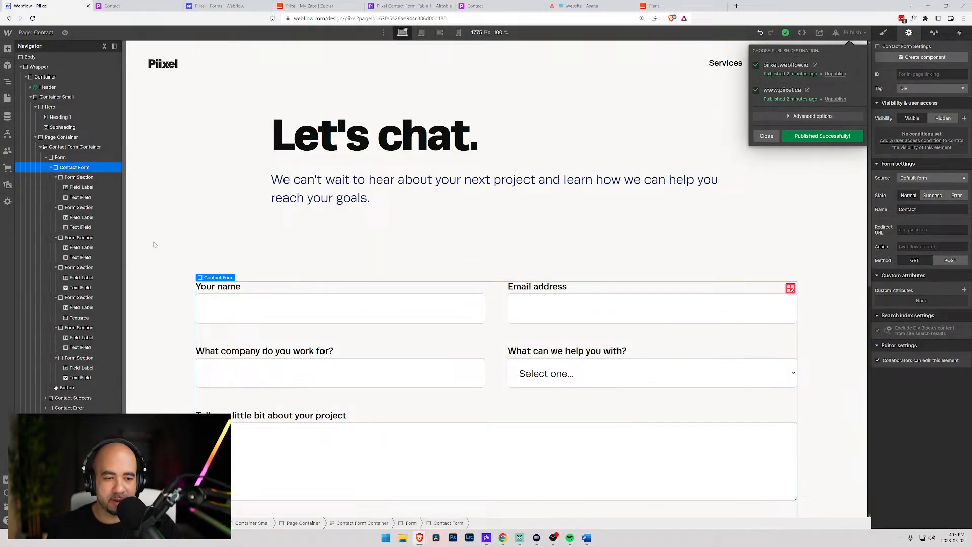
scroll(226, 278, "down", 9)
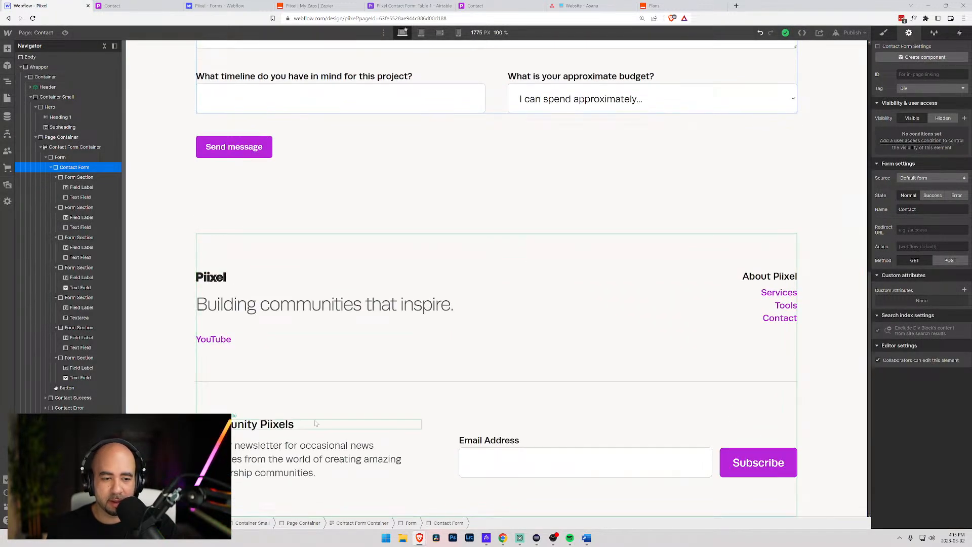
left_click(227, 304)
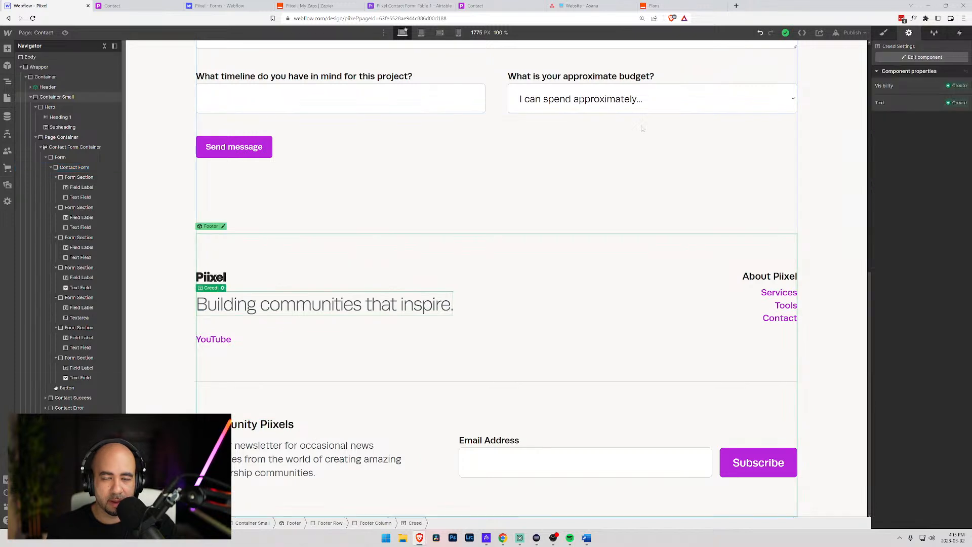
left_click(922, 57)
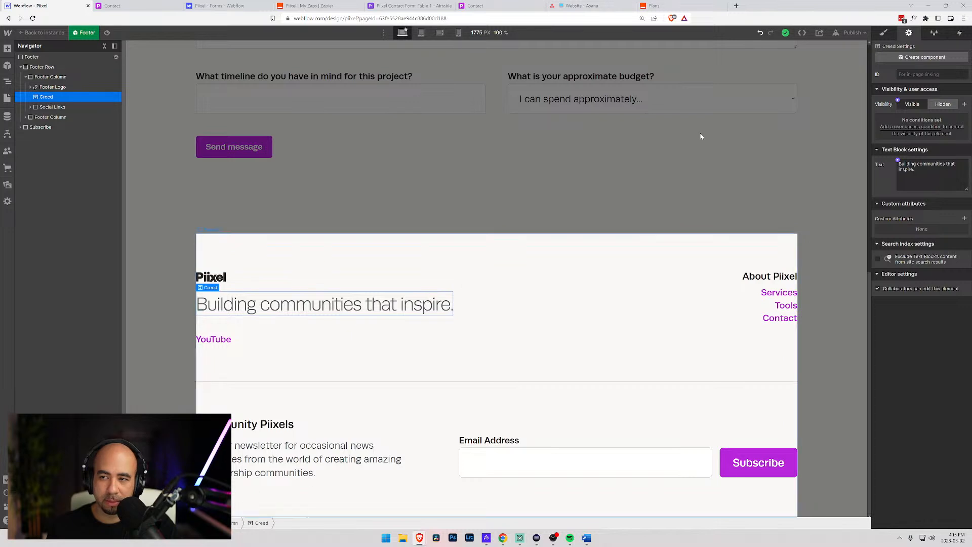
- Set the tagline's Typography colour to the Midnight Blue swatch
left_click(883, 33)
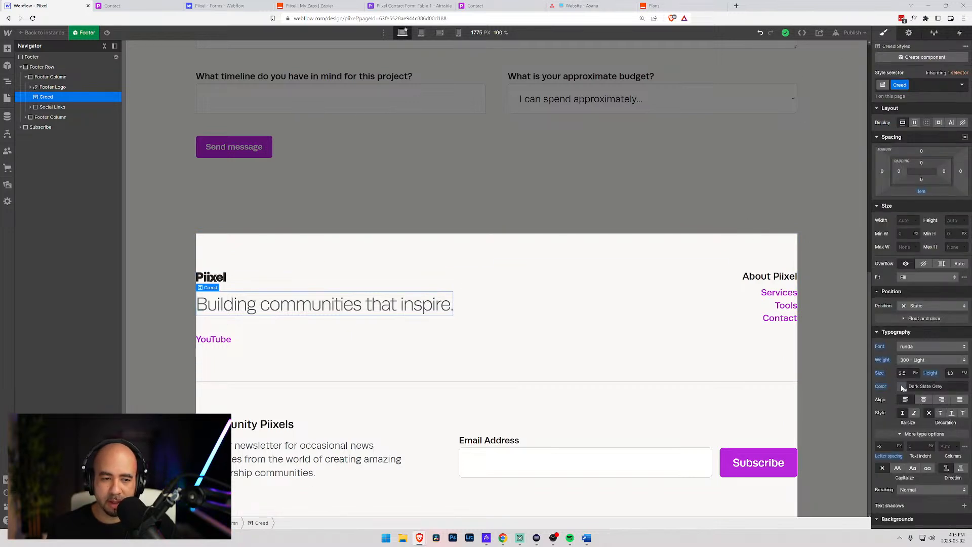
left_click(903, 386)
left_click(963, 342)
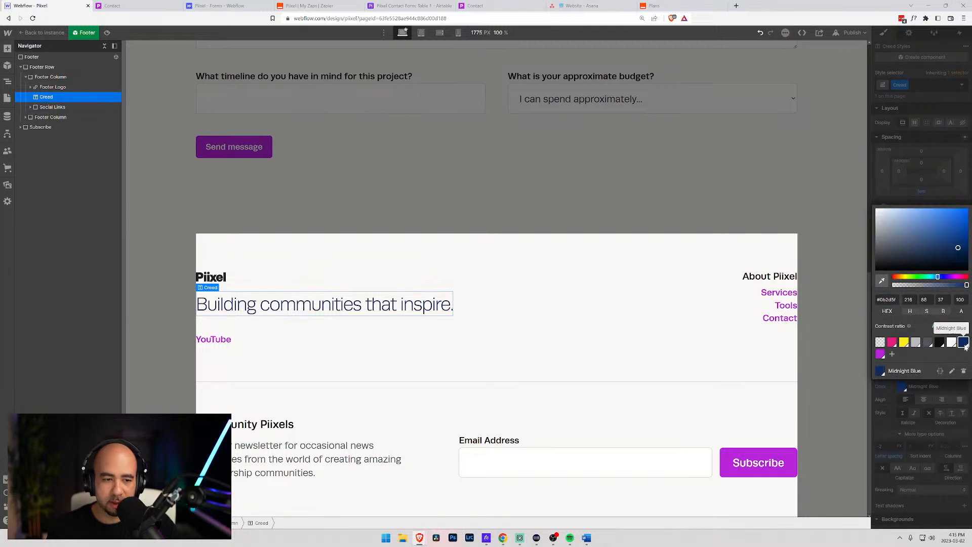
left_click(681, 197)
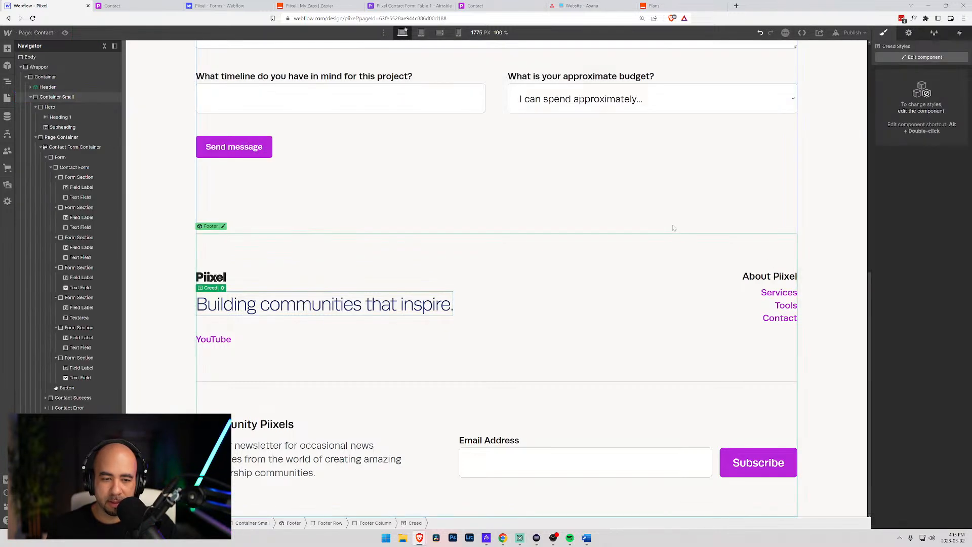
- Reselect the tagline and re-enter the Footer component to confirm its Midnight Blue style
left_click(171, 255)
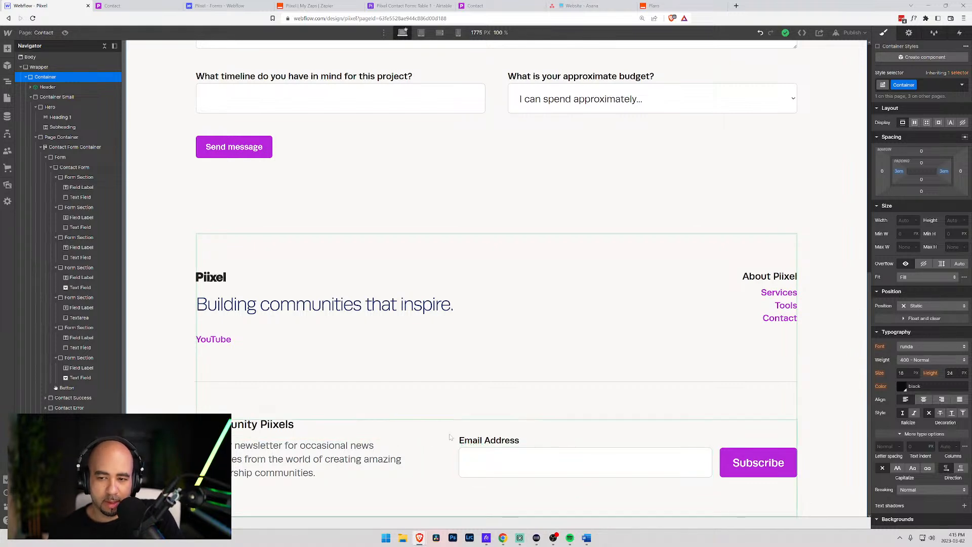
scroll(400, 374, "up", 8)
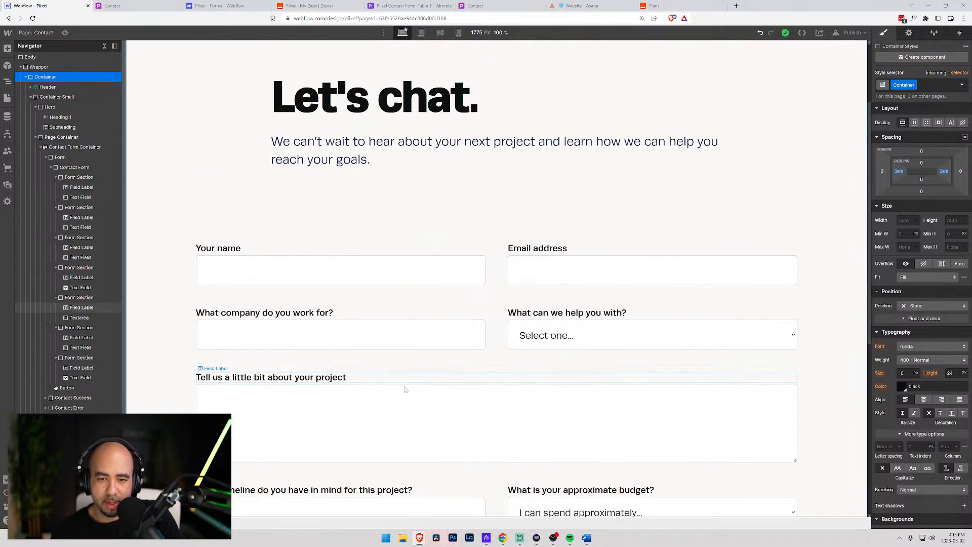
scroll(405, 357, "up", 1)
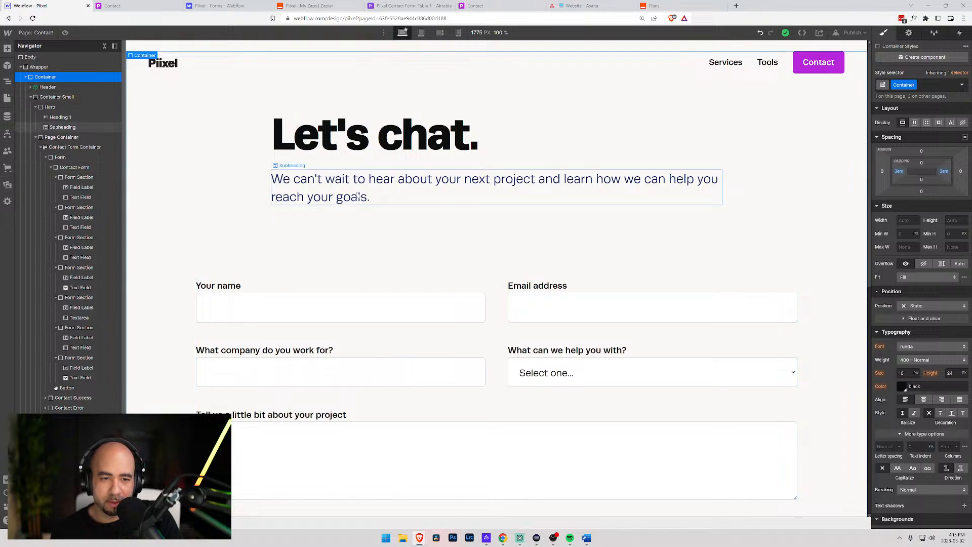
scroll(405, 319, "down", 8)
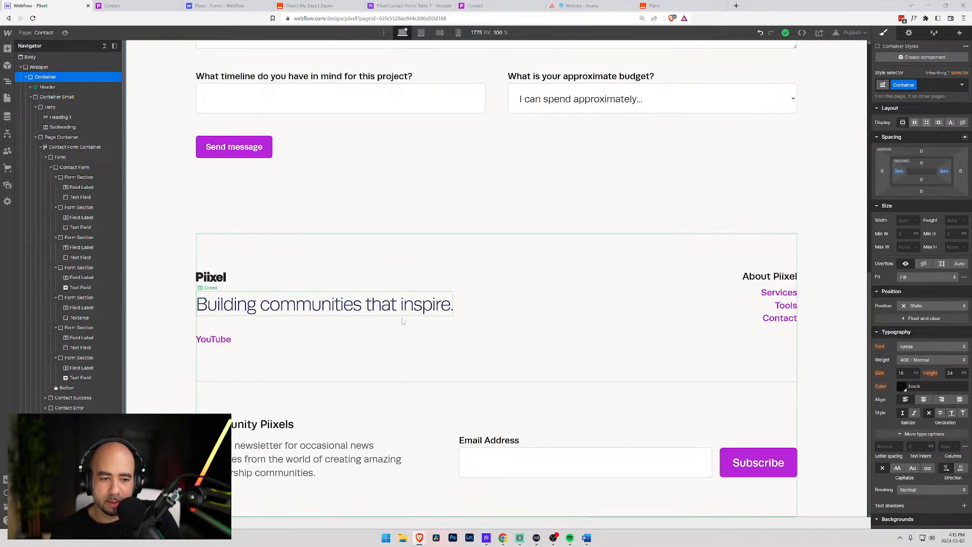
left_click(403, 314)
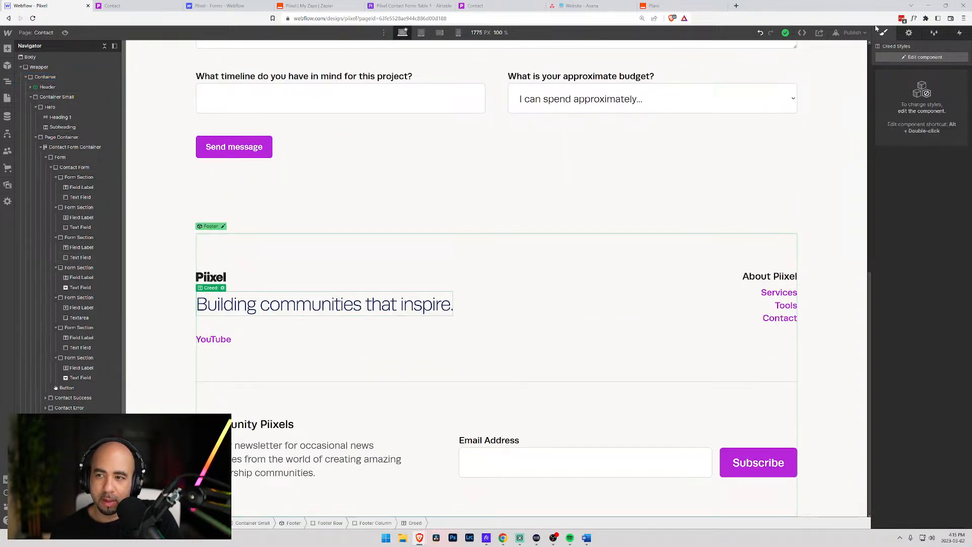
left_click(911, 58)
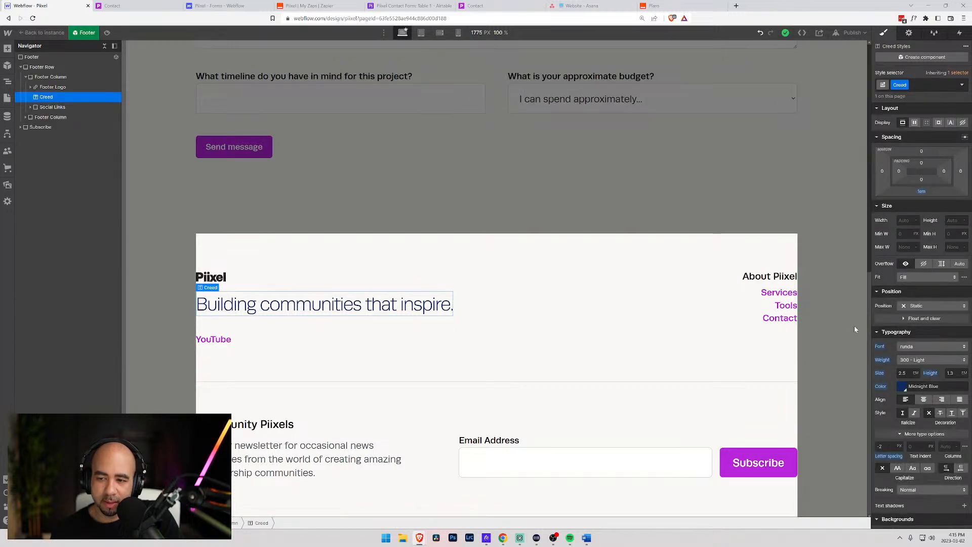
scroll(482, 269, "up", 9)
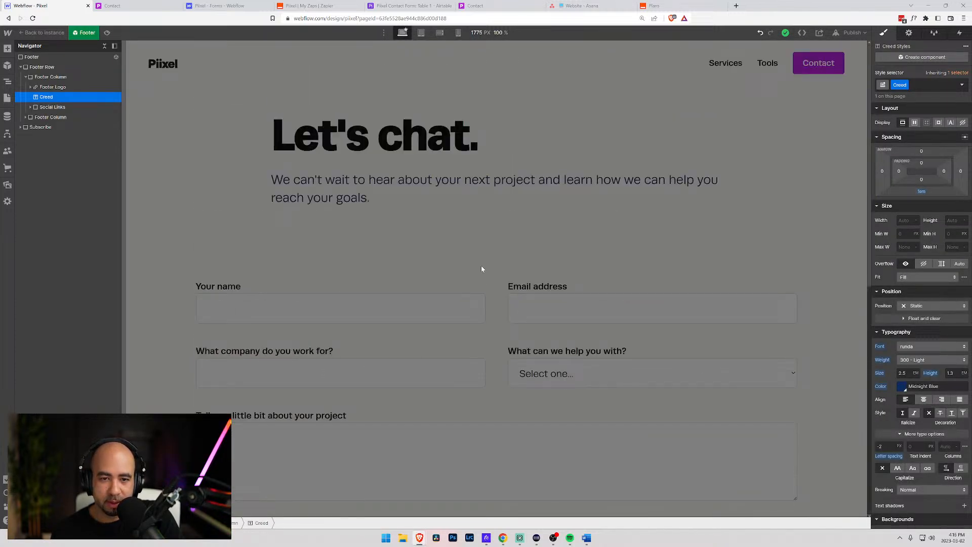
- Exit footer component editing and inspect the hero Subheading and Container Small on Contact
double_click(502, 180)
scroll(506, 180, "down", 7)
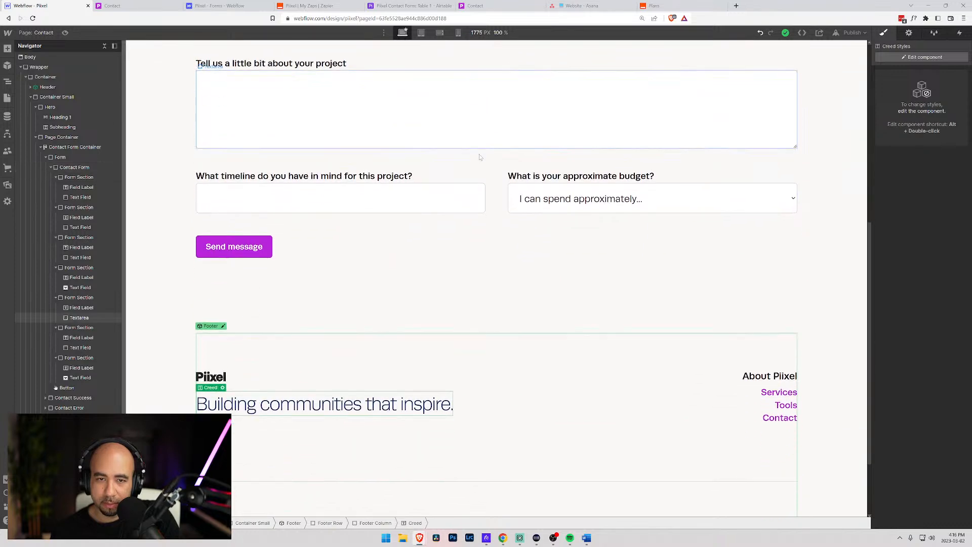
scroll(480, 157, "up", 7)
left_click(473, 190)
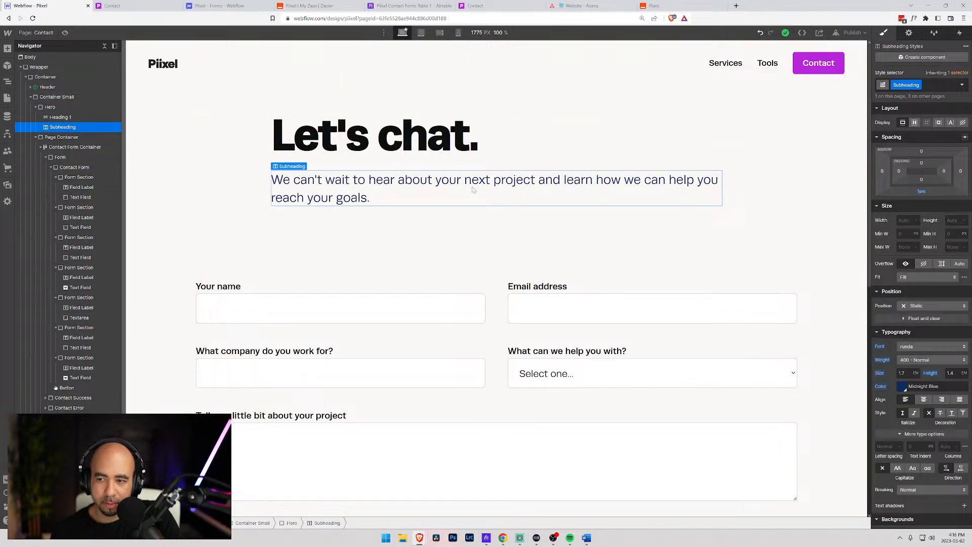
left_click(220, 216)
scroll(220, 217, "down", 3)
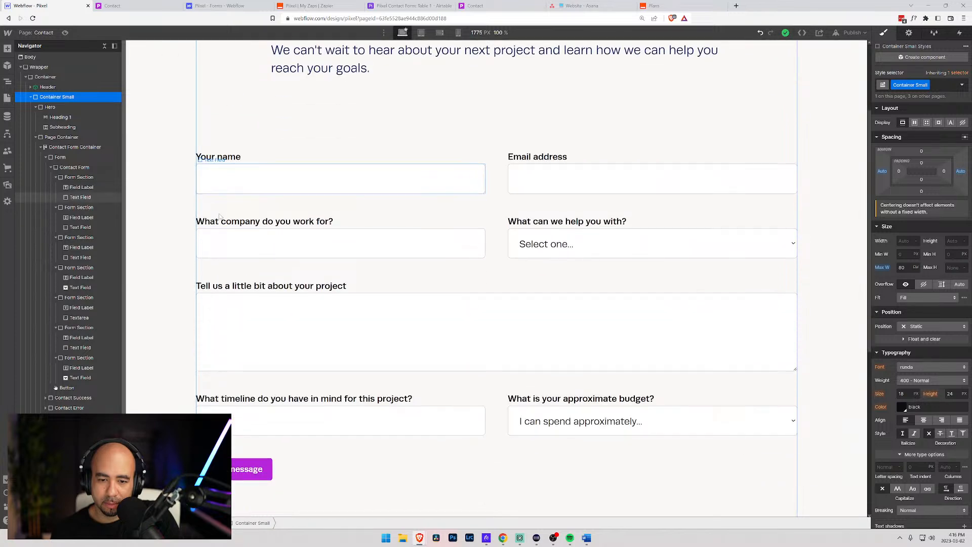
scroll(223, 221, "down", 7)
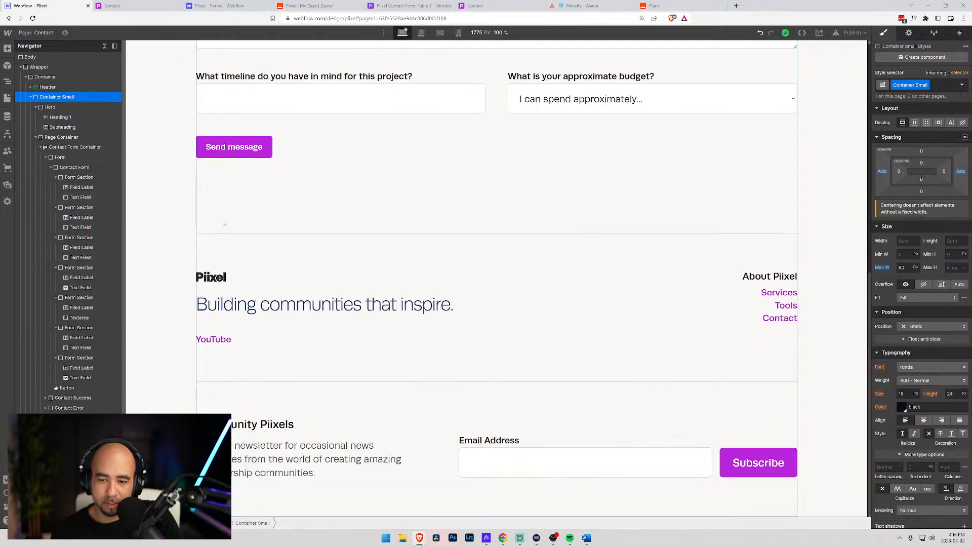
scroll(380, 304, "up", 15)
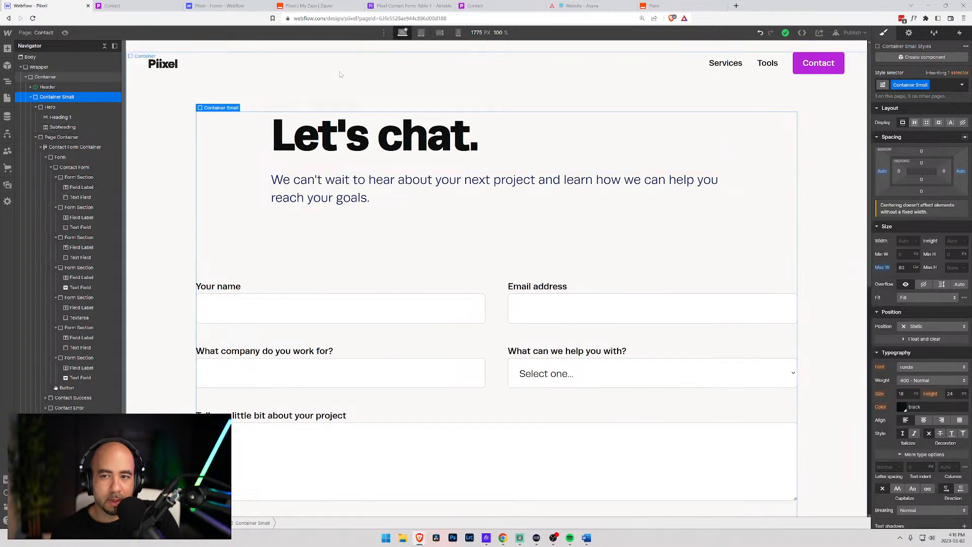
- Switch the designer to the Home page and select a testimonial author's job title
left_click(39, 33)
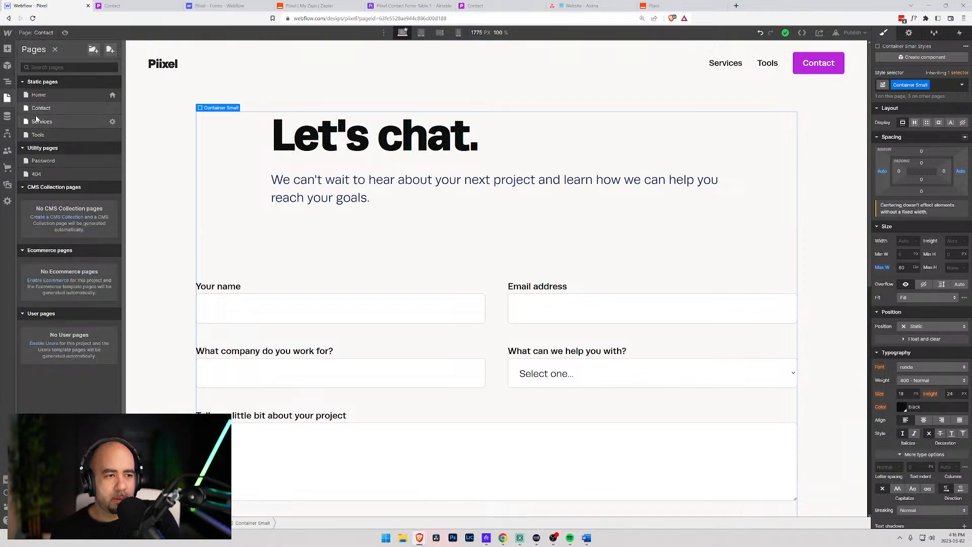
left_click(33, 95)
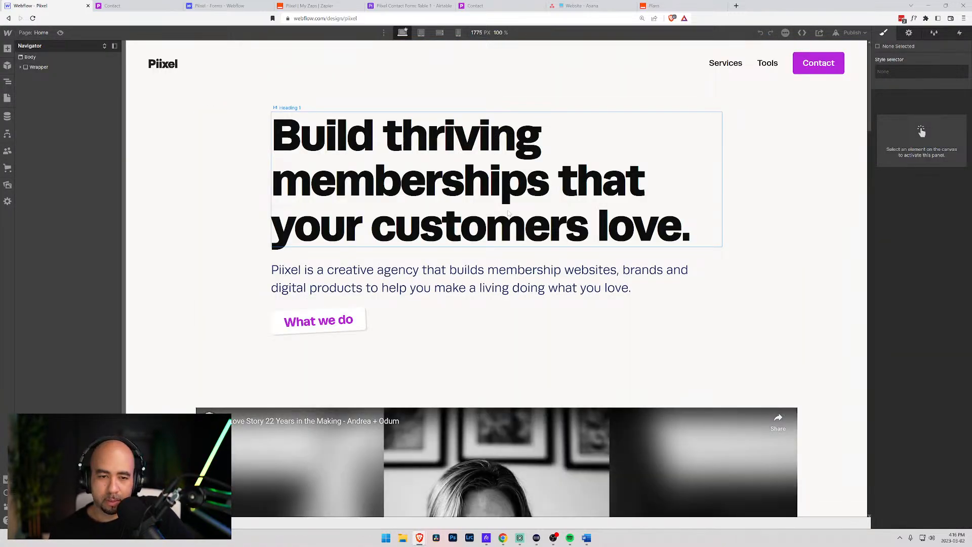
scroll(393, 322, "down", 15)
scroll(393, 322, "down", 11)
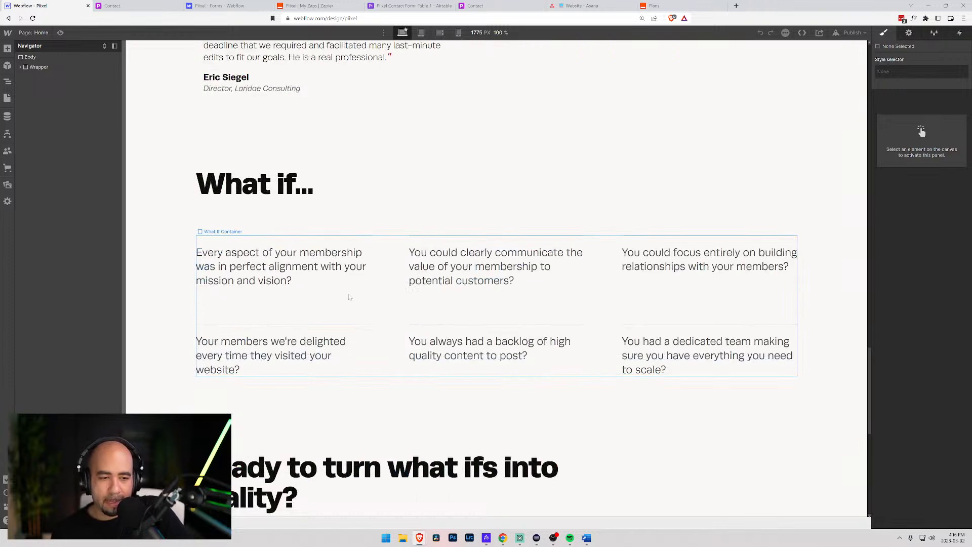
scroll(263, 268, "up", 6)
left_click(262, 270)
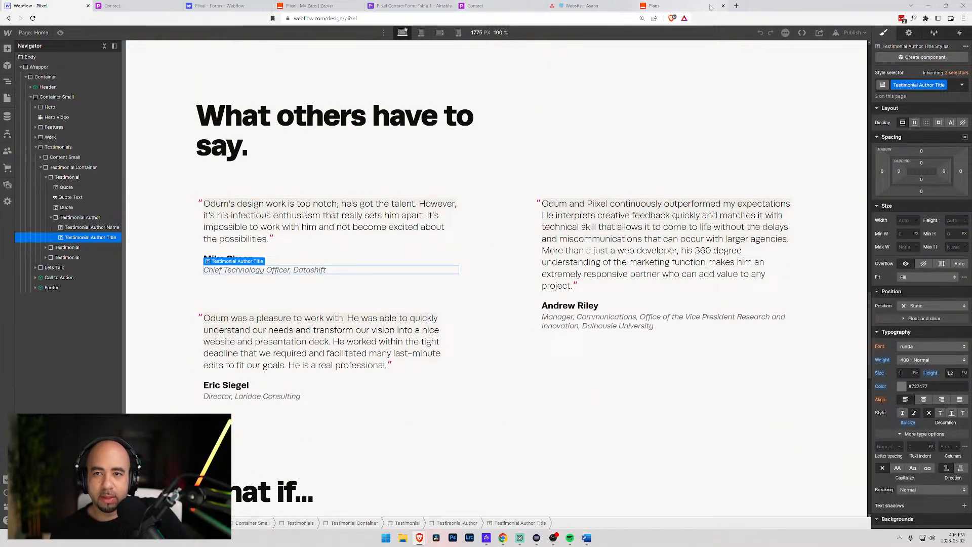
- Go to Adobe Fonts in a new tab and edit the Piixel web project
key("ctrl+t")
type("font")
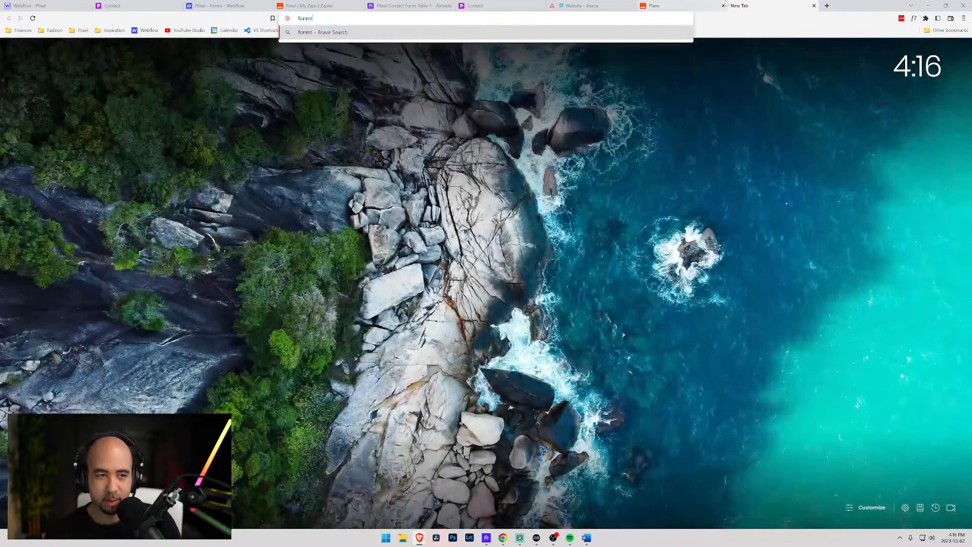
key("Return")
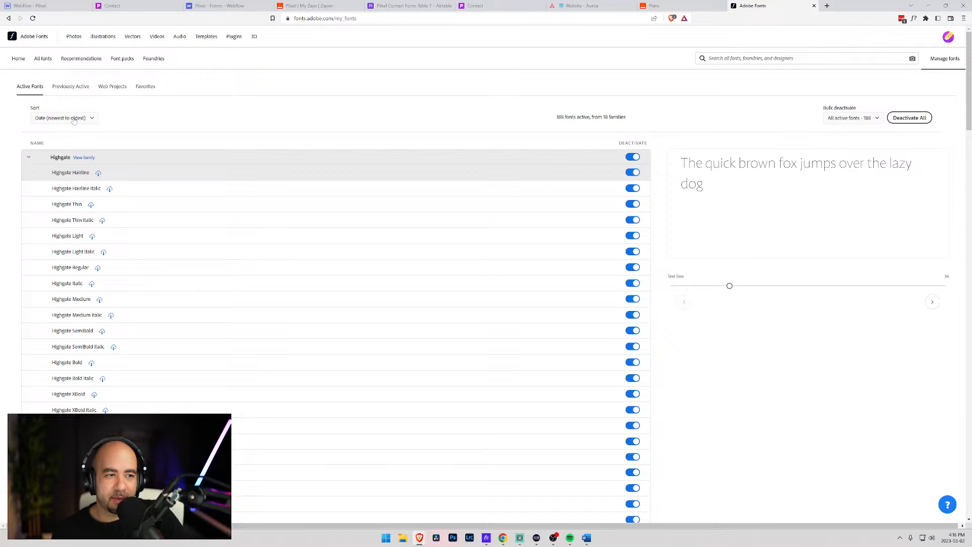
left_click(116, 88)
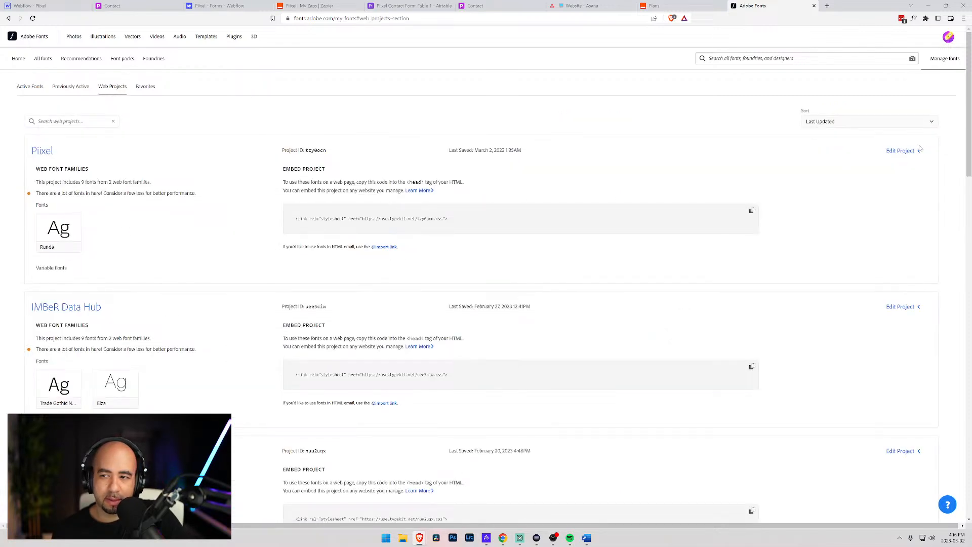
left_click(904, 151)
- Drop Runda Medium Italic and Light Italic, remove Antonia Variable, and save the project
scroll(139, 204, "down", 2)
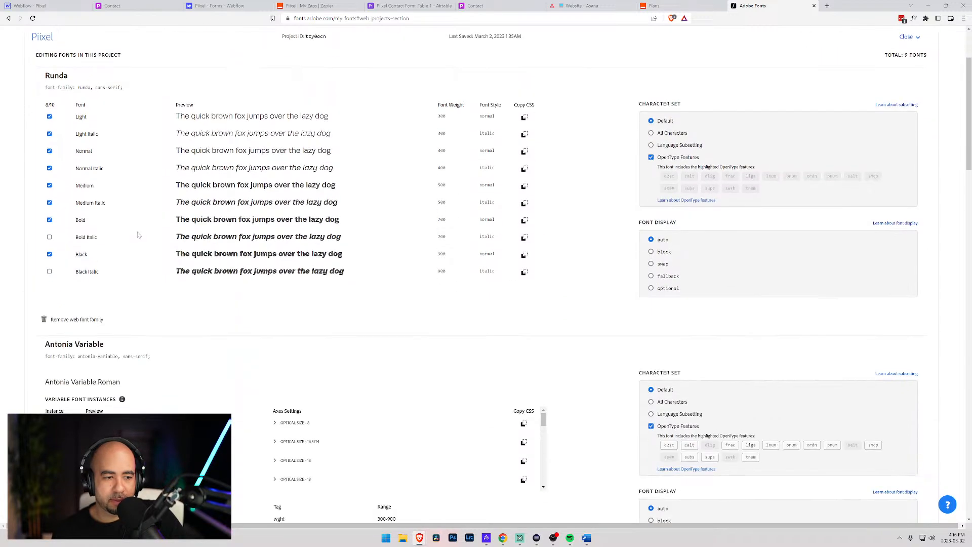
left_click(49, 203)
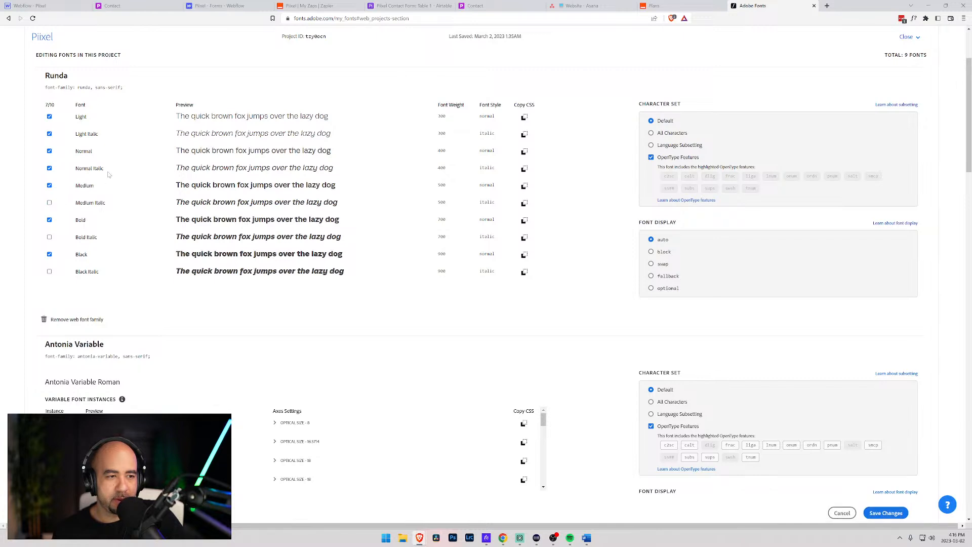
left_click(49, 134)
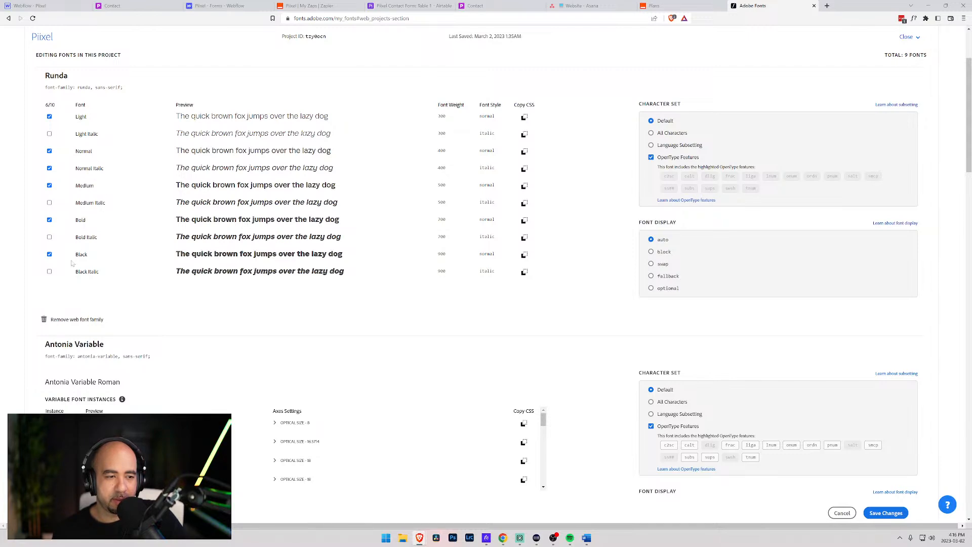
scroll(71, 263, "down", 4)
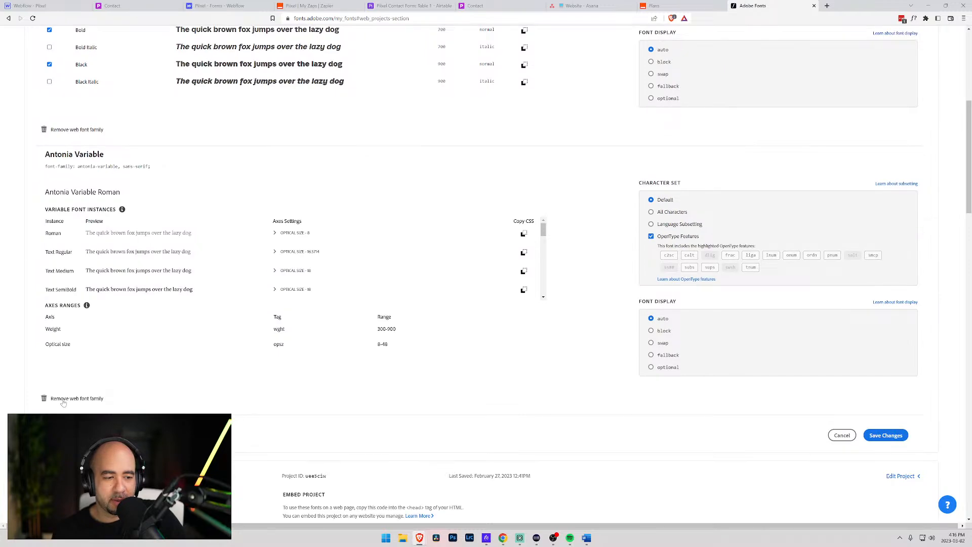
left_click(62, 399)
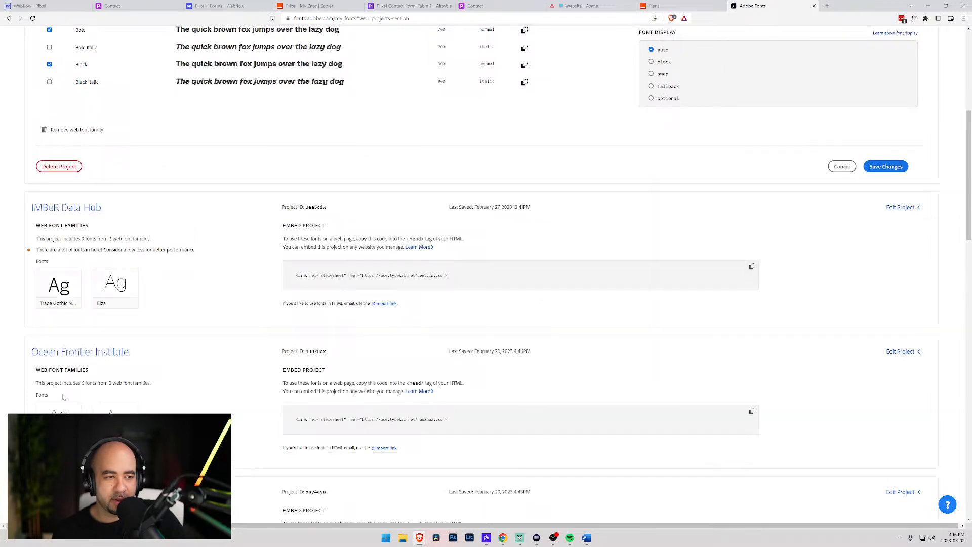
left_click(900, 173)
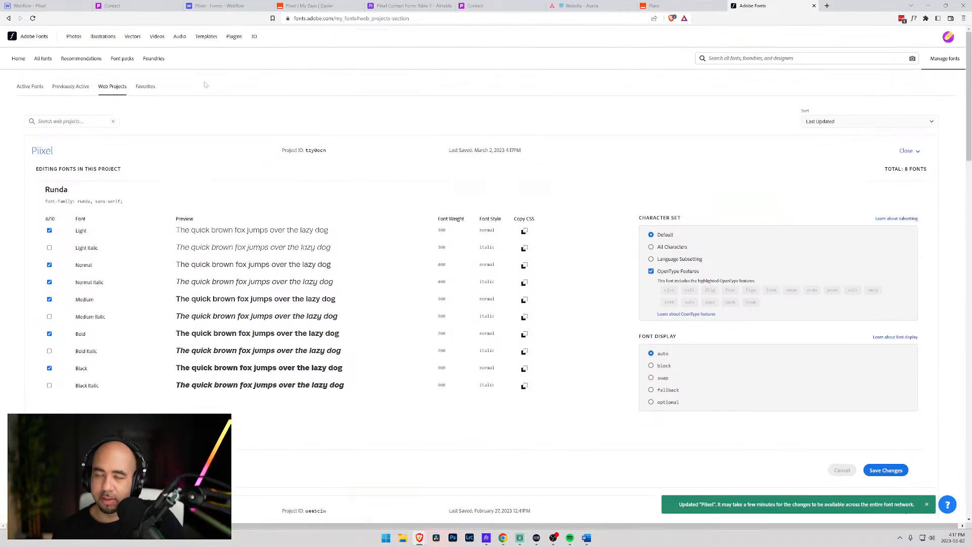
left_click(122, 6)
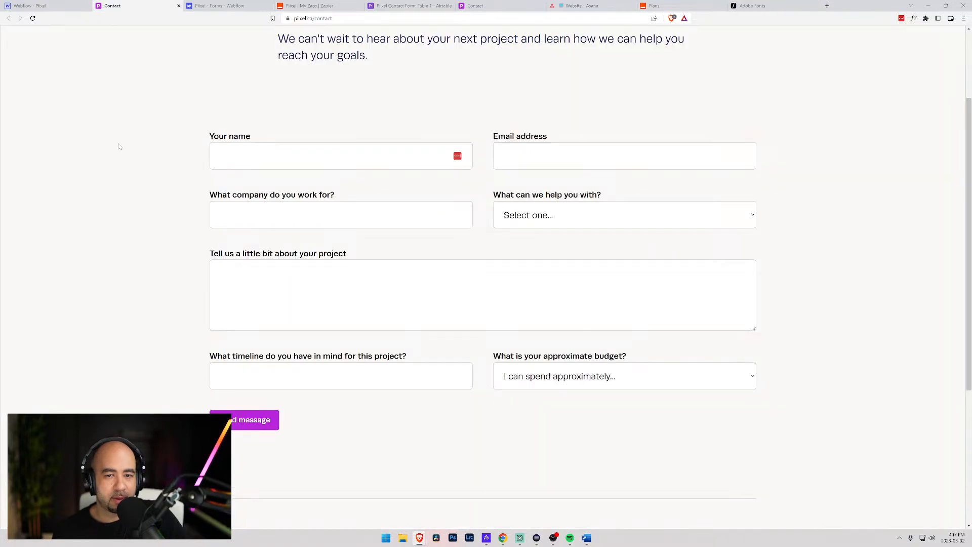
- Republish the Piixel site from the Webflow dashboard to both selected domains
scroll(120, 147, "down", 4)
scroll(119, 147, "up", 5)
scroll(119, 146, "down", 3)
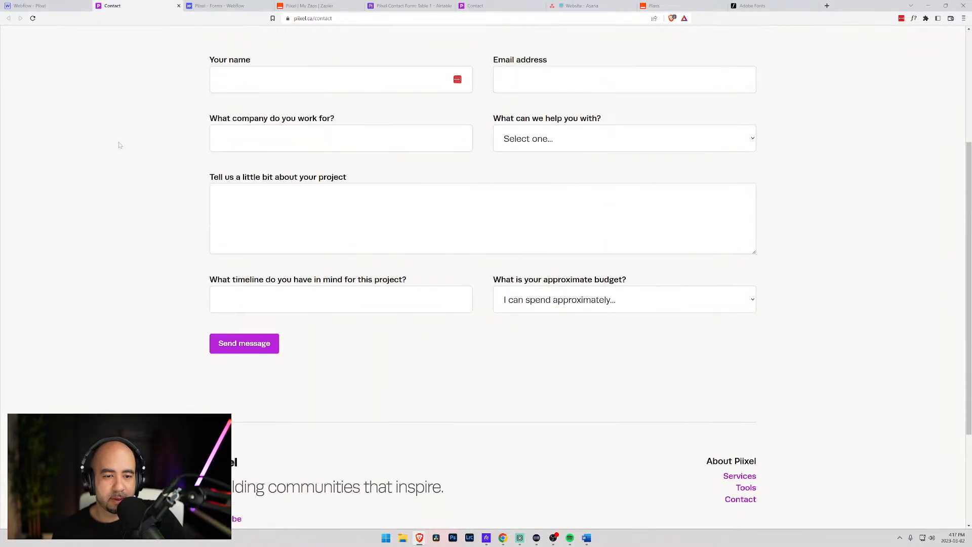
left_click(219, 6)
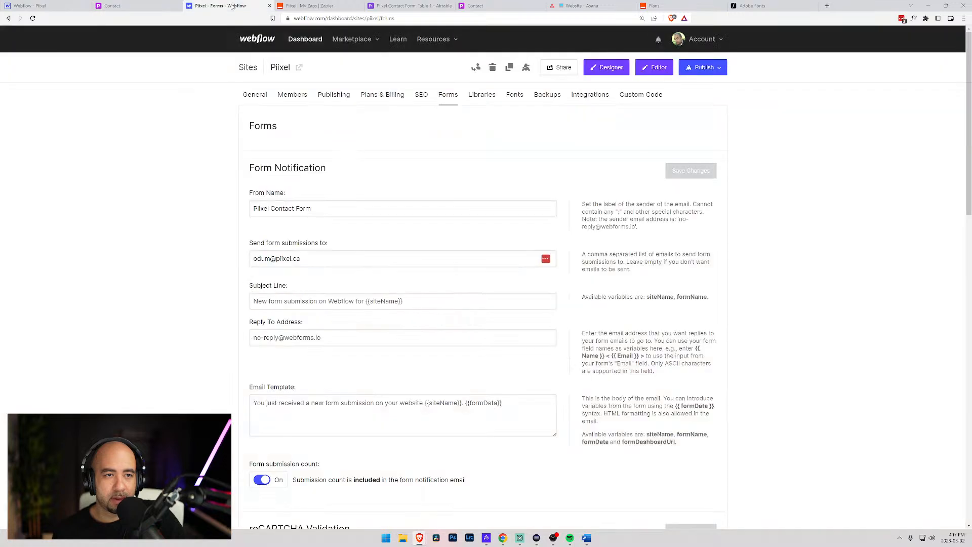
left_click(704, 67)
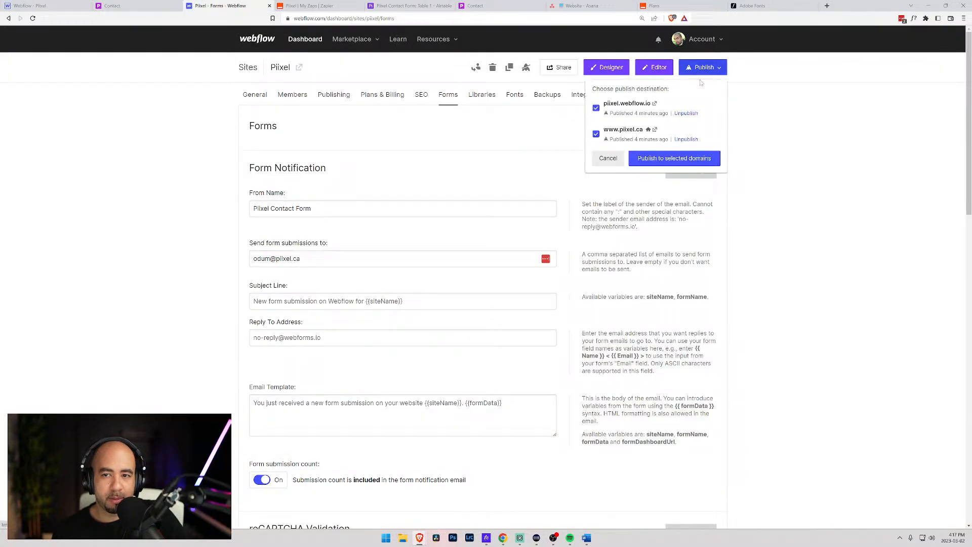
left_click(666, 160)
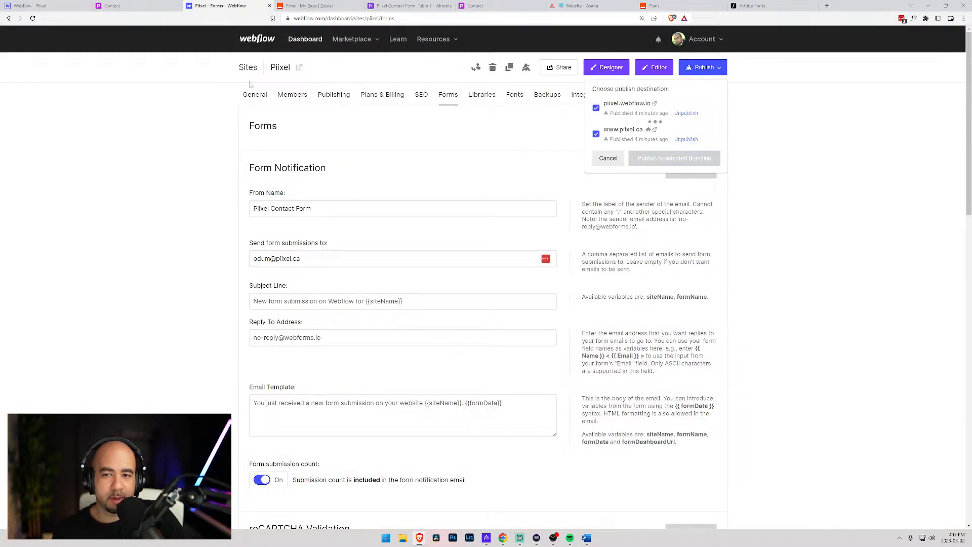
left_click(138, 6)
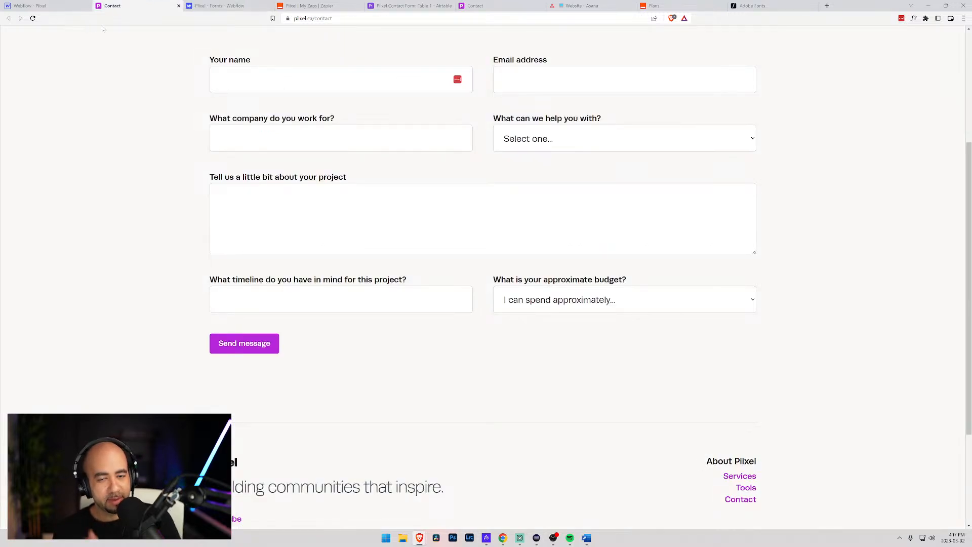
- Reload the live Contact page and test the Your name field with throwaway text, then delete it
left_click(218, 5)
left_click(148, 4)
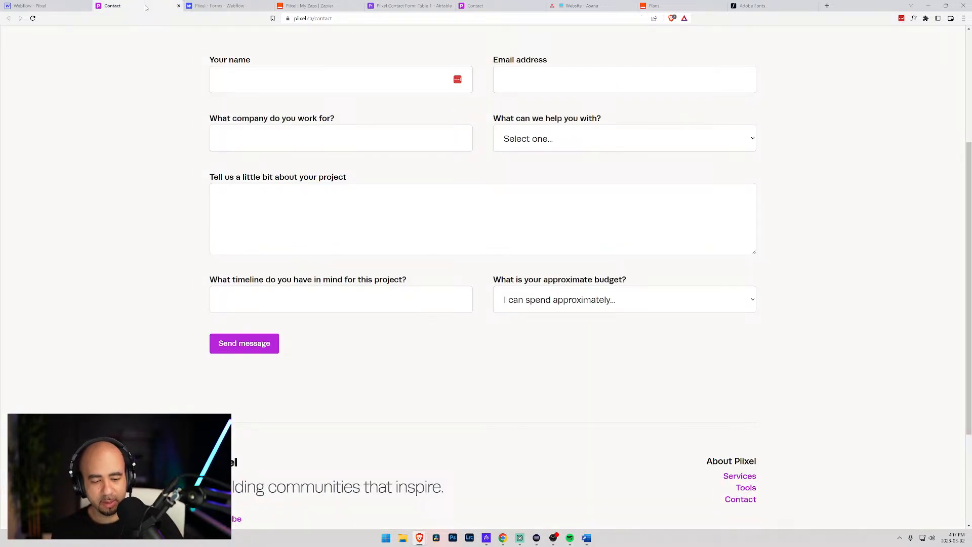
key("ctrl+r")
scroll(108, 81, "down", 3)
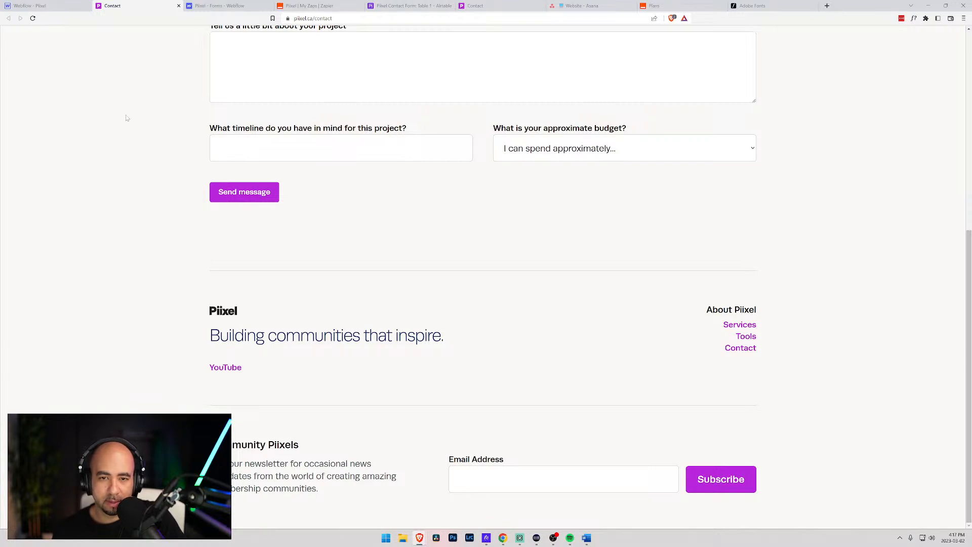
scroll(127, 117, "up", 4)
left_click(228, 117)
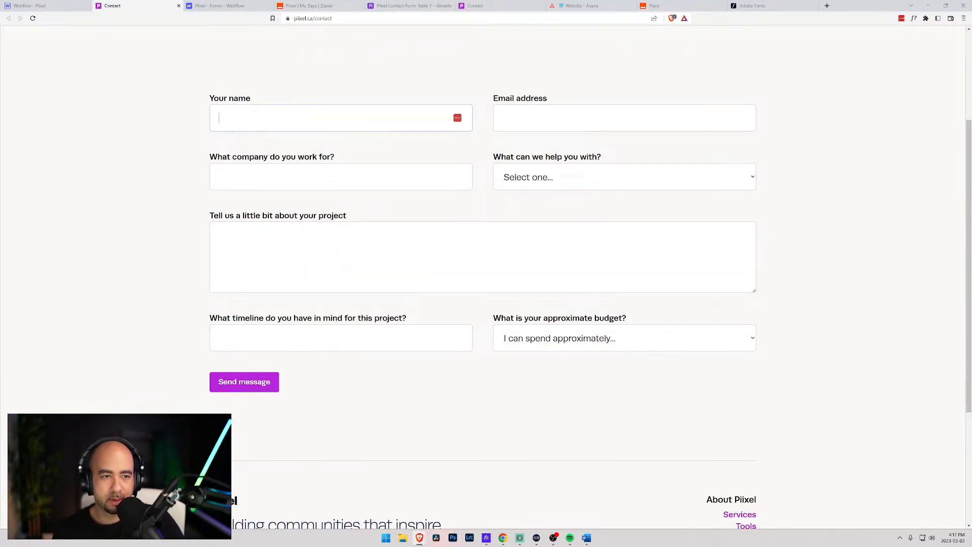
type("gfdasd")
key("ctrl+a")
key("BackSpace")
scroll(171, 113, "up", 5)
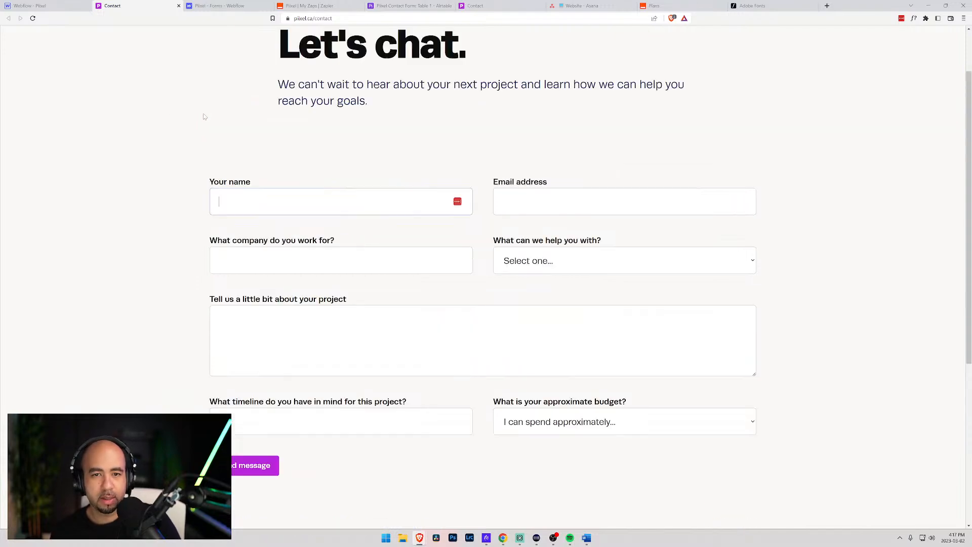
- Go to the Piixel home page and scroll through its sections
left_click(39, 49)
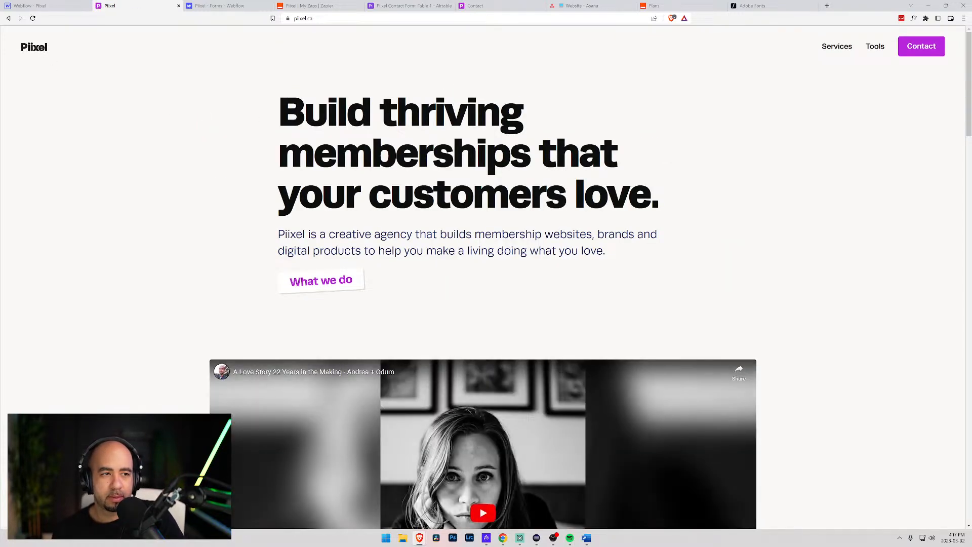
scroll(196, 144, "down", 7)
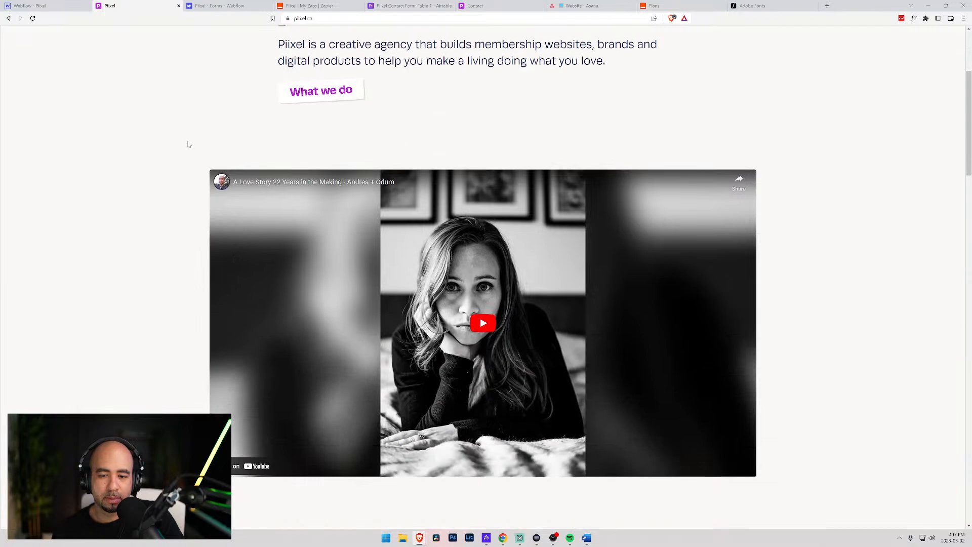
scroll(188, 145, "up", 4)
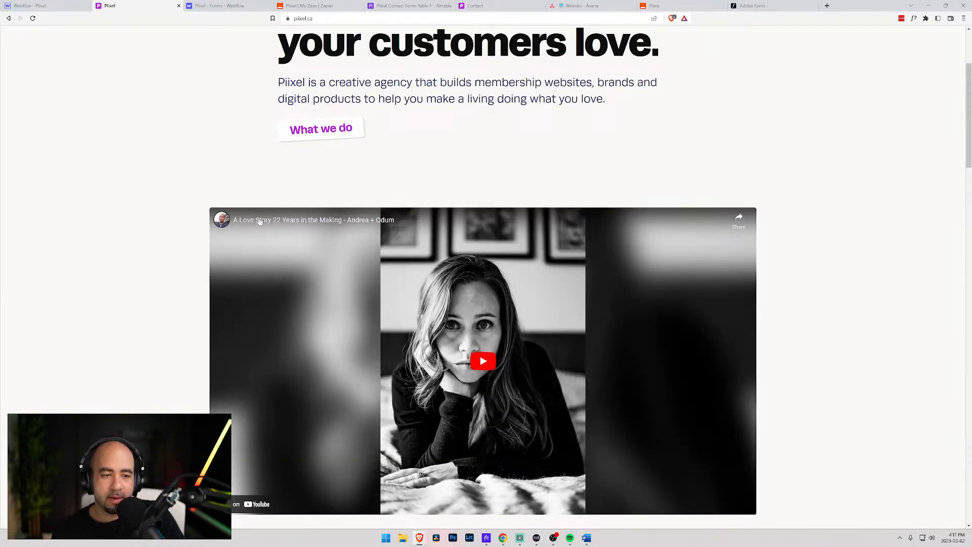
scroll(606, 219, "down", 4)
scroll(851, 187, "up", 3)
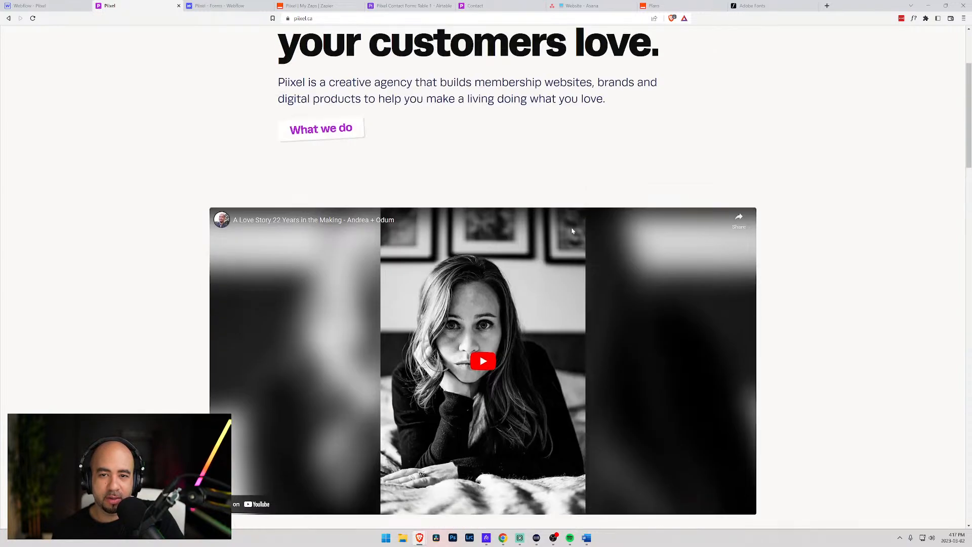
scroll(808, 252, "down", 3)
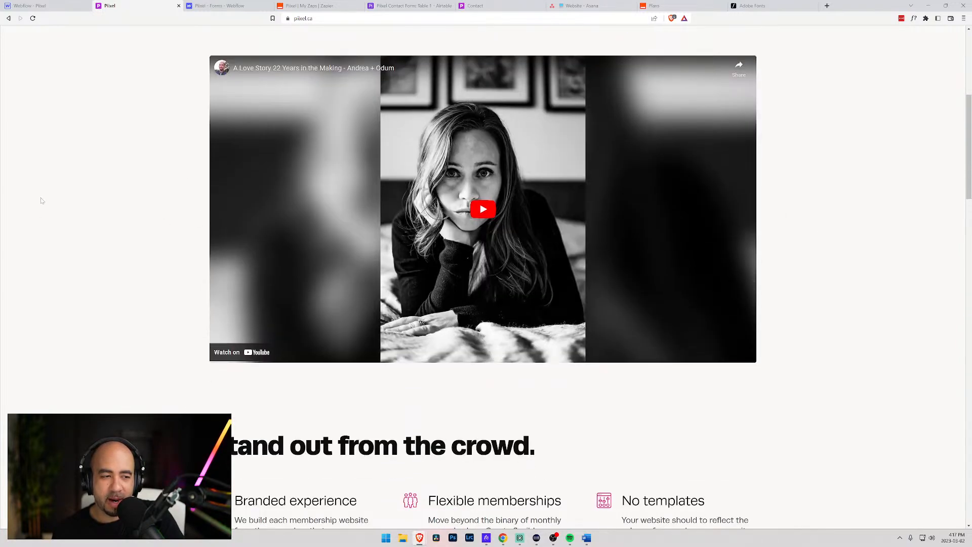
scroll(190, 242, "down", 5)
scroll(191, 281, "down", 5)
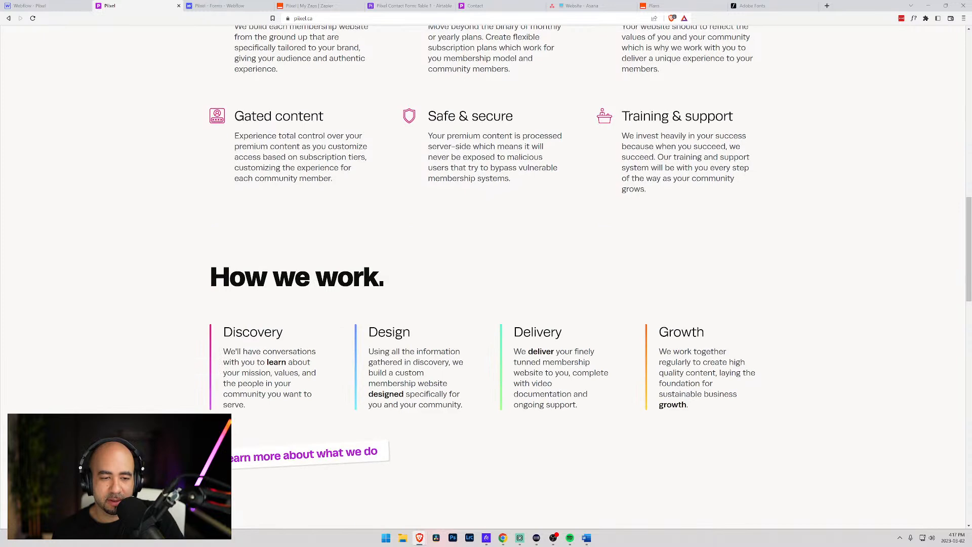
scroll(365, 362, "down", 3)
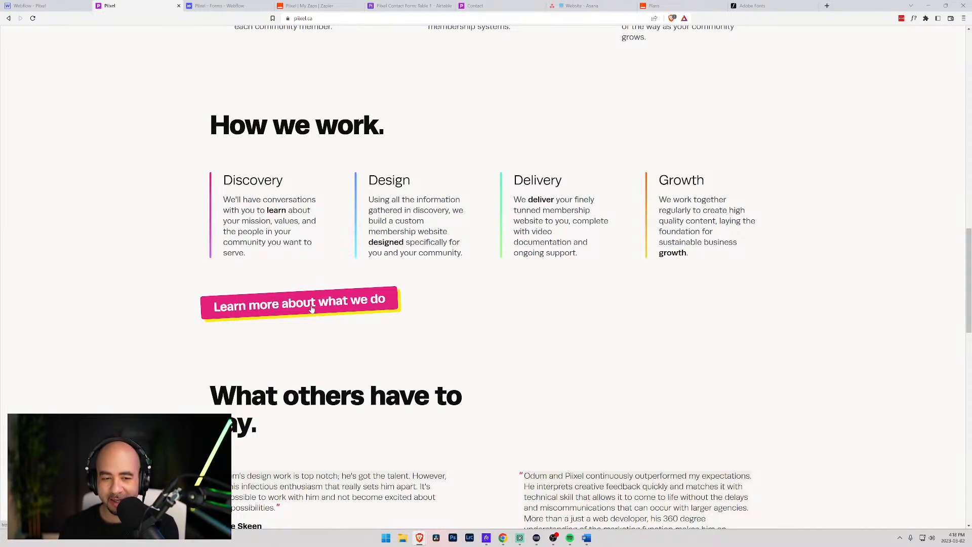
scroll(312, 309, "down", 6)
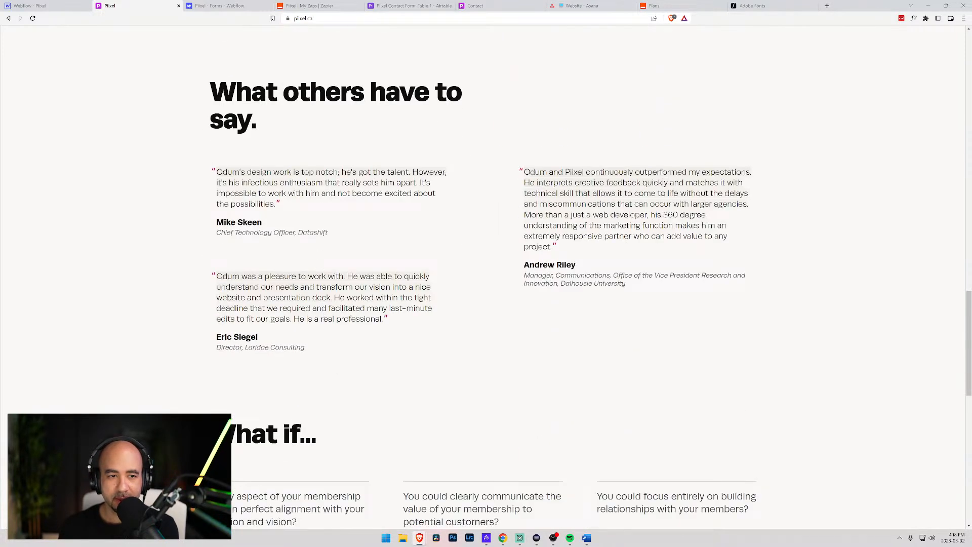
scroll(324, 315, "down", 2)
scroll(325, 315, "down", 4)
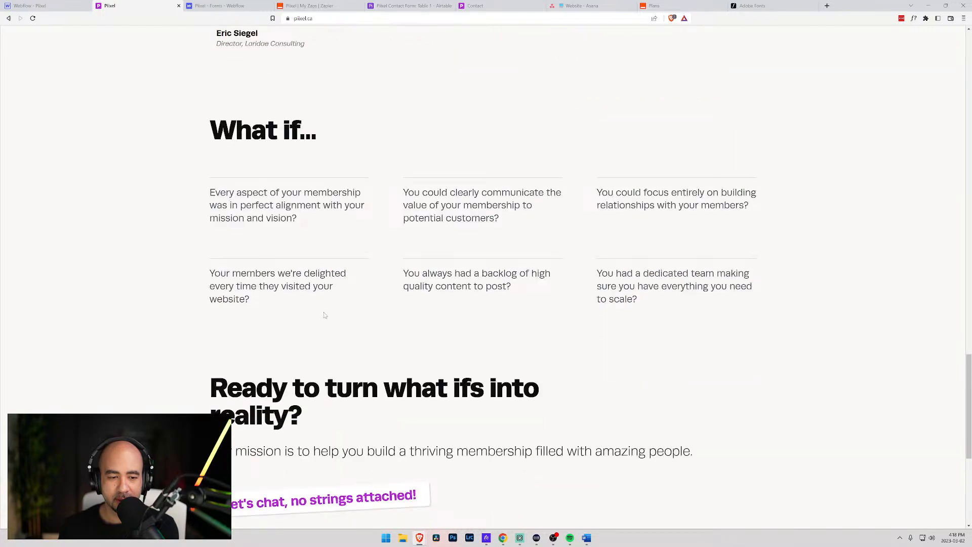
scroll(325, 315, "down", 3)
scroll(325, 315, "up", 19)
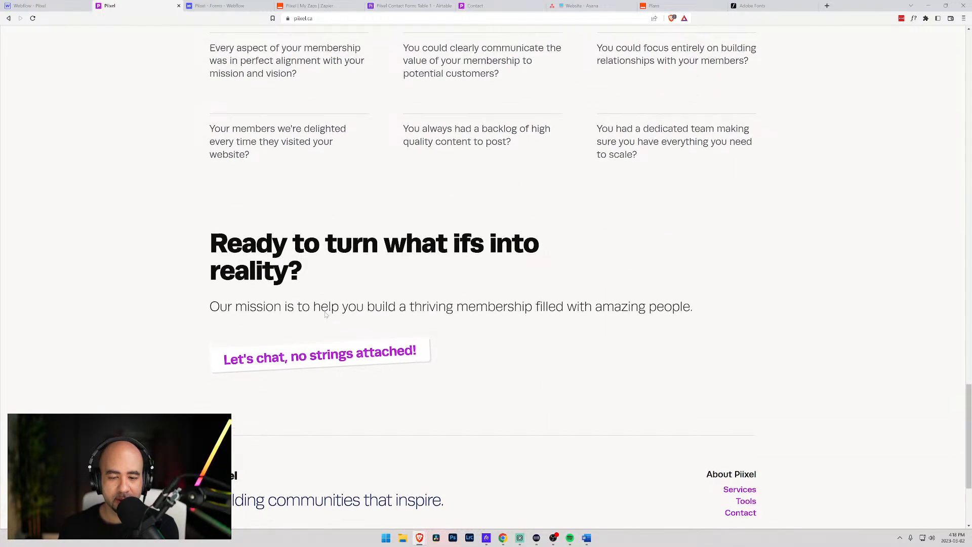
scroll(327, 307, "up", 2)
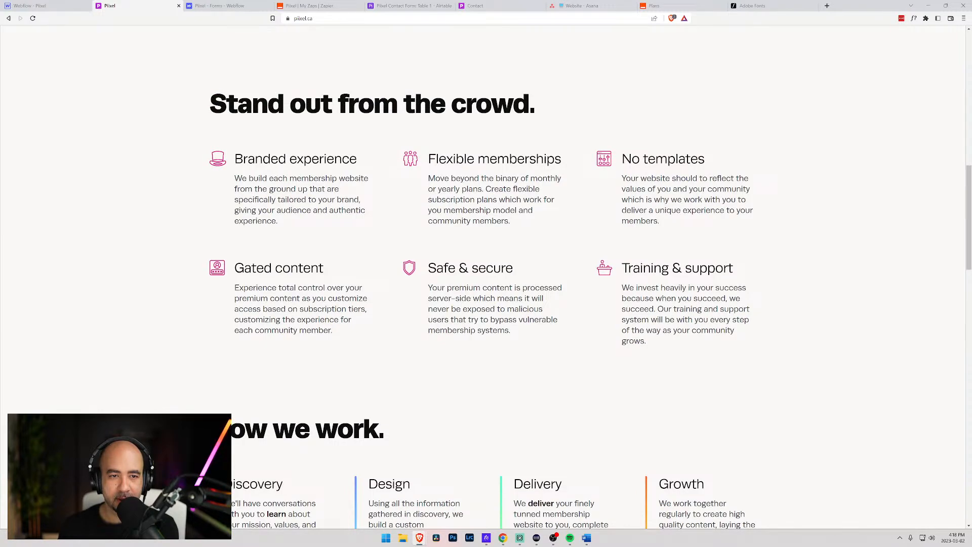
scroll(591, 301, "down", 2)
scroll(406, 139, "up", 2)
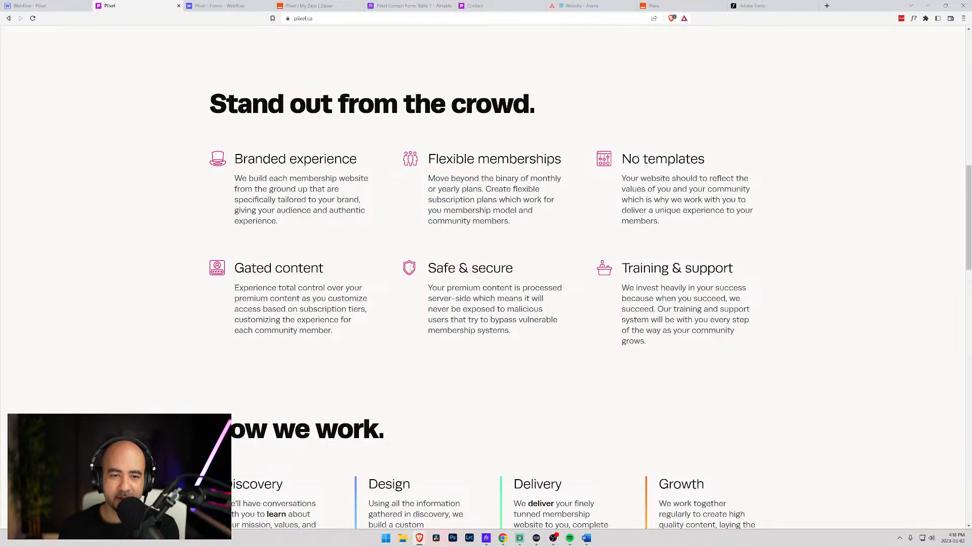
scroll(438, 305, "down", 2)
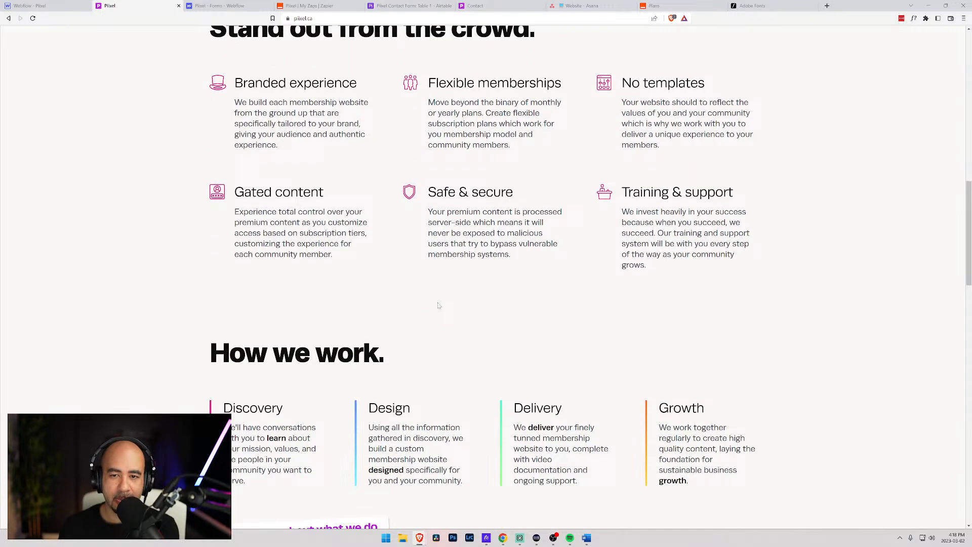
scroll(438, 305, "up", 12)
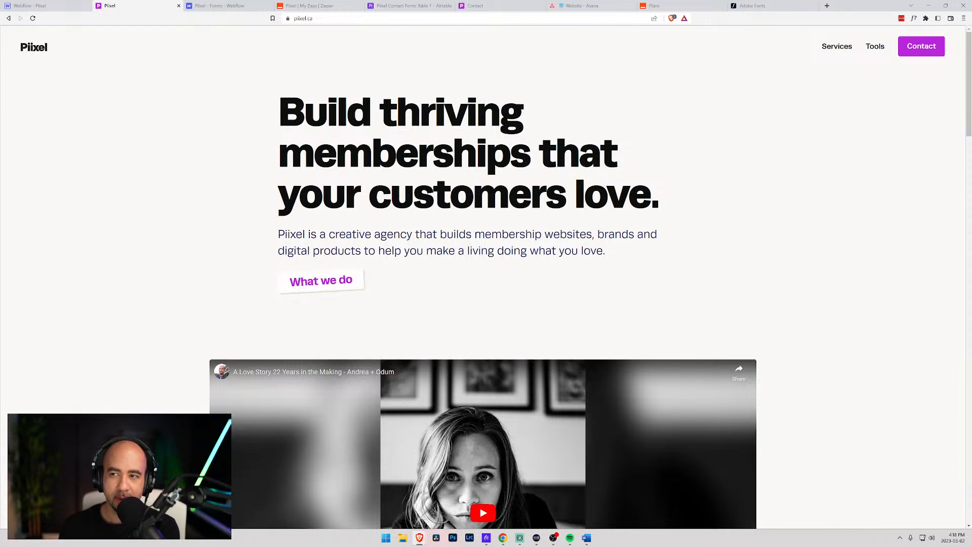
left_click(875, 47)
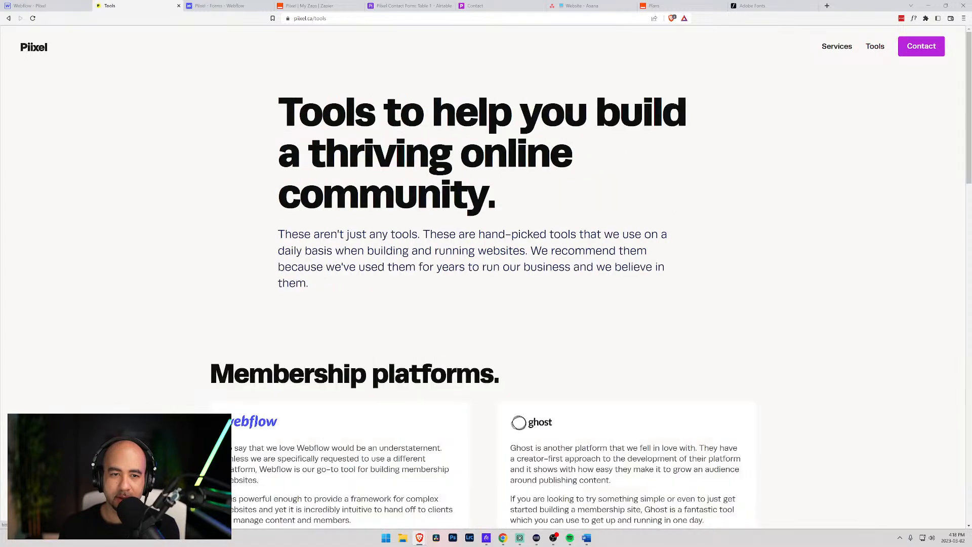
scroll(165, 189, "down", 7)
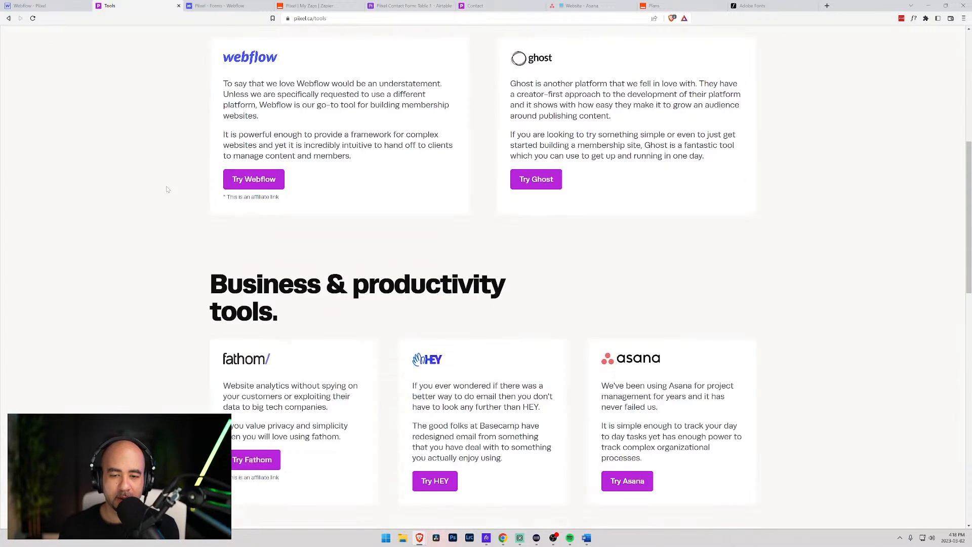
scroll(167, 186, "down", 8)
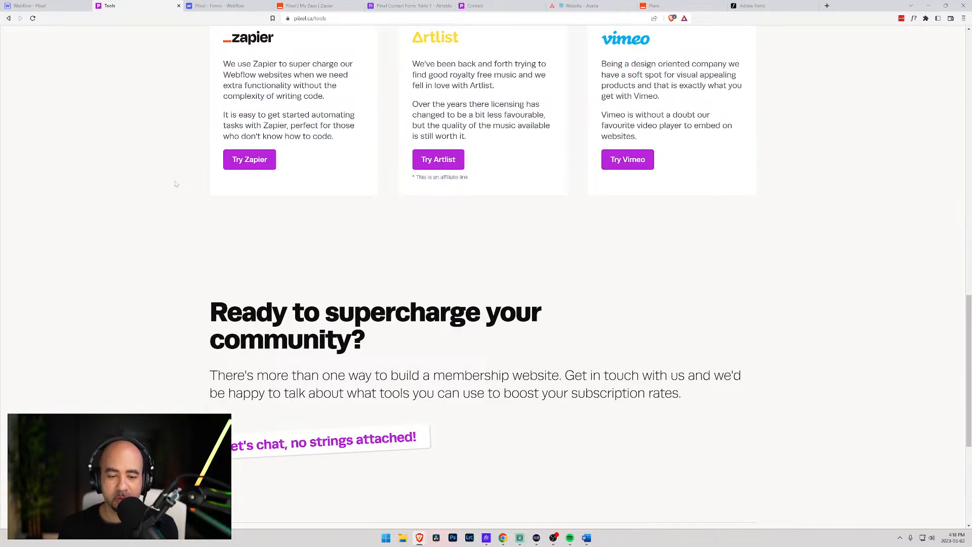
scroll(176, 184, "down", 4)
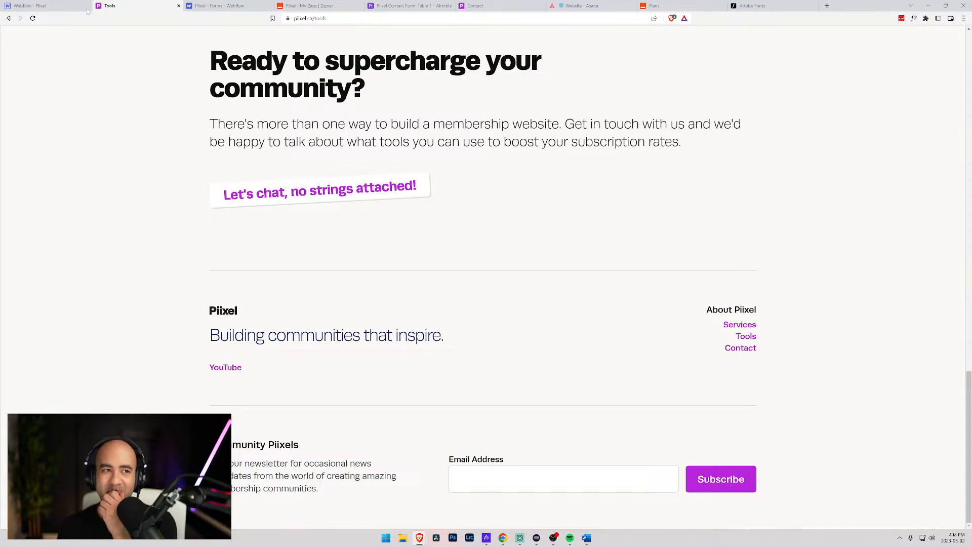
- Back in the Designer, edit the footer component and select the whole Subscription Form
left_click(44, 6)
scroll(546, 371, "down", 10)
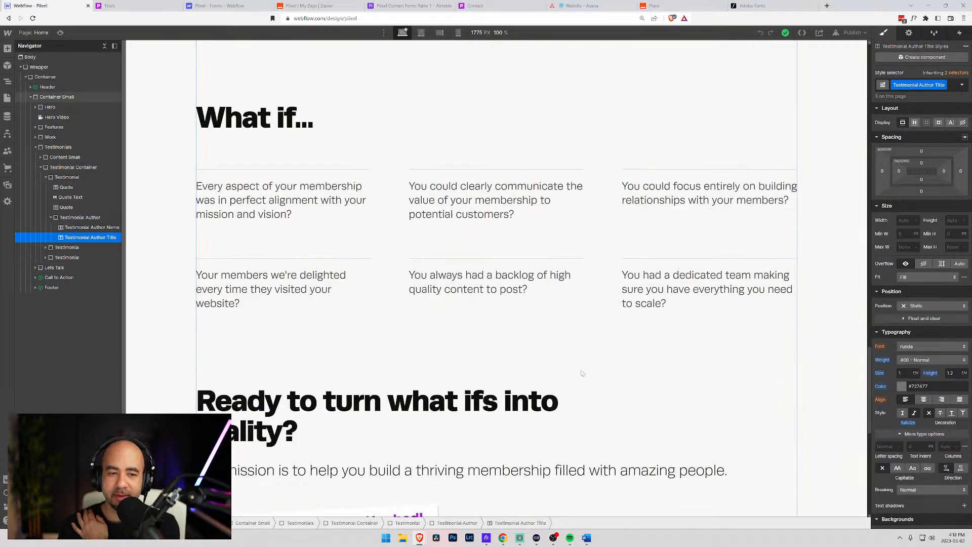
left_click(524, 460)
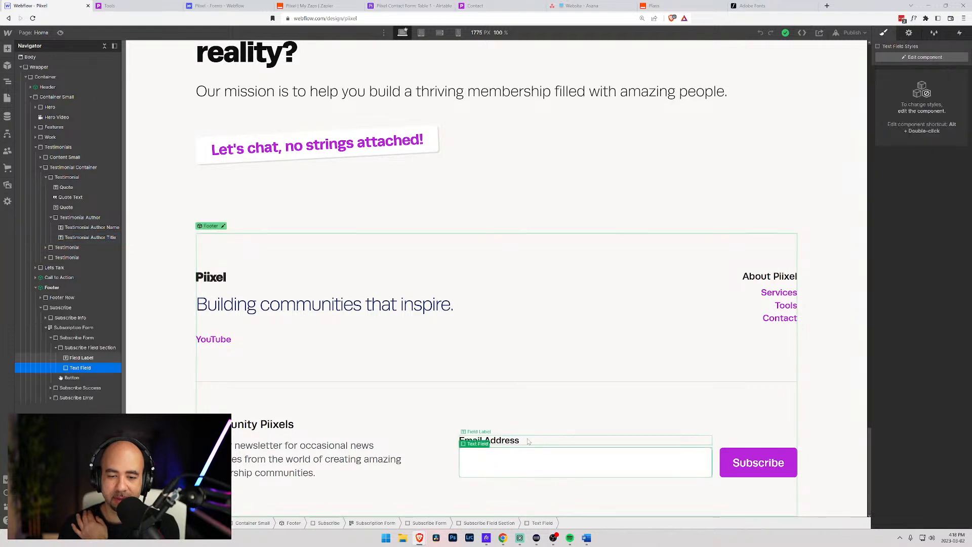
left_click(481, 439)
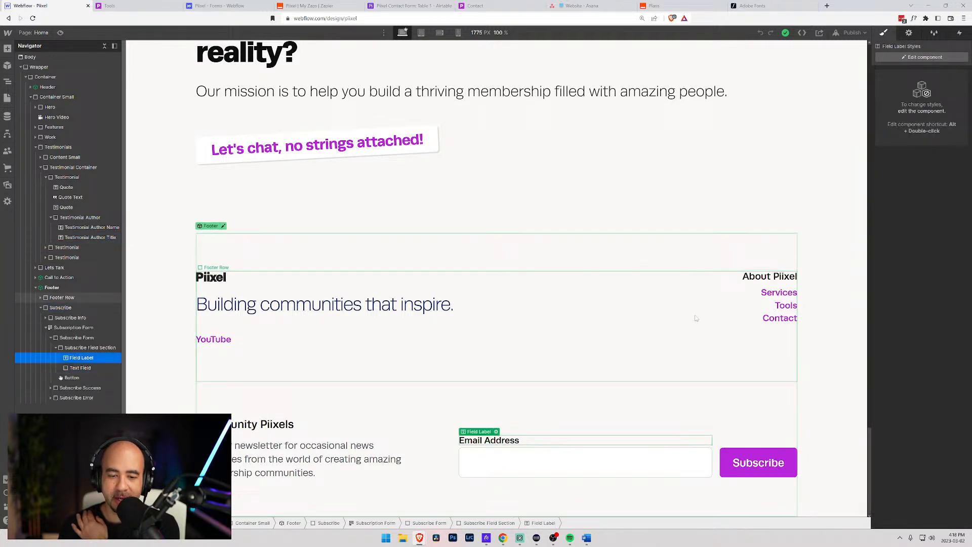
left_click(918, 59)
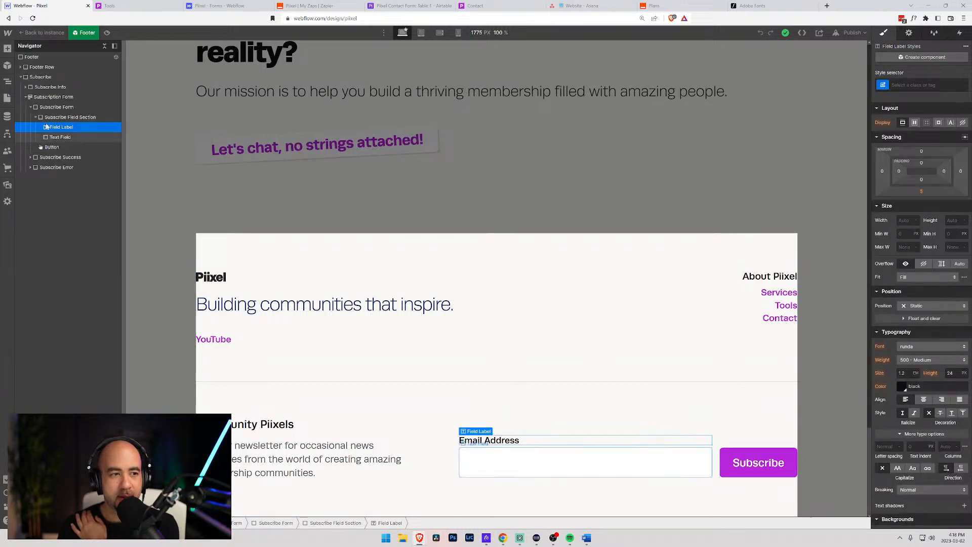
left_click(50, 97)
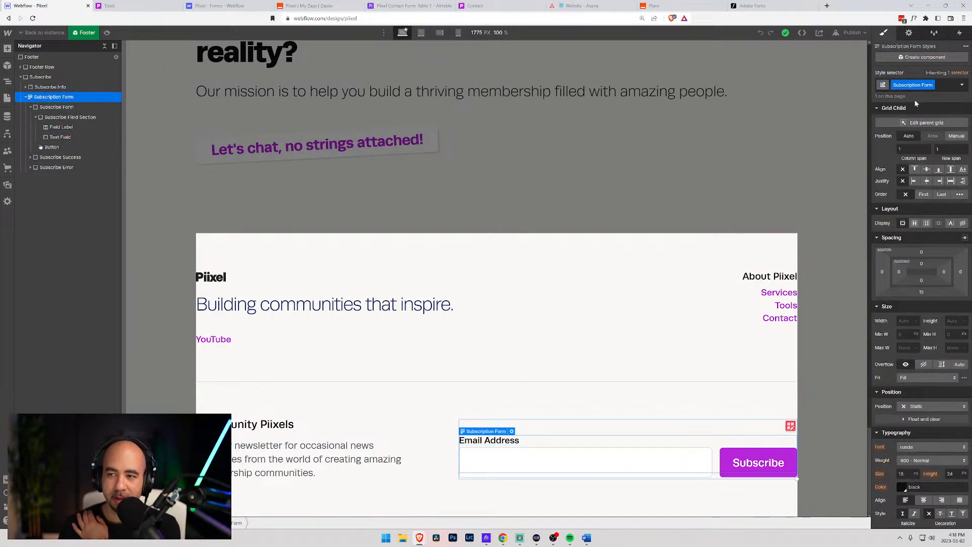
- Preview the form's Success and Error states, reset it to Normal, and leave the component
left_click(909, 33)
left_click(931, 182)
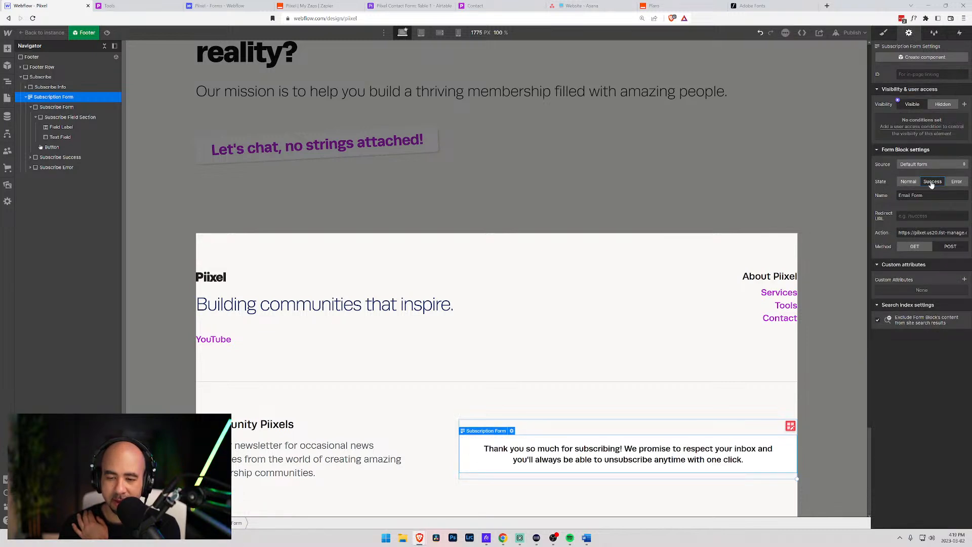
left_click(956, 182)
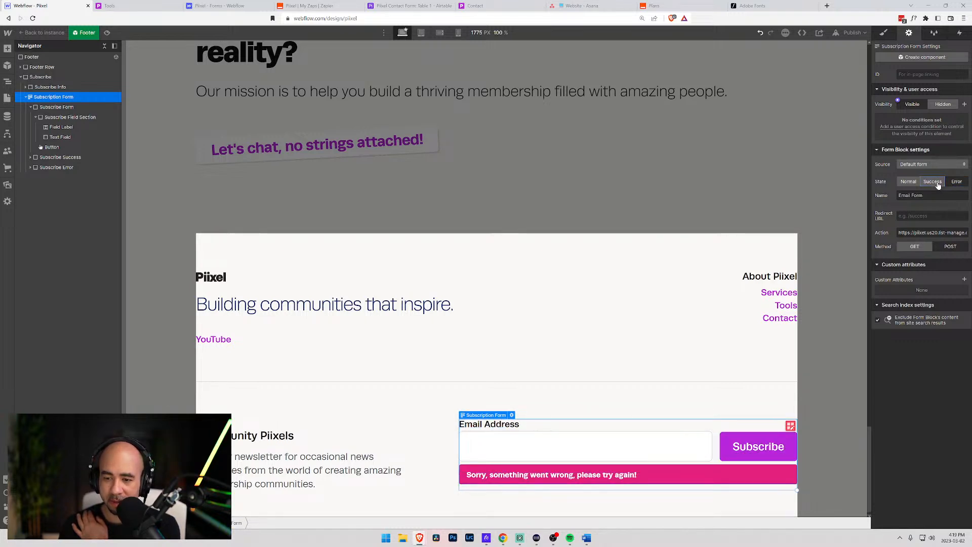
left_click(933, 182)
left_click(909, 182)
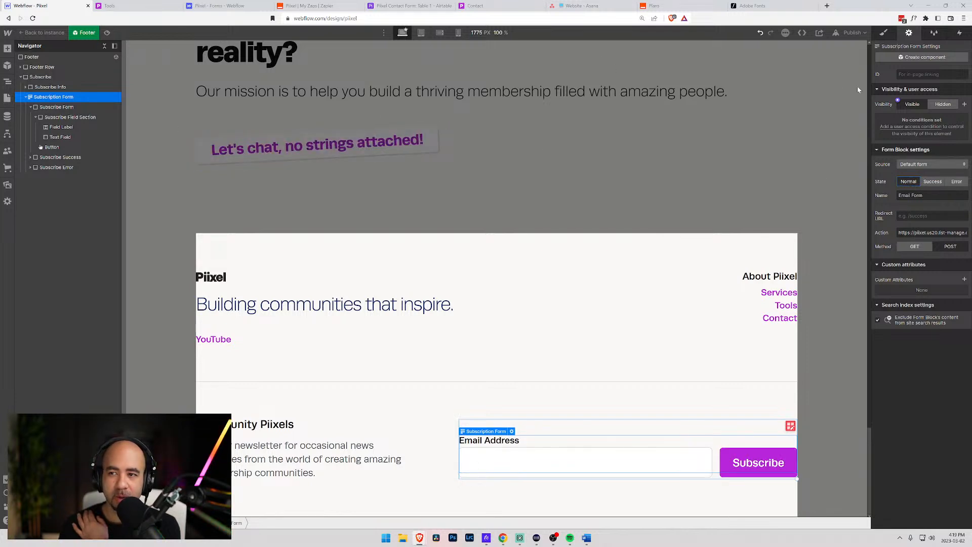
left_click(44, 32)
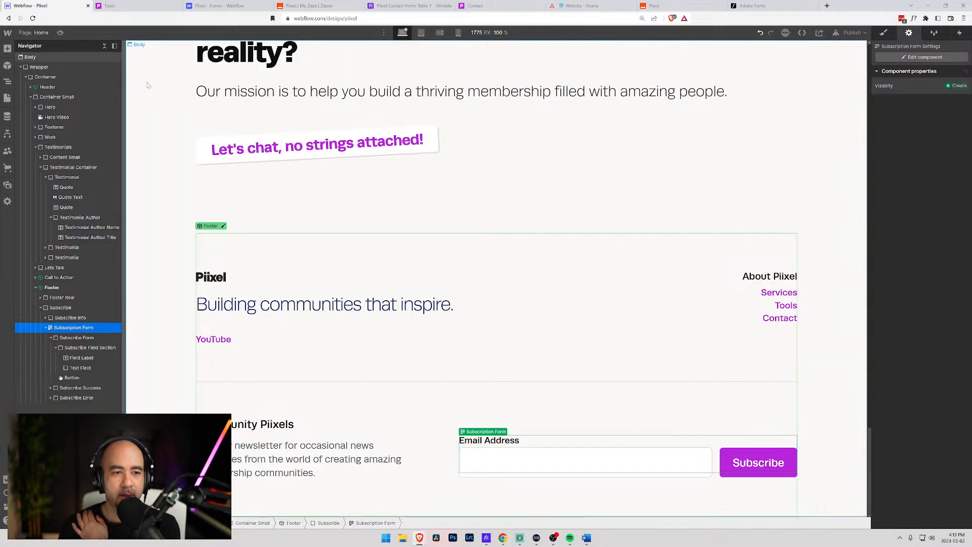
- On the Contact page, select the contact form block and set its State to Success
left_click(37, 33)
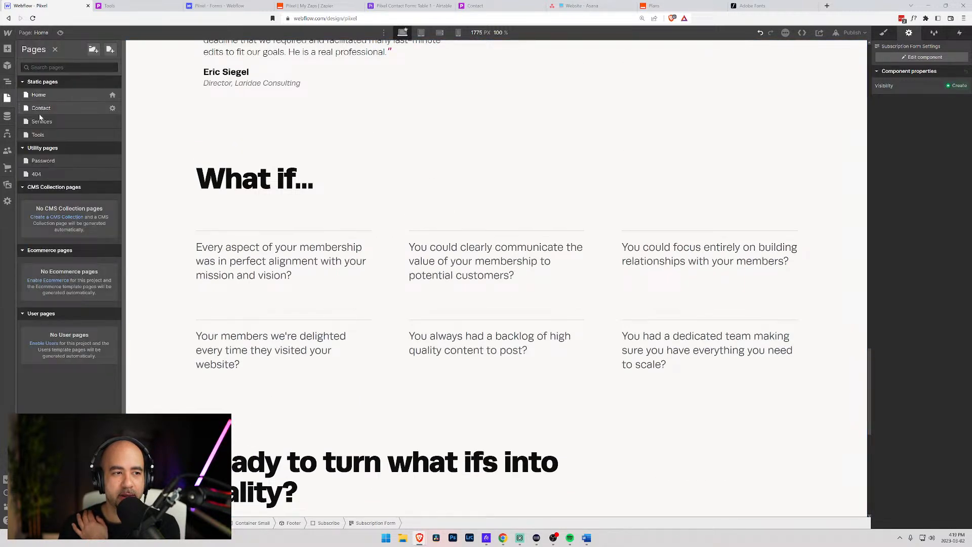
left_click(68, 112)
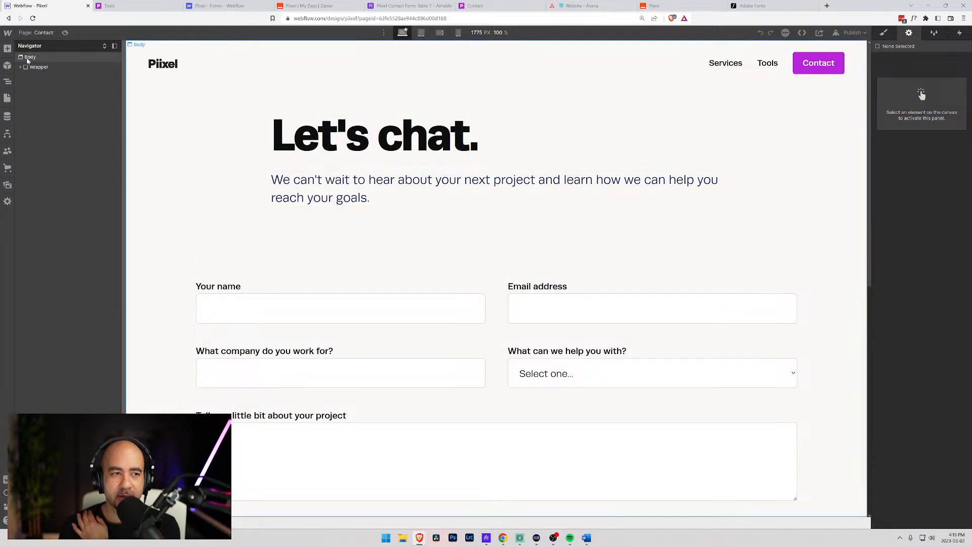
left_click(33, 70)
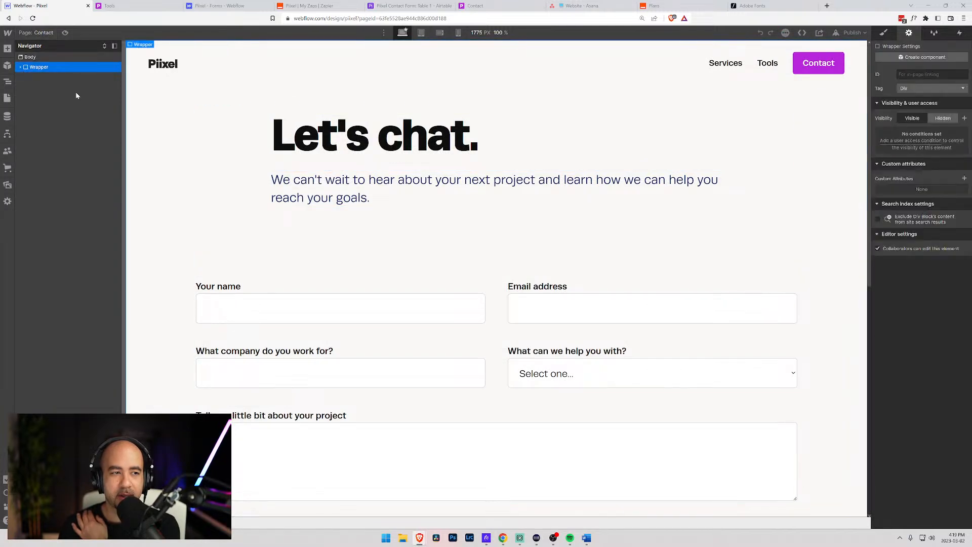
left_click(274, 297)
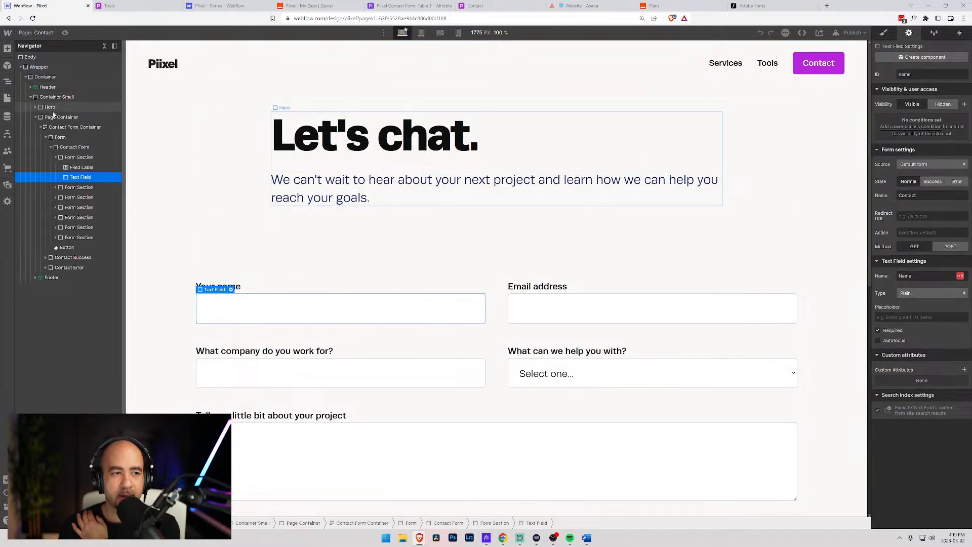
left_click(60, 127)
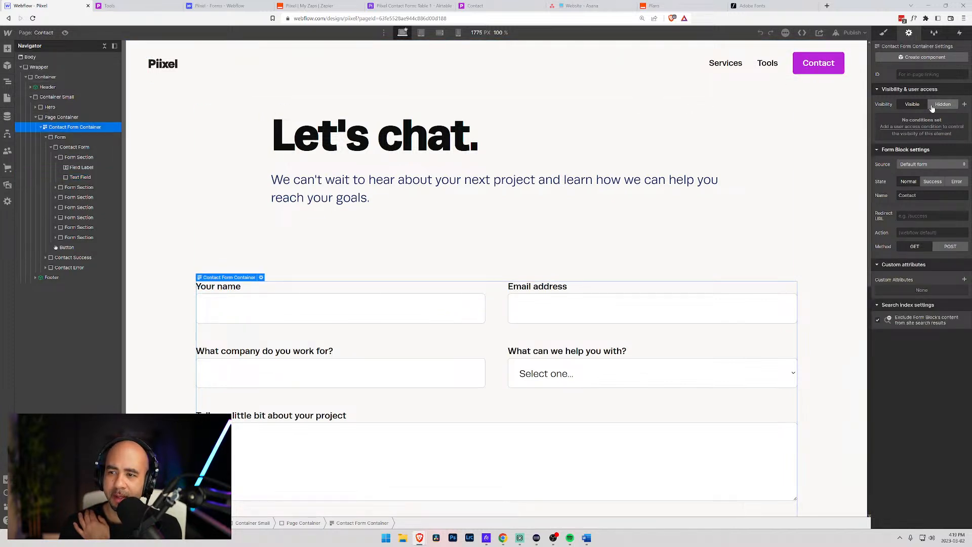
left_click(933, 182)
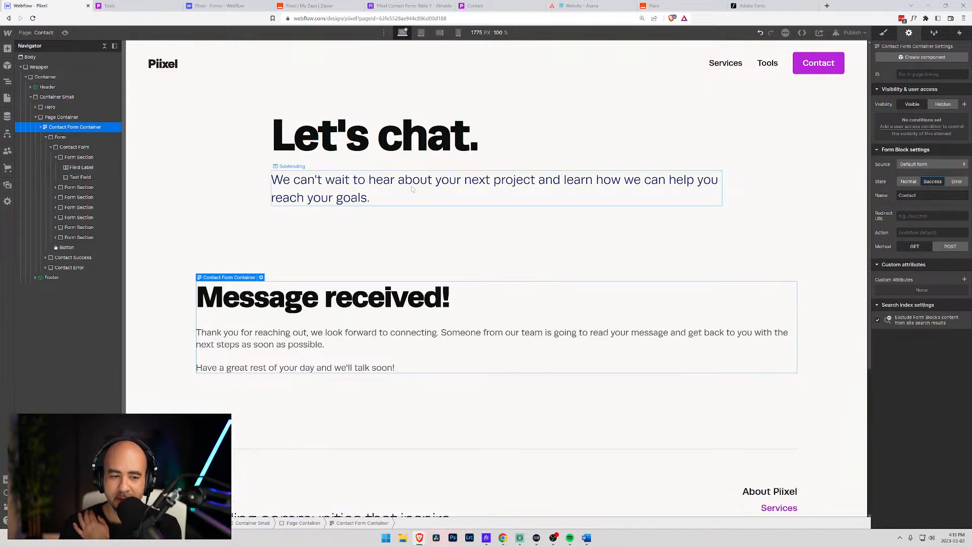
- Insert 'to you as soon as possible' into the success paragraph text
left_click(491, 333)
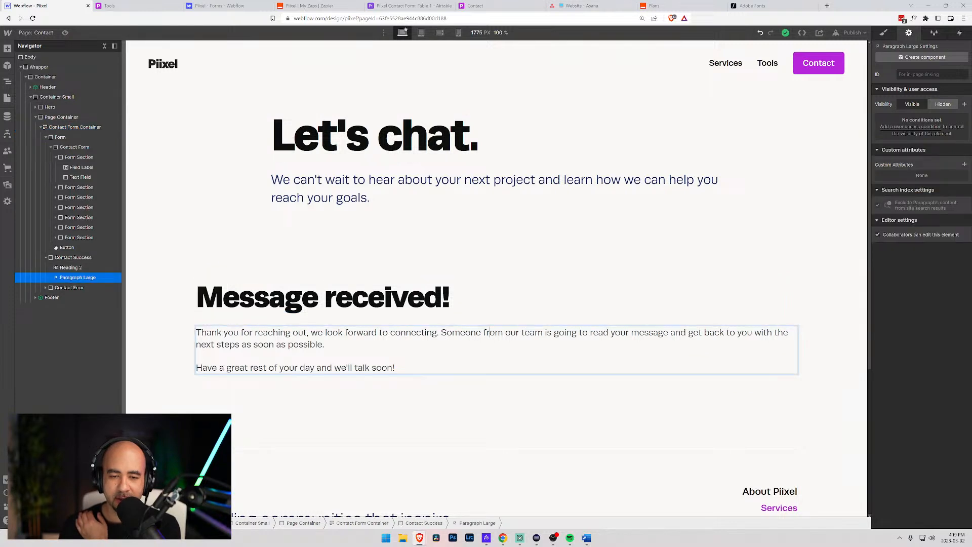
left_click_drag(440, 333, 519, 332)
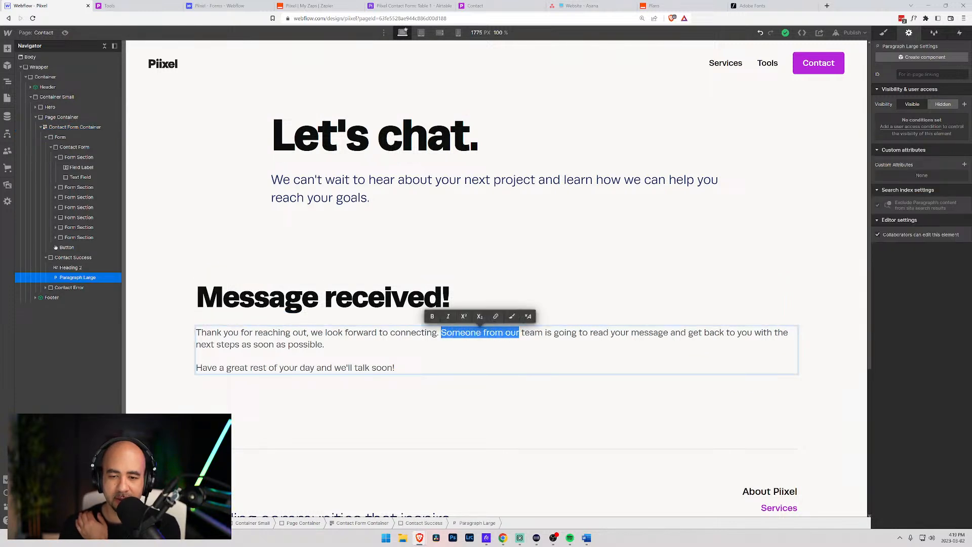
left_click(536, 333)
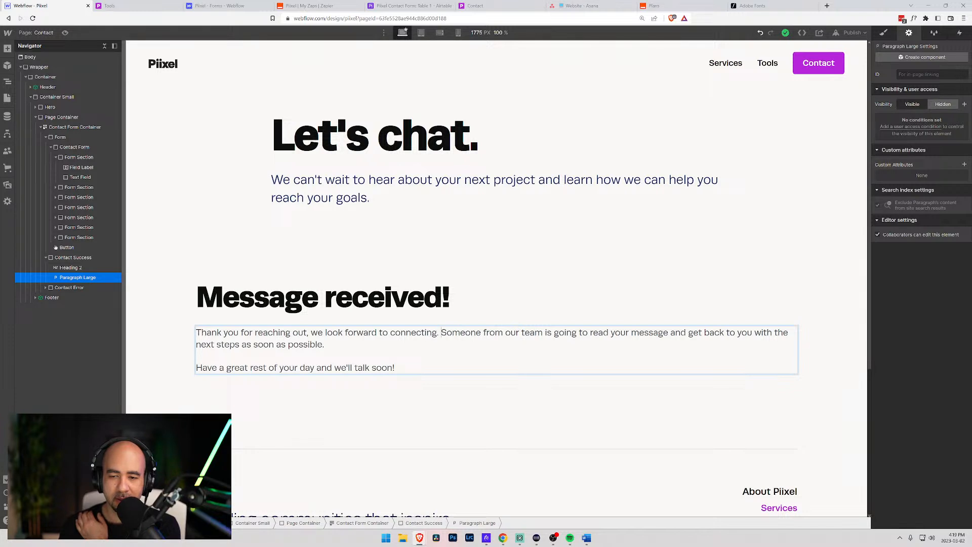
key("shift+Right")
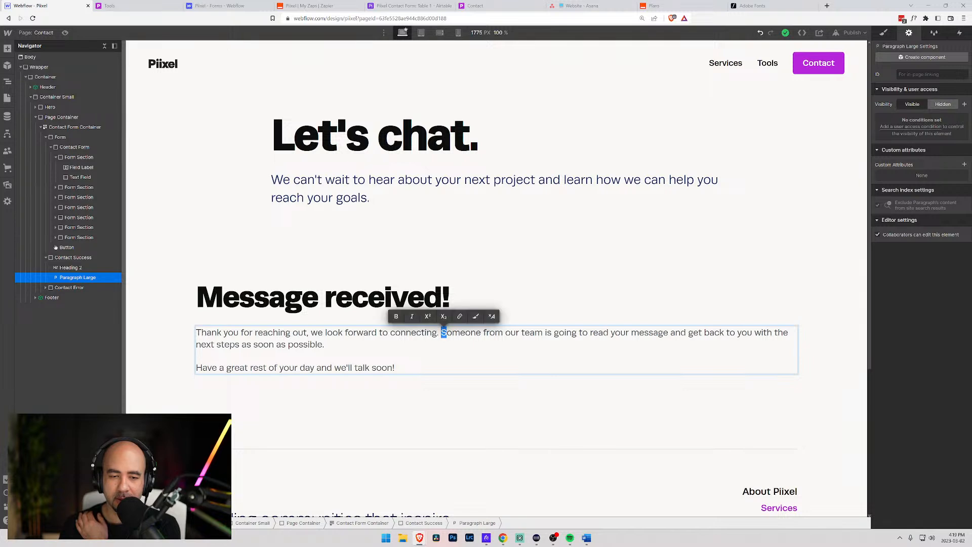
key("Escape")
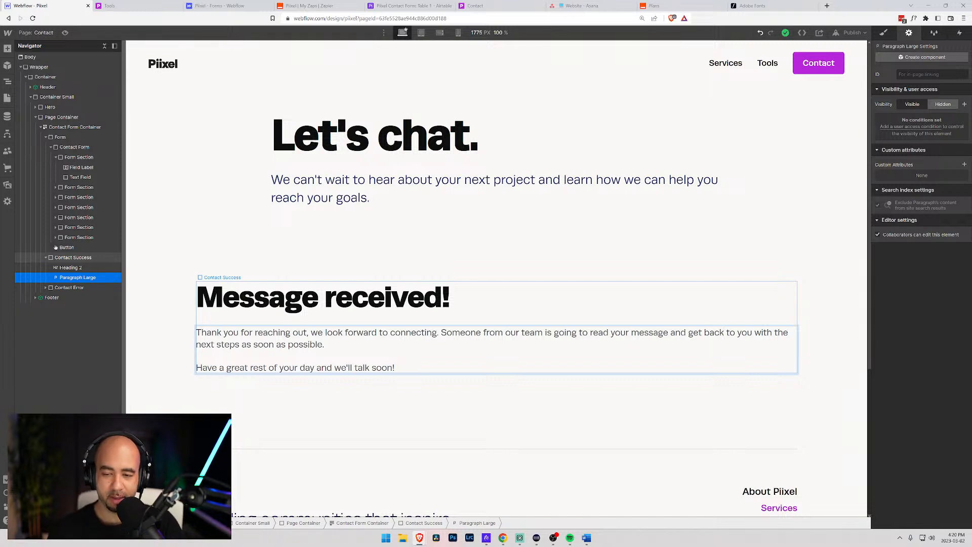
type("to you as soon a")
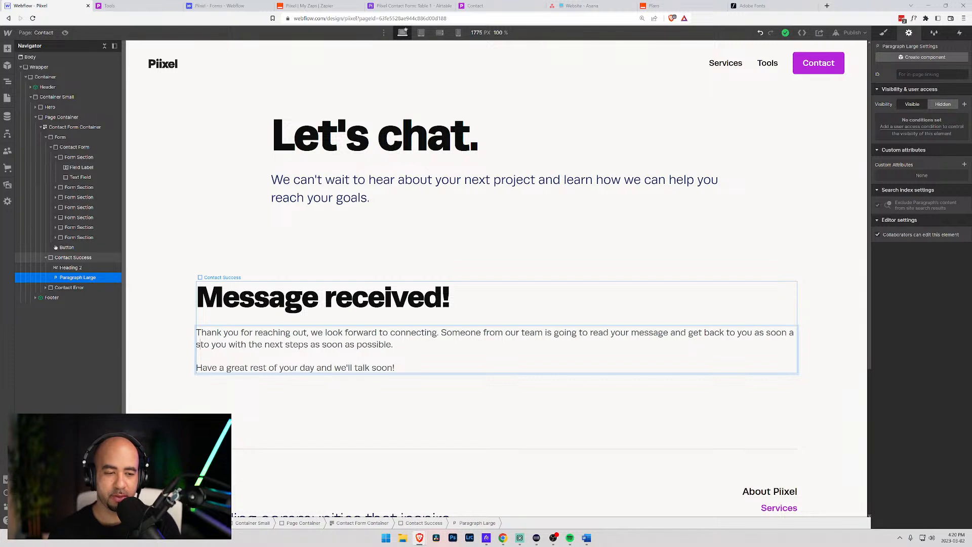
type("as po")
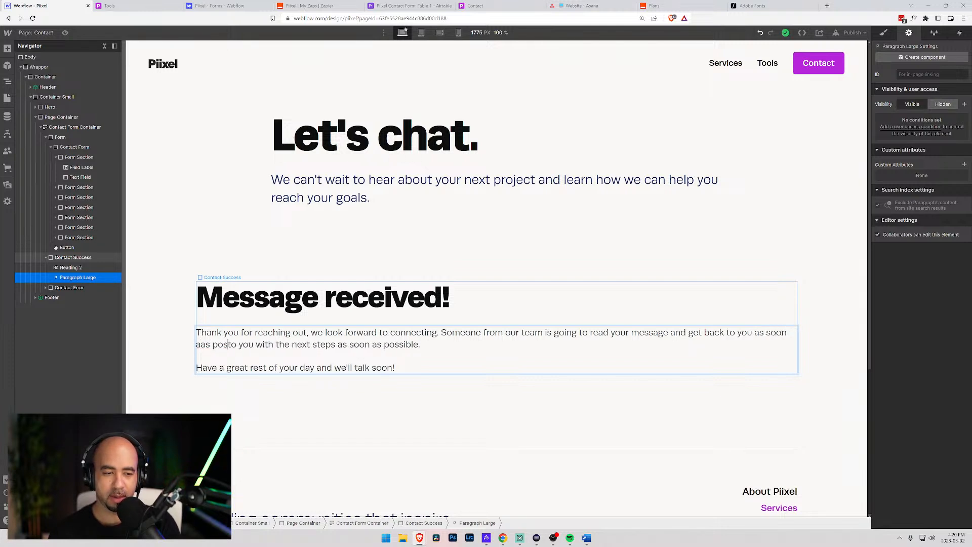
key("BackSpace")
key("BackSpace")
key("BackSpace")
type("s possible")
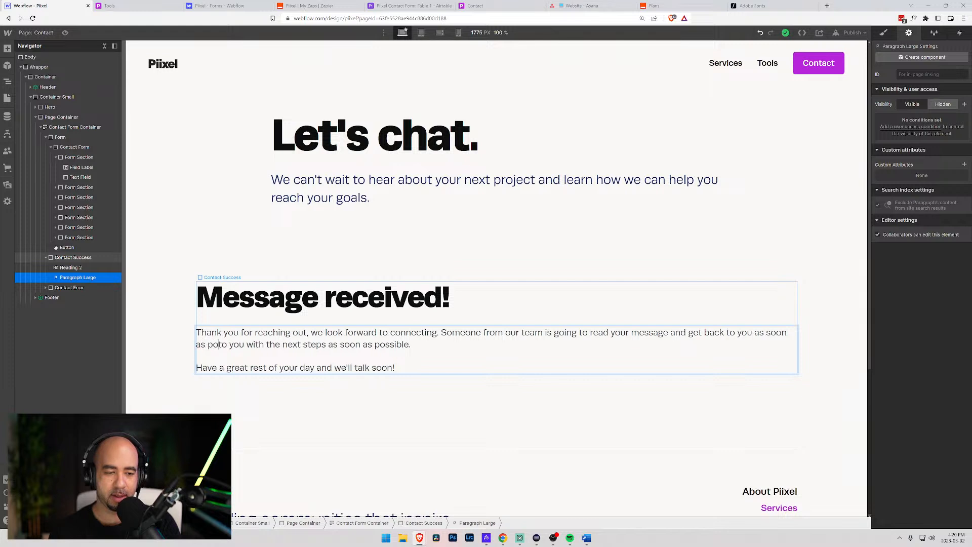
- Delete the leftover words and trailing 'as soon as possible', ending the sentence with a period
key("ctrl+shift+Right")
key("ctrl+shift+Right")
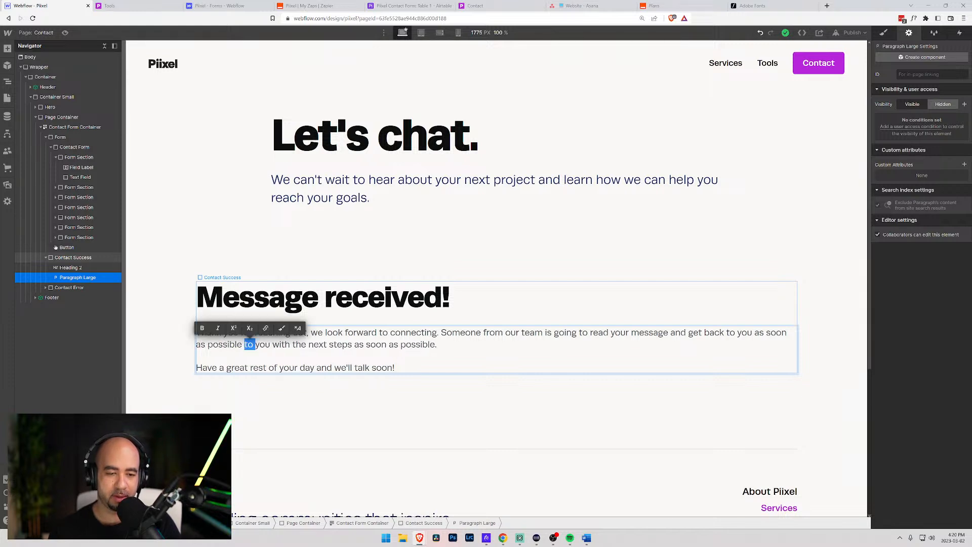
type("to ")
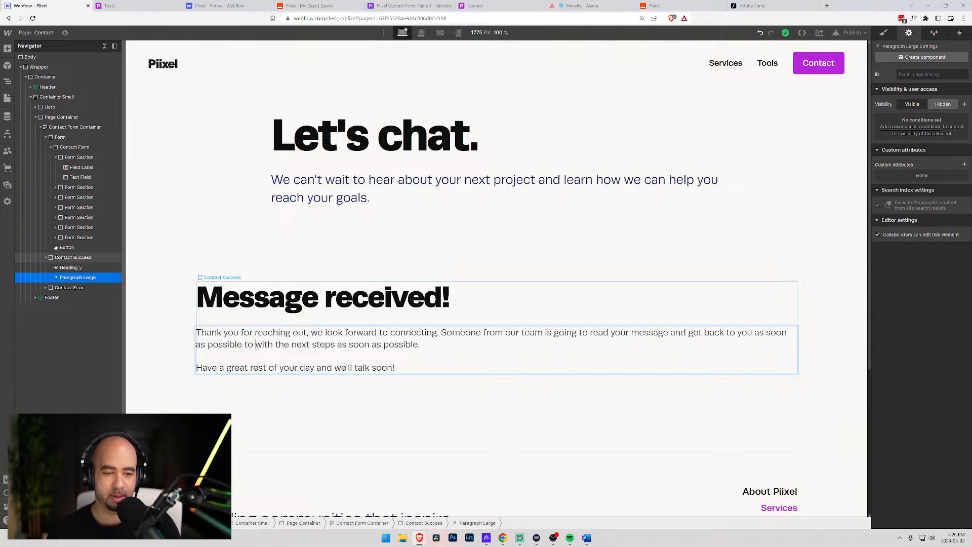
type("discuss")
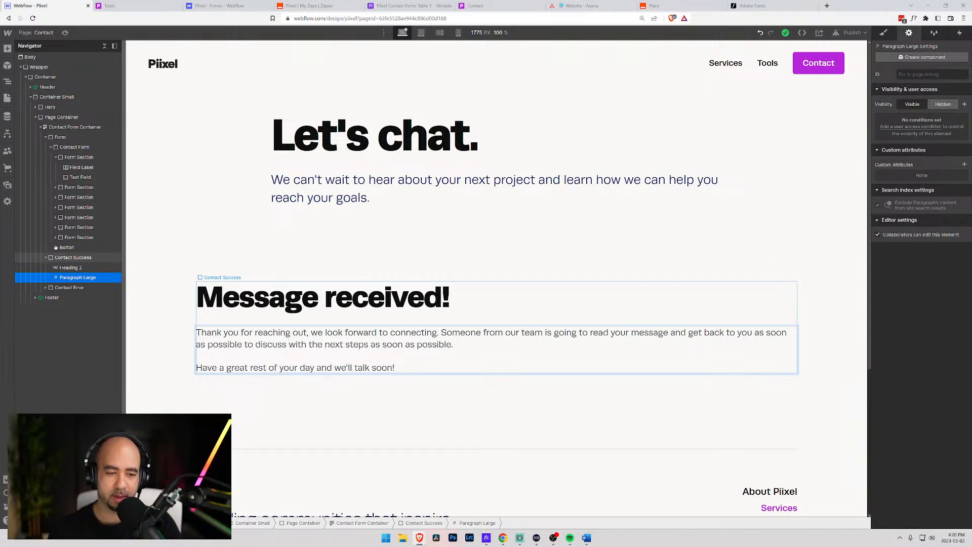
key("shift+Right")
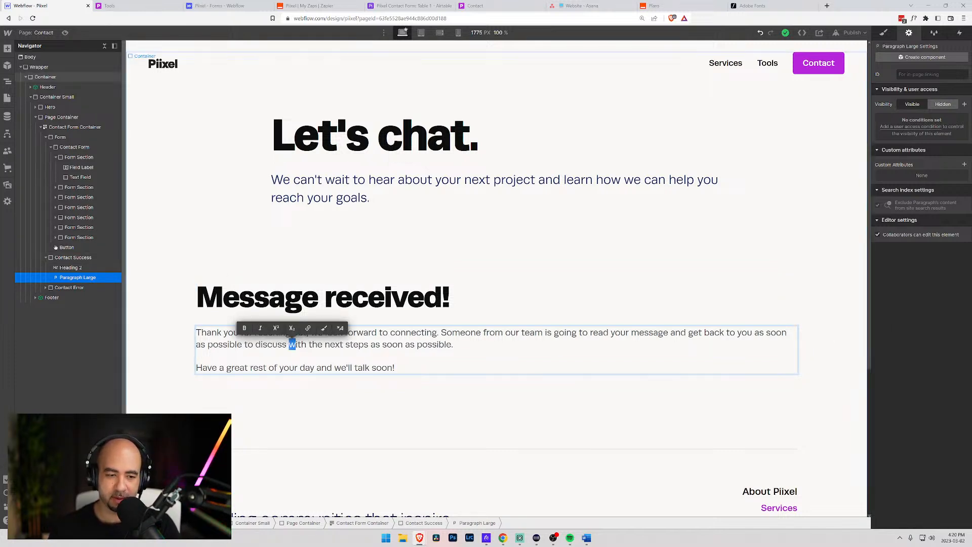
key("ctrl+shift+Left")
key("ctrl+shift+Left")
key("ctrl+shift+Left")
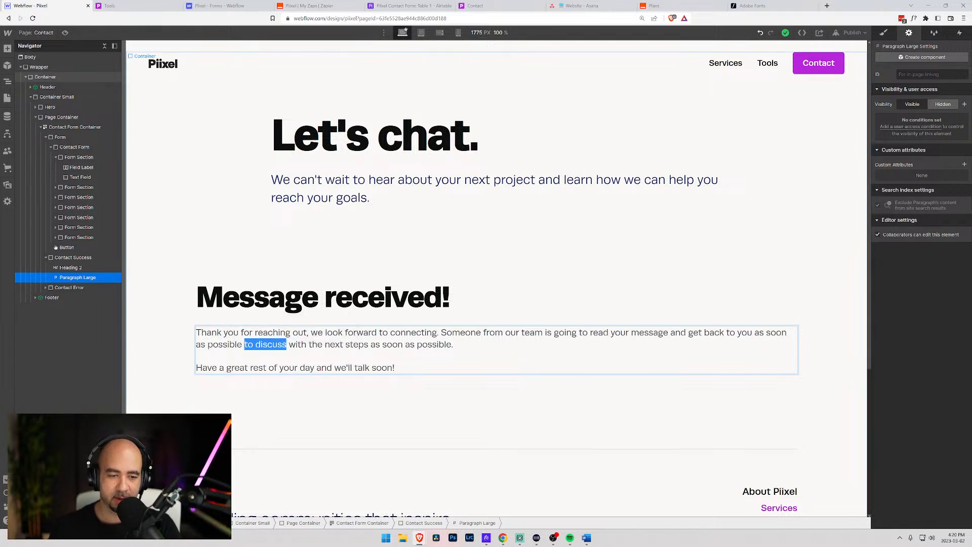
key("BackSpace")
key("BackSpace")
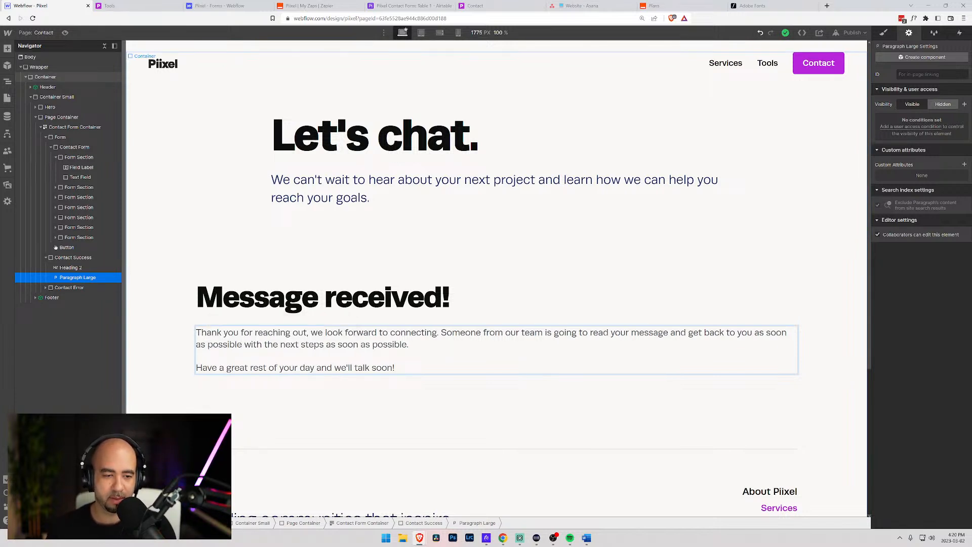
left_click_drag(324, 345, 409, 345)
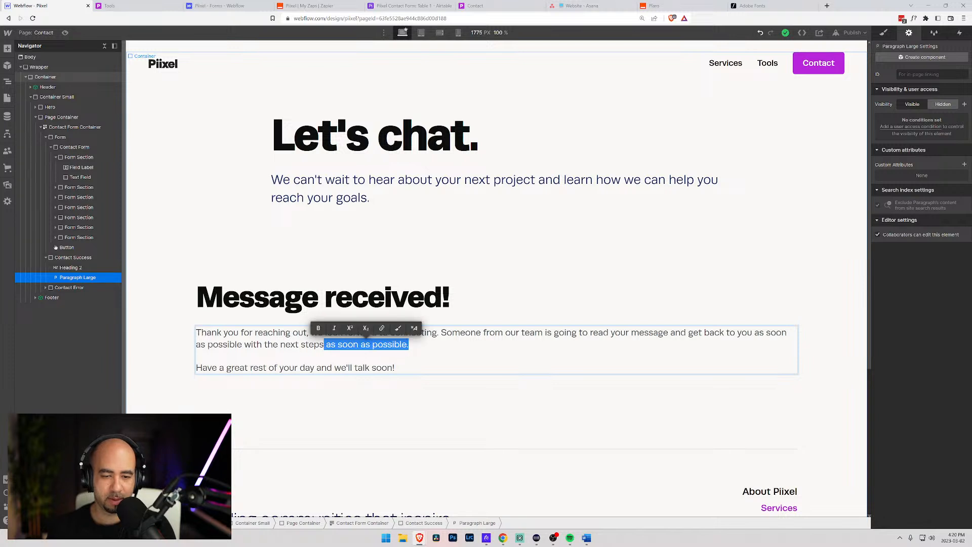
type(".")
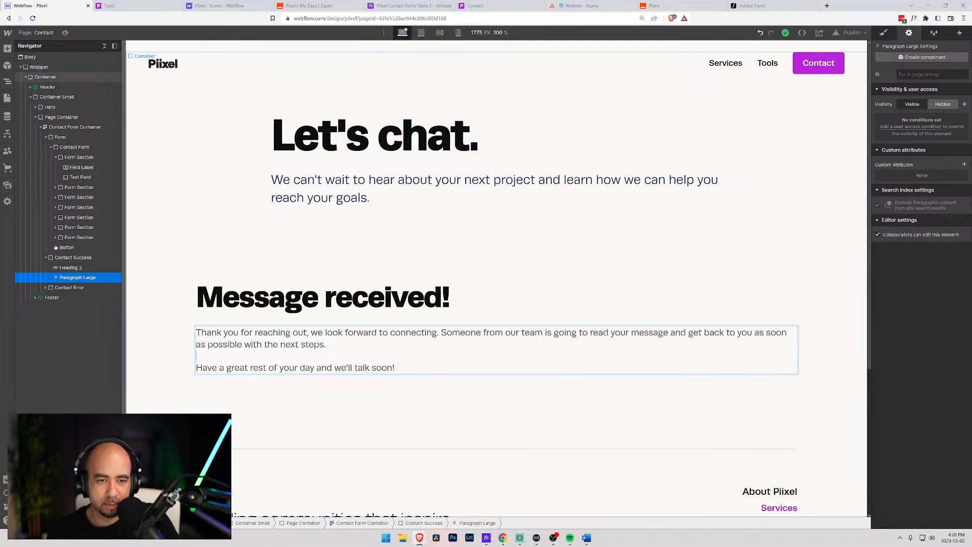
- Inspect the main container, hero section and success block, then open the Services page
left_click(170, 332)
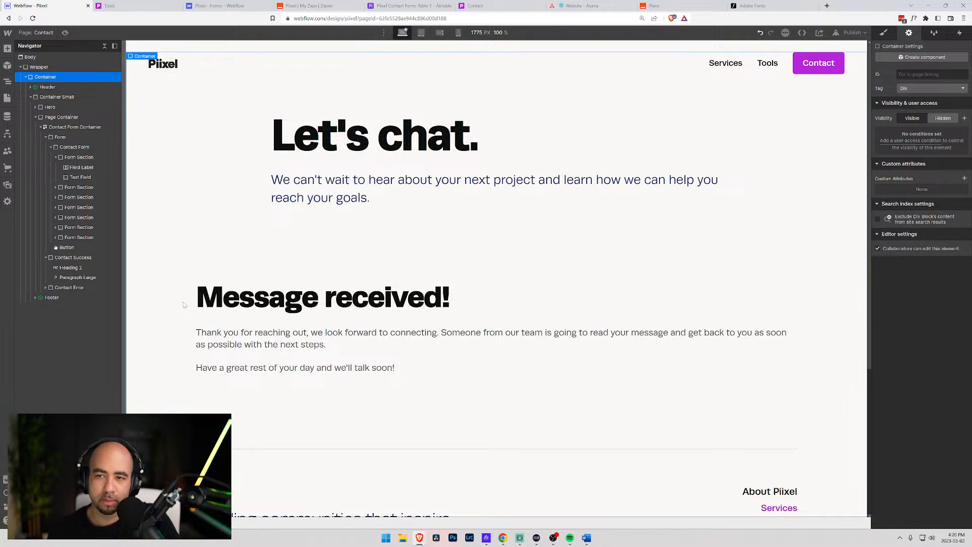
scroll(420, 349, "down", 4)
scroll(412, 342, "up", 4)
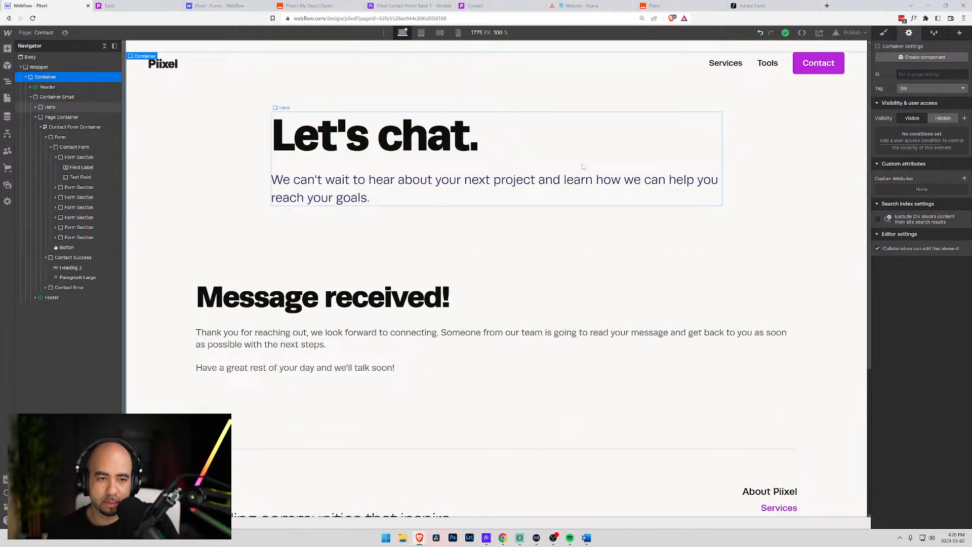
left_click(582, 168)
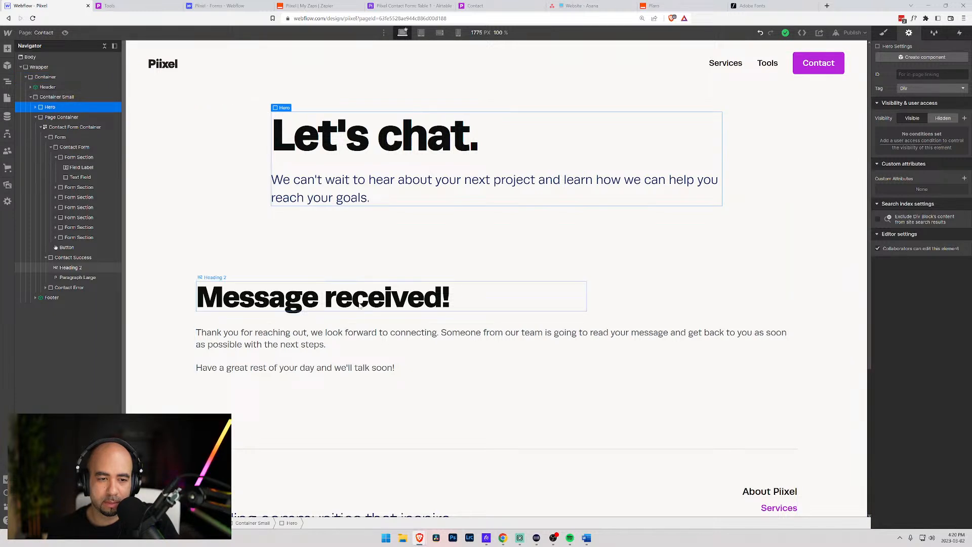
left_click(362, 323)
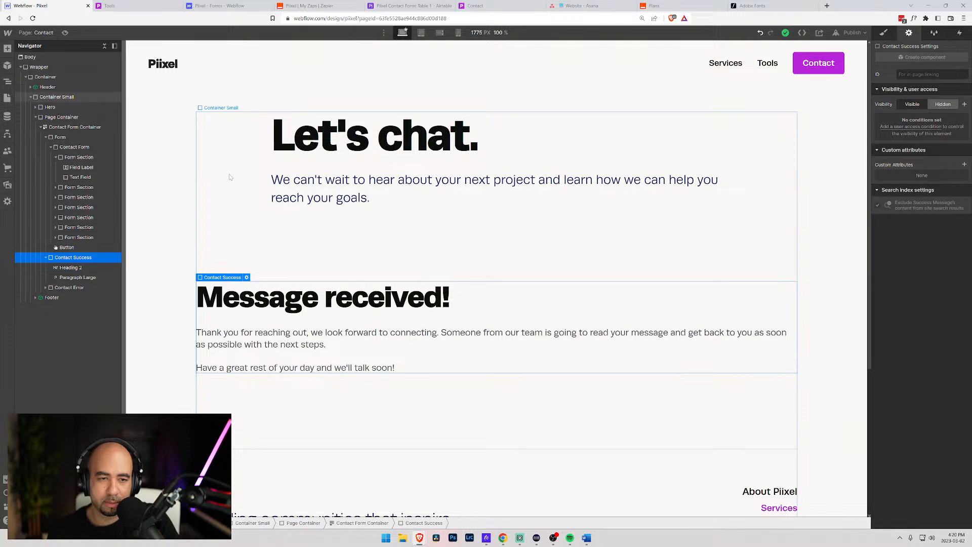
left_click(34, 32)
left_click(41, 121)
scroll(412, 226, "down", 6)
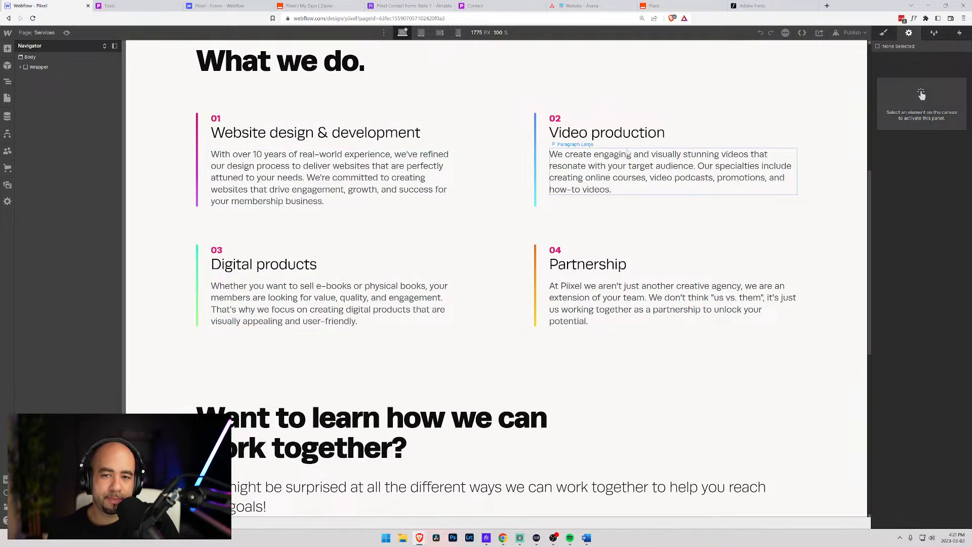
- Check the publish destinations on the Services page and close them without publishing
left_click(399, 147)
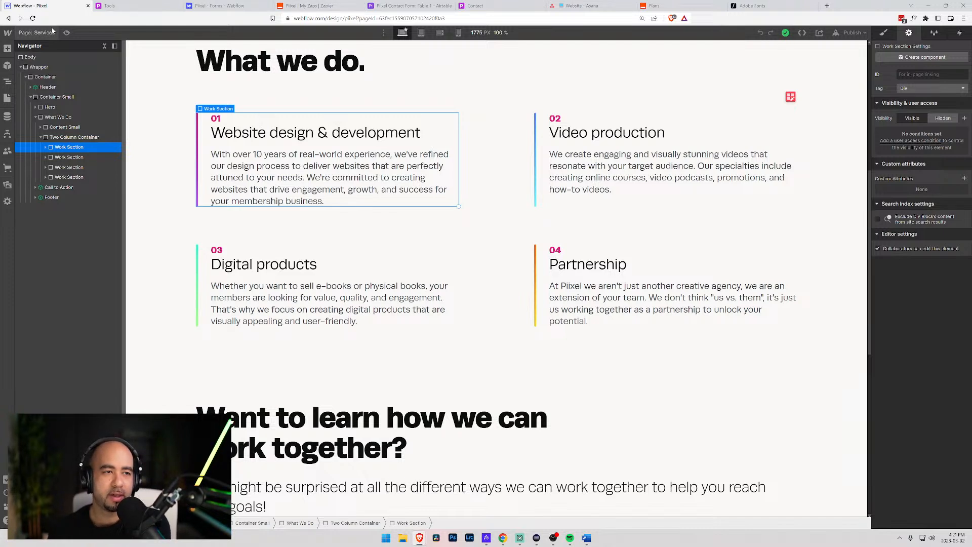
left_click(853, 33)
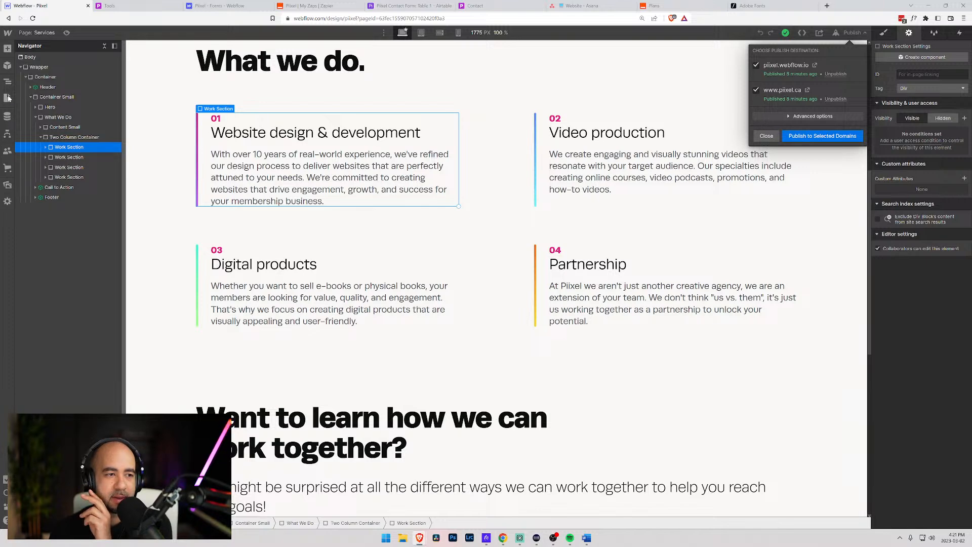
left_click(45, 33)
- Open the Tools page, then switch the designer to the Contact page
left_click(35, 34)
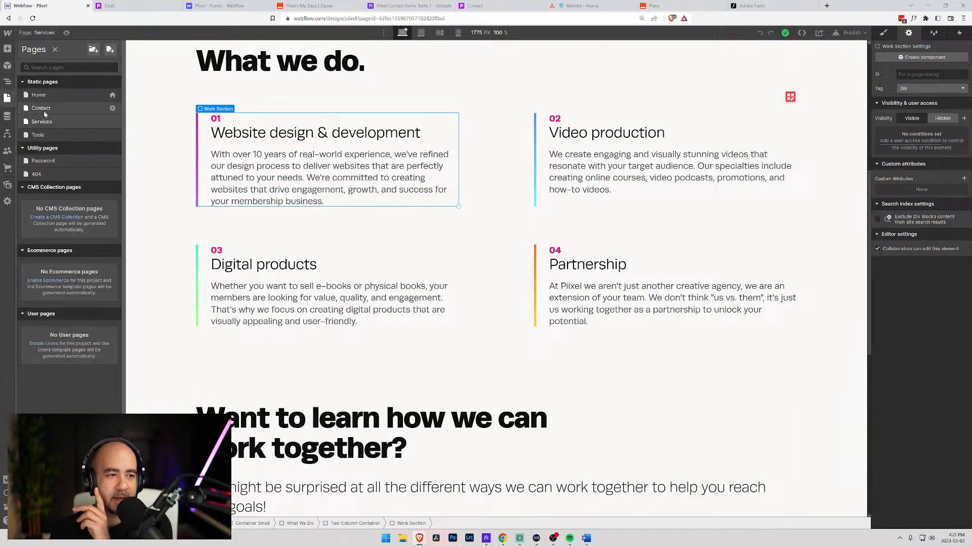
left_click(44, 134)
scroll(442, 242, "down", 14)
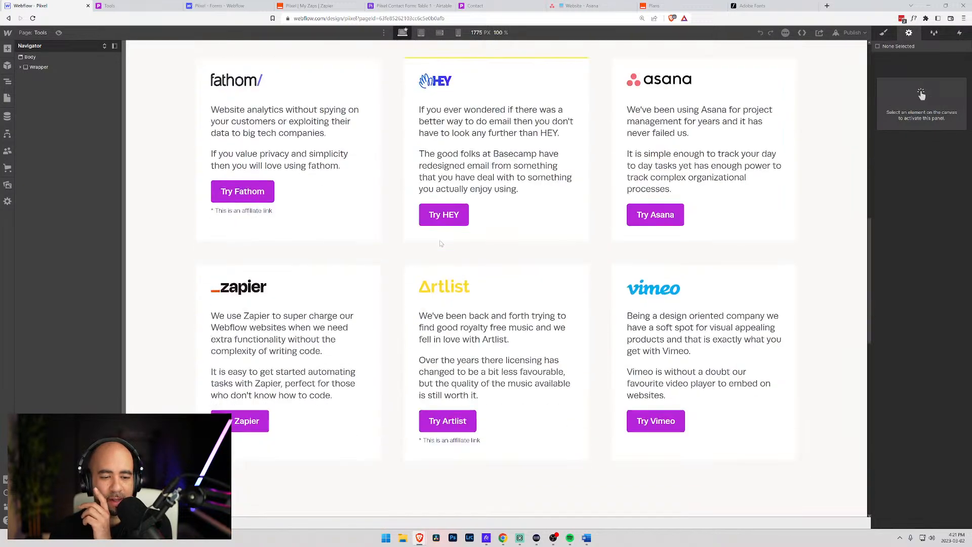
scroll(440, 242, "up", 14)
left_click(35, 33)
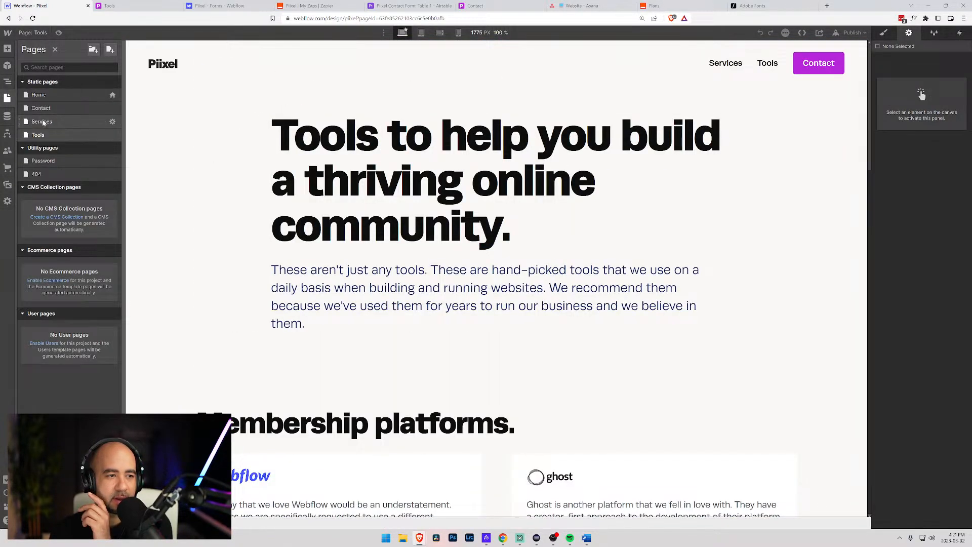
left_click(64, 121)
- Select the subheading under 'Let's chat.' and double-click it for inline text editing
scroll(417, 216, "down", 3)
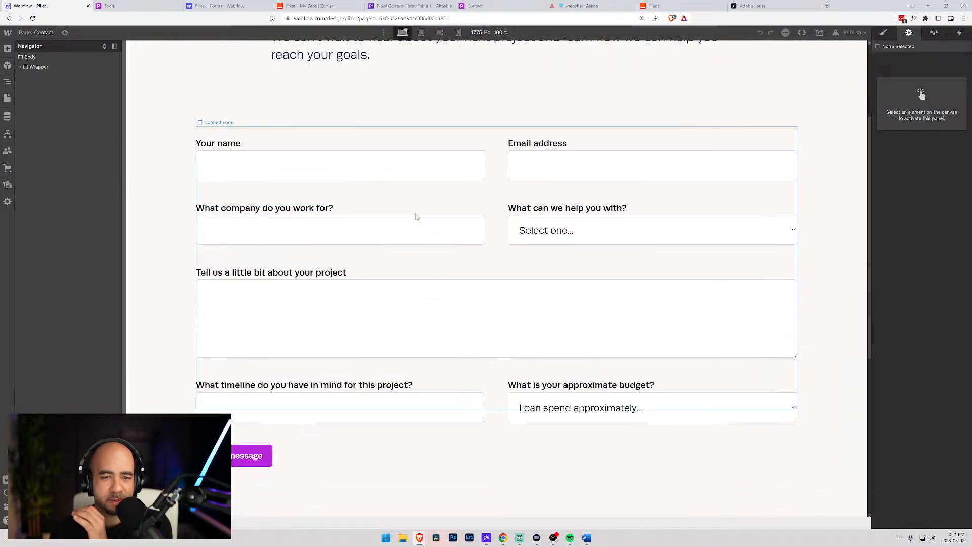
scroll(414, 218, "up", 3)
left_click(399, 204)
scroll(398, 212, "down", 3)
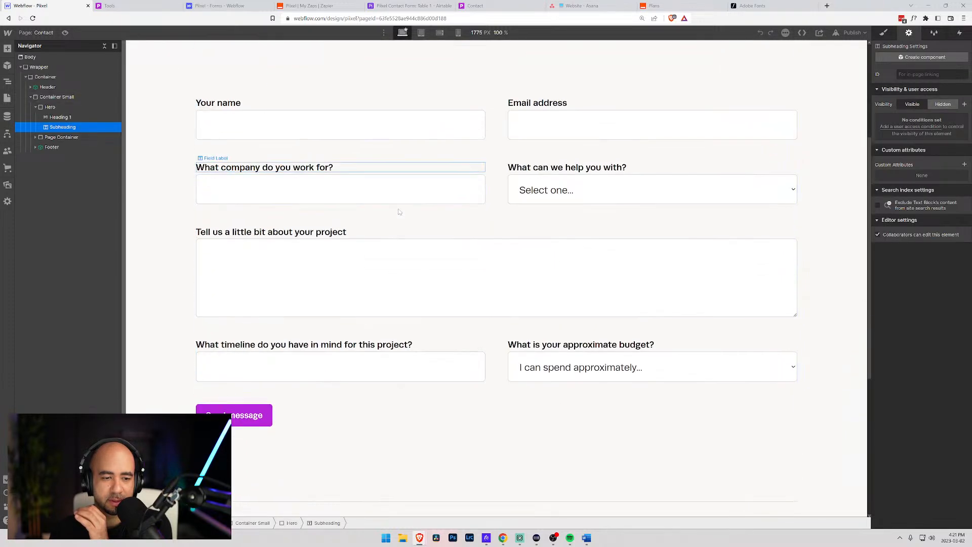
scroll(398, 211, "up", 3)
scroll(399, 212, "down", 5)
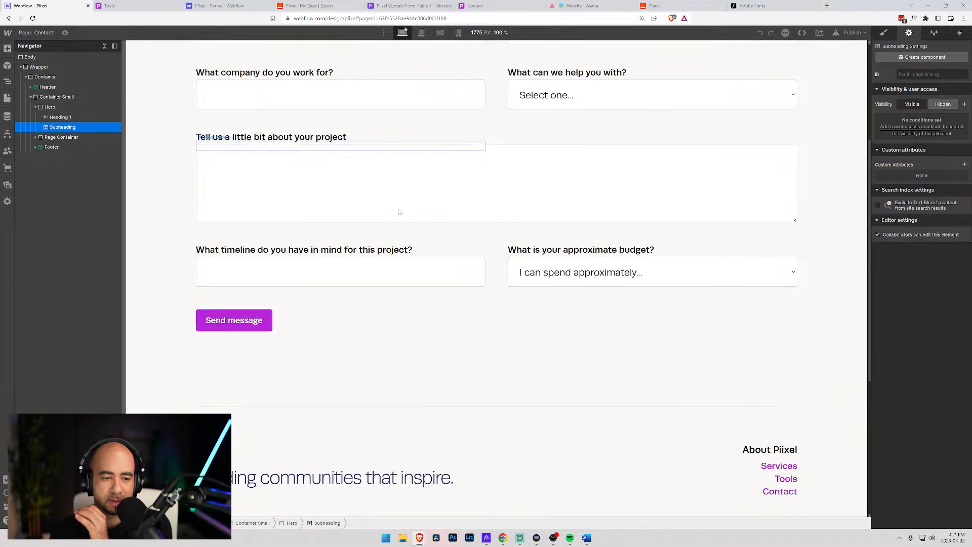
scroll(399, 212, "up", 5)
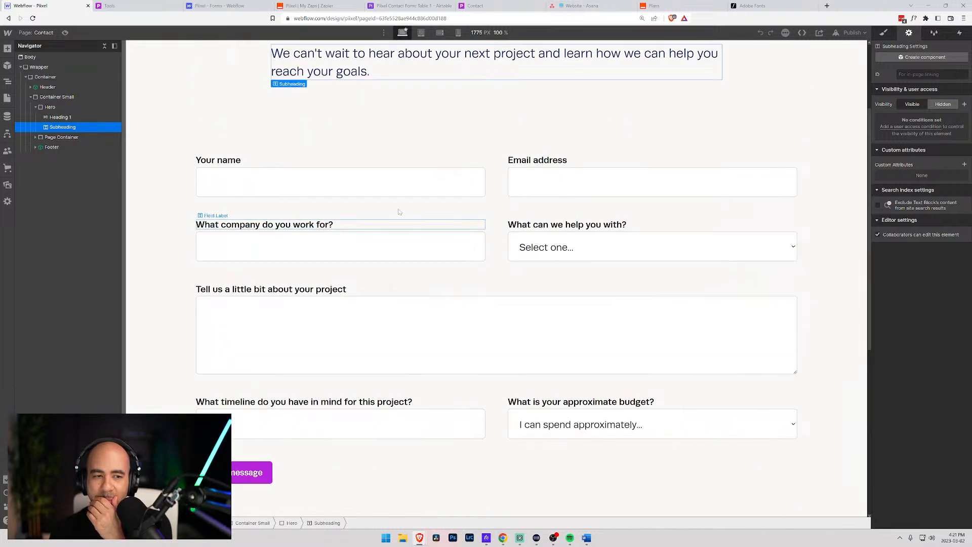
scroll(398, 210, "down", 5)
scroll(397, 211, "up", 5)
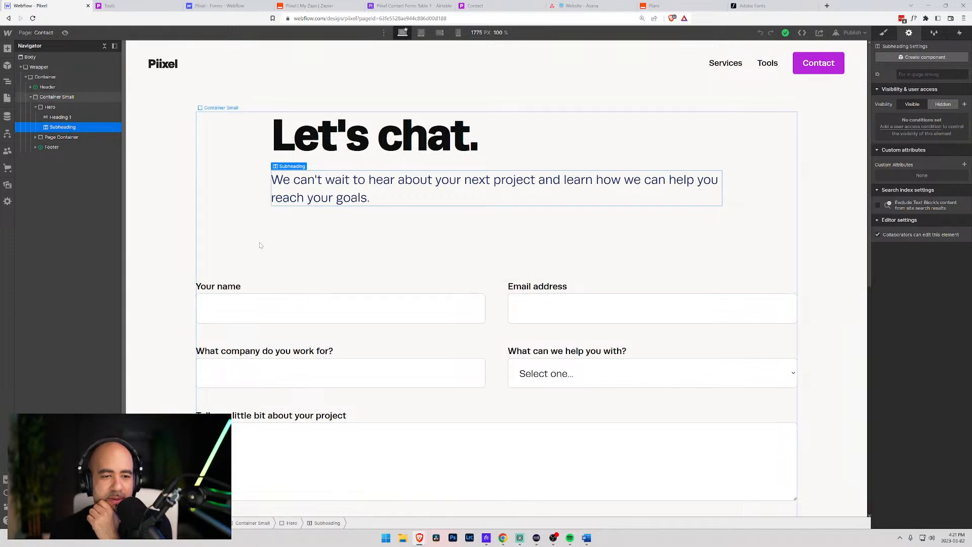
double_click(369, 195)
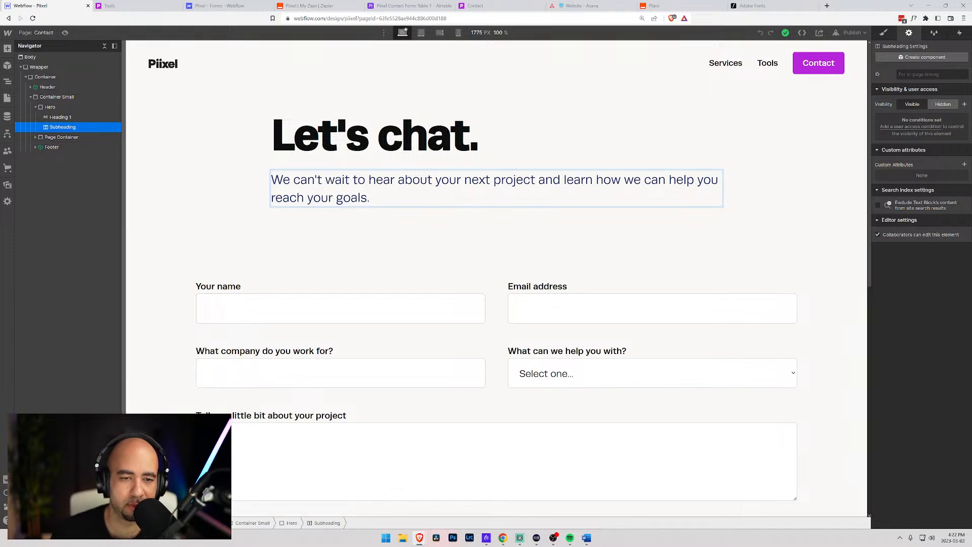
key("Return")
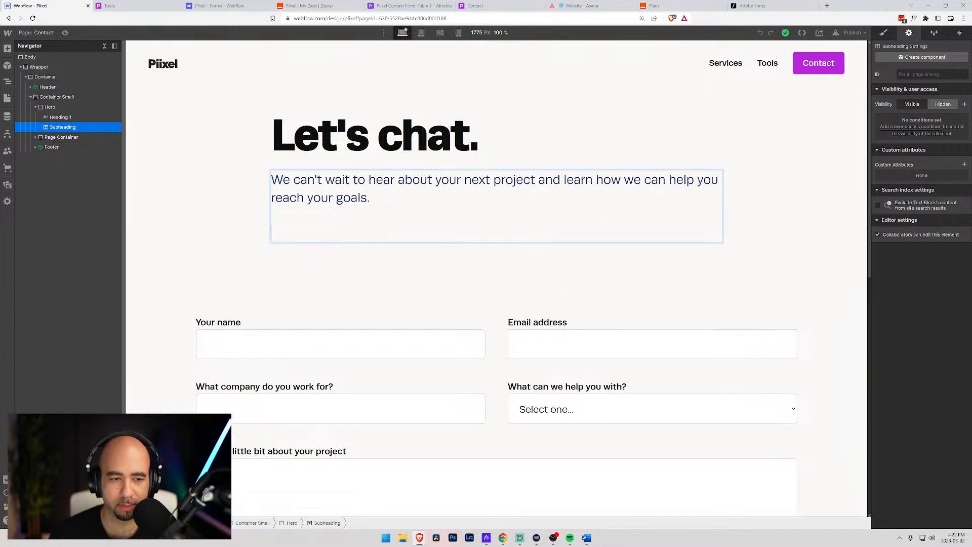
type("IF ou")
key("BackSpace")
key("BackSpace")
key("BackSpace")
key("BackSpace")
type("f you dont'")
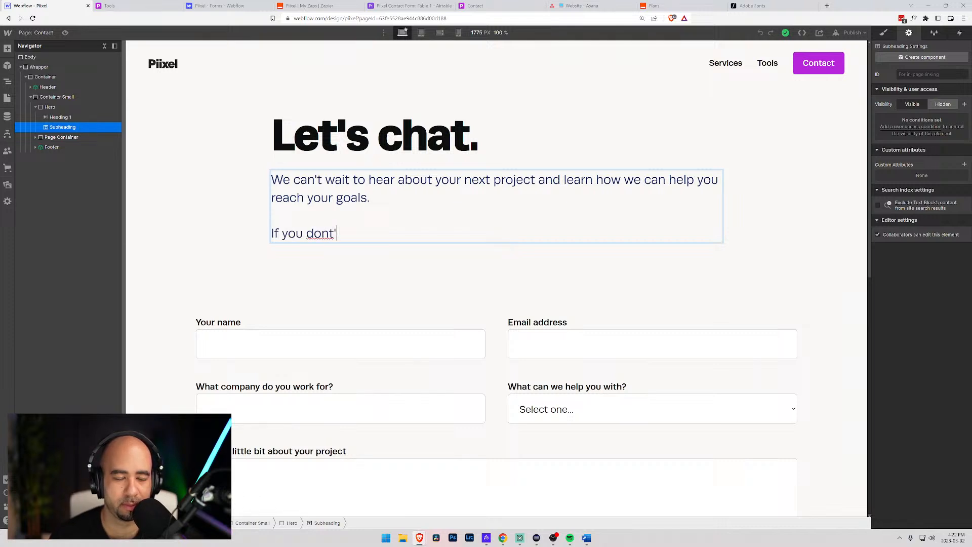
key("BackSpace")
key("BackSpace")
key("BackSpace")
key("BackSpace")
key("BackSpace")
key("BackSpace")
key("BackSpace")
key("BackSpace")
key("BackSpace")
key("BackSpace")
key("BackSpace")
key("BackSpace")
key("BackSpace")
key("BackSpace")
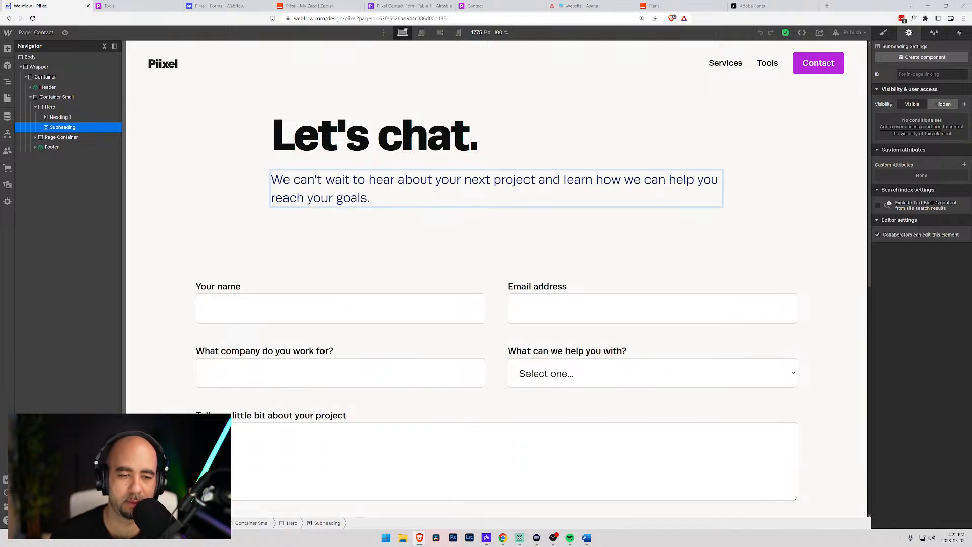
left_click(208, 152)
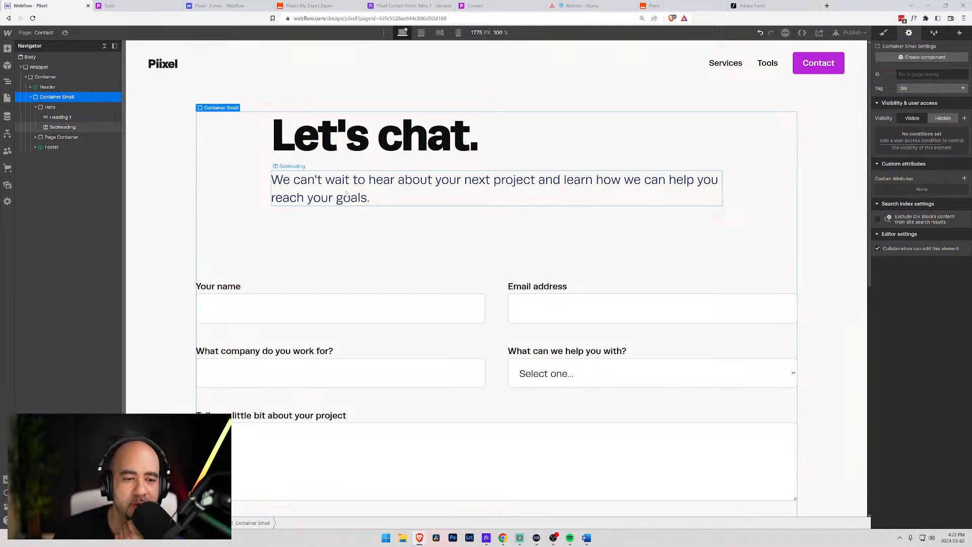
scroll(344, 202, "down", 4)
scroll(343, 208, "down", 5)
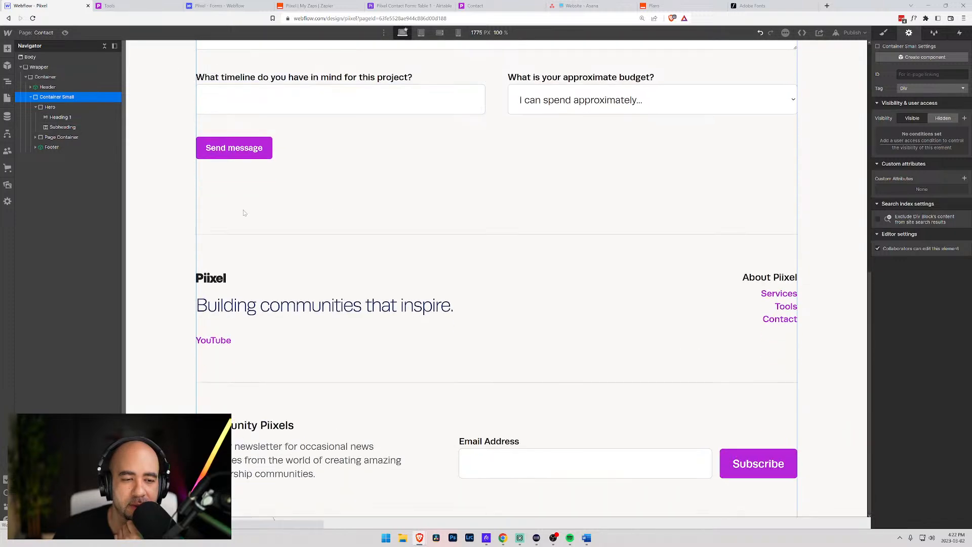
left_click(189, 192)
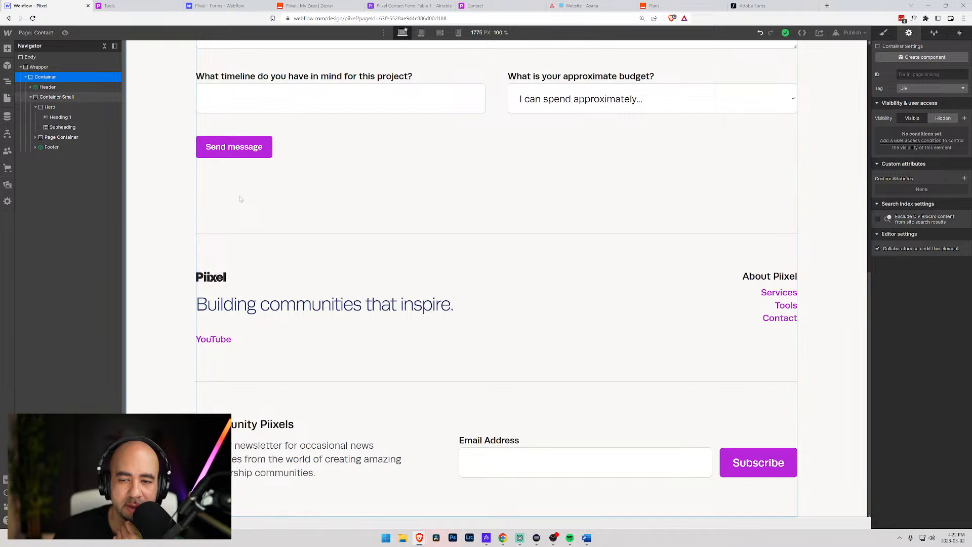
scroll(239, 199, "up", 10)
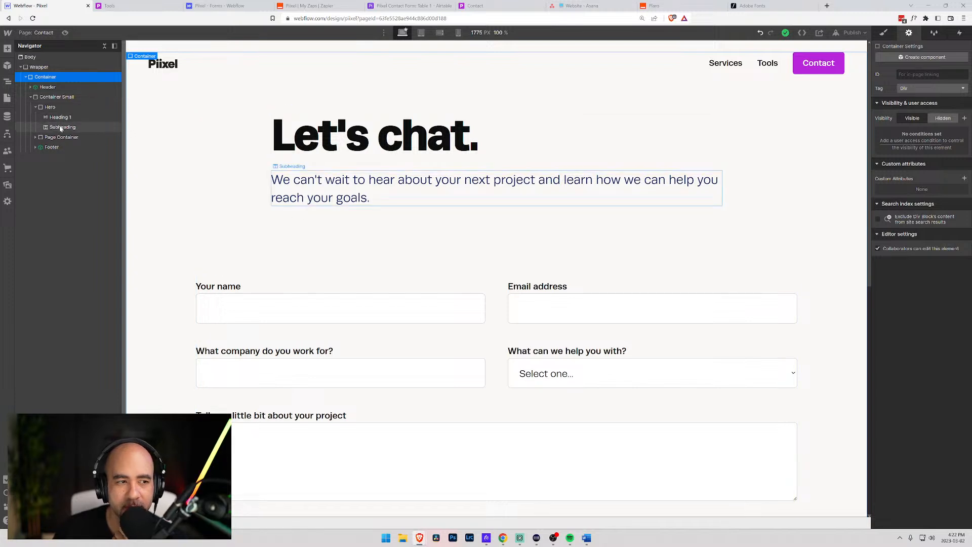
- Add a Paragraph to the Hero section and give it the Paragraph Large class
left_click(47, 107)
key("ctrl+e")
type("para")
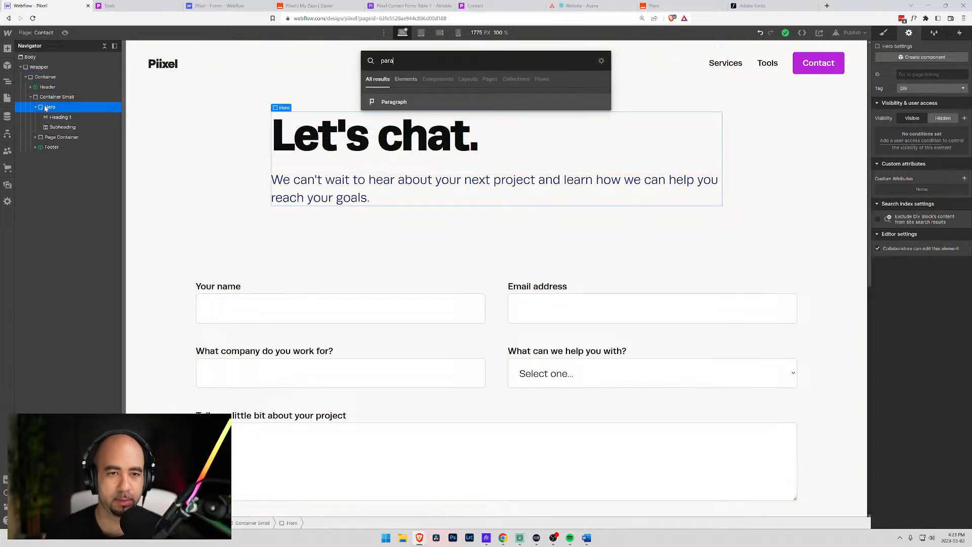
key("Return")
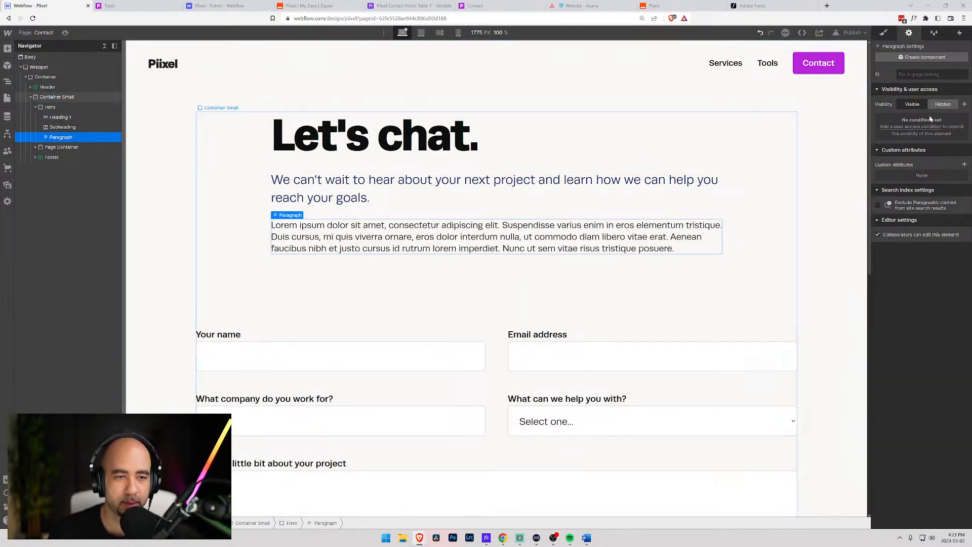
key("ctrl+Return")
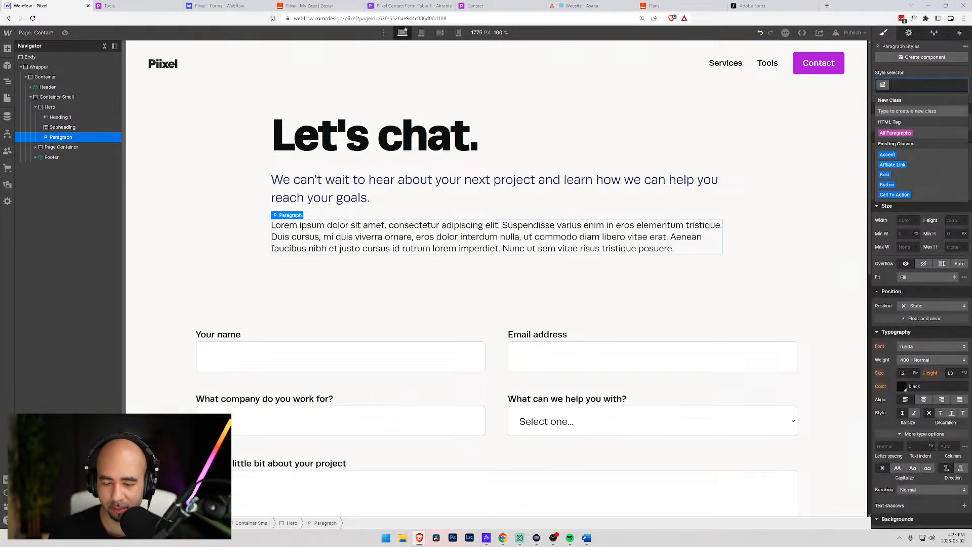
type("para")
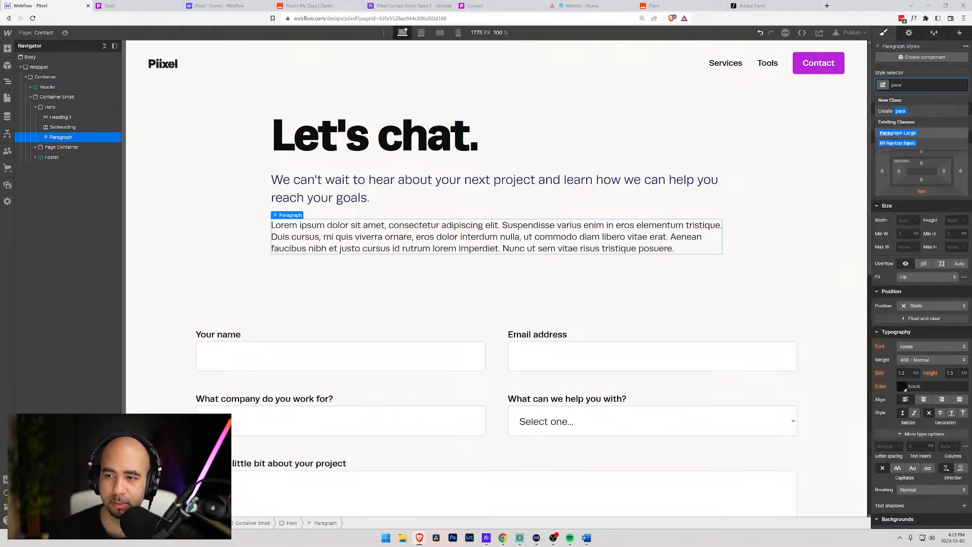
key("Return")
- Replace the placeholder with 'Don't like forms? No problem, just send us an email at' and an address
double_click(607, 231)
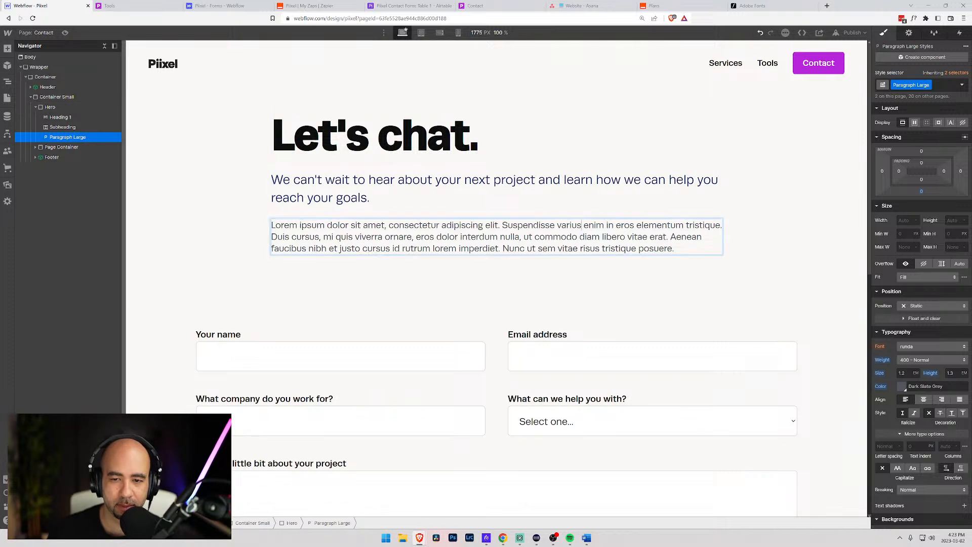
key("ctrl+a")
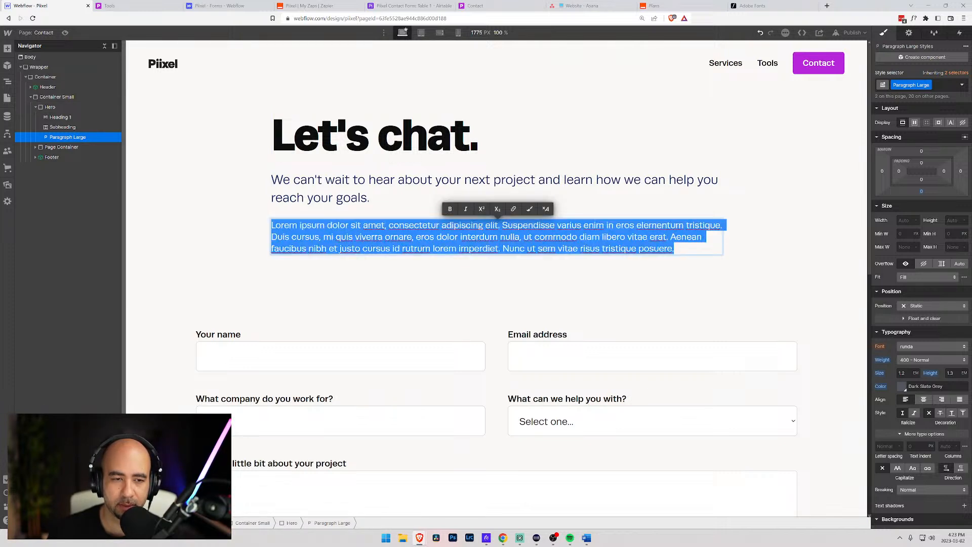
key("BackSpace")
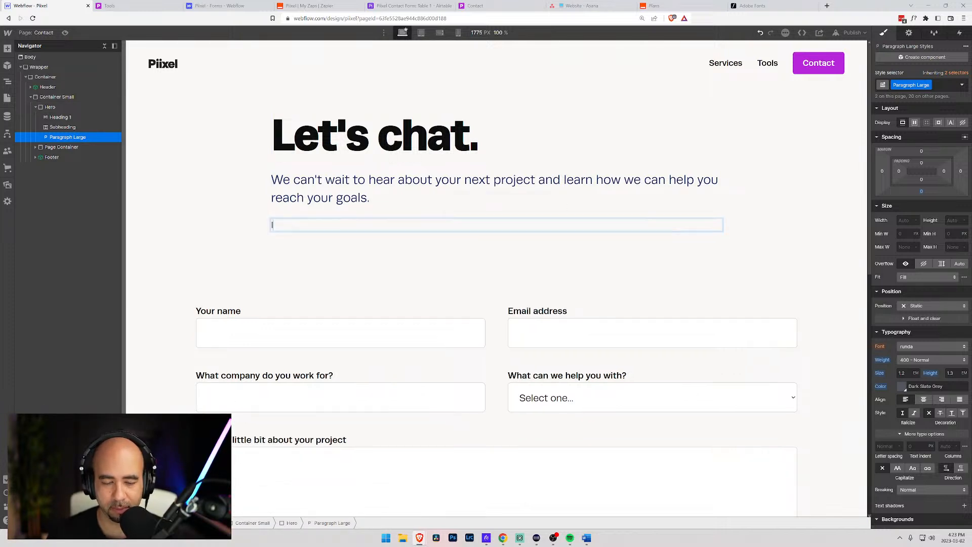
type("If yo")
key("BackSpace")
key("BackSpace")
key("BackSpace")
key("BackSpace")
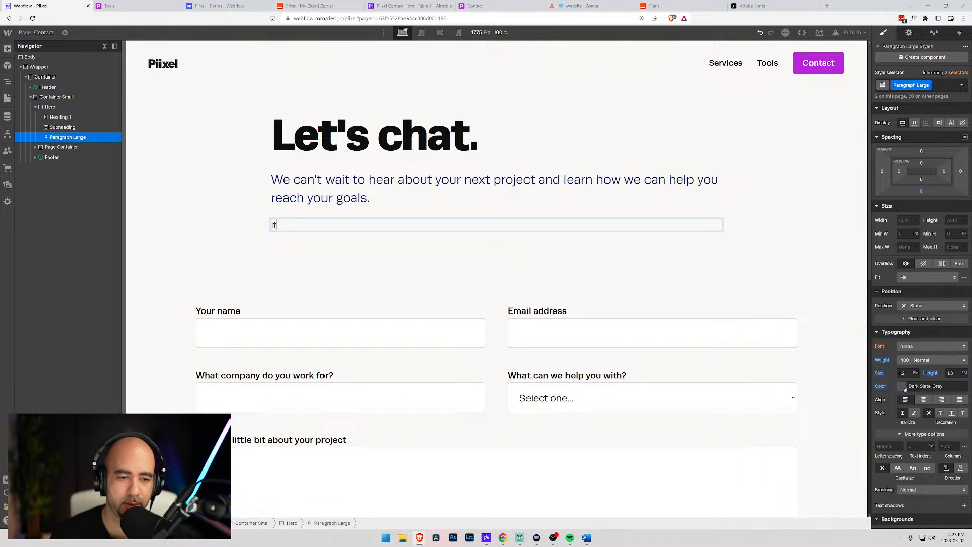
type("Don't like for")
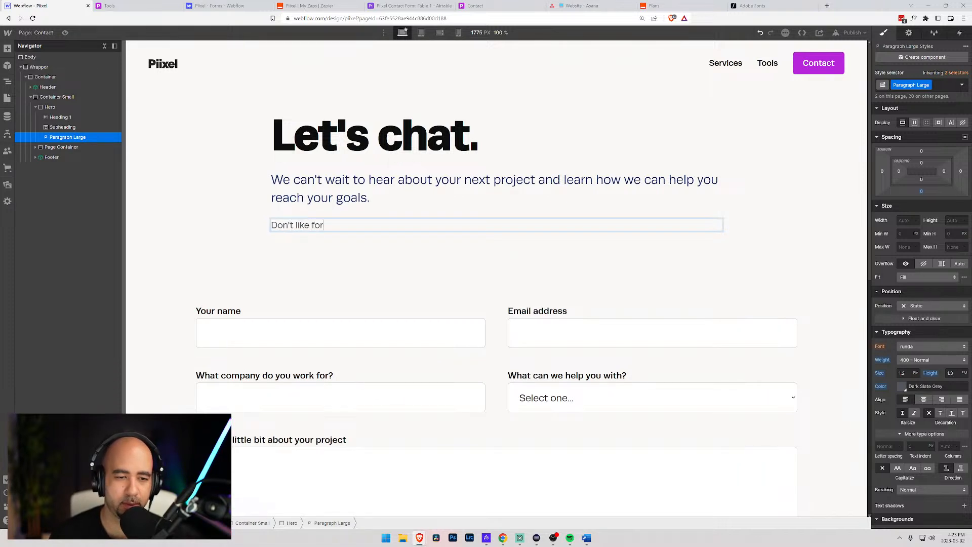
type("ms? WE")
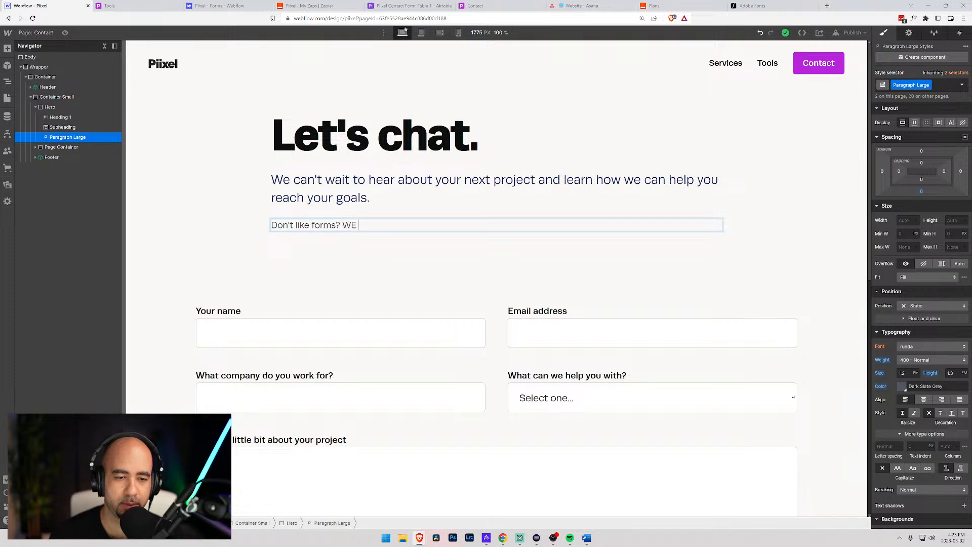
type(" get it.")
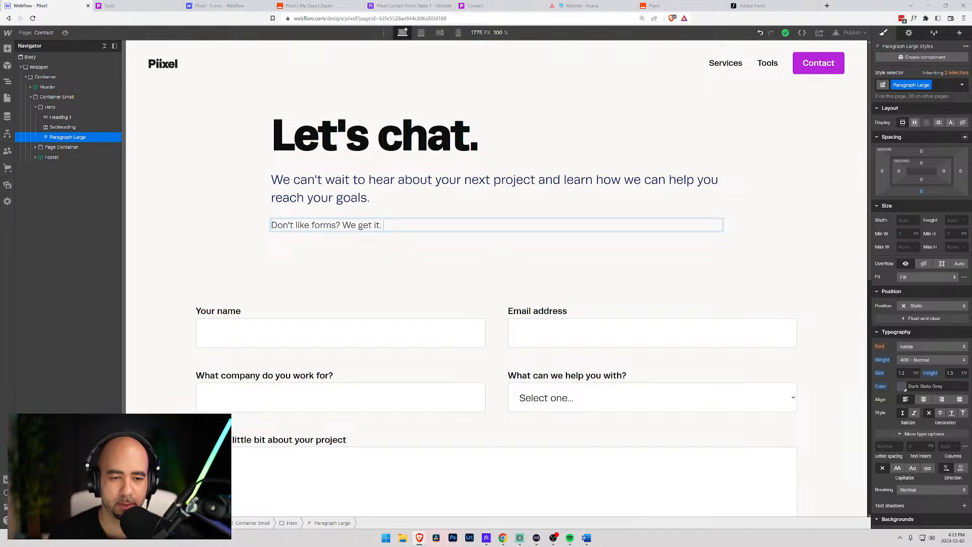
key("BackSpace")
key("BackSpace")
key("BackSpace")
key("BackSpace")
key("BackSpace")
key("BackSpace")
key("BackSpace")
key("BackSpace")
key("BackSpace")
type("NO pr")
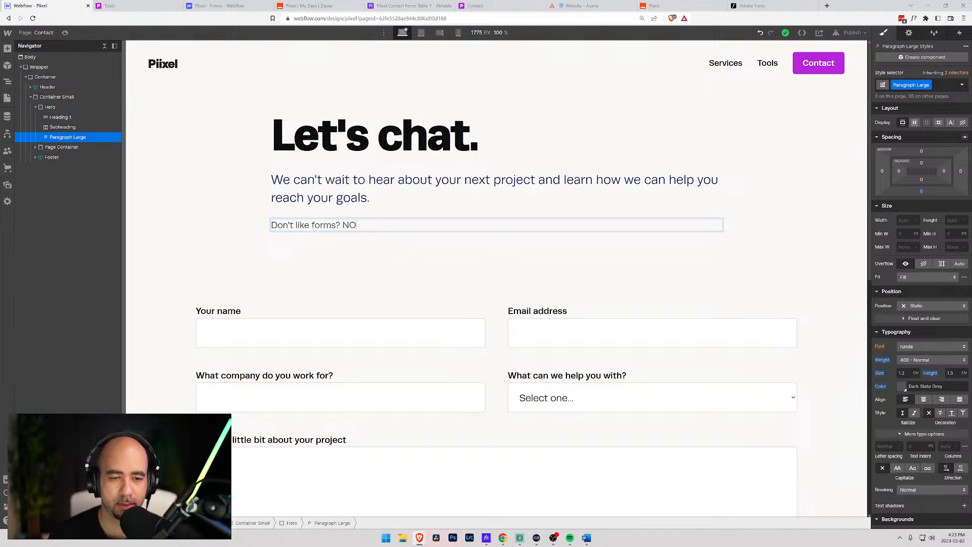
key("BackSpace")
key("BackSpace")
key("BackSpace")
key("BackSpace")
type("o probl")
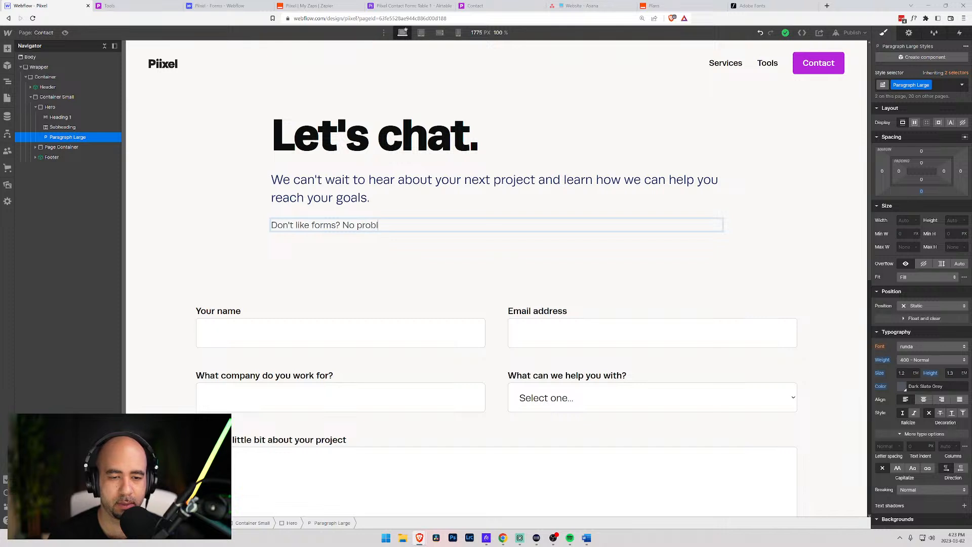
type("em, just send")
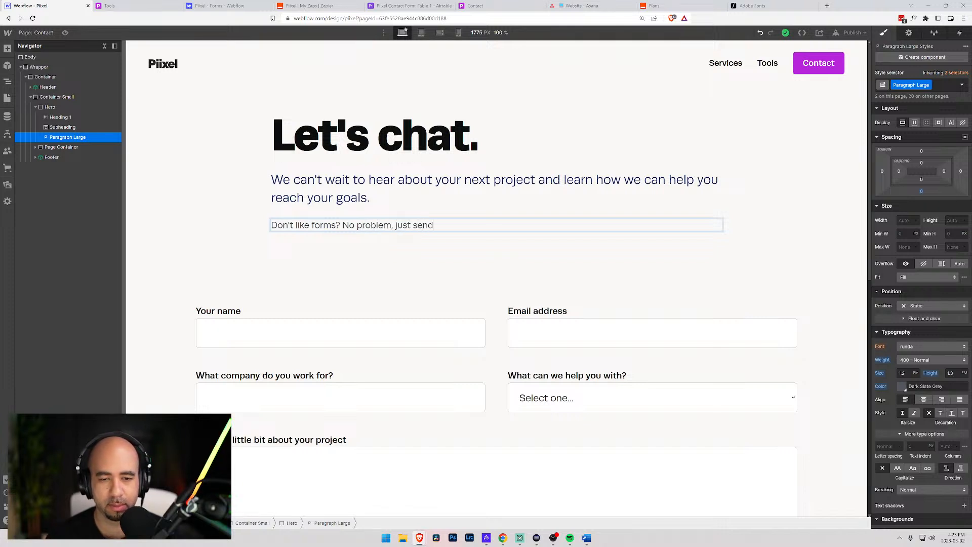
type(" us an email at")
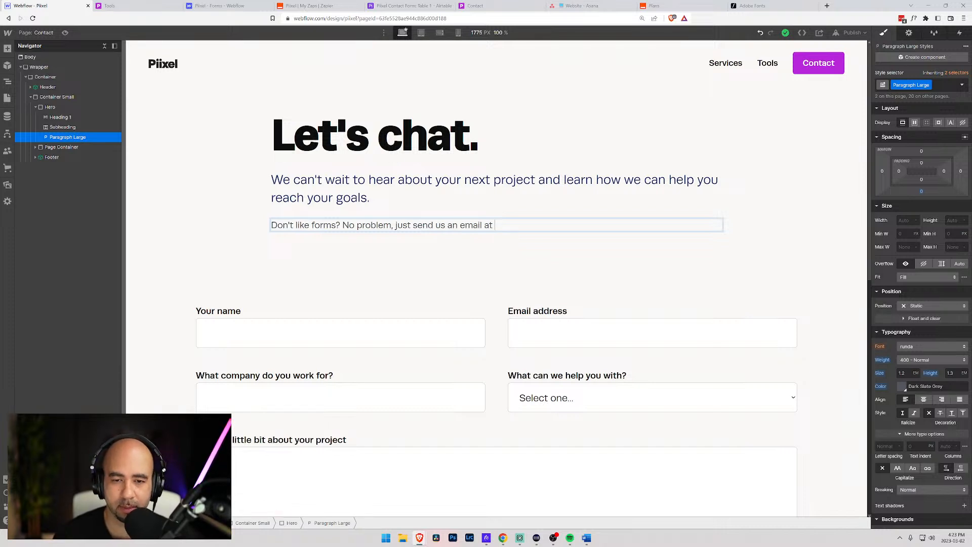
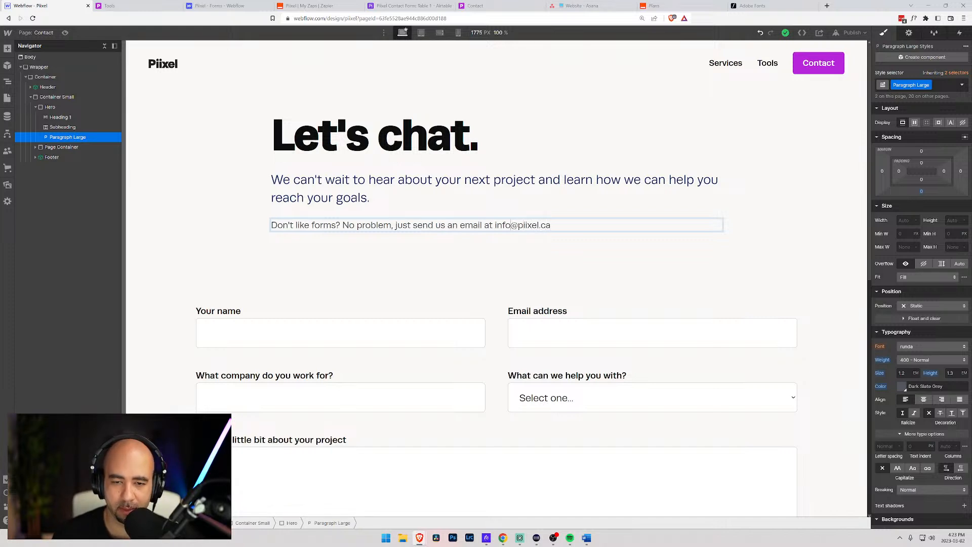
double_click(502, 225)
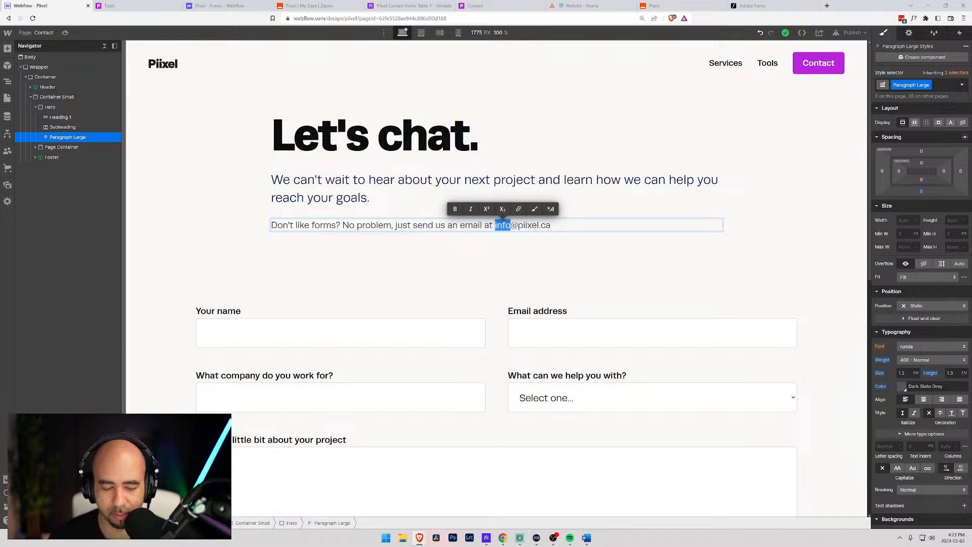
type("hi")
key("BackSpace")
type("e")
key("BackSpace")
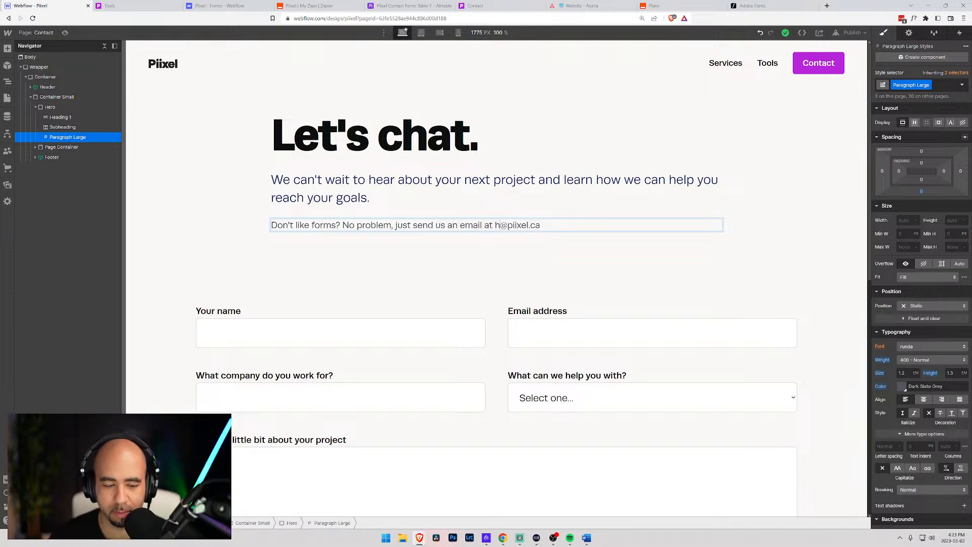
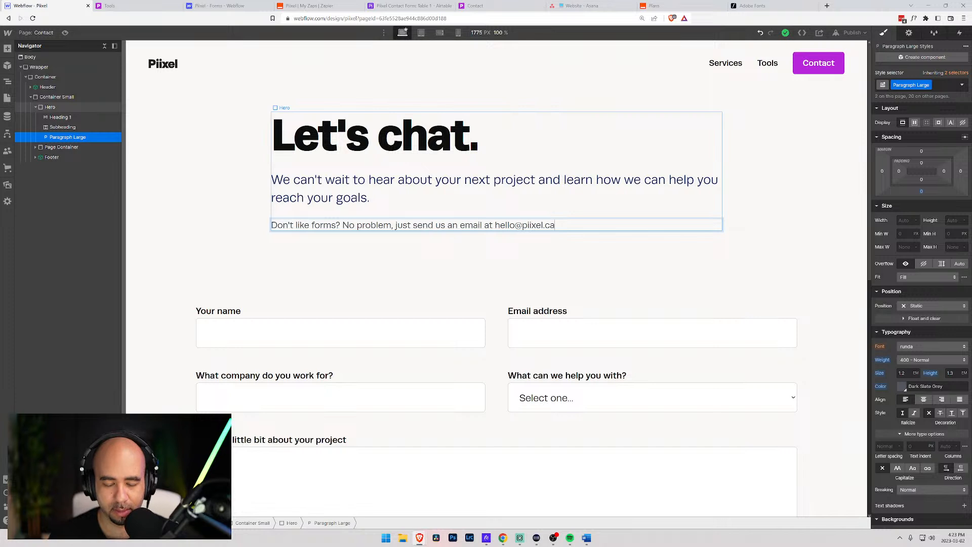
type(" and prov")
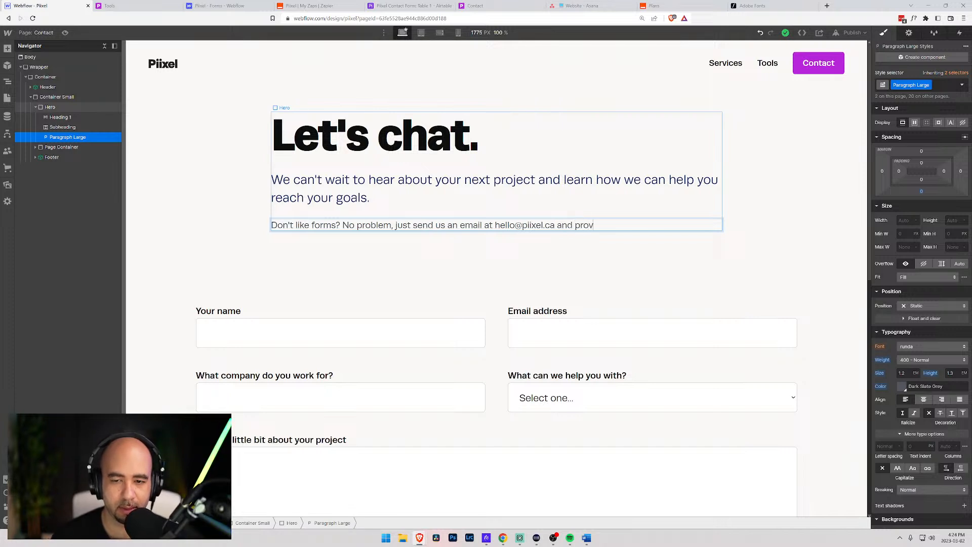
type("ide as much de")
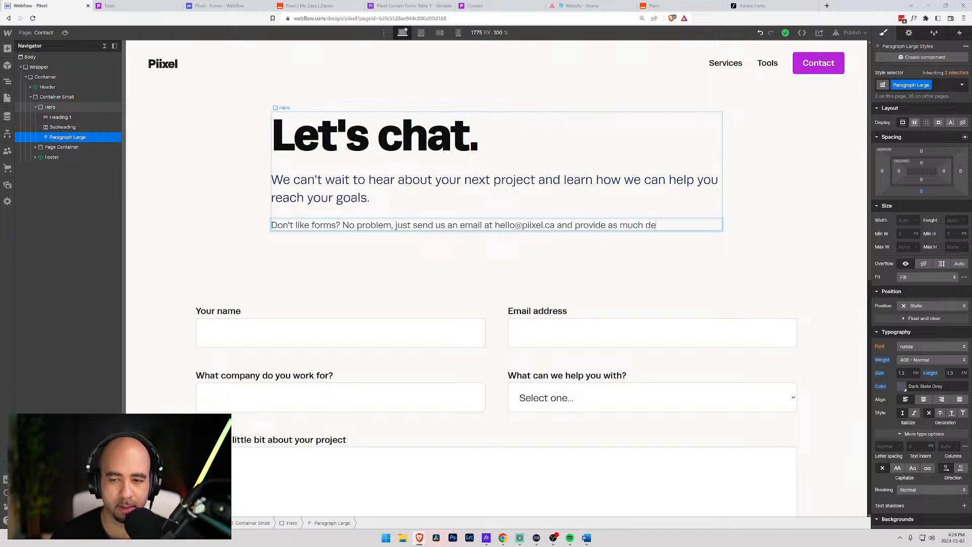
type("tail as you can with")
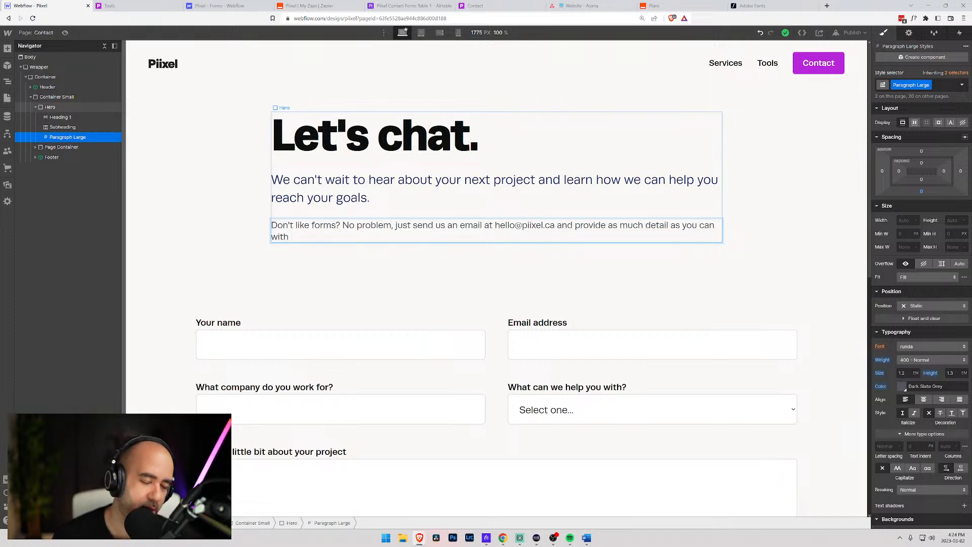
key("BackSpace")
key("BackSpace")
key("BackSpace")
key("BackSpace")
key("BackSpace")
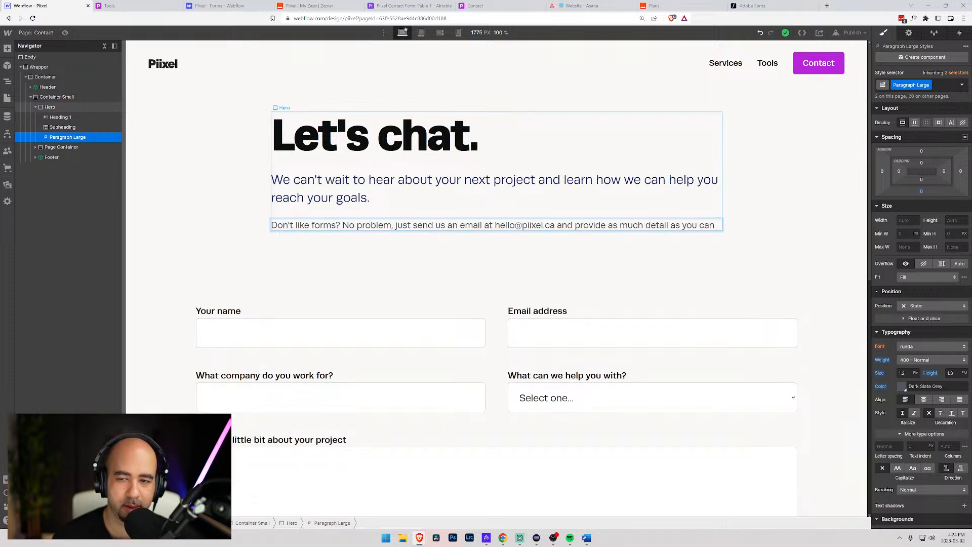
type("about your ne")
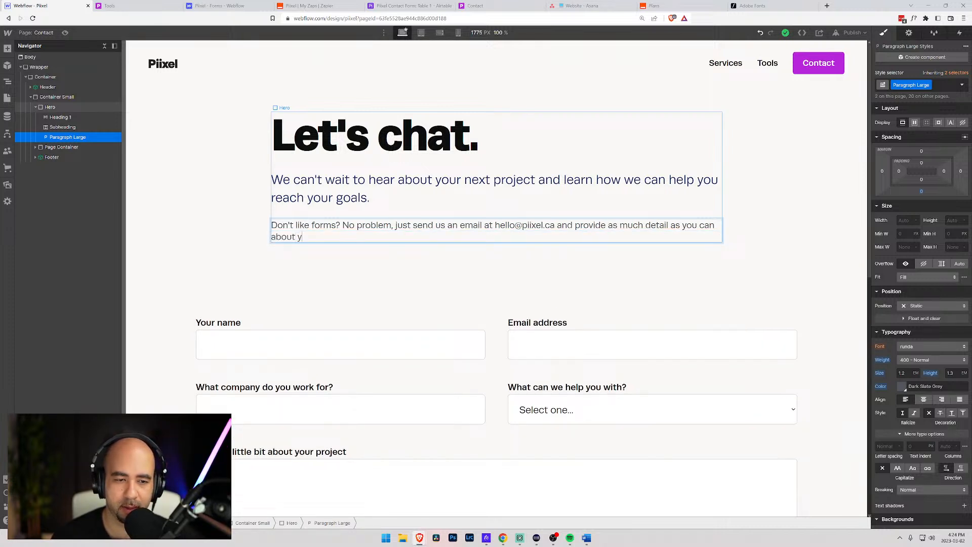
key("BackSpace")
key("BackSpace")
key("BackSpace")
key("BackSpace")
key("BackSpace")
key("BackSpace")
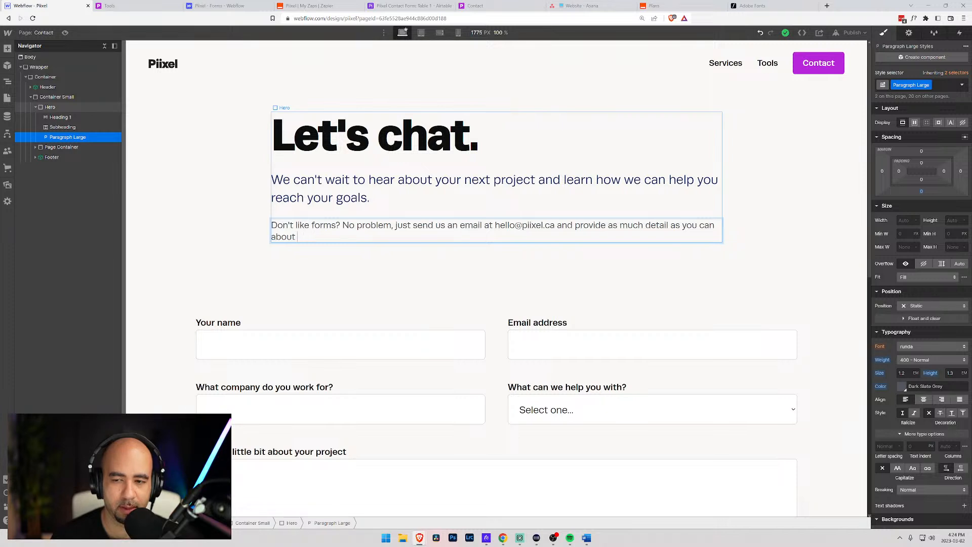
type("your project")
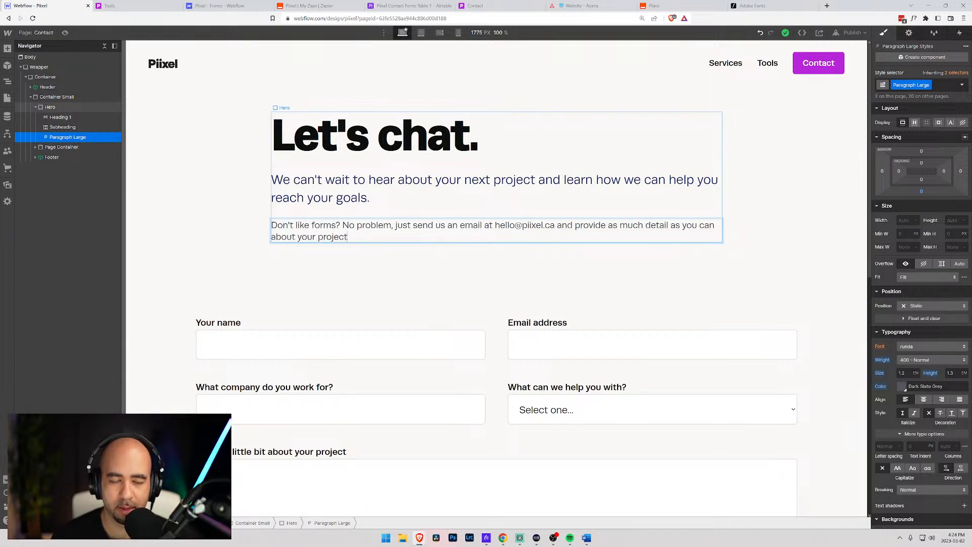
type(" and what")
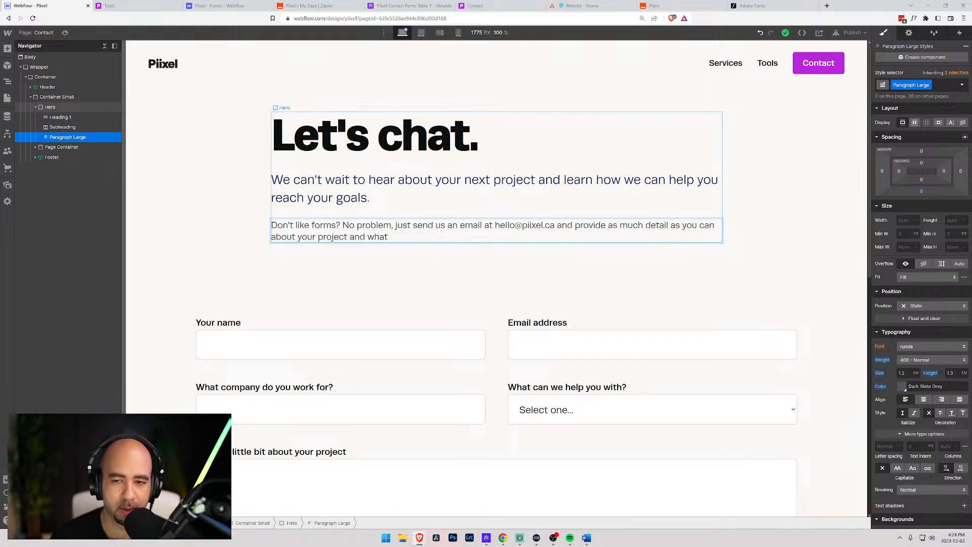
key("BackSpace")
key("BackSpace")
key("BackSpace")
key("BackSpace")
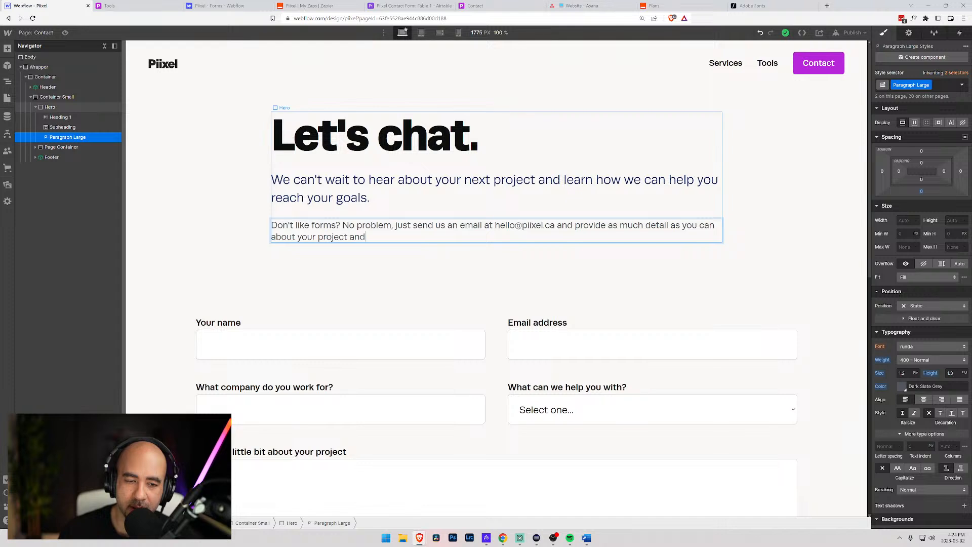
key("shift+Left")
key("shift+Left")
key("shift+Left")
key("shift+Left")
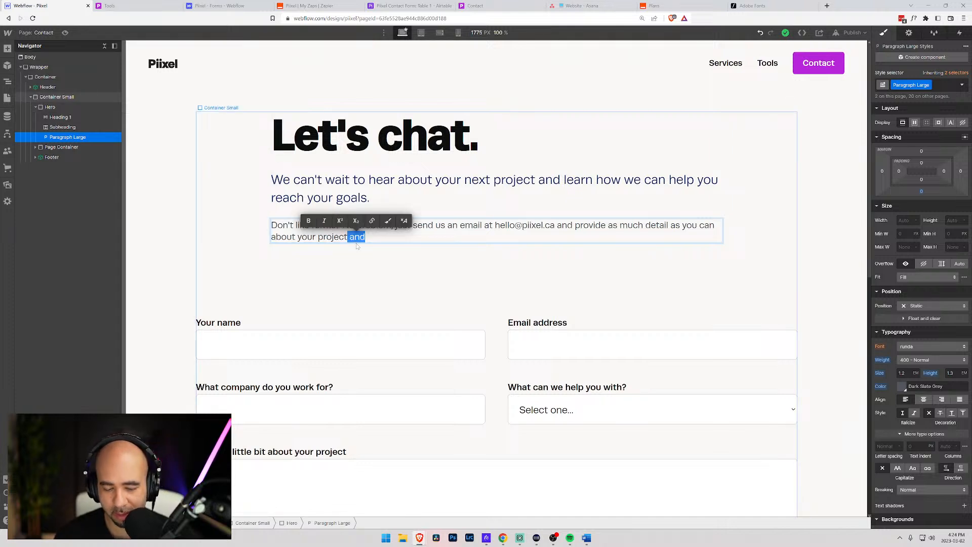
type(", timeline, bud")
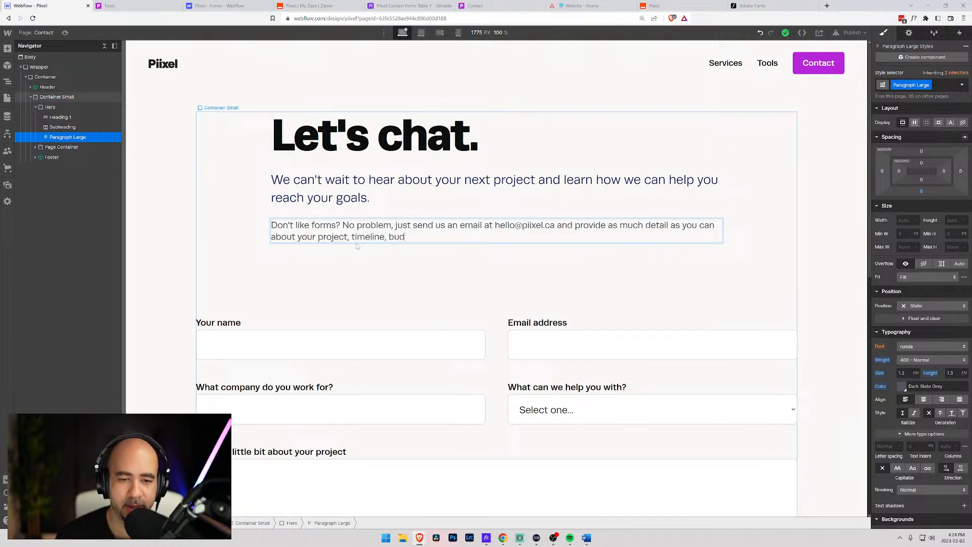
type("get")
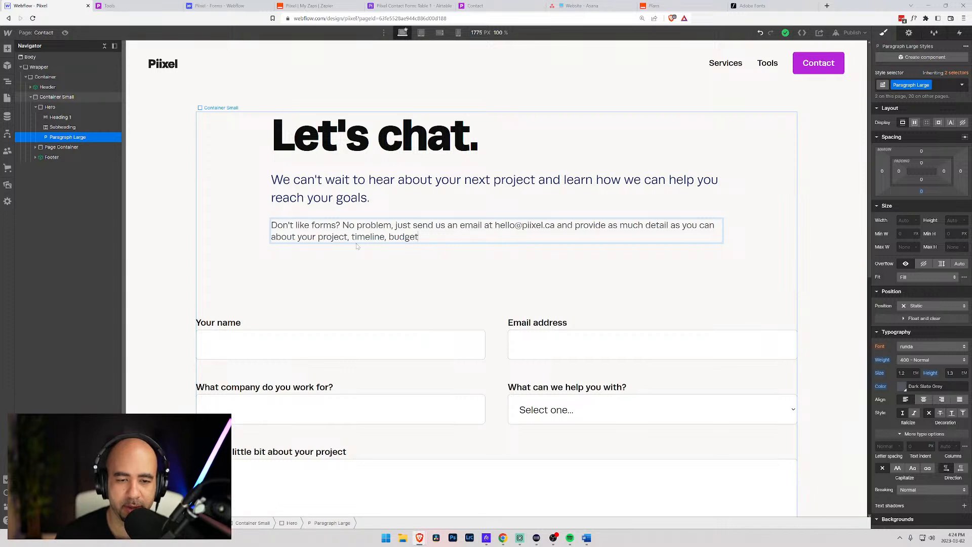
type(", and how yo")
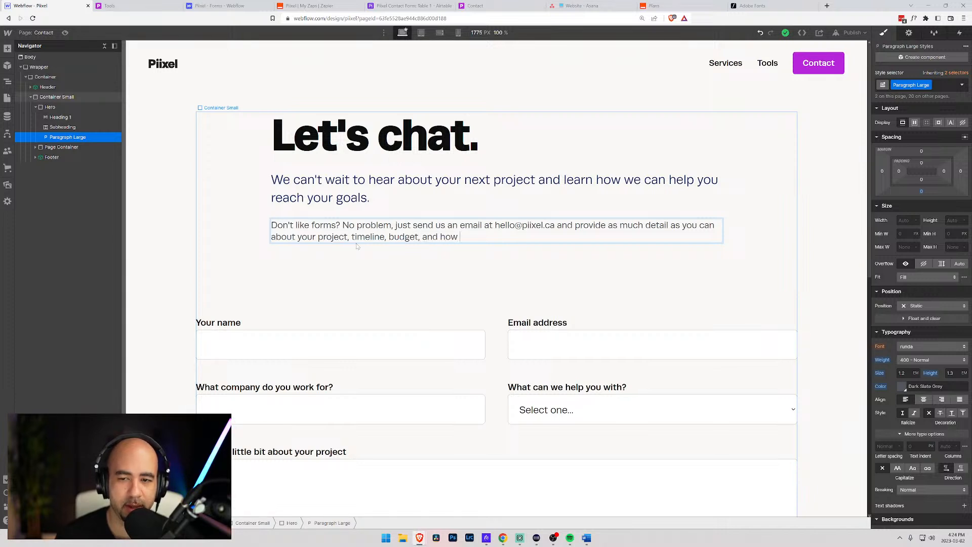
key("BackSpace")
key("BackSpace")
type("we ca")
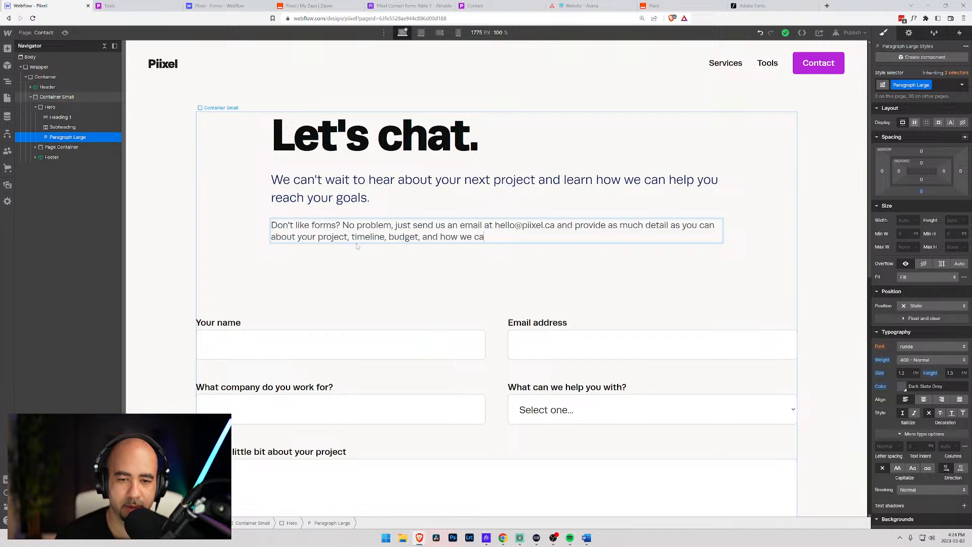
type("n help")
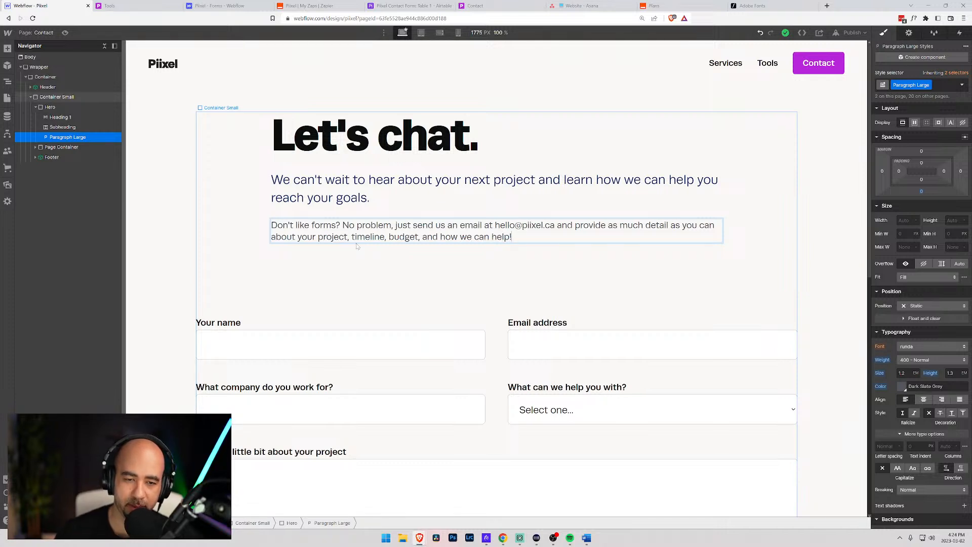
left_click_drag(555, 225, 495, 224)
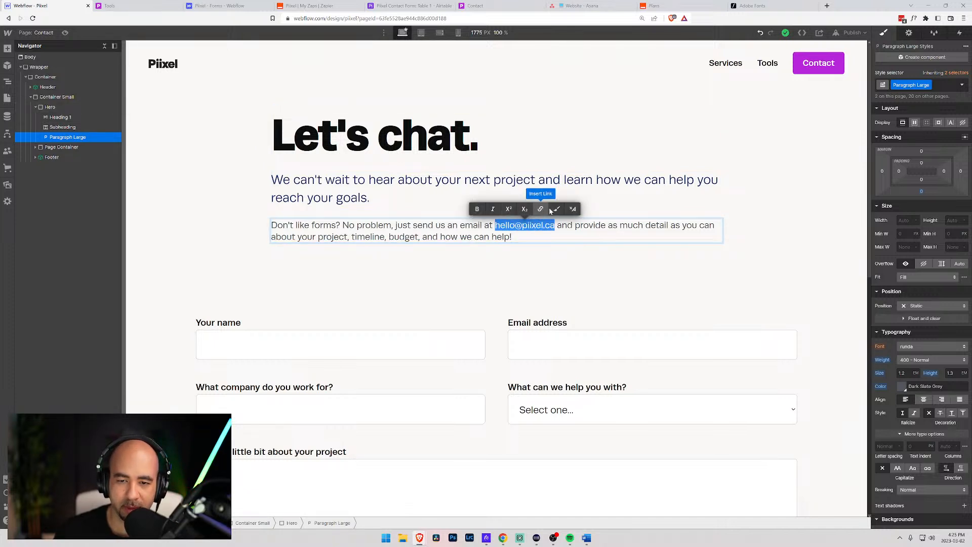
left_click(540, 209)
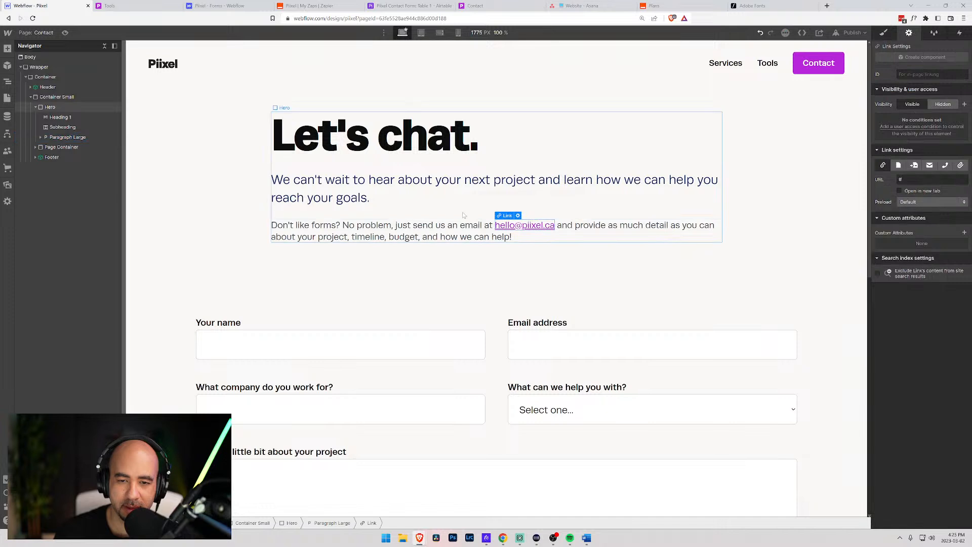
left_click(518, 216)
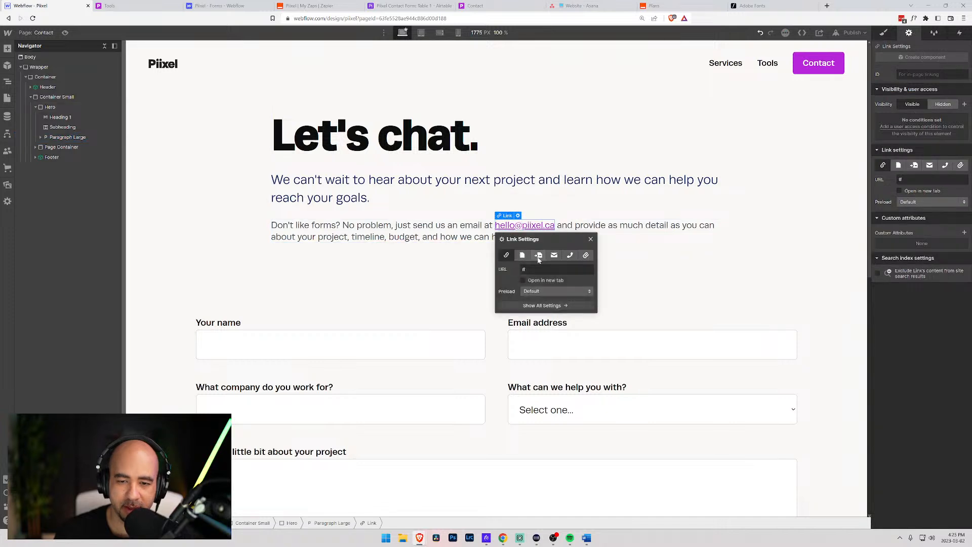
left_click(554, 255)
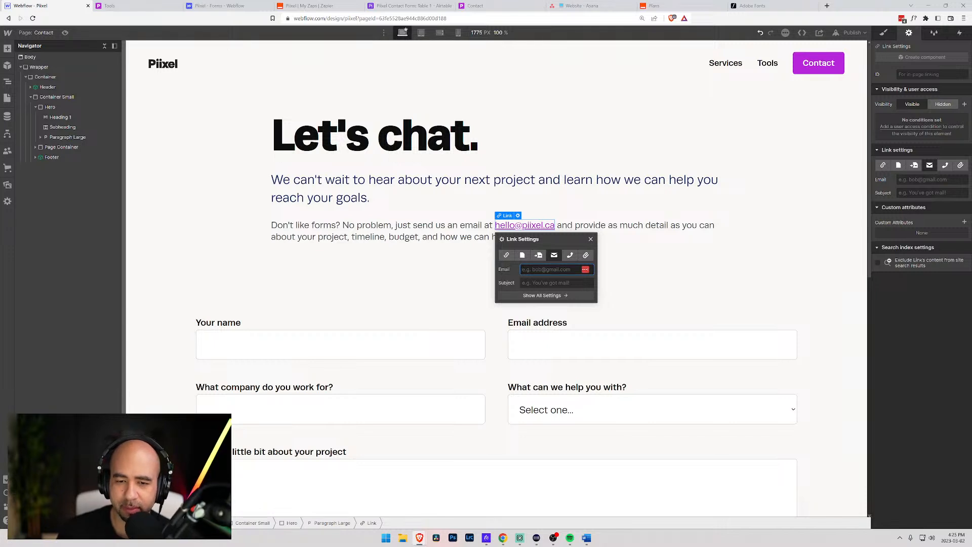
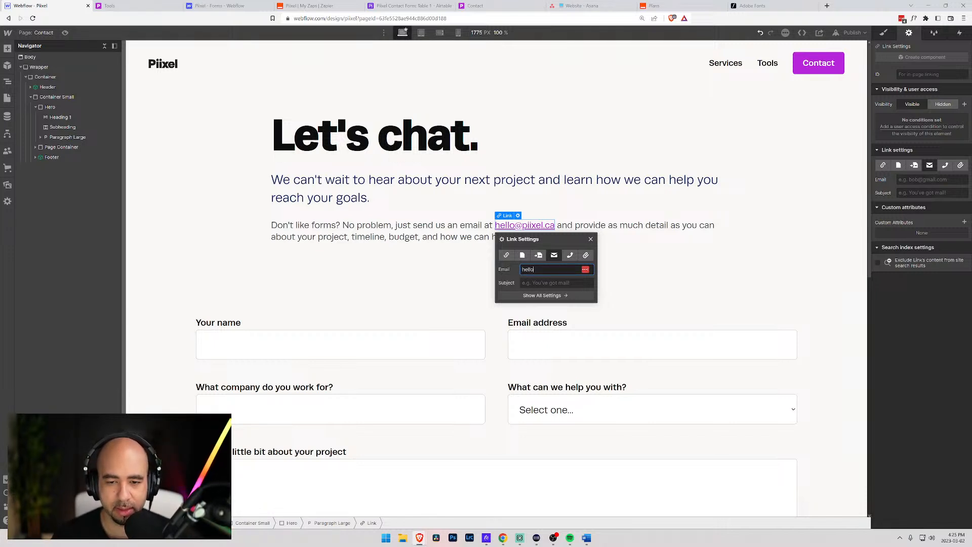
key("Tab")
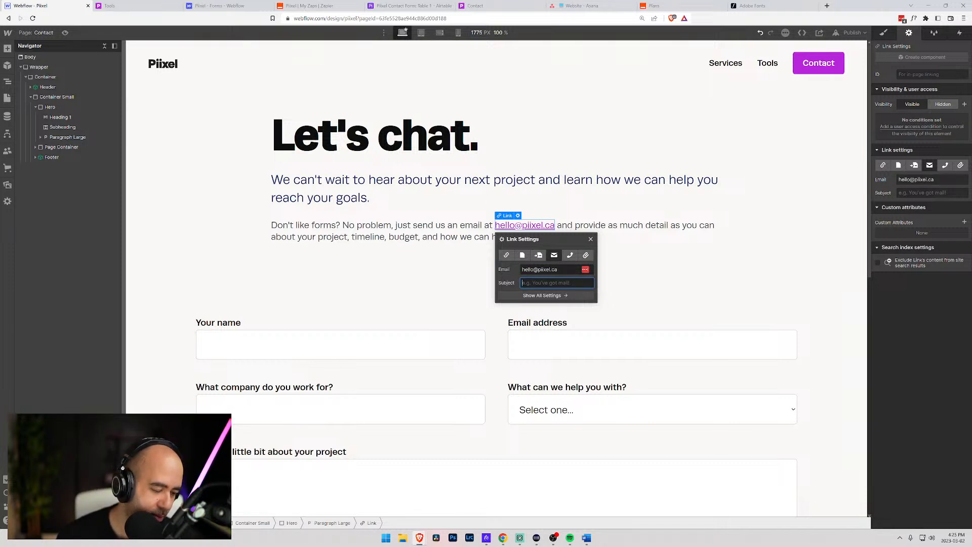
type("Project In")
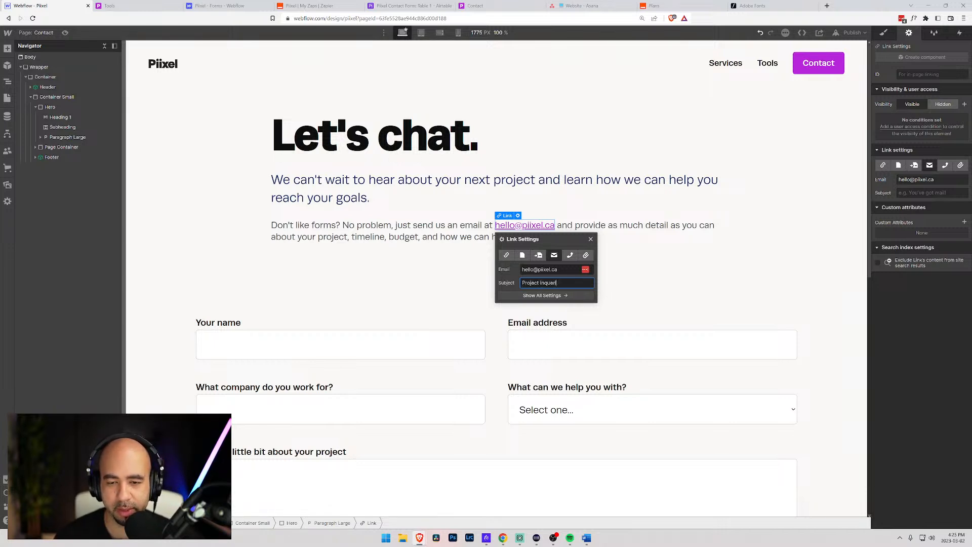
type("quiry")
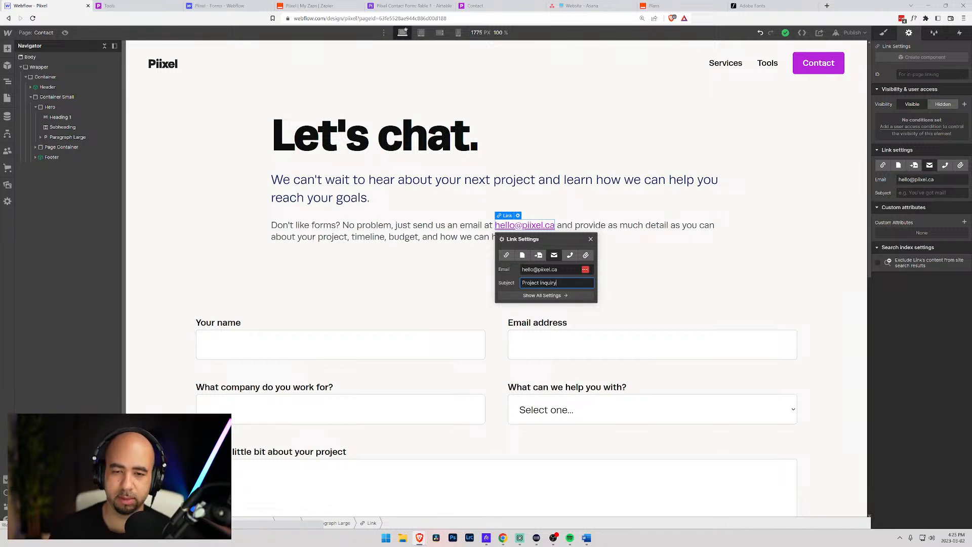
key("Return")
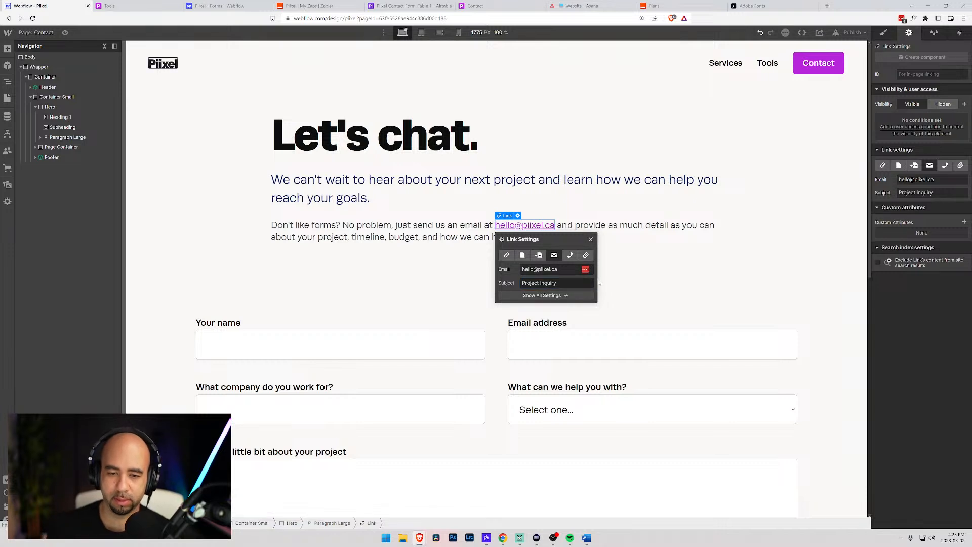
left_click(630, 239)
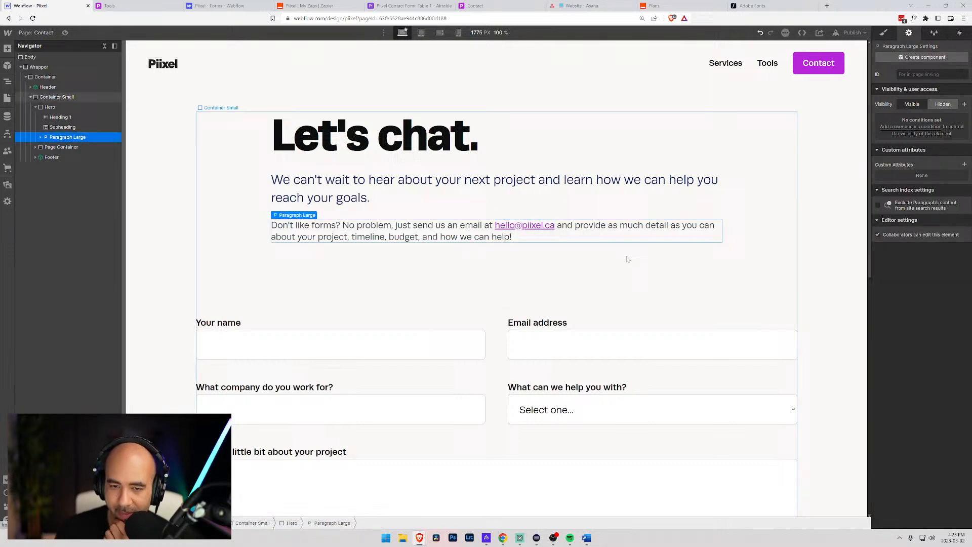
- Preview the page, then recheck the email link's settings
left_click(65, 32)
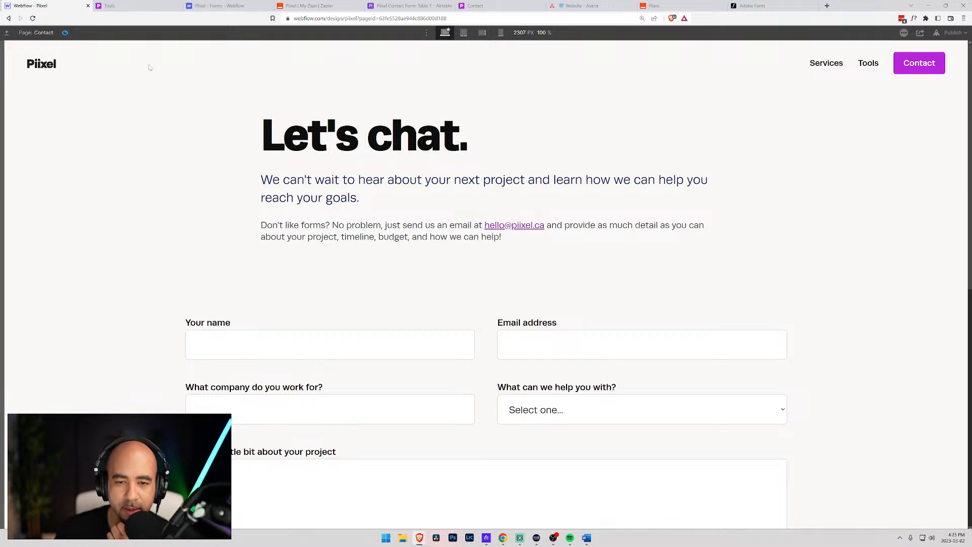
left_click(66, 33)
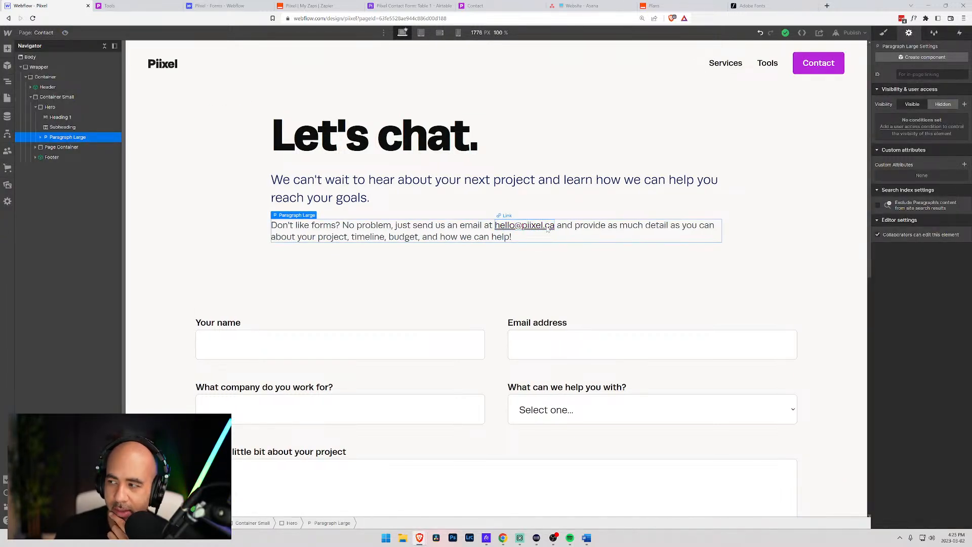
left_click(548, 228)
left_click(548, 228)
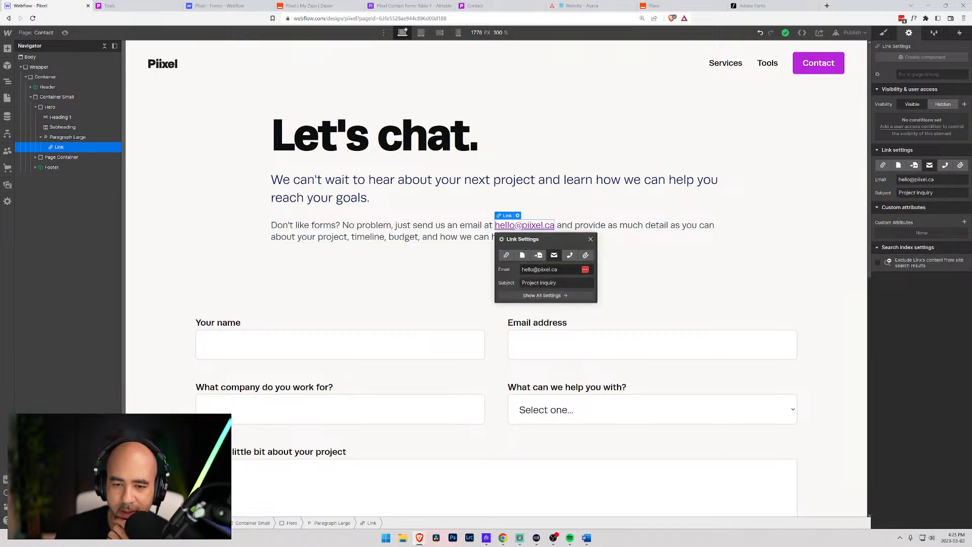
left_click(614, 234)
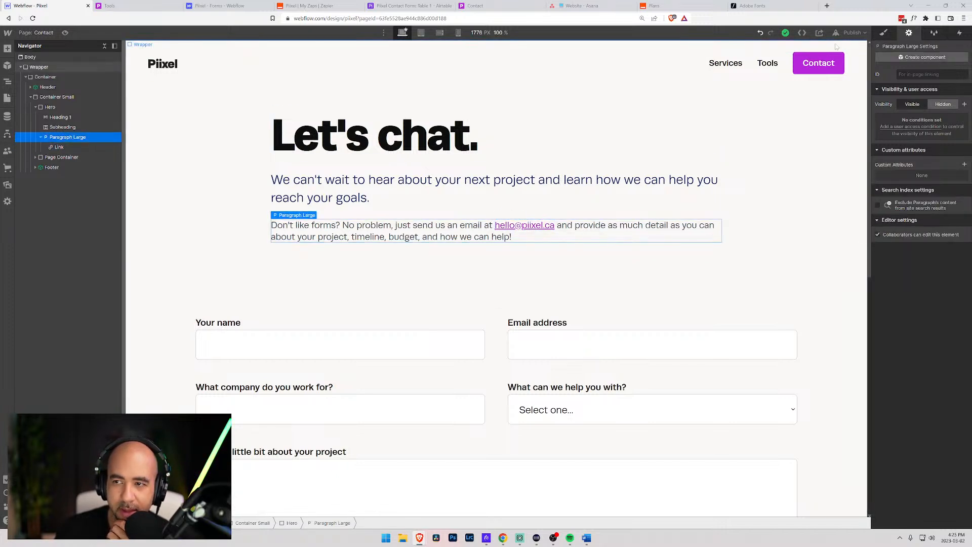
- Publish the site to the selected domains and switch to the live Tools page
left_click(854, 33)
left_click(805, 136)
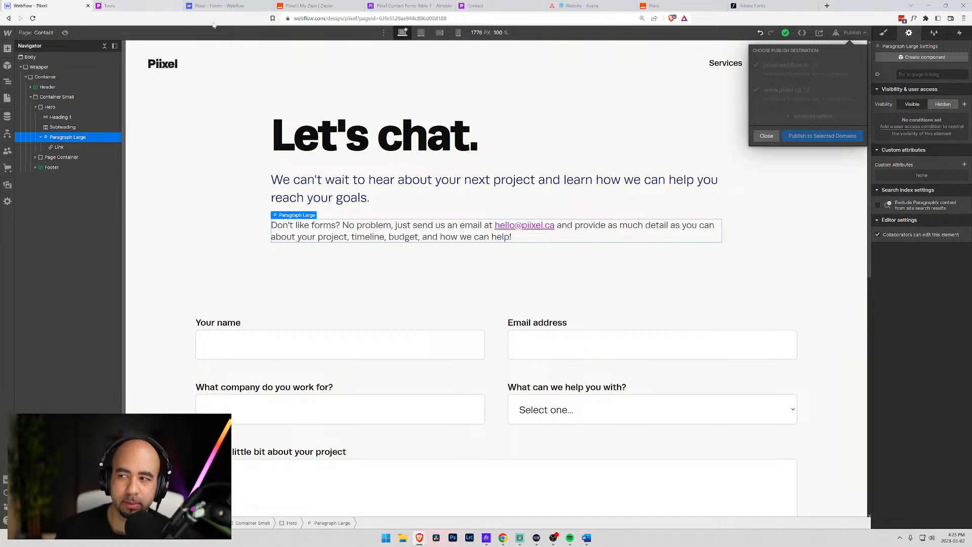
left_click(174, 6)
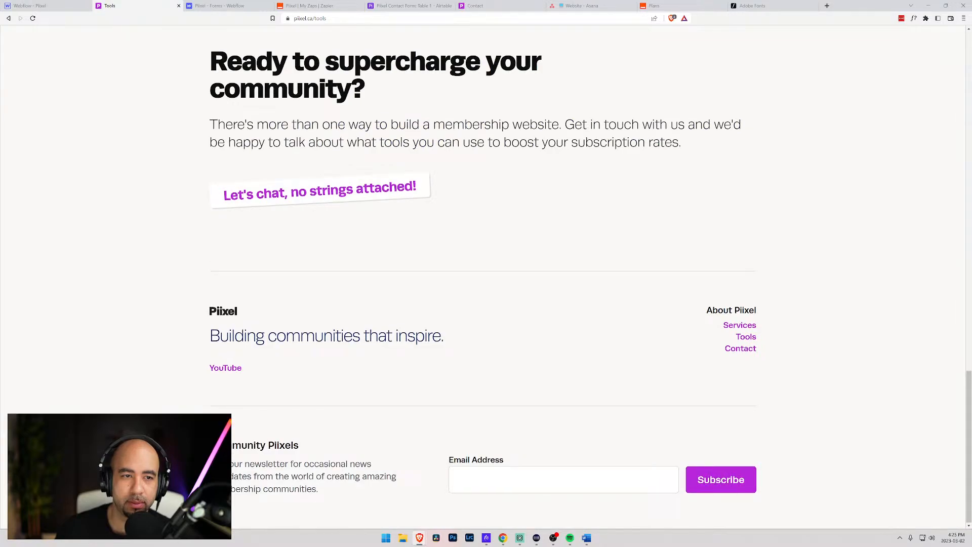
- Check the 'Don't like forms? No problem…' paragraph on the live Contact page, then switch to HEY
scroll(486, 273, "up", 4)
scroll(922, 60, "up", 20)
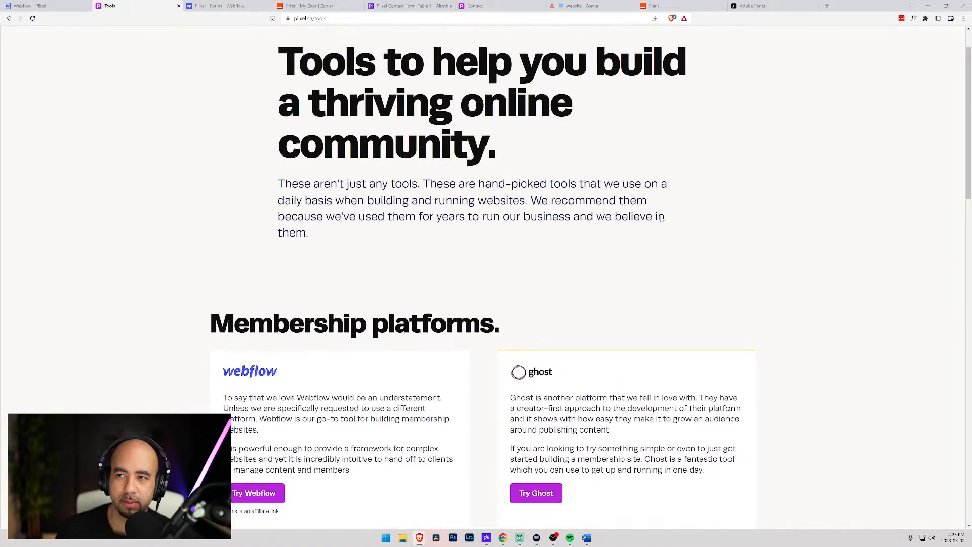
left_click(921, 50)
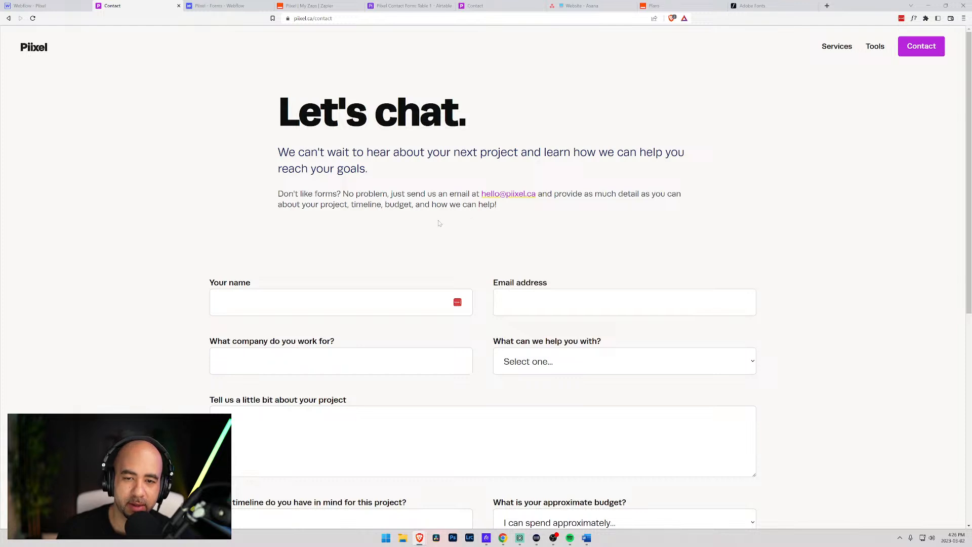
scroll(439, 223, "down", 2)
scroll(364, 154, "up", 2)
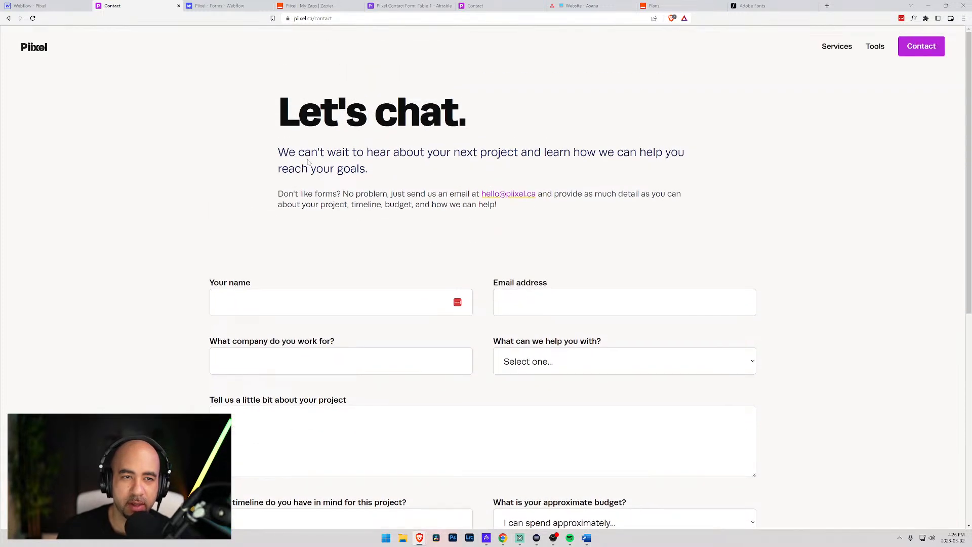
left_click(486, 537)
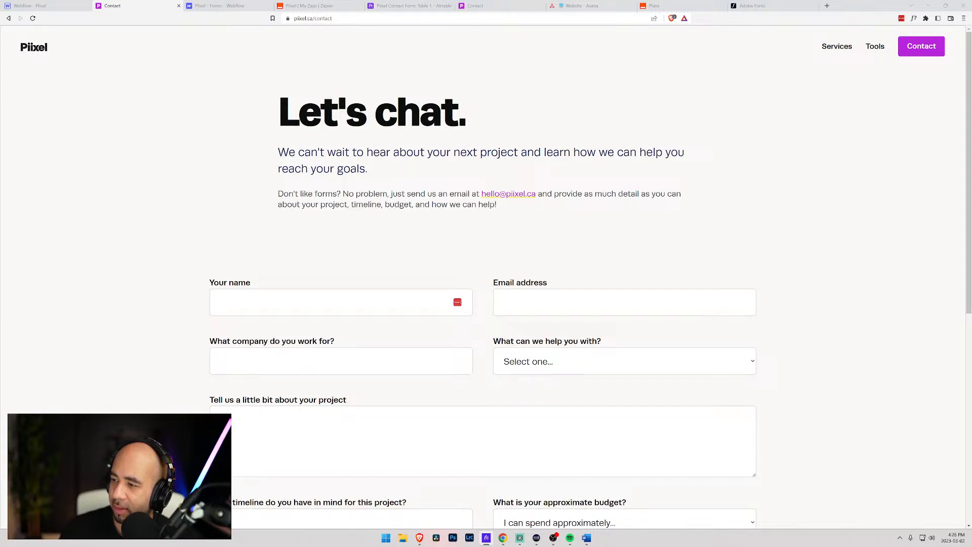
- Add a 'hello' email extension in HEY that delivers to two team members
left_click_drag(971, 122, 450, 51)
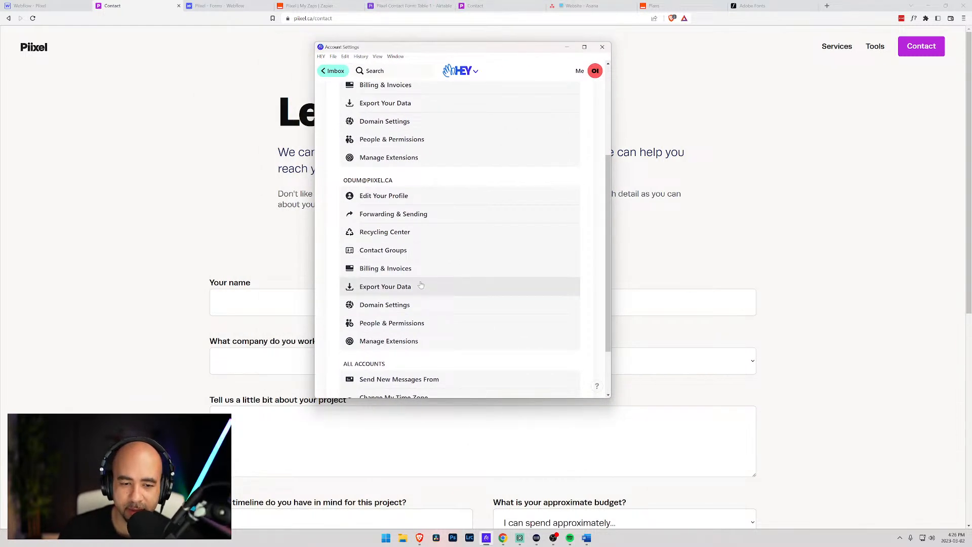
left_click(380, 343)
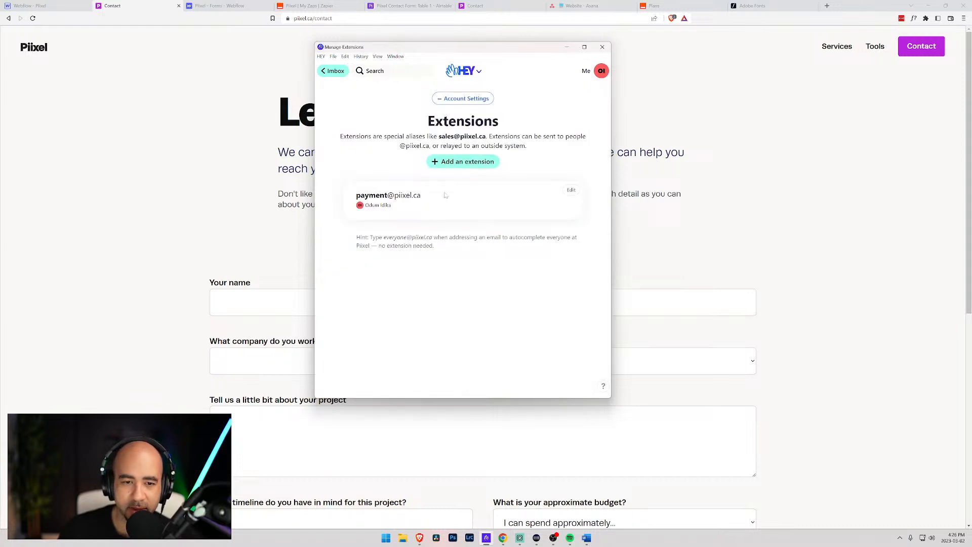
left_click(473, 164)
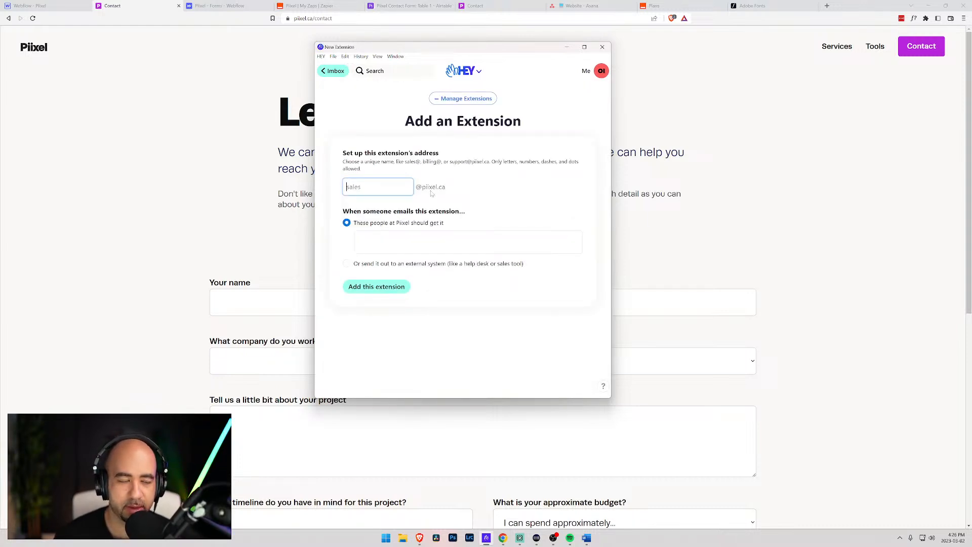
type("hello")
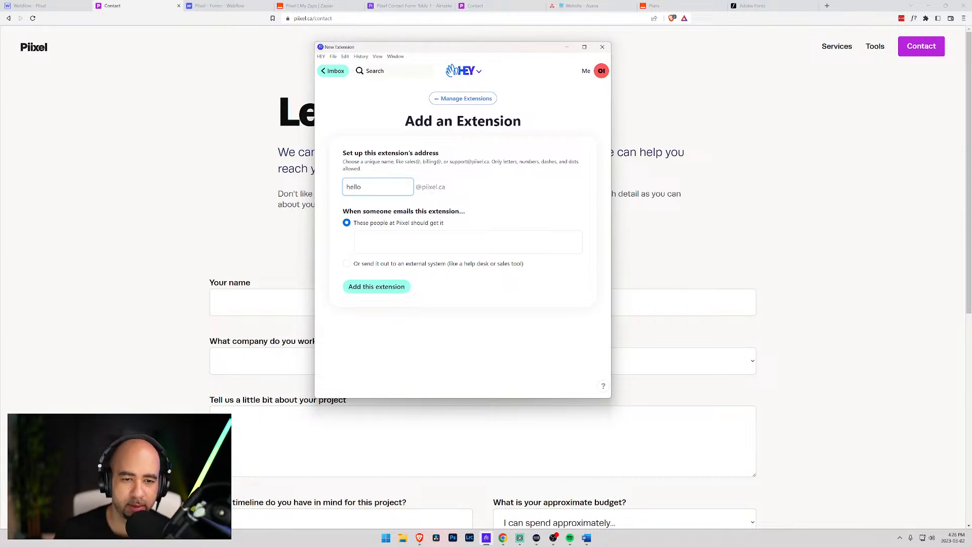
key("Tab")
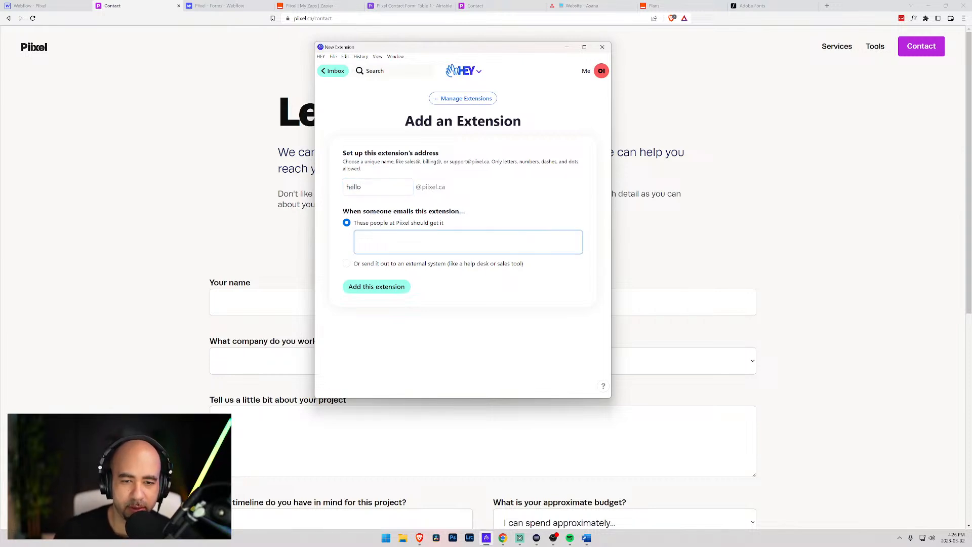
type("a")
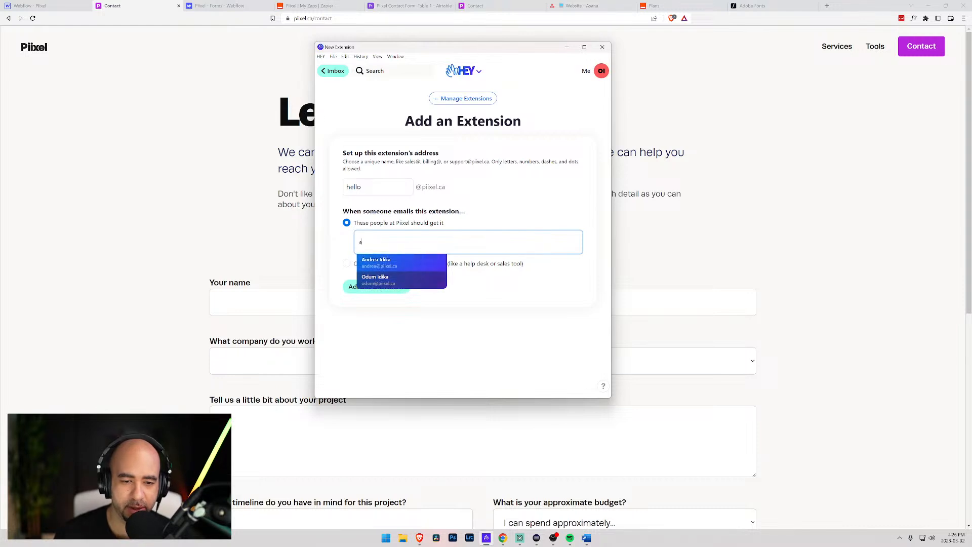
key("Return")
type("and")
key("Return")
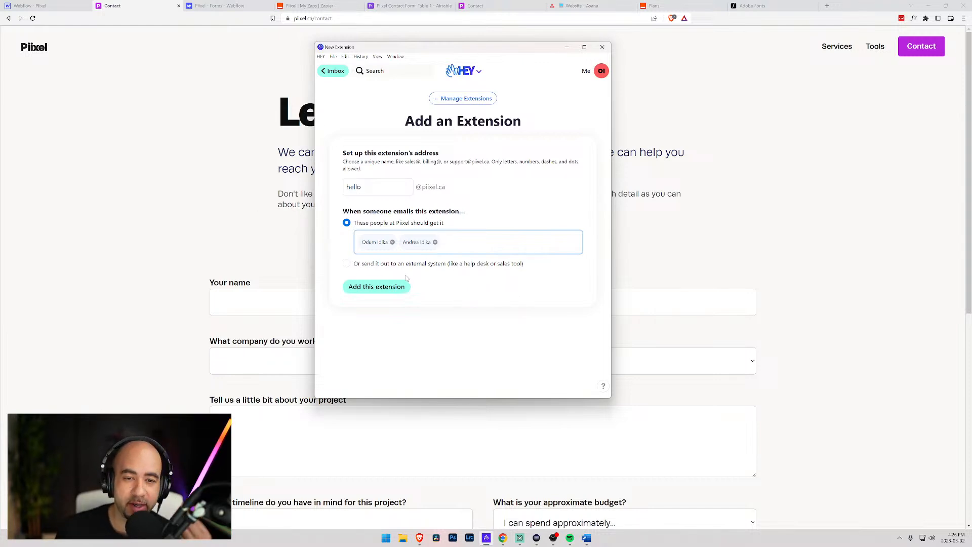
left_click(377, 288)
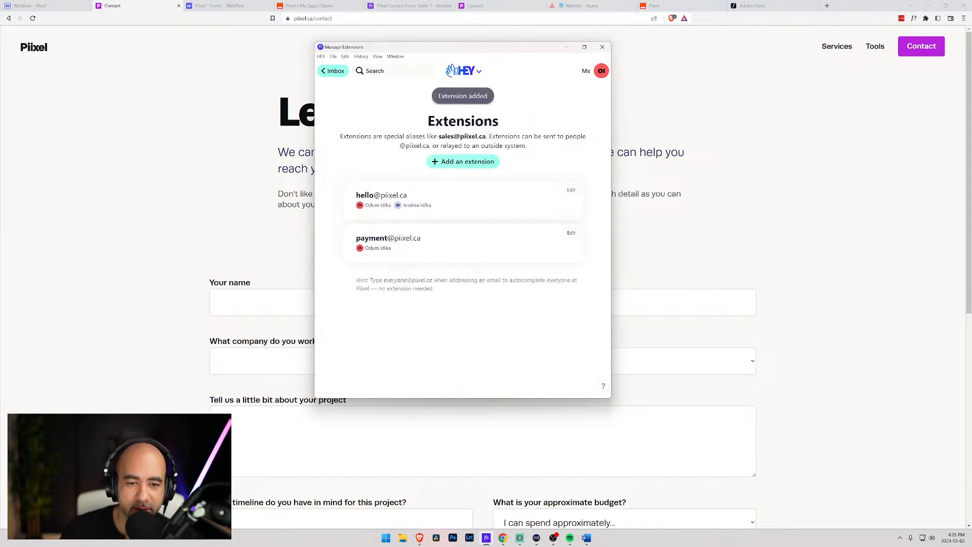
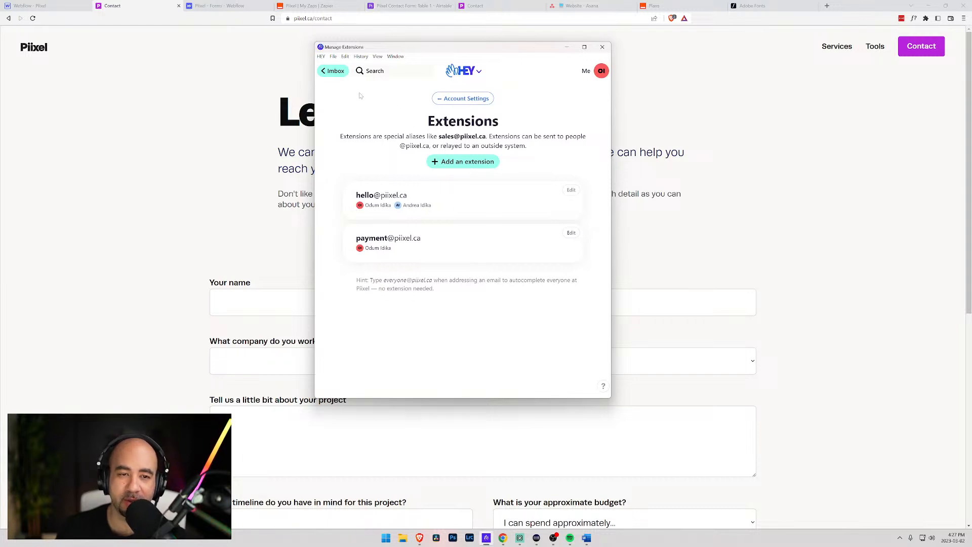
- Return HEY to the Imbox, move its window off screen and bring the live Piixel contact page forward
left_click(336, 72)
left_click(376, 56)
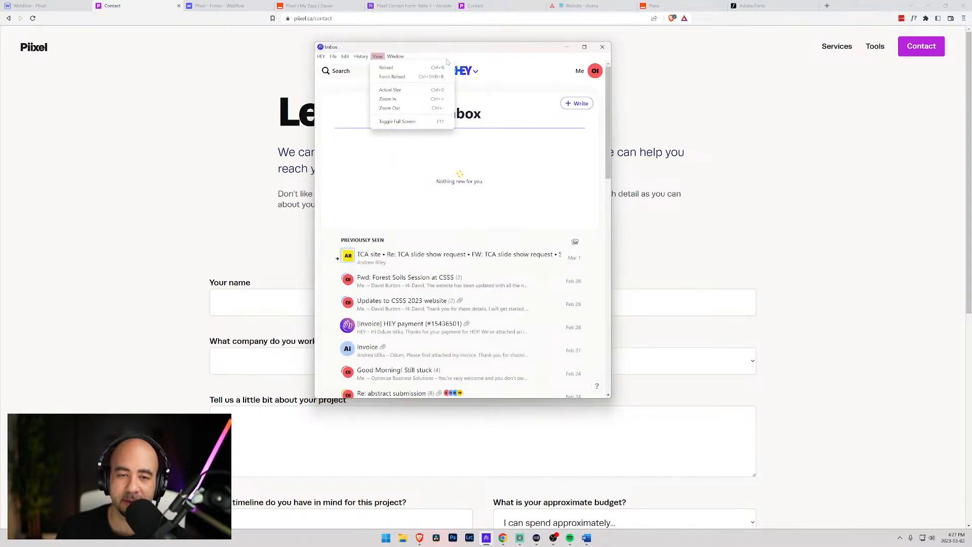
left_click_drag(454, 48, 486, 546)
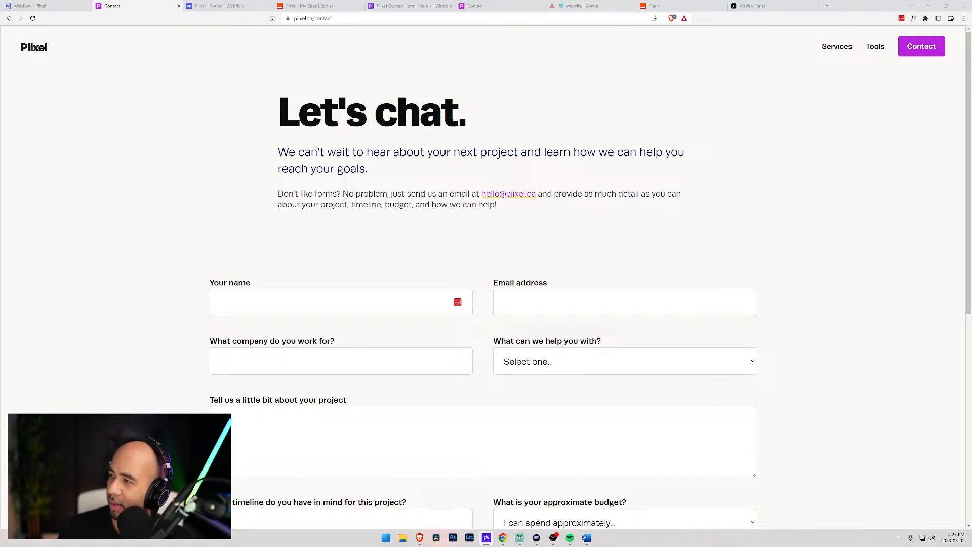
key("alt+Tab")
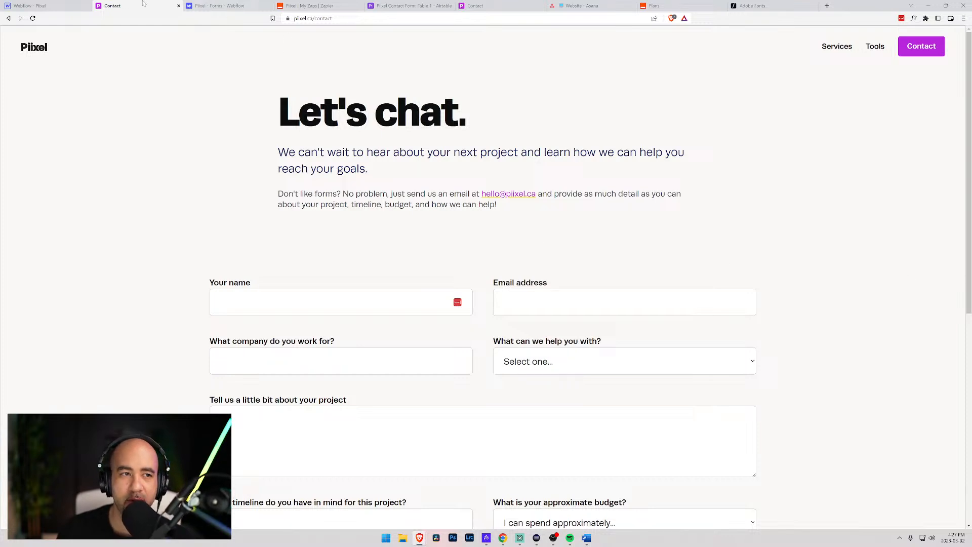
- Open the Services page in the Webflow Designer and select the Website design description paragraph
left_click(31, 5)
left_click(766, 135)
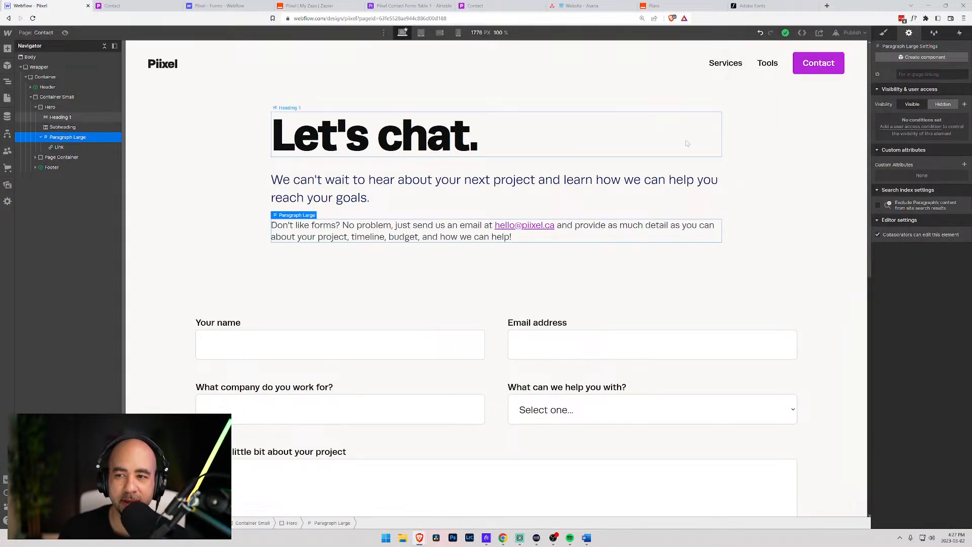
left_click(46, 33)
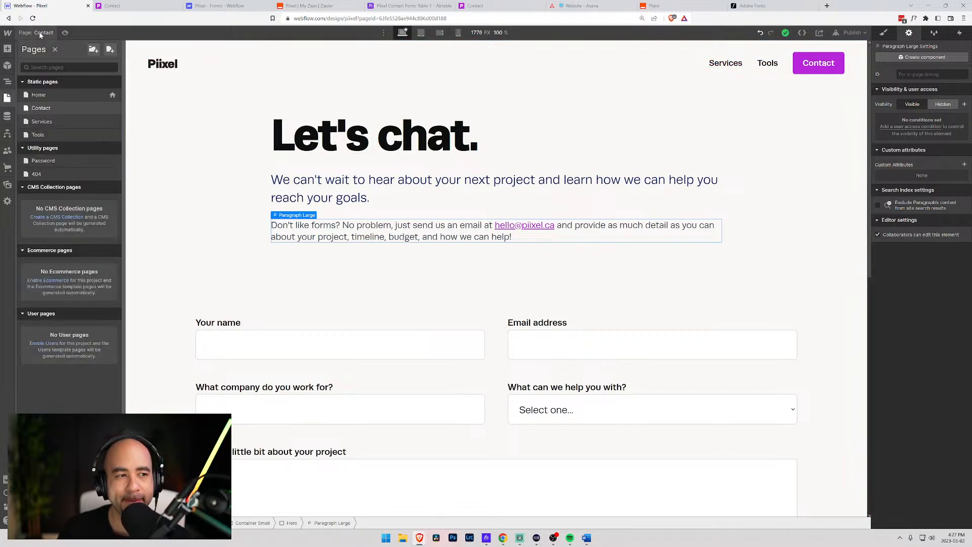
left_click(40, 121)
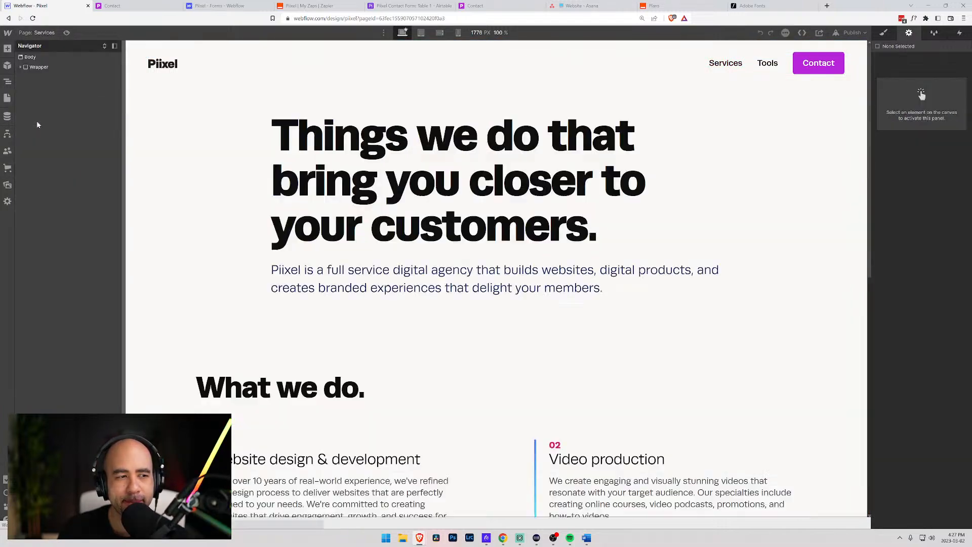
scroll(370, 233, "down", 10)
scroll(370, 233, "up", 9)
scroll(370, 232, "down", 3)
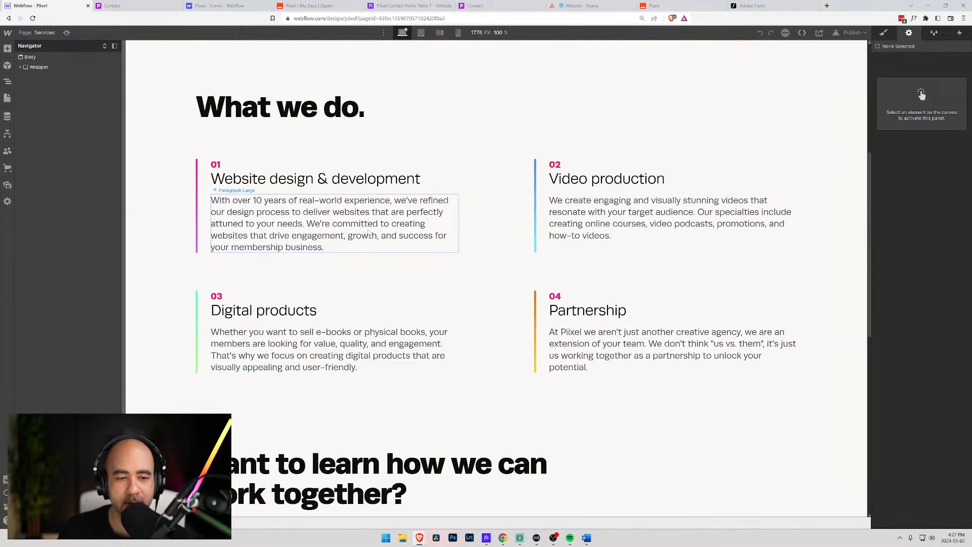
left_click(331, 241)
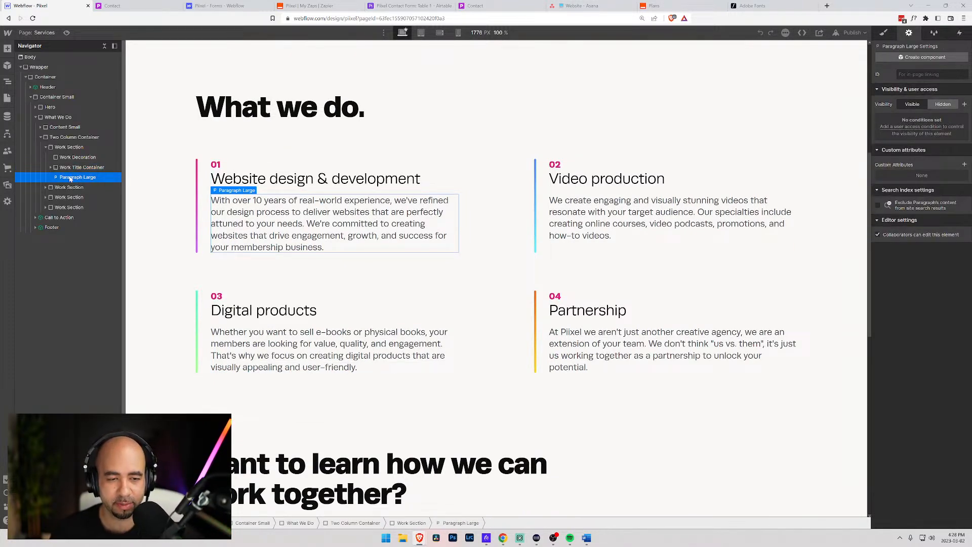
- Insert a Text Block below the paragraph and give it a new Pricing class
key("ctrl+k")
type("tex")
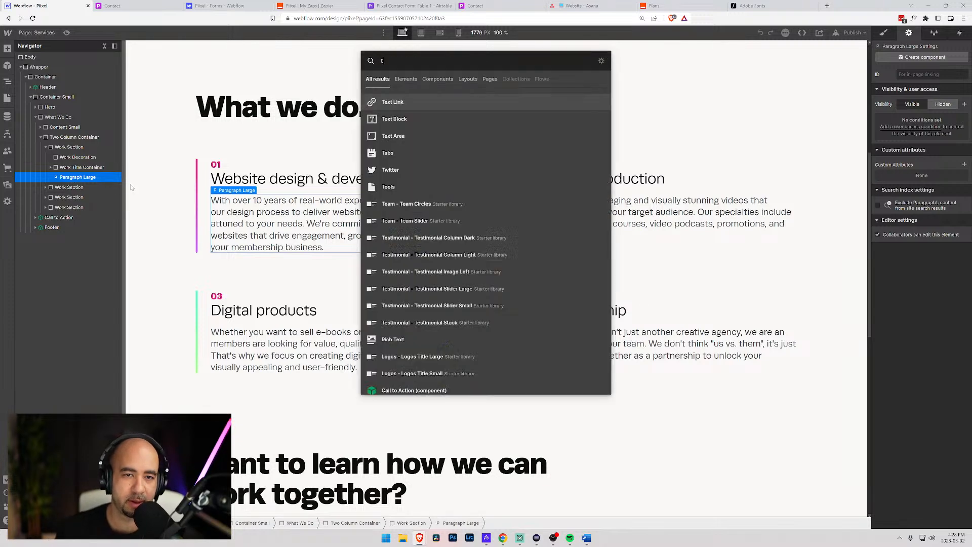
left_click(390, 119)
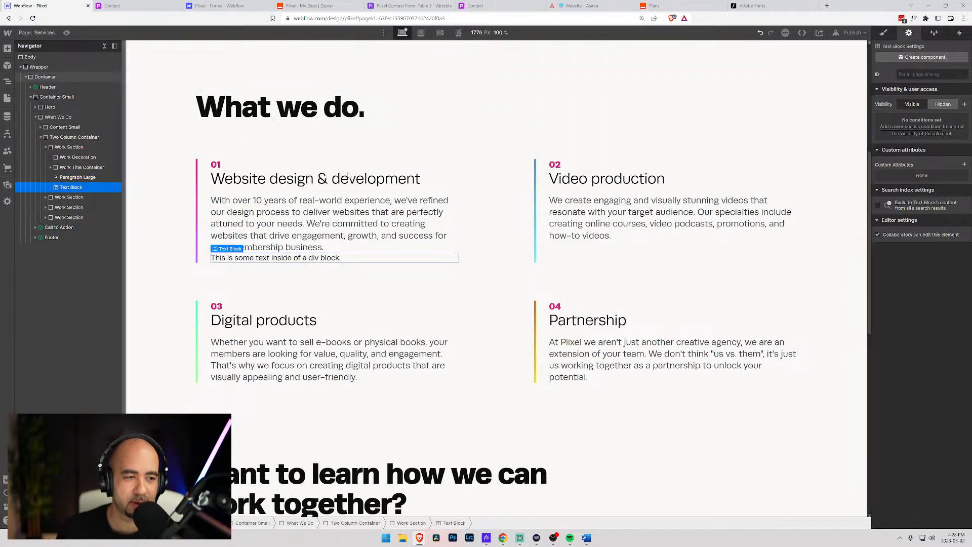
left_click(884, 33)
type("Pric")
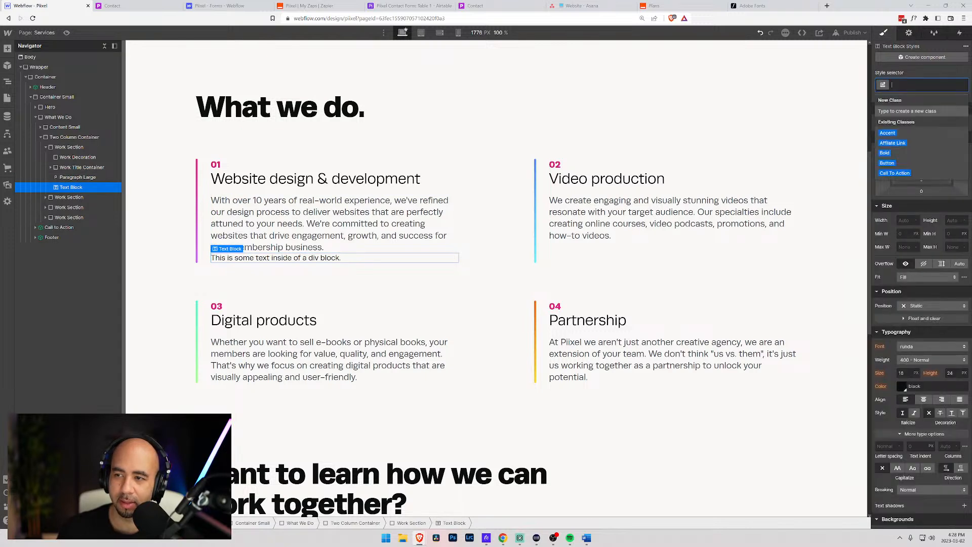
type("ing")
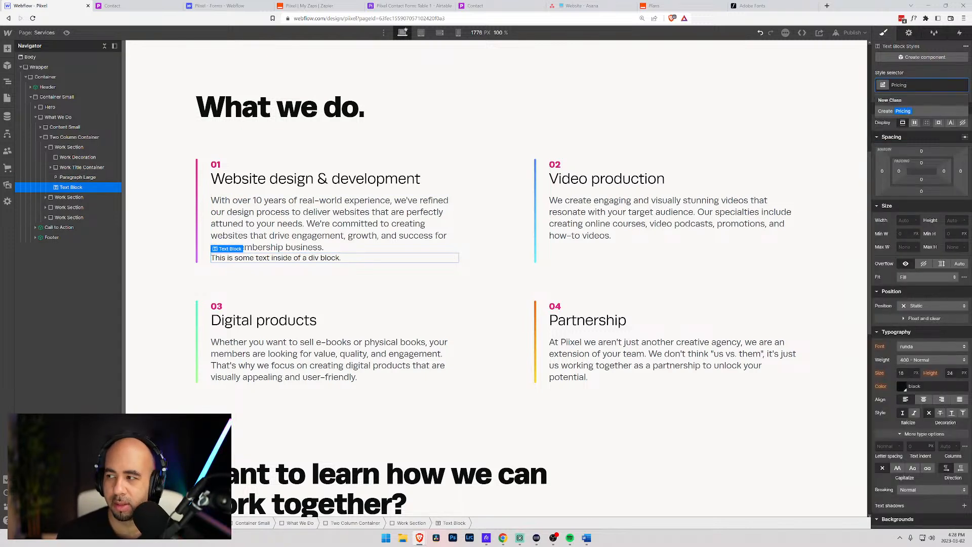
type(" Ran")
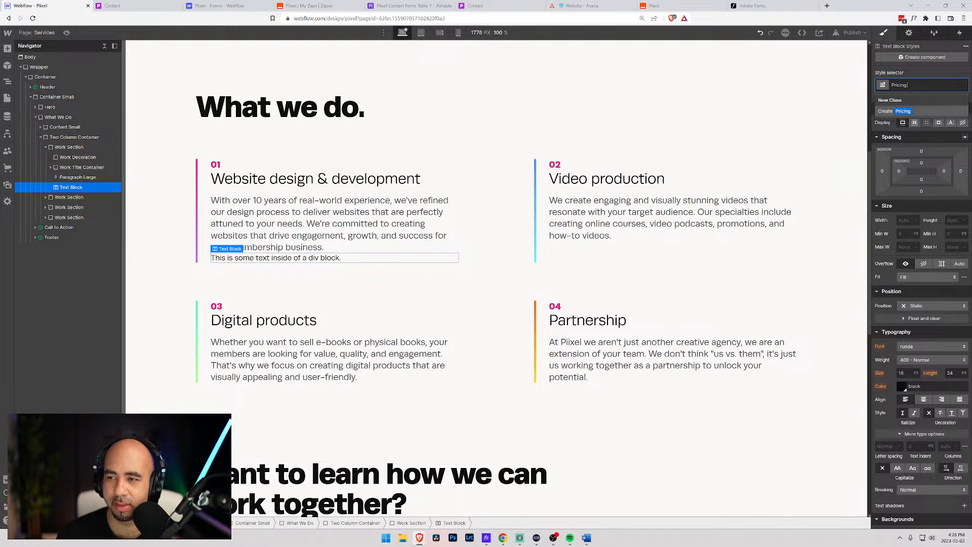
key("Return")
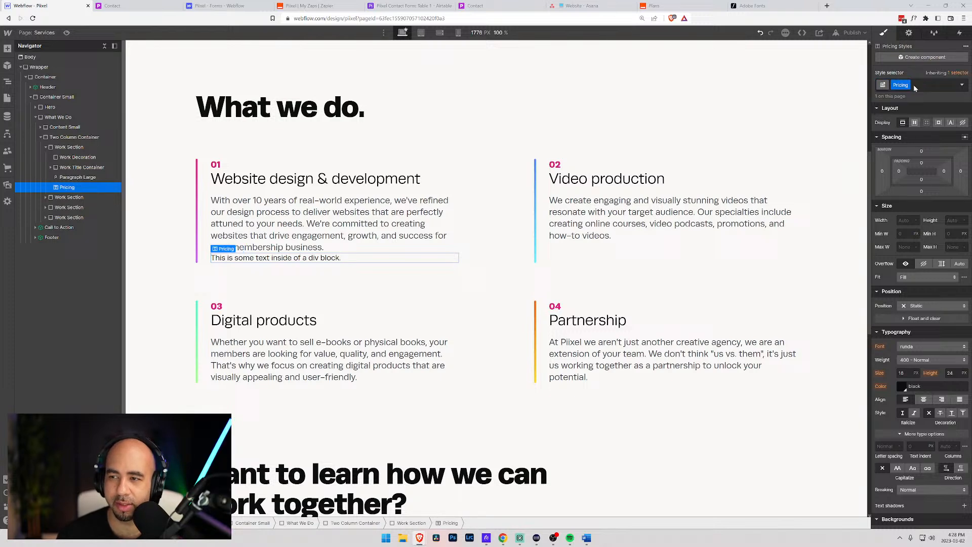
- Replace the block's placeholder text with 'Pricing: $10,000 and above'
double_click(219, 259)
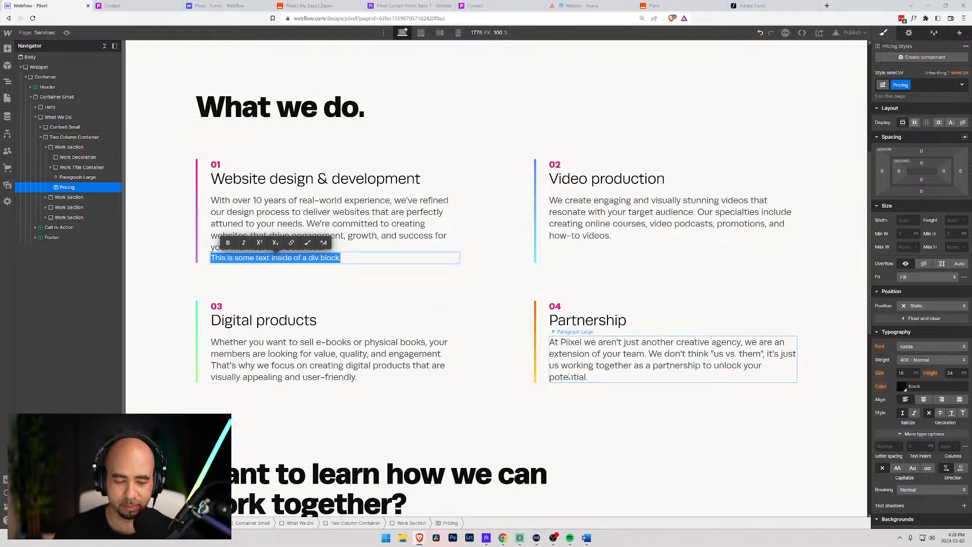
type("Pricing:")
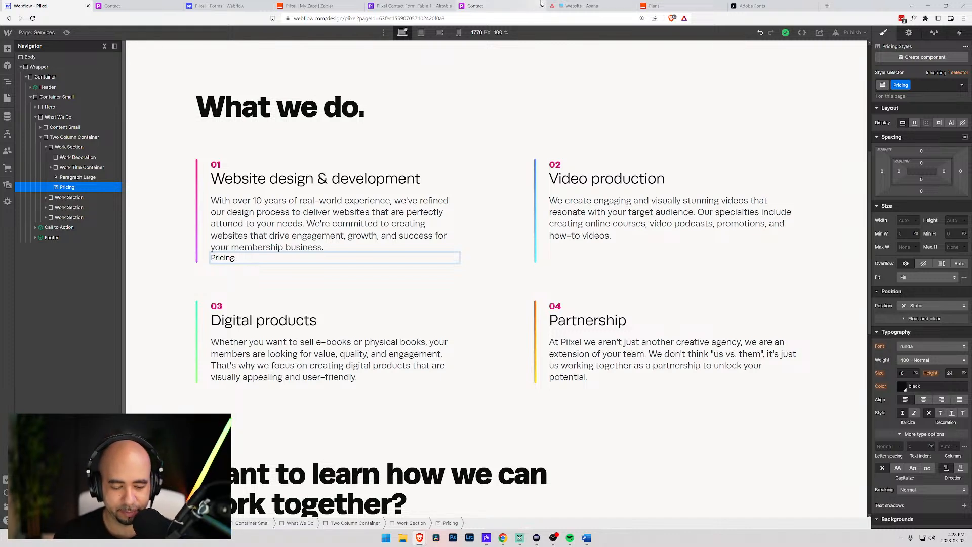
type(" $5,000")
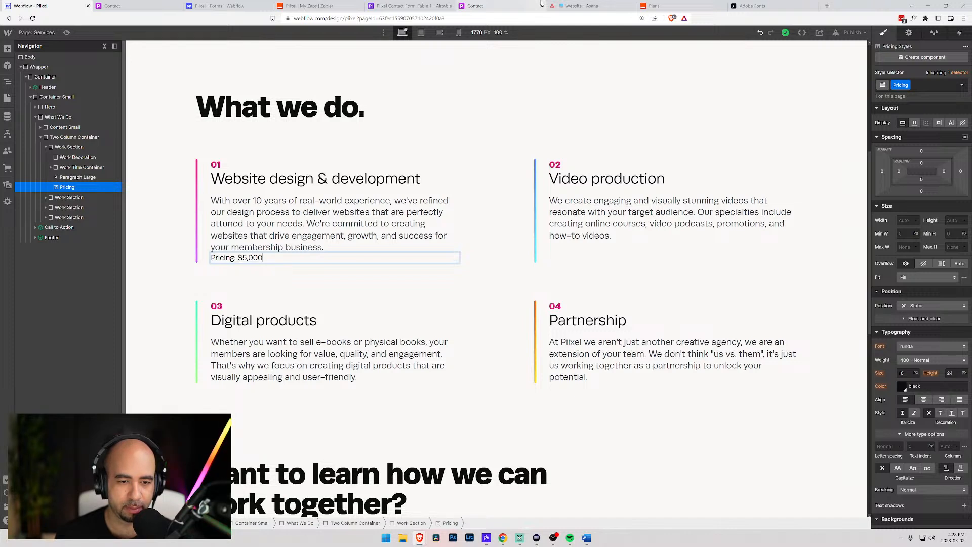
key("BackSpace")
key("BackSpace")
key("BackSpace")
key("BackSpace")
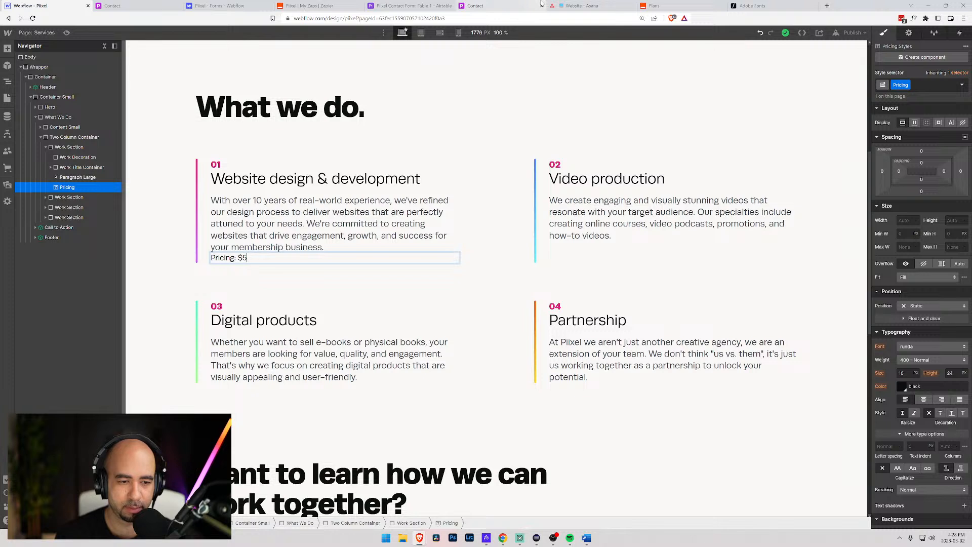
key("BackSpace")
type("10,0")
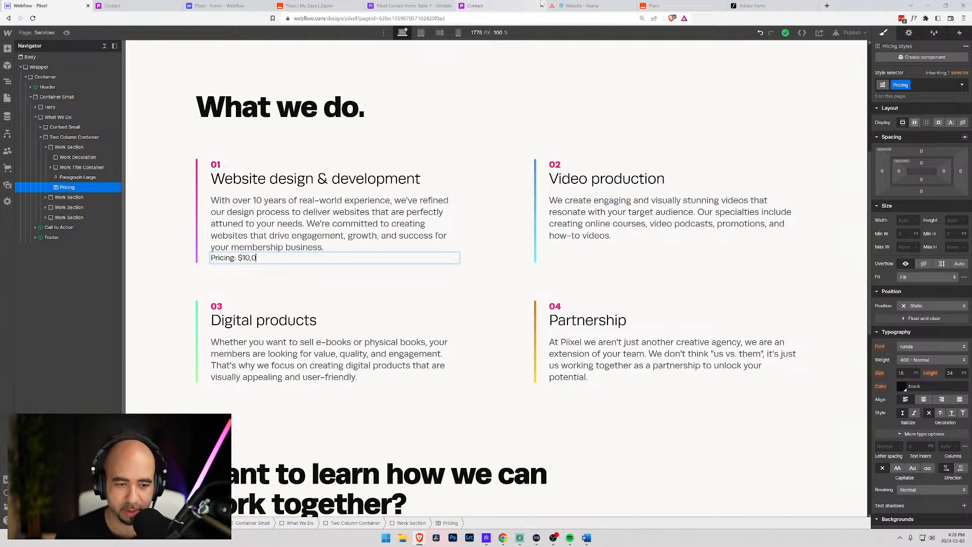
type("00 and ")
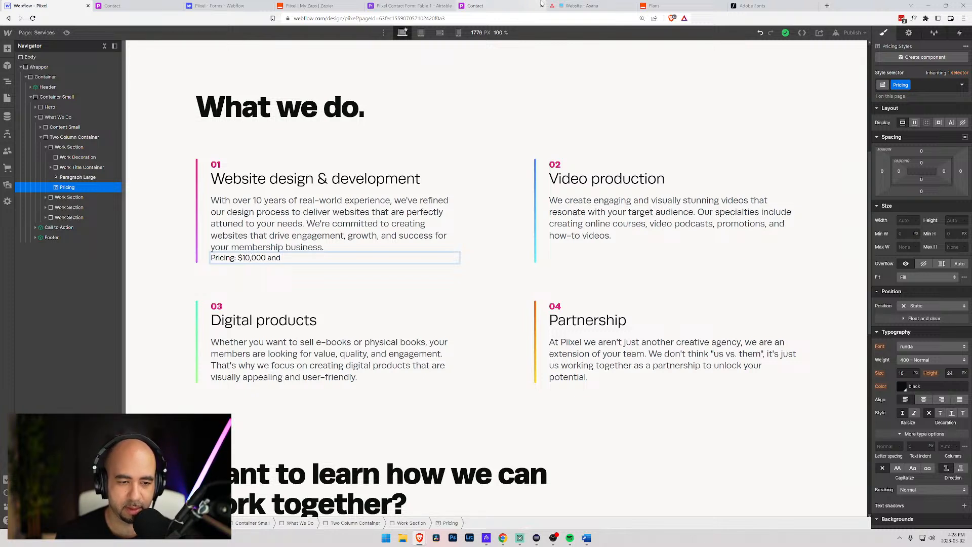
type("abov")
key("BackSpace")
key("BackSpace")
key("BackSpace")
key("BackSpace")
type("up")
key("BackSpace")
key("BackSpace")
key("BackSpace")
key("BackSpace")
key("BackSpace")
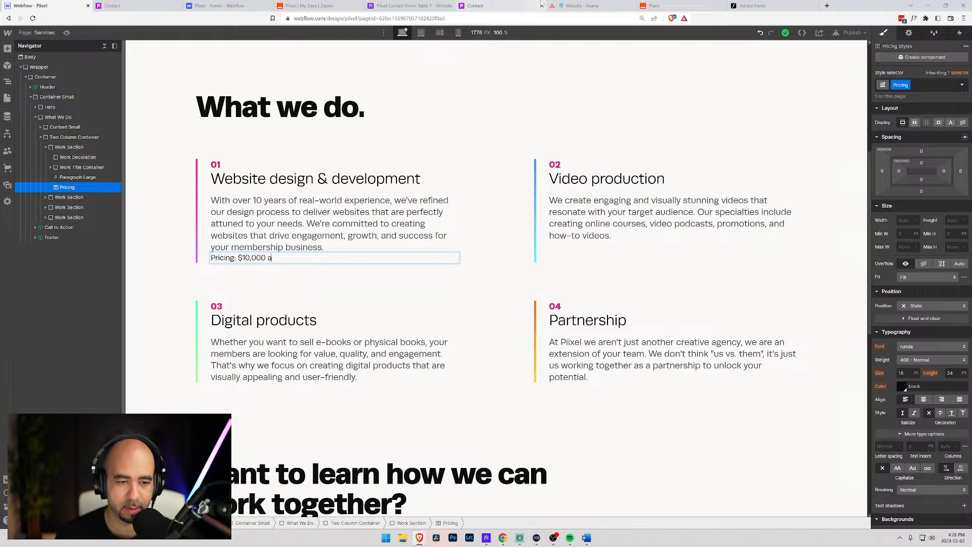
key("BackSpace")
key("BackSpace")
type("and a")
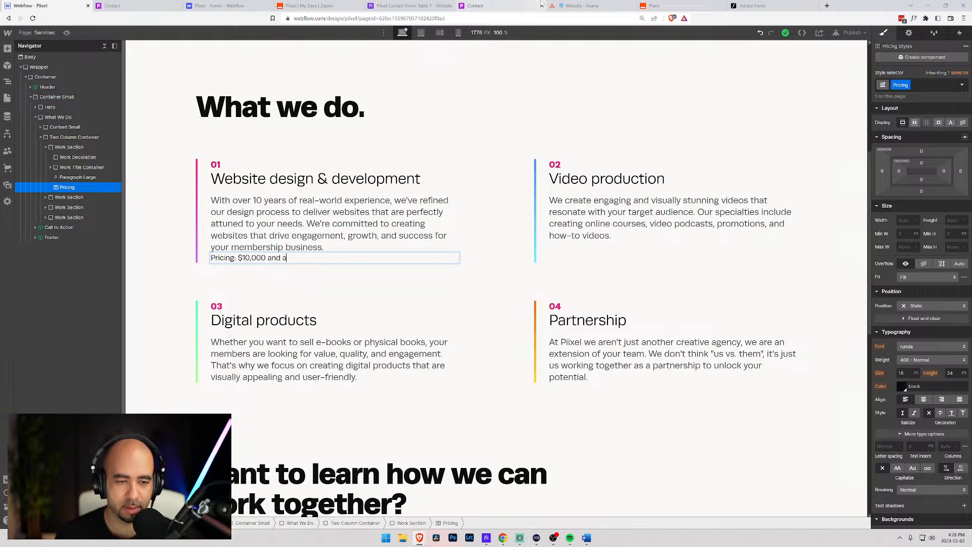
type("bove")
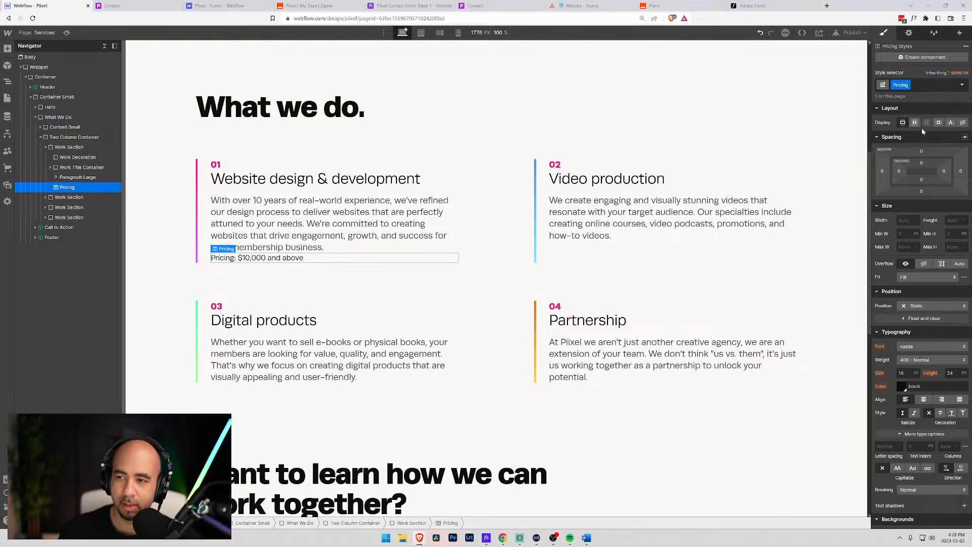
- Give the Pricing block a 1em top margin
left_click(921, 151)
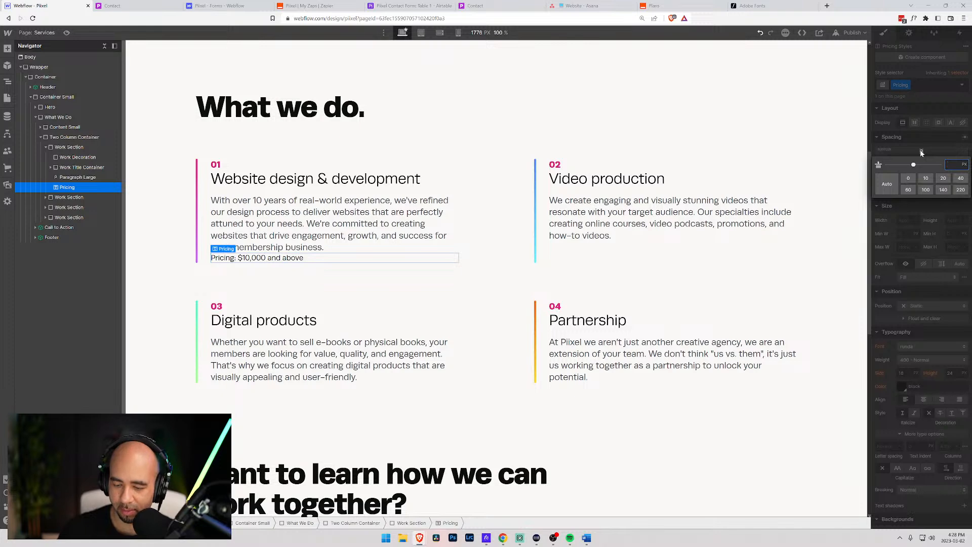
type("0.5em")
key("Return")
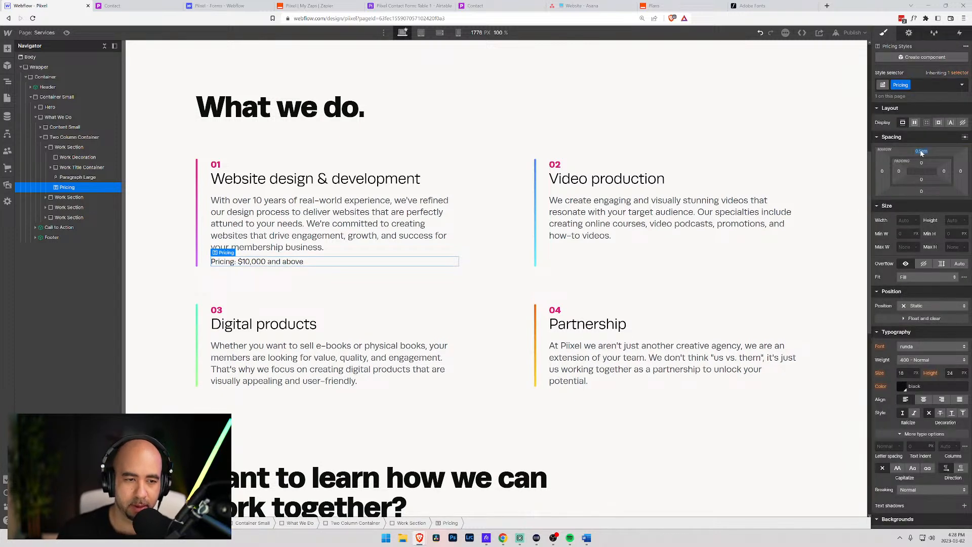
left_click(922, 152)
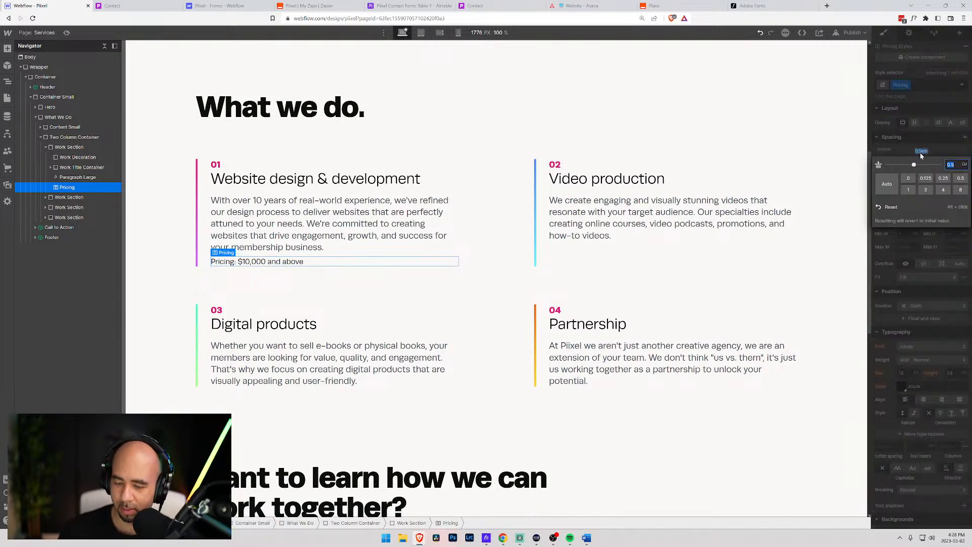
type("1")
key("Return")
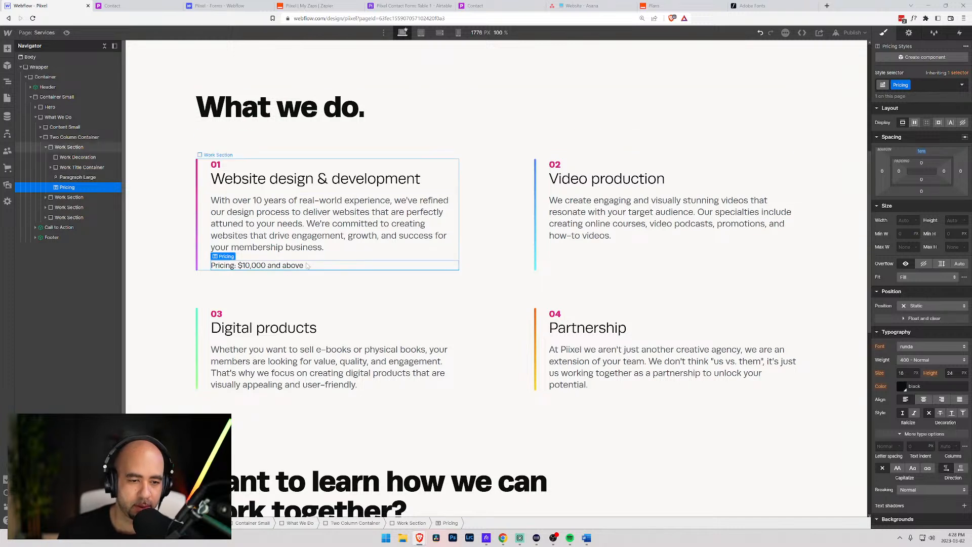
- Wrap the 'Pricing:' label in a span with the existing Strong class, then reselect the block
double_click(272, 265)
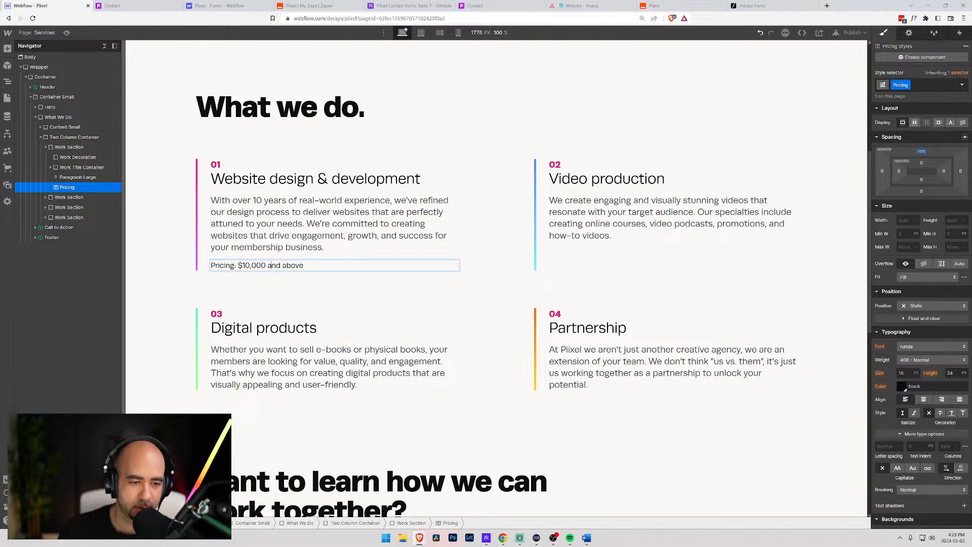
left_click_drag(236, 265, 210, 266)
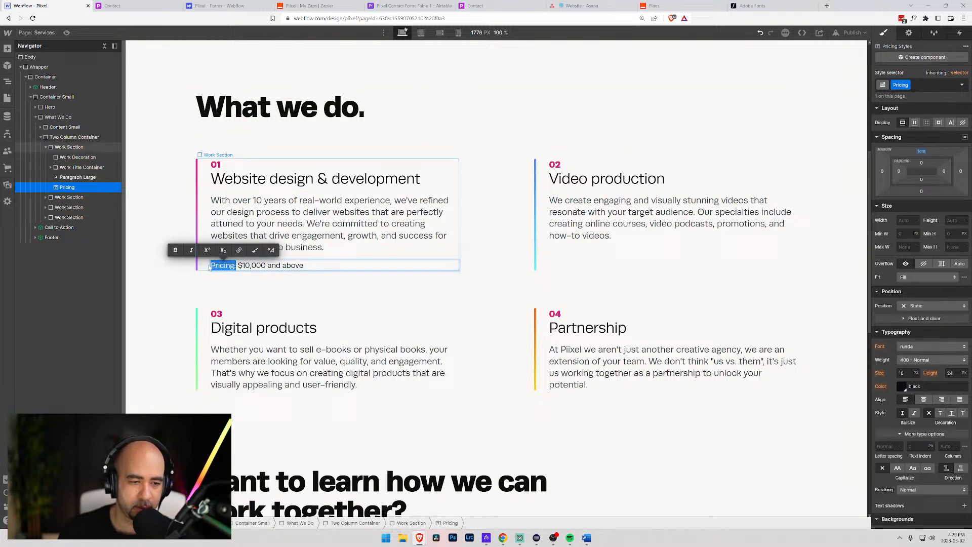
left_click(176, 252)
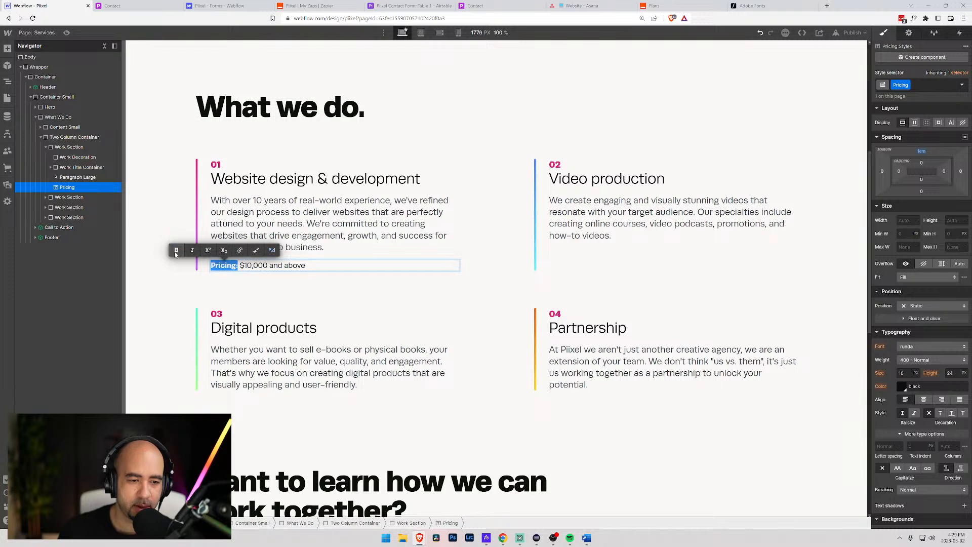
left_click(258, 251)
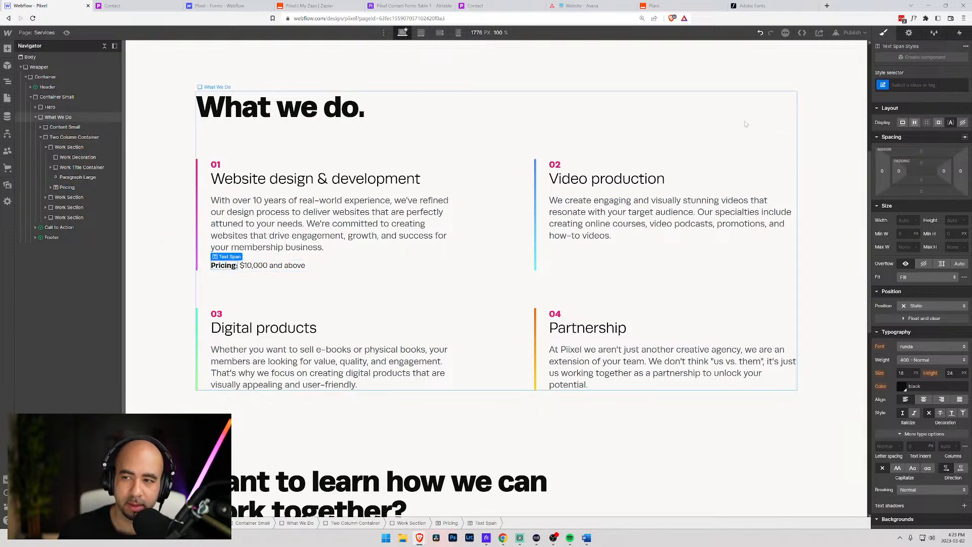
left_click(916, 84)
type("Stron")
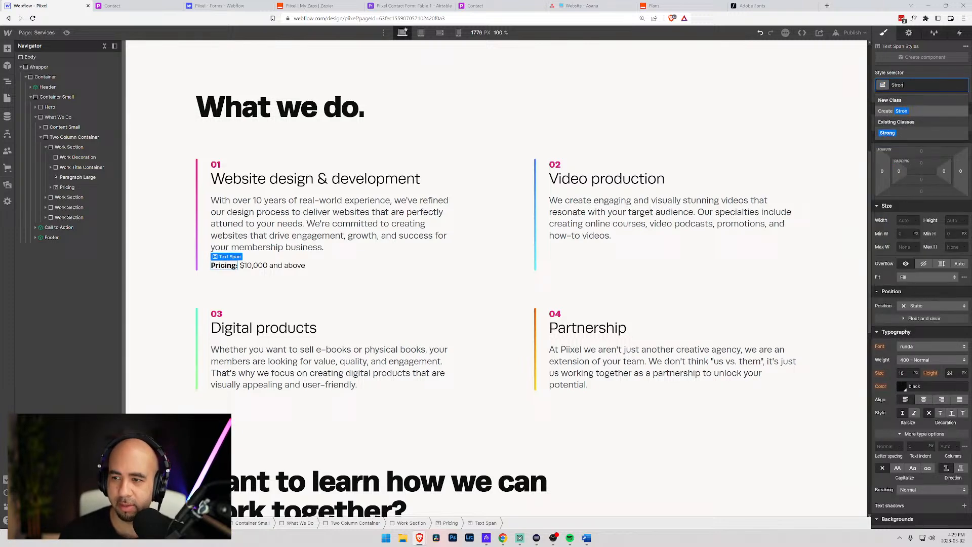
key("Down")
key("Return")
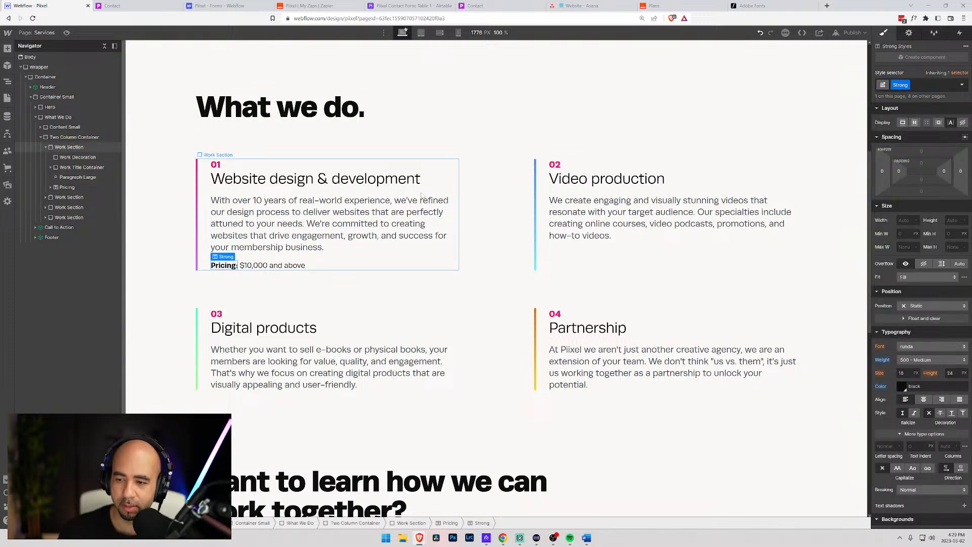
left_click(276, 266)
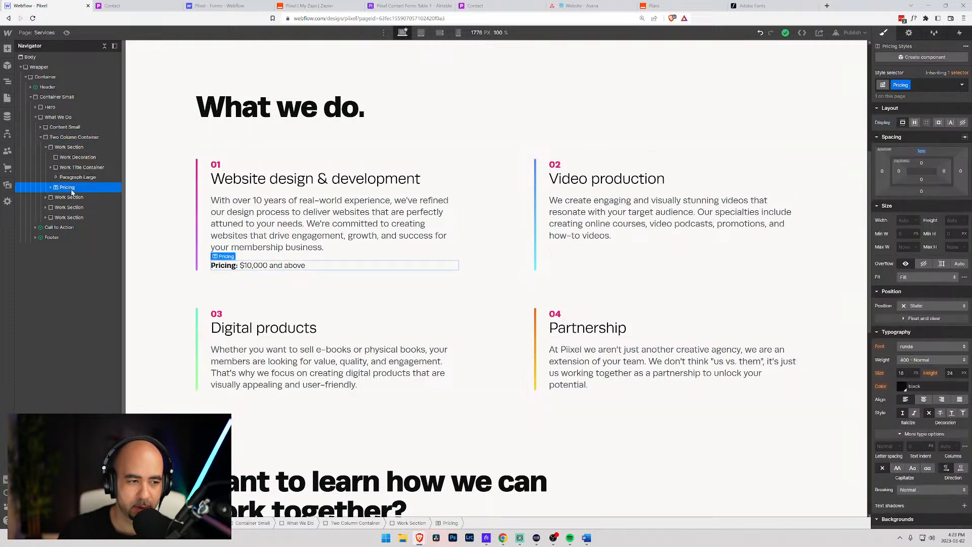
- Set the Pricing text colour to Midnight Blue and its size to 1.2em
left_click(904, 387)
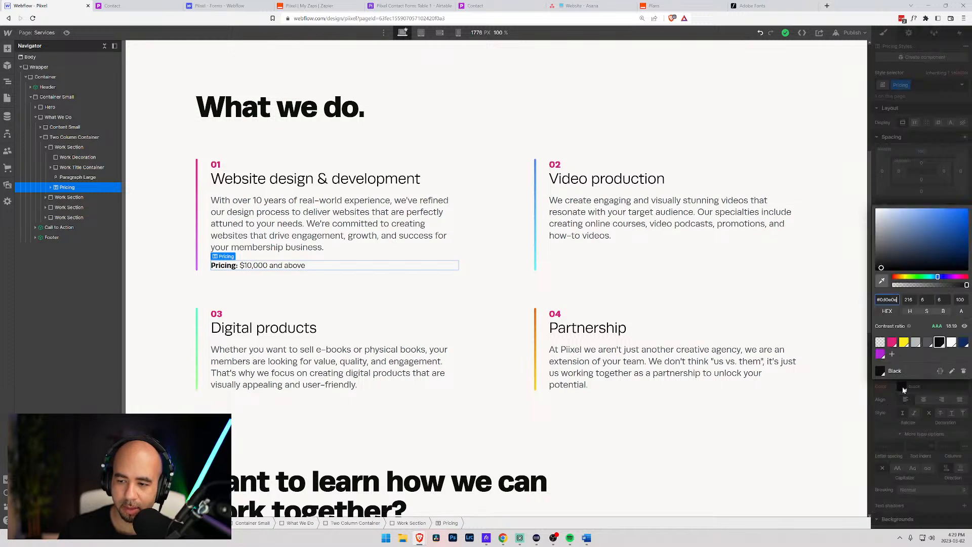
left_click(964, 343)
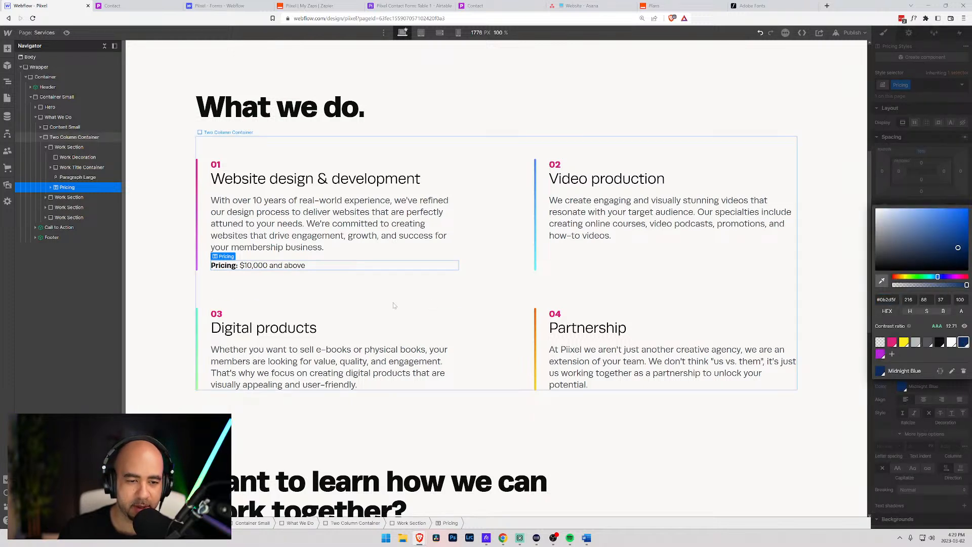
left_click(880, 198)
left_click(904, 373)
type("1.3em")
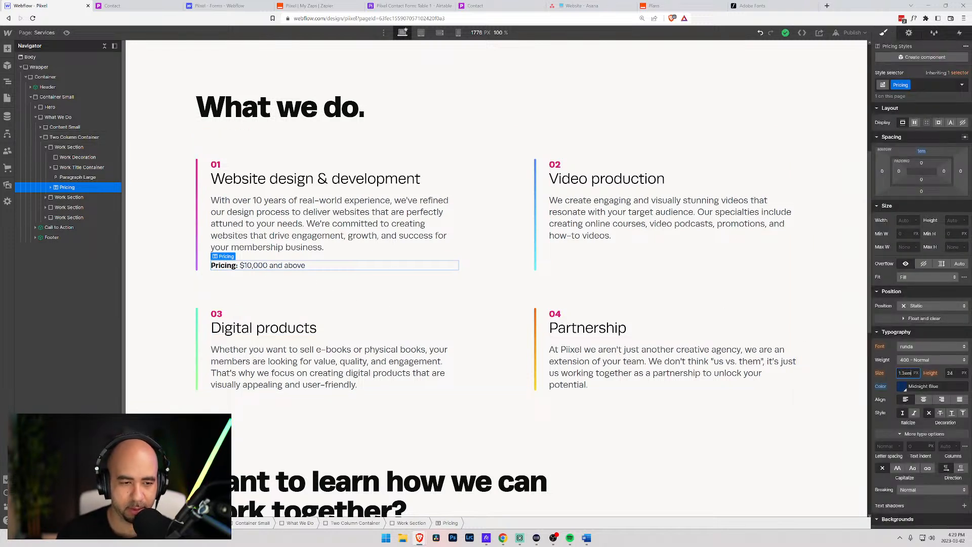
key("Return")
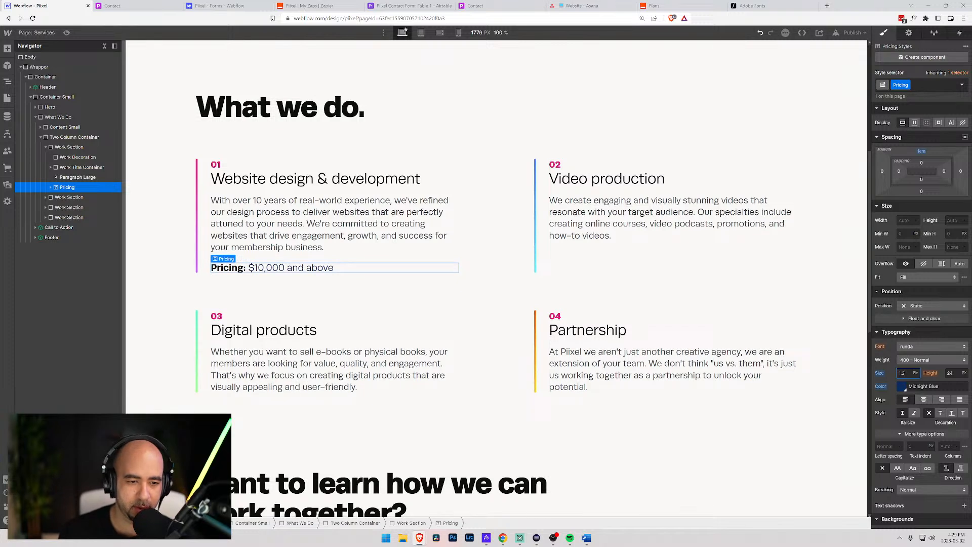
key("Down")
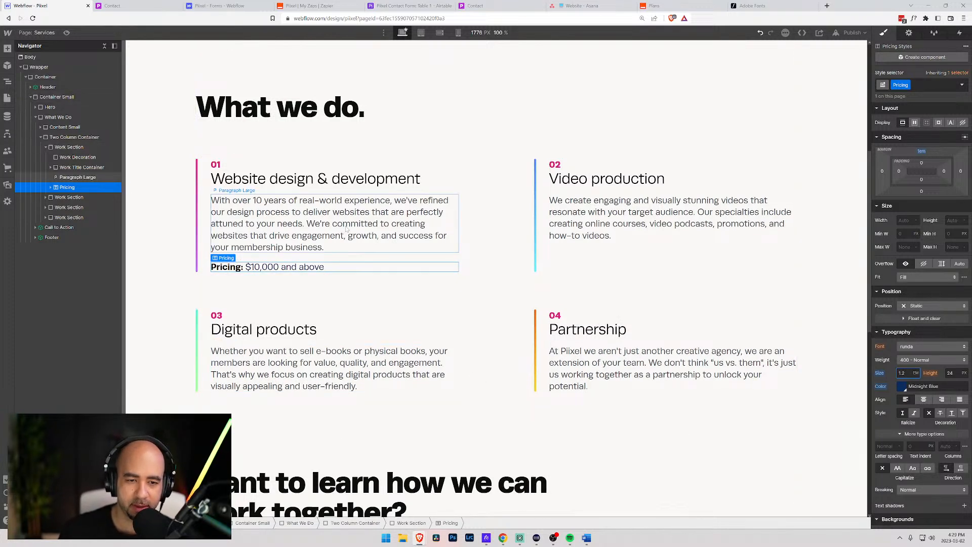
- Give the Pricing line a 1.3em line height
left_click(78, 177)
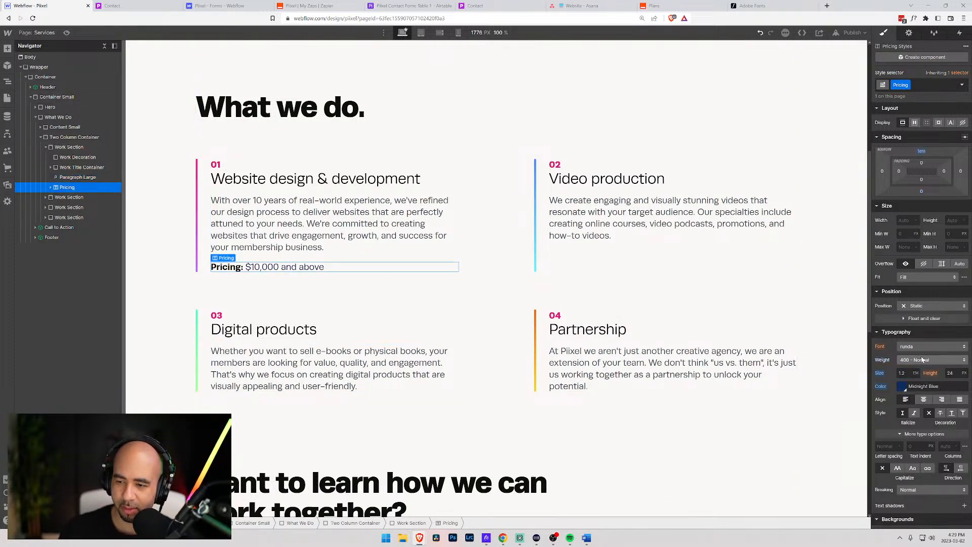
left_click(313, 249)
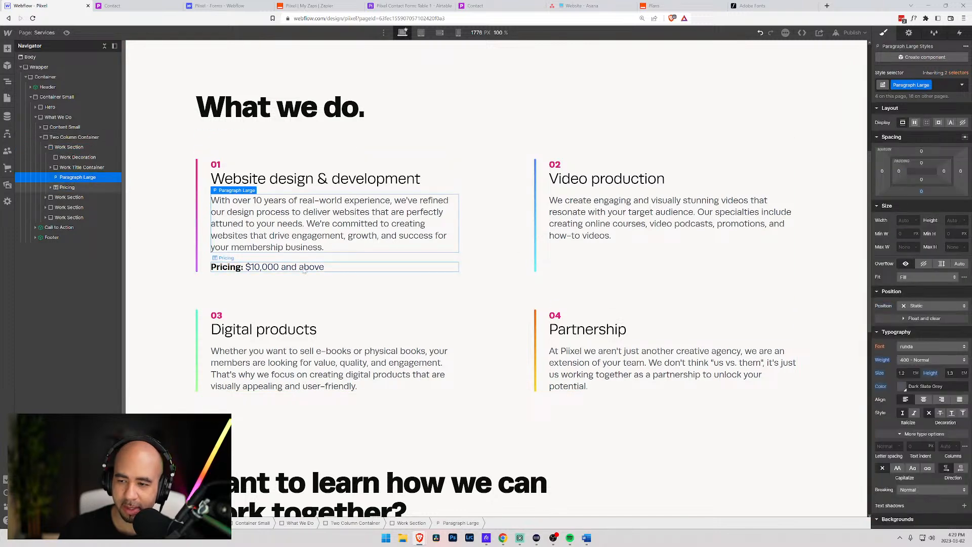
left_click(306, 270)
type("1.3em")
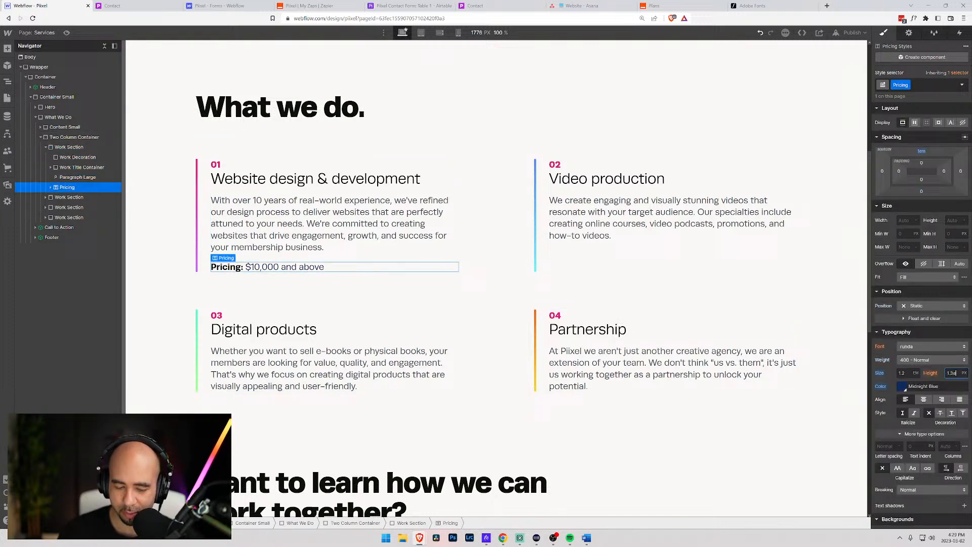
key("Return")
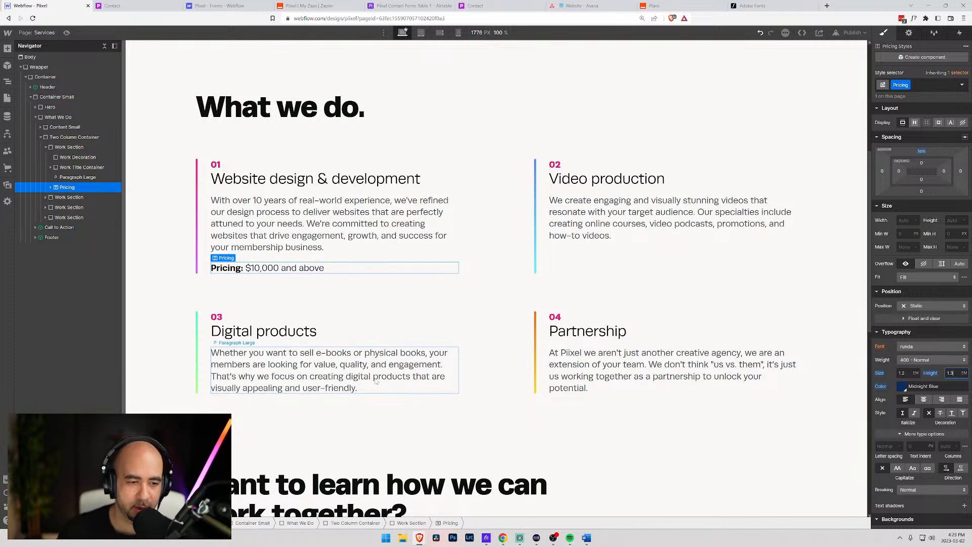
left_click(156, 265)
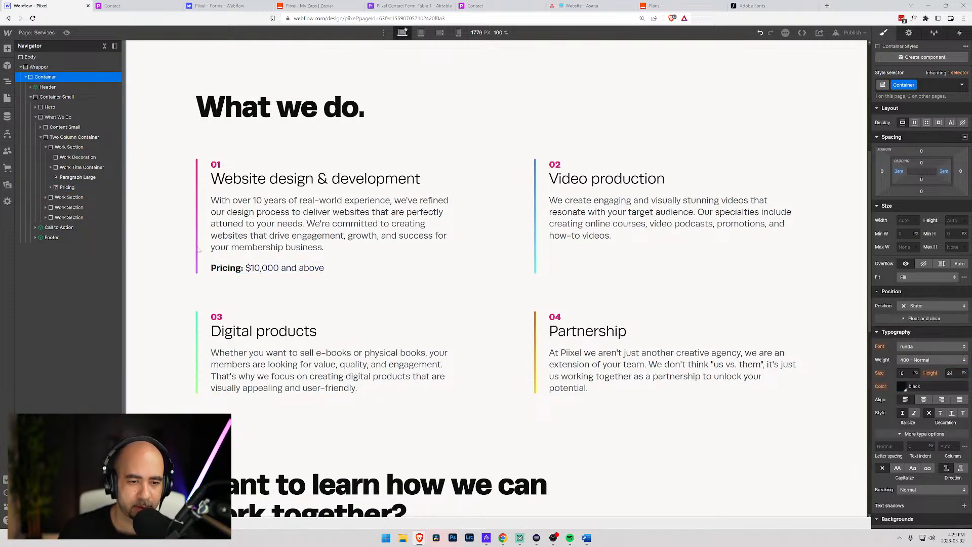
left_click(243, 271)
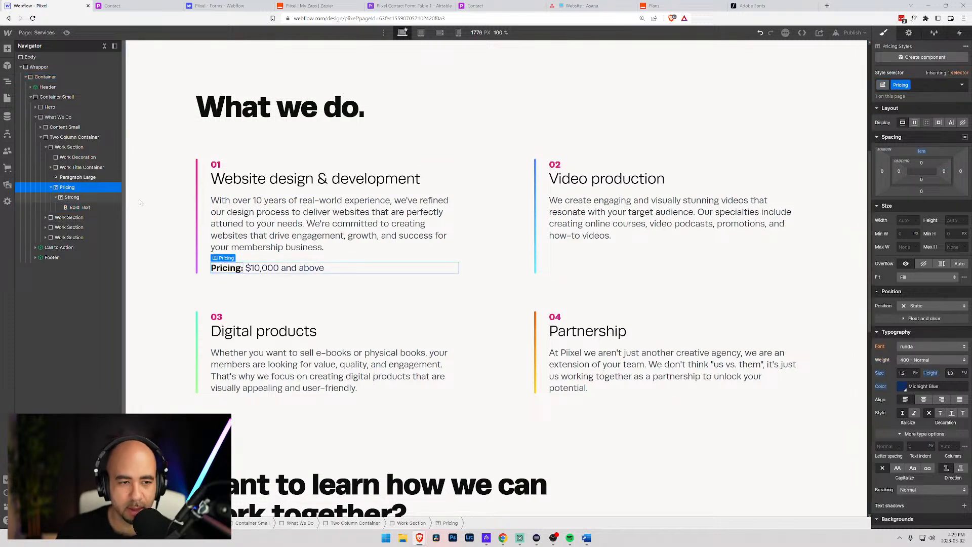
left_click(632, 223)
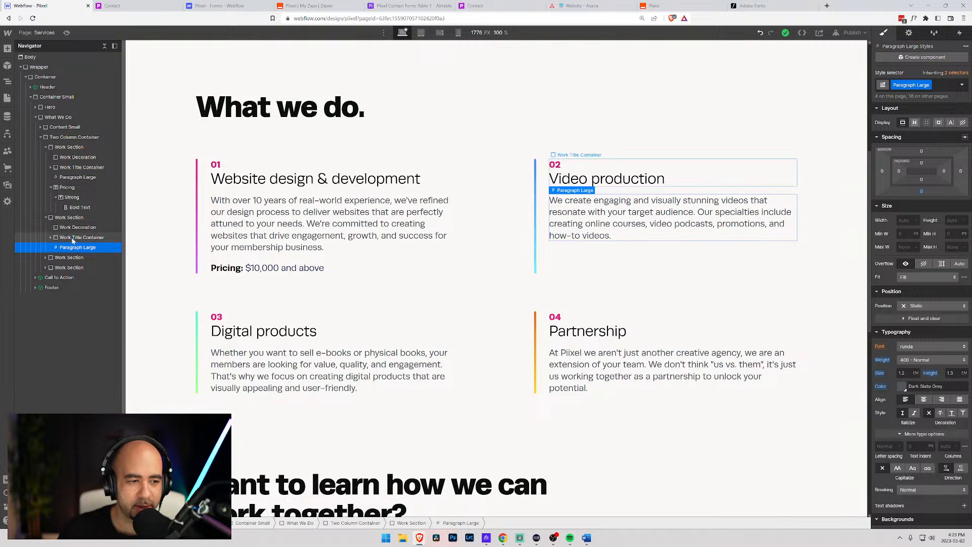
- Paste the Pricing line into the Video production card, placed below its description
left_click(74, 239)
type("Pricing: $10,000 and above")
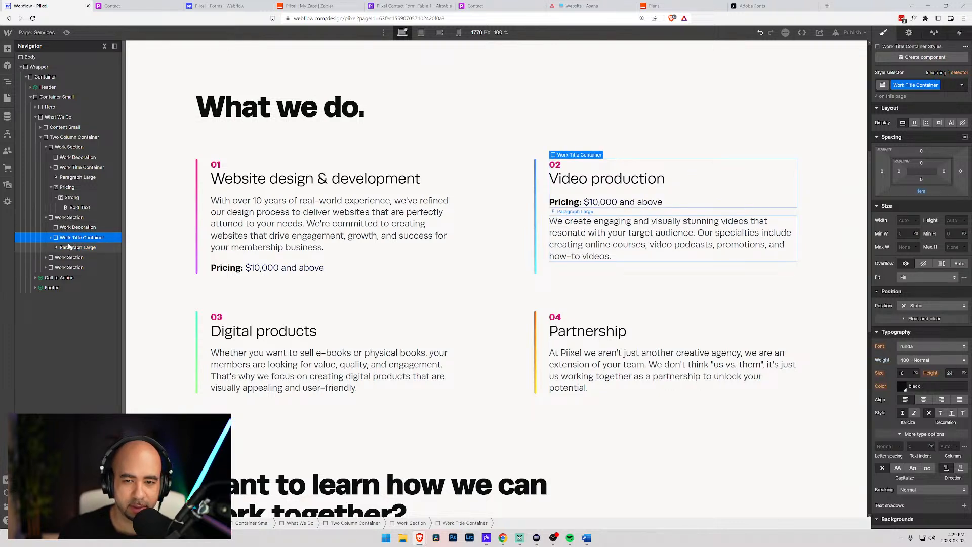
left_click(51, 237)
left_click_drag(62, 267, 62, 278)
left_click(50, 237)
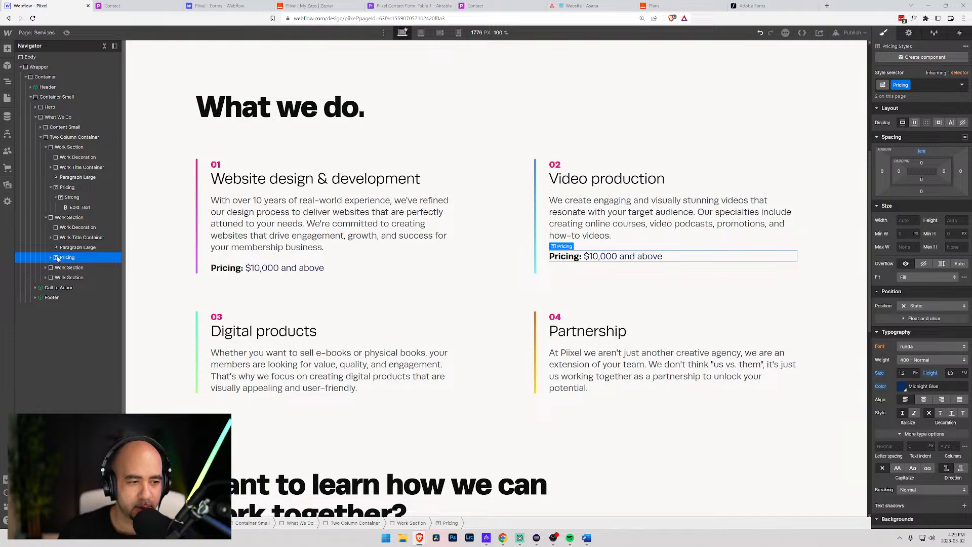
left_click_drag(57, 258, 58, 244)
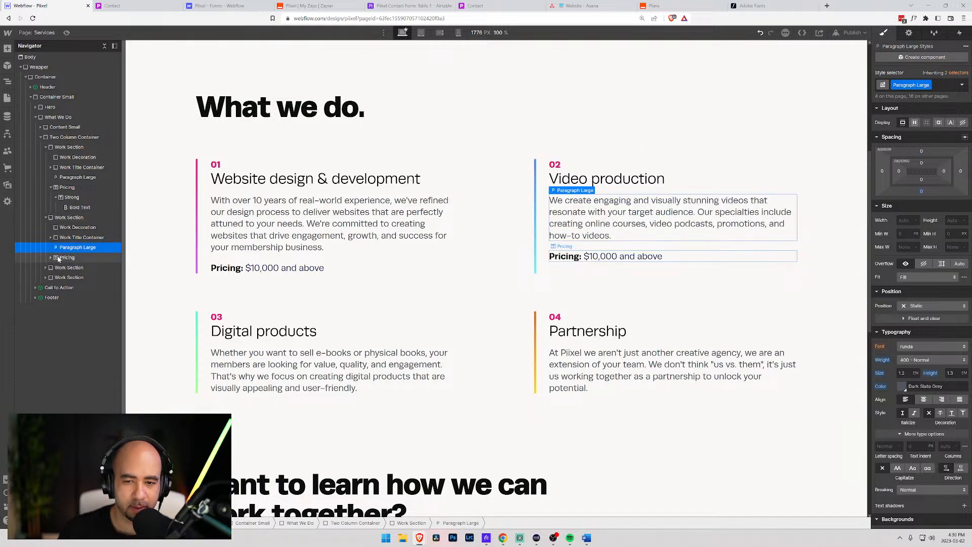
left_click(605, 257)
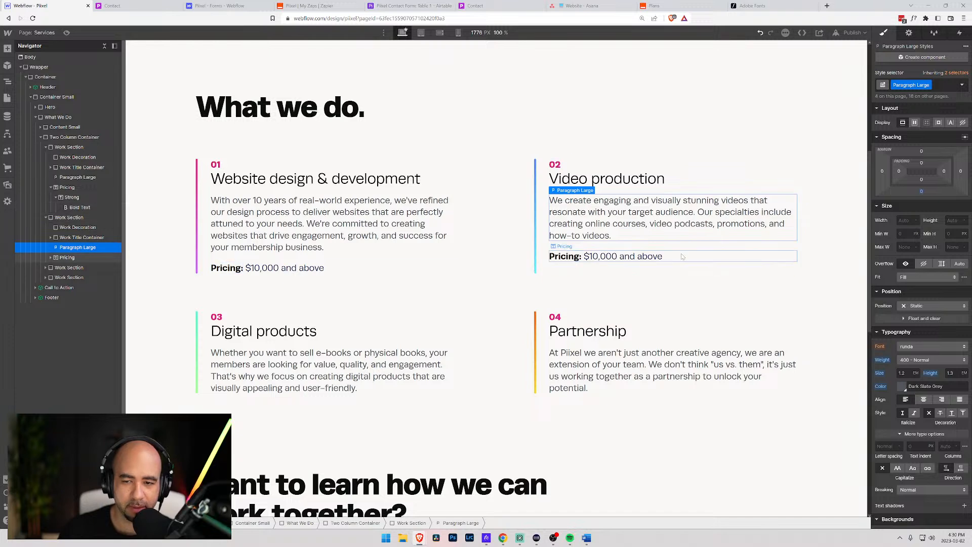
left_click(615, 269)
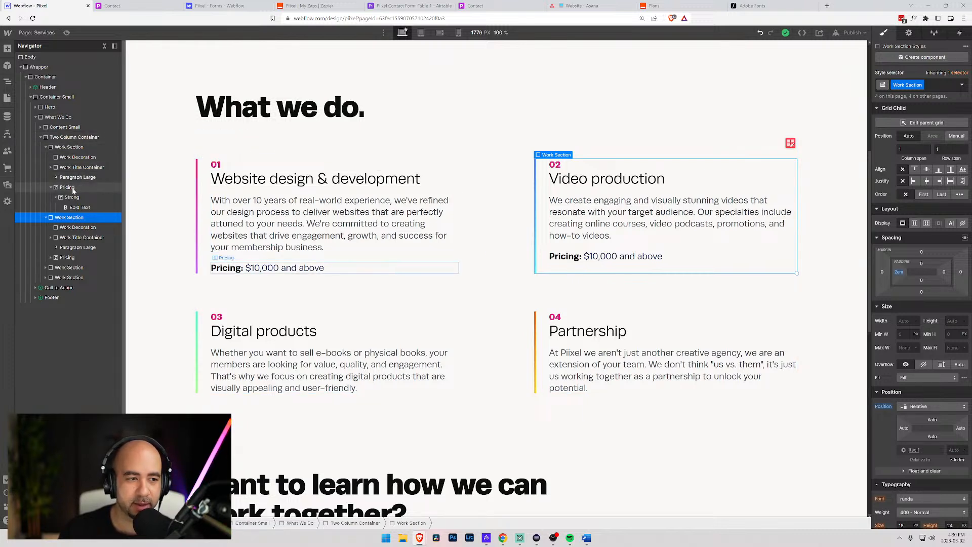
left_click(59, 150)
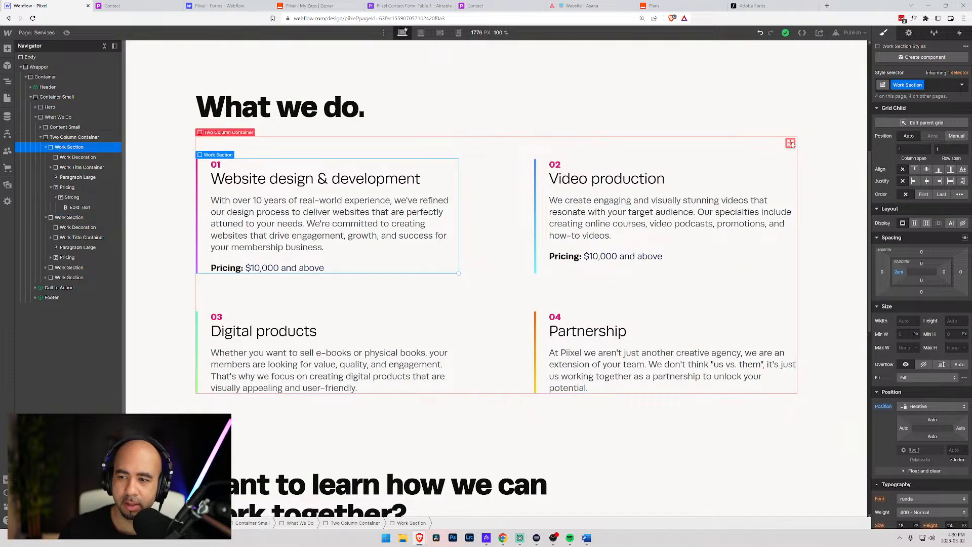
left_click(926, 123)
left_click(921, 103)
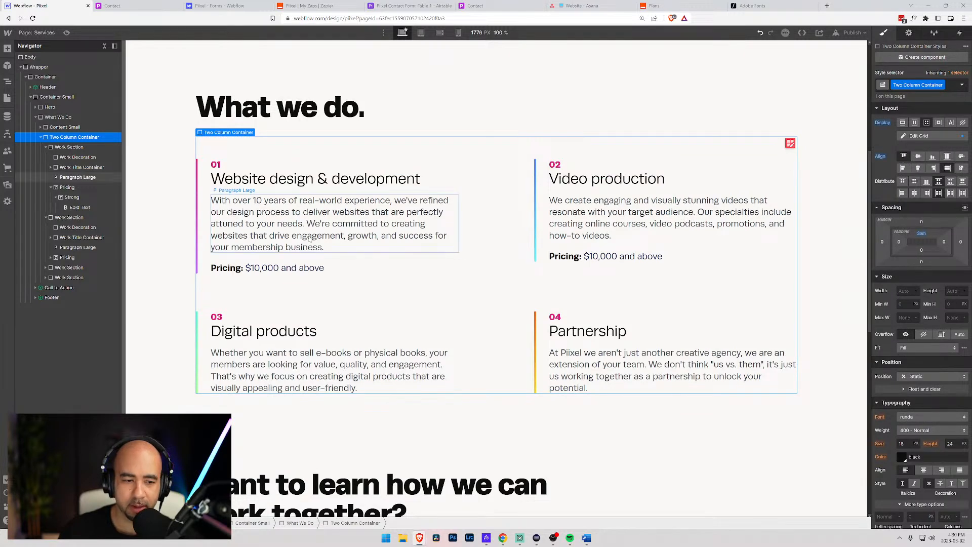
left_click(172, 249)
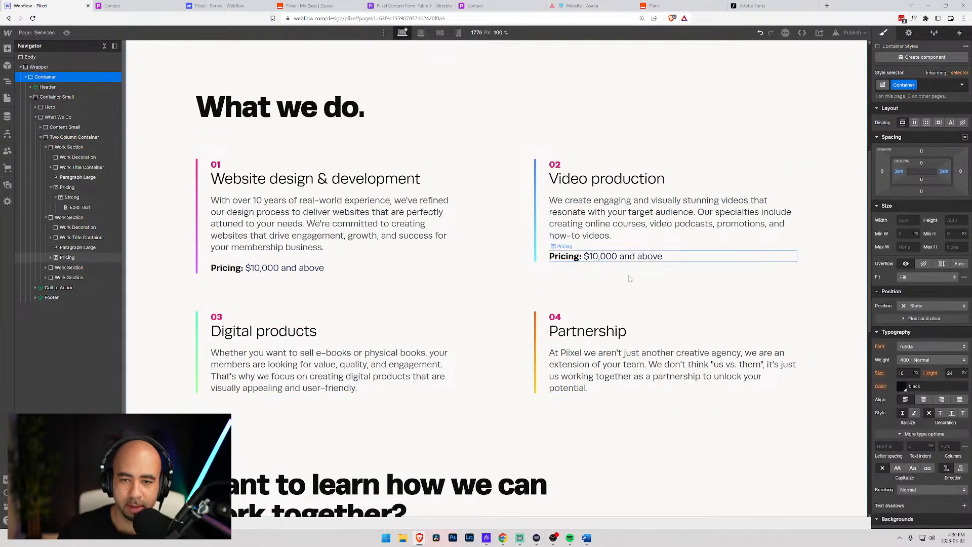
- Paste Pricing lines beneath the Digital products and Partnership descriptions
left_click(588, 257)
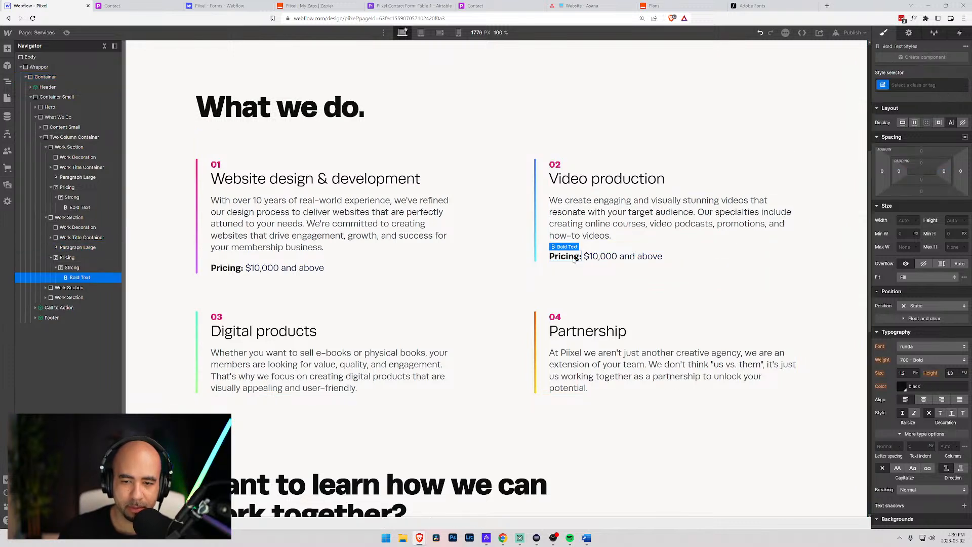
left_click(589, 258)
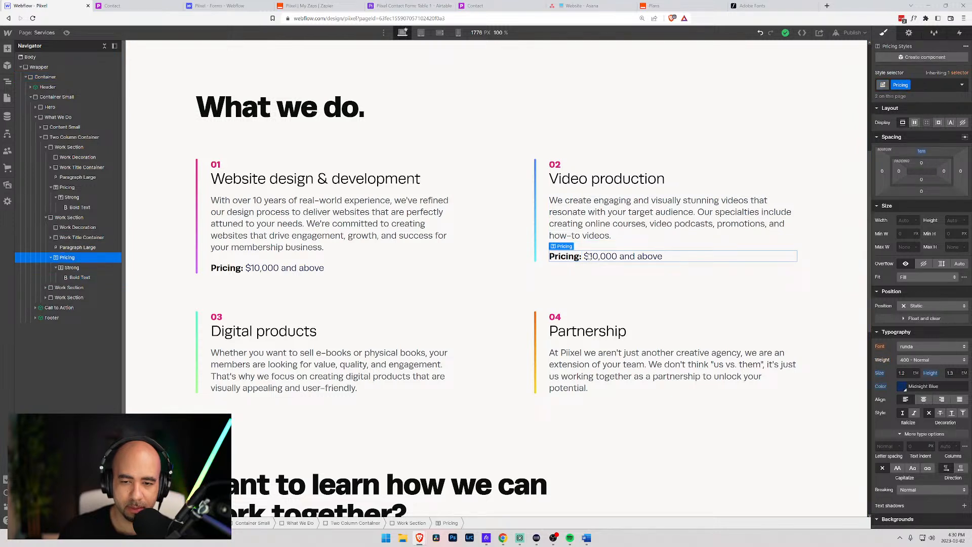
left_click(227, 357)
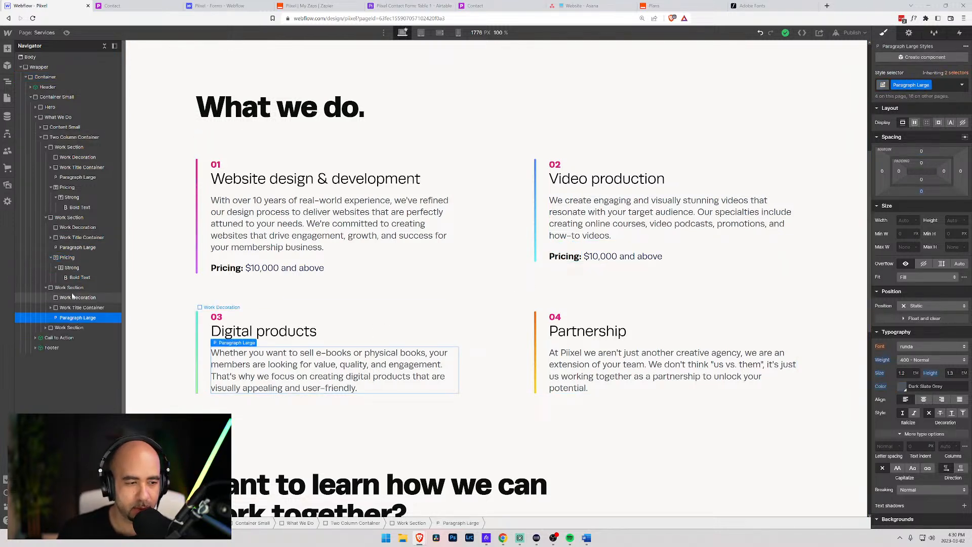
key("ctrl+v")
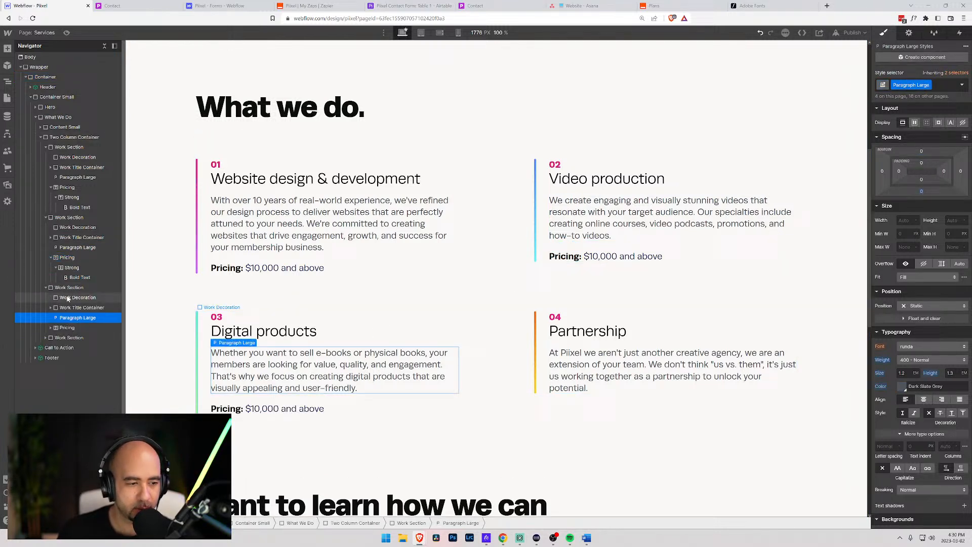
left_click(606, 377)
key("ctrl+v")
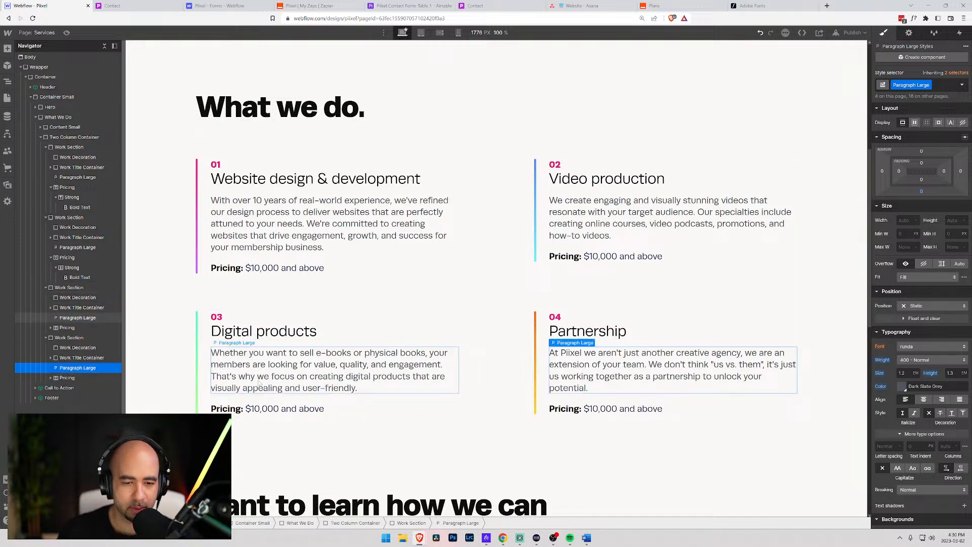
- Change the Digital products price to 'Pricing: $2,500 and above'
double_click(259, 411)
key("shift+Left")
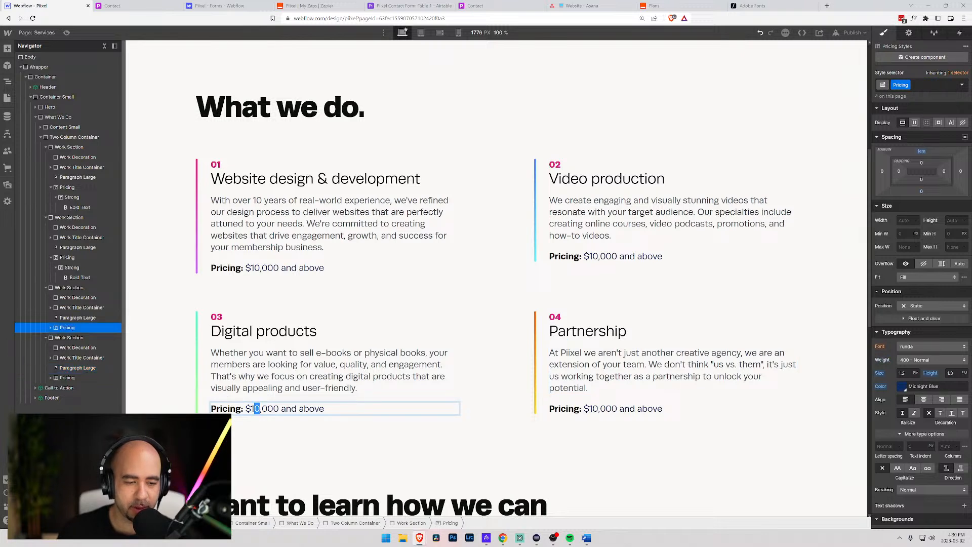
key("shift+Left")
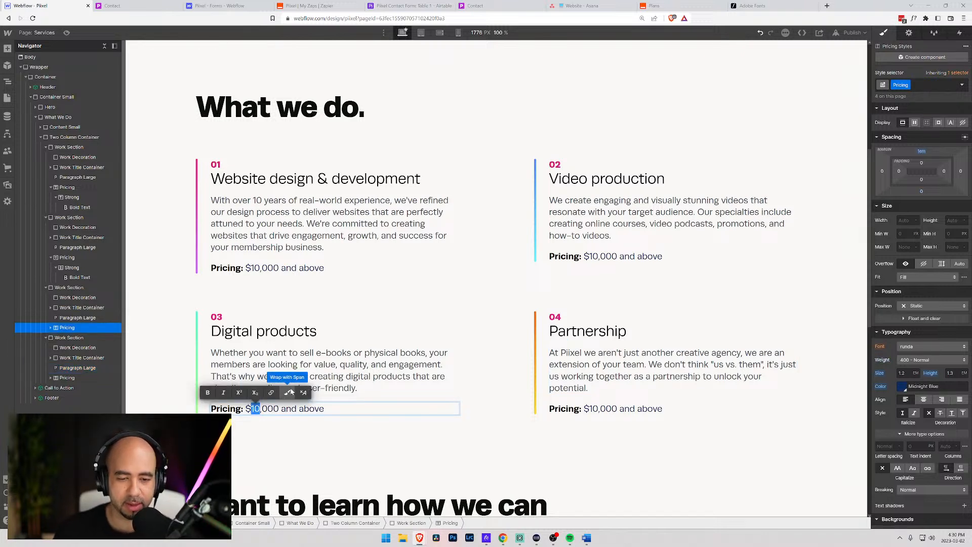
type("2")
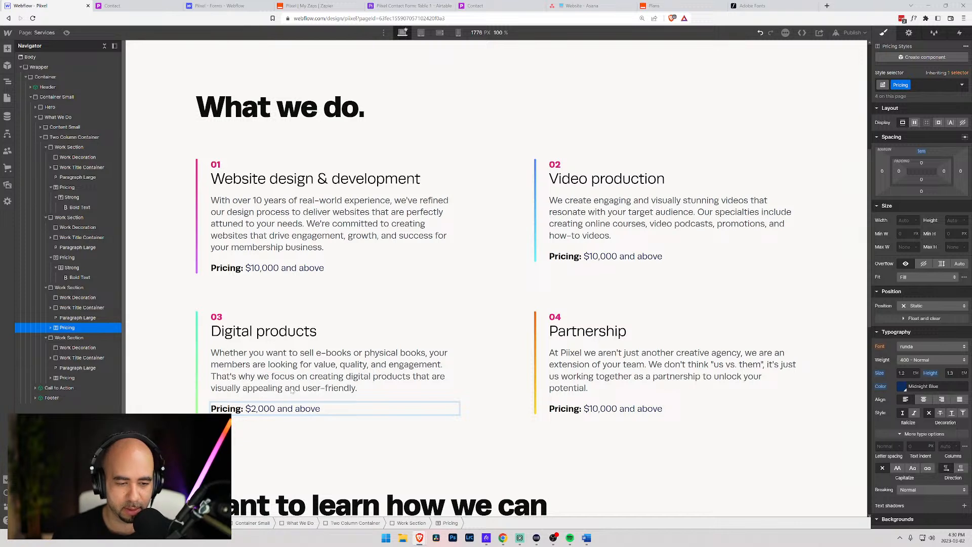
key("Right")
key("shift+Right")
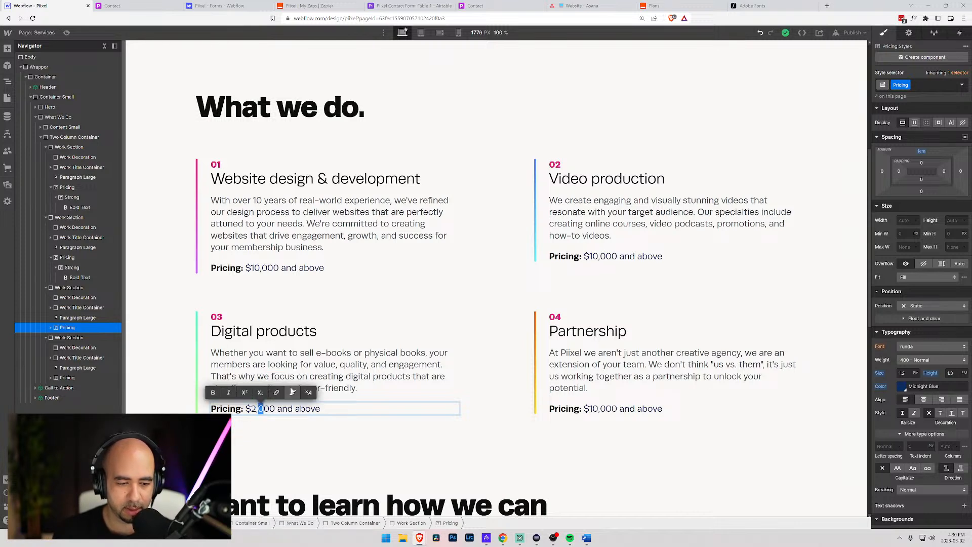
type("5")
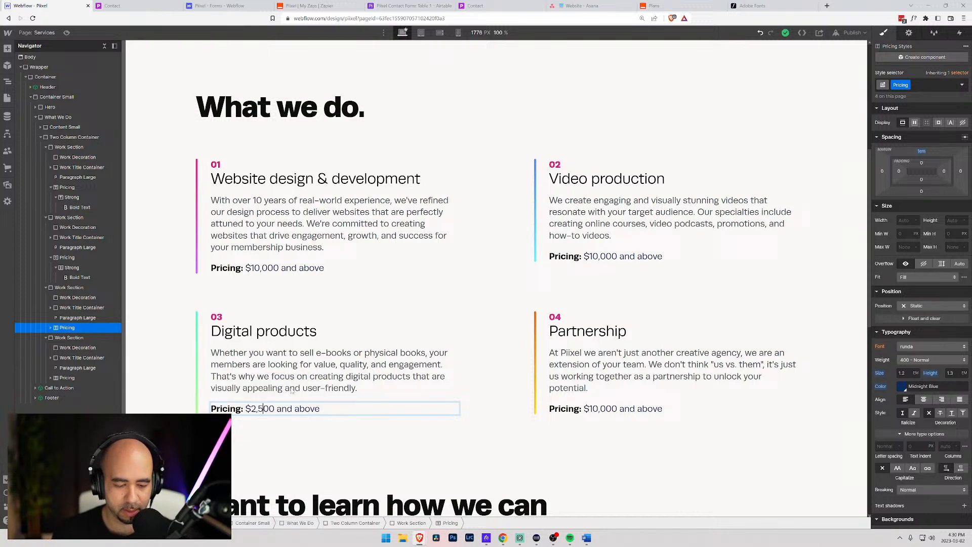
left_click(612, 367)
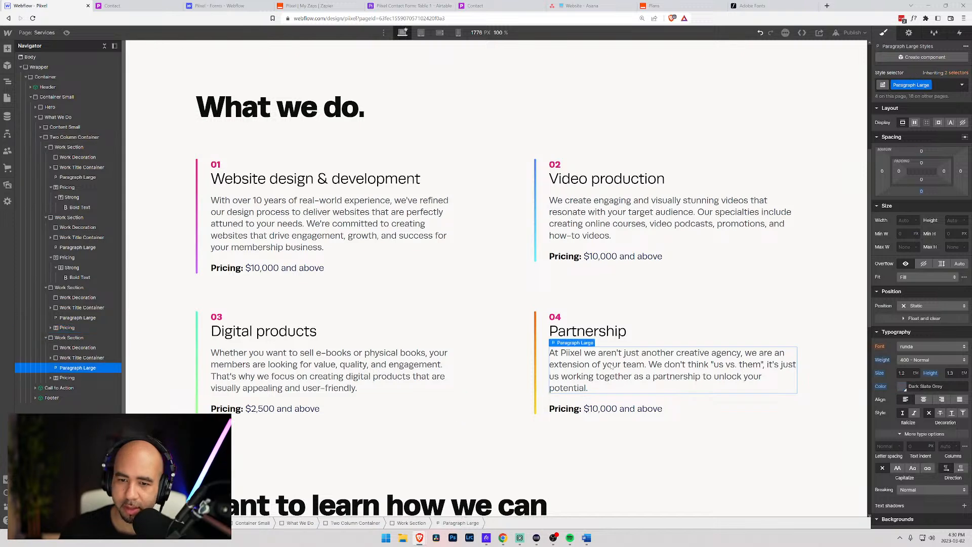
- Change the Video production price to 'Pricing: $5,000 and above'
left_click(597, 237)
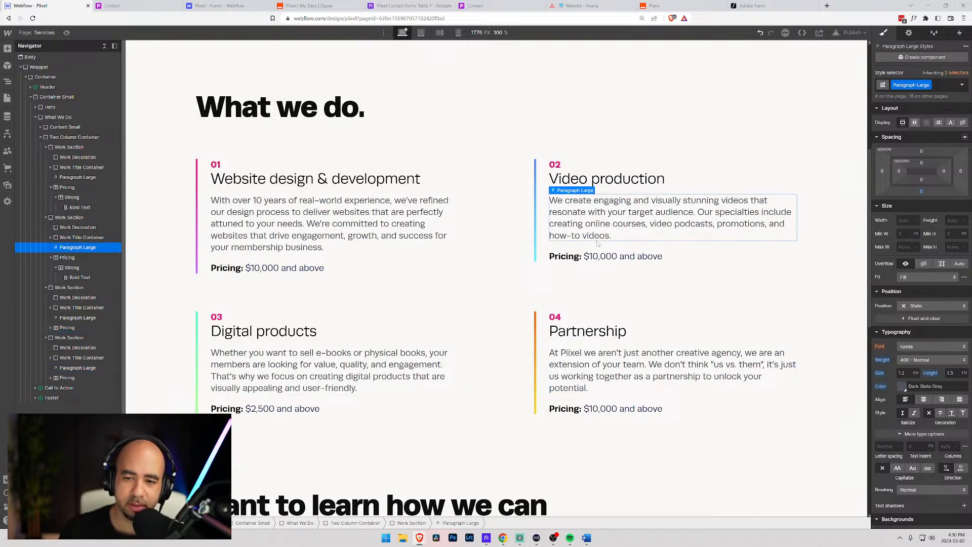
left_click(598, 257)
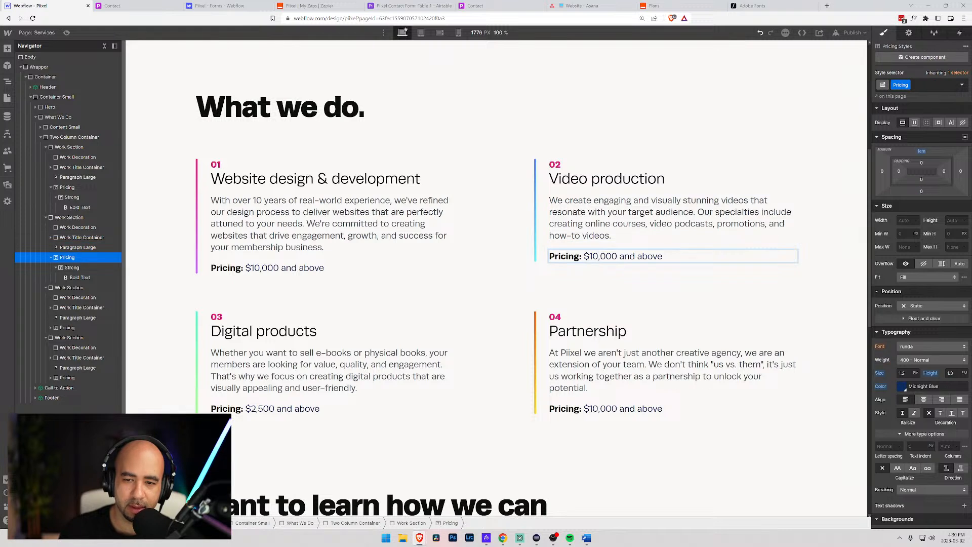
double_click(598, 257)
left_click_drag(598, 256, 590, 257)
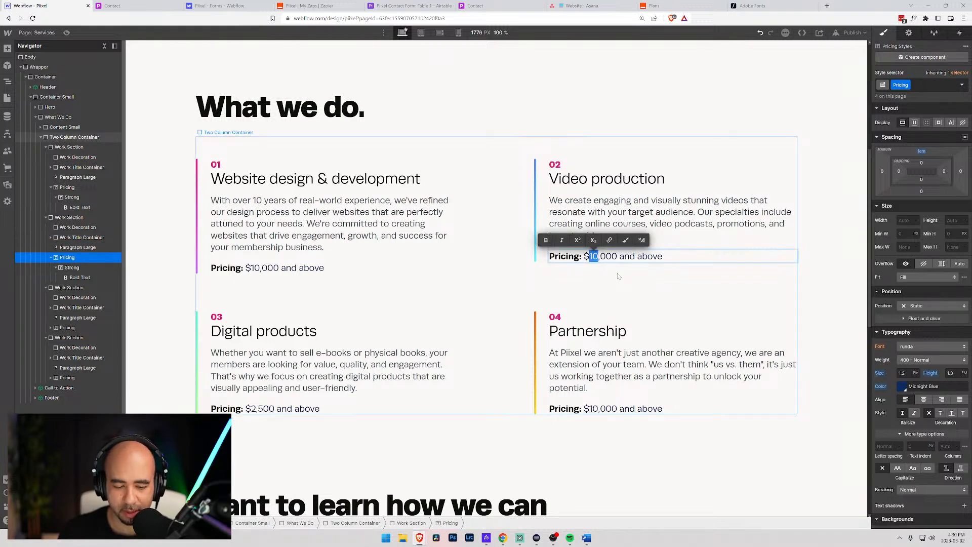
type("5")
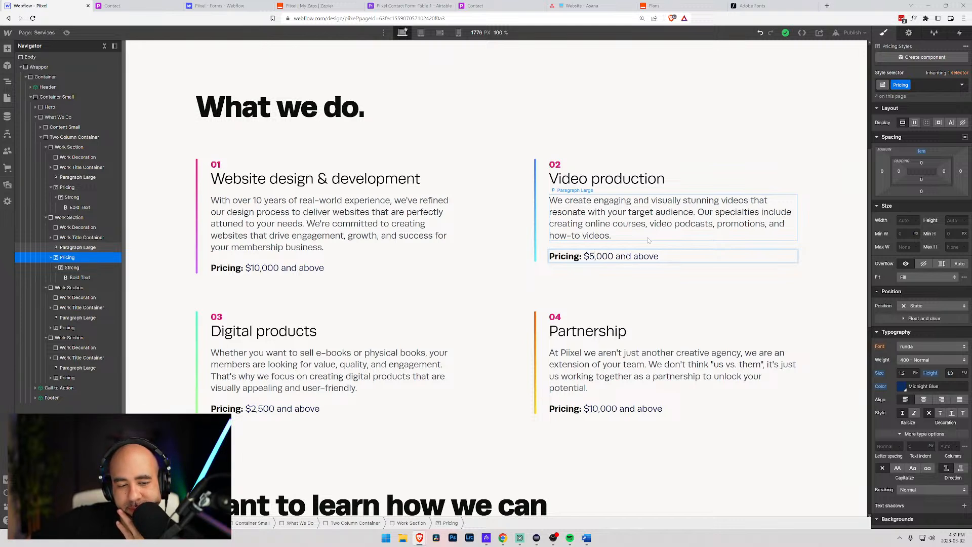
left_click(571, 387)
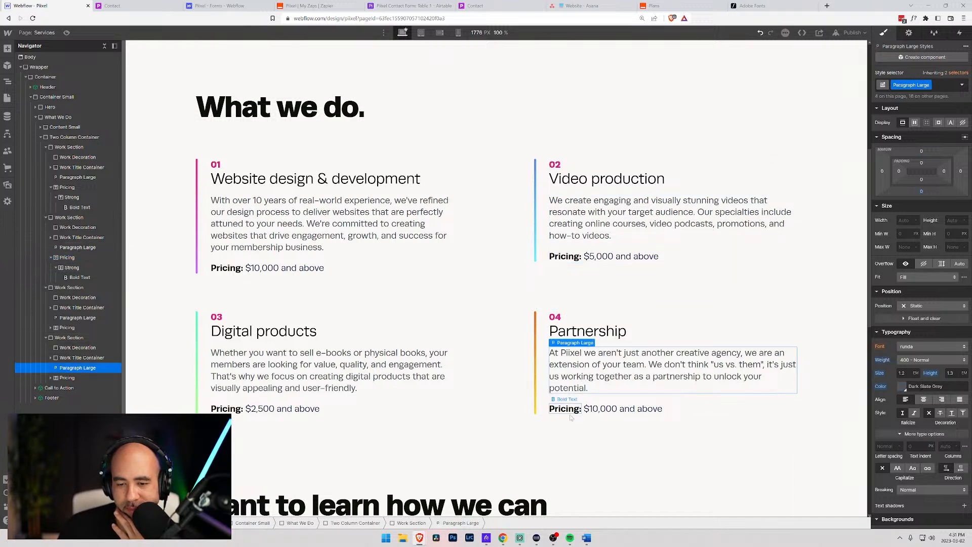
left_click(679, 409)
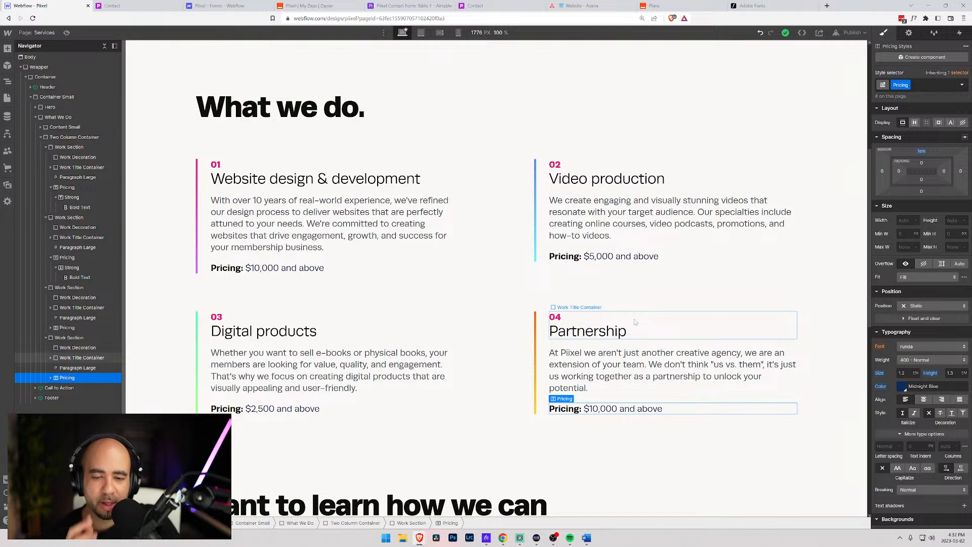
- Replace the Partnership amount so its line reads 'Pricing: priceless'
double_click(605, 408)
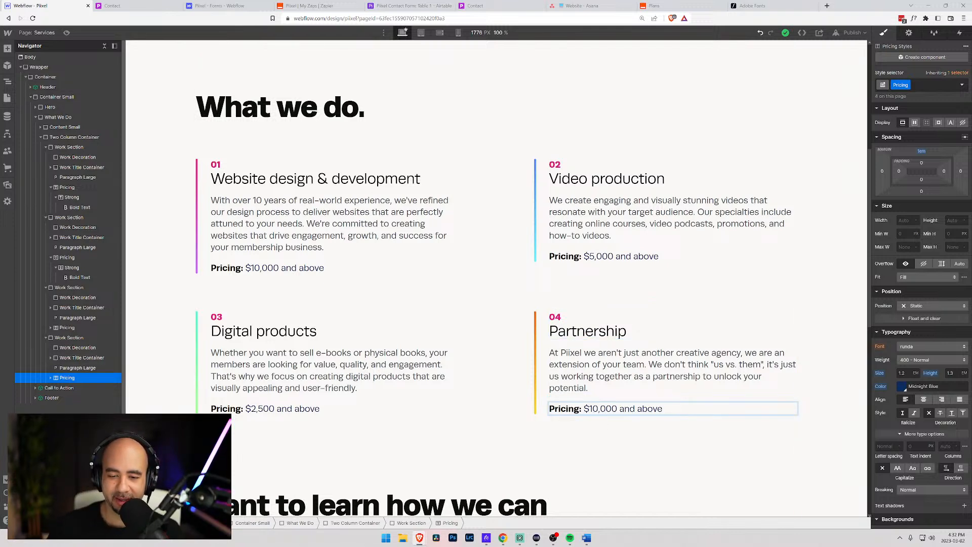
key("shift+End")
type("P")
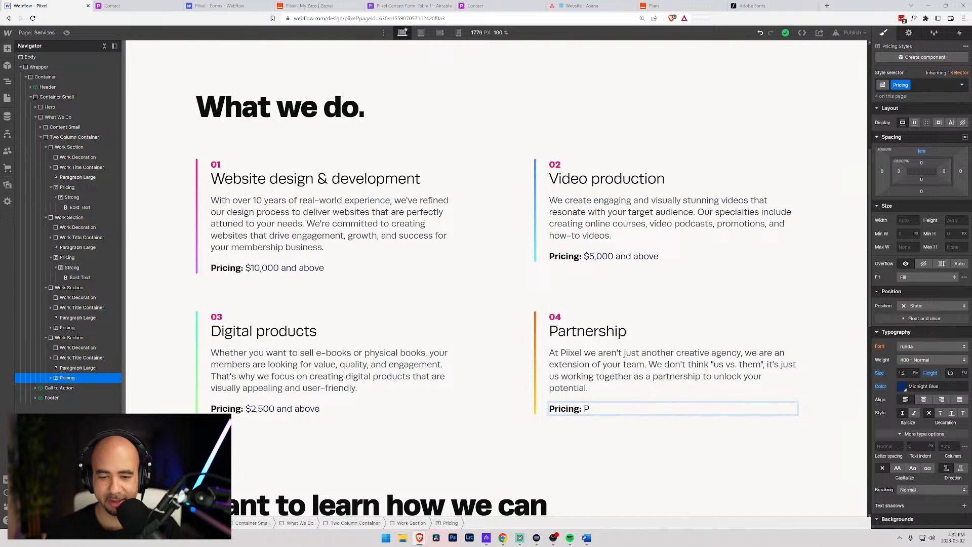
type("ri")
type("cels")
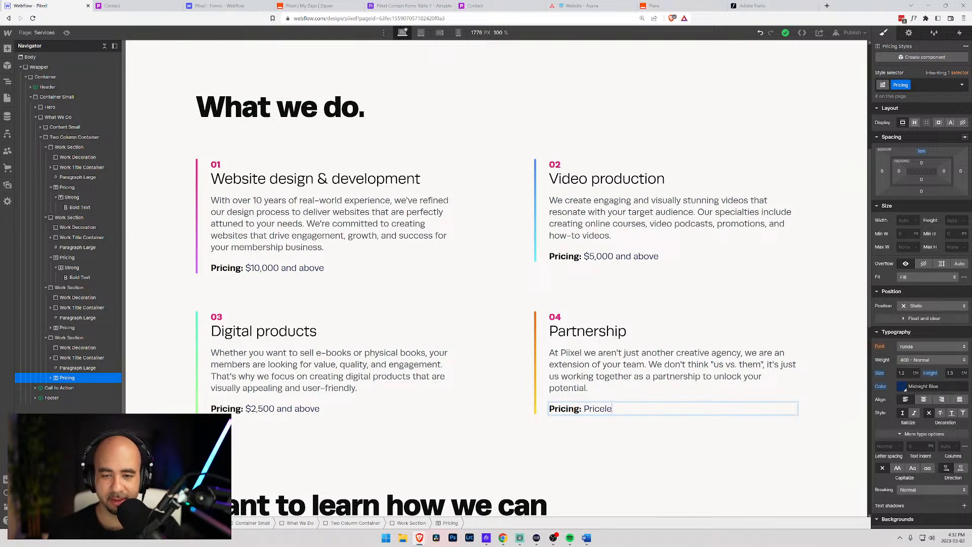
key("BackSpace")
key("BackSpace")
key("BackSpace")
key("BackSpace")
key("BackSpace")
key("BackSpace")
key("BackSpace")
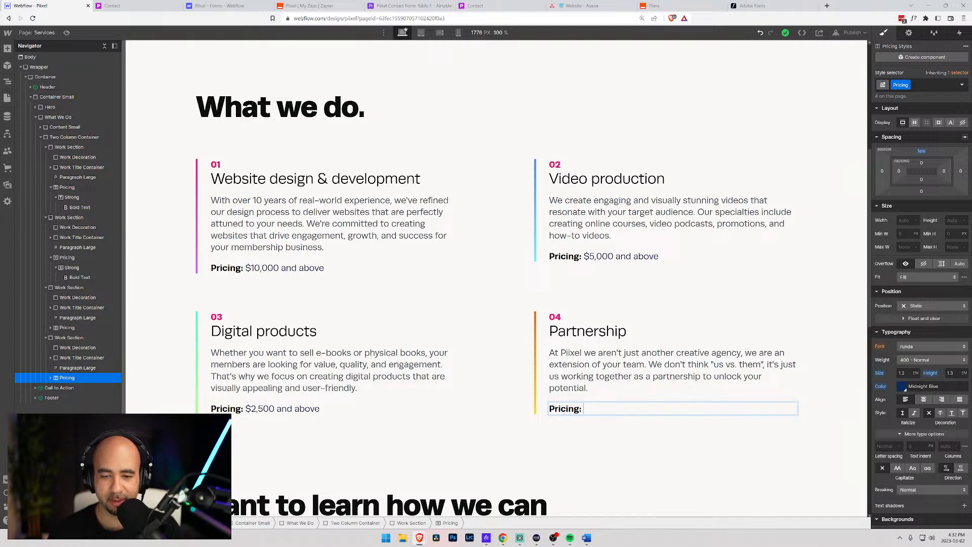
type("pri")
key("BackSpace")
type("ices")
key("BackSpace")
key("BackSpace")
key("BackSpace")
key("BackSpace")
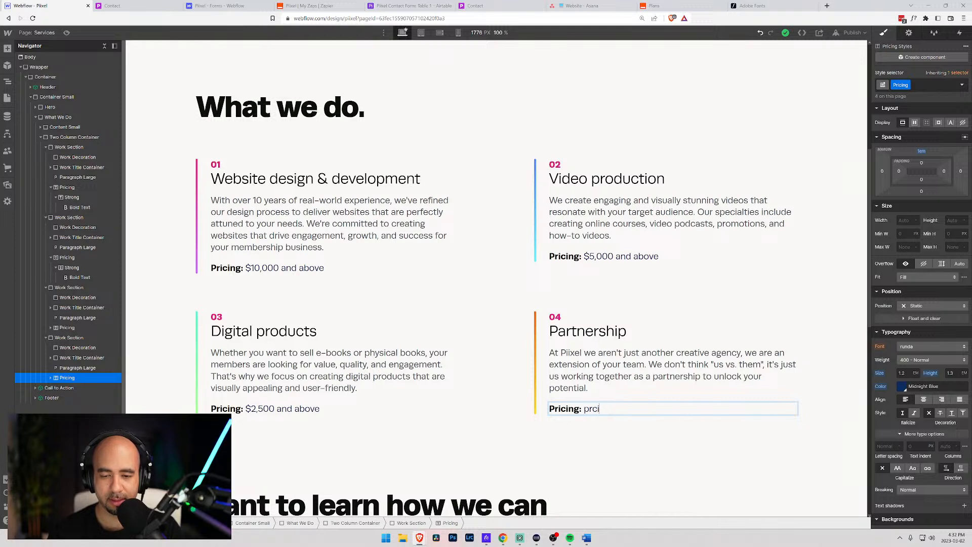
type("iceless")
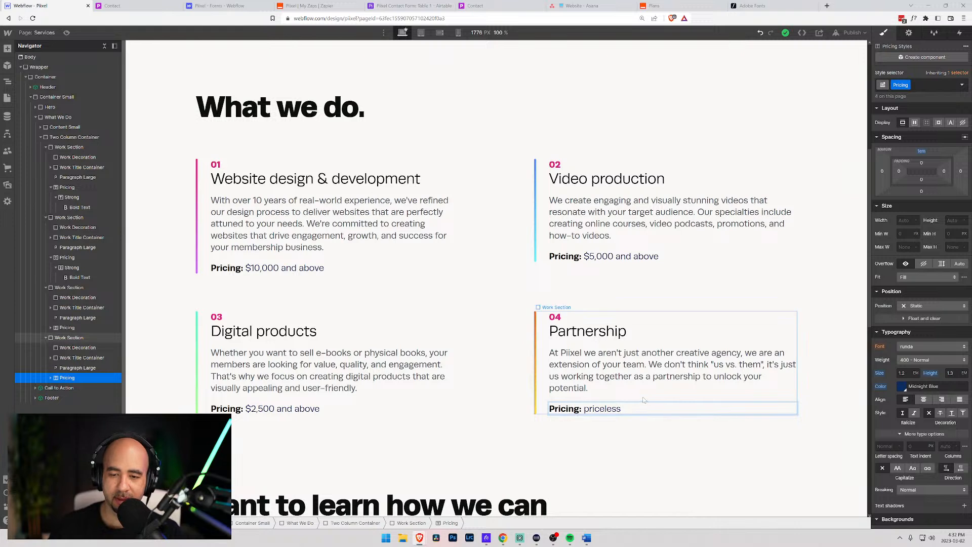
left_click(502, 329)
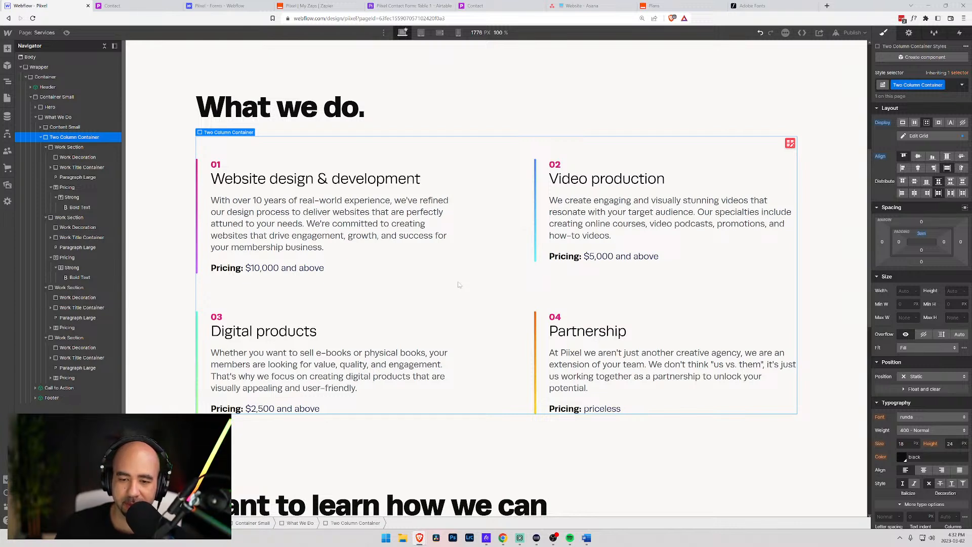
- Review the Services page containers, then open the Pages list showing Home, Contact, Services and Tools
left_click(176, 149)
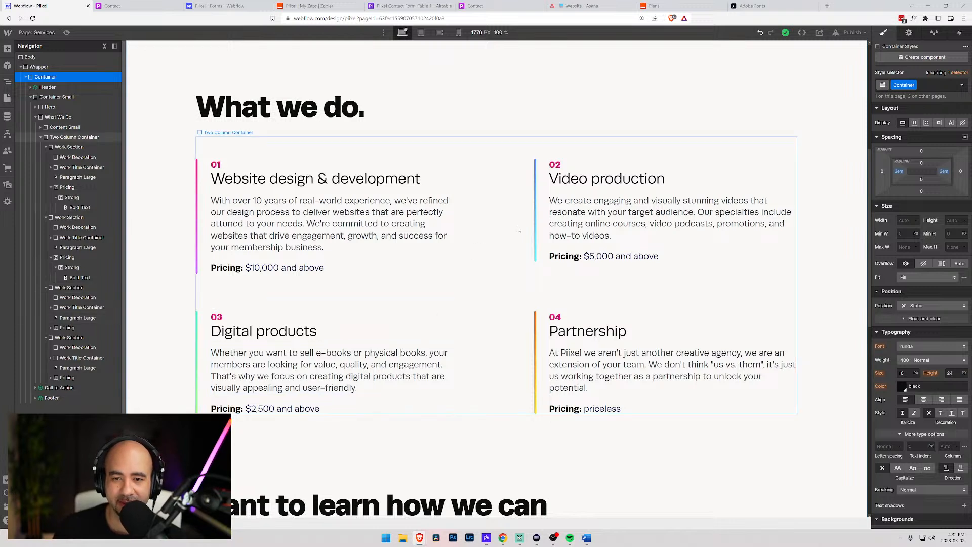
left_click(629, 220)
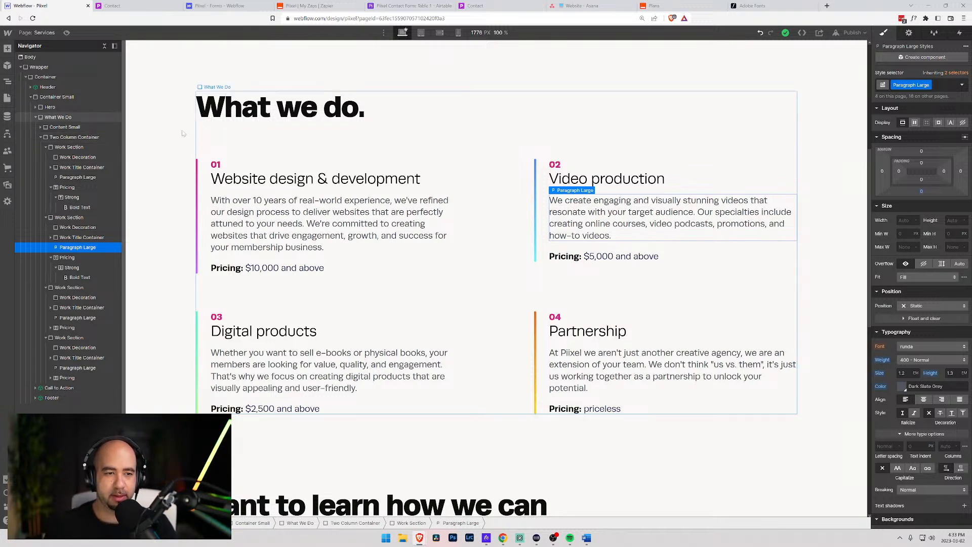
left_click(150, 120)
scroll(152, 124, "down", 5)
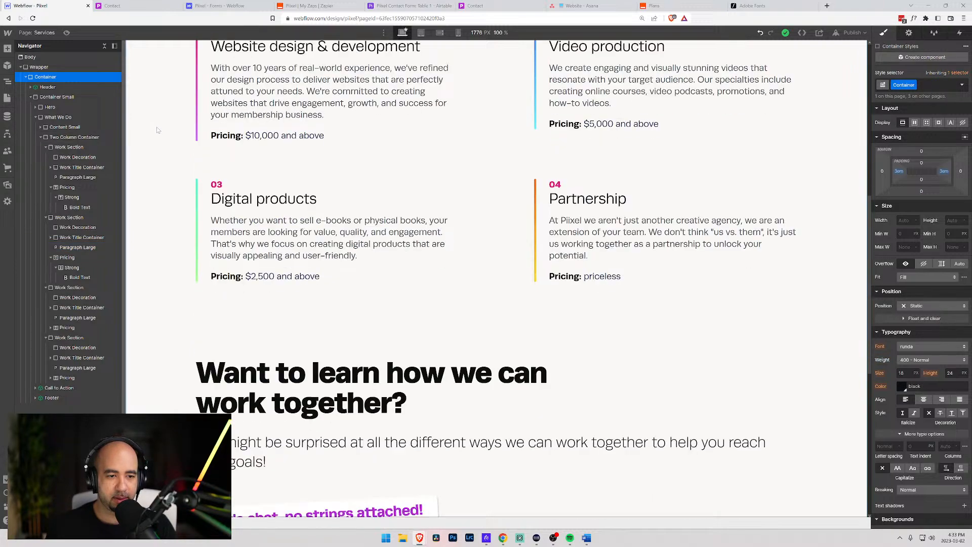
scroll(159, 132, "up", 10)
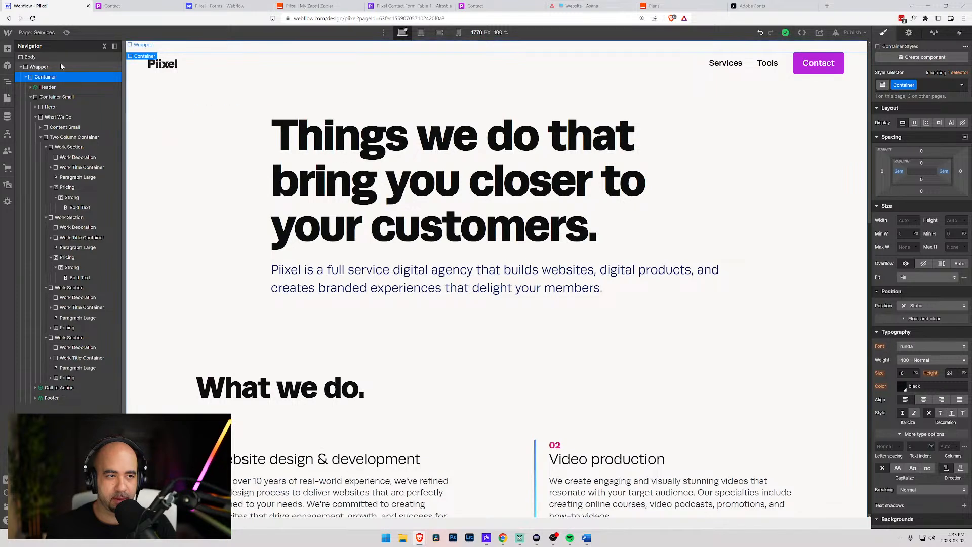
left_click(39, 33)
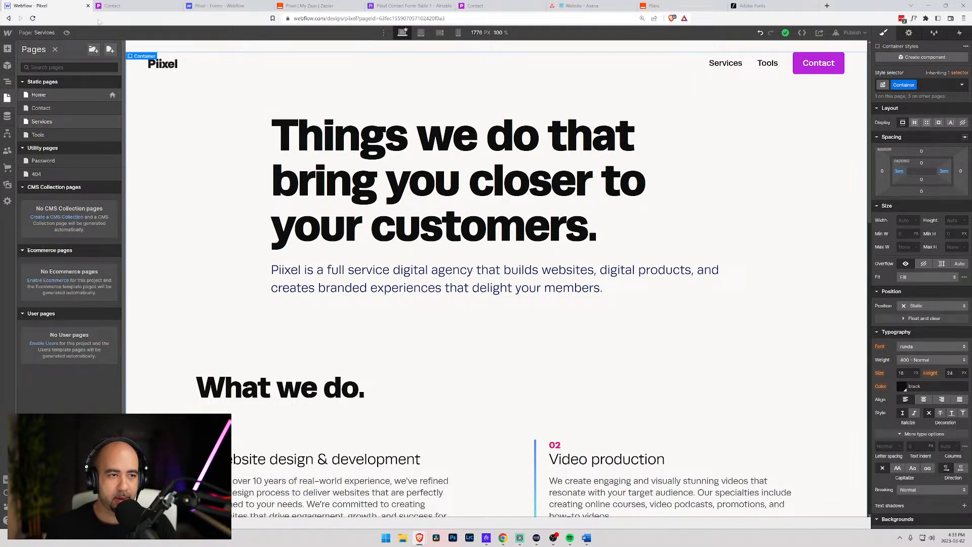
- Glance at the live Contact page, then open Home and scroll to its 'How we work.' section
left_click(113, 6)
left_click(59, 7)
left_click(51, 95)
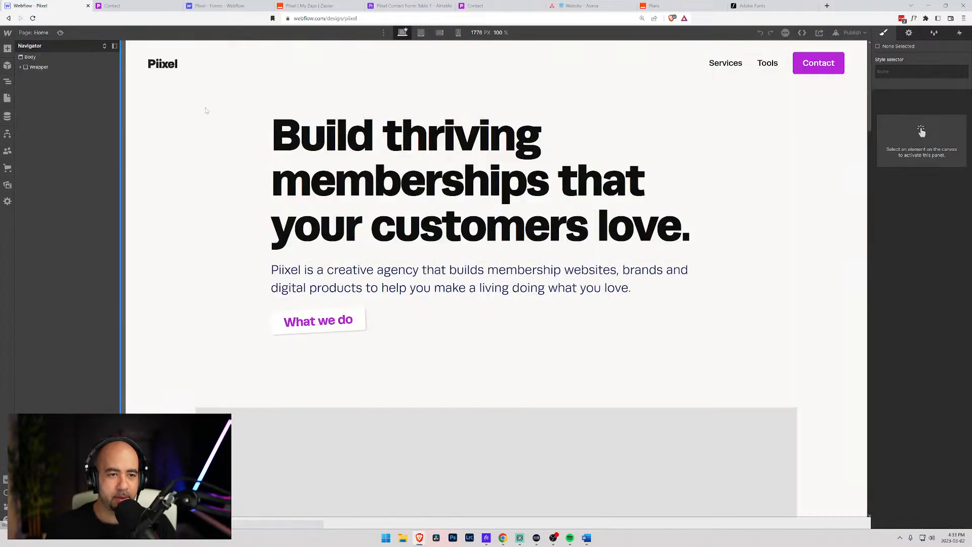
scroll(353, 148, "down", 5)
scroll(237, 150, "down", 15)
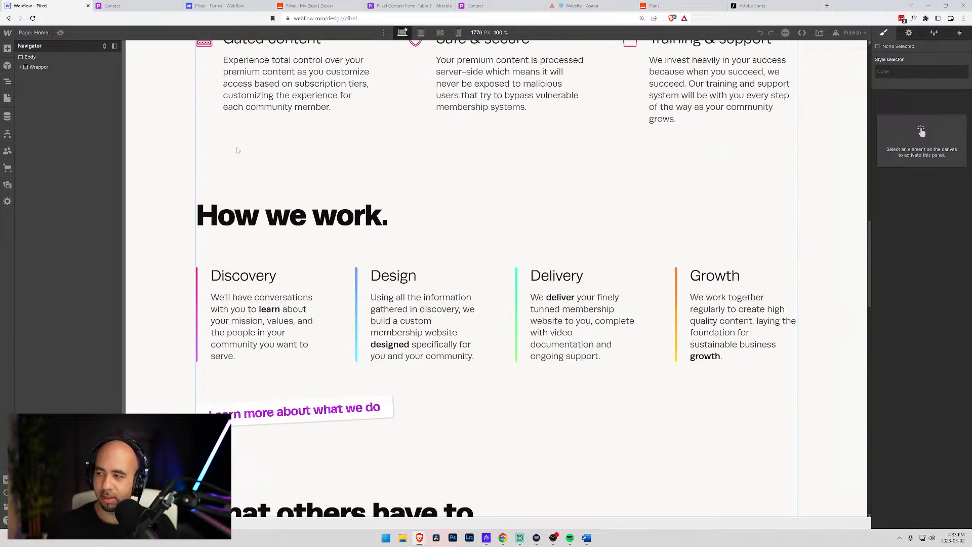
scroll(237, 149, "down", 10)
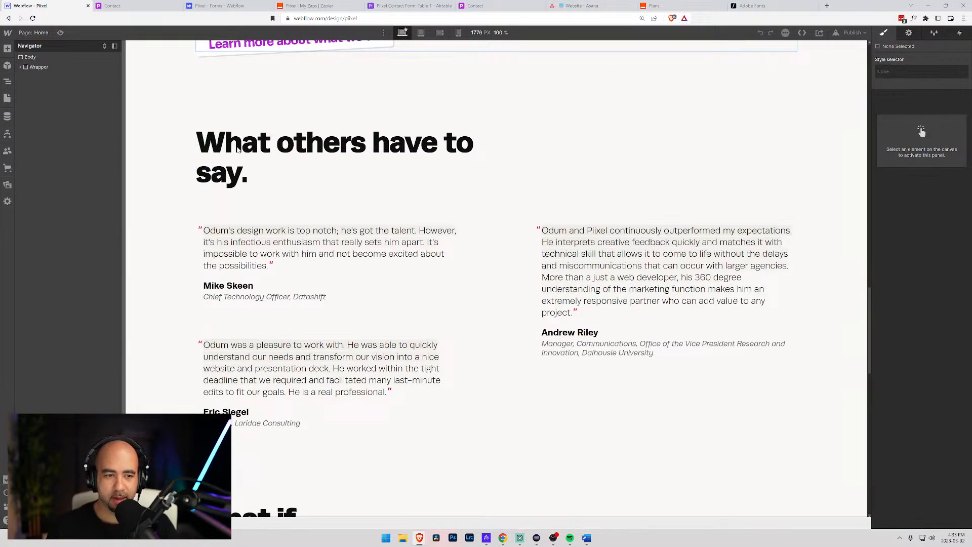
scroll(240, 150, "down", 2)
scroll(242, 152, "up", 6)
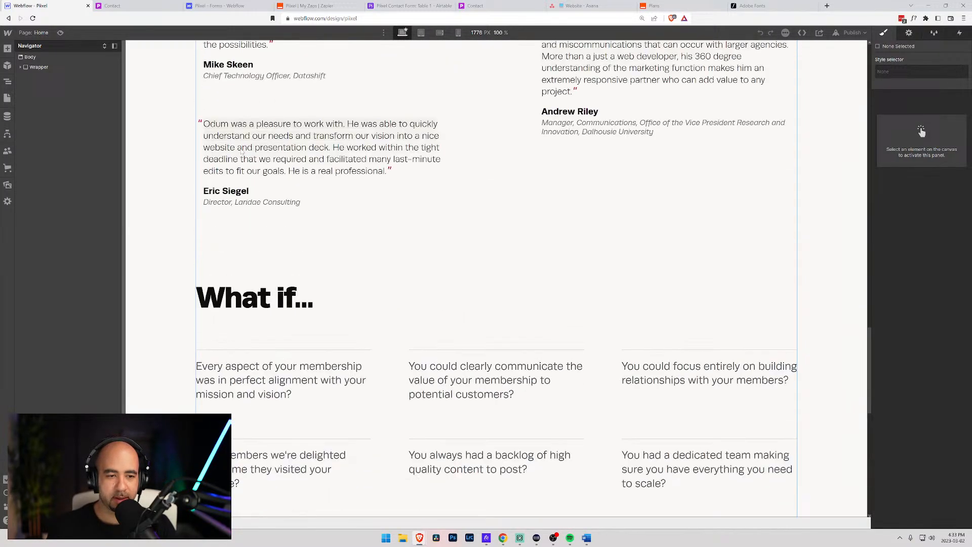
scroll(242, 152, "down", 2)
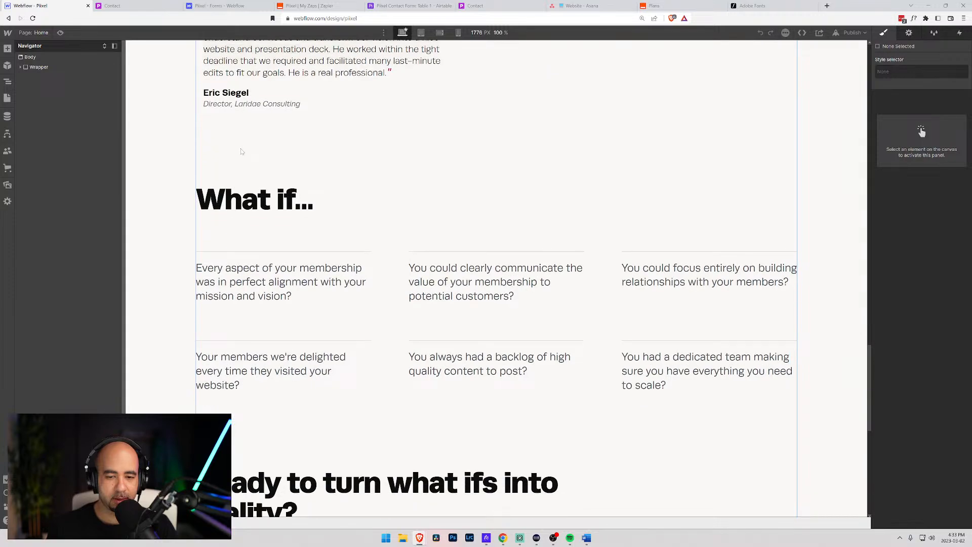
scroll(241, 152, "down", 5)
scroll(242, 151, "up", 15)
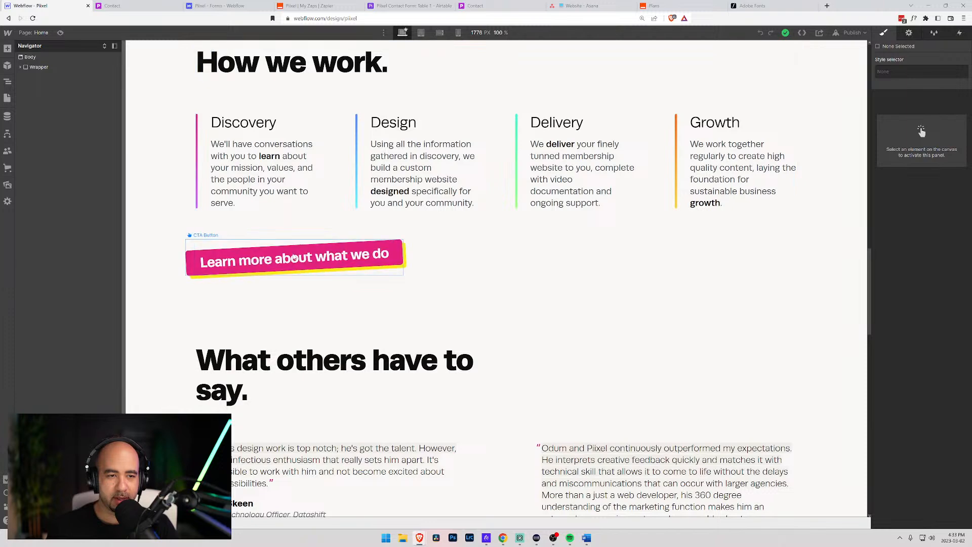
scroll(293, 258, "up", 5)
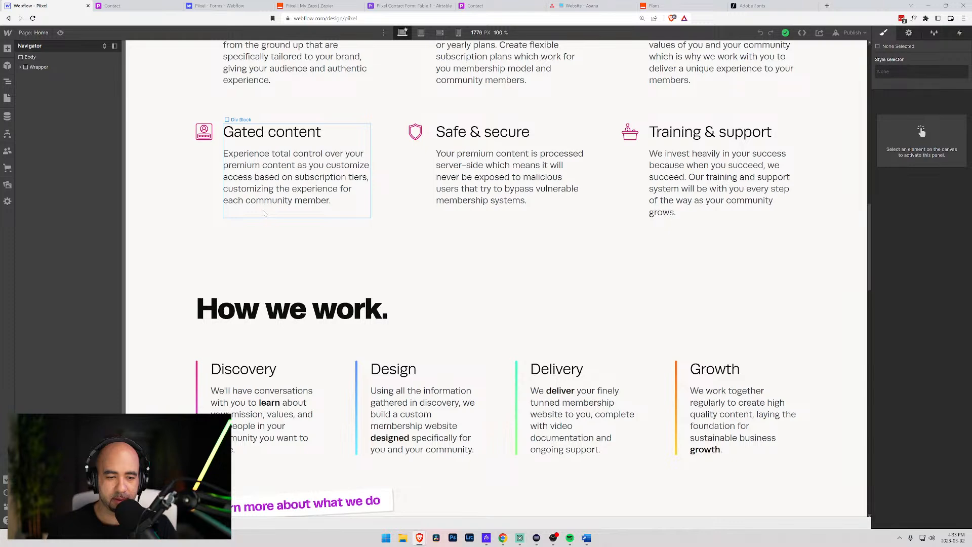
scroll(263, 213, "down", 4)
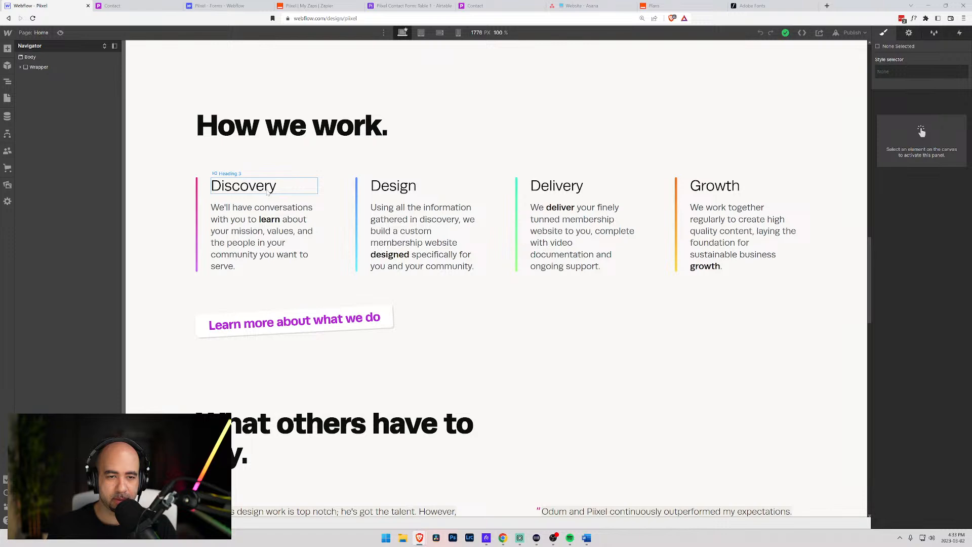
- Scroll through the What we do cards on the live Services page, then return to the Piixel designer
left_click(137, 9)
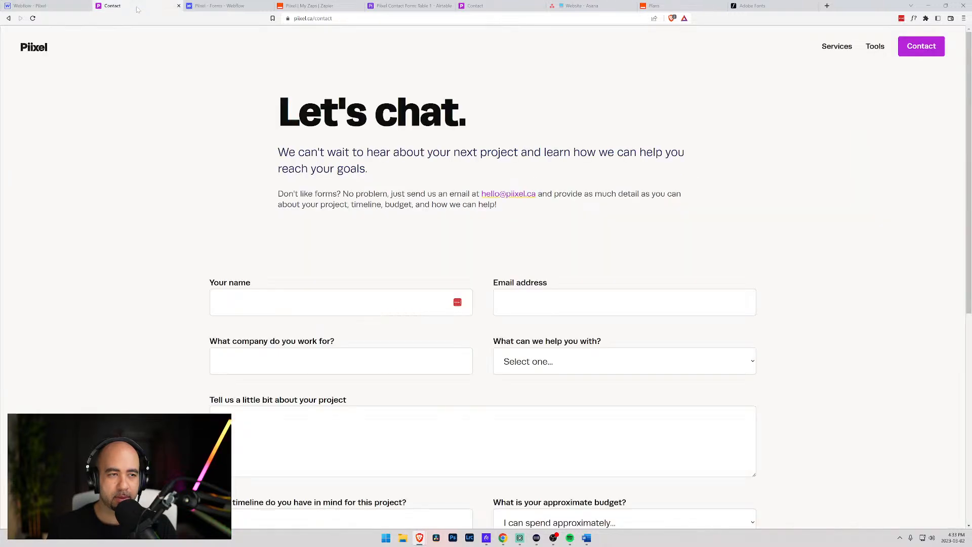
left_click(837, 46)
scroll(270, 201, "down", 3)
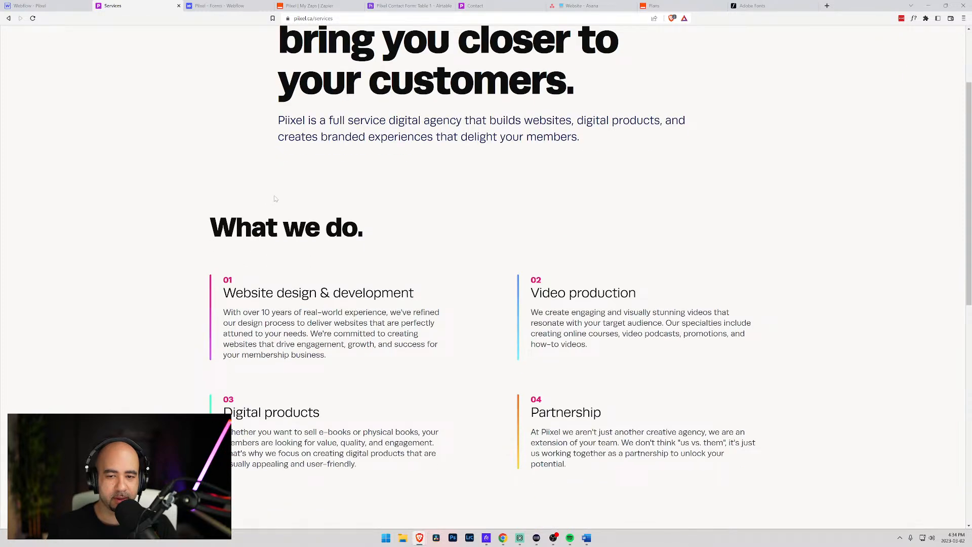
scroll(275, 198, "down", 1)
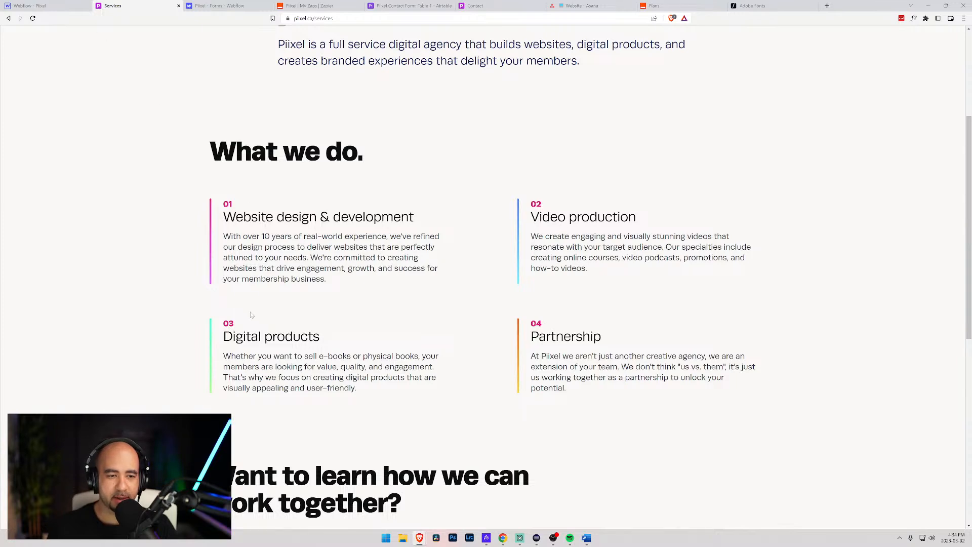
scroll(251, 315, "up", 2)
scroll(250, 313, "down", 1)
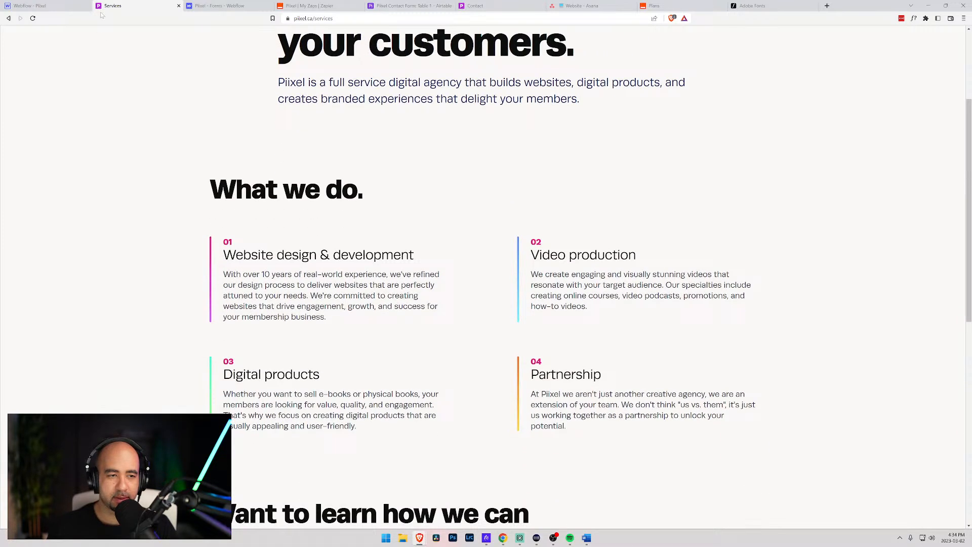
left_click(31, 5)
- On the Services page, select the first card's numbered title block (Work Title Container)
scroll(226, 190, "up", 6)
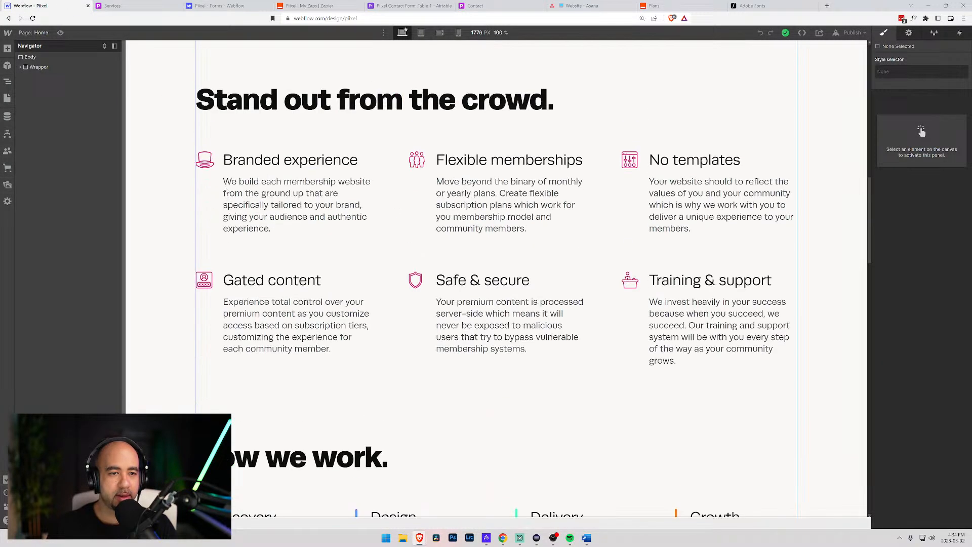
left_click(36, 33)
left_click(51, 109)
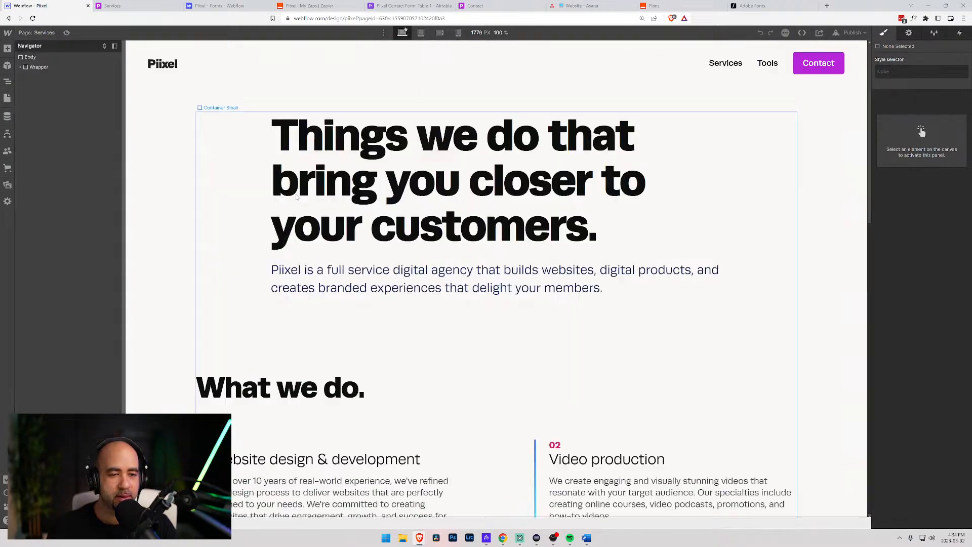
scroll(319, 324, "down", 6)
left_click(216, 99)
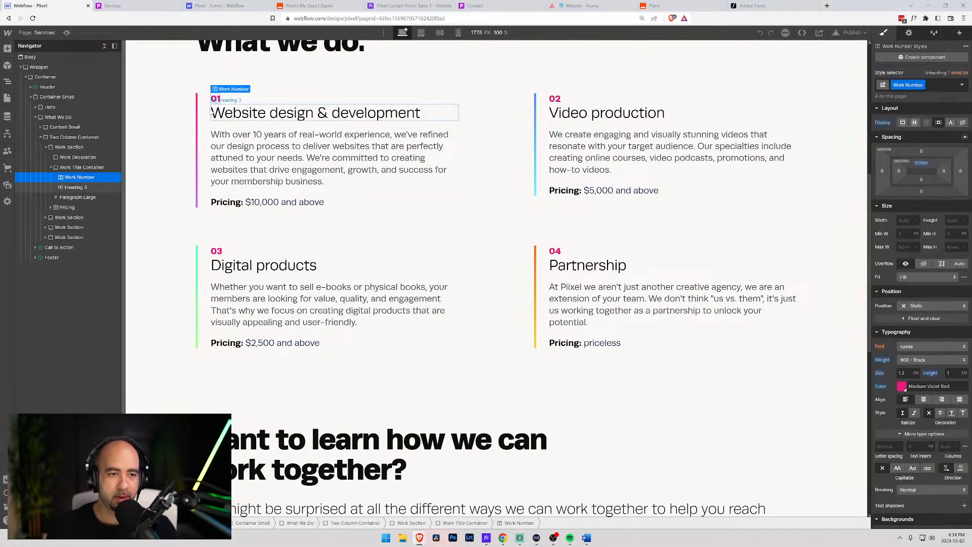
left_click(76, 168)
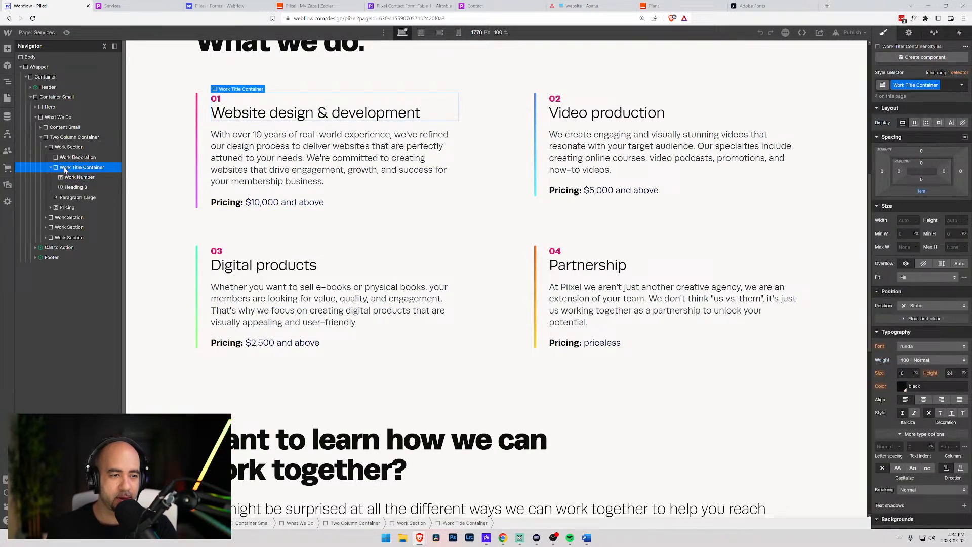
left_click(51, 168)
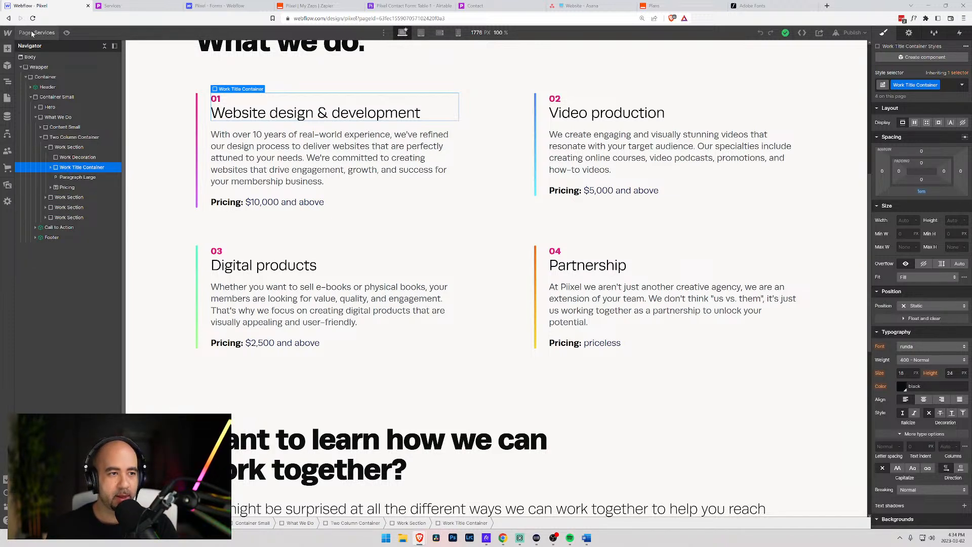
- Paste the title block into the Home page's Discovery card and move it above Discovery
left_click(7, 98)
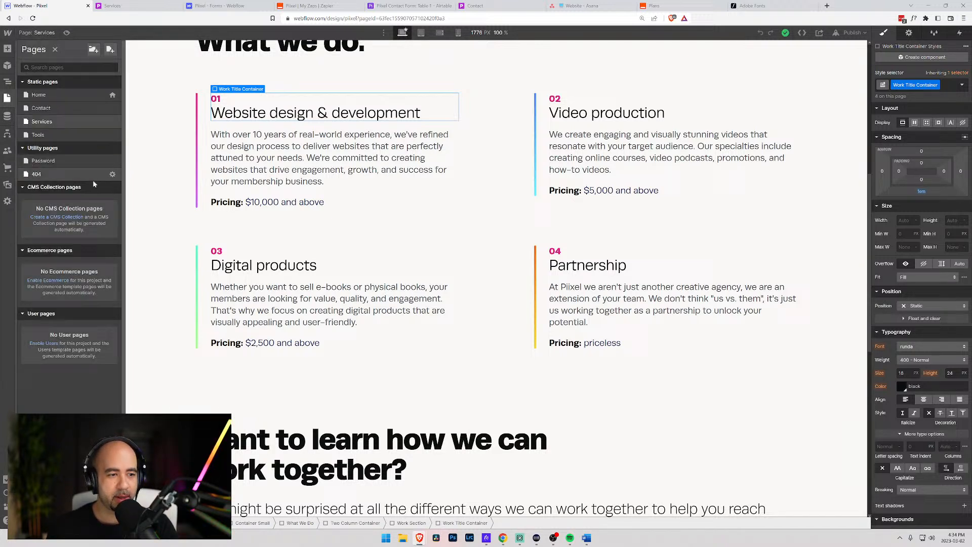
left_click(43, 96)
scroll(247, 219, "down", 15)
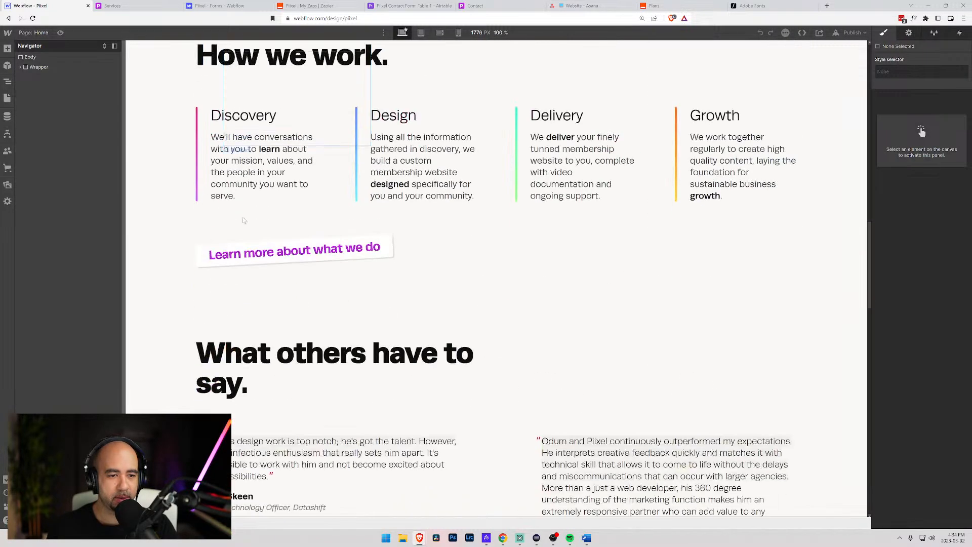
scroll(243, 217, "up", 10)
scroll(241, 214, "up", 3)
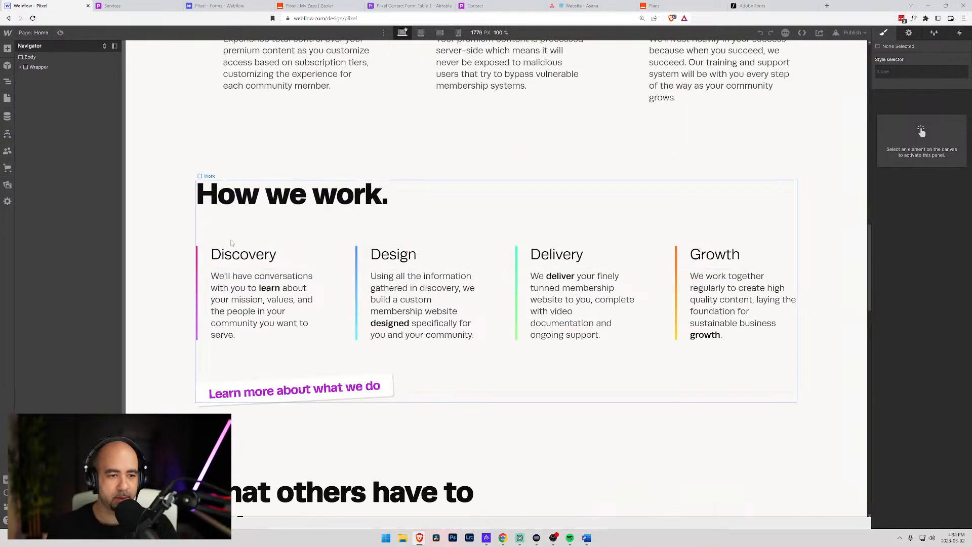
left_click(243, 254)
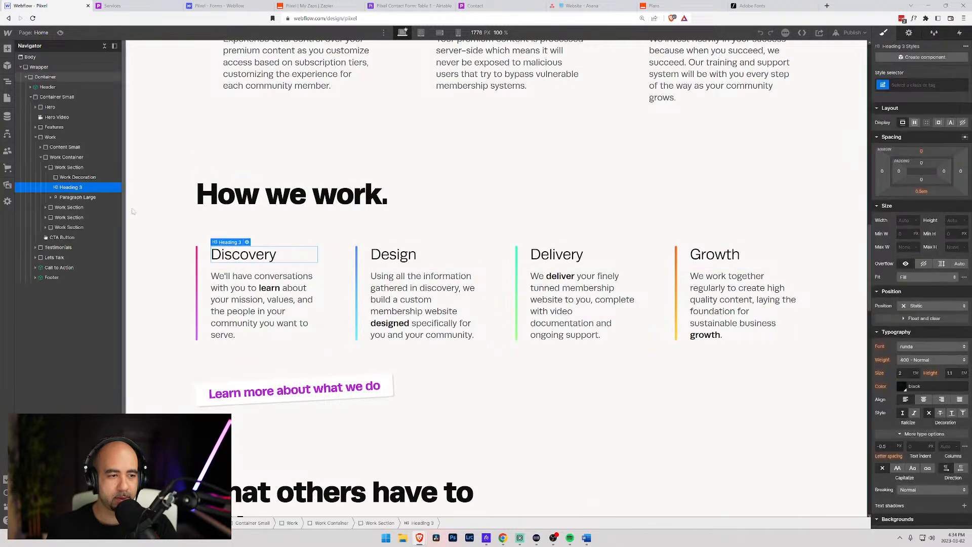
left_click(66, 167)
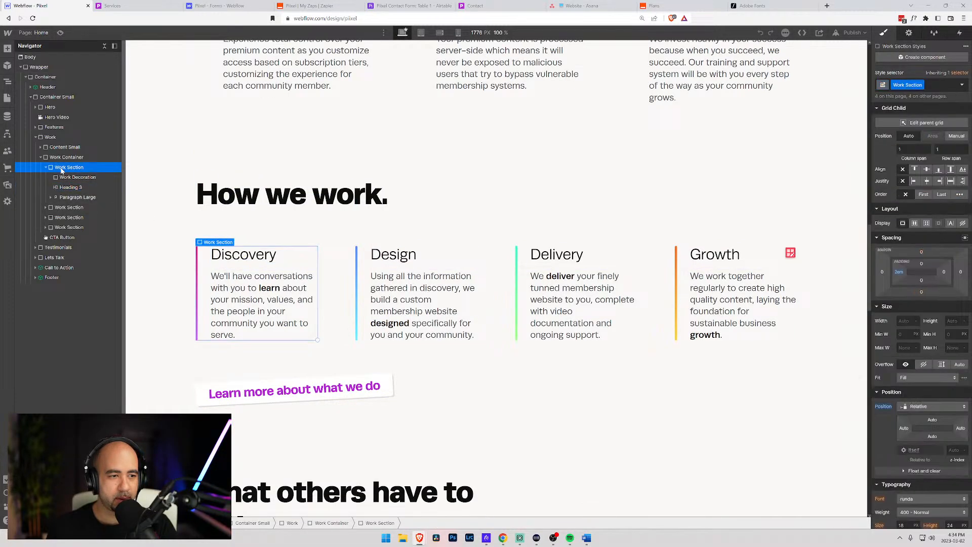
key("ctrl+v")
left_click_drag(66, 207, 64, 173)
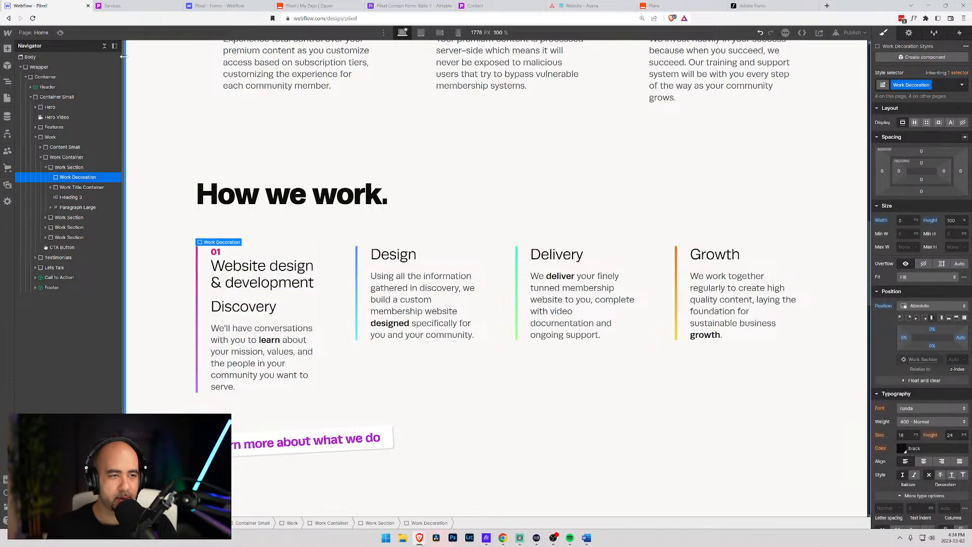
- Check the first service card's coloured bar on Services, then go back to the Home page
left_click(34, 32)
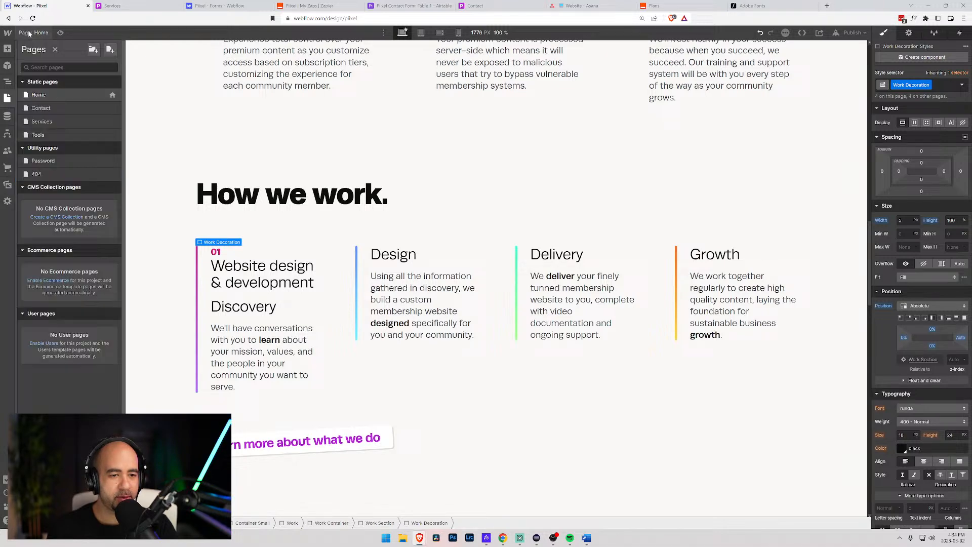
left_click(51, 122)
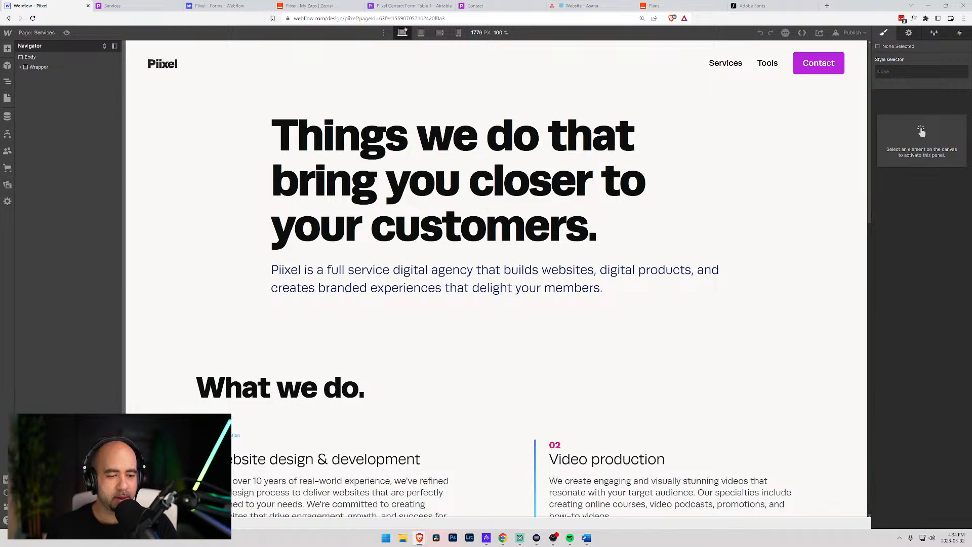
left_click(198, 467)
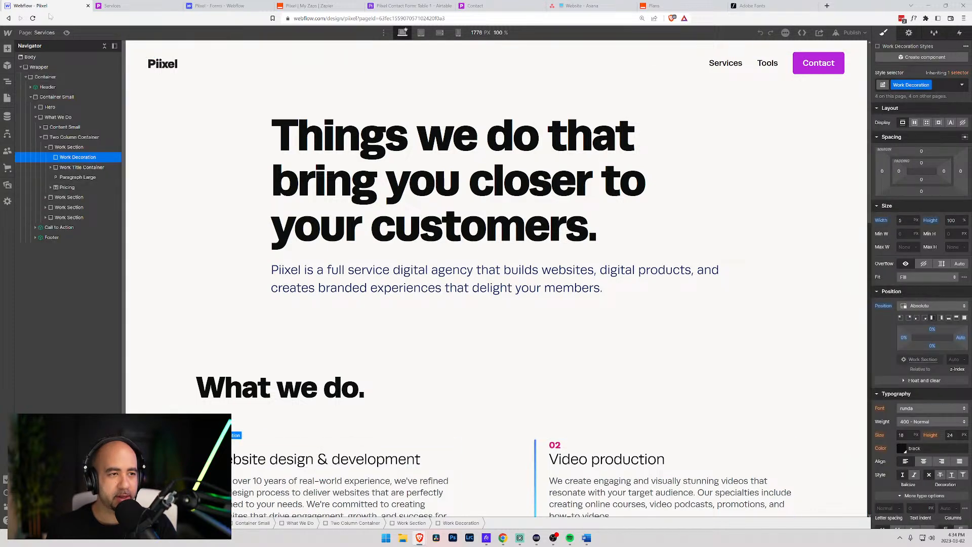
left_click(54, 32)
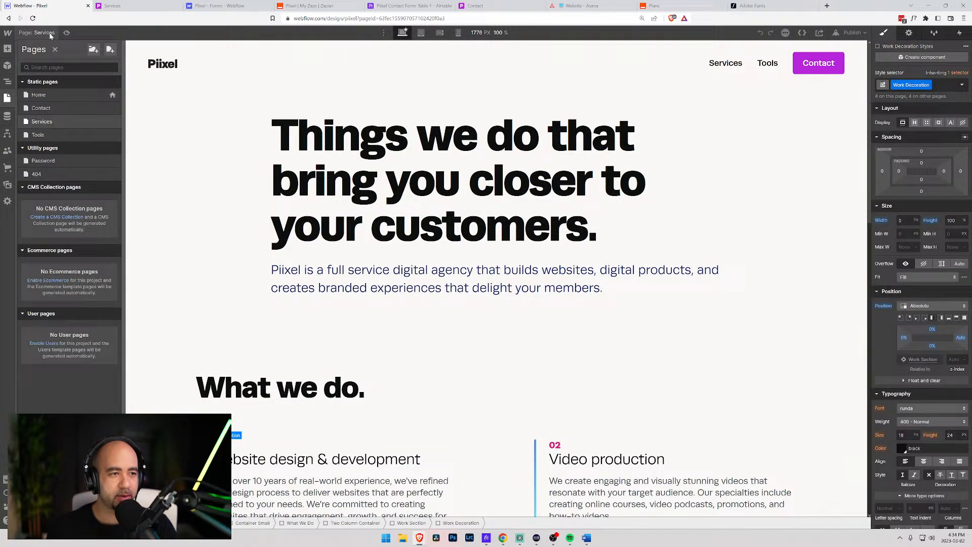
left_click(39, 94)
- Retitle the Website design & development heading to 'Discovery' and delete the duplicate Discovery heading
scroll(188, 190, "down", 10)
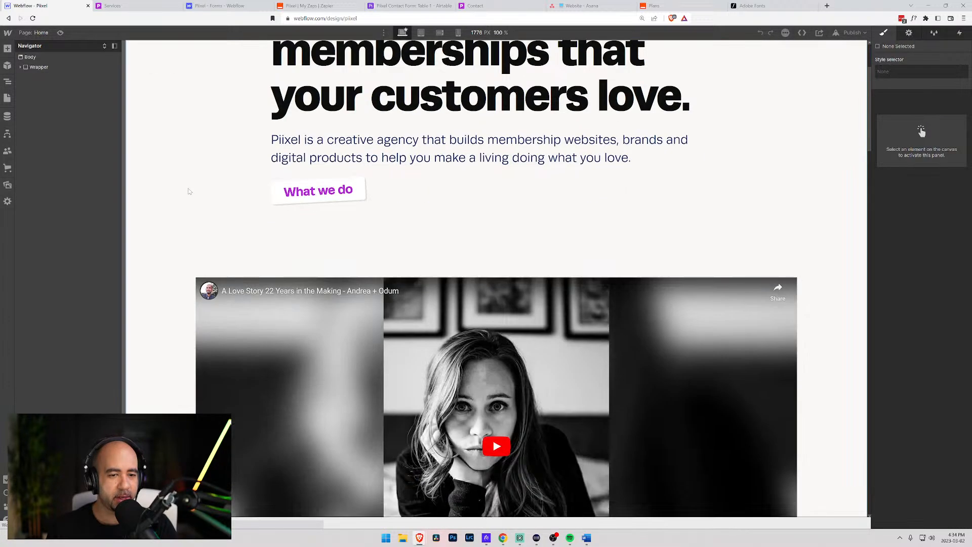
scroll(190, 191, "down", 8)
scroll(246, 315, "up", 6)
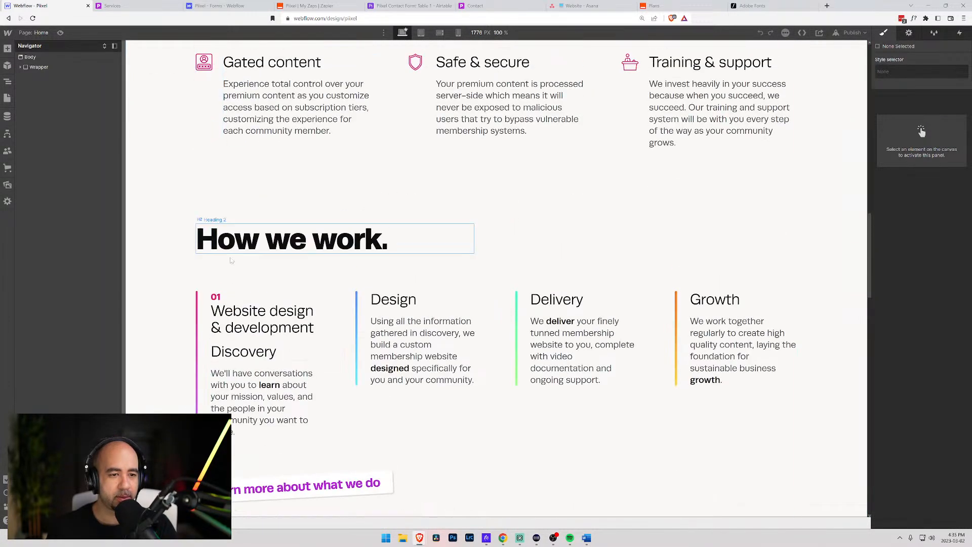
left_click(247, 315)
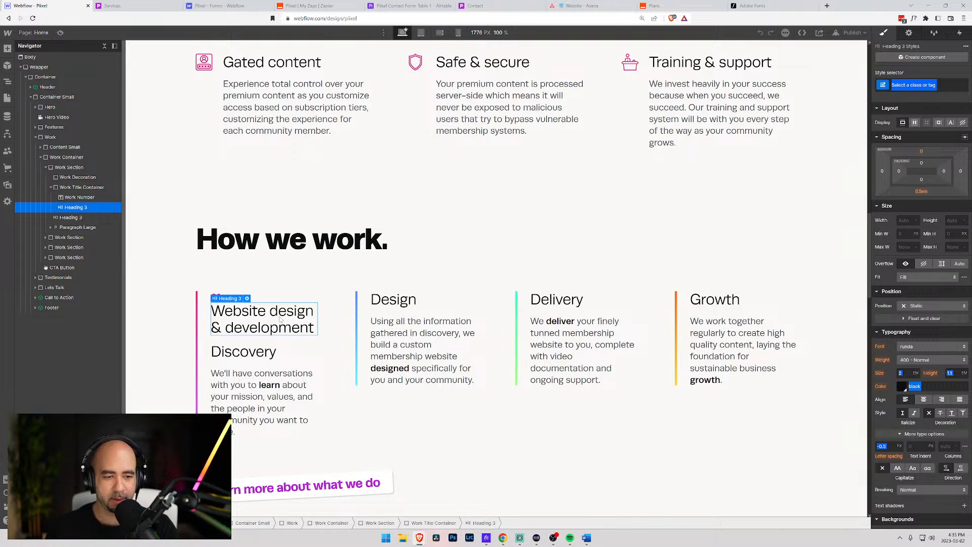
double_click(280, 320)
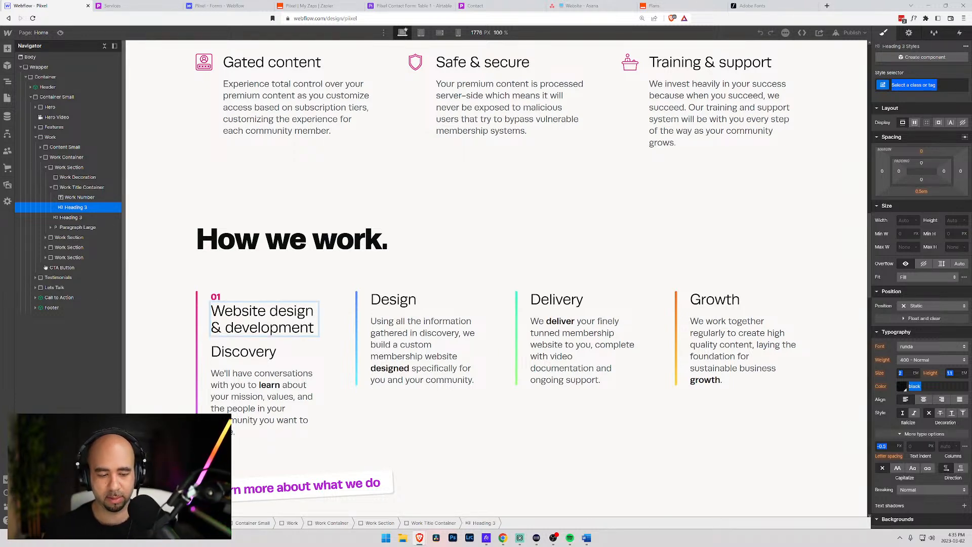
key("ctrl+a")
type("Disc")
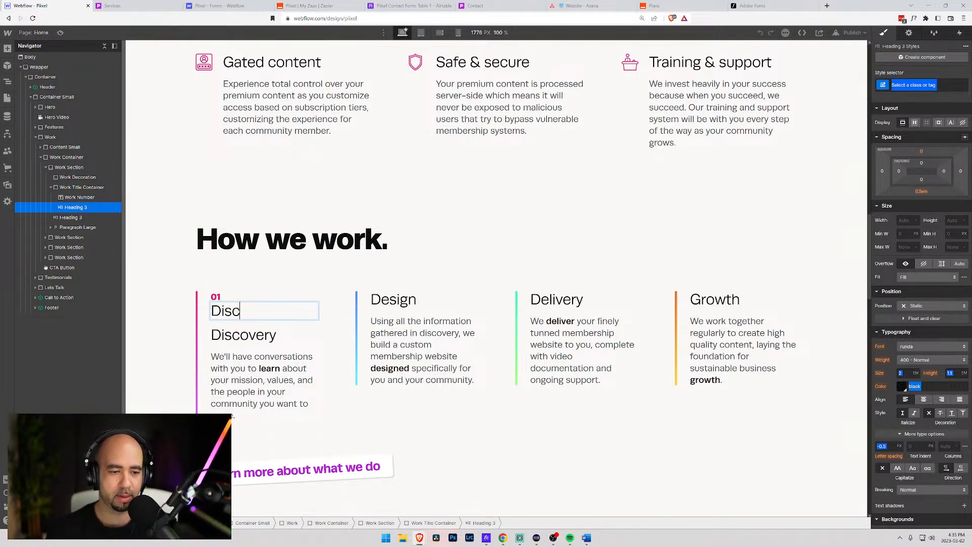
type("overy")
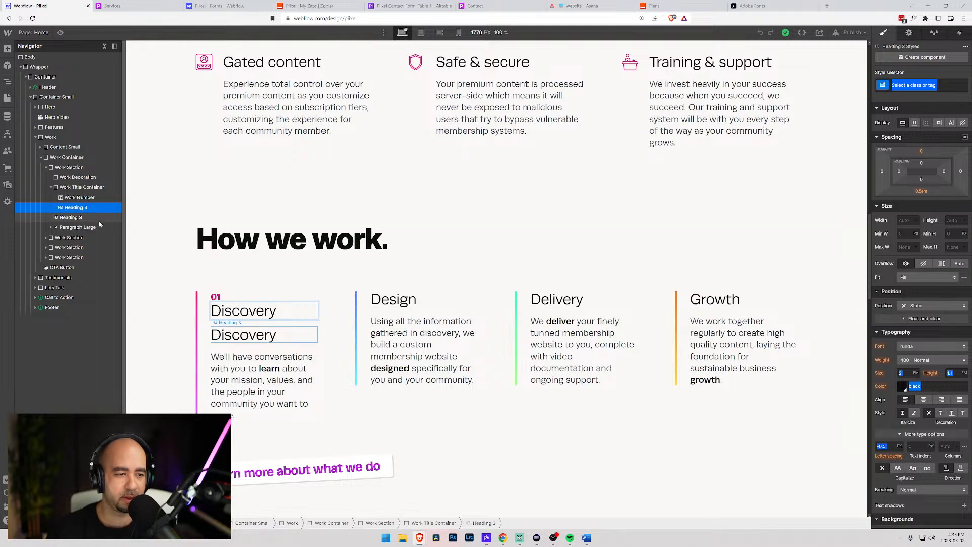
left_click(75, 219)
key("Delete")
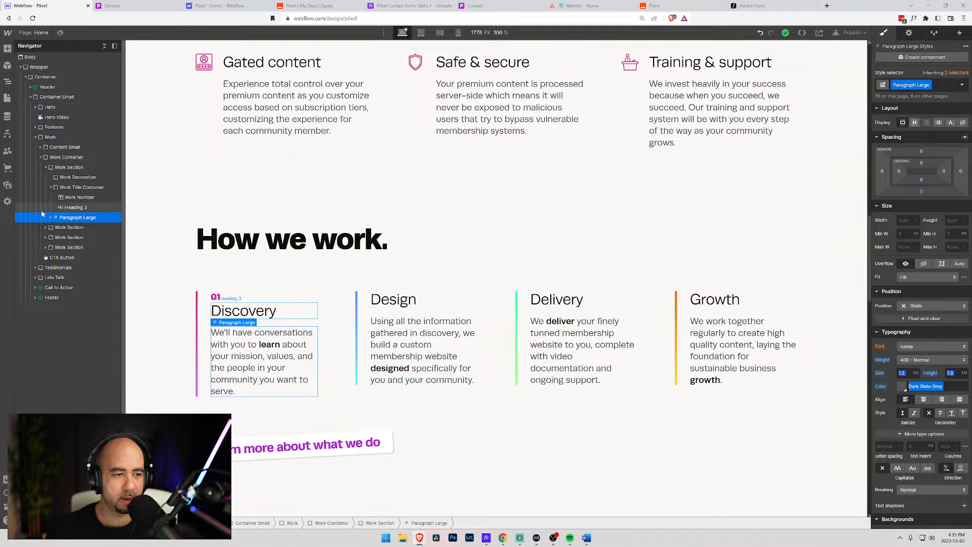
- Copy the 01 Discovery title block and paste it into the Design, Delivery and Growth cards
left_click(71, 187)
left_click(51, 187)
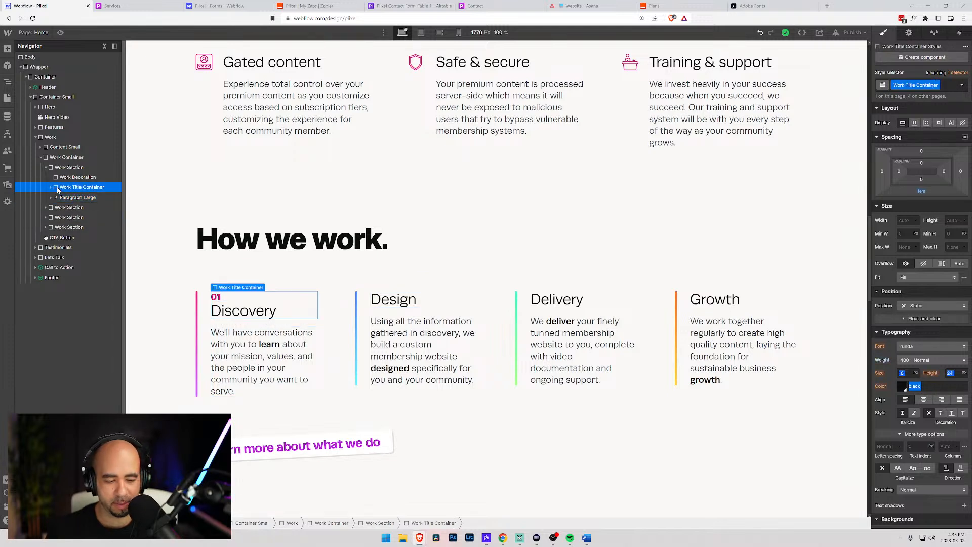
key("ctrl+c")
left_click(66, 207)
key("ctrl+v")
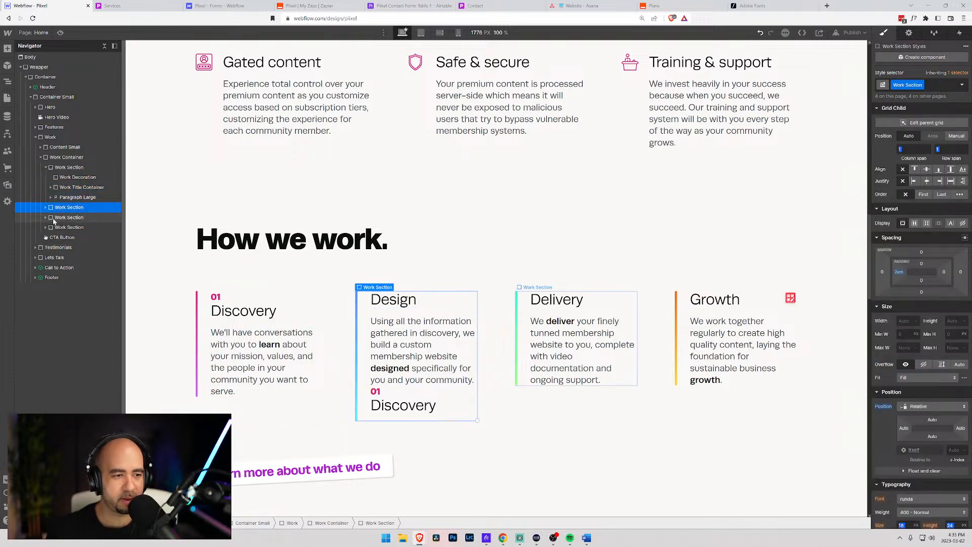
left_click(61, 217)
key("ctrl+v")
left_click(61, 227)
key("ctrl+v")
- In the Design card, move the title block above its heading and delete the extra Discovery heading
left_click(61, 207)
left_click(46, 207)
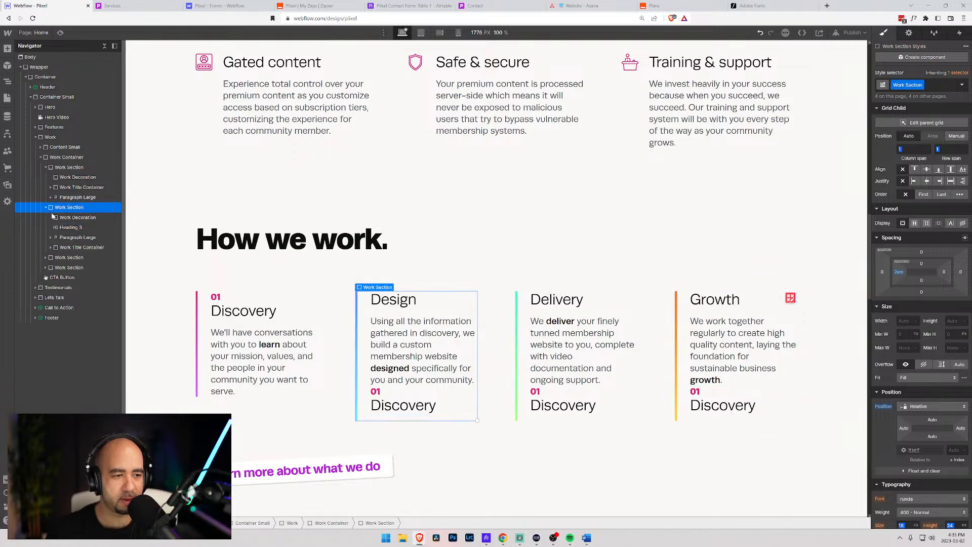
mouse_move(63, 247)
left_mouse_down()
mouse_move(60, 228)
mouse_move(66, 260)
left_mouse_up()
left_click(67, 259)
key("Delete")
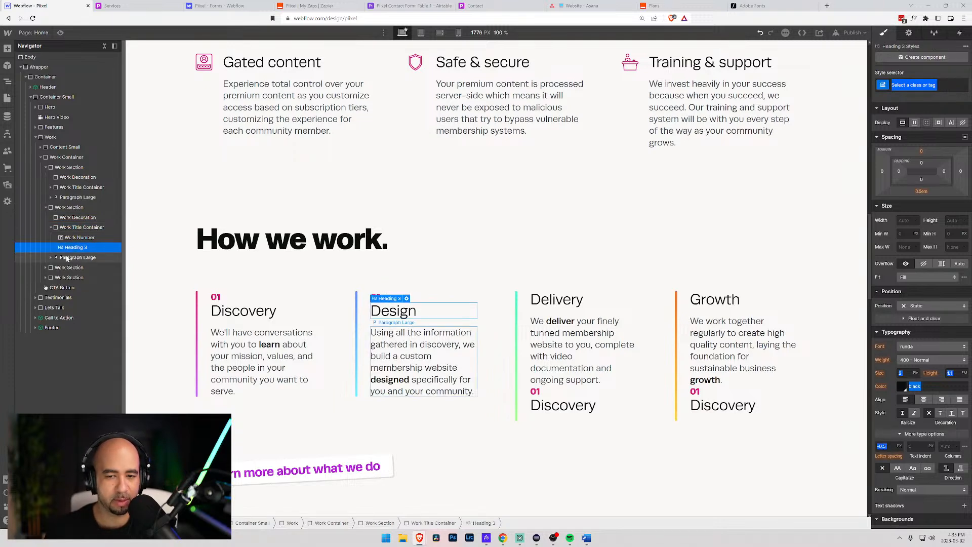
- Move the title block to the top of Delivery and Growth, deleting their leftover Discovery headings
left_click(65, 267)
left_click(46, 268)
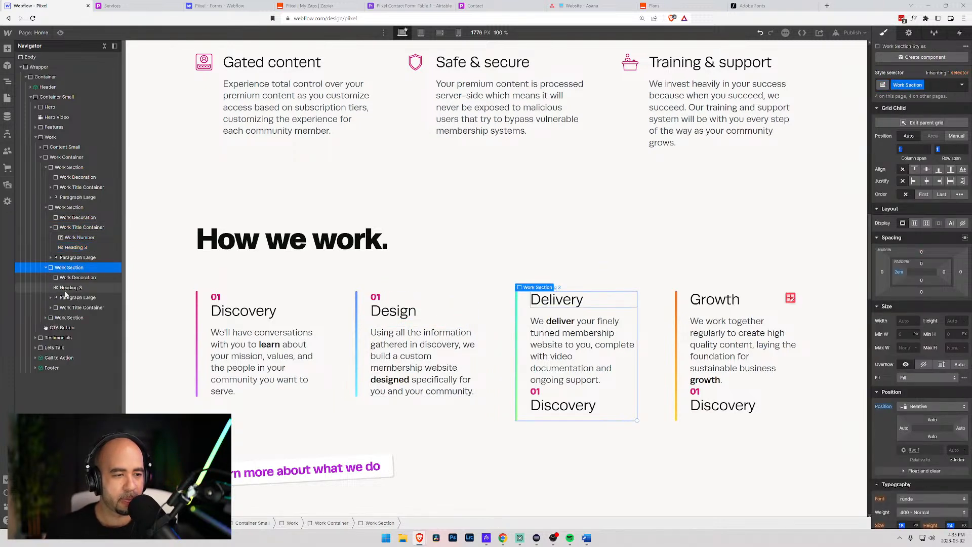
mouse_move(58, 308)
left_mouse_down()
mouse_move(56, 289)
mouse_move(66, 318)
left_mouse_up()
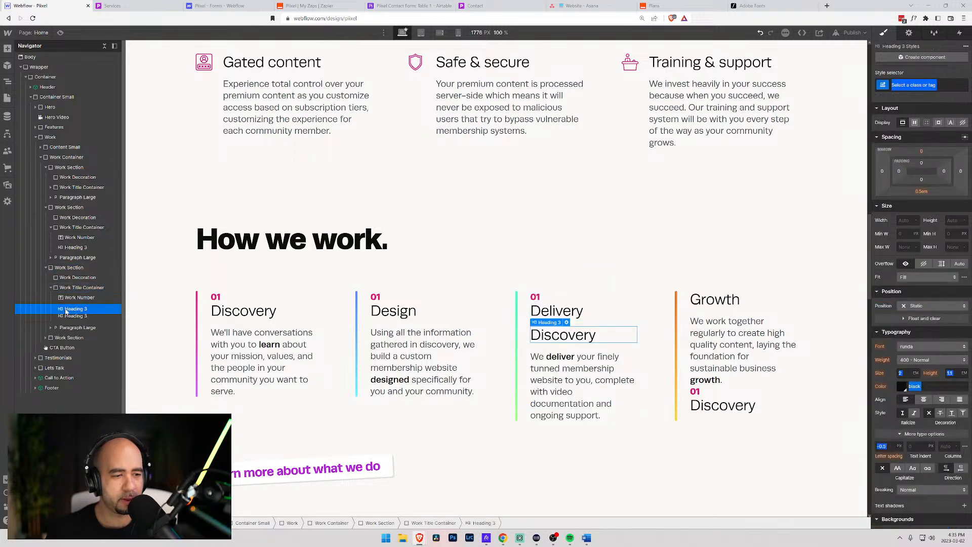
key("Delete")
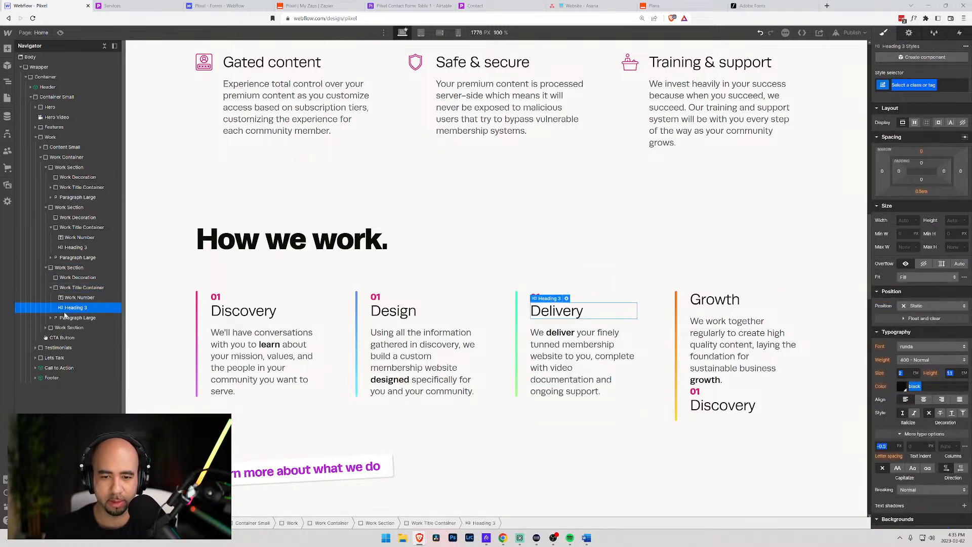
left_click(50, 287)
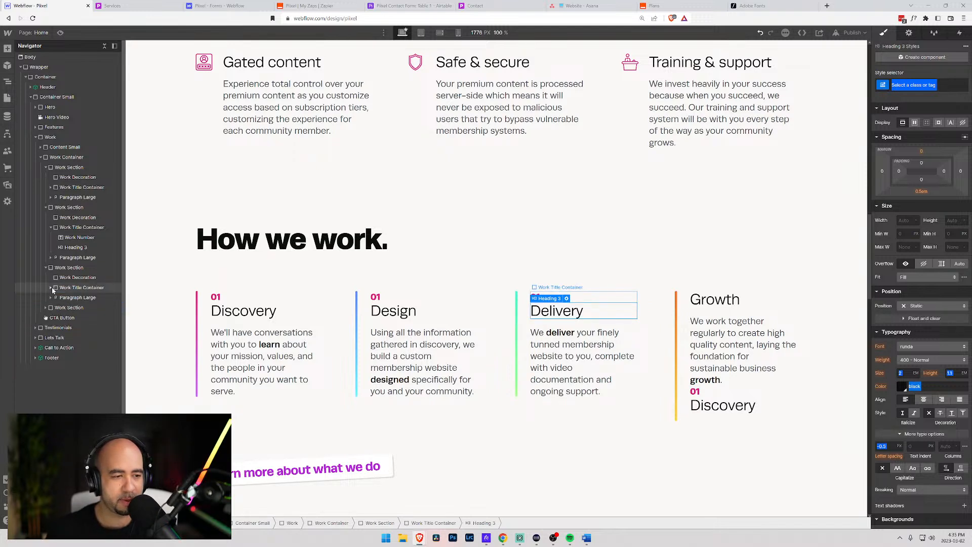
left_click(46, 307)
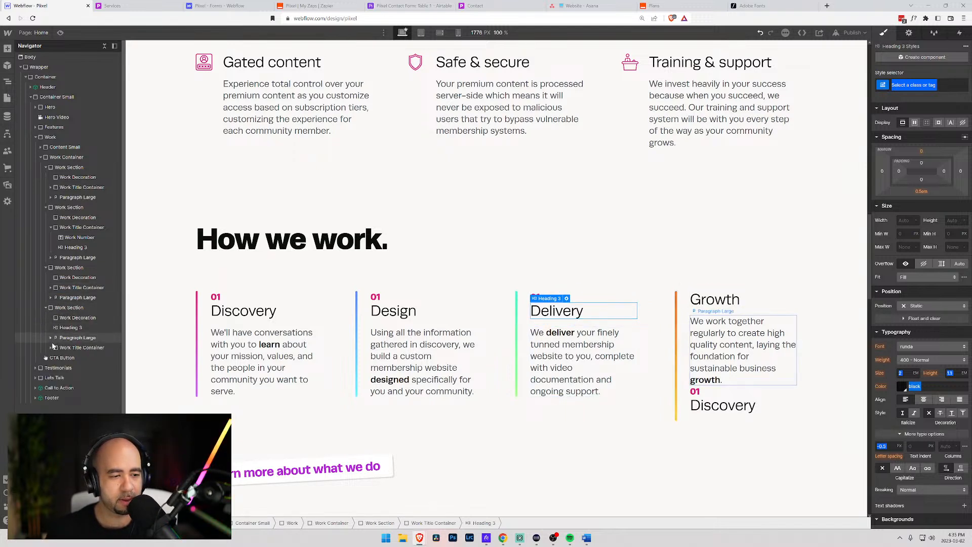
mouse_move(54, 348)
left_mouse_down()
mouse_move(55, 327)
mouse_move(67, 361)
left_mouse_up()
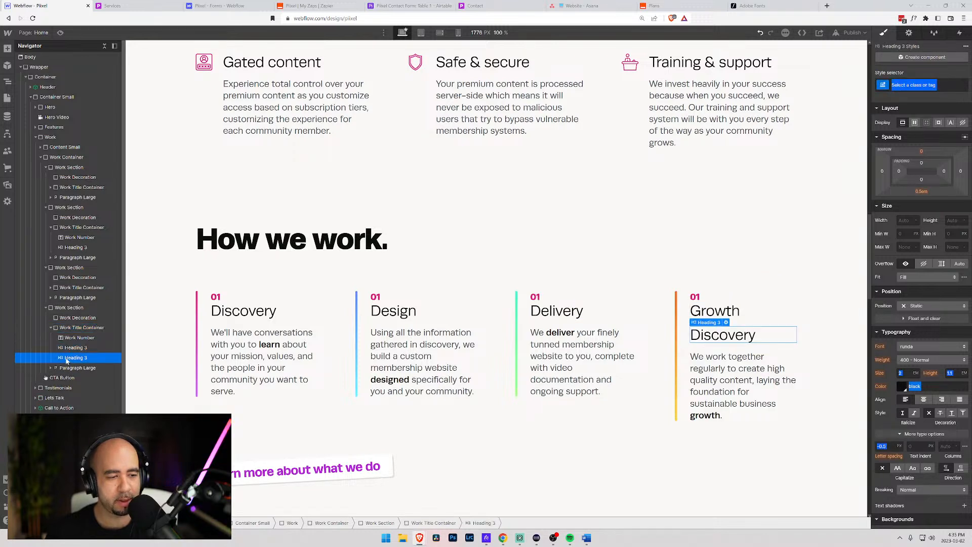
key("Delete")
- Change the step numbers above Design, Delivery and Growth to 02, 03 and 04
left_click(185, 257)
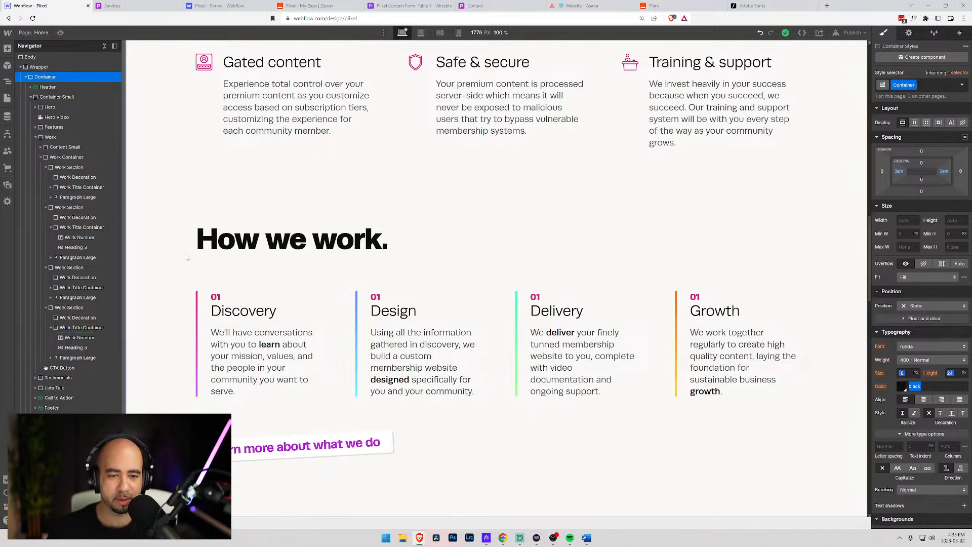
left_click(384, 297)
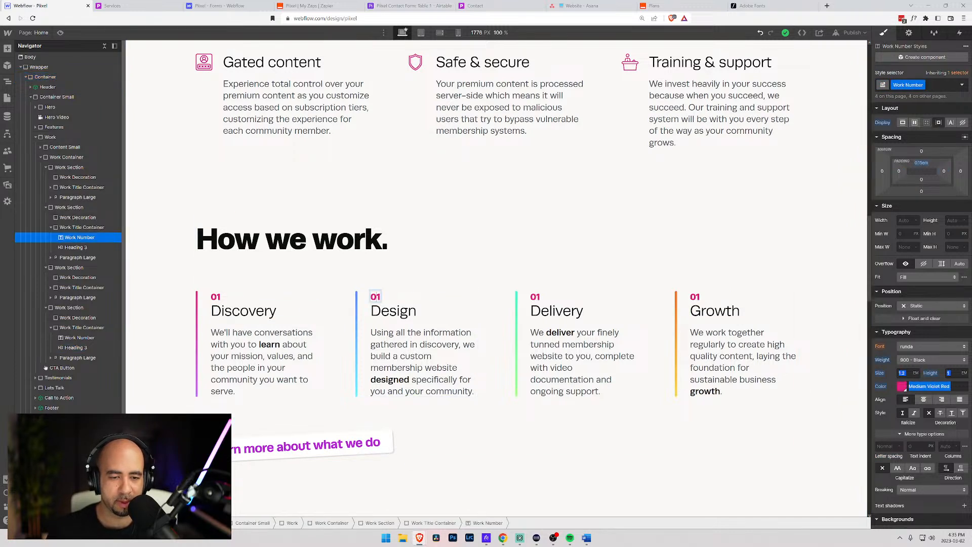
left_click_drag(377, 297, 385, 297)
type("2")
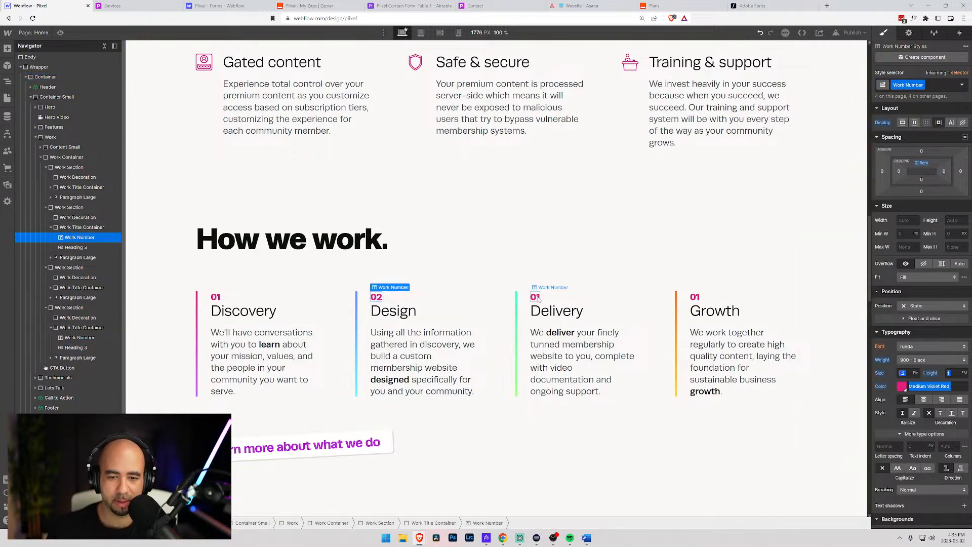
double_click(537, 297)
type("03")
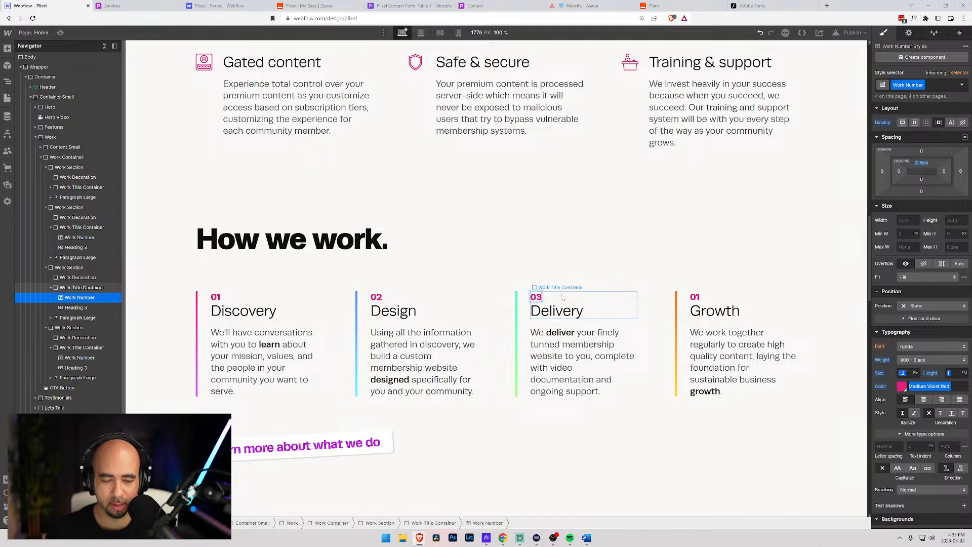
key("Escape")
left_click(695, 297)
double_click(697, 298)
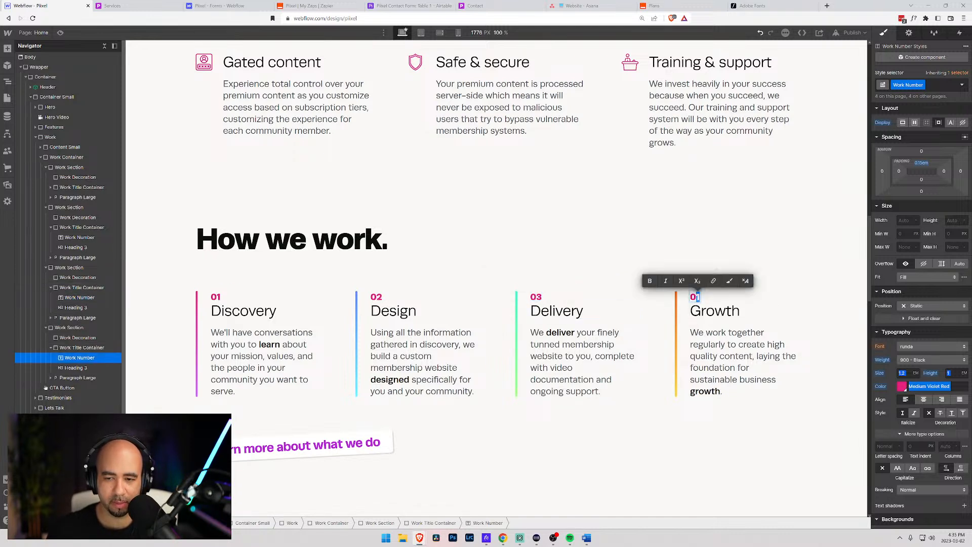
type("4")
key("Escape")
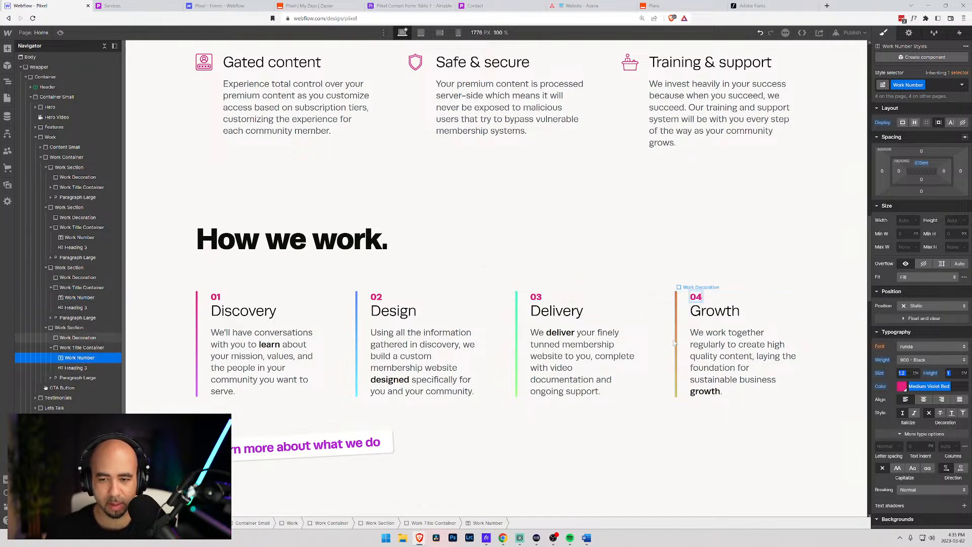
left_click(169, 231)
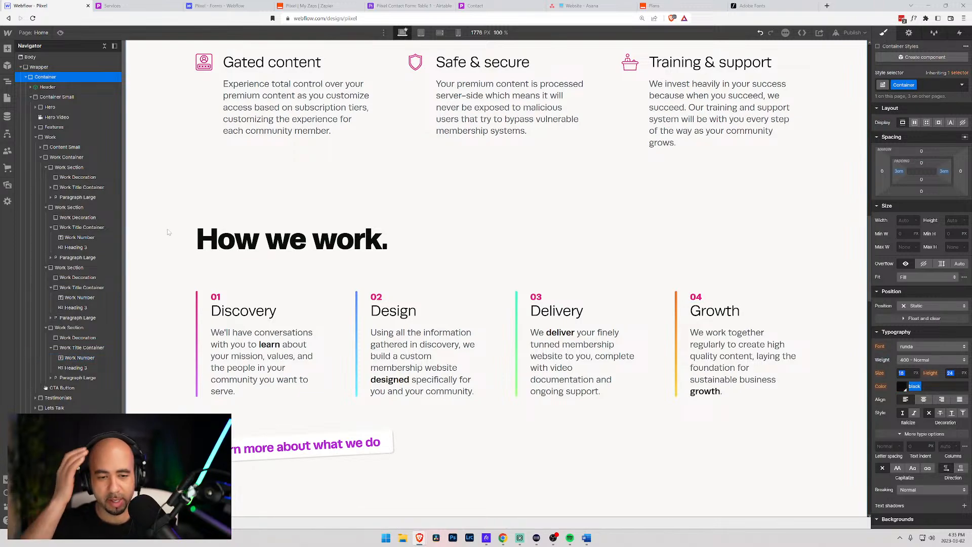
- Compare the renumbered How we work section against the live Services page layout
scroll(177, 217, "up", 4)
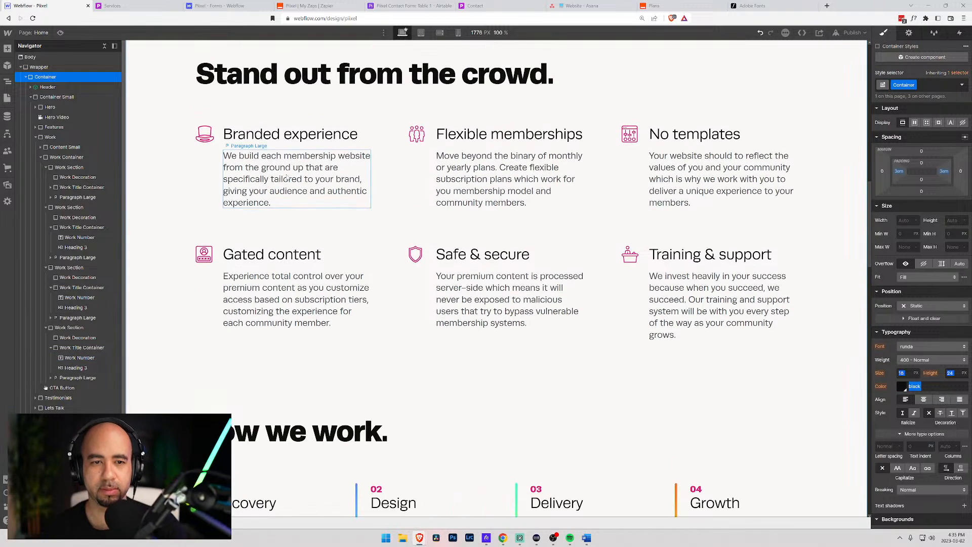
scroll(304, 192, "down", 5)
scroll(324, 180, "down", 1)
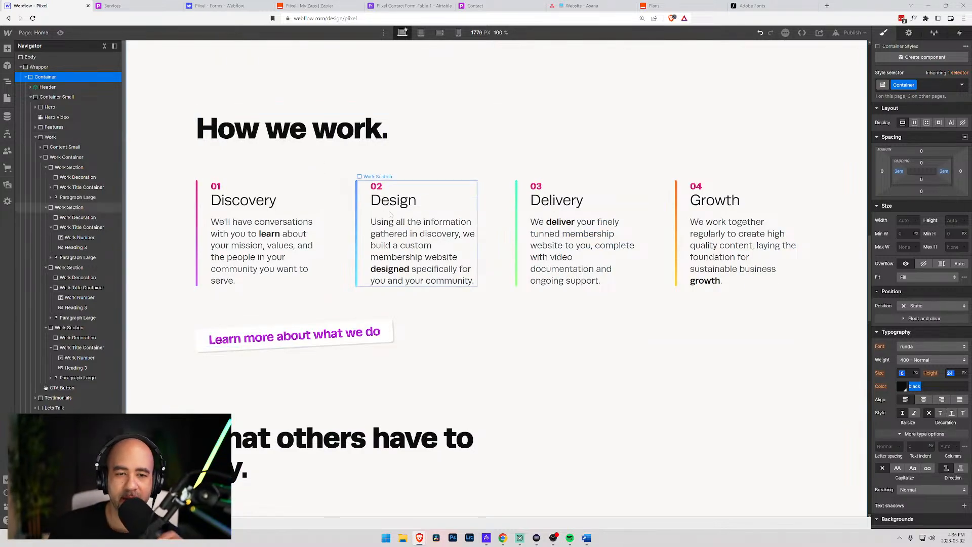
scroll(319, 159, "up", 5)
scroll(354, 193, "down", 7)
scroll(369, 201, "up", 7)
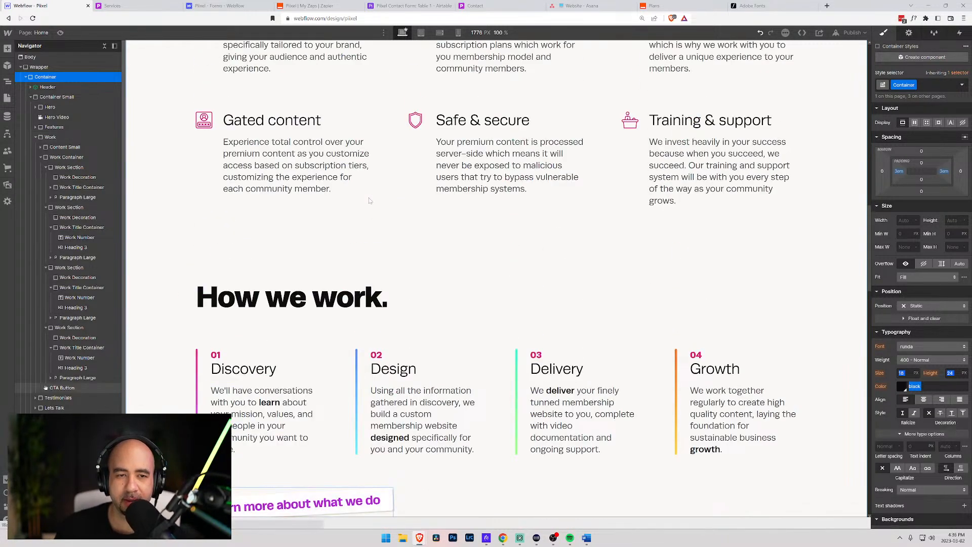
left_click(124, 5)
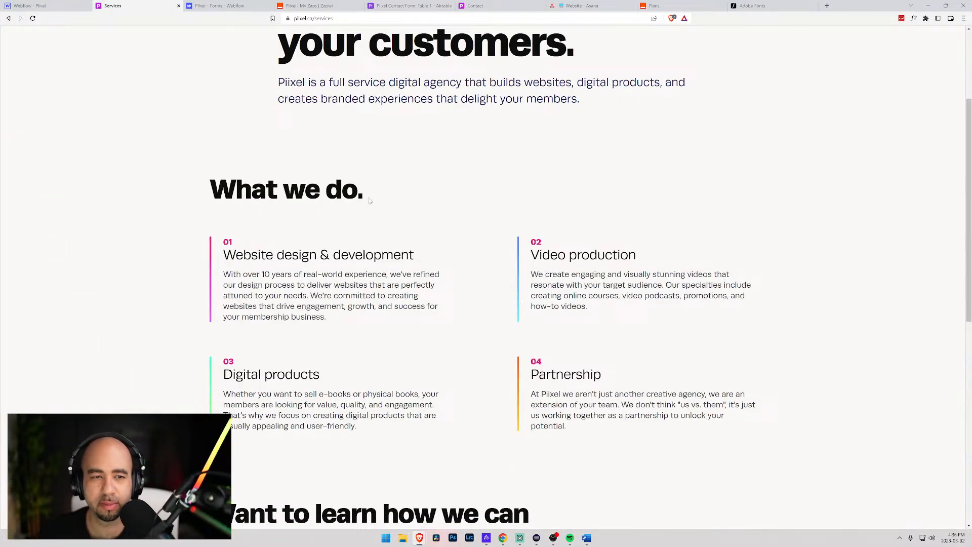
left_click(48, 6)
scroll(334, 263, "down", 8)
scroll(357, 246, "up", 4)
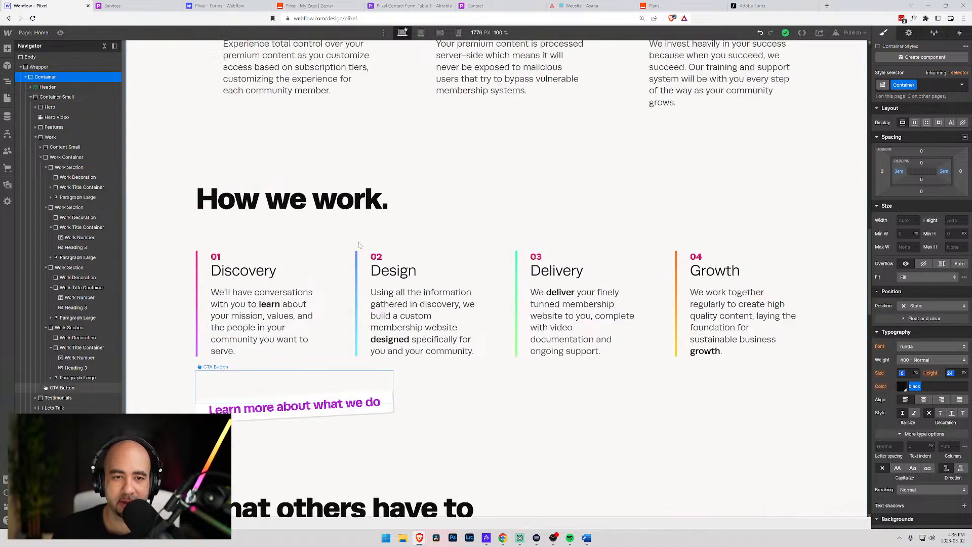
scroll(359, 245, "up", 1)
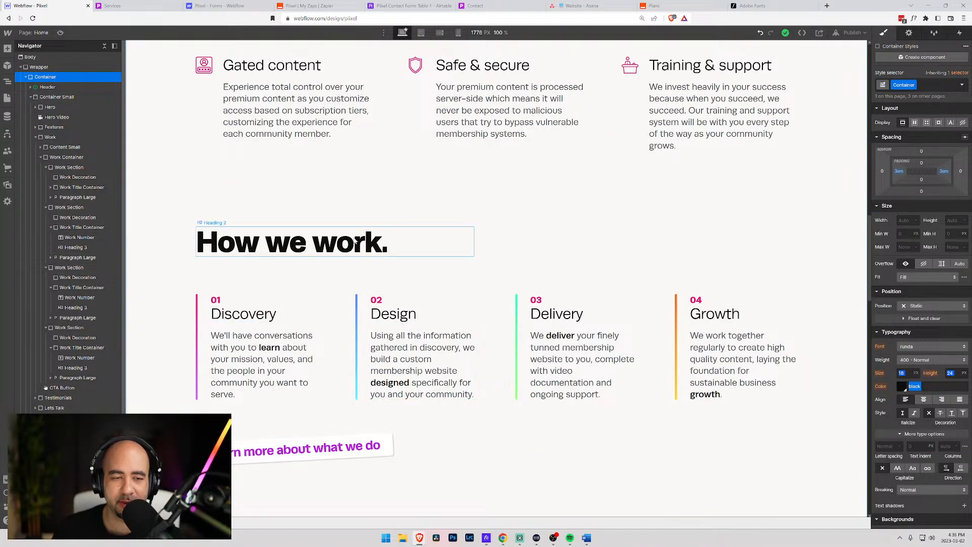
scroll(353, 238, "up", 15)
scroll(355, 243, "down", 20)
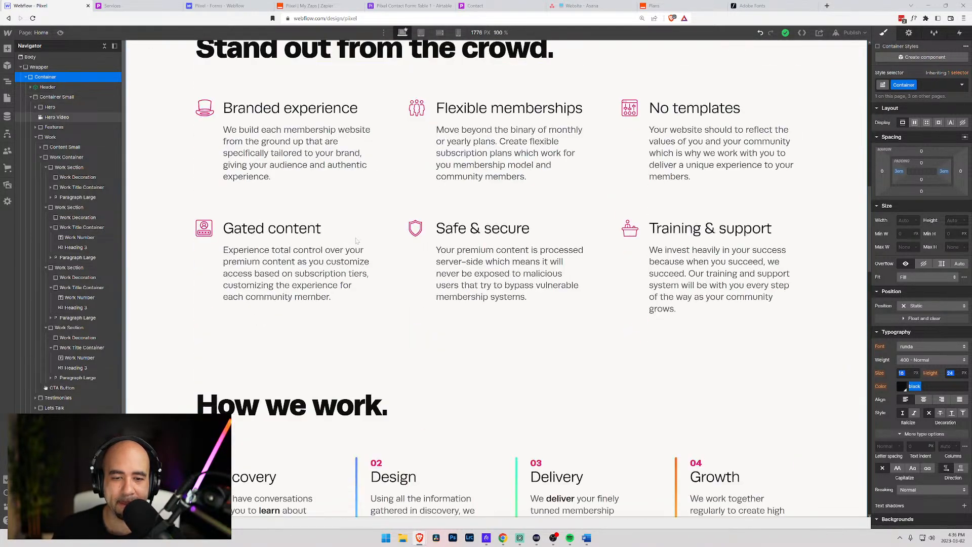
scroll(358, 241, "up", 10)
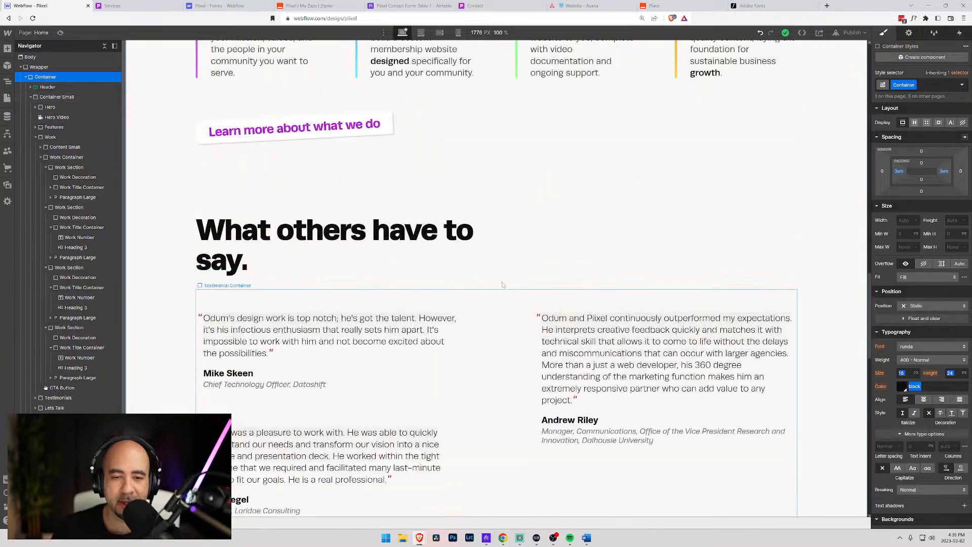
scroll(458, 231, "down", 5)
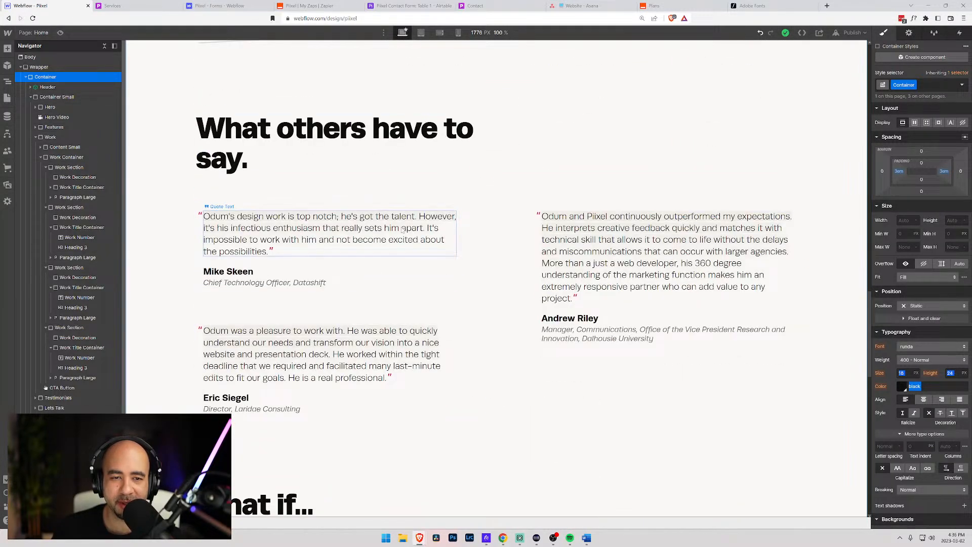
scroll(470, 245, "up", 5)
scroll(485, 261, "down", 7)
scroll(485, 261, "up", 2)
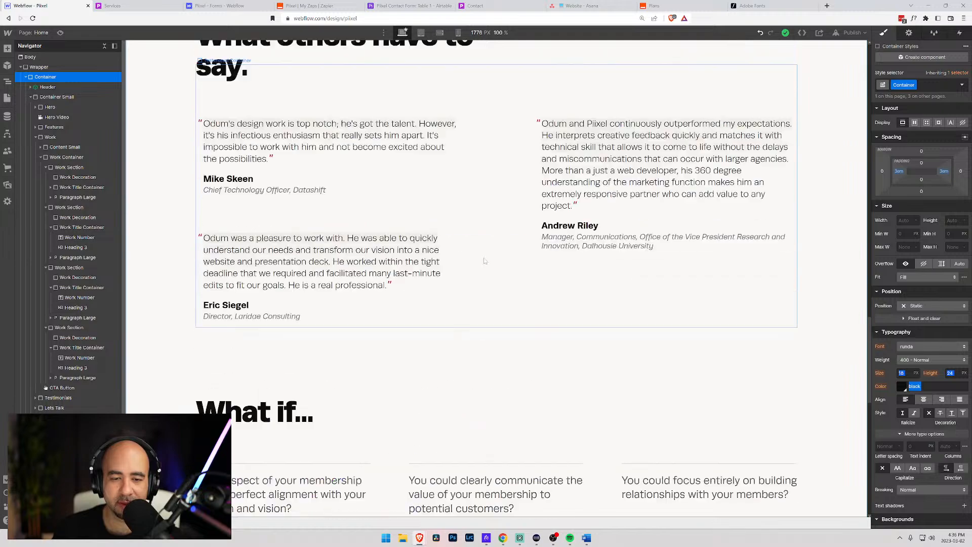
scroll(476, 325, "up", 5)
scroll(476, 326, "down", 10)
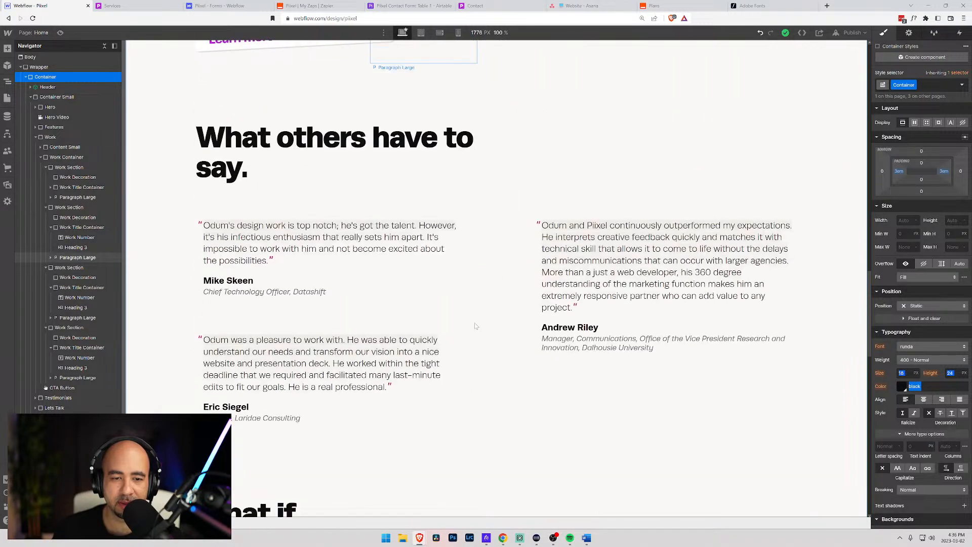
scroll(476, 325, "up", 2)
scroll(475, 324, "up", 5)
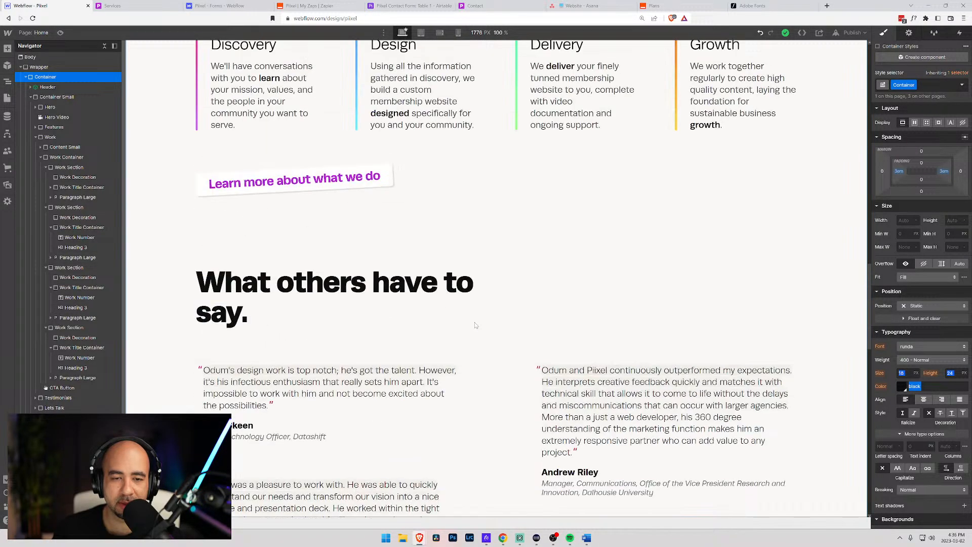
scroll(475, 325, "down", 7)
scroll(445, 309, "up", 5)
scroll(410, 294, "down", 5)
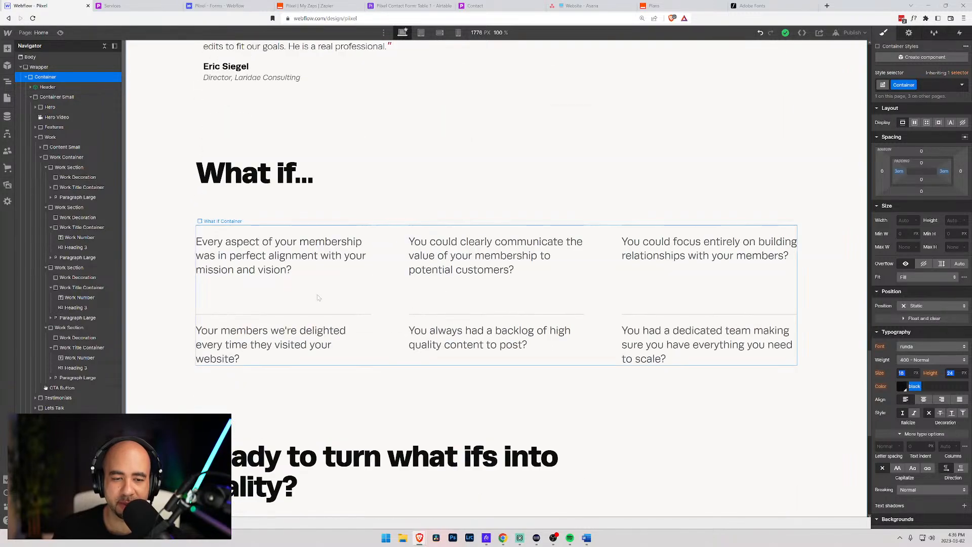
scroll(506, 269, "up", 4)
scroll(514, 262, "down", 3)
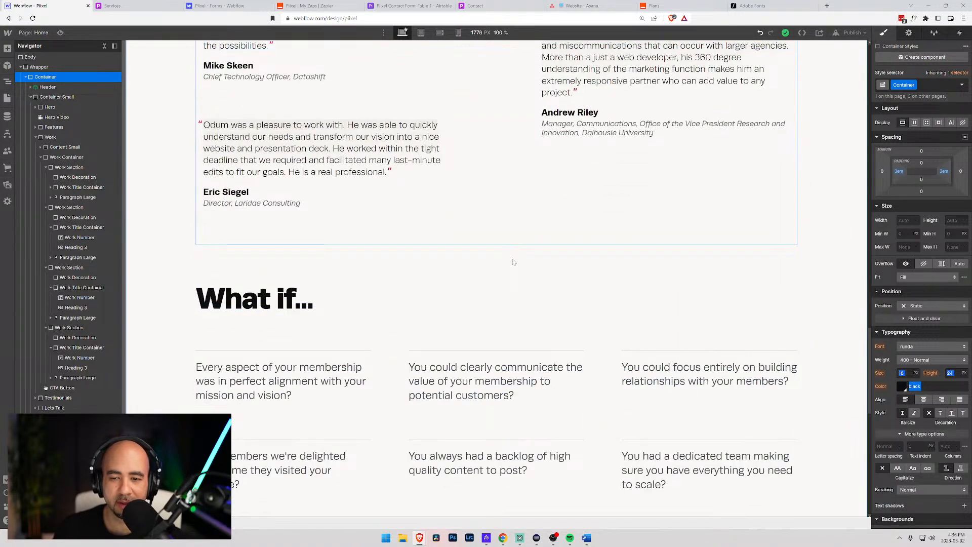
scroll(513, 261, "up", 10)
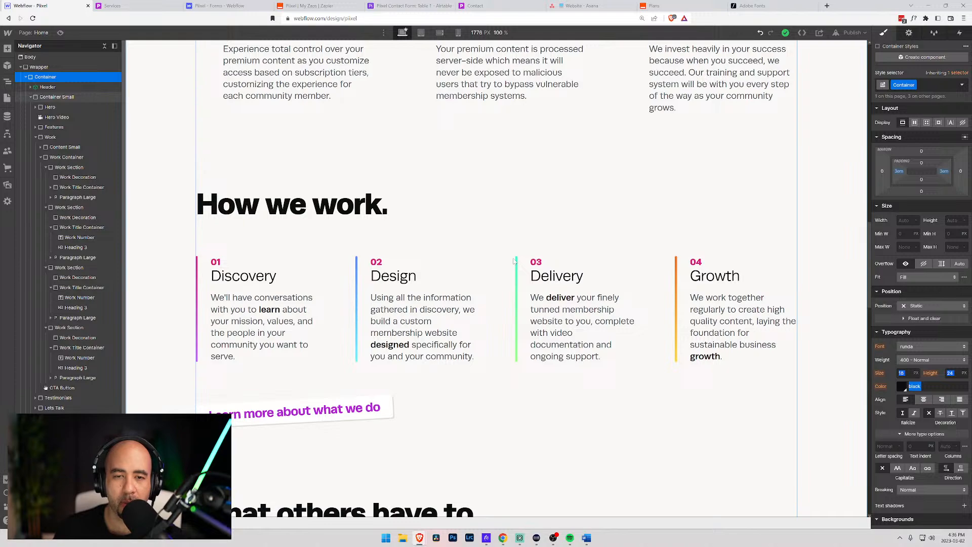
scroll(513, 261, "down", 5)
scroll(514, 262, "up", 5)
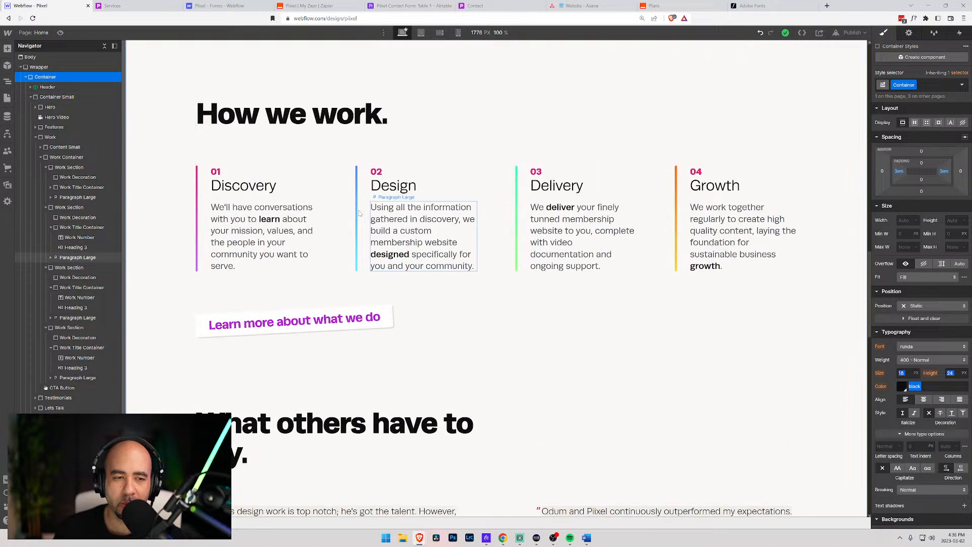
- Inspect the Home steps container and the Services two-column container against the live Services page
left_click(61, 157)
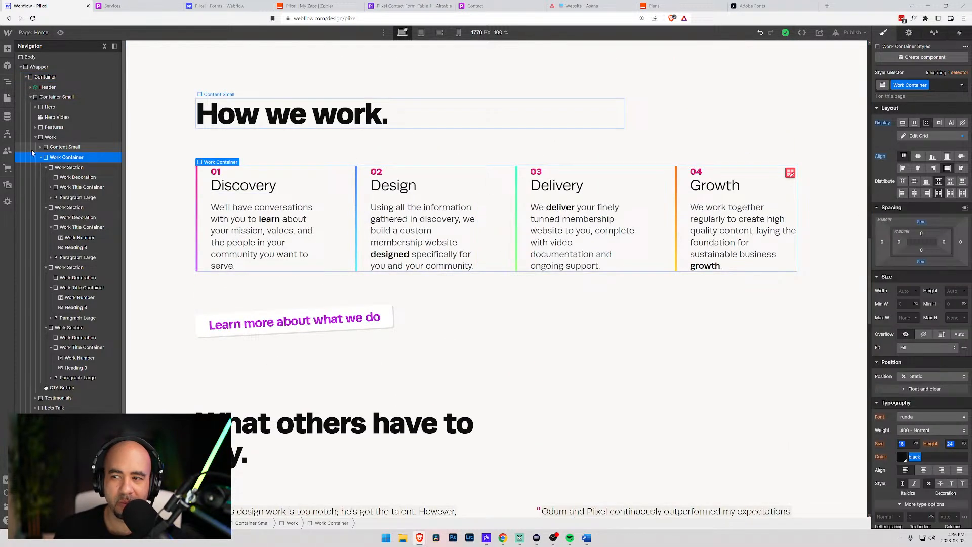
left_click(51, 137)
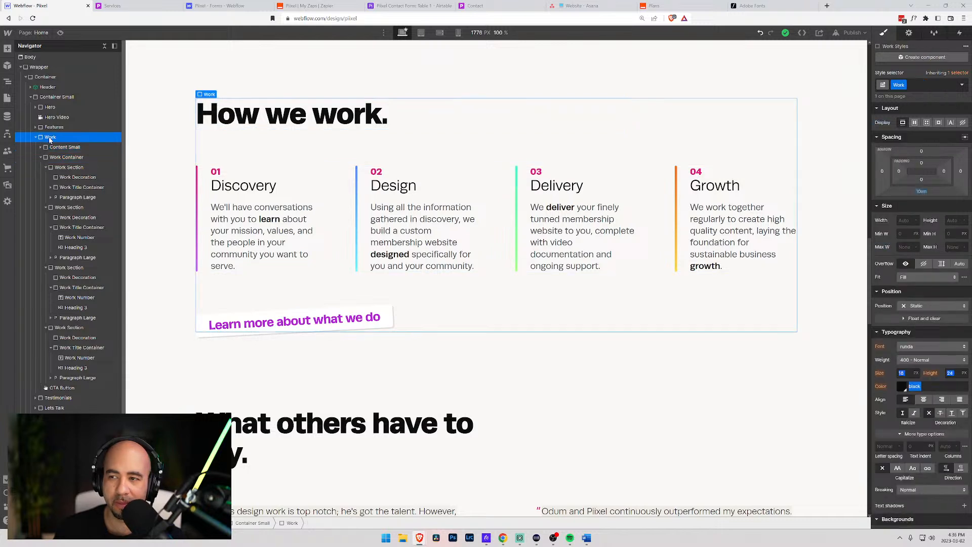
left_click(47, 158)
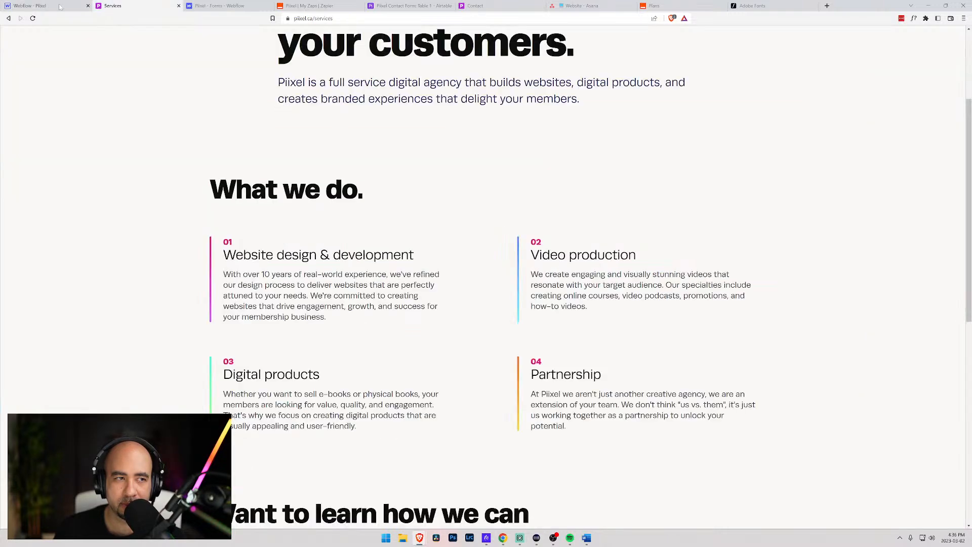
left_click(113, 6)
left_click(51, 6)
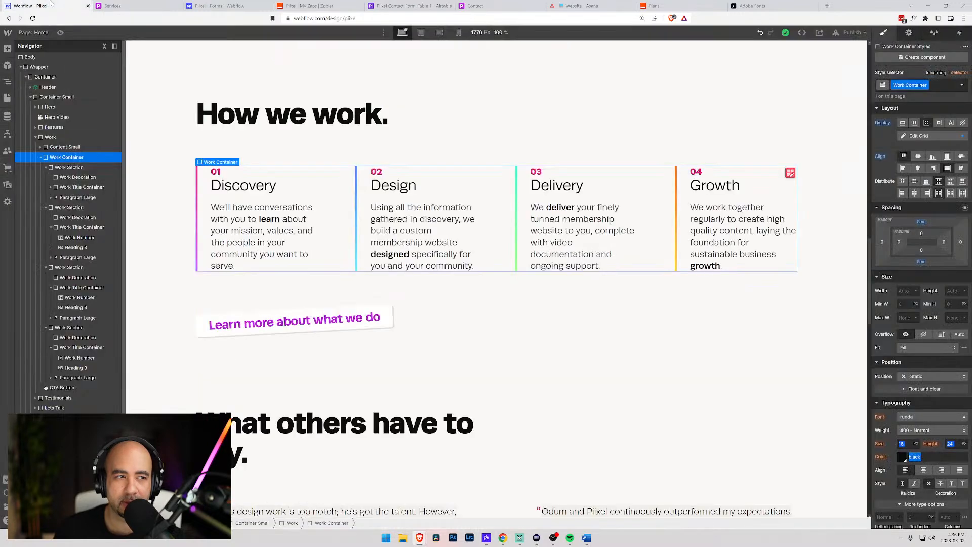
left_click(42, 33)
left_click(58, 127)
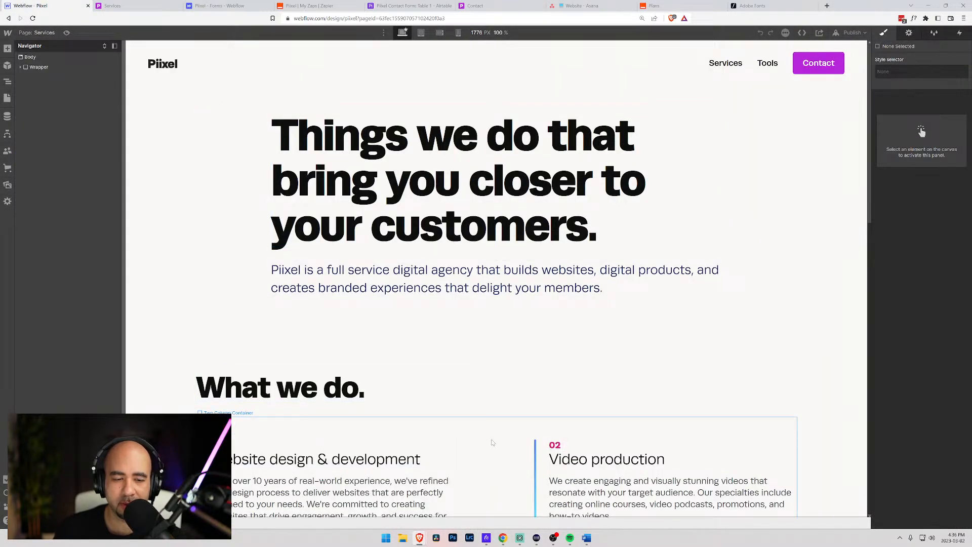
left_click(492, 443)
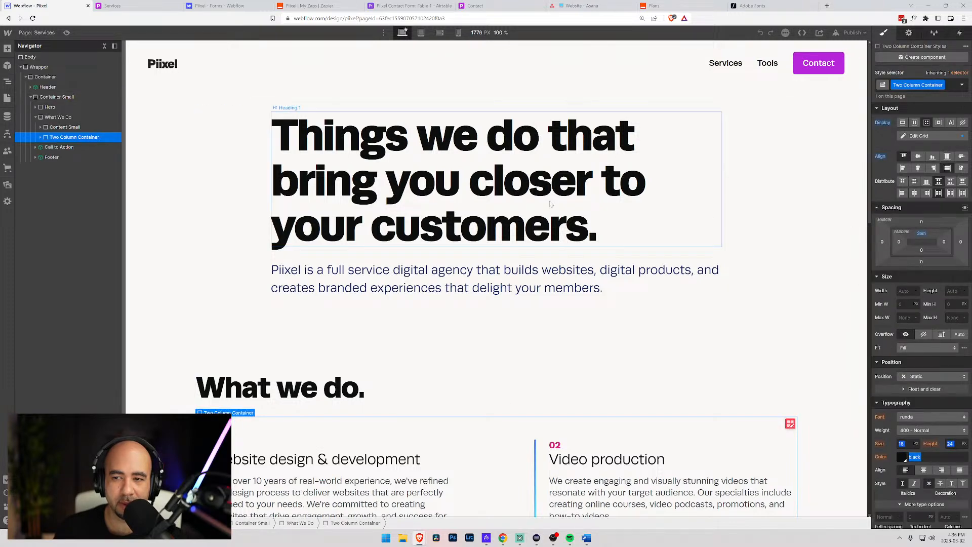
- Back on the Home page, check the steps container, then publish to the selected domains
left_click(37, 32)
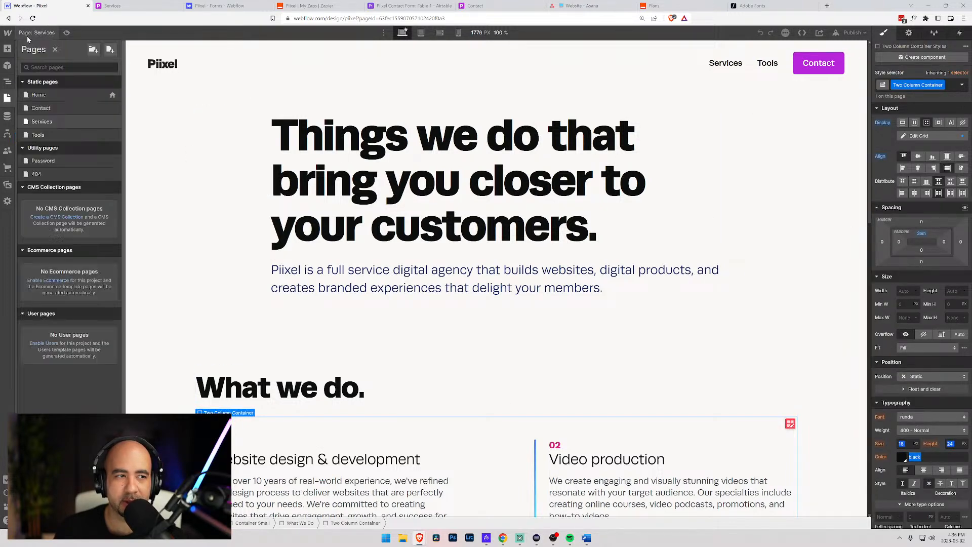
left_click(50, 94)
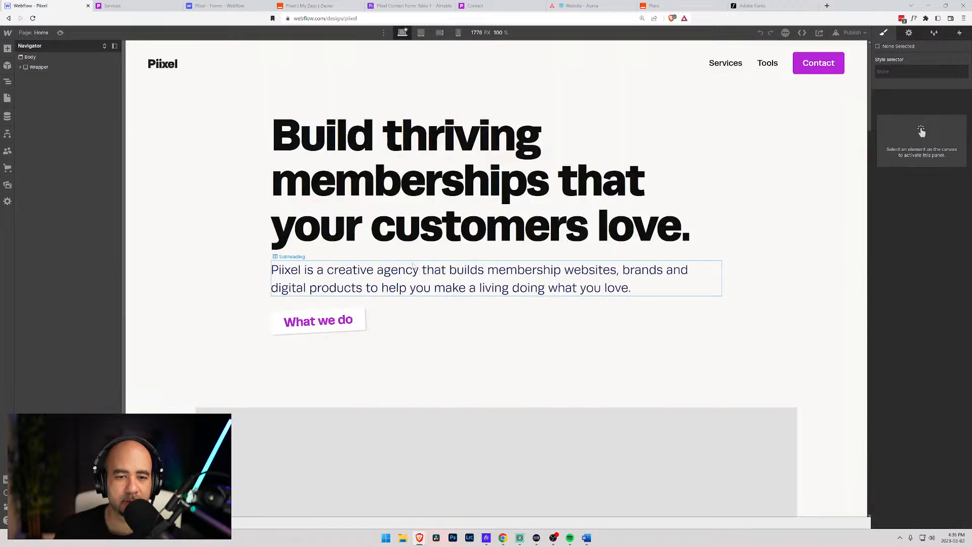
scroll(411, 265, "down", 15)
scroll(411, 265, "down", 2)
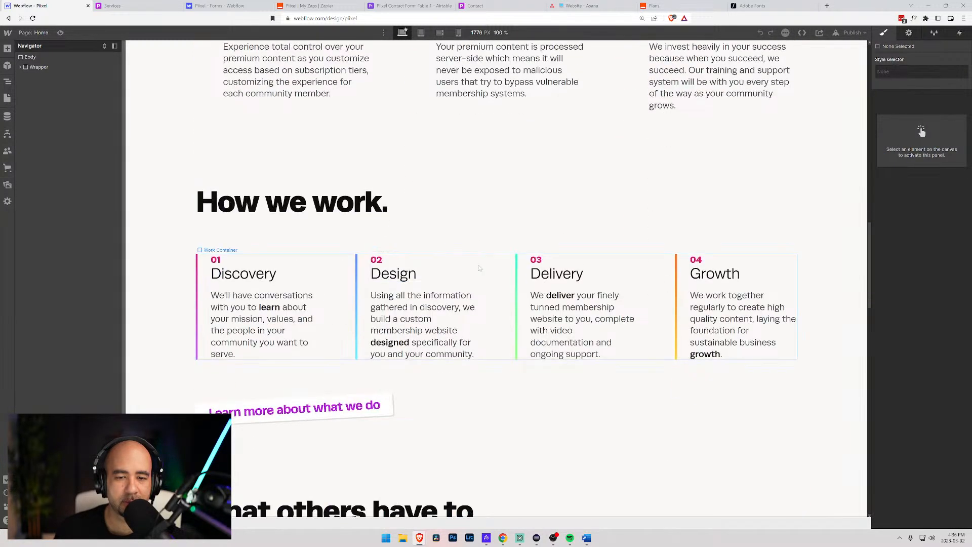
left_click(490, 269)
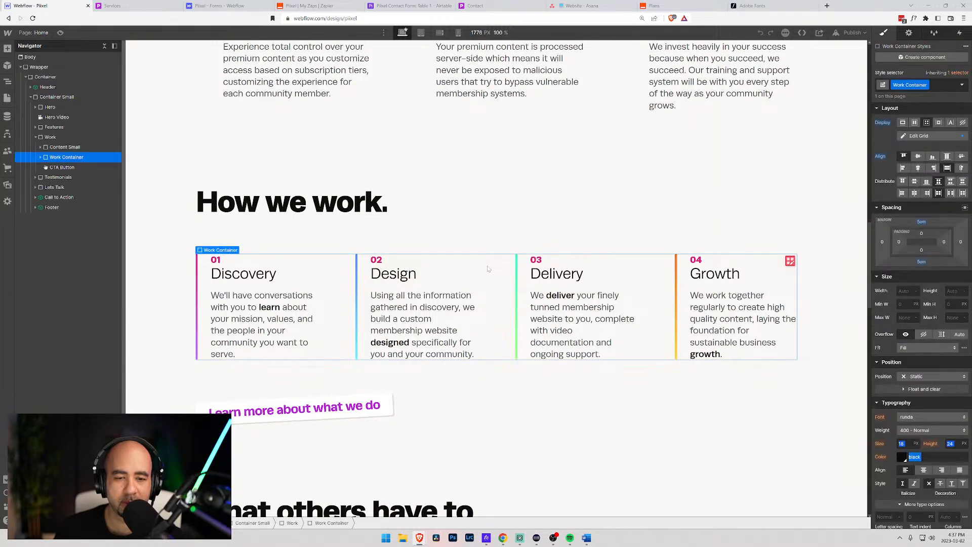
left_click(454, 137)
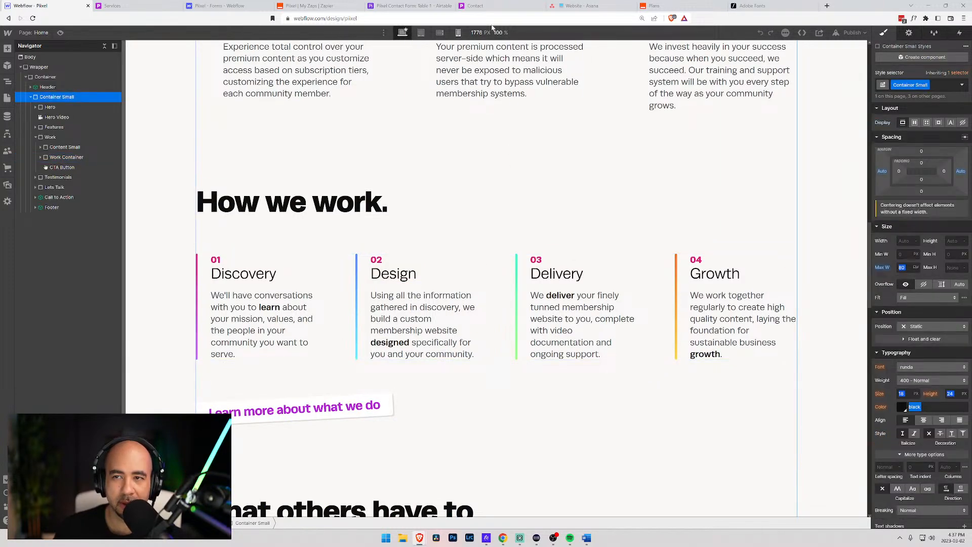
left_click(122, 7)
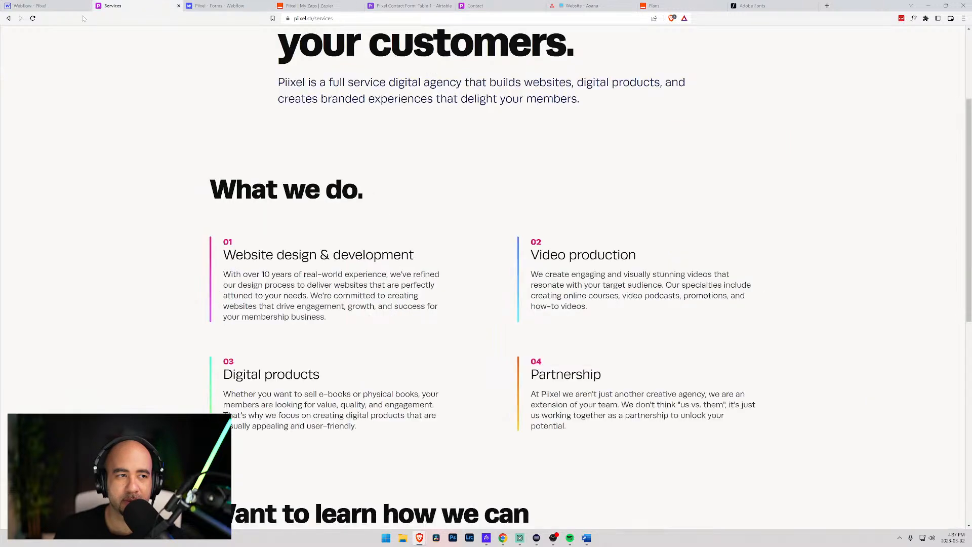
left_click(48, 6)
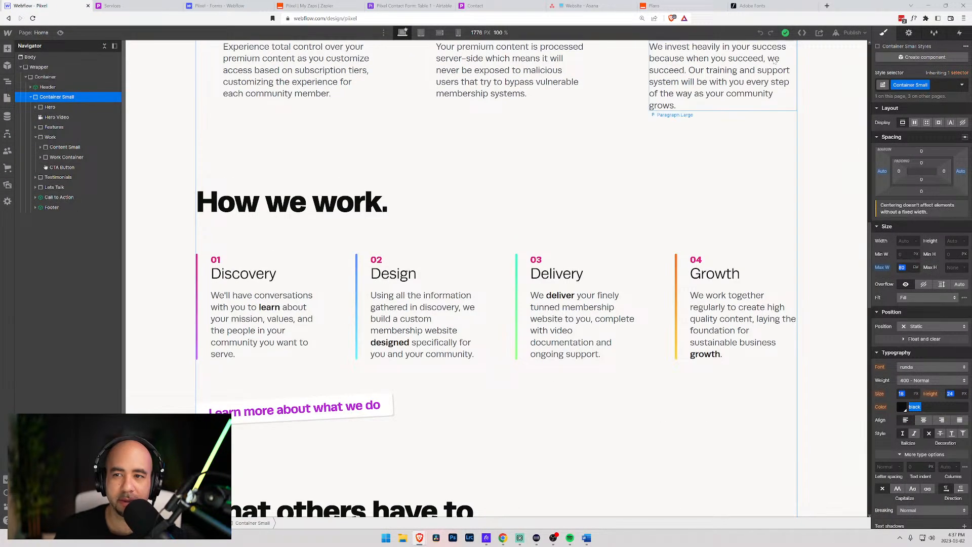
left_click(852, 32)
left_click(809, 140)
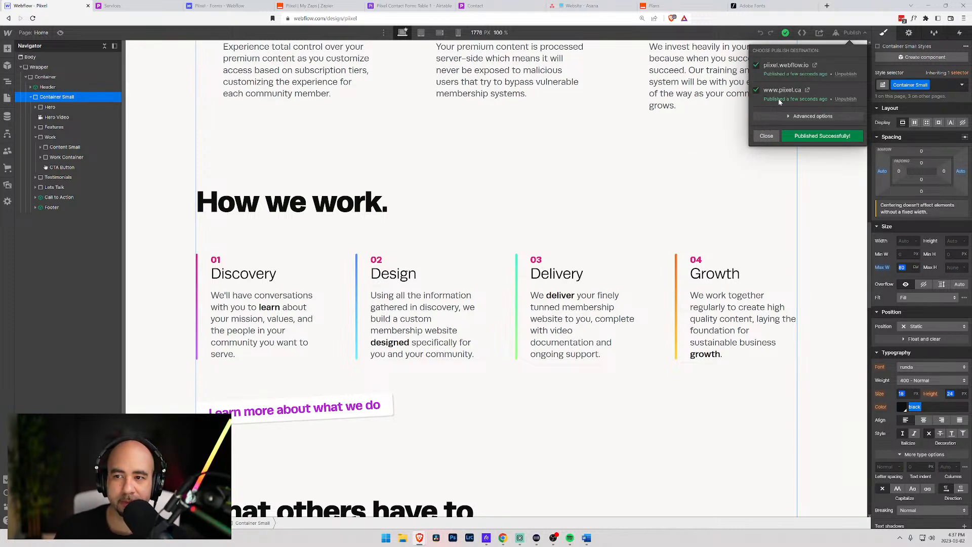
- Dismiss the publish confirmation and open the live home page in a separate window
left_click(763, 137)
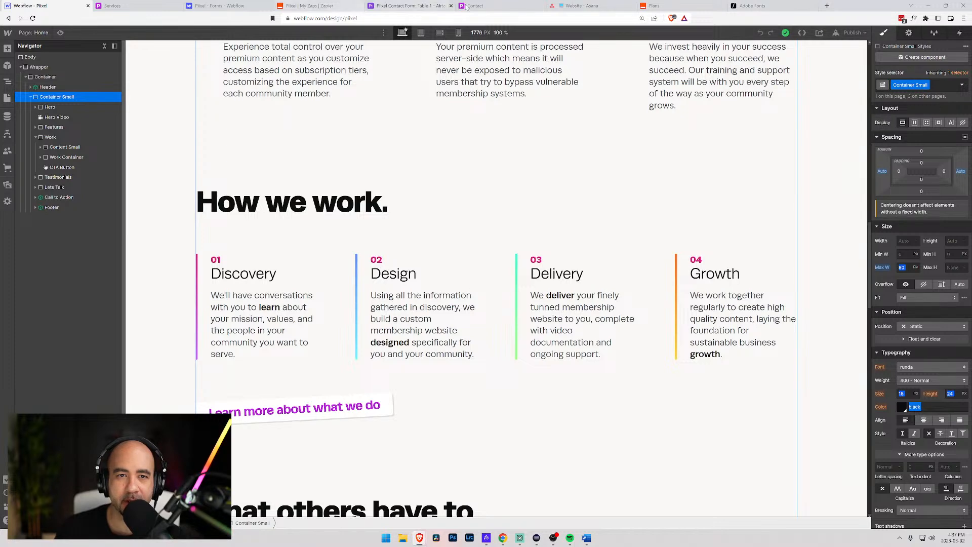
left_click_drag(505, 7, 174, 37)
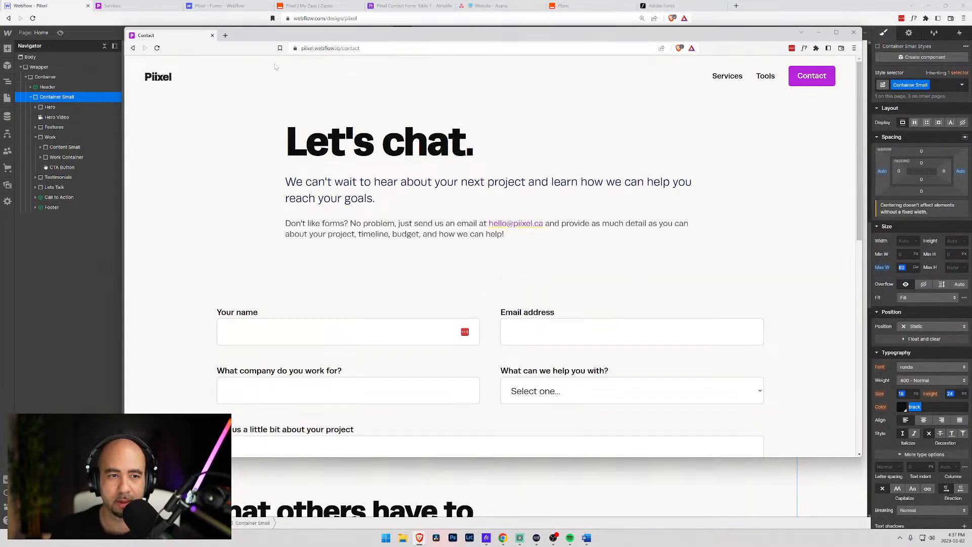
left_click(159, 77)
scroll(539, 109, "down", 10)
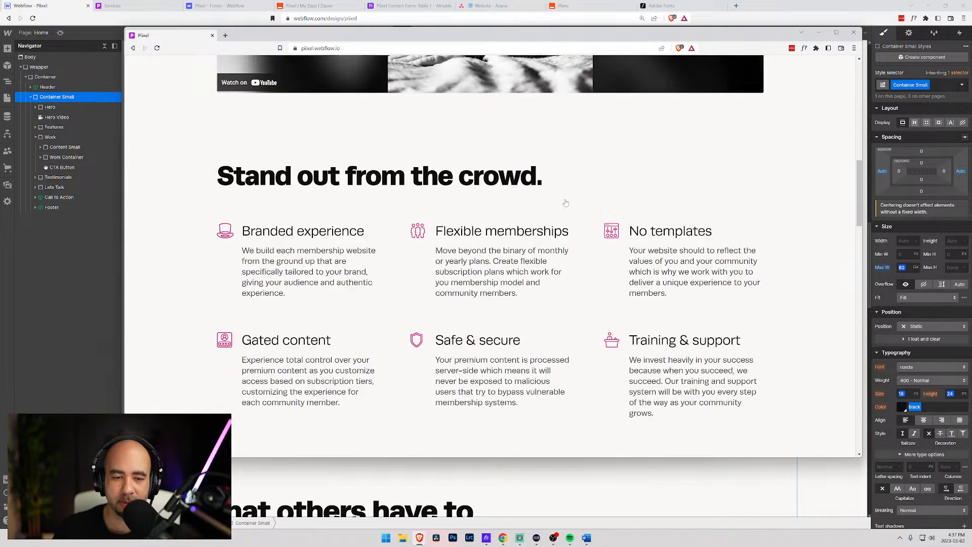
scroll(567, 202, "down", 5)
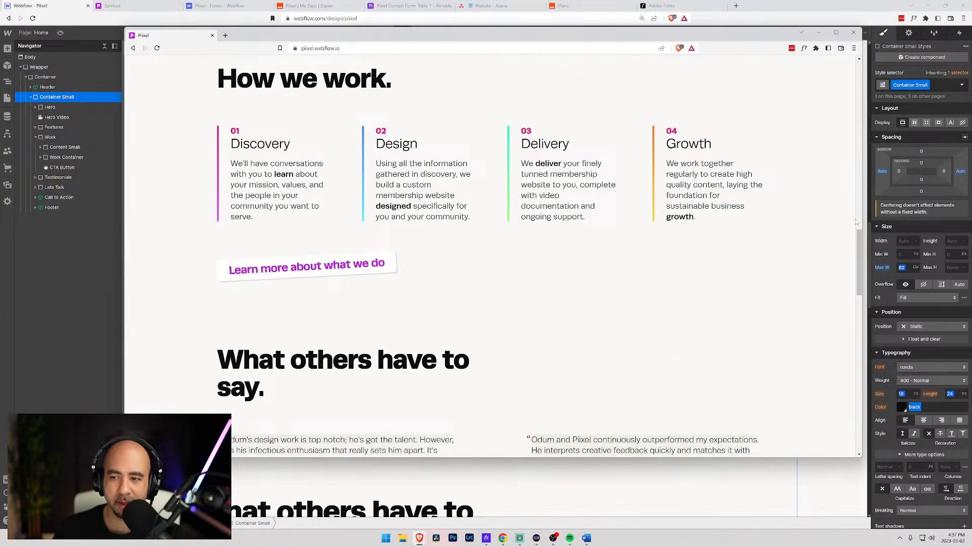
- Narrow and re-widen the live site window to test the layout, then close it
left_click_drag(863, 222, 582, 216)
scroll(434, 197, "up", 6)
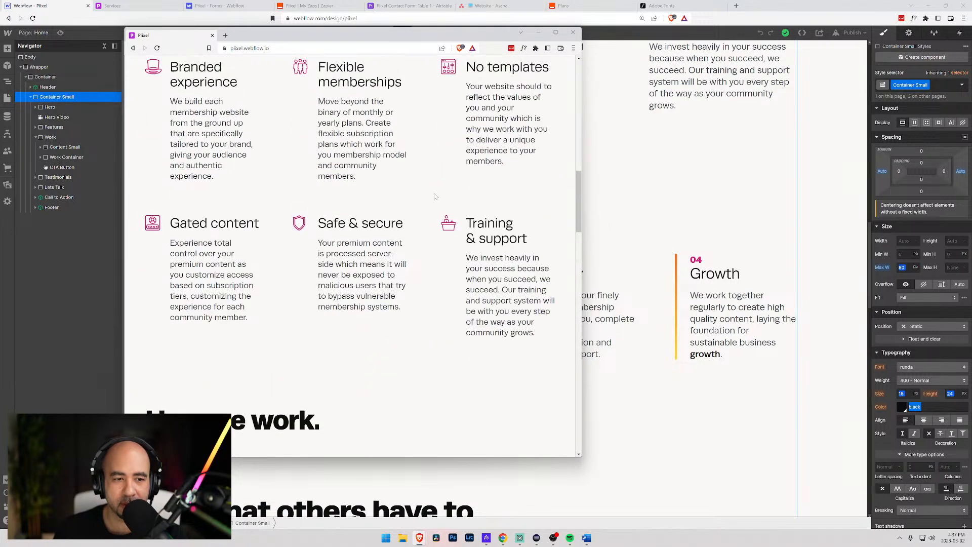
scroll(434, 195, "up", 3)
scroll(438, 195, "down", 8)
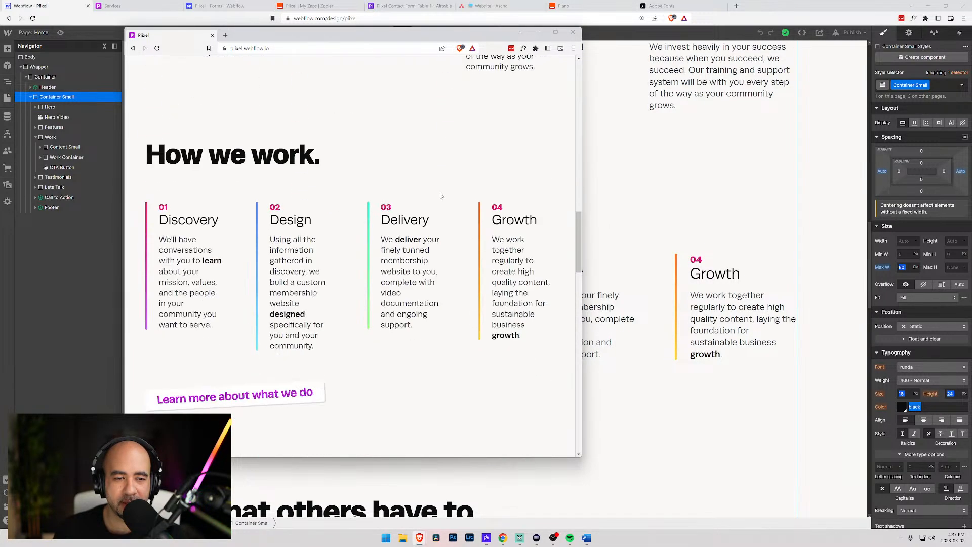
left_click_drag(583, 201, 843, 216)
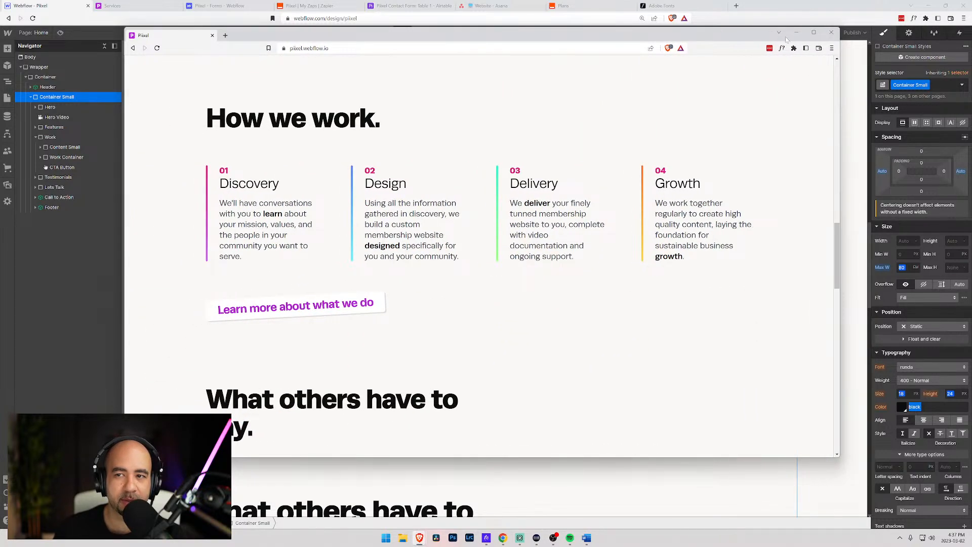
left_click(831, 32)
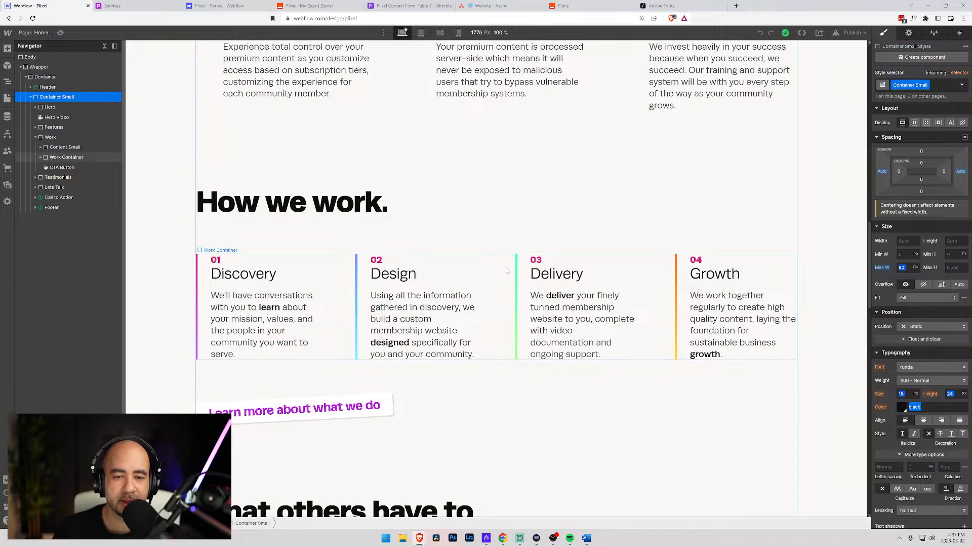
- Cut the How we work steps grid to two columns by deleting its third and fourth columns
left_click(507, 270)
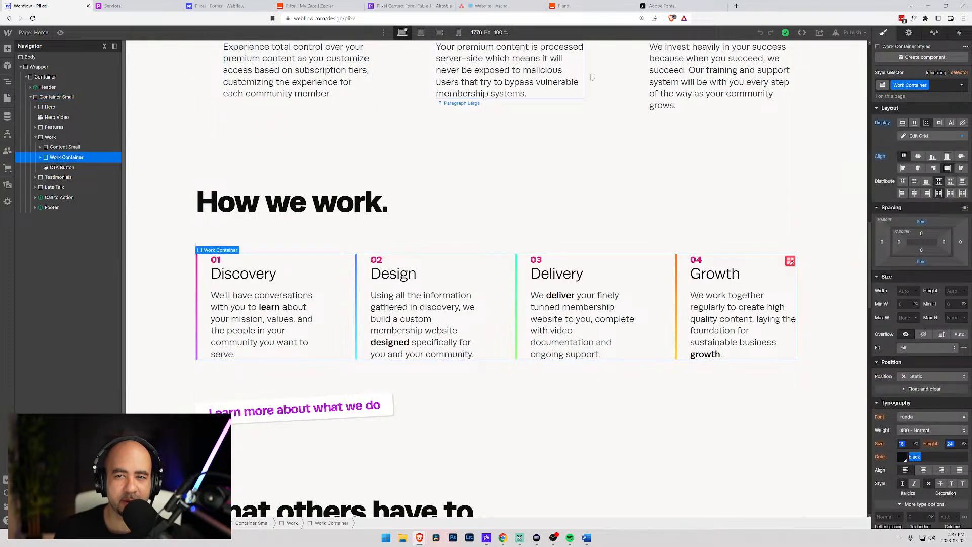
left_click(50, 140)
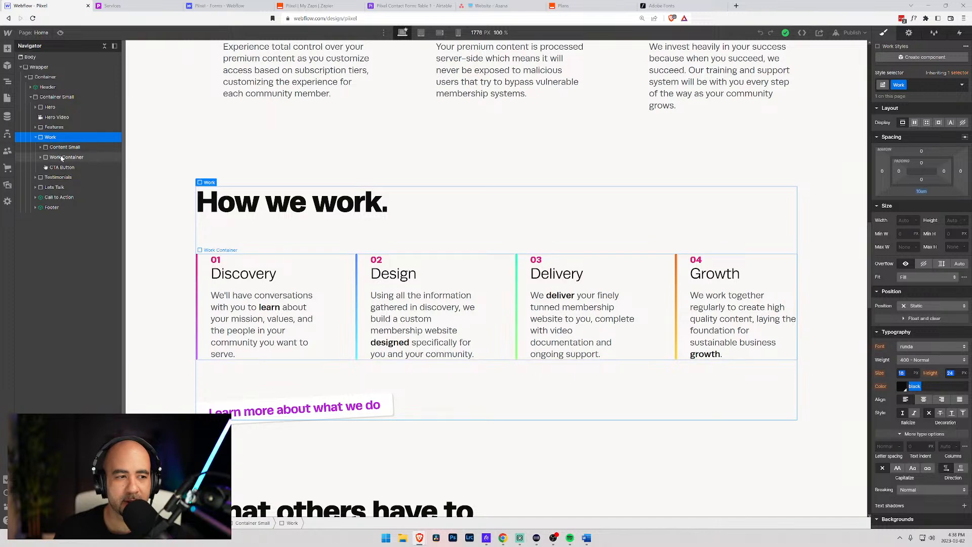
left_click(61, 157)
left_click(919, 136)
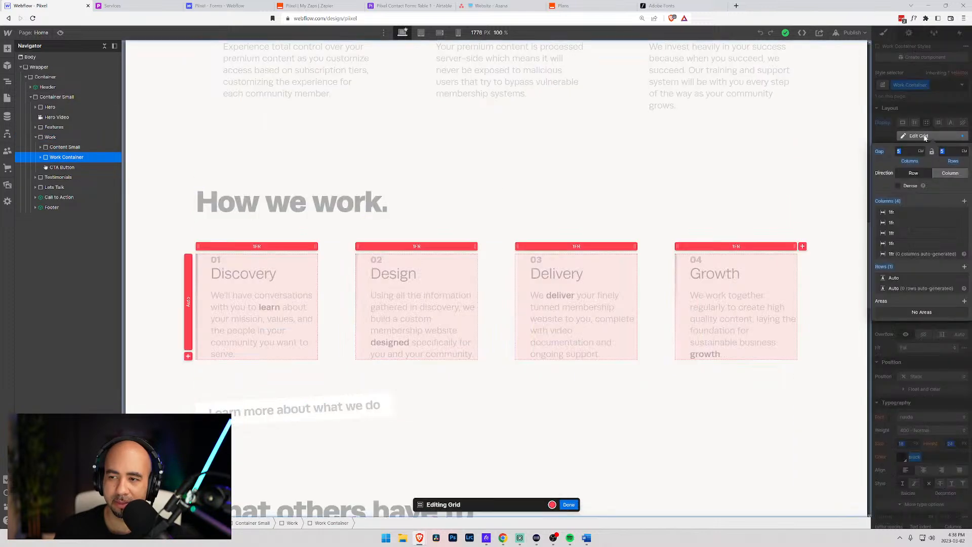
left_click(964, 245)
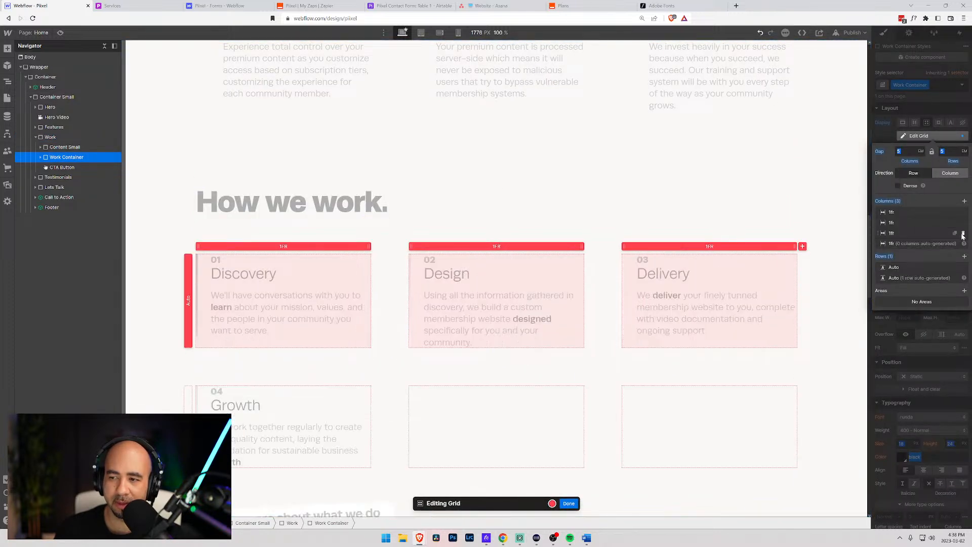
left_click(963, 234)
left_click(569, 503)
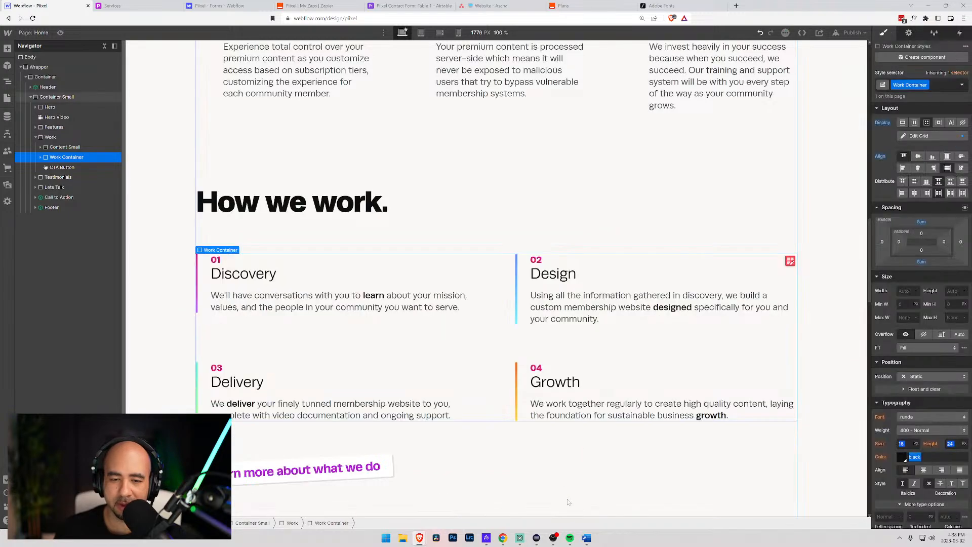
- Review the wrapped steps, then select the 'What others have to say.' heading
left_click(449, 227)
scroll(433, 226, "down", 7)
scroll(431, 227, "up", 4)
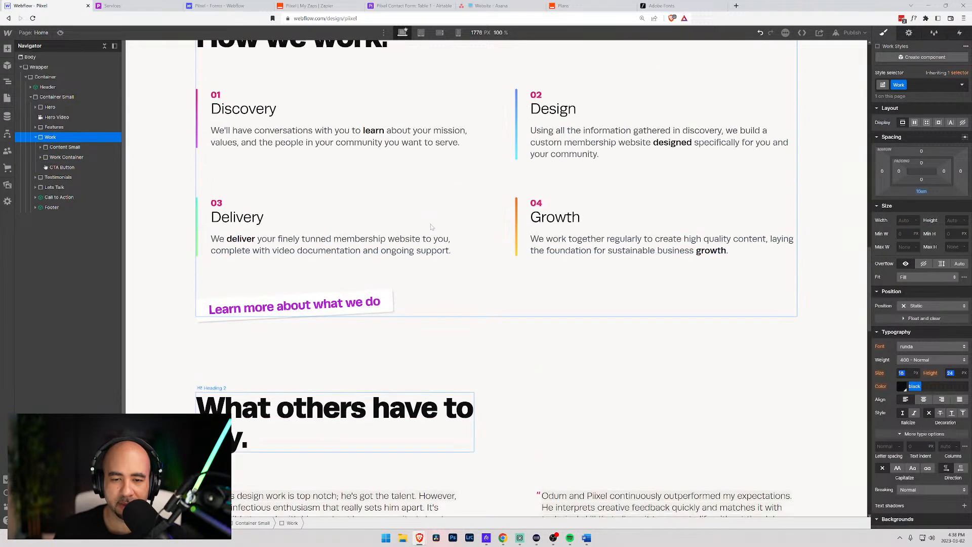
scroll(455, 225, "down", 5)
scroll(504, 223, "up", 5)
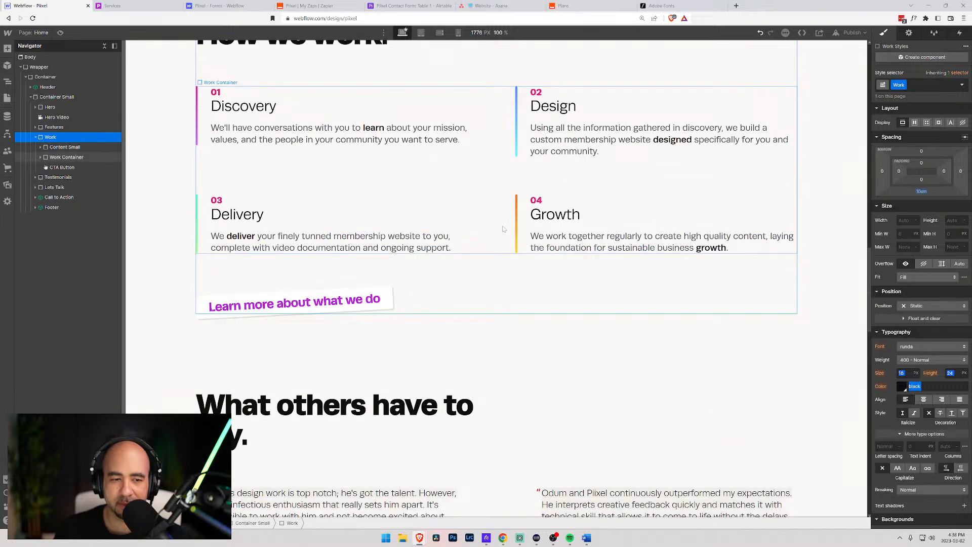
scroll(504, 228, "down", 2)
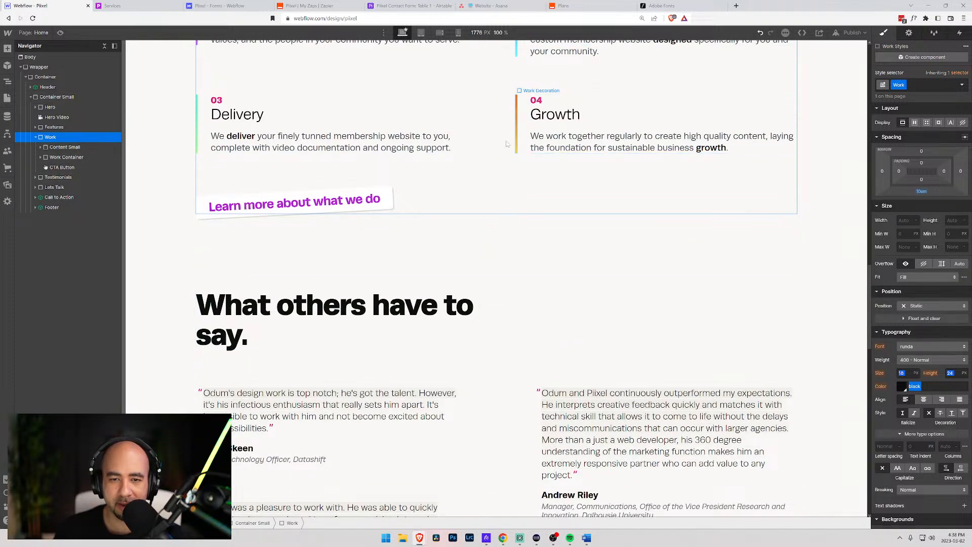
scroll(504, 177, "up", 5)
scroll(498, 228, "down", 5)
scroll(490, 291, "up", 2)
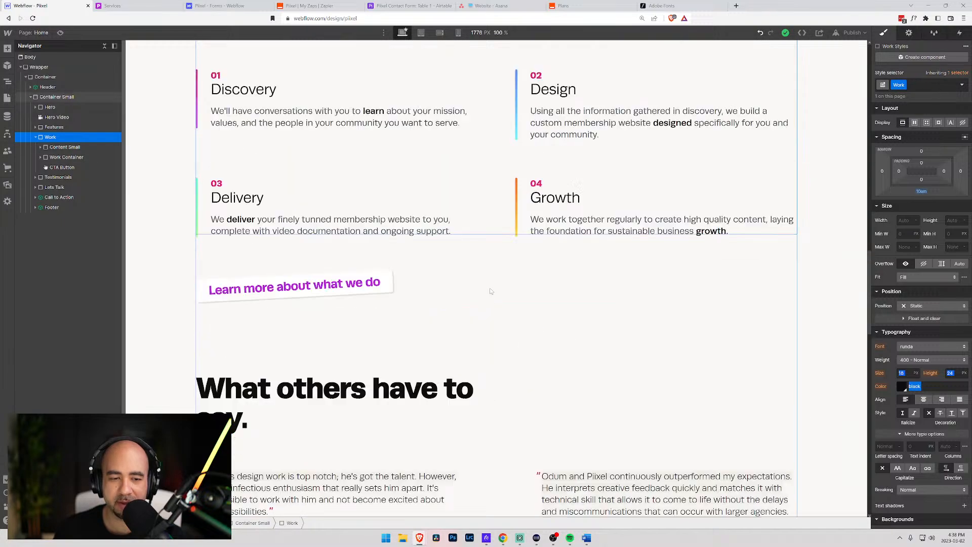
scroll(490, 291, "up", 3)
scroll(476, 253, "down", 5)
scroll(457, 221, "up", 6)
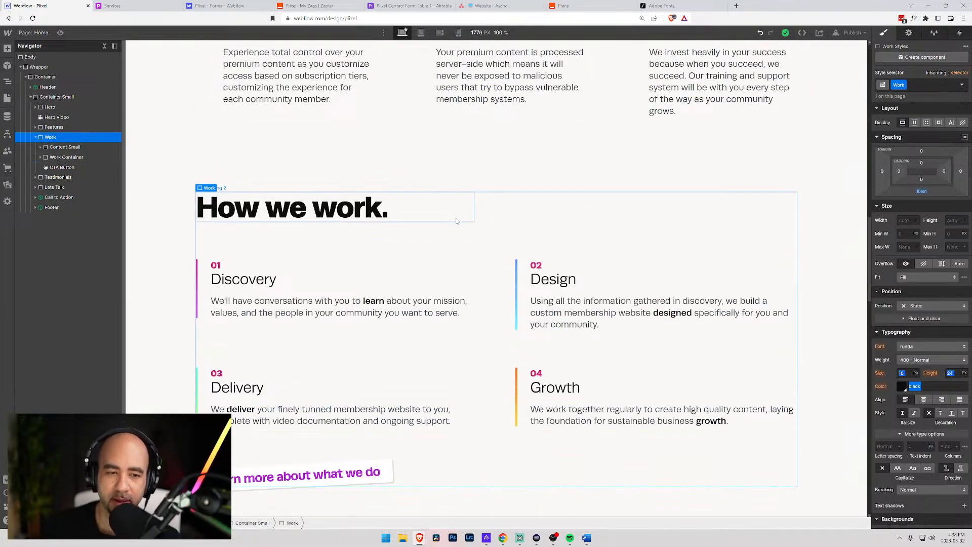
left_click(457, 221)
scroll(456, 243, "down", 4)
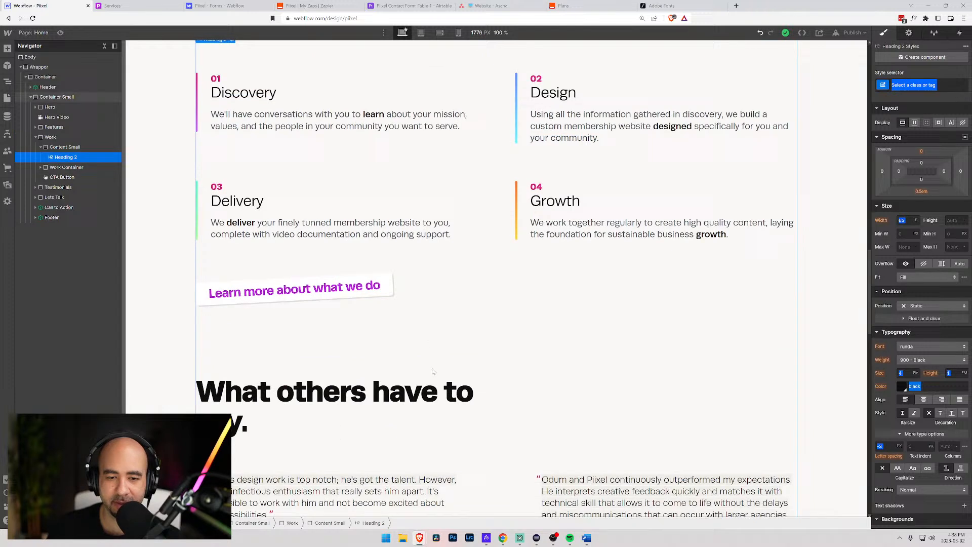
left_click(438, 408)
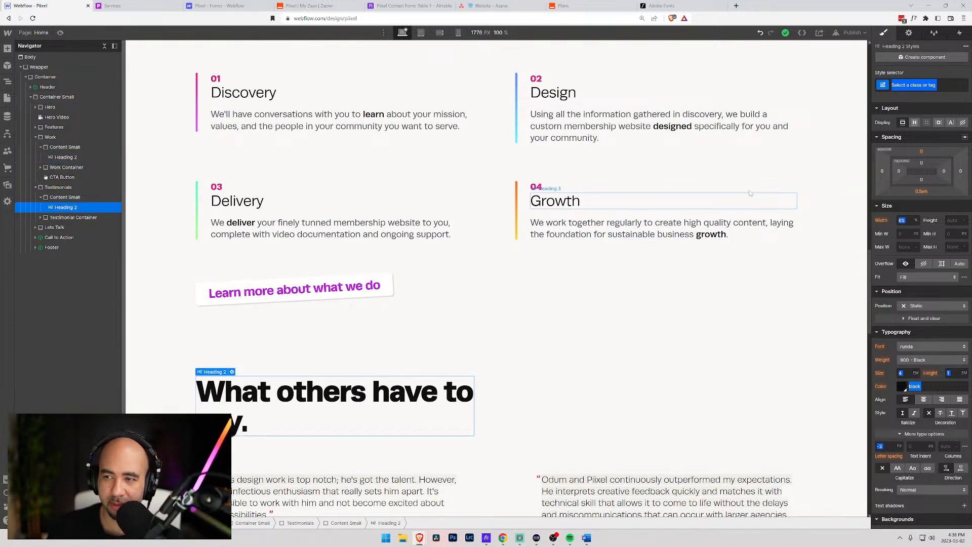
- Apply the All H2 Headings class to the testimonials heading and set its width to 80%
left_click(917, 85)
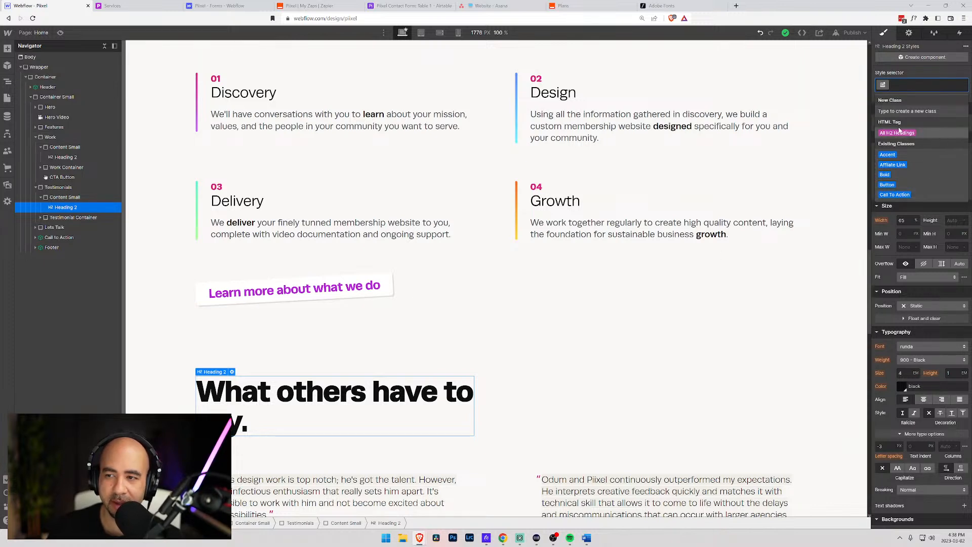
left_click(888, 87)
left_click(888, 91)
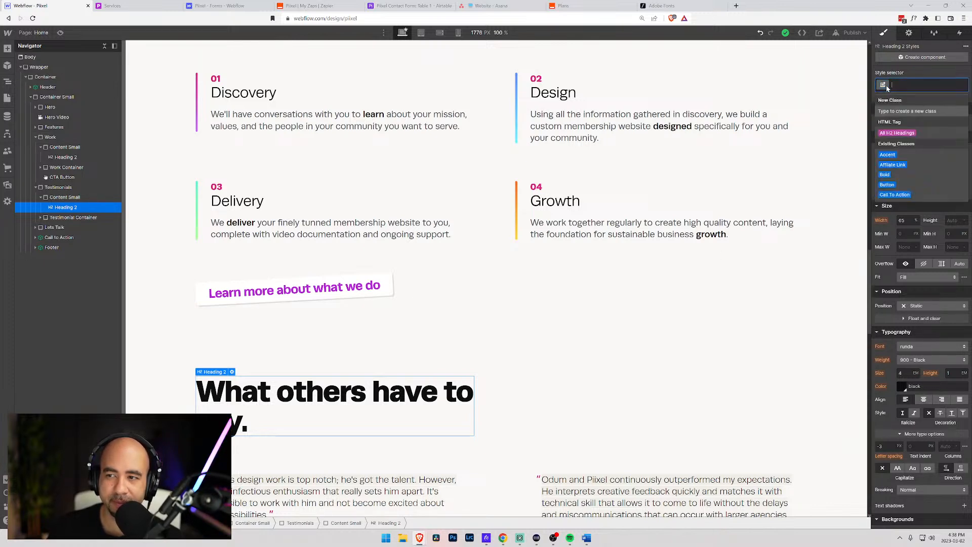
left_click(894, 133)
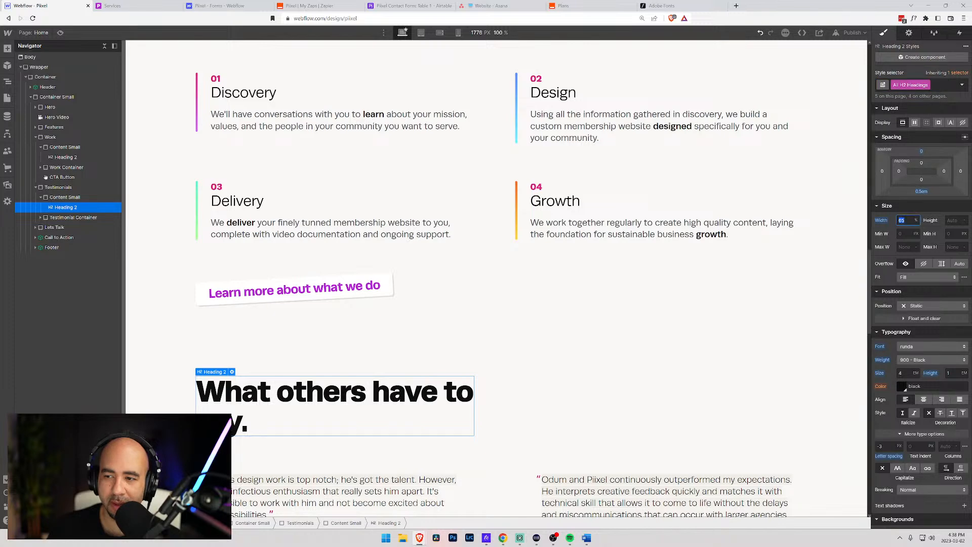
key("Return")
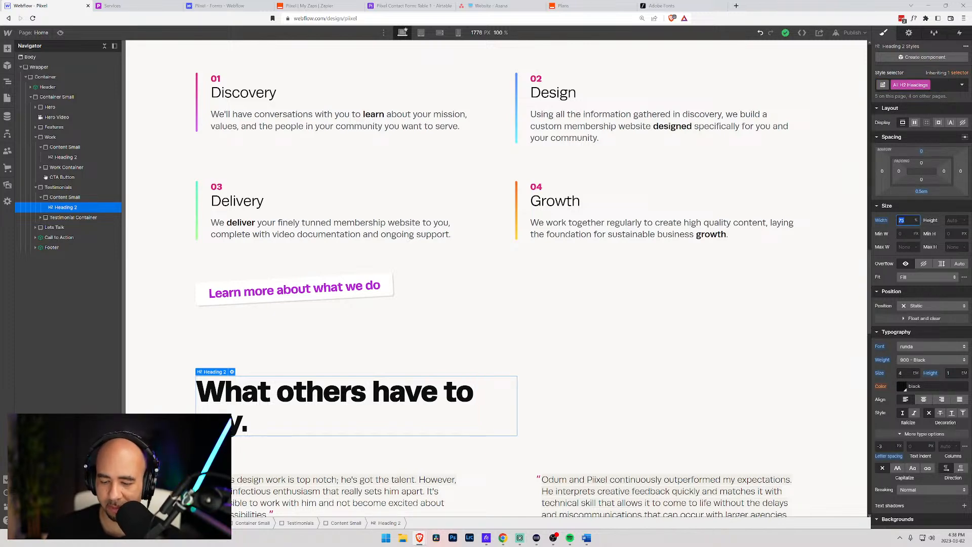
type("80")
key("Return")
- Select the Work section block and scroll to check the headings
left_click(441, 295)
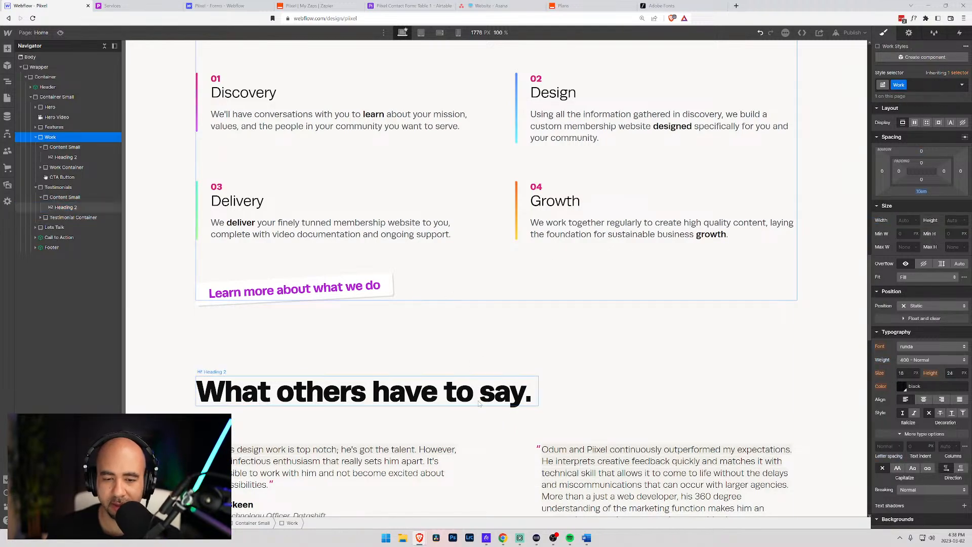
scroll(466, 304, "up", 14)
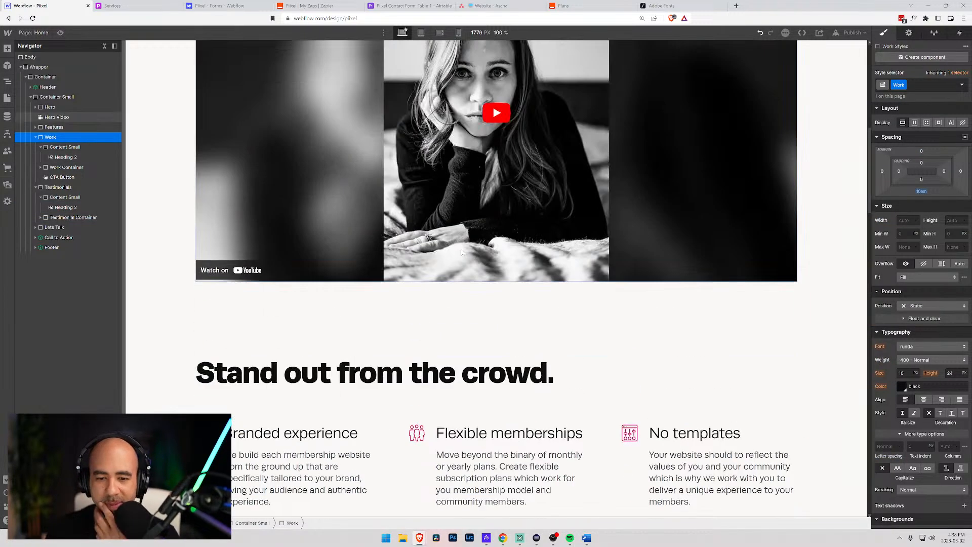
scroll(462, 252, "down", 13)
scroll(451, 213, "up", 7)
scroll(444, 181, "down", 7)
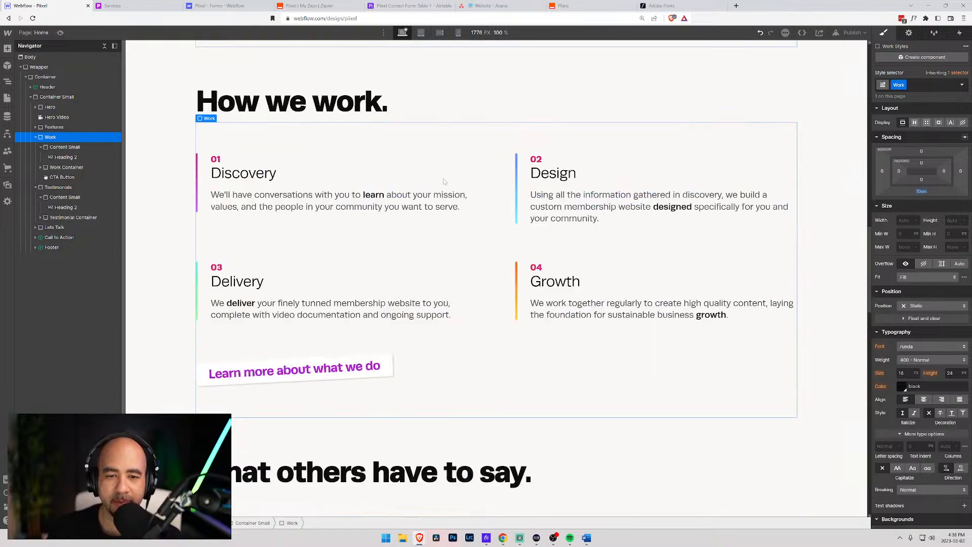
scroll(444, 182, "down", 5)
- Apply the All H2 Headings class to the 'What if...' heading
left_click(421, 33)
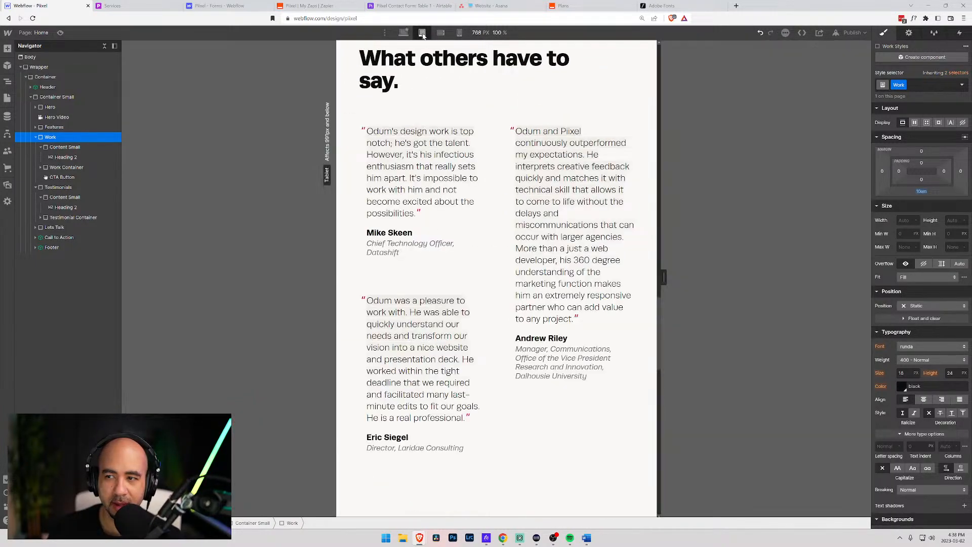
left_click(404, 33)
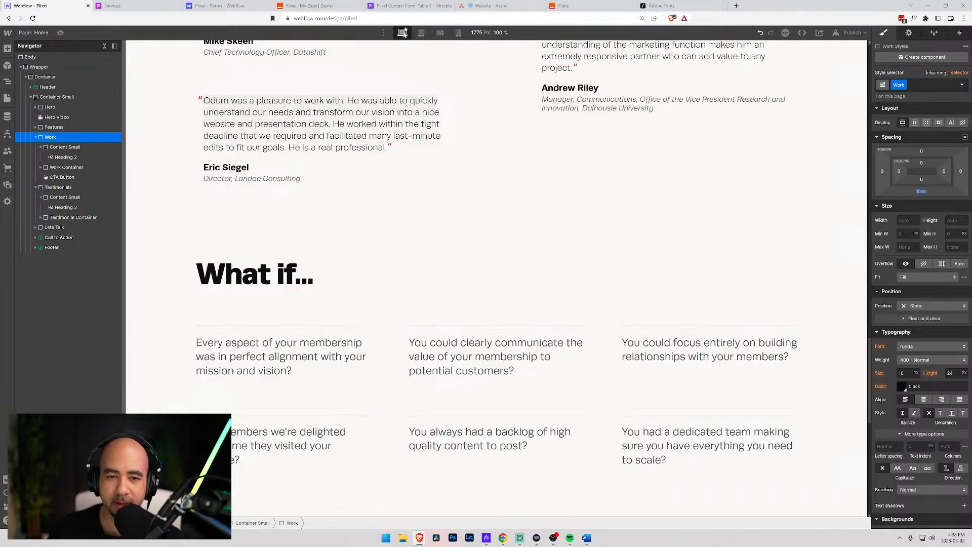
left_click(337, 274)
left_click(905, 85)
left_click(894, 131)
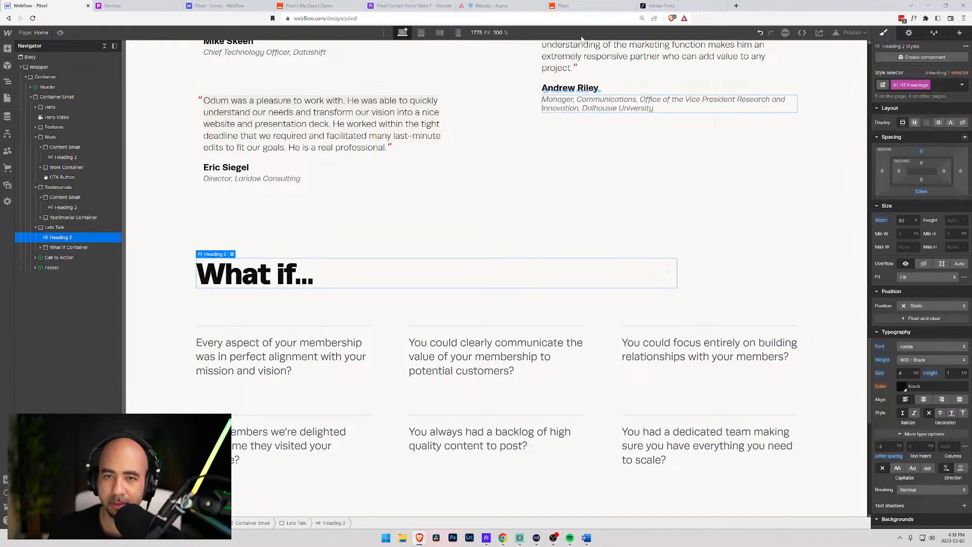
- Set the 'What if...' heading width to 80% at desktop size
left_click(422, 32)
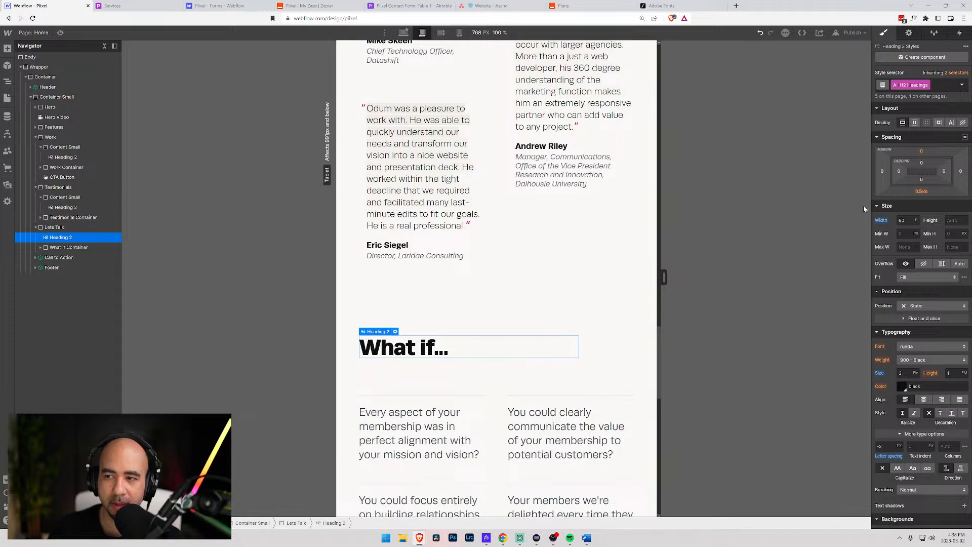
left_click(436, 34)
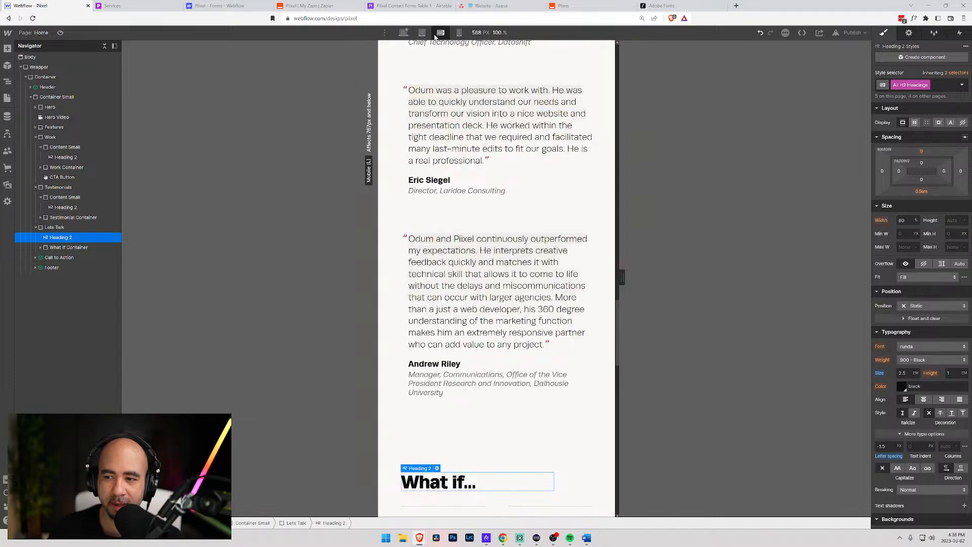
left_click(421, 34)
left_click(404, 33)
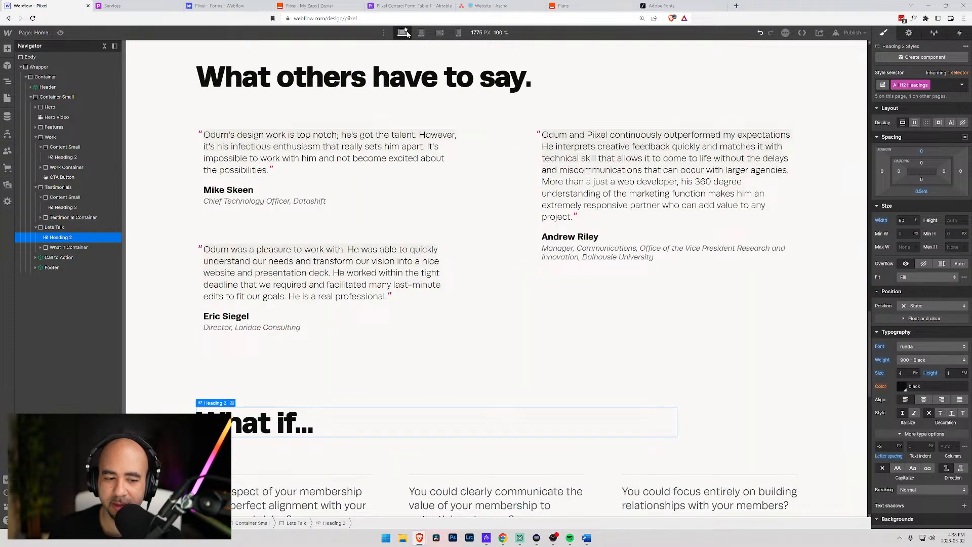
left_click(881, 221, "alt")
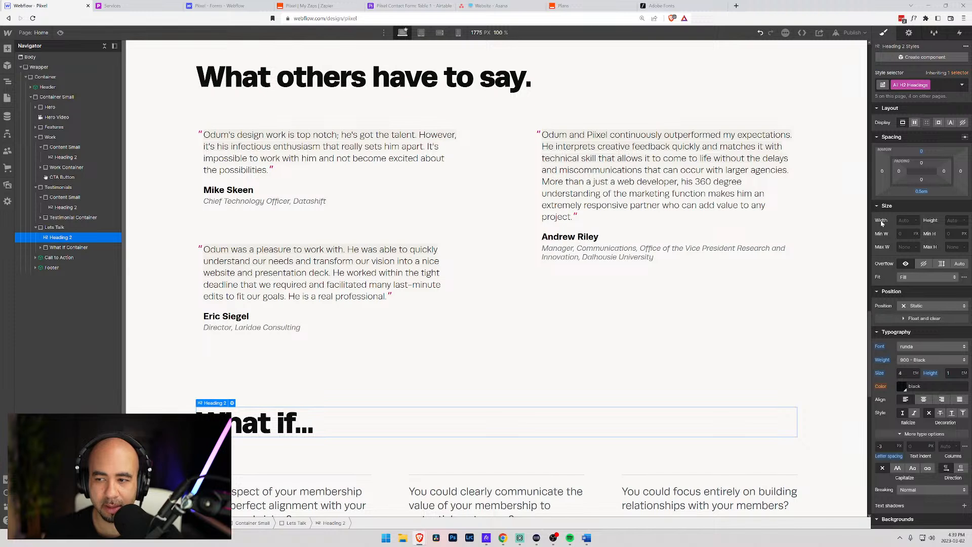
key("ctrl+z")
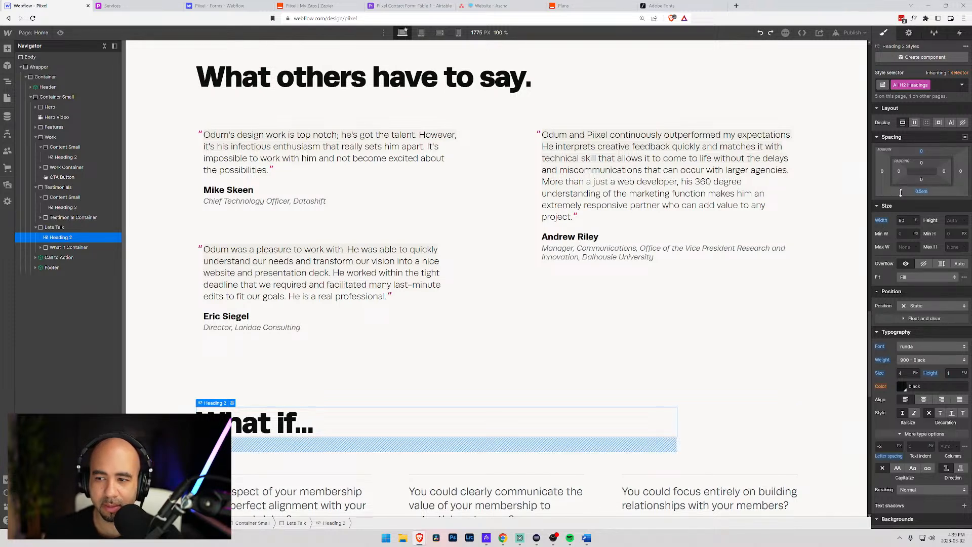
left_click(881, 221, "alt")
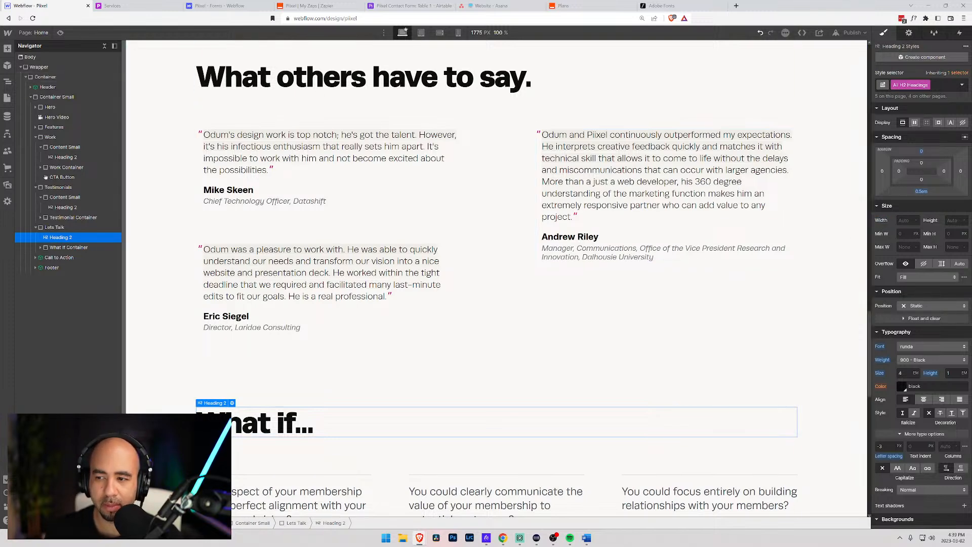
key("Return")
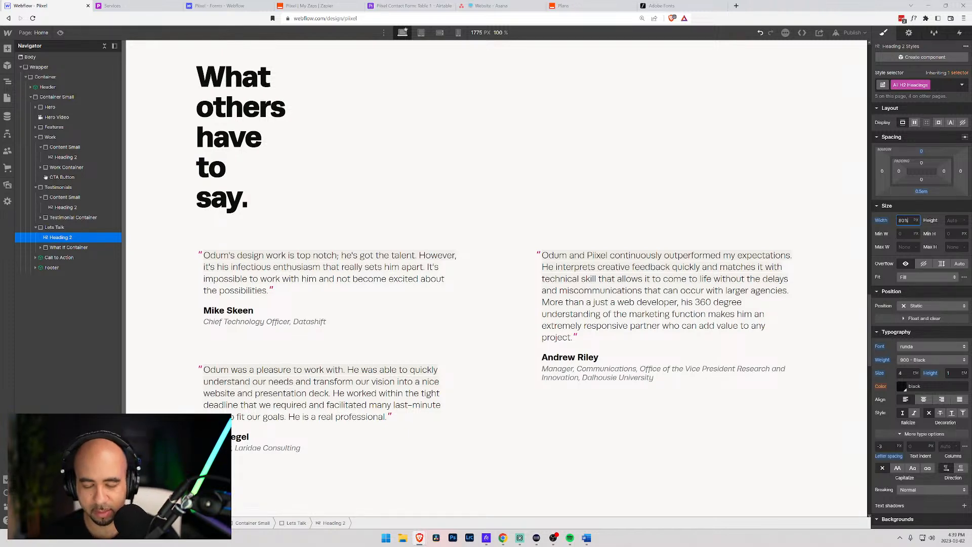
key("Return")
- Make the headings 100% wide on the mobile landscape and portrait breakpoints
left_click(421, 32)
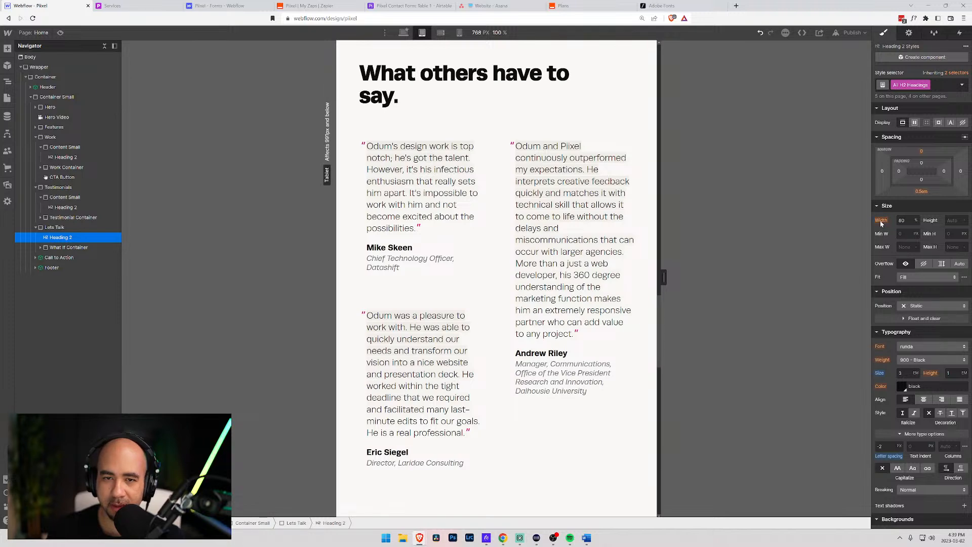
left_click(441, 33)
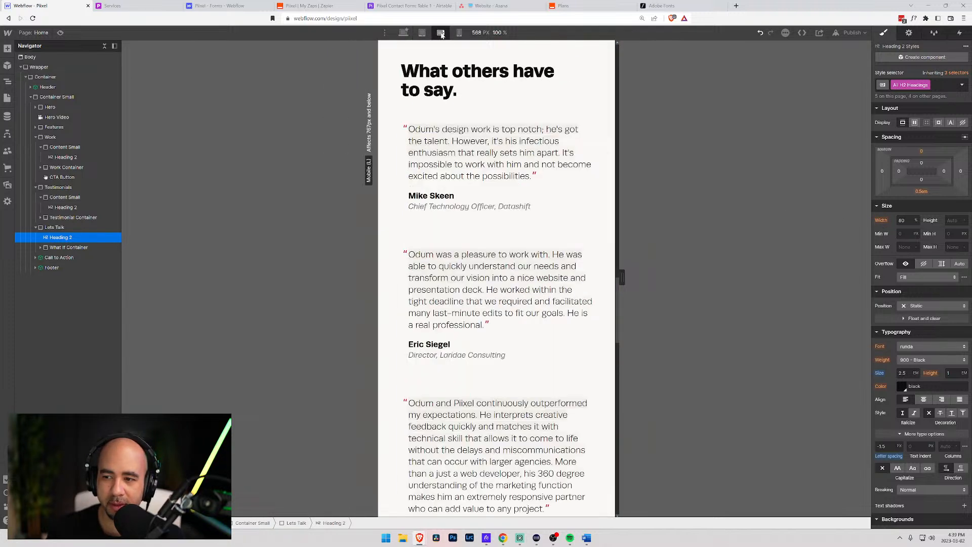
left_click(459, 33)
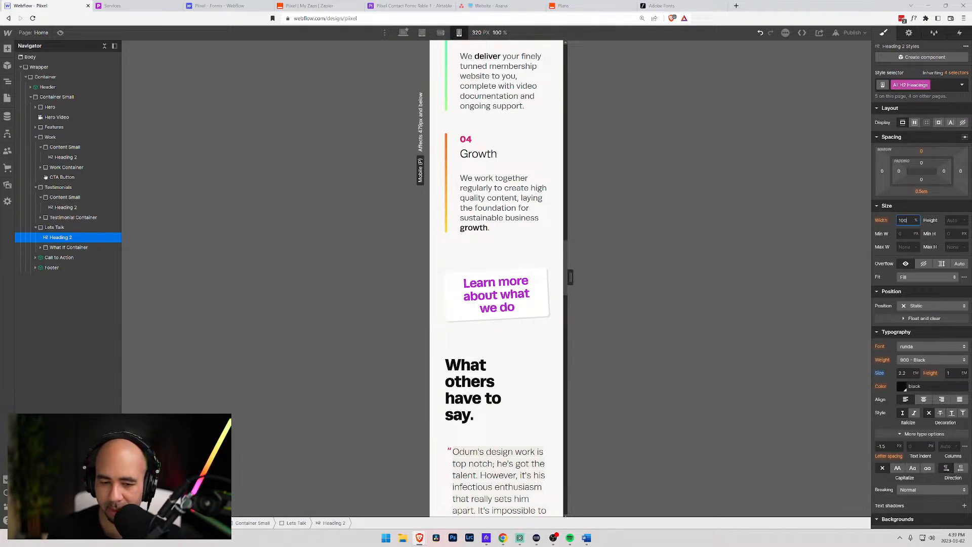
left_click(441, 33)
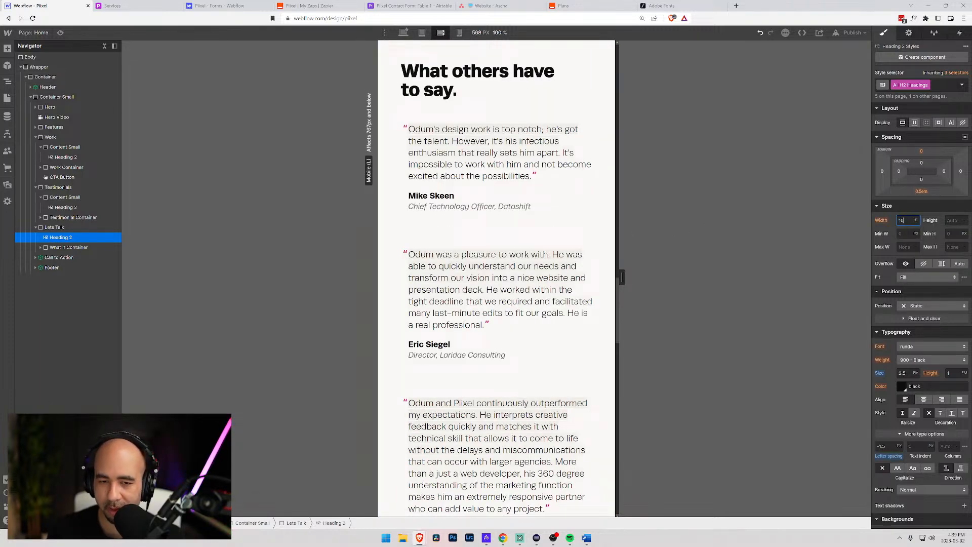
type("0")
left_click(458, 33)
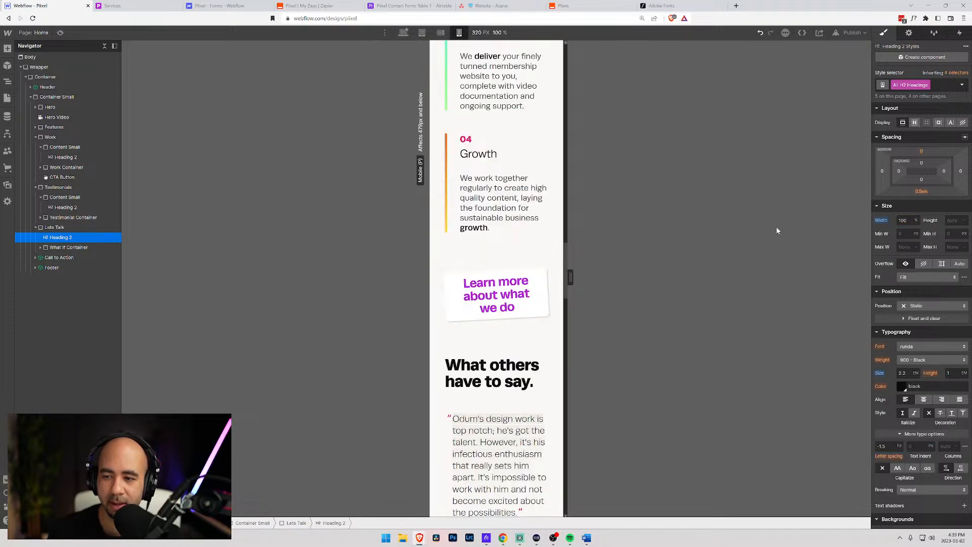
left_click(440, 34)
left_click(403, 33)
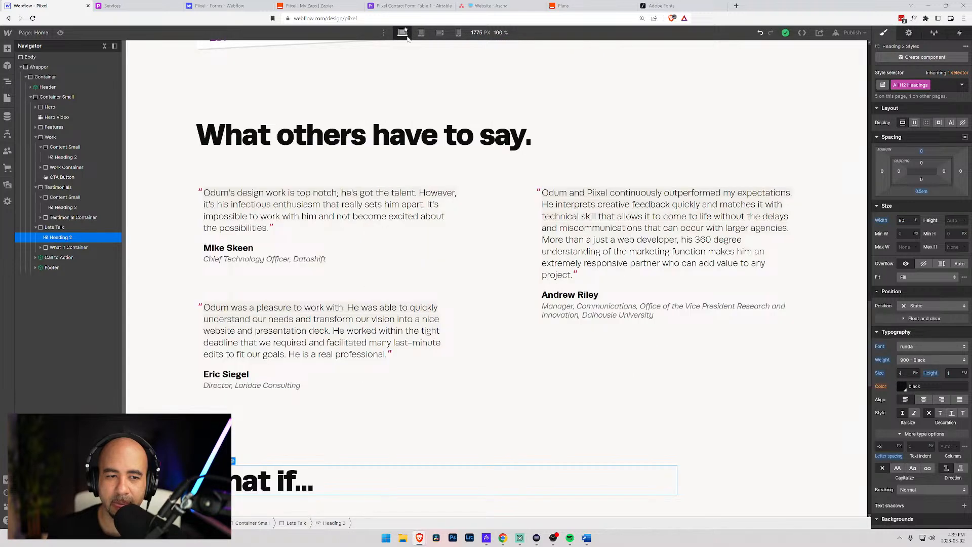
- Publish the site to the selected domains and load piixel.ca in a separate Brave window
left_click(852, 33)
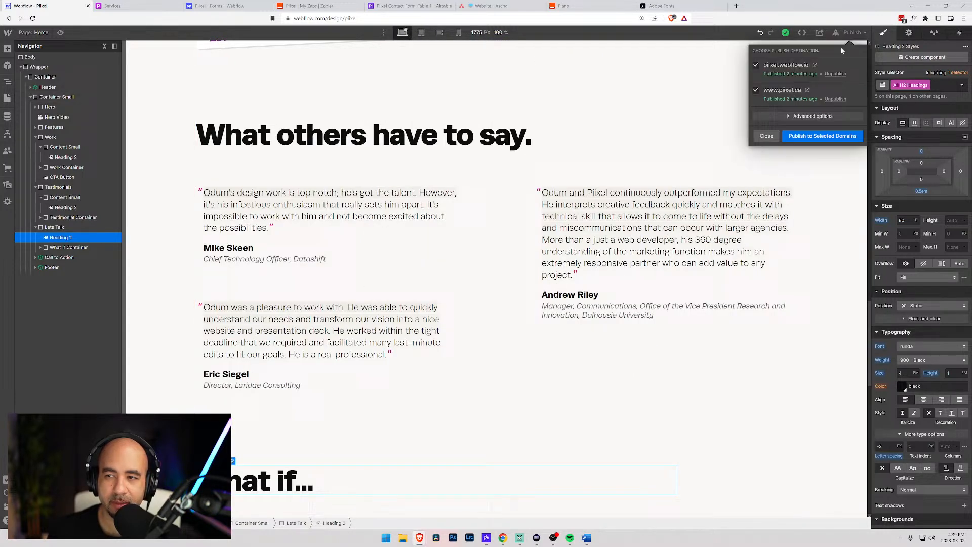
left_click(799, 137)
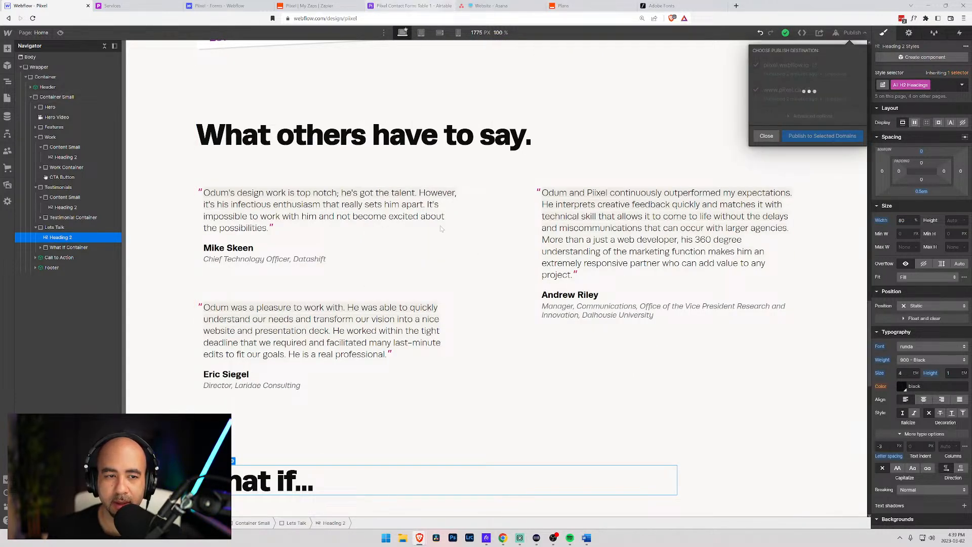
mouse_move(420, 541)
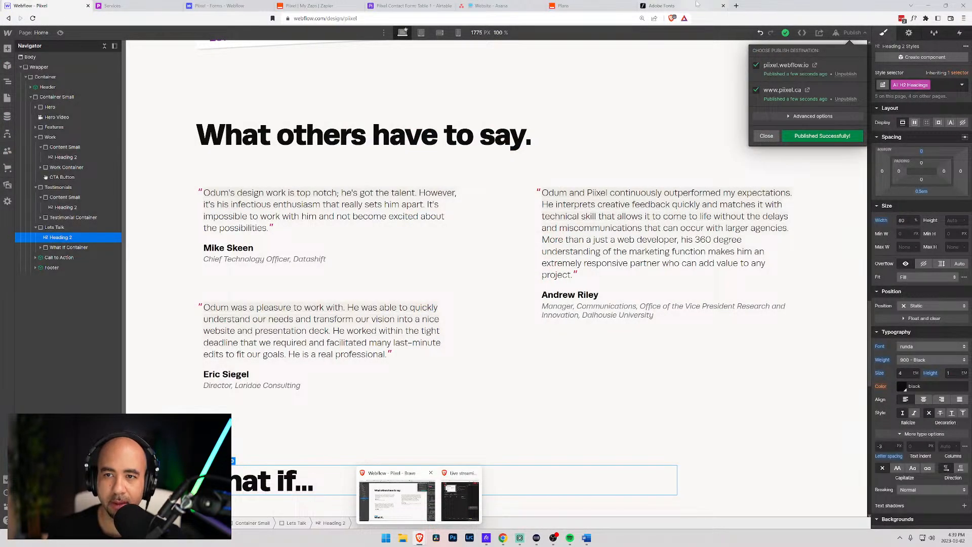
left_click(736, 6)
left_click_drag(736, 7, 634, 93)
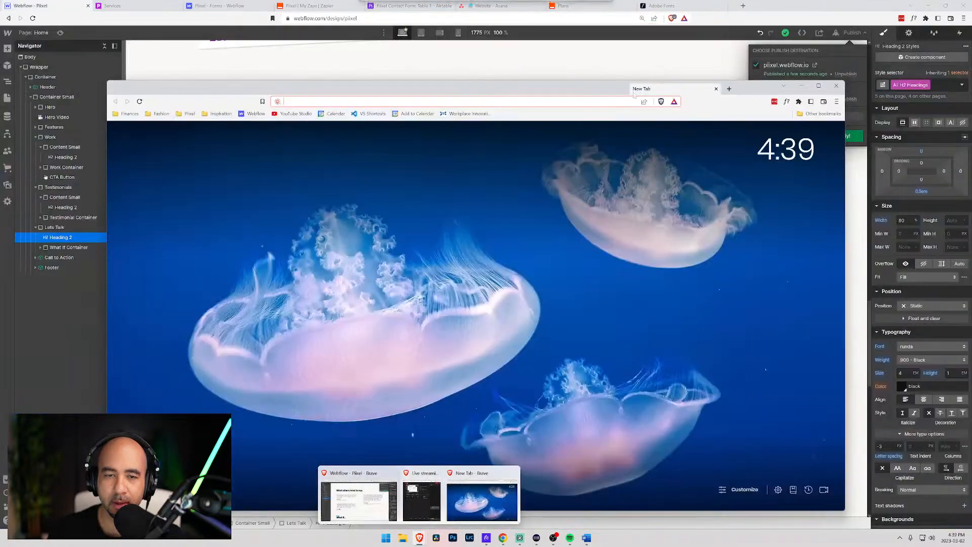
type("piix")
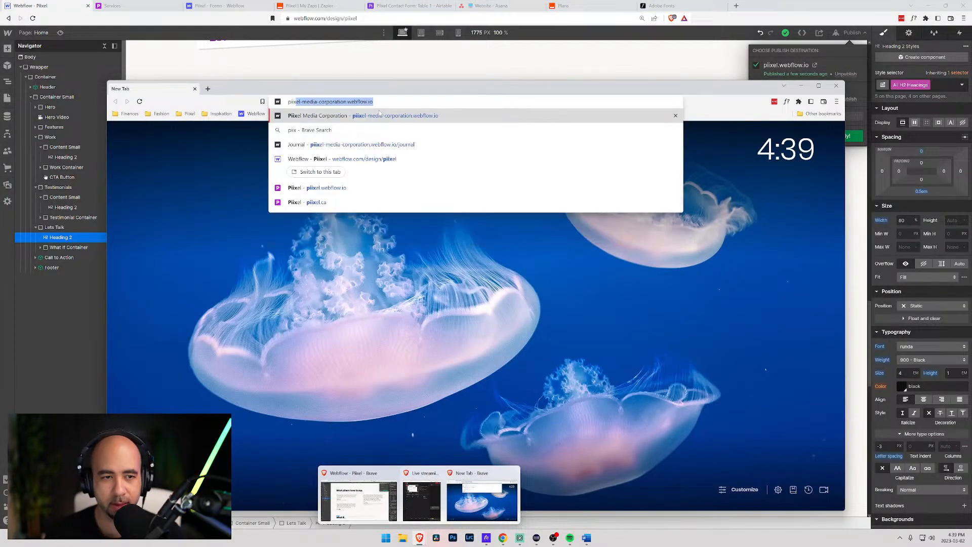
key("BackSpace")
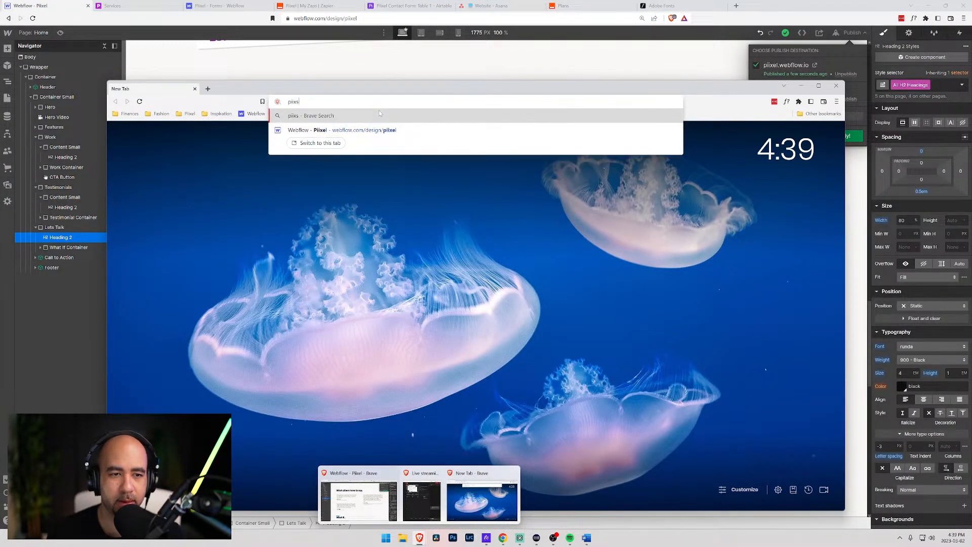
type("el.c")
key("Return")
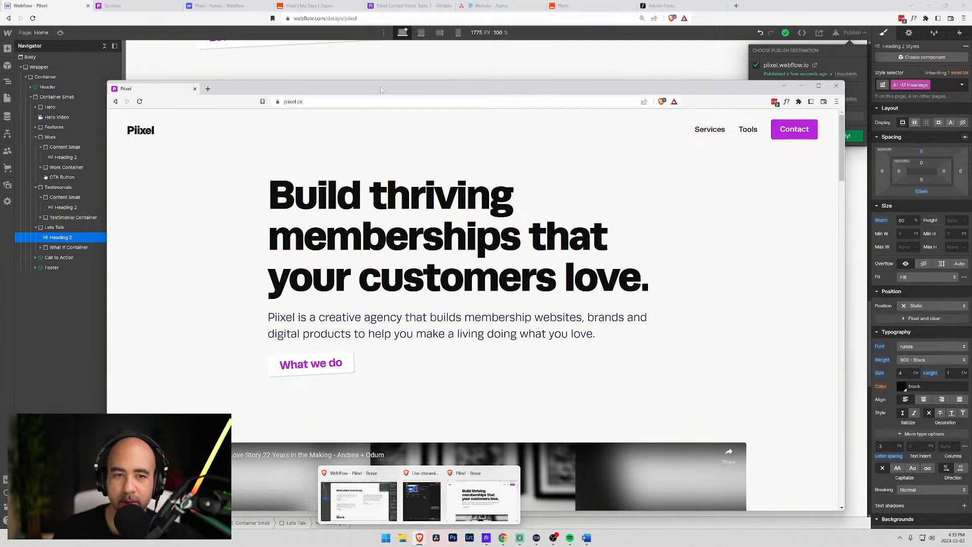
- Move and narrow the Brave window so the live site sits beside the designer
left_click_drag(380, 89, 393, 22)
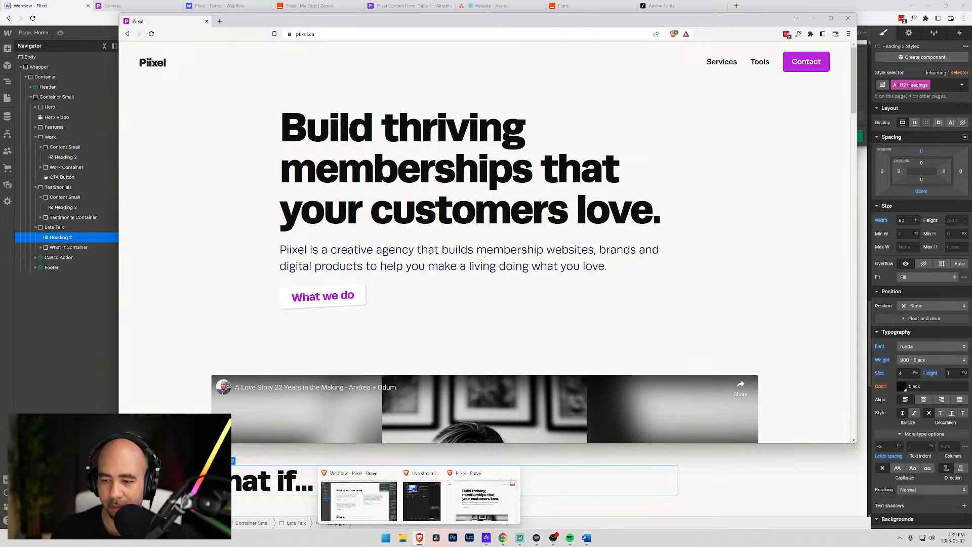
scroll(582, 257, "down", 15)
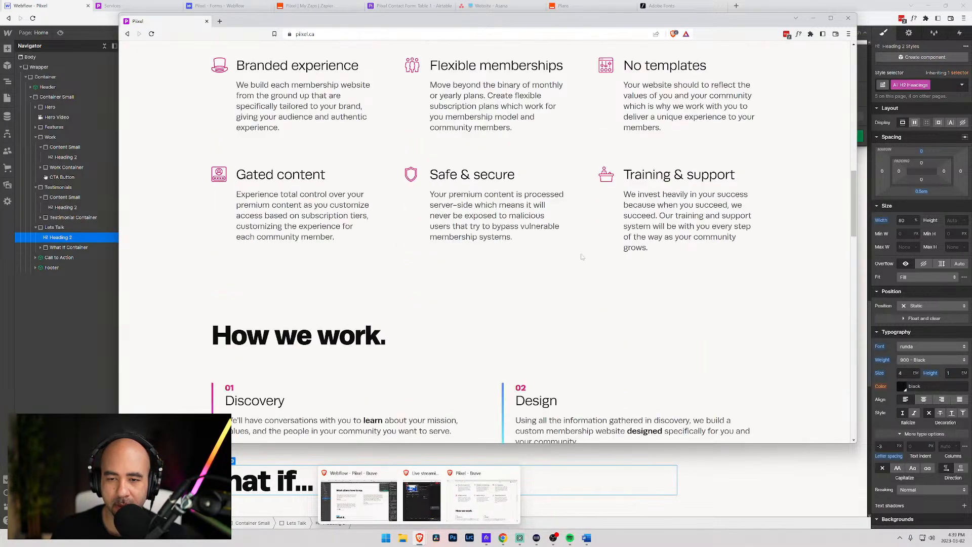
scroll(581, 257, "down", 6)
left_click_drag(859, 420, 390, 376)
scroll(255, 83, "up", 15)
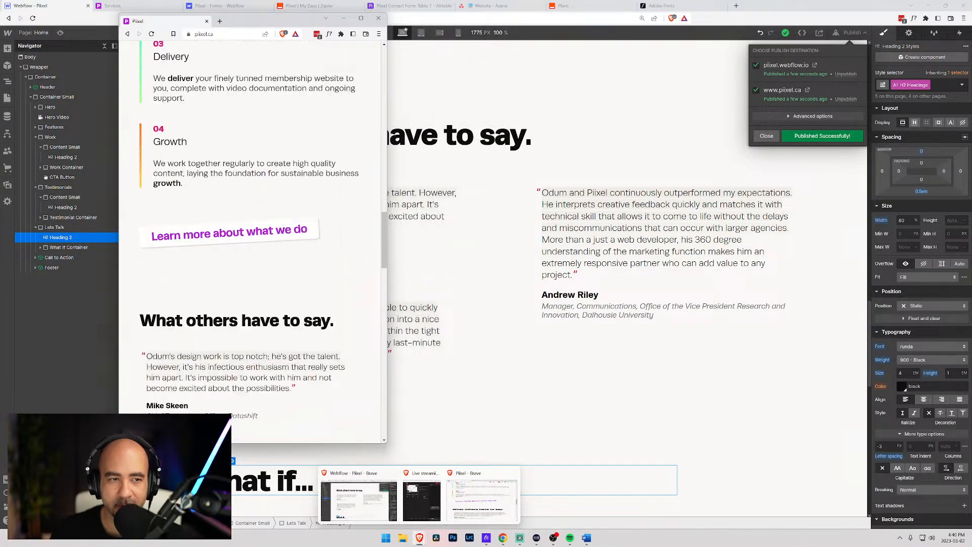
left_click_drag(255, 26, 477, 26)
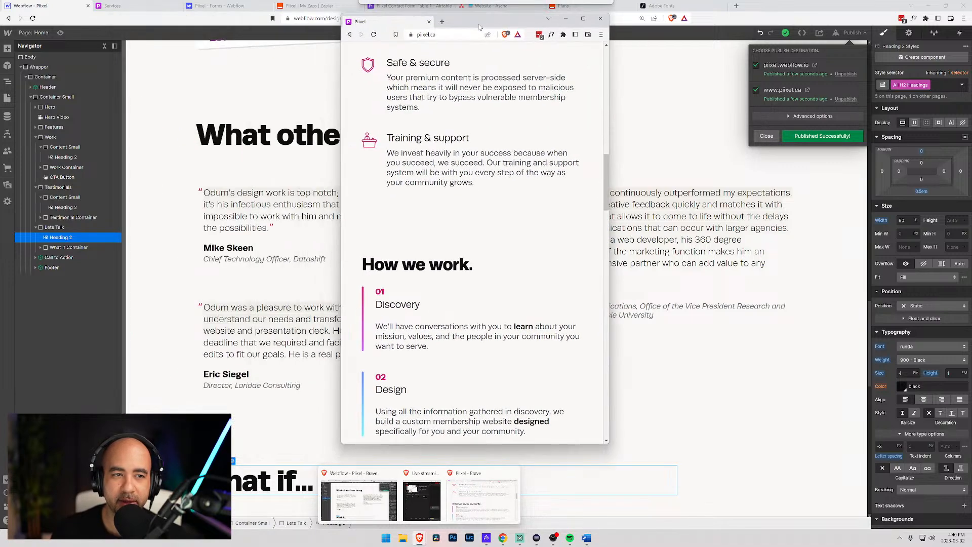
scroll(493, 258, "up", 10)
scroll(492, 258, "up", 2)
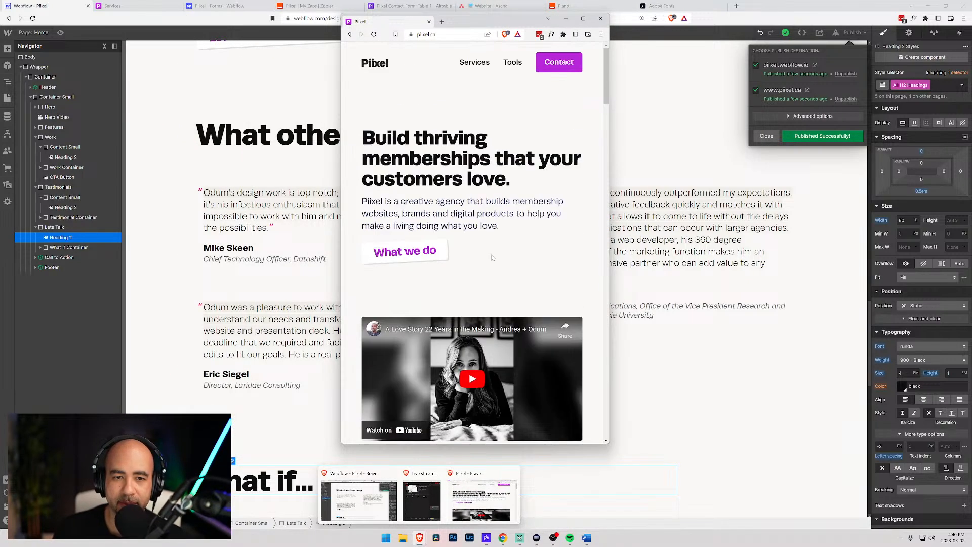
scroll(492, 259, "down", 4)
scroll(492, 258, "down", 3)
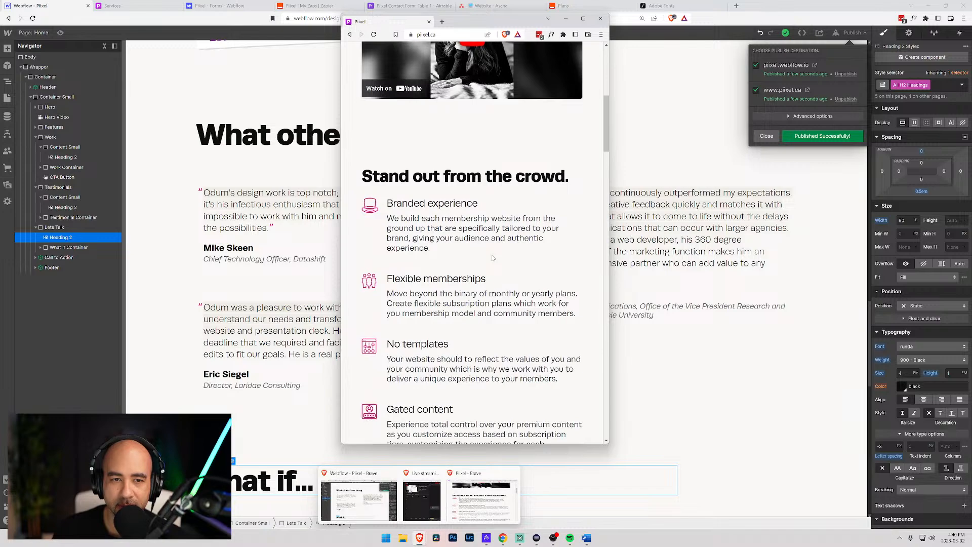
scroll(492, 258, "down", 10)
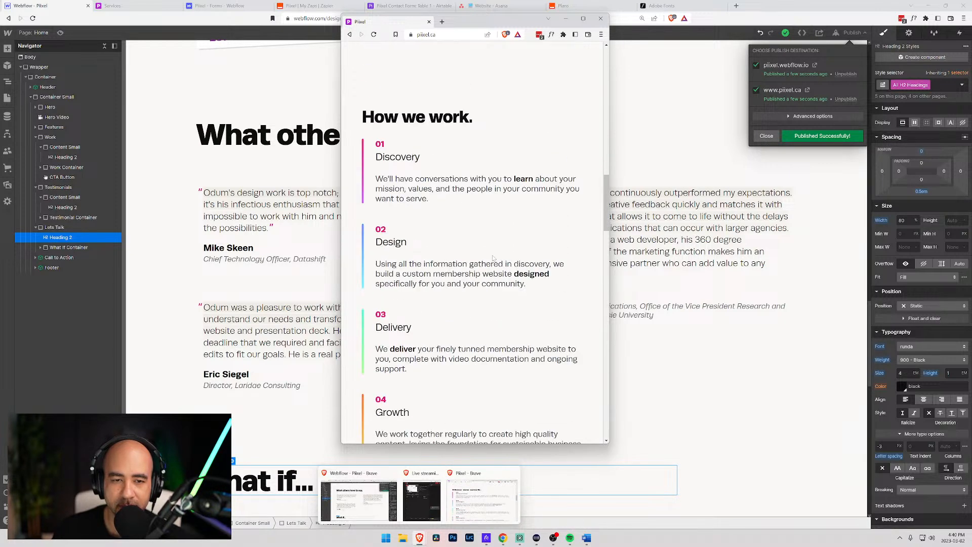
- Test the live homepage layout by narrowing the window, scrolling, then widening it again
left_click_drag(610, 245, 448, 228)
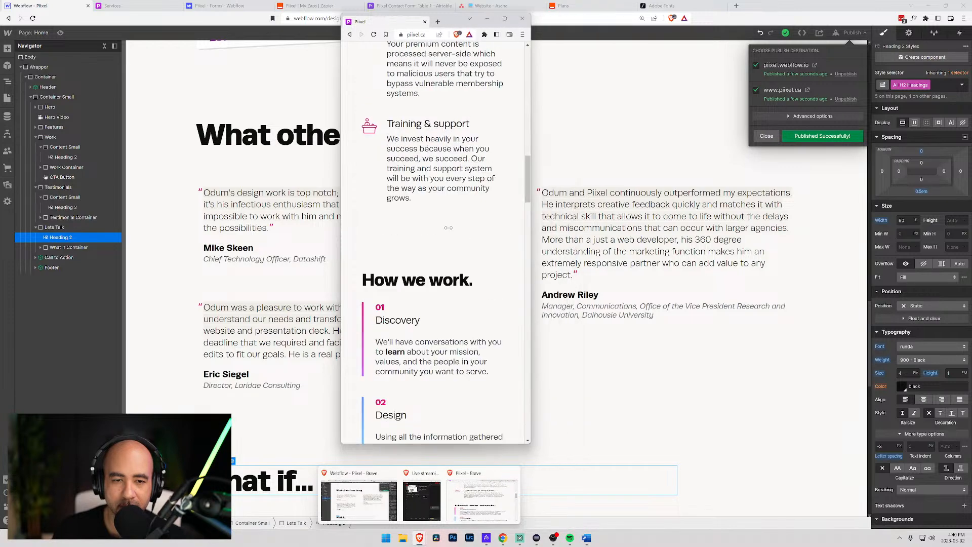
scroll(458, 239, "down", 15)
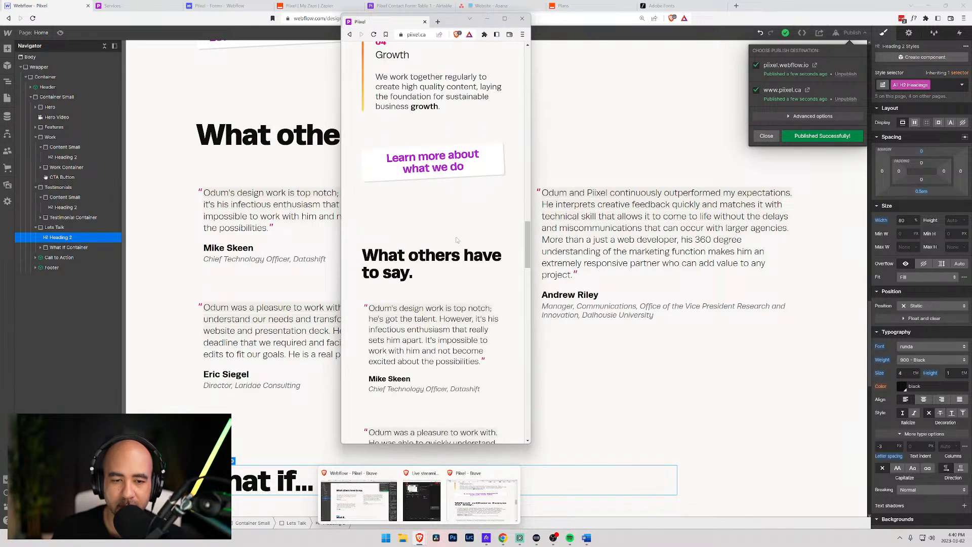
scroll(457, 239, "down", 15)
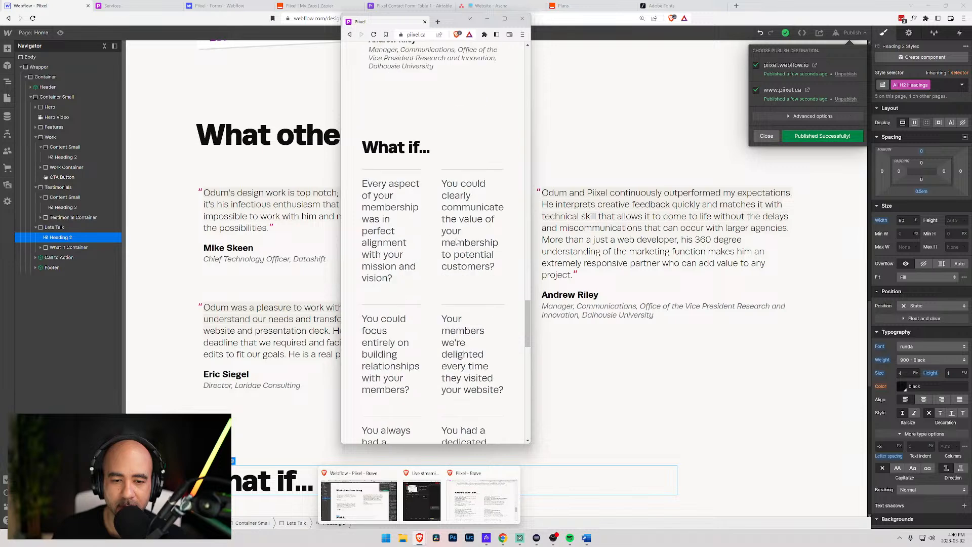
scroll(457, 241, "down", 3)
scroll(457, 242, "down", 6)
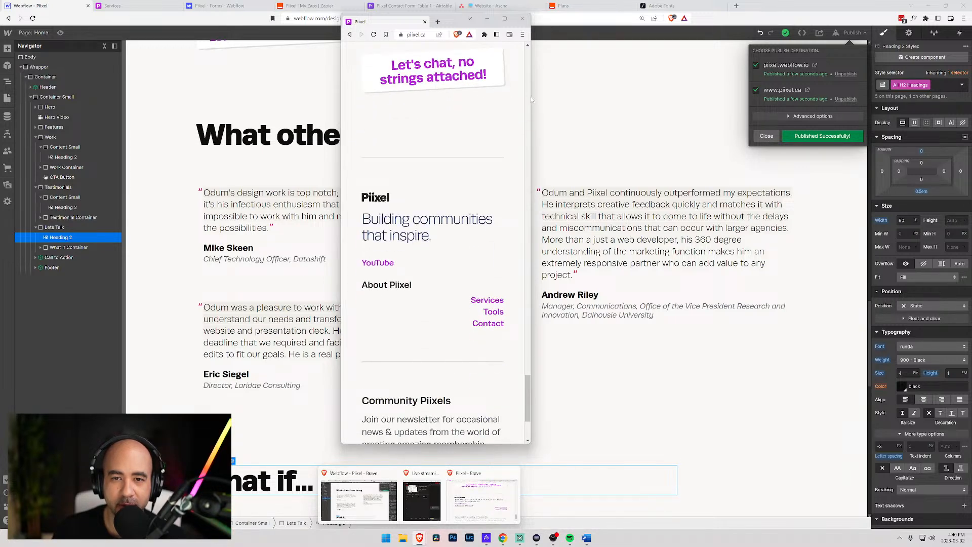
left_click_drag(531, 96, 730, 98)
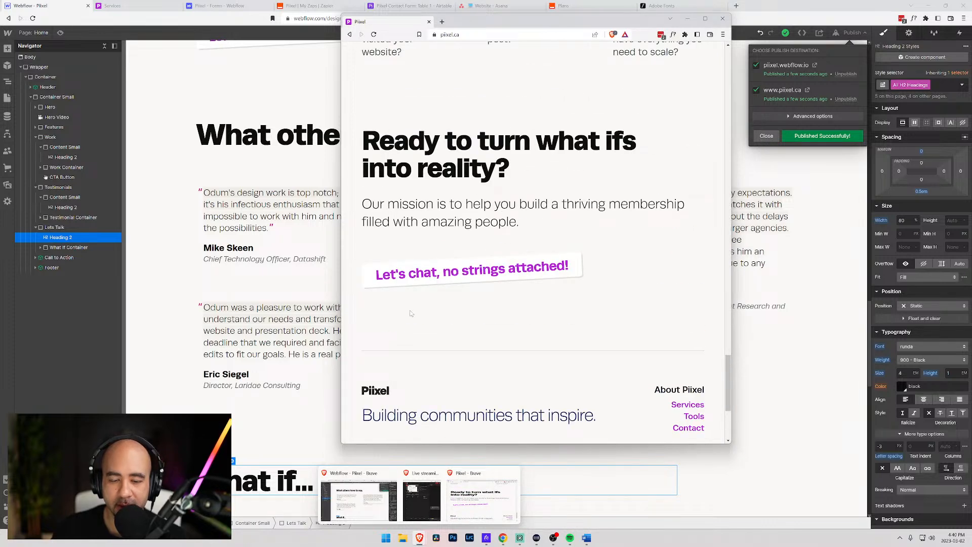
- Open DevTools, emulate a 400 px mobile screen, review the homepage, and open Services
key("F12")
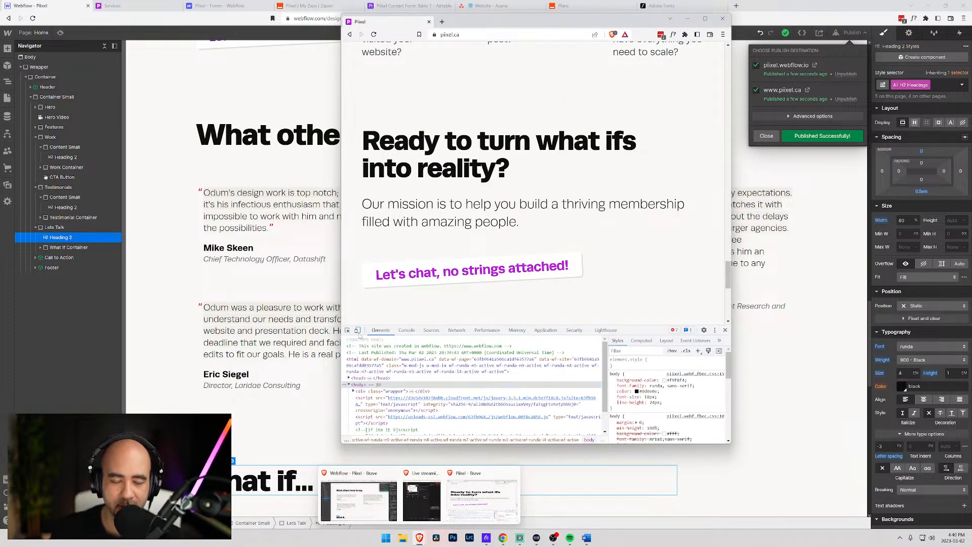
left_click(357, 330)
scroll(544, 223, "down", 5)
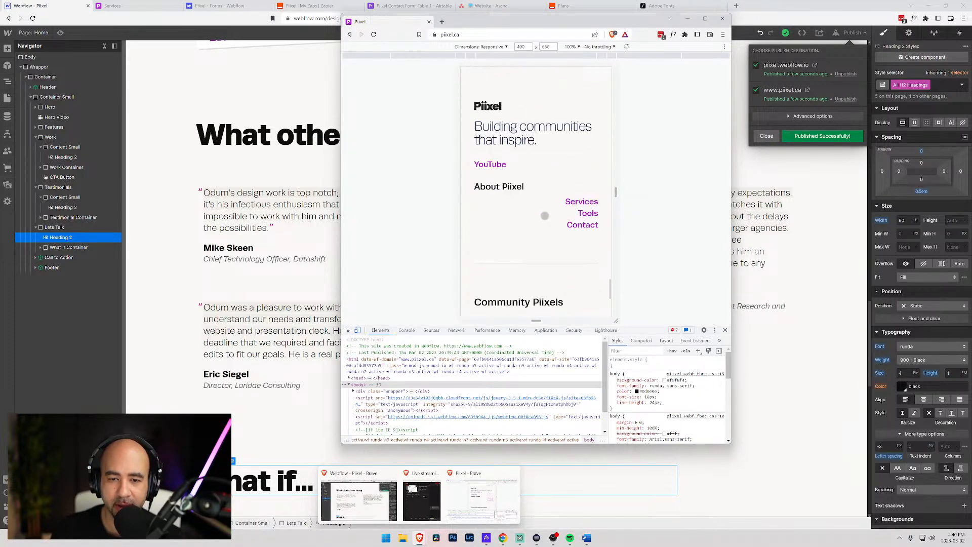
scroll(545, 216, "down", 3)
scroll(545, 216, "up", 3)
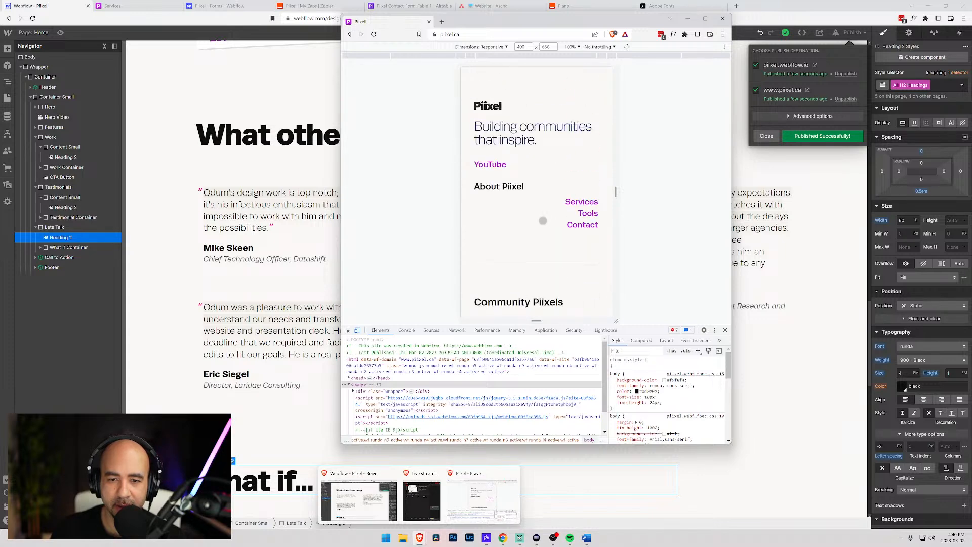
scroll(524, 250, "down", 5)
scroll(506, 203, "up", 5)
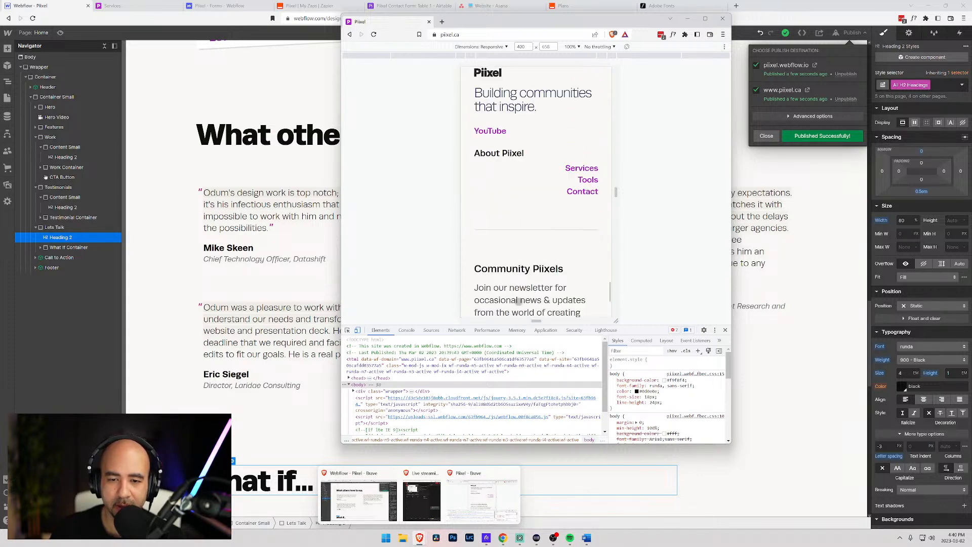
scroll(497, 173, "up", 3)
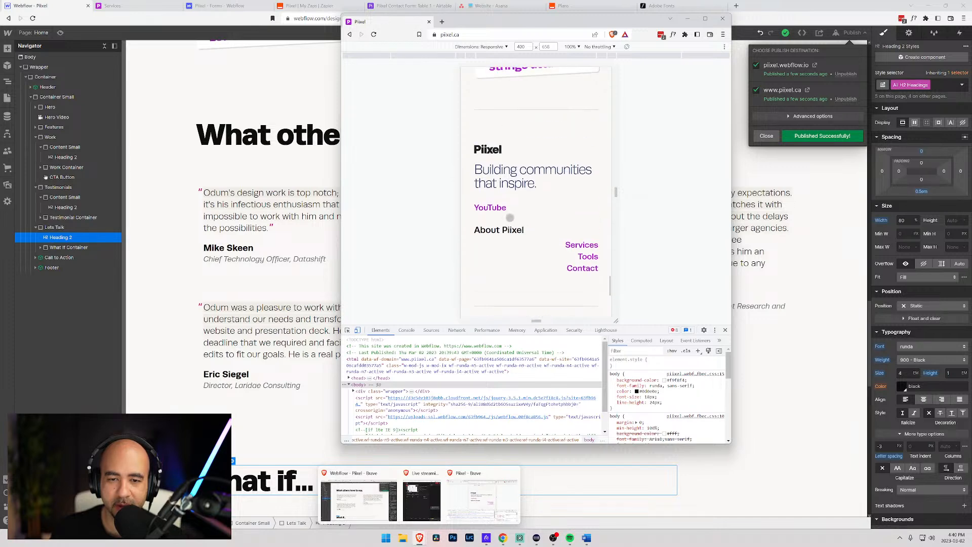
scroll(527, 168, "up", 5)
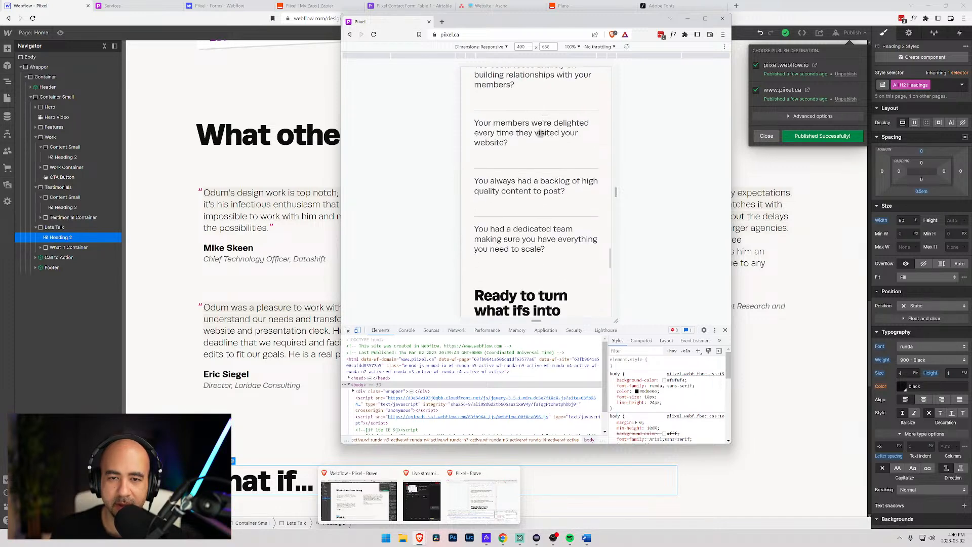
scroll(527, 134, "up", 5)
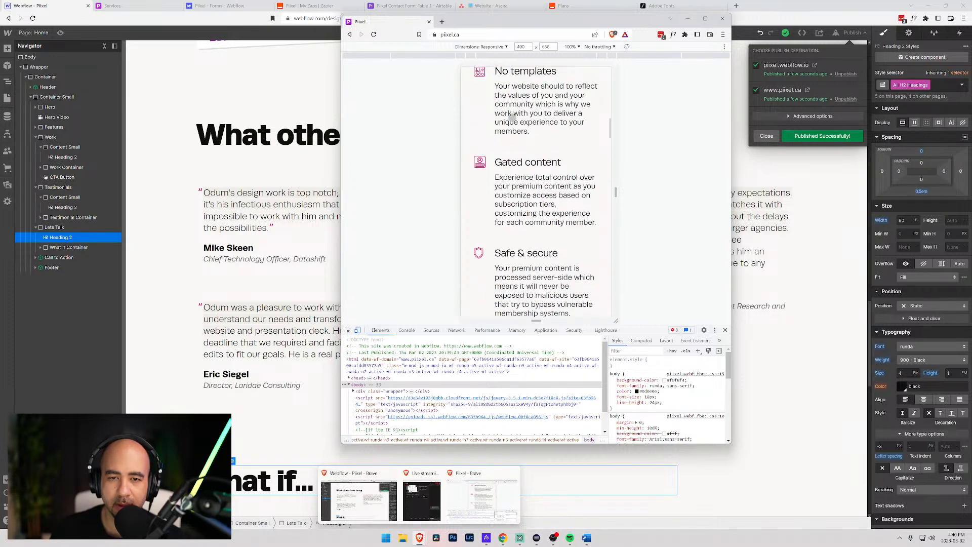
left_click_drag(526, 126, 526, 223)
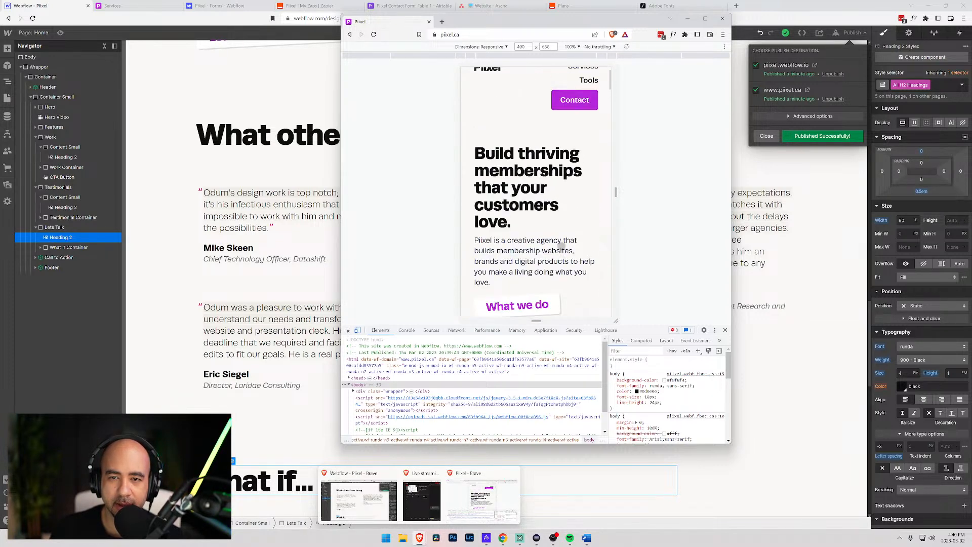
left_click(583, 82)
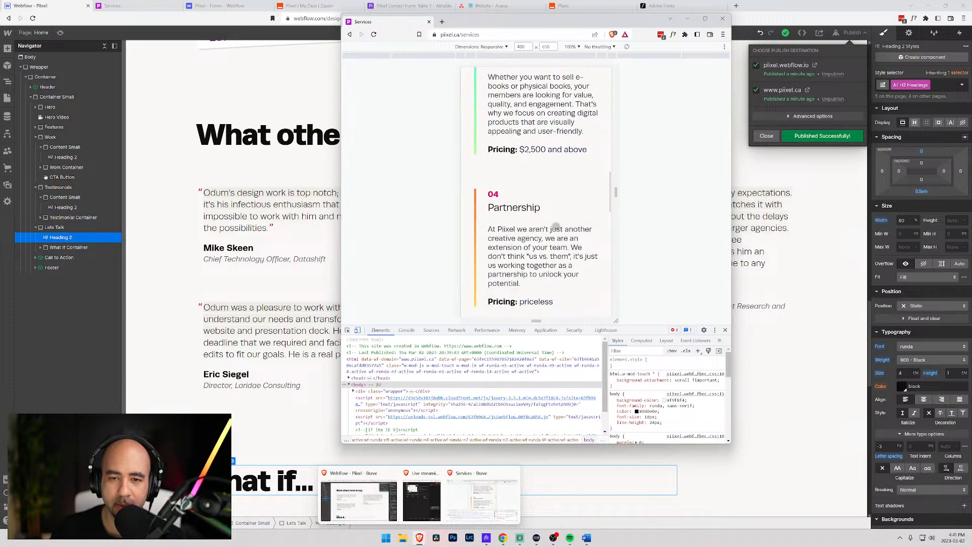
- Scroll through the live Services page in the 400 px mobile view
scroll(556, 226, "down", 2)
scroll(562, 223, "down", 5)
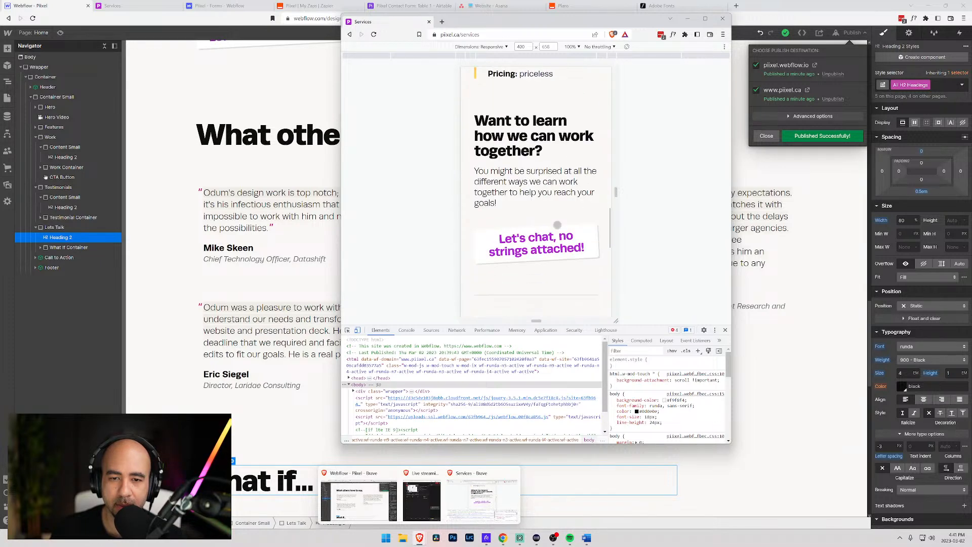
scroll(522, 217, "down", 1)
scroll(522, 217, "up", 10)
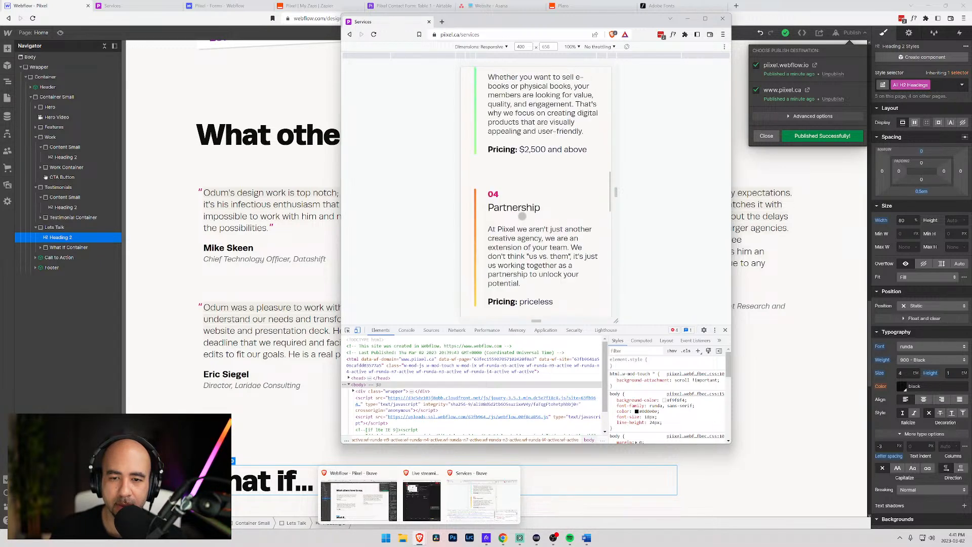
scroll(522, 216, "up", 3)
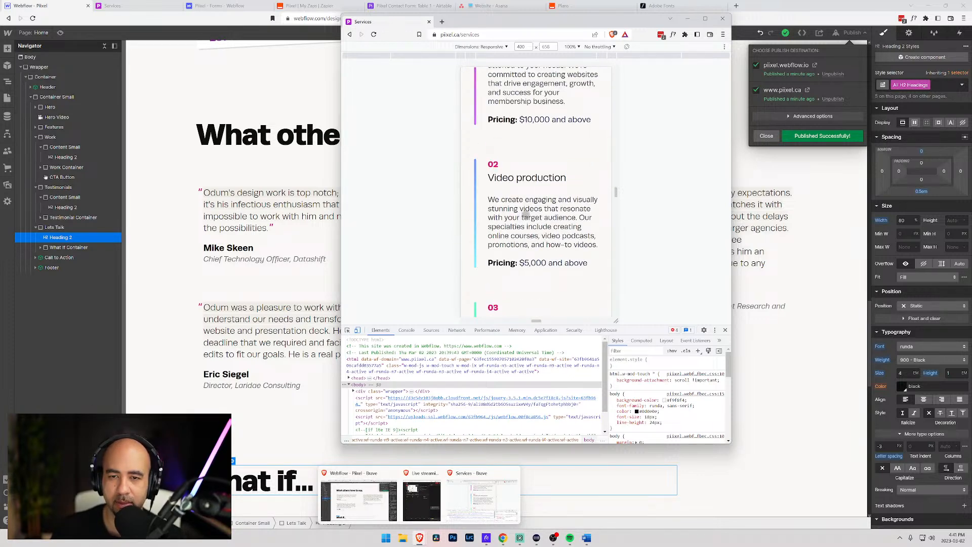
scroll(522, 216, "up", 2)
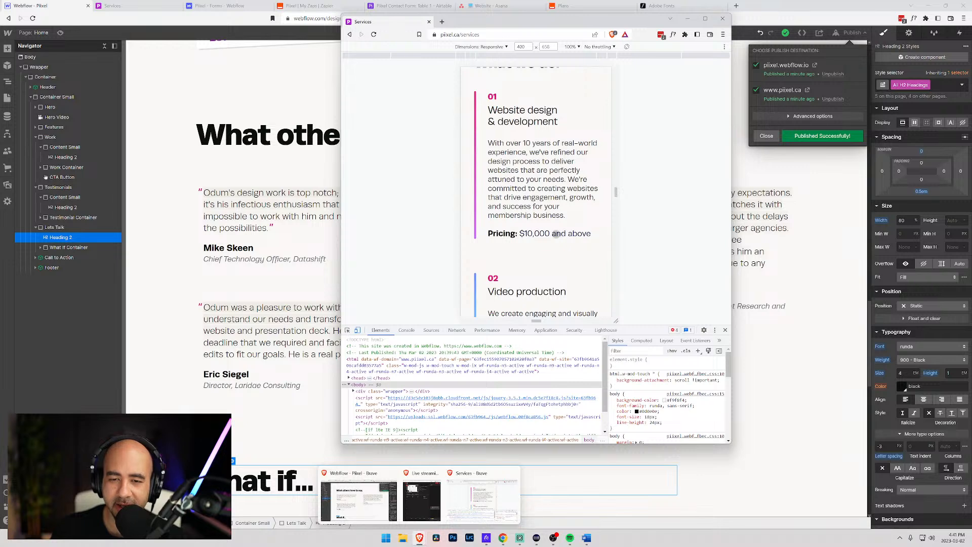
scroll(529, 231, "down", 4)
scroll(531, 231, "down", 10)
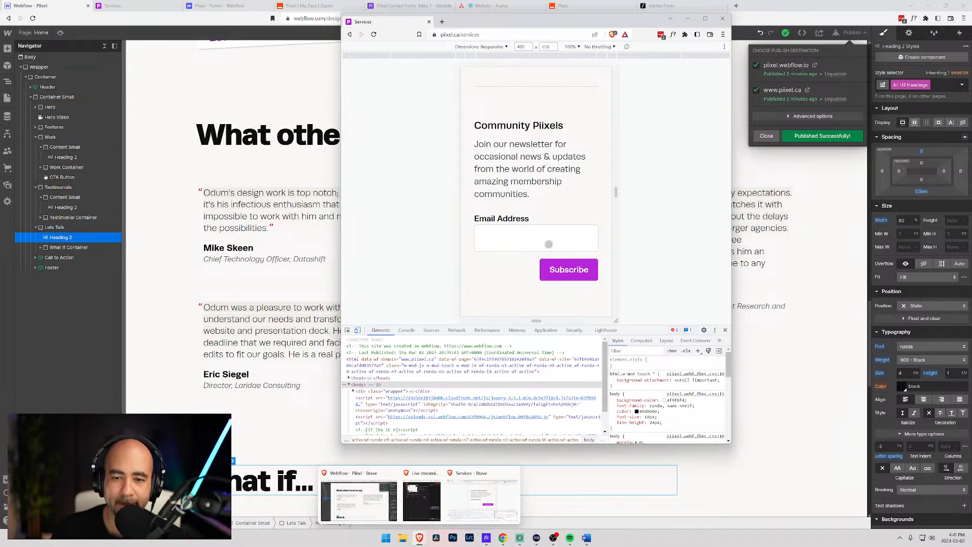
scroll(483, 289, "up", 15)
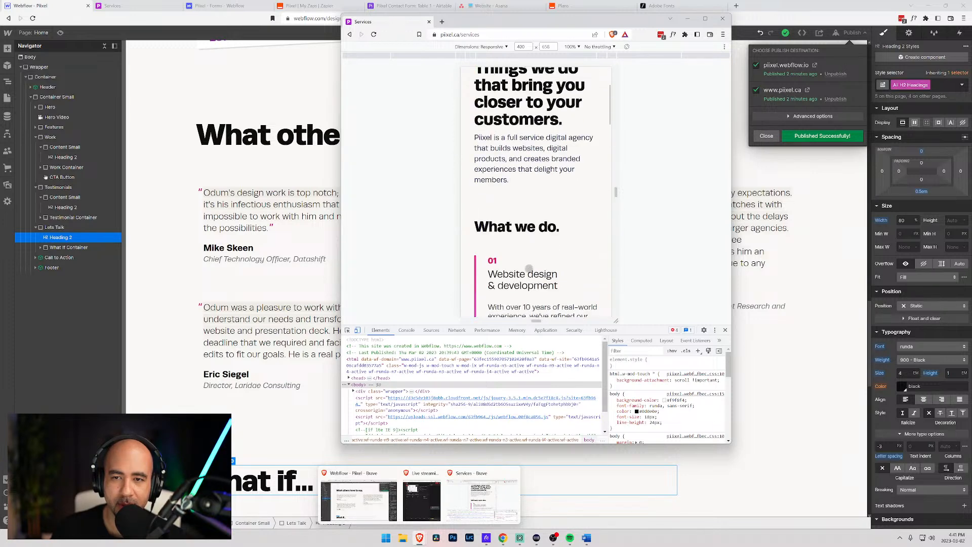
scroll(528, 269, "up", 3)
- Turn off device emulation, widen the window, and scroll the Webflow canvas to the footer
left_click(358, 330)
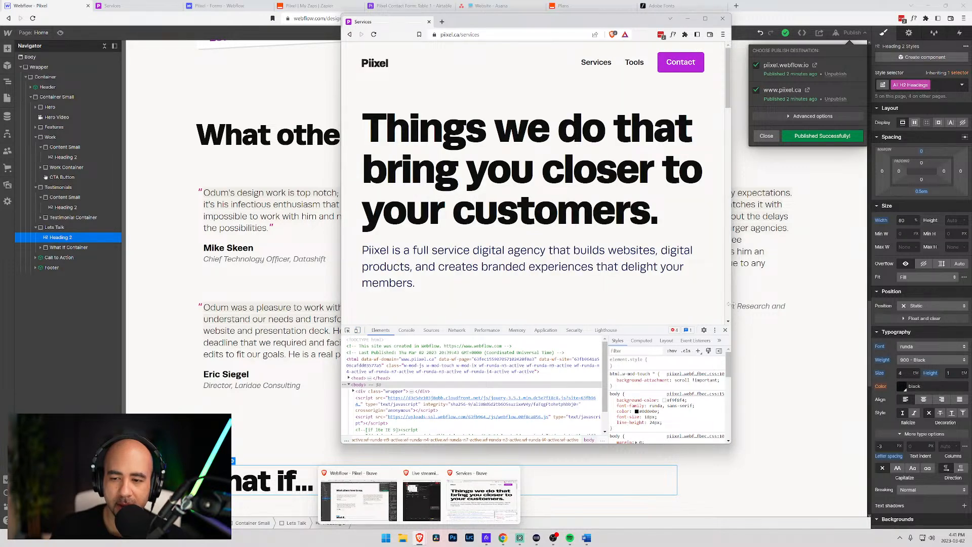
left_click_drag(730, 305, 886, 305)
scroll(612, 182, "down", 4)
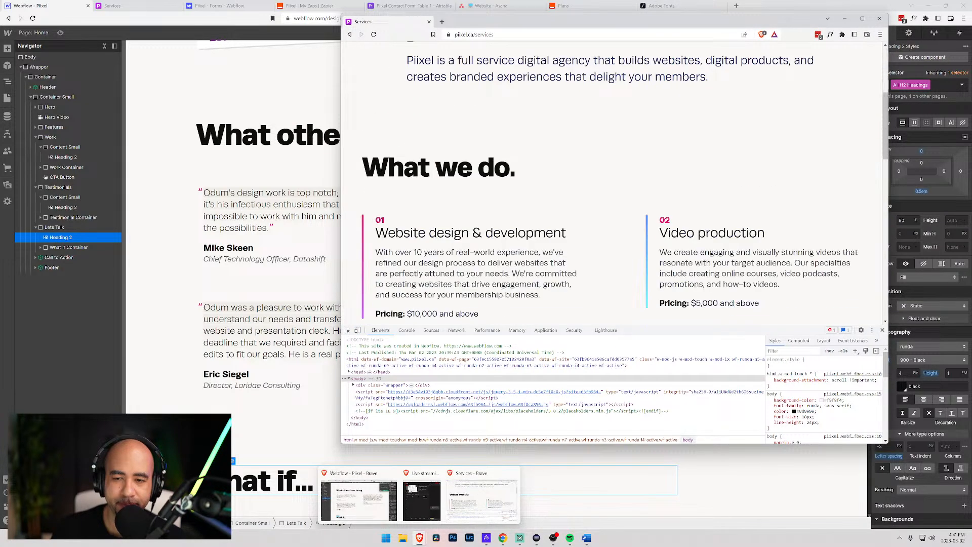
scroll(848, 115, "down", 15)
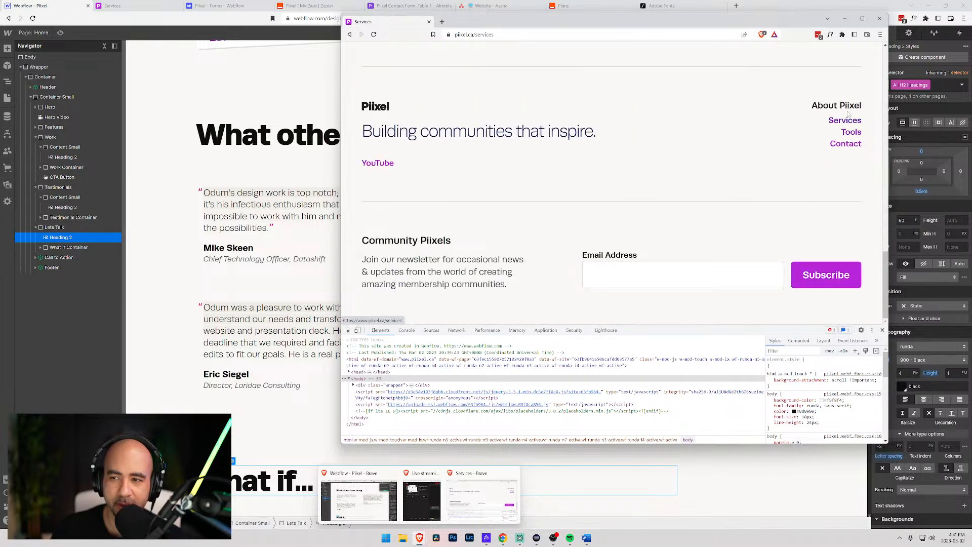
left_click(142, 97)
scroll(456, 253, "down", 12)
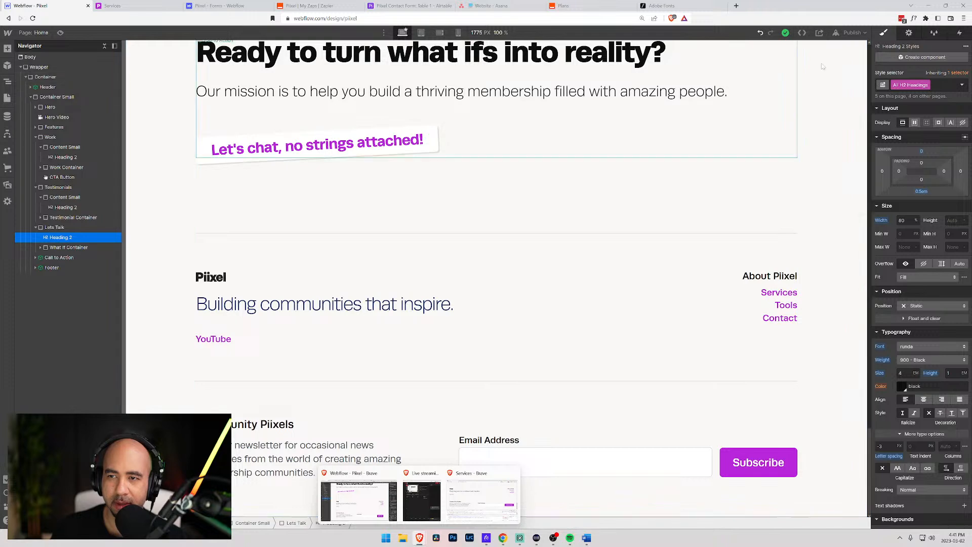
- Select the About Piixel footer heading inside the footer component
left_click(687, 297)
left_click(903, 57)
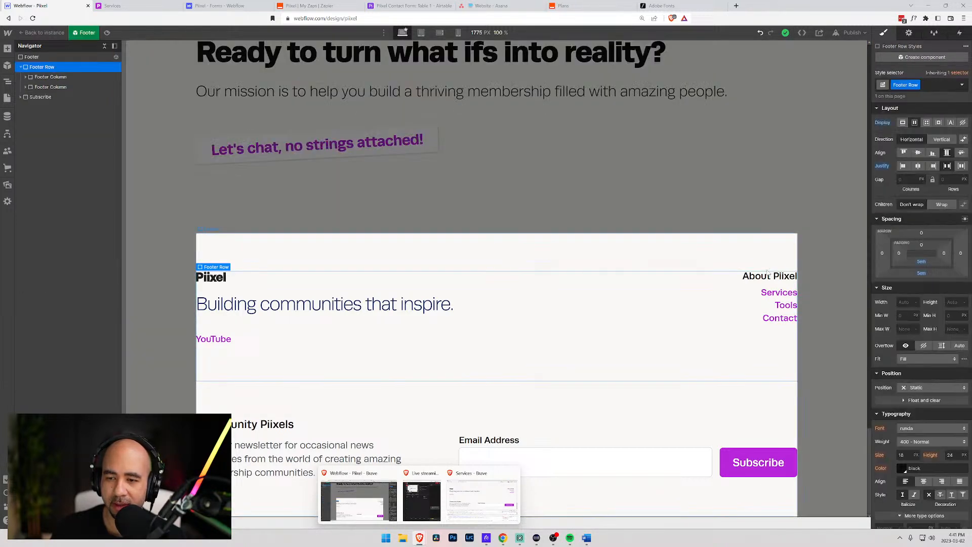
left_click(770, 276)
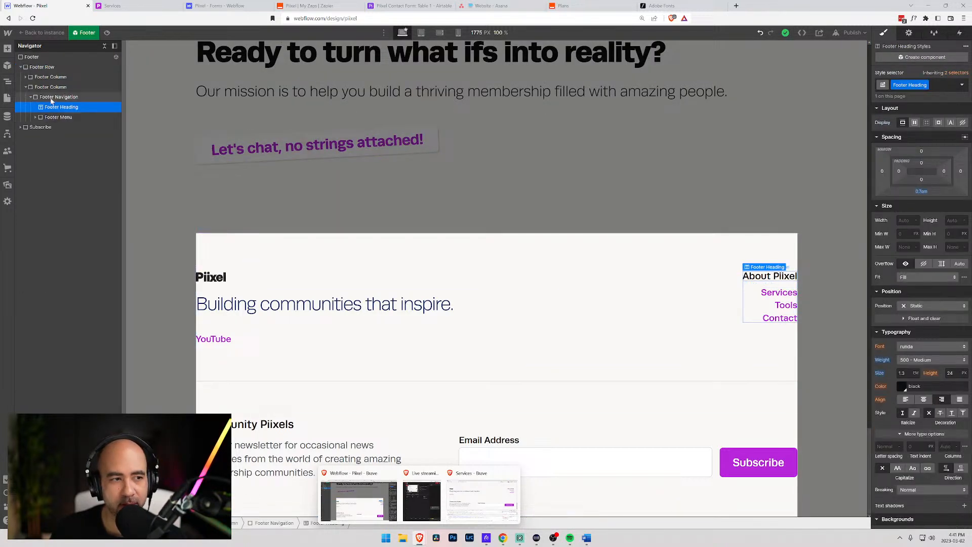
left_click(50, 98)
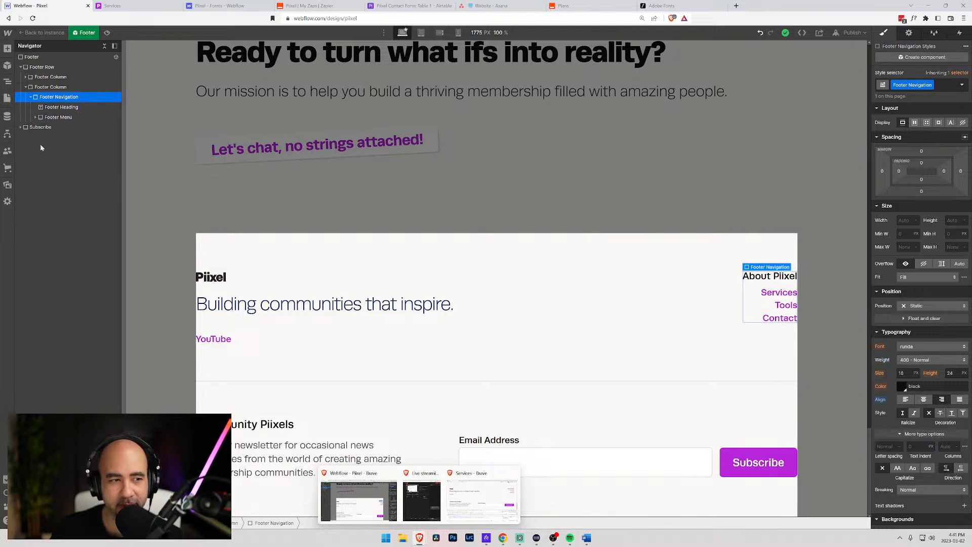
left_click(60, 108)
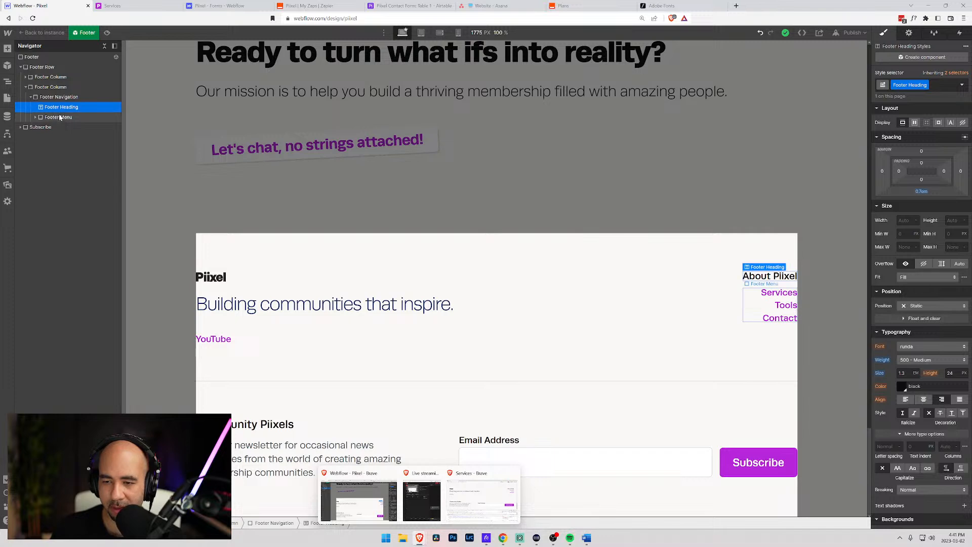
left_click(60, 118)
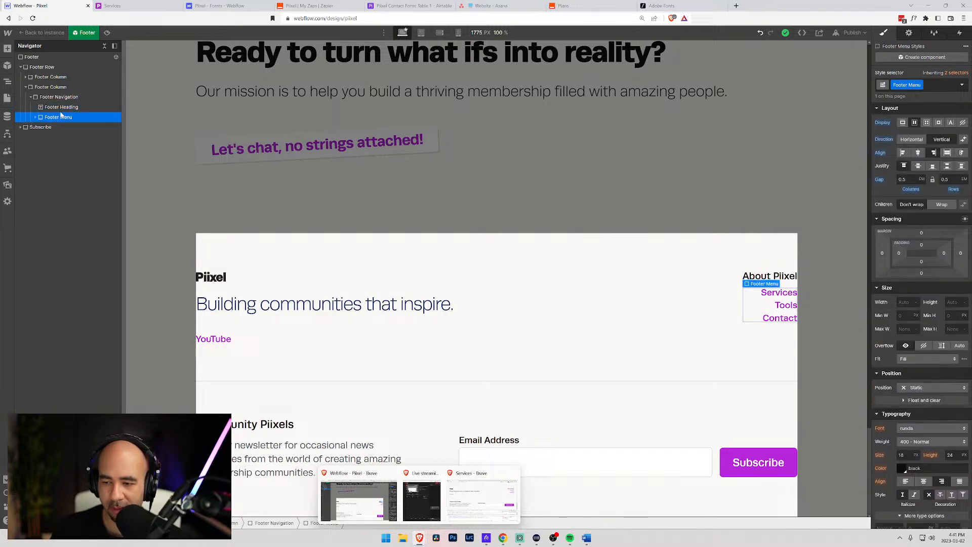
left_click(60, 108)
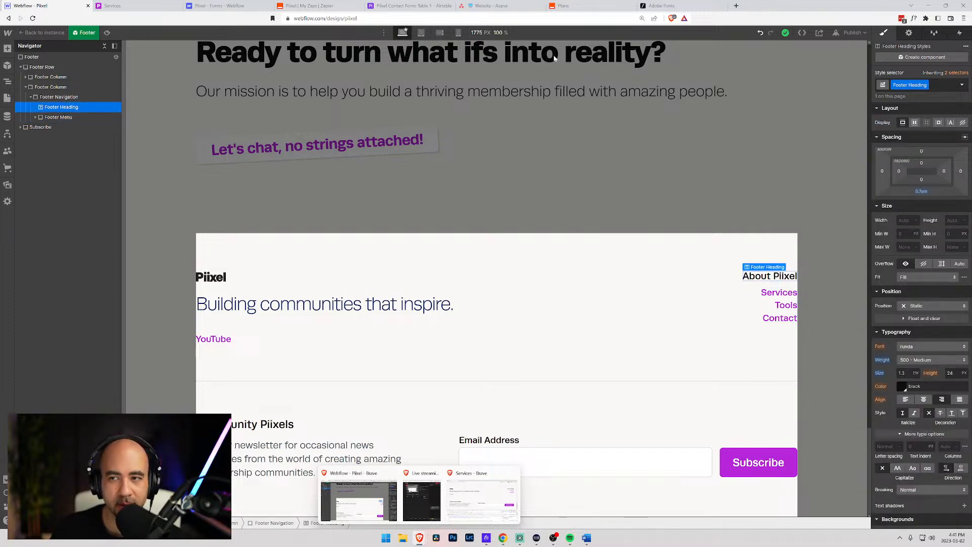
- Preview the footer at 320 px phone, 568 px landscape and tablet widths
left_click(458, 32)
scroll(445, 230, "down", 10)
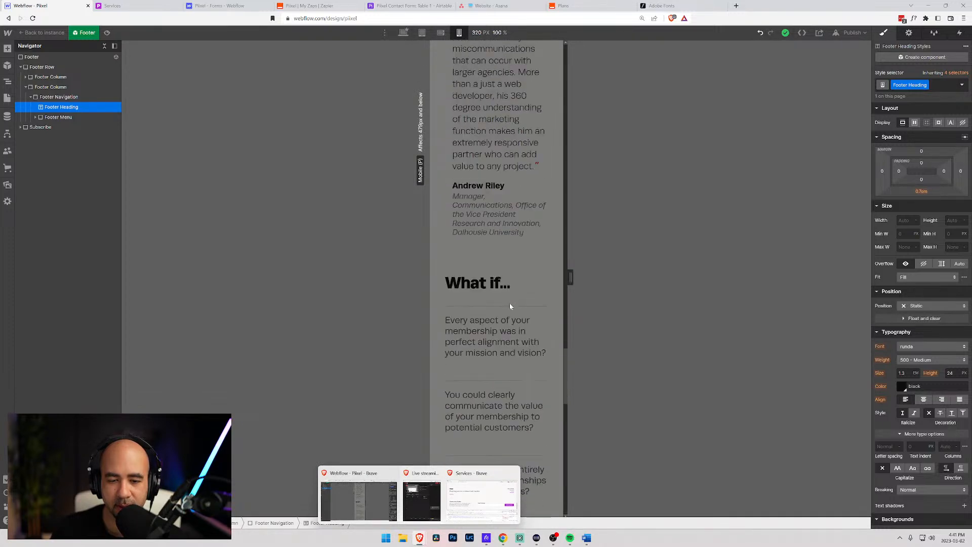
scroll(507, 321, "down", 1)
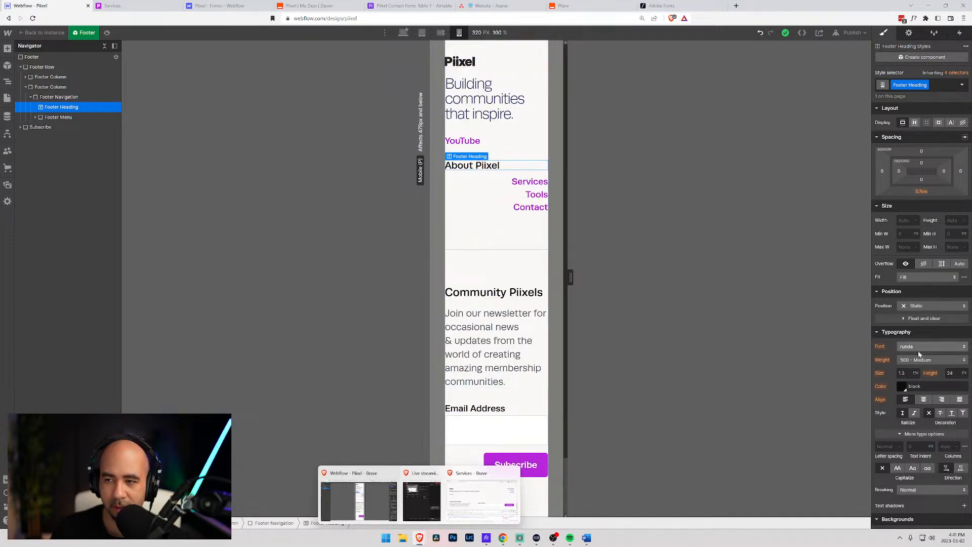
scroll(899, 358, "down", 3)
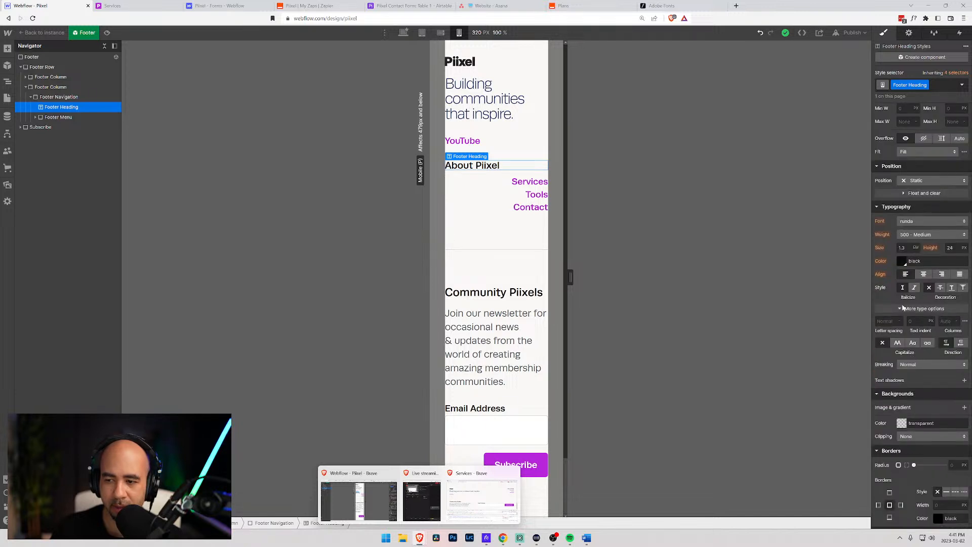
left_click(440, 32)
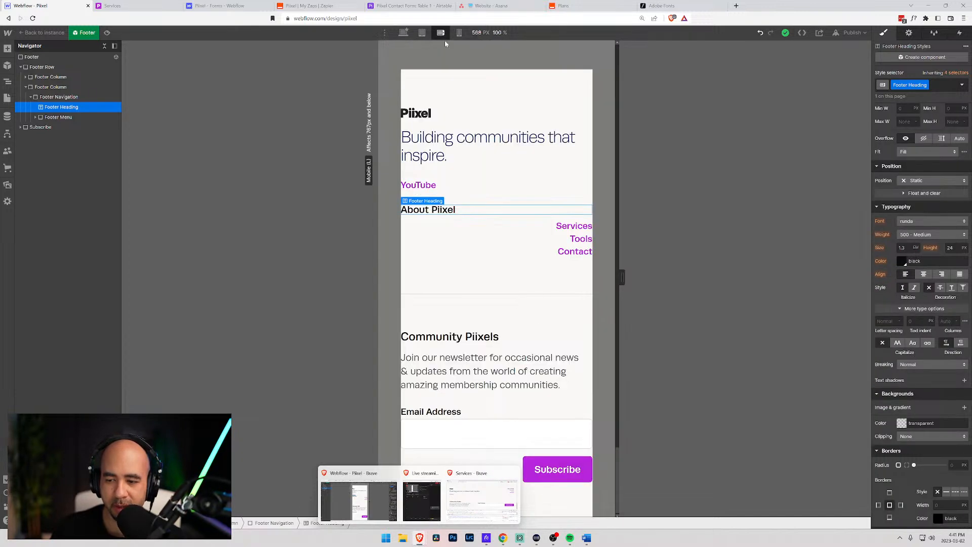
scroll(547, 276, "down", 1)
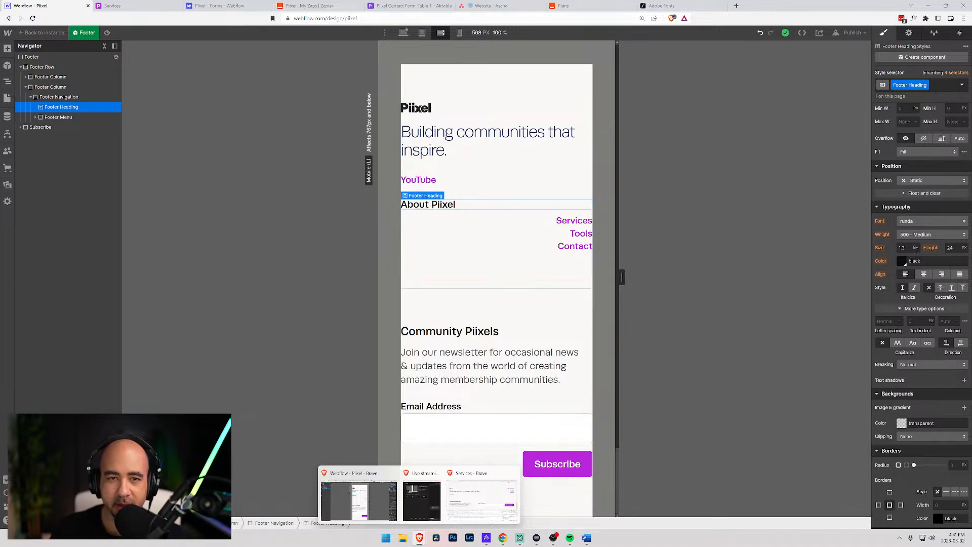
left_click(422, 32)
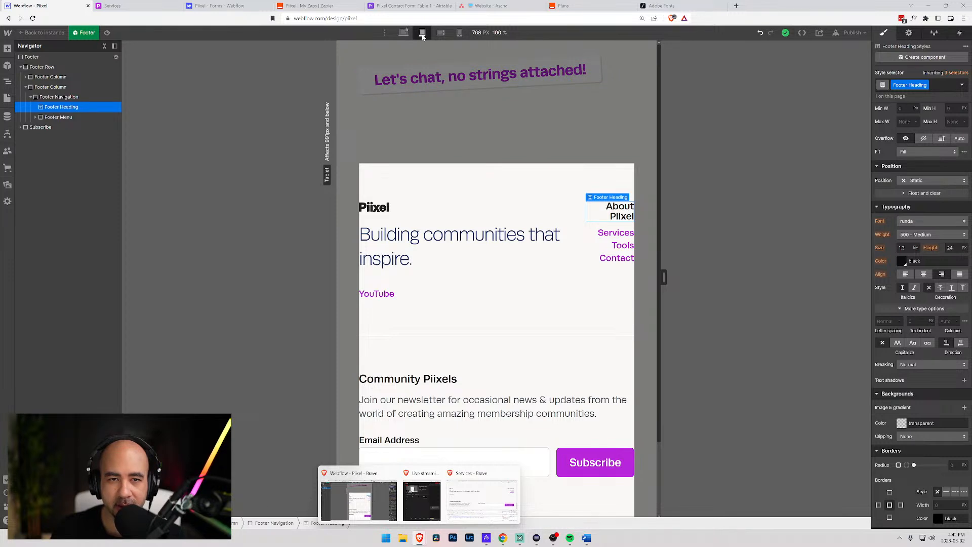
left_click(441, 33)
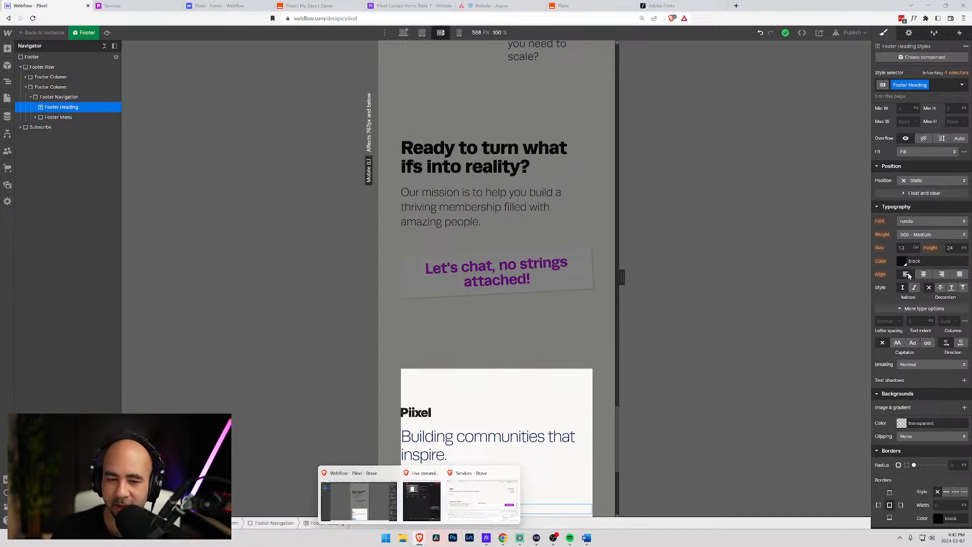
- Right-align the About Piixel heading on phone landscape, then check the other breakpoints
left_click(907, 273)
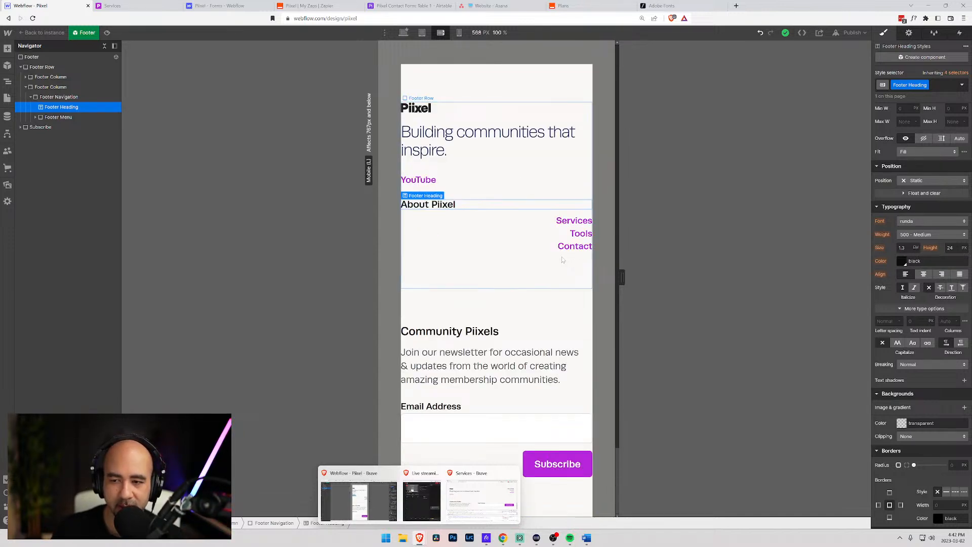
left_click(942, 274)
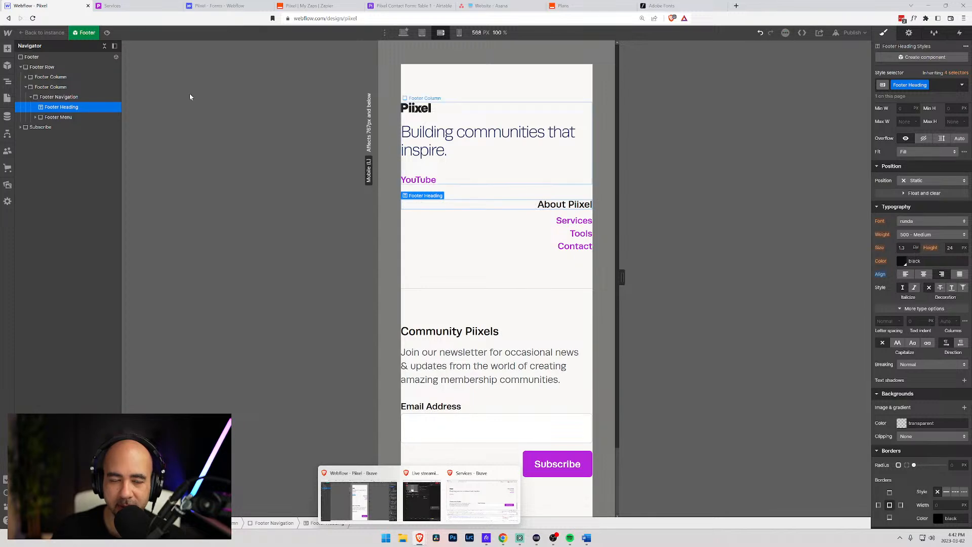
left_click(459, 33)
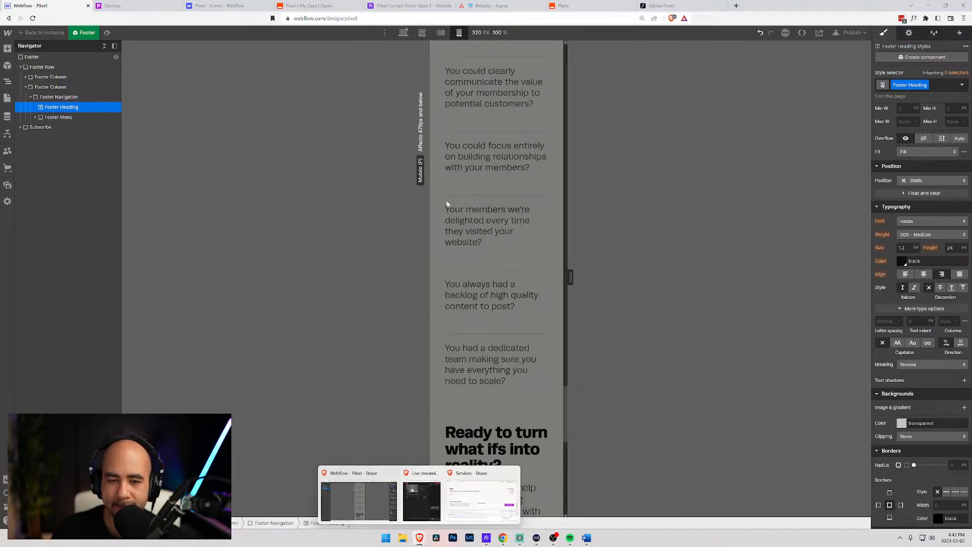
left_click(442, 33)
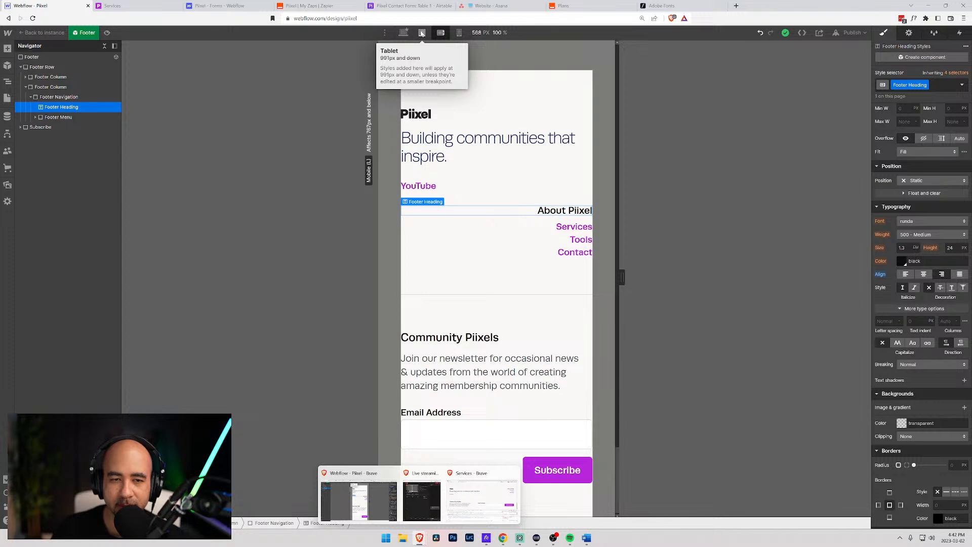
left_click(422, 33)
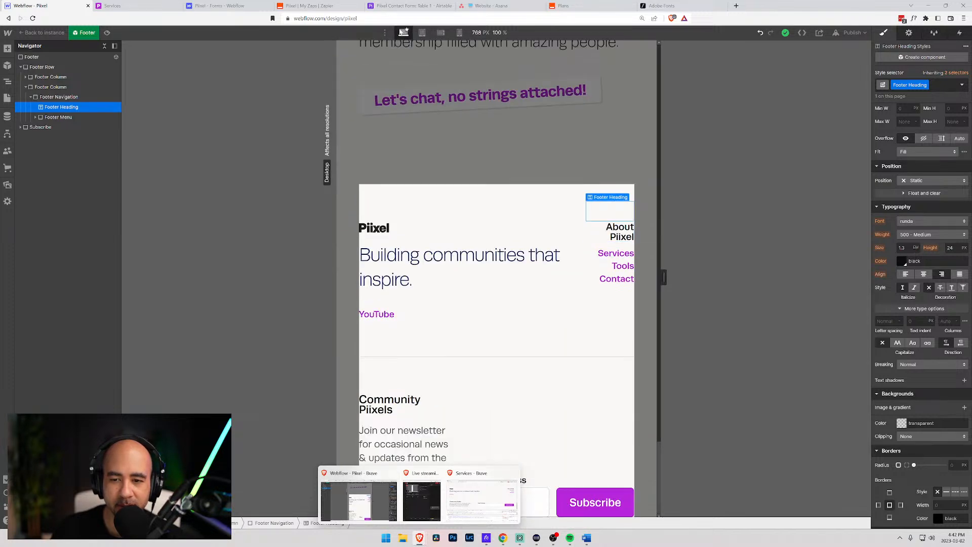
left_click(403, 32)
left_click(763, 305)
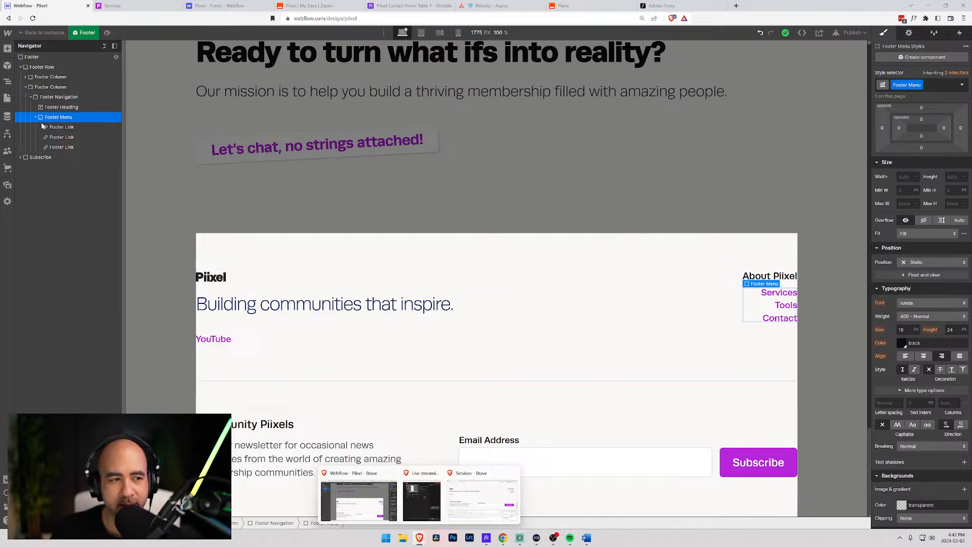
- Try footer menu row gaps of 0.75 em, then 0.5 em
scroll(854, 314, "up", 7)
scroll(929, 308, "up", 3)
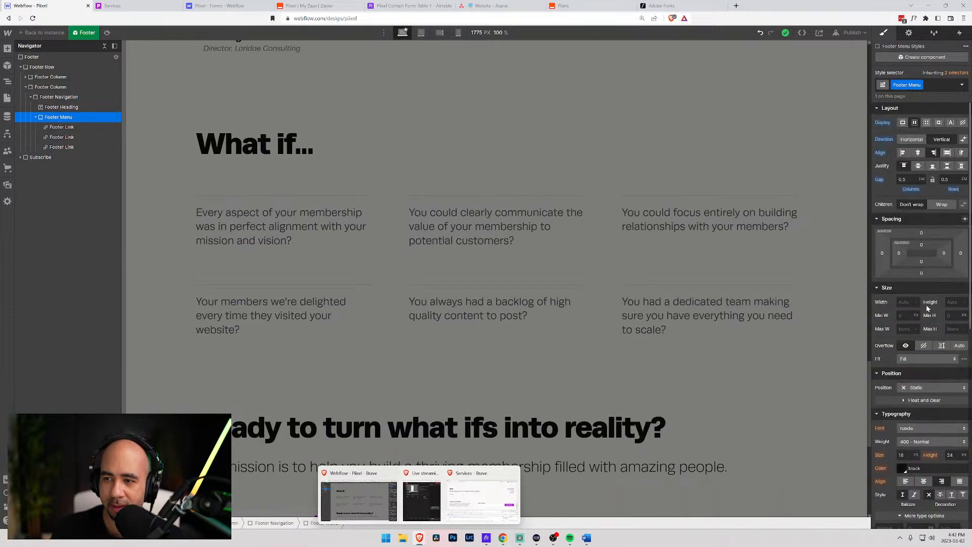
scroll(618, 353, "down", 8)
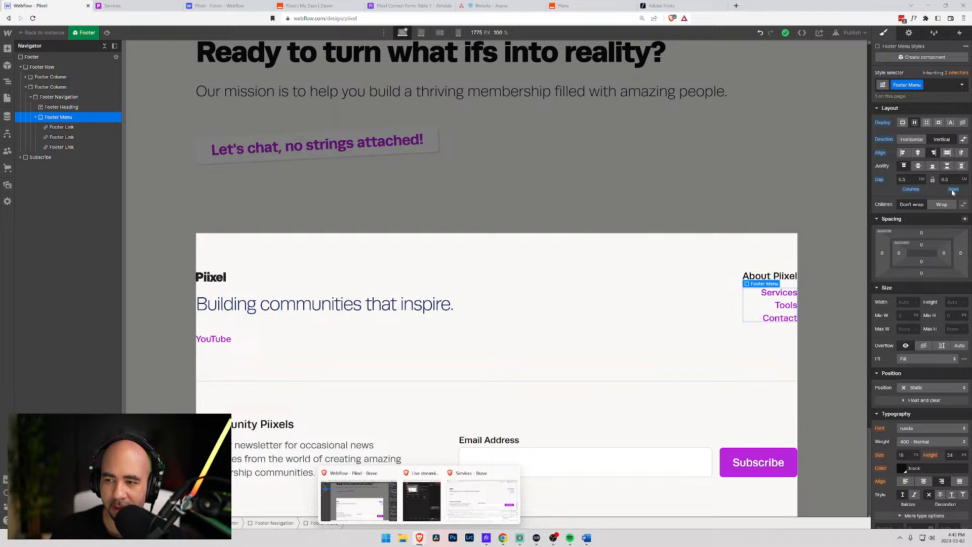
type("0.75")
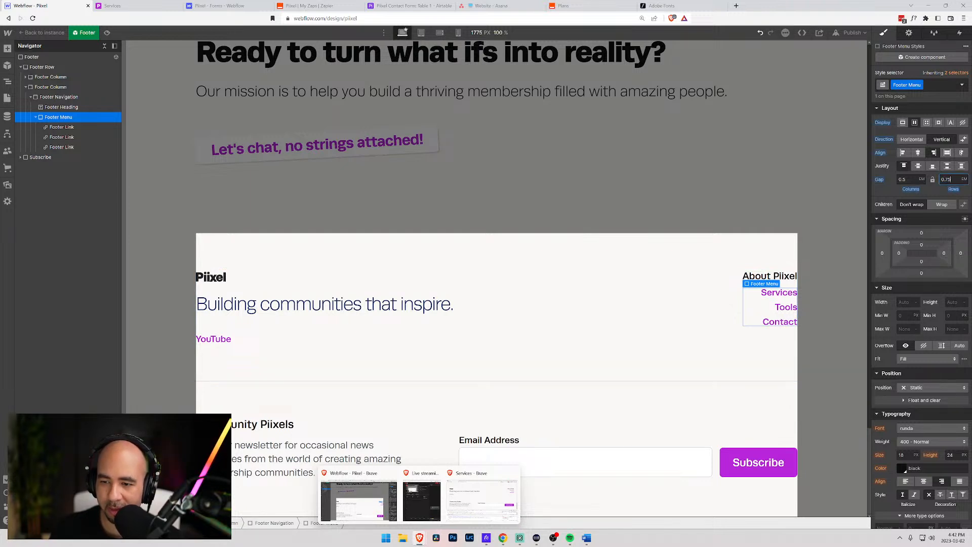
key("BackSpace")
key("BackSpace")
type("5em")
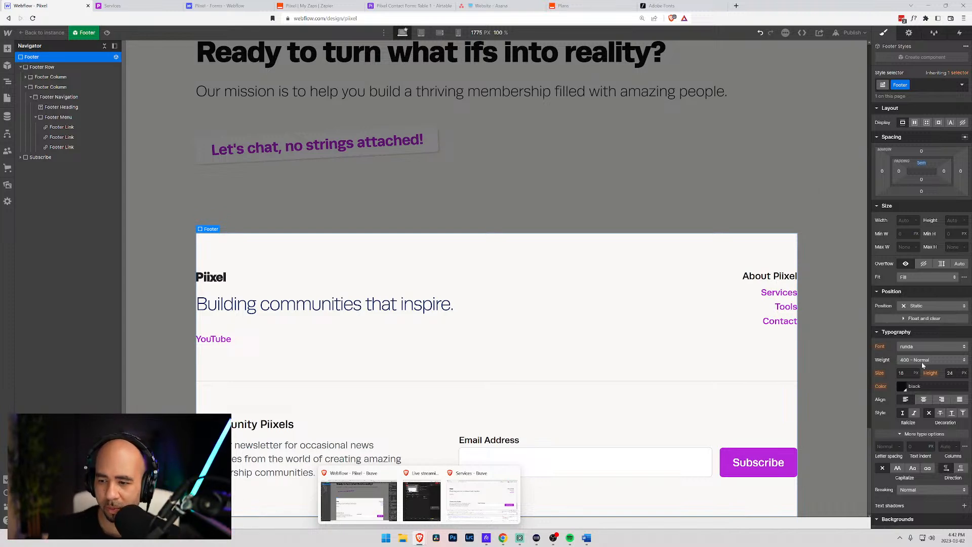
- Set the Footer Menu row gap to 0.6 em and exit the footer component editor
left_click(762, 306)
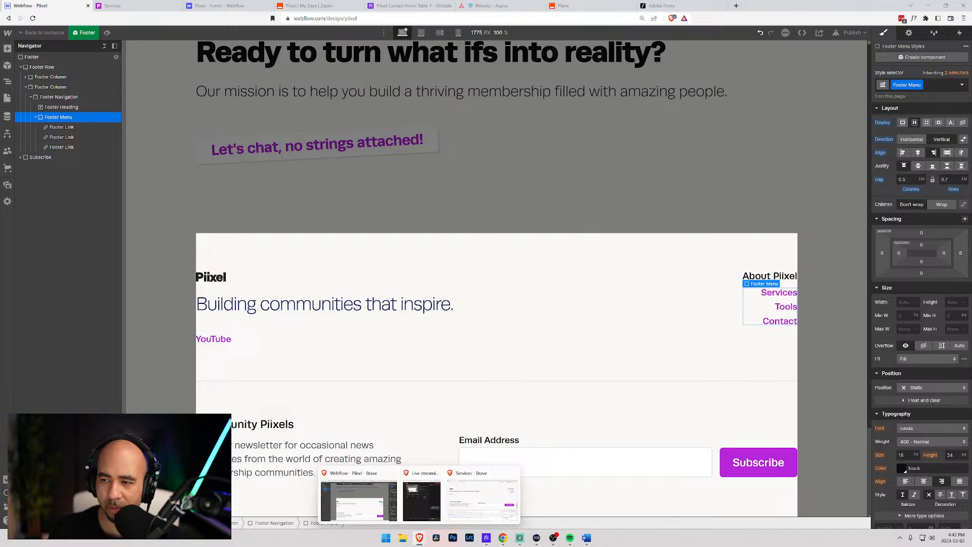
left_click(944, 179)
type("0.6")
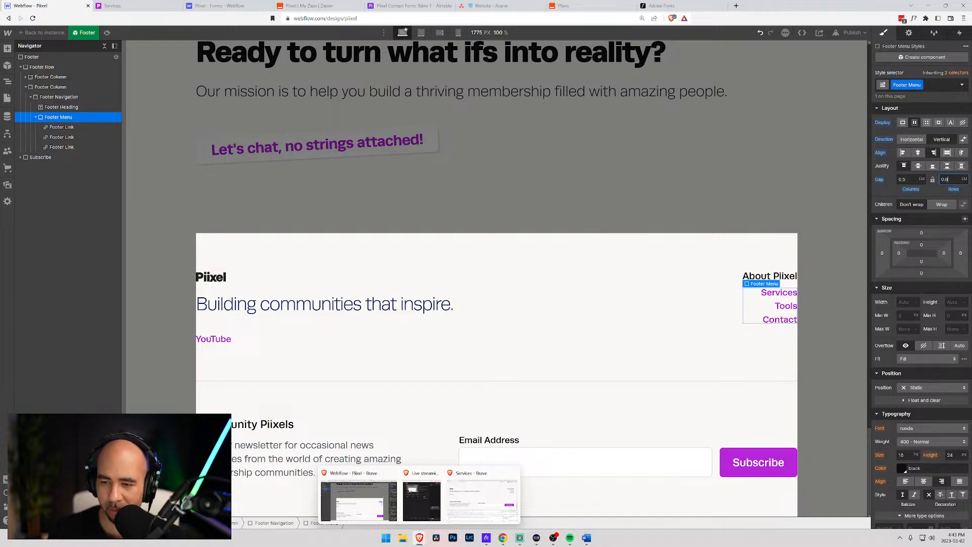
left_click(575, 163)
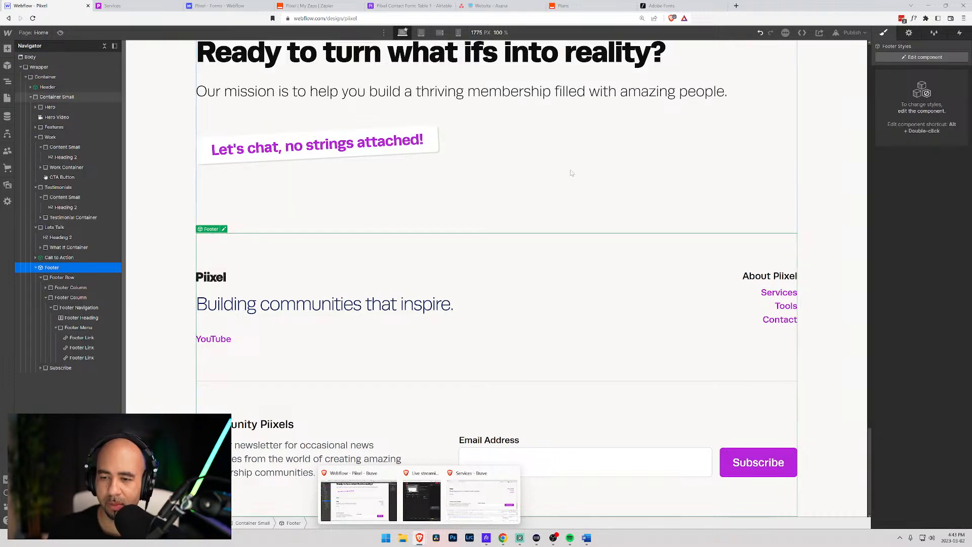
- Select the page's main container, then publish the Piixel site to its selected domains
left_click(829, 264)
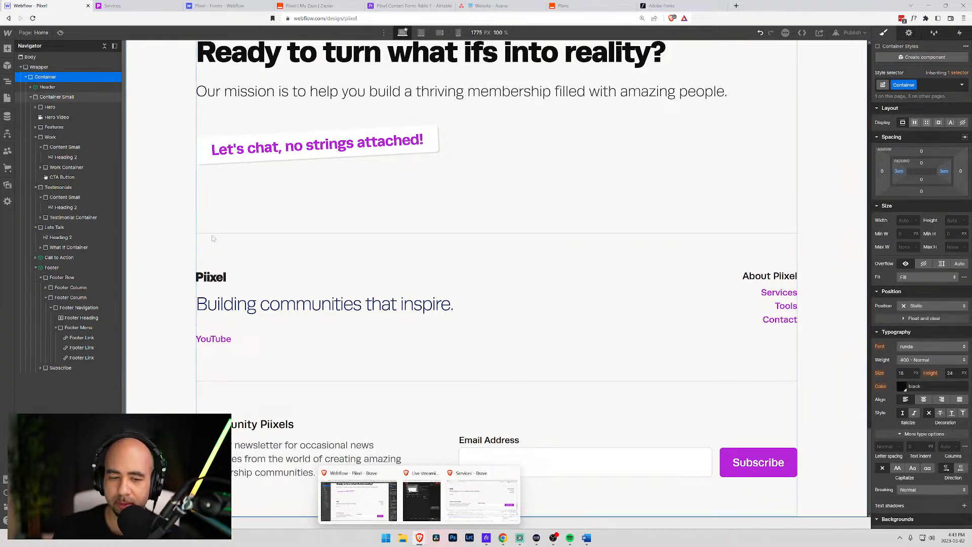
scroll(464, 333, "up", 20)
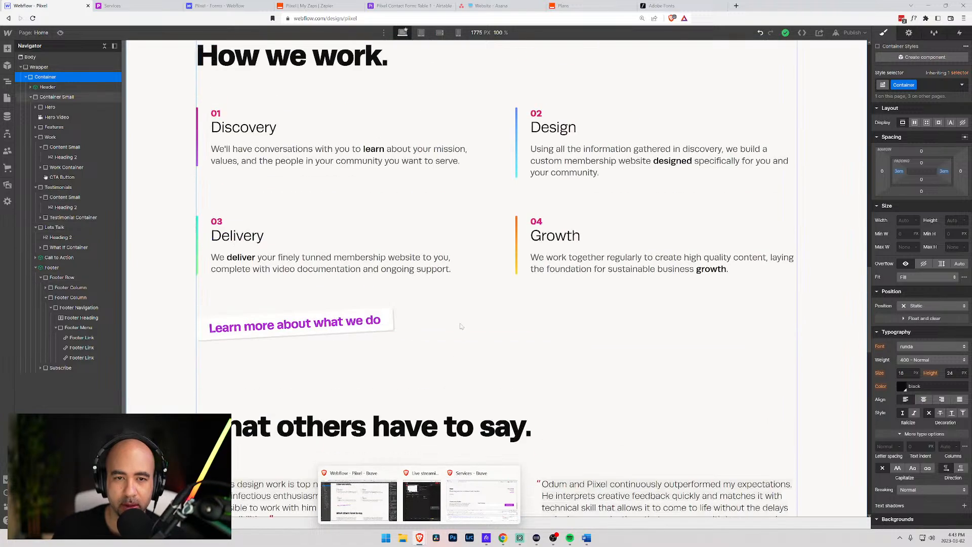
scroll(460, 289, "up", 12)
scroll(461, 290, "up", 10)
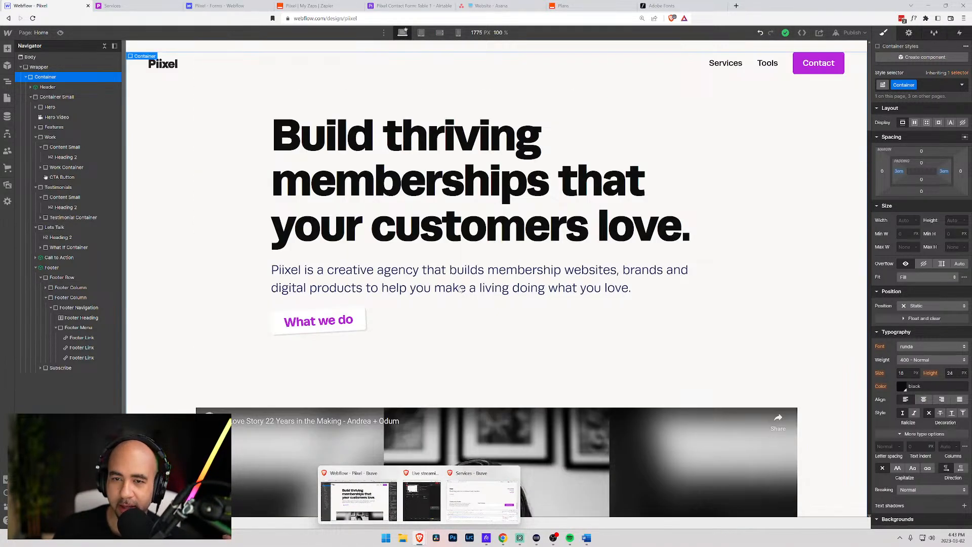
left_click(853, 33)
left_click(807, 135)
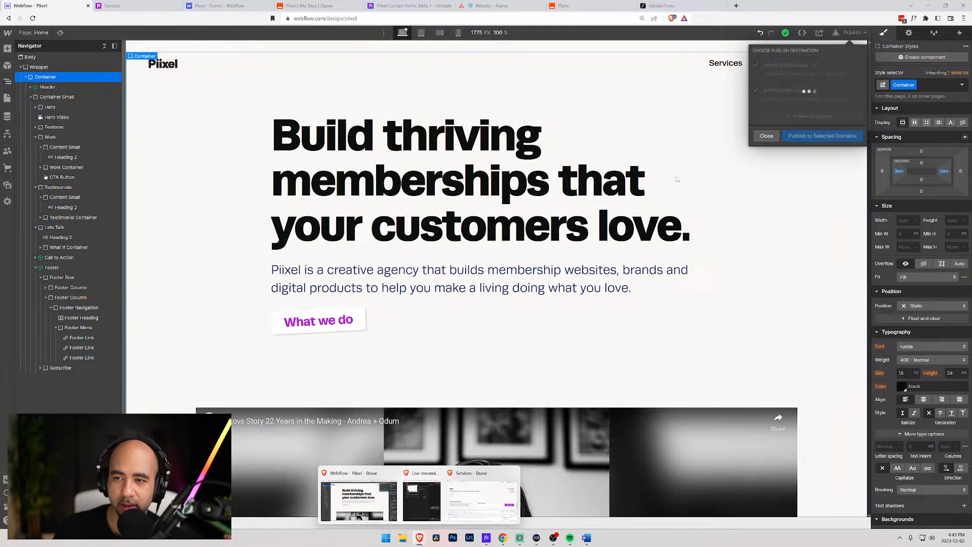
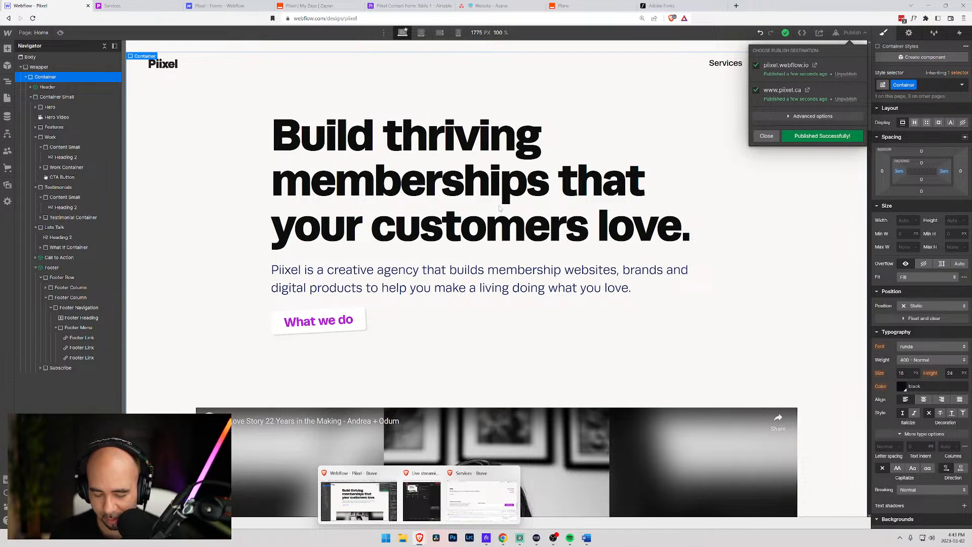
- Close the publish confirmation popup and show the Piixel site's Pages list
left_click(766, 136)
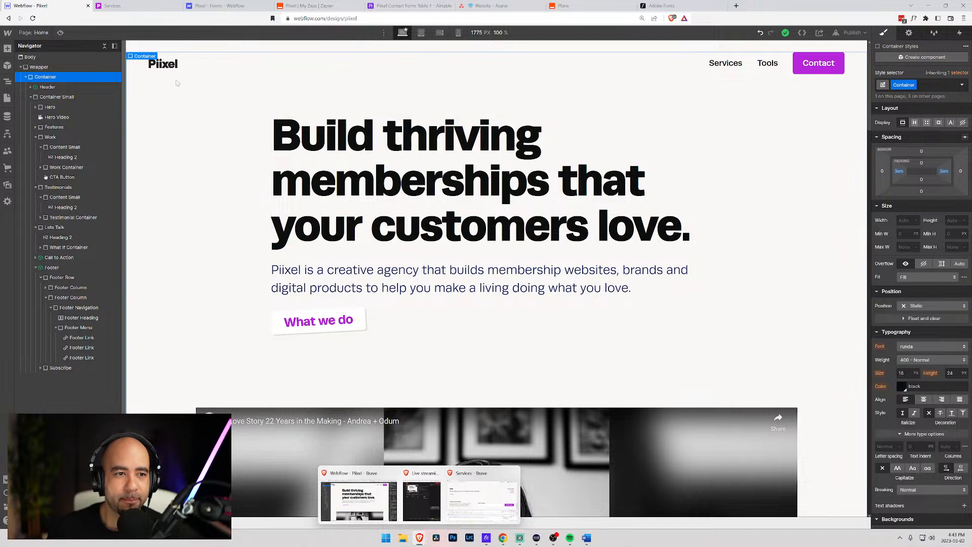
left_click(33, 33)
- On the Services page, reword the first service's pricing from '$10,000 and above' to 'starting at $10,000'
left_click(37, 122)
scroll(247, 147, "down", 8)
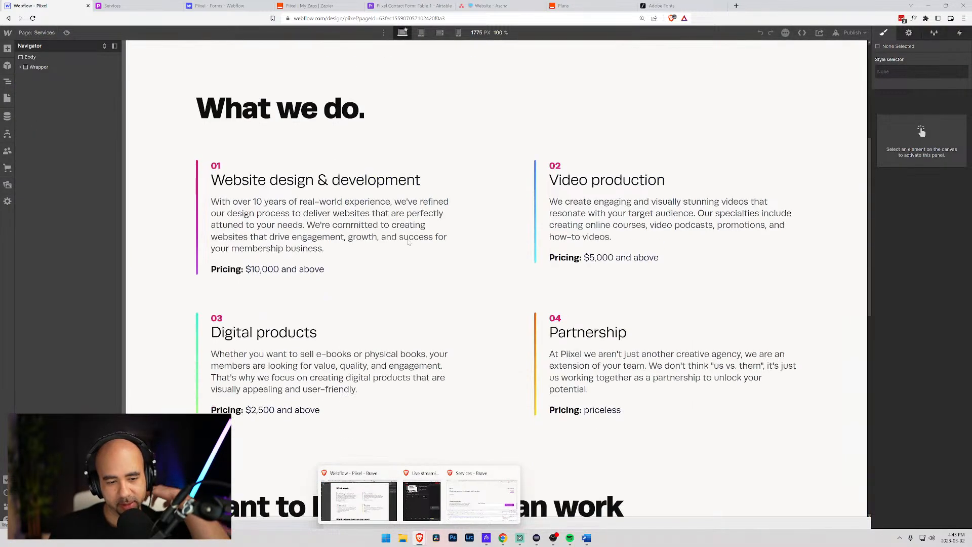
left_click(252, 146)
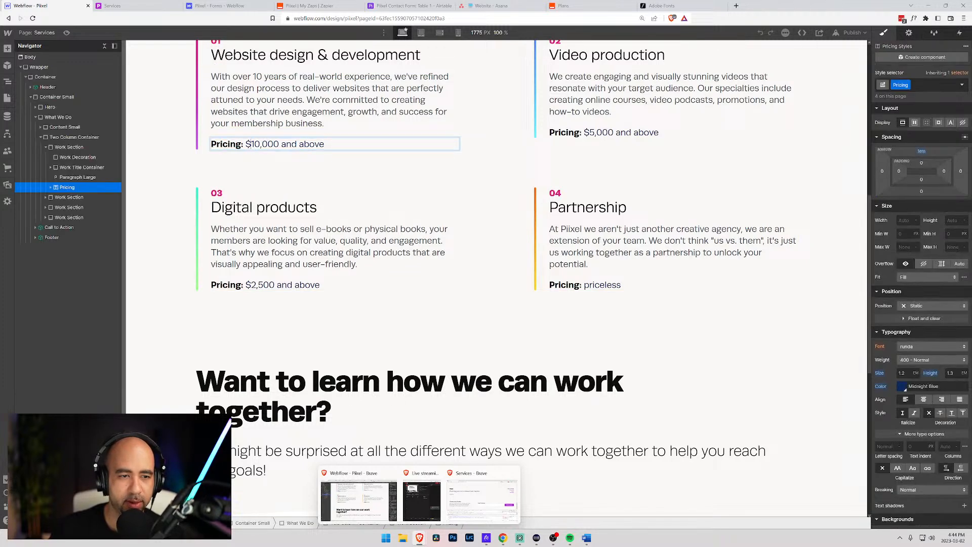
type("startin")
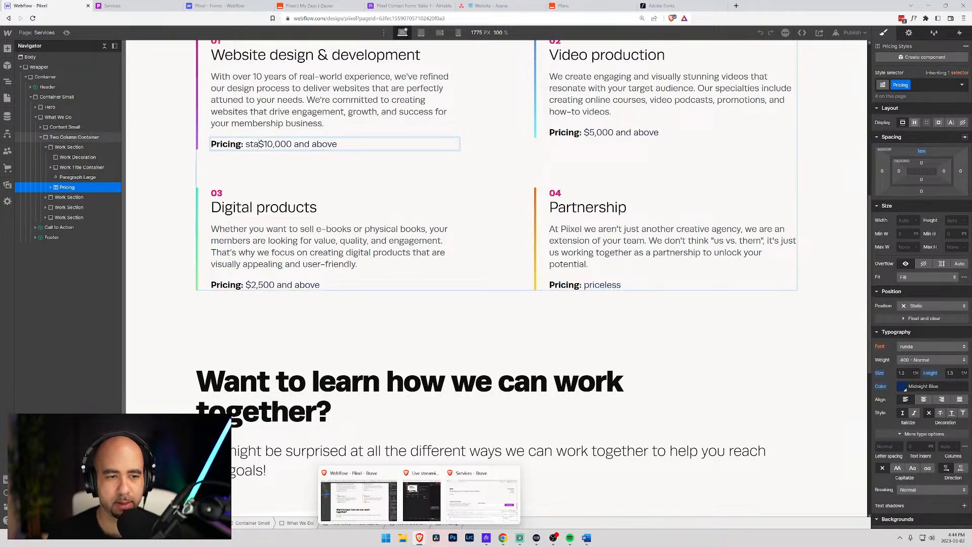
type("g at")
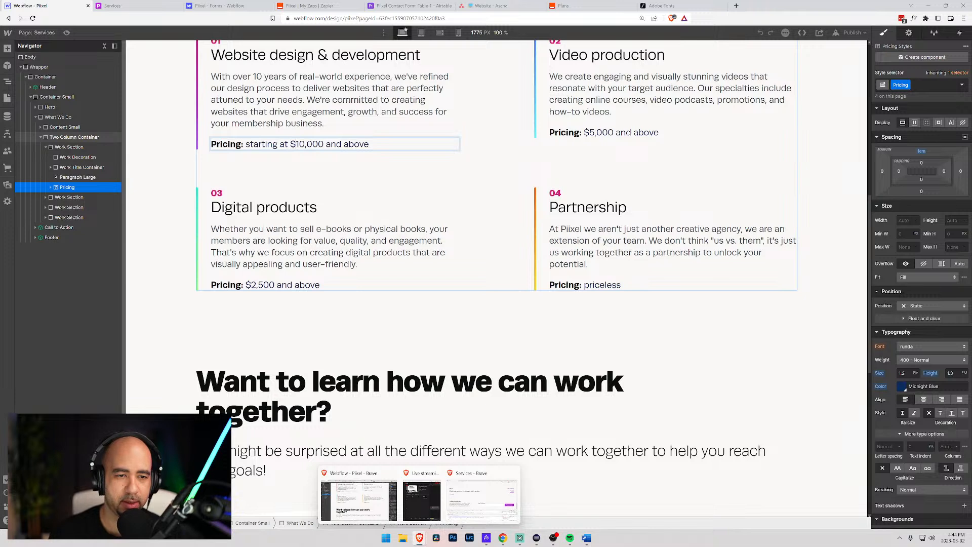
key("shift+End")
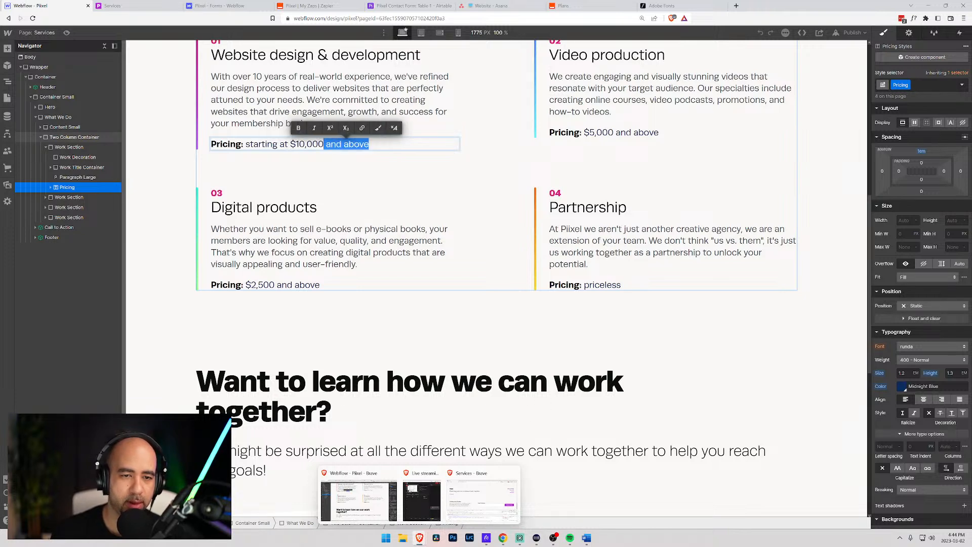
key("BackSpace")
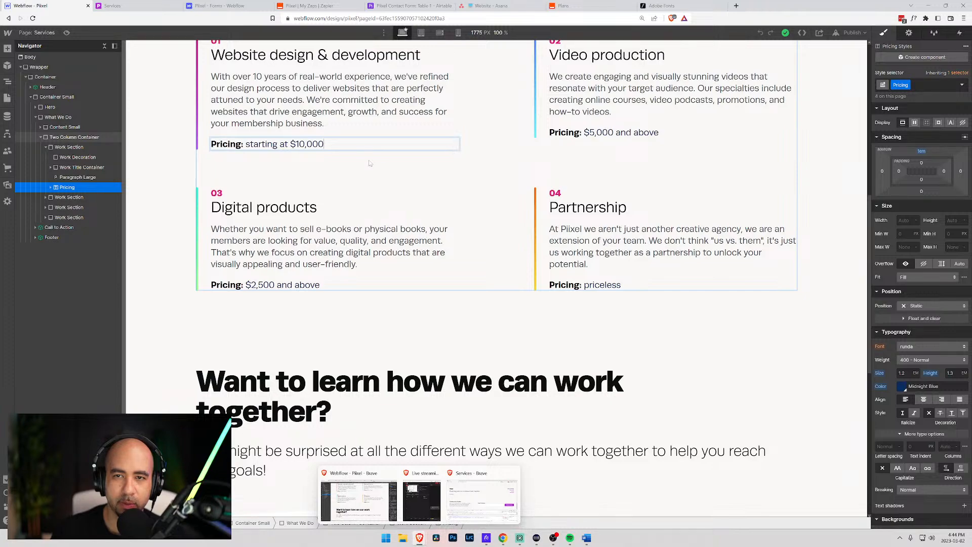
- In a new browser tab, go to the ChatGPT login page
left_click(736, 6)
type("pricing")
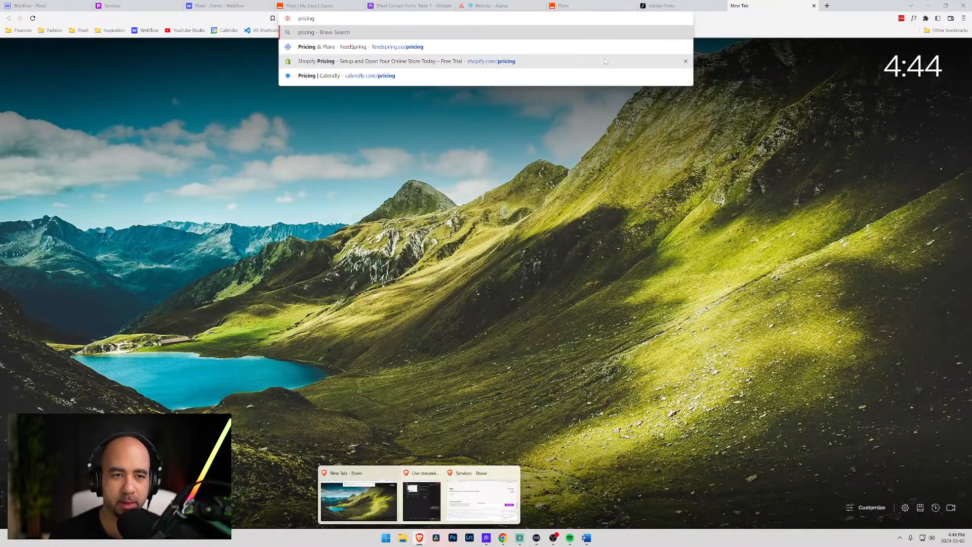
key("ctrl+a")
type("ope")
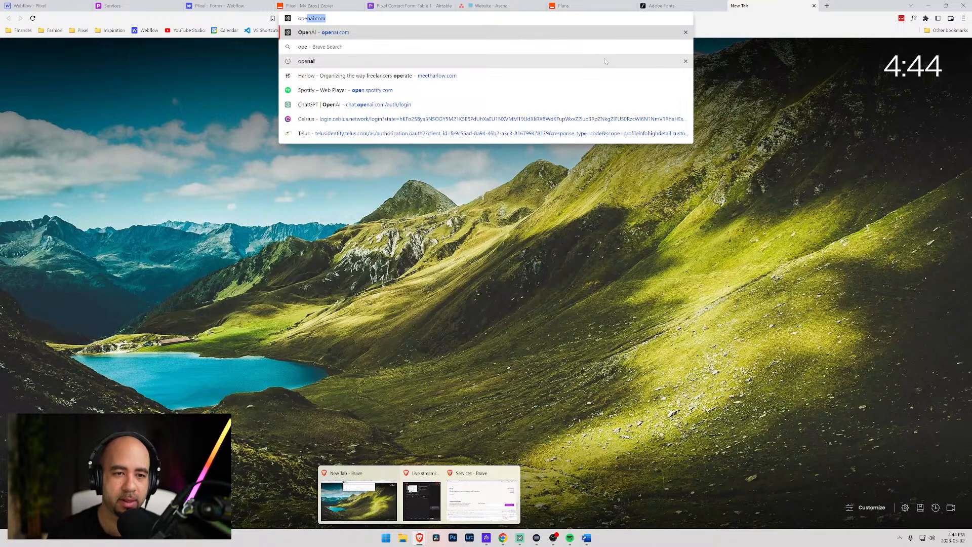
key("Down")
key("Down")
key("Down")
key("Down")
key("Down")
key("Return")
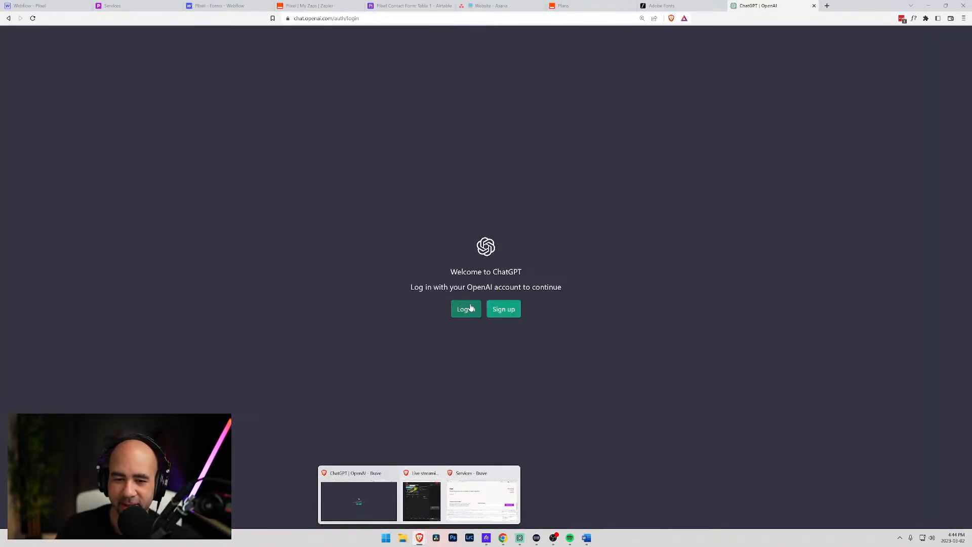
- Log in to ChatGPT with the saved e-mail and password and bring up the new chat
left_click(467, 309)
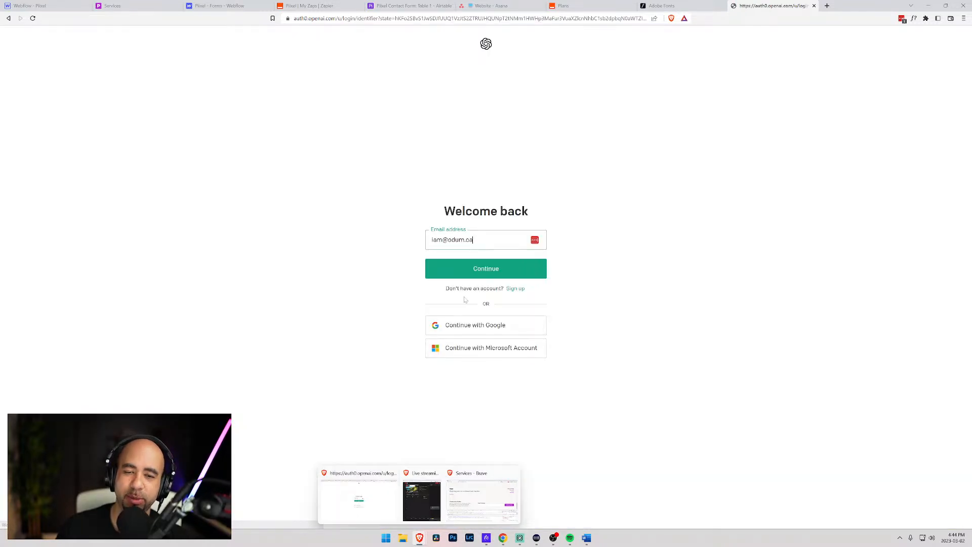
left_click(476, 275)
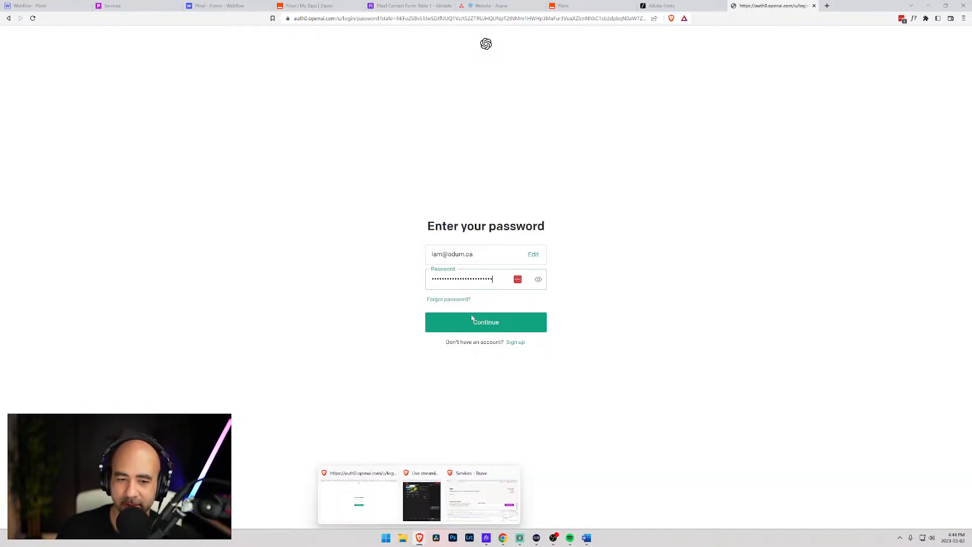
left_click(471, 324)
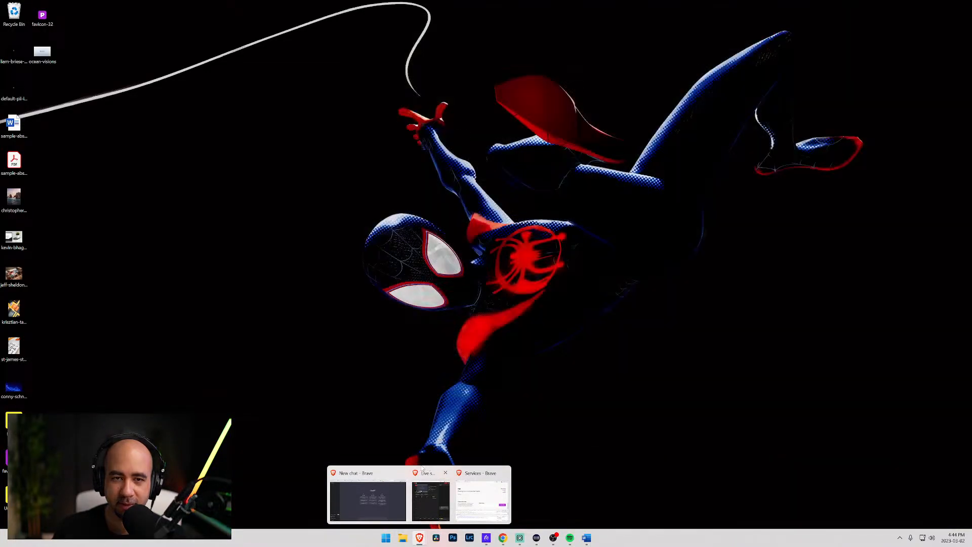
left_click(504, 473)
left_click(398, 497)
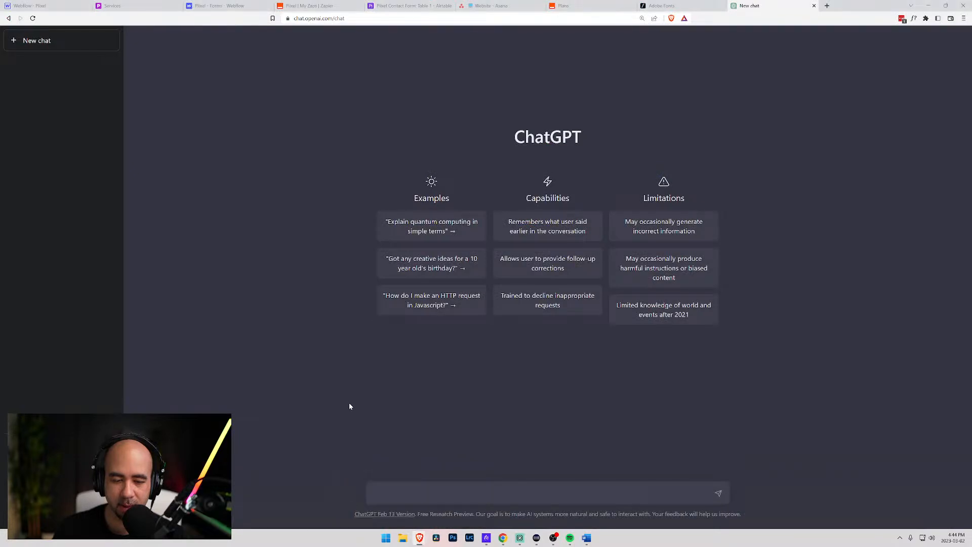
- Send 'Hi Chat' to ChatGPT and zoom the chat page in two levels
left_click(446, 487)
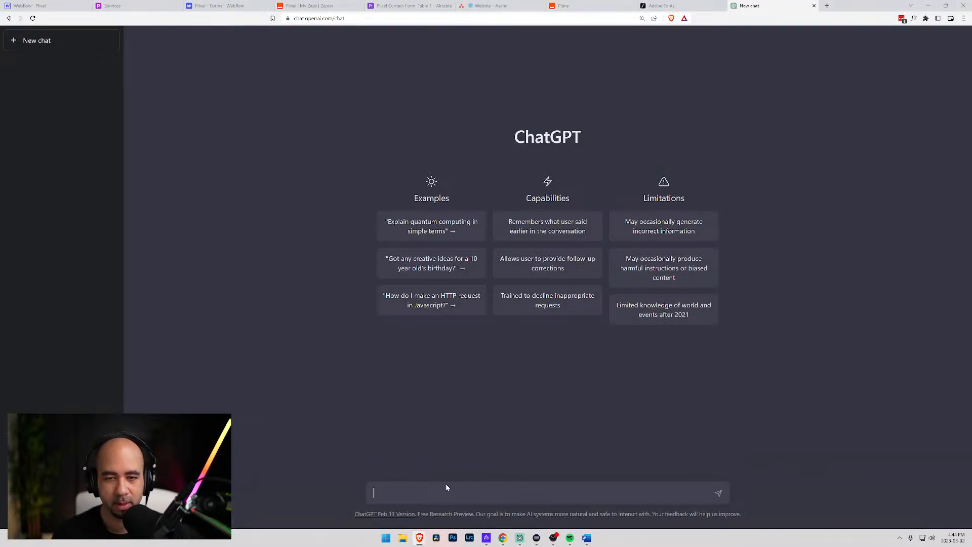
type("Hi Cha")
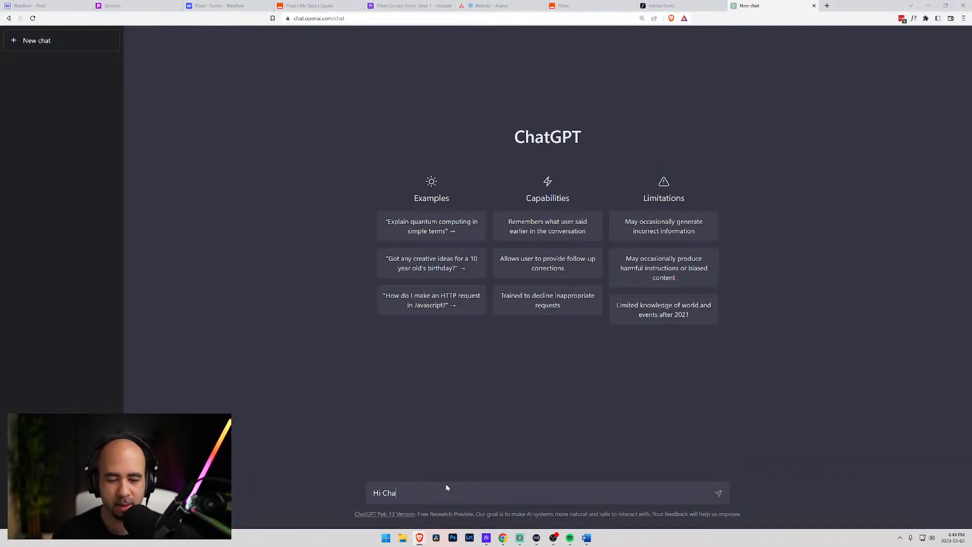
type("t")
key("Return")
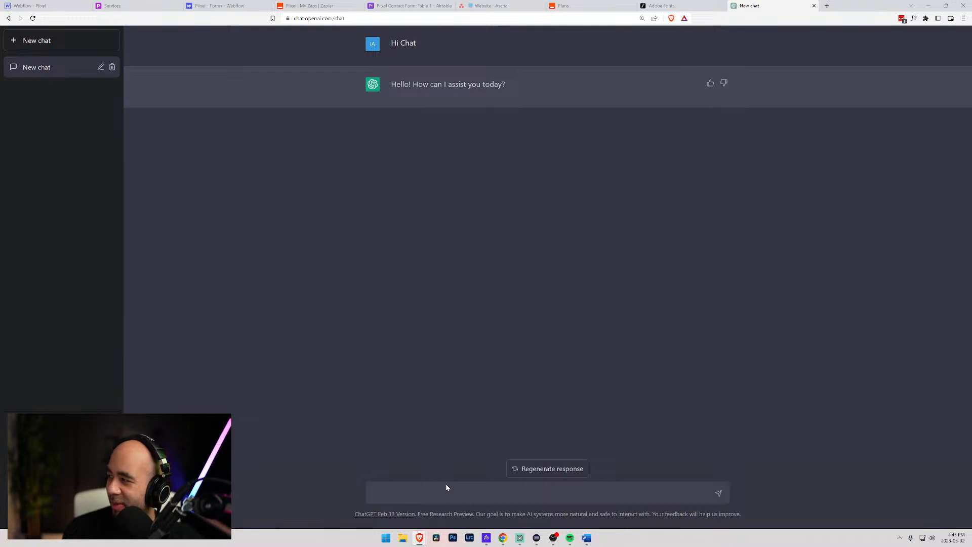
key("ctrl+plus")
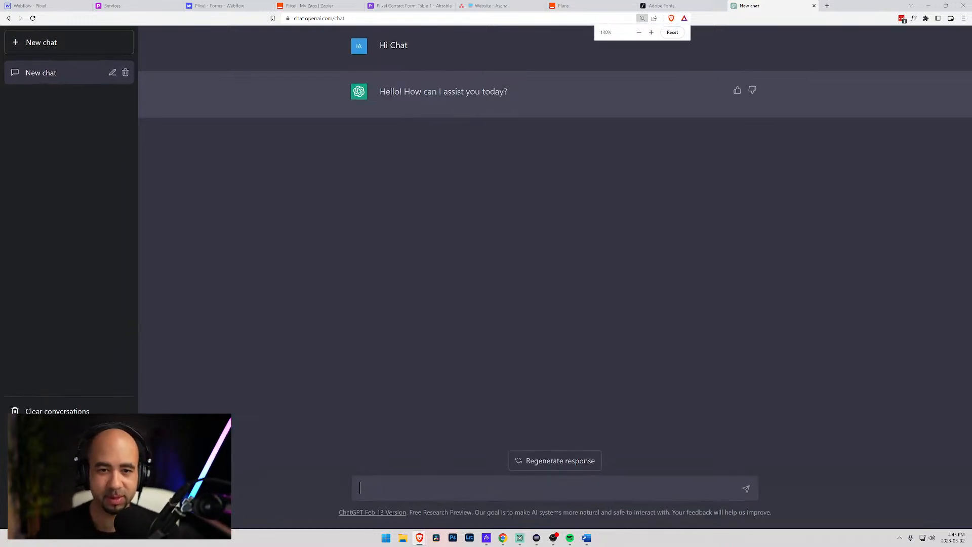
key("ctrl+plus")
key("ctrl+plus")
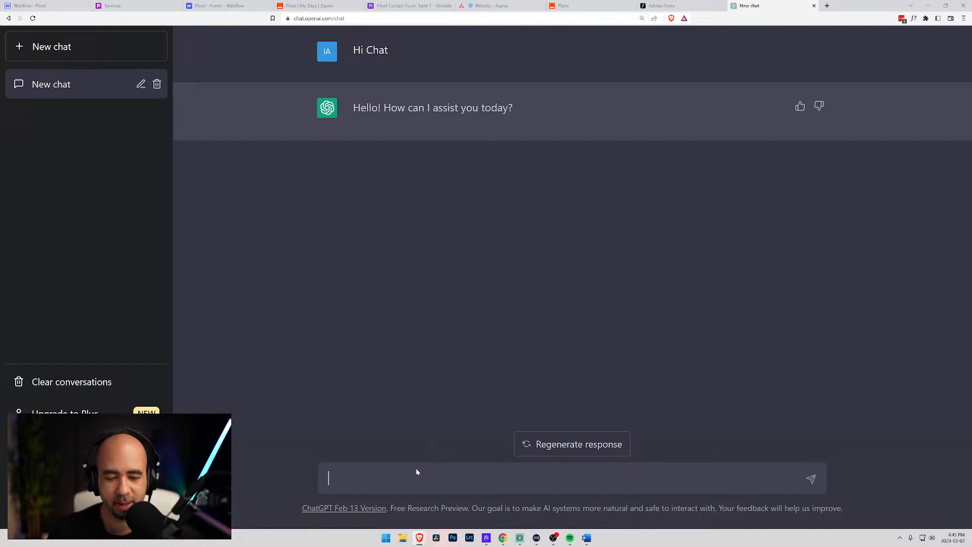
- Ask ChatGPT how best to write the pricing structure on a creative agency website
type("I'm t")
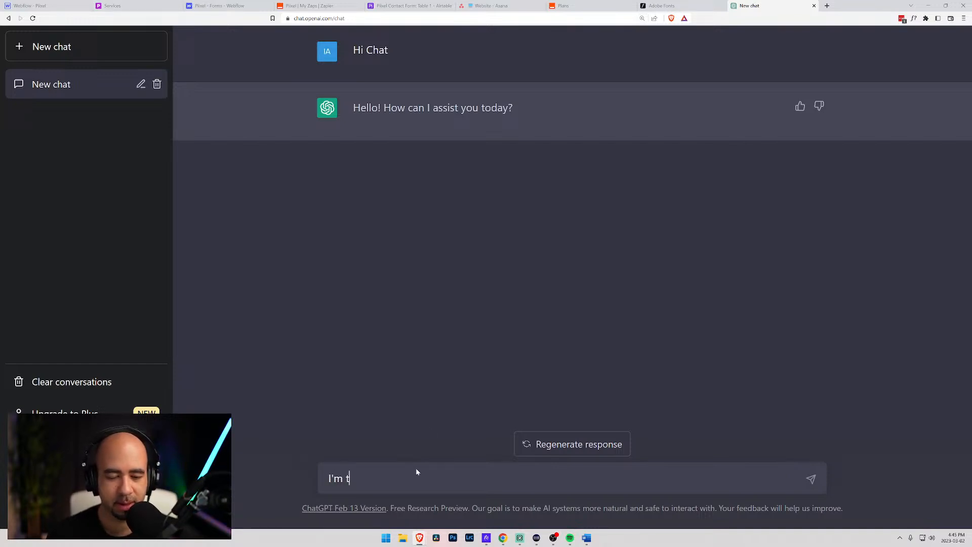
type("rying to determ")
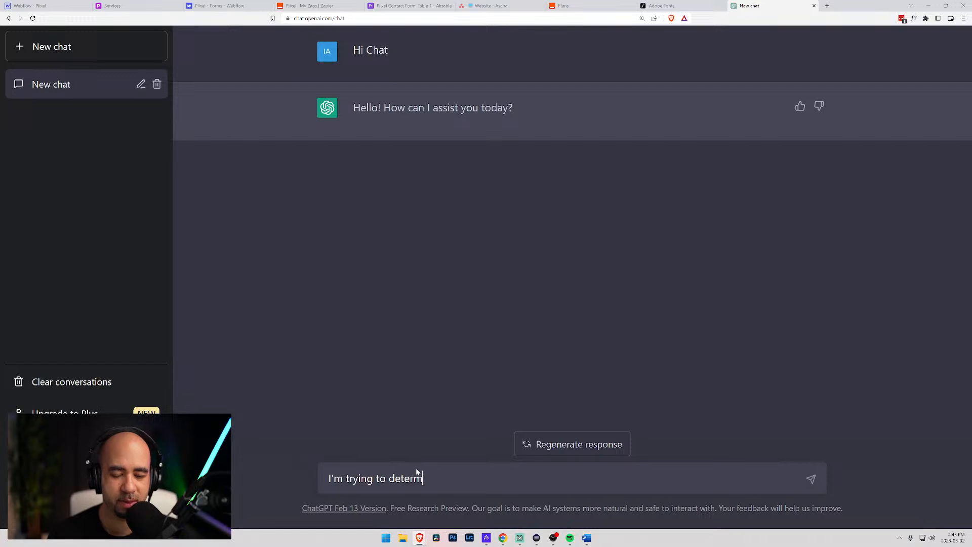
type("ine how best to wrigh")
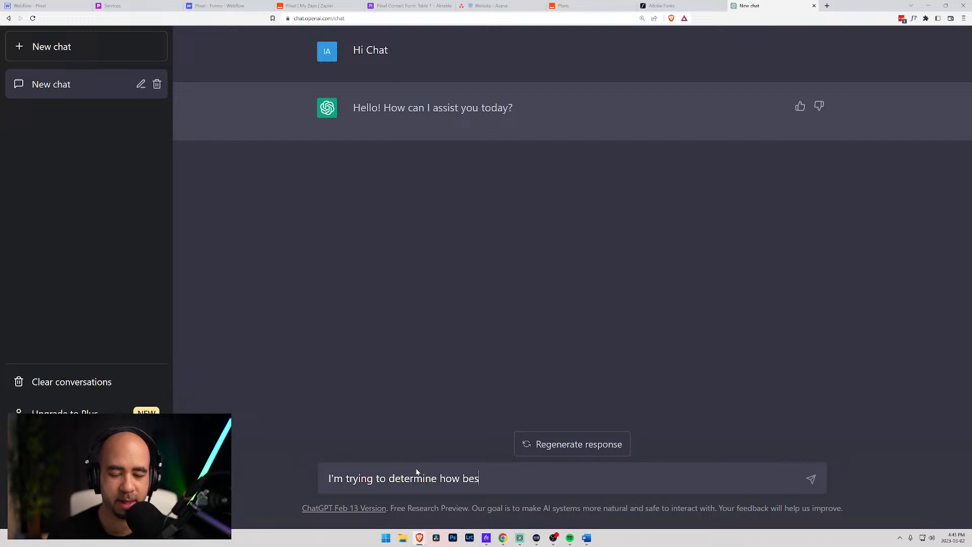
key("BackSpace")
key("BackSpace")
type("te ")
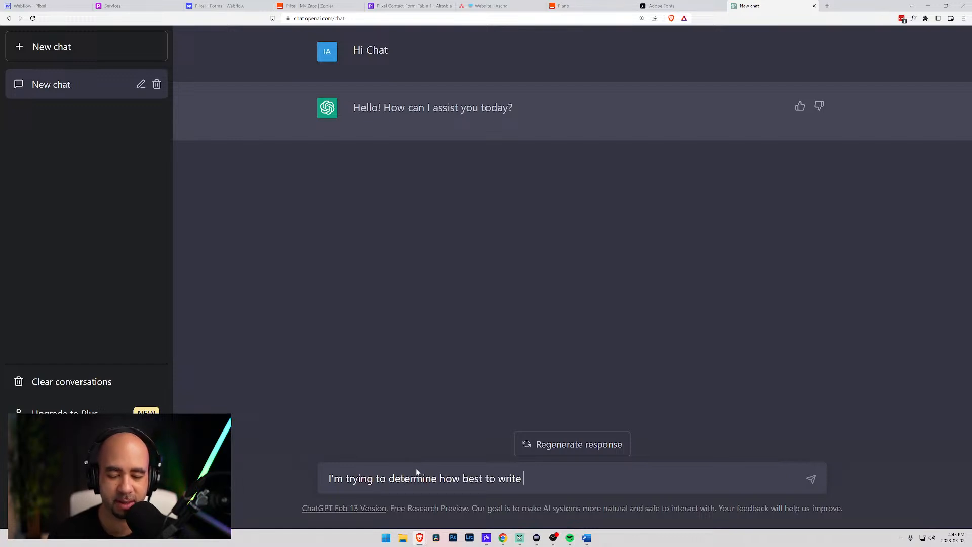
type("my pri")
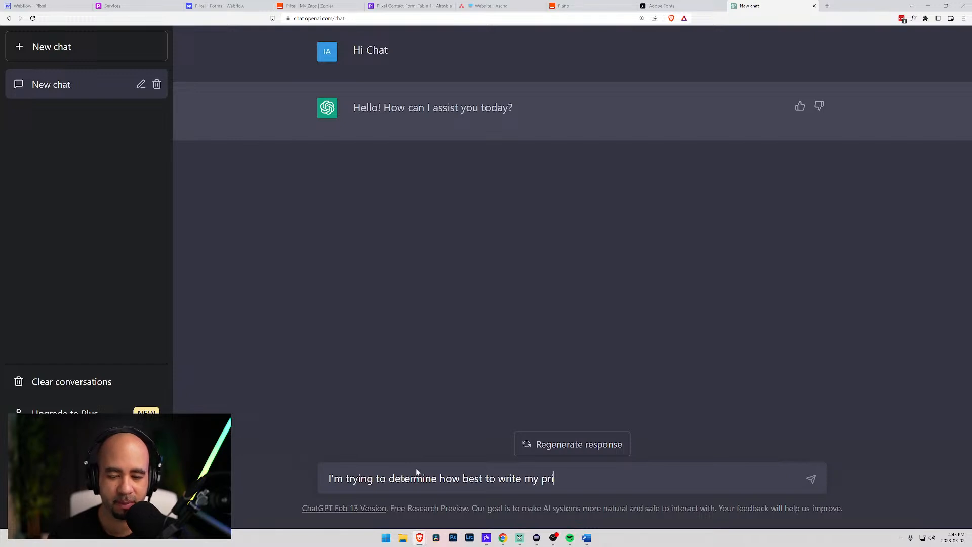
type("cing structure ")
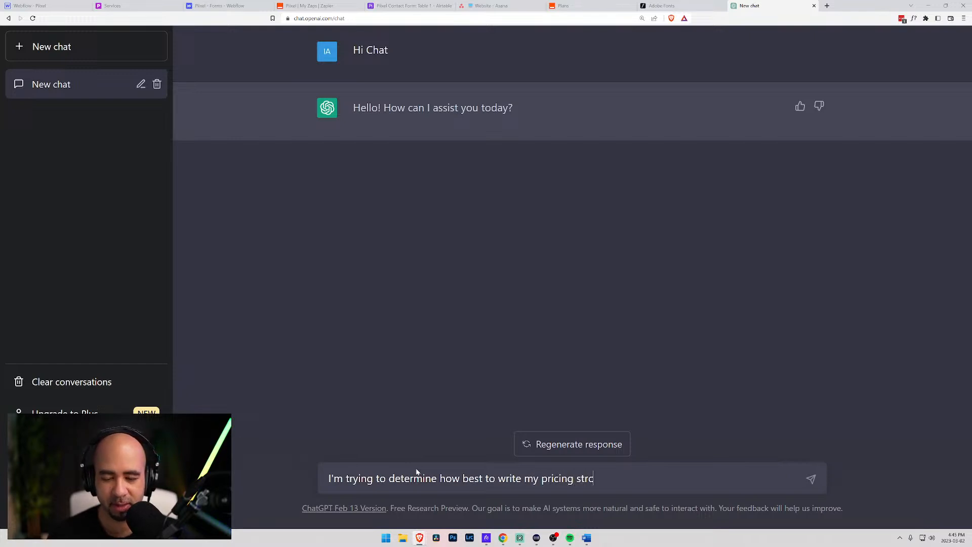
type("on my web")
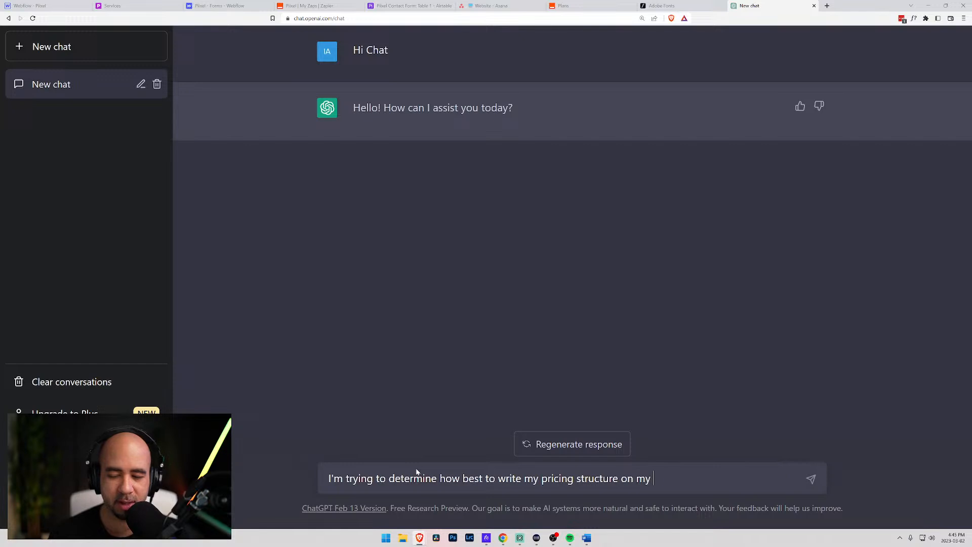
key("BackSpace")
key("BackSpace")
key("BackSpace")
type("creat")
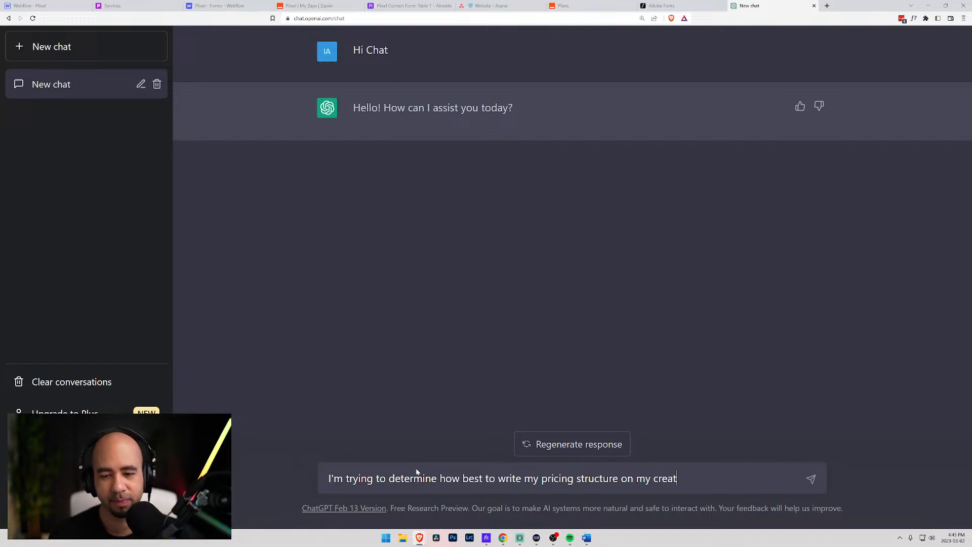
type("ive agency website")
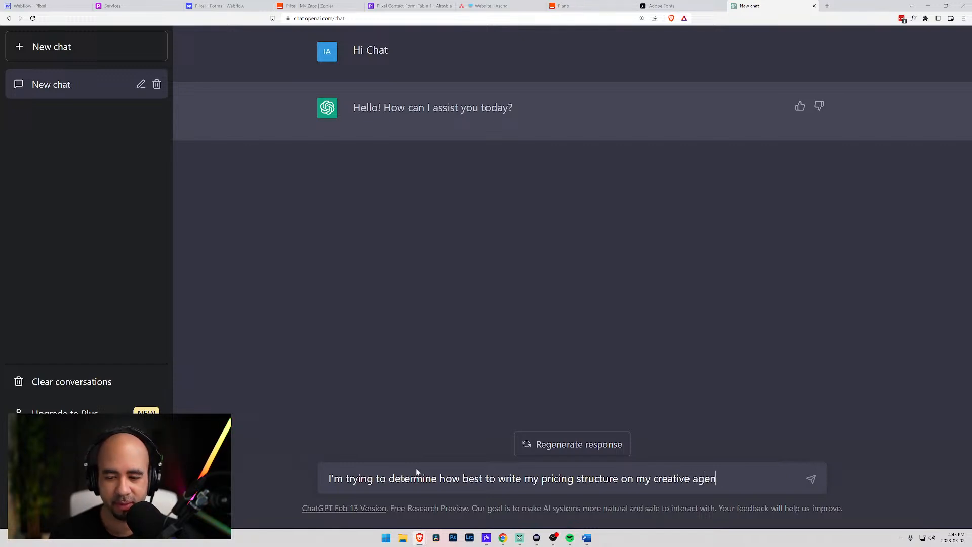
key("Return")
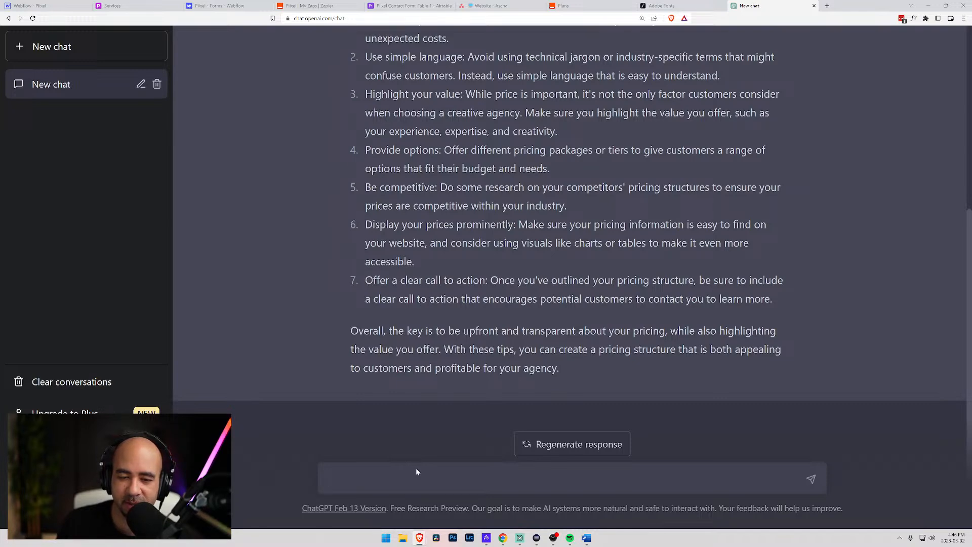
- Check the live Services page, then select the 'starting at $10,000' pricing text in Webflow
left_click(131, 4)
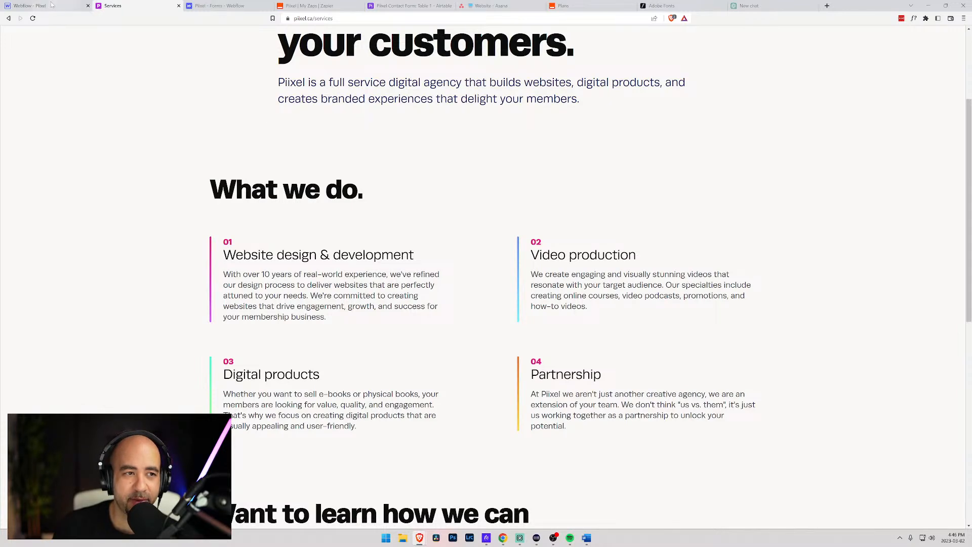
left_click(30, 6)
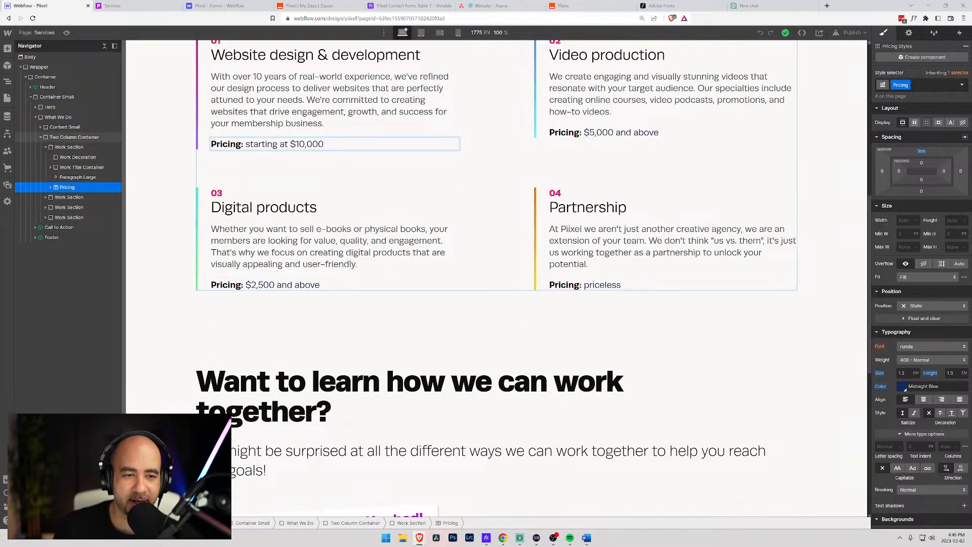
left_click_drag(323, 143, 245, 144)
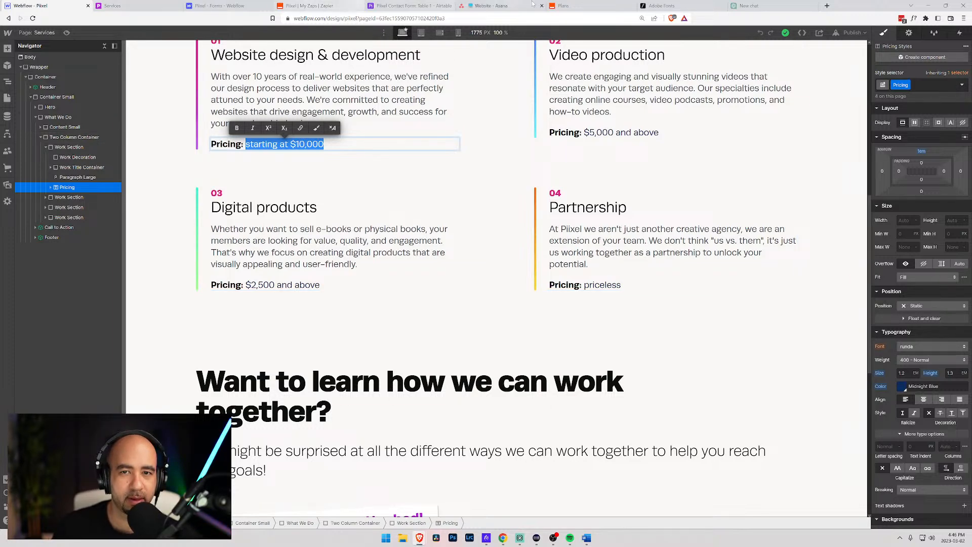
left_click(754, 5)
- Ask ChatGPT: 'For a given service, is it better to say "starting at $10,000" or "$10,000 and above"?'
type("F")
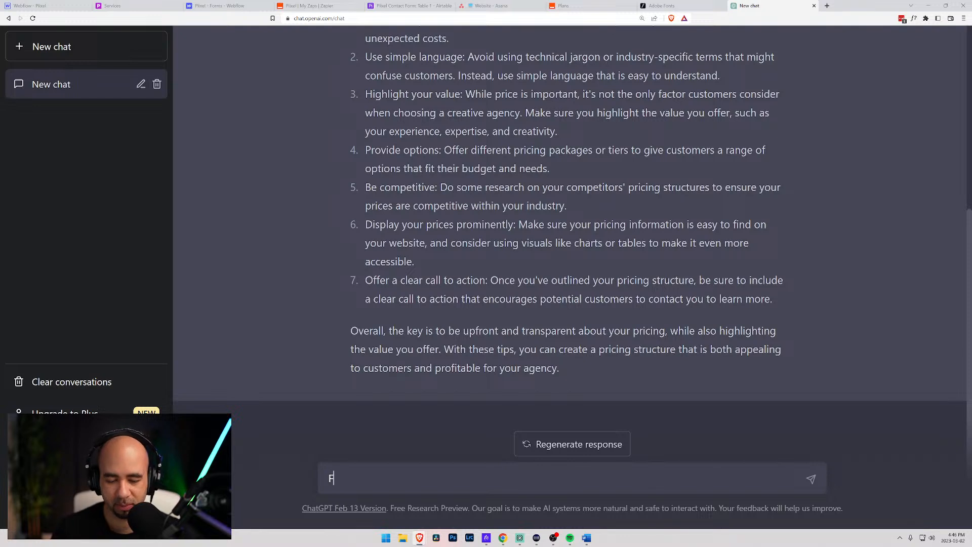
type("or a given servi")
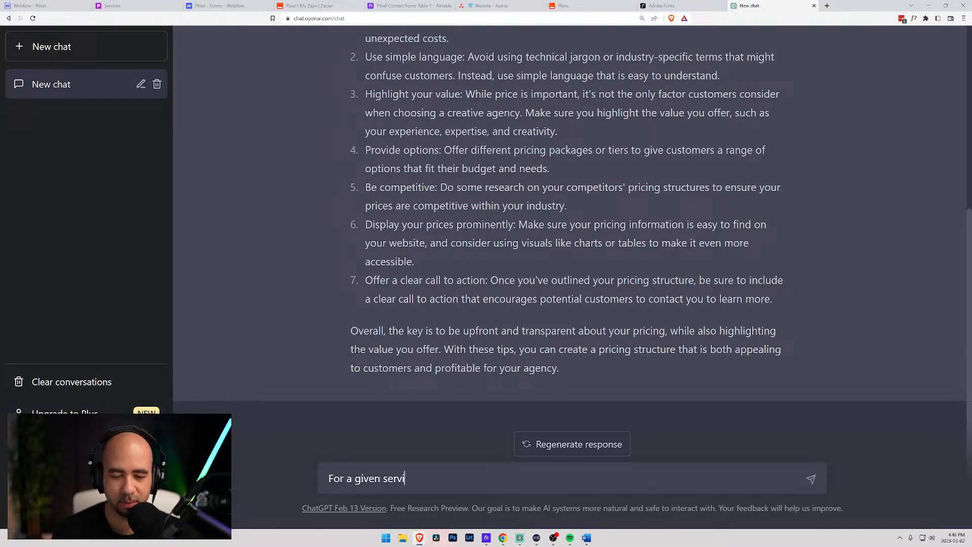
type("ce, is")
key("BackSpace")
key("BackSpace")
key("BackSpace")
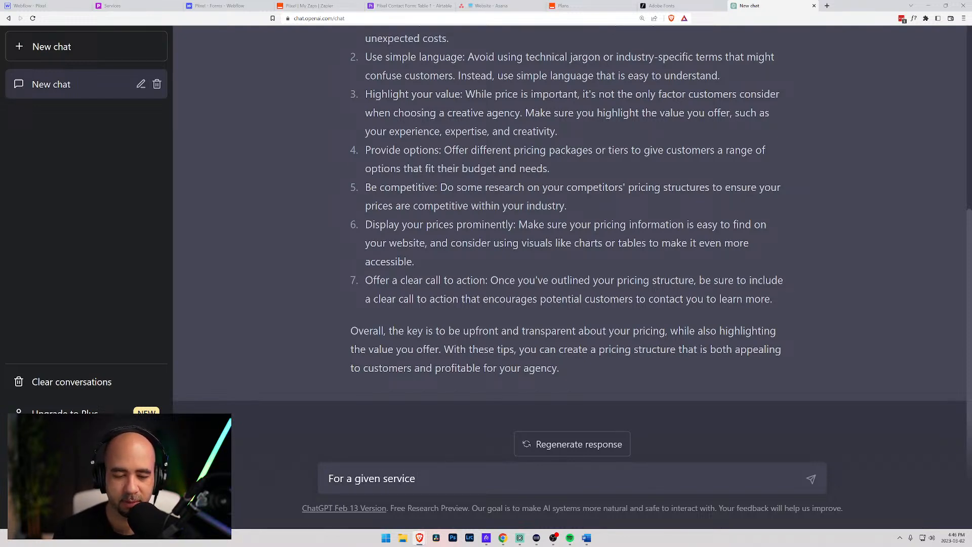
type(", is it b")
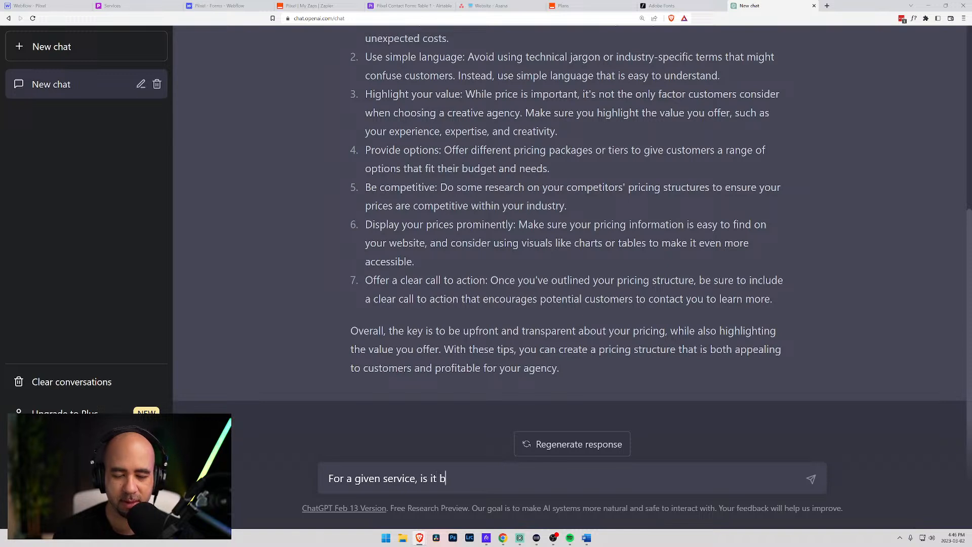
type("etter to say")
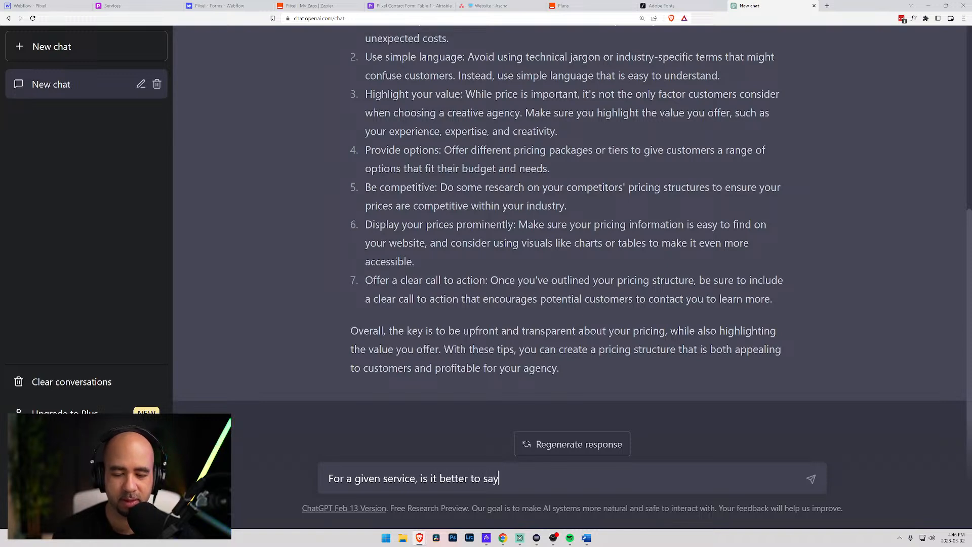
type(" \"starting at $10,000\" or \"")
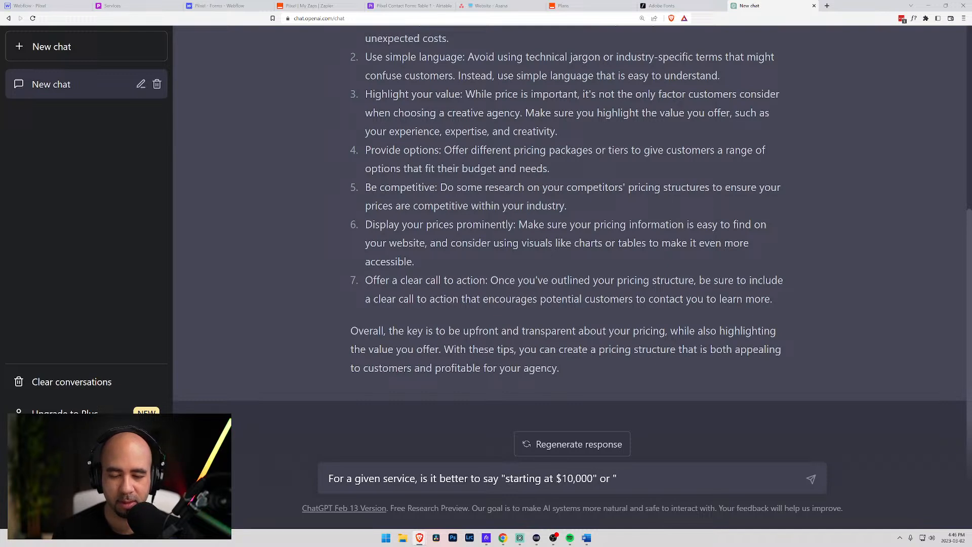
type("$10,000")
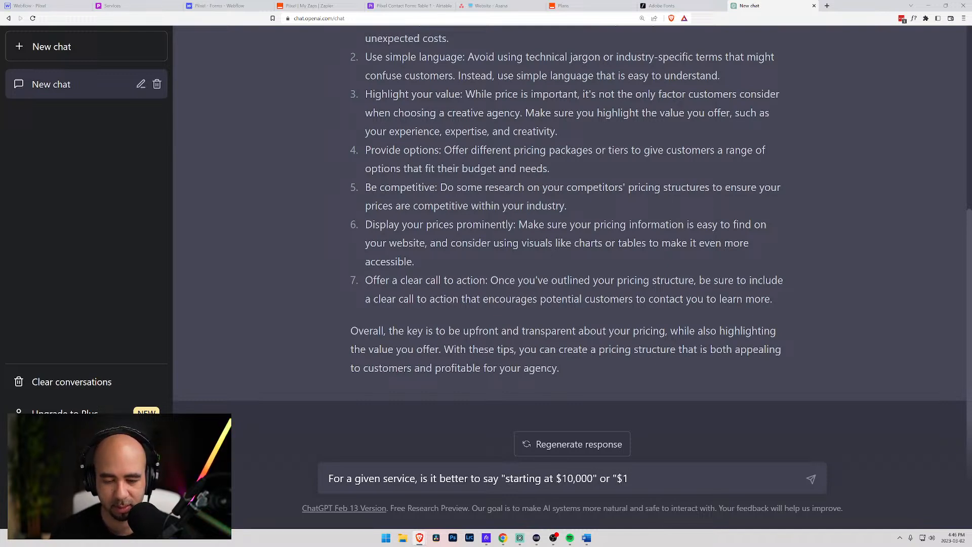
type(" an")
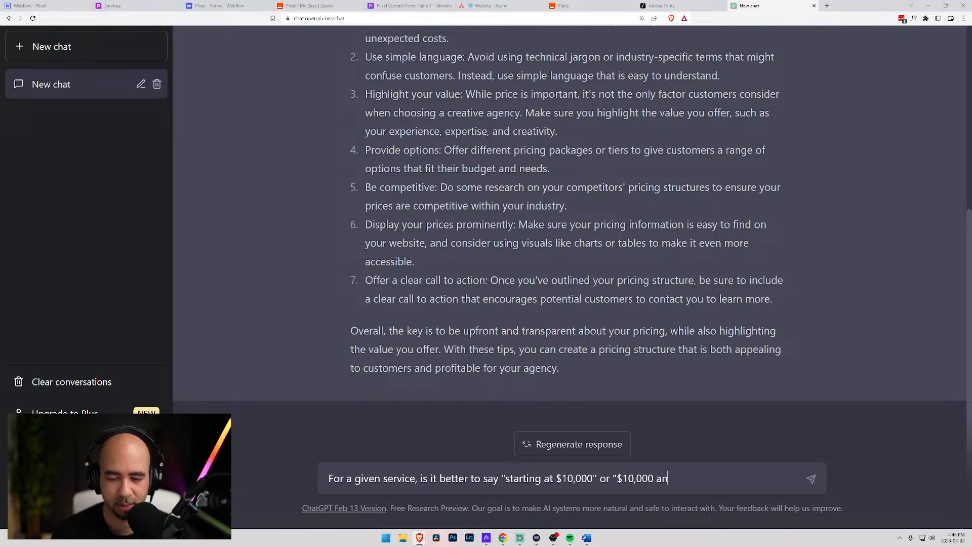
type("d above\"?")
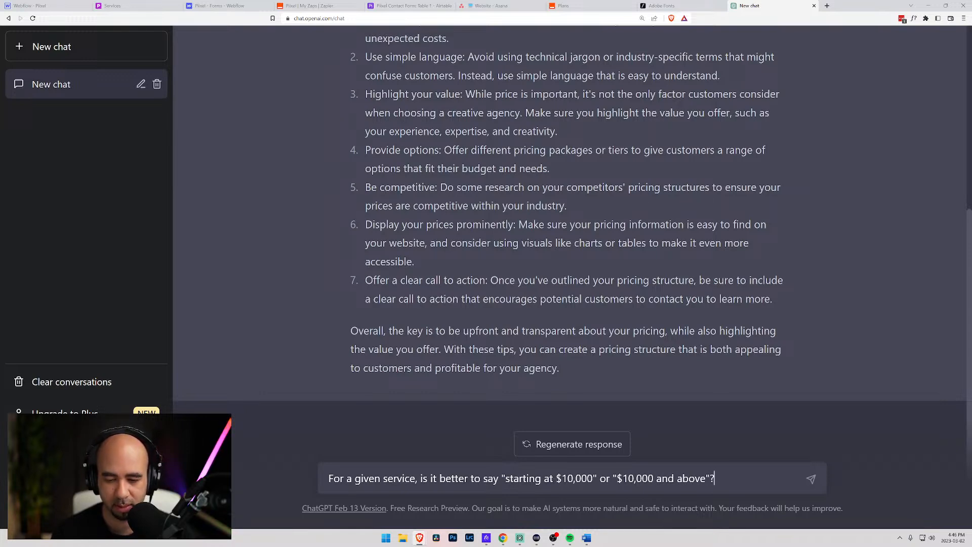
key("Return")
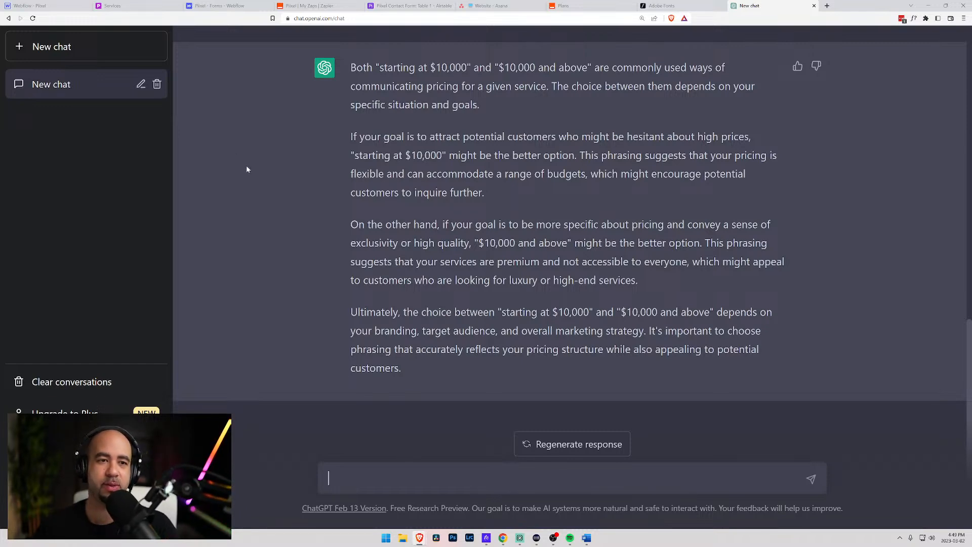
- After reading ChatGPT's reply, glance at the live Services page and go back to the Webflow designer
left_click(112, 6)
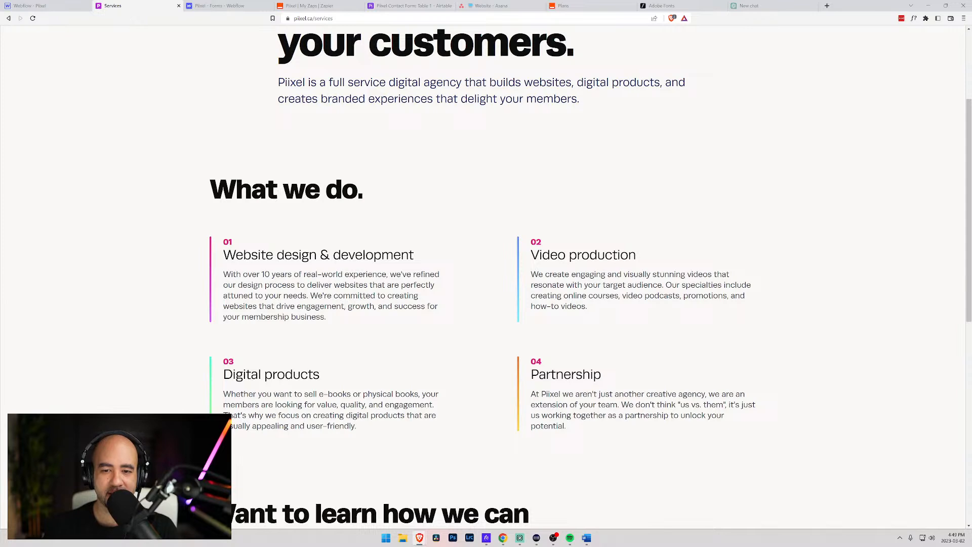
left_click(30, 5)
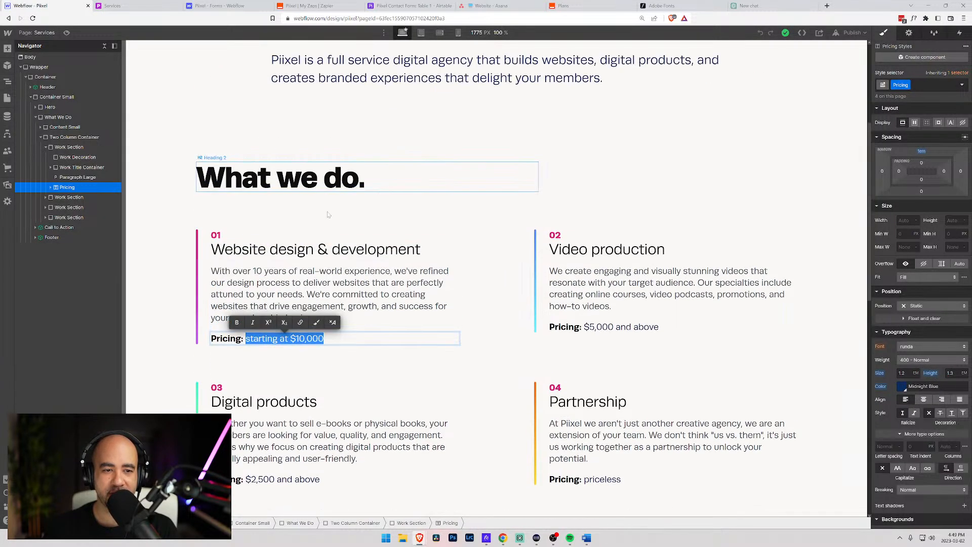
- Change the Website design card's pricing back from 'starting at $10,000' to '$10,000 and above'
left_click(277, 338)
left_click_drag(290, 338, 244, 338)
key("BackSpace")
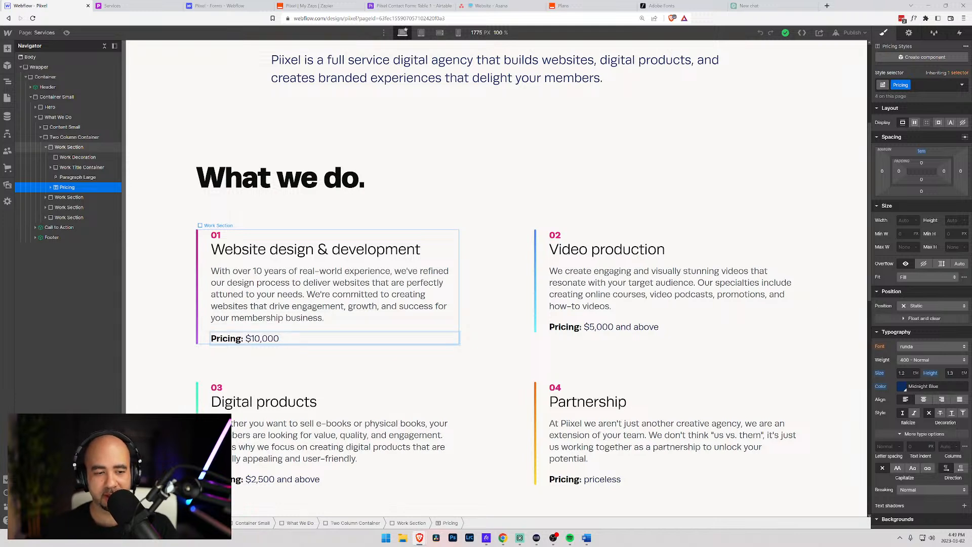
type("and above")
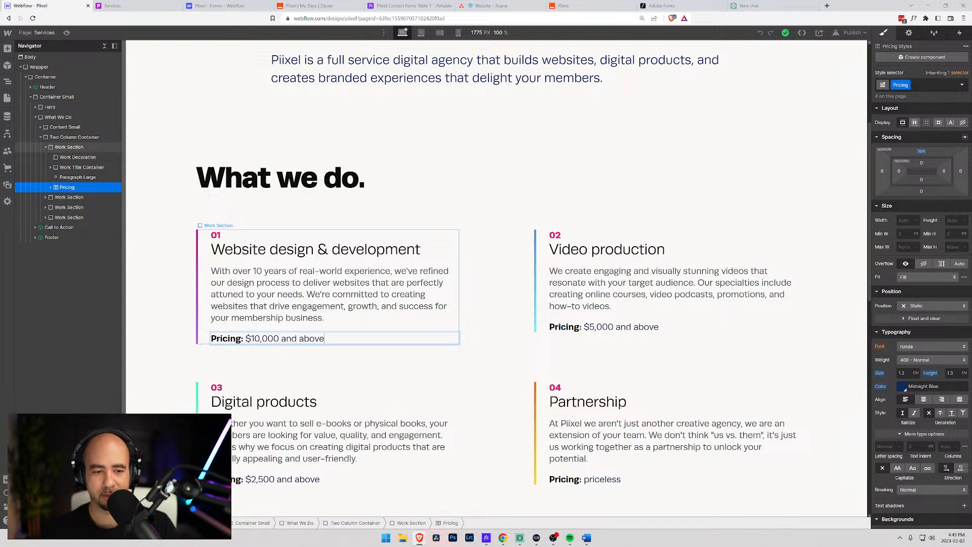
left_click(451, 191)
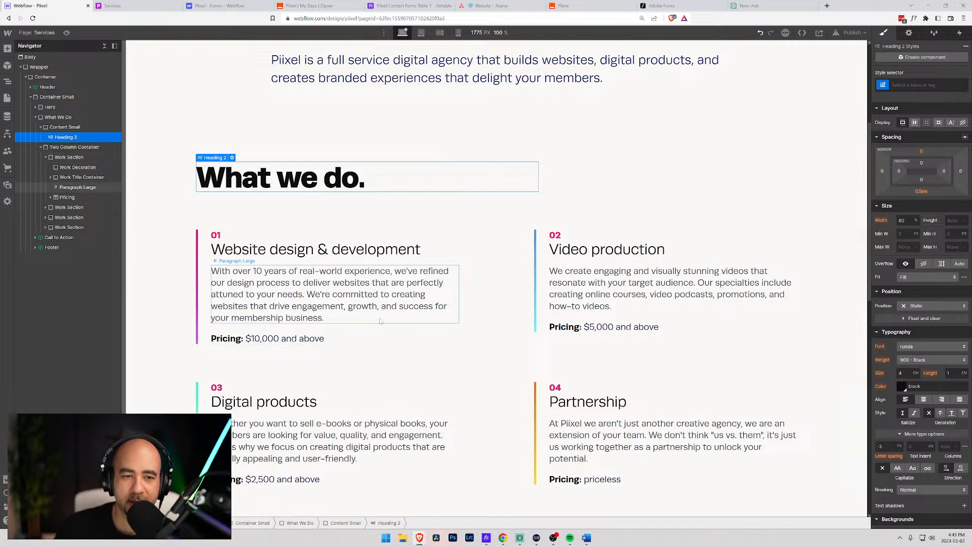
left_click(173, 225)
scroll(176, 229, "up", 4)
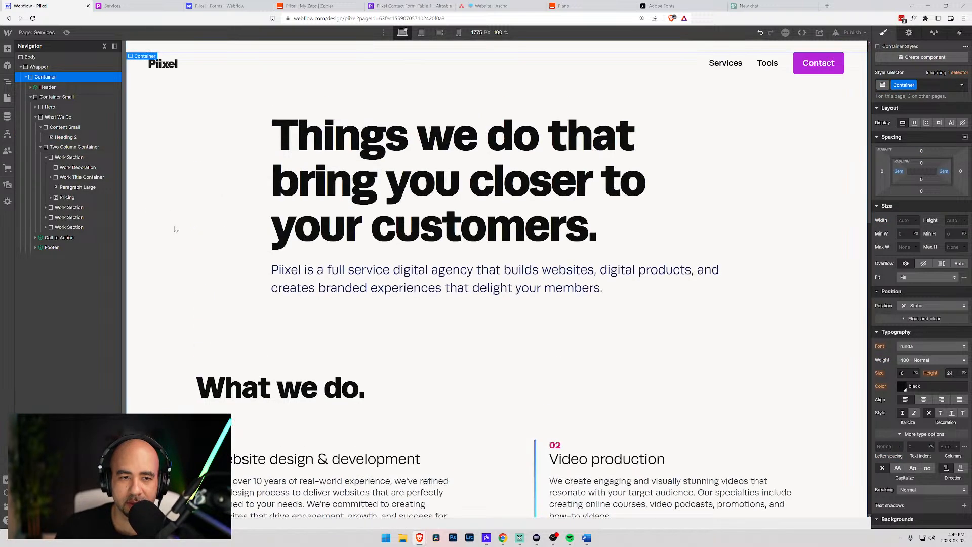
scroll(642, 190, "down", 7)
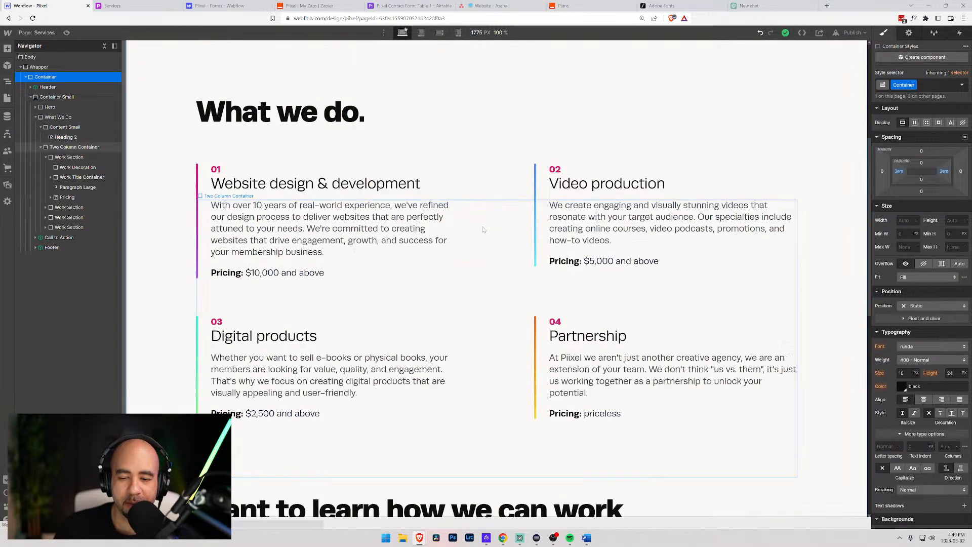
scroll(298, 197, "up", 2)
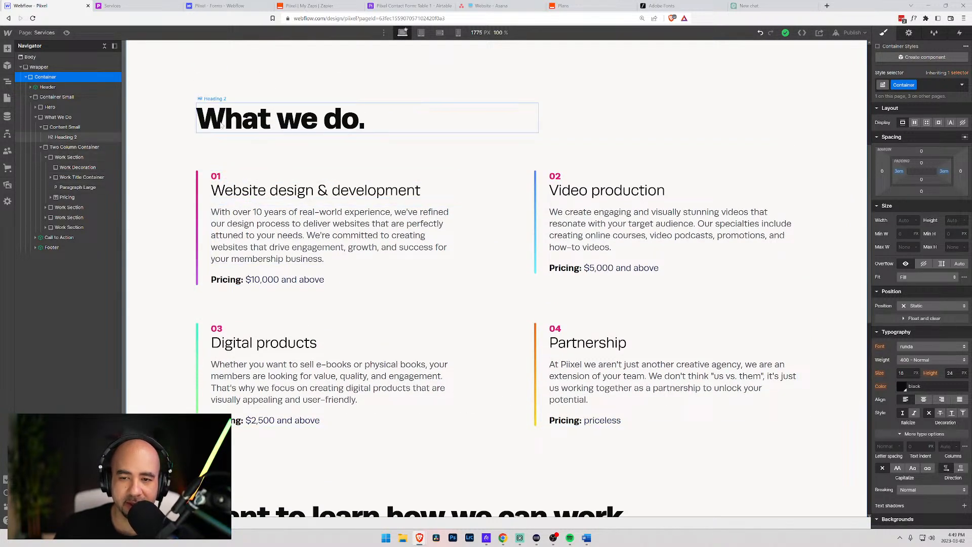
- Try a larger size for the card 01 pricing text, then keep it at 1.2 EM
left_click(272, 279)
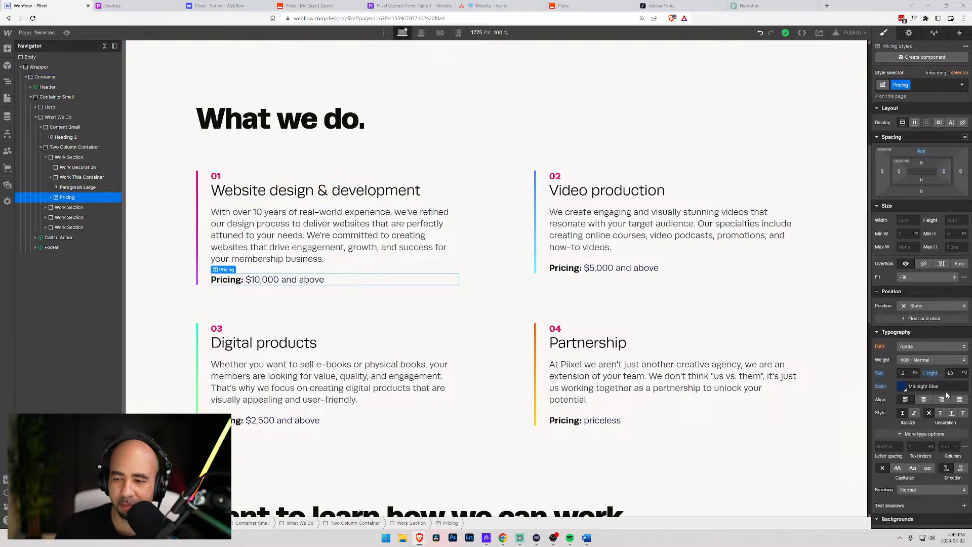
left_click(903, 373)
key("Up")
key("Up")
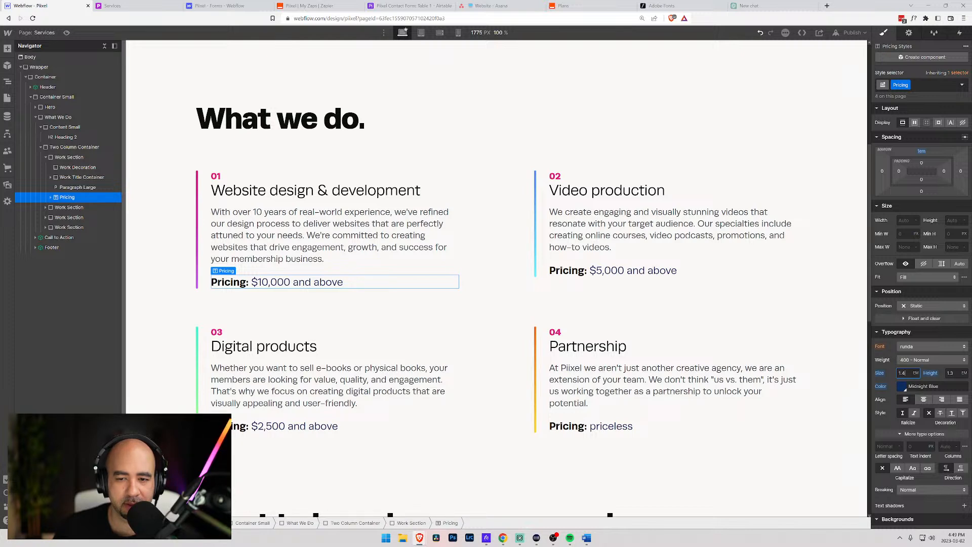
key("Down")
key("Down")
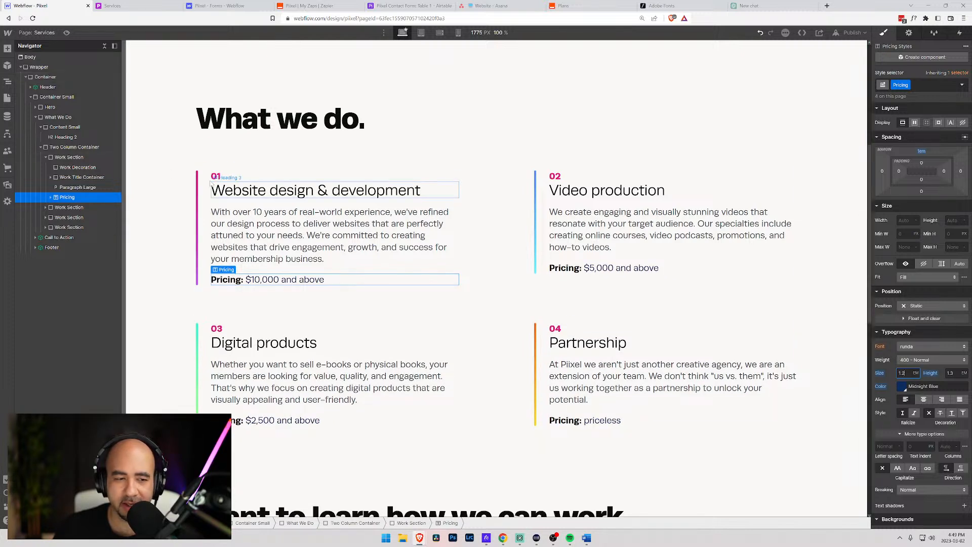
left_click(171, 180)
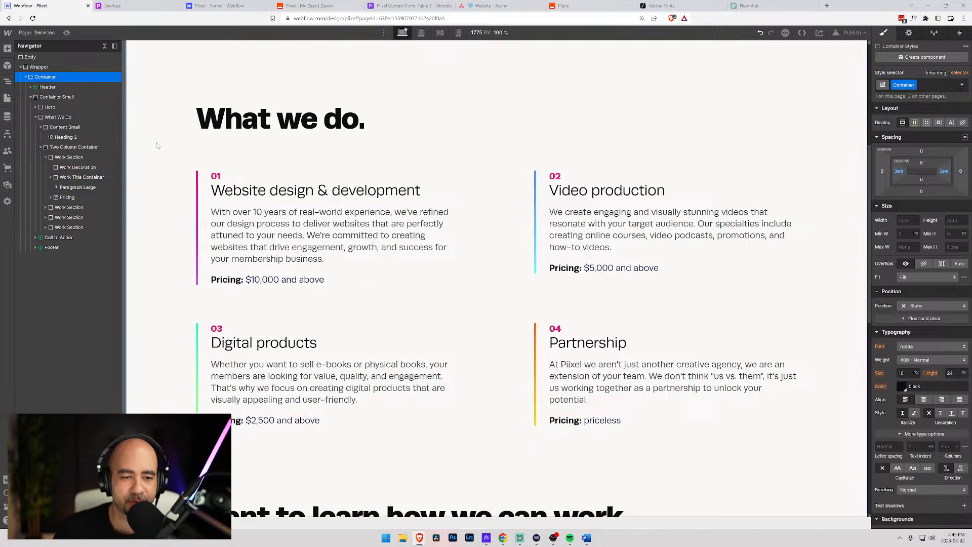
scroll(161, 152, "down", 9)
scroll(162, 155, "up", 15)
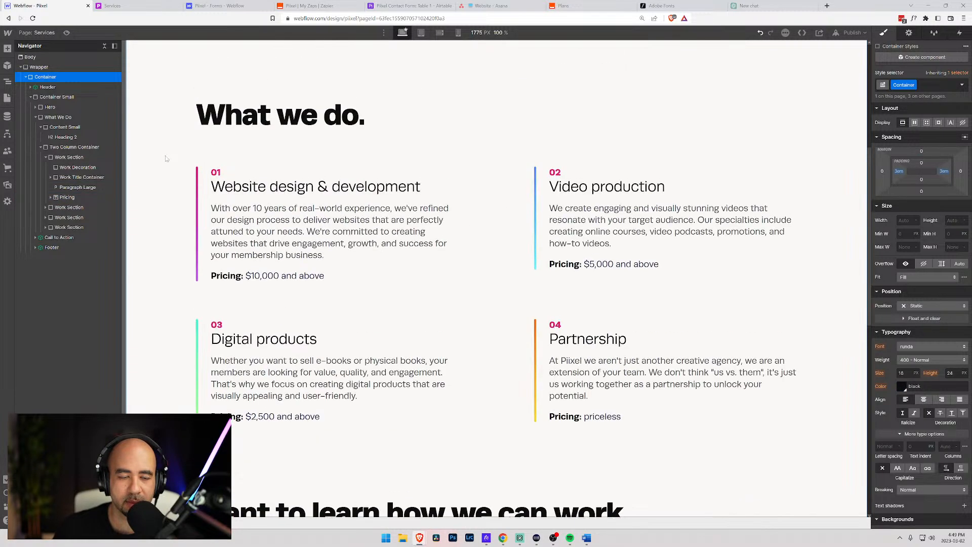
left_click(37, 33)
- Open the Home page and scroll through its sections down to the call-to-action
left_click(44, 95)
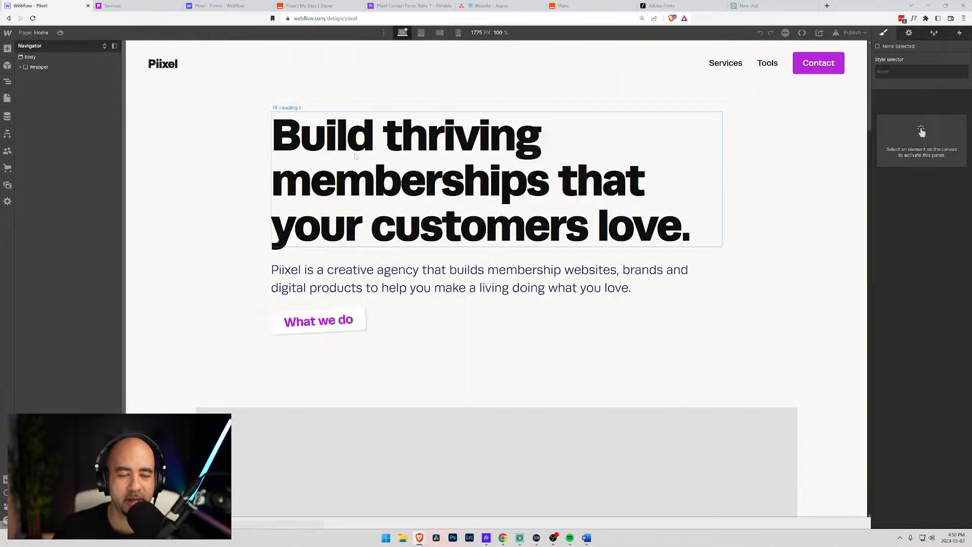
scroll(354, 158, "down", 6)
scroll(356, 160, "up", 6)
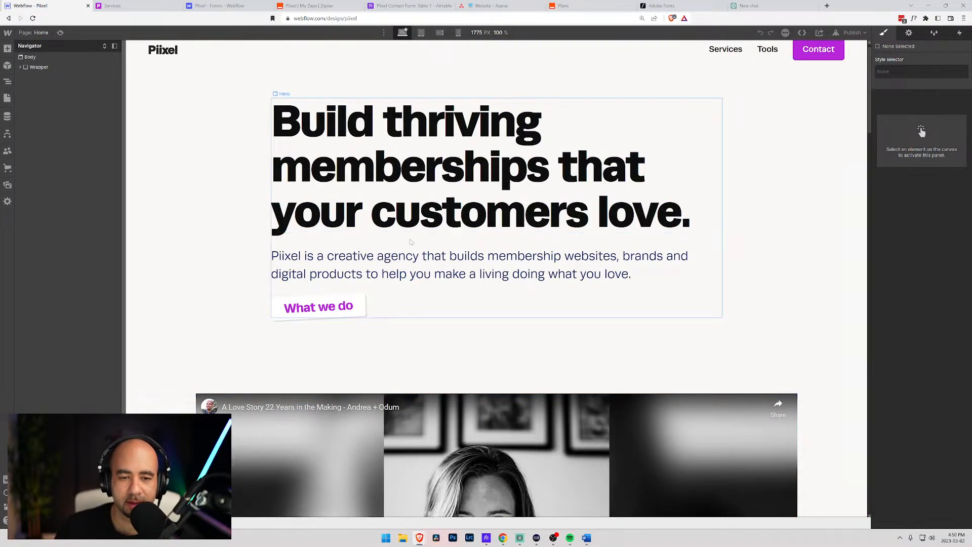
scroll(363, 164, "down", 15)
scroll(248, 213, "down", 8)
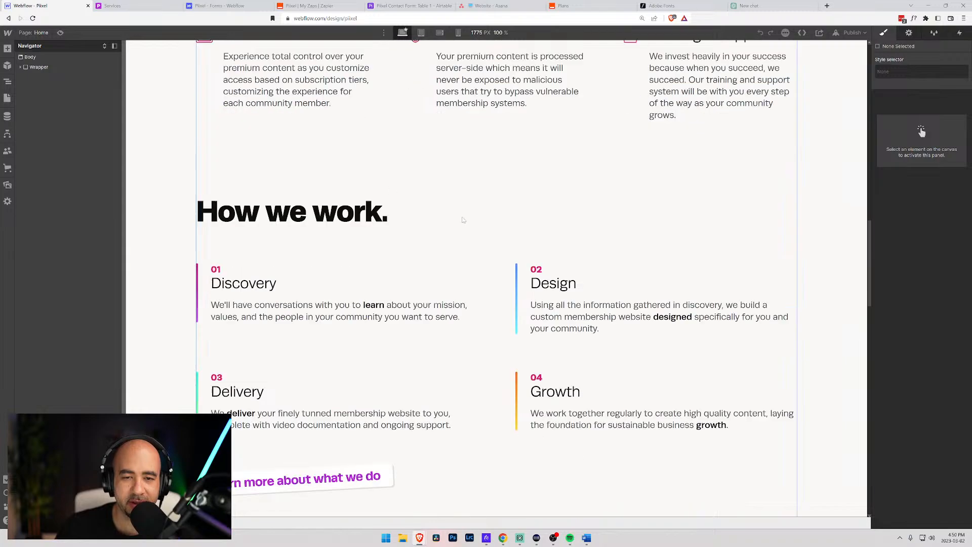
scroll(233, 263, "up", 9)
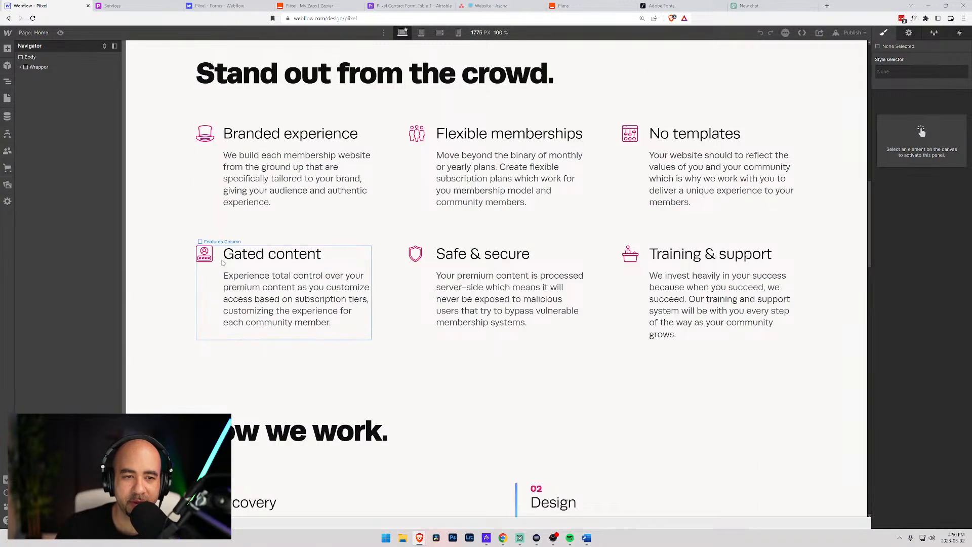
scroll(221, 260, "down", 6)
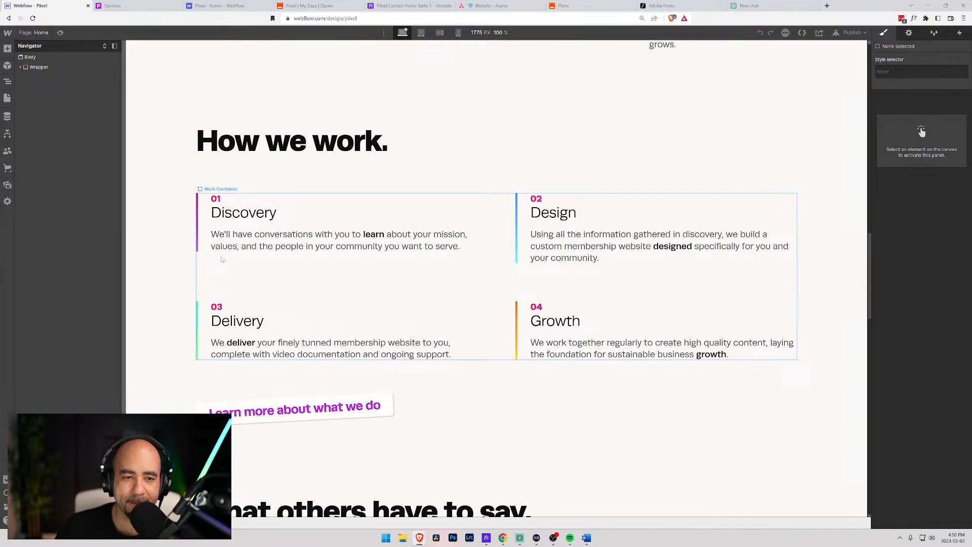
scroll(222, 259, "up", 6)
scroll(304, 213, "down", 6)
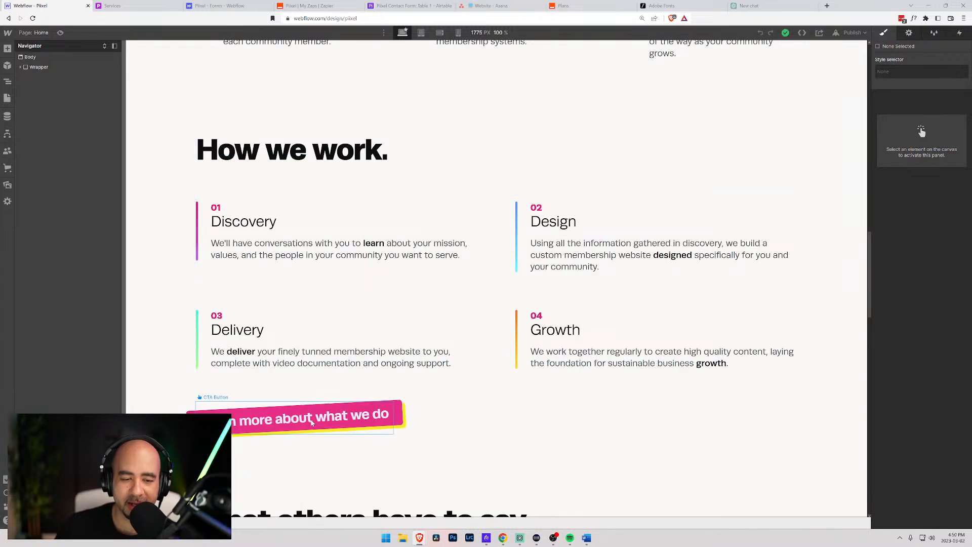
scroll(228, 392, "up", 7)
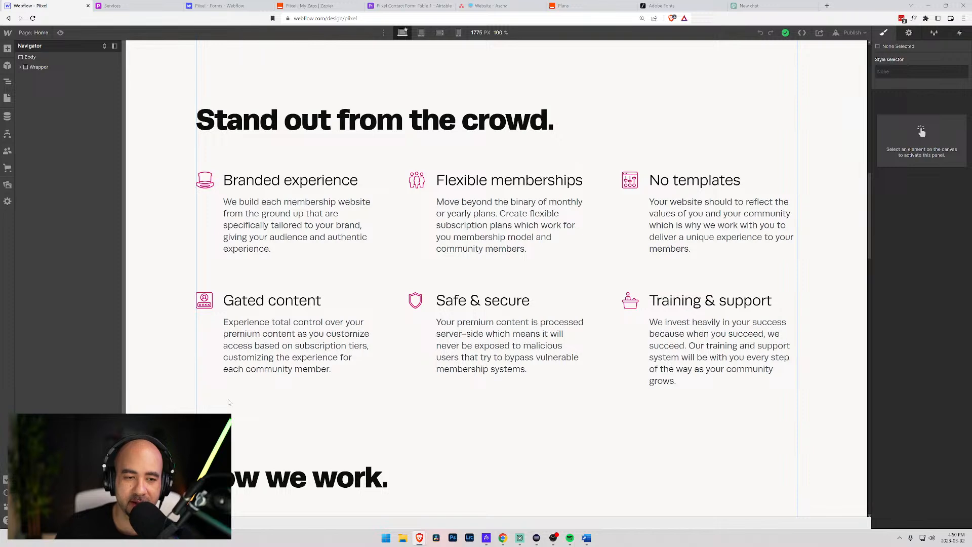
scroll(313, 330, "down", 7)
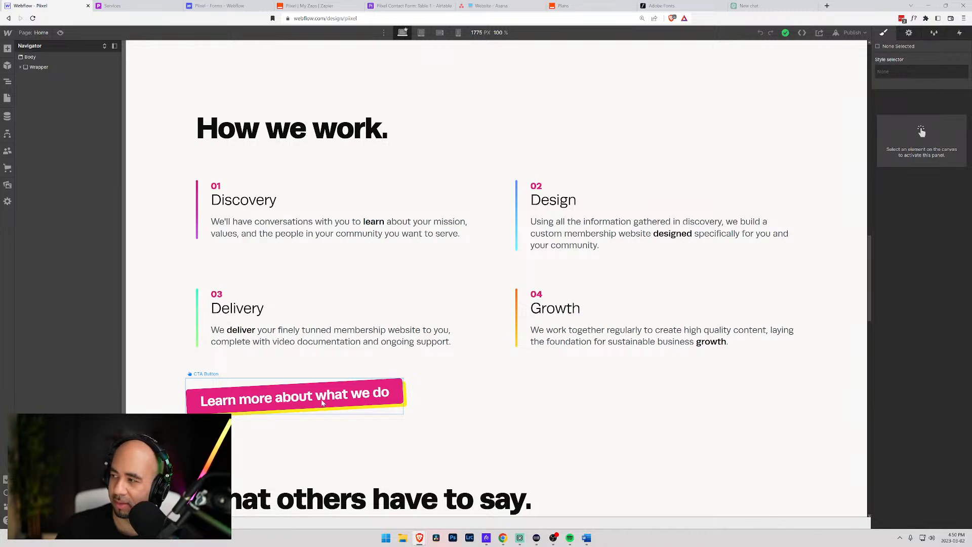
scroll(410, 395, "down", 12)
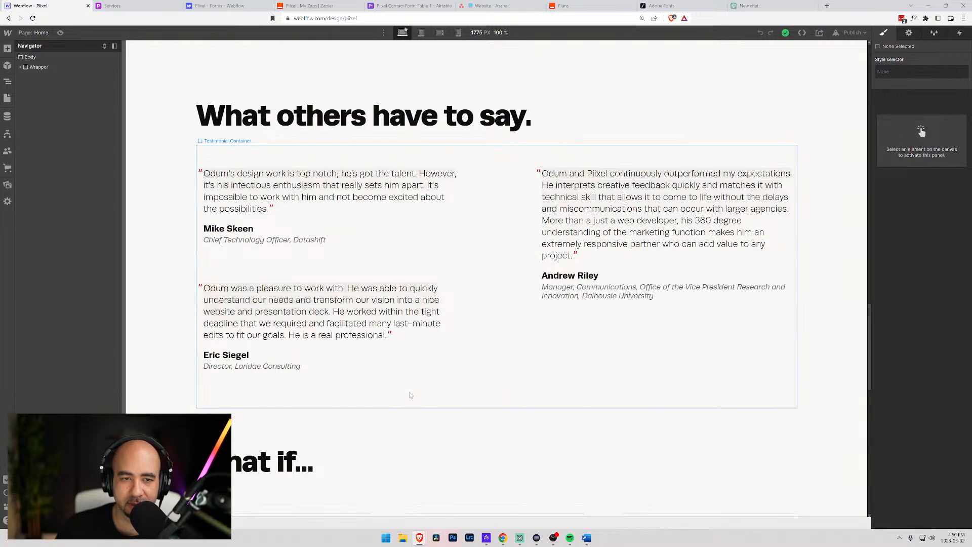
scroll(410, 395, "down", 1)
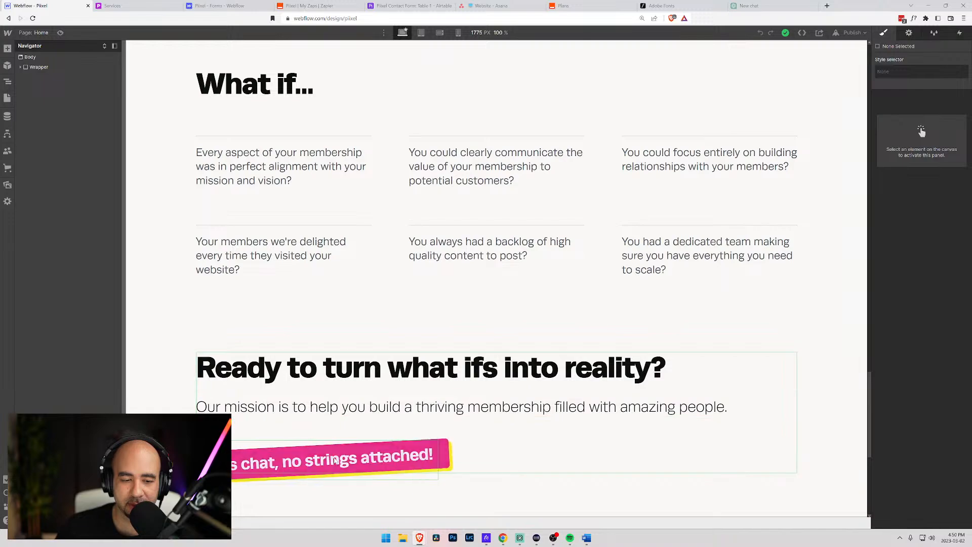
scroll(332, 450, "up", 10)
scroll(362, 365, "down", 4)
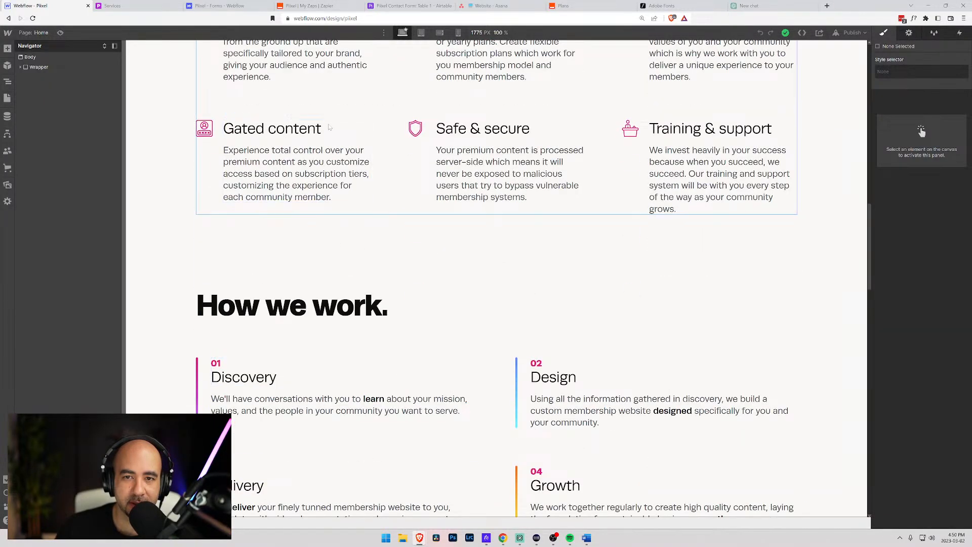
scroll(460, 230, "up", 8)
scroll(459, 229, "up", 9)
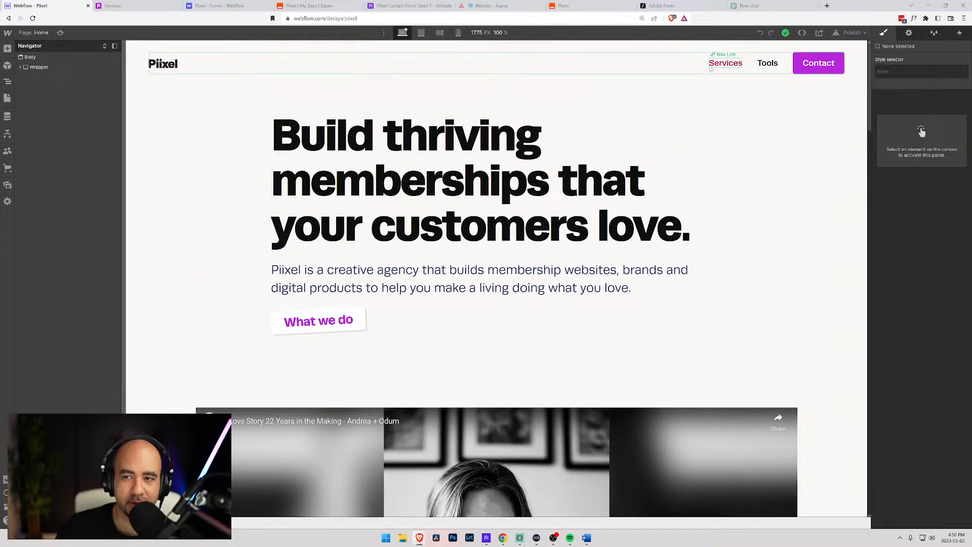
- Scroll the live Services page to its call-to-action, then return to the Webflow designer
left_click(151, 4)
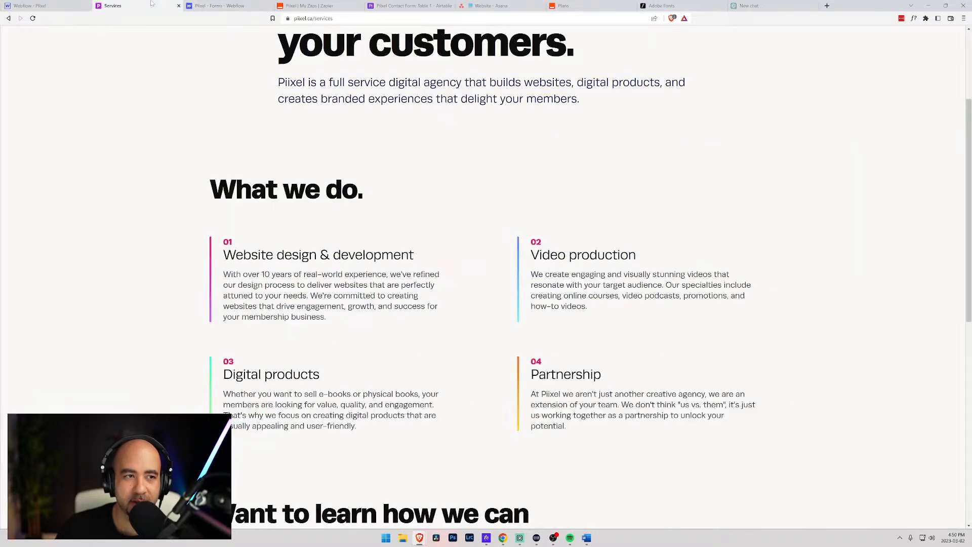
scroll(270, 249, "down", 6)
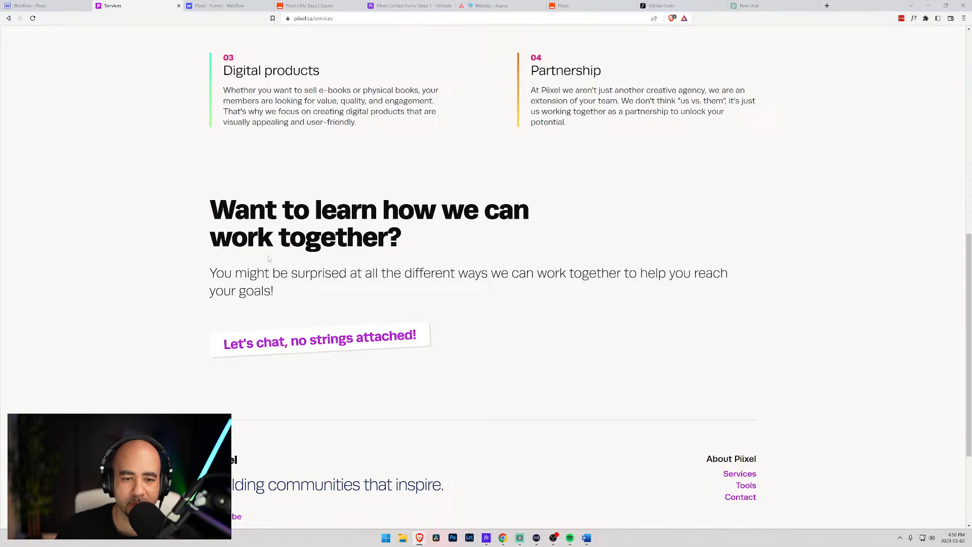
scroll(265, 300, "up", 6)
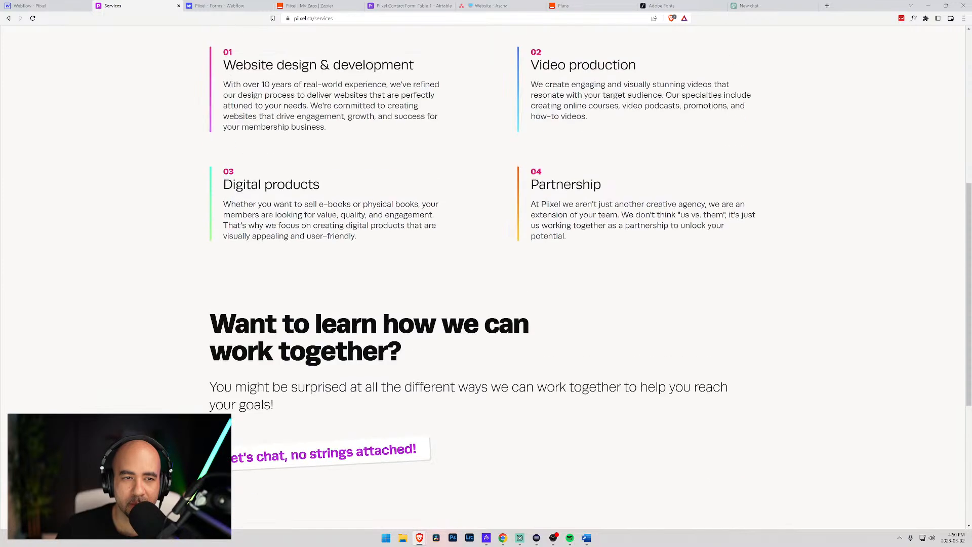
scroll(265, 300, "down", 3)
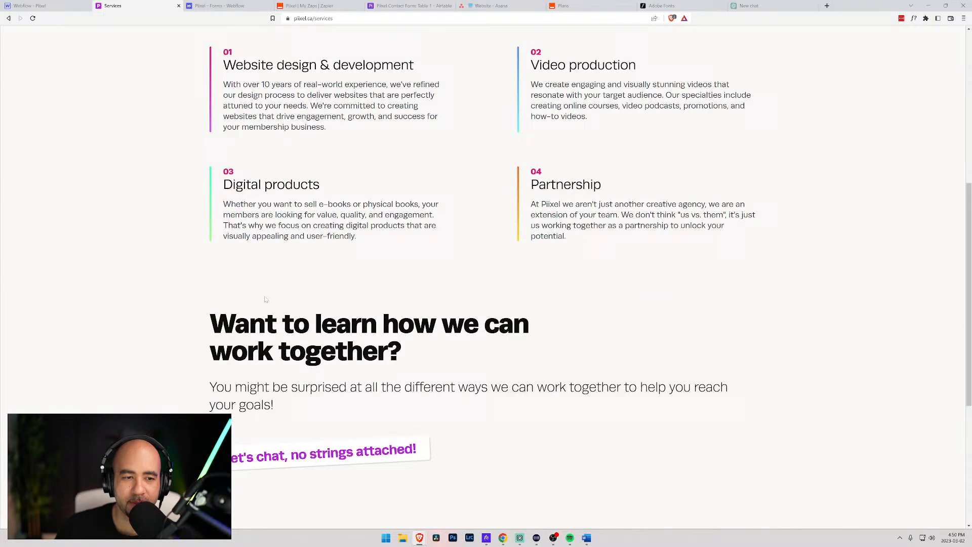
left_click(31, 6)
- Open the Services page and bring up the call-to-action heading's text settings
key("p")
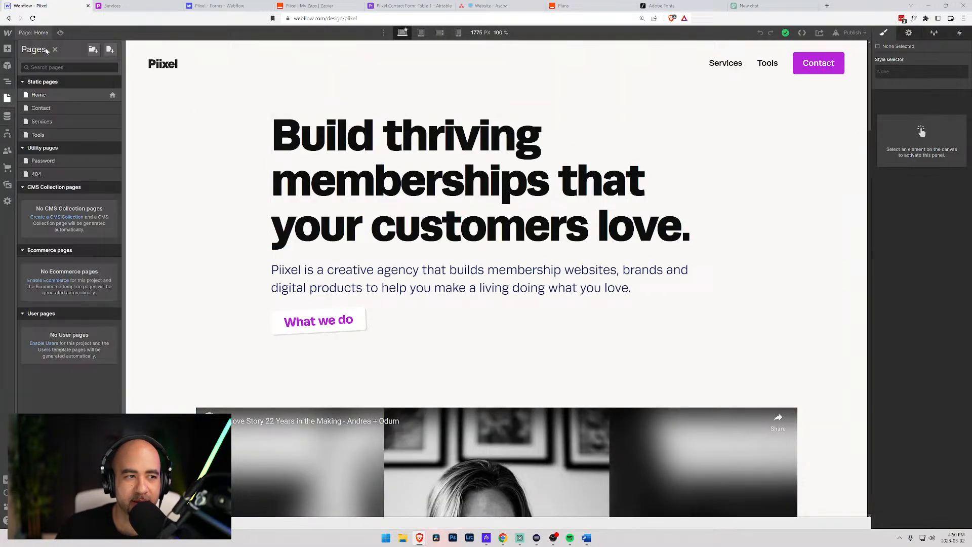
left_click(53, 121)
scroll(410, 349, "down", 15)
scroll(401, 341, "up", 6)
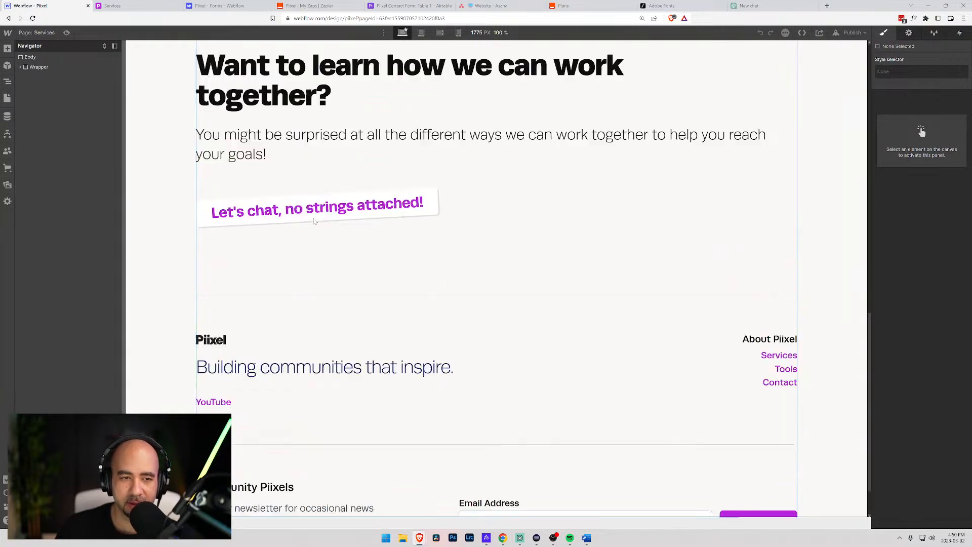
left_click(304, 323)
left_click(231, 302)
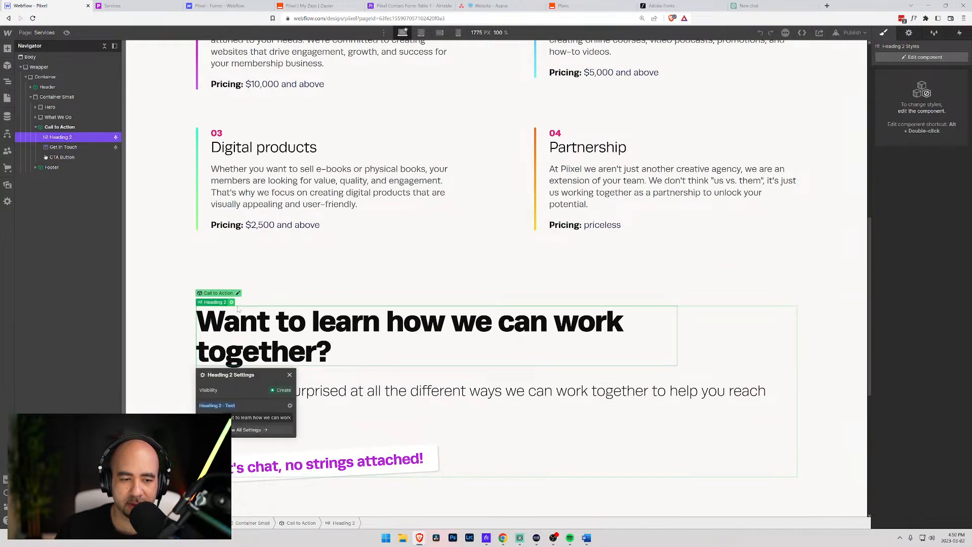
left_click(264, 417)
key("ctrl+a")
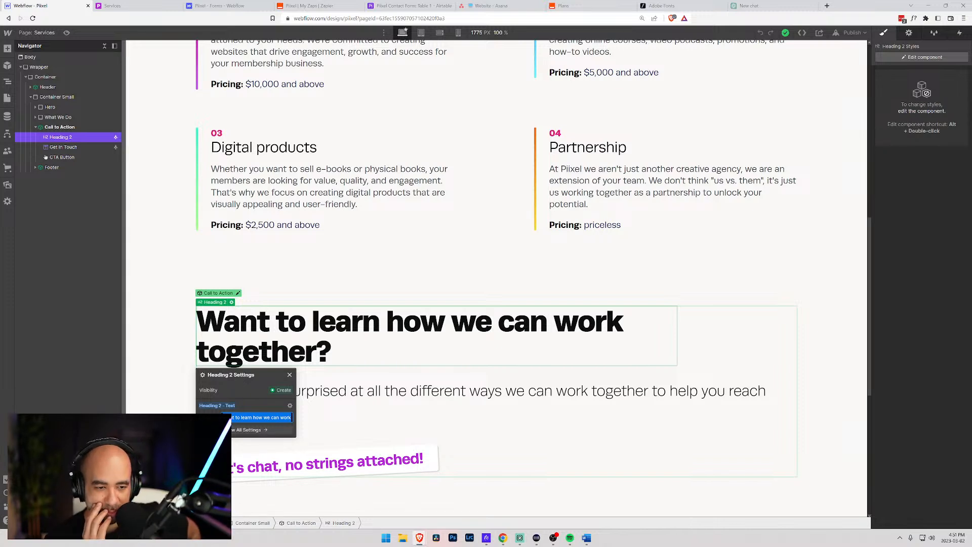
- Change the CTA heading to 'Ready to create something that your customers are going to love?'
left_click(281, 329)
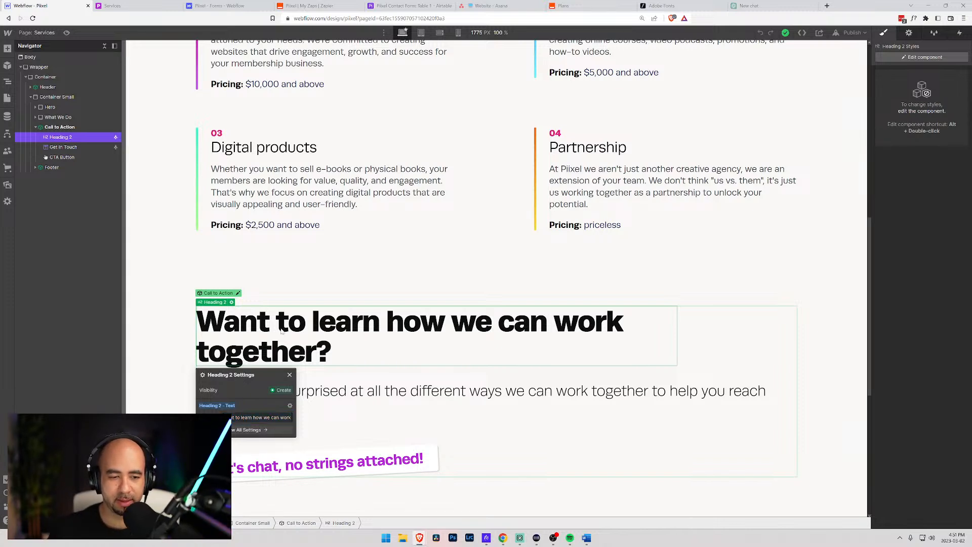
double_click(239, 331)
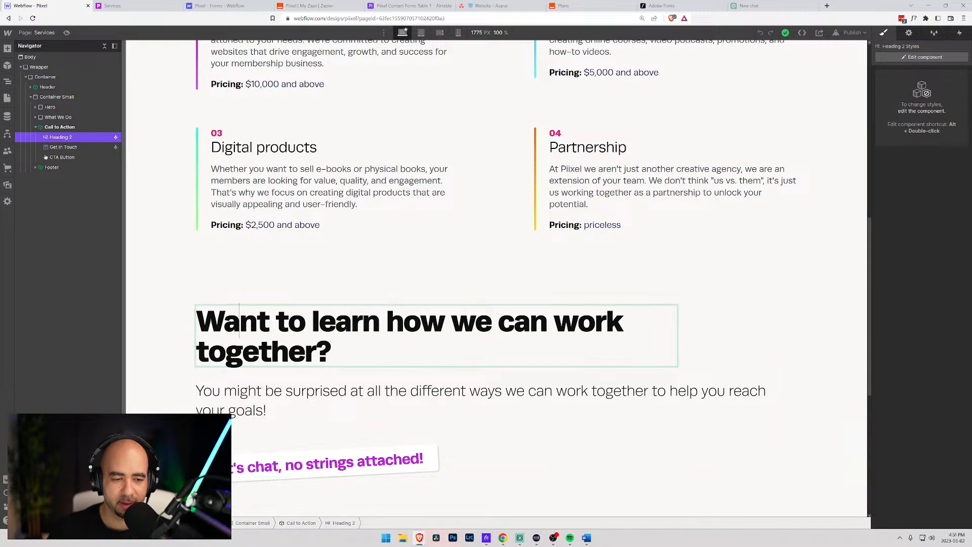
key("ctrl+a")
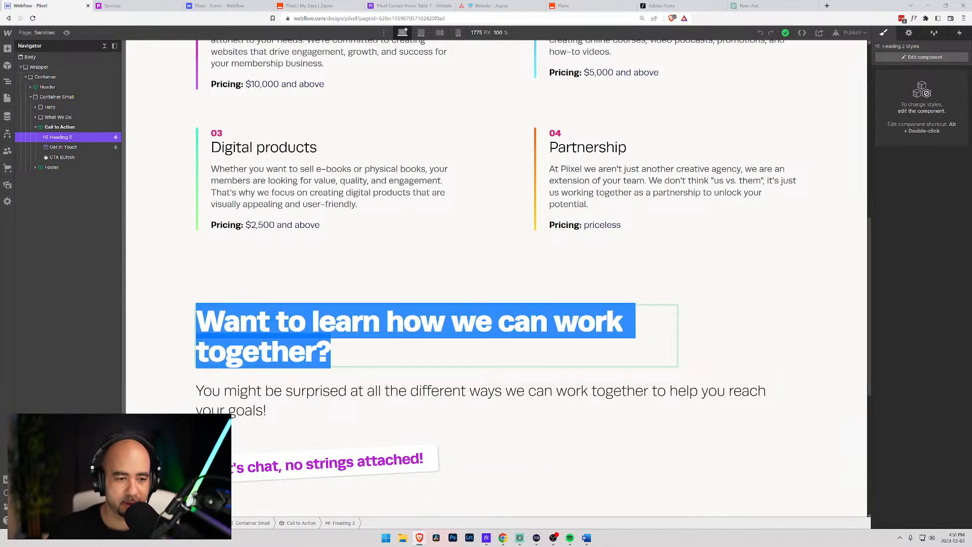
key("Escape")
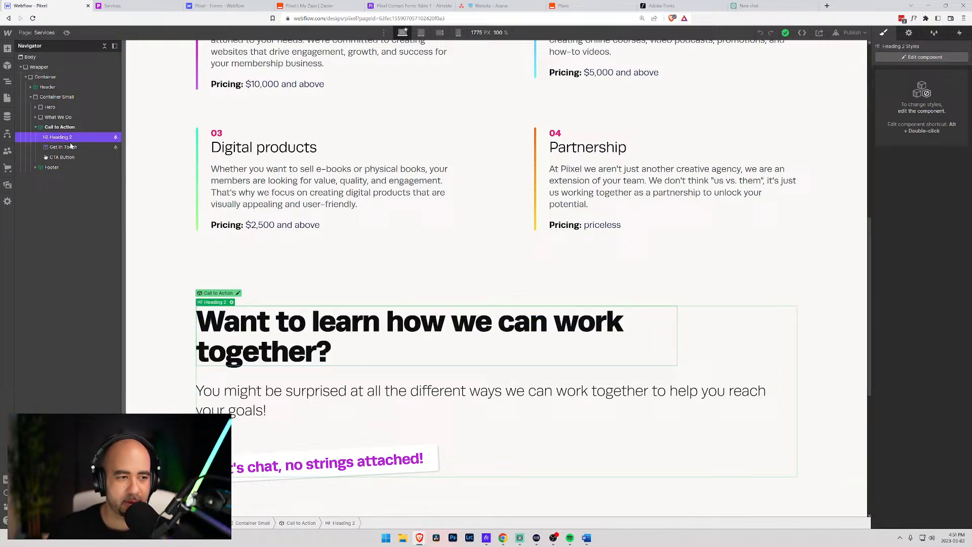
left_click(231, 301)
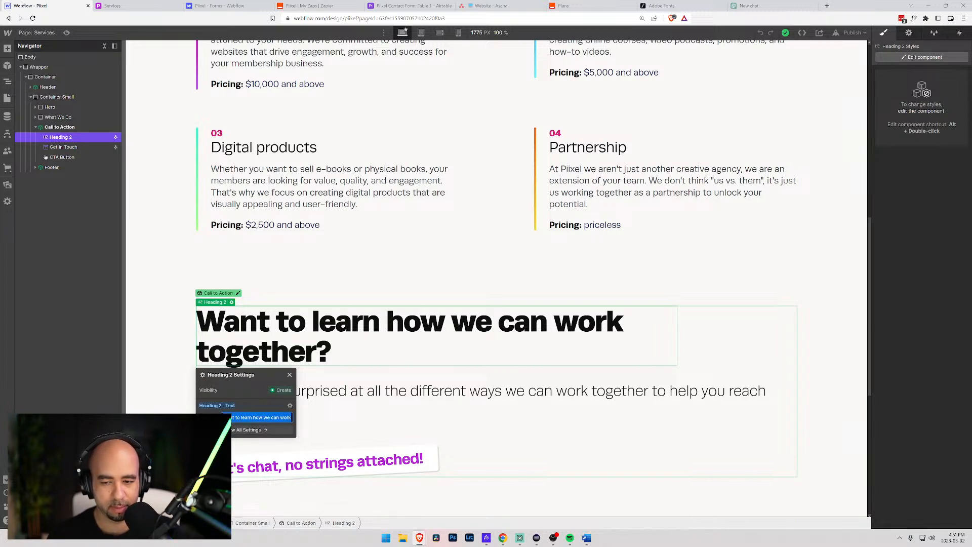
type("Ready to c")
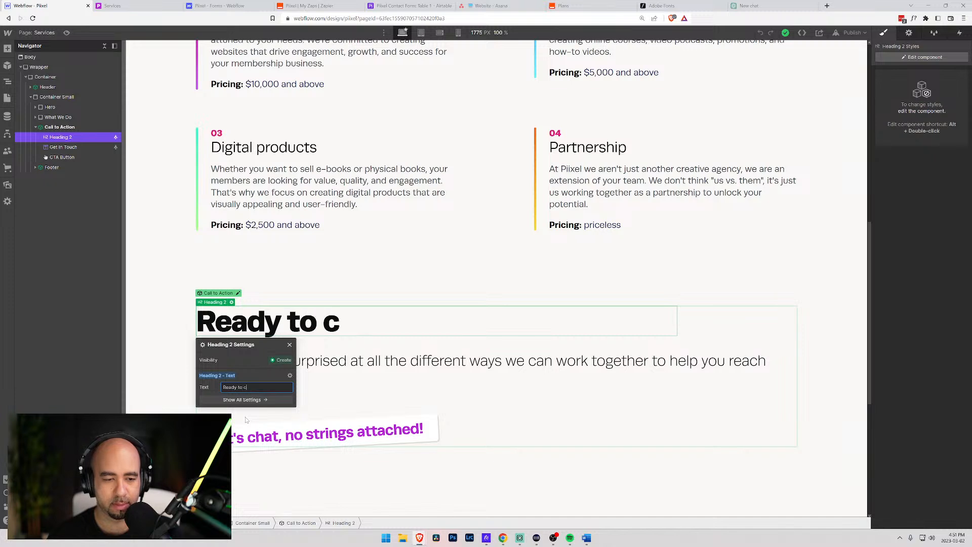
type("reate soemthin")
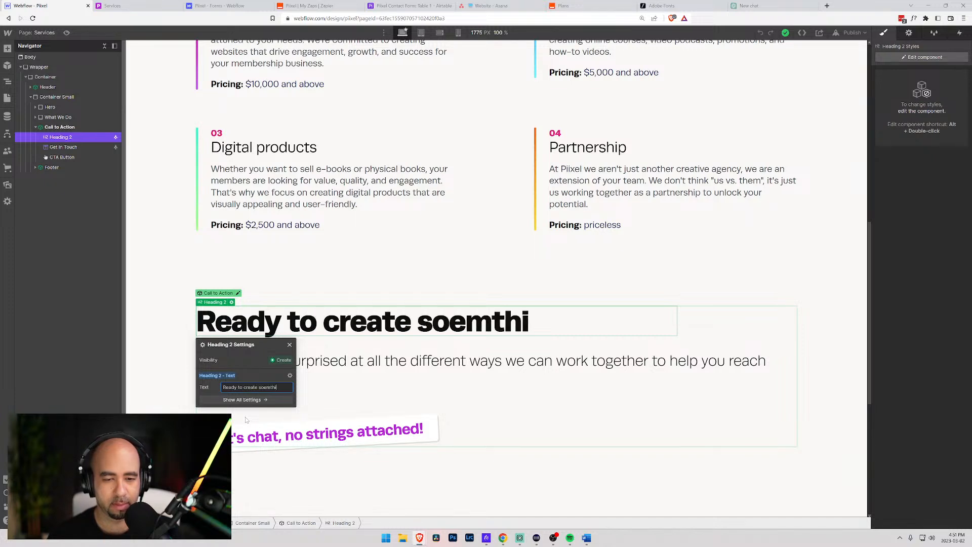
key("BackSpace")
key("BackSpace")
key("BackSpace")
key("BackSpace")
key("BackSpace")
key("BackSpace")
key("BackSpace")
type("ome")
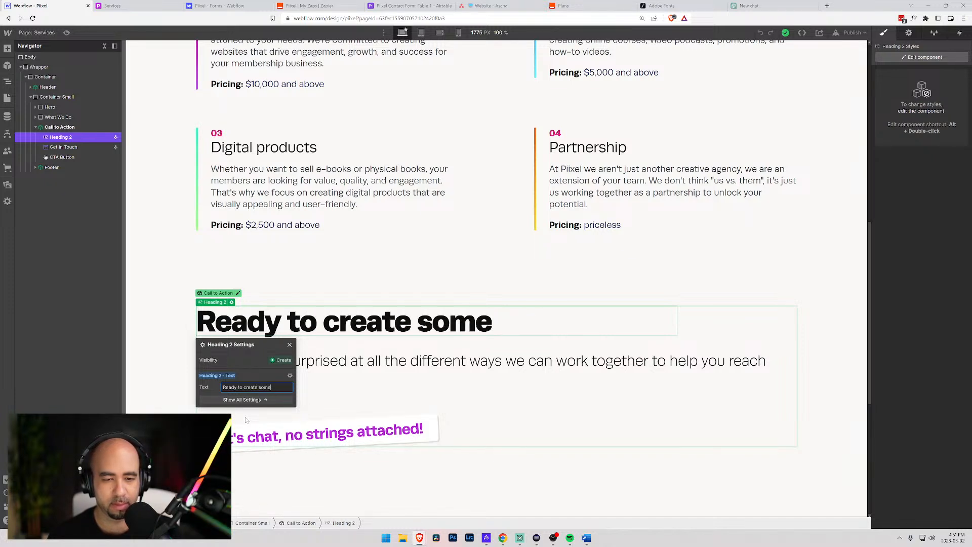
type("thing that your")
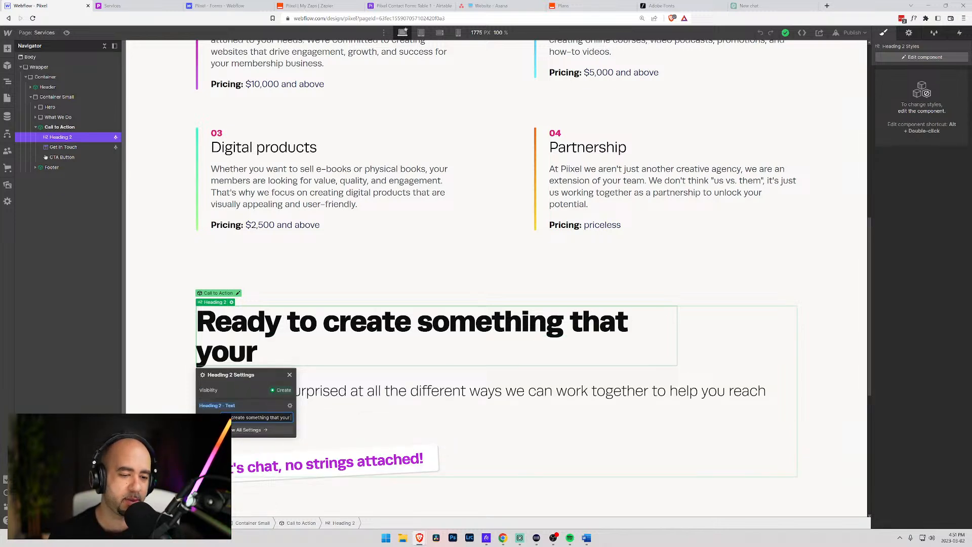
type(" cus")
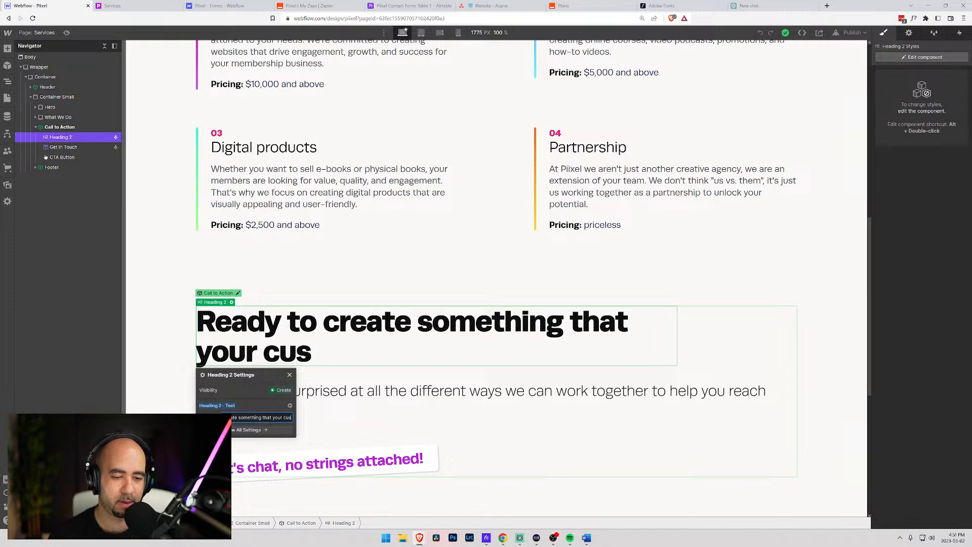
type("tomers are going to love?")
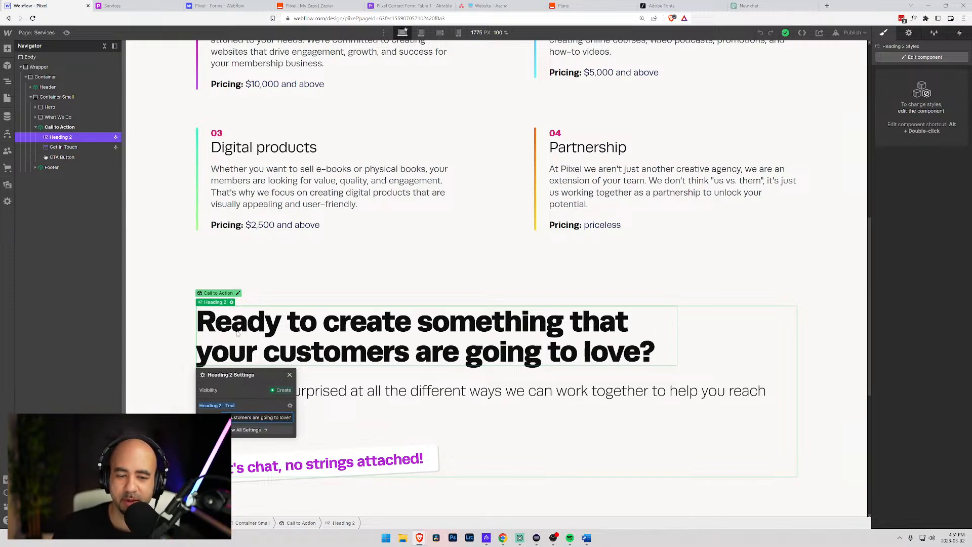
- Open the text settings of the CTA's Get In Touch paragraph
left_click(359, 396)
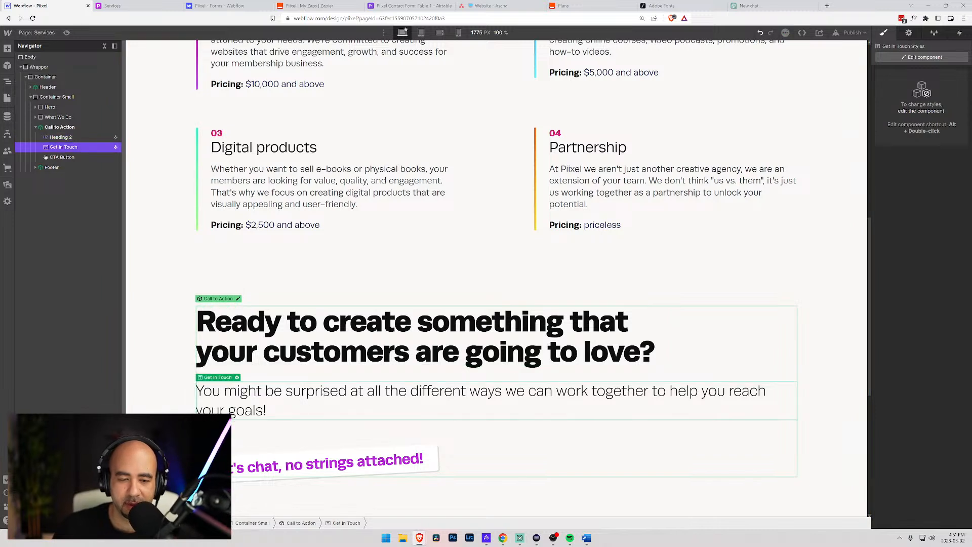
left_click(237, 377)
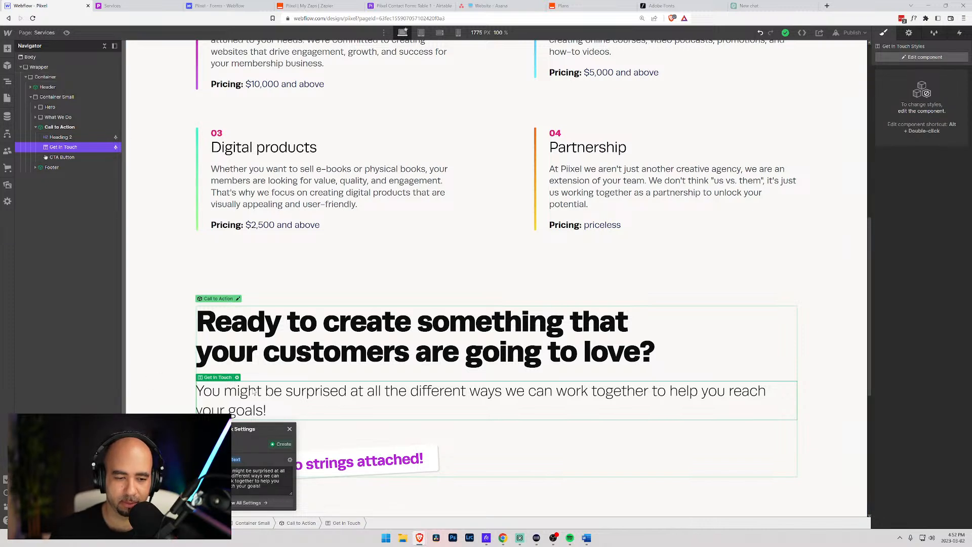
double_click(208, 394)
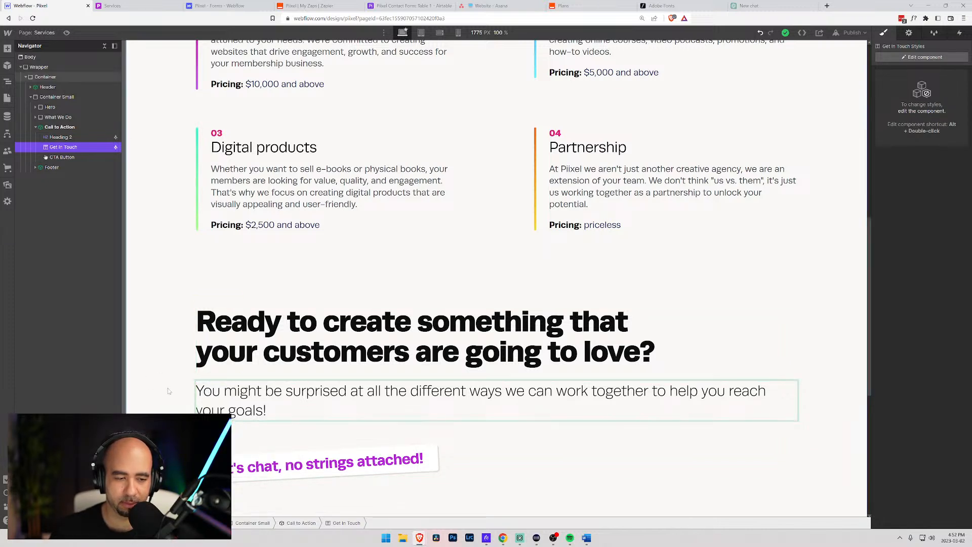
key("Escape")
left_click(237, 377)
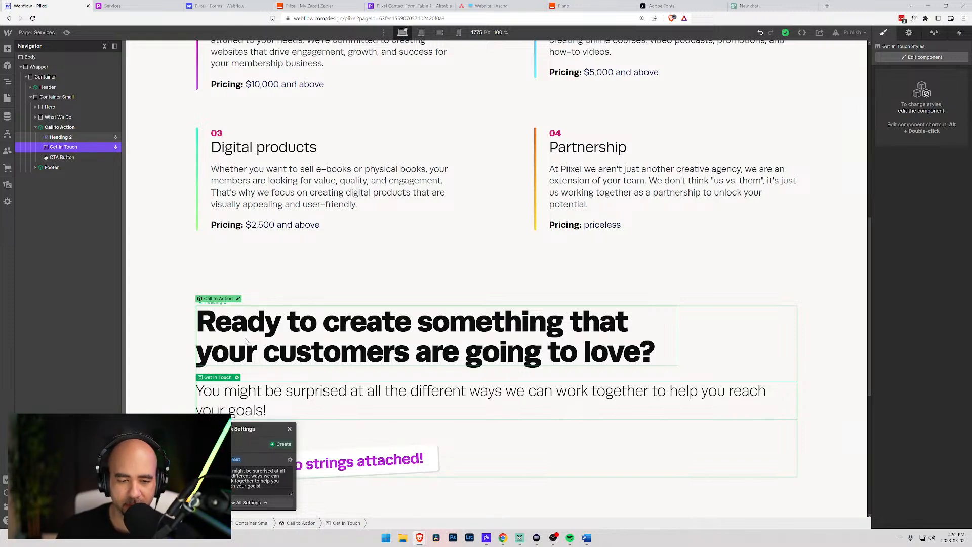
- Review the live Services, Tools and Home page call-to-actions, then return to Webflow
left_click(162, 6)
scroll(263, 170, "up", 7)
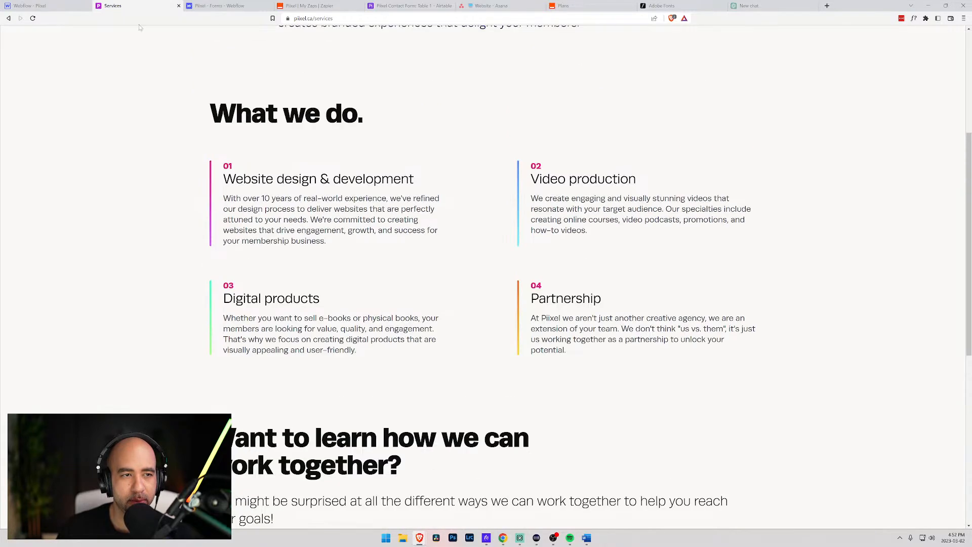
left_click(875, 46)
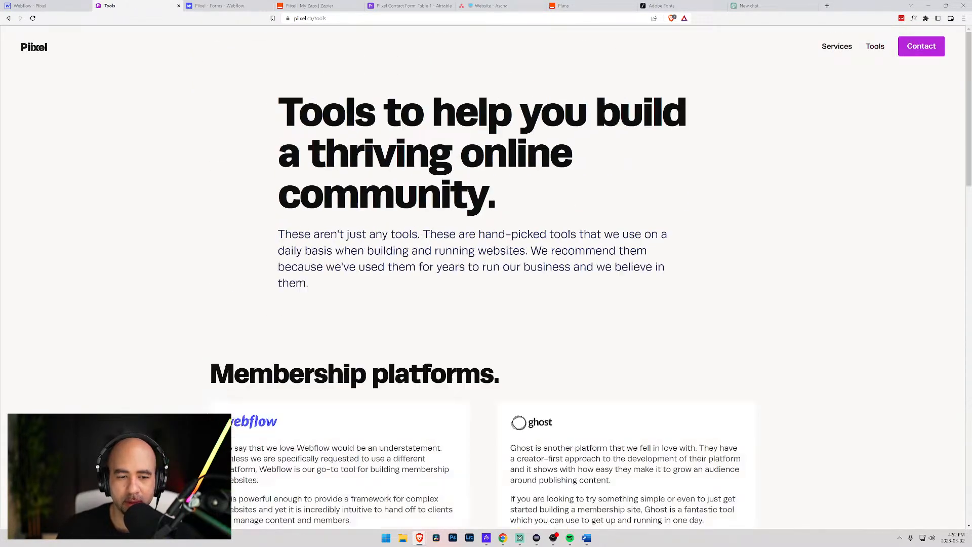
scroll(522, 268, "down", 15)
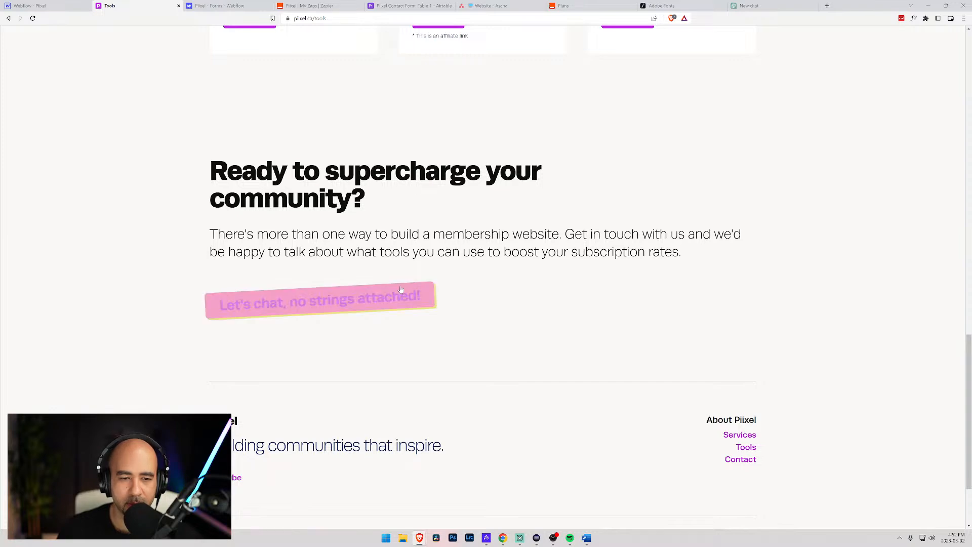
scroll(347, 280, "up", 20)
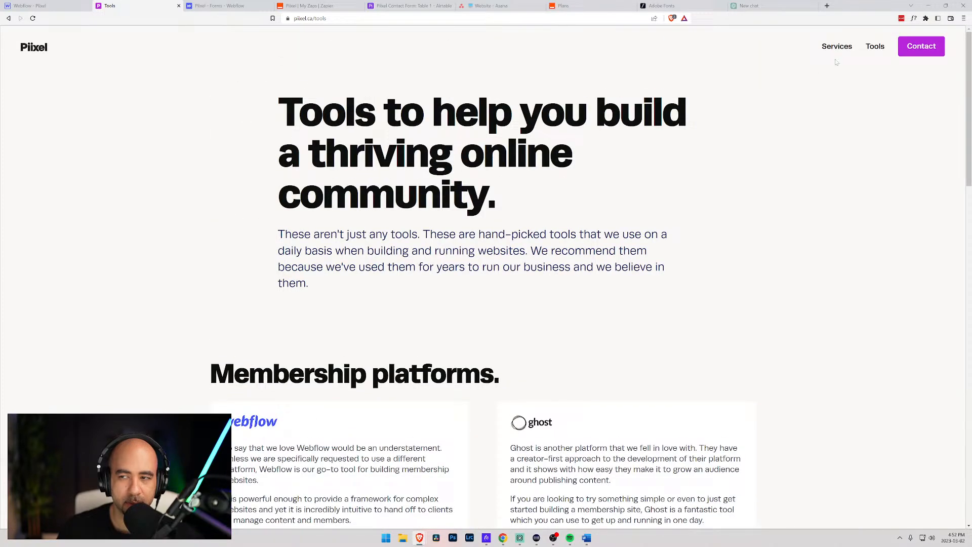
left_click(32, 48)
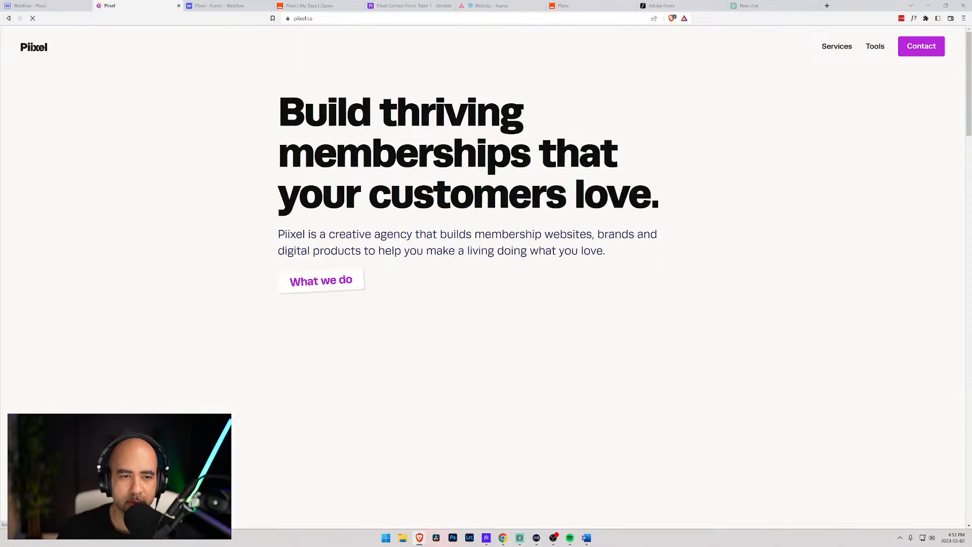
scroll(382, 307, "down", 15)
scroll(363, 309, "down", 15)
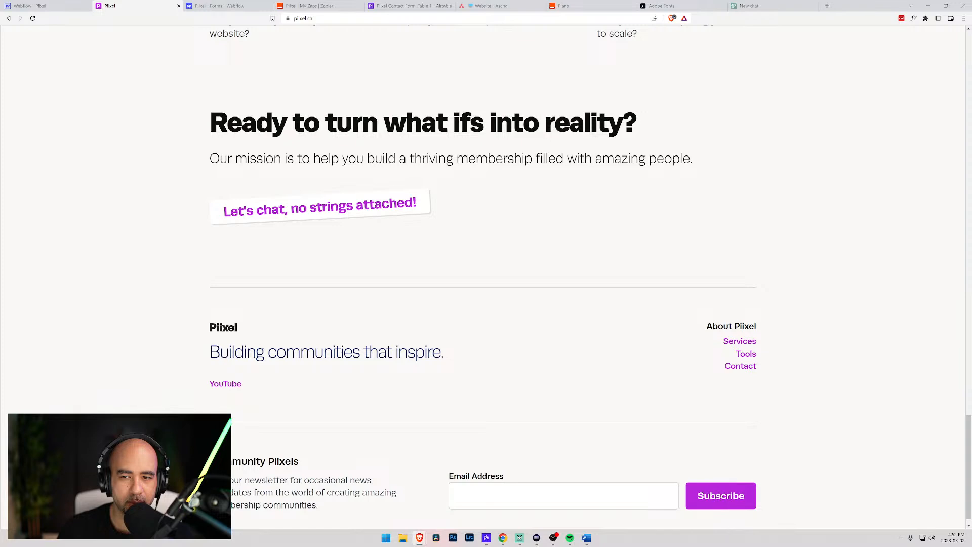
left_click(30, 6)
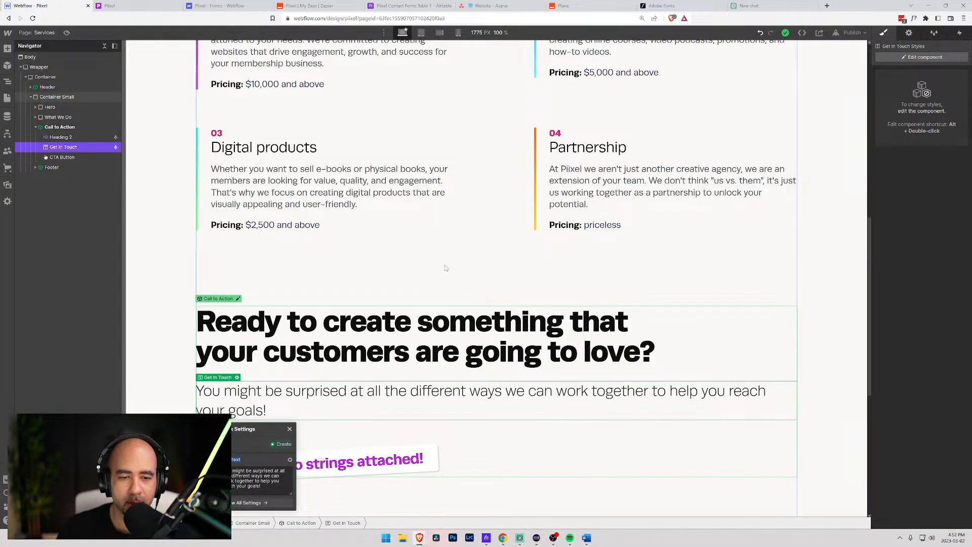
left_click(230, 398)
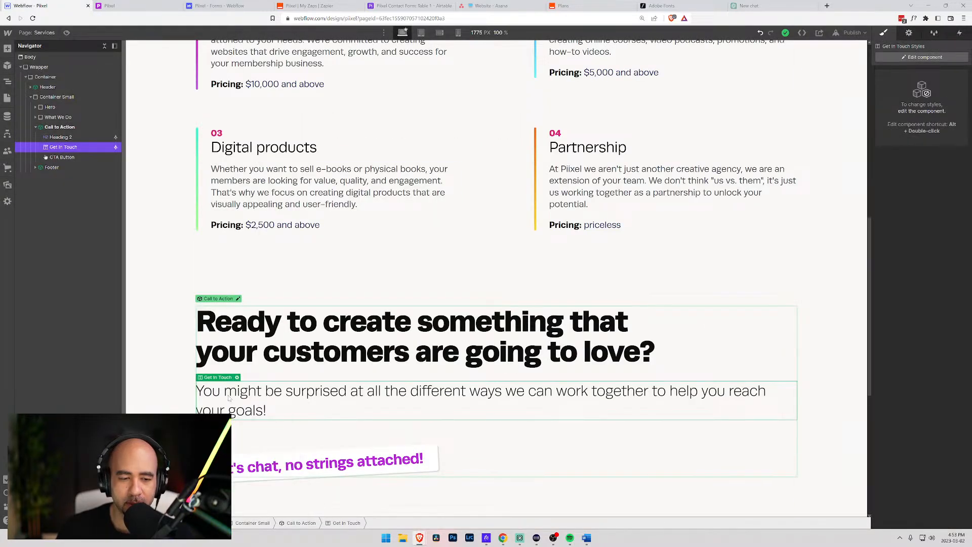
left_click(156, 383)
left_click(228, 395)
left_click(236, 378)
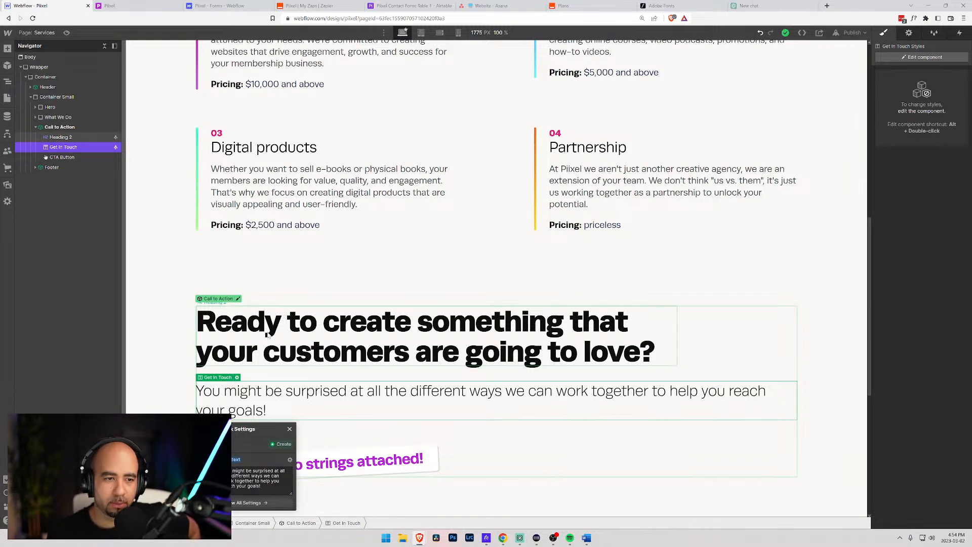
scroll(203, 297, "up", 5)
scroll(203, 297, "up", 3)
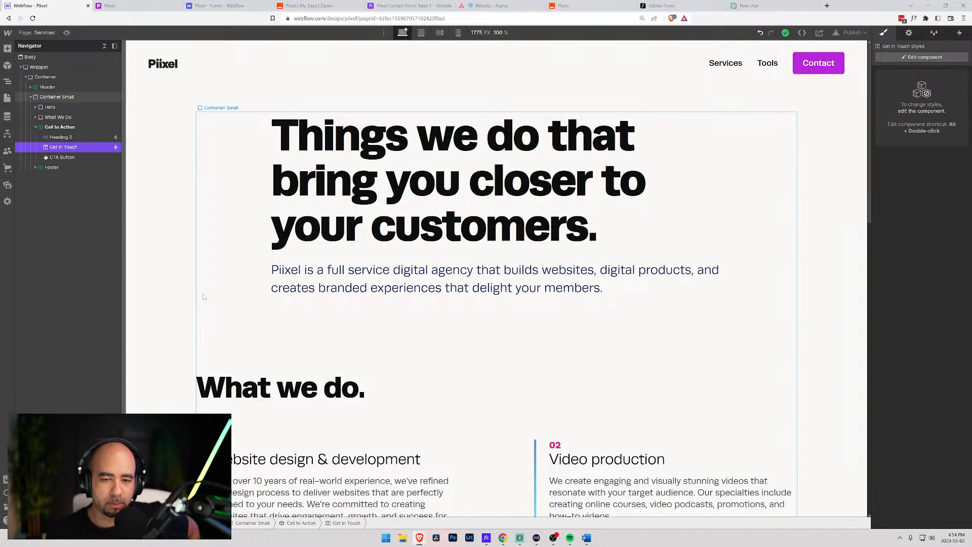
scroll(203, 297, "down", 12)
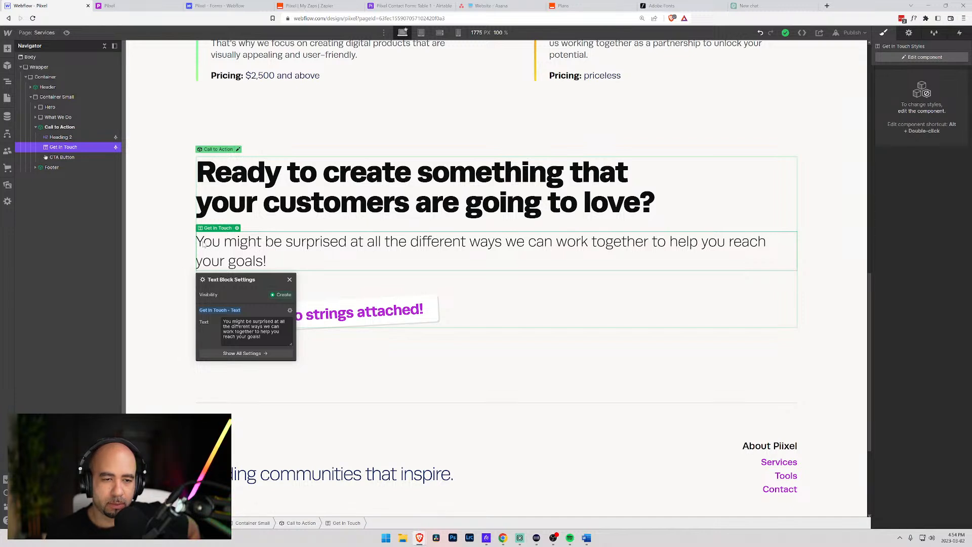
scroll(218, 243, "up", 12)
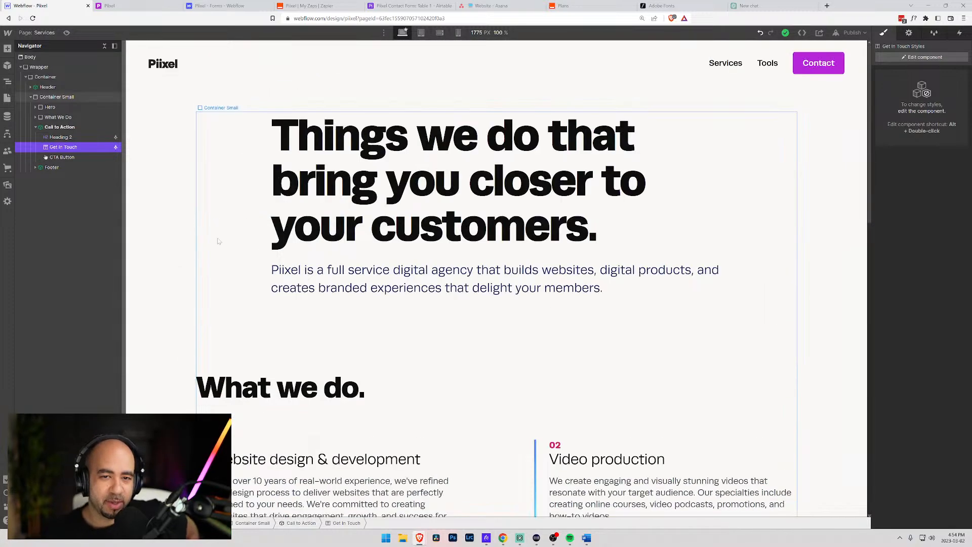
scroll(219, 253, "down", 12)
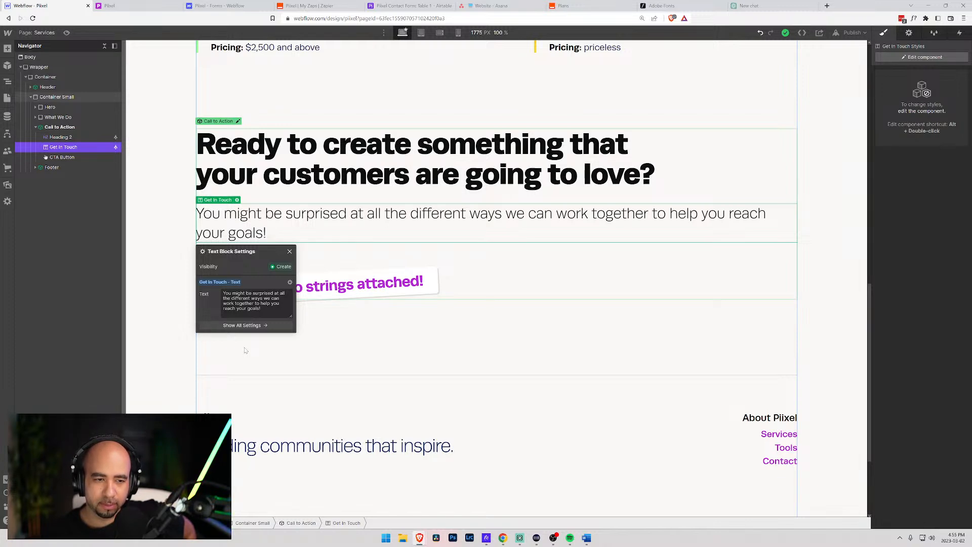
scroll(244, 351, "up", 6)
scroll(245, 351, "up", 6)
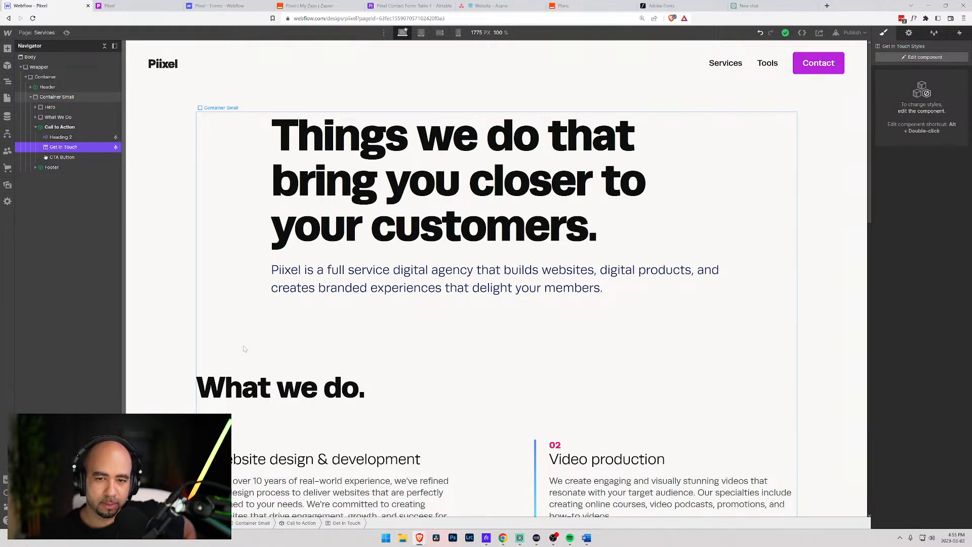
scroll(244, 349, "down", 5)
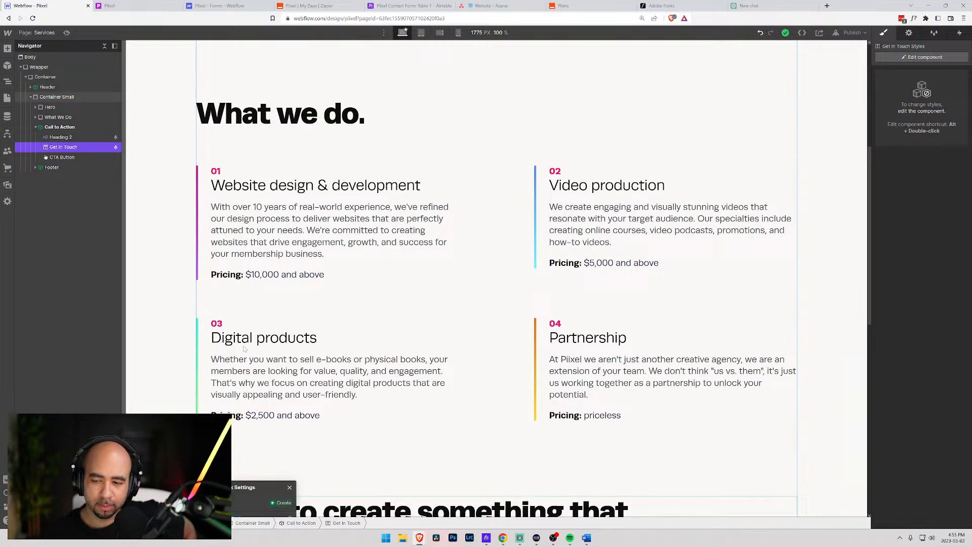
scroll(243, 348, "down", 5)
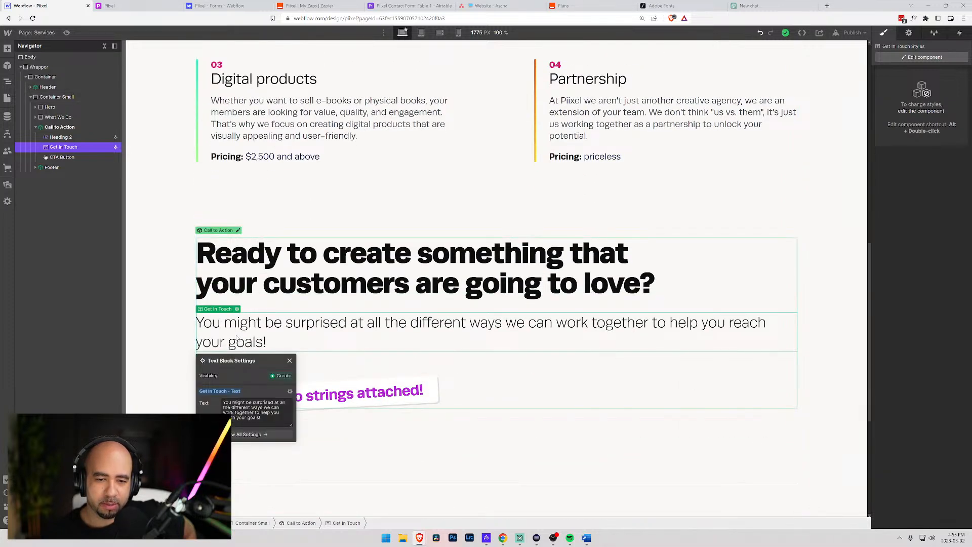
- Replace the CTA paragraph with the draft 'We love hearing about people building amazing membership communties a'
triple_click(246, 409)
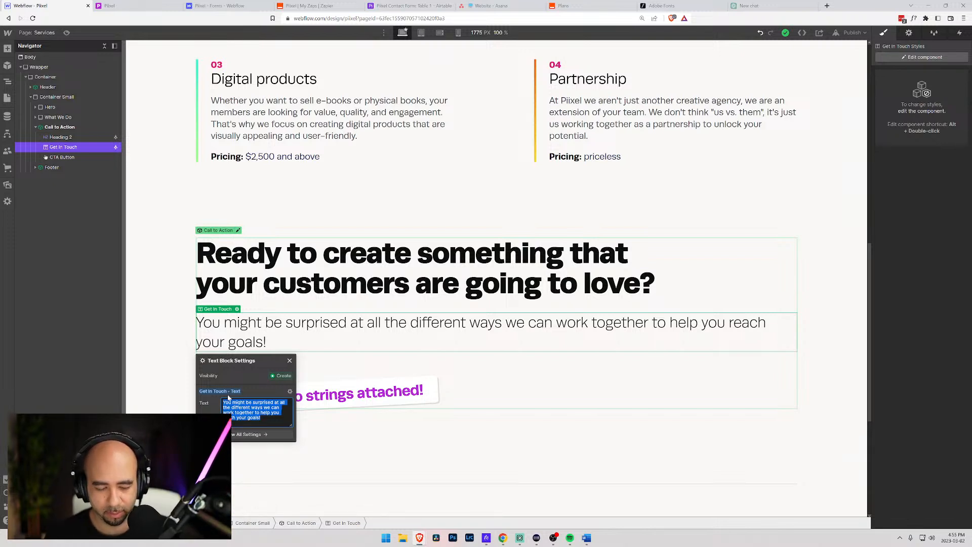
type("We love hearing ")
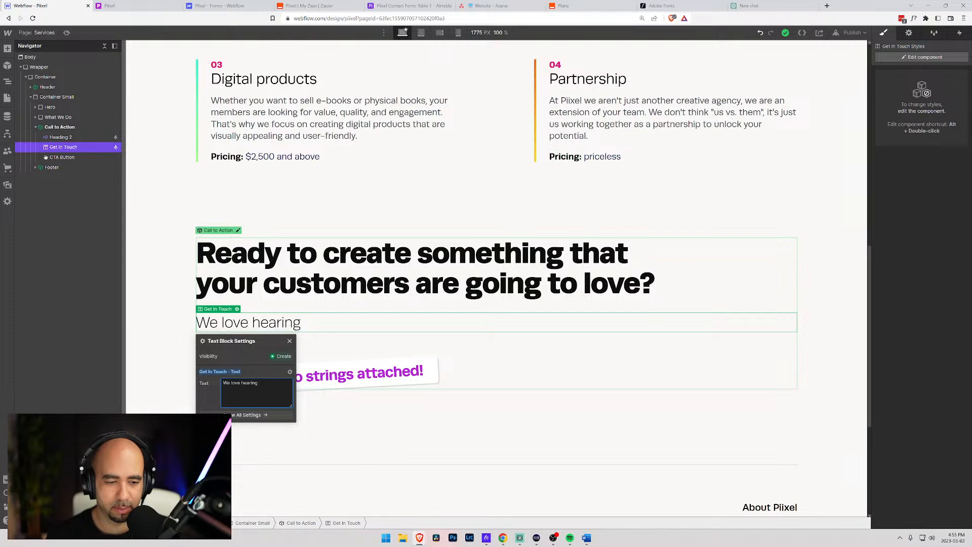
type("aboutr")
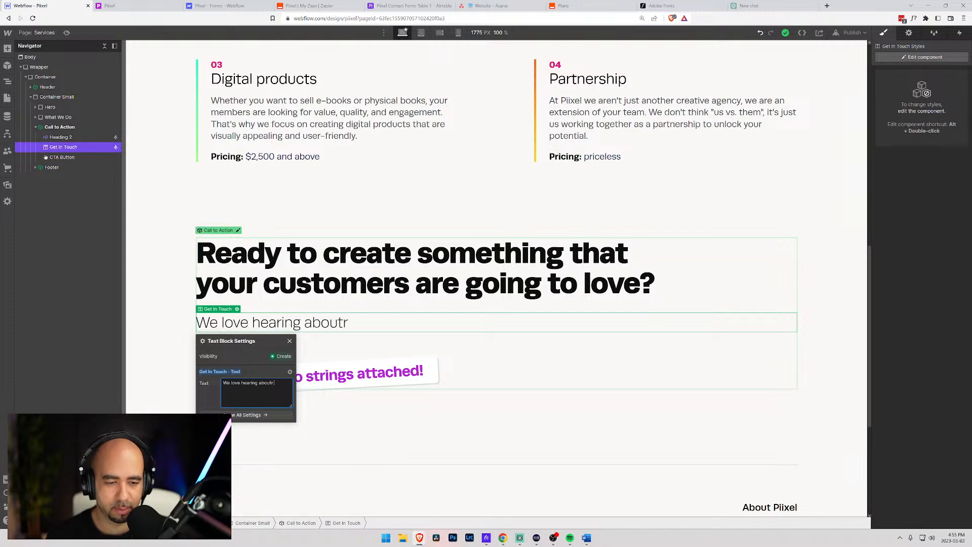
key("BackSpace")
type(" people")
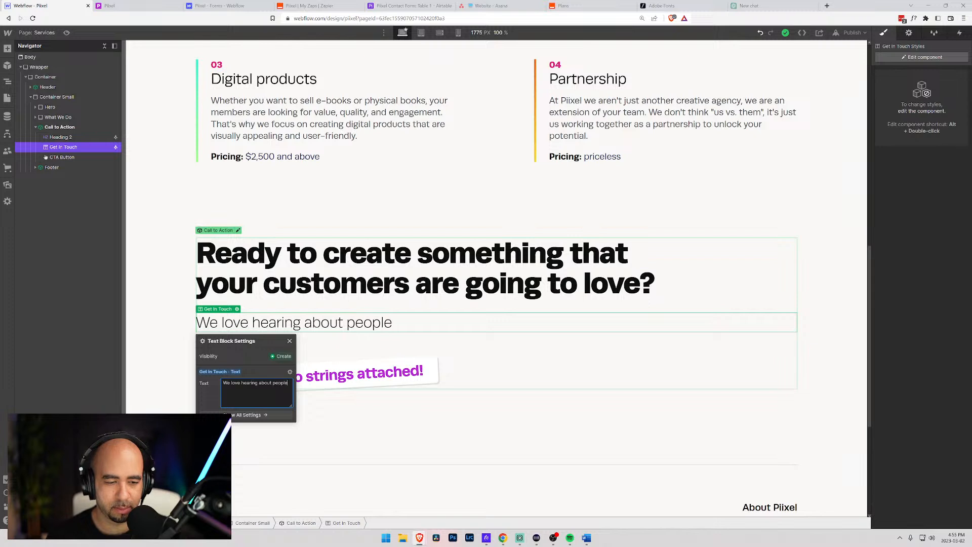
type(" building amazing me")
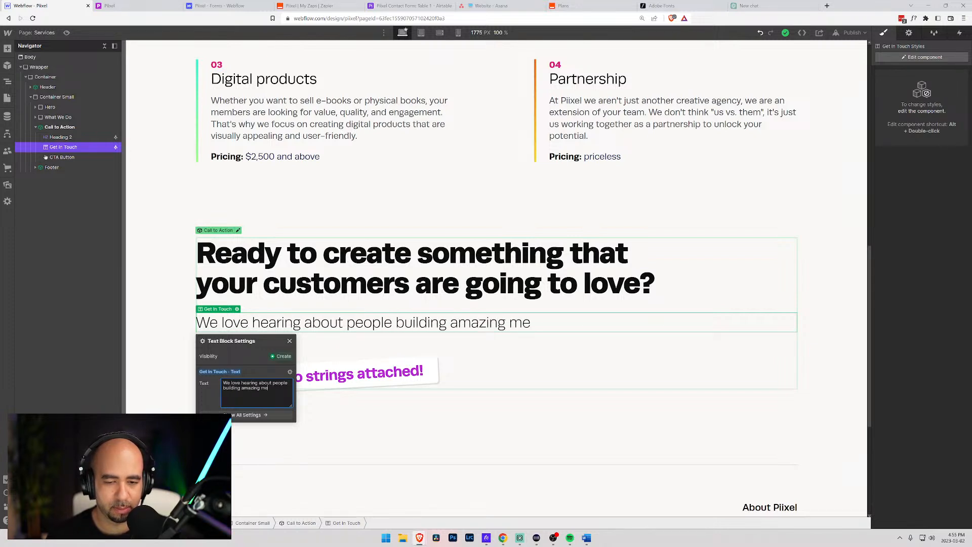
type("mbership communt")
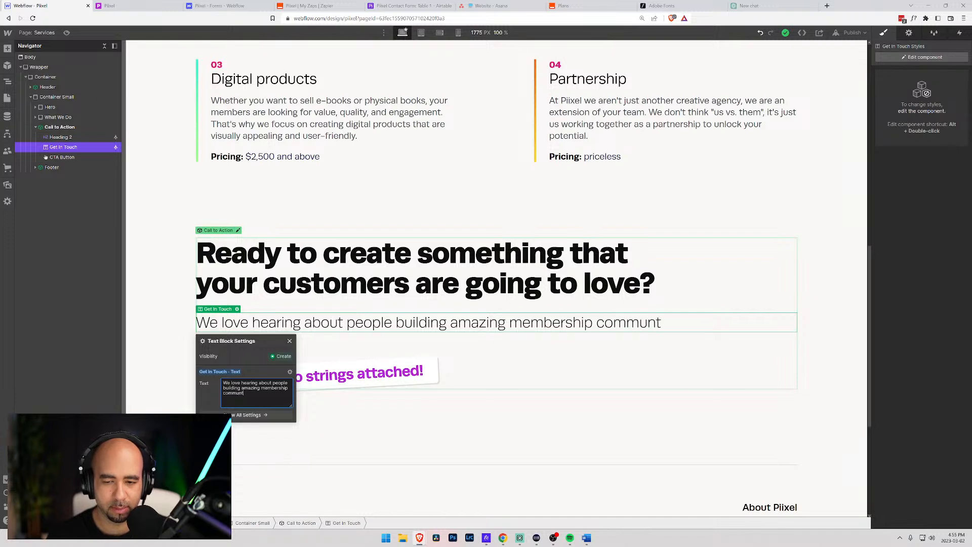
type("ies")
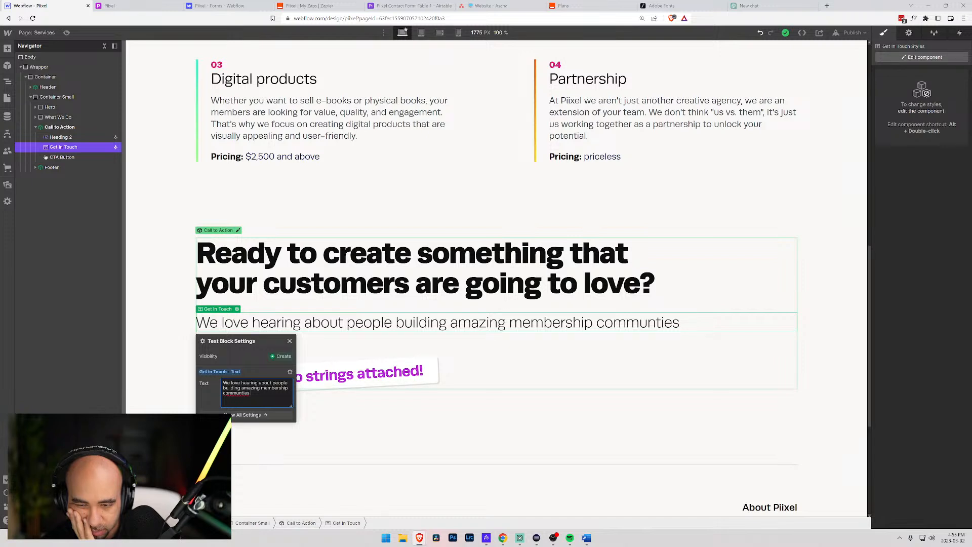
type("a")
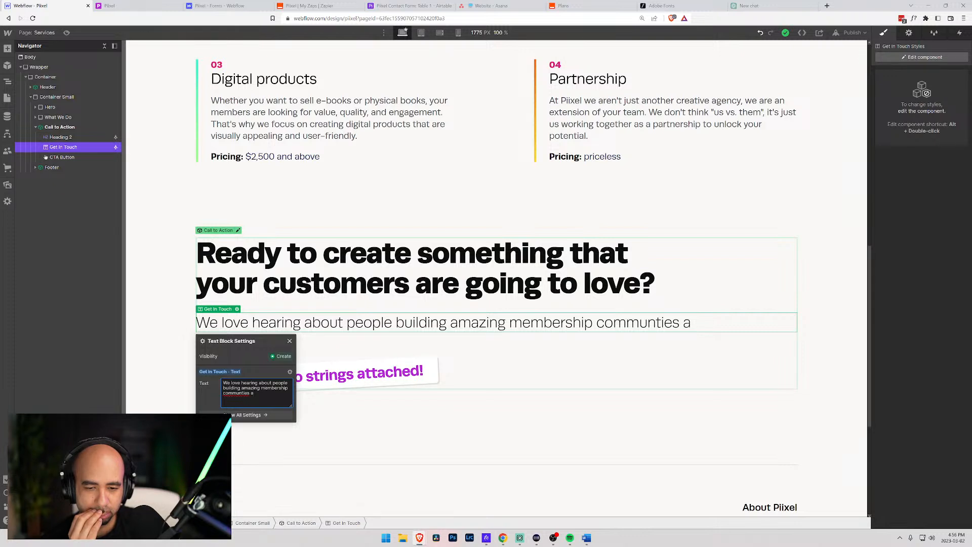
key("ctrl+a")
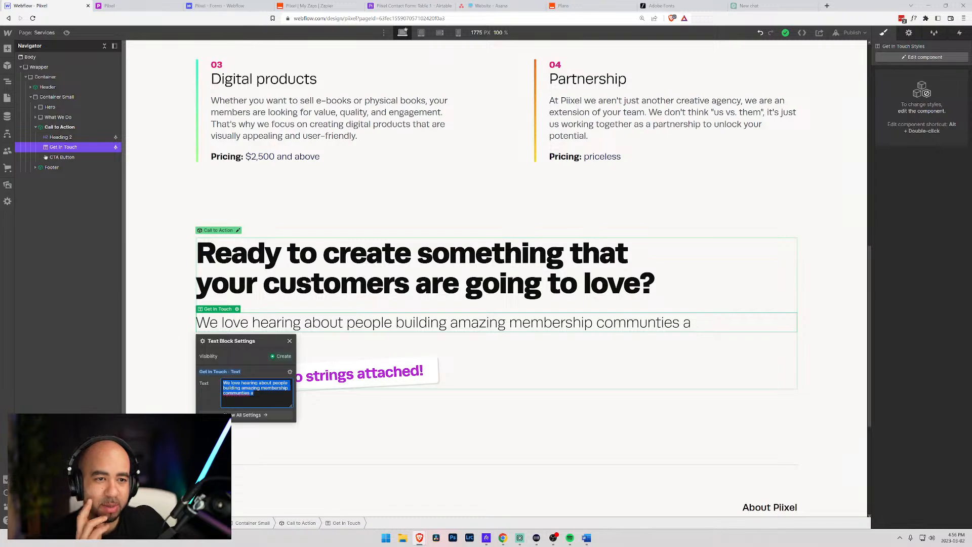
scroll(333, 273, "up", 10)
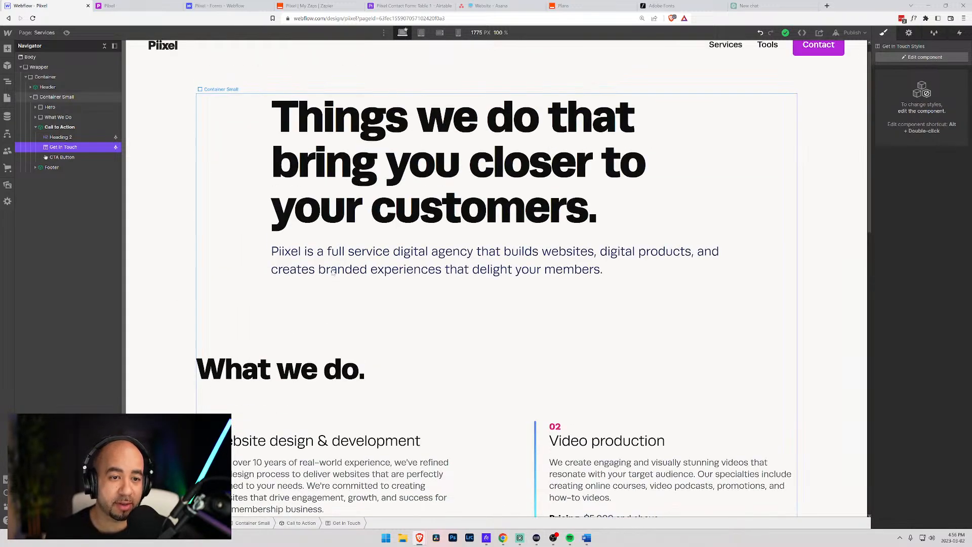
scroll(333, 273, "down", 10)
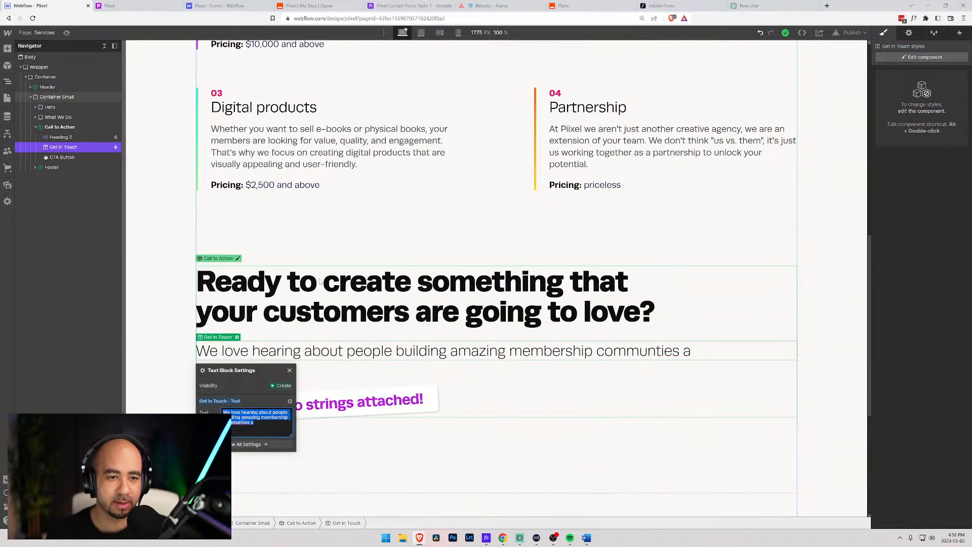
scroll(319, 282, "up", 4)
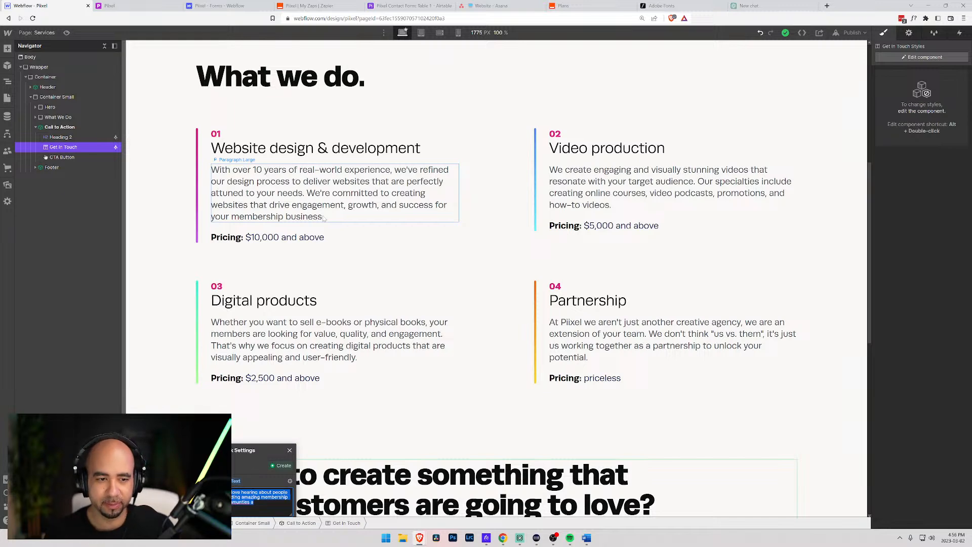
scroll(405, 225, "down", 4)
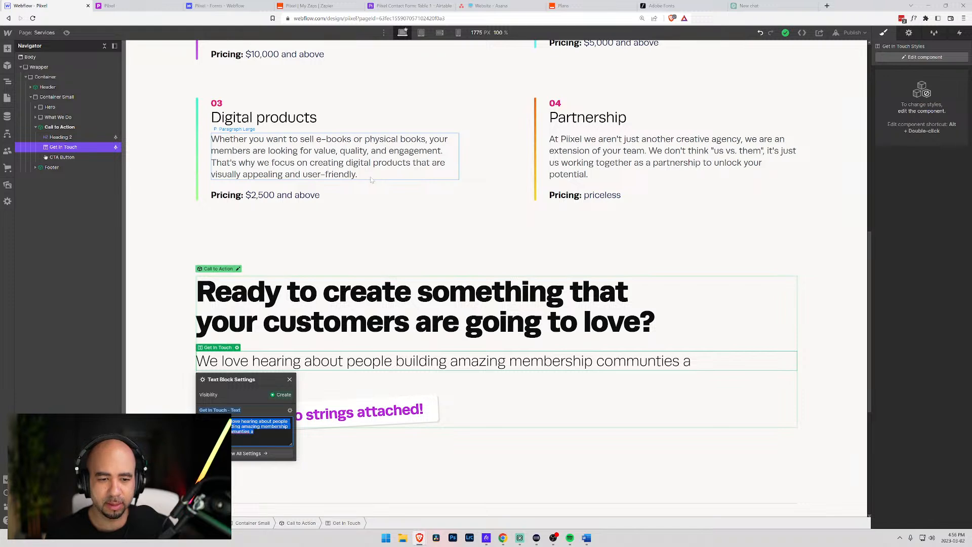
- Undo the on-canvas edit, restoring the paragraph, and open its Text Block Settings
double_click(373, 361)
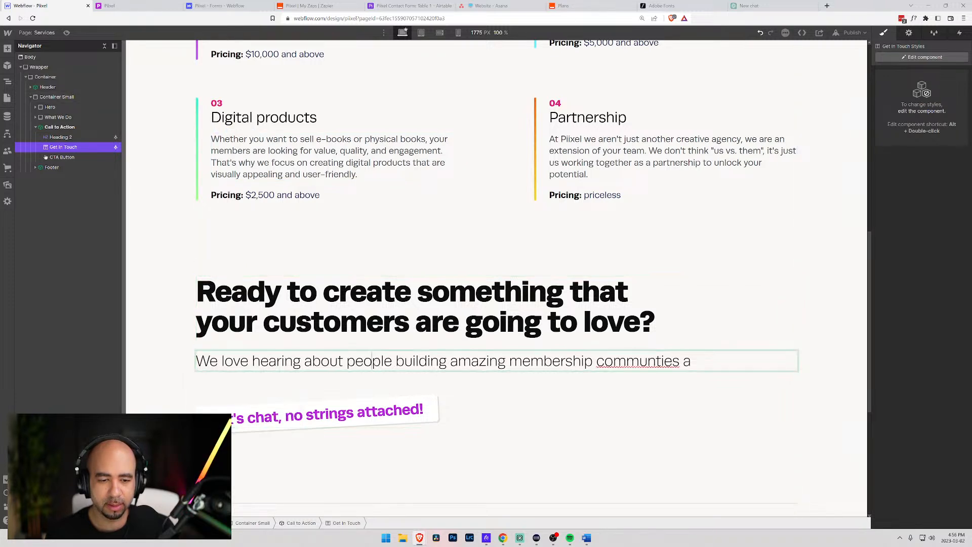
left_click_drag(693, 361, 192, 350)
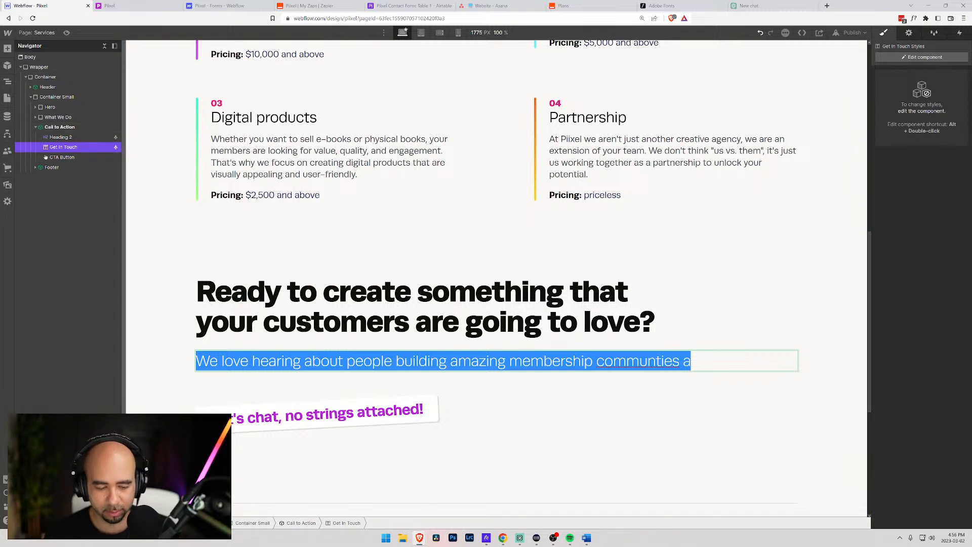
type("We'd")
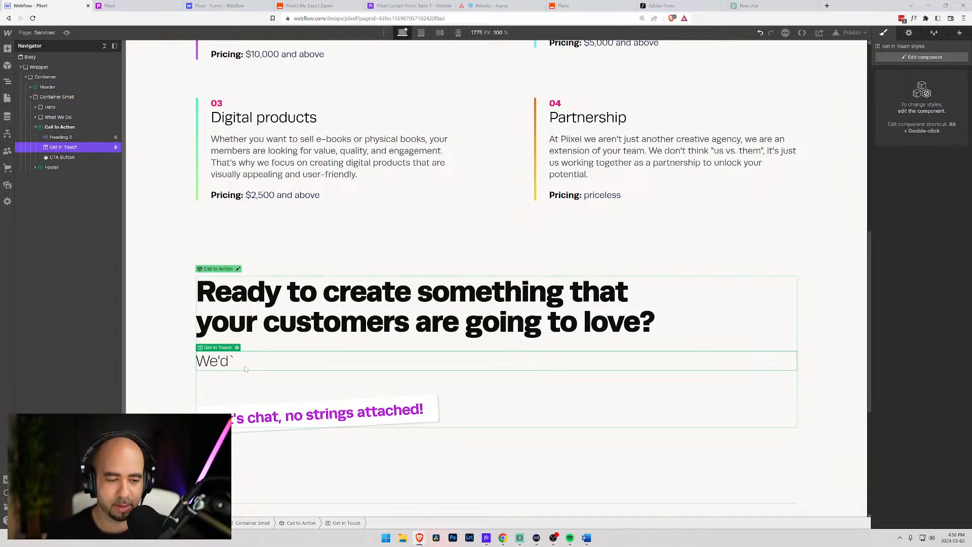
key("ctrl+z")
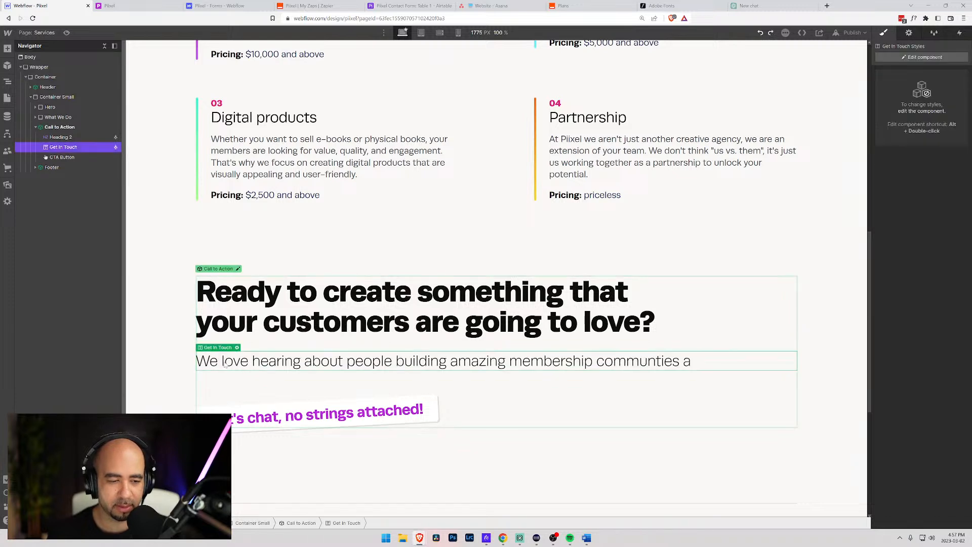
key("ctrl+z")
left_click(188, 384)
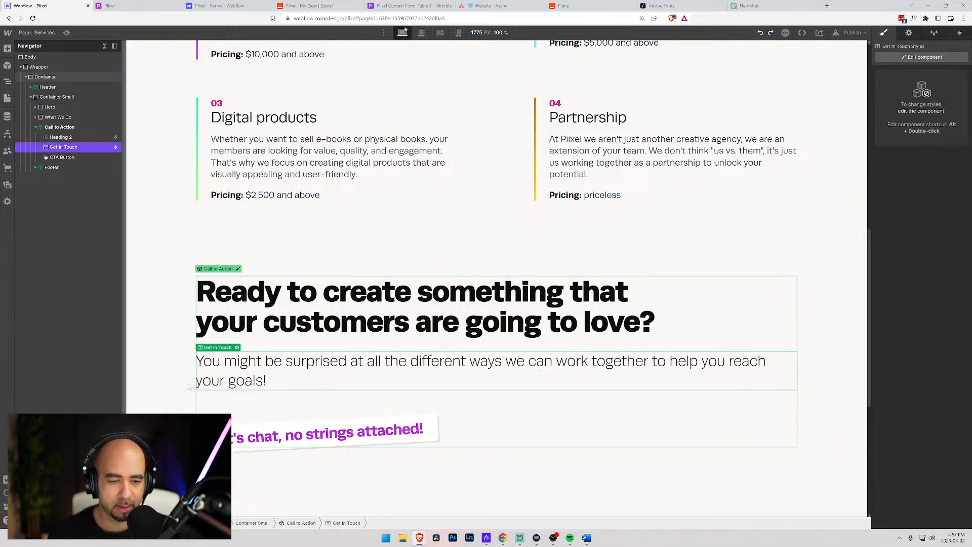
left_click(249, 374)
left_click(236, 347)
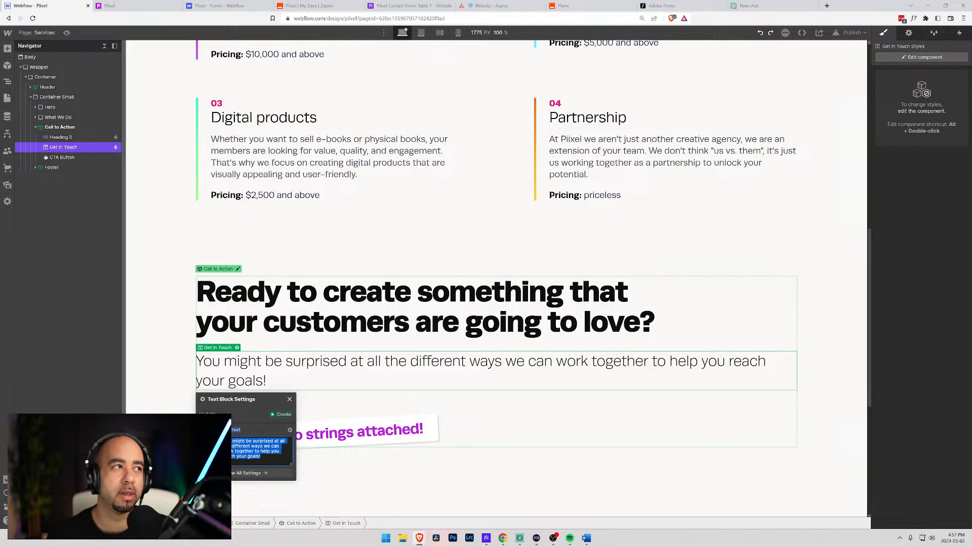
- Type 'We'd love to talk with you to showcase how our experience can help you'
type("We l")
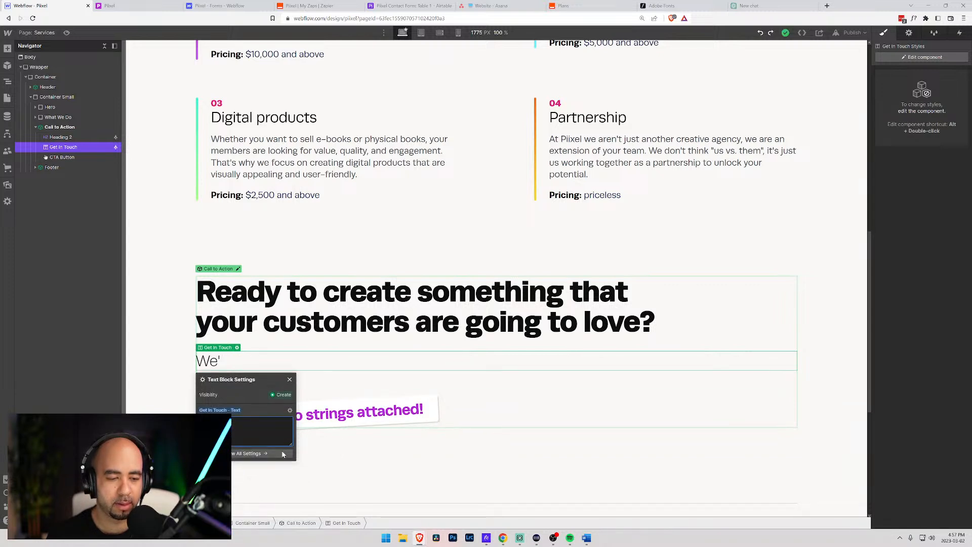
type("'d love to")
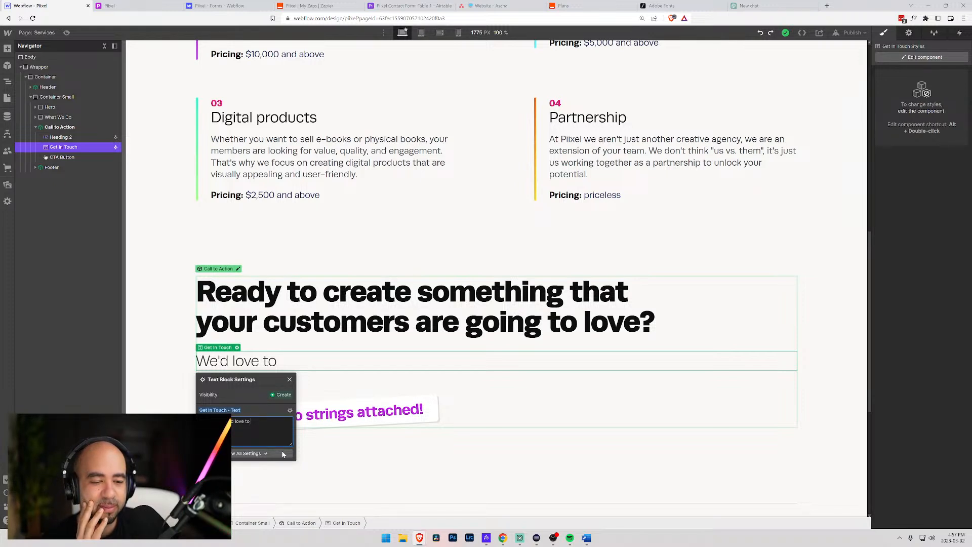
type("tal")
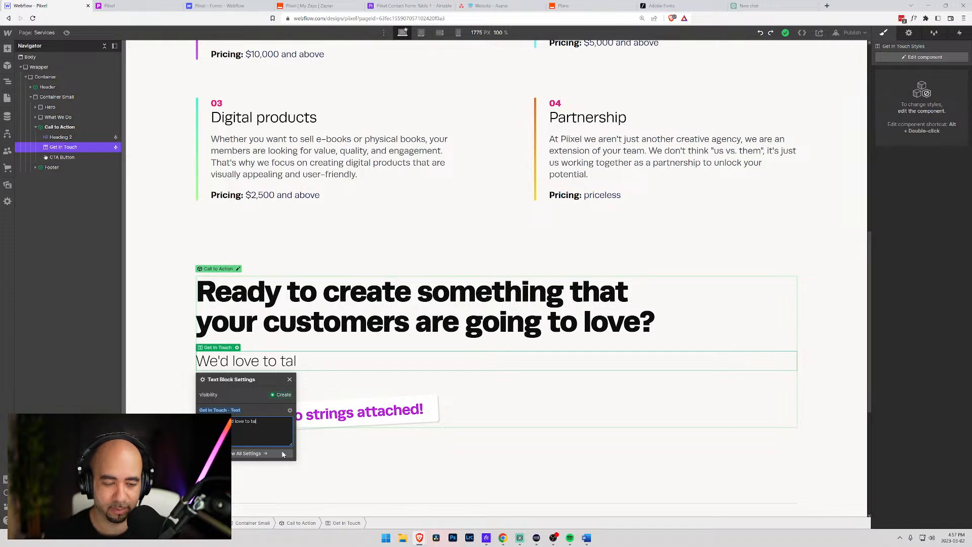
type("k with oyu")
key("BackSpace")
key("BackSpace")
key("BackSpace")
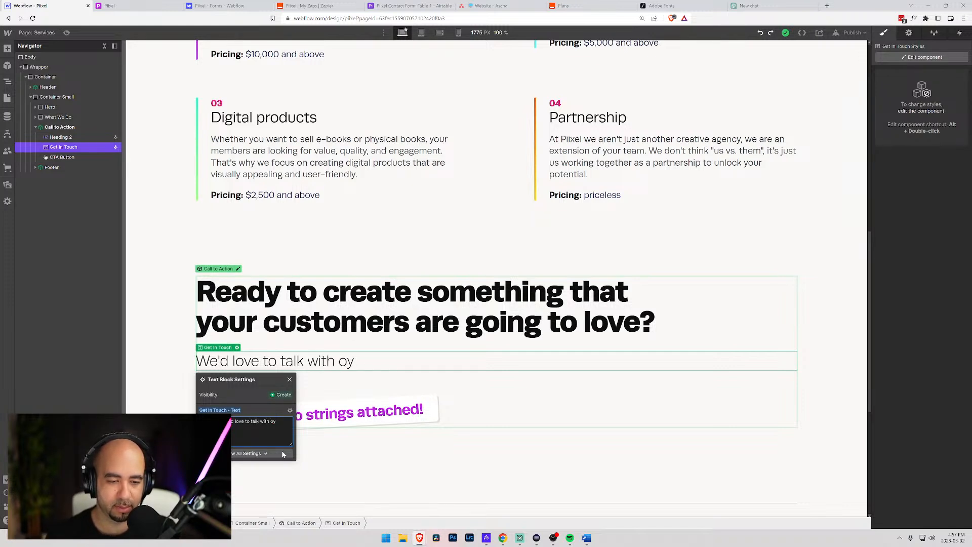
type("you")
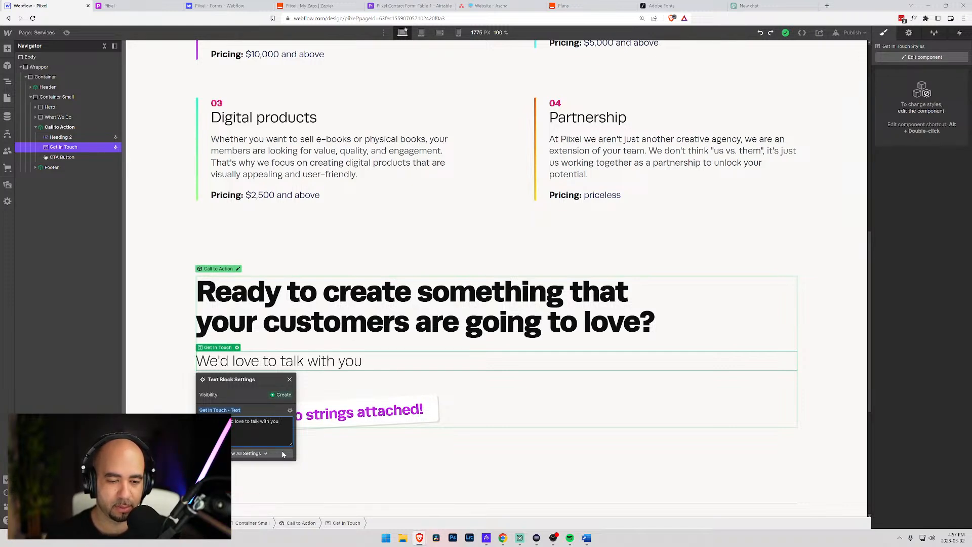
type(" to showcase")
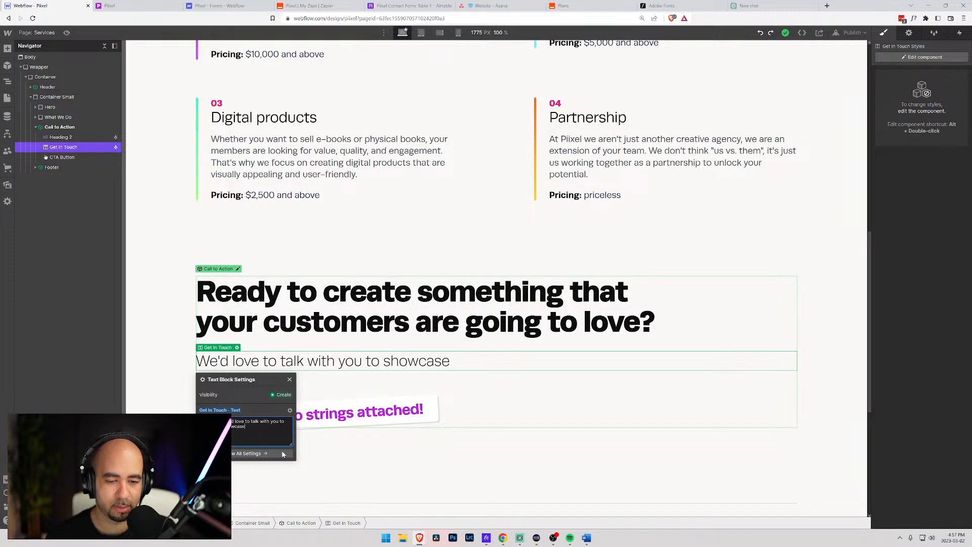
type(" how we can use")
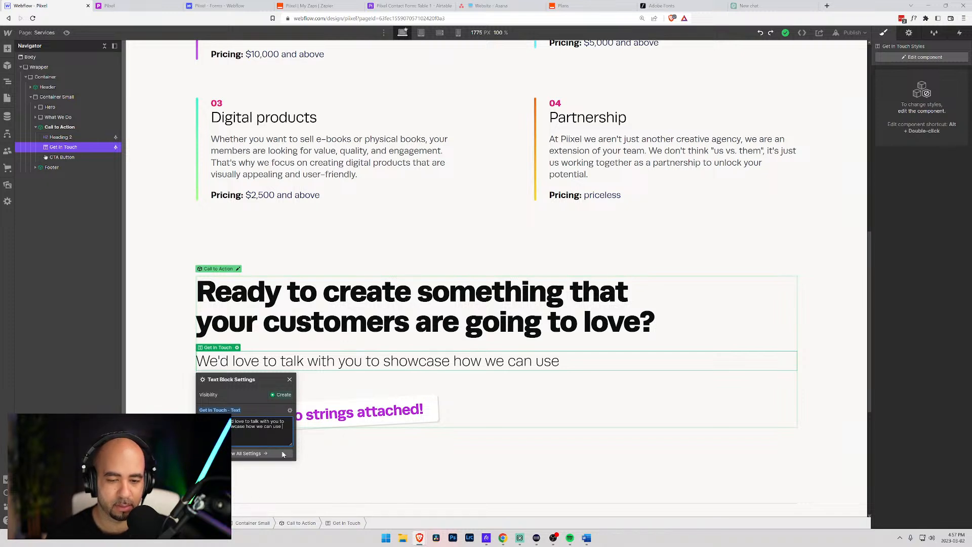
key("ctrl+shift+Left")
key("ctrl+shift+Left")
key("ctrl+shift+Left")
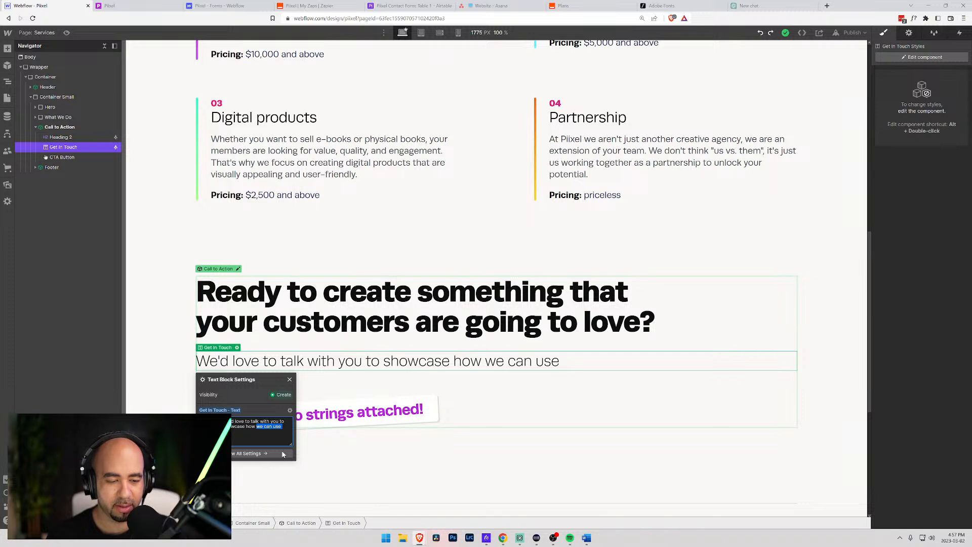
type("our")
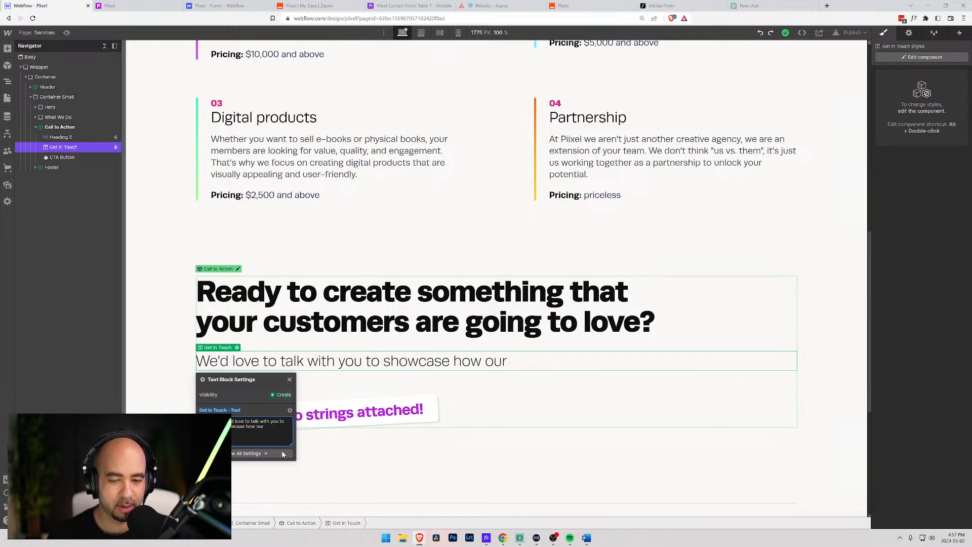
type(" experien")
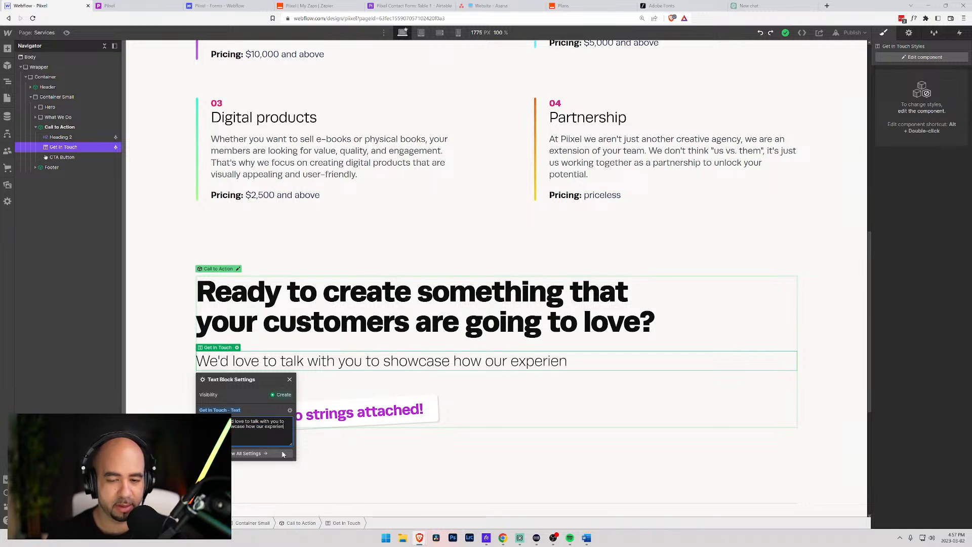
type("ce can help you")
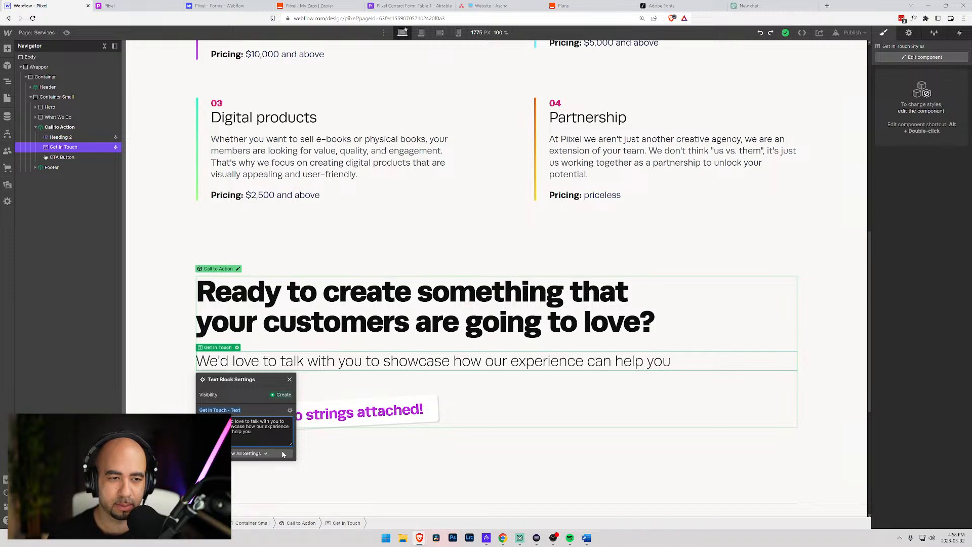
- Continue with 'grow your membership community beyond what you though was possible', fixing typos
type("gor")
key("BackSpace")
key("BackSpace")
type("ro")
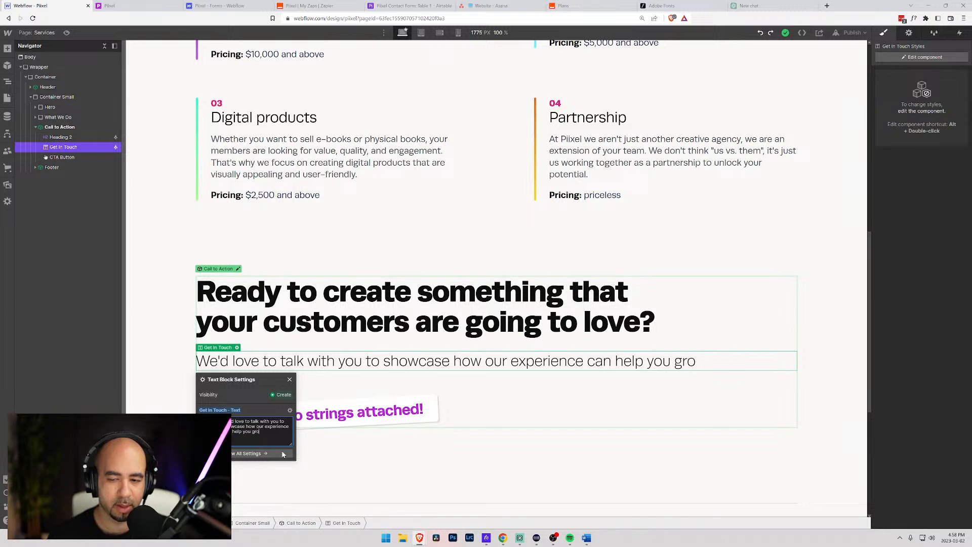
type("w your members")
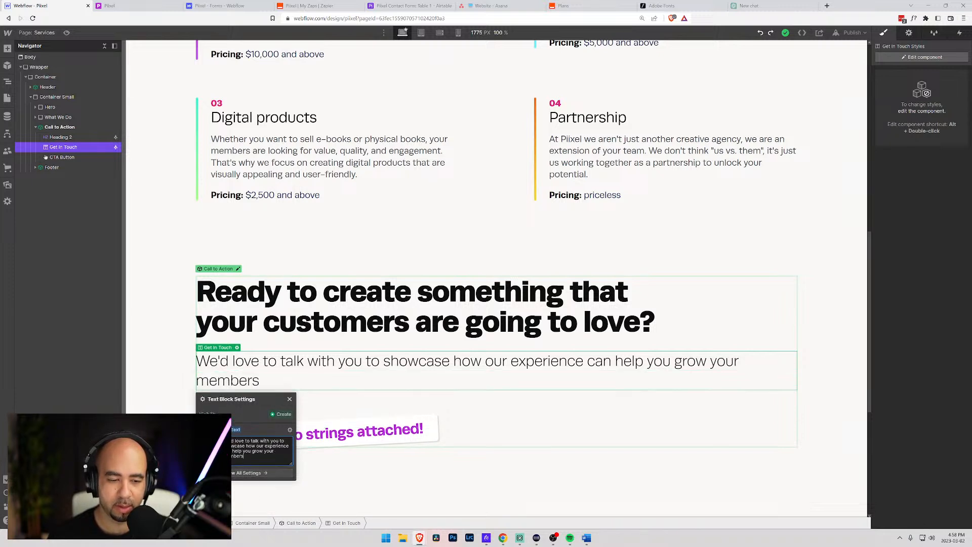
type("hip commu")
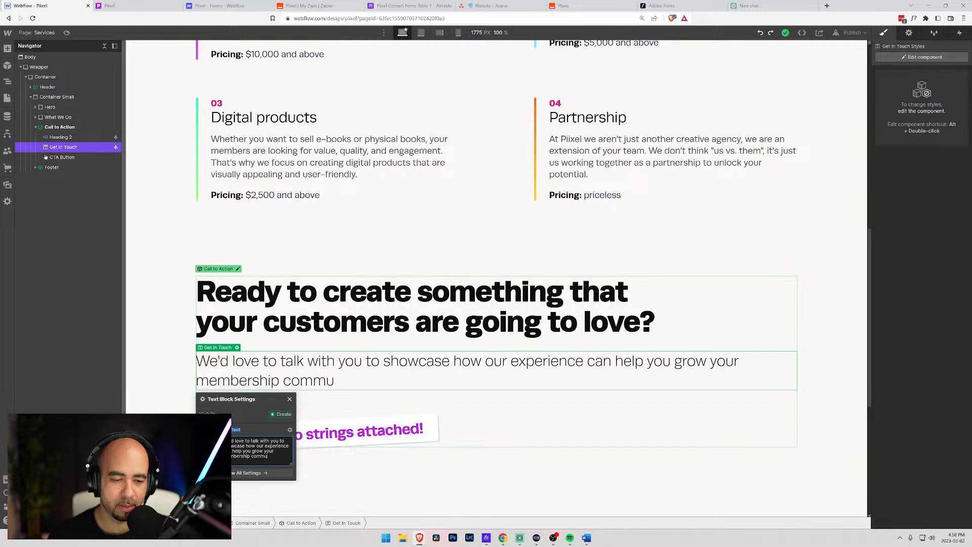
type("nity beyond")
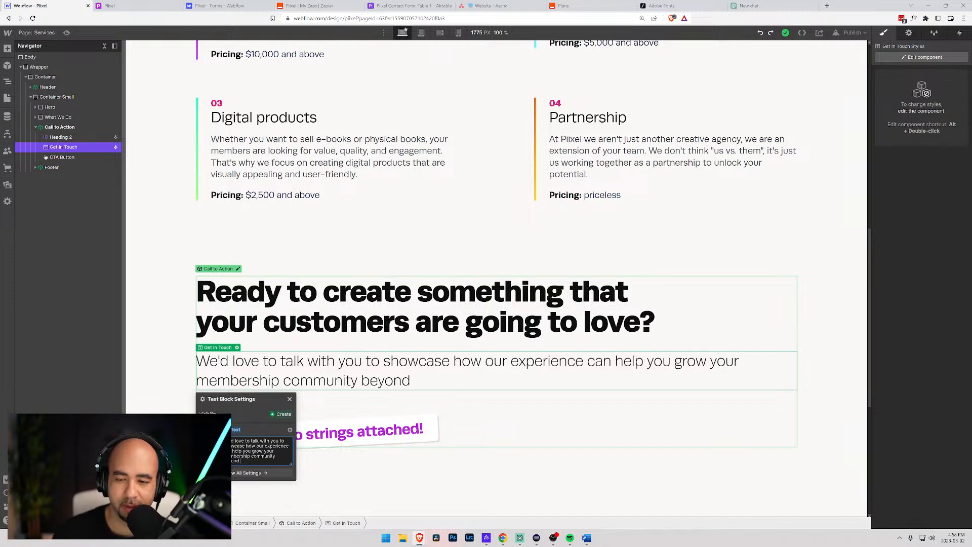
key("ctrl+shift+Left")
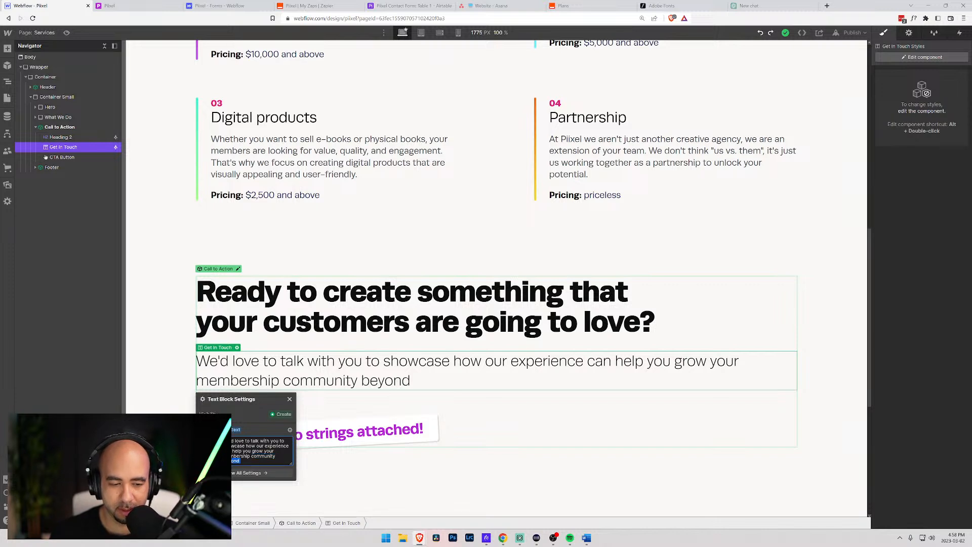
key("BackSpace")
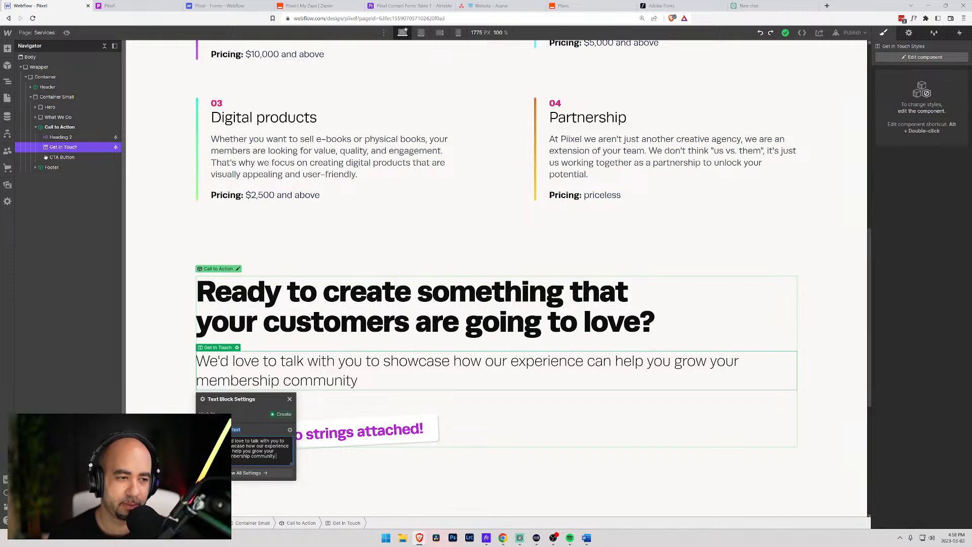
type("b")
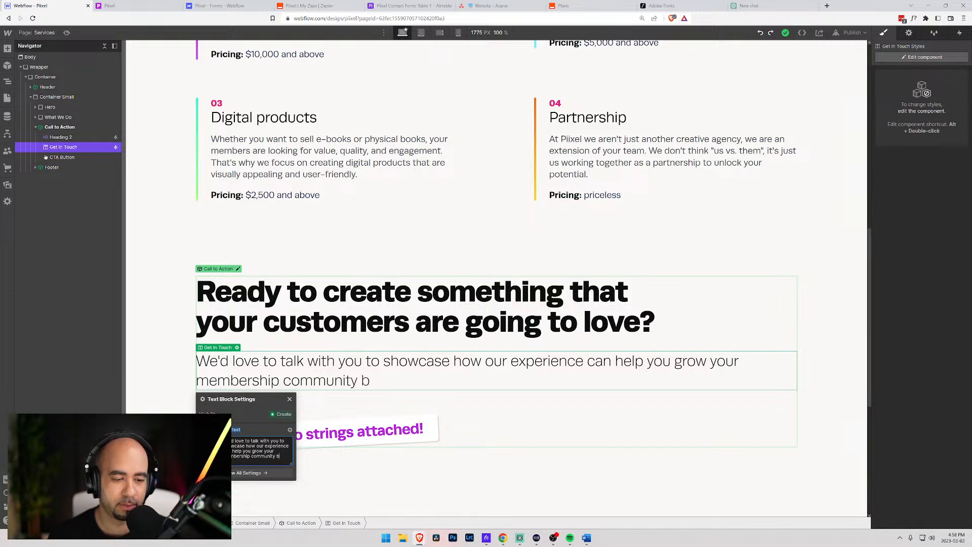
type("eyond what you though t")
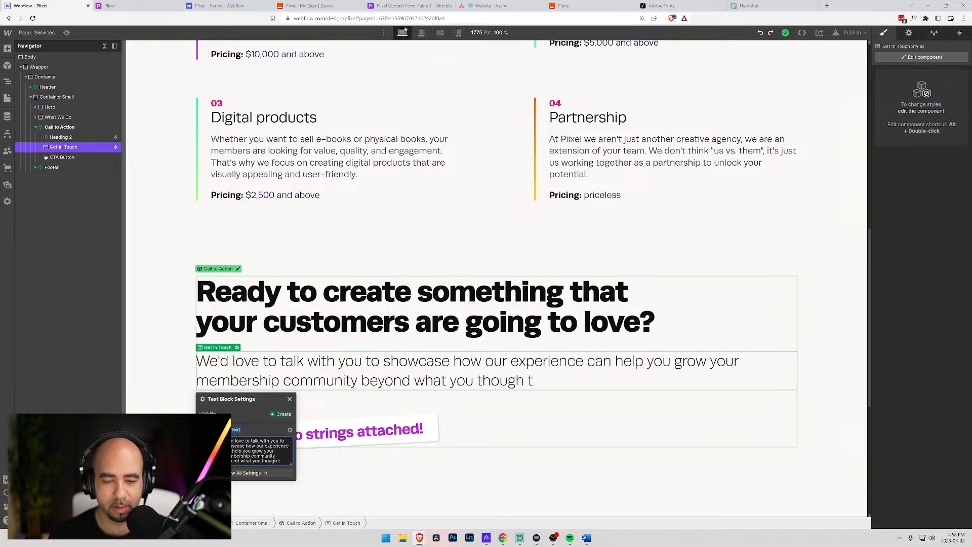
key("BackSpace")
type("was p")
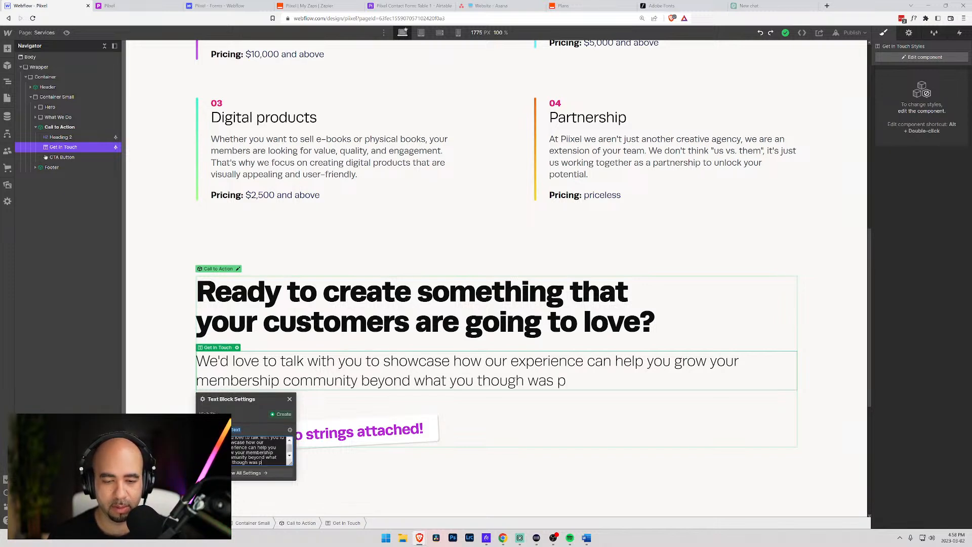
type("ossible.")
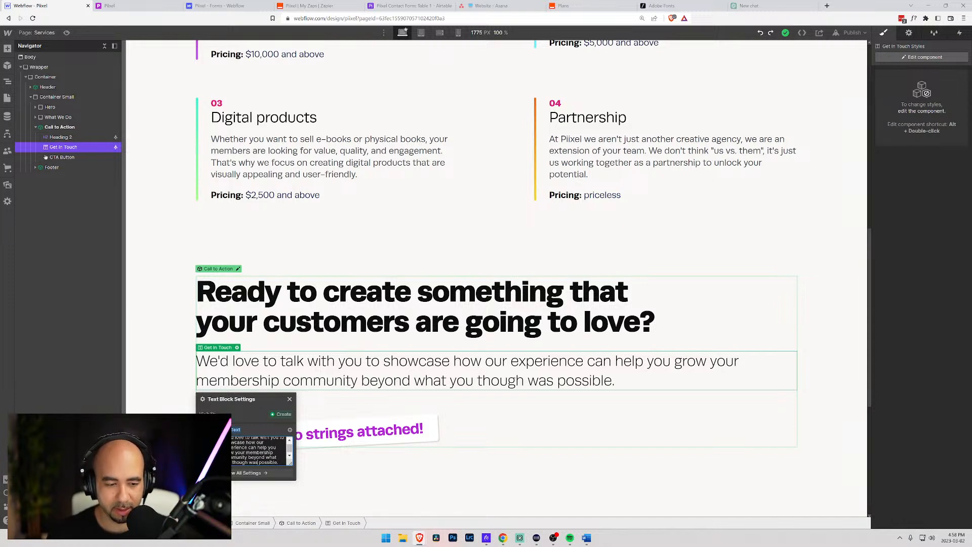
type("t")
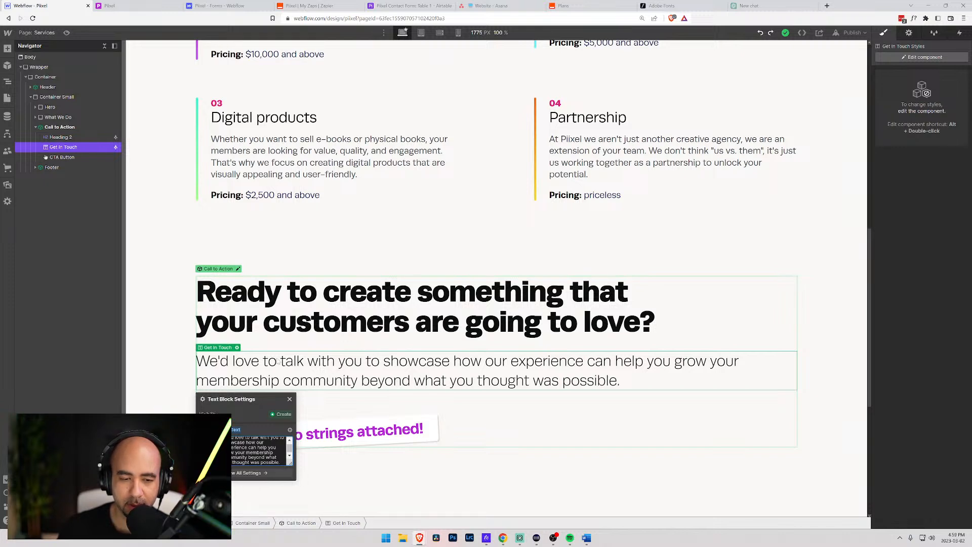
left_click(220, 362)
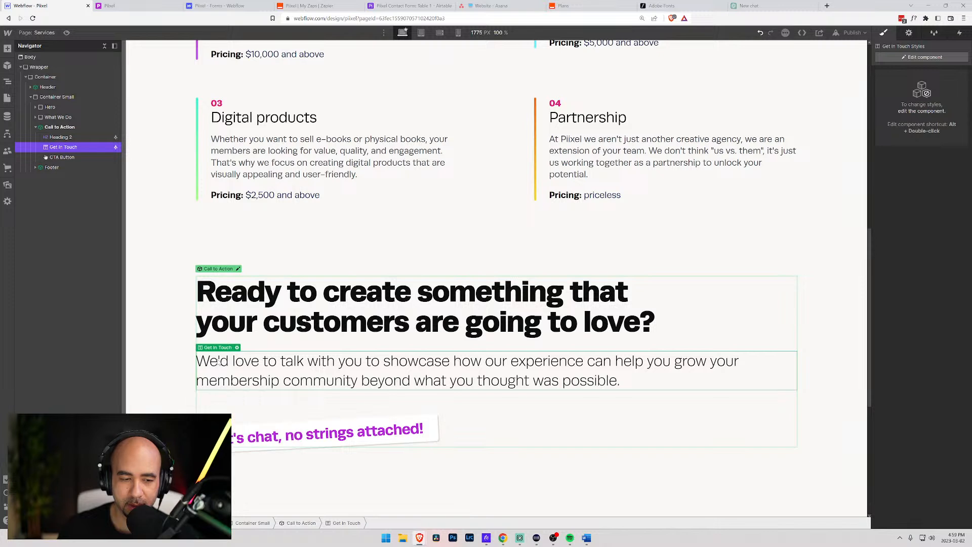
double_click(292, 370)
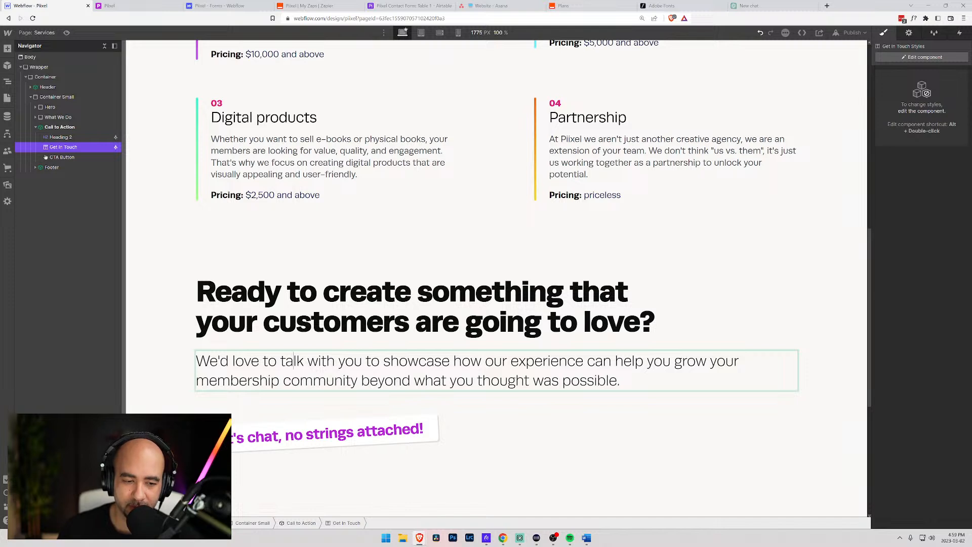
left_click(189, 352)
left_click(256, 364)
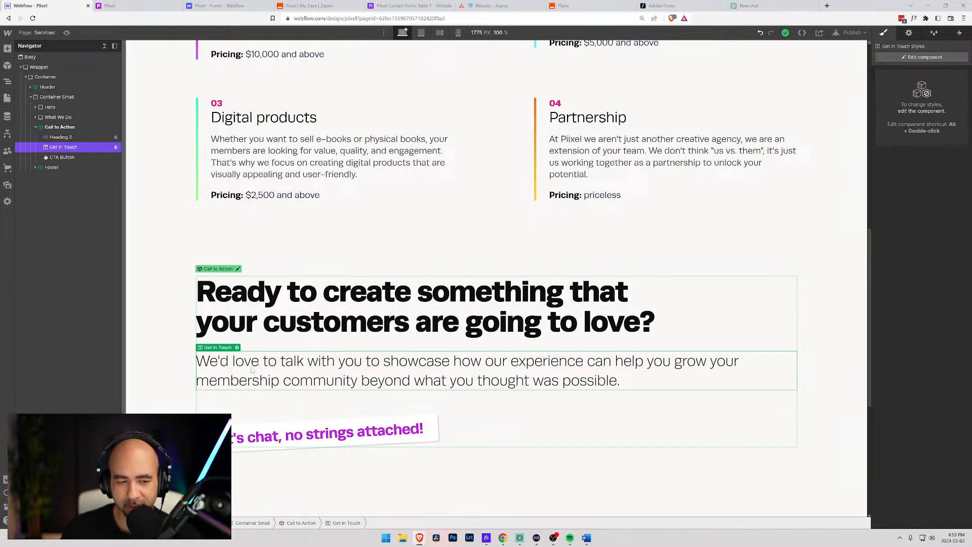
left_click(237, 347)
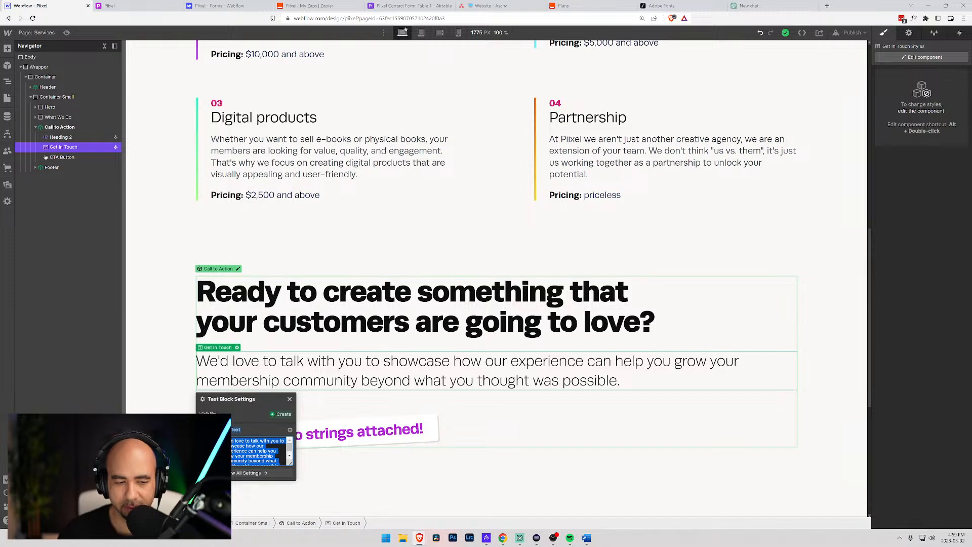
- Insert 'talking to people in our' after 'We love' at the paragraph's start
key("Left")
type("Reach ")
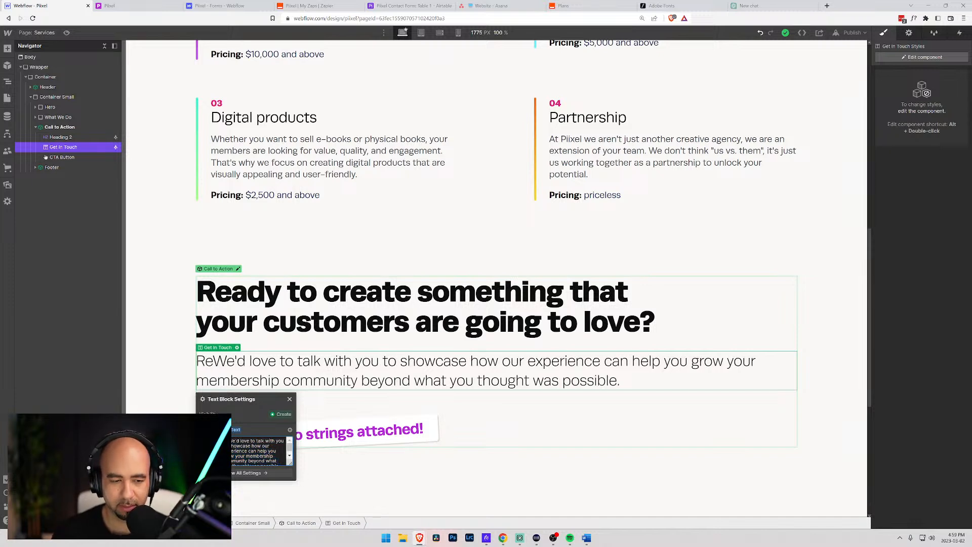
type("out t")
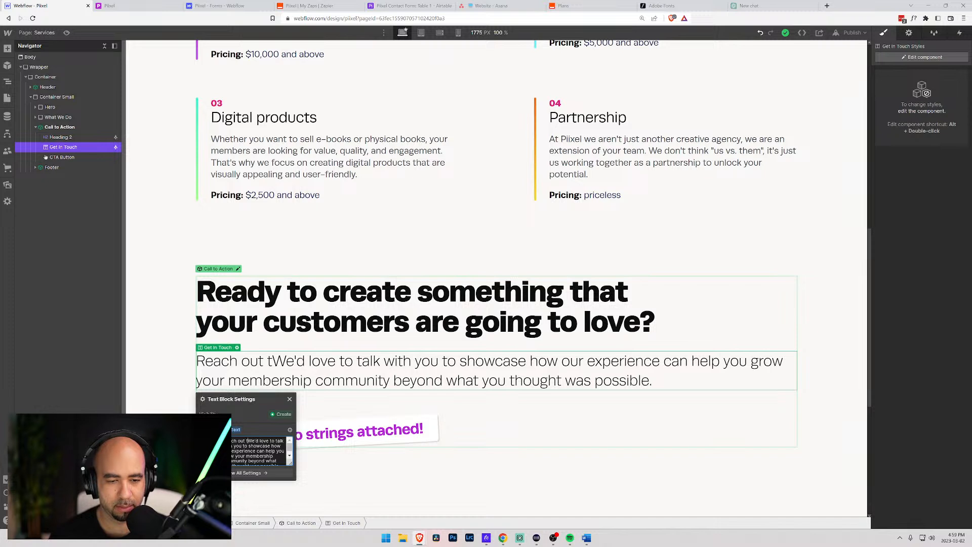
key("BackSpace")
key("BackSpace")
key("BackSpace")
key("BackSpace")
key("BackSpace")
key("BackSpace")
key("BackSpace")
key("BackSpace")
key("BackSpace")
key("BackSpace")
key("BackSpace")
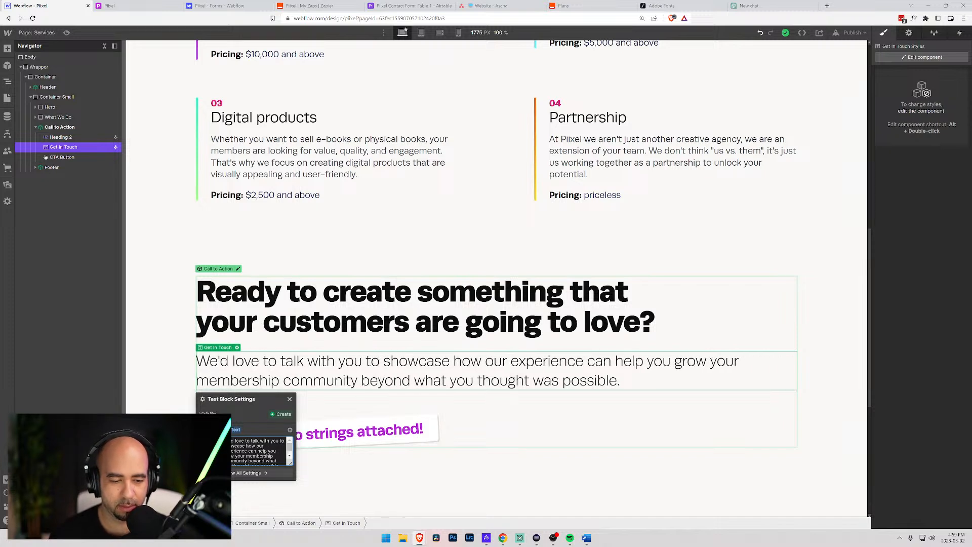
key("BackSpace")
key("BackSpace")
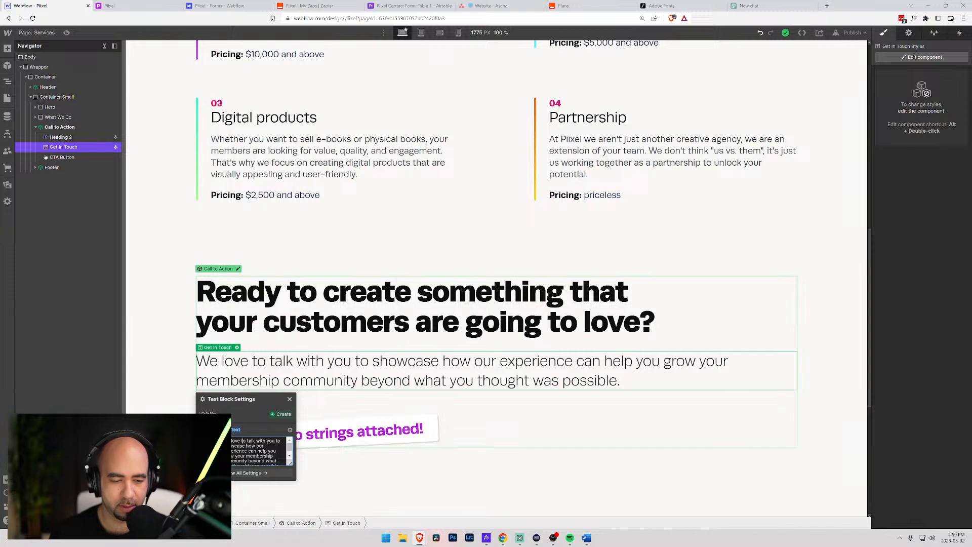
key("Left")
type("talking to")
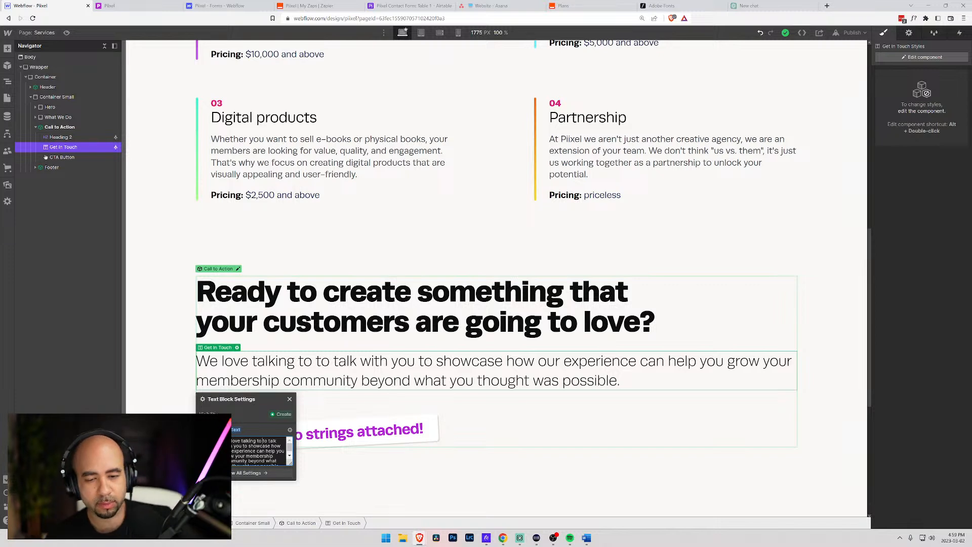
type("people ")
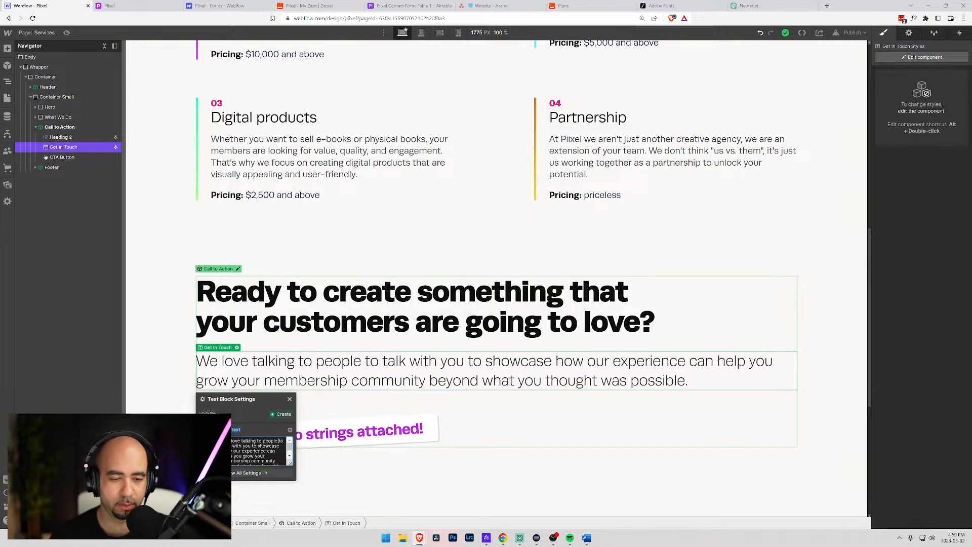
type("in our")
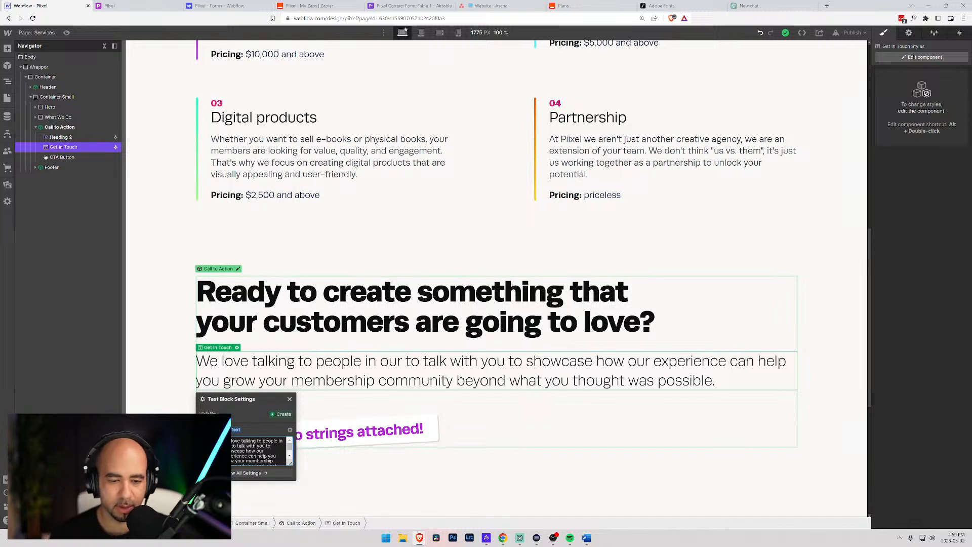
- Replace the paragraph with 'Find out how leveraging our experience can help you grow your membership community'
key("ctrl+a")
type("Find")
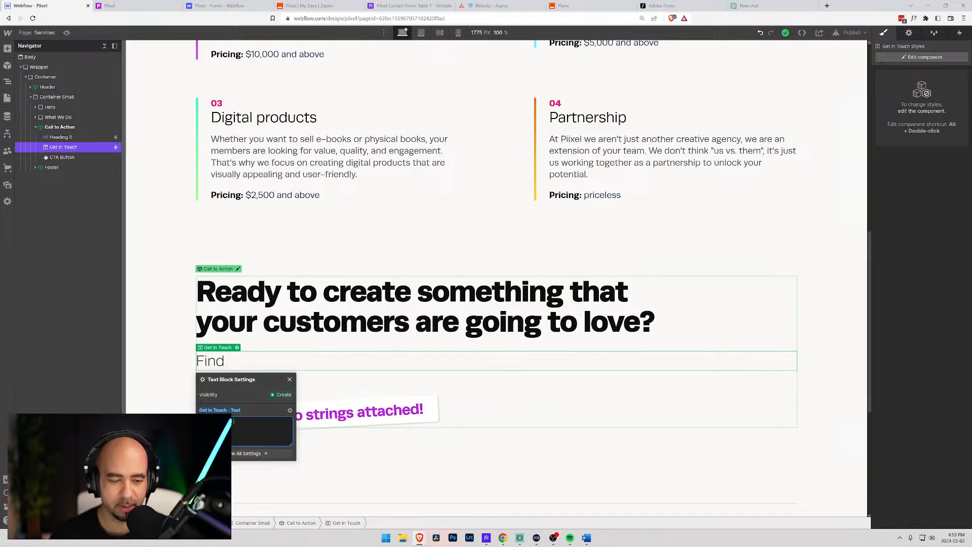
type(" out how ")
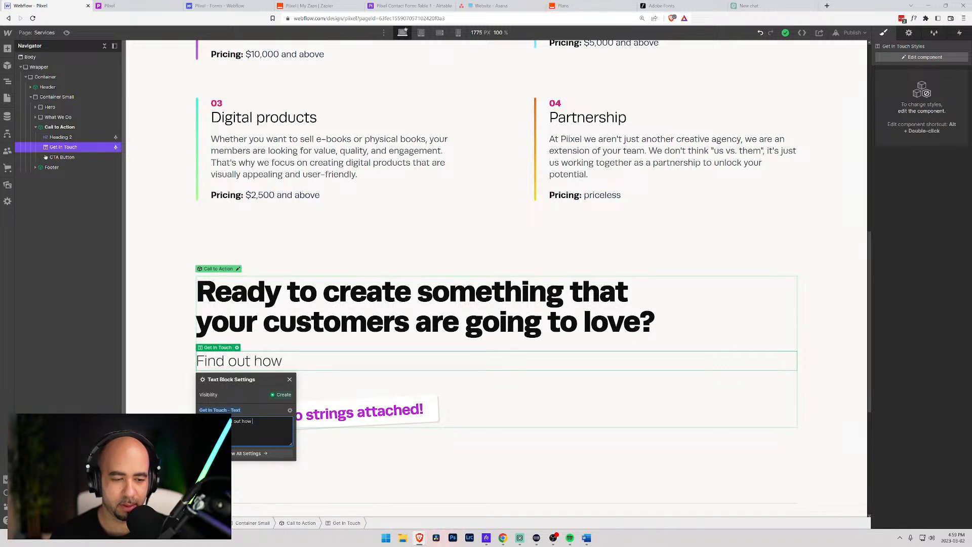
type("our")
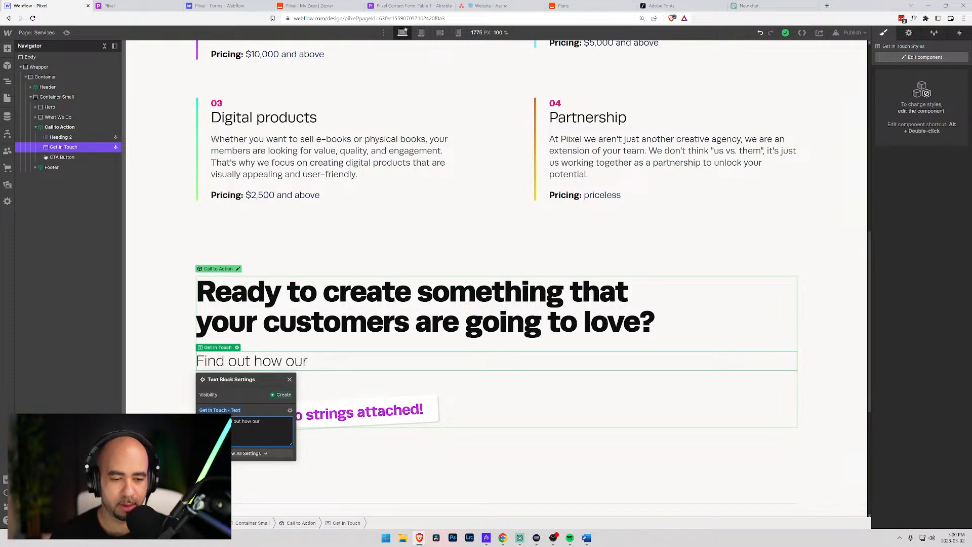
key("BackSpace")
key("BackSpace")
key("BackSpace")
type("leva")
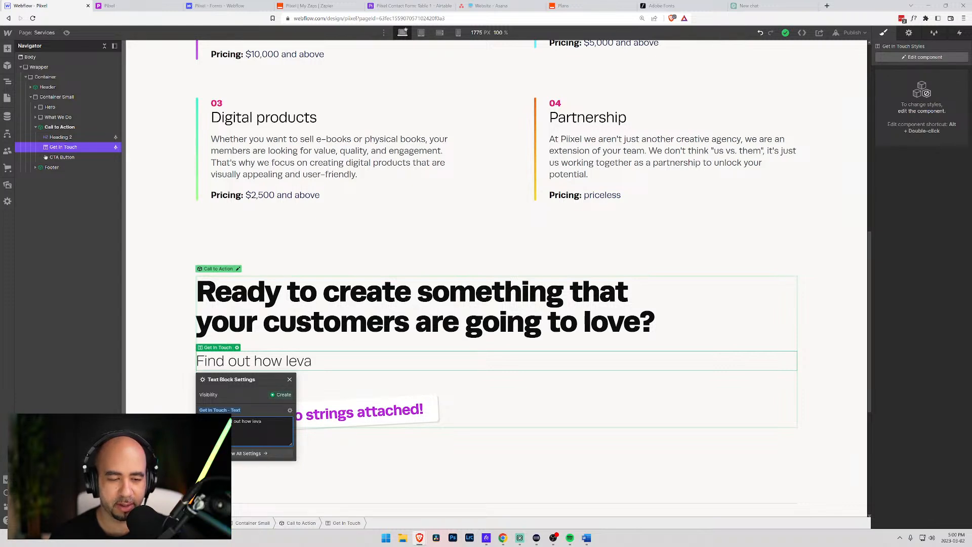
type("rageing")
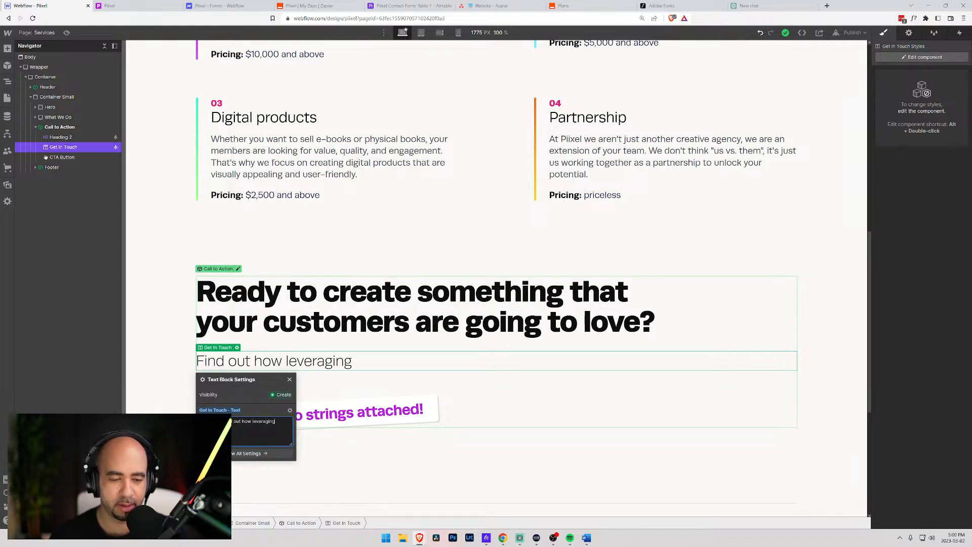
type(" our expierence can help you")
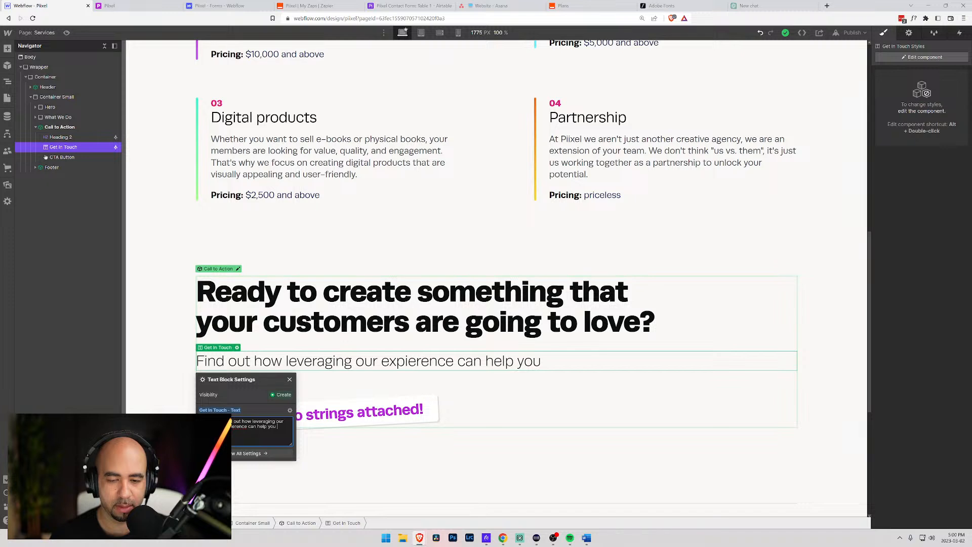
type(" frow")
key("BackSpace")
key("BackSpace")
key("BackSpace")
key("BackSpace")
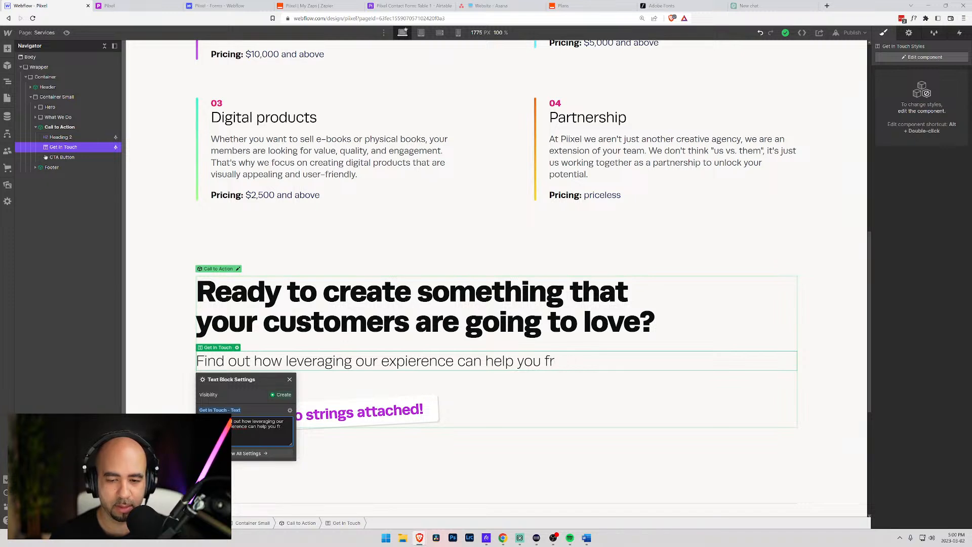
type("grow your")
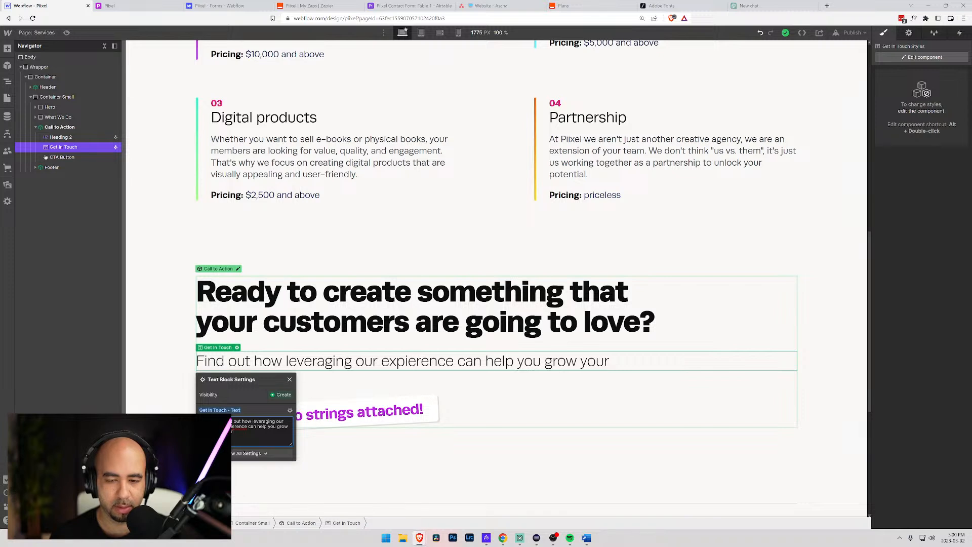
type(" member")
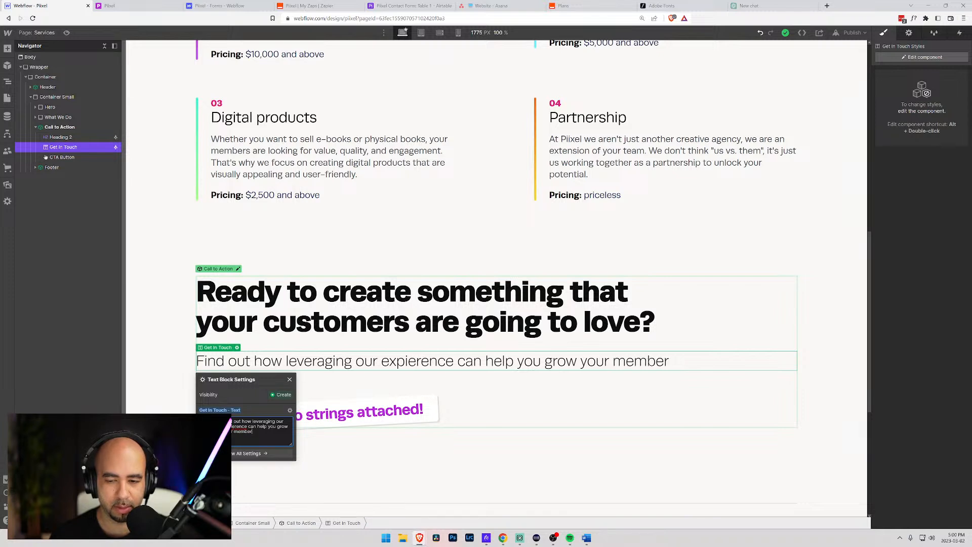
type("ship commu")
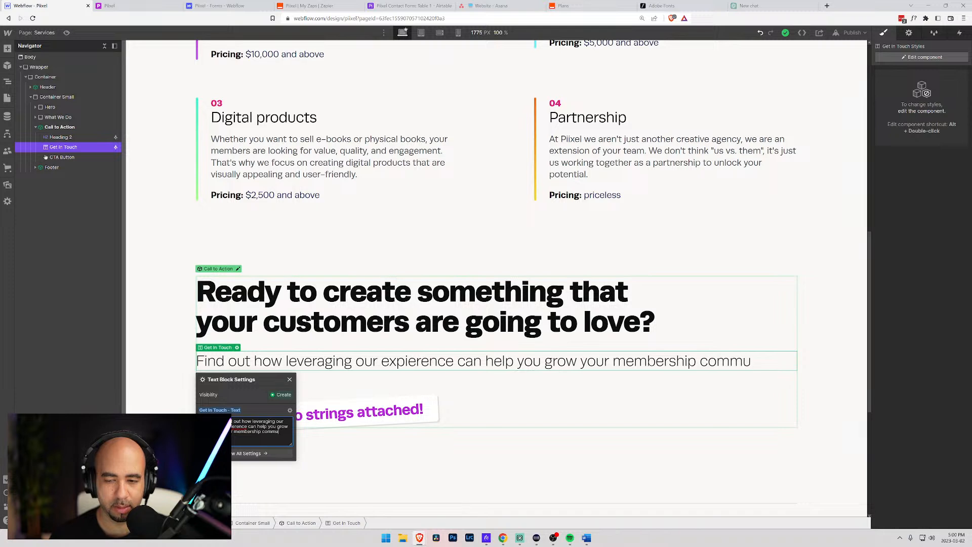
type("nity.")
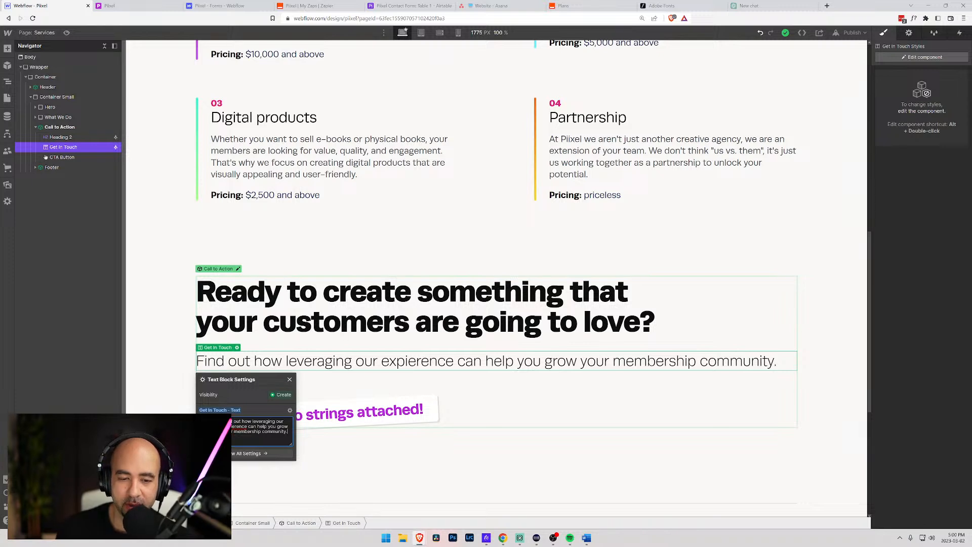
right_click(238, 427)
left_click(263, 344)
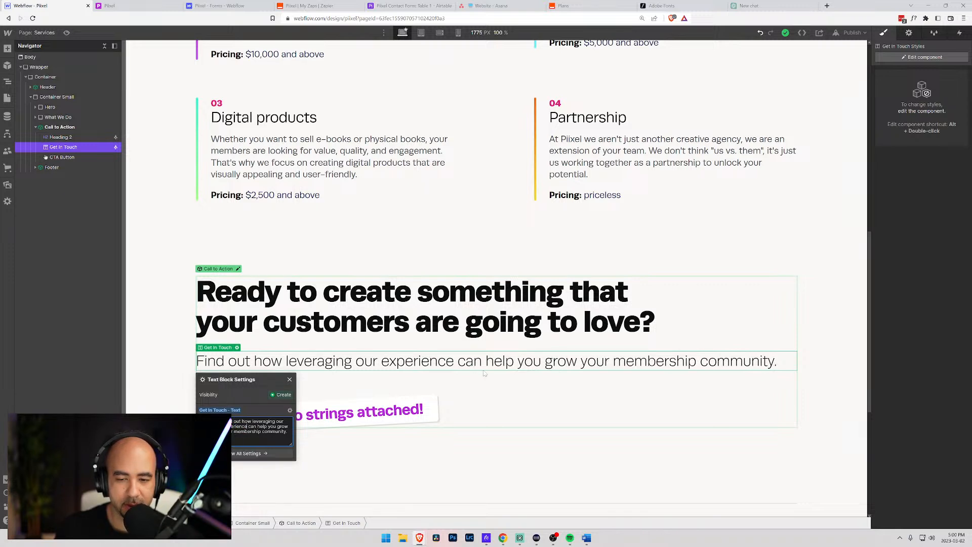
- Change the paragraph's ending to 'supercharge your membership growth.' and delete the leftover old ending
left_click(544, 364)
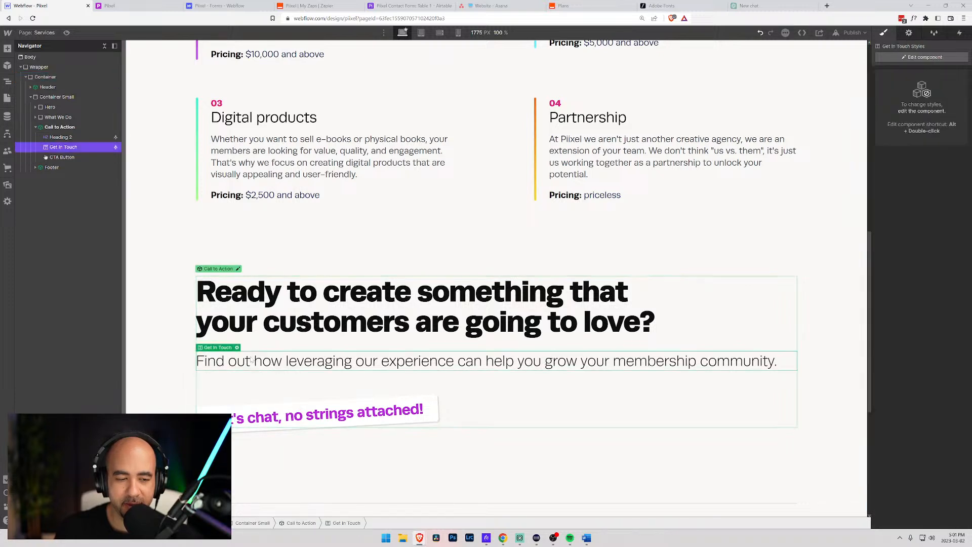
left_click(237, 348)
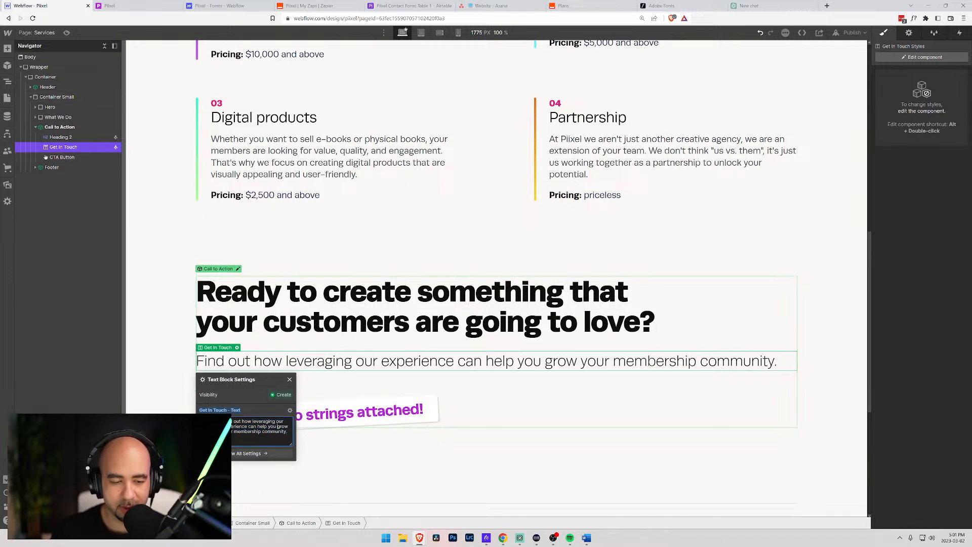
type("super")
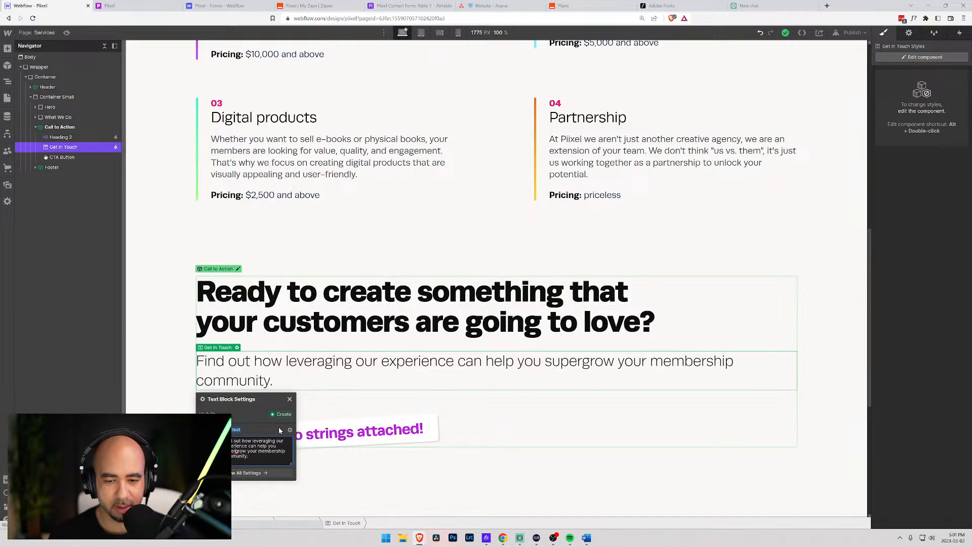
type("charge yo")
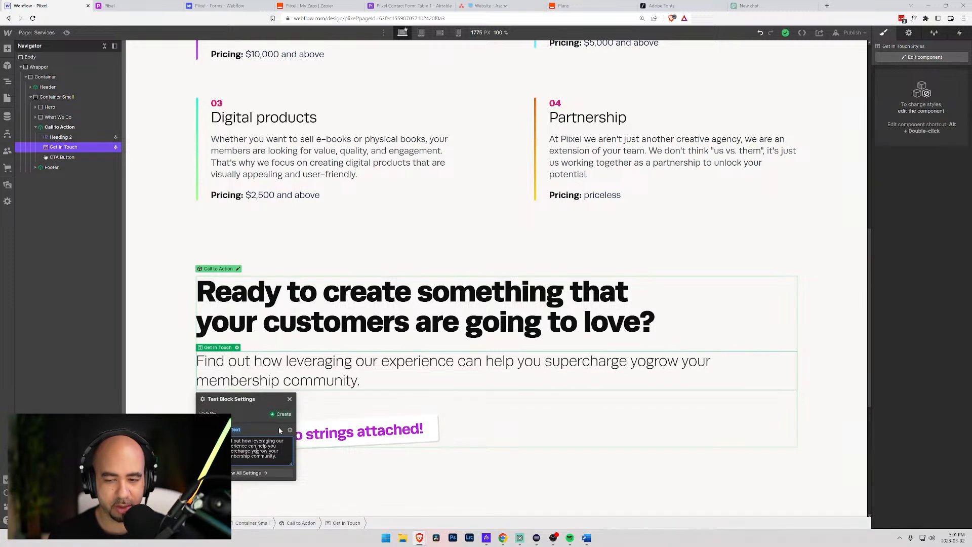
type("ur membership")
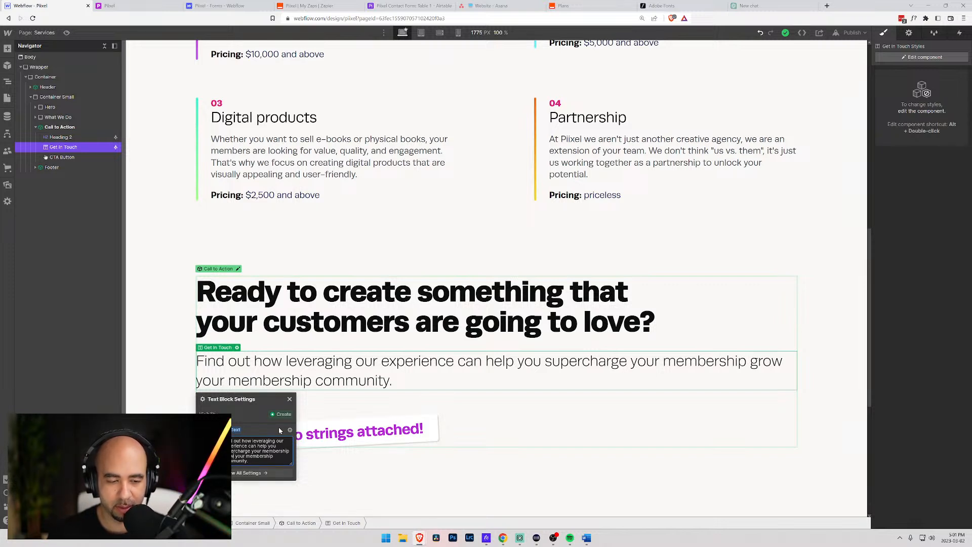
type("th.")
key("shift+Down")
key("shift+Down")
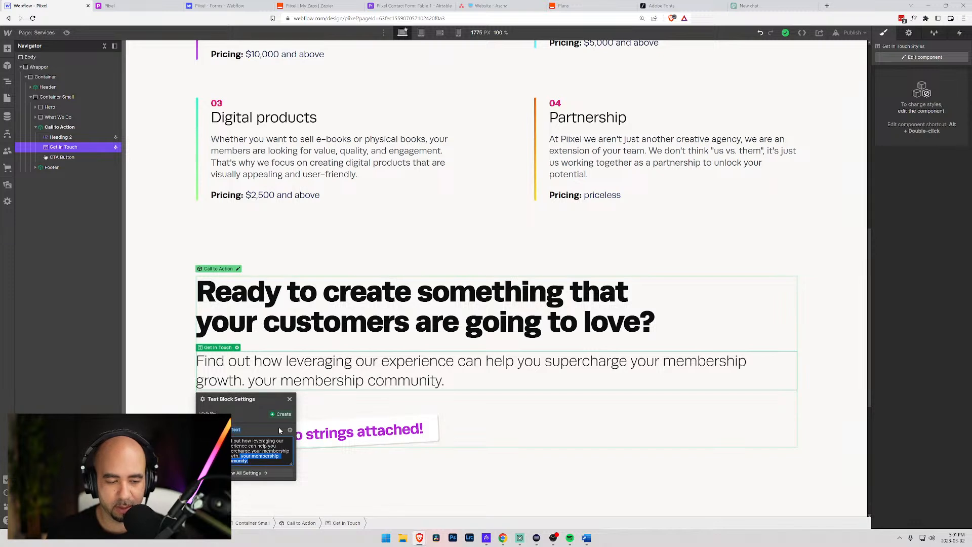
key("BackSpace")
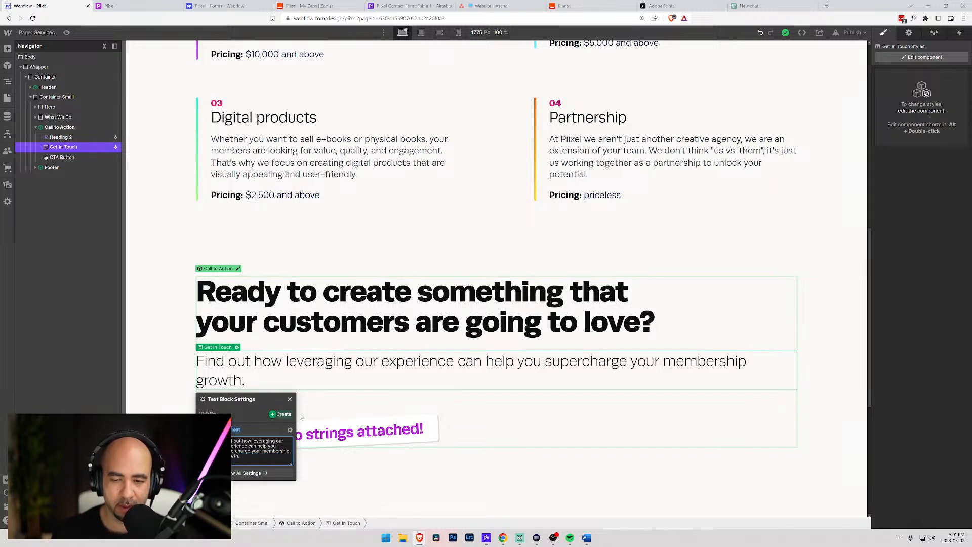
left_click(297, 414)
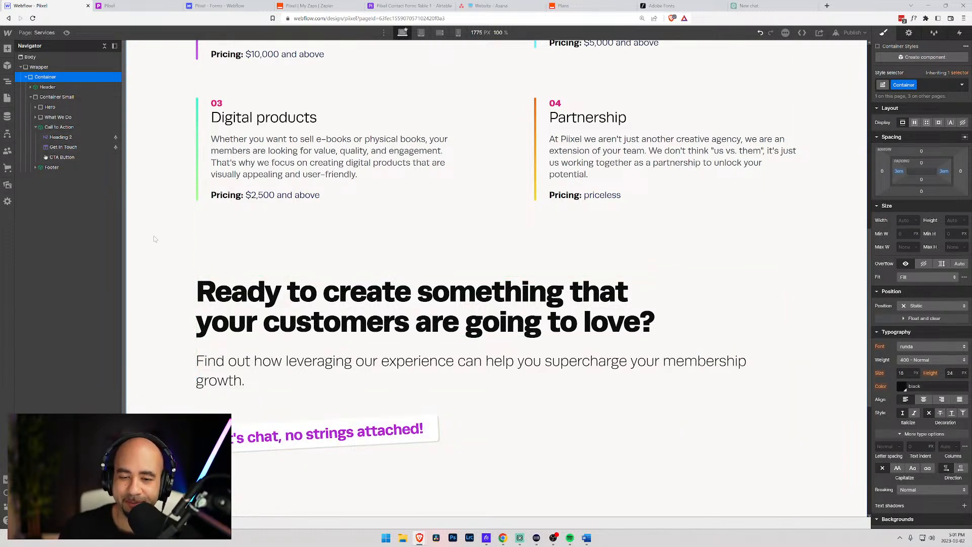
- Check the 'Ready to create…' heading, then select the Call to Action component instance
left_click(537, 311)
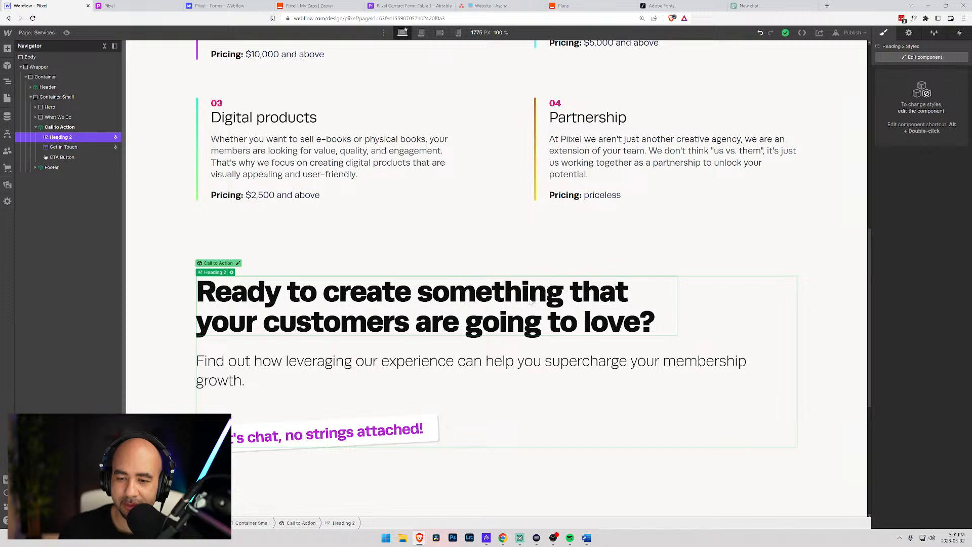
left_click(232, 273)
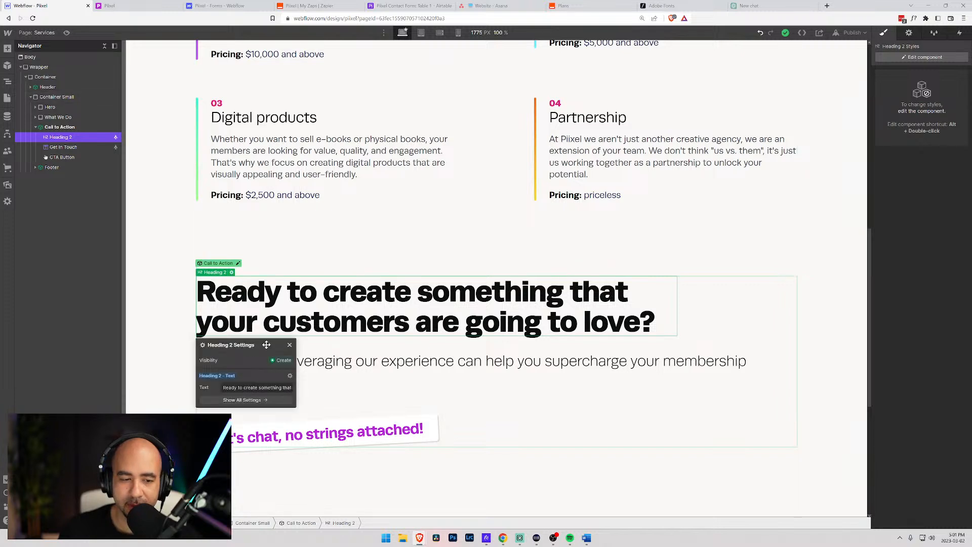
left_click(525, 277)
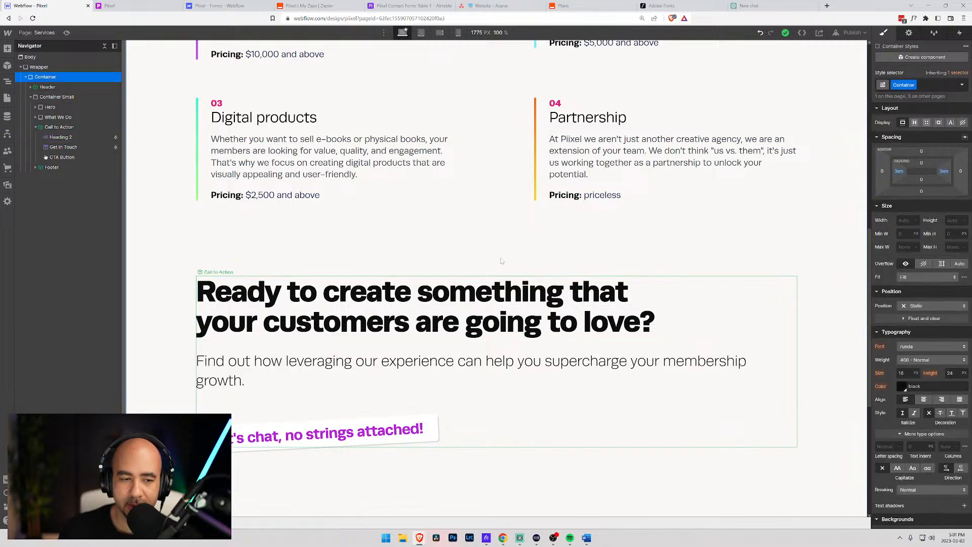
left_click(743, 293)
- Edit the Call to Action main component and style its heading with the All H2 Headings tag
left_click(932, 56)
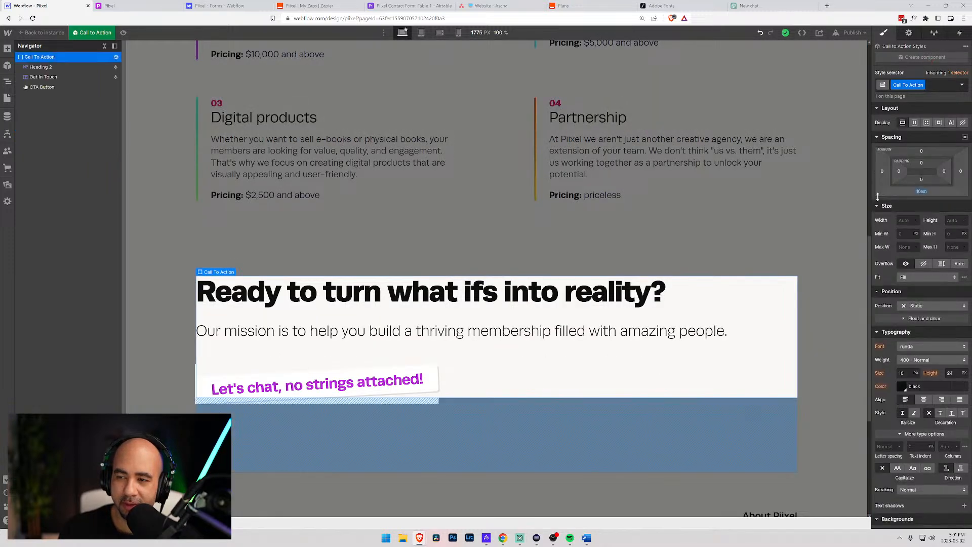
left_click(532, 286)
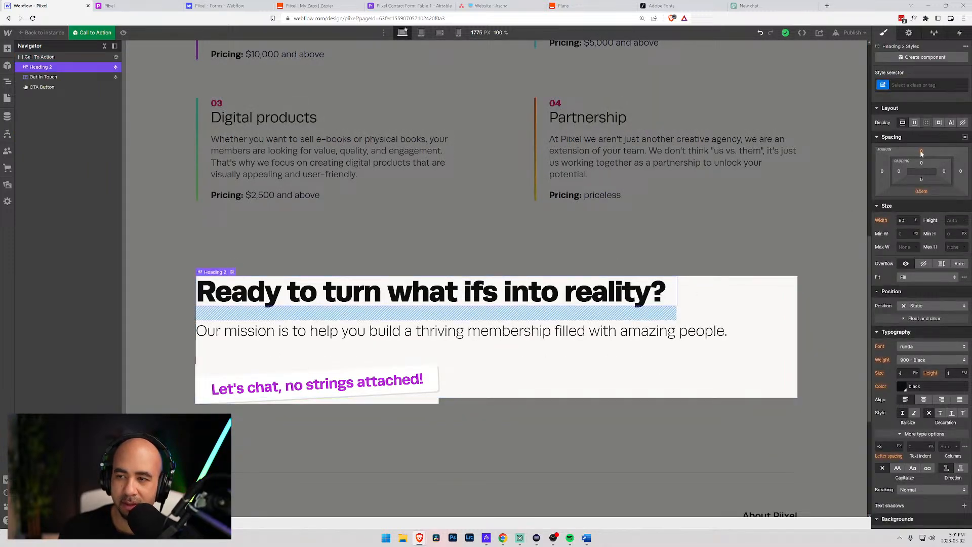
left_click(887, 87)
left_click(885, 133)
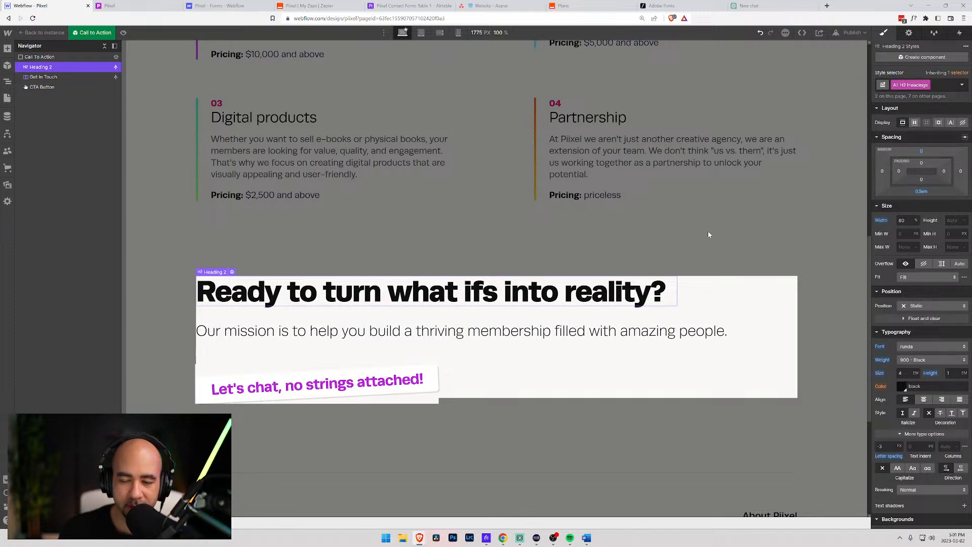
- Set the Get In Touch paragraph width to 75% on desktop
left_click(698, 334)
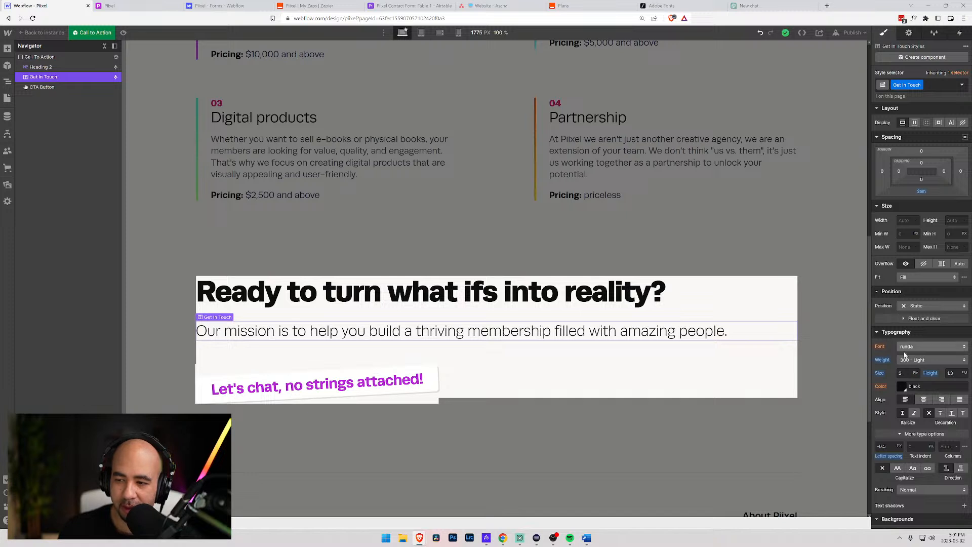
left_click(902, 221)
type("75%")
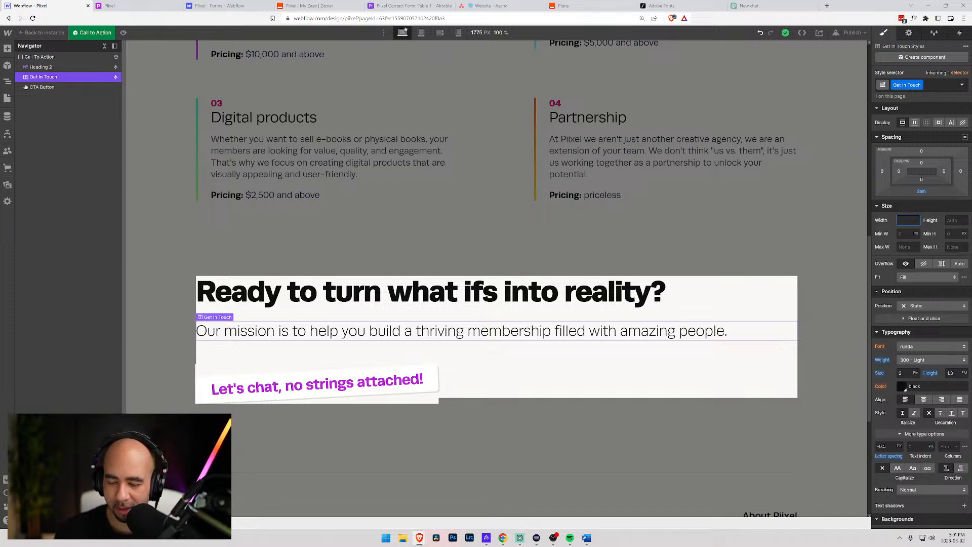
key("Return")
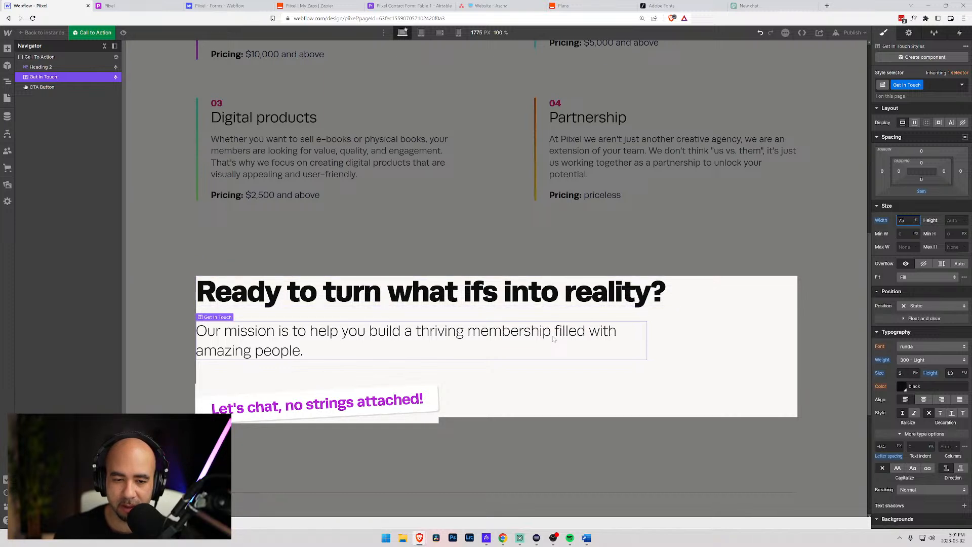
- Set the paragraph width to 100% at Mobile Landscape, then return to desktop and exit the component
left_click(420, 35)
scroll(448, 235, "down", 6)
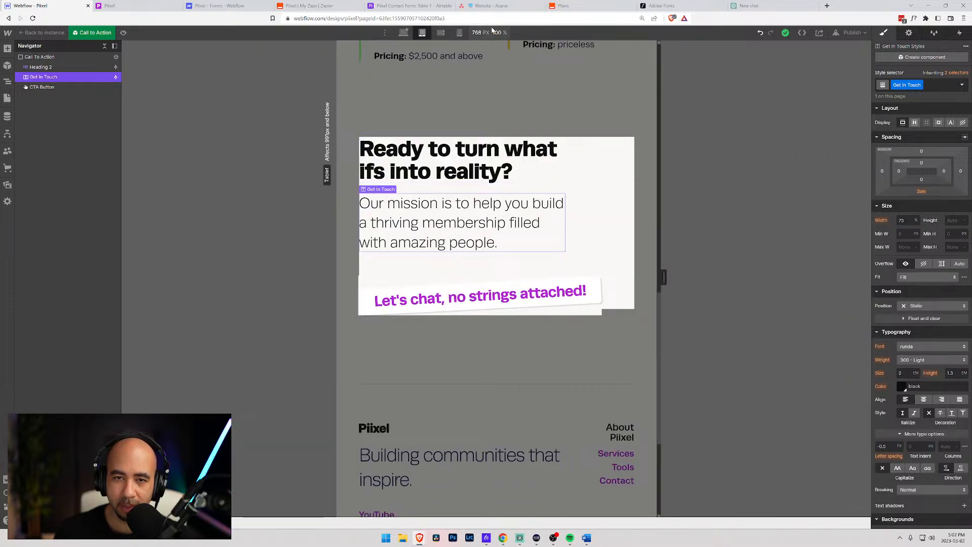
left_click(441, 33)
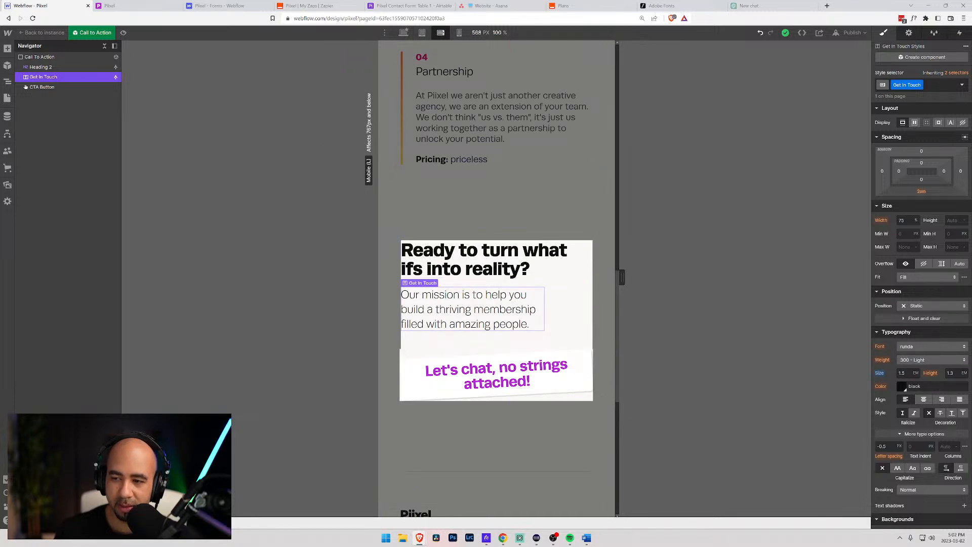
left_click(903, 220)
type("100")
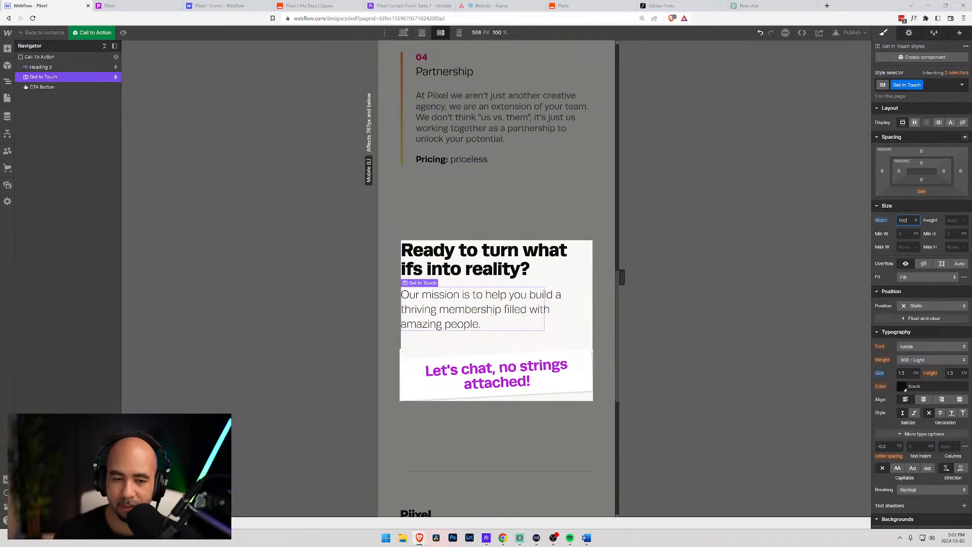
left_click(459, 32)
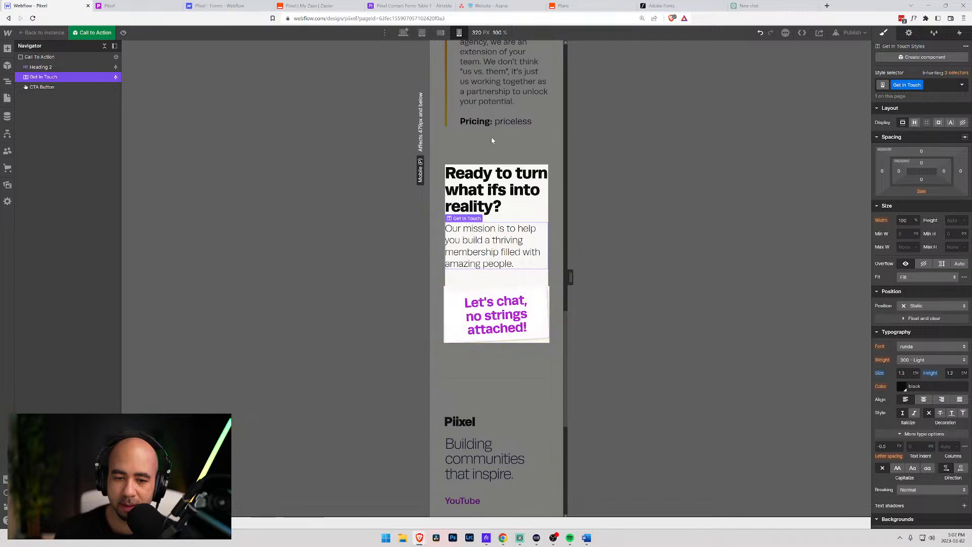
left_click(403, 33)
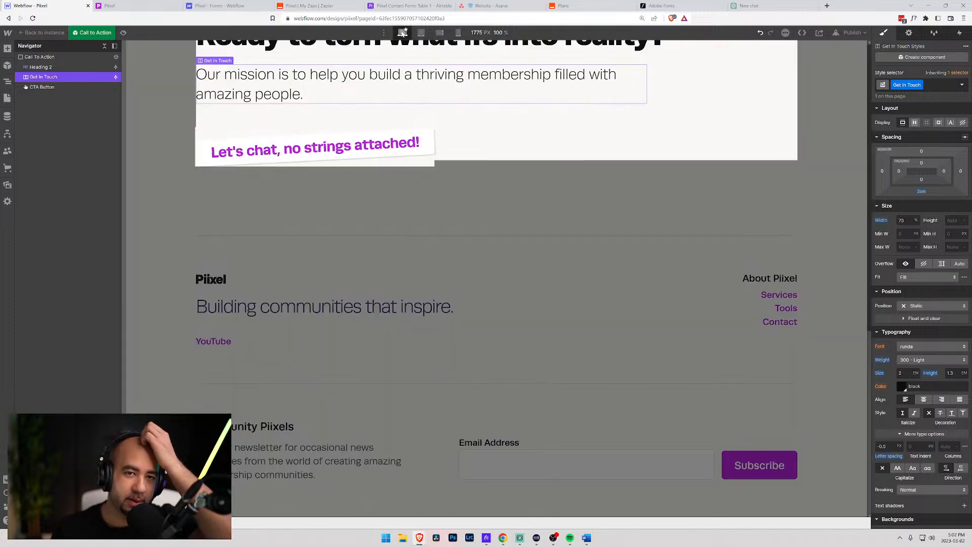
left_click(169, 147)
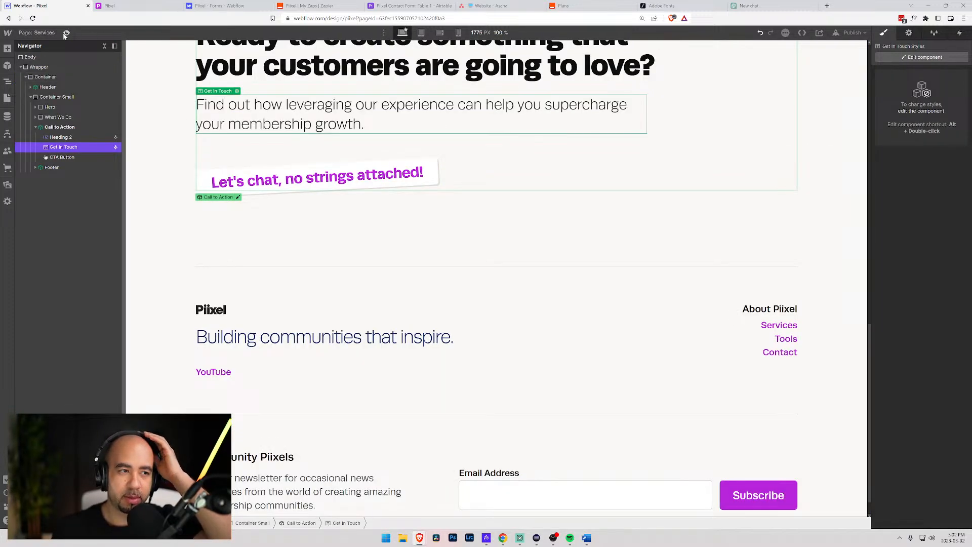
- Switch via Home to the Tools page and scroll to its 'Ready to supercharge your community?' CTA
scroll(159, 195, "up", 3)
left_click(159, 194)
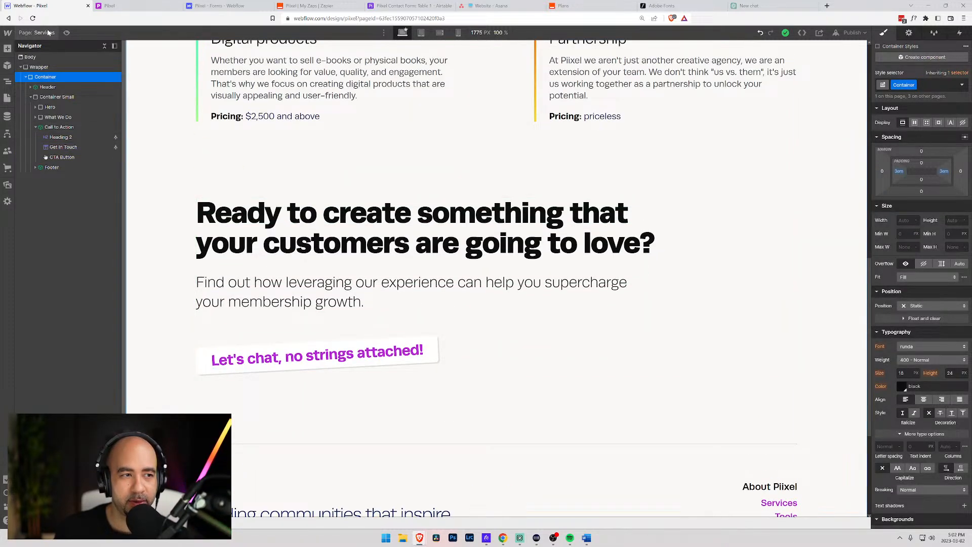
left_click(7, 98)
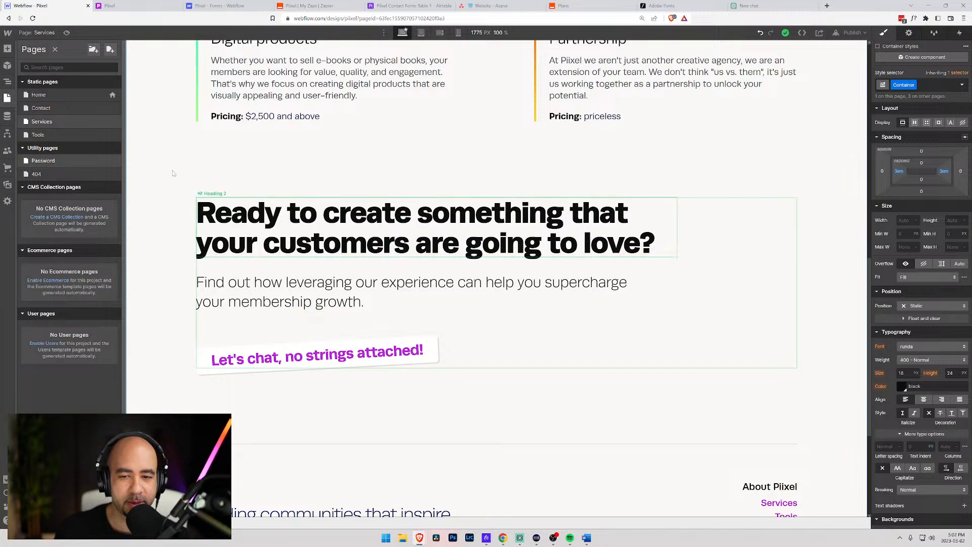
left_click(38, 95)
scroll(245, 240, "down", 20)
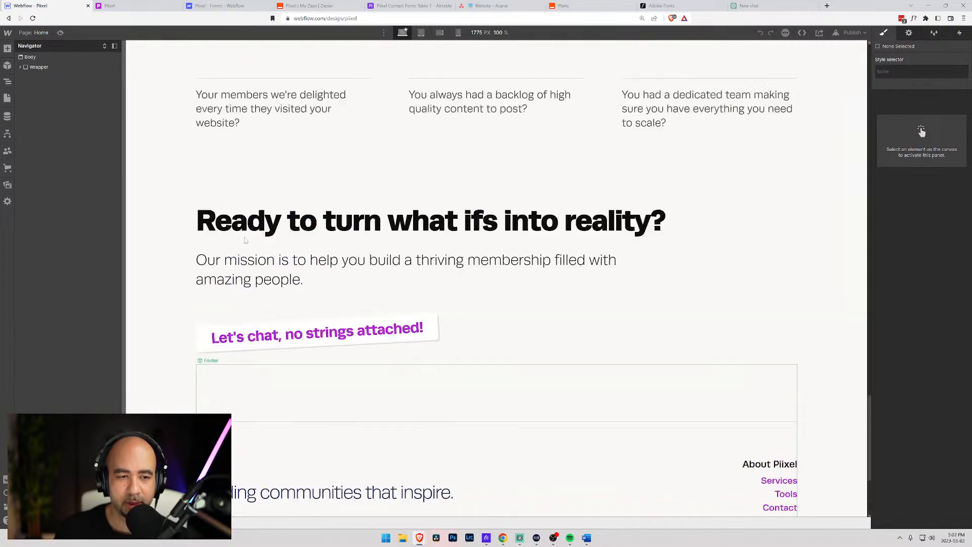
scroll(245, 240, "up", 2)
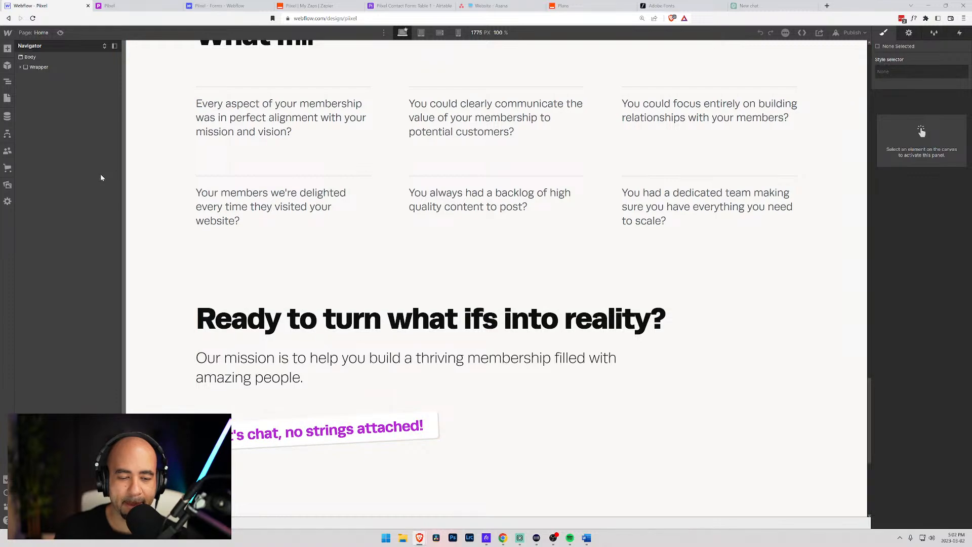
left_click(34, 32)
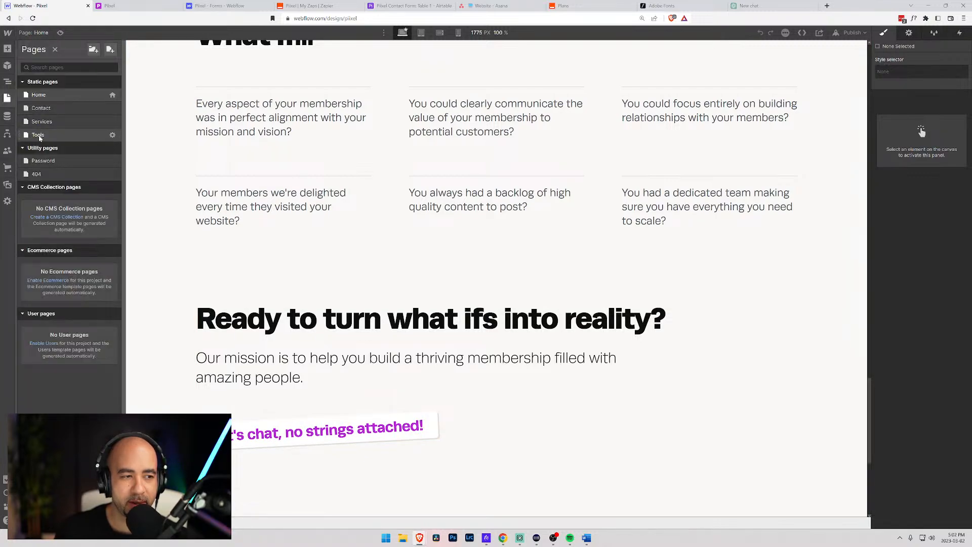
left_click(37, 134)
scroll(171, 269, "down", 20)
scroll(171, 269, "up", 6)
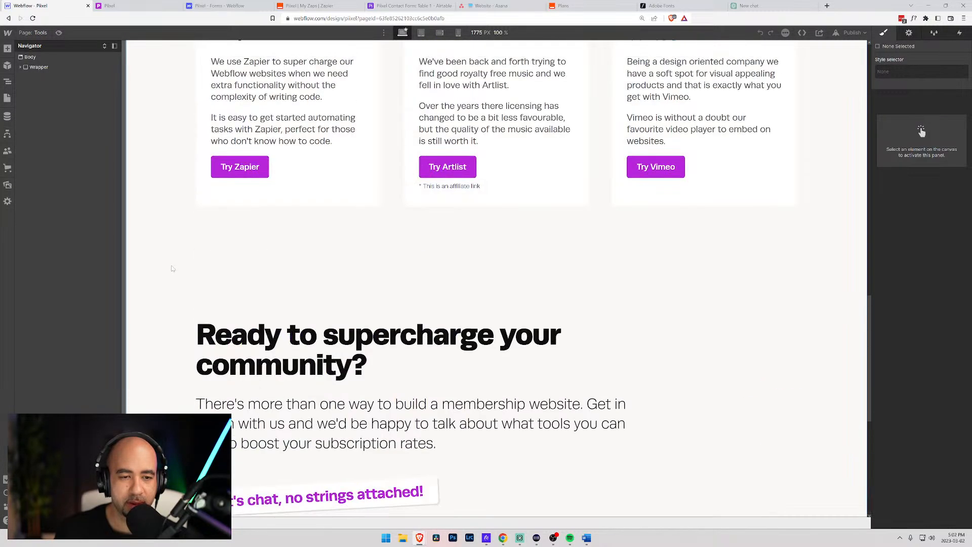
scroll(162, 263, "down", 4)
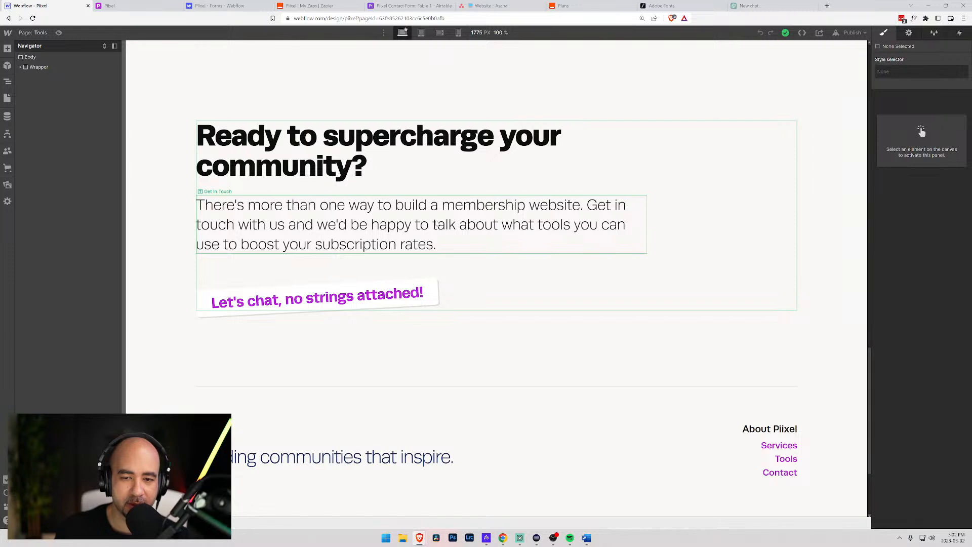
- Open the Tools CTA paragraph's text settings and delete its first sentence
left_click(159, 206)
left_click(265, 223)
left_click(237, 191)
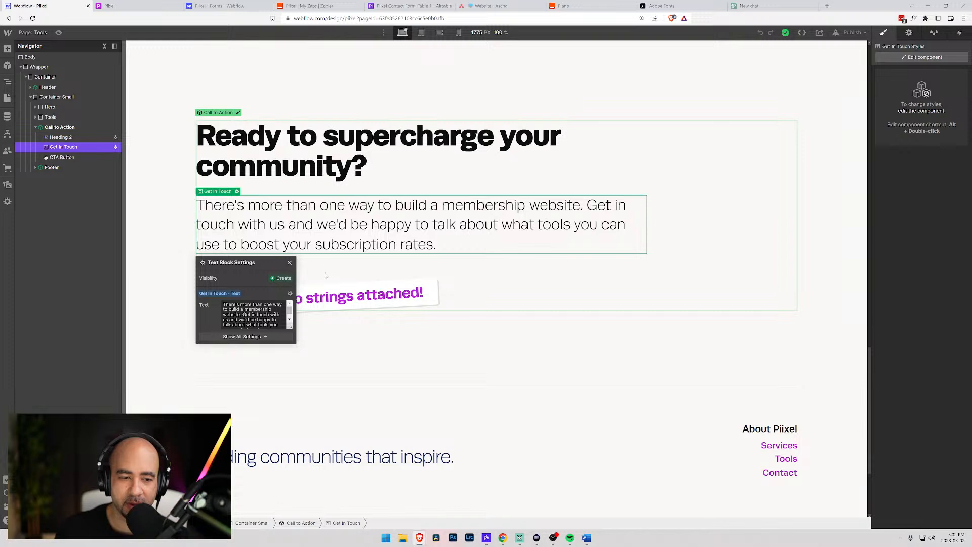
triple_click(236, 314)
mouse_move(236, 314)
left_mouse_down()
mouse_move(215, 303)
mouse_move(226, 304)
left_mouse_up()
left_click(243, 315)
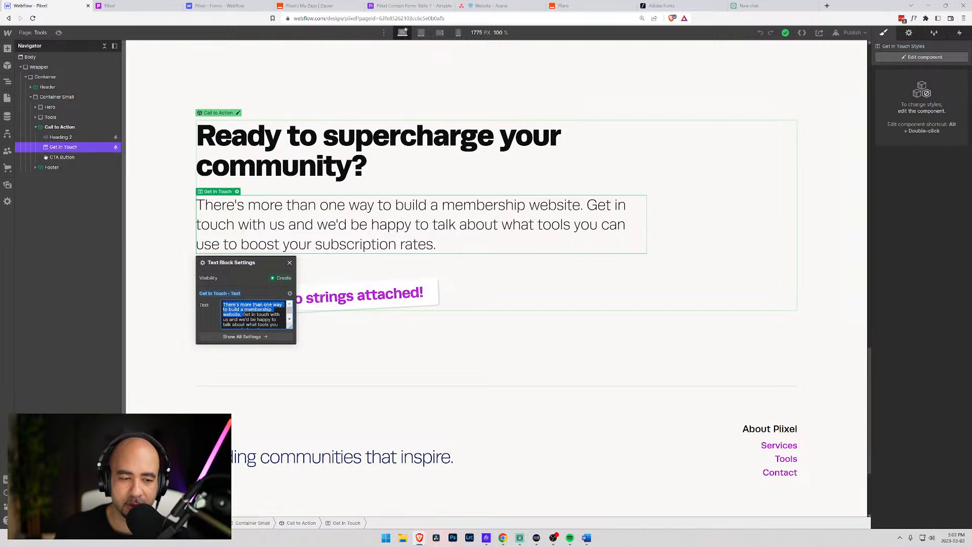
key("BackSpace")
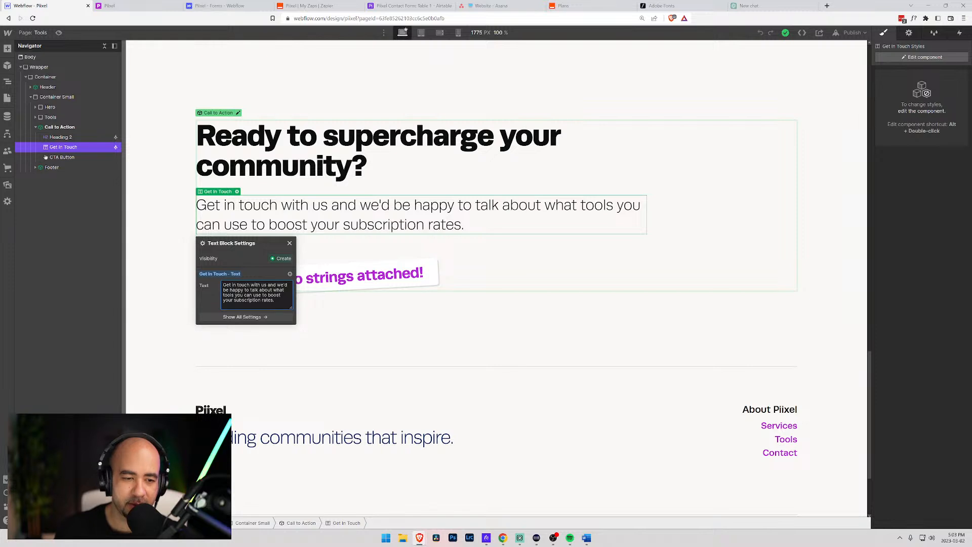
- Start the paragraph with 'We'd love to talk to you about how you can use these tools', removing leftover words
key("ctrl+shift+Home")
type("We'd")
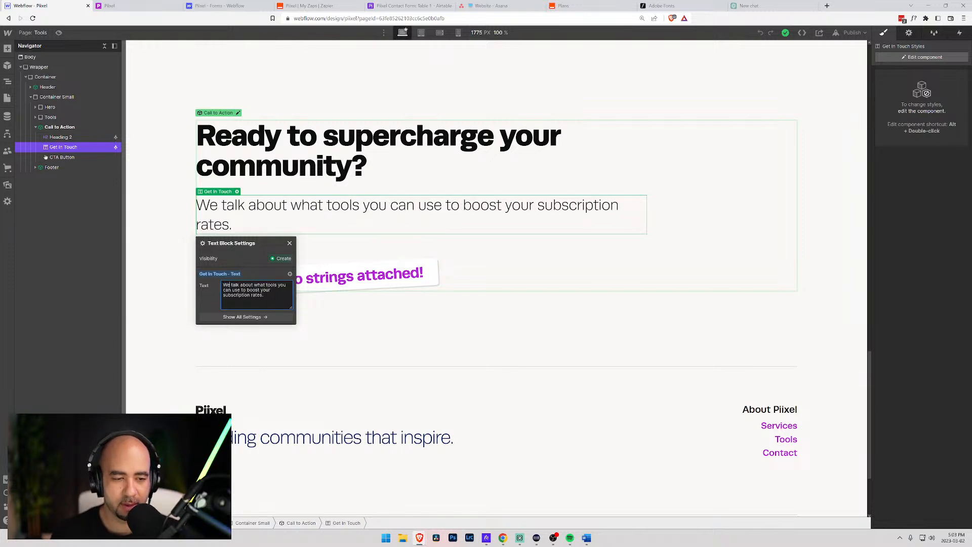
type(" love to talk to")
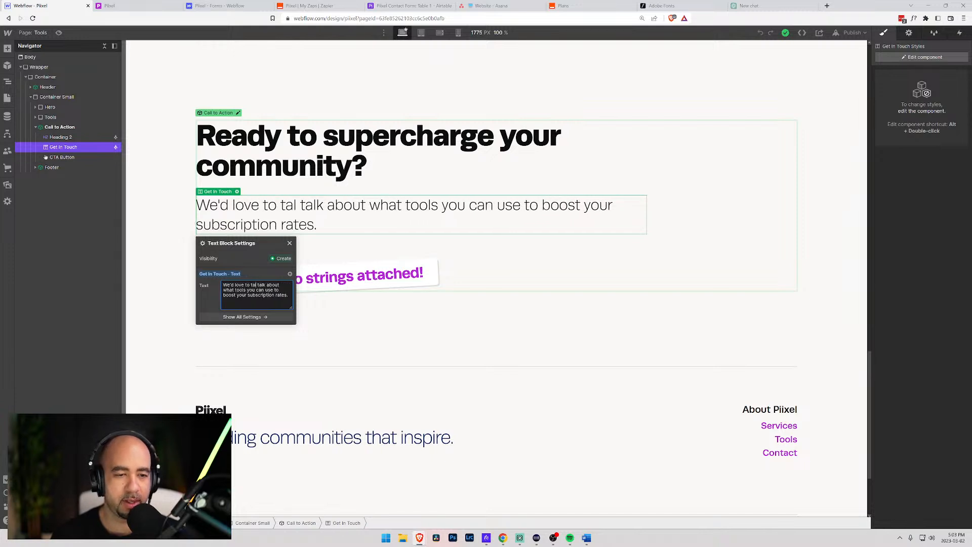
type(" you about ")
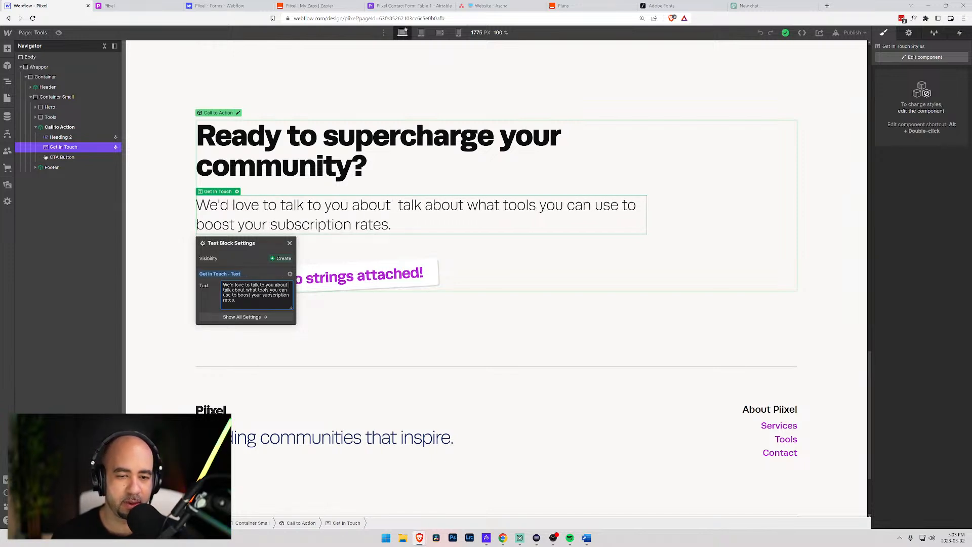
type("how you can use")
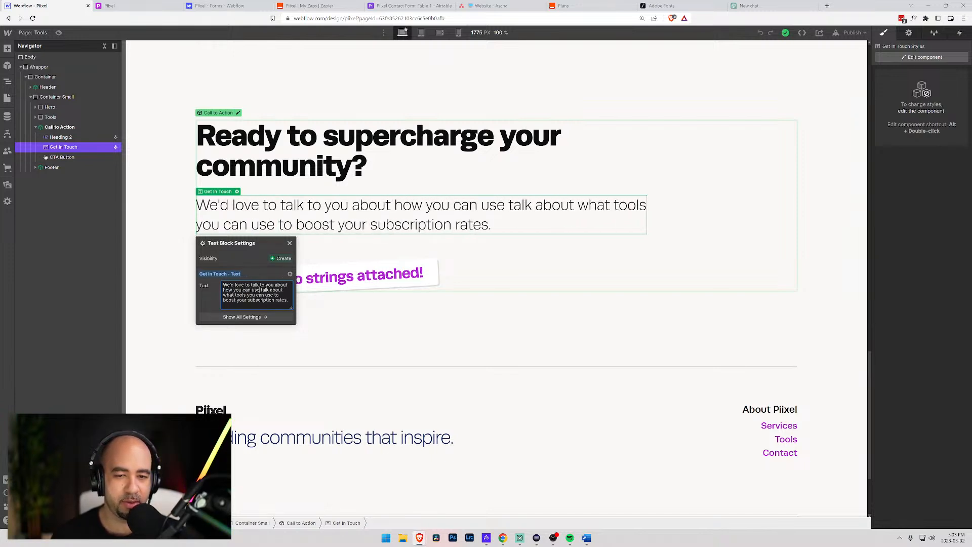
type(" these tools")
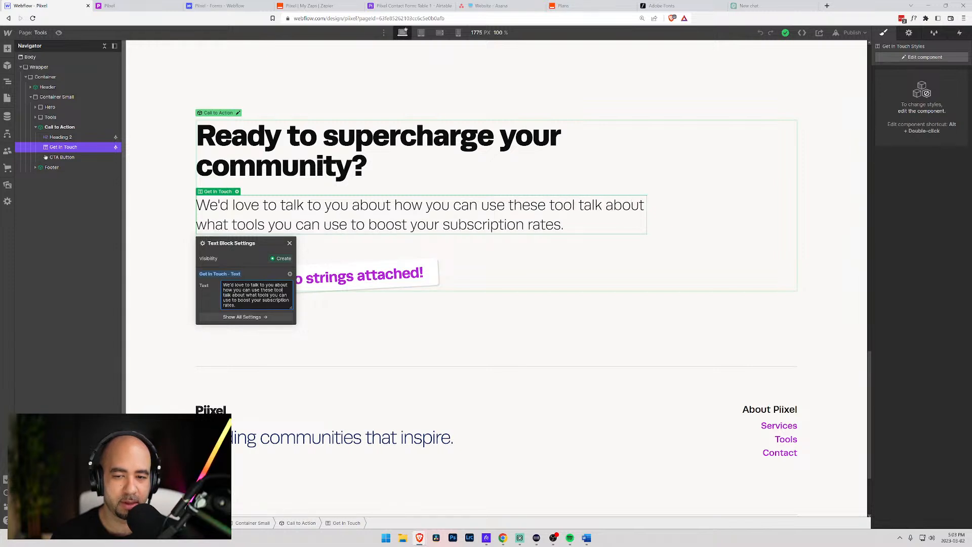
key("shift+Right")
key("shift+Right")
key("shift+Right")
key("shift+Right")
key("shift+Right")
key("shift+Right")
key("shift+Right")
key("shift+Right")
key("shift+Right")
key("shift+Right")
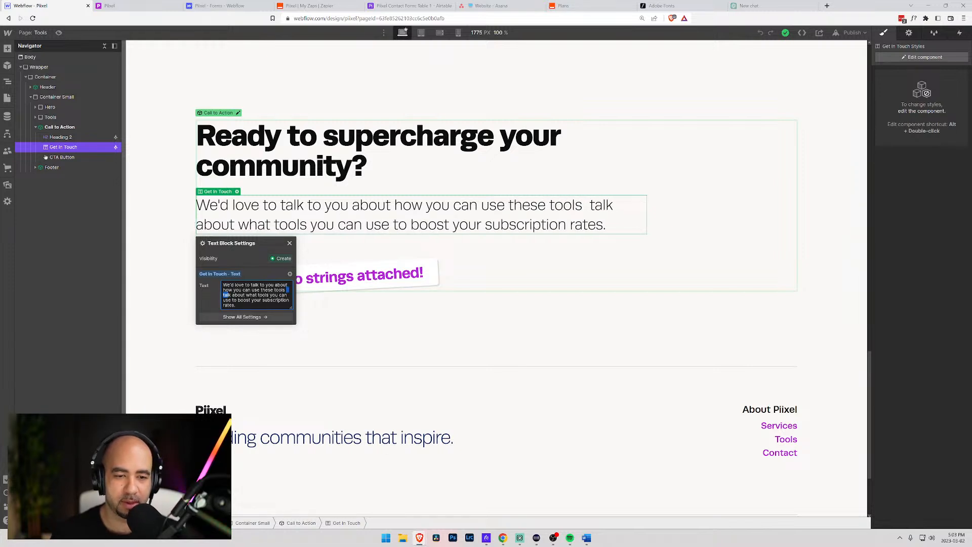
key("shift+Right")
key("shift+Right")
key("shift+Right")
key("shift+Right")
key("shift+Right")
key("shift+Right")
key("shift+Right")
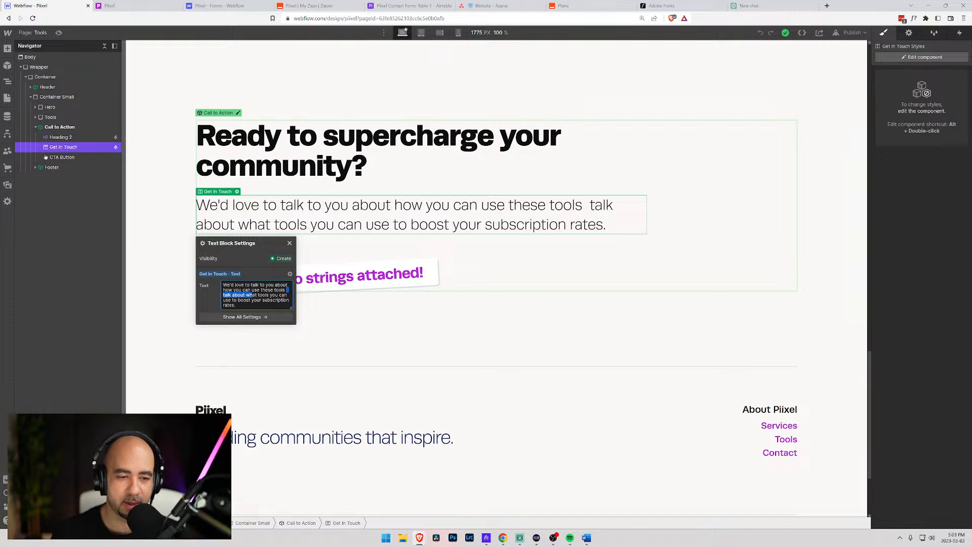
key("shift+Right")
key("shift+Right")
key("shift+Right")
key("shift+Right")
key("shift+Right")
key("shift+Right")
key("shift+Right")
key("shift+Right")
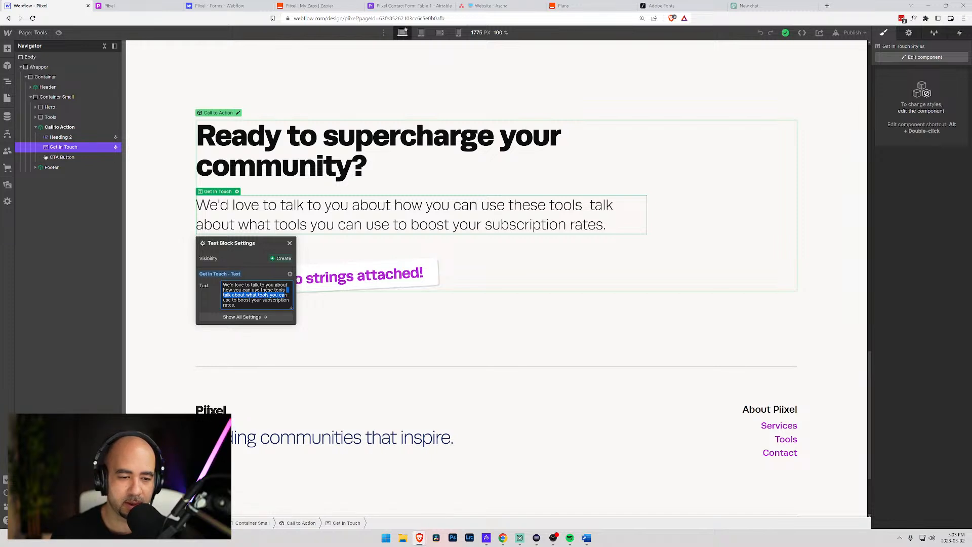
key("BackSpace")
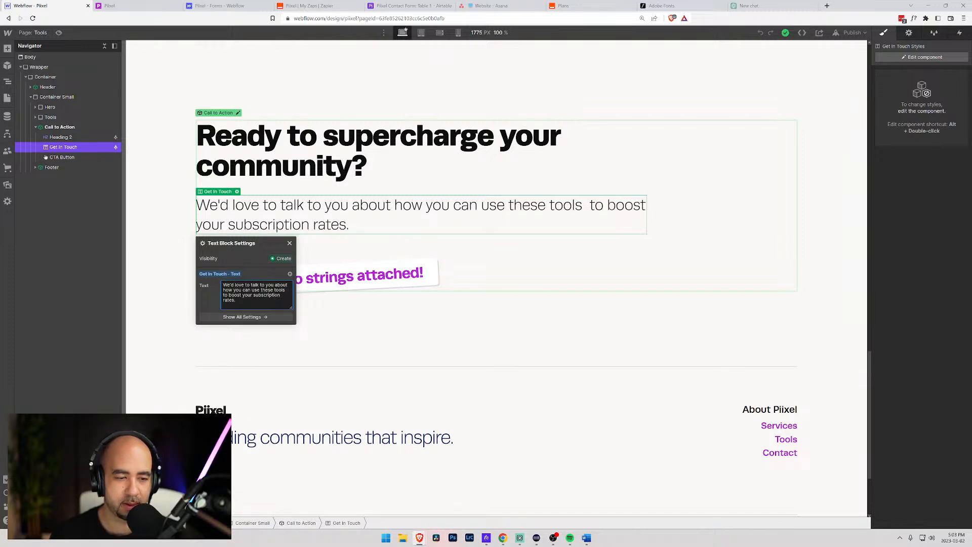
key("BackSpace")
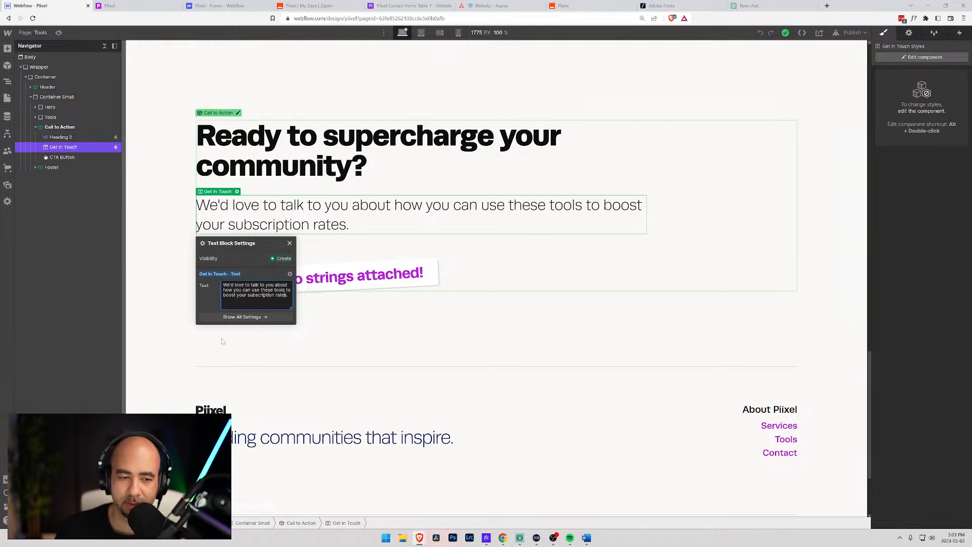
left_click(150, 318)
- Publish the site to the webflow.io and pixel.ca domains
scroll(149, 318, "up", 10)
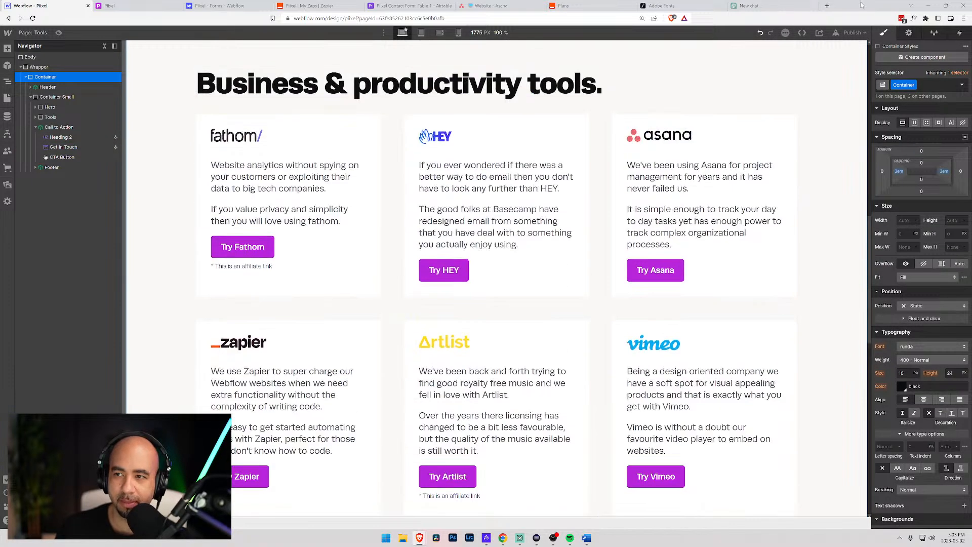
left_click(853, 33)
left_click(789, 138)
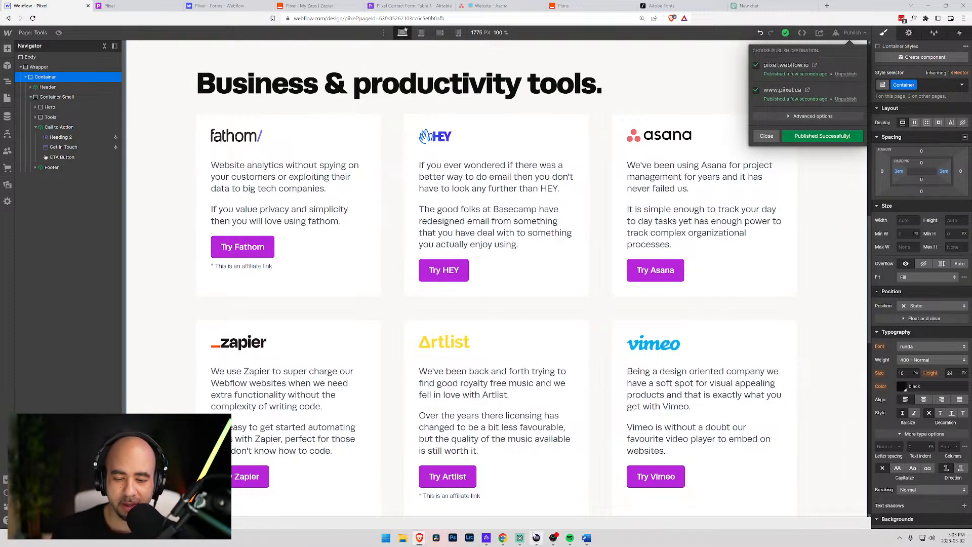
mouse_move(536, 537)
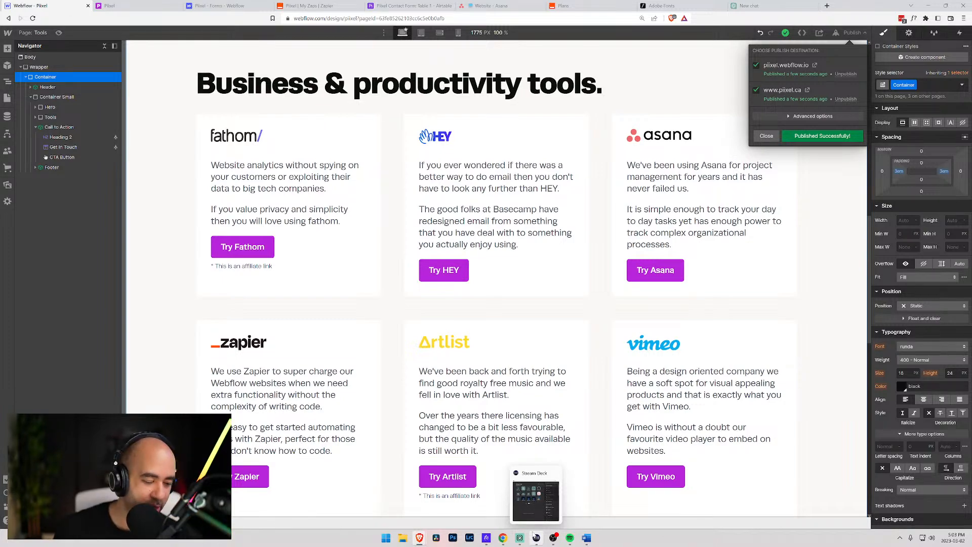